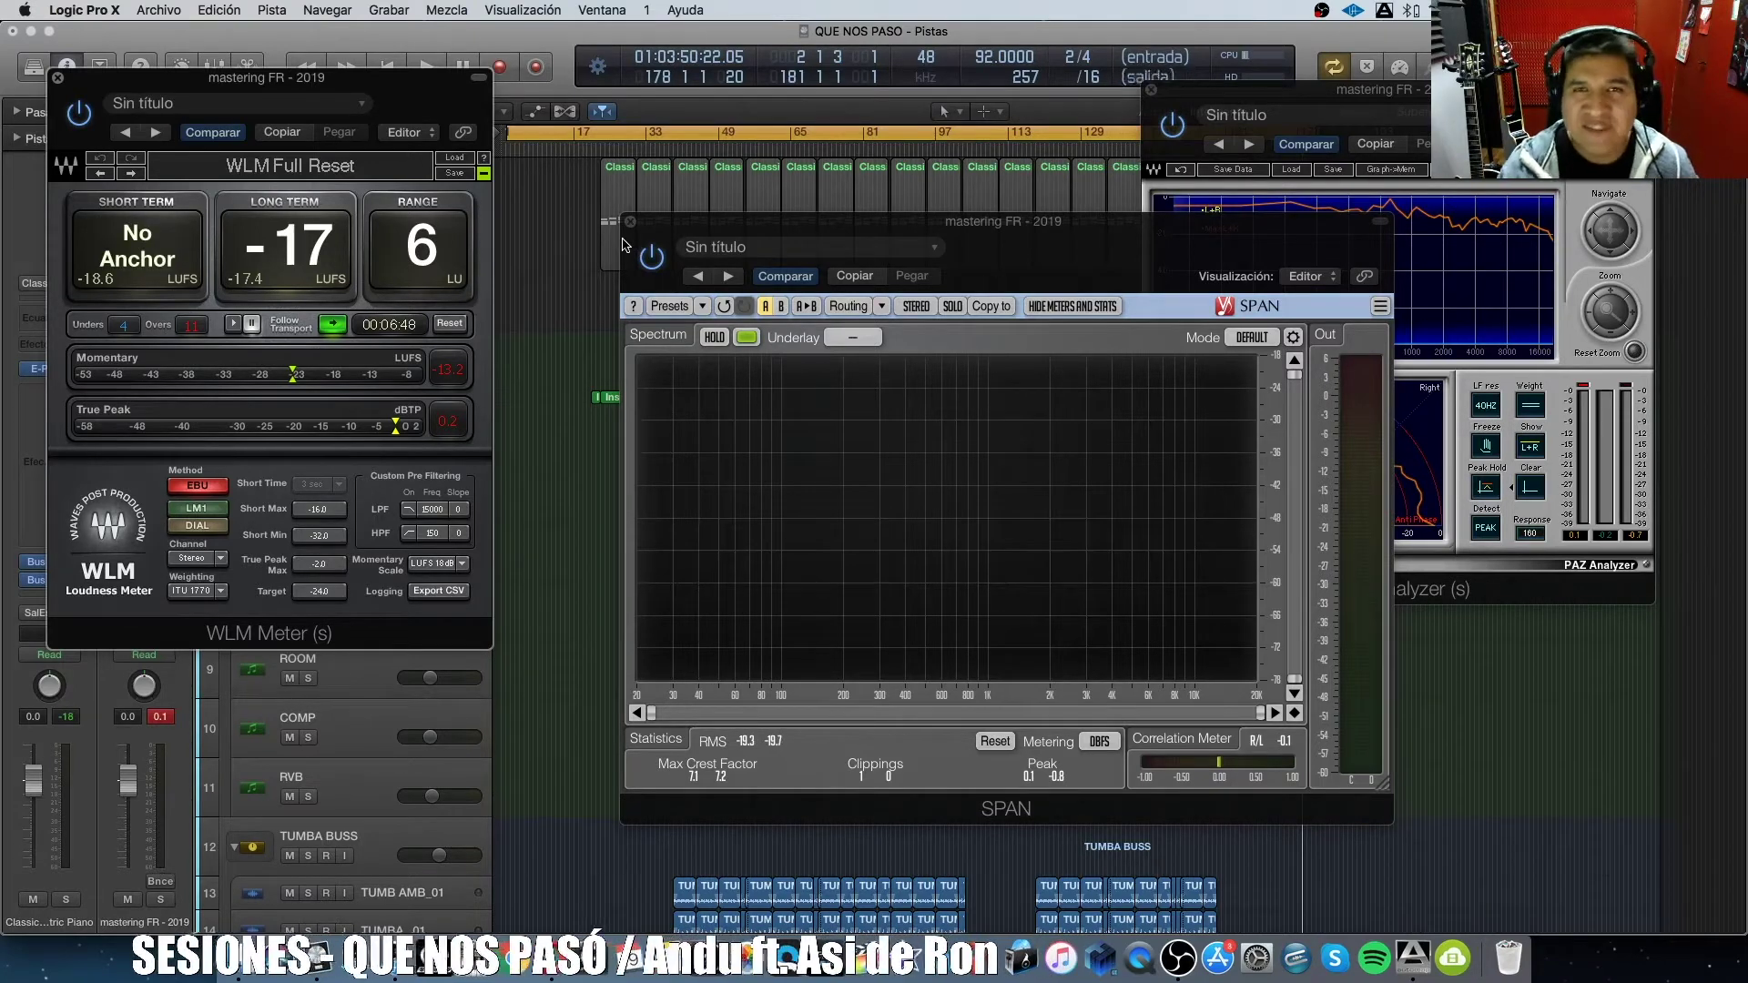
# Move the SPAN window aside and hide all open plug-in windows to expose the arrangement.
pyautogui.moveTo(697, 236); pyautogui.dragTo(709, 215)
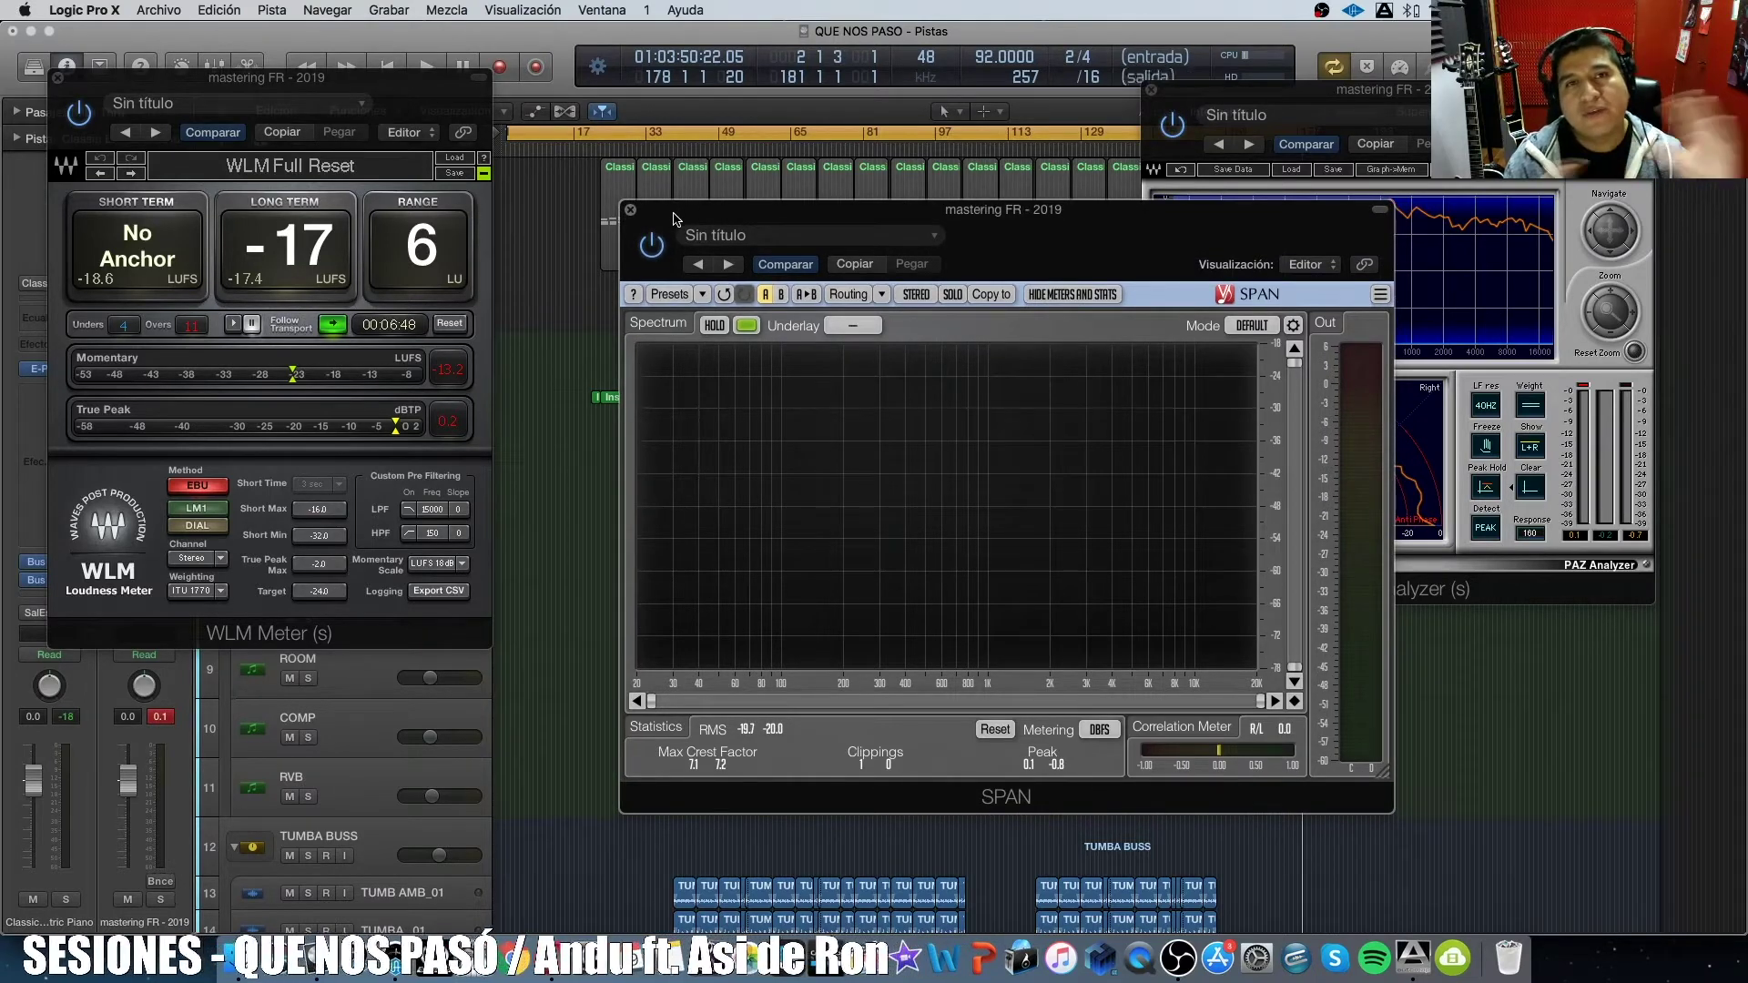
pyautogui.moveTo(673, 218); pyautogui.dragTo(597, 300)
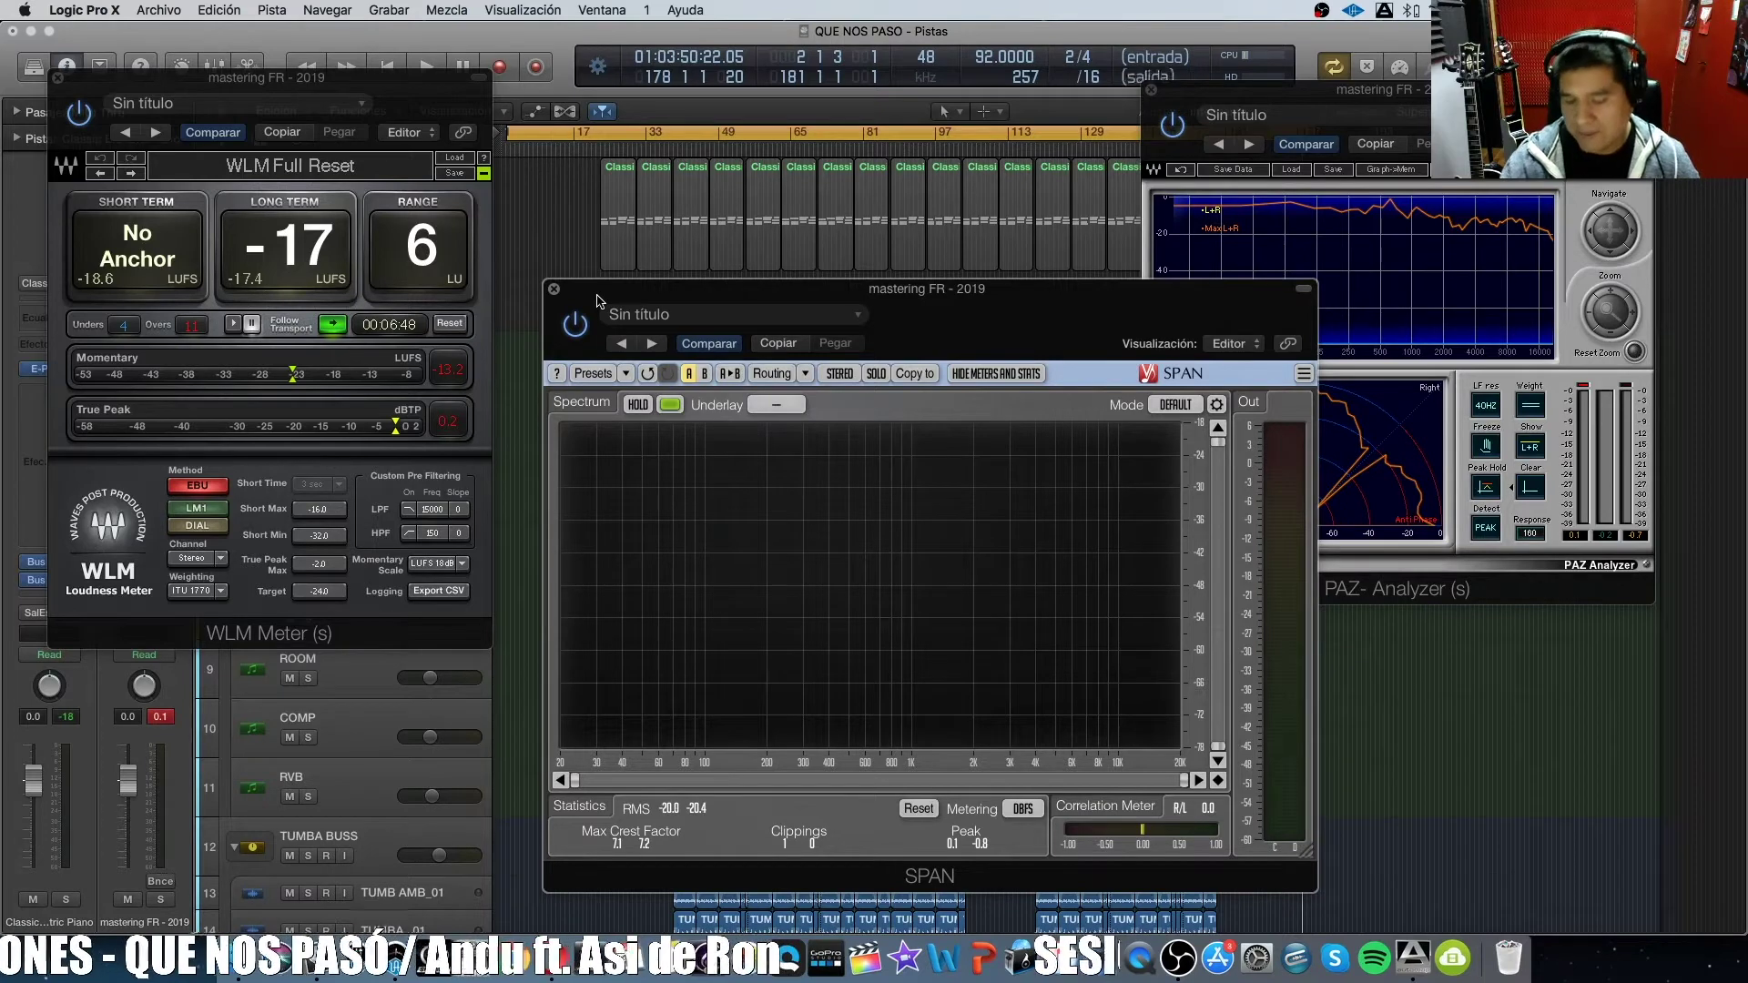
pyautogui.moveTo(661, 293); pyautogui.dragTo(651, 291)
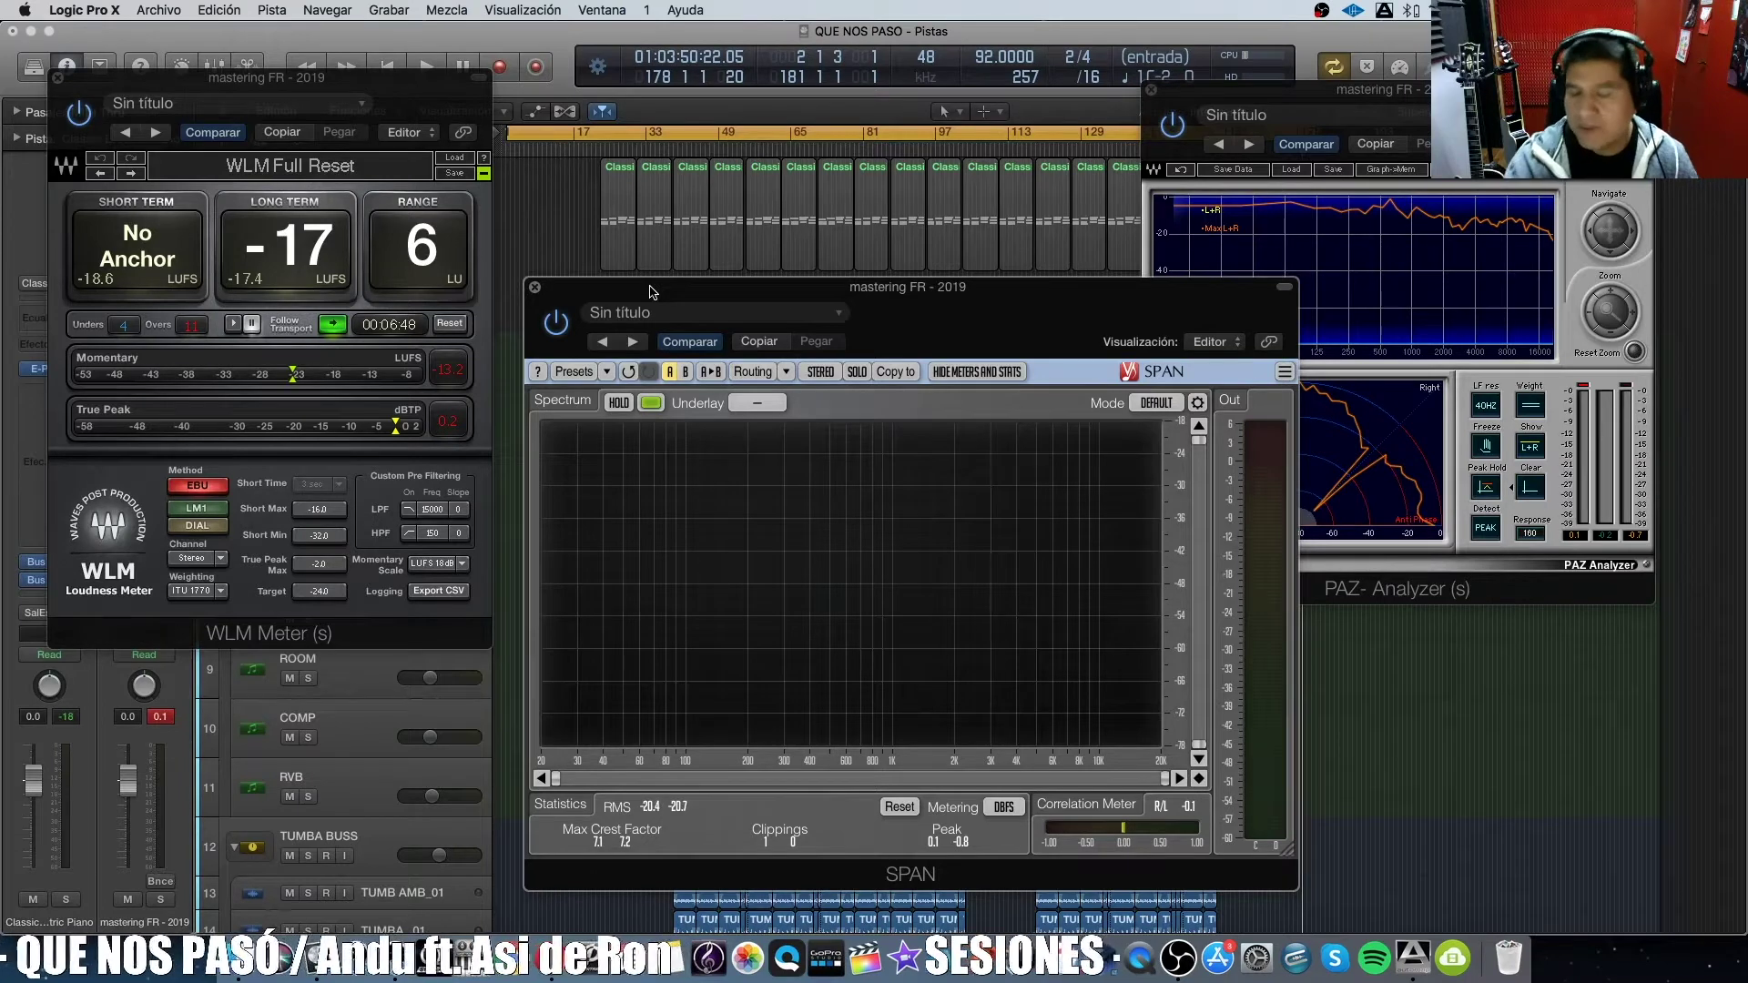
pyautogui.press('v')
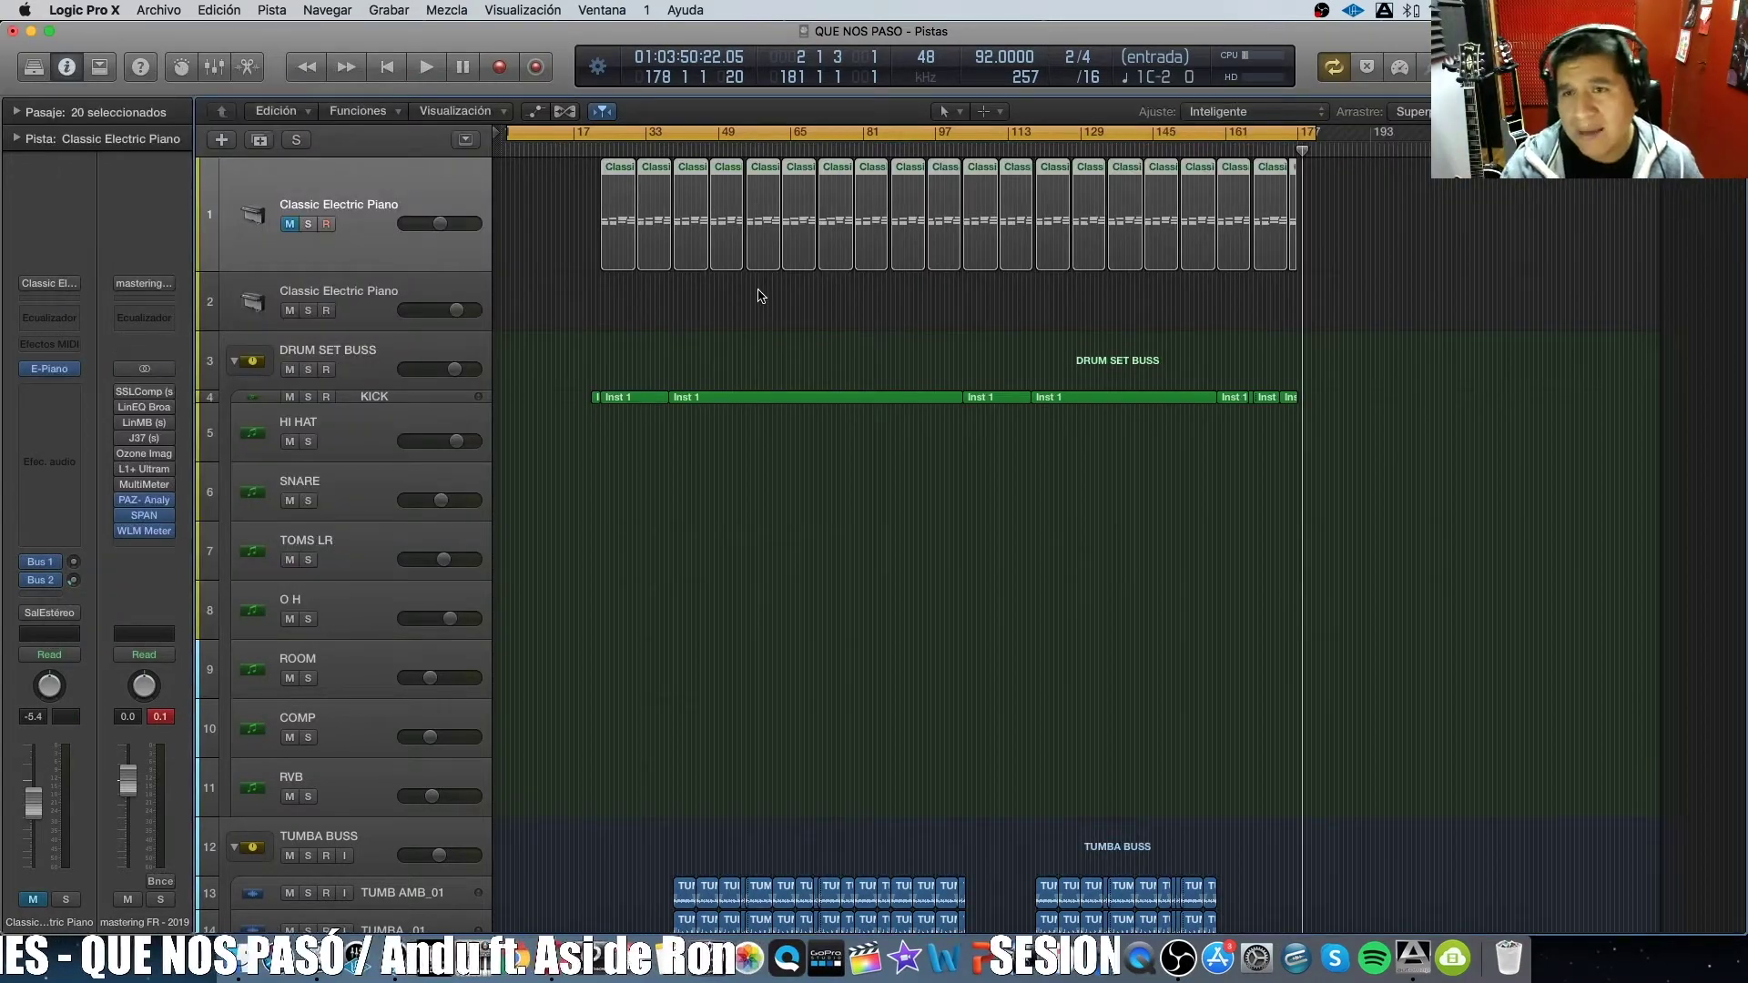
# Make the second Classic Electric Piano track taller, solo it and start playback.
pyautogui.moveTo(432, 330); pyautogui.dragTo(433, 355)
pyautogui.click(416, 292)
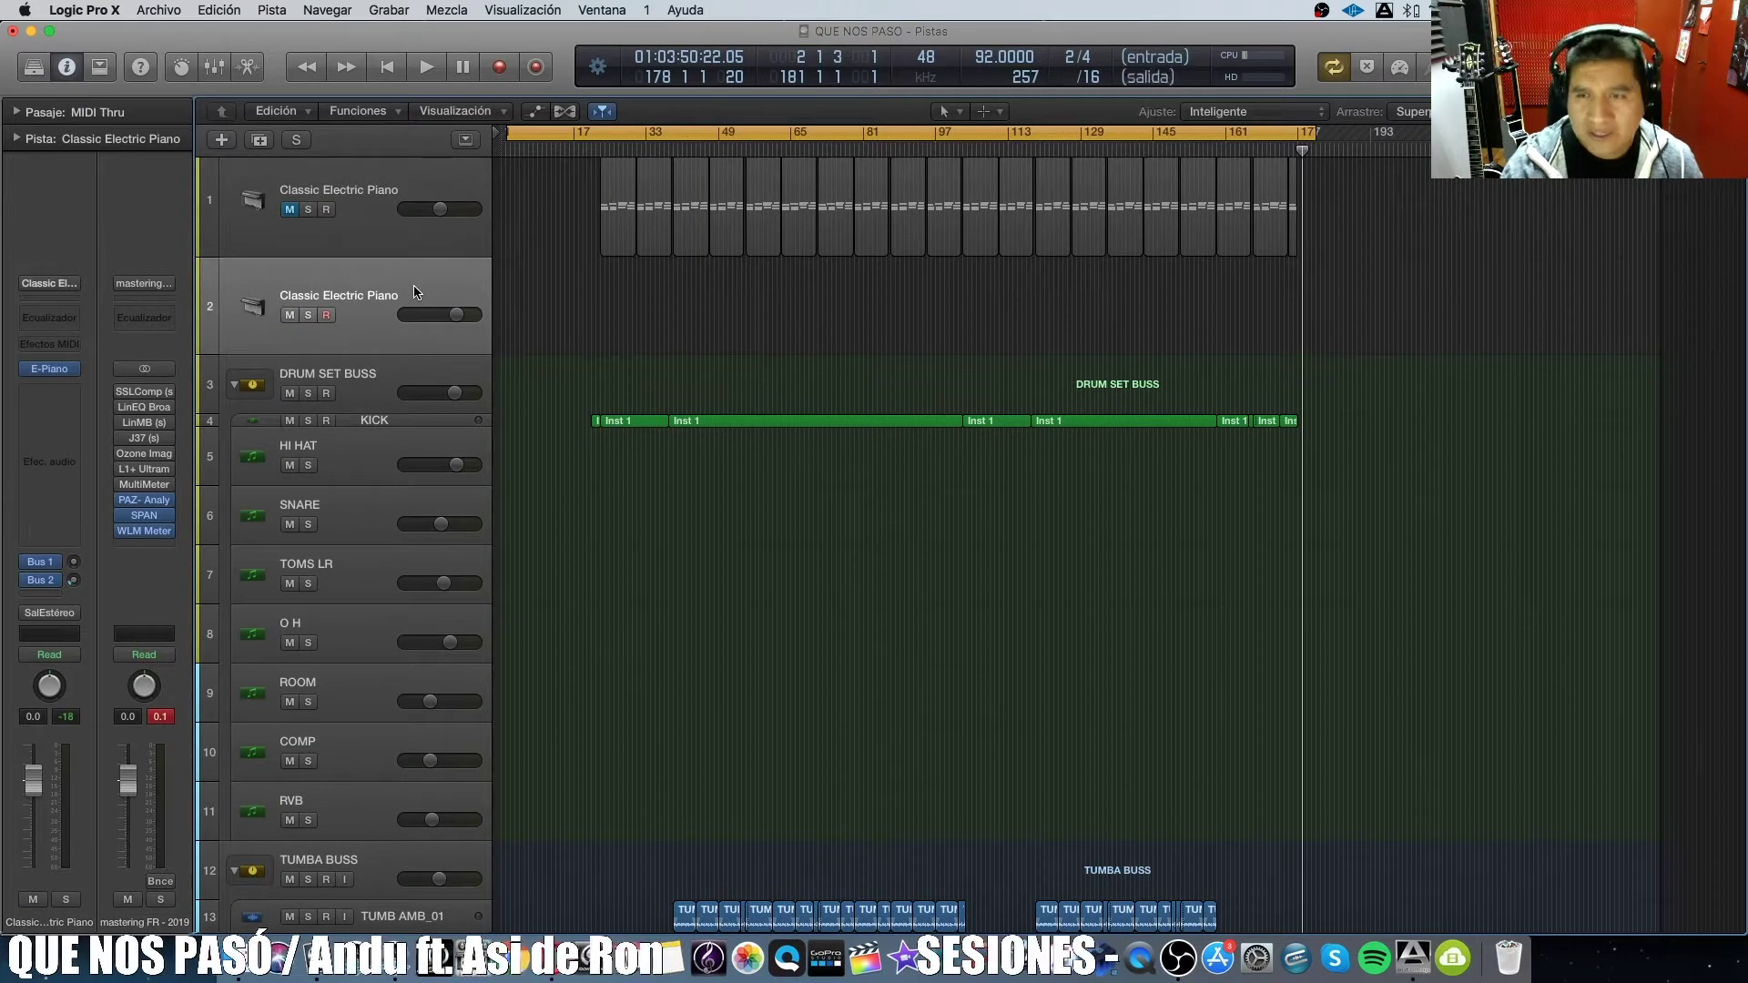
pyautogui.press('s')
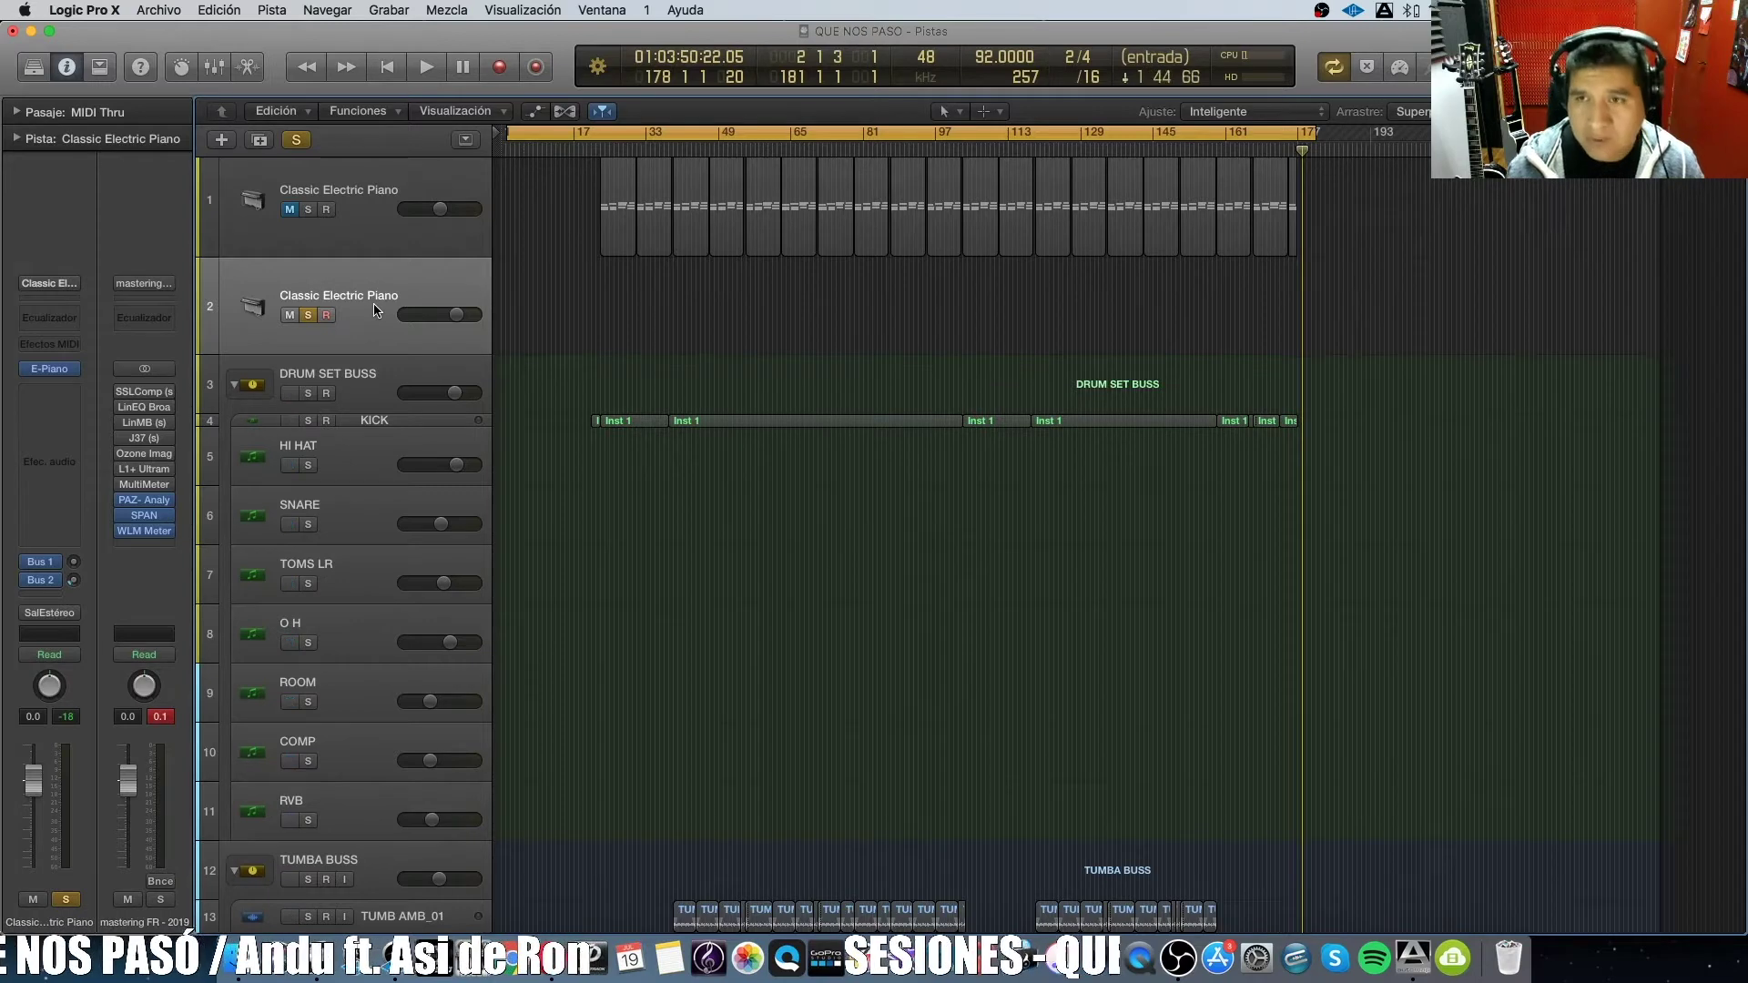
pyautogui.press('space')
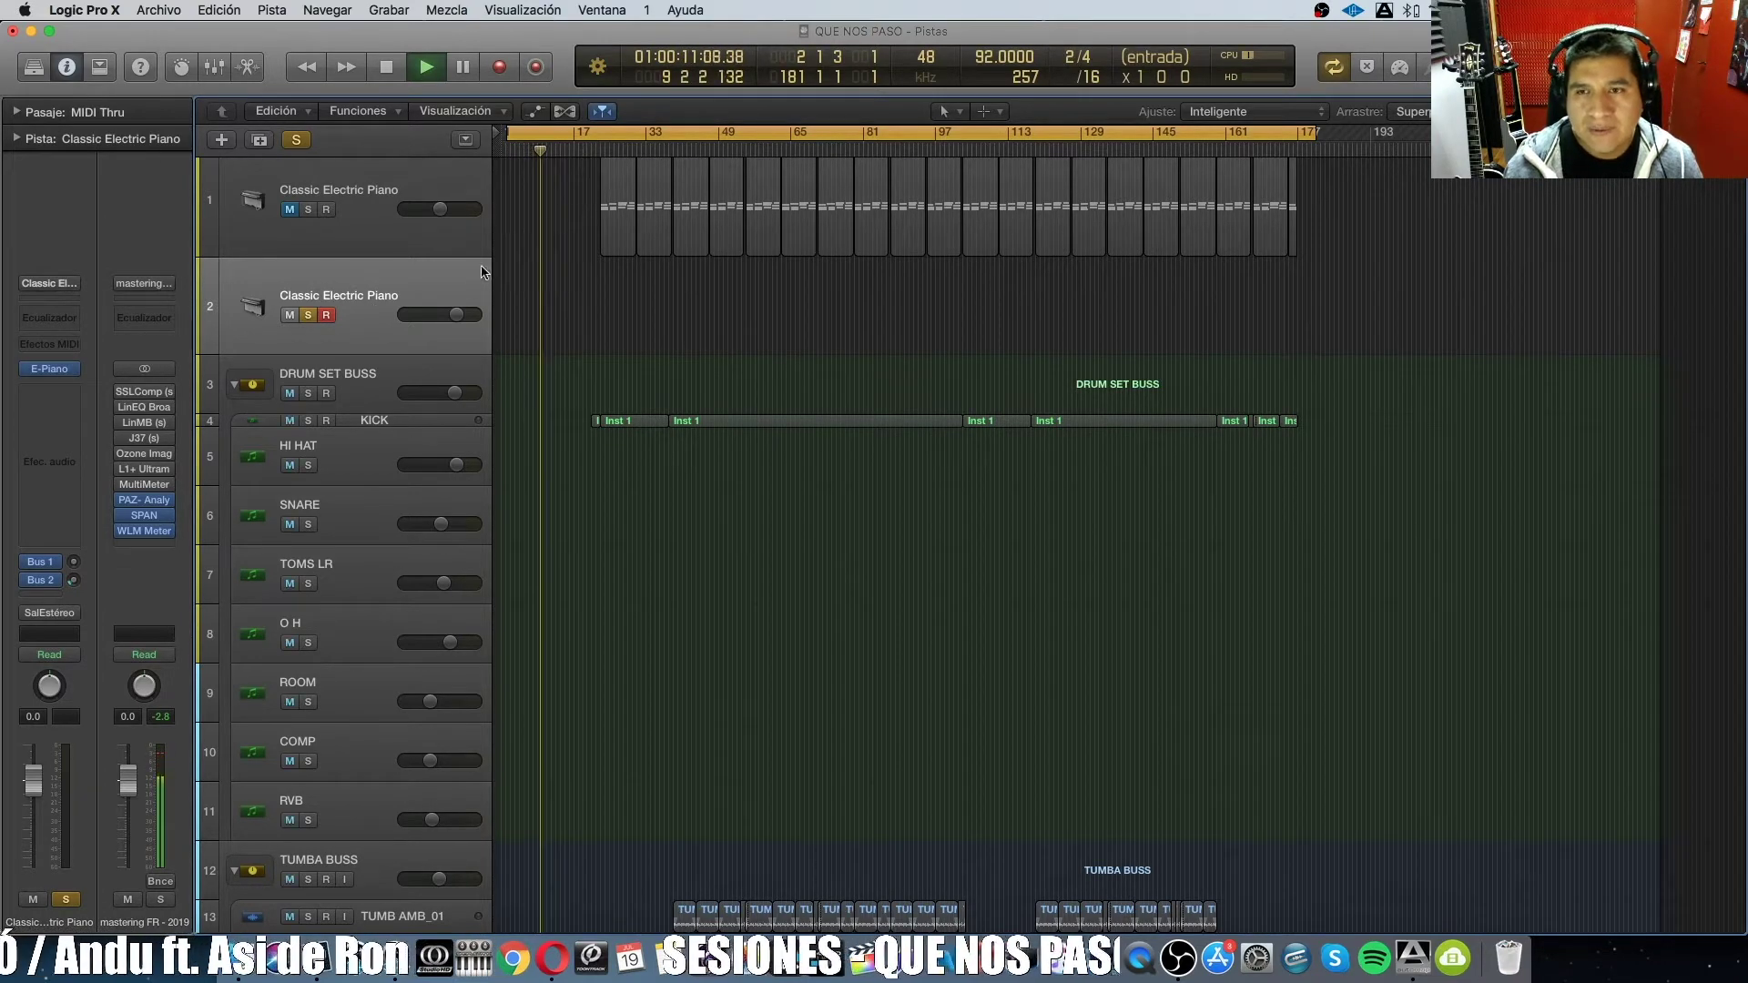
# Enlarge both Classic Electric Piano tracks vertically and solo the first one.
pyautogui.moveTo(393, 355); pyautogui.dragTo(392, 363)
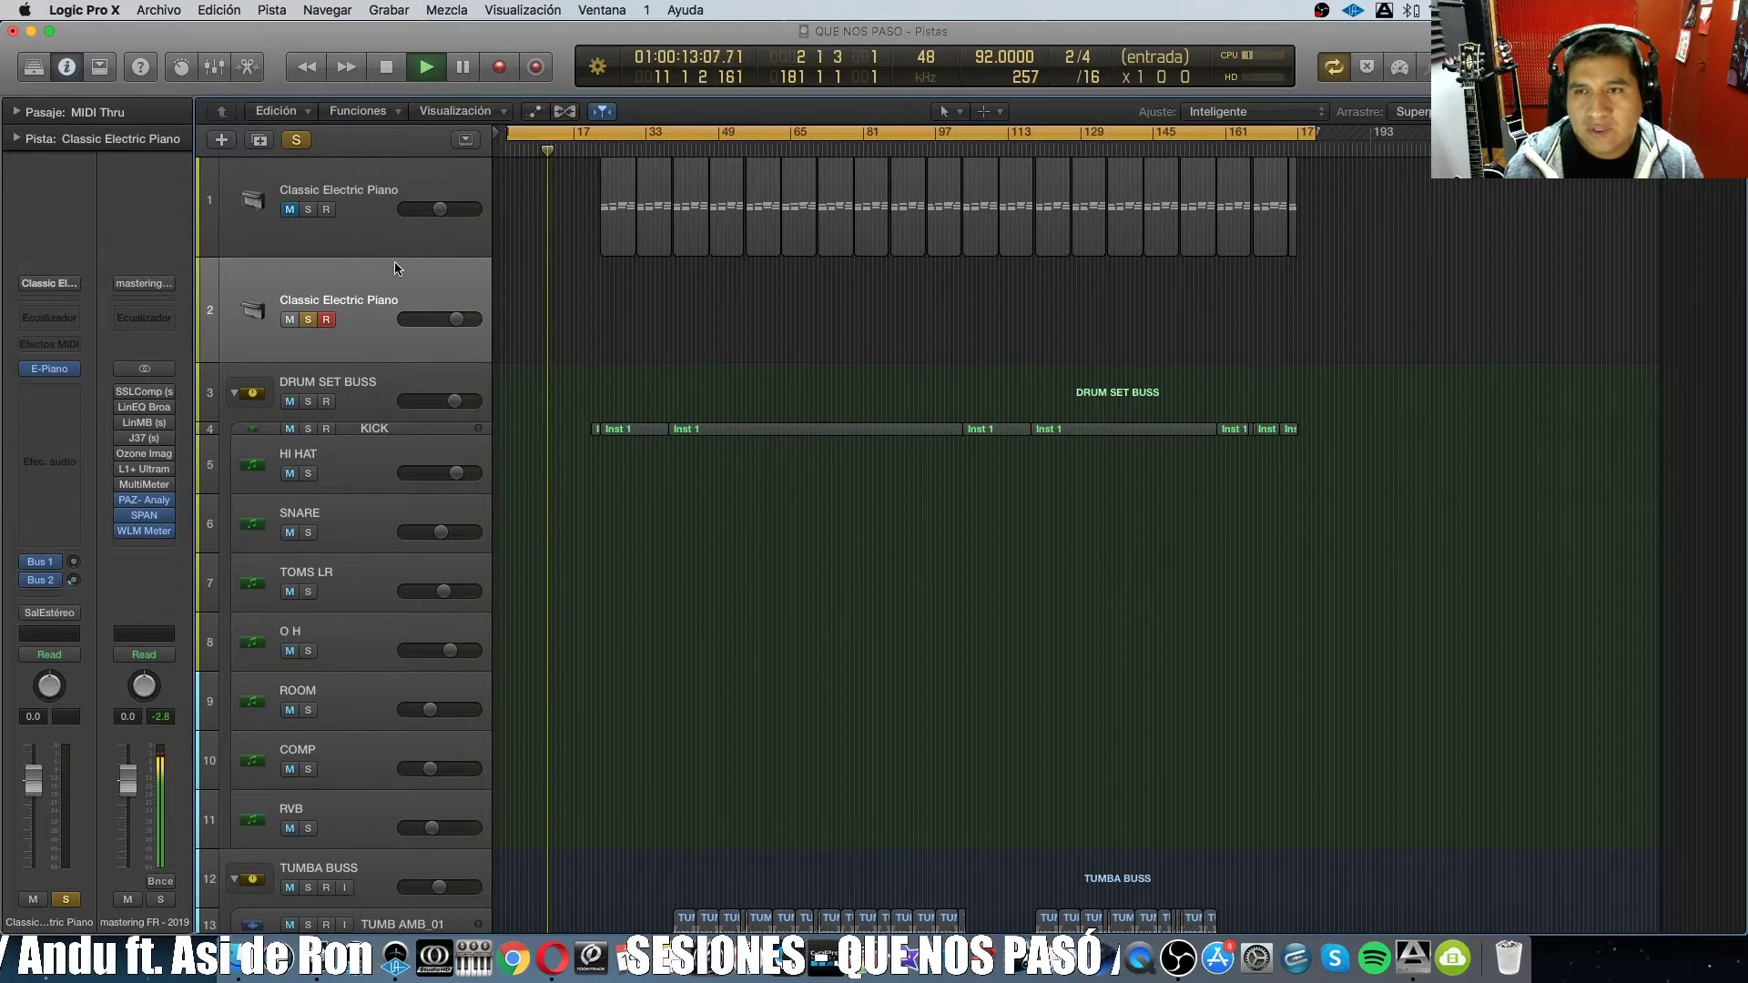
pyautogui.moveTo(395, 259); pyautogui.dragTo(460, 295)
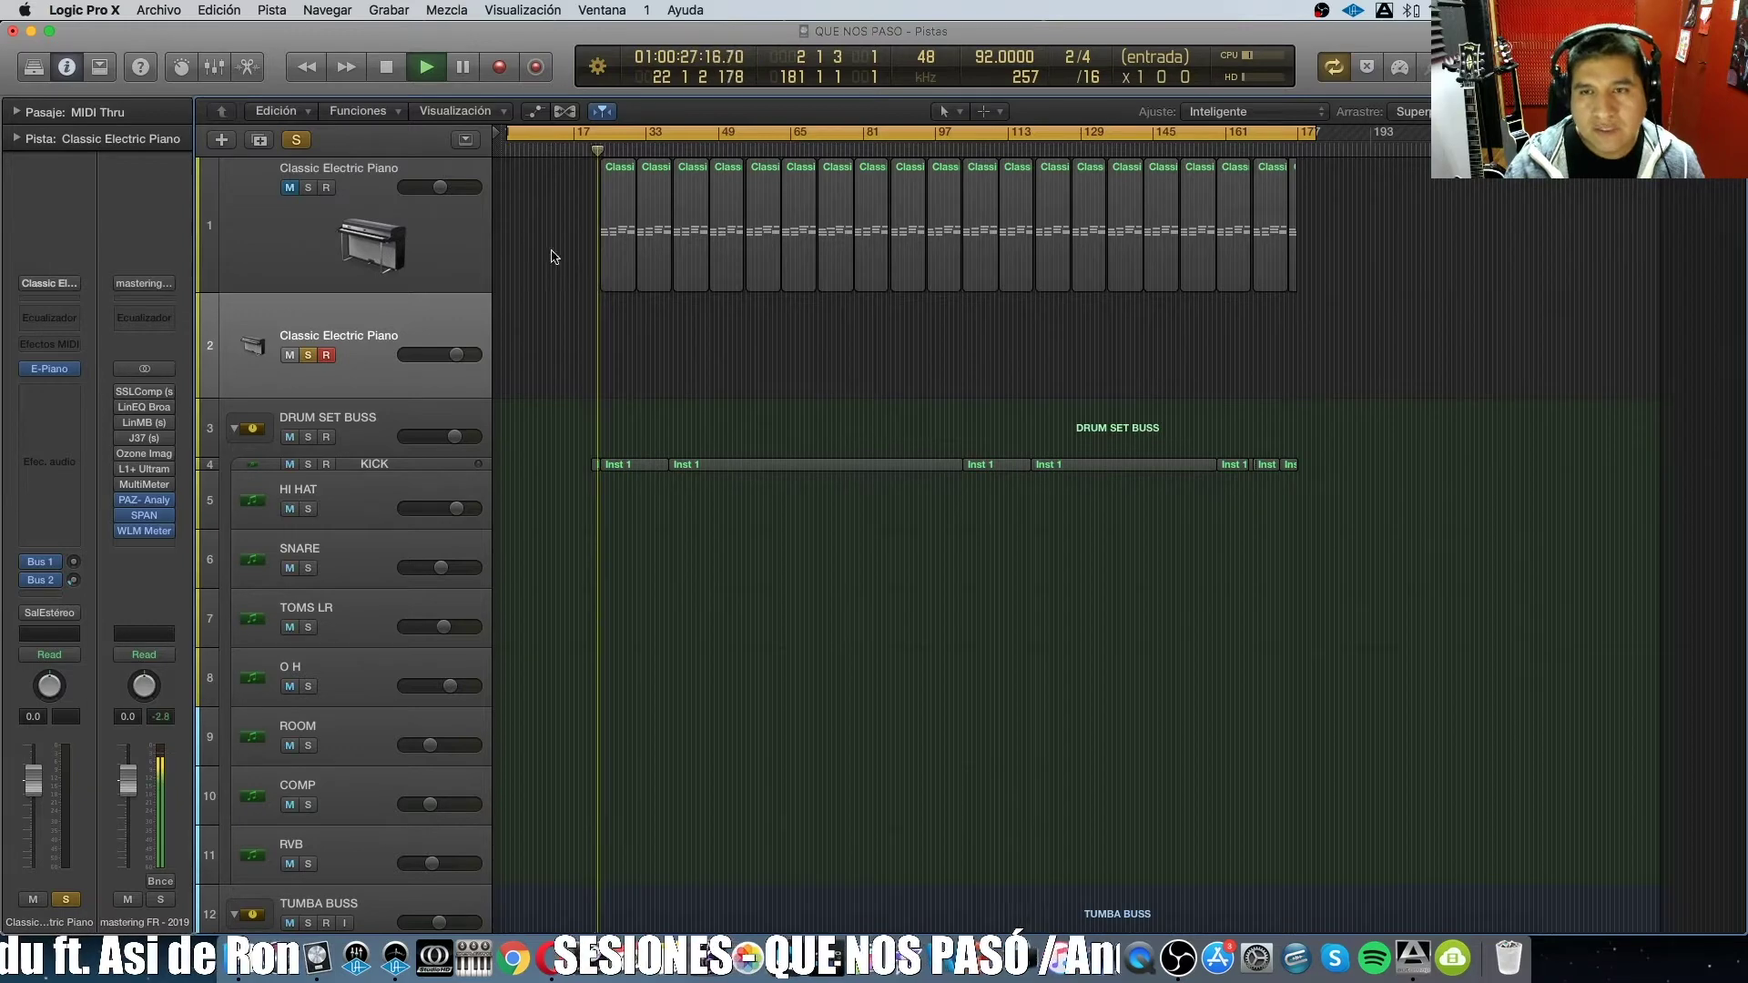
pyautogui.click(308, 190)
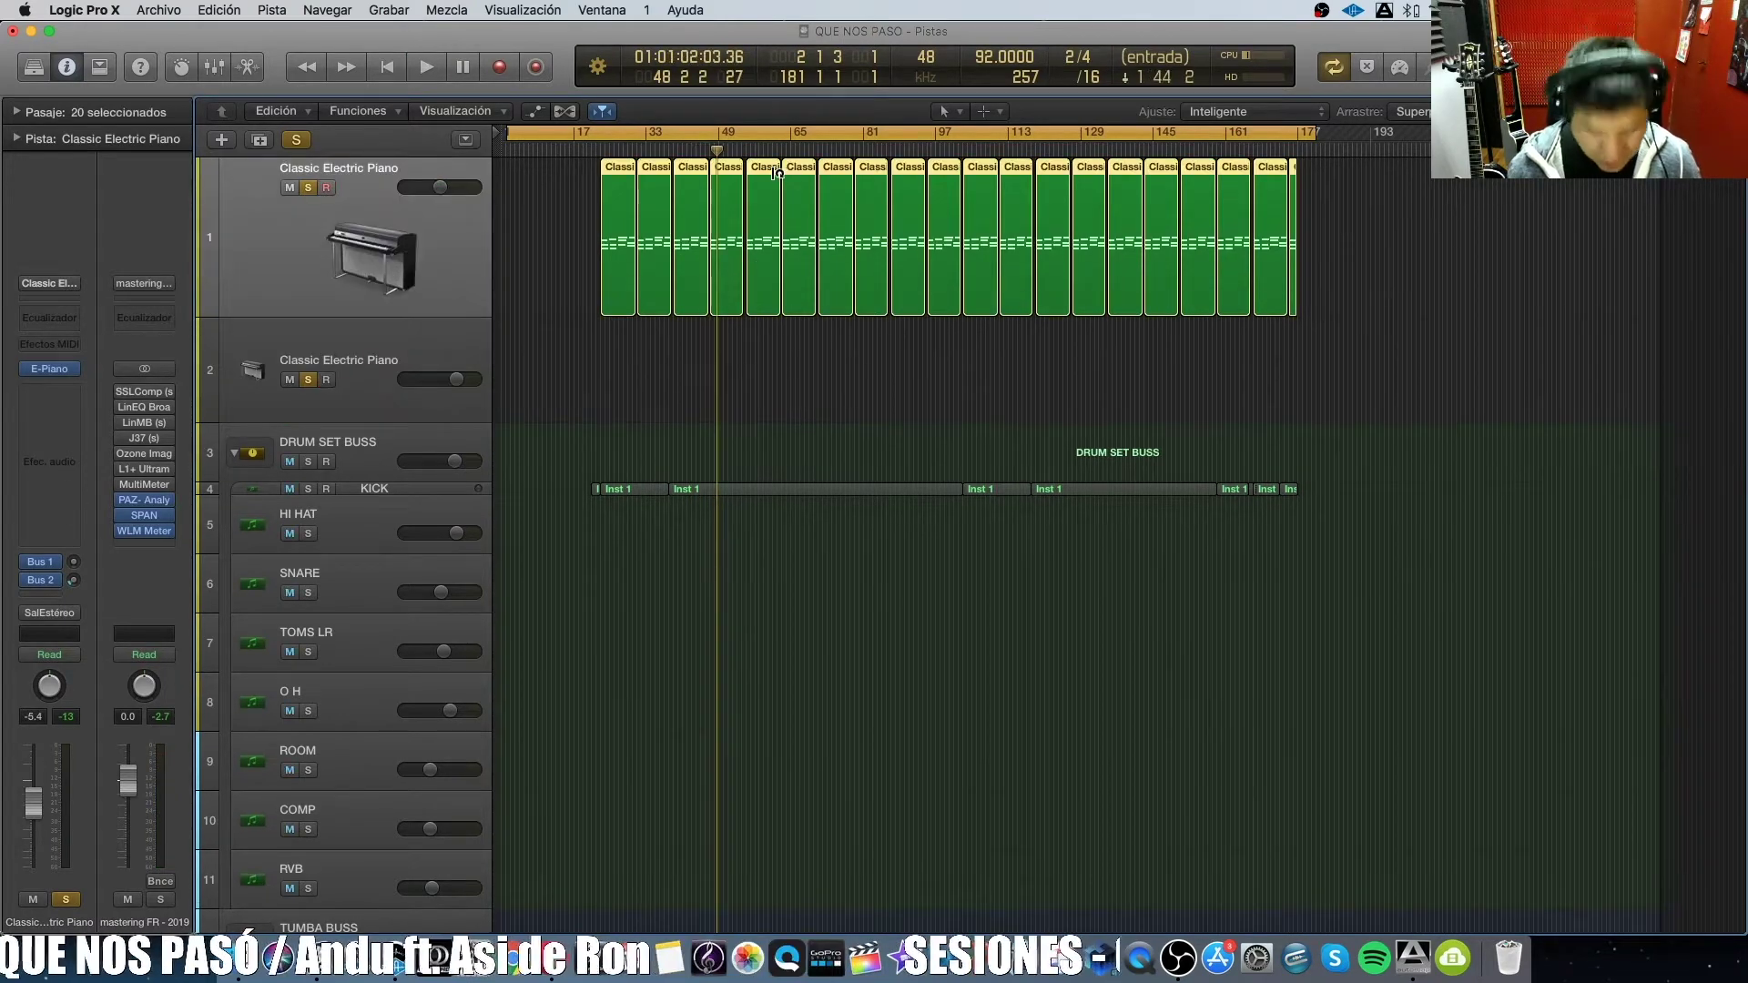
# Set the cycle range over the first piano region starting at bar 23, and turn off the track solos.
pyautogui.press('super+Right')
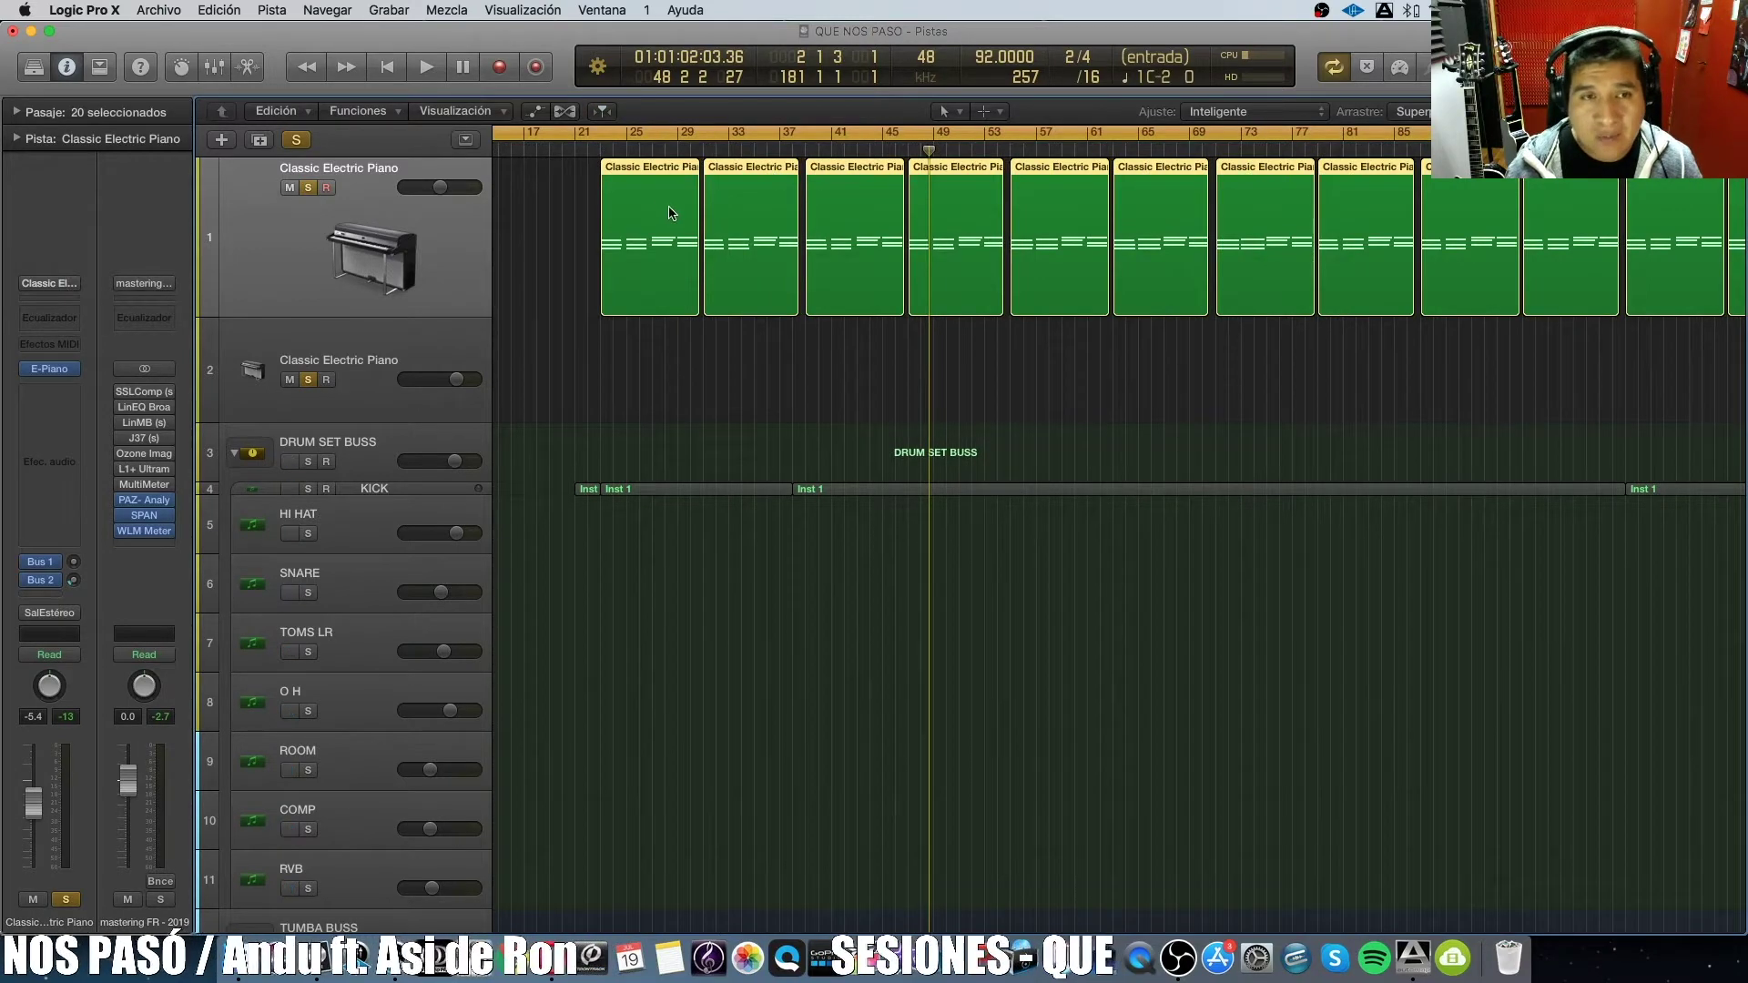
pyautogui.hscroll(15, 669, 213)
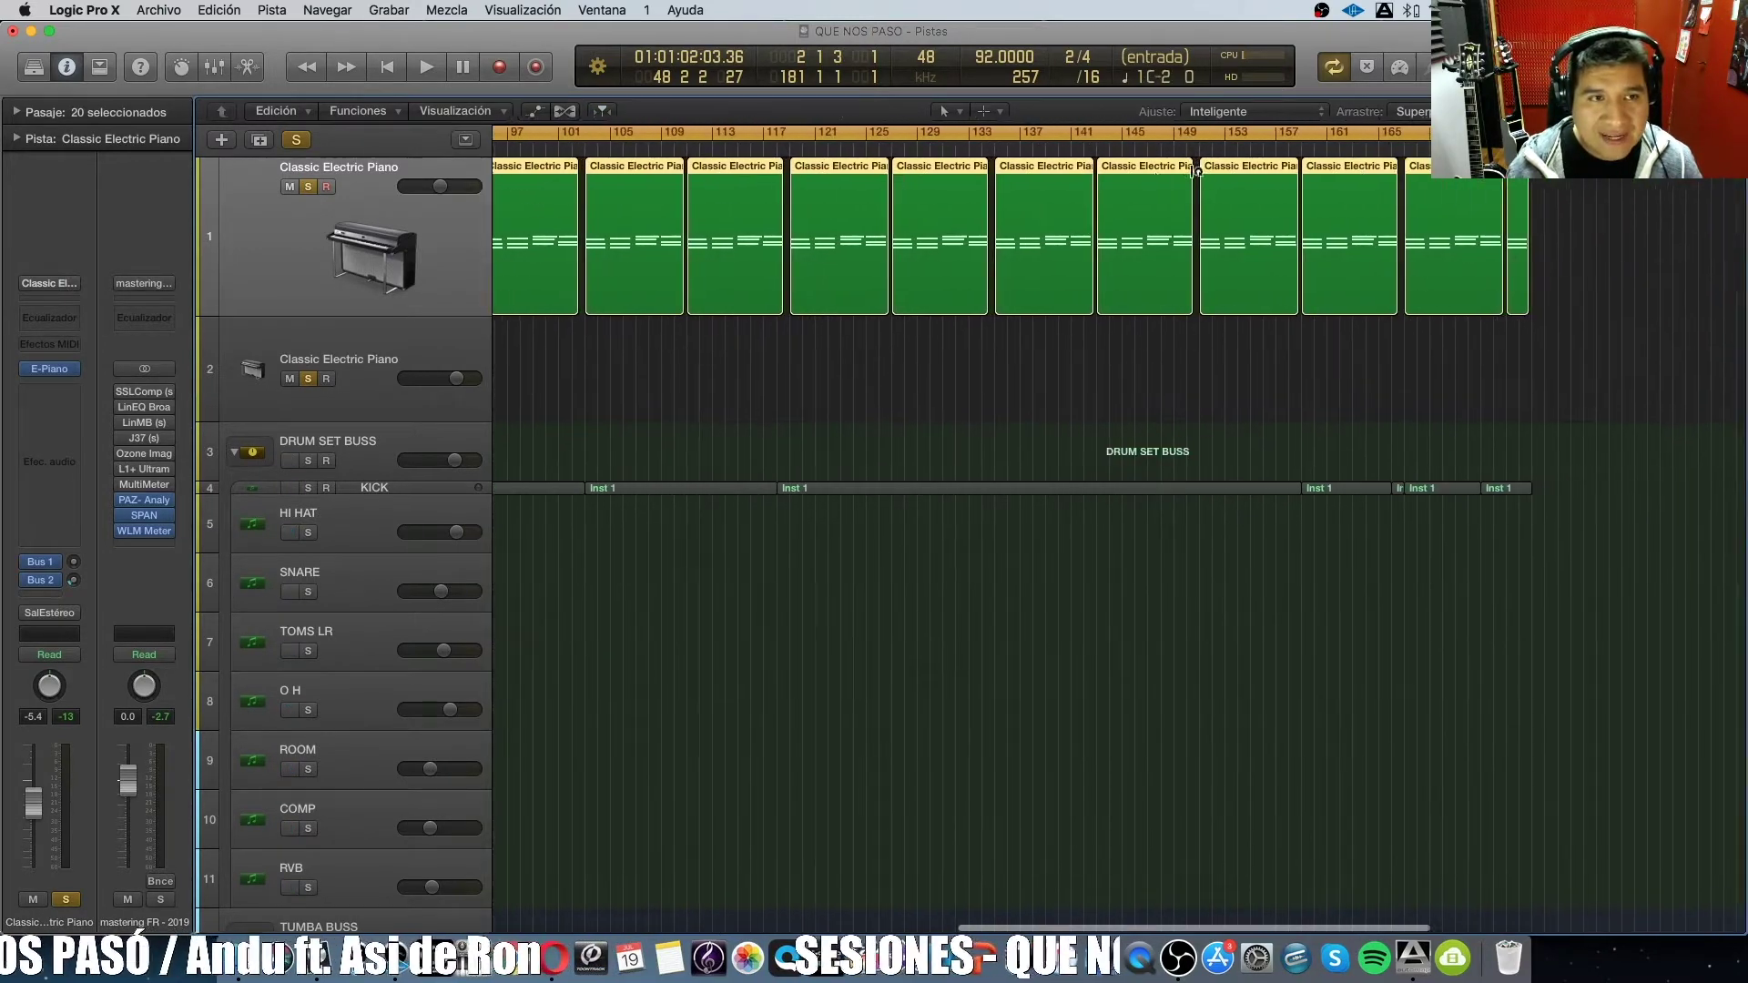
pyautogui.hscroll(1, 1196, 171)
pyautogui.hscroll(-14, 769, 191)
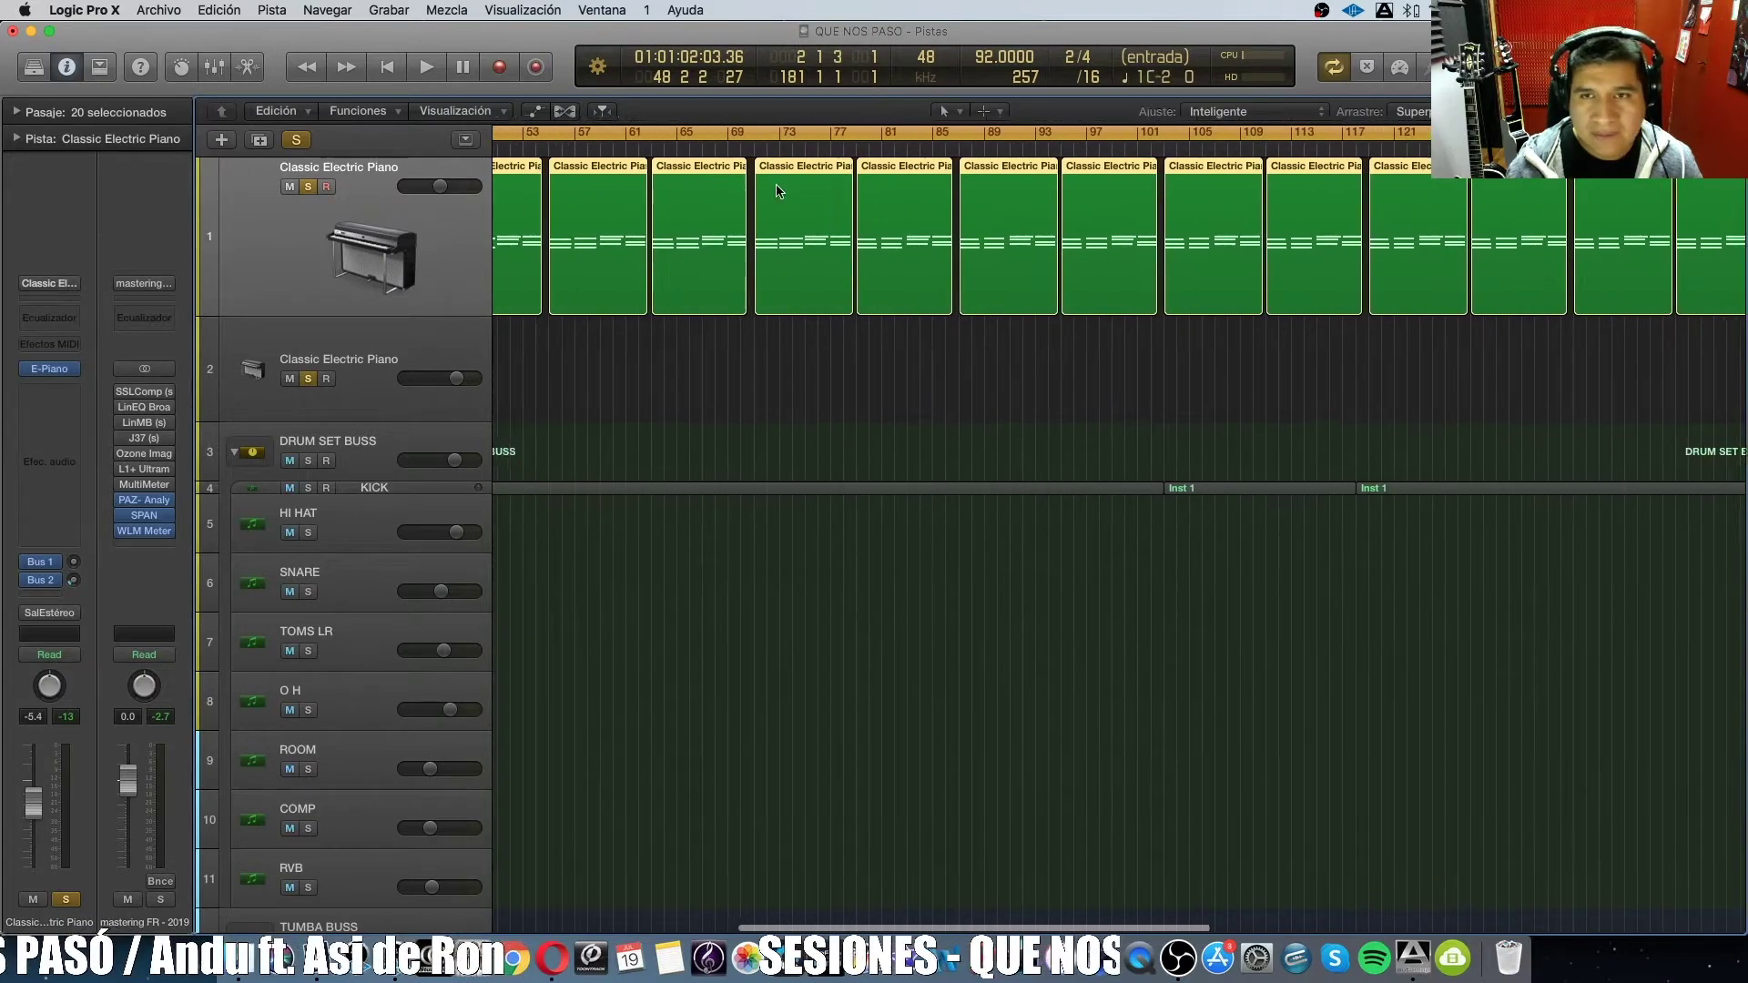
pyautogui.hscroll(-2, 737, 186)
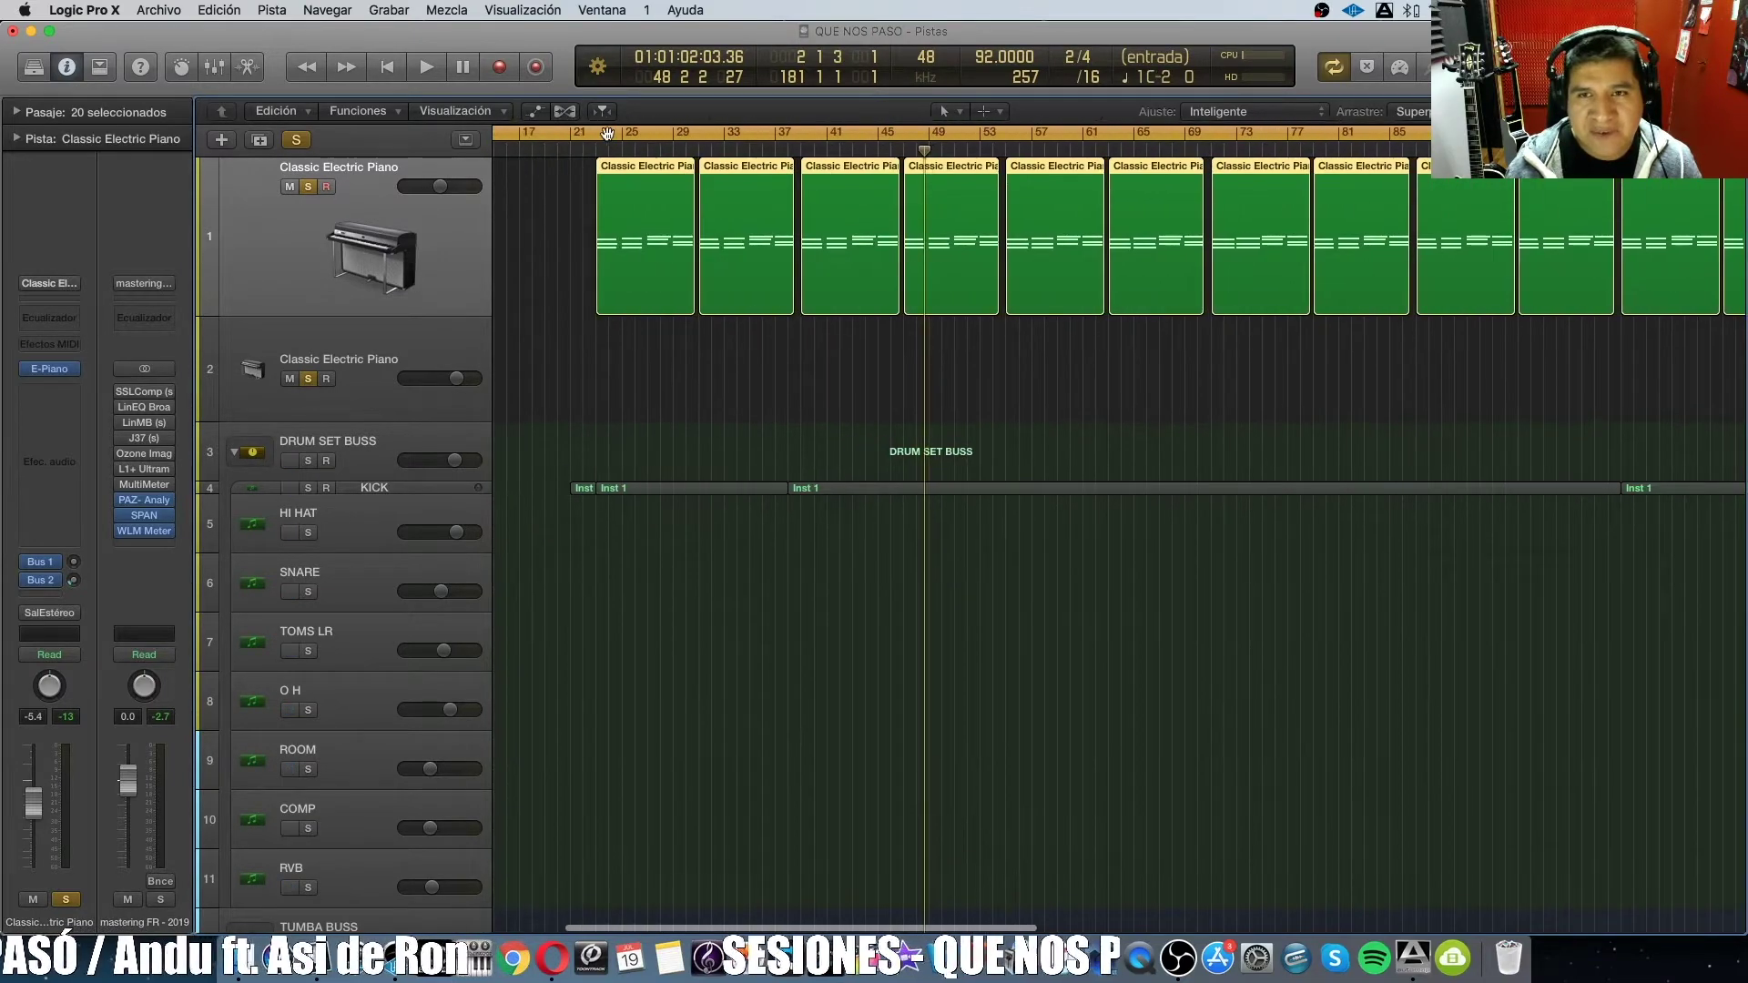
pyautogui.moveTo(599, 133); pyautogui.dragTo(695, 128)
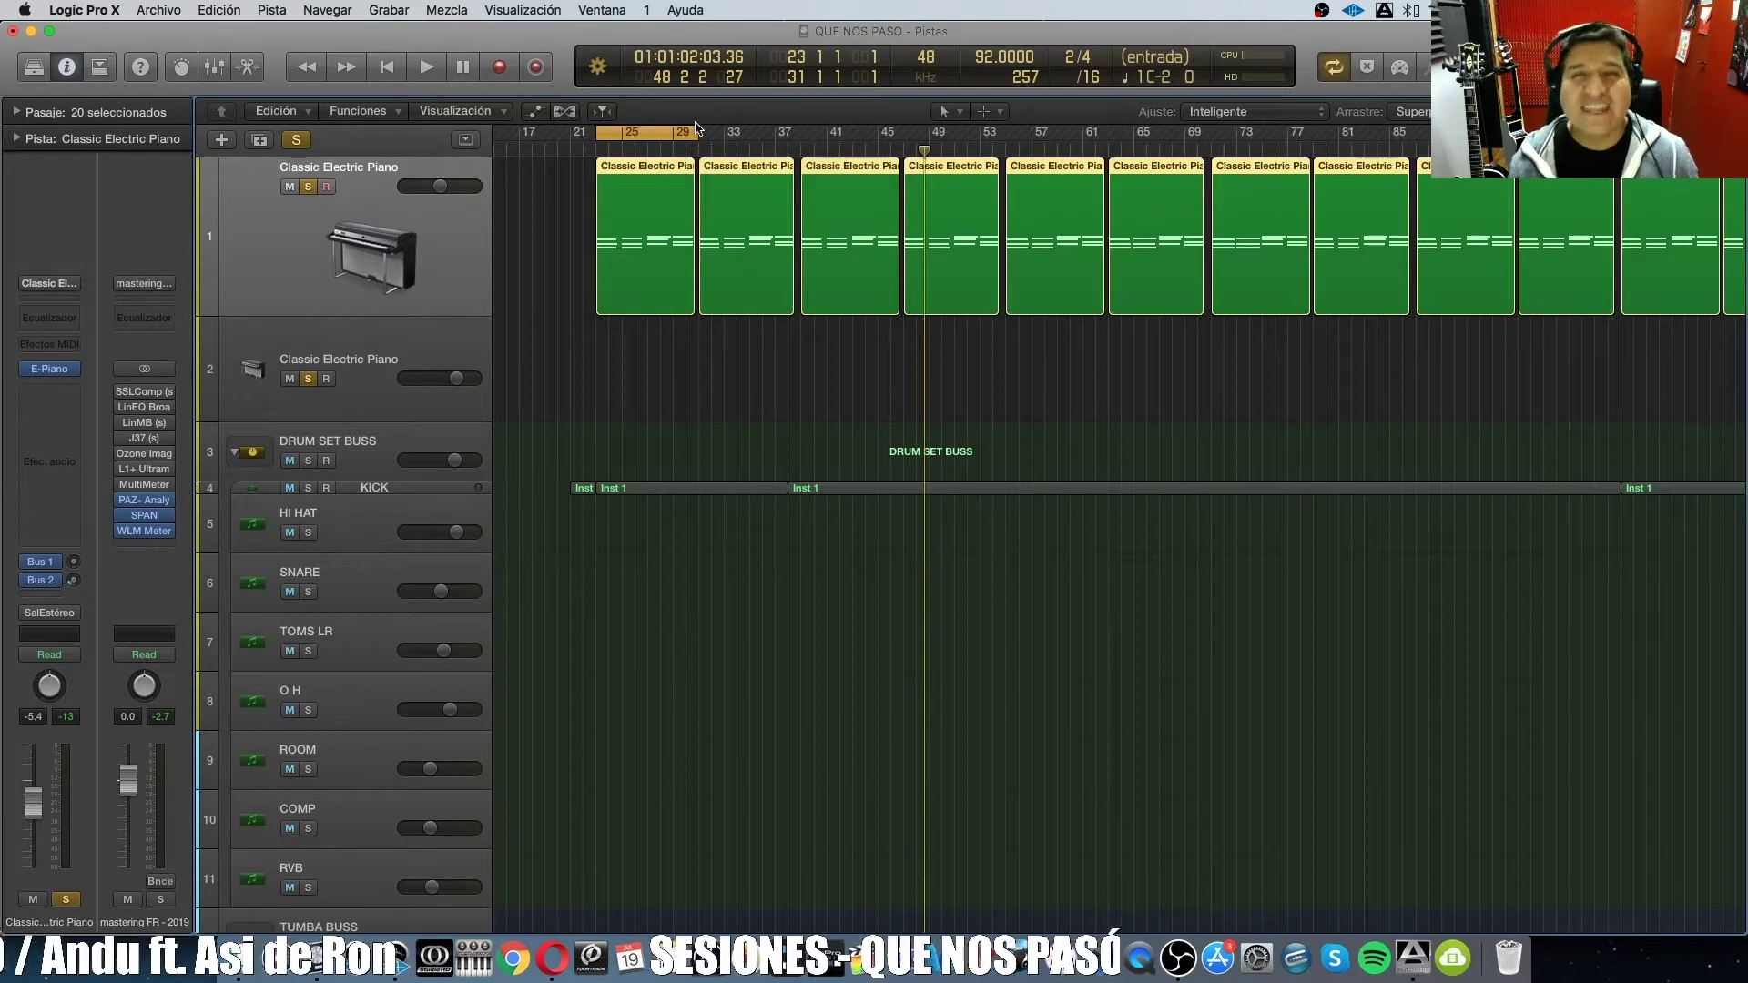
pyautogui.click(592, 142)
pyautogui.press('s')
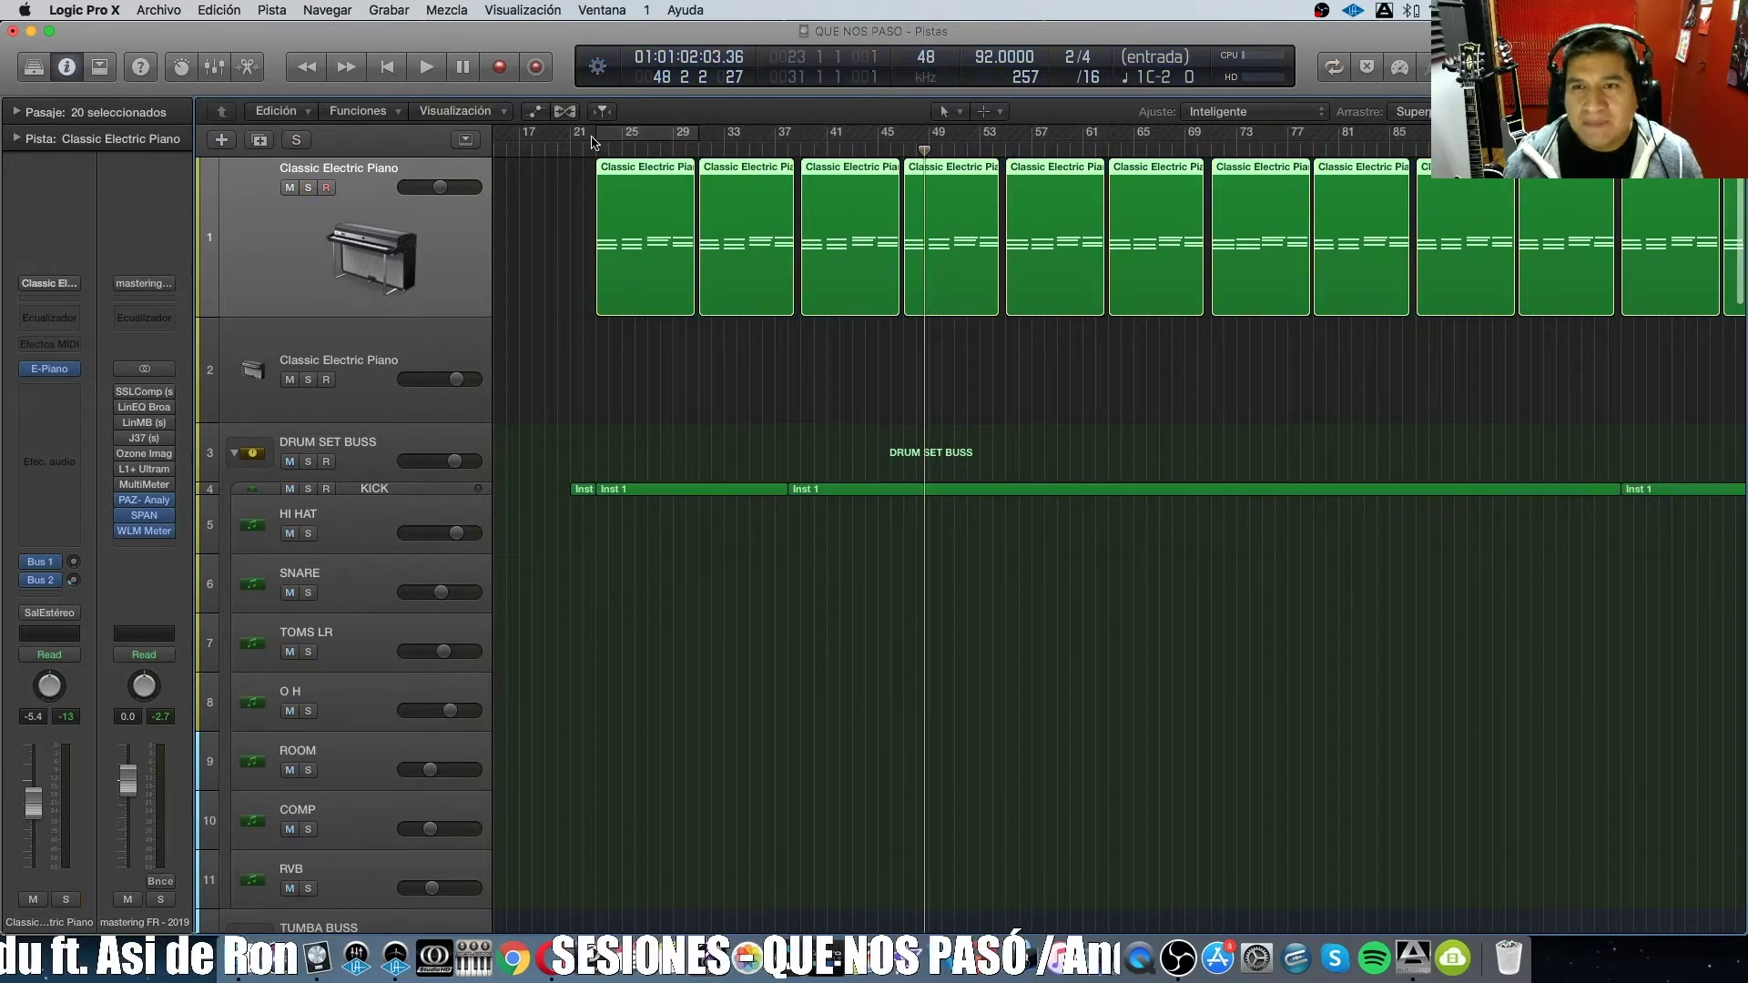
# Set the cycle range from bar 23 to bar 51, solo the first Classic Electric Piano track and start playback.
pyautogui.hscroll(-5, 601, 138)
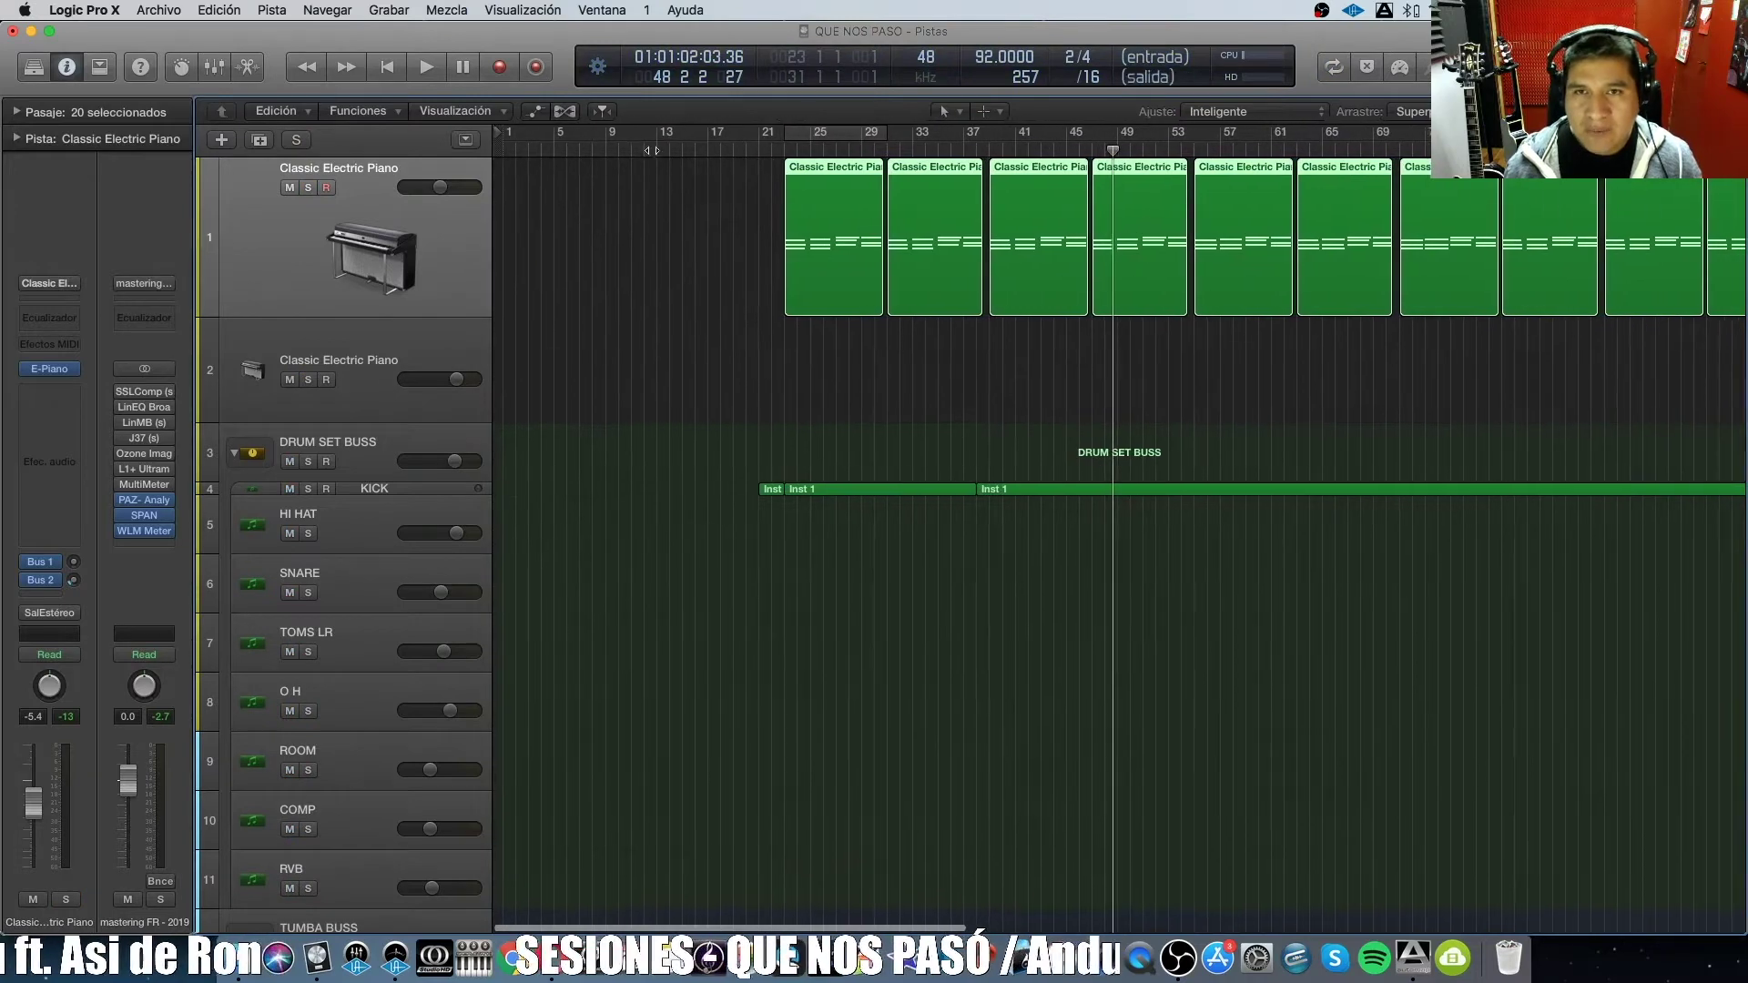
pyautogui.moveTo(788, 130); pyautogui.dragTo(1139, 129)
pyautogui.press('s')
pyautogui.press('space')
pyautogui.scroll(-1, 1065, 464)
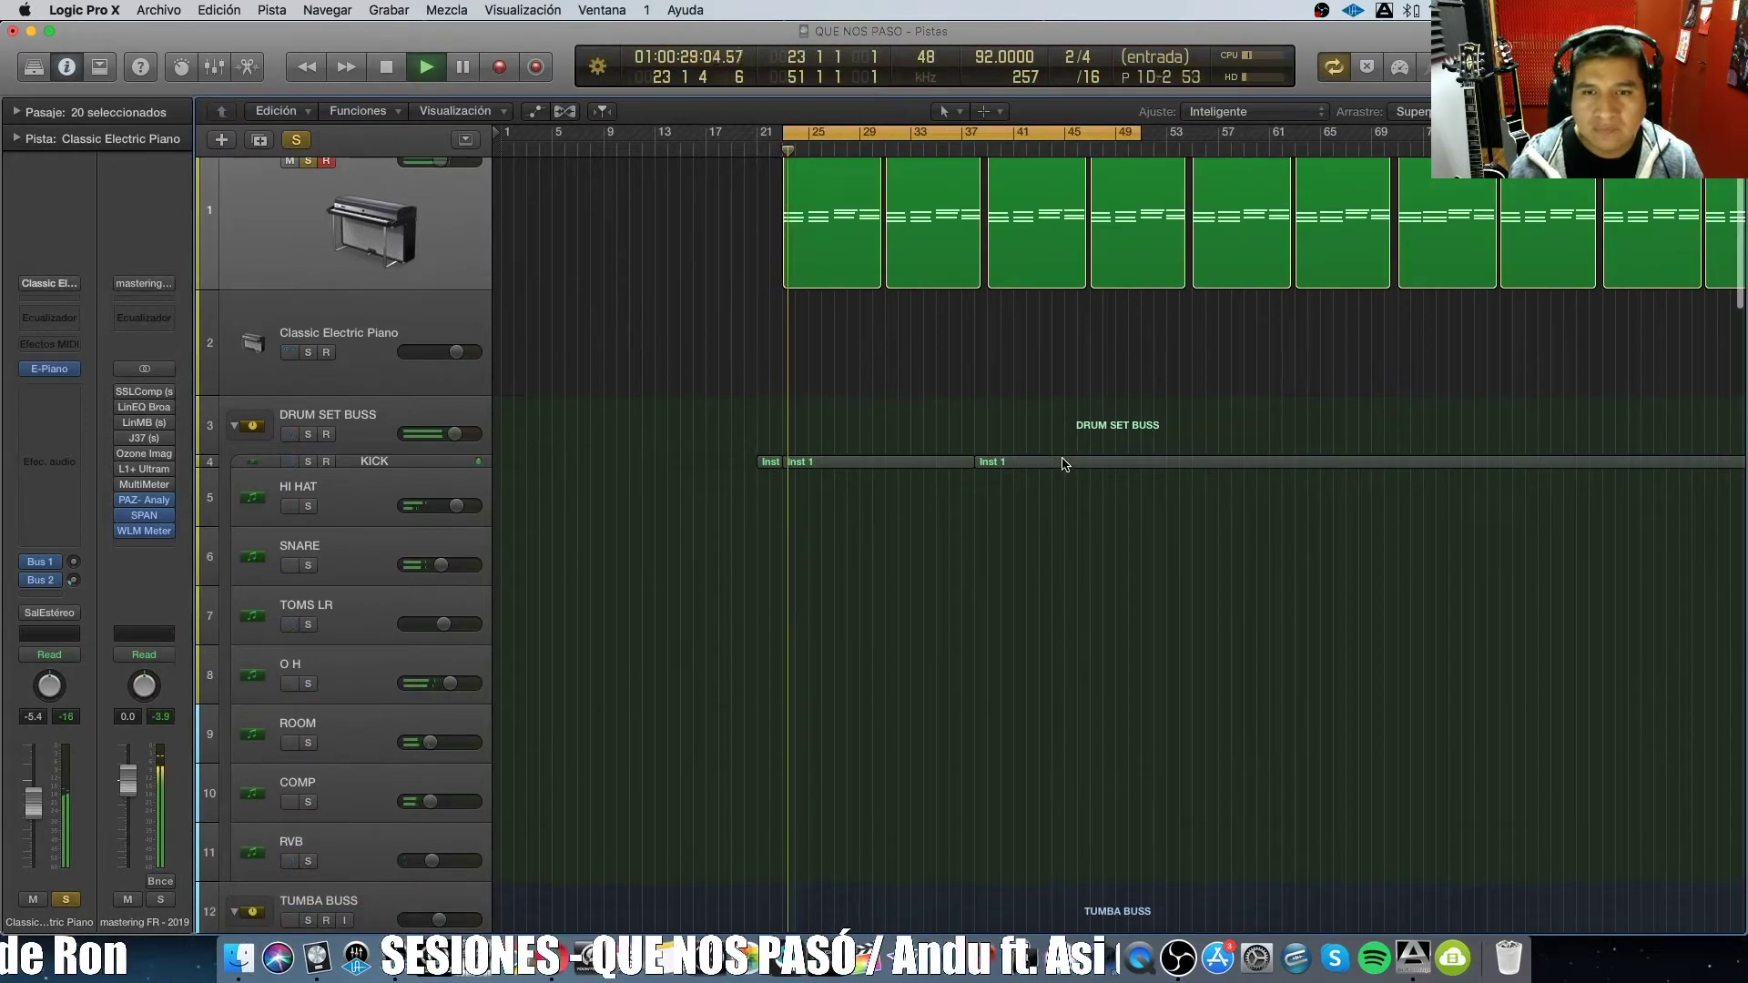
pyautogui.scroll(1, 830, 393)
# Turn off the solo on the first Classic Electric Piano track and mute that track.
pyautogui.click(305, 190)
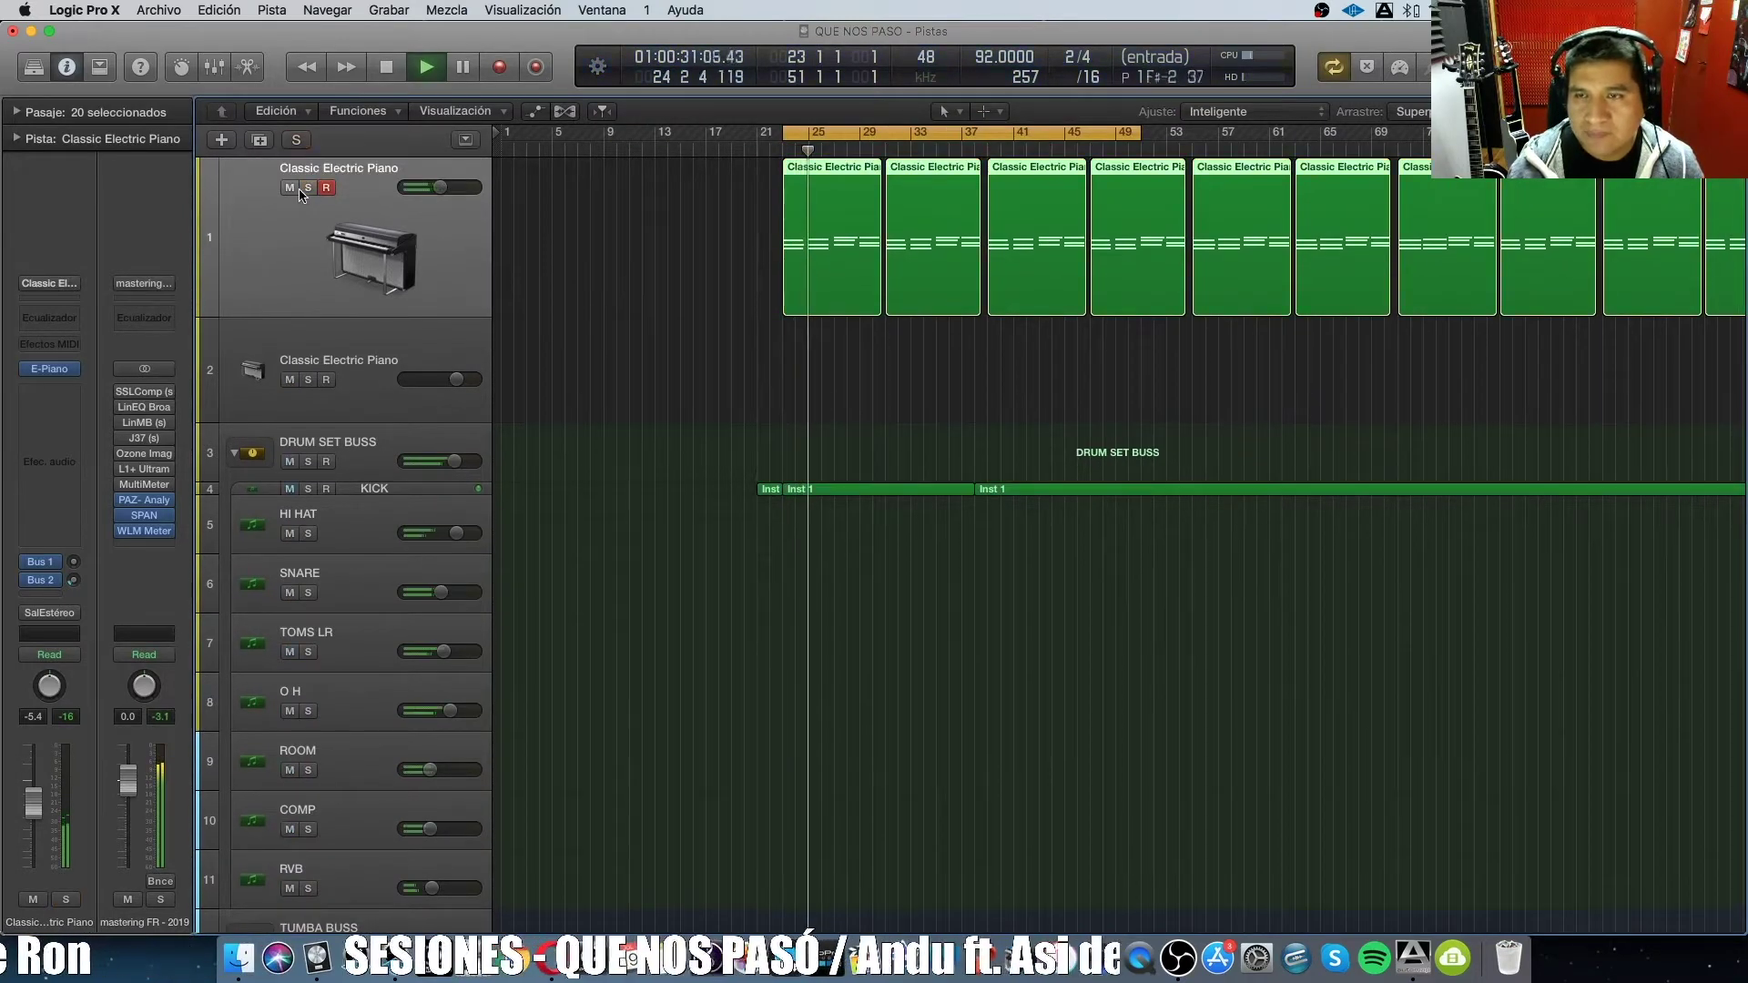
pyautogui.click(302, 192)
pyautogui.click(307, 188)
pyautogui.click(289, 188)
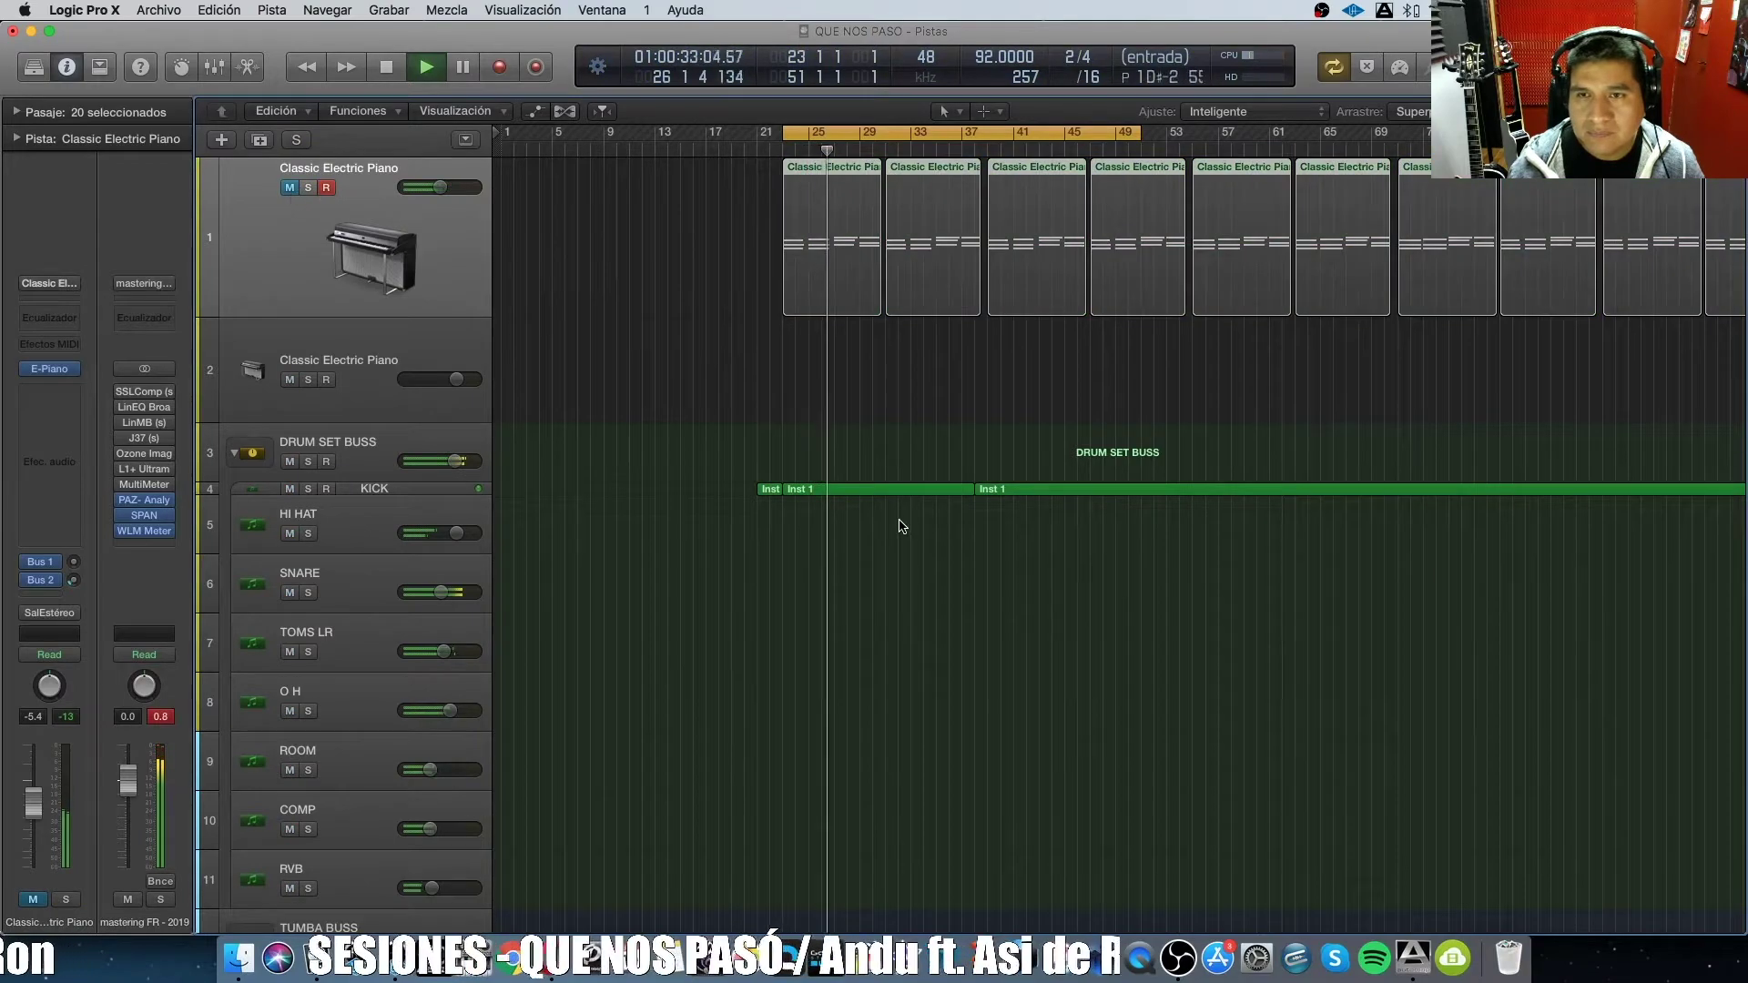
# Solo the DRUM SET BUSS and shorten the cycle range to end at bar 39.
pyautogui.scroll(-2, 900, 526)
pyautogui.scroll(-10, 899, 526)
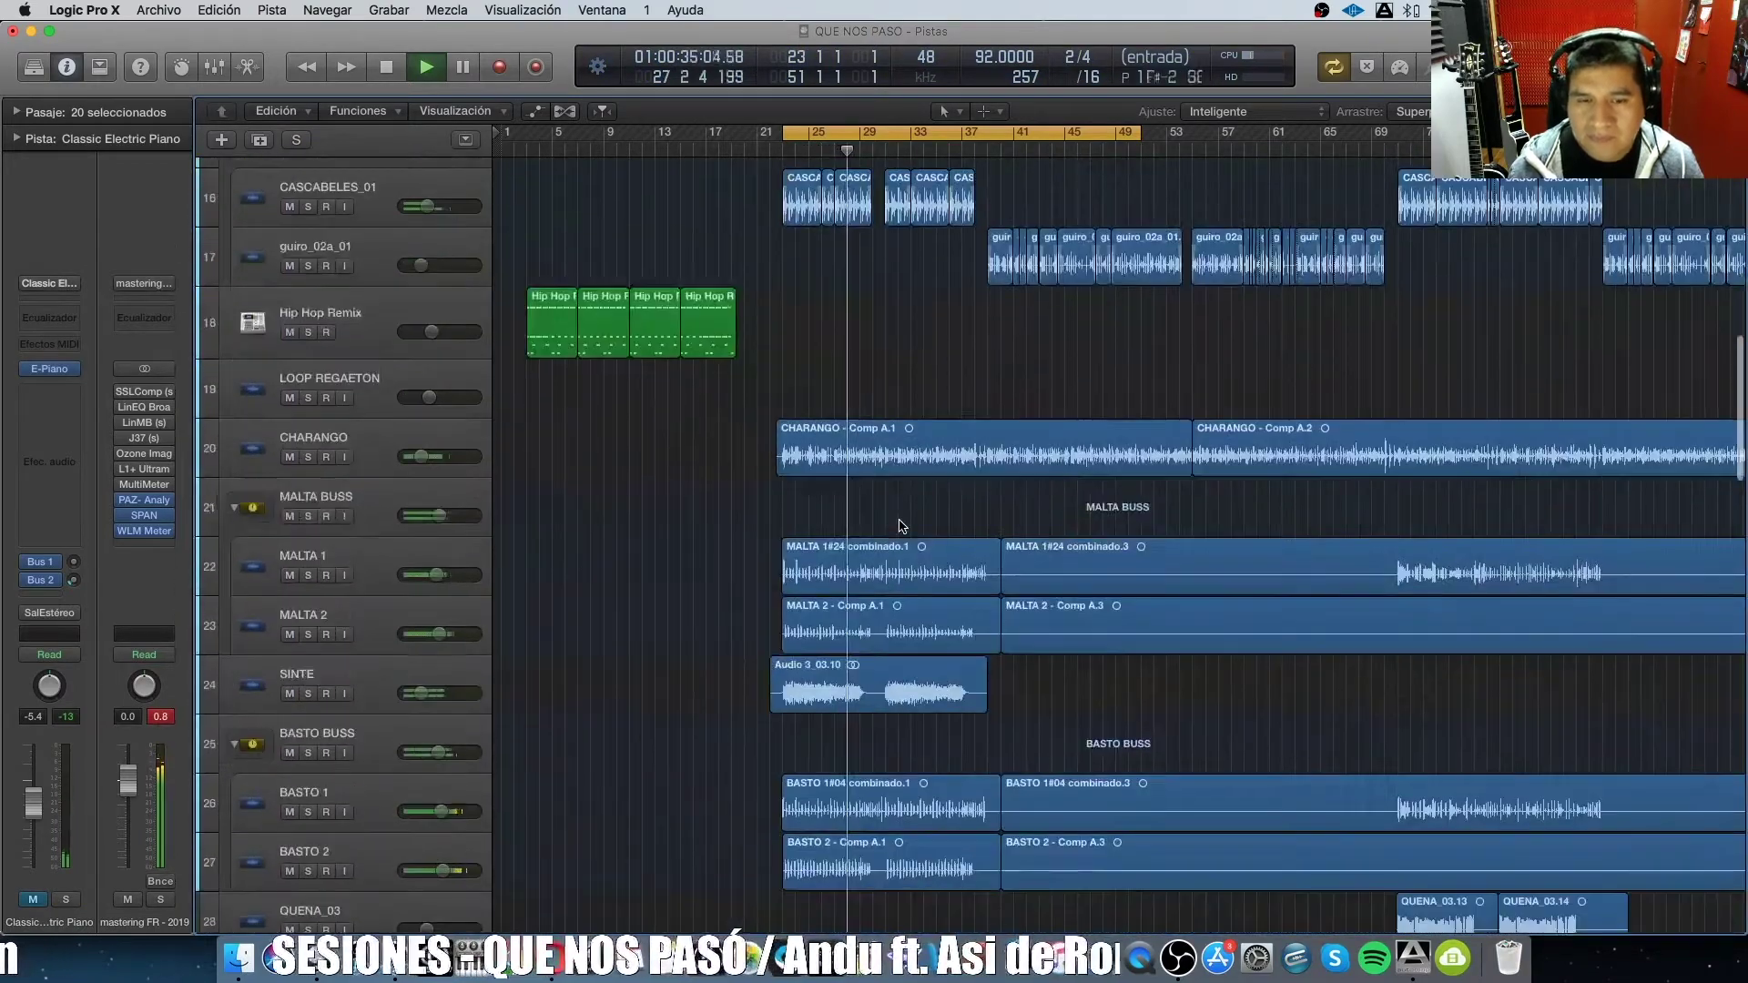
pyautogui.scroll(-4, 917, 552)
pyautogui.scroll(15, 612, 539)
pyautogui.press('s')
pyautogui.scroll(-4, 613, 539)
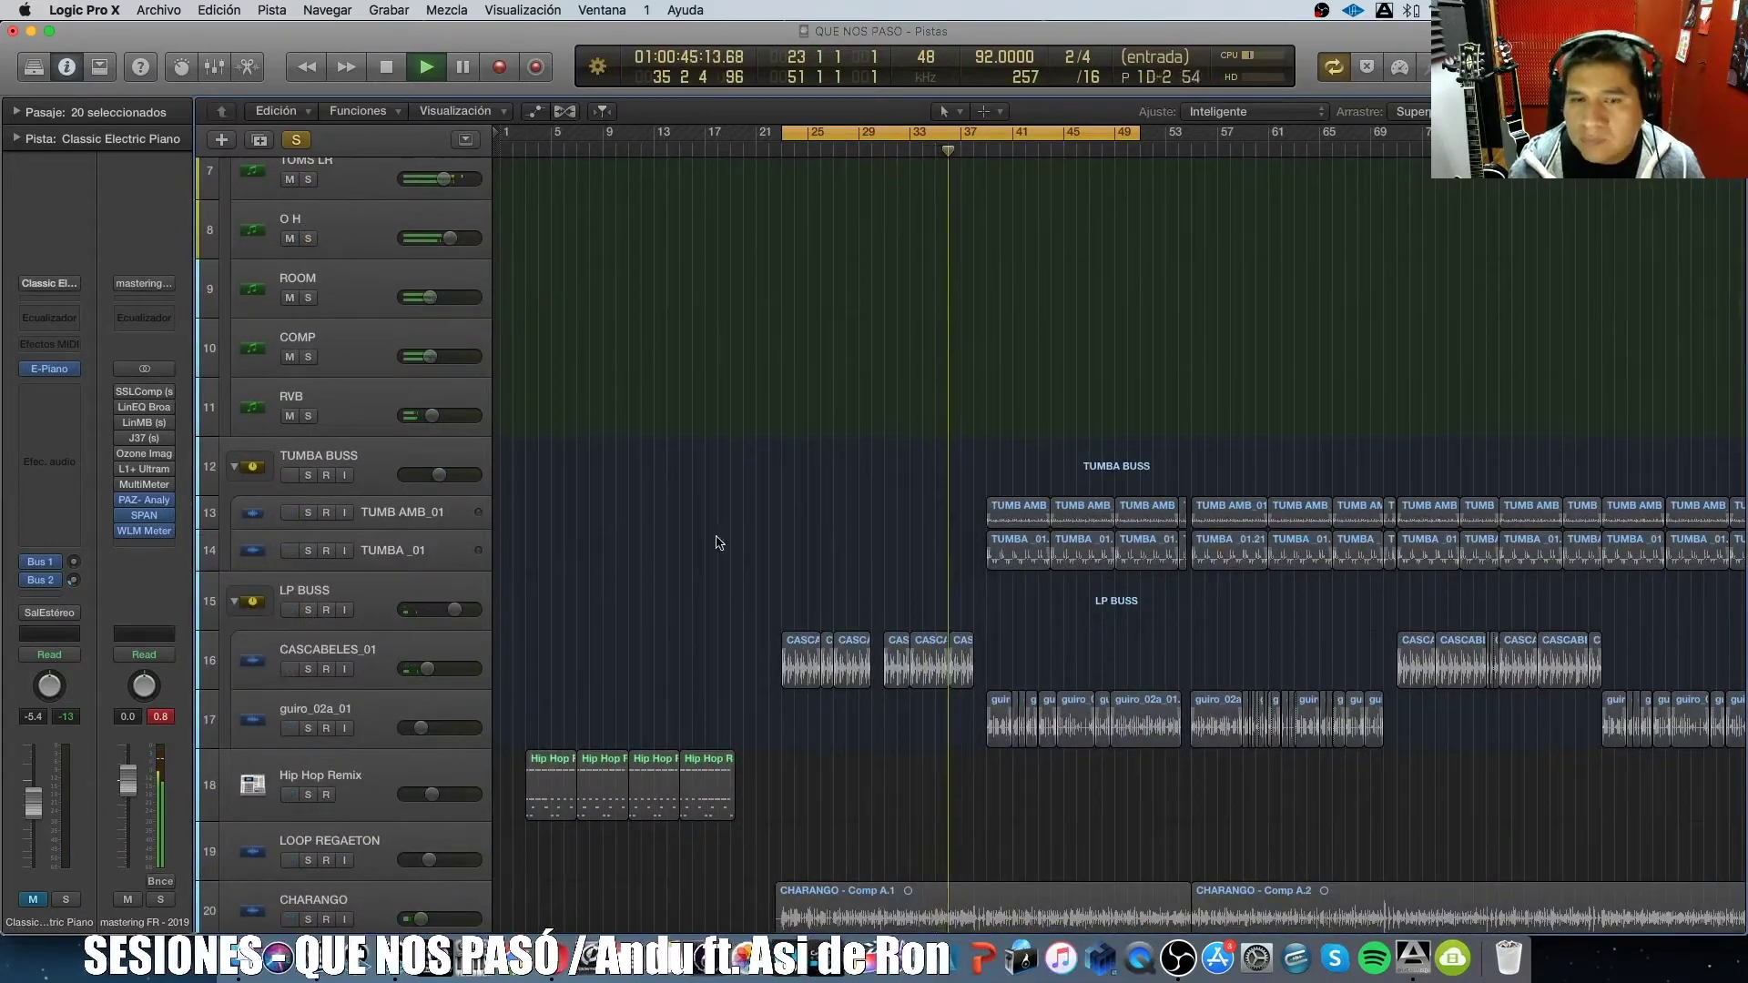
pyautogui.moveTo(1138, 146); pyautogui.dragTo(986, 146)
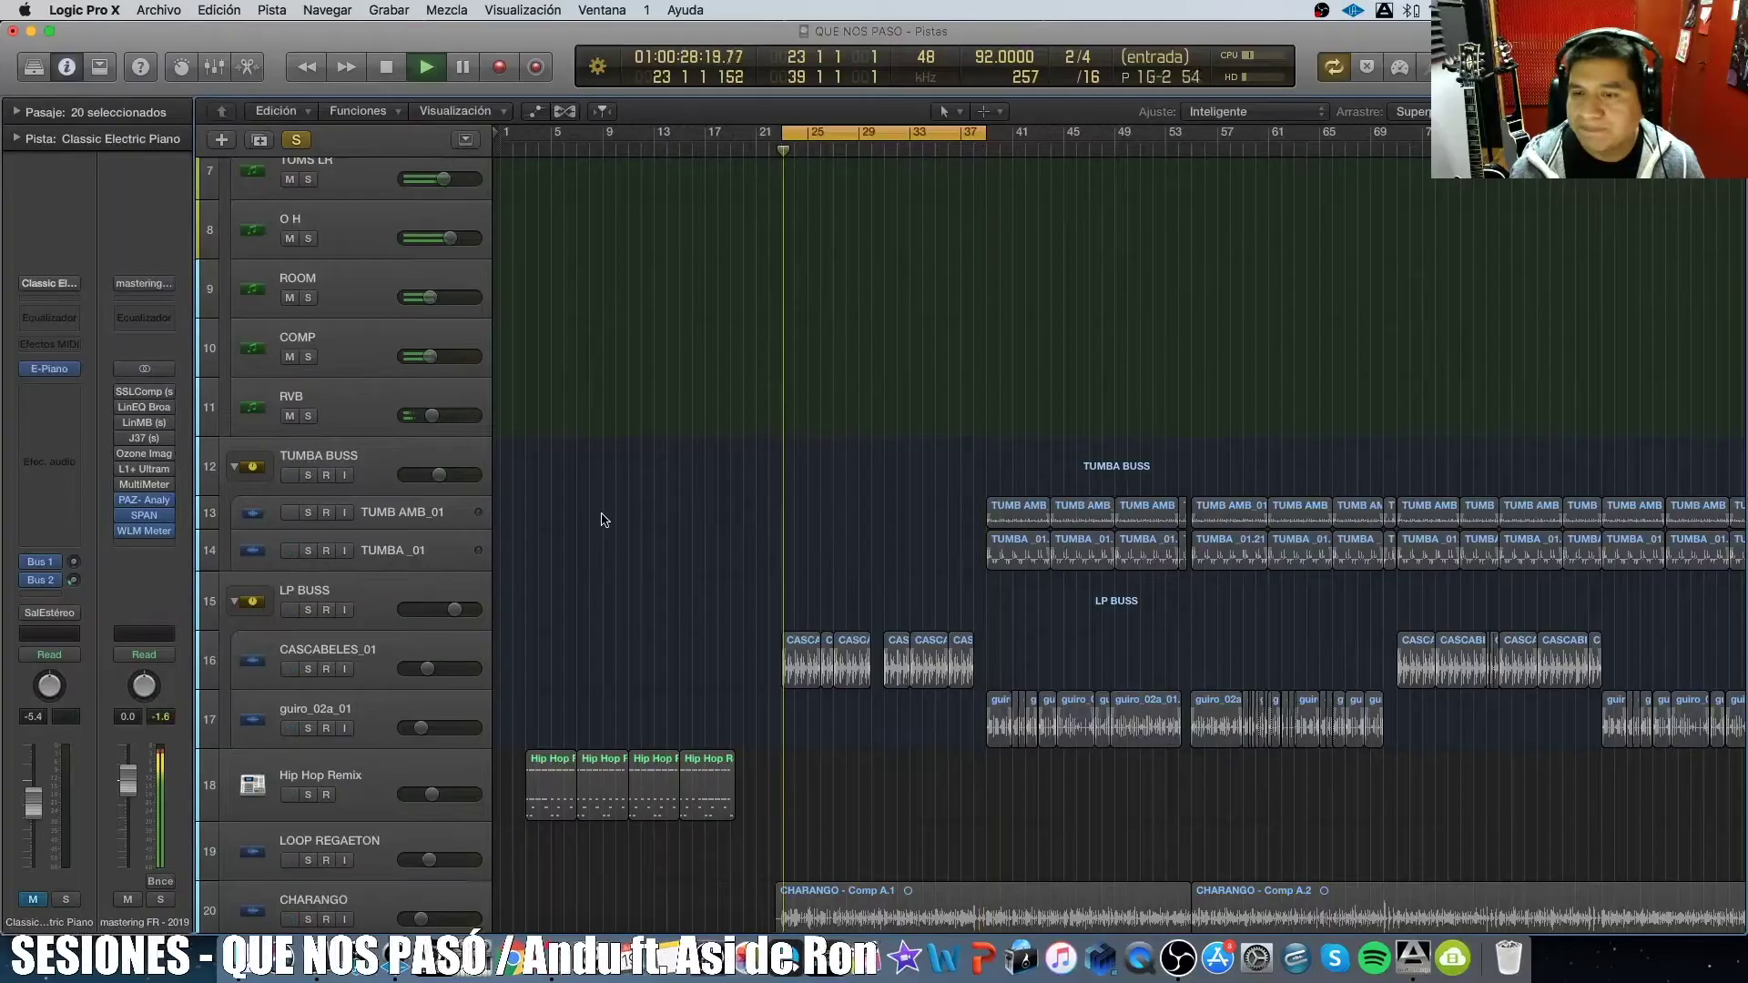
# Add the CASCABELES_01 and GUIT tracks to the soloed tracks and select the GUIT track.
pyautogui.click(310, 671)
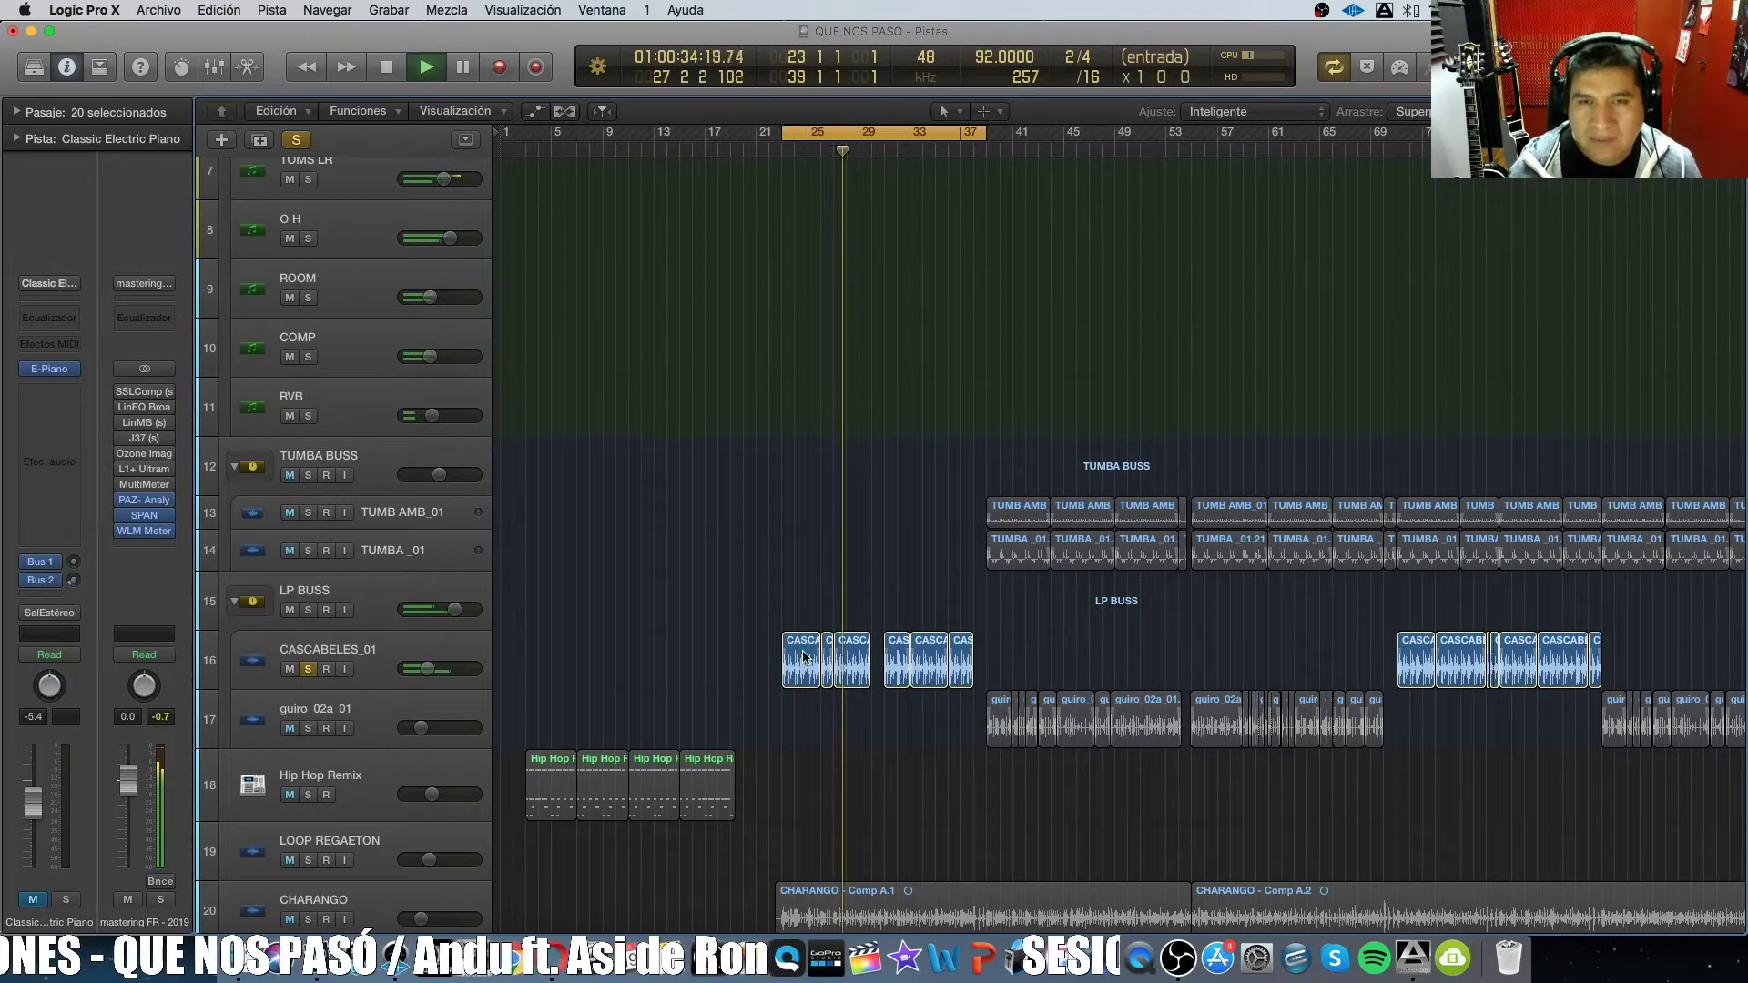
pyautogui.scroll(-3, 1077, 654)
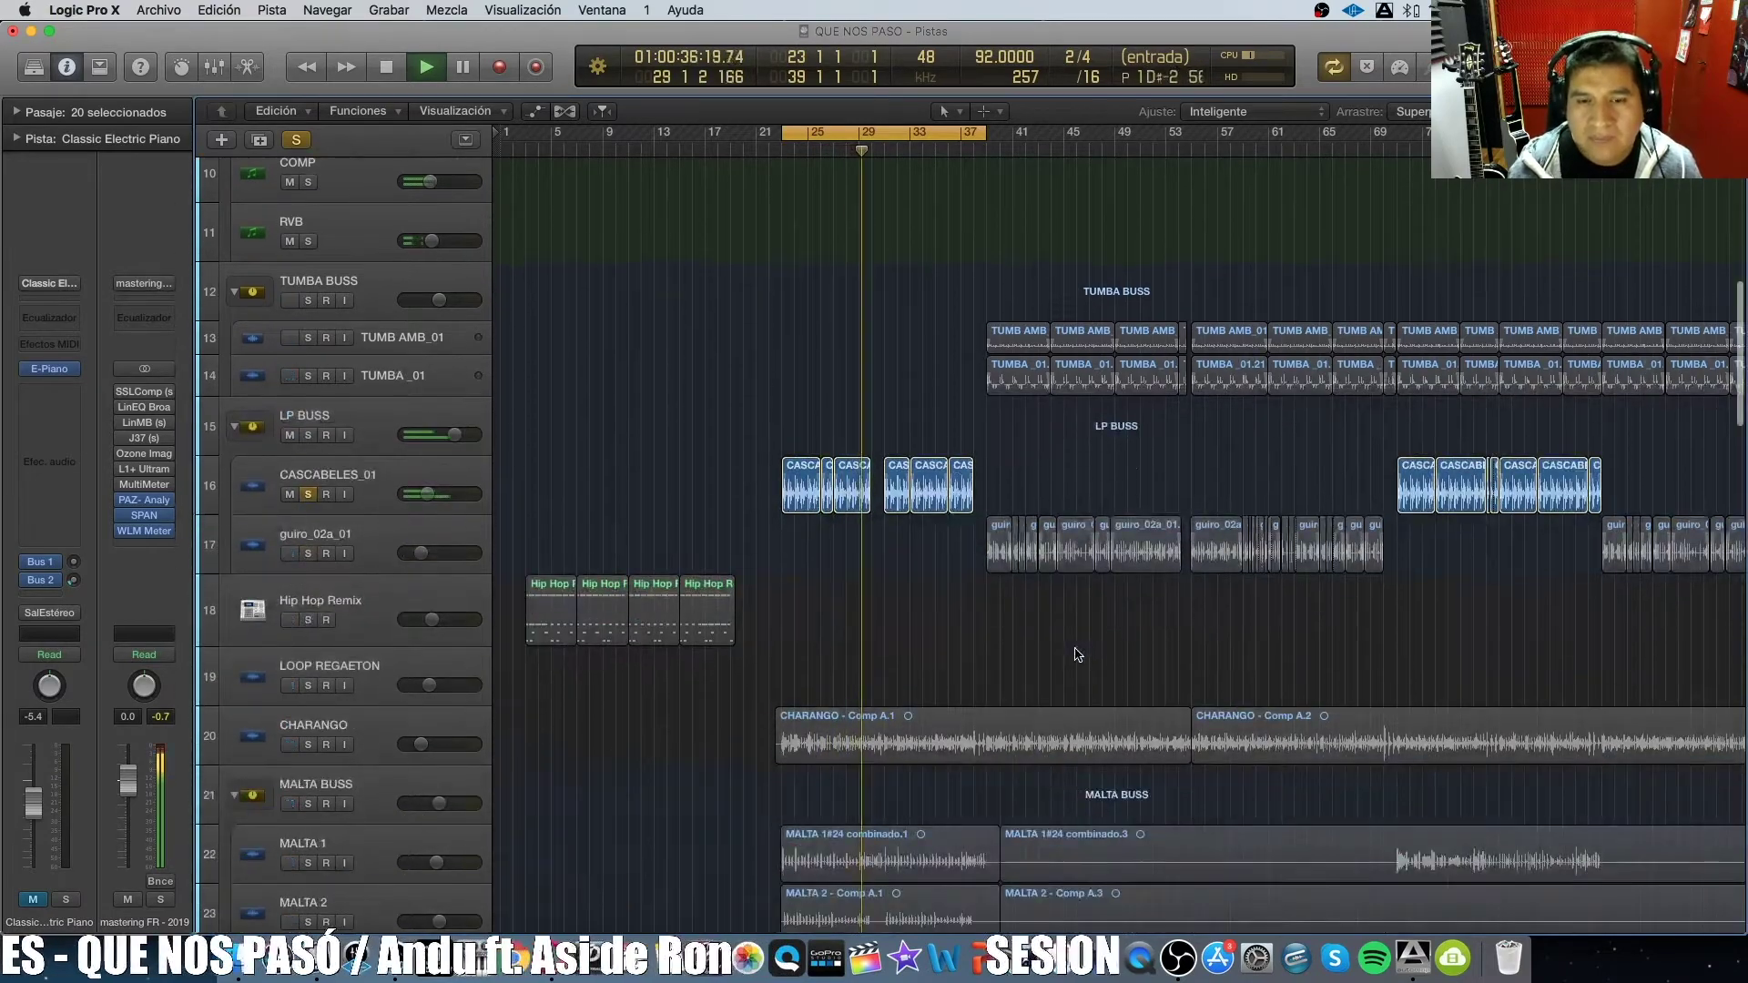
pyautogui.scroll(-5, 1077, 654)
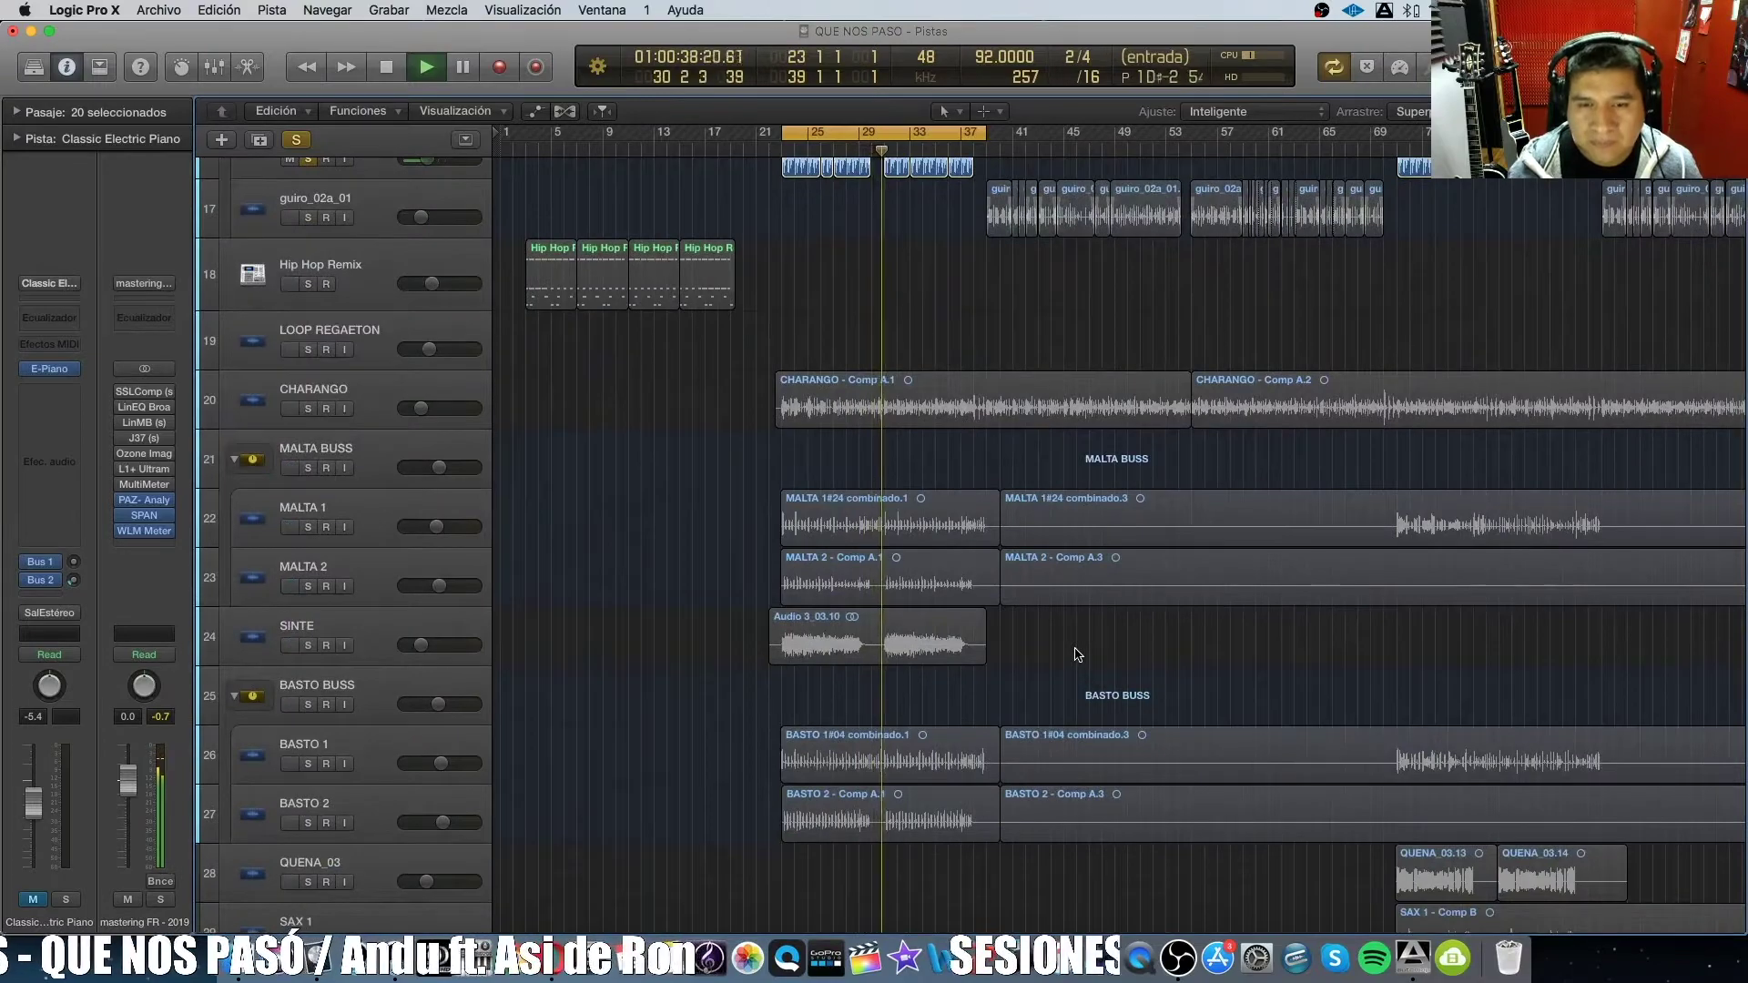
pyautogui.scroll(-15, 930, 678)
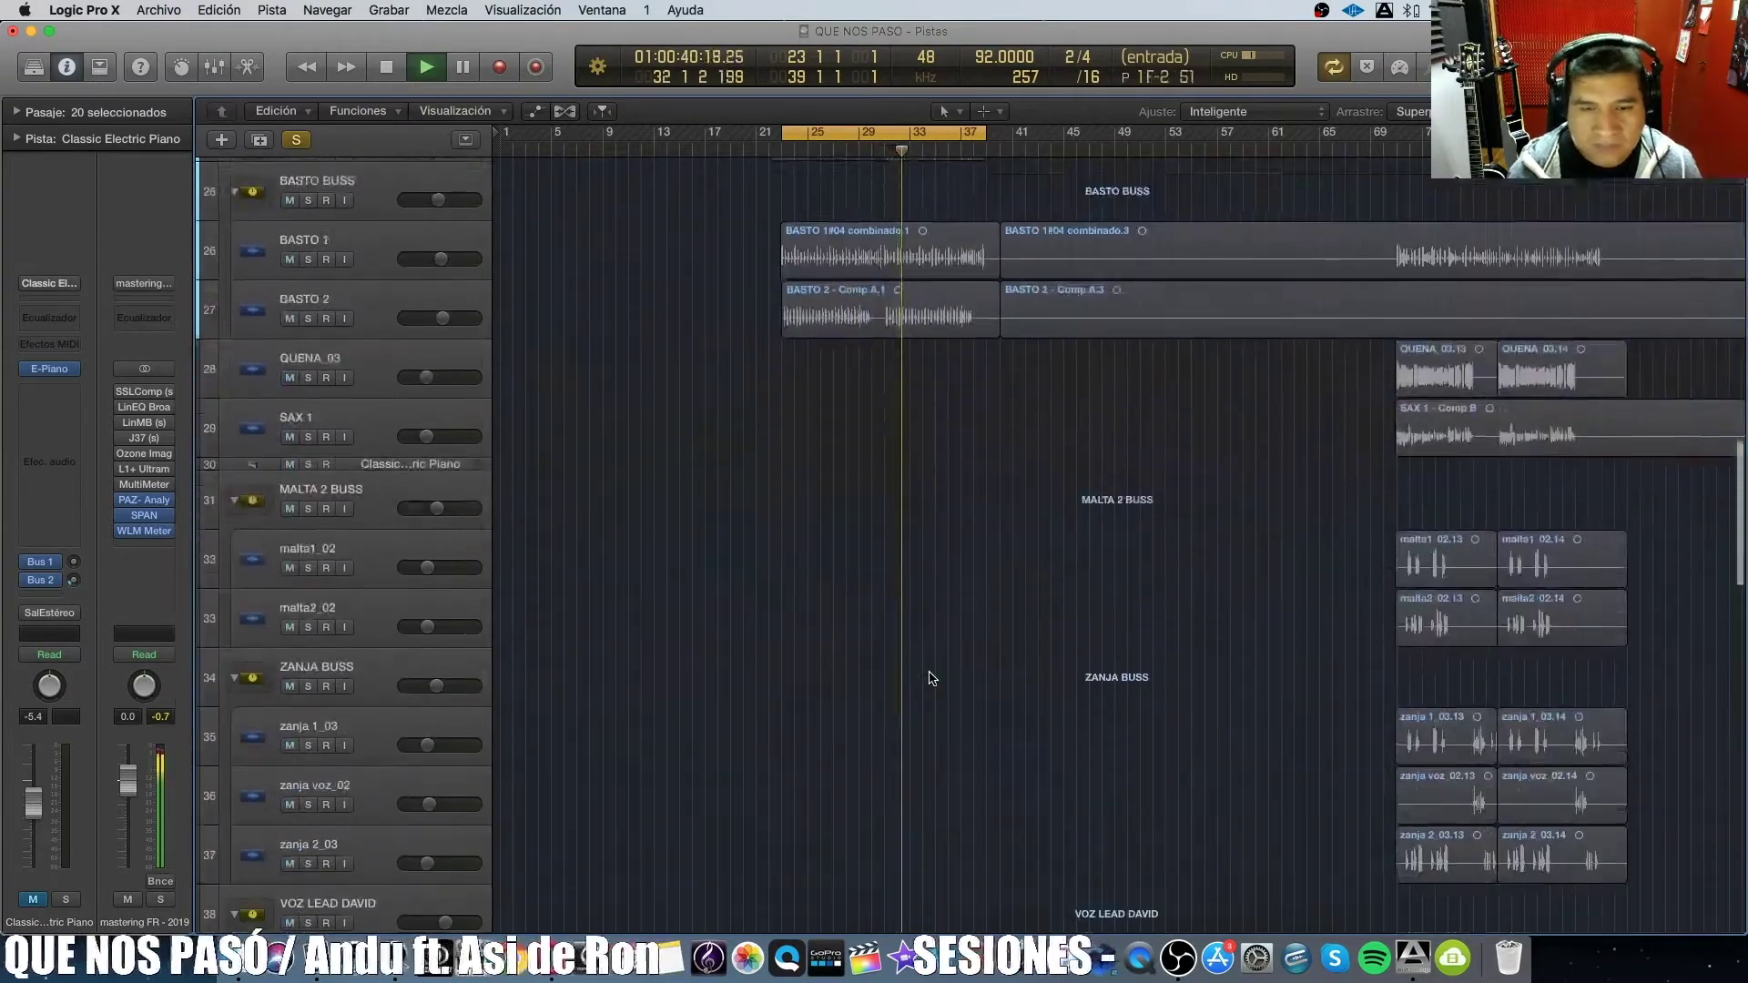
pyautogui.scroll(-3, 931, 679)
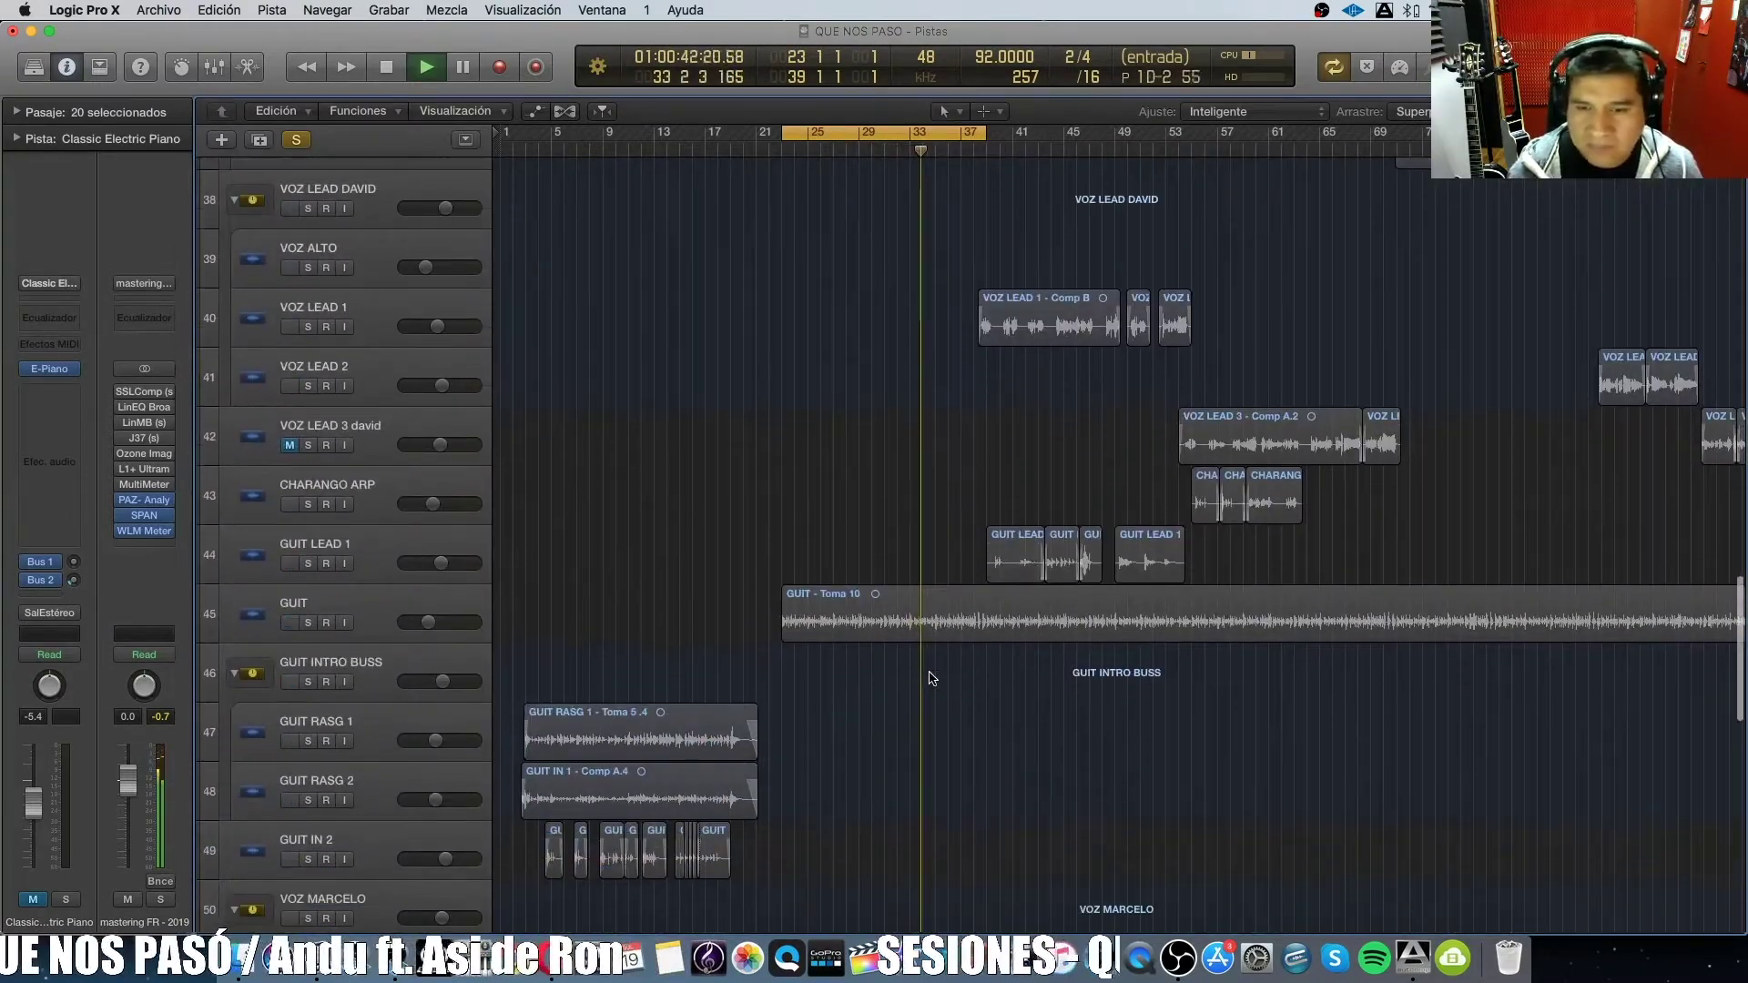
pyautogui.scroll(1, 930, 678)
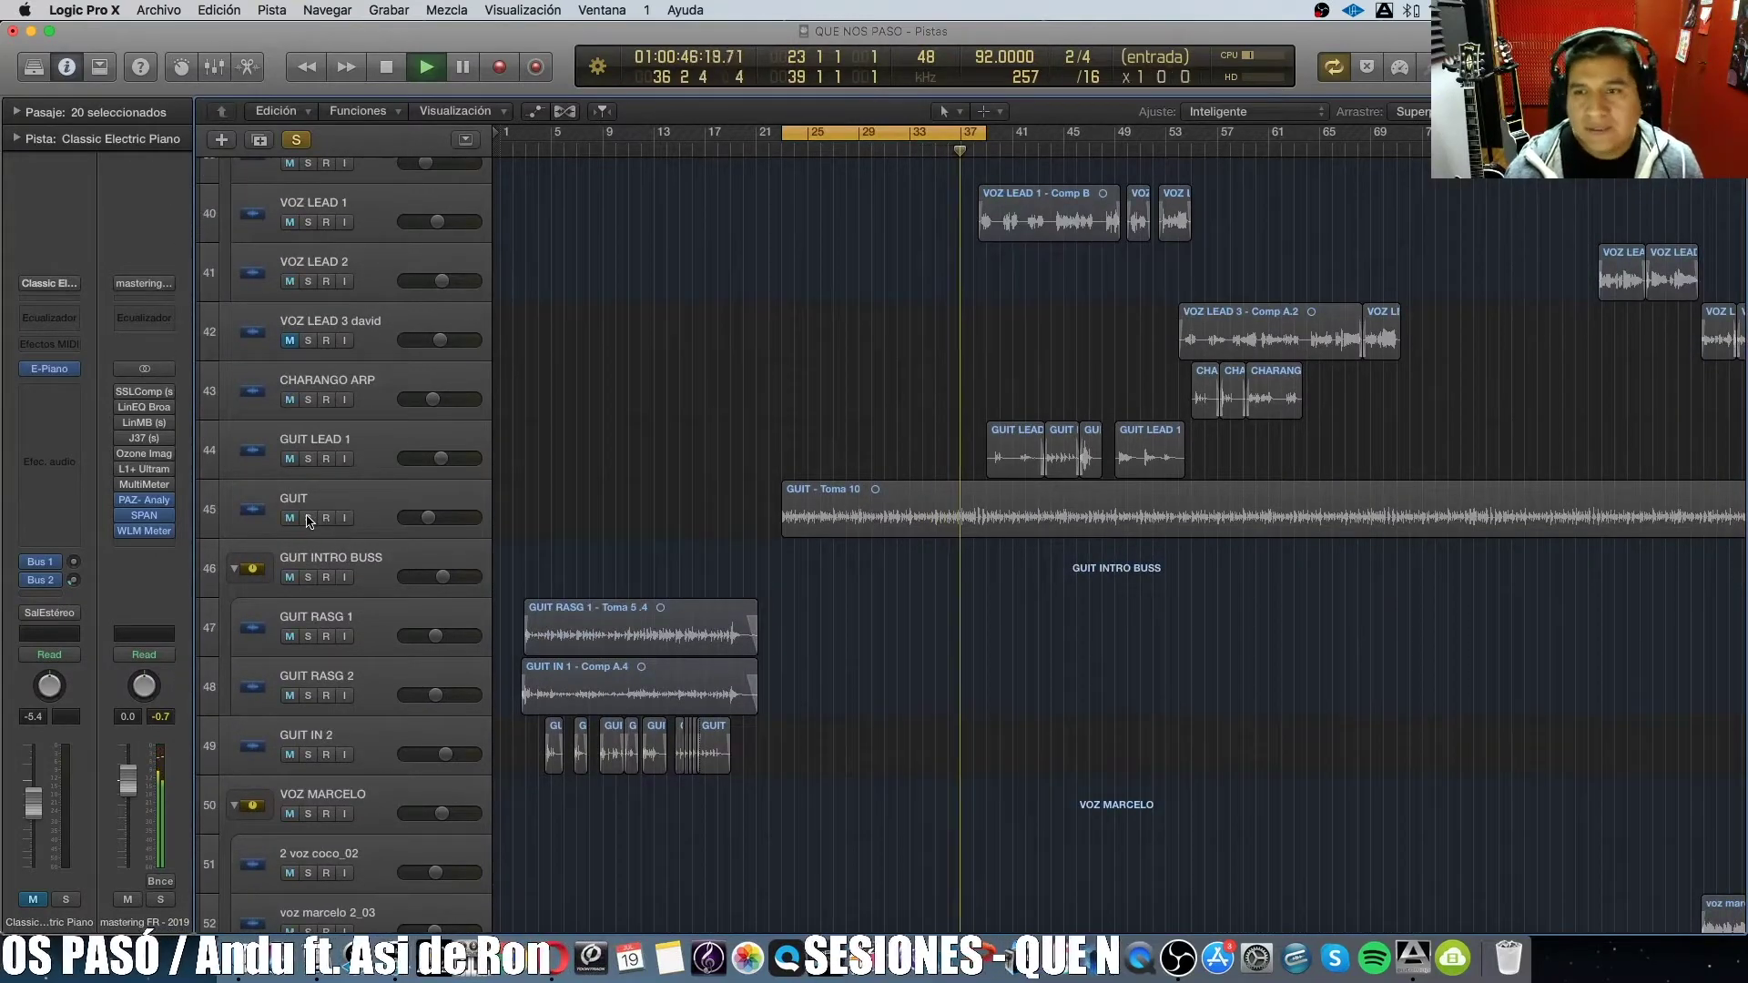
pyautogui.click(307, 518)
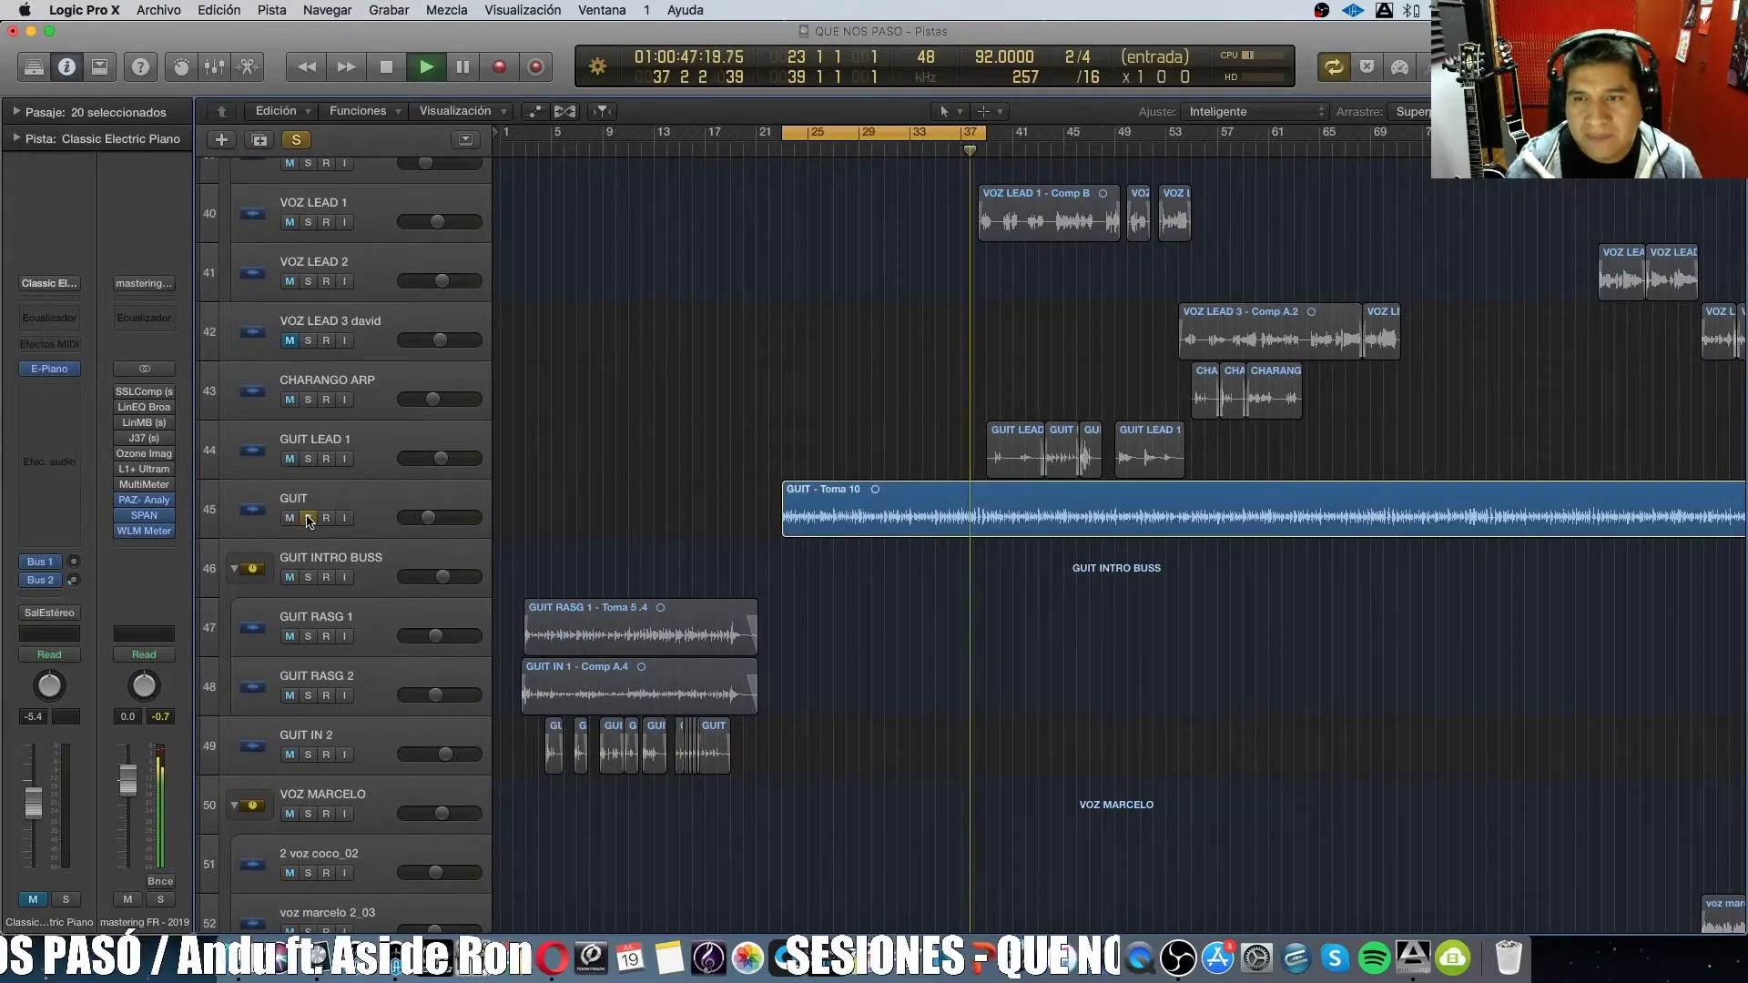
pyautogui.click(362, 503)
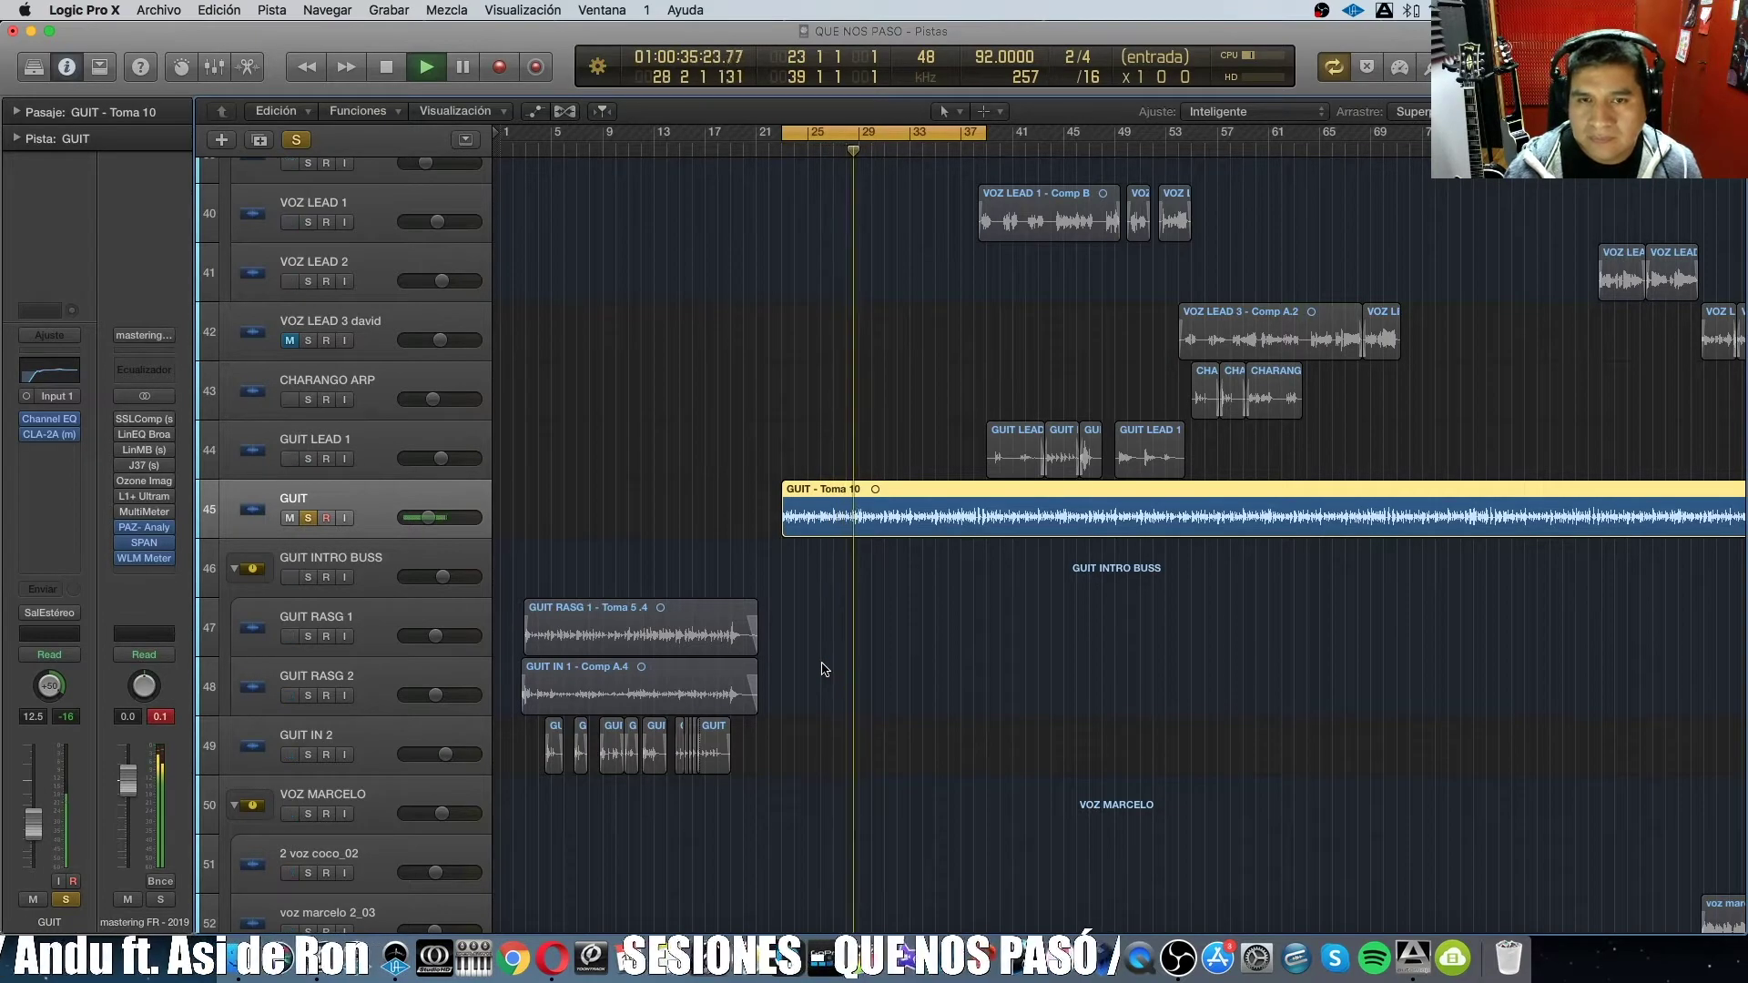
# Add the CHARANGO track to the soloed tracks.
pyautogui.scroll(-10, 876, 660)
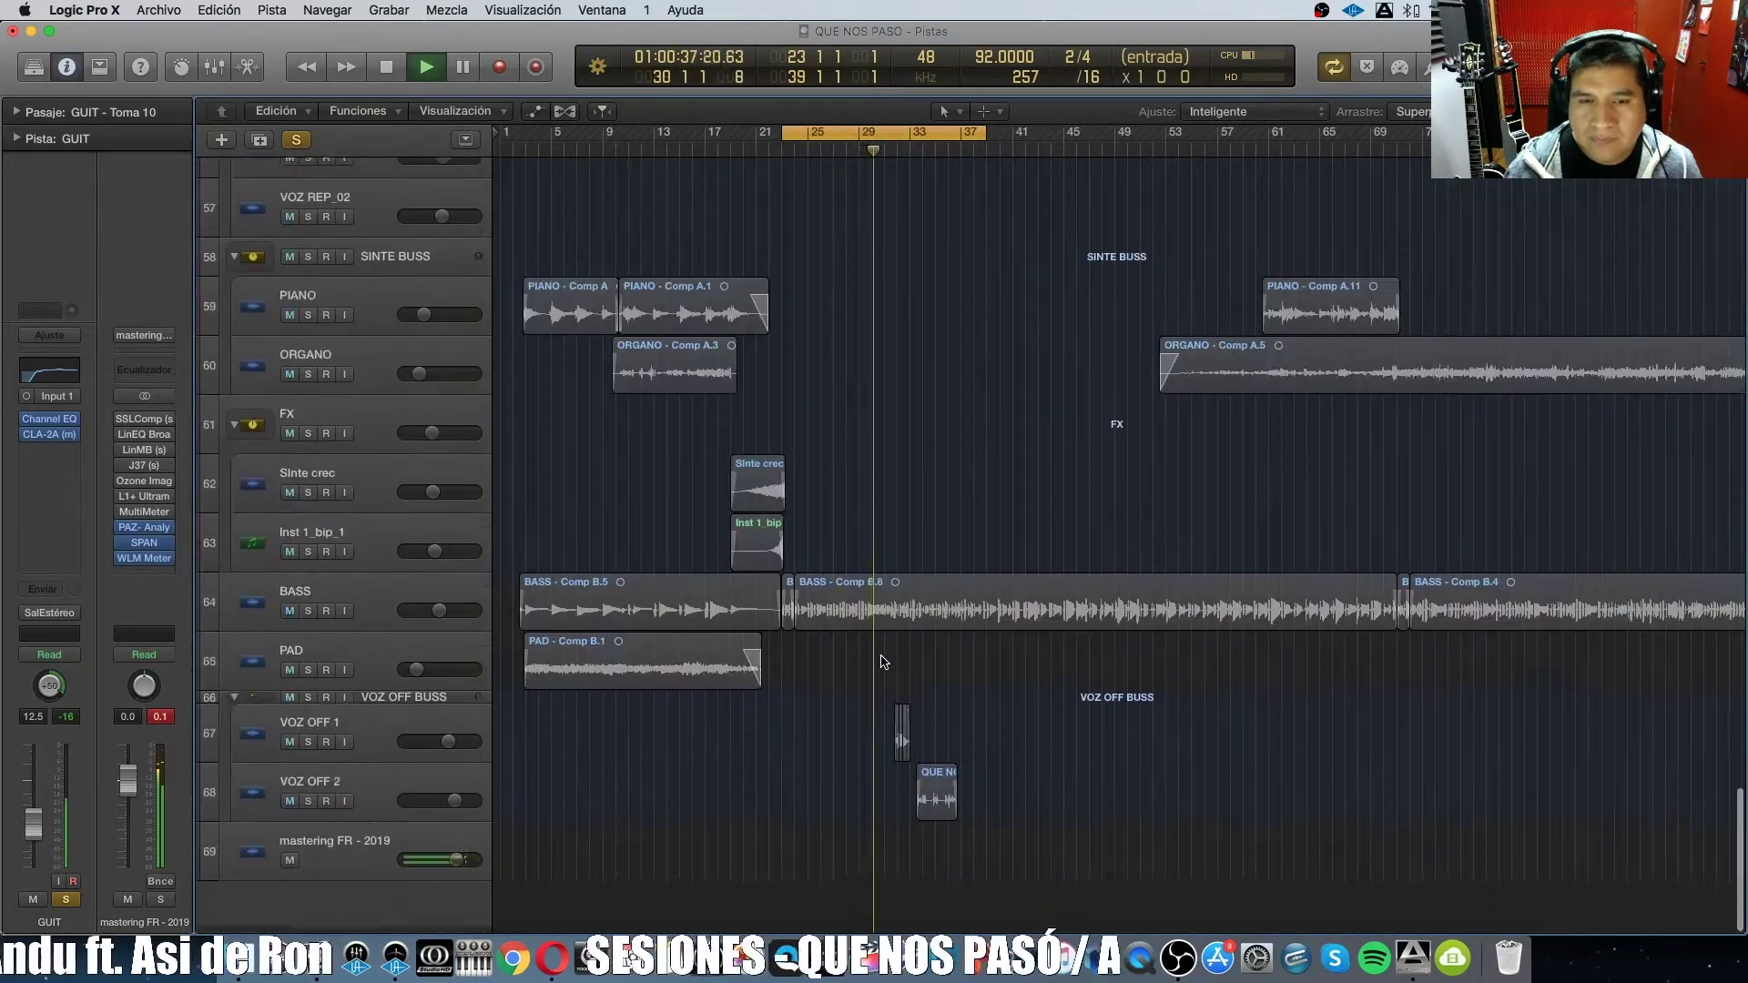
pyautogui.scroll(20, 882, 662)
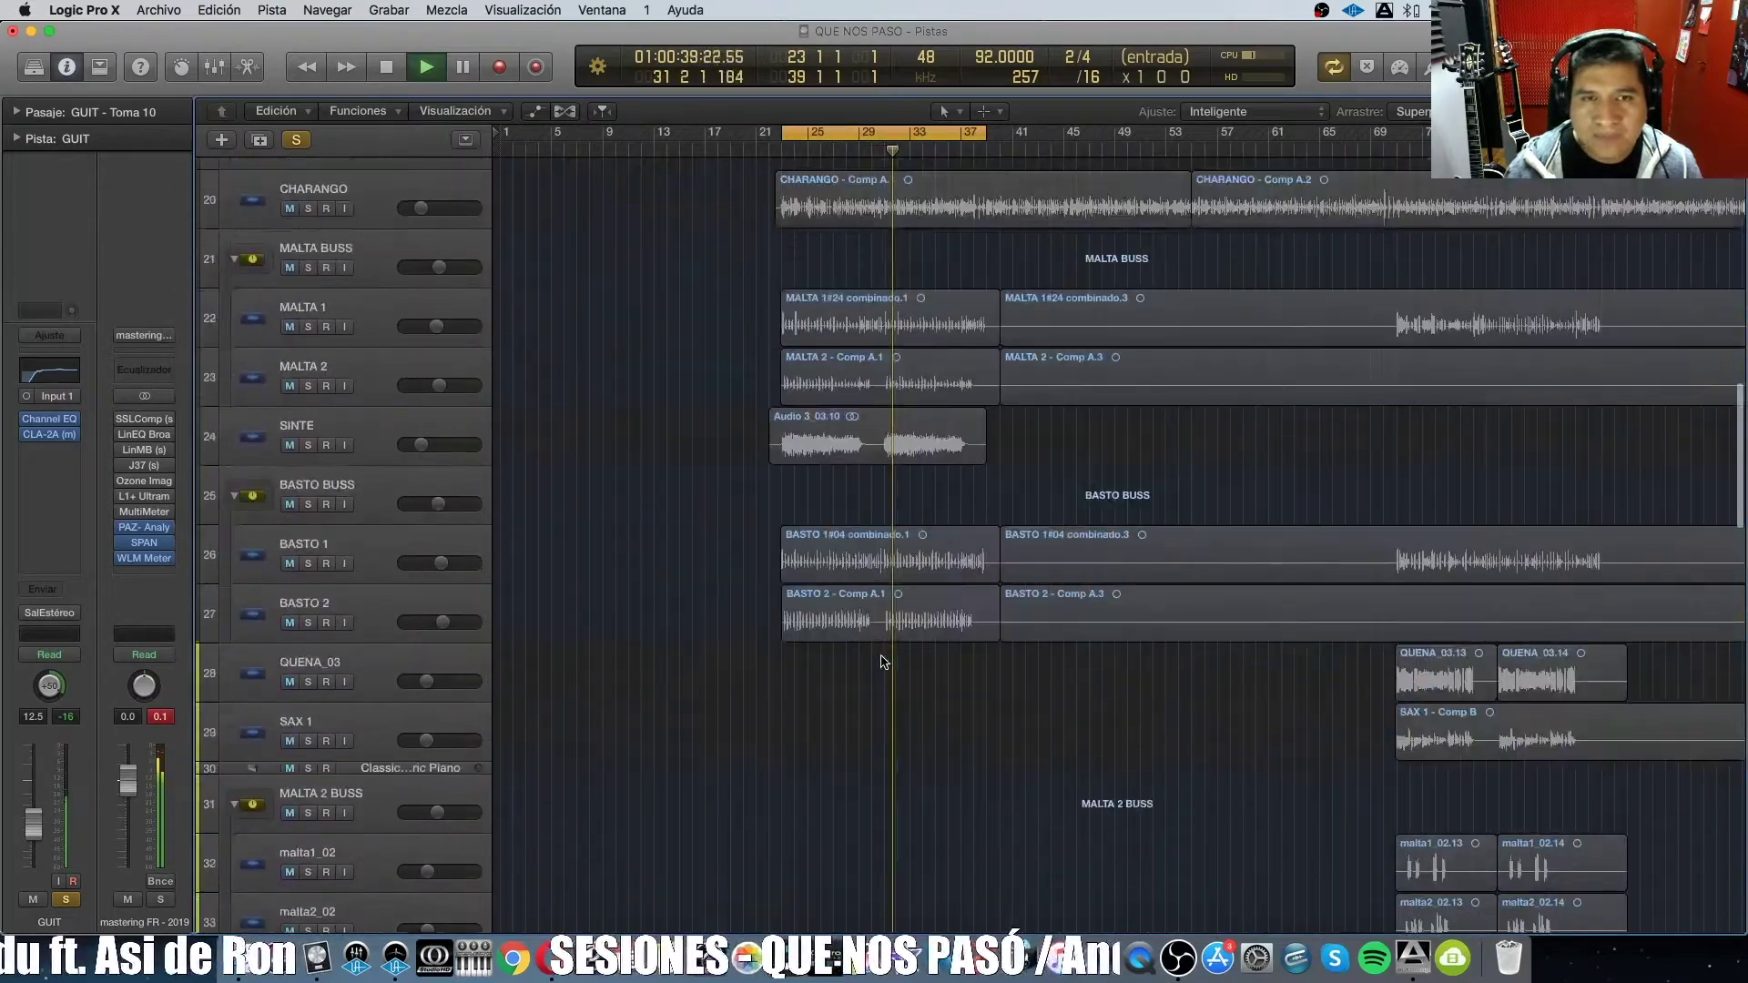
pyautogui.scroll(5, 882, 662)
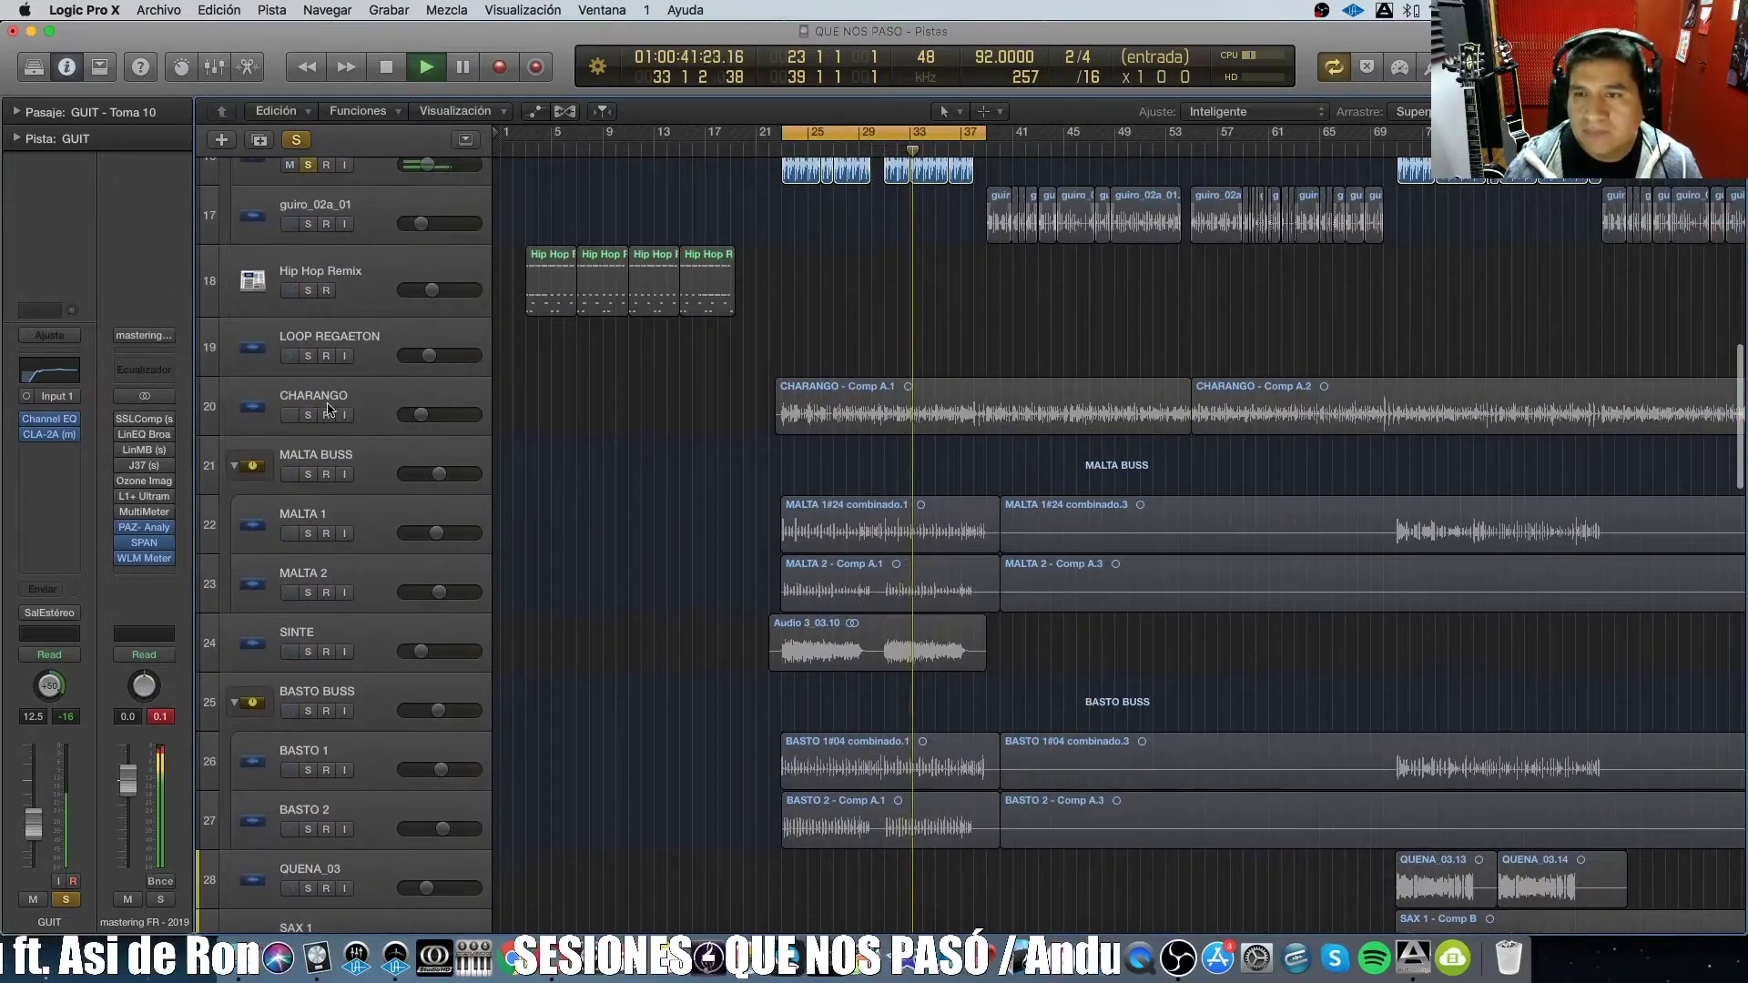
pyautogui.click(308, 415)
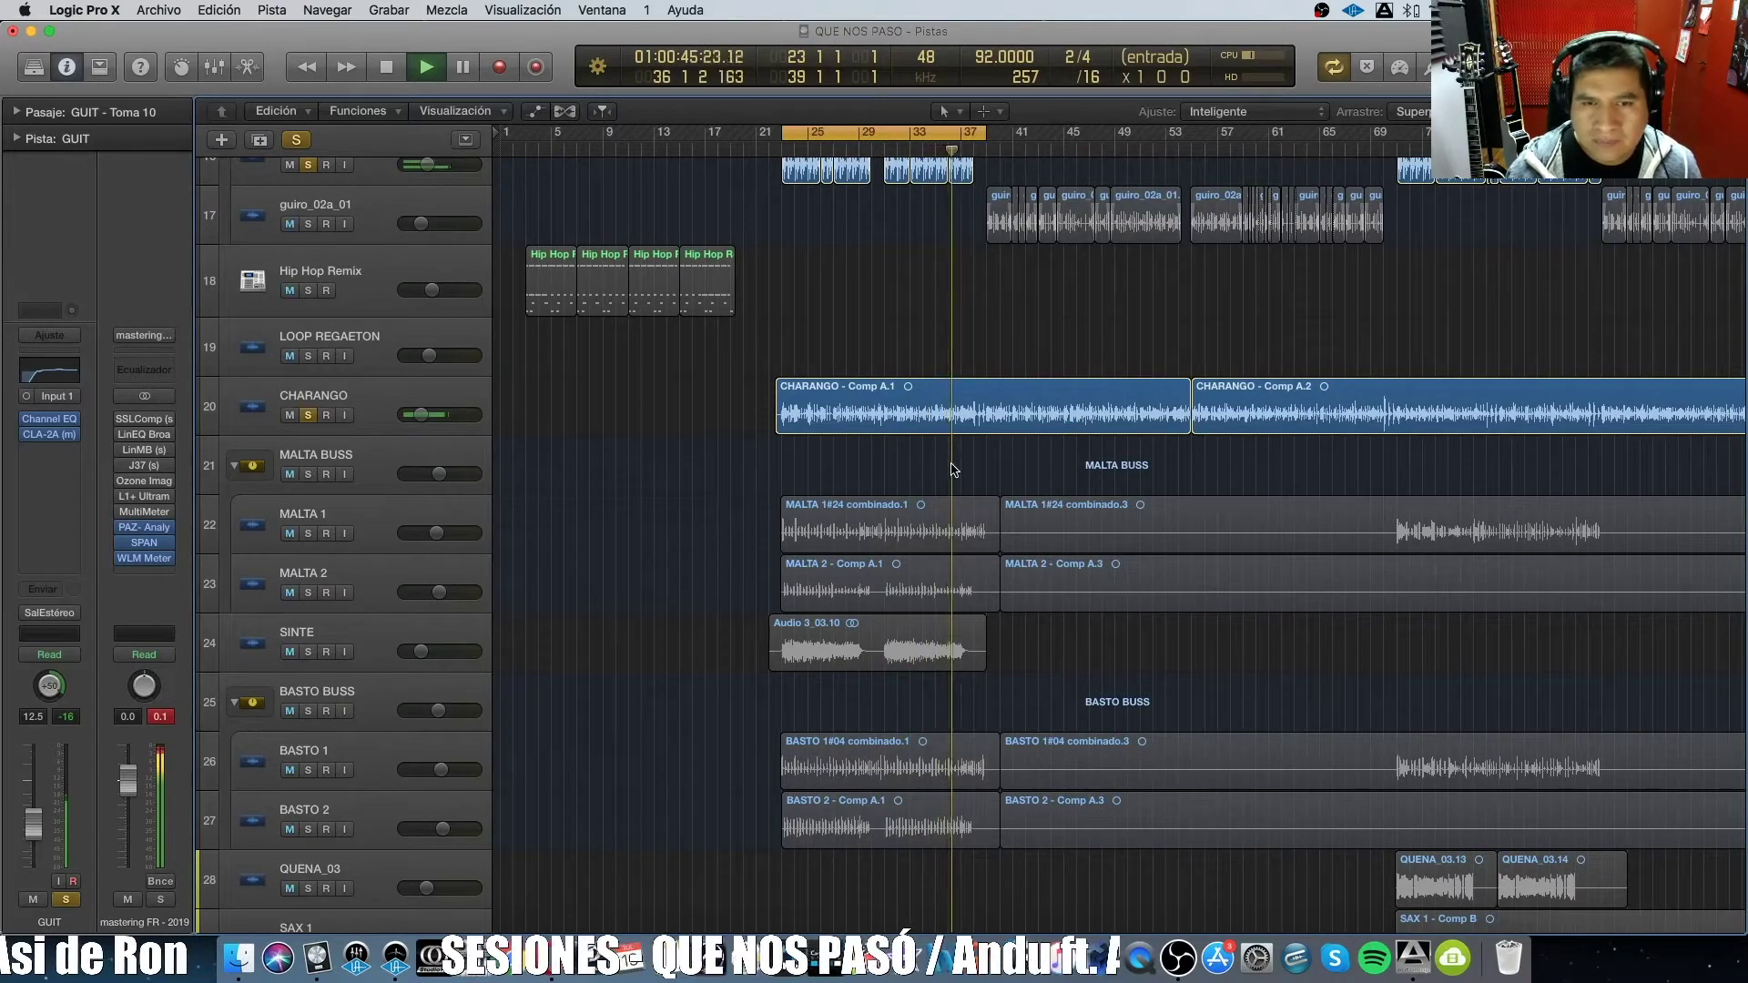
# Steepen the 190 Hz low cut in the CHARANGO track's Channel EQ to 48 dB/Oct and close the plug-in.
pyautogui.click(369, 409)
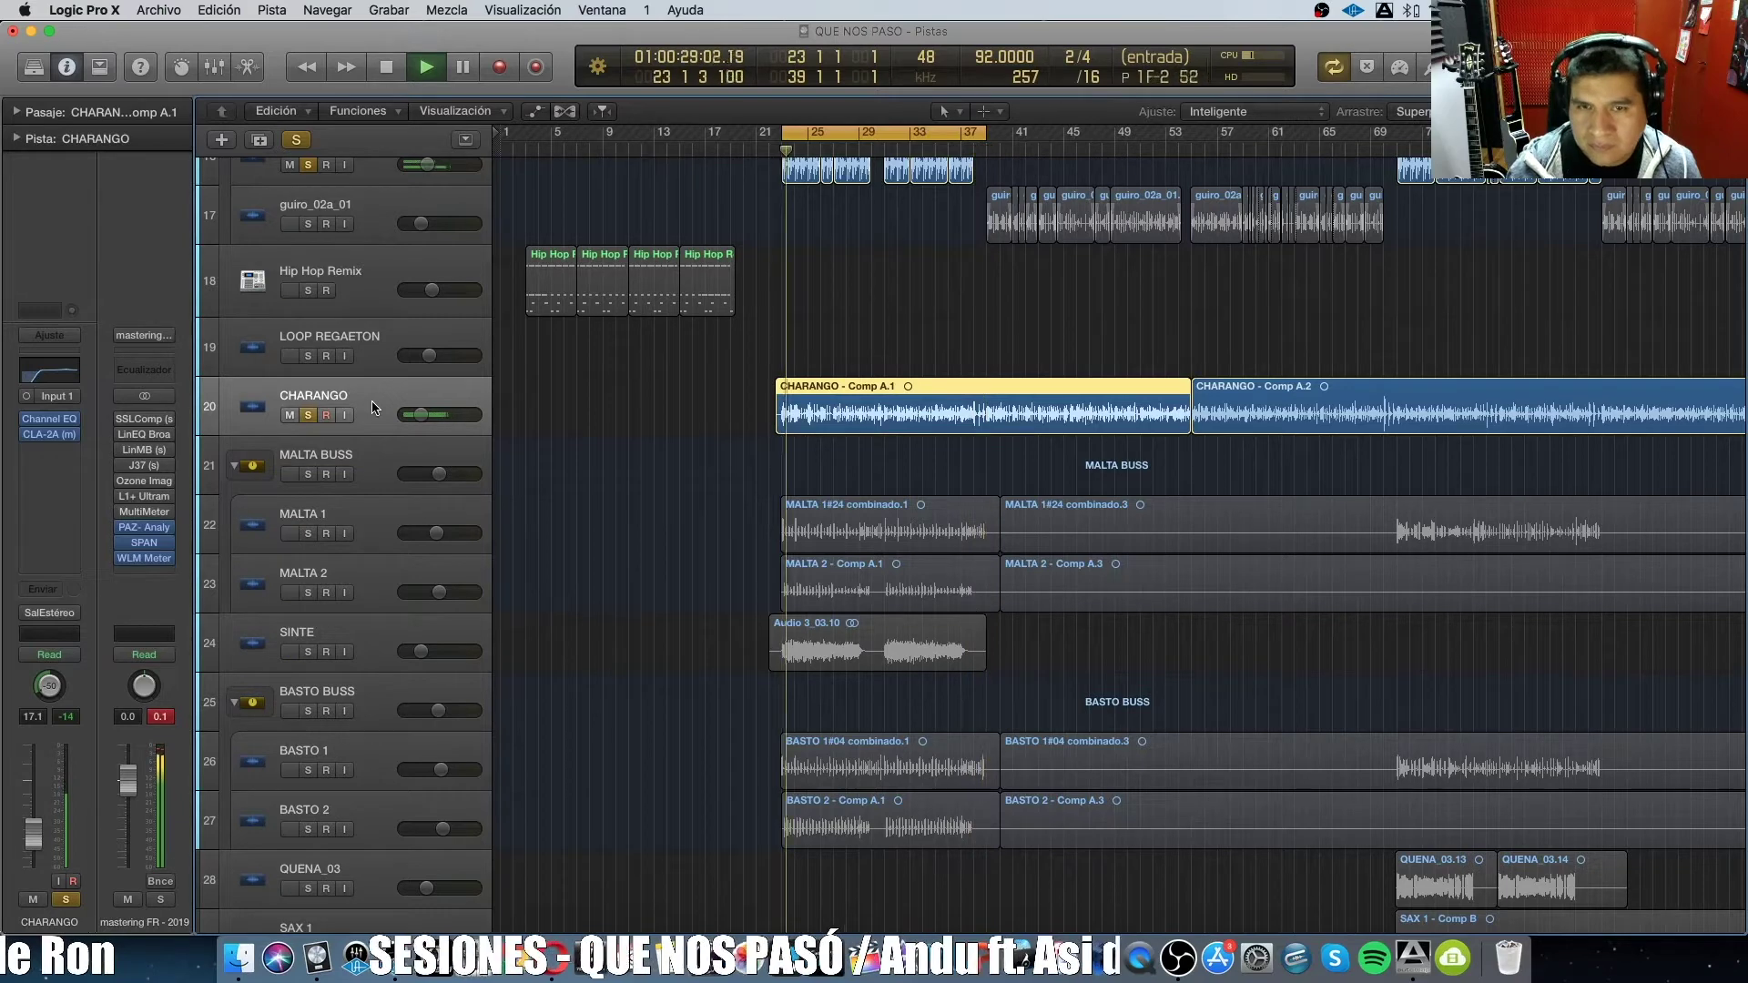
pyautogui.click(66, 381)
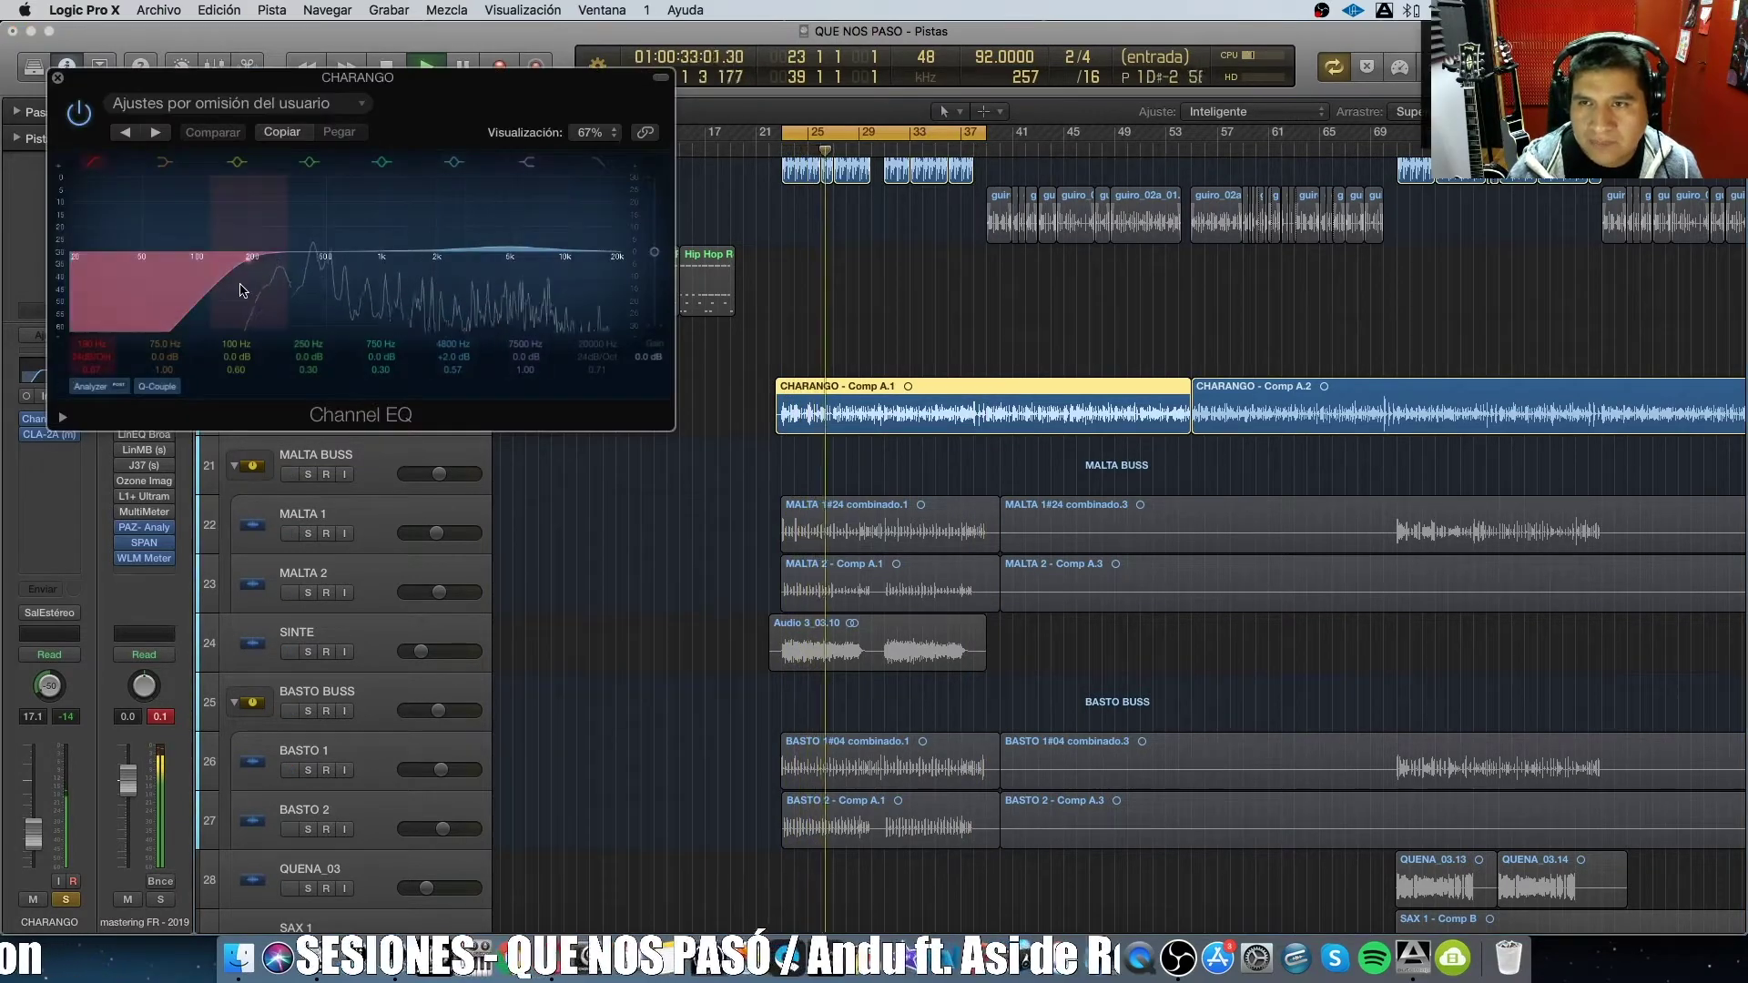
pyautogui.moveTo(220, 286); pyautogui.dragTo(151, 286)
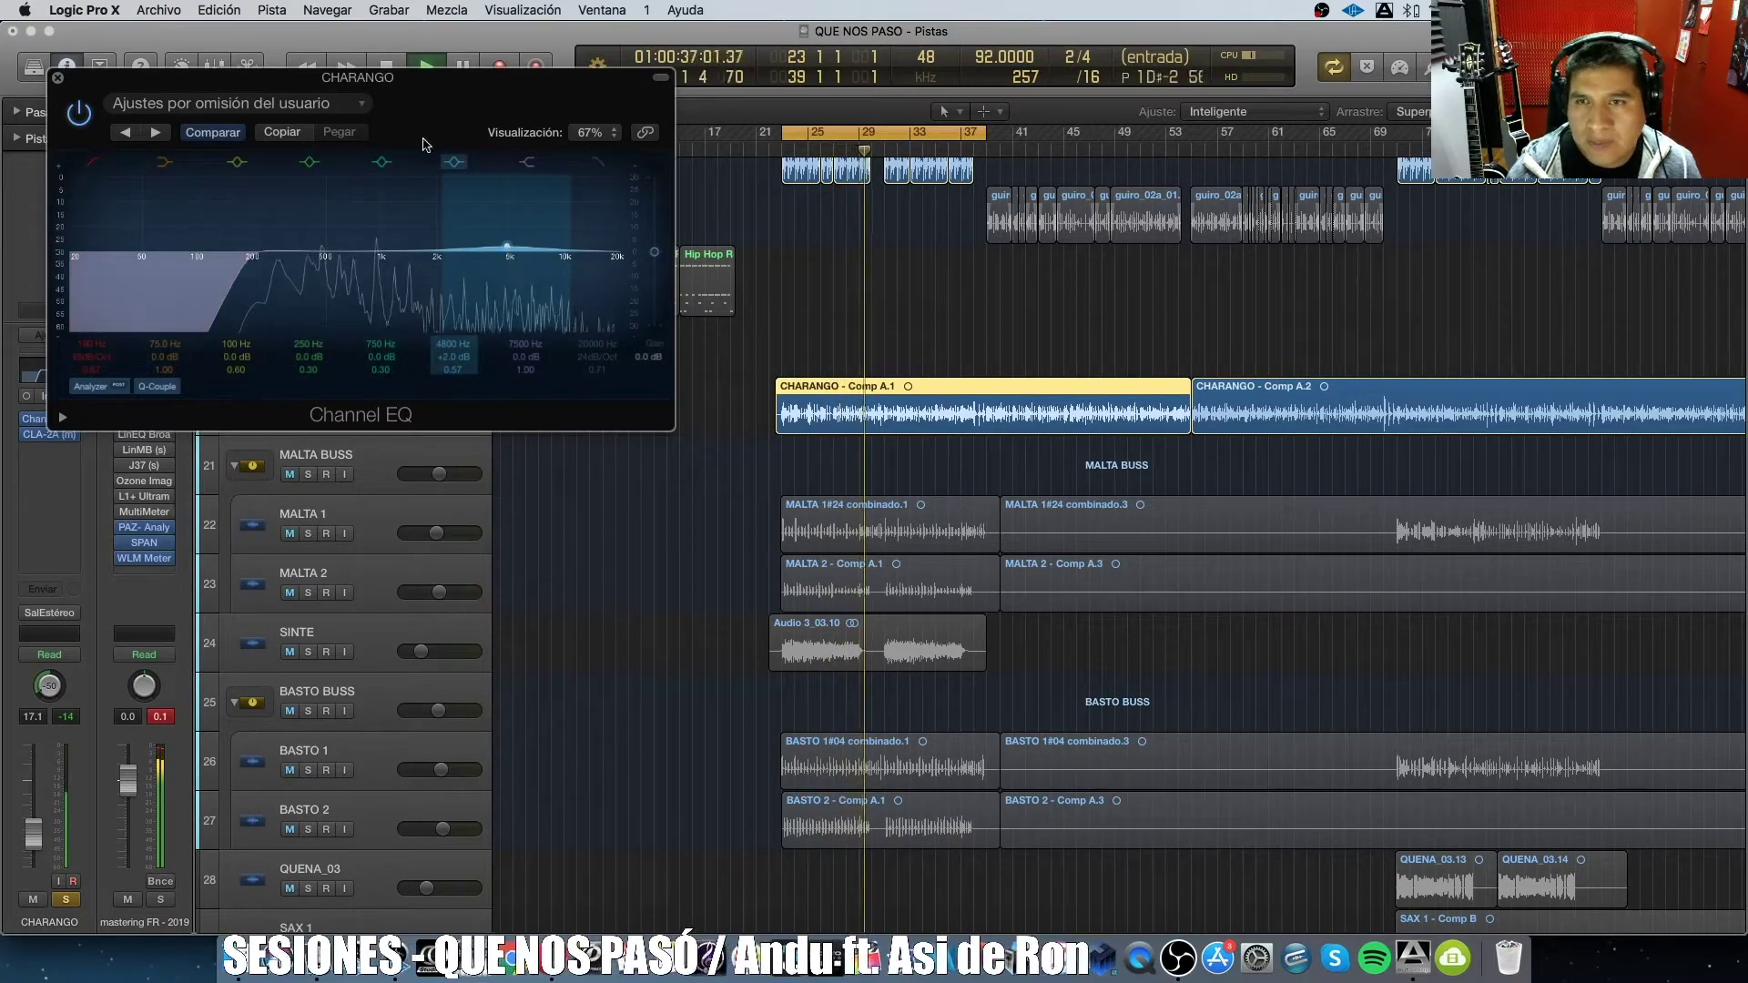
pyautogui.moveTo(361, 86); pyautogui.dragTo(1106, 185)
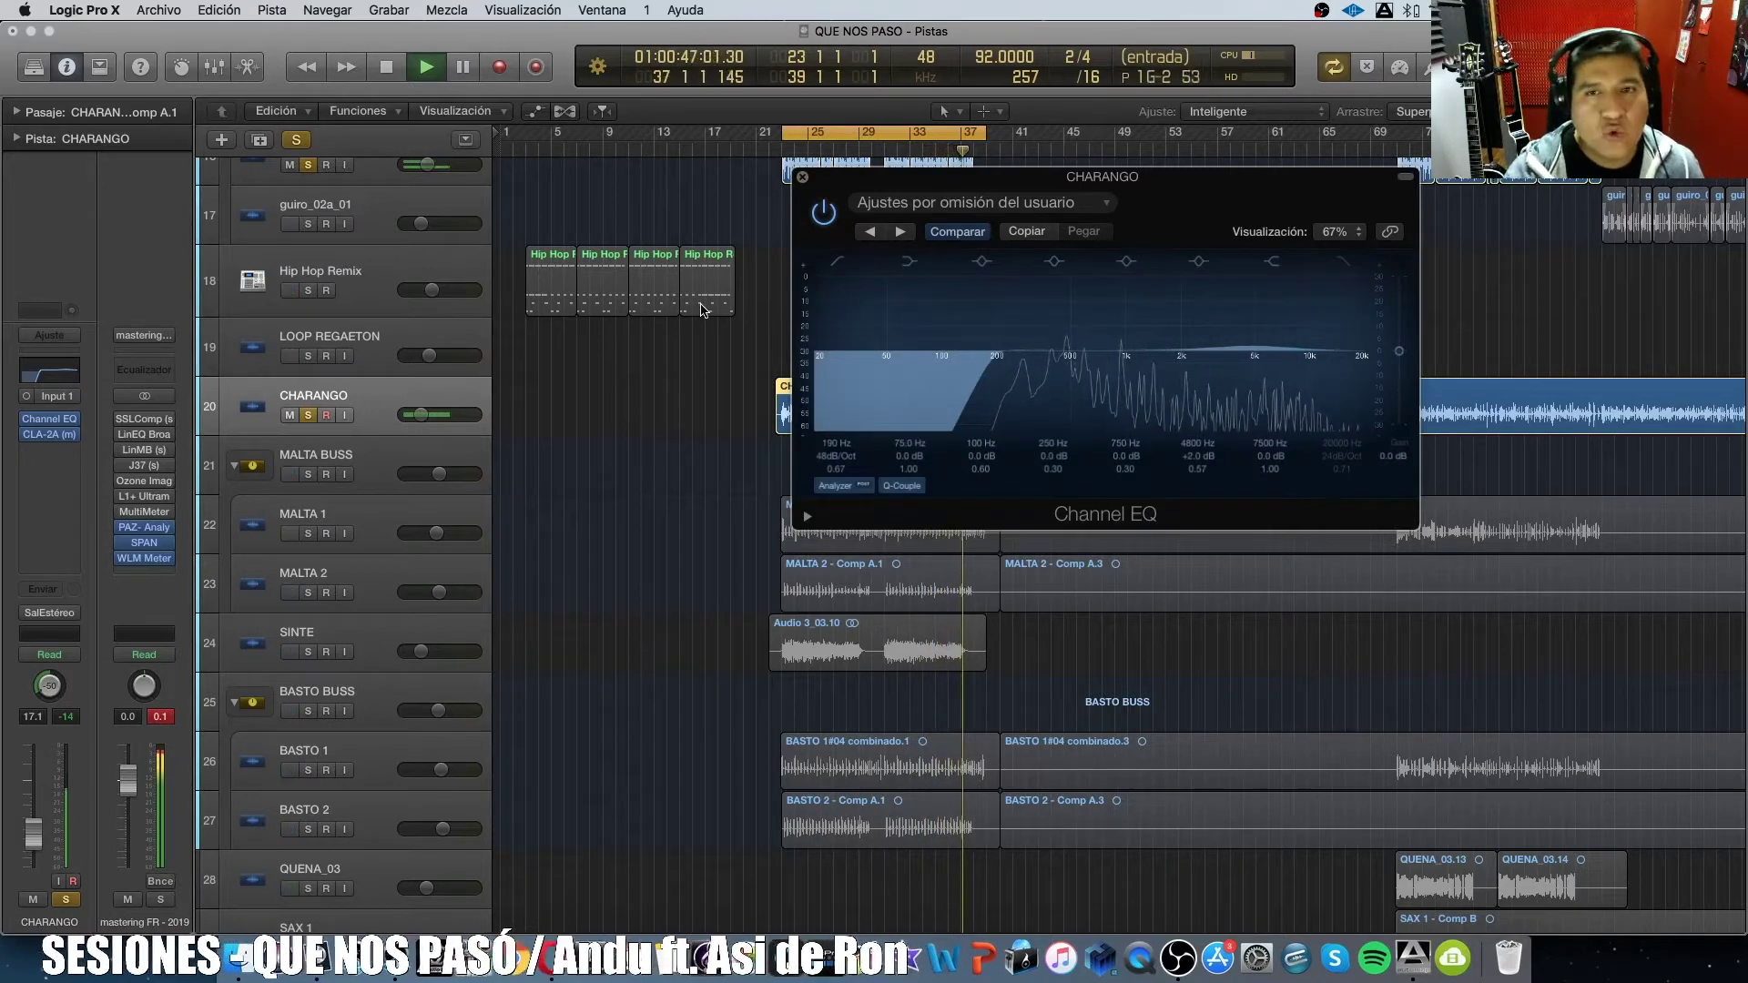
pyautogui.moveTo(901, 184); pyautogui.dragTo(1038, 346)
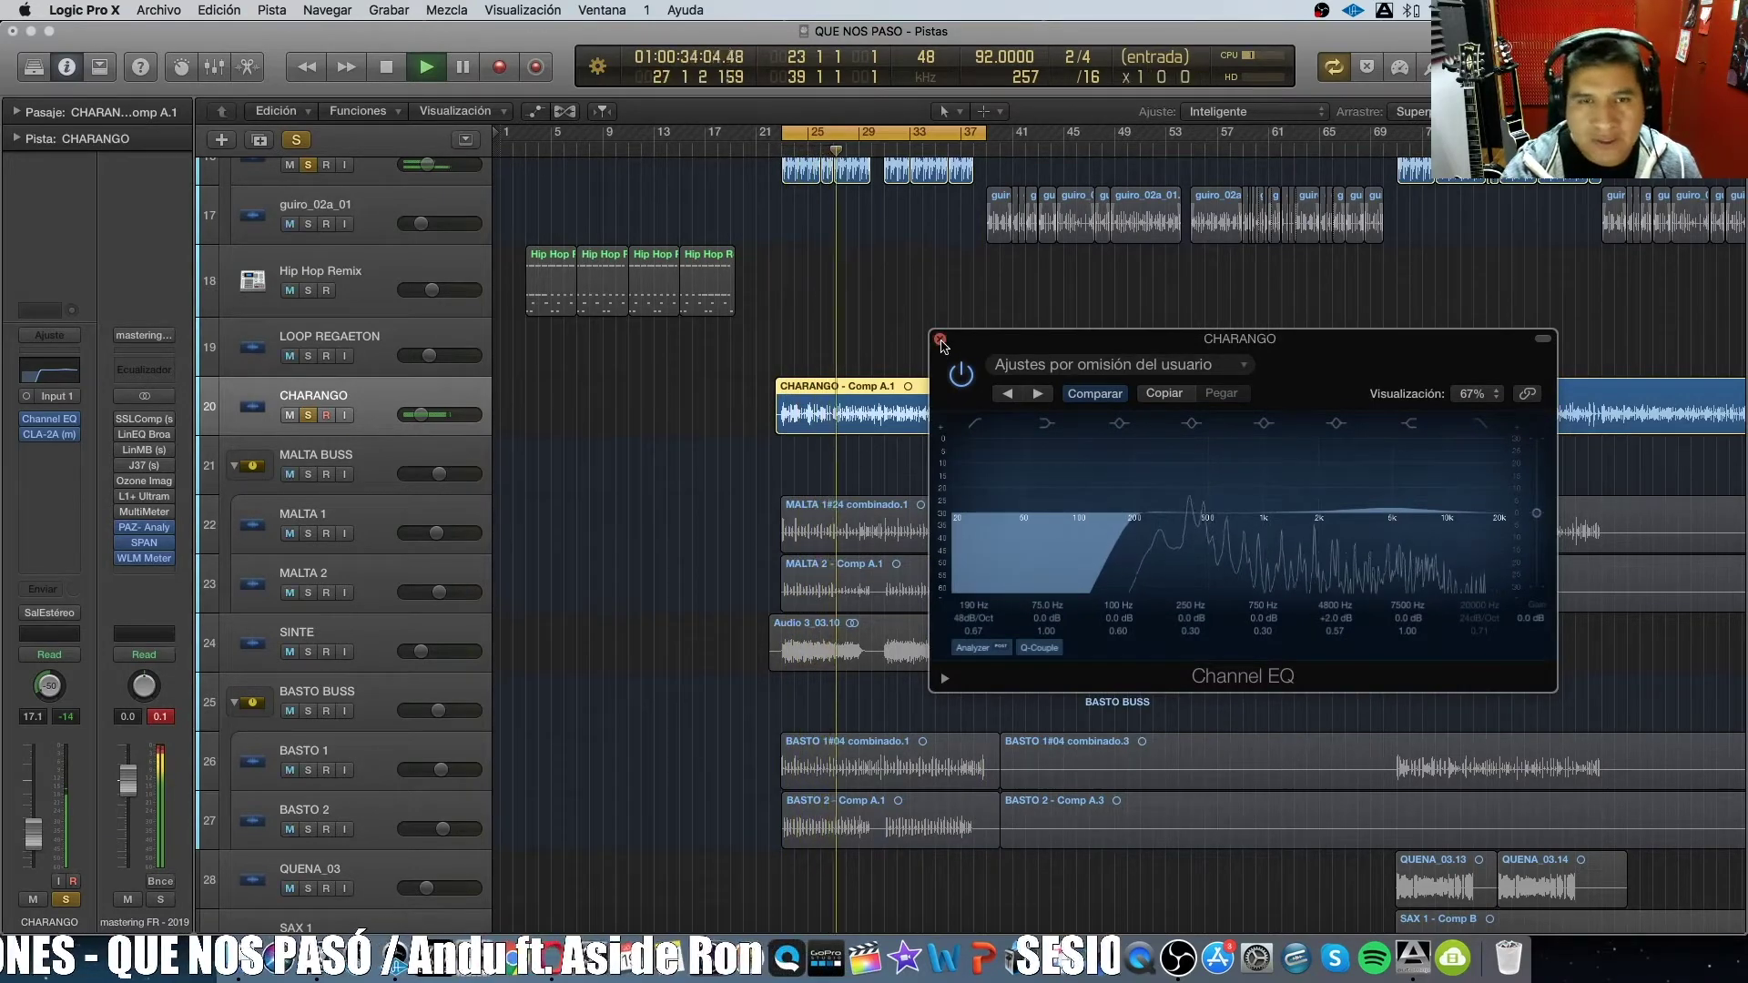
pyautogui.click(941, 342)
# Add the MALTA BUSS to the soloed tracks, listen to the cycle and stop playback.
pyautogui.scroll(-2, 369, 394)
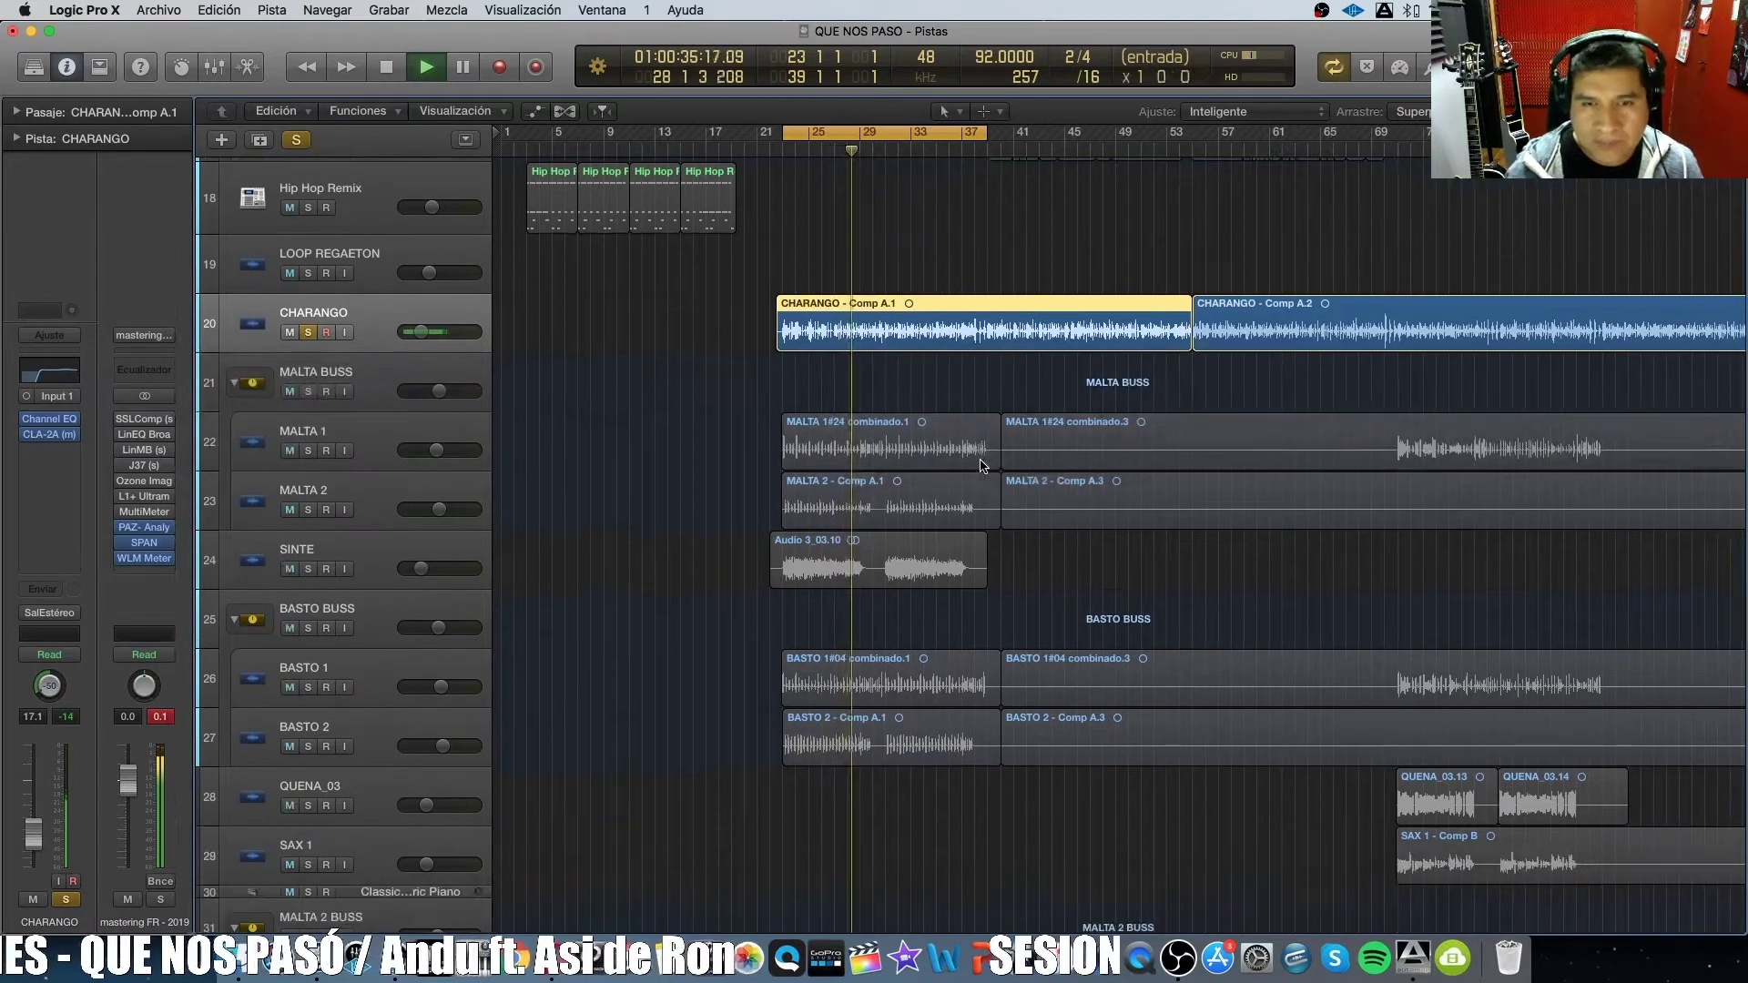
pyautogui.click(310, 392)
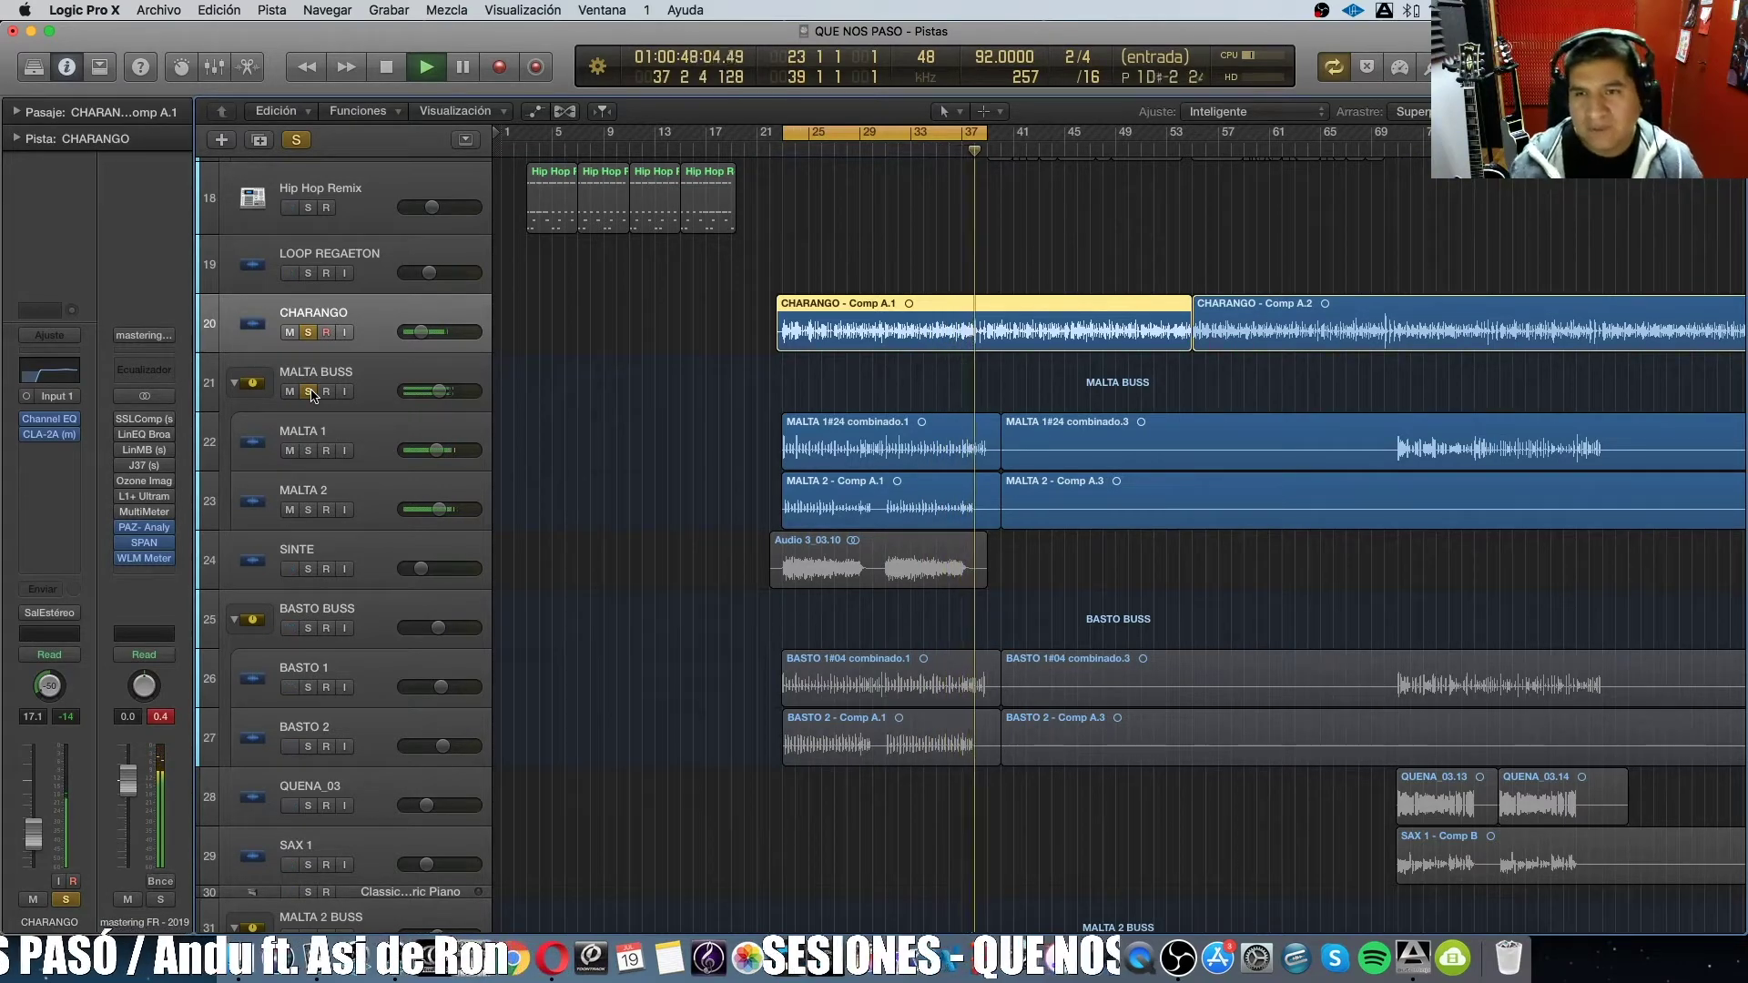
pyautogui.press('space')
# Clear all solos, solo only the MALTA BUSS and play it back within the cycle.
pyautogui.click(301, 142)
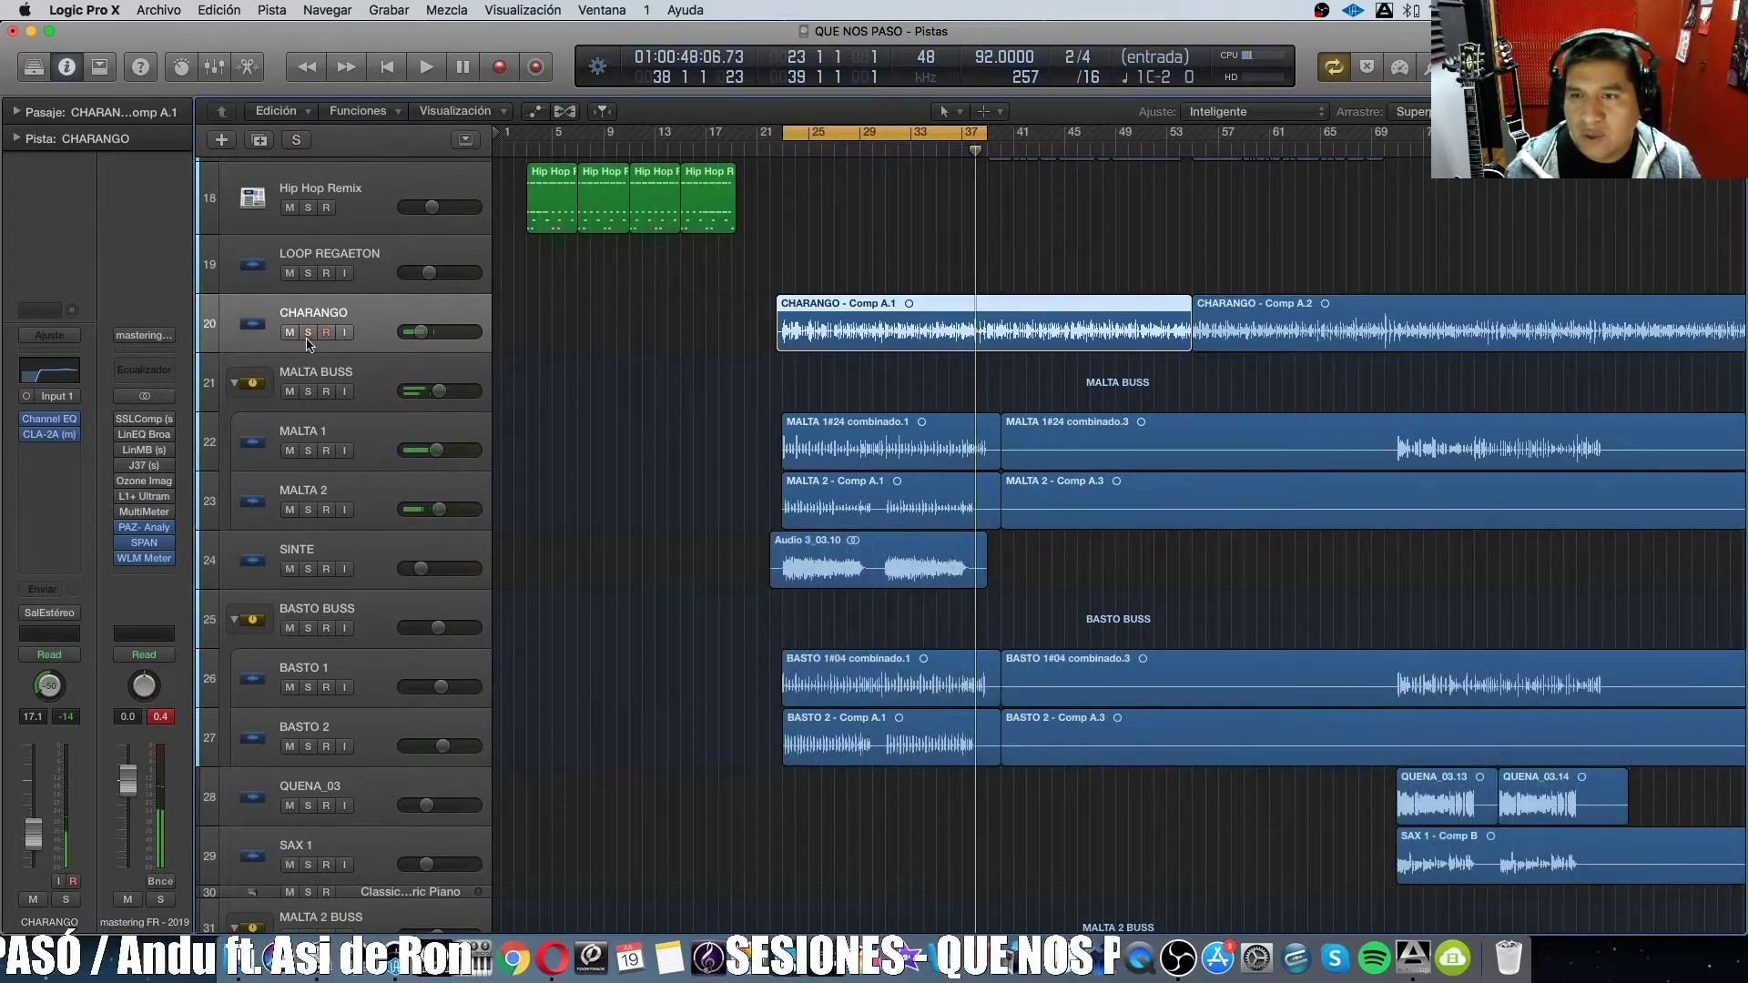
pyautogui.click(308, 385)
pyautogui.click(310, 391)
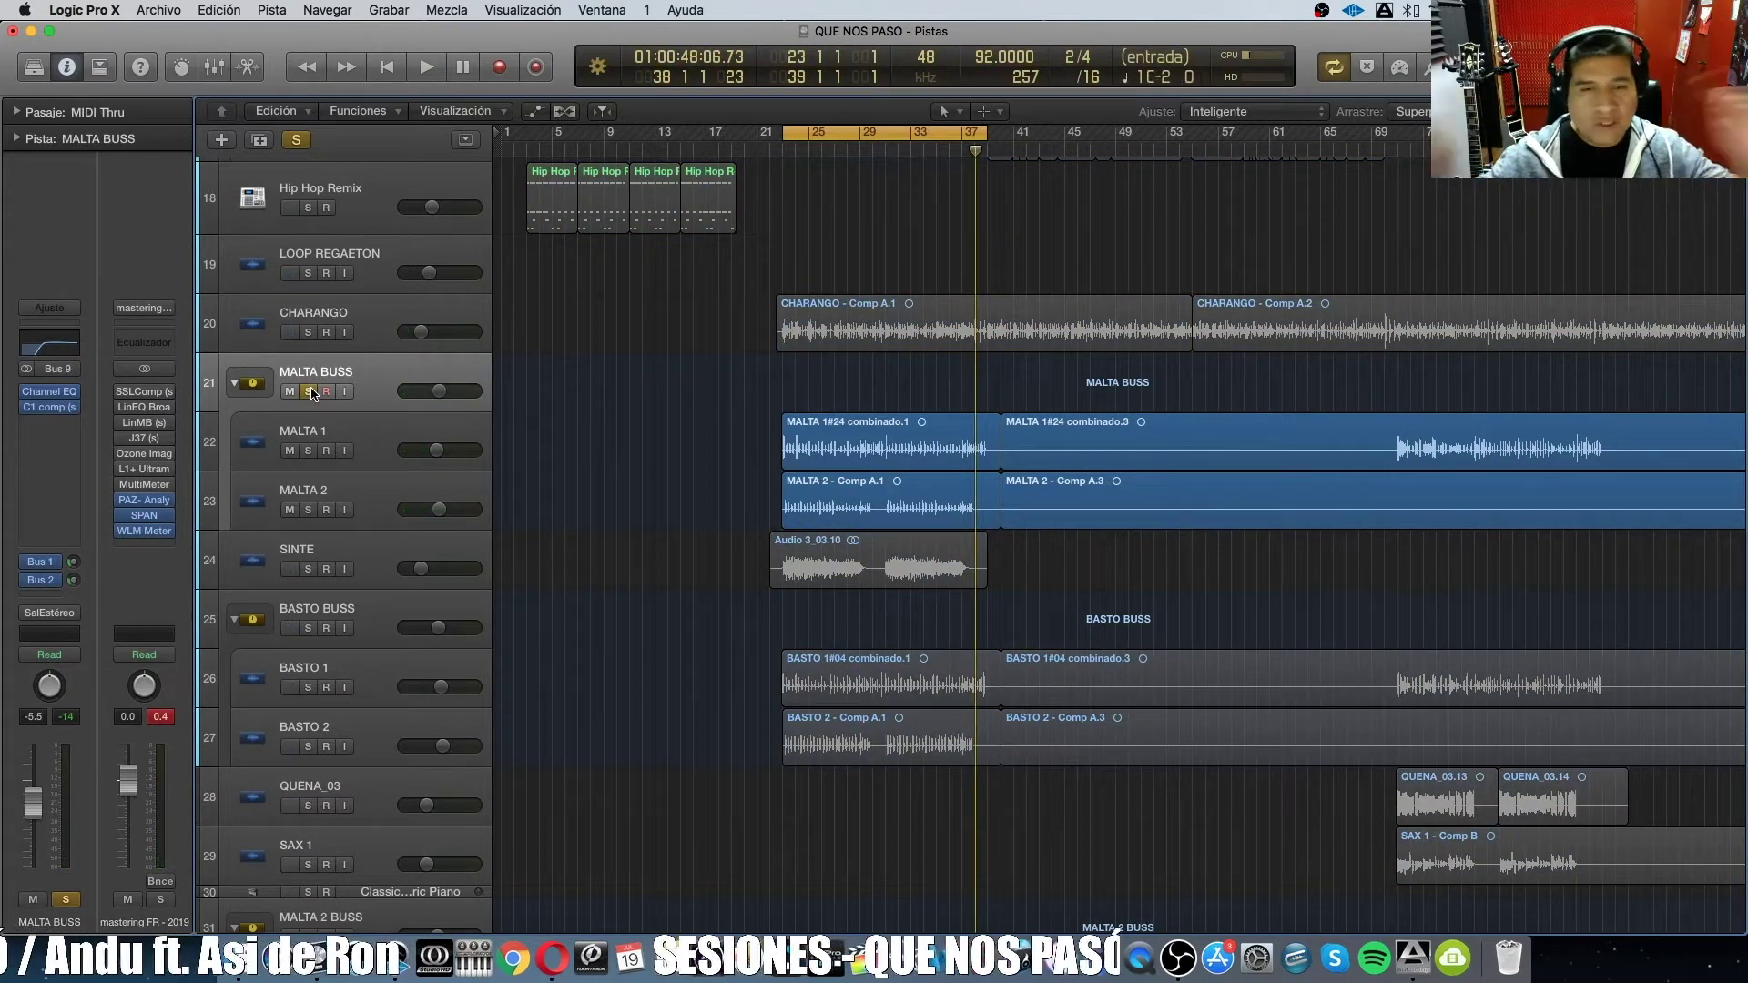
pyautogui.press('space')
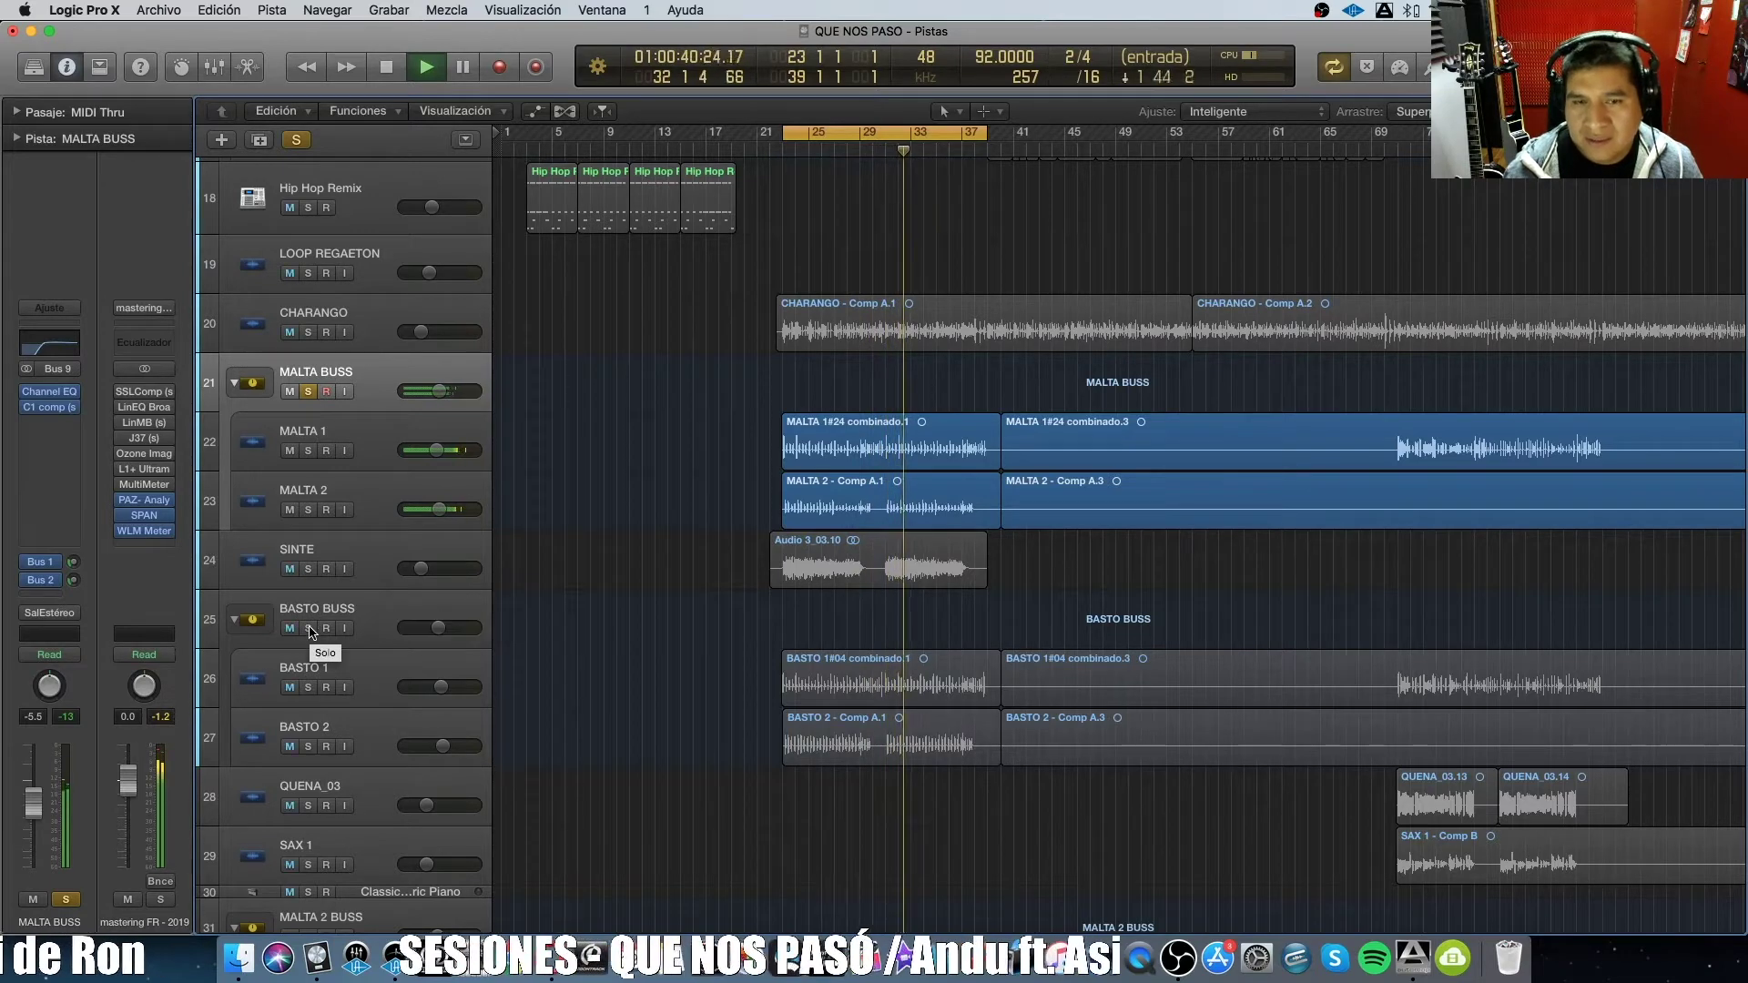
pyautogui.press('space')
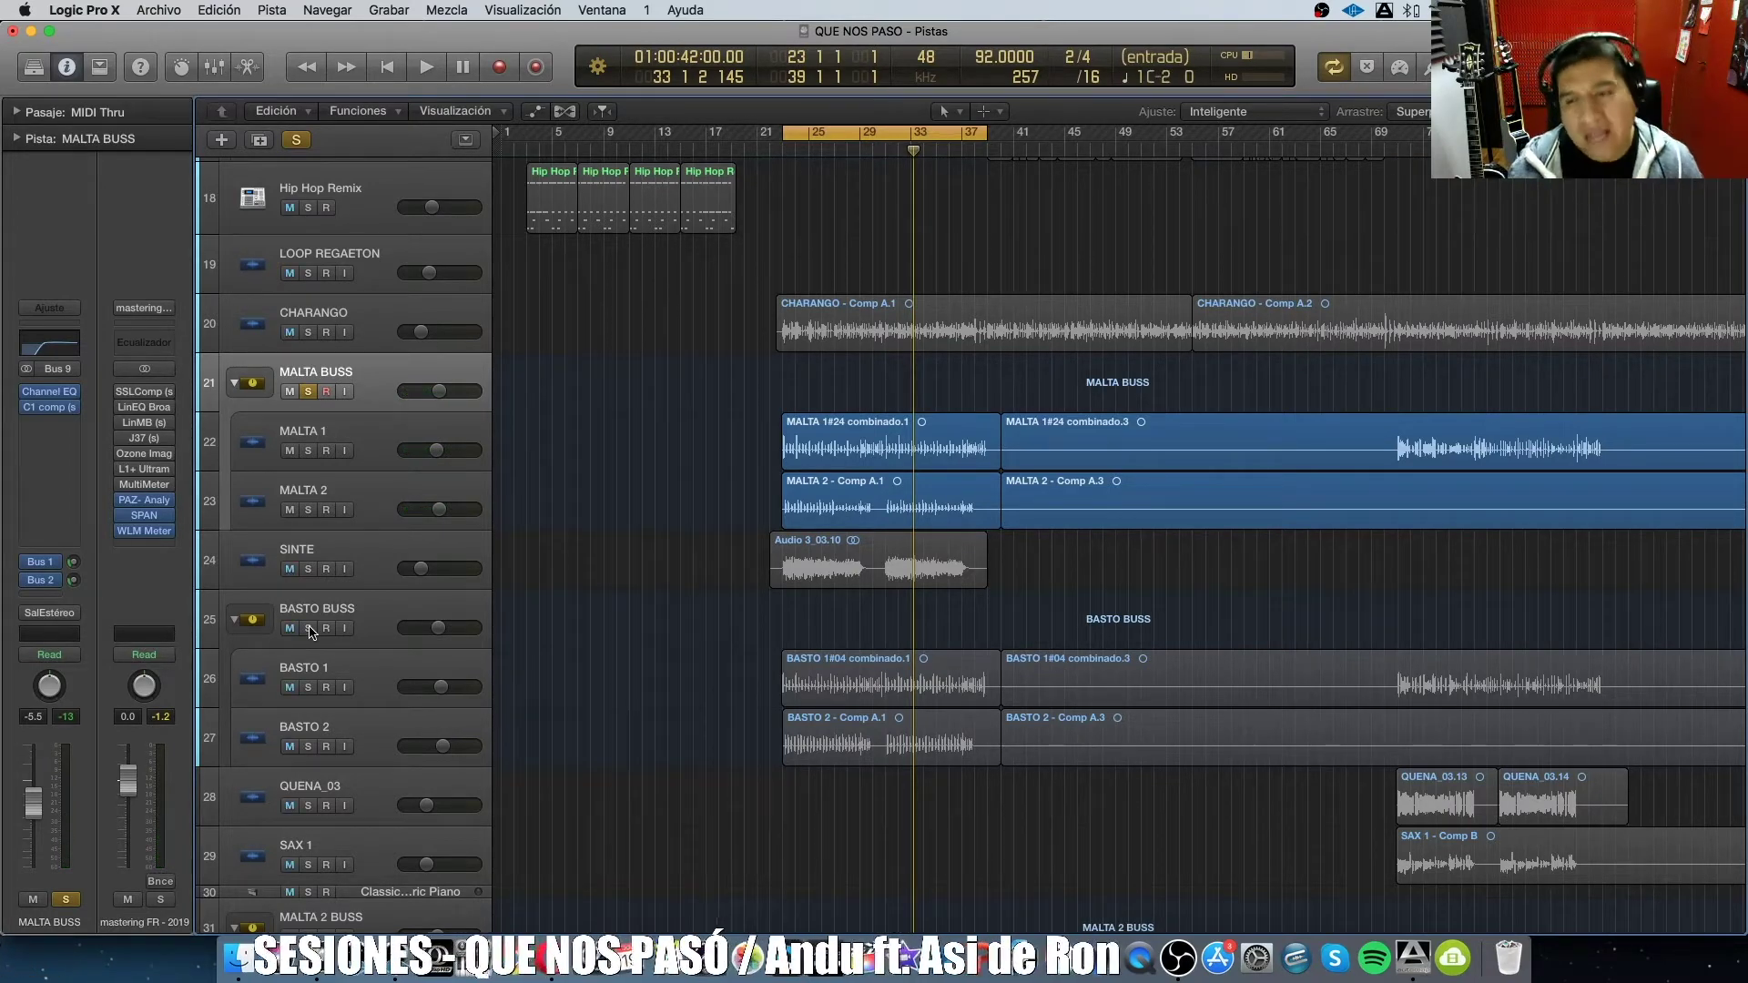
# Add the BASTO BUSS to the solo and play it together with the MALTA BUSS.
pyautogui.click(310, 629)
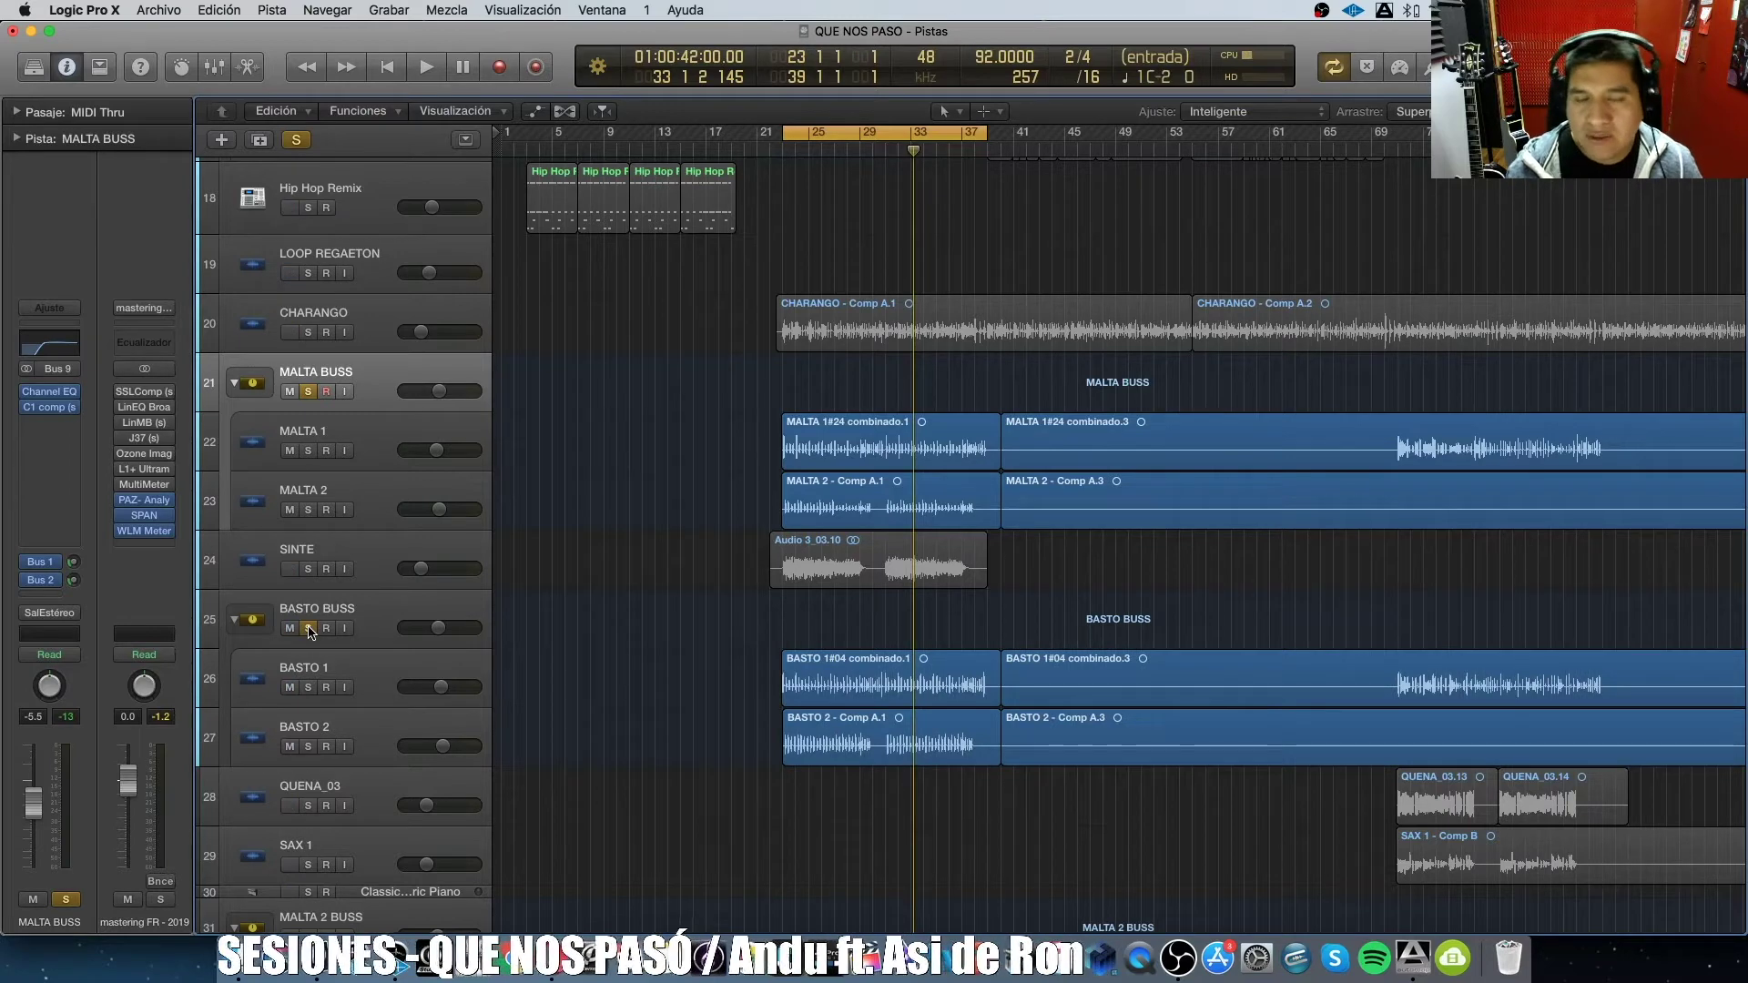
pyautogui.press('space')
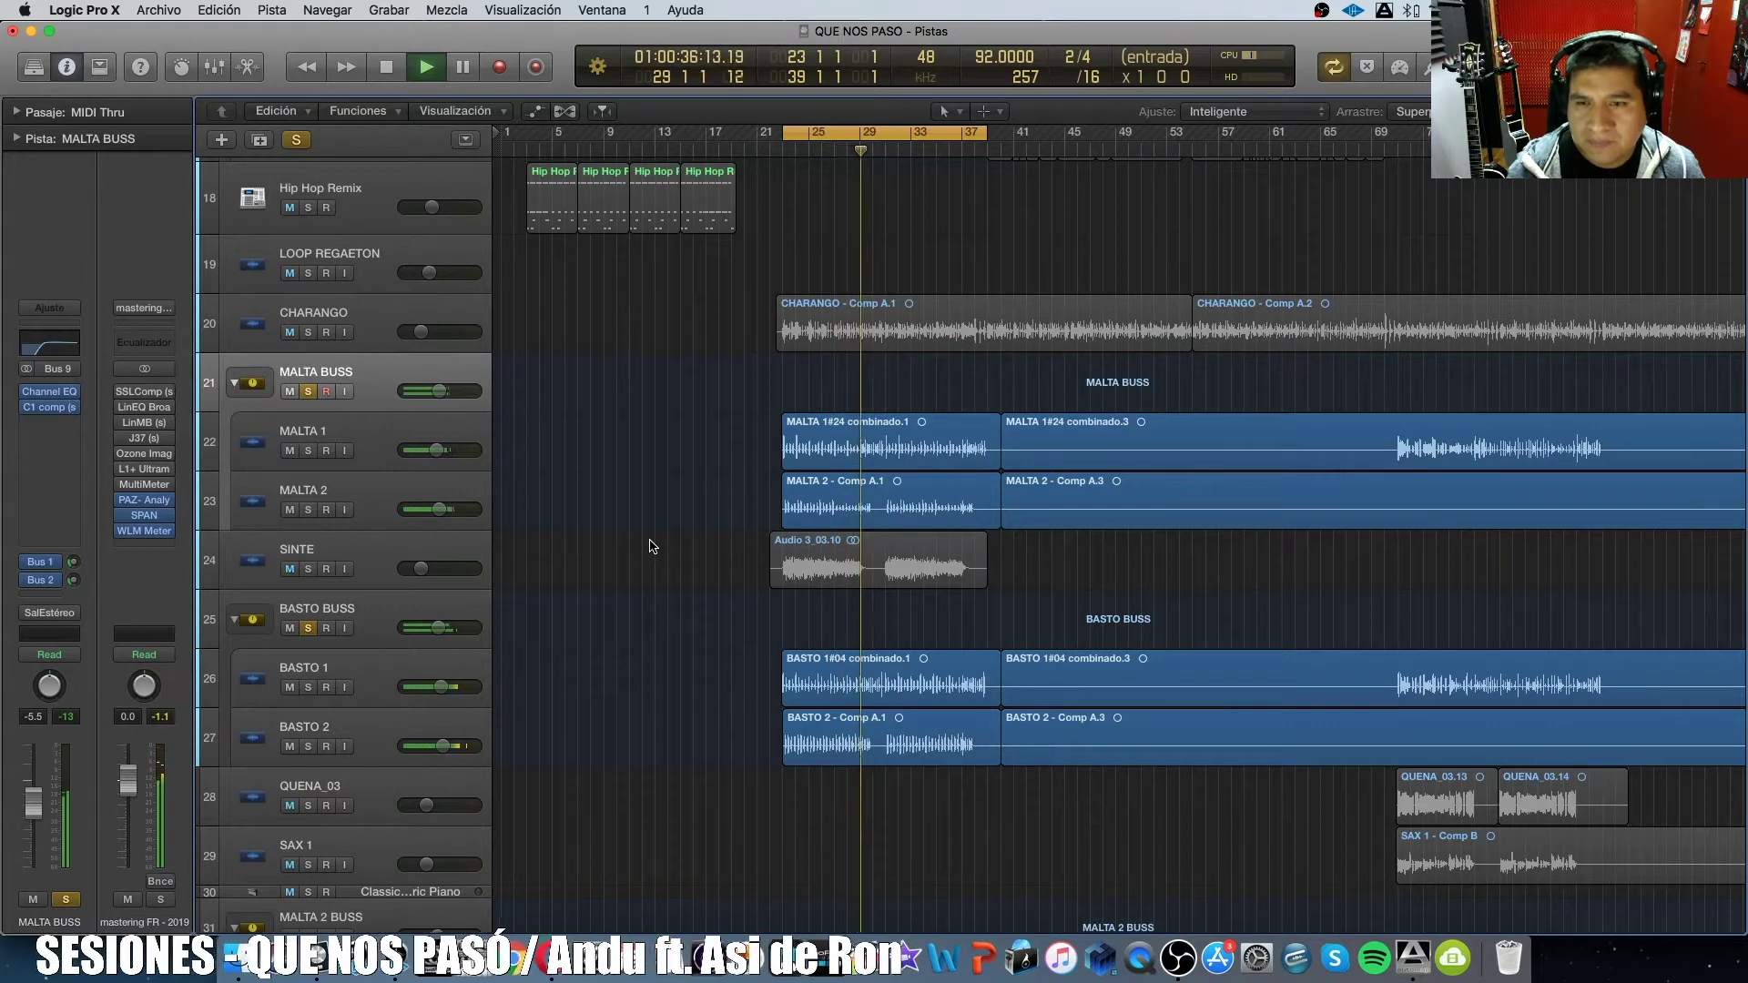
pyautogui.press('space')
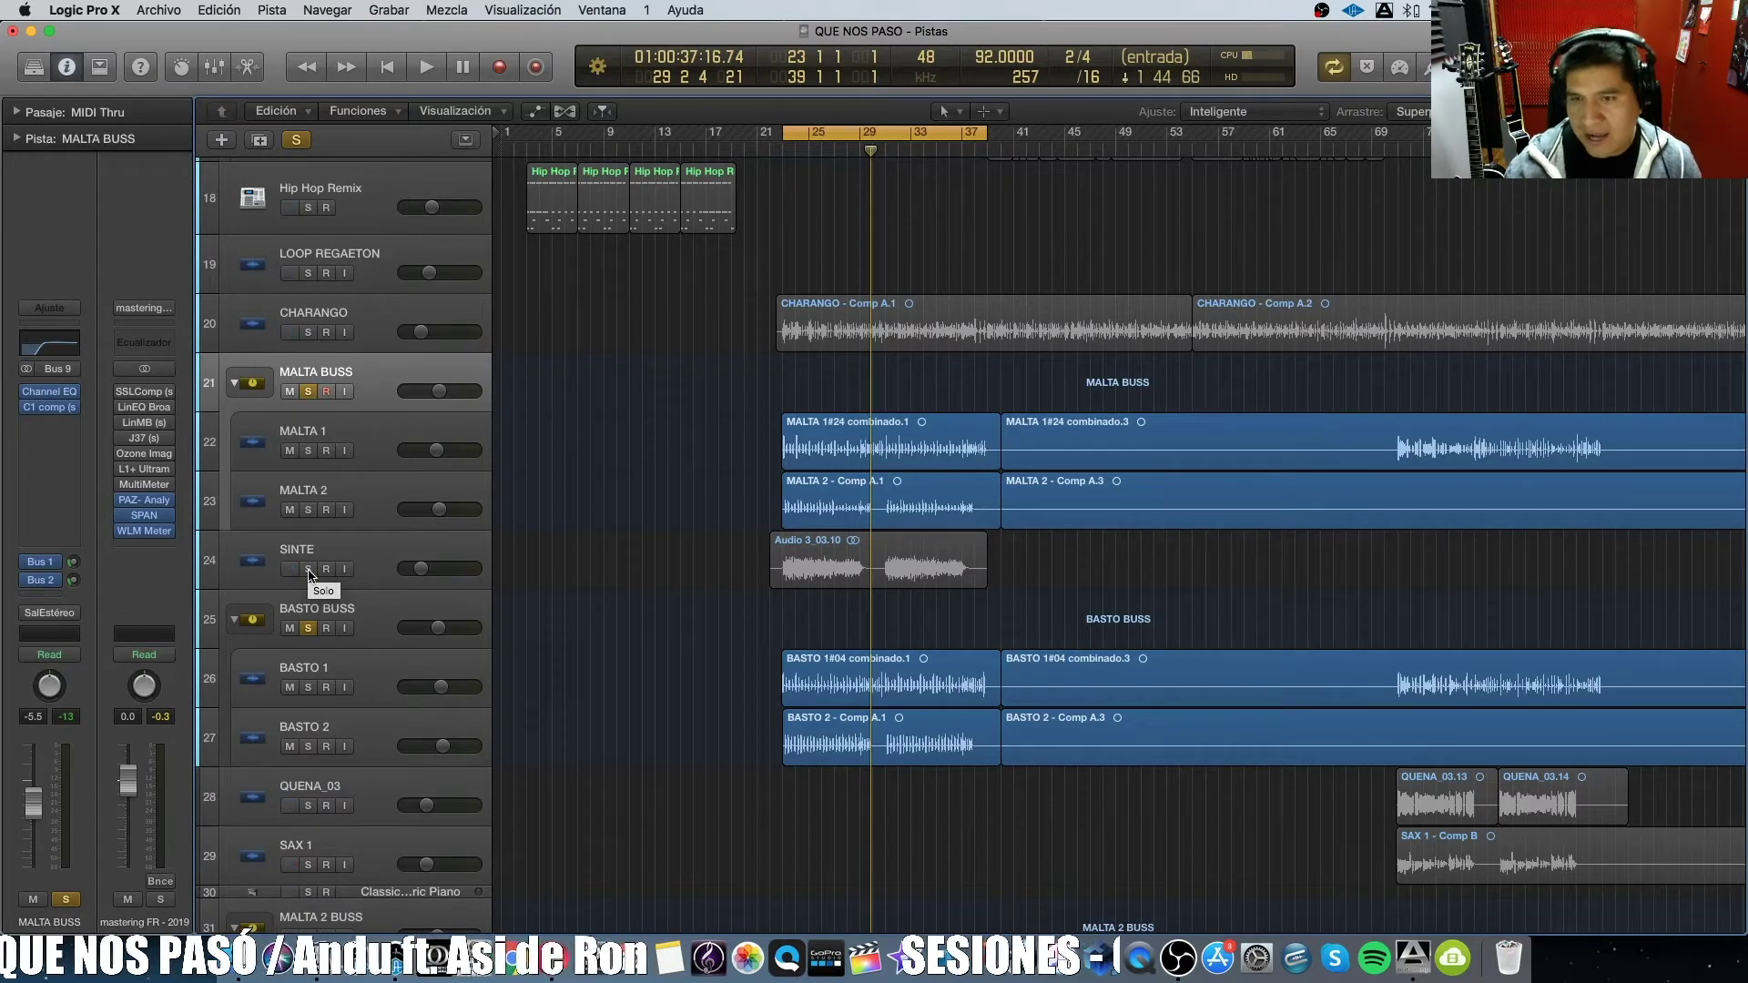
# Add the SINTE track to the soloed MALTA and BASTO busses and listen to them together.
pyautogui.click(309, 571)
pyautogui.press('space')
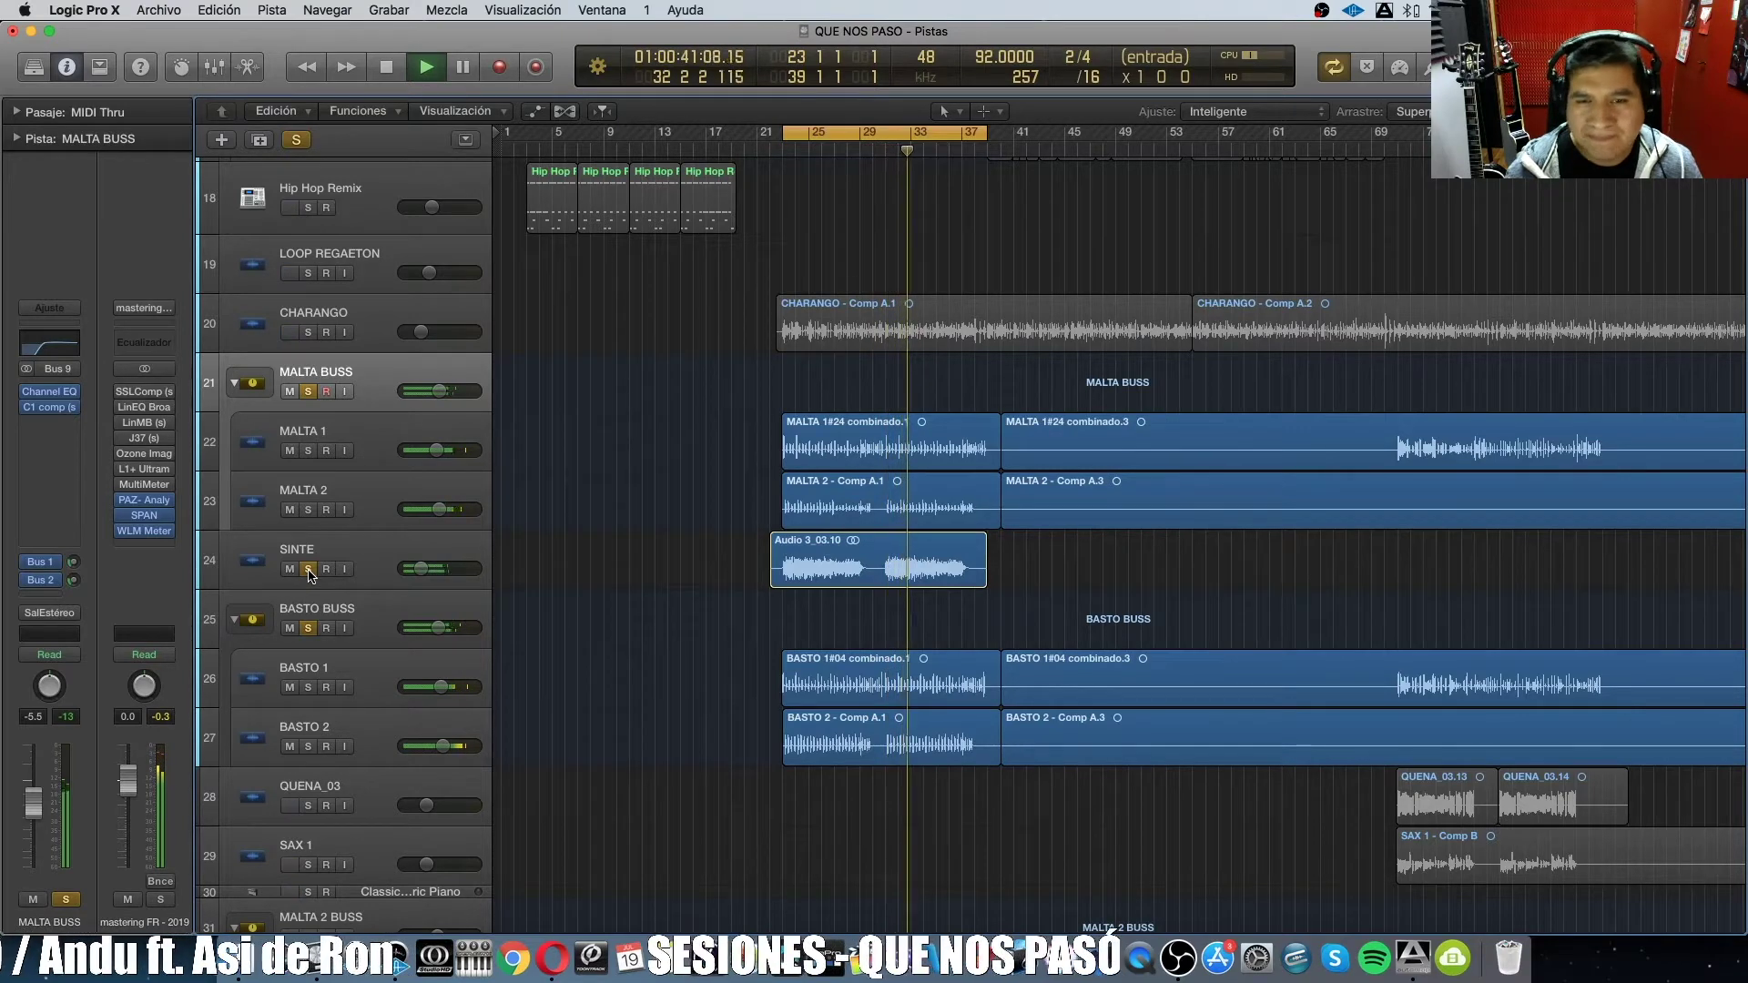
pyautogui.click(309, 569)
pyautogui.press('space')
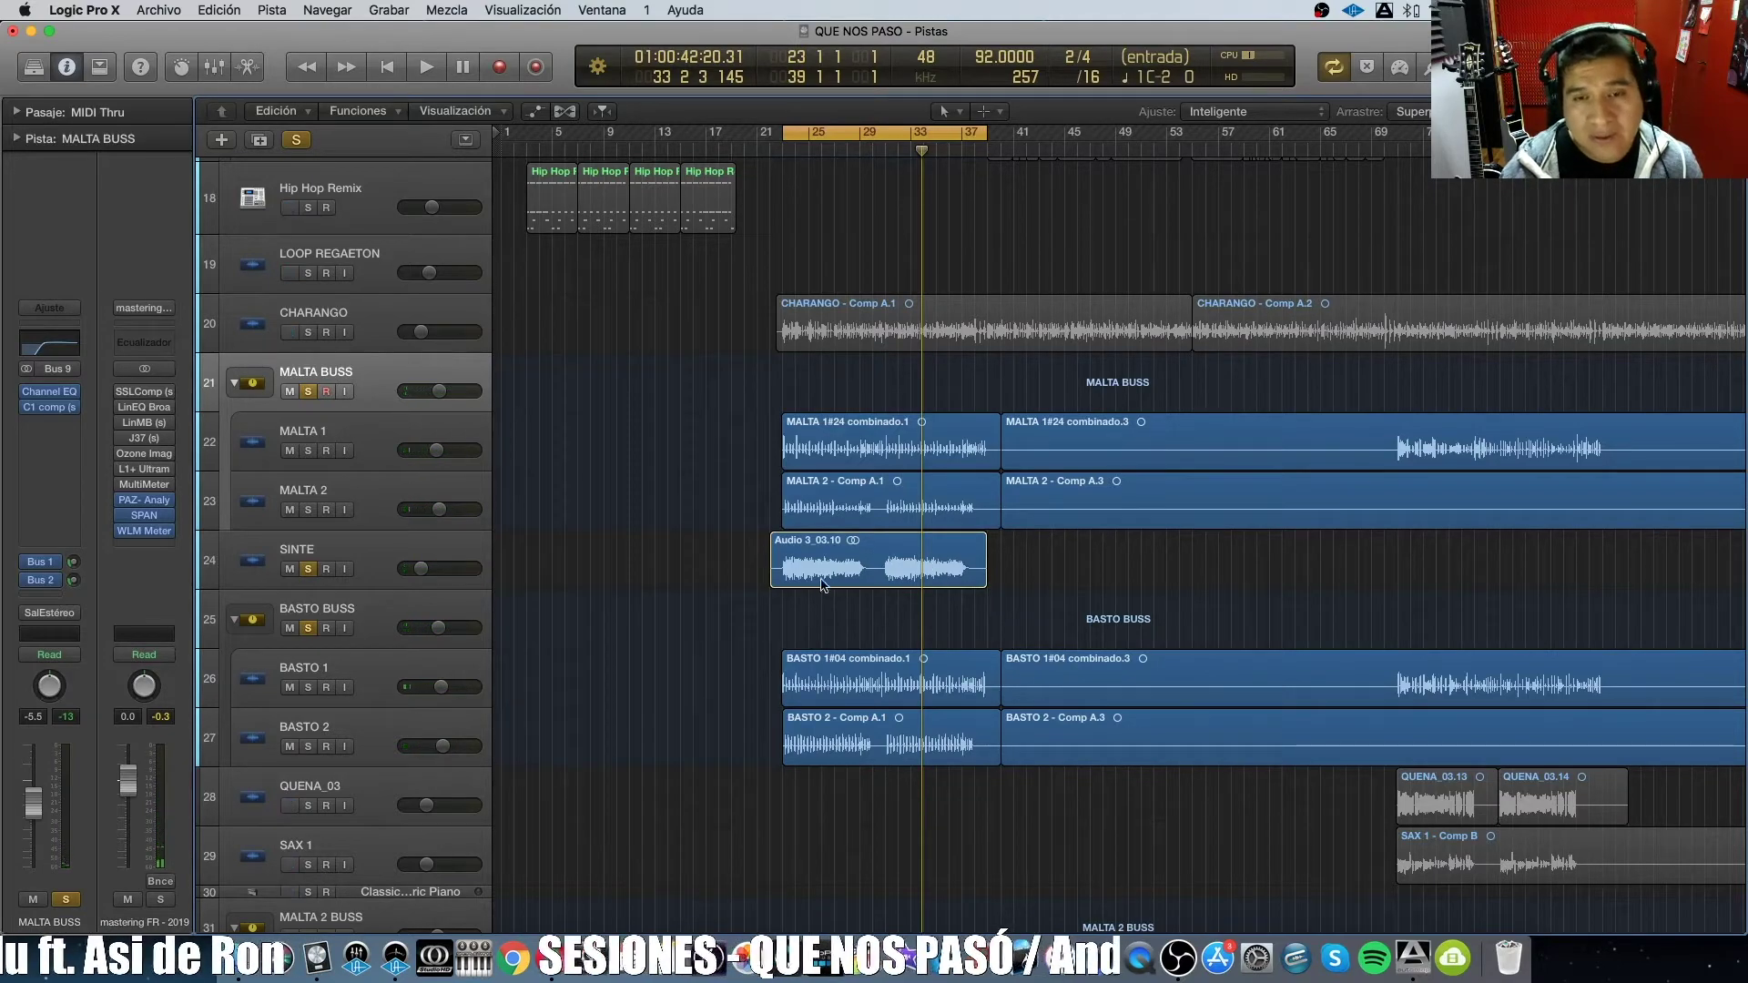
# Clear all solos, solo CHARANGO, MALTA BUSS, SINTE and BASTO BUSS together, and start playback.
pyautogui.scroll(-5, 898, 586)
pyautogui.scroll(4, 608, 402)
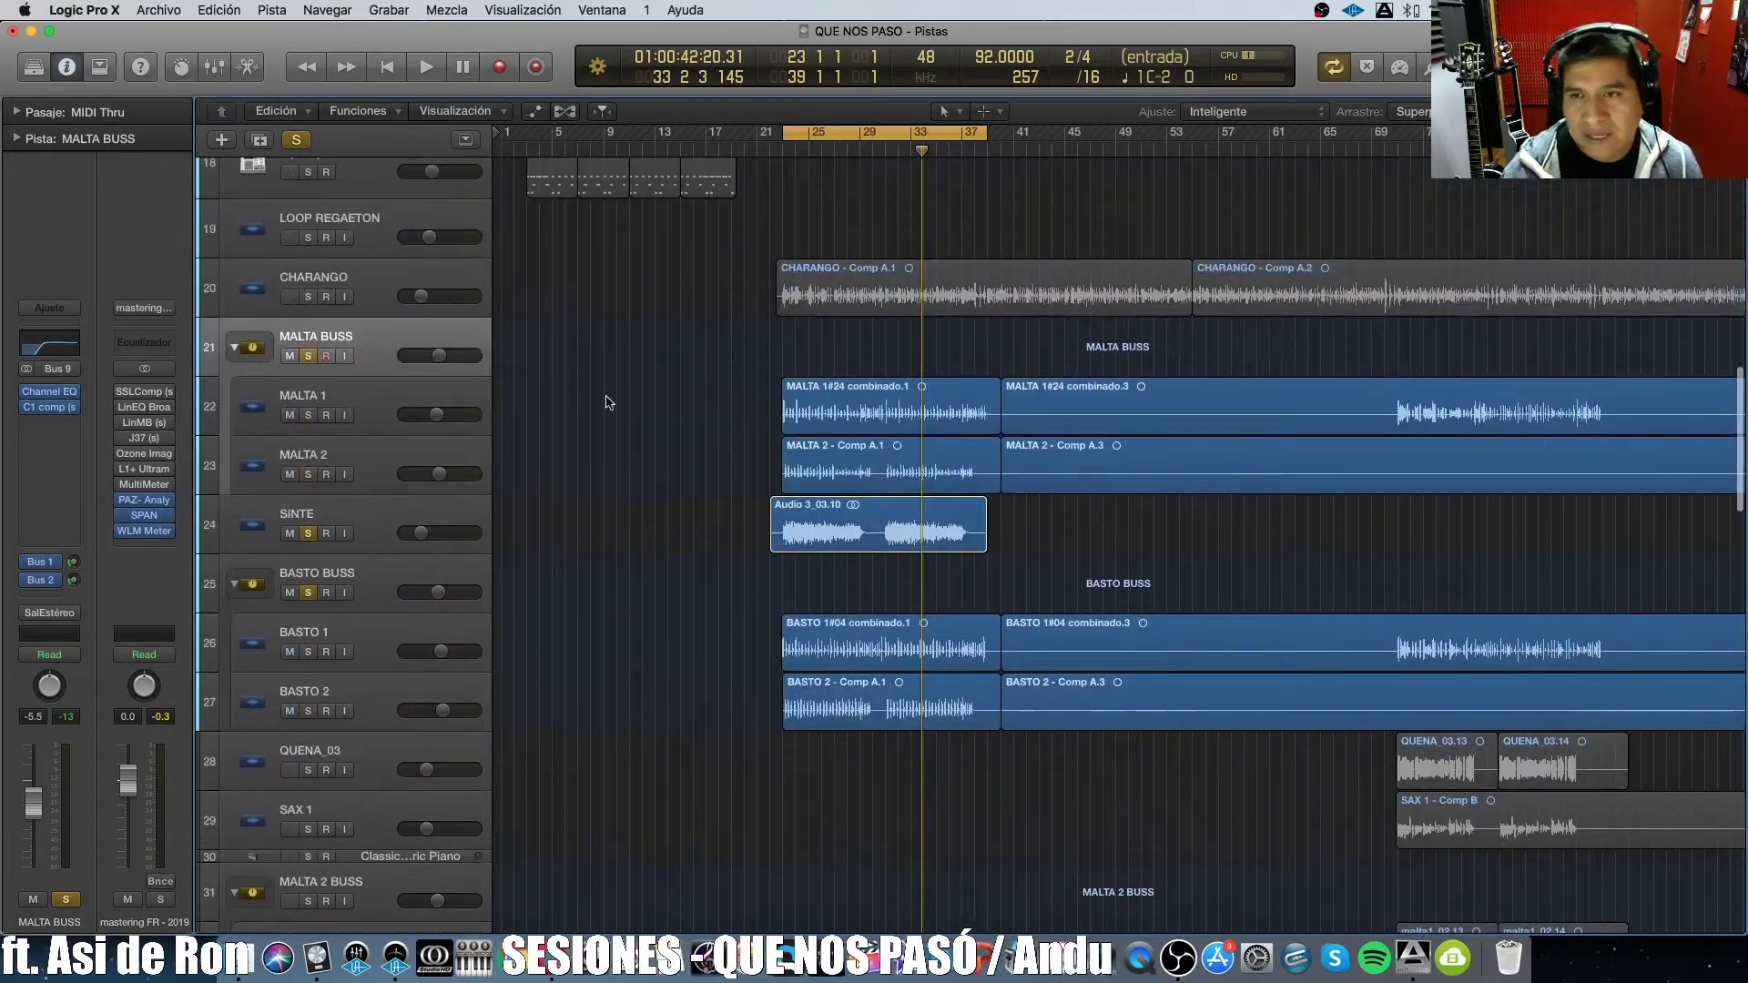
pyautogui.click(296, 139)
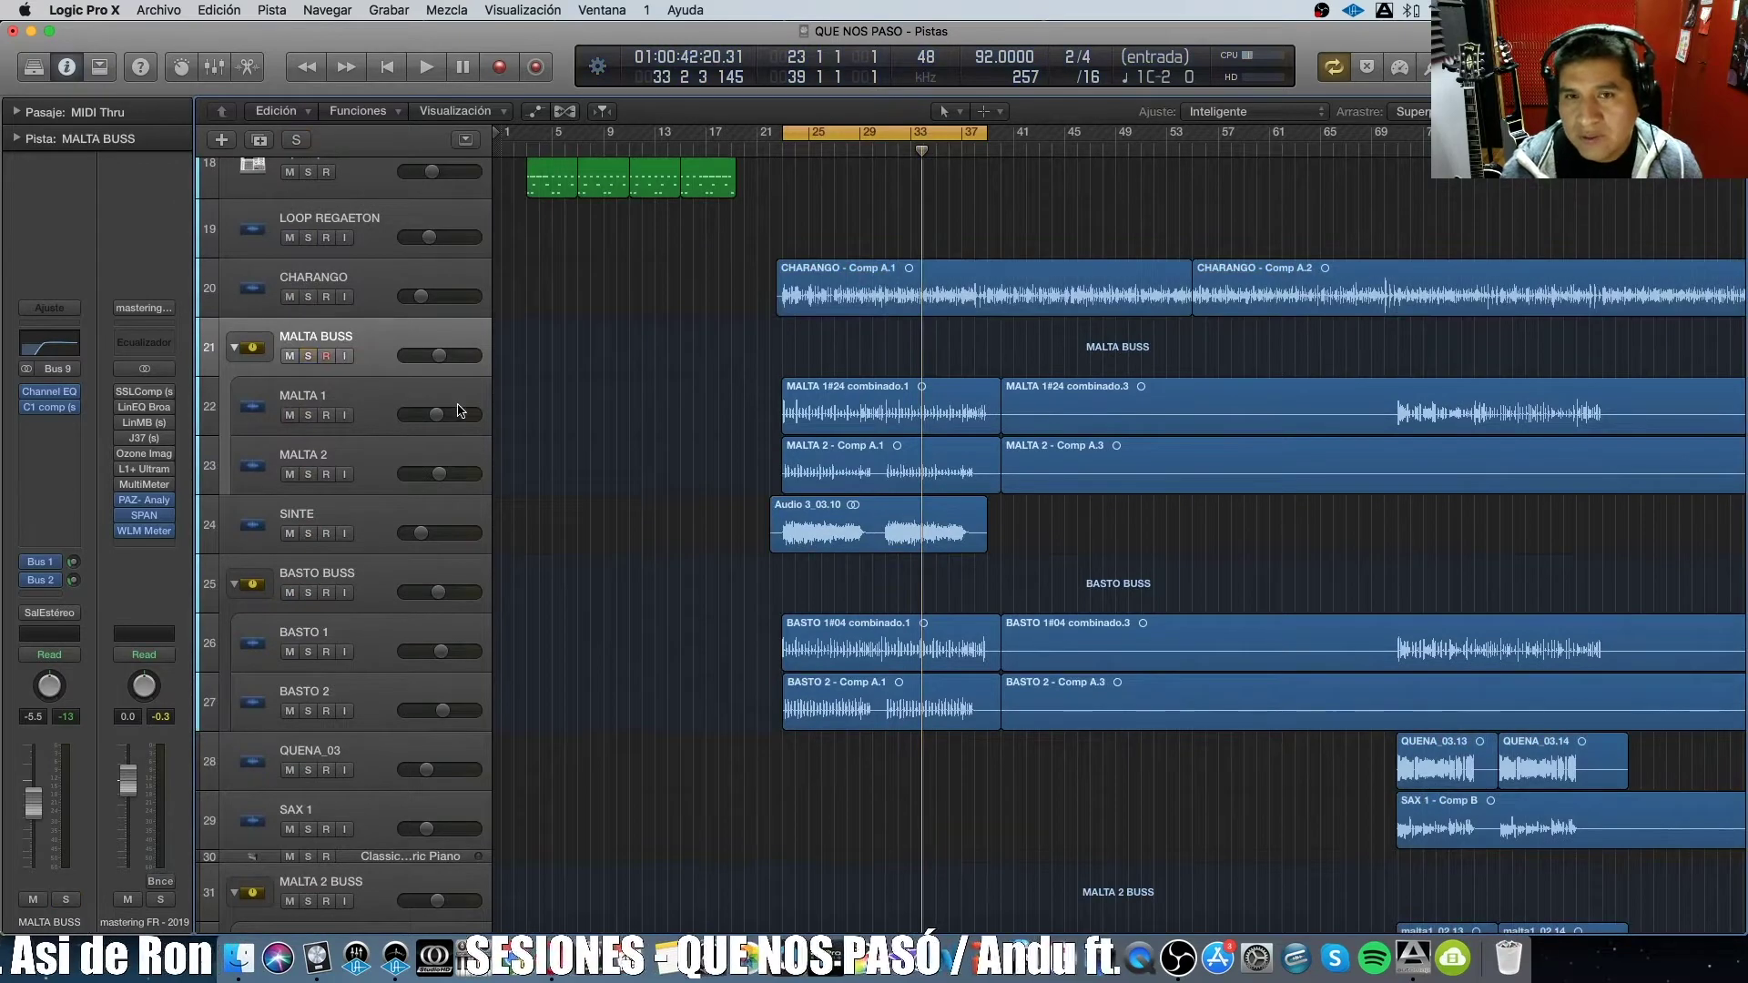
pyautogui.scroll(3, 459, 411)
pyautogui.click(308, 395)
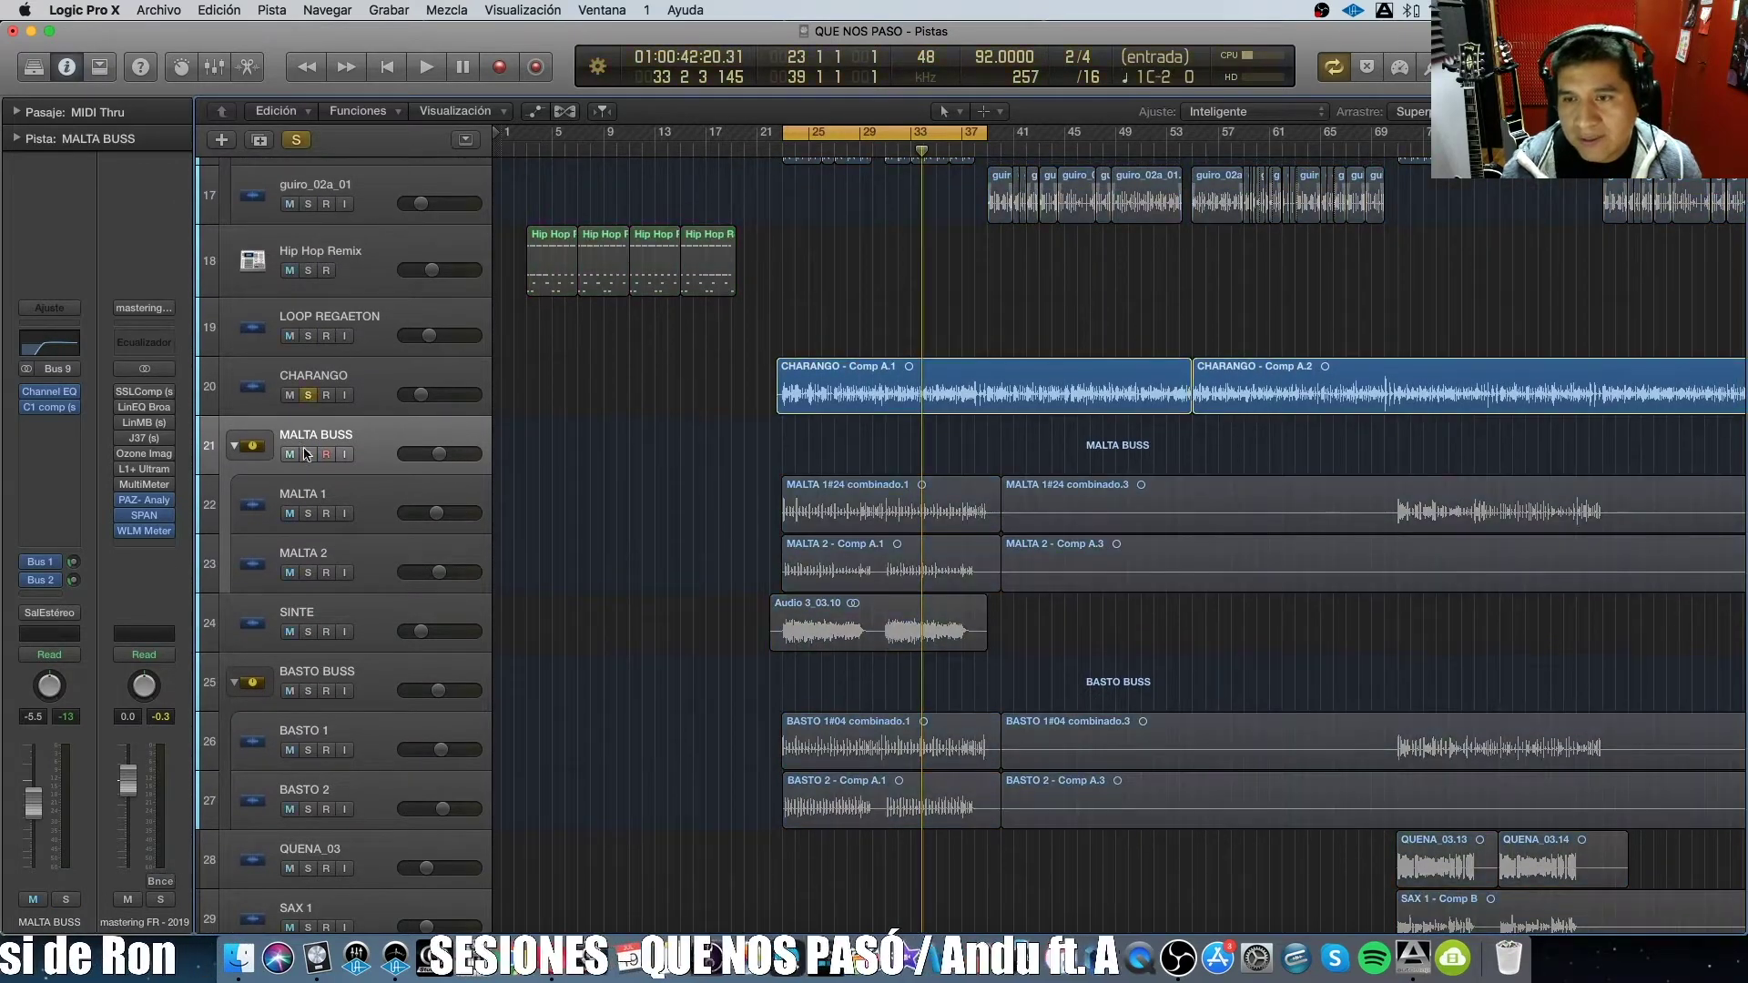
pyautogui.click(308, 454)
pyautogui.click(307, 631)
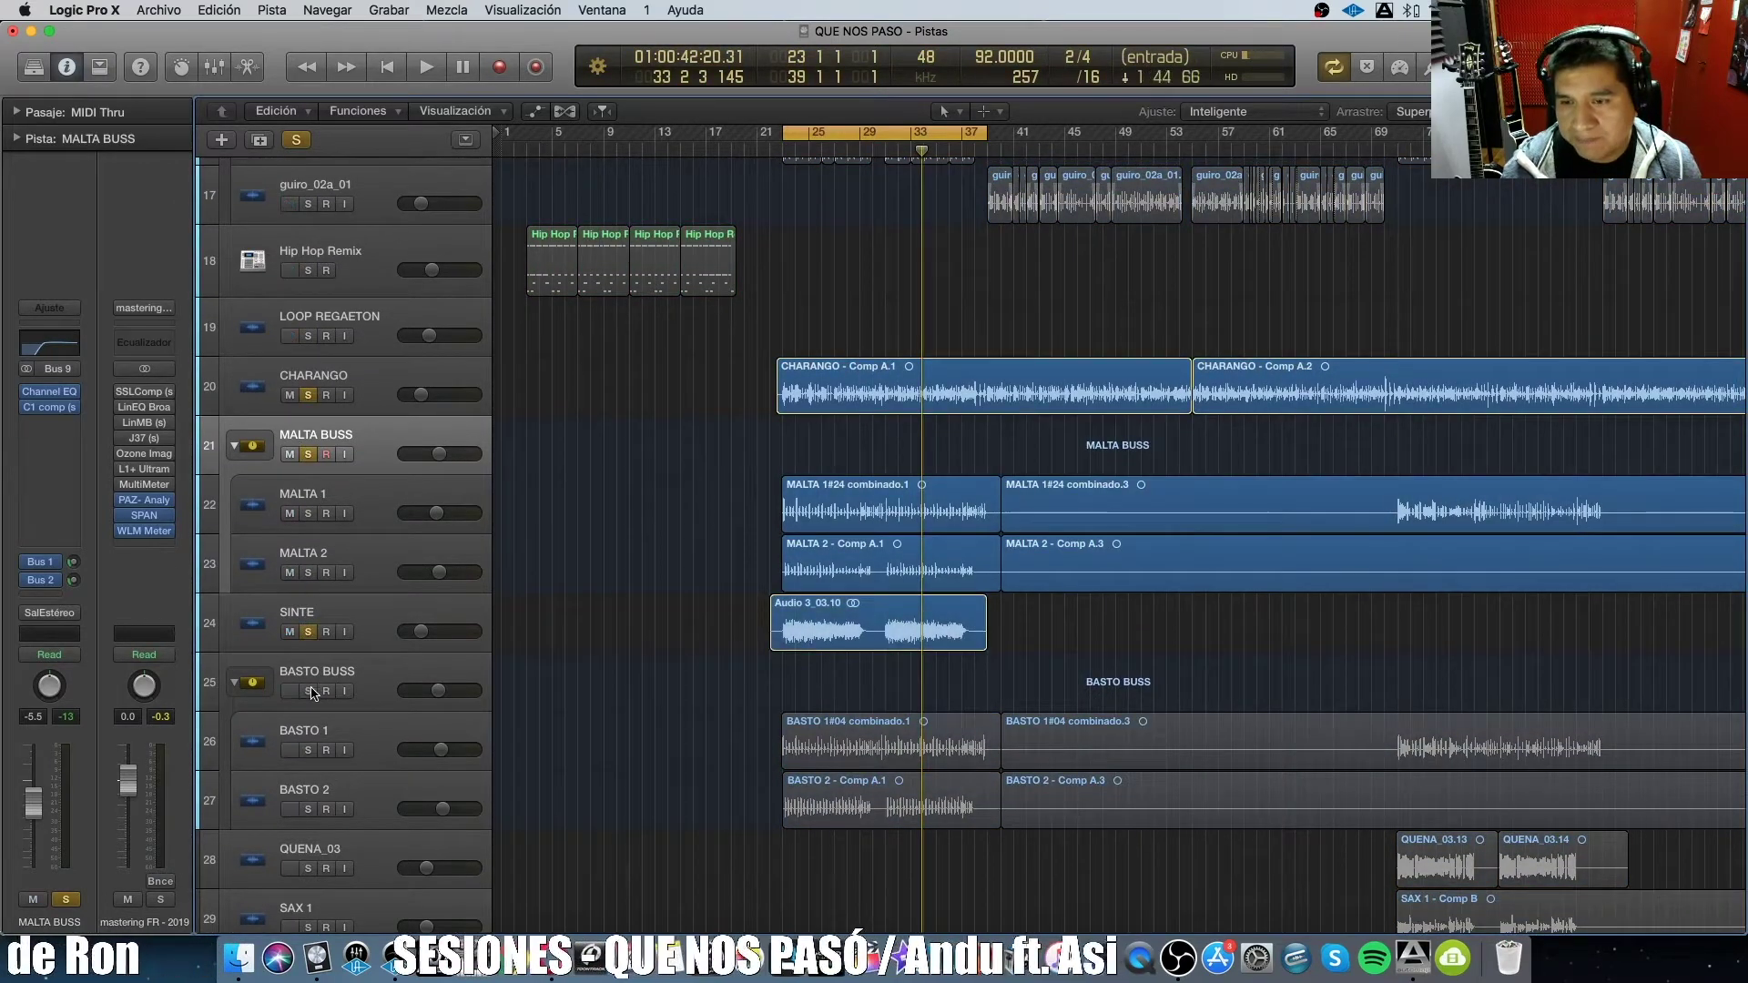
pyautogui.click(312, 691)
pyautogui.press('space')
# Add the GUIT and CASCABELES_01 tracks to the soloed tracks during playback.
pyautogui.scroll(-12, 819, 564)
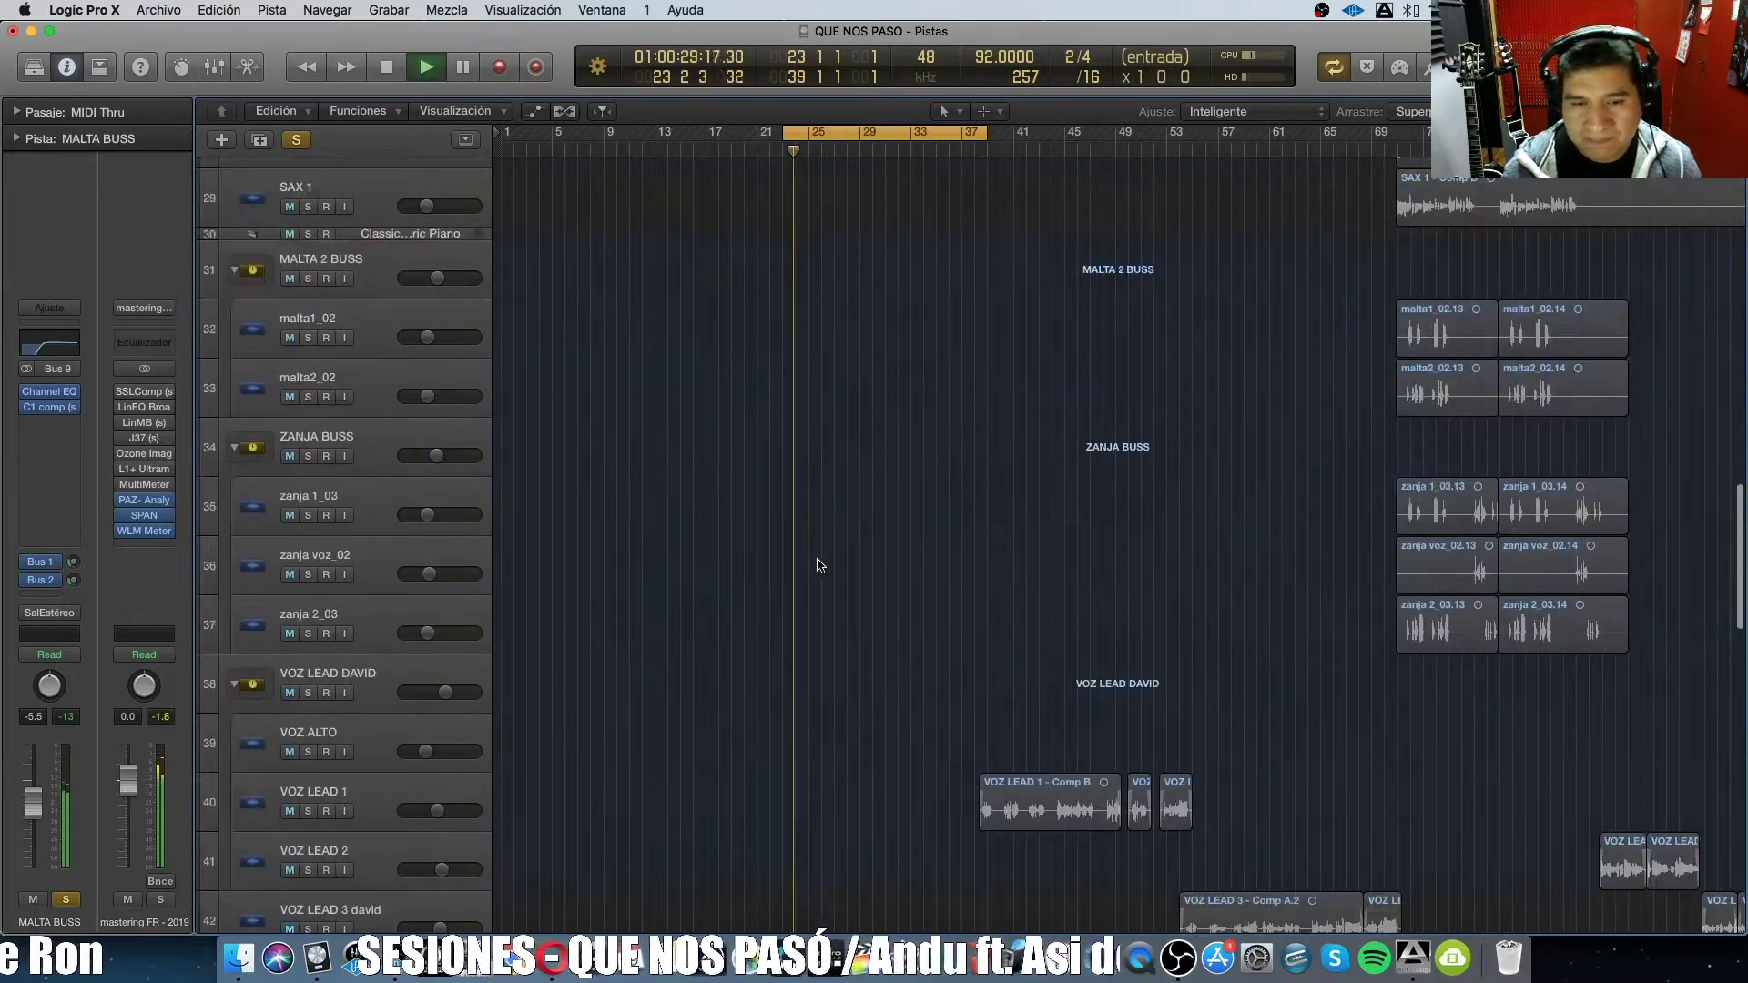
pyautogui.scroll(-12, 817, 565)
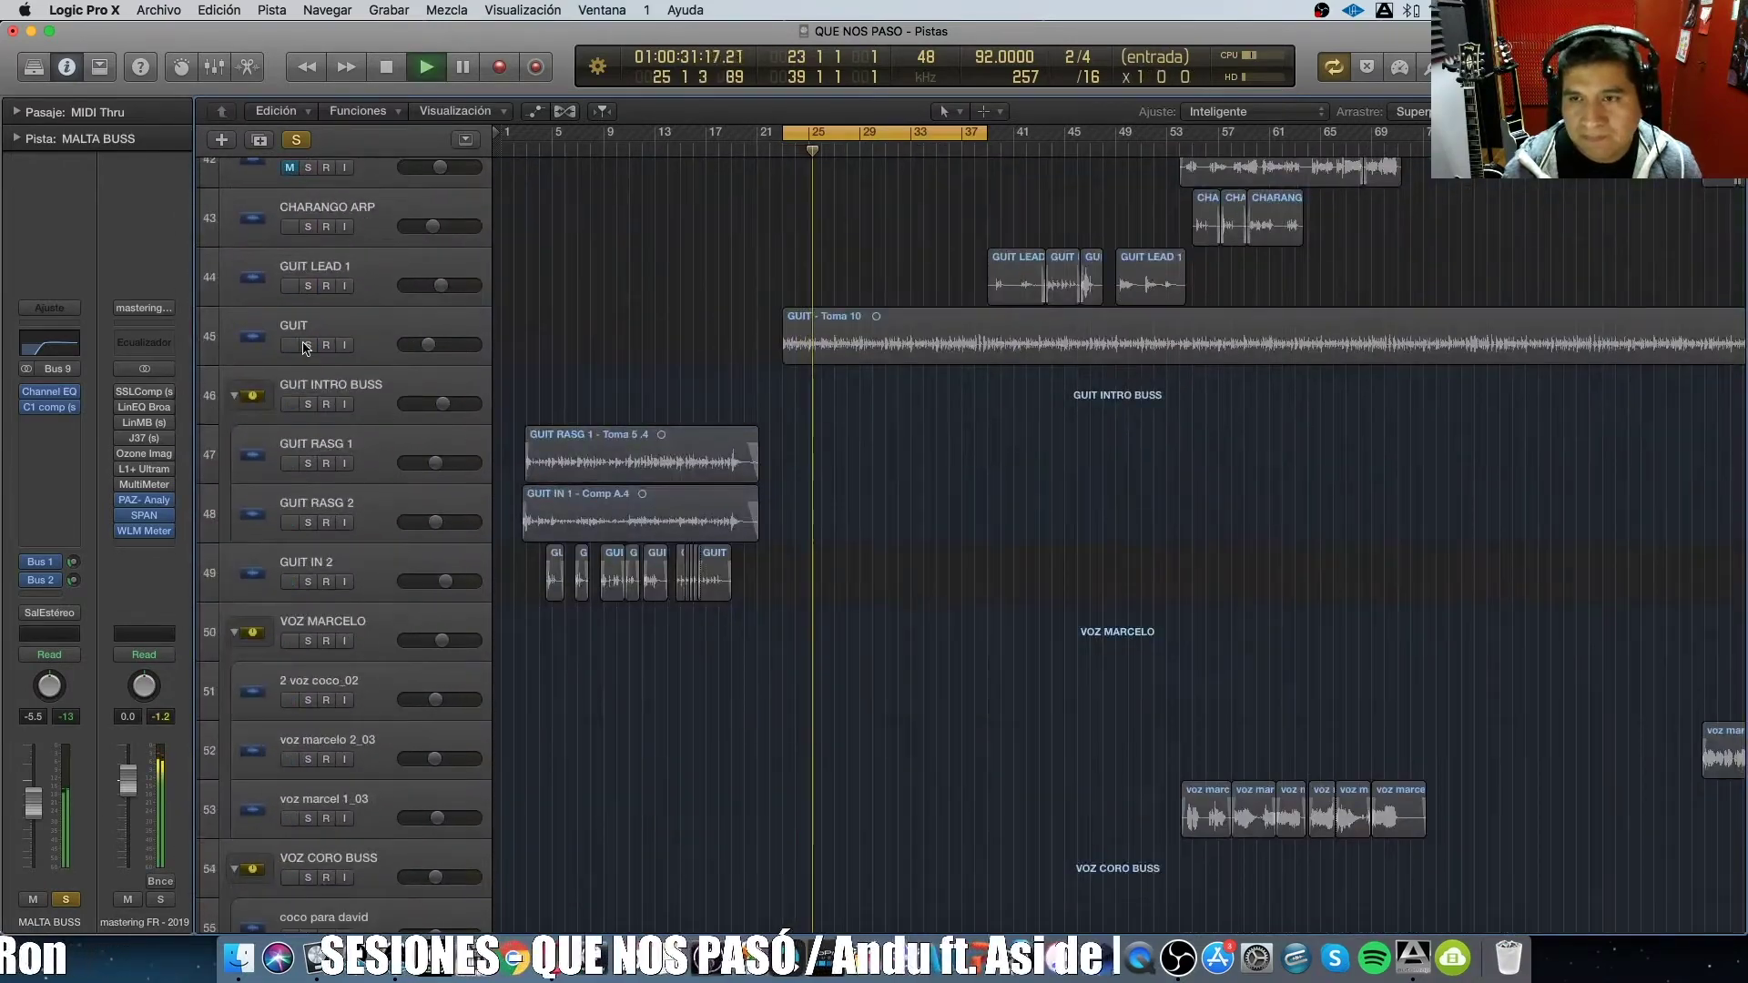
pyautogui.click(306, 345)
pyautogui.scroll(-14, 881, 550)
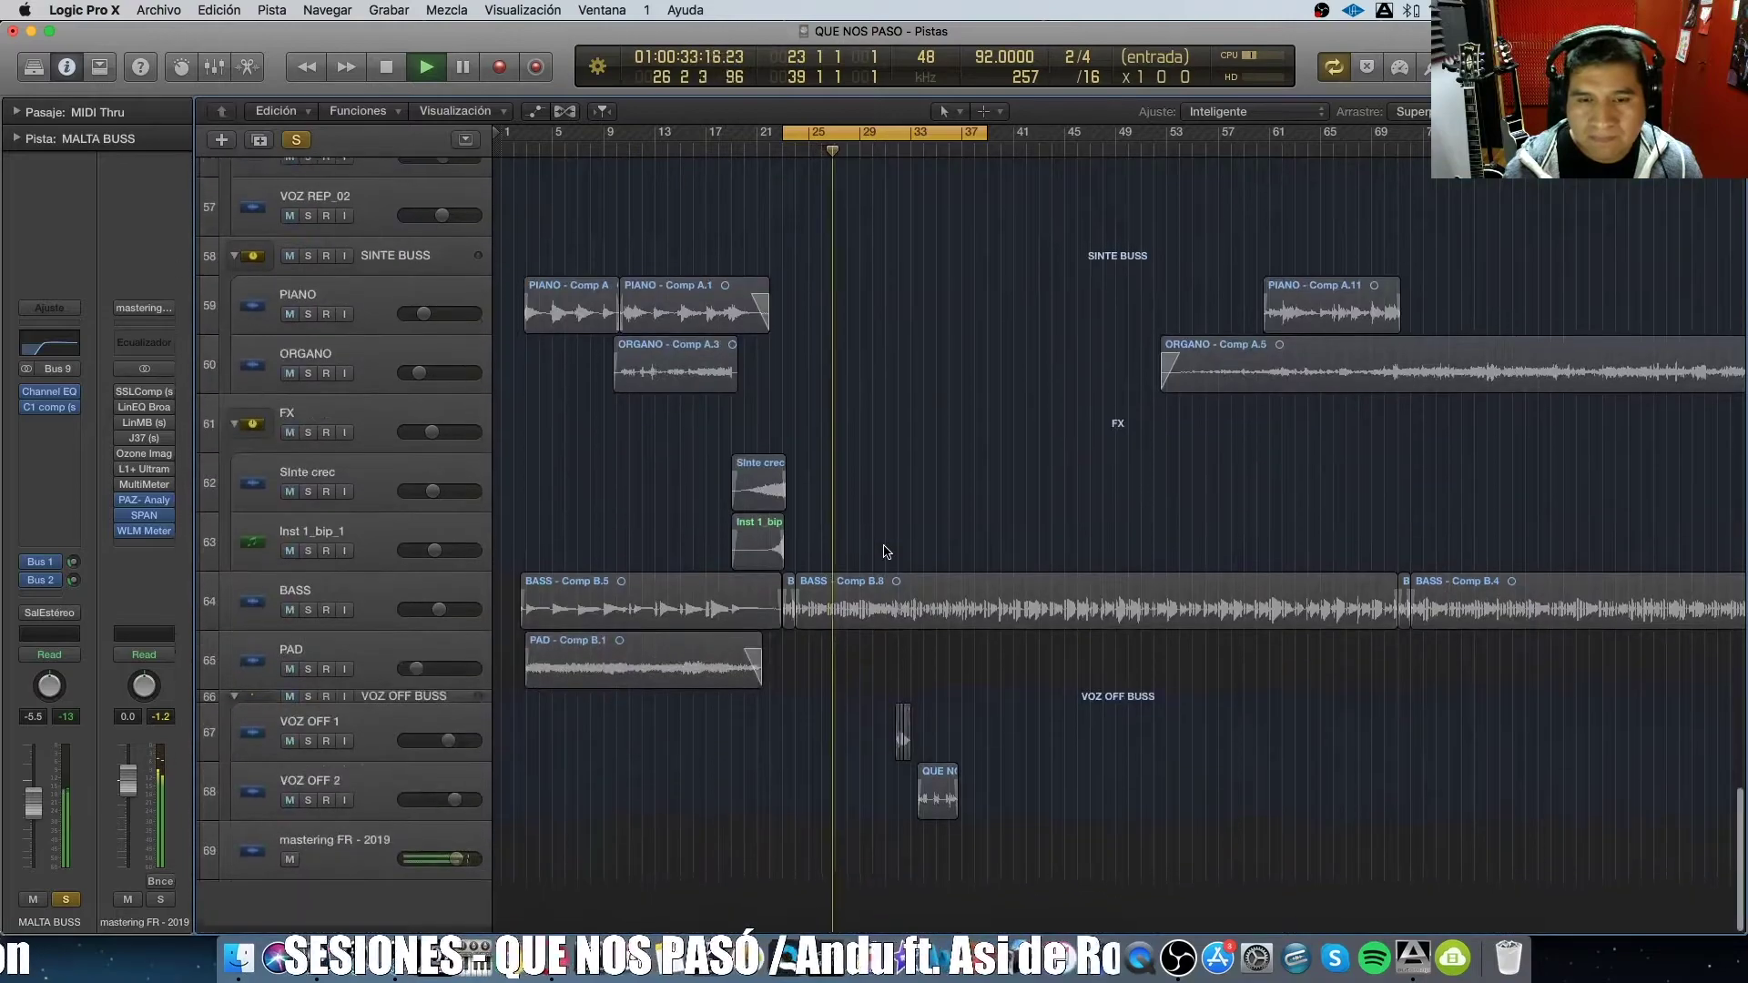
pyautogui.scroll(20, 883, 551)
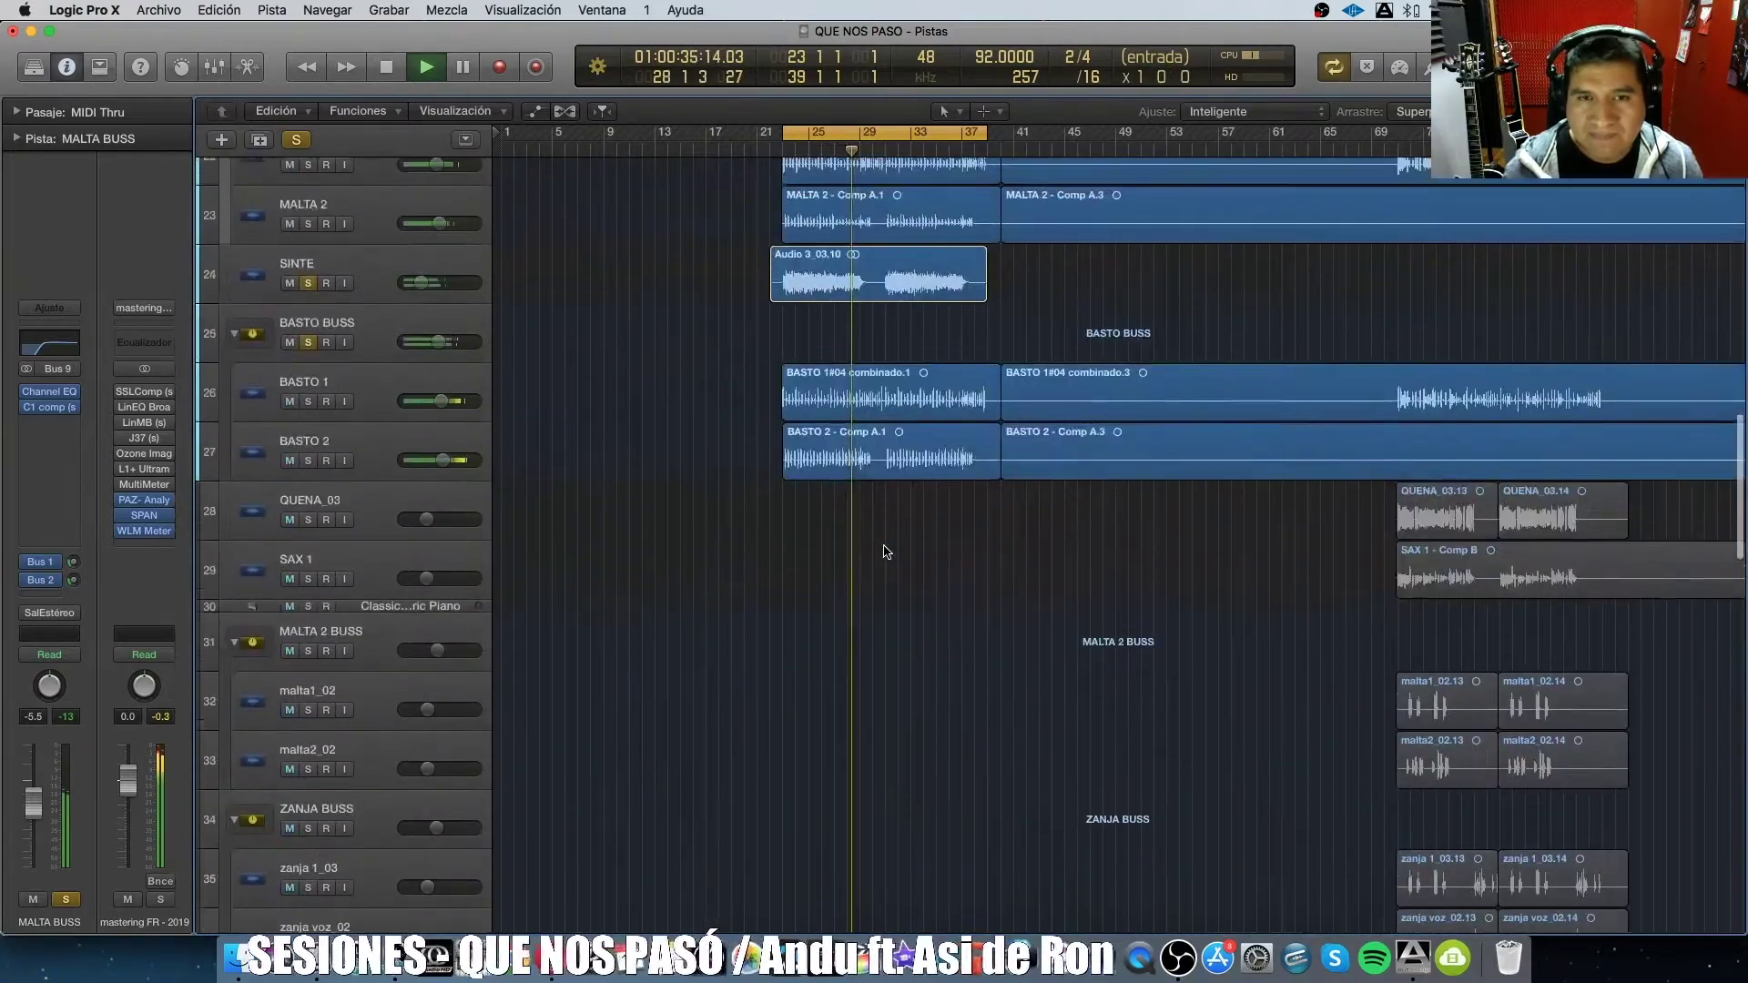
pyautogui.scroll(10, 883, 551)
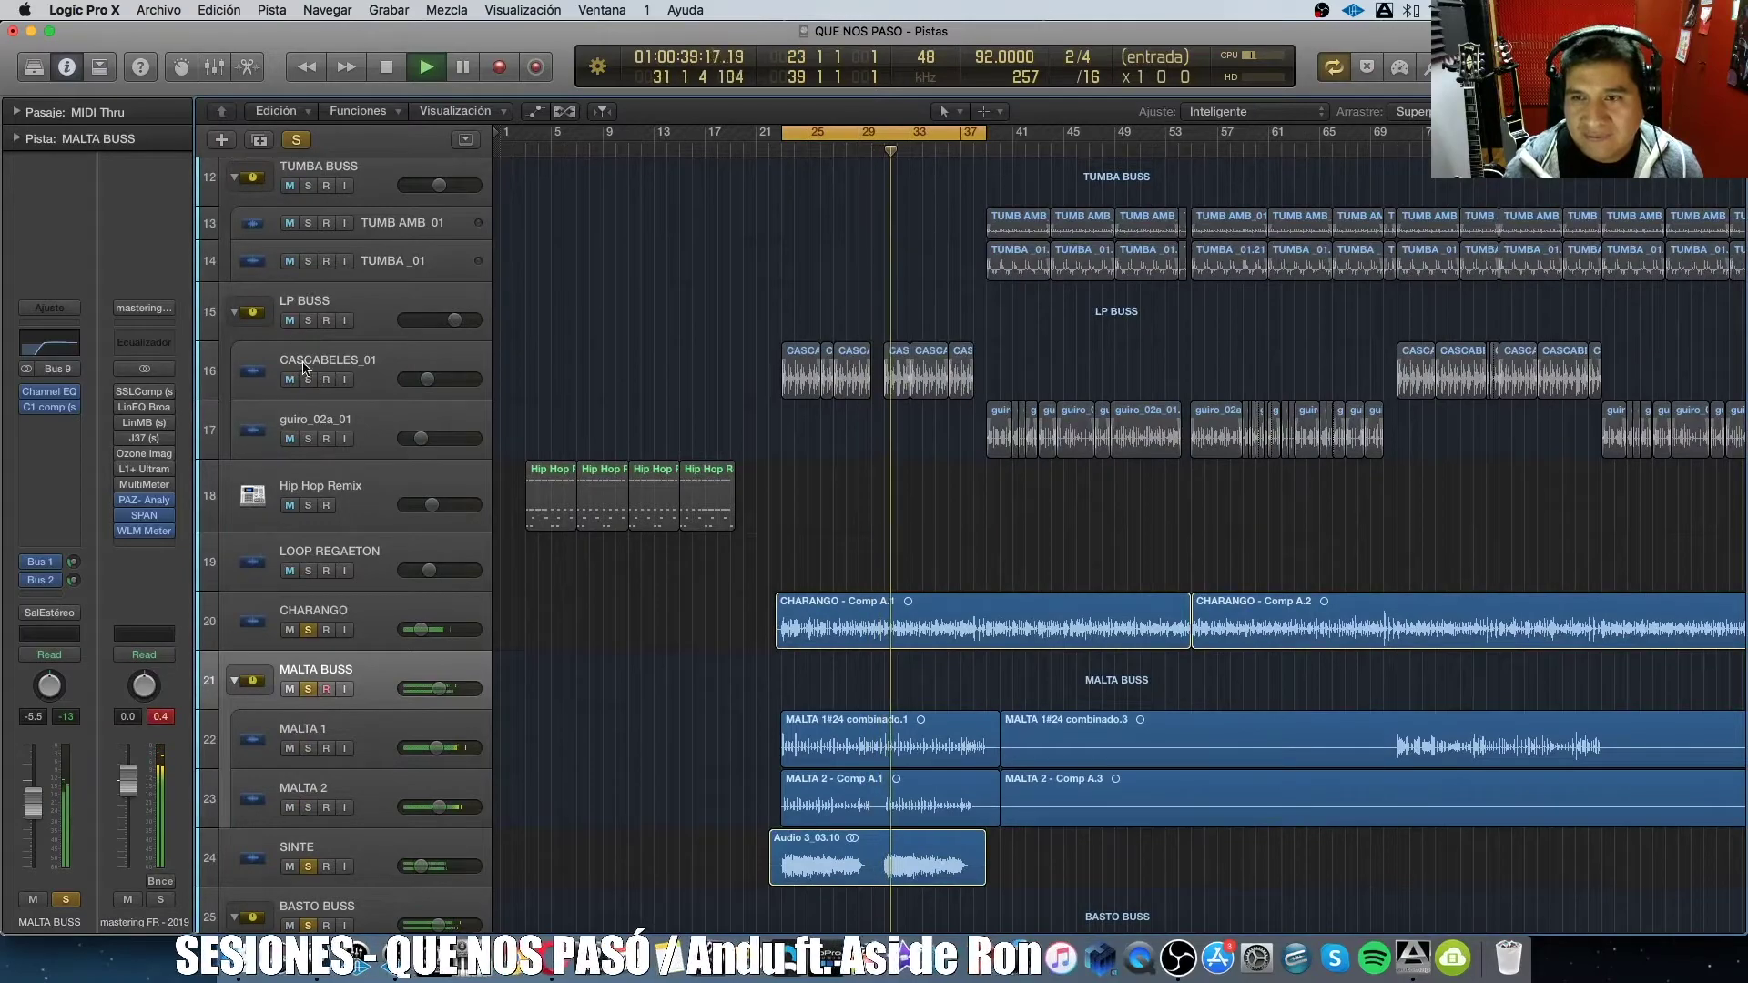
pyautogui.click(307, 379)
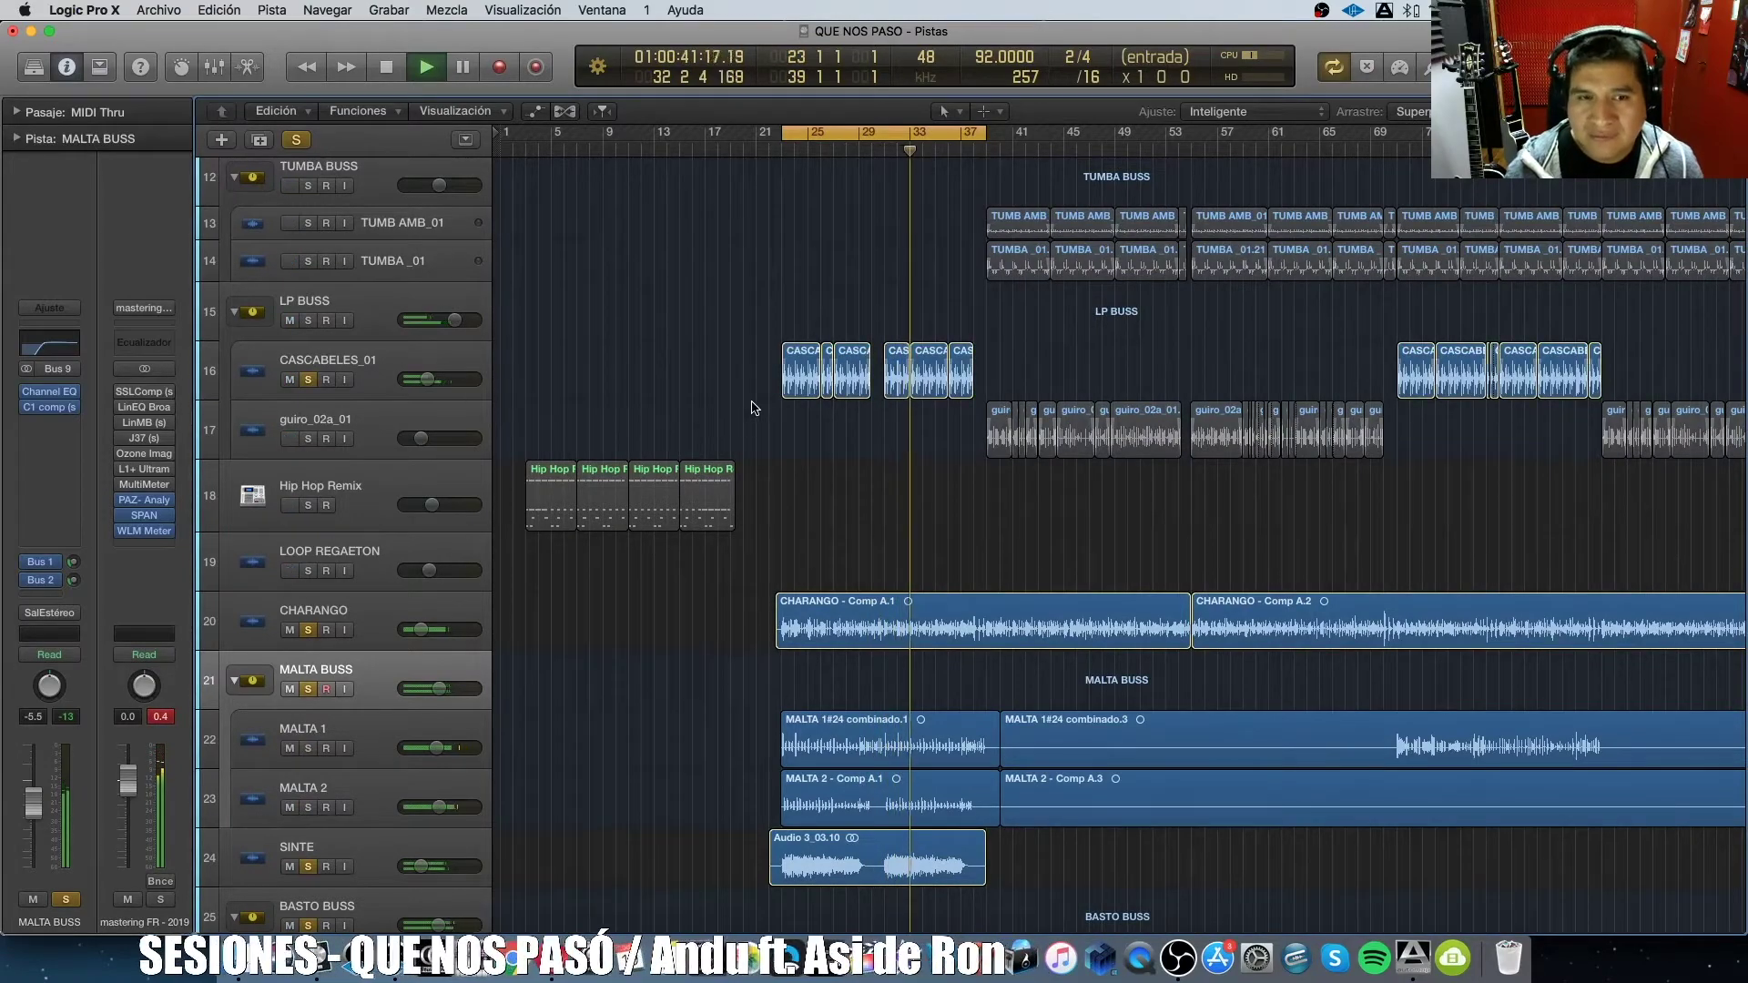
# Add the DRUM SET BUSS to the soloed tracks and listen to the whole group.
pyautogui.scroll(5, 866, 387)
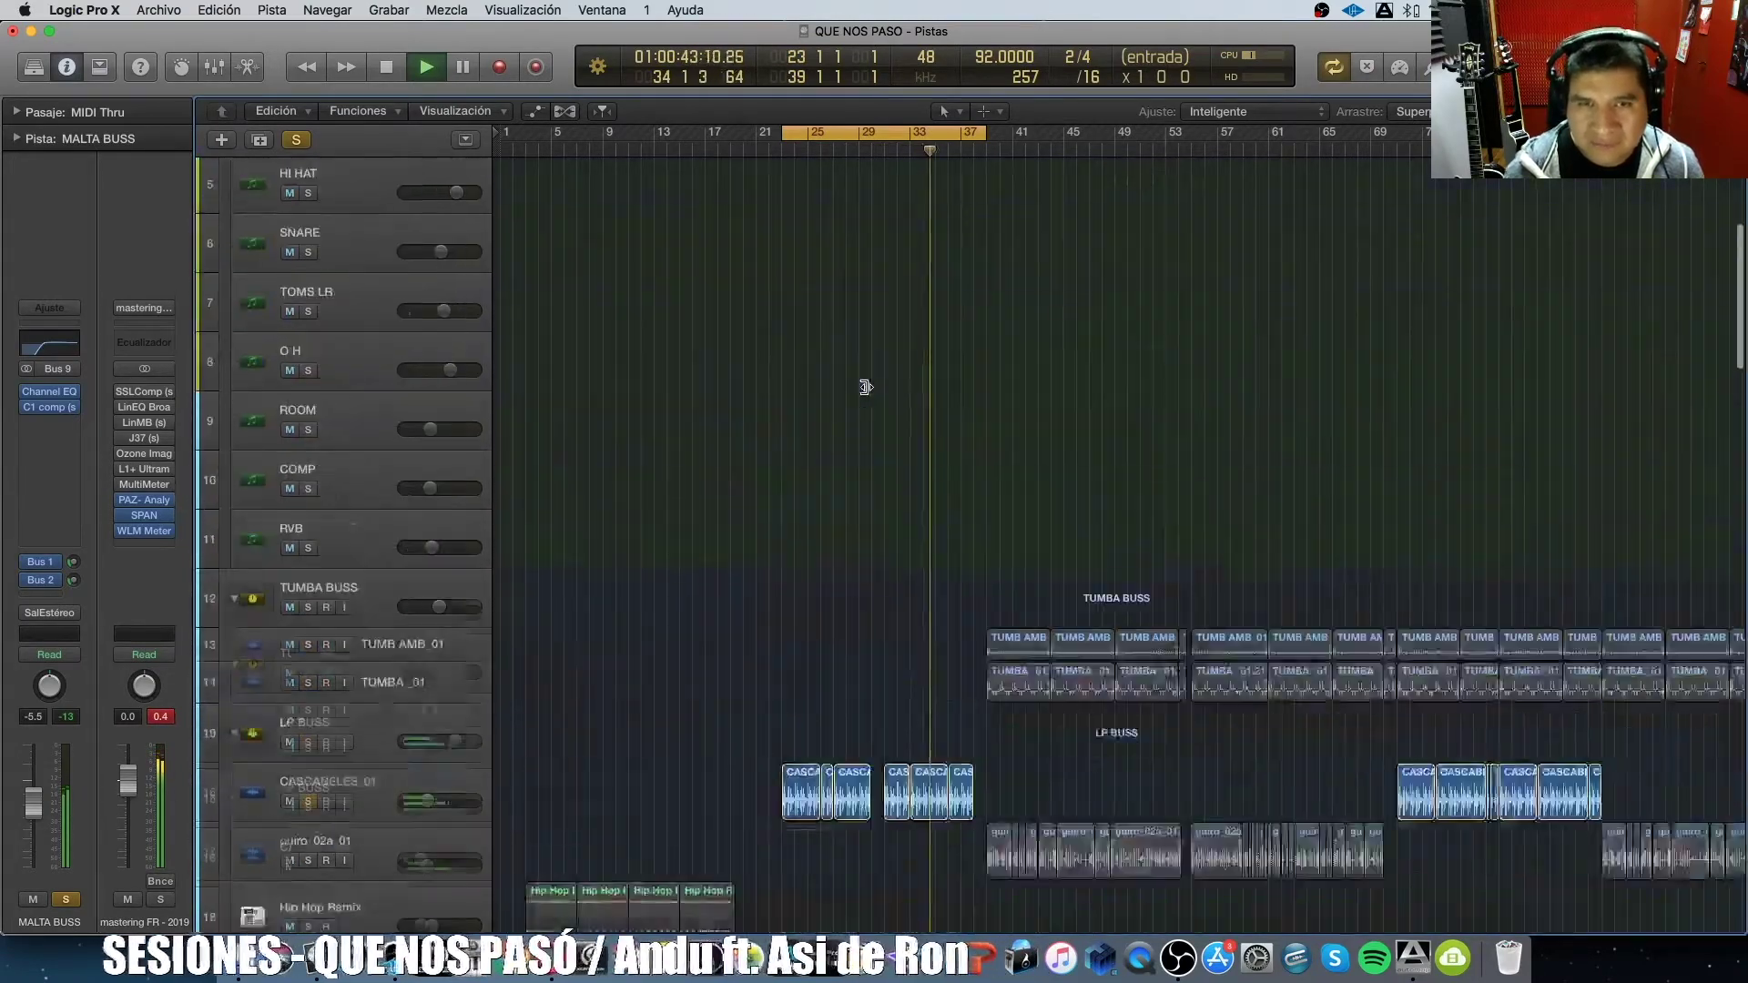
pyautogui.scroll(4, 866, 387)
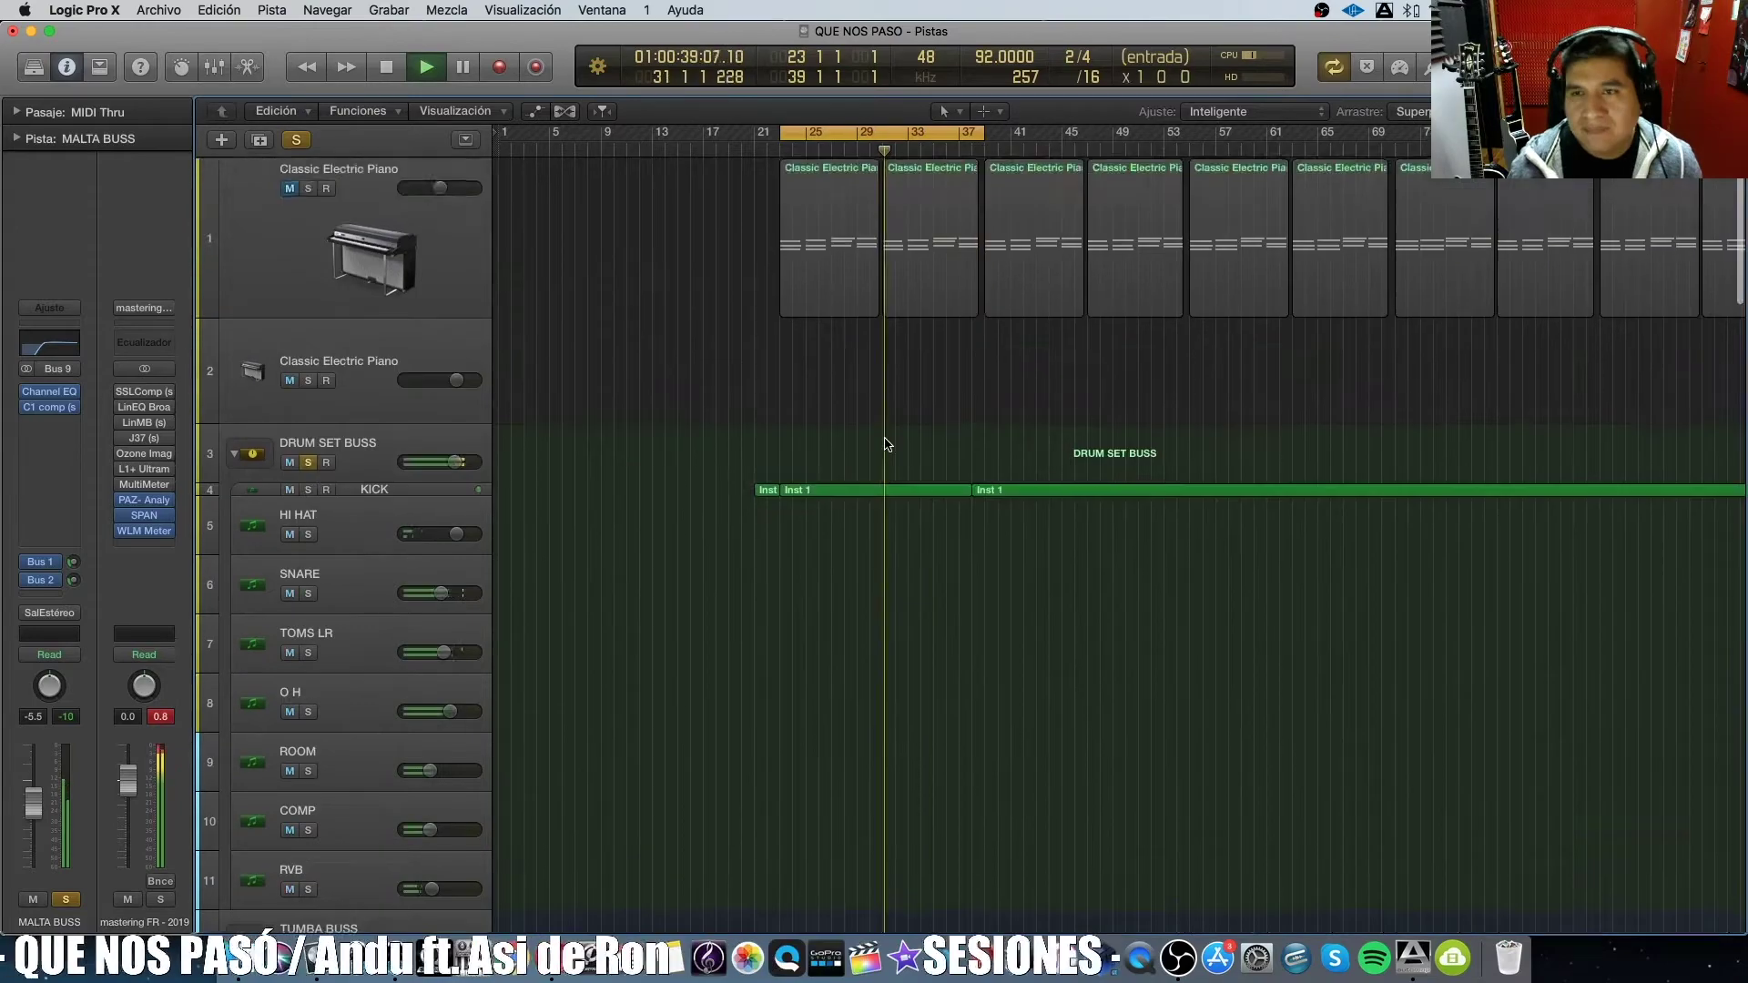
pyautogui.scroll(-8, 887, 444)
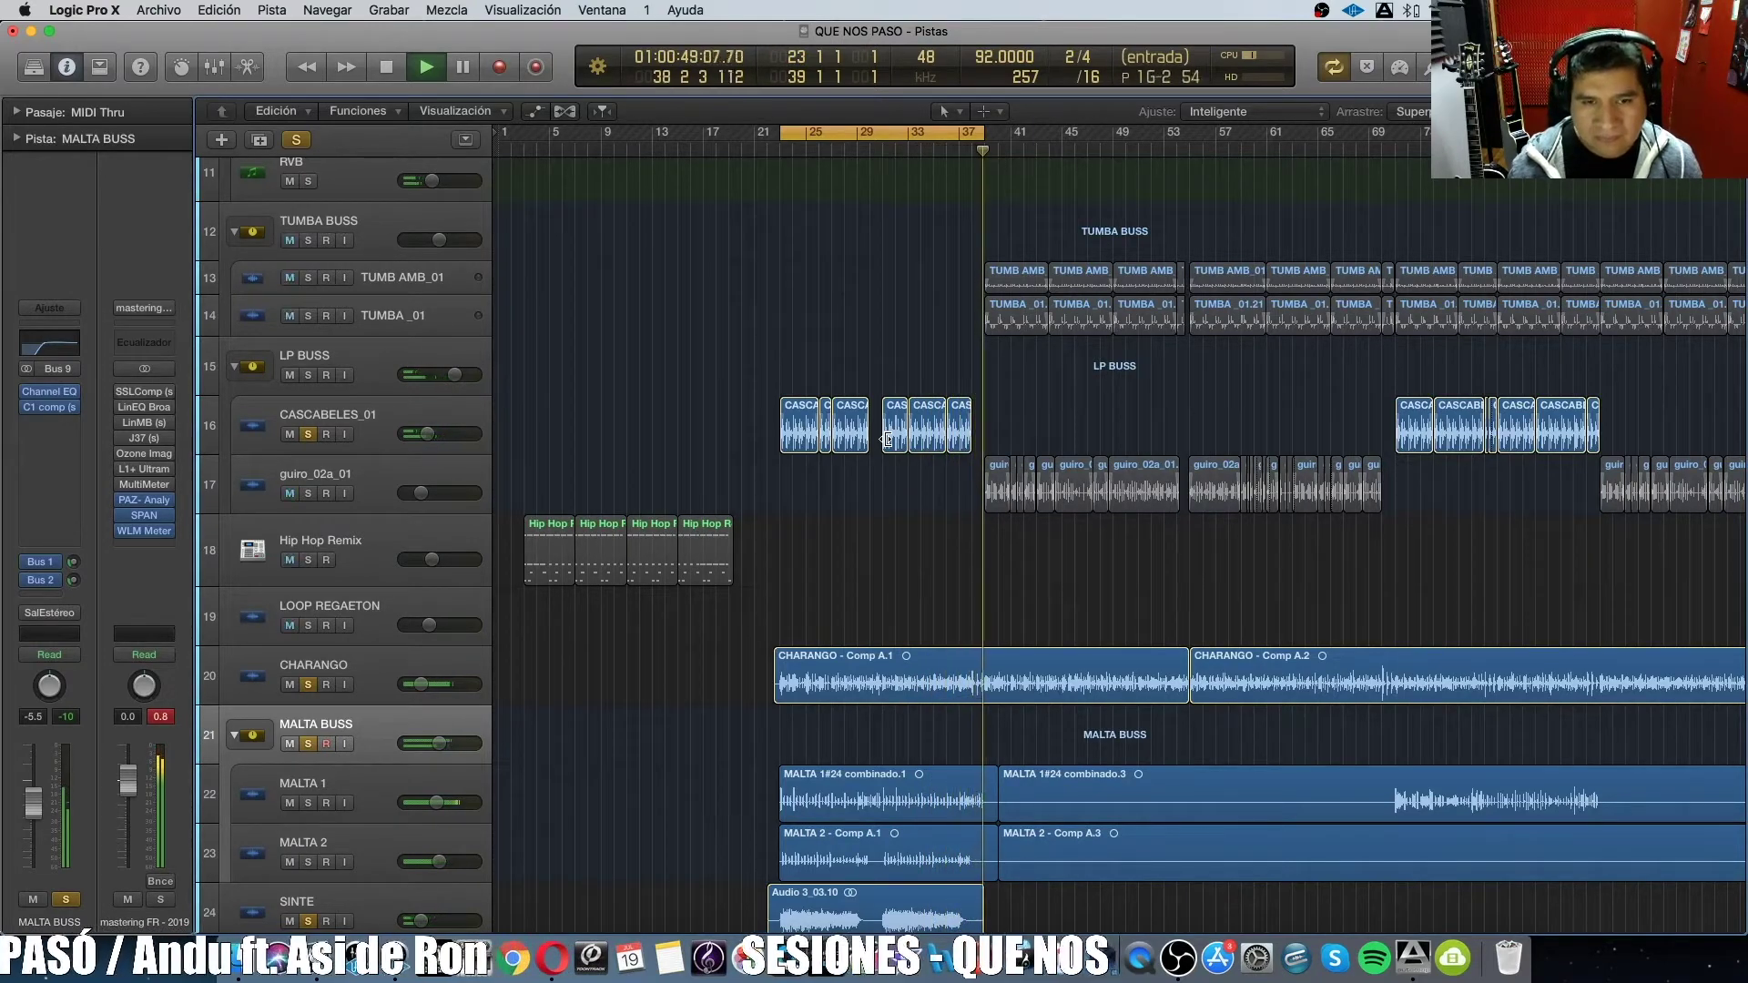
# Stop playback, set the cycle range from bar 38 to bar 72 and play the new section.
pyautogui.press('space')
pyautogui.moveTo(933, 137); pyautogui.dragTo(1400, 220)
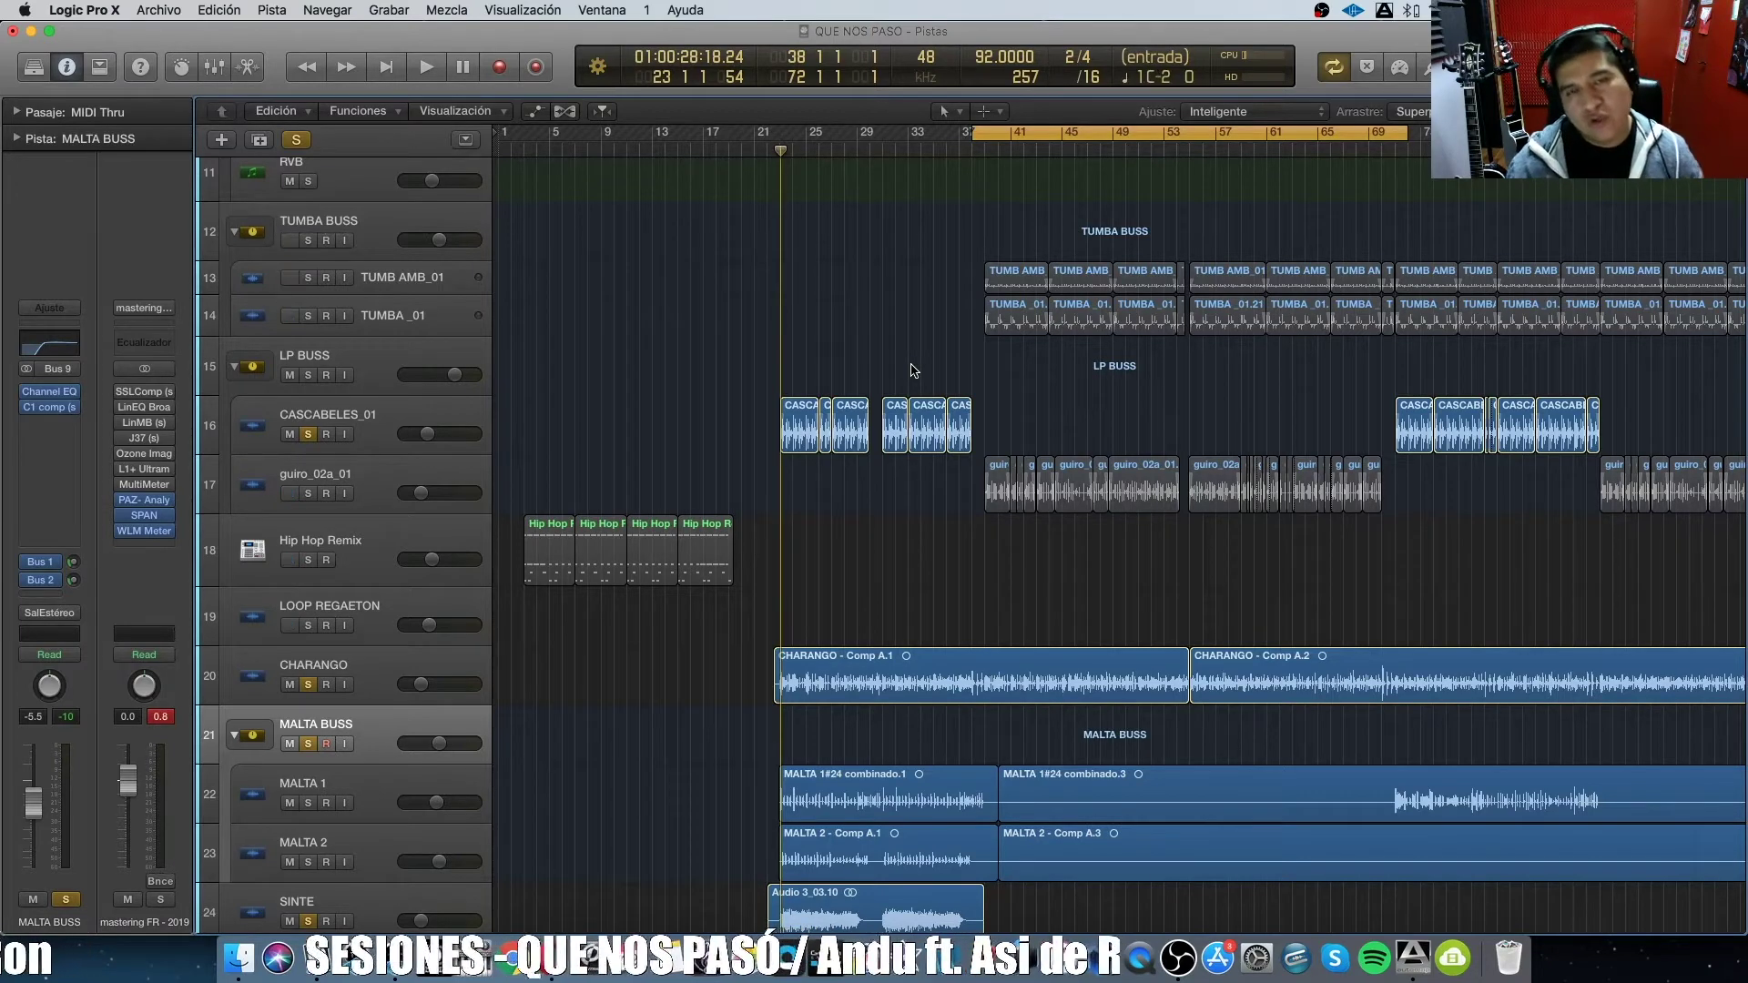
pyautogui.press('space')
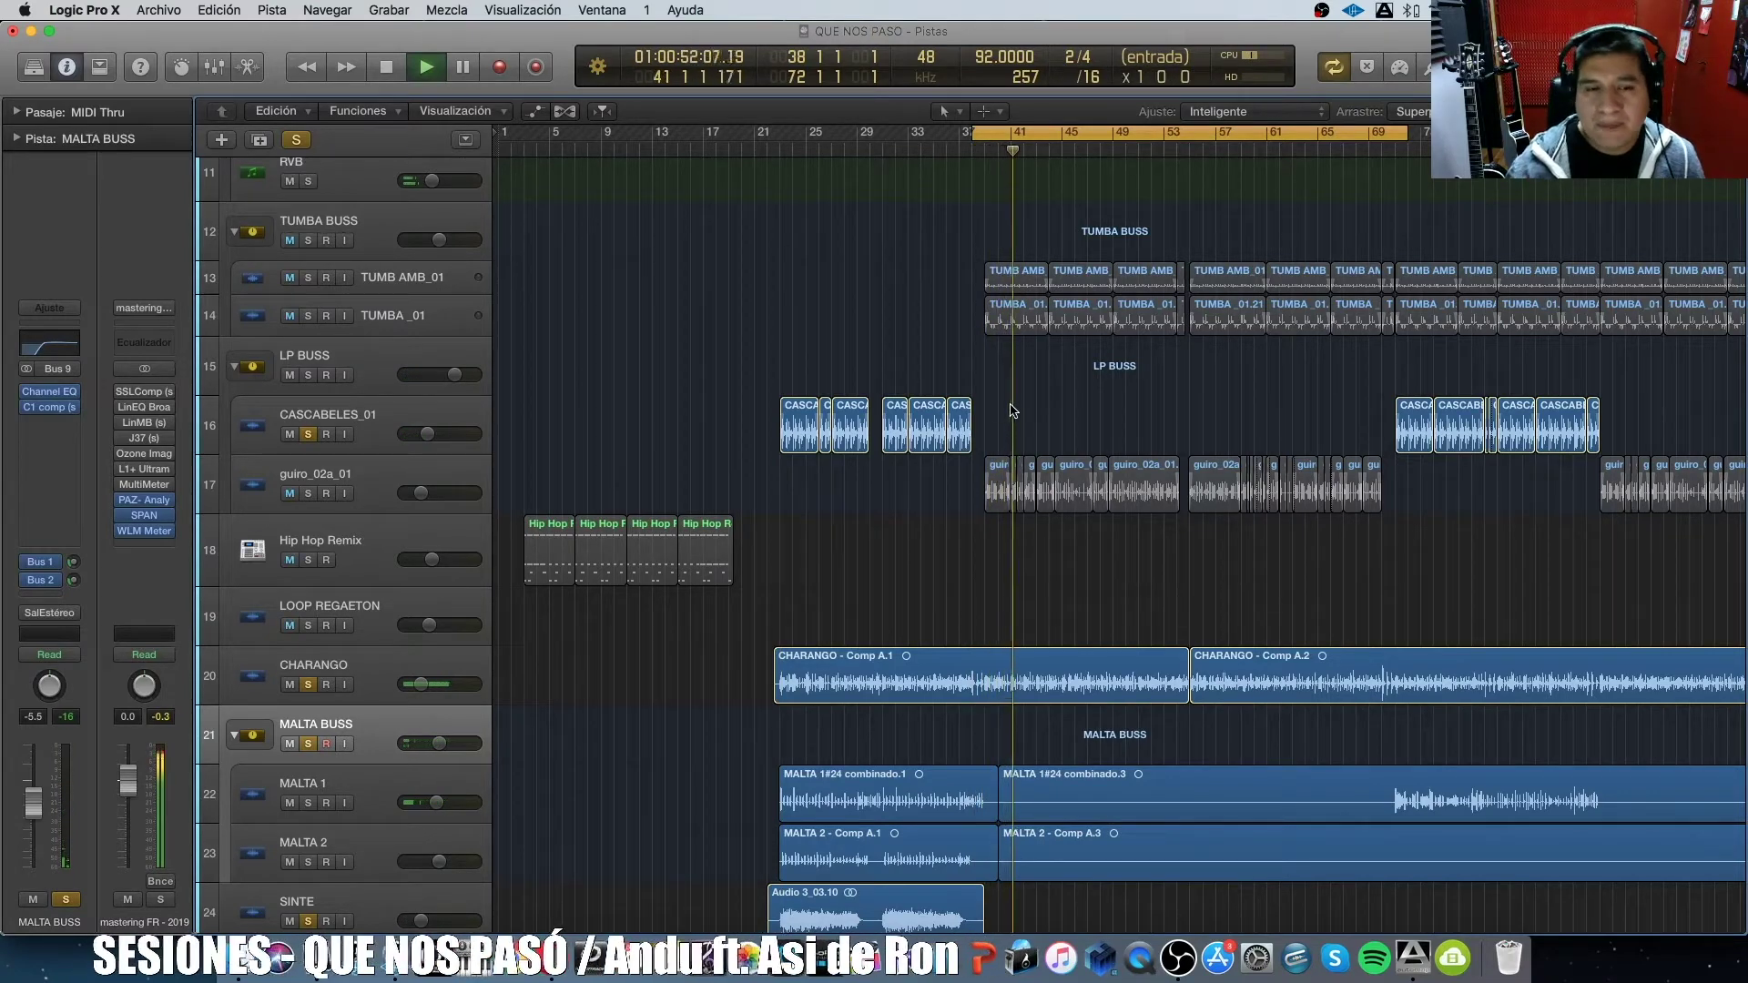
# Stop playback and look through the remaining tracks, including the lead vocals, guitars and bass, for the new section.
pyautogui.scroll(-1, 1053, 471)
pyautogui.scroll(-10, 1052, 471)
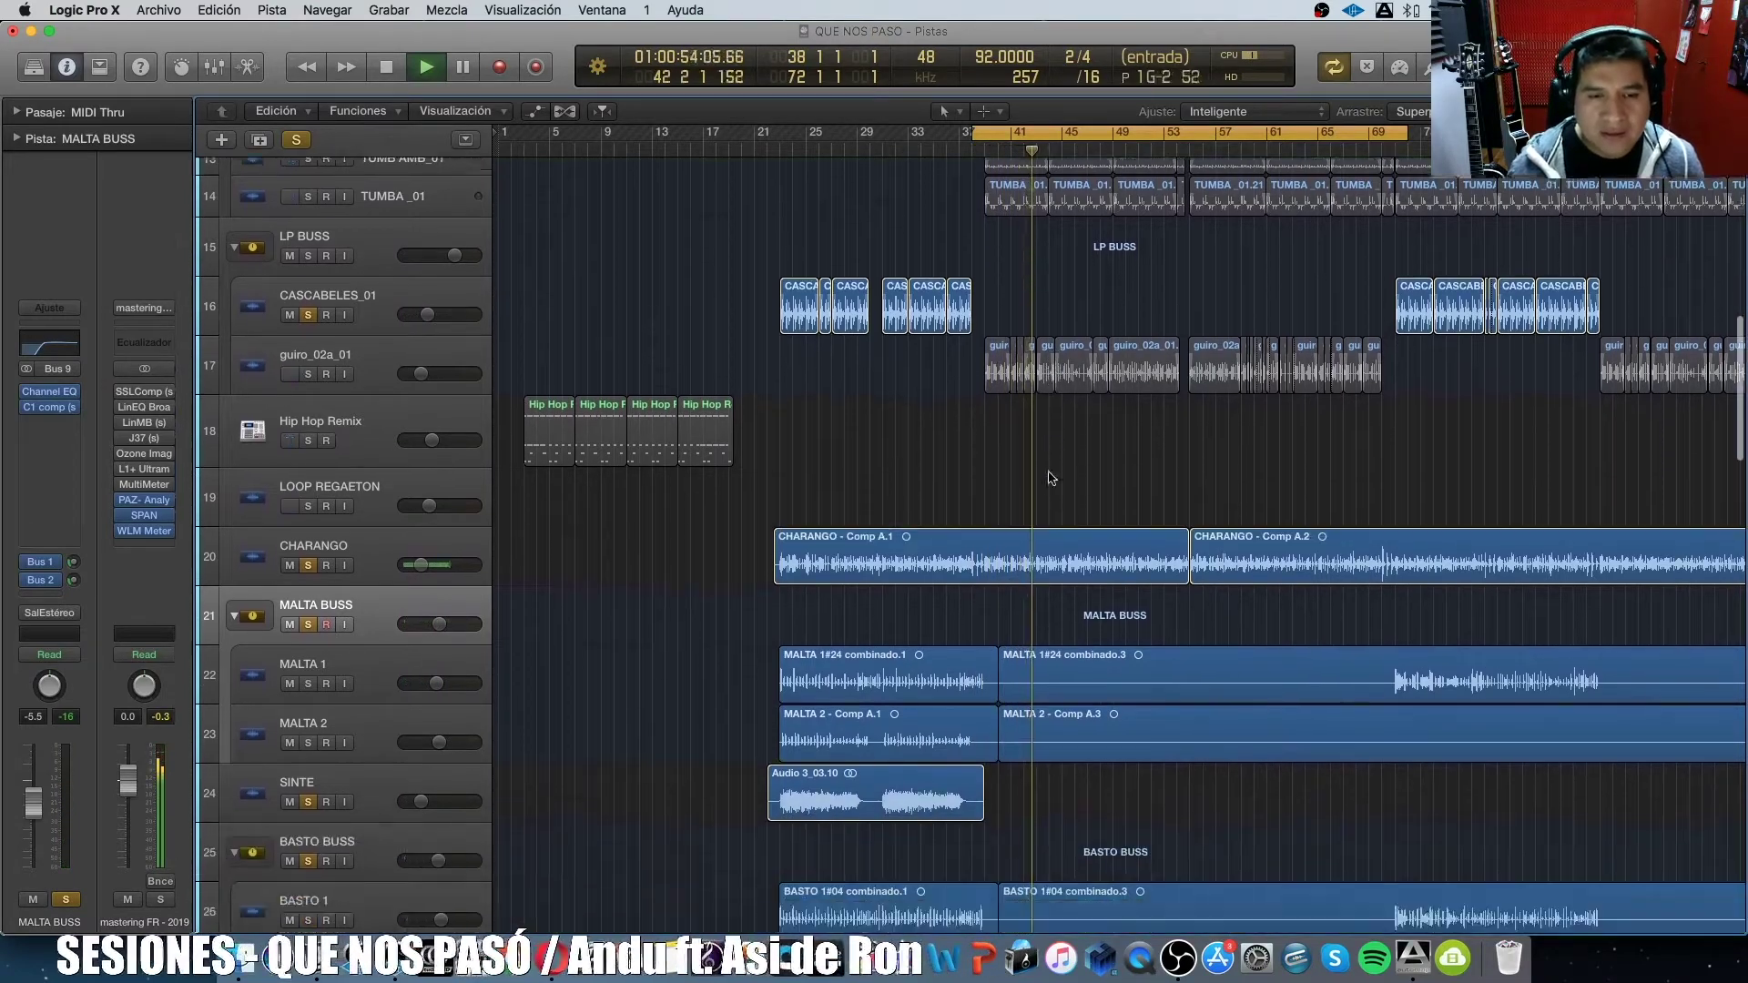
pyautogui.press('space')
pyautogui.scroll(-20, 1053, 477)
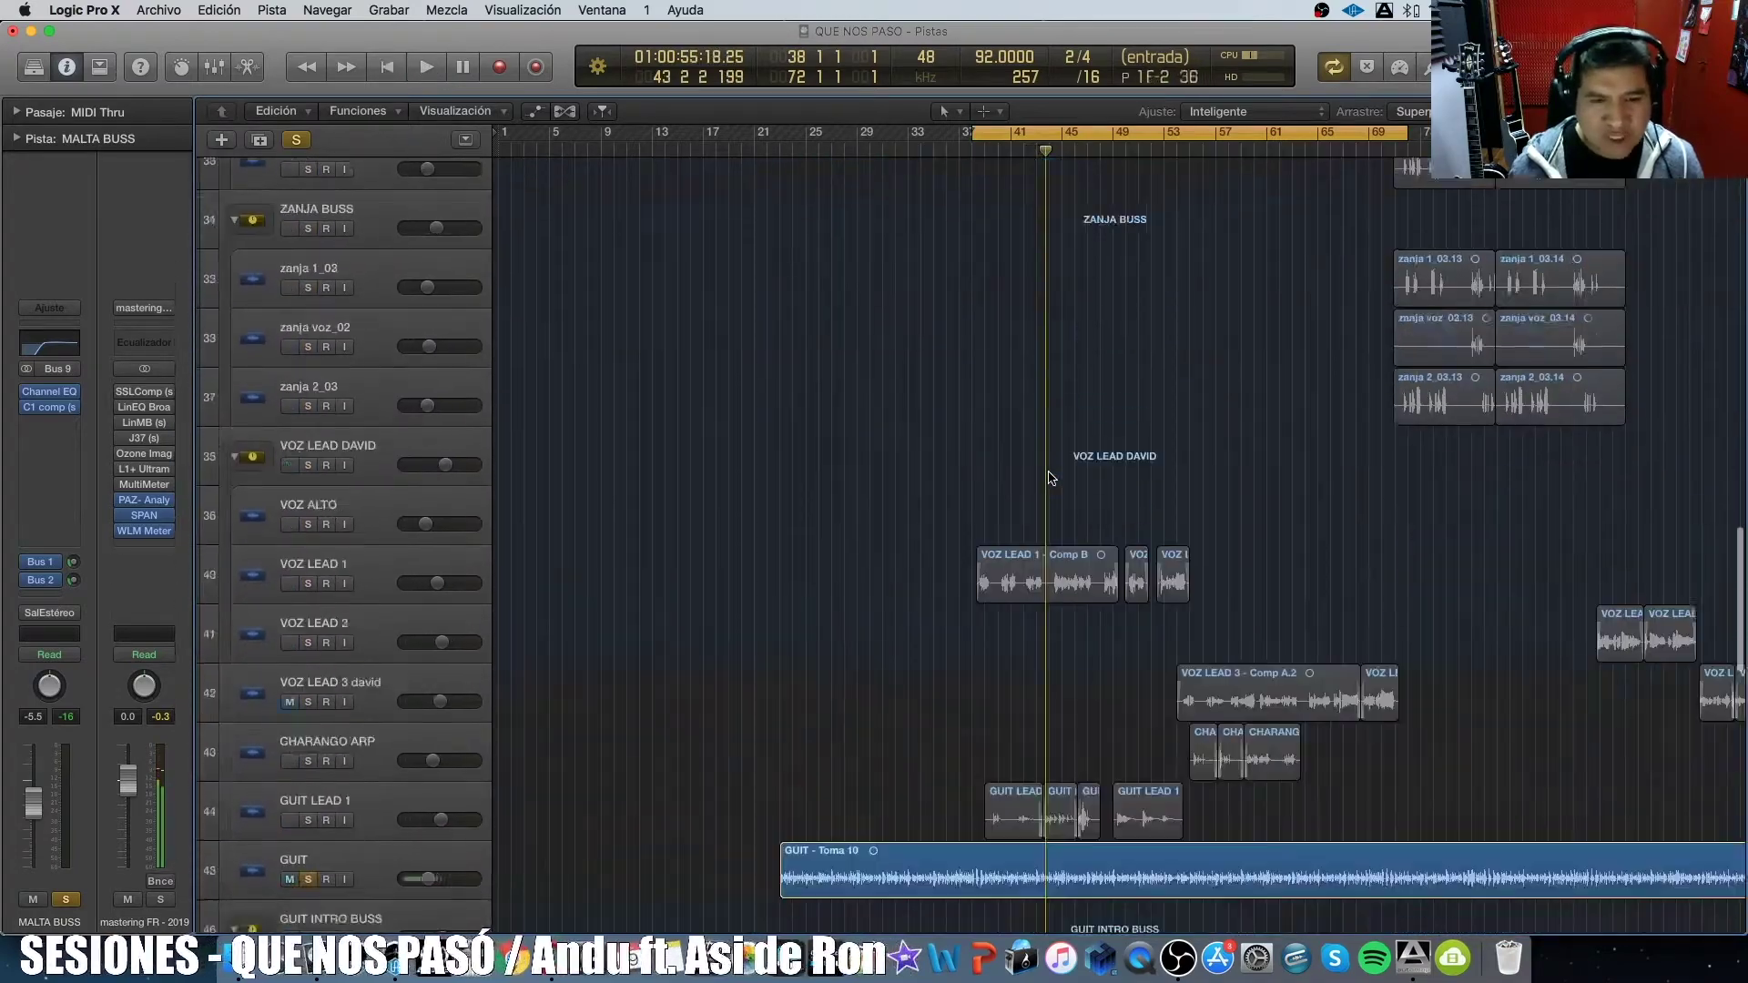
pyautogui.scroll(12, 1053, 477)
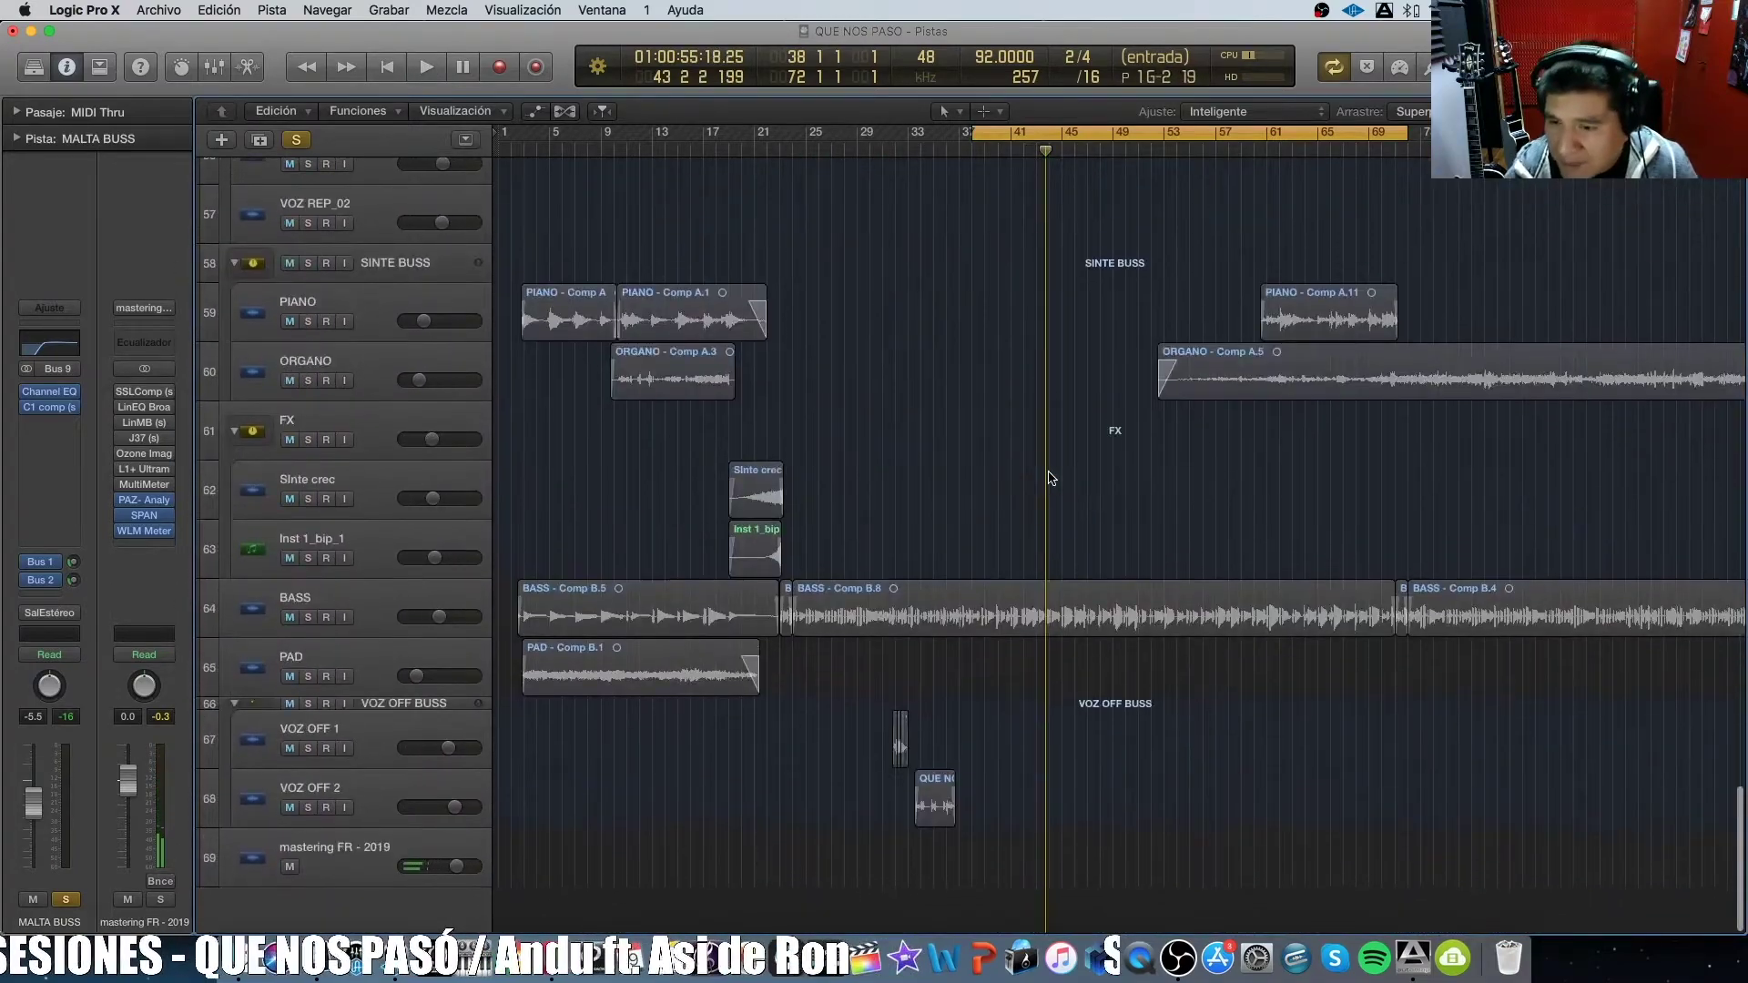
pyautogui.scroll(5, 1052, 477)
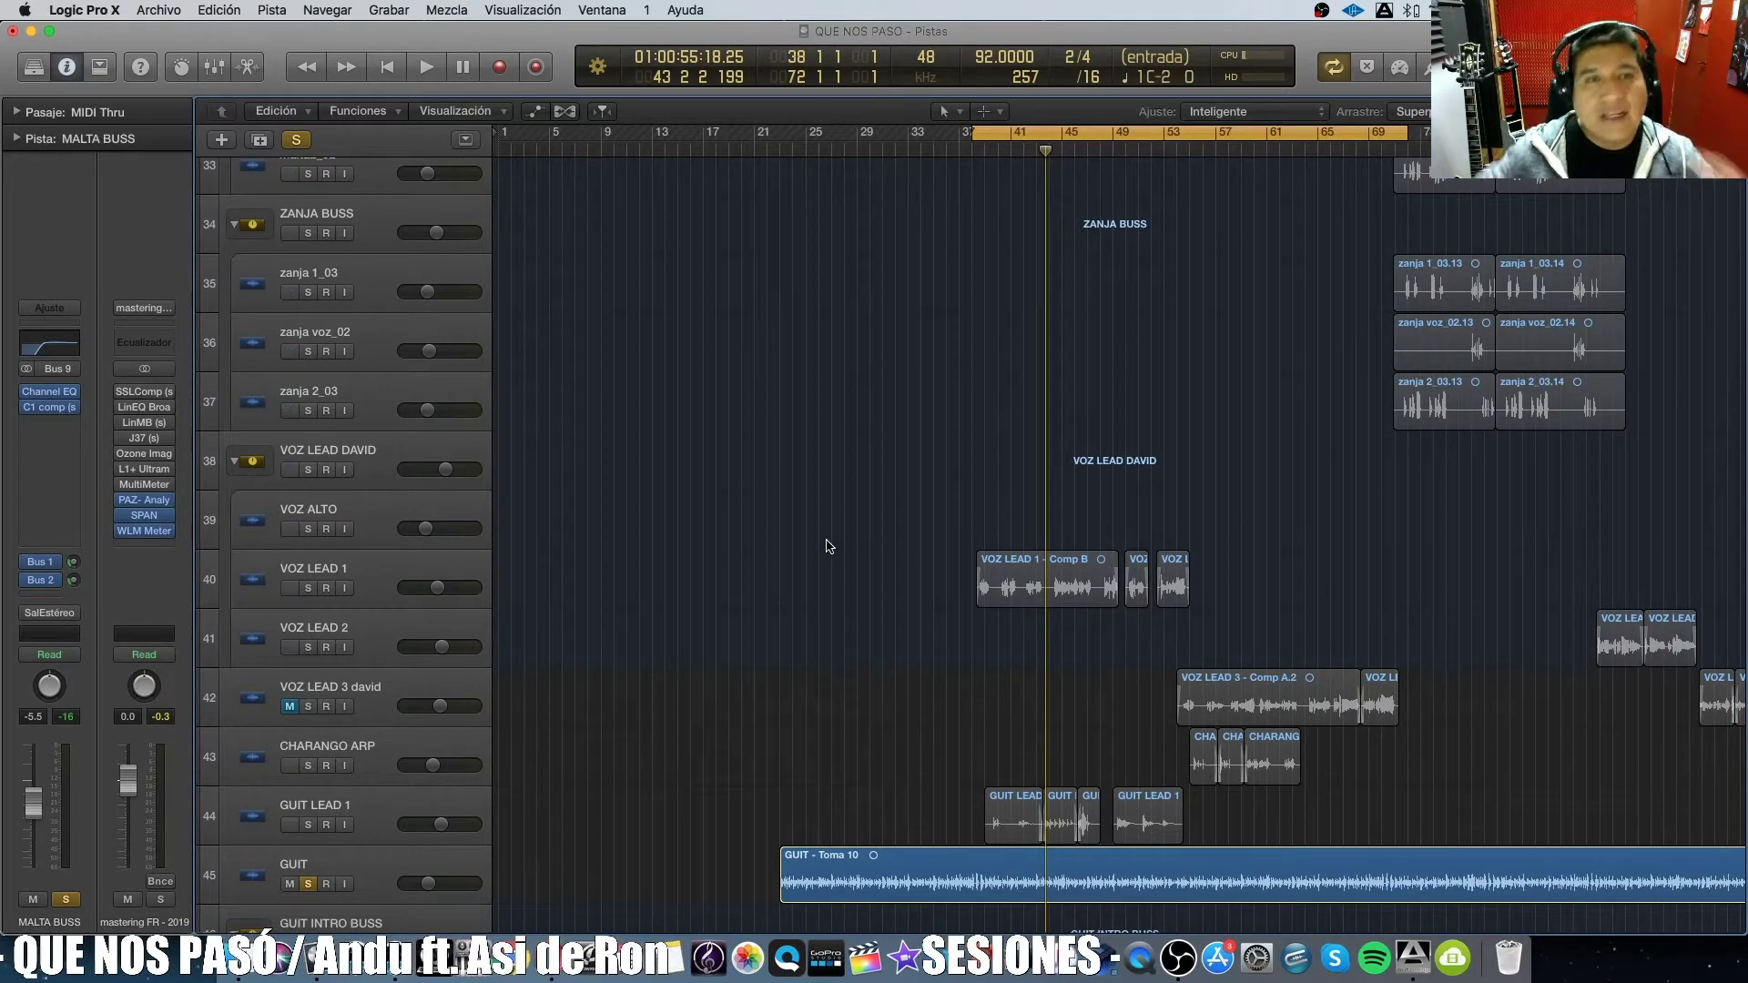
# Add the lead vocal bus on track 38 to the soloed tracks and listen to the section.
pyautogui.click(308, 470)
pyautogui.press('space')
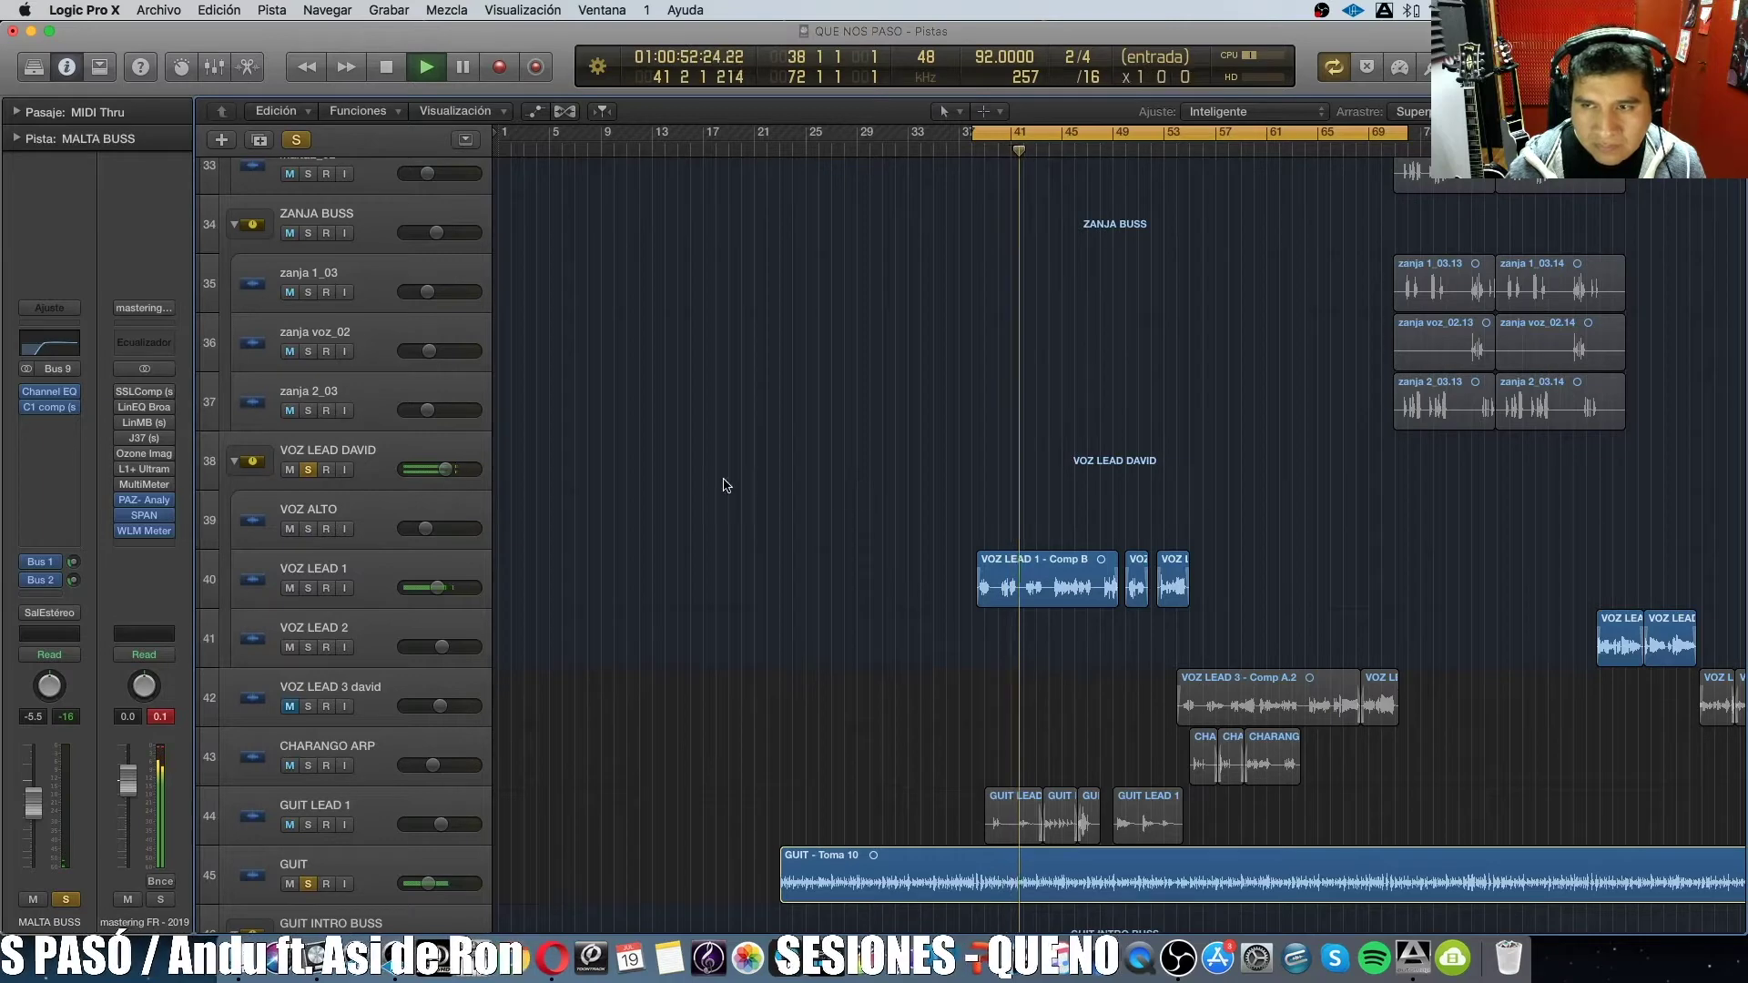
pyautogui.press('space')
# Select the lead vocal bus on track 38 and examine its WavesTune and Channel EQ settings.
pyautogui.click(383, 446)
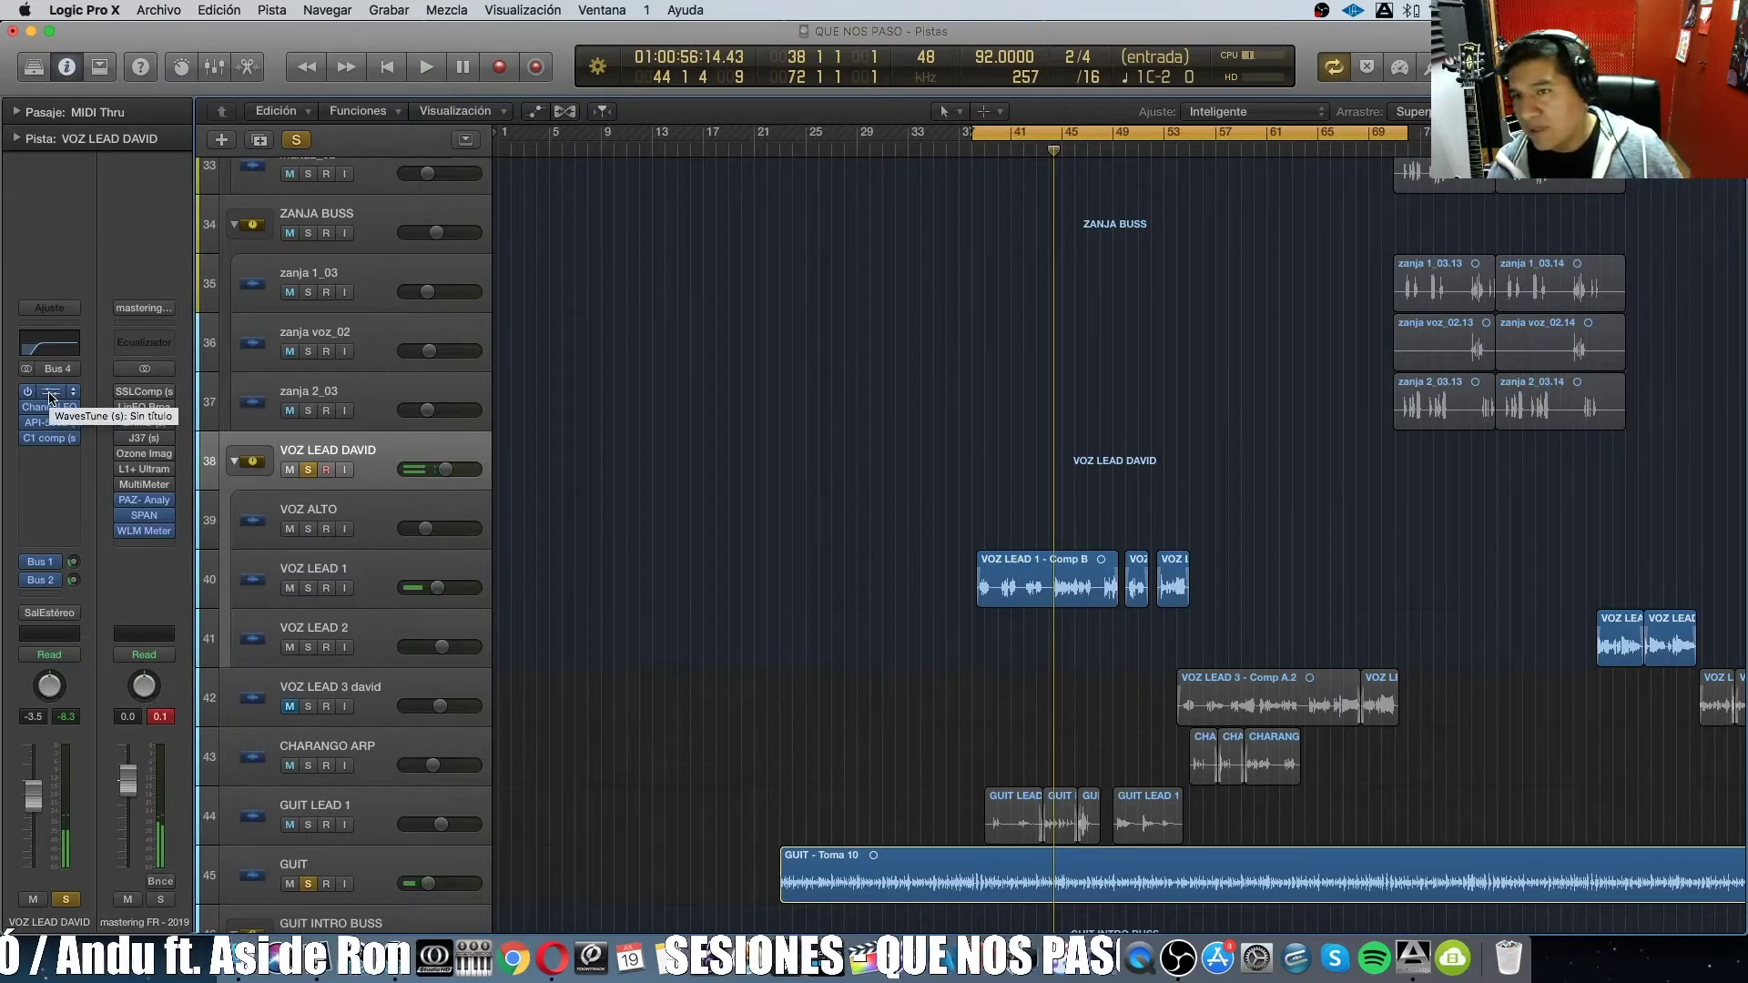
pyautogui.click(50, 394)
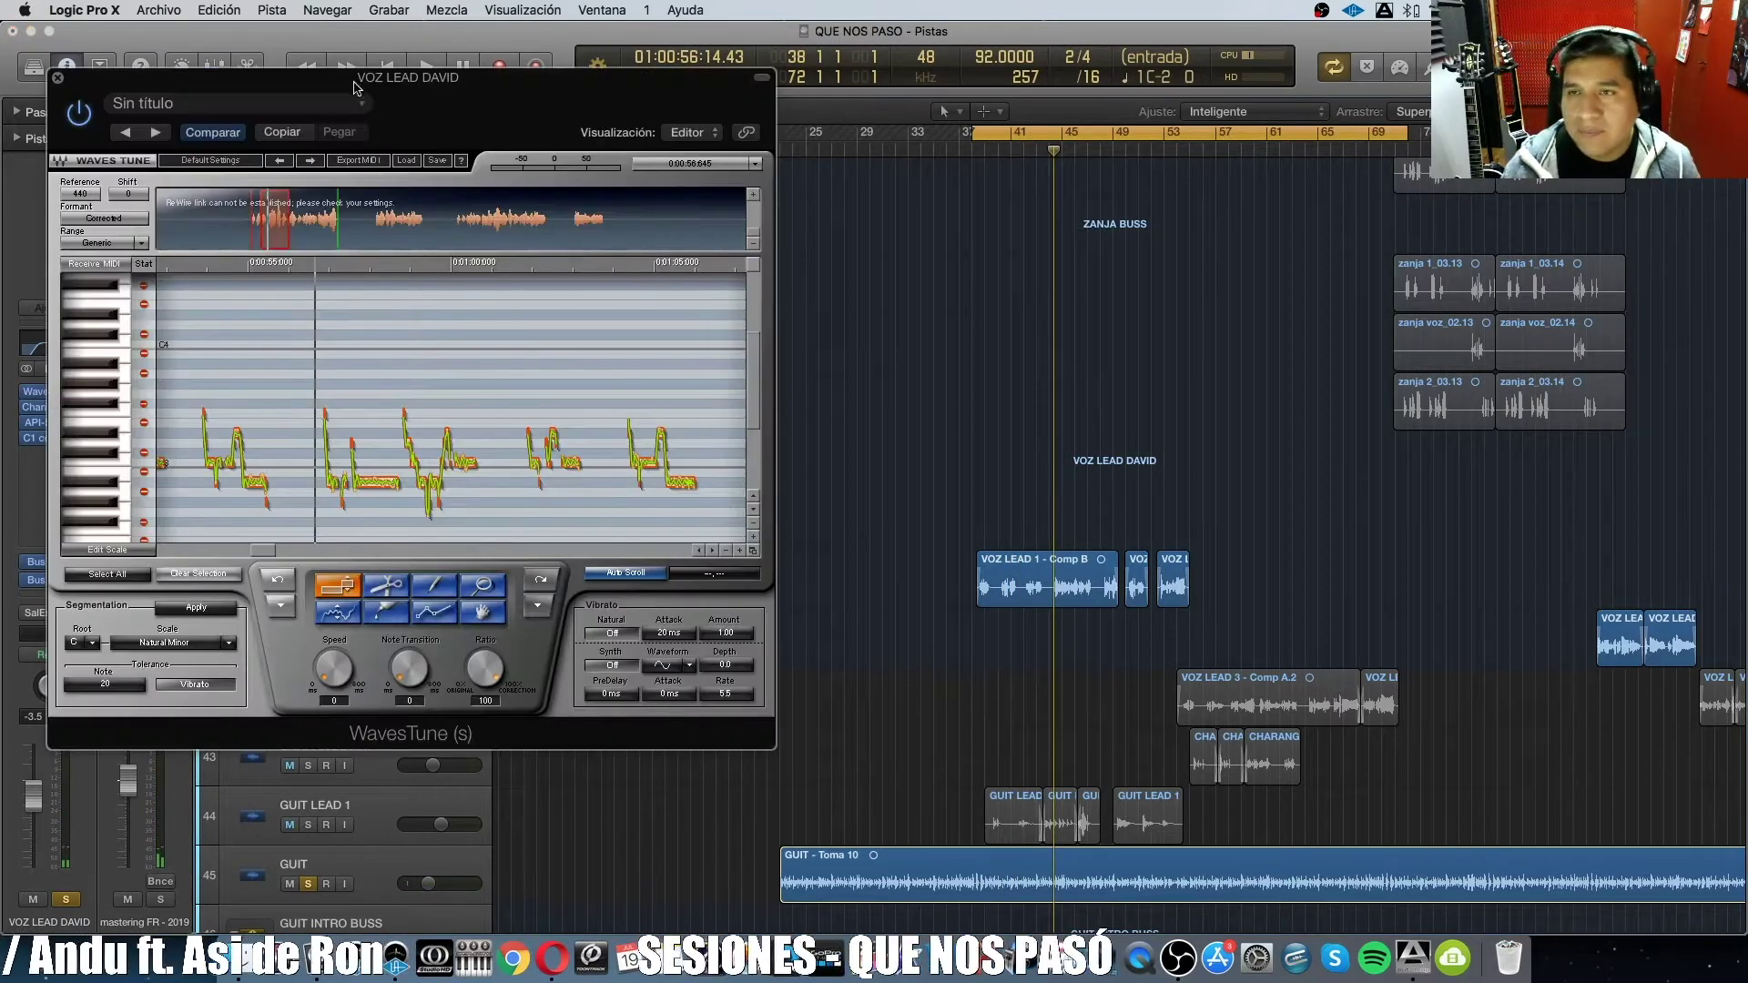
pyautogui.click(57, 77)
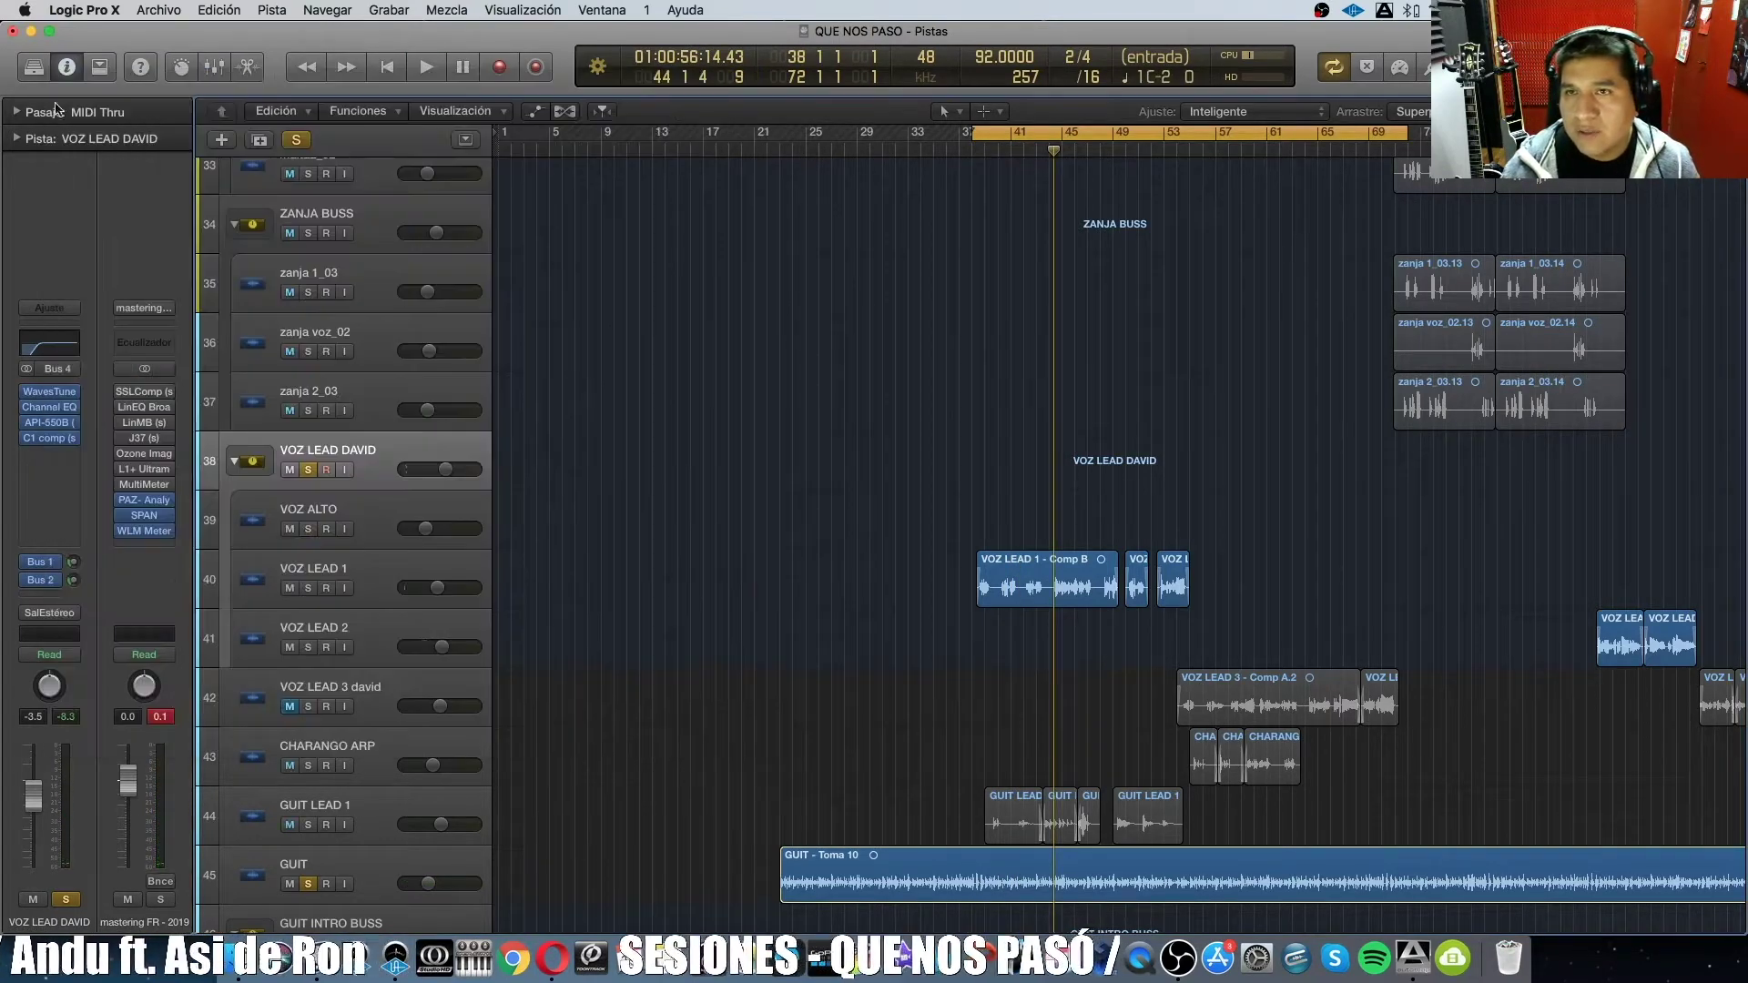
pyautogui.click(47, 410)
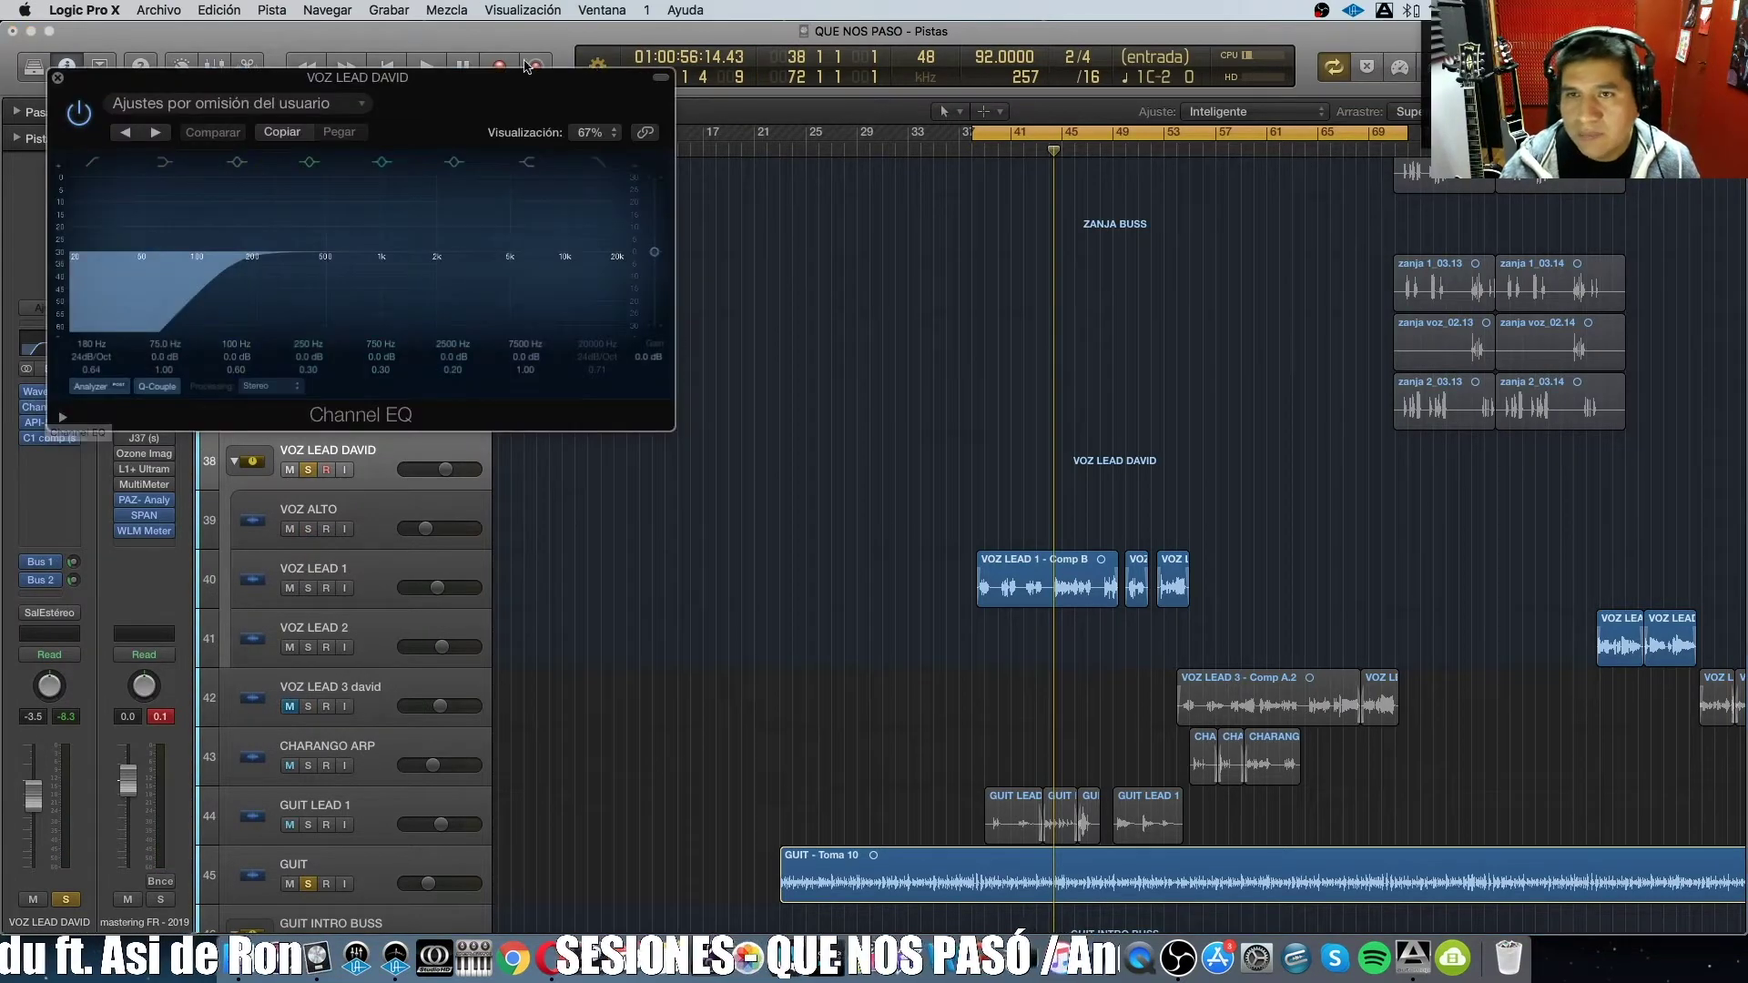
pyautogui.moveTo(515, 99); pyautogui.dragTo(1192, 132)
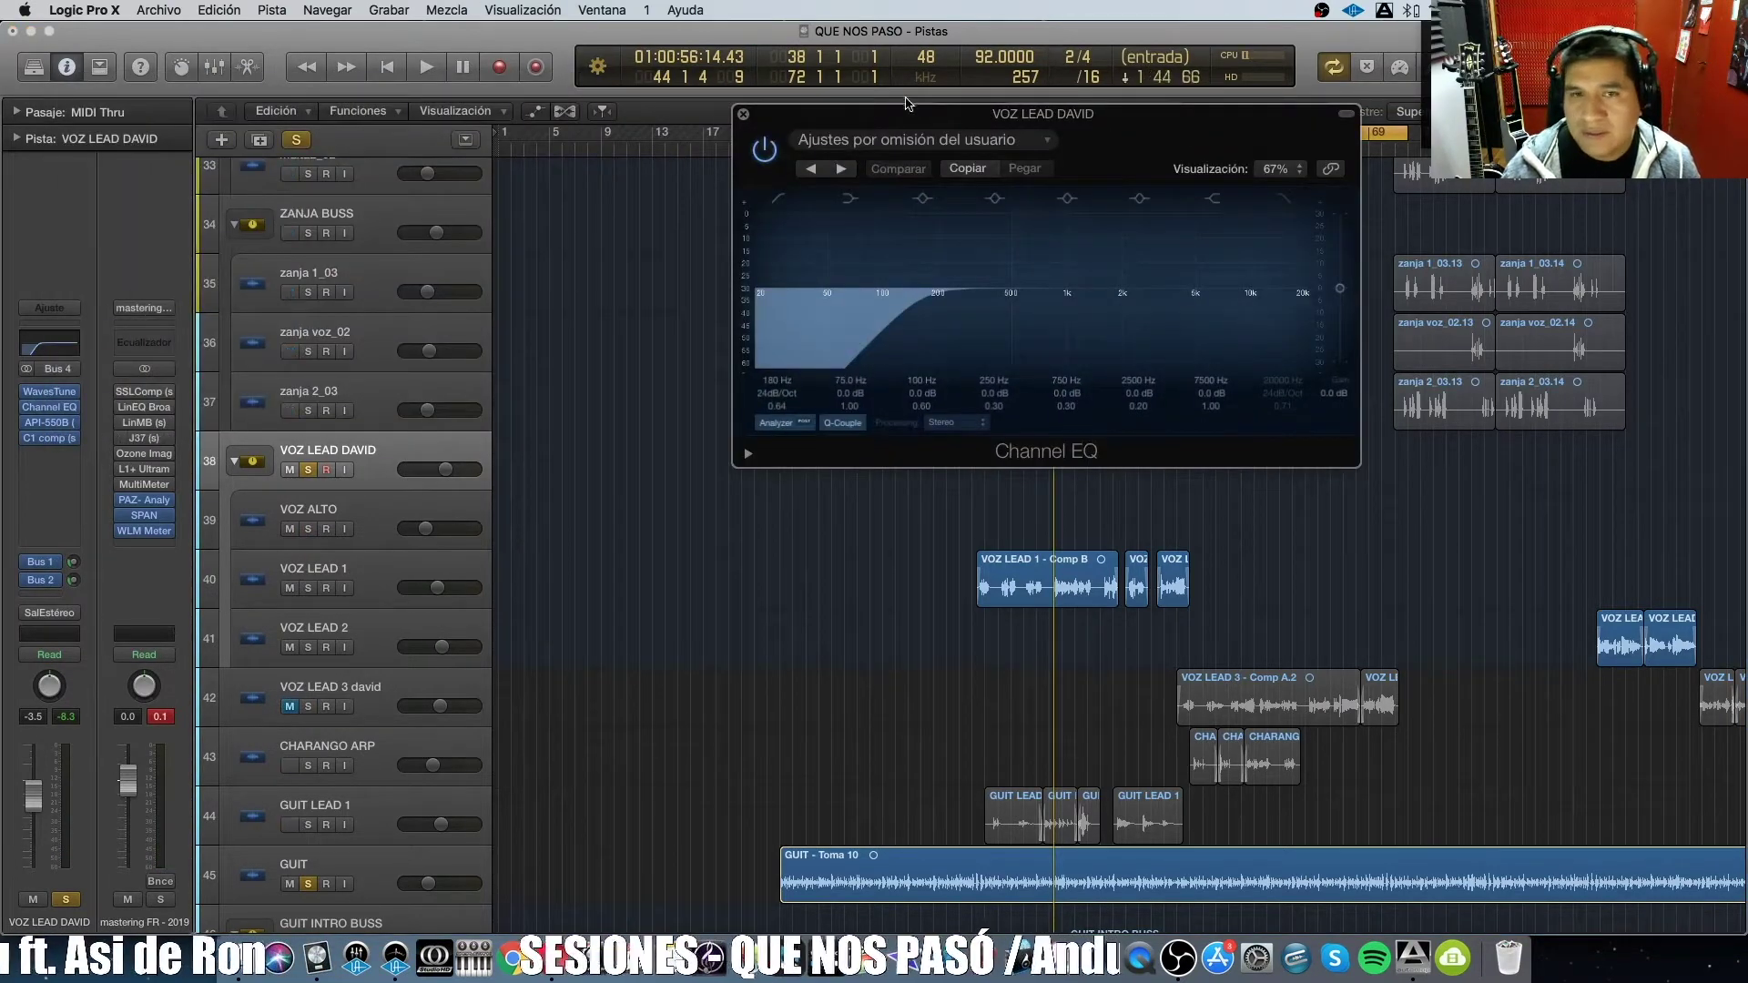
pyautogui.click(743, 116)
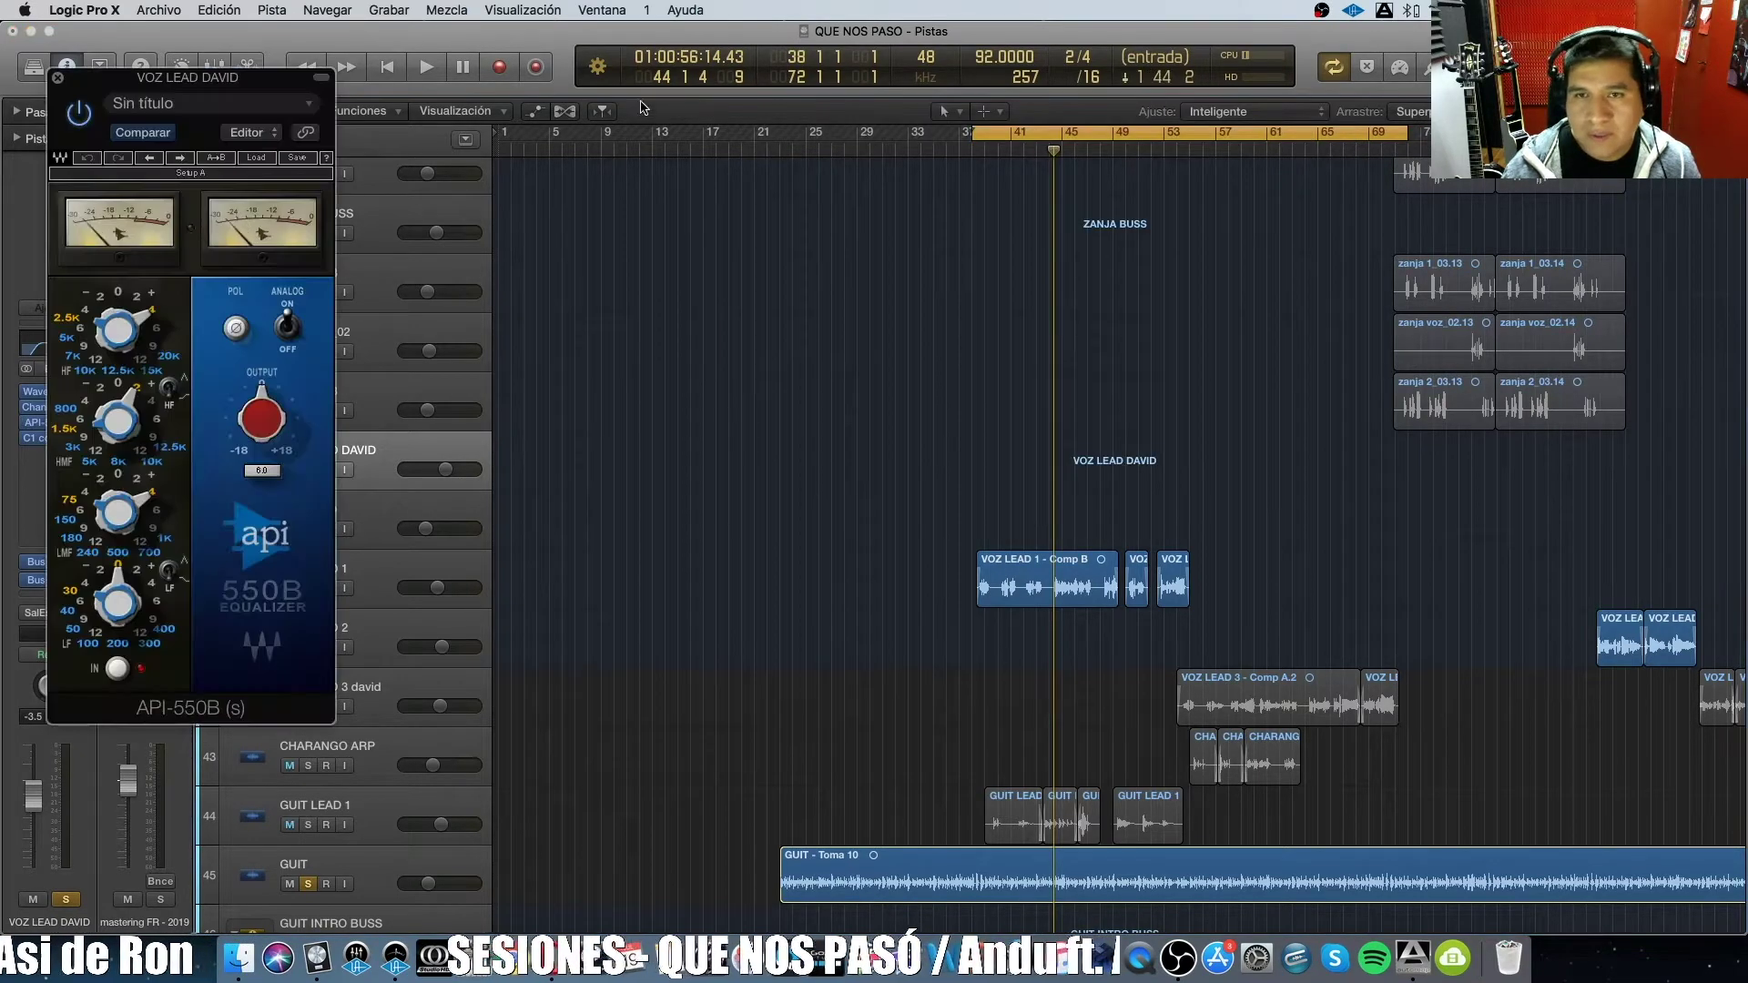
# Examine the API-550B and C1 comp settings of the lead vocal bus and play the section briefly.
pyautogui.moveTo(308, 85); pyautogui.dragTo(1128, 134)
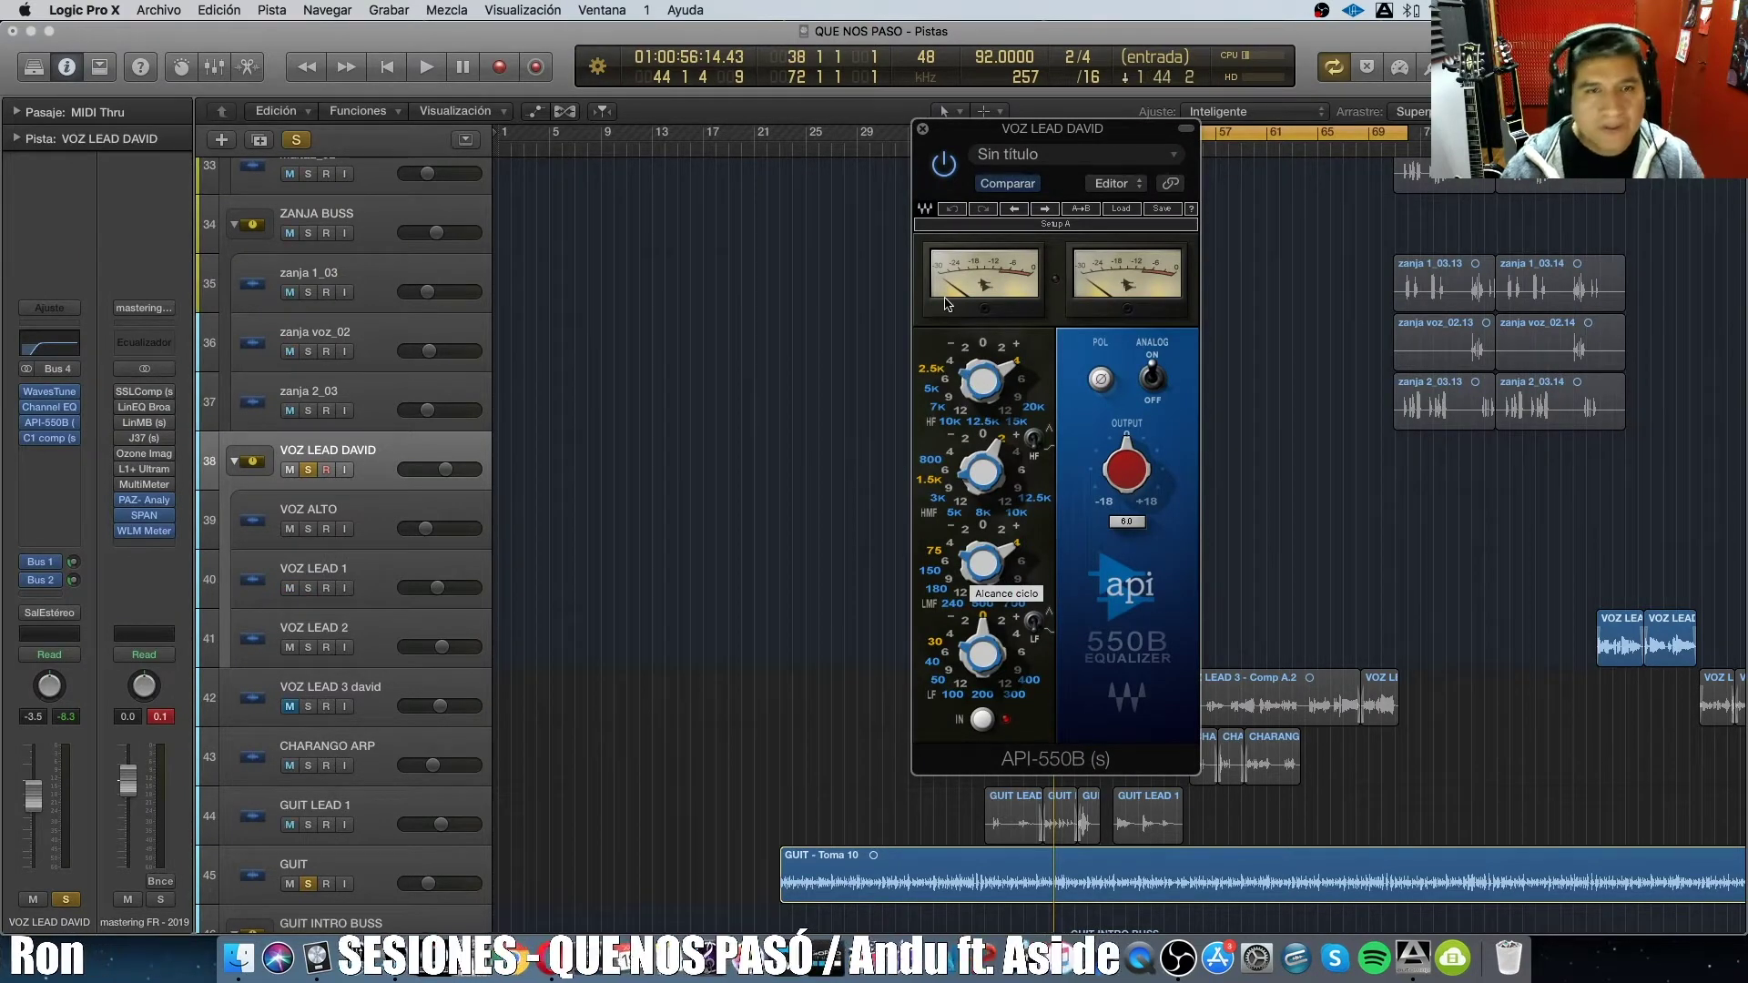
pyautogui.click(922, 130)
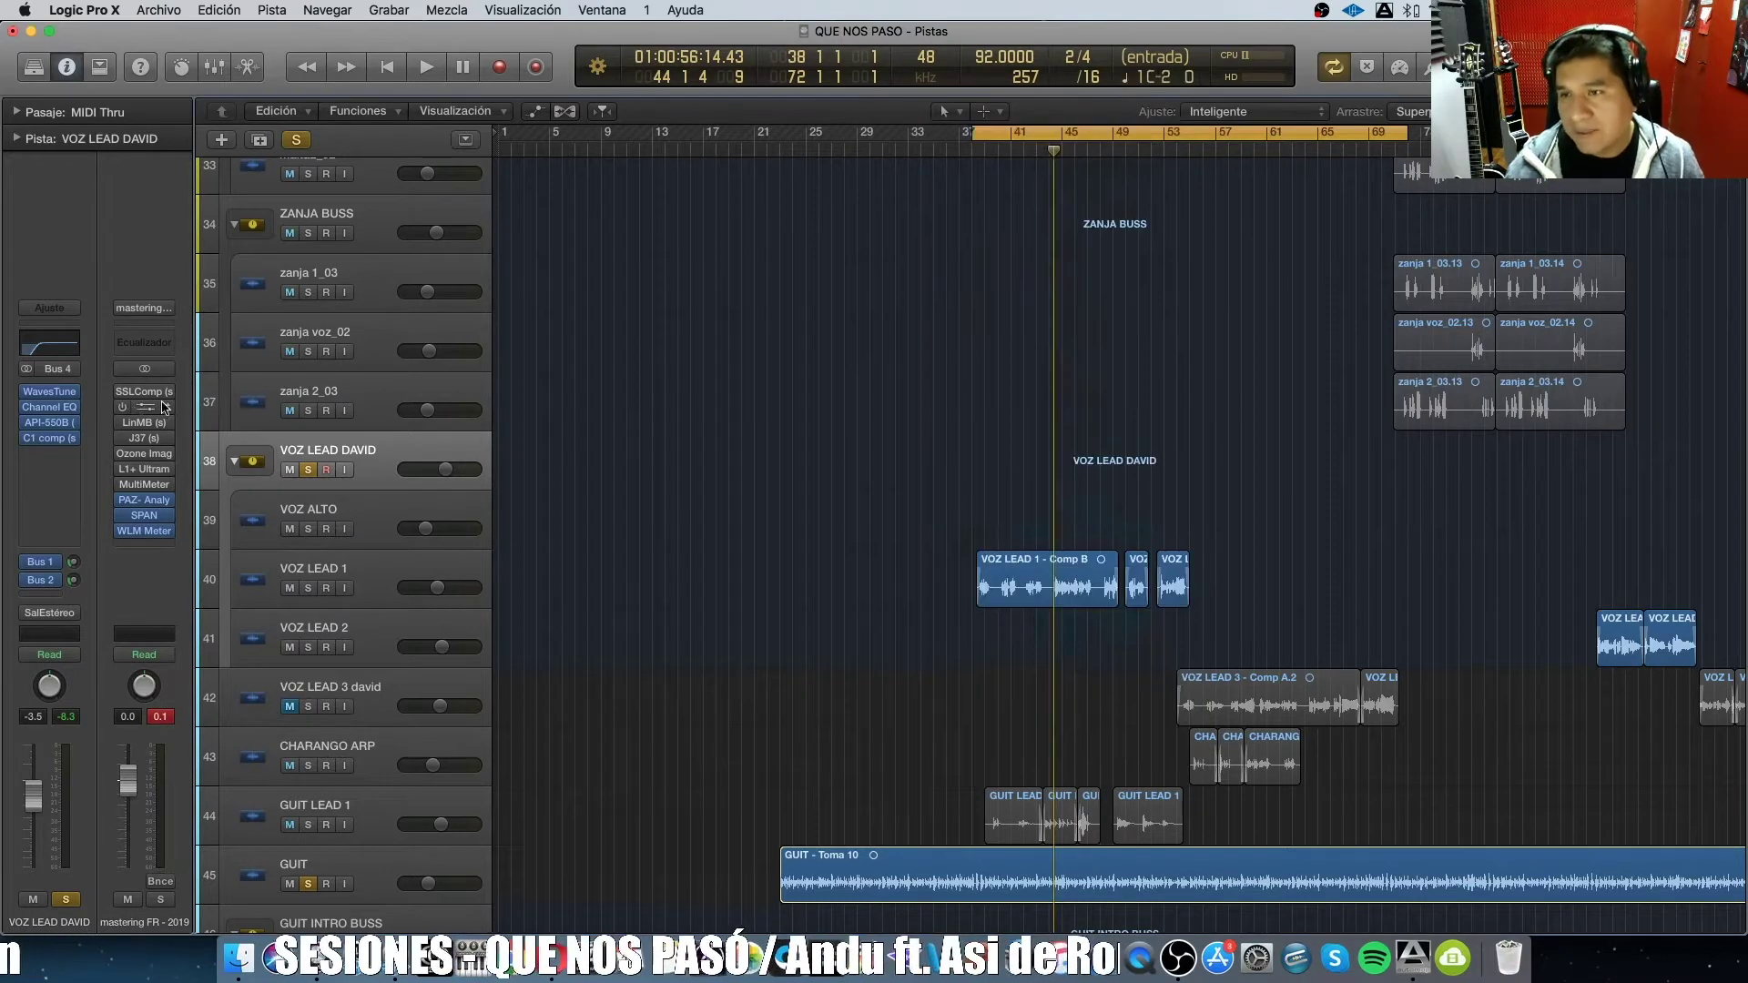
pyautogui.click(49, 443)
pyautogui.moveTo(382, 94); pyautogui.dragTo(1014, 293)
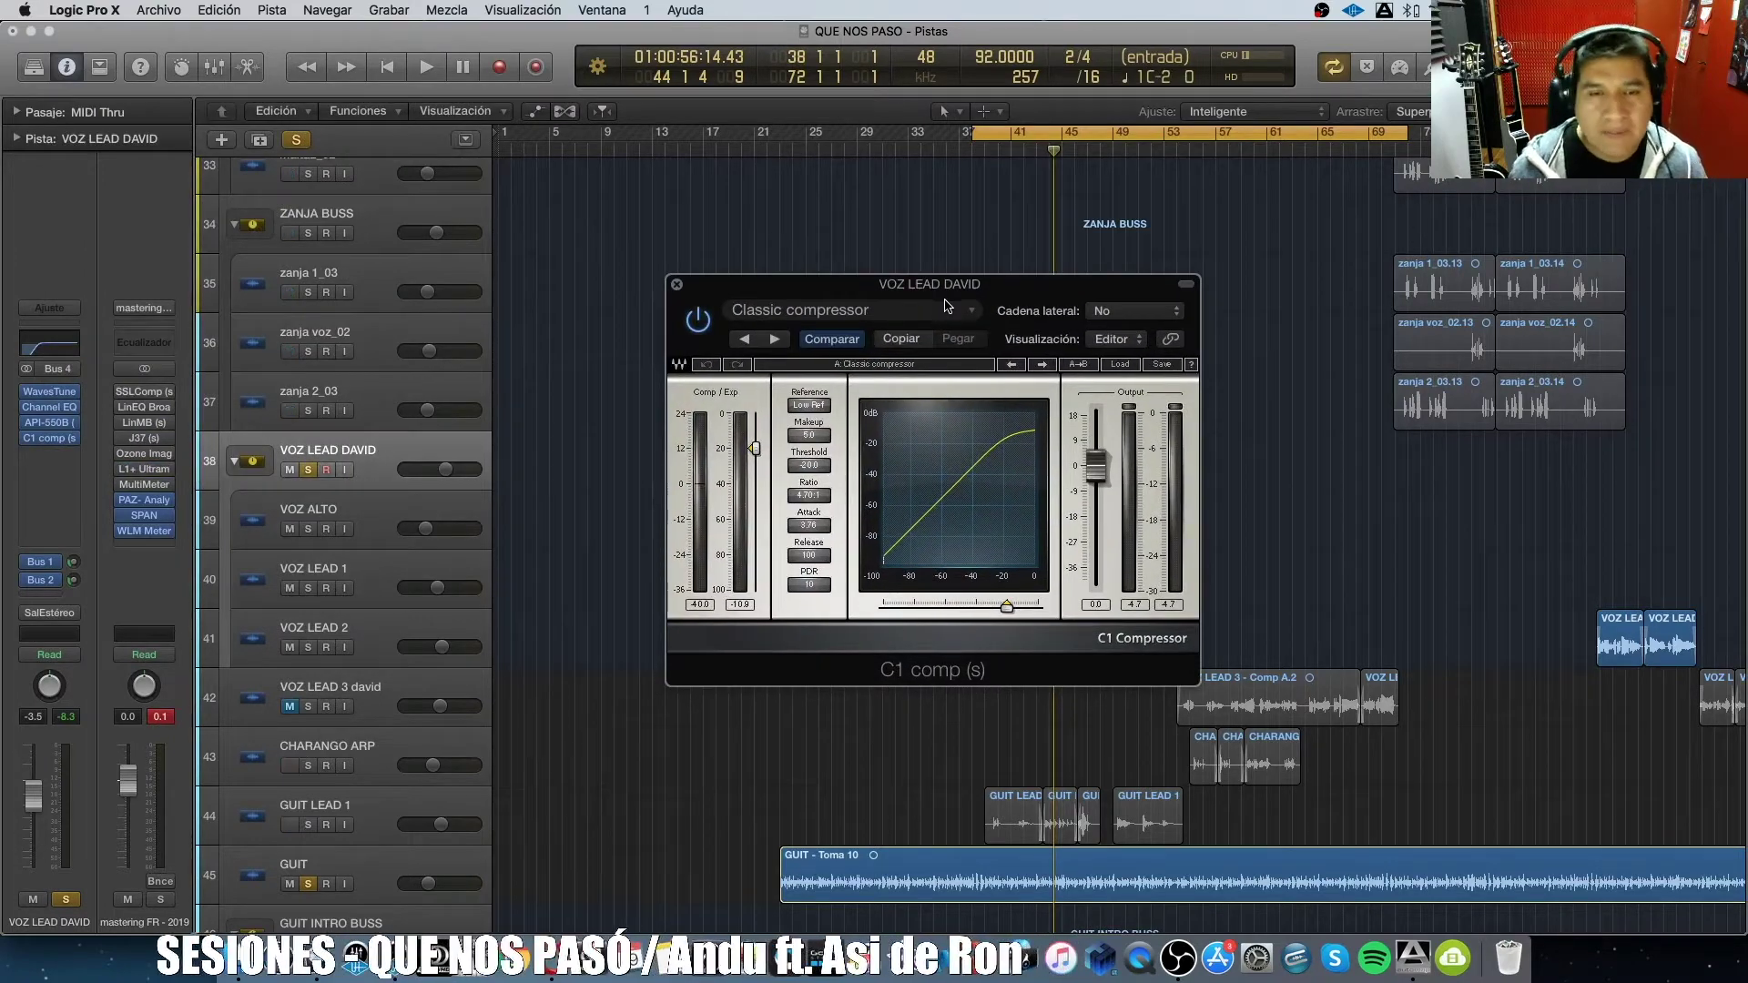
pyautogui.press('space')
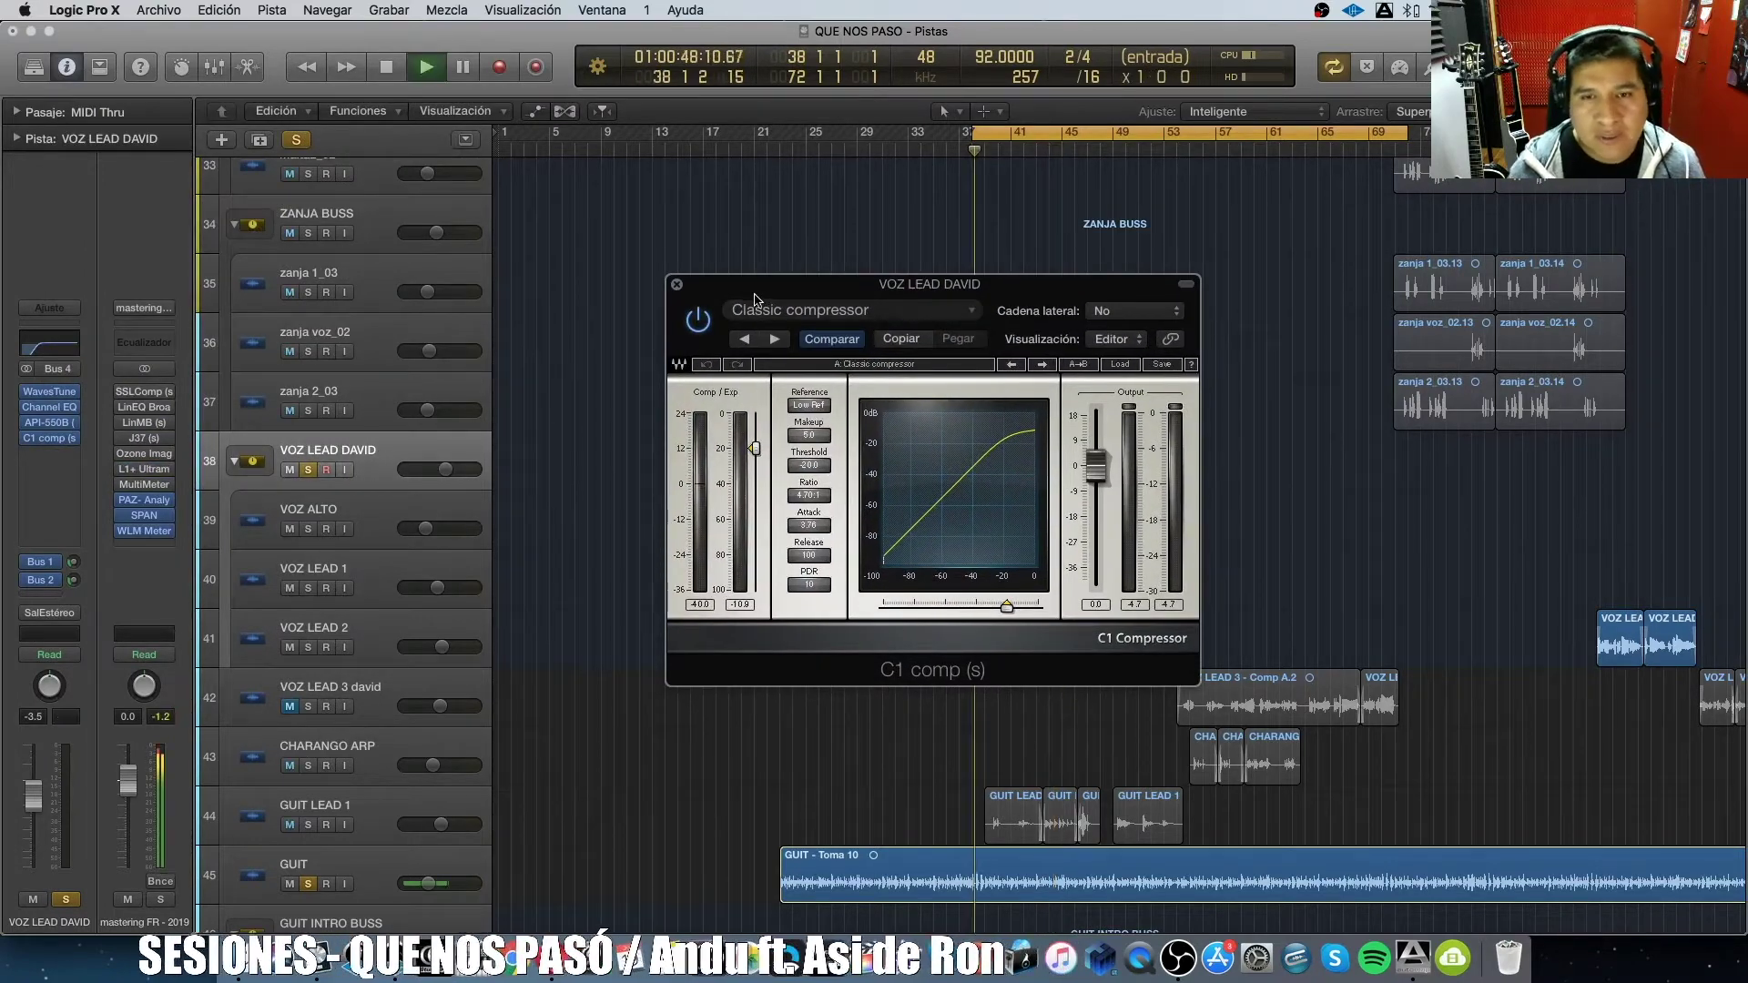
pyautogui.click(678, 286)
pyautogui.press('space')
pyautogui.hscroll(3, 807, 635)
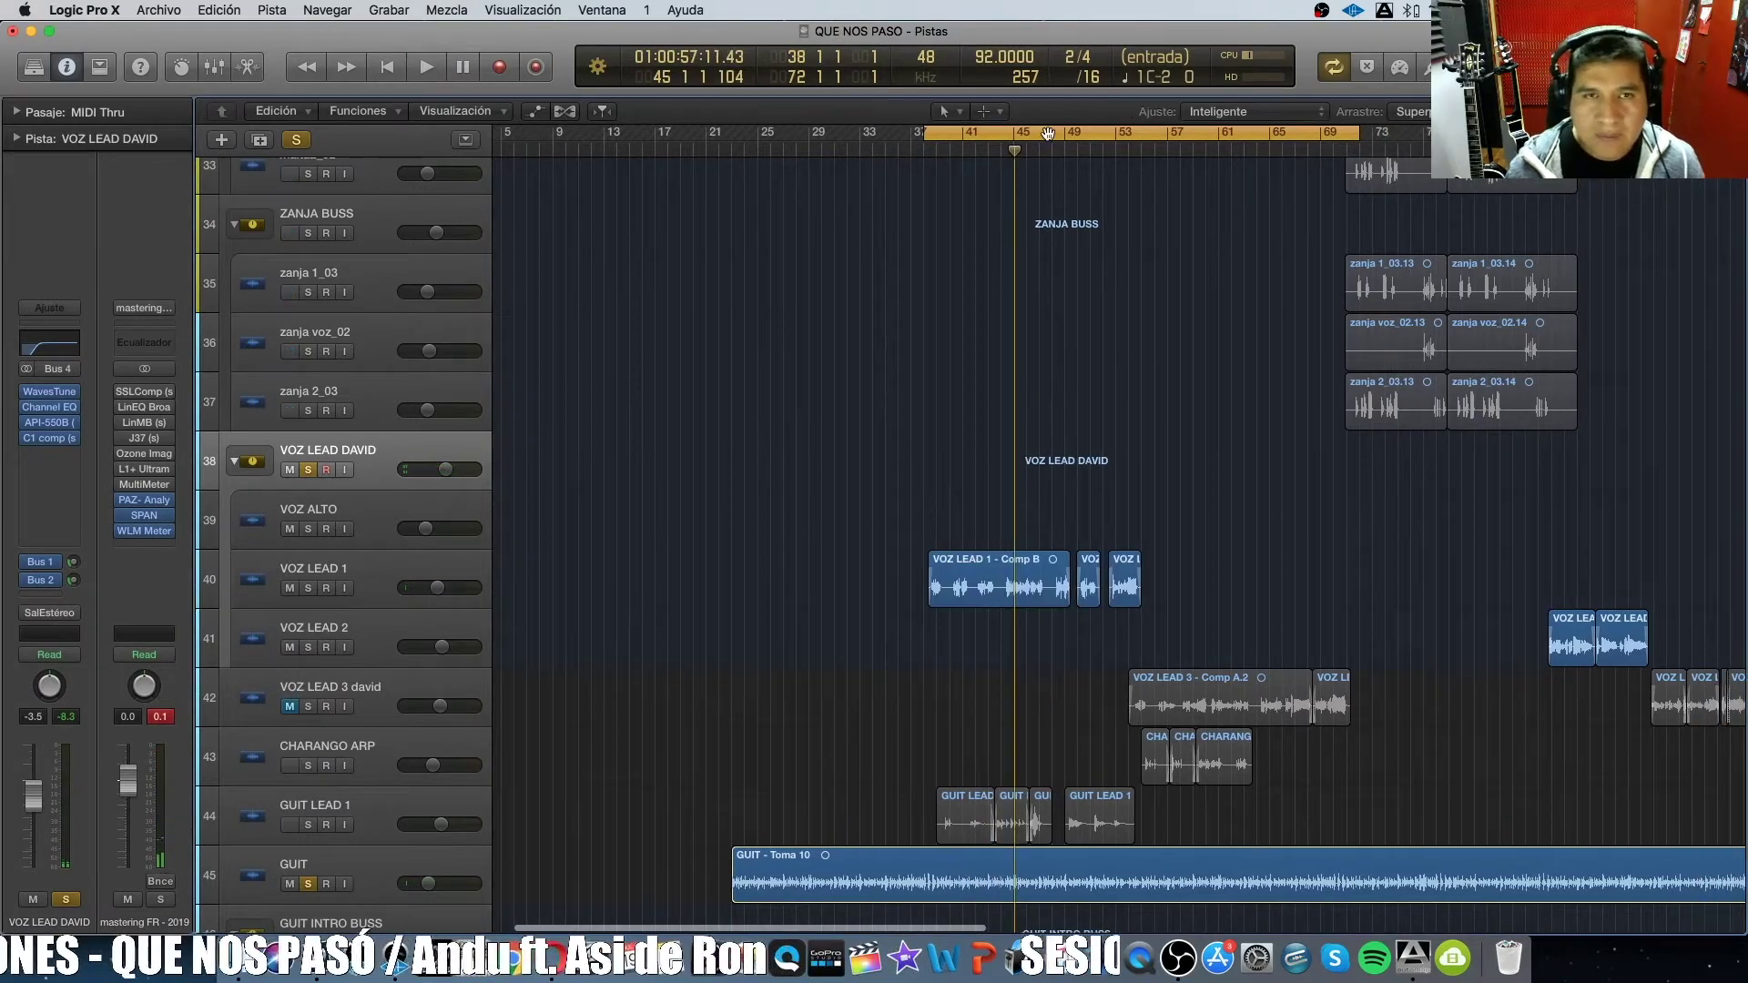
pyautogui.moveTo(1048, 134); pyautogui.dragTo(1226, 135)
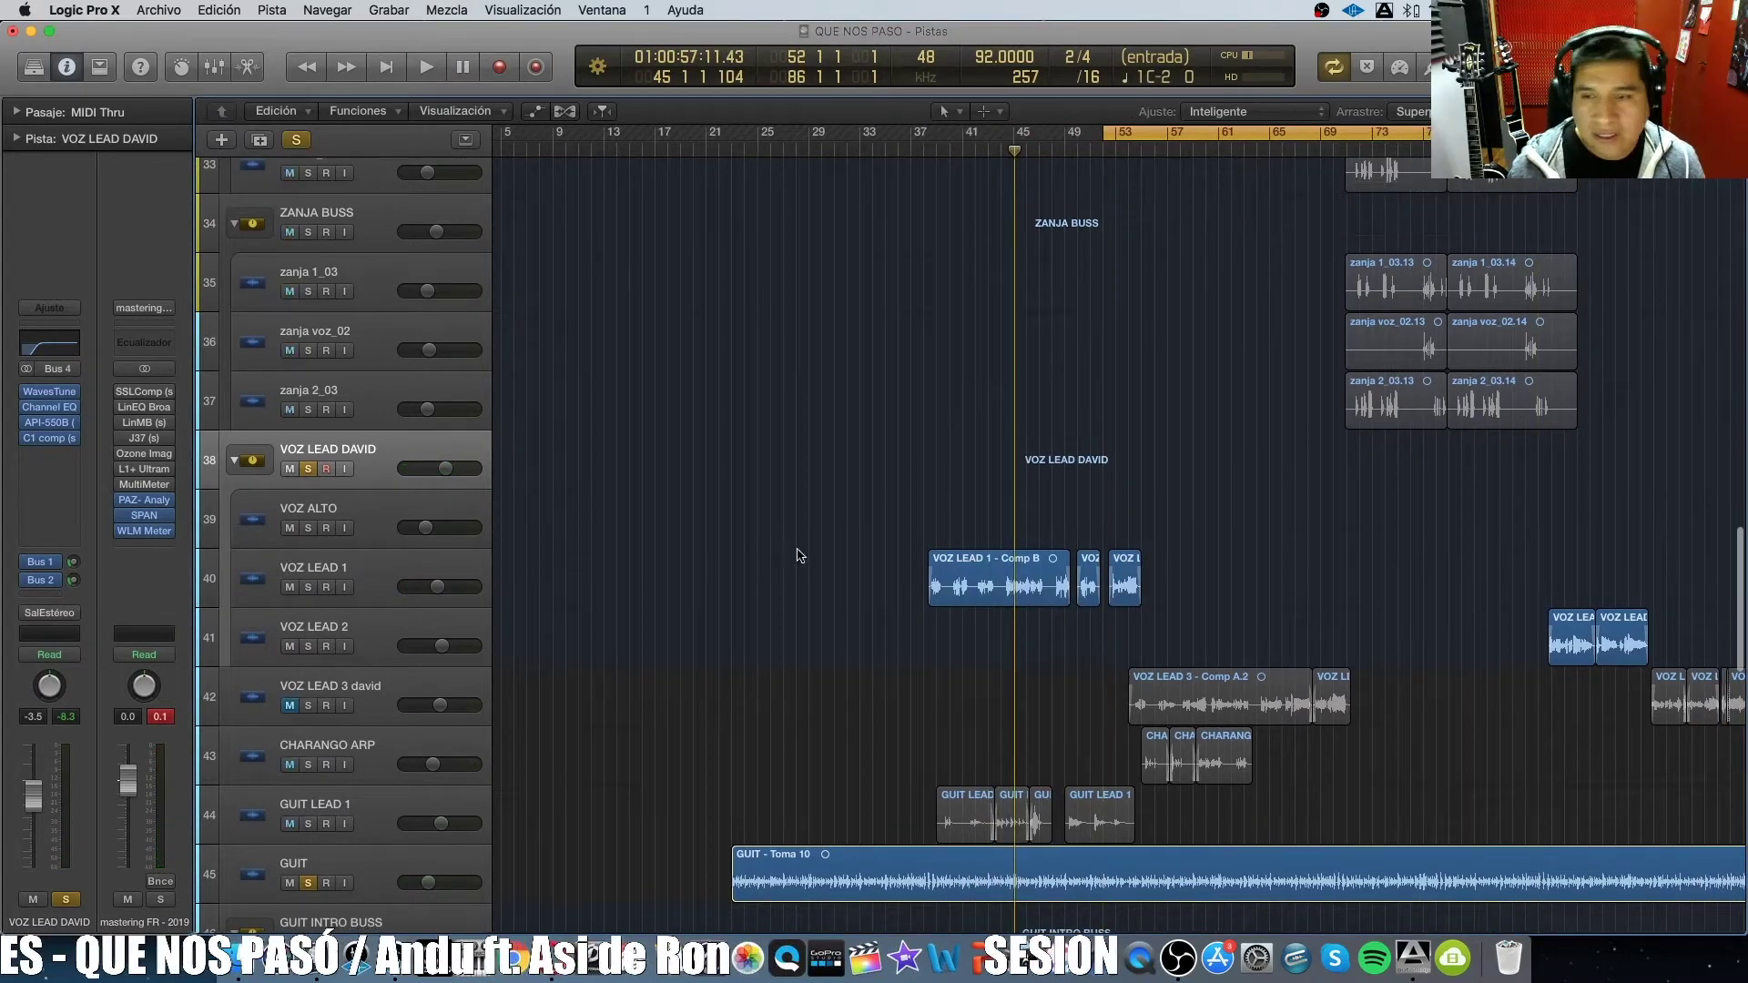
pyautogui.hscroll(10, 902, 613)
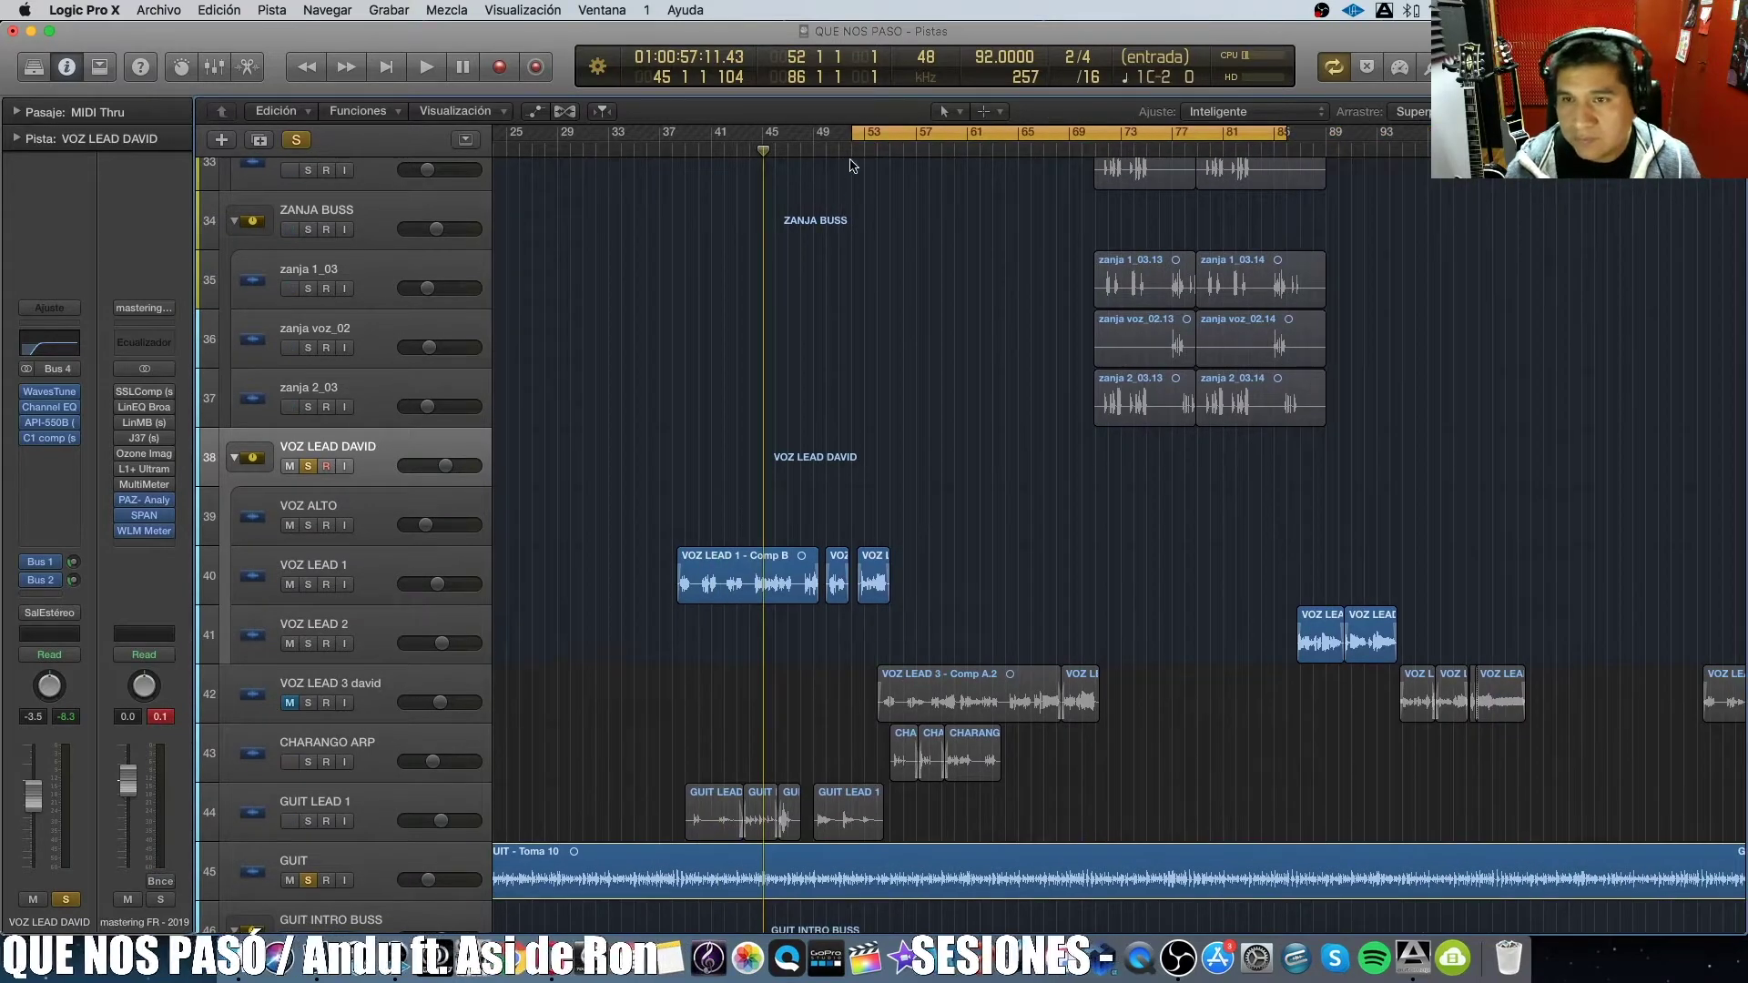
# Add the guiro_02a_01 track to the soloed tracks and play the section from bar 38.
pyautogui.press('space')
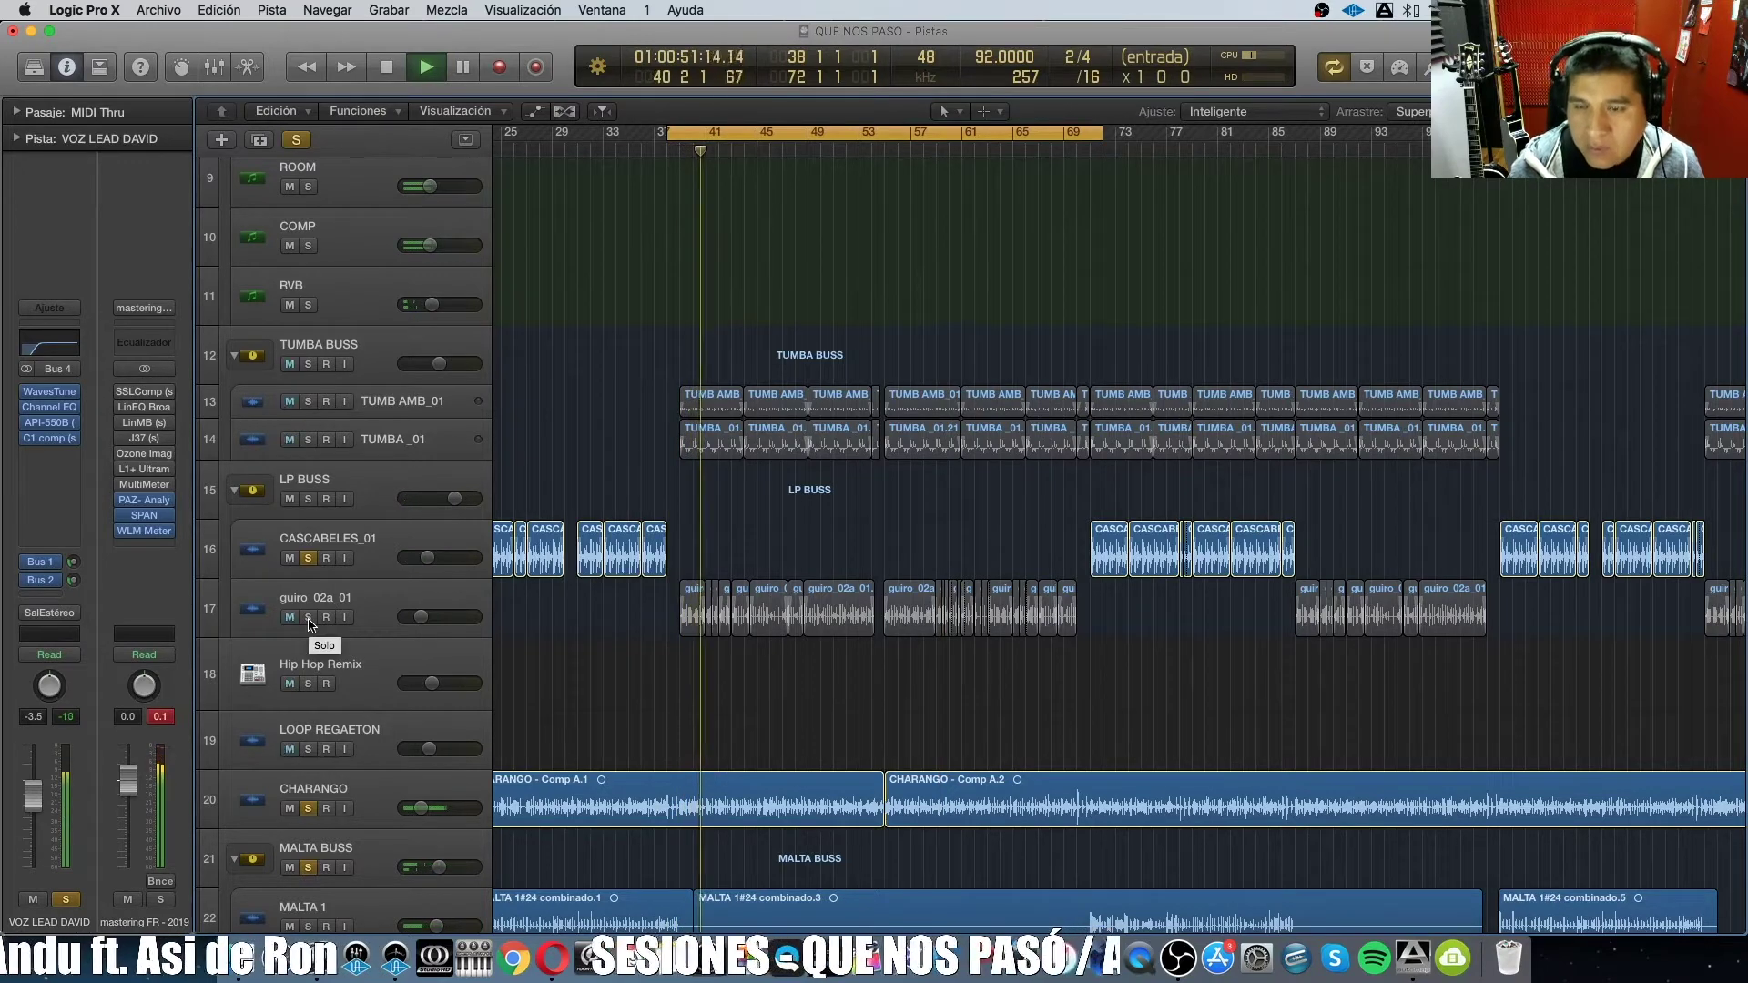
pyautogui.press('space')
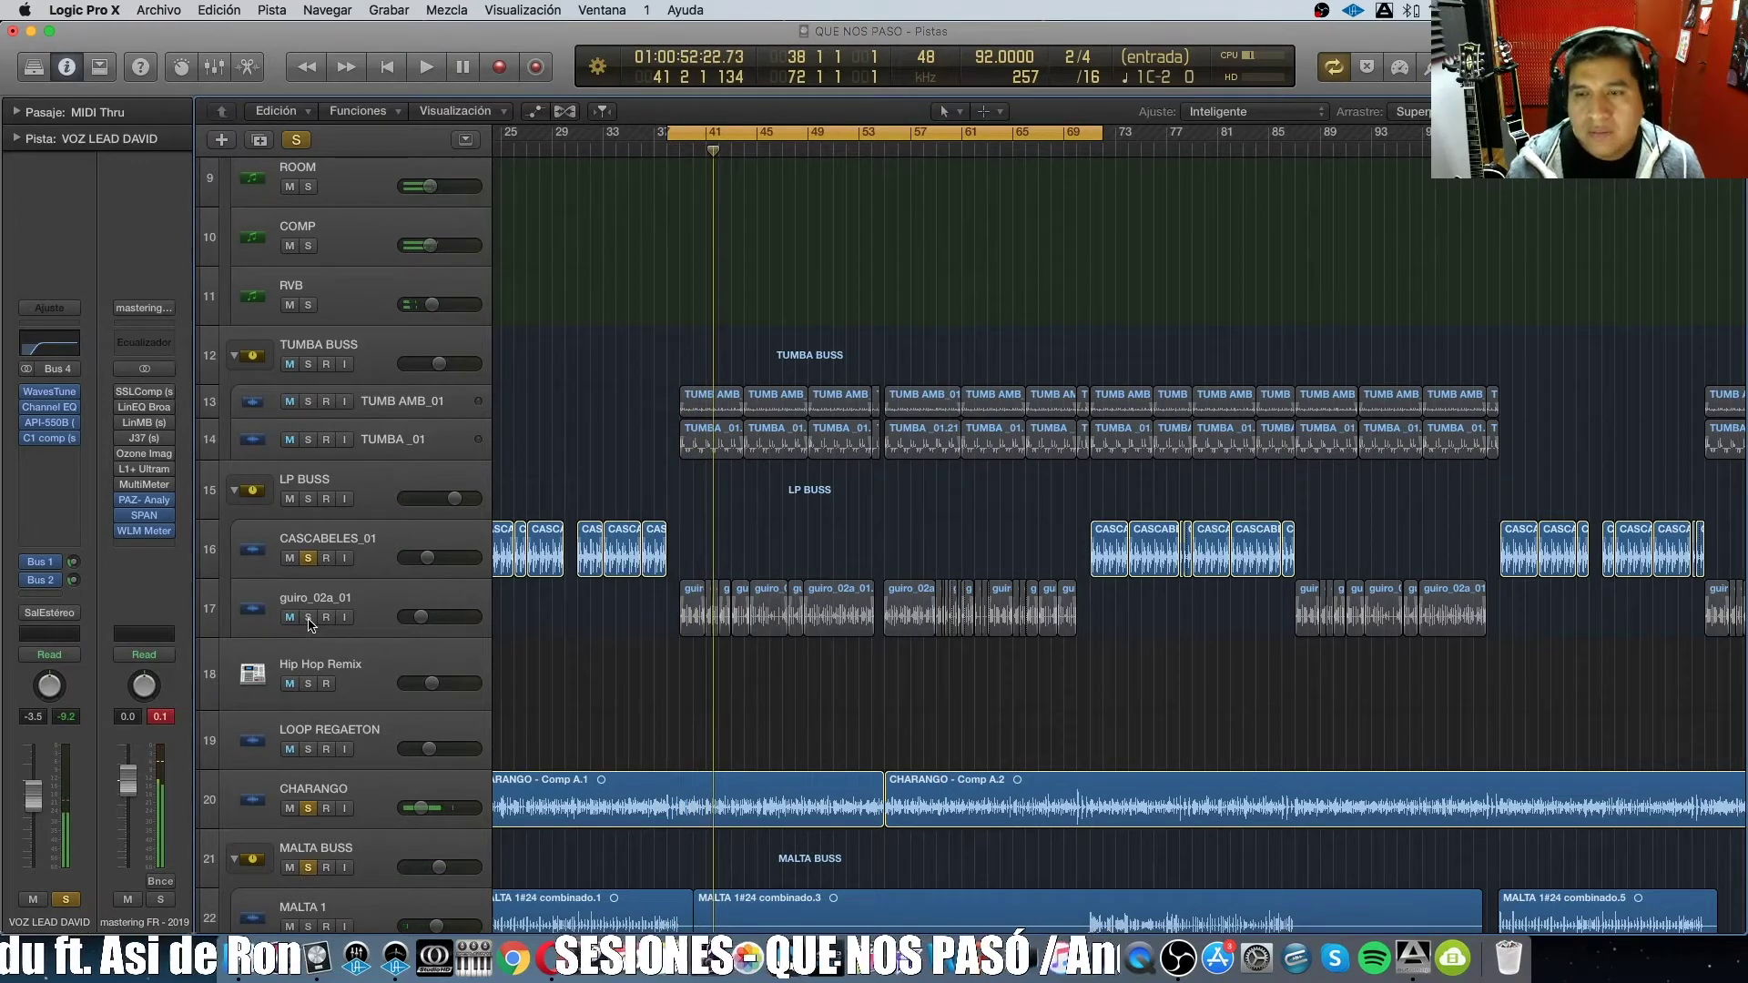
pyautogui.click(309, 618)
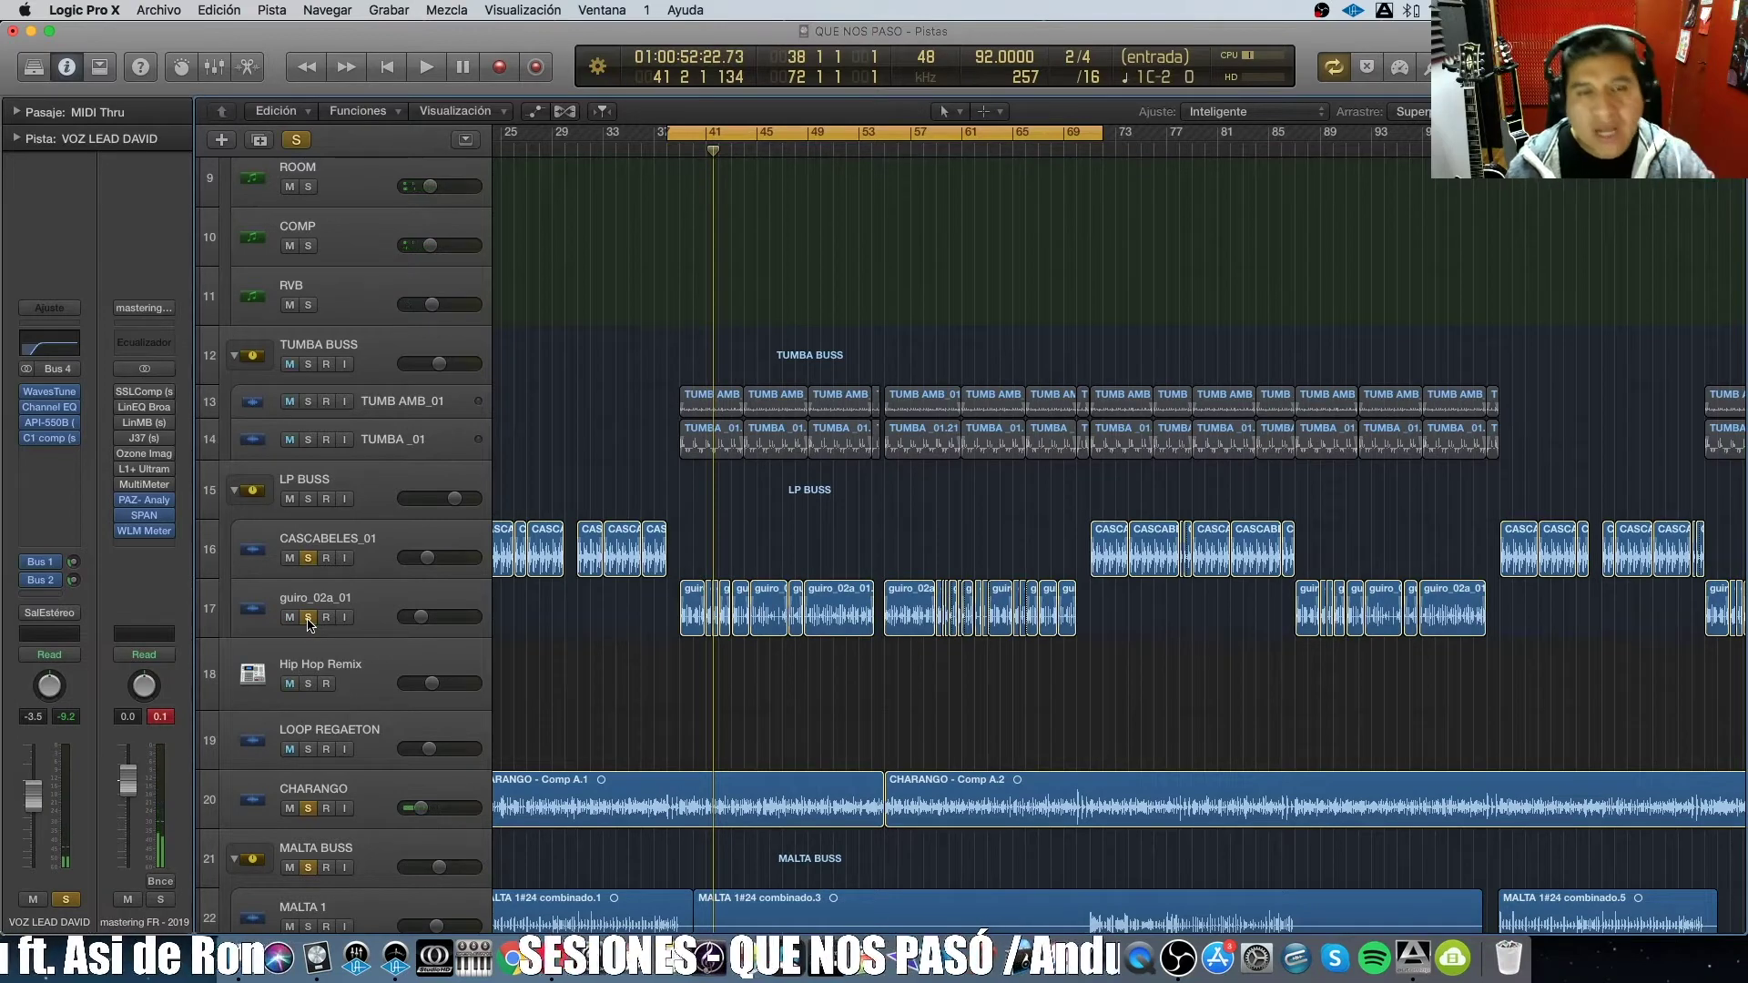
pyautogui.press('space')
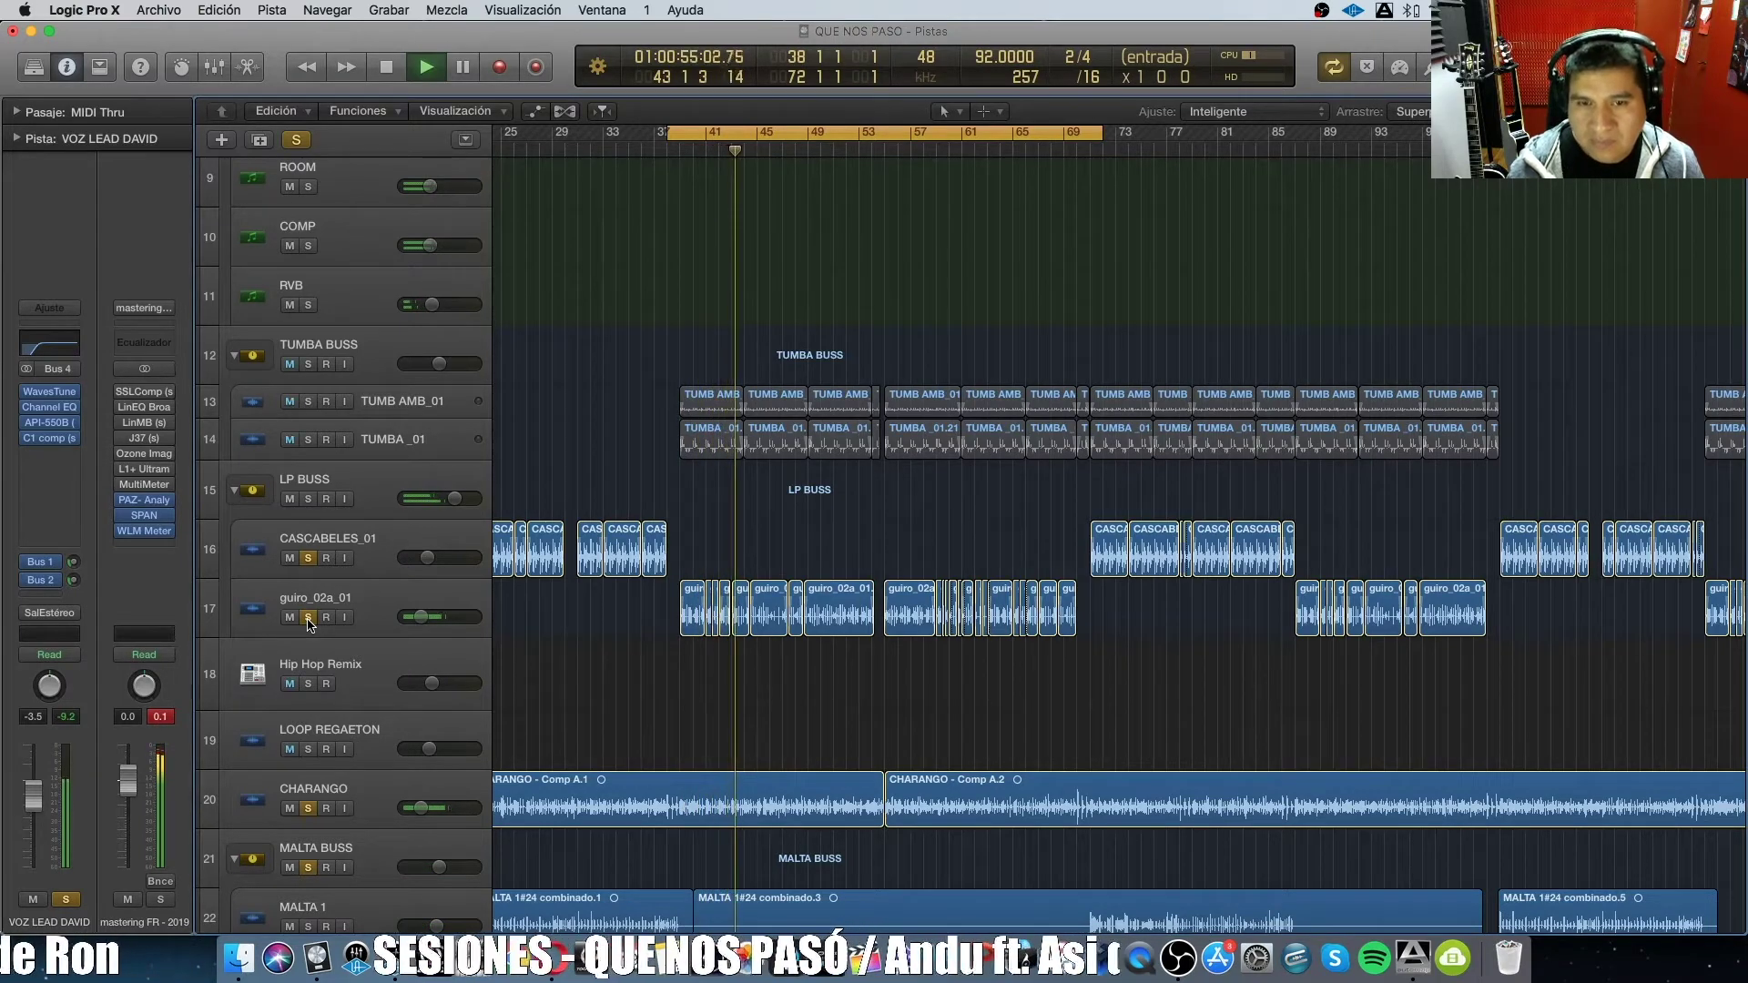
# Add the TUMBA BUSS to the soloed tracks and listen to the percussion with the group.
pyautogui.click(307, 364)
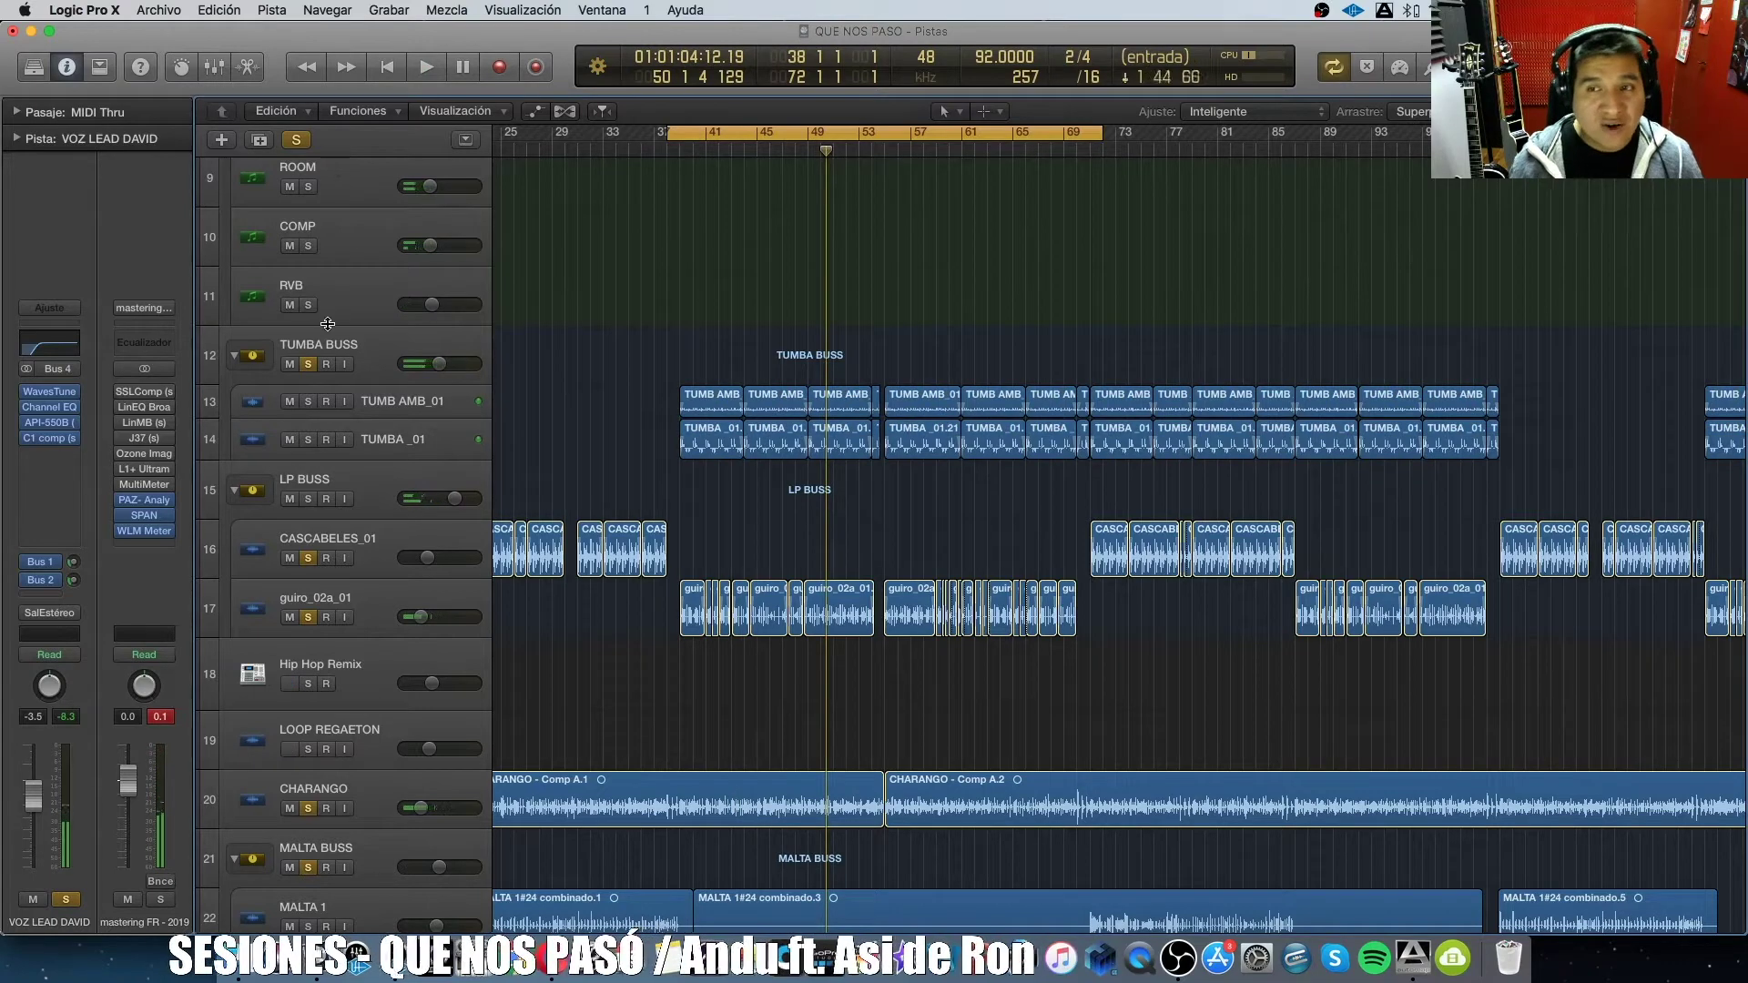
pyautogui.press('space')
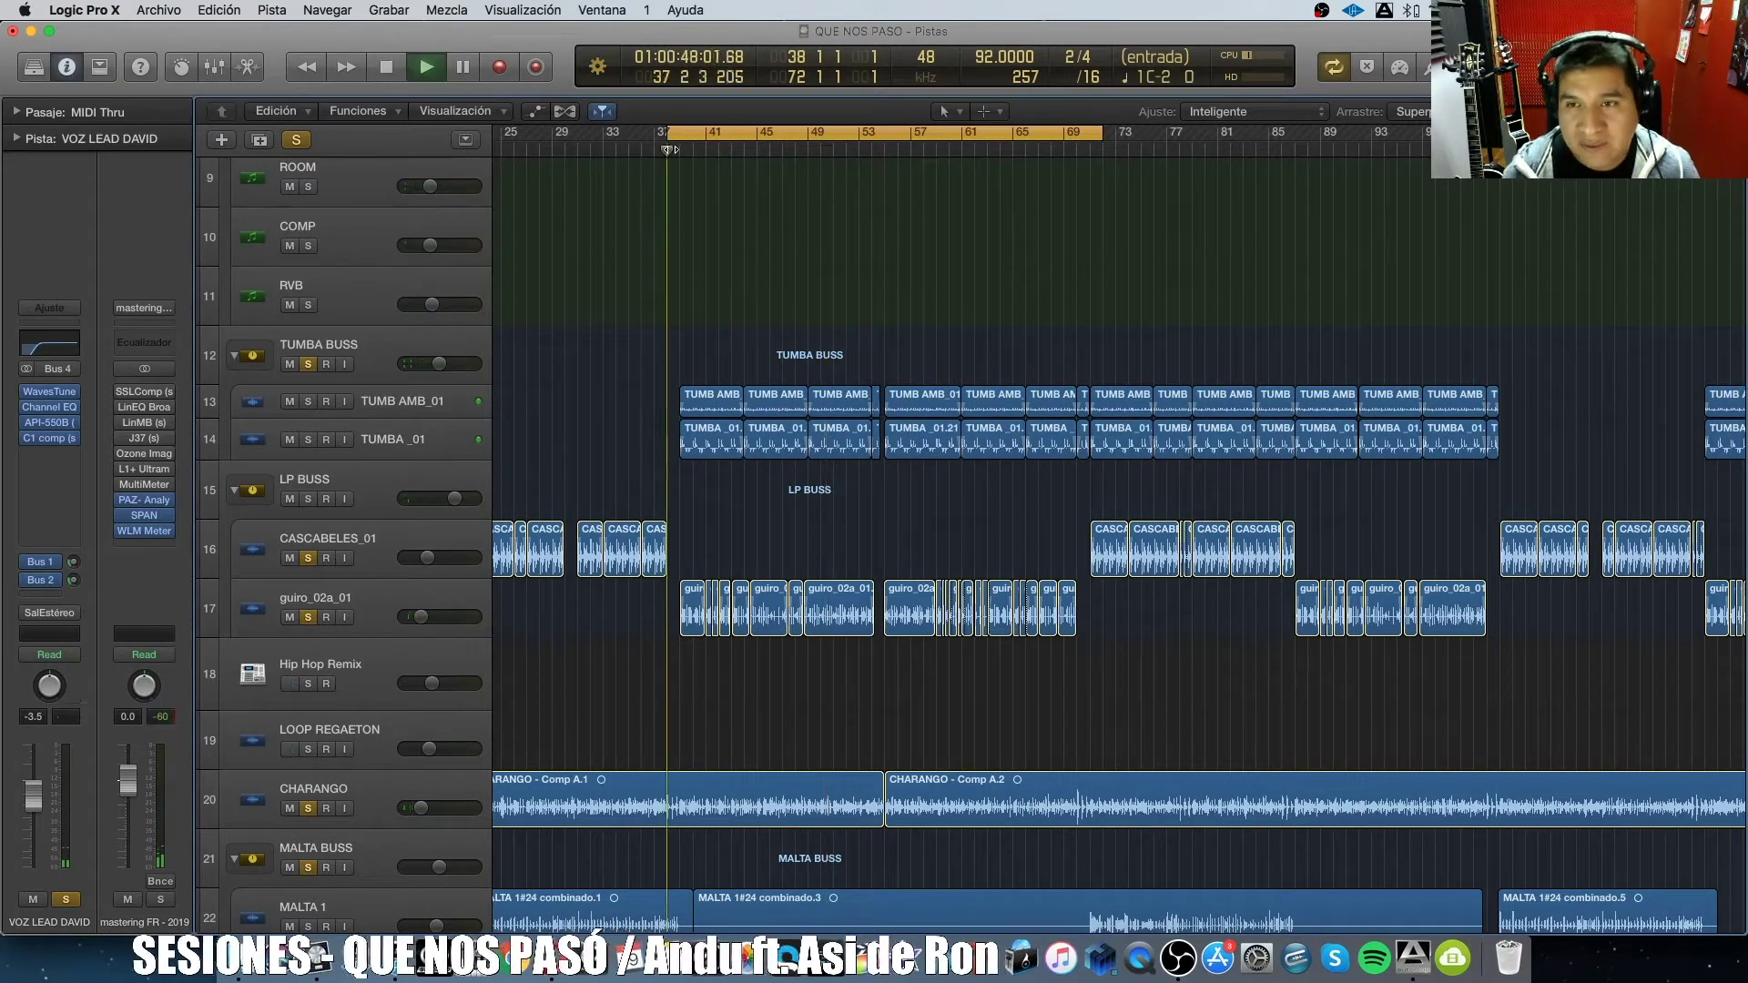
pyautogui.press('space')
# Clear the solo on all tracks and follow the full mix down to the second singer's vocal tracks.
pyautogui.keyDown('alt'); pyautogui.click(307, 364); pyautogui.keyUp('alt')
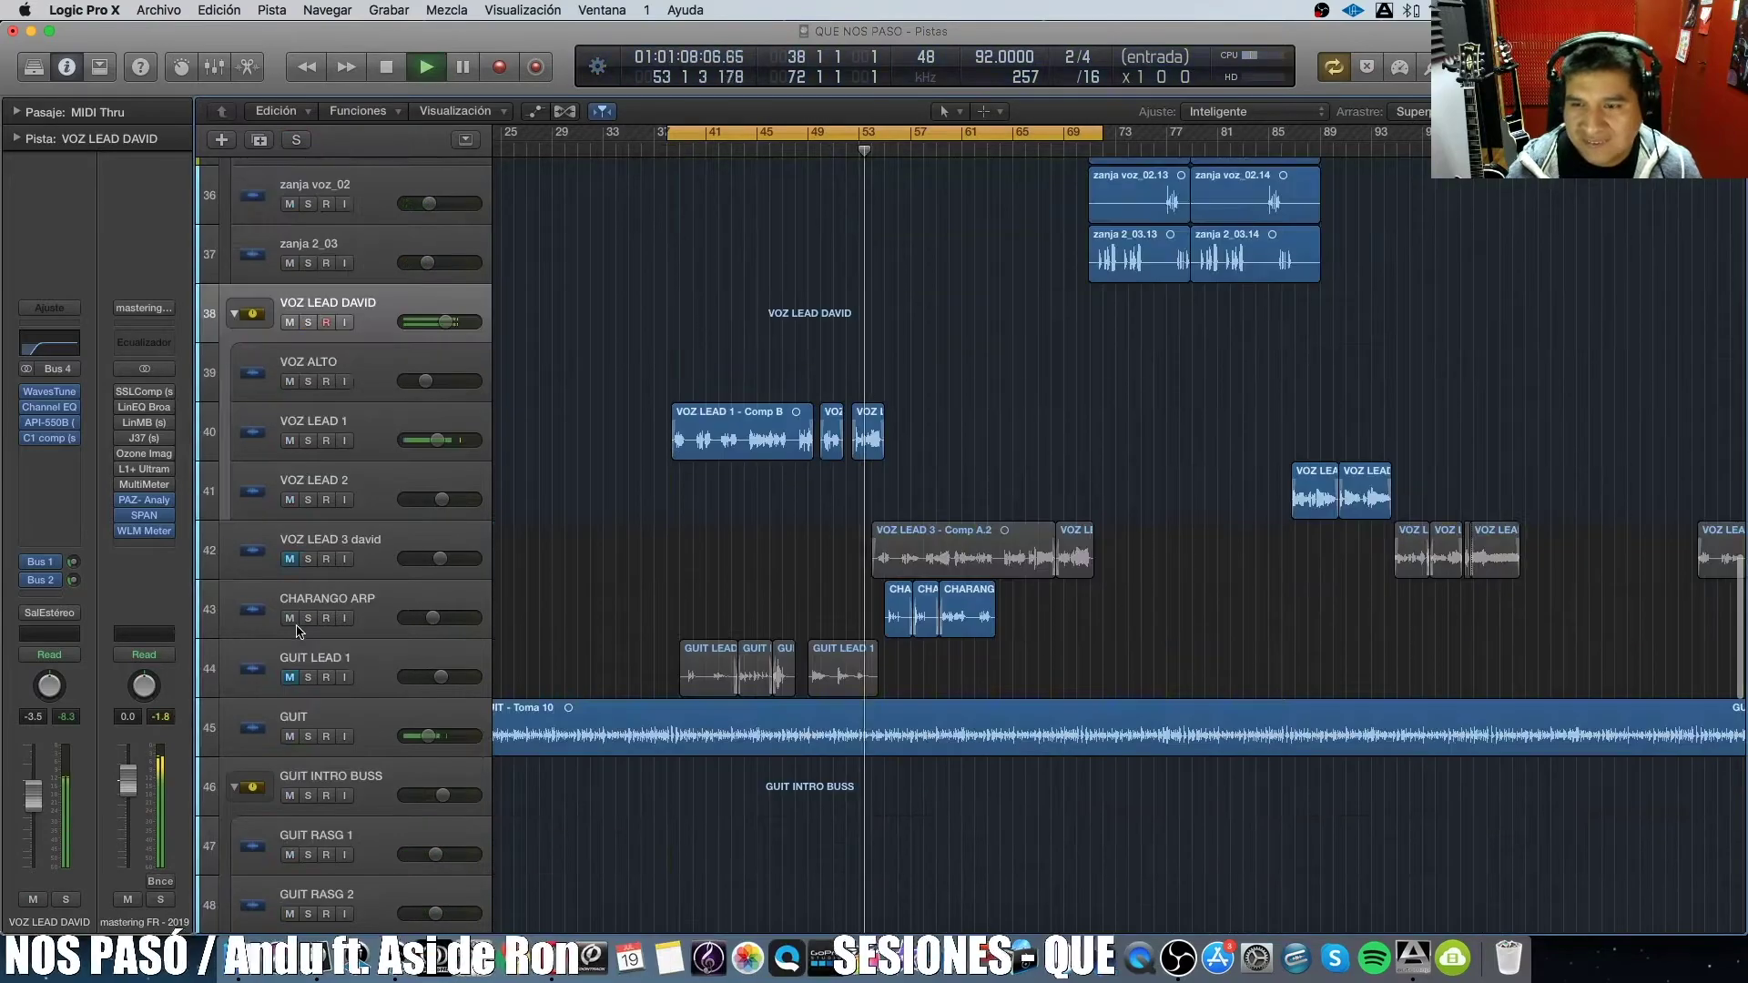
pyautogui.scroll(-6, 1022, 612)
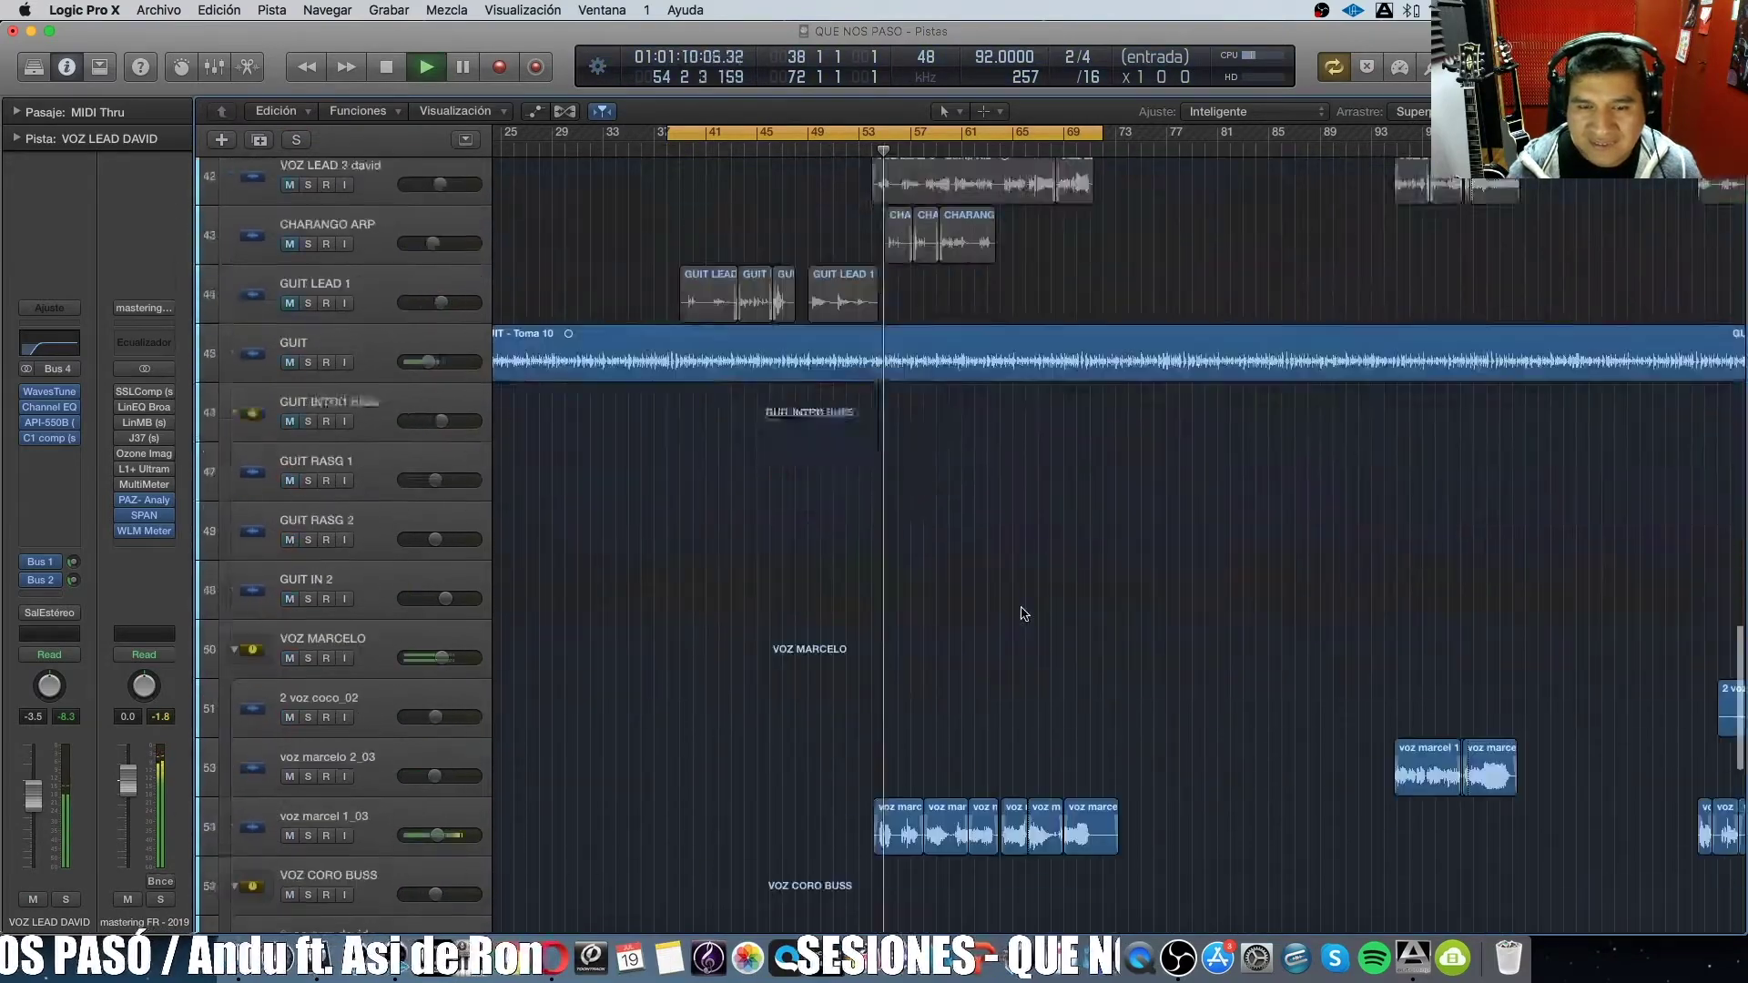
pyautogui.scroll(3, 1022, 612)
pyautogui.scroll(-9, 1023, 613)
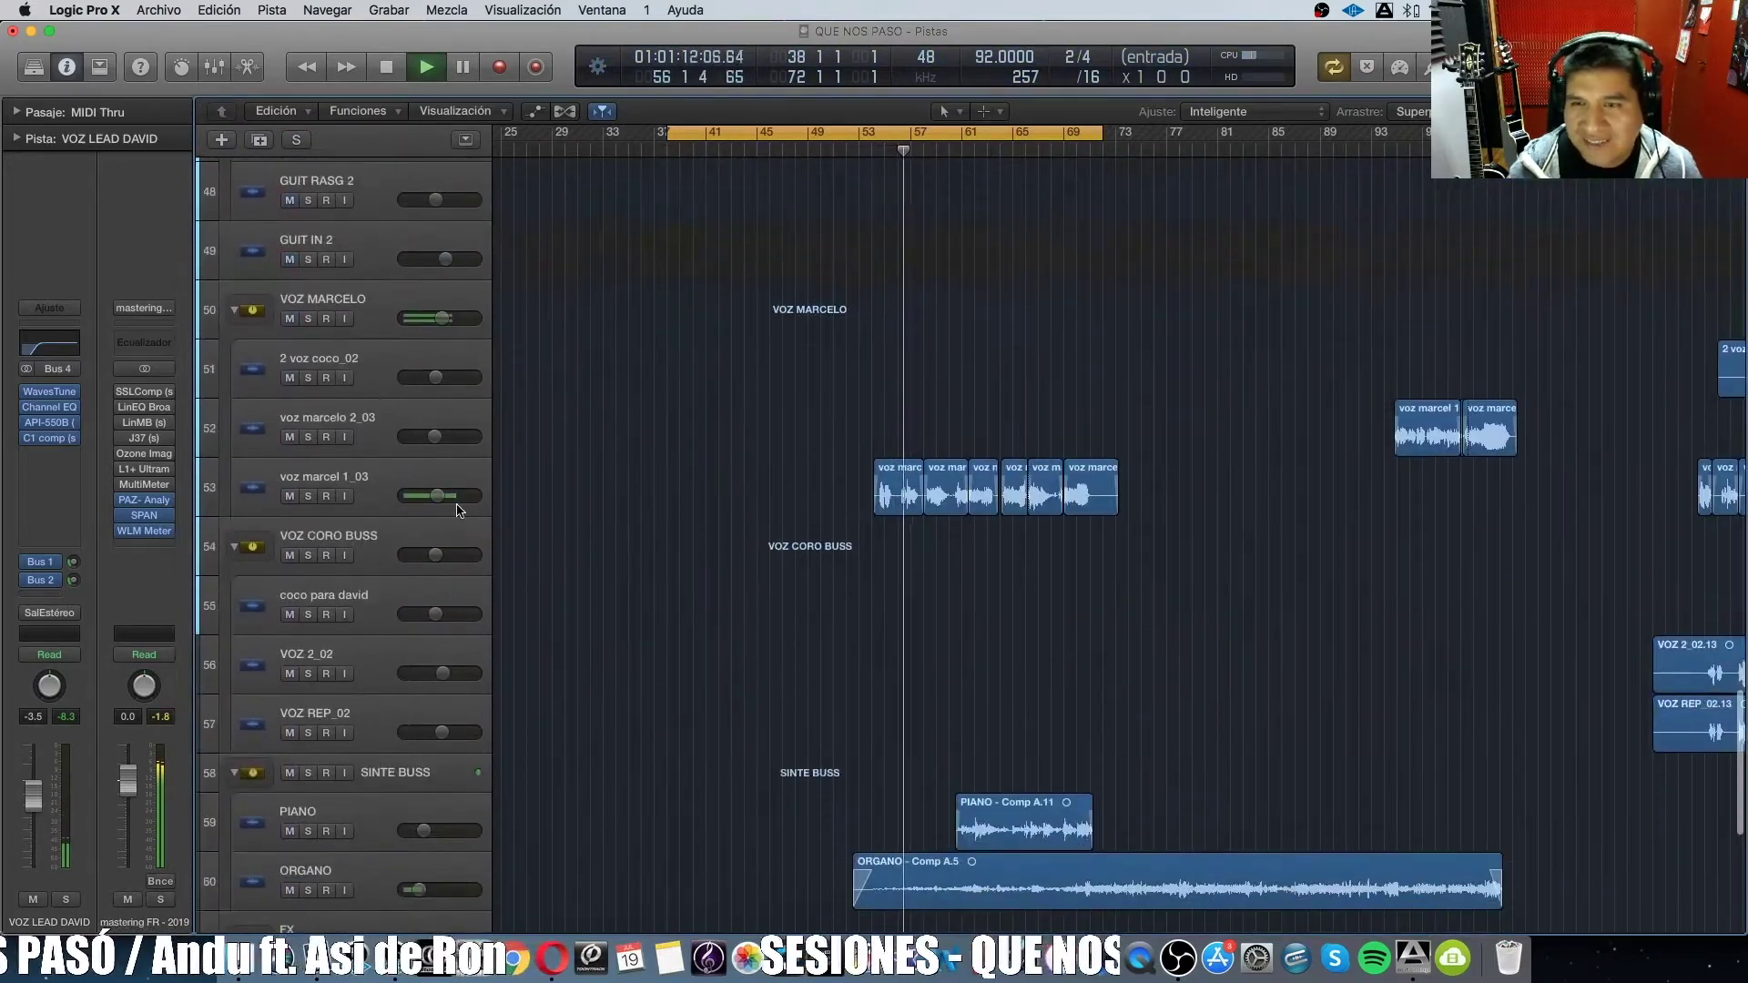
pyautogui.press('space')
# Select vocal track 53, set the cycle range to bars 53 to 87 and listen to that passage.
pyautogui.click(405, 483)
pyautogui.moveTo(902, 135); pyautogui.dragTo(1097, 164)
pyautogui.press('space')
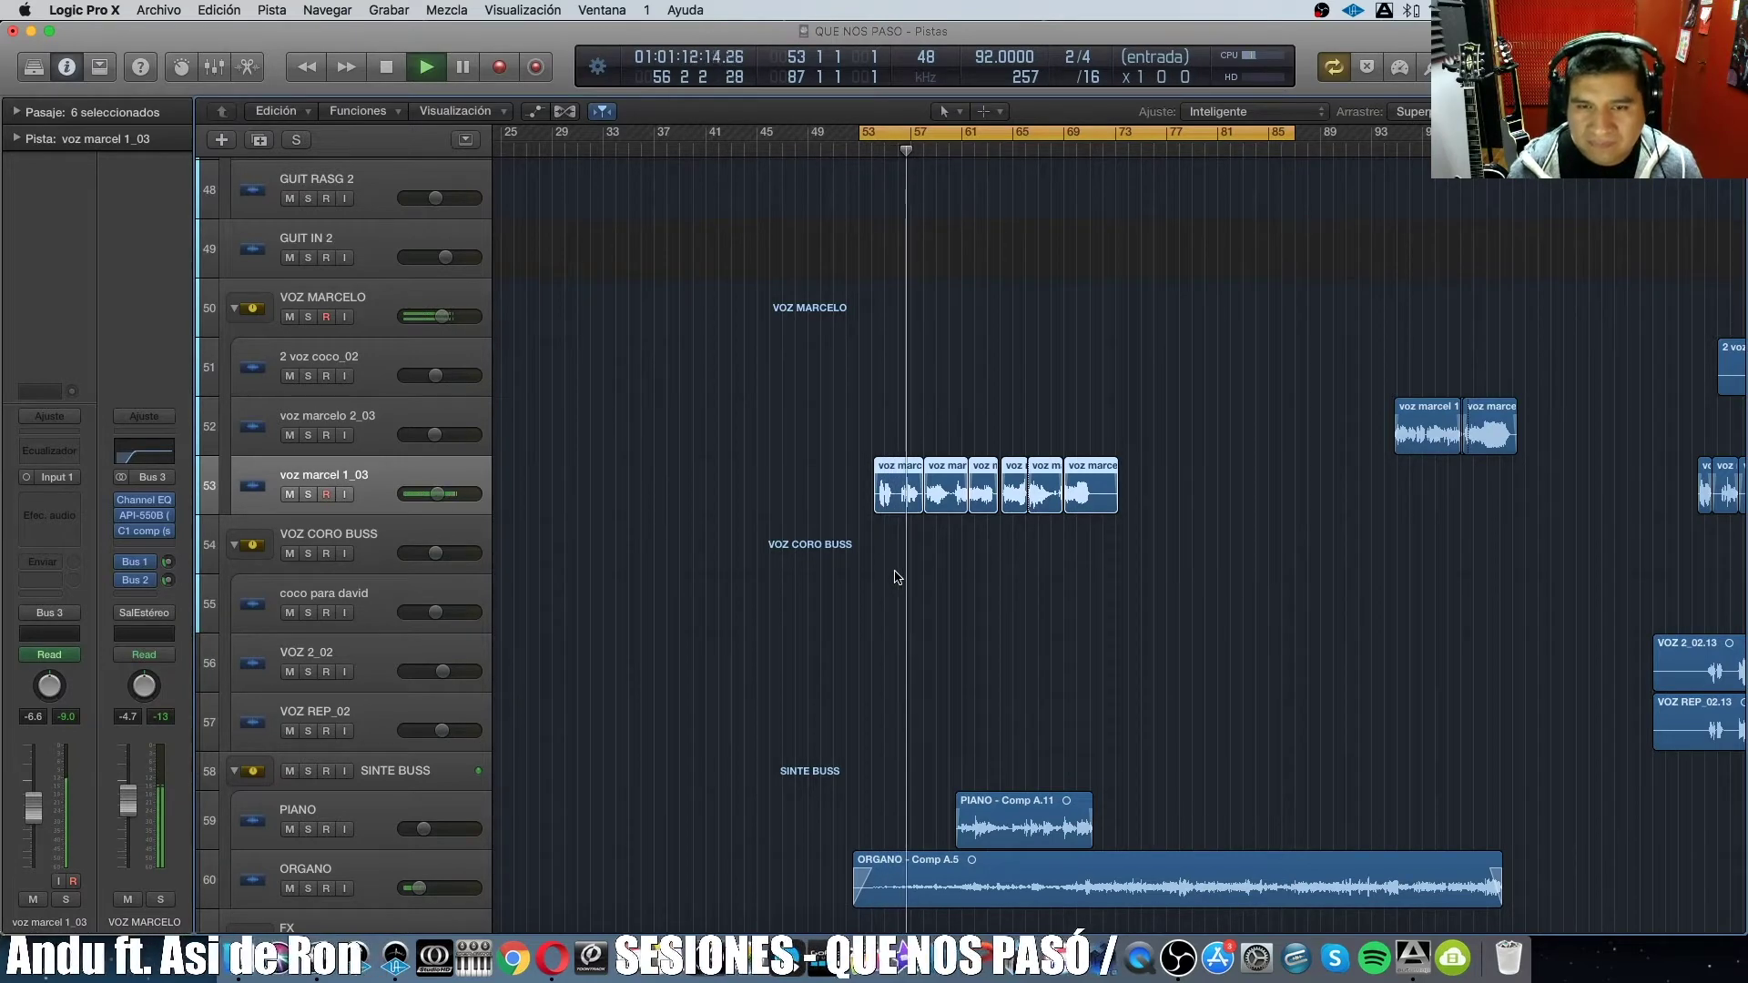
pyautogui.scroll(-3, 898, 577)
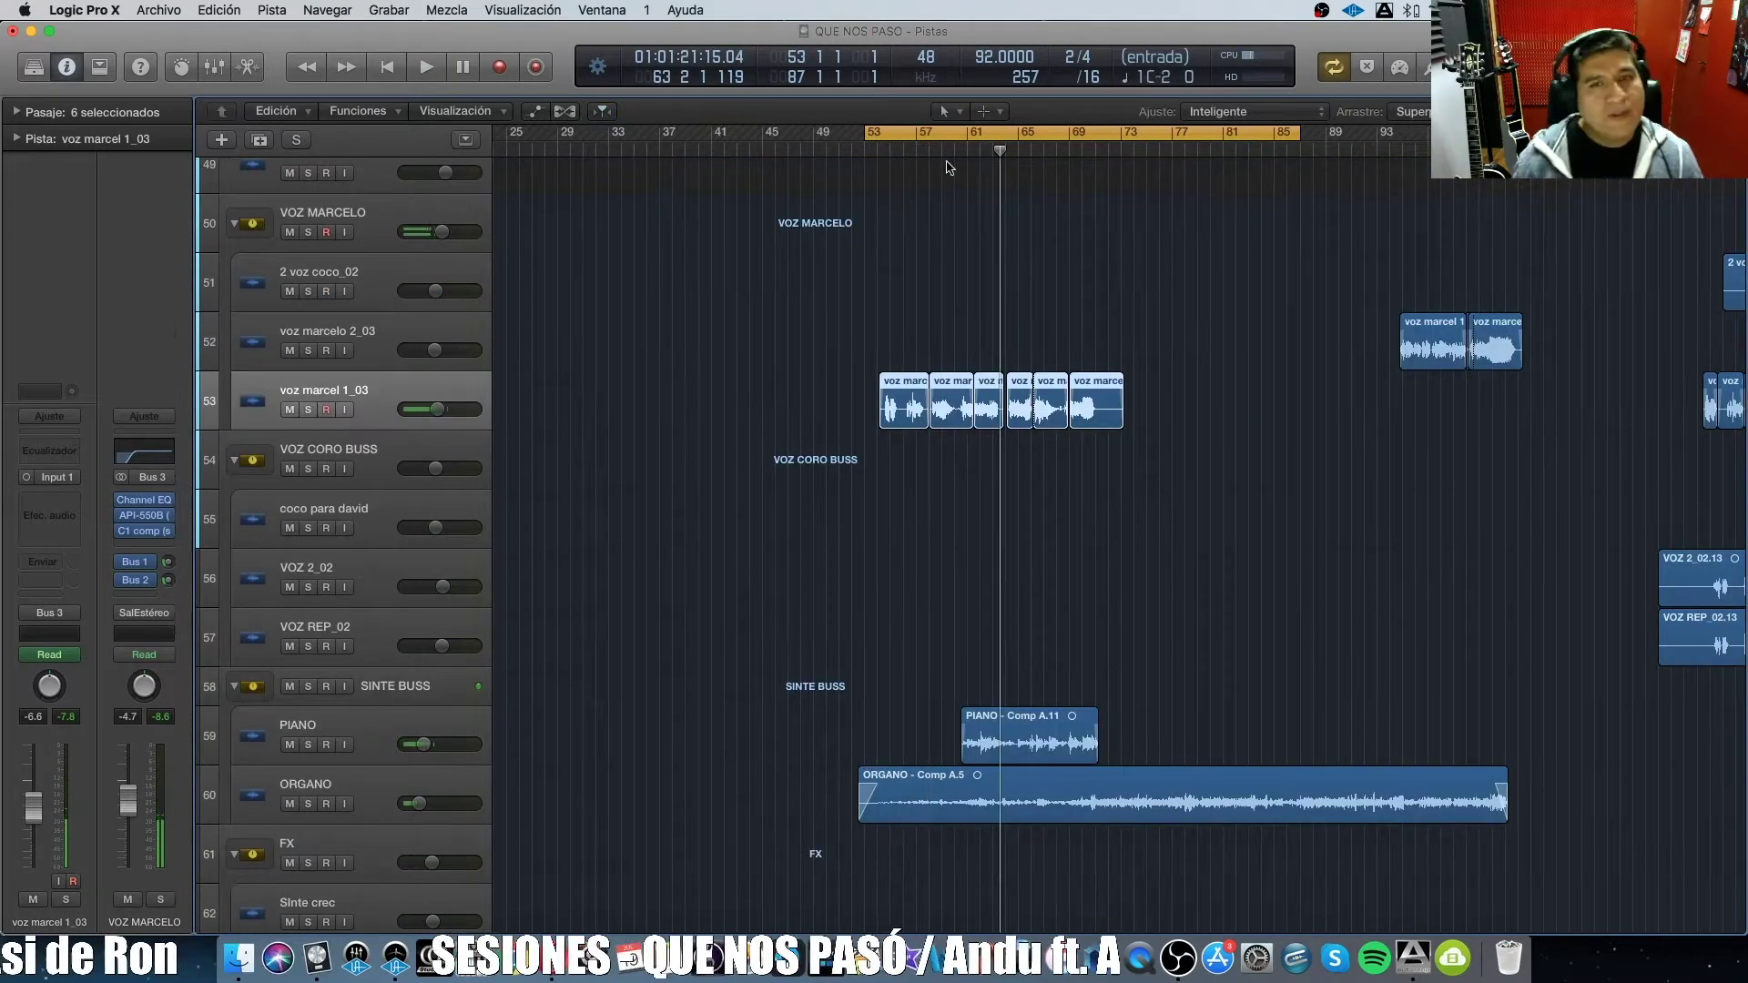
pyautogui.click(946, 150)
pyautogui.press('space')
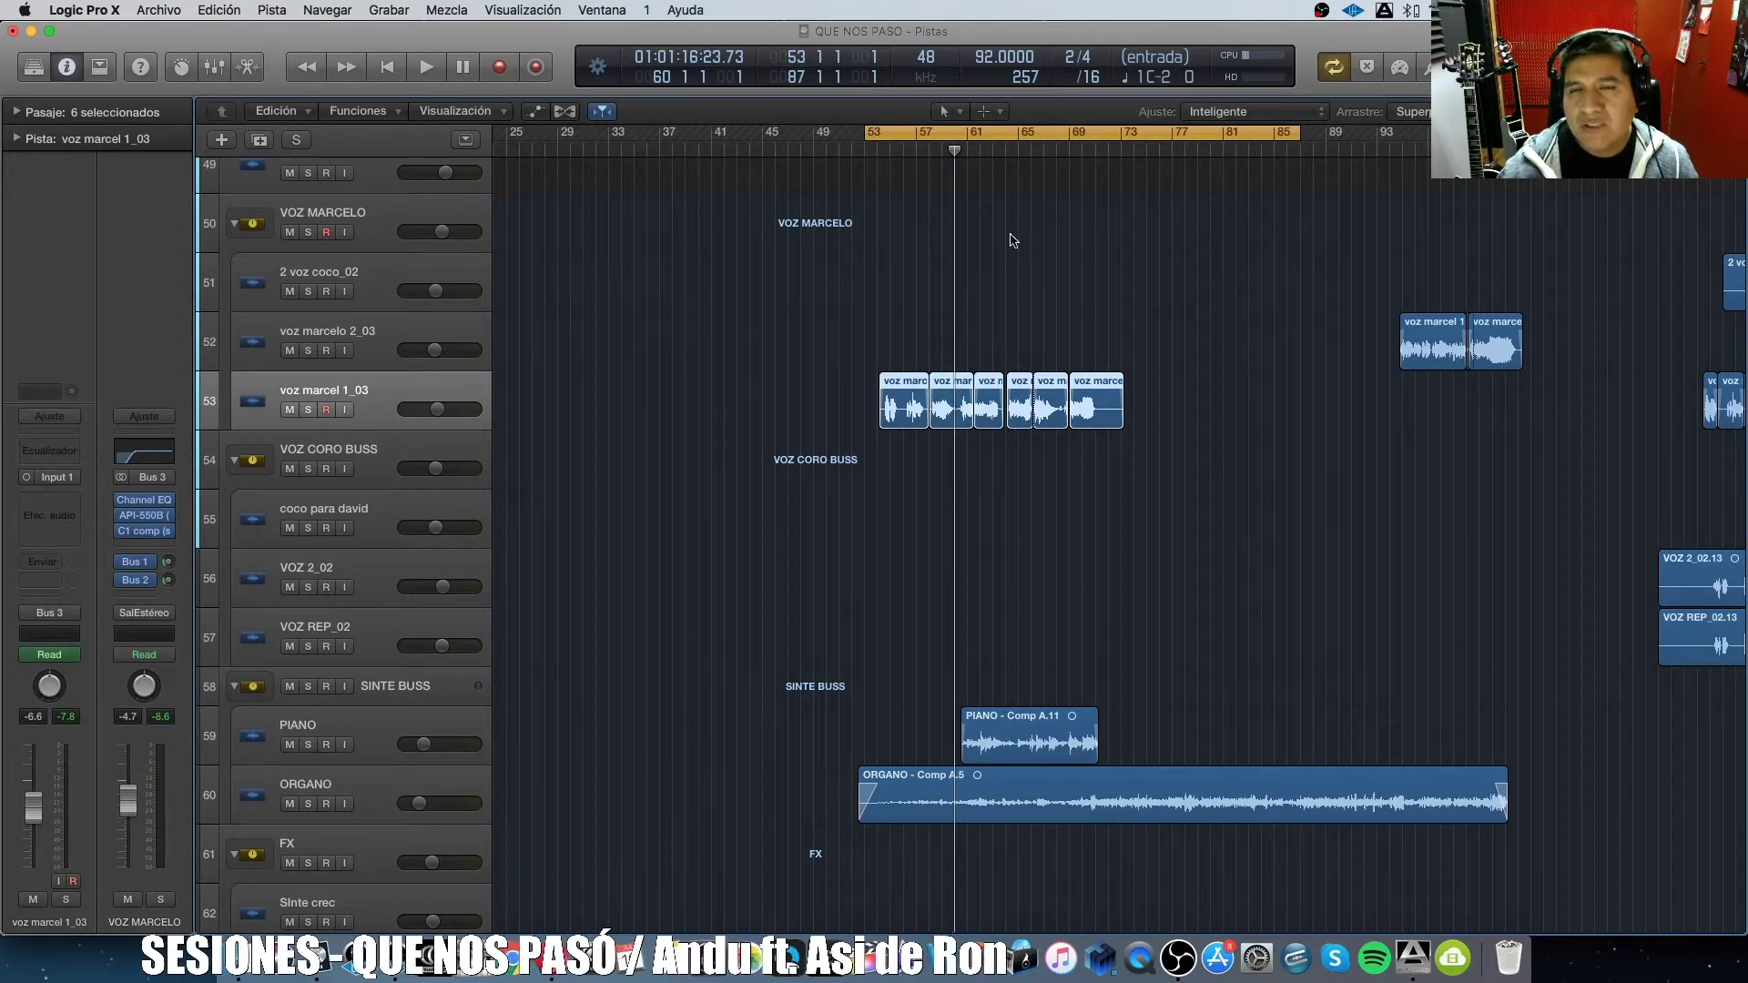
# Move the cycle range to bars 59 to 93 and play the section.
pyautogui.click(1014, 142)
pyautogui.moveTo(1014, 136); pyautogui.dragTo(1090, 137)
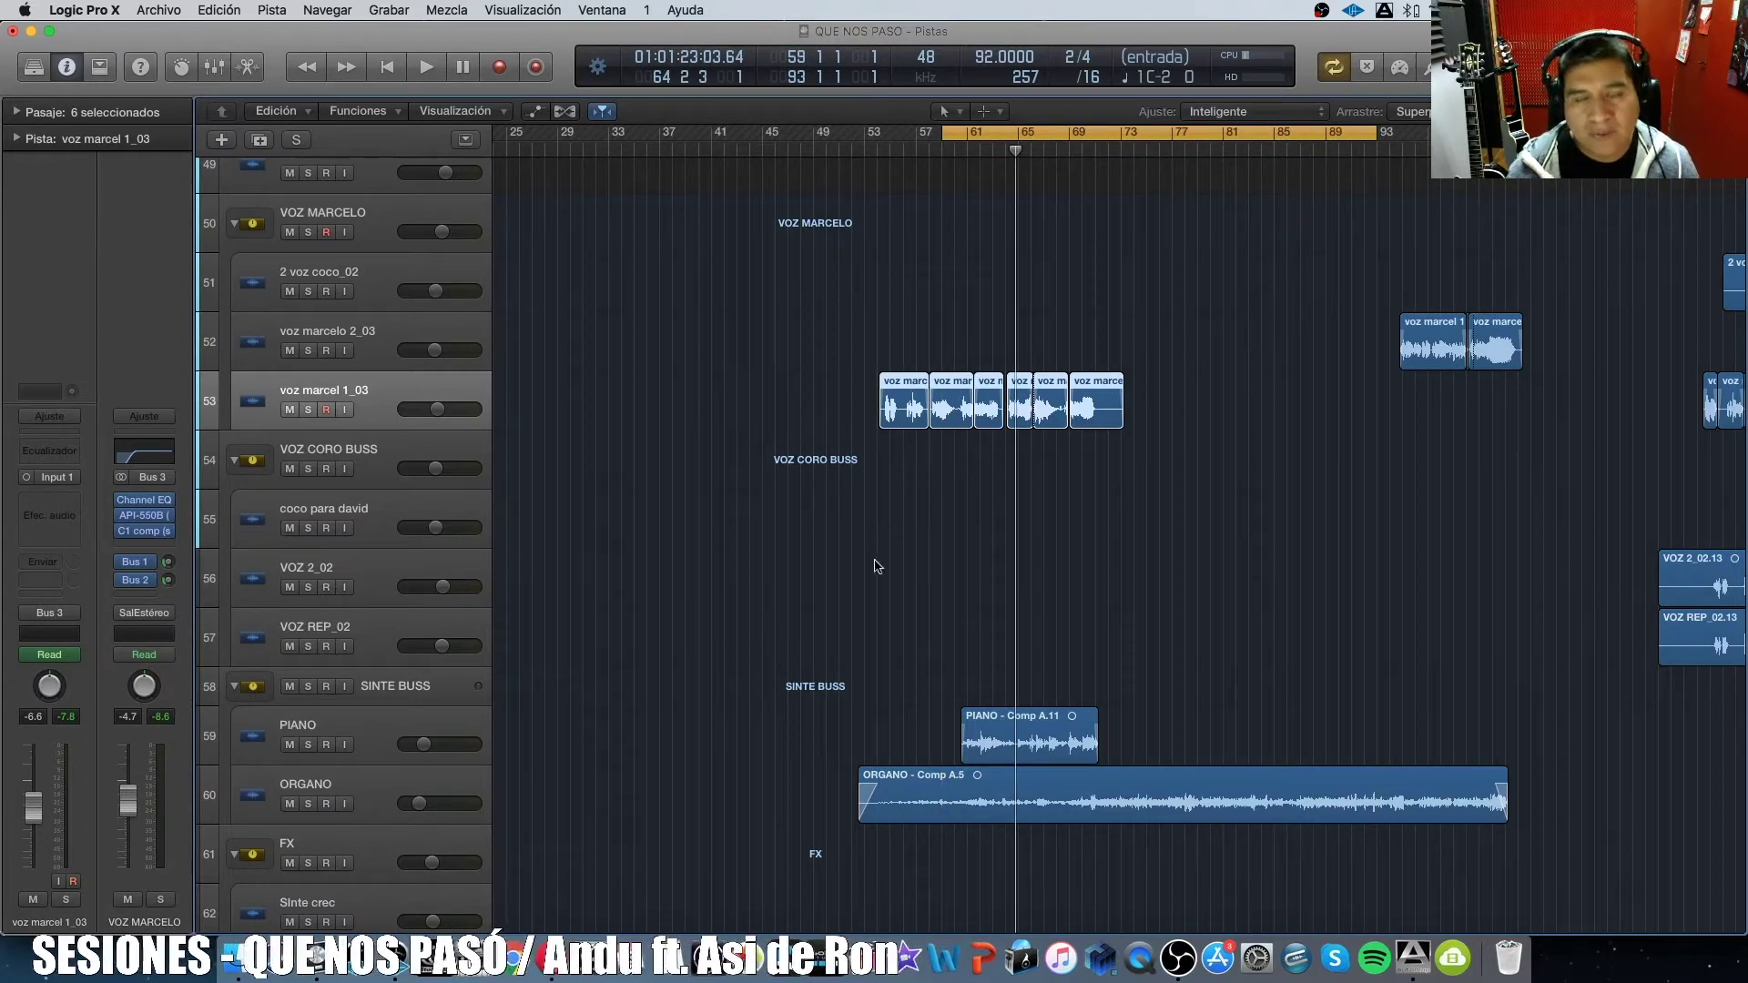
pyautogui.press('space')
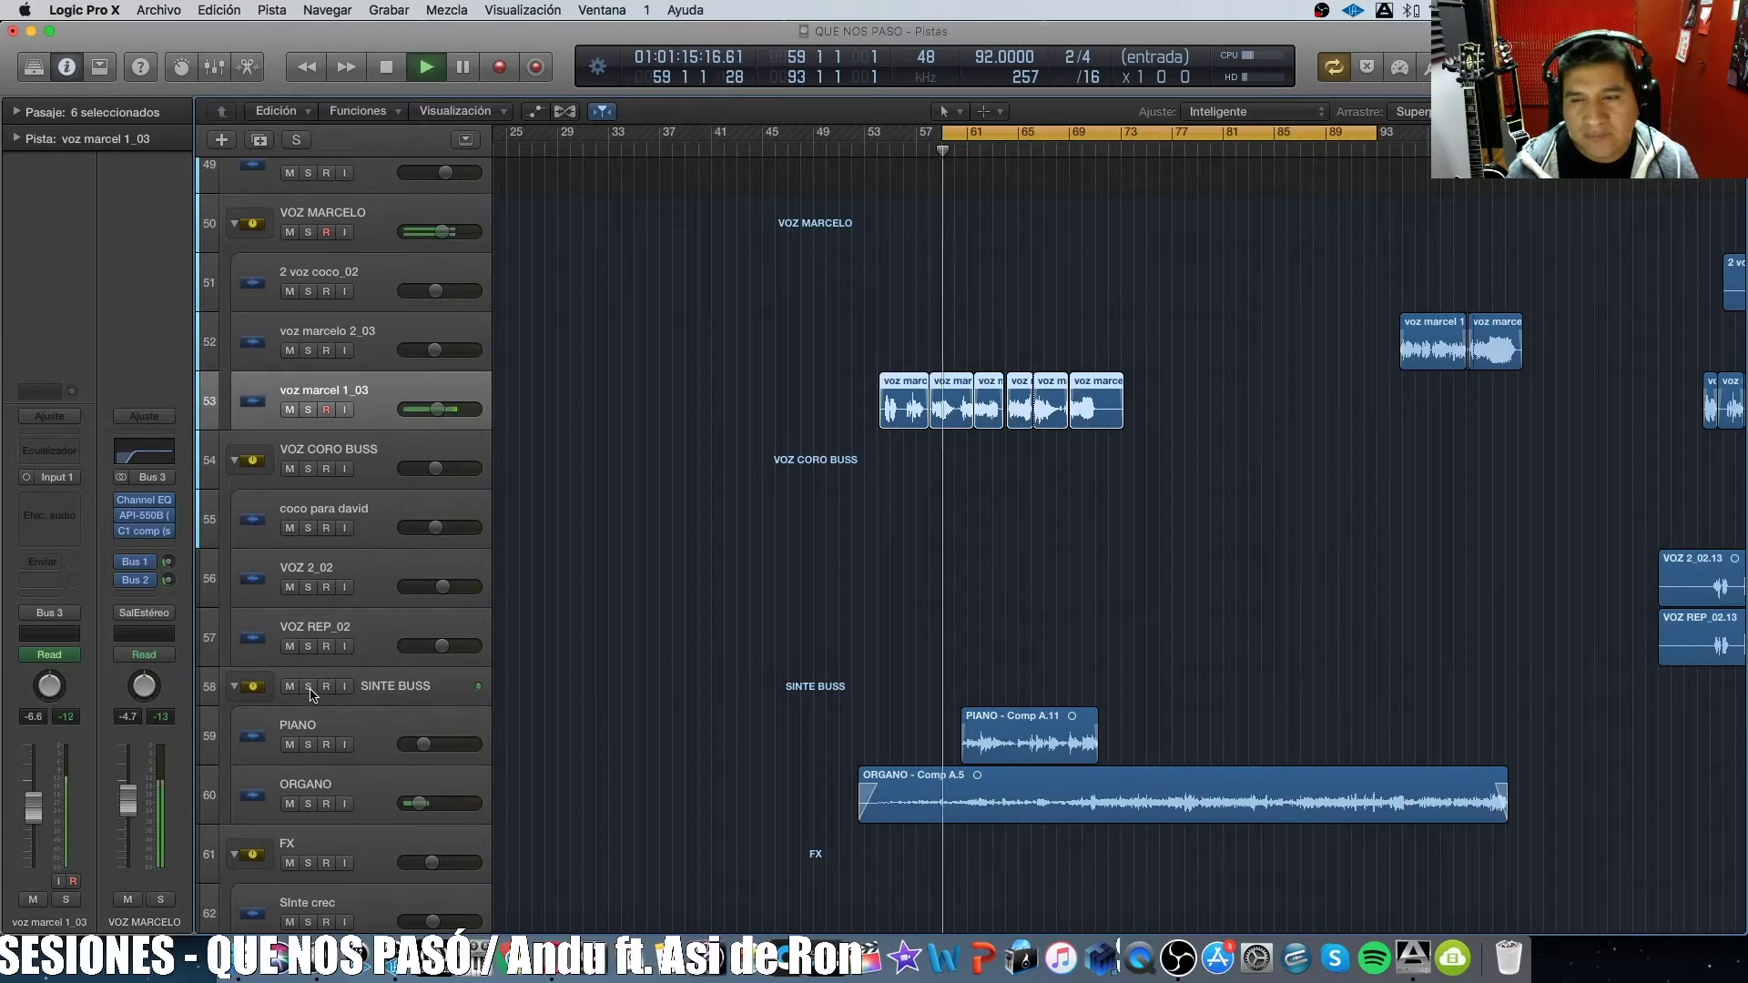
# Toggle the solo of the SINTE BUSS during playback to compare the piano and organ with the full mix.
pyautogui.click(308, 689)
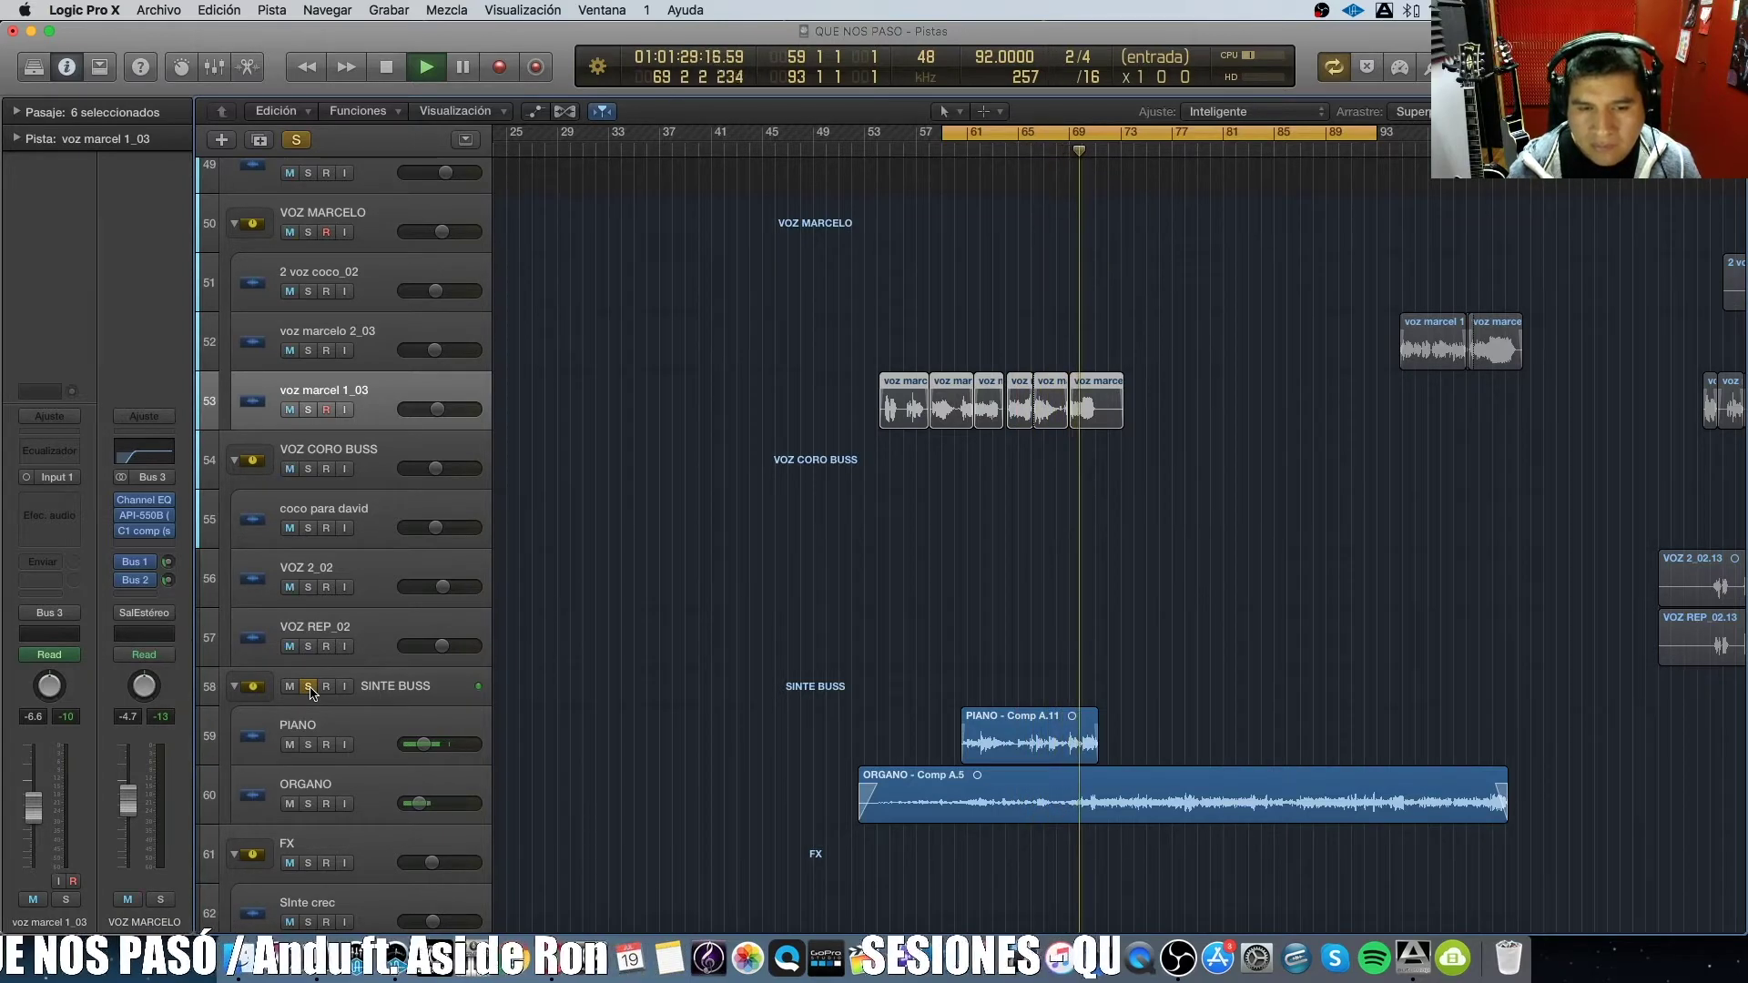
pyautogui.press('space')
pyautogui.click(310, 689)
pyautogui.press('space')
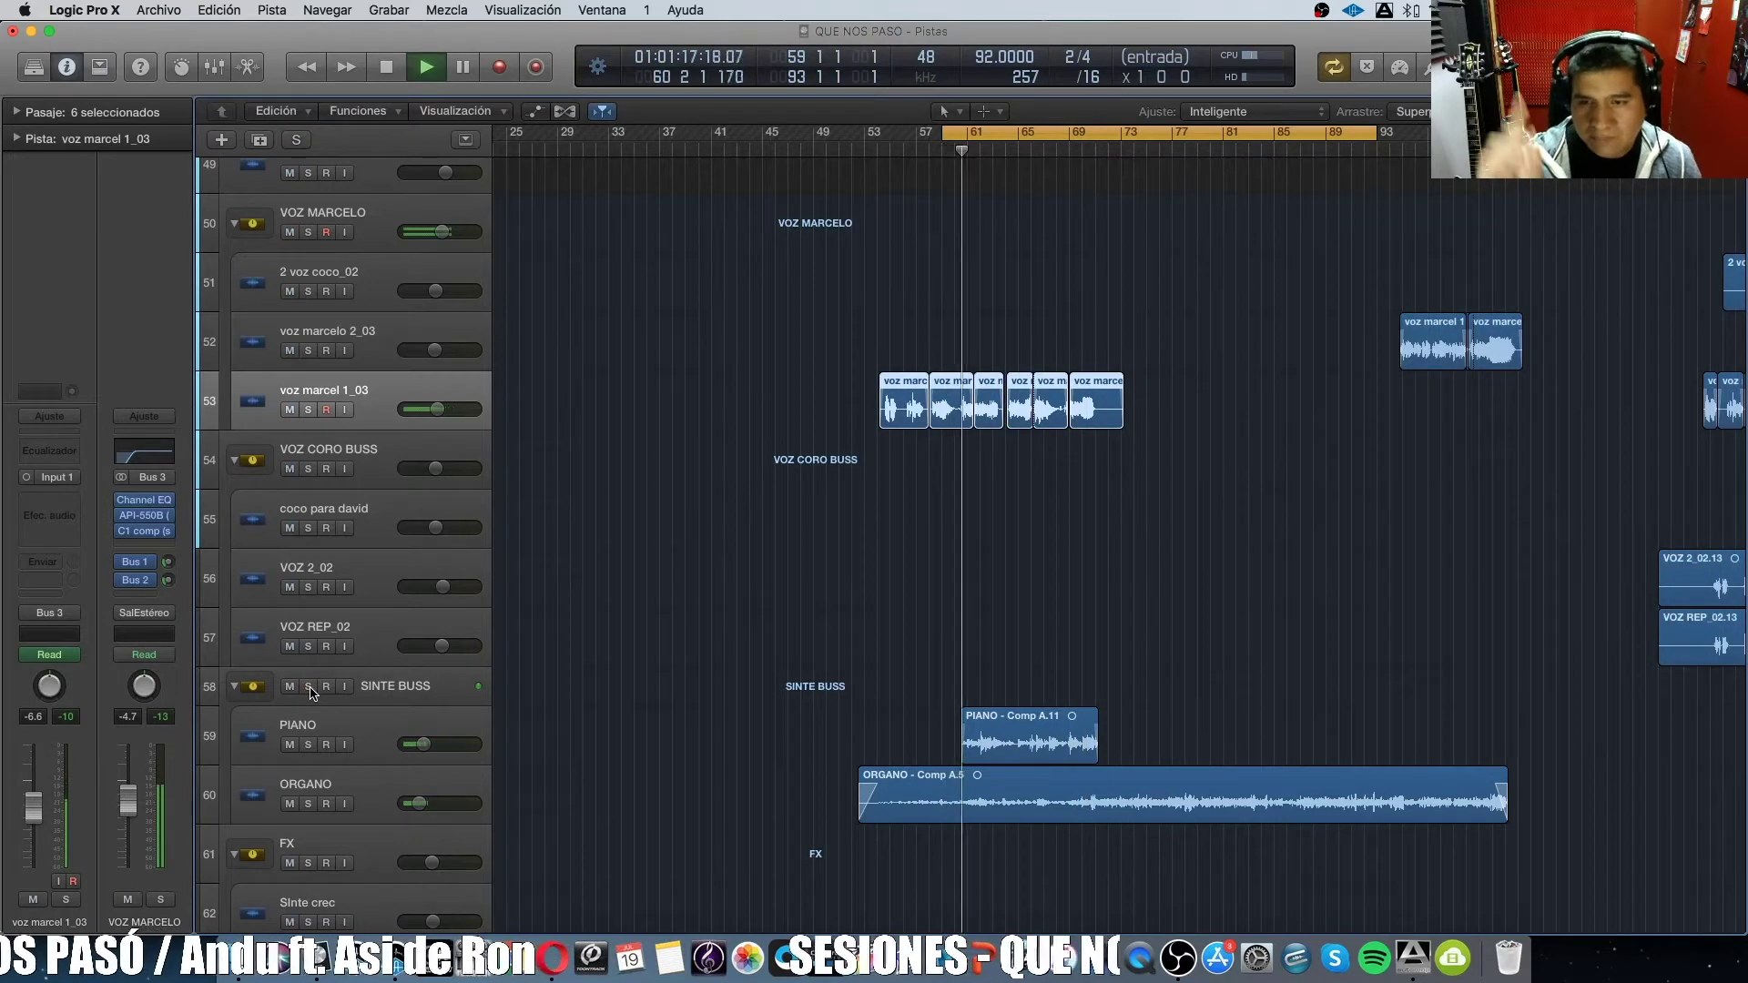
pyautogui.click(308, 688)
pyautogui.click(309, 687)
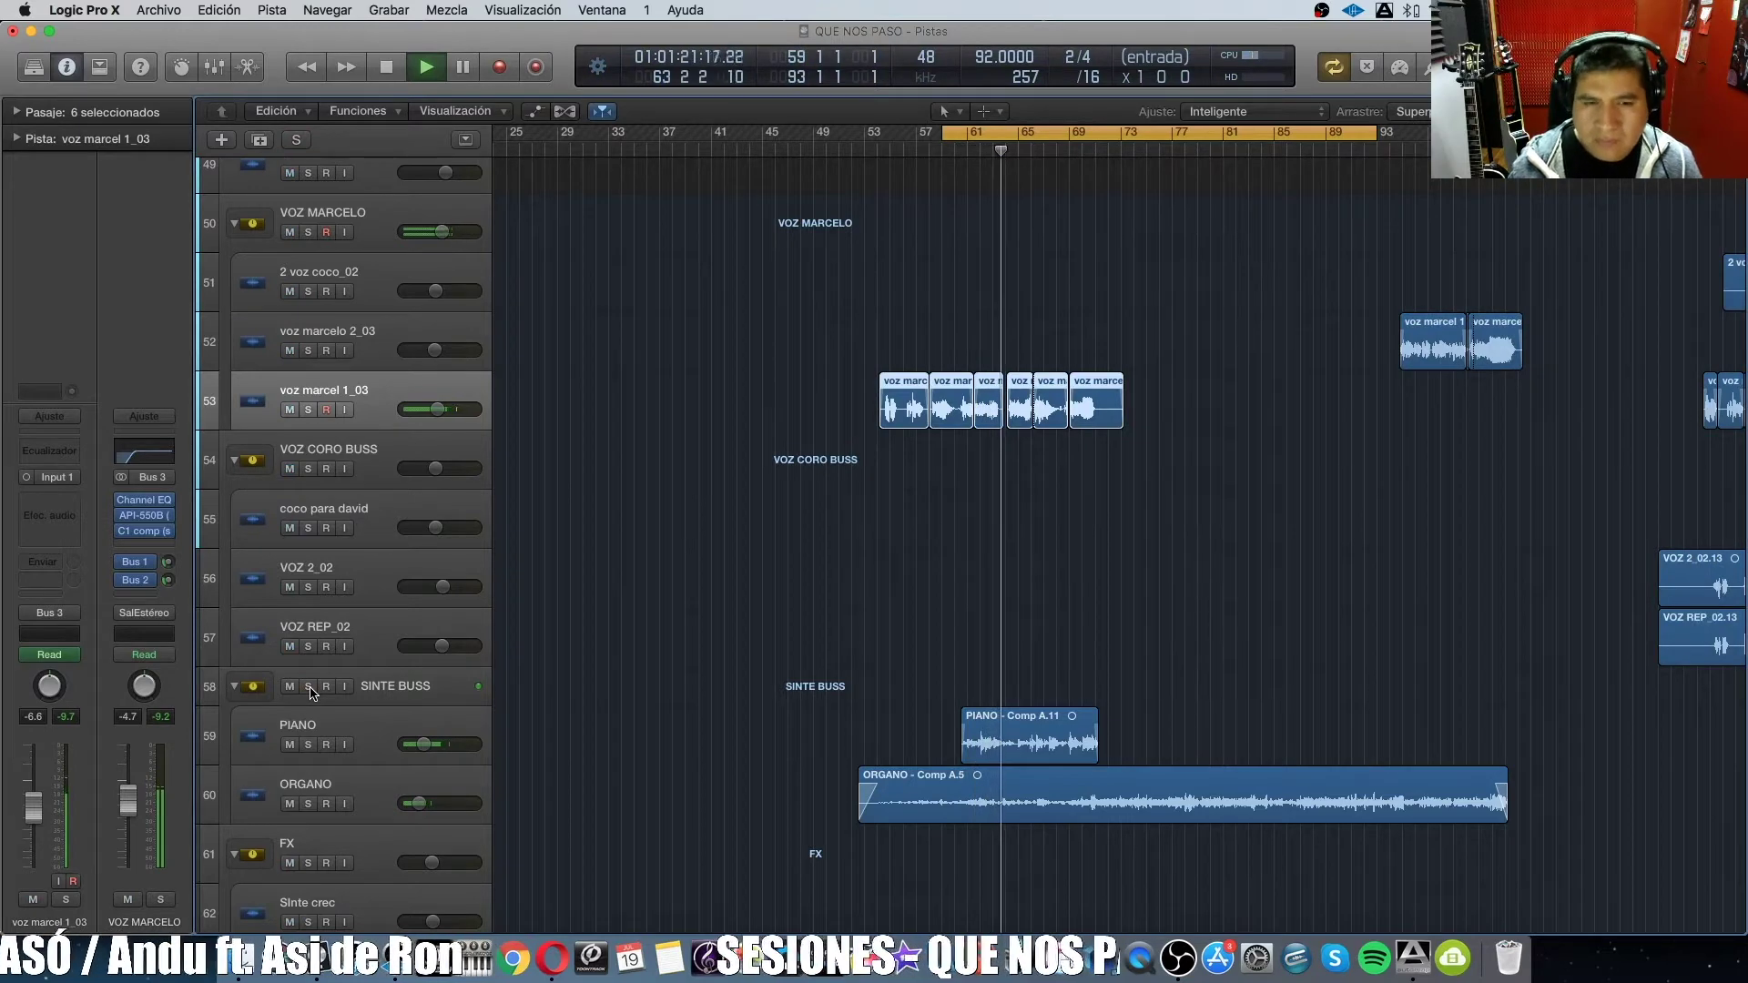
pyautogui.click(309, 687)
pyautogui.click(308, 688)
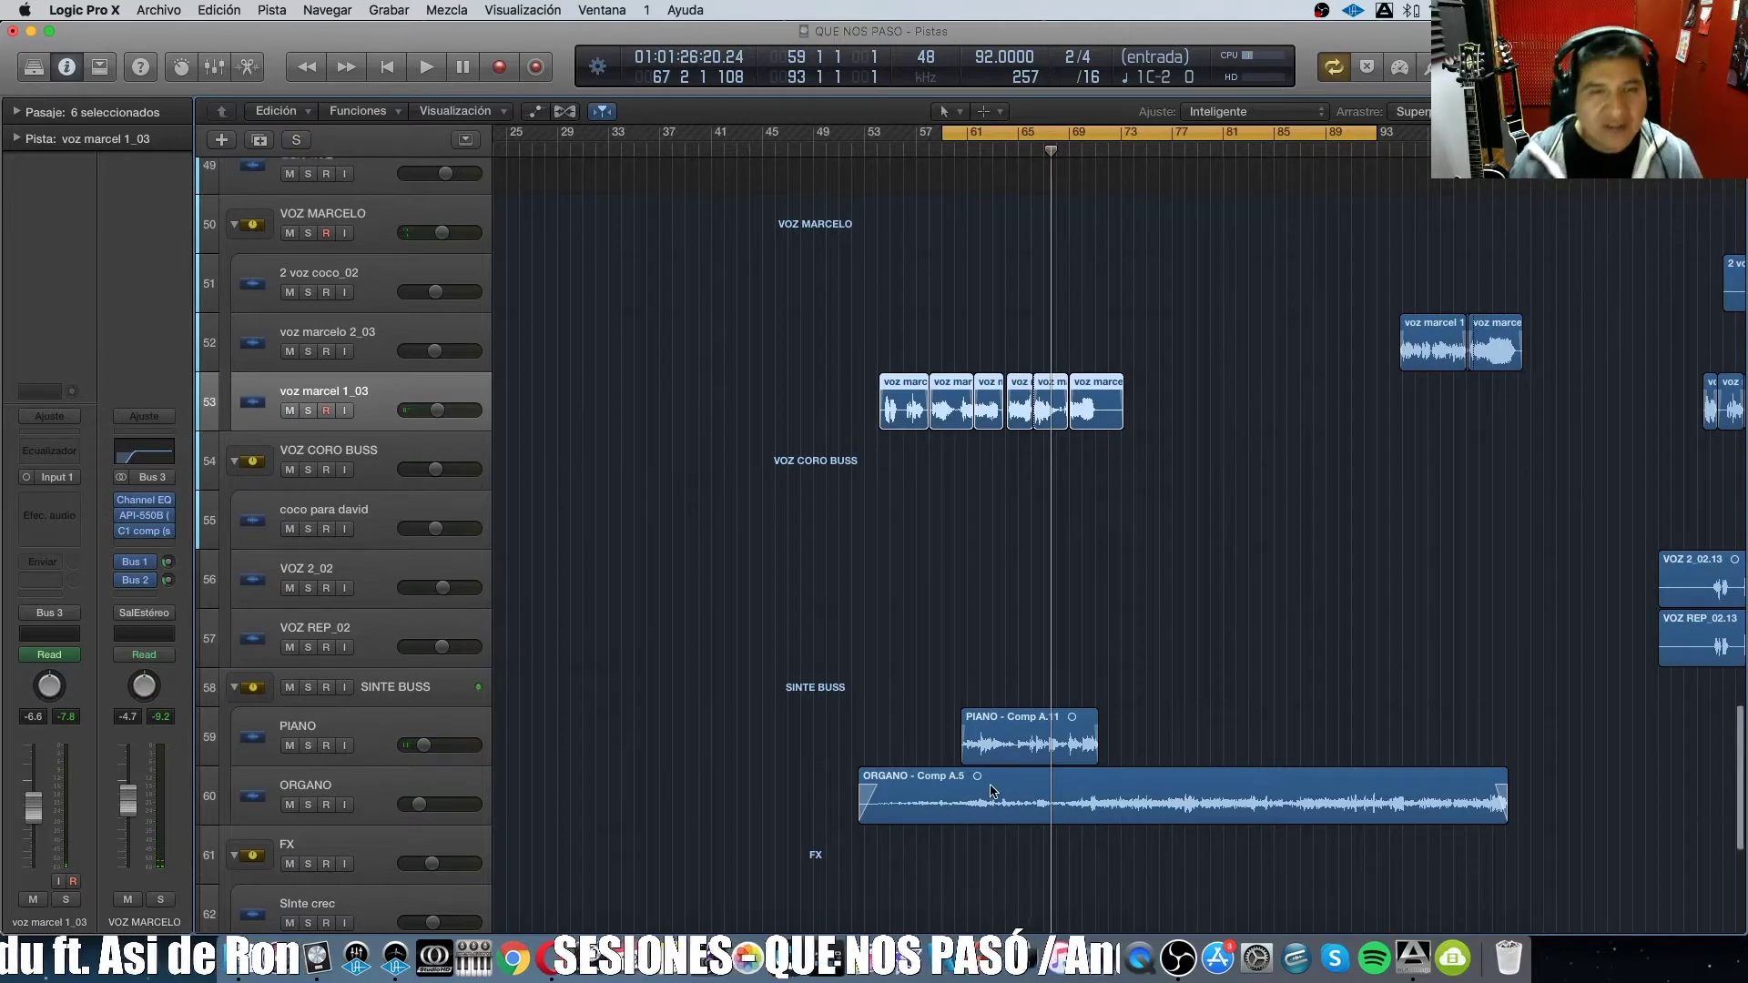
# Move the cycle range back to bars 39 to 73 and look through the tracks of that section.
pyautogui.scroll(6, 974, 810)
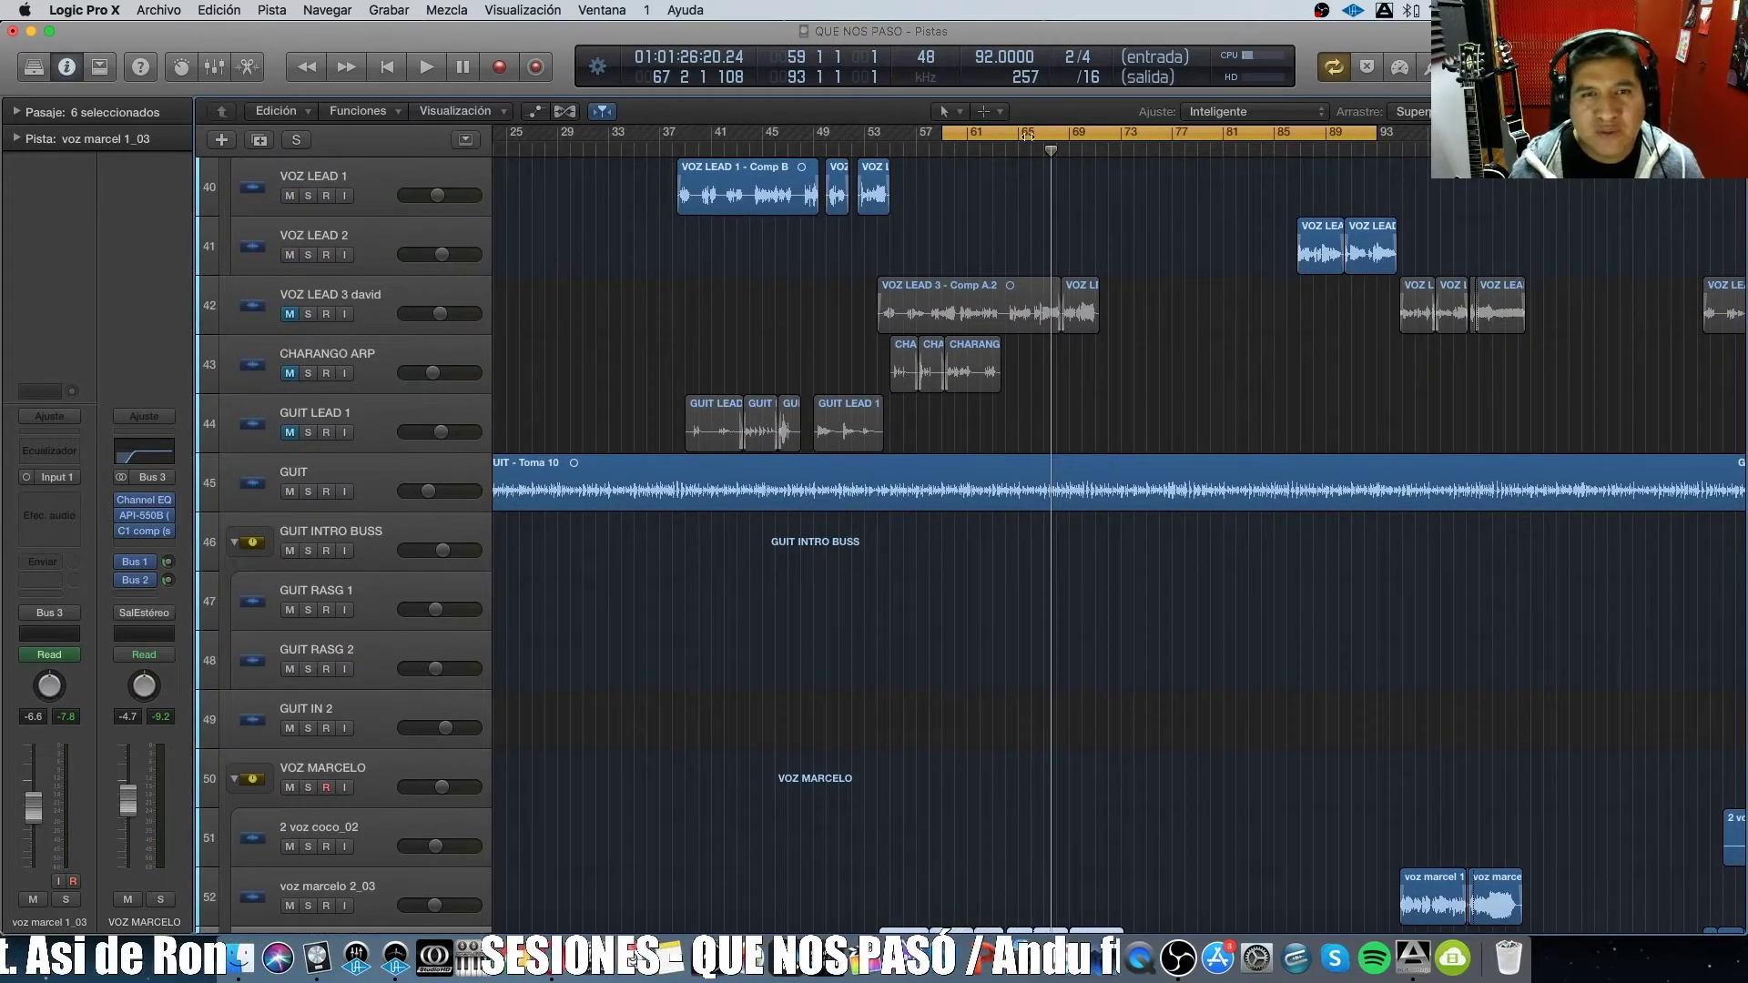
pyautogui.moveTo(1025, 133); pyautogui.dragTo(779, 170)
pyautogui.scroll(-15, 1034, 499)
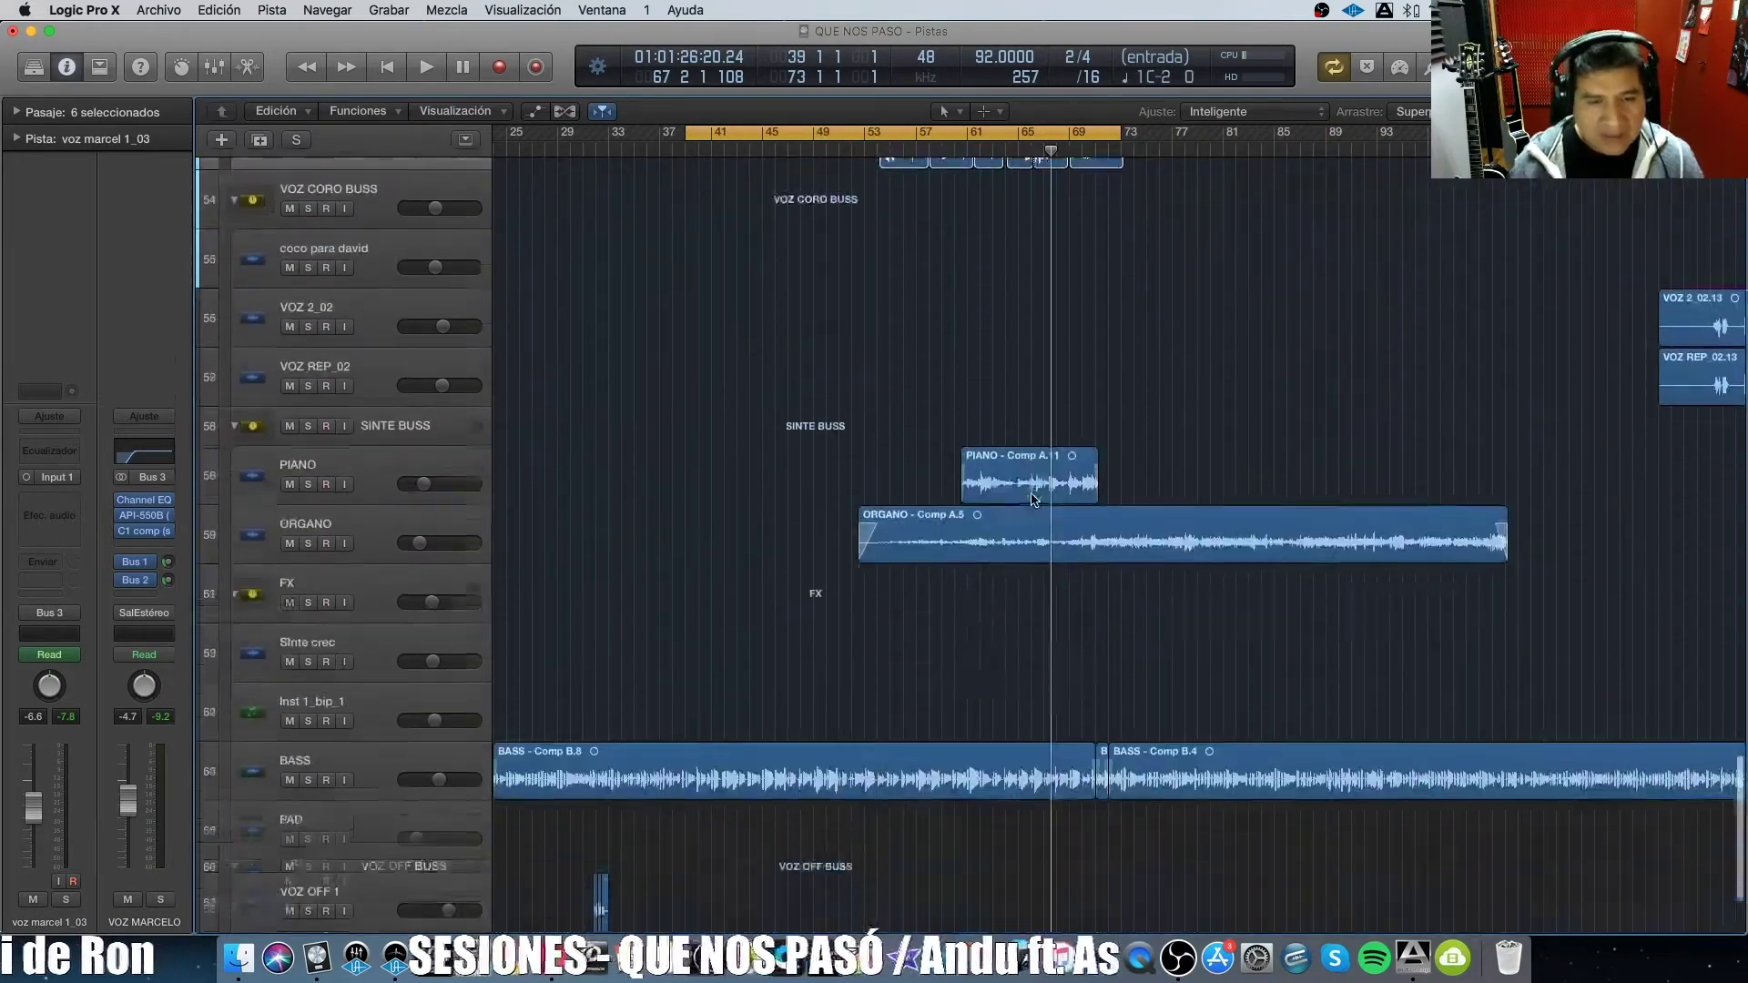
pyautogui.scroll(9, 1034, 500)
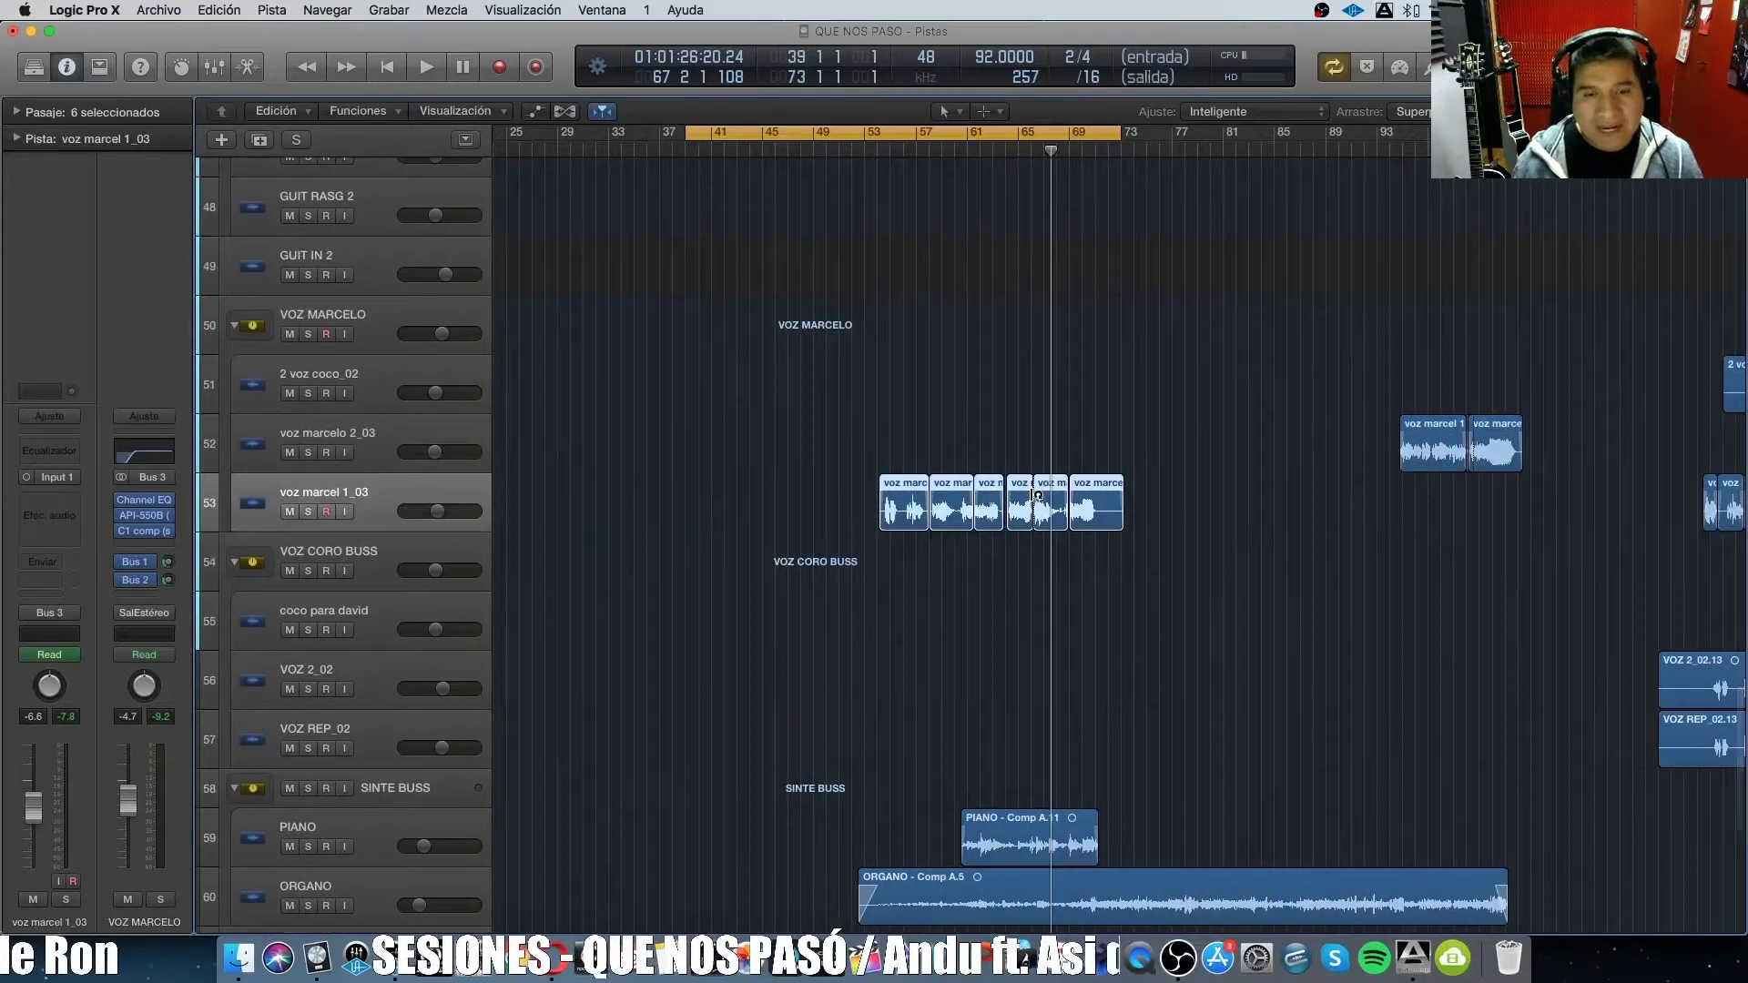
# Unmute the GUIT LEAD 1 track and play the section, toggling its solo to compare the guitar with the full mix.
pyautogui.scroll(10, 1076, 655)
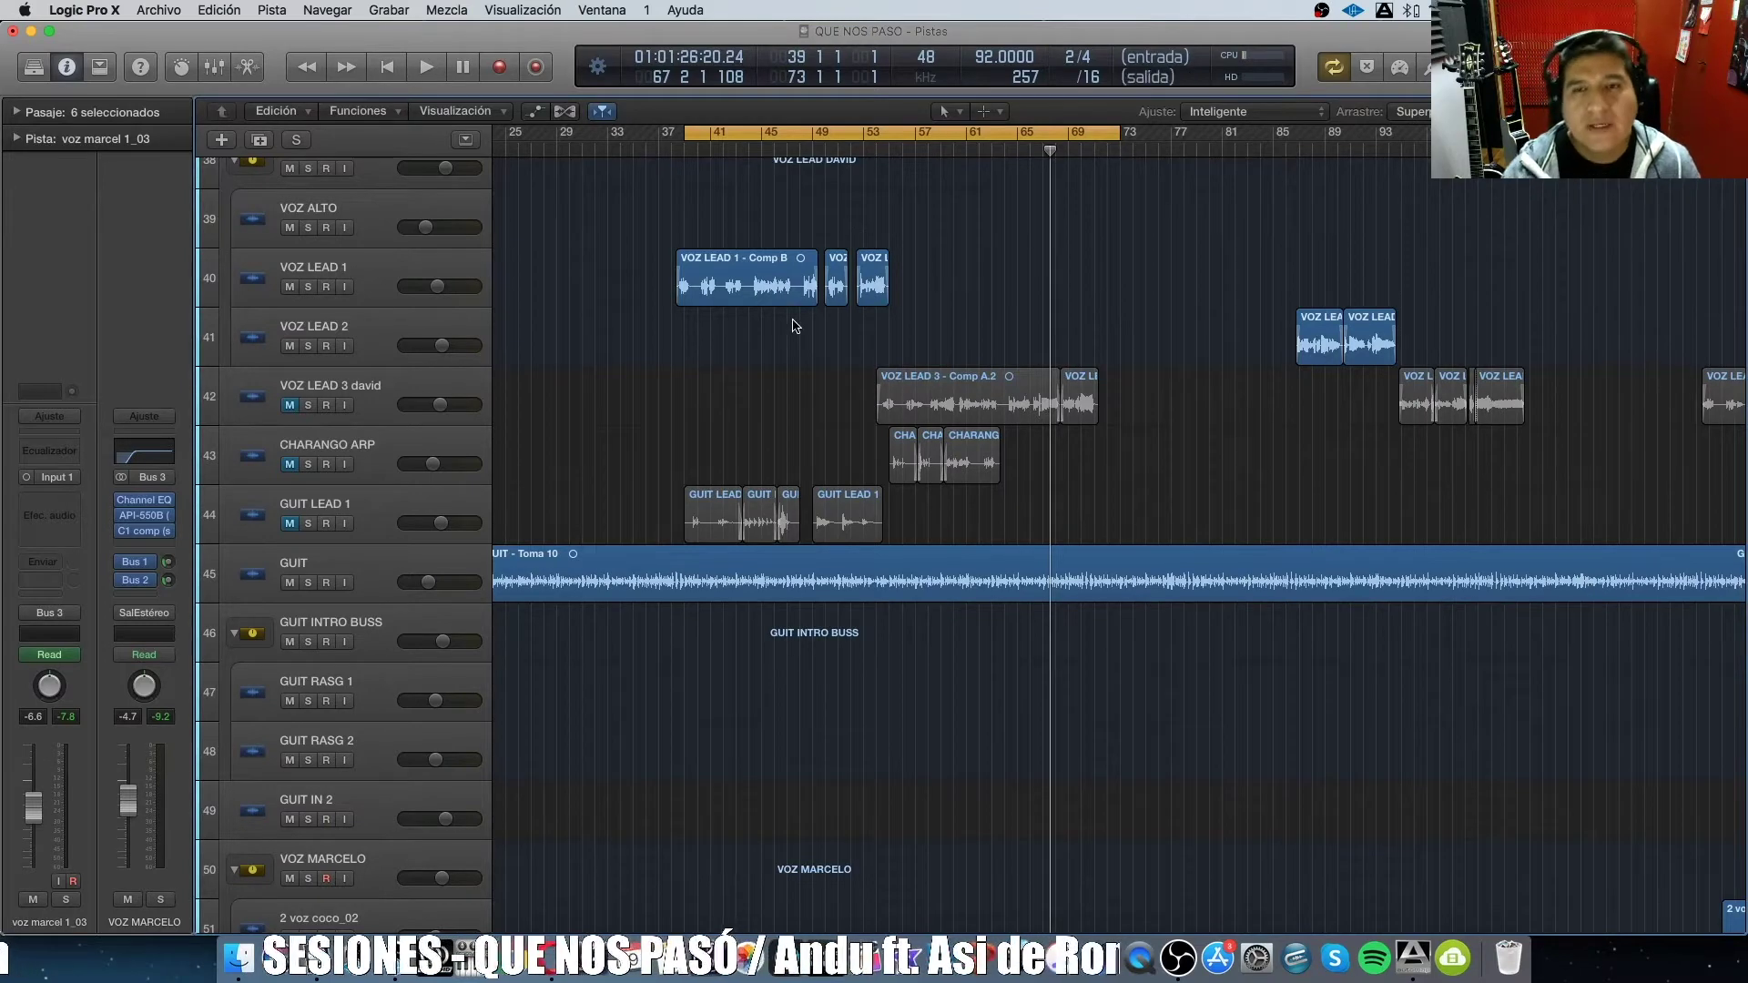
pyautogui.click(289, 526)
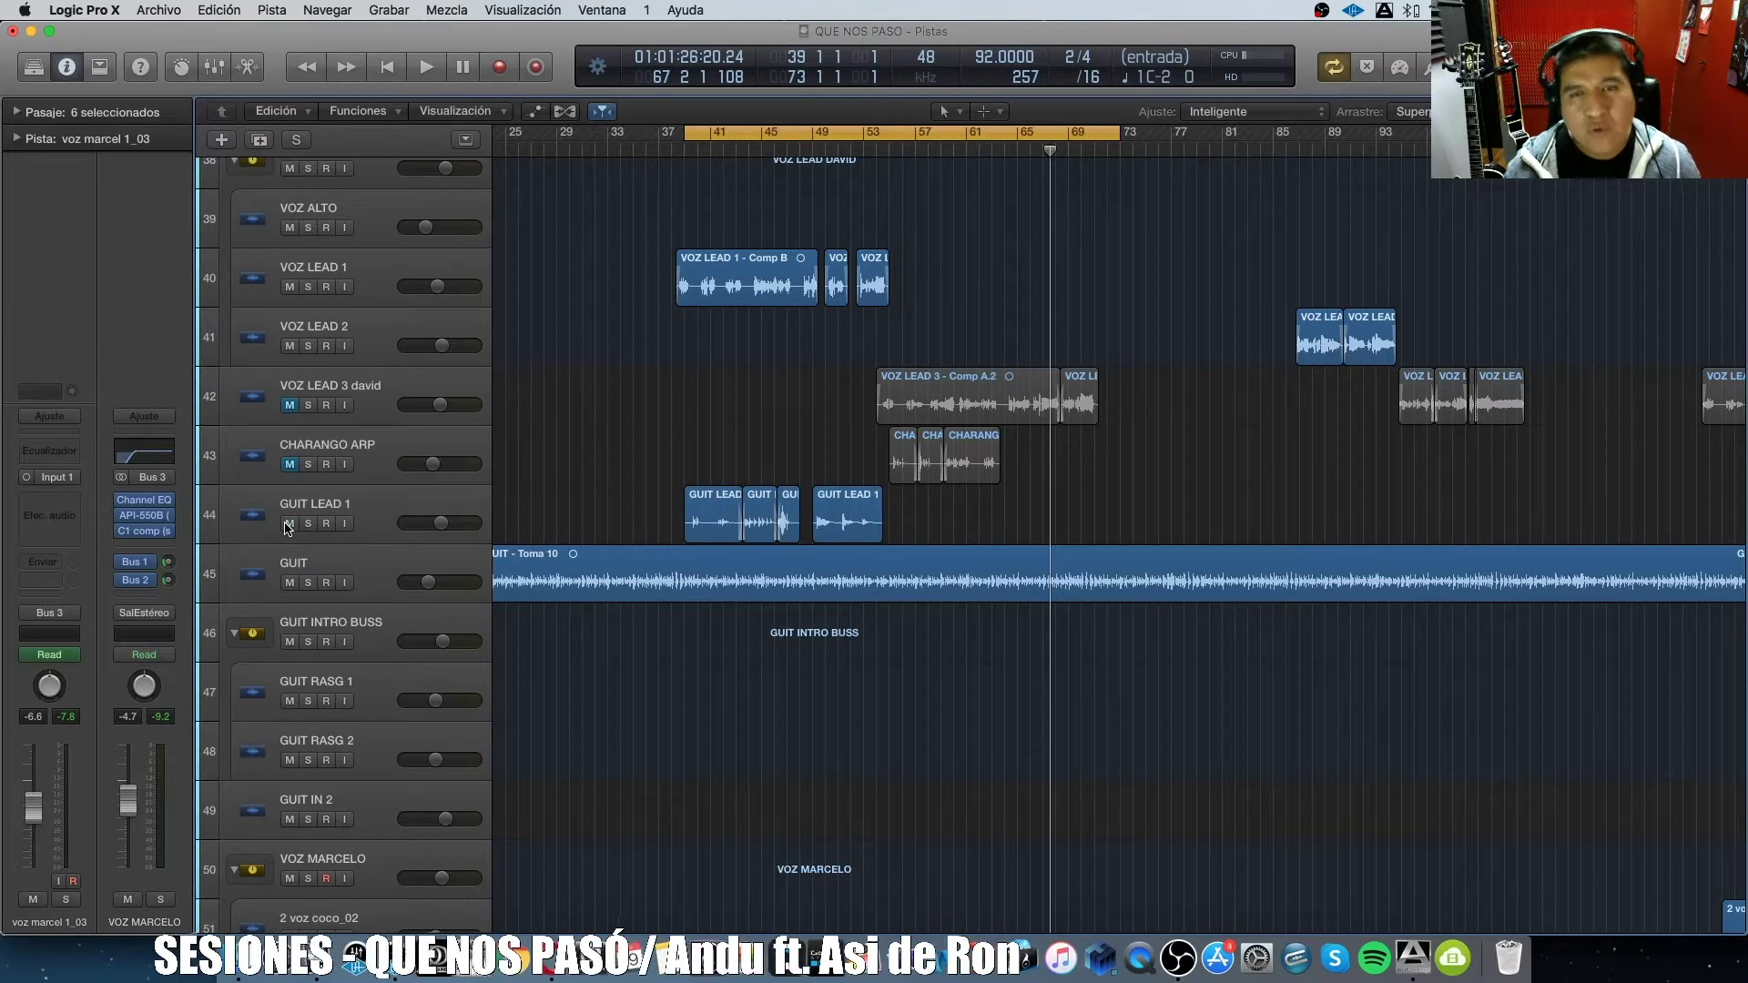
pyautogui.press('space')
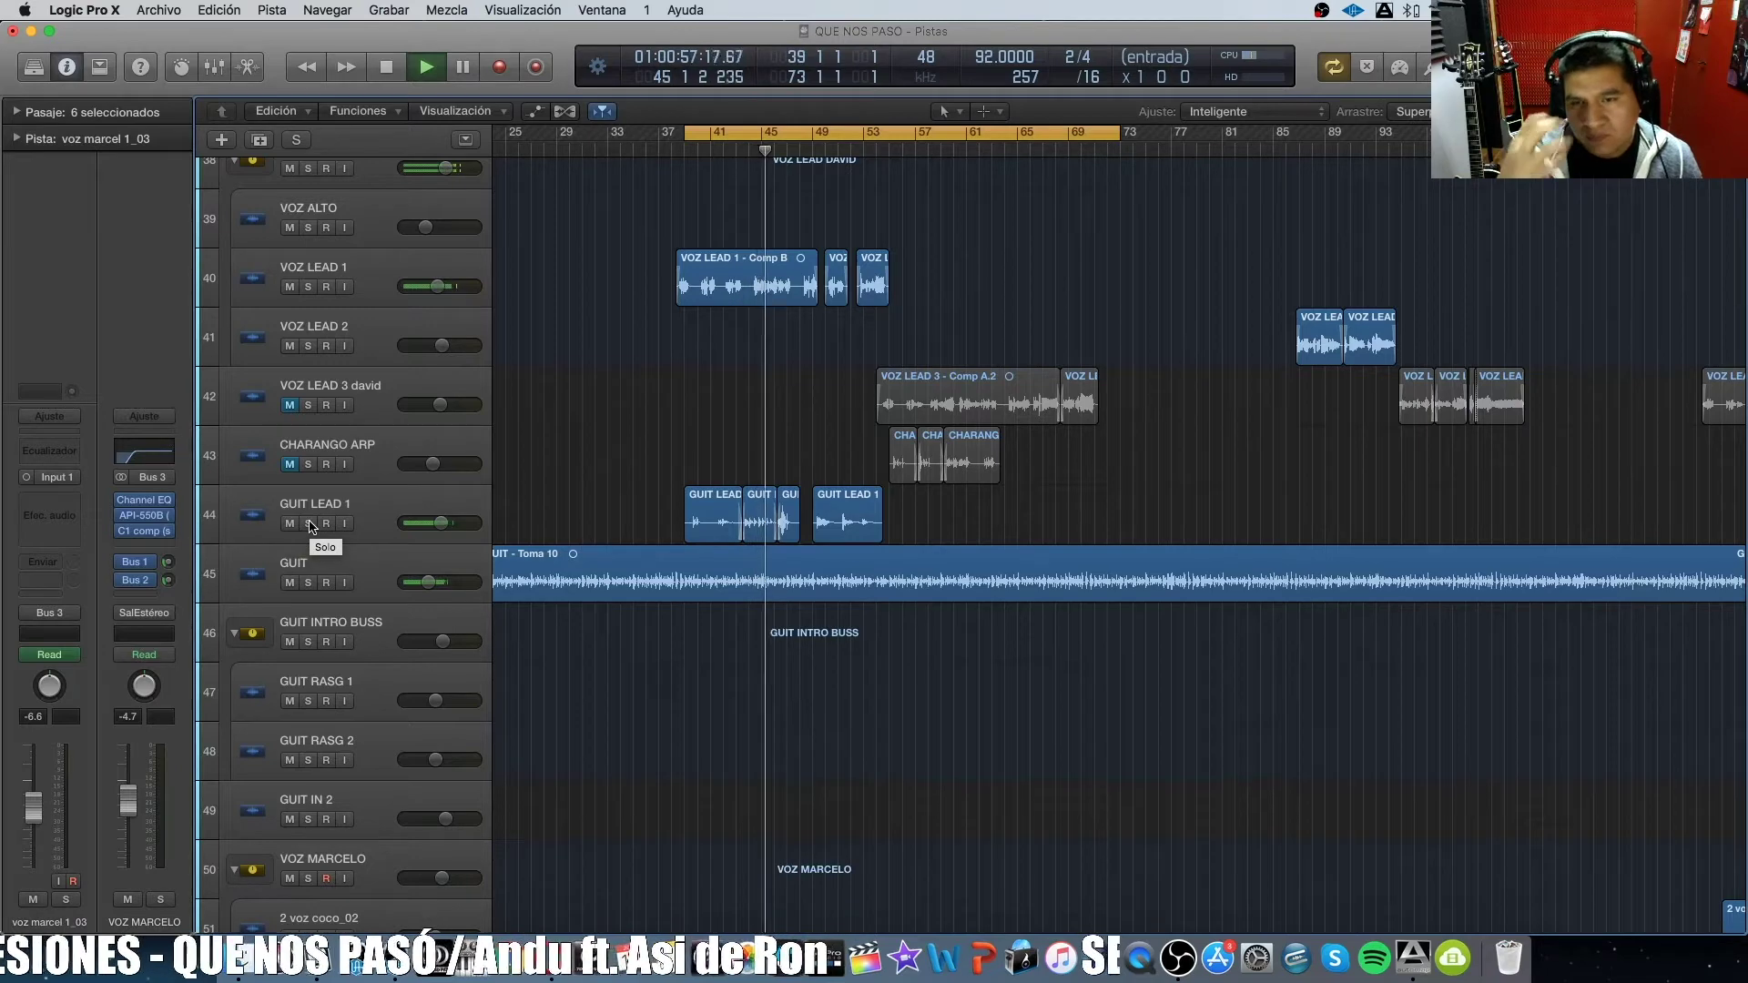
pyautogui.click(310, 524)
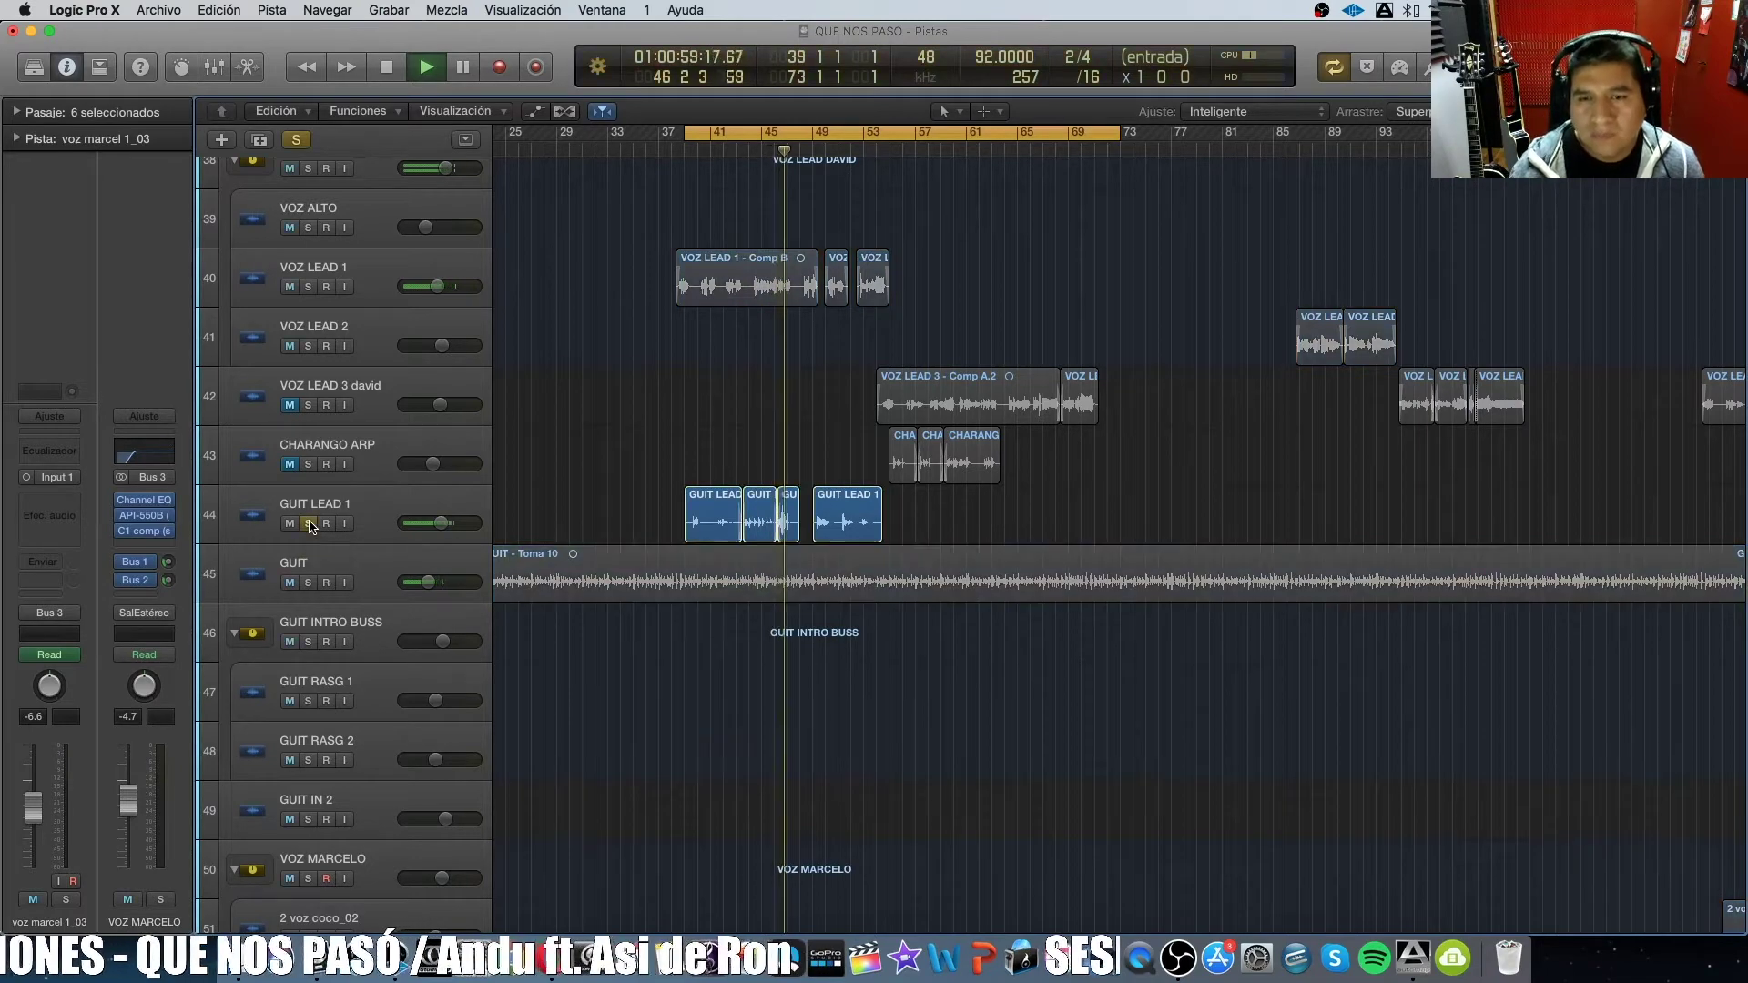
pyautogui.click(310, 524)
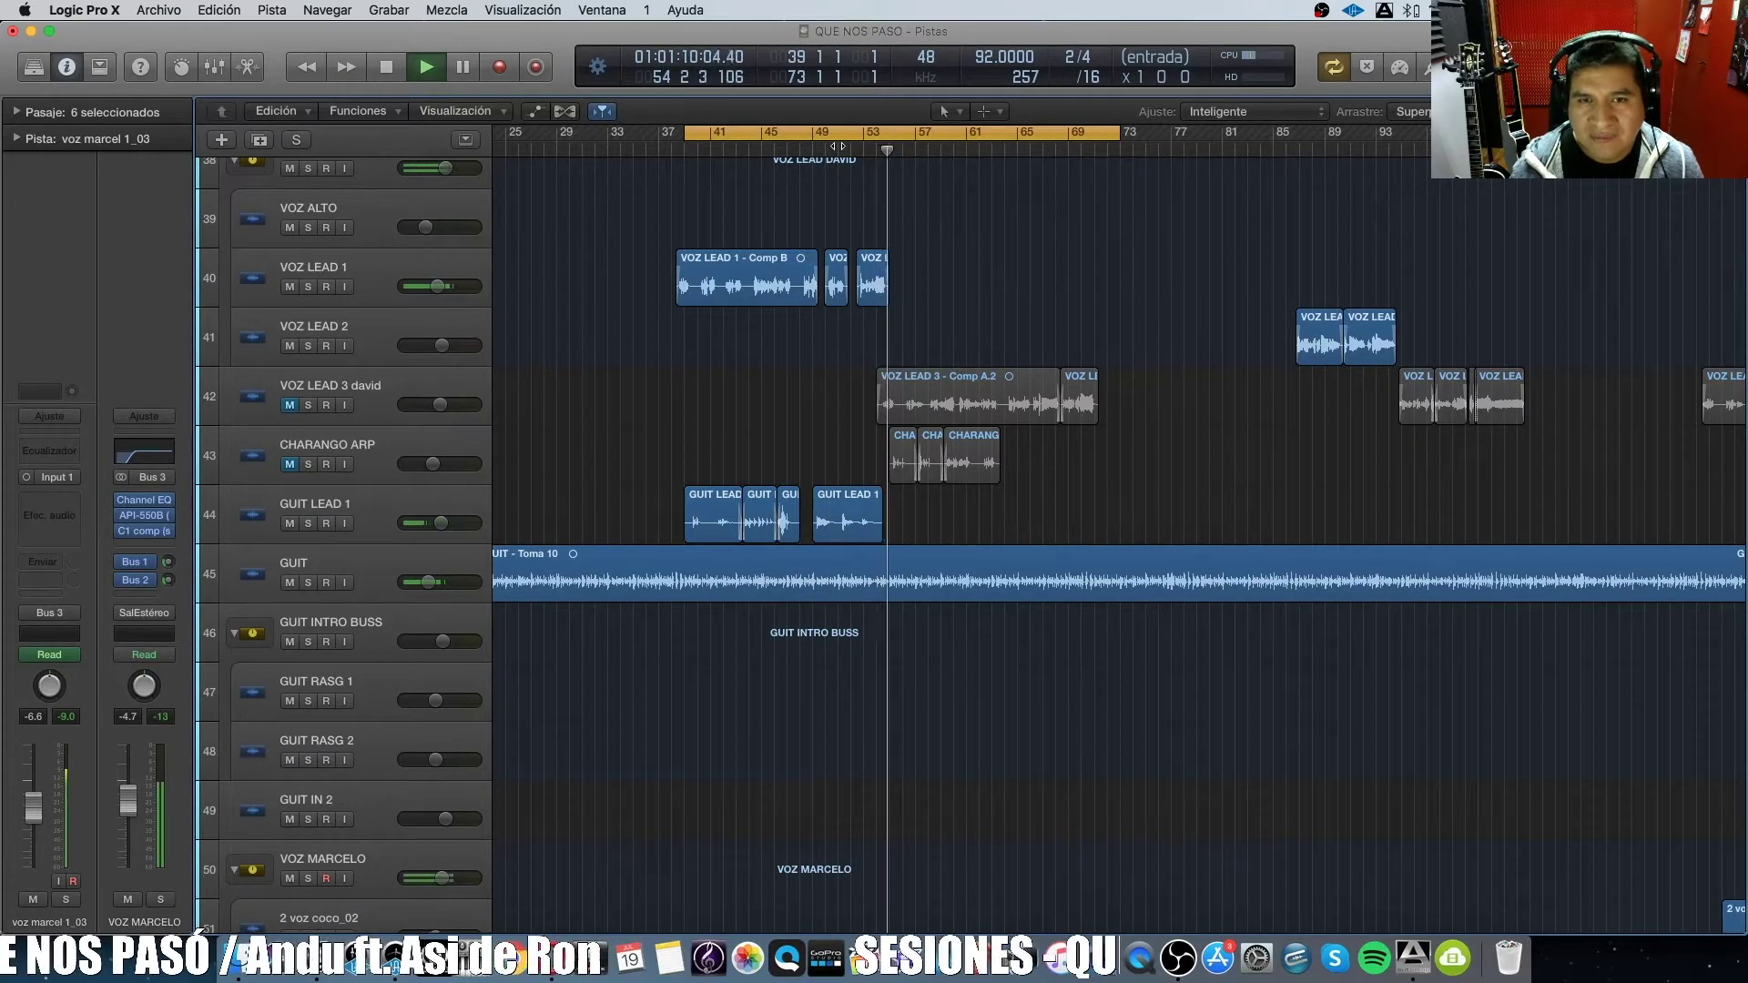
pyautogui.press('space')
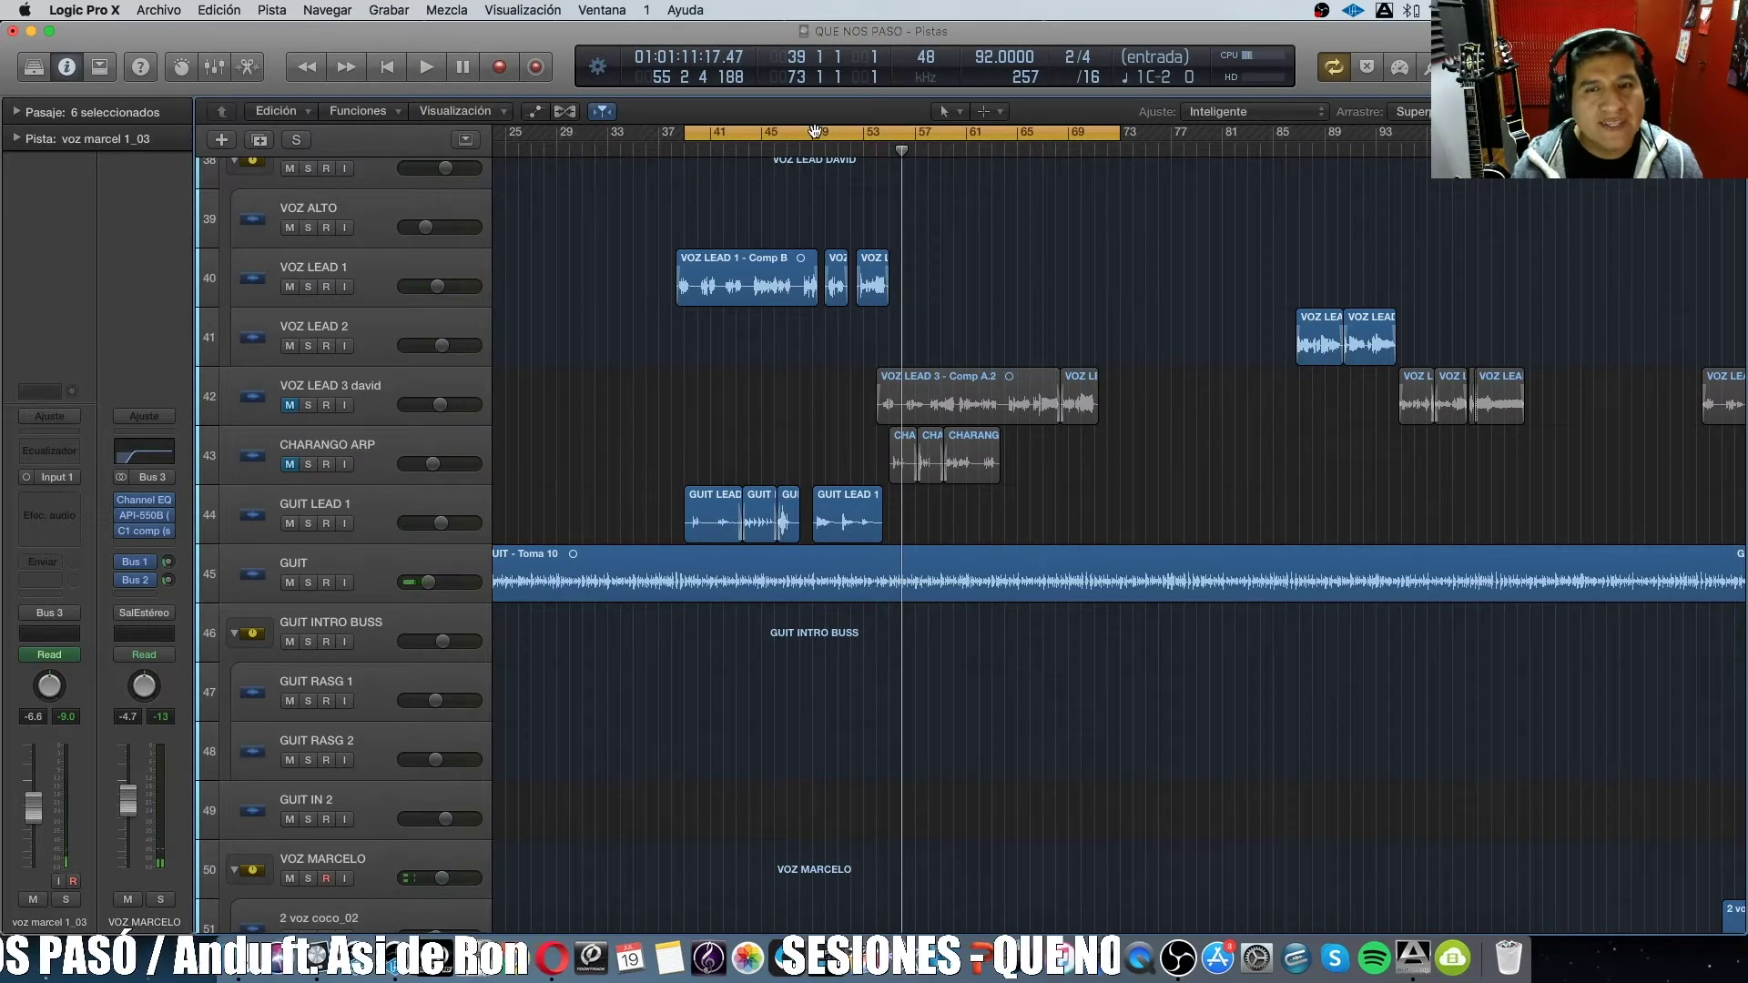
# Set the cycle range to bars 53 to 87, unmute the CHARANGO ARP track and play the passage.
pyautogui.moveTo(815, 132); pyautogui.dragTo(994, 132)
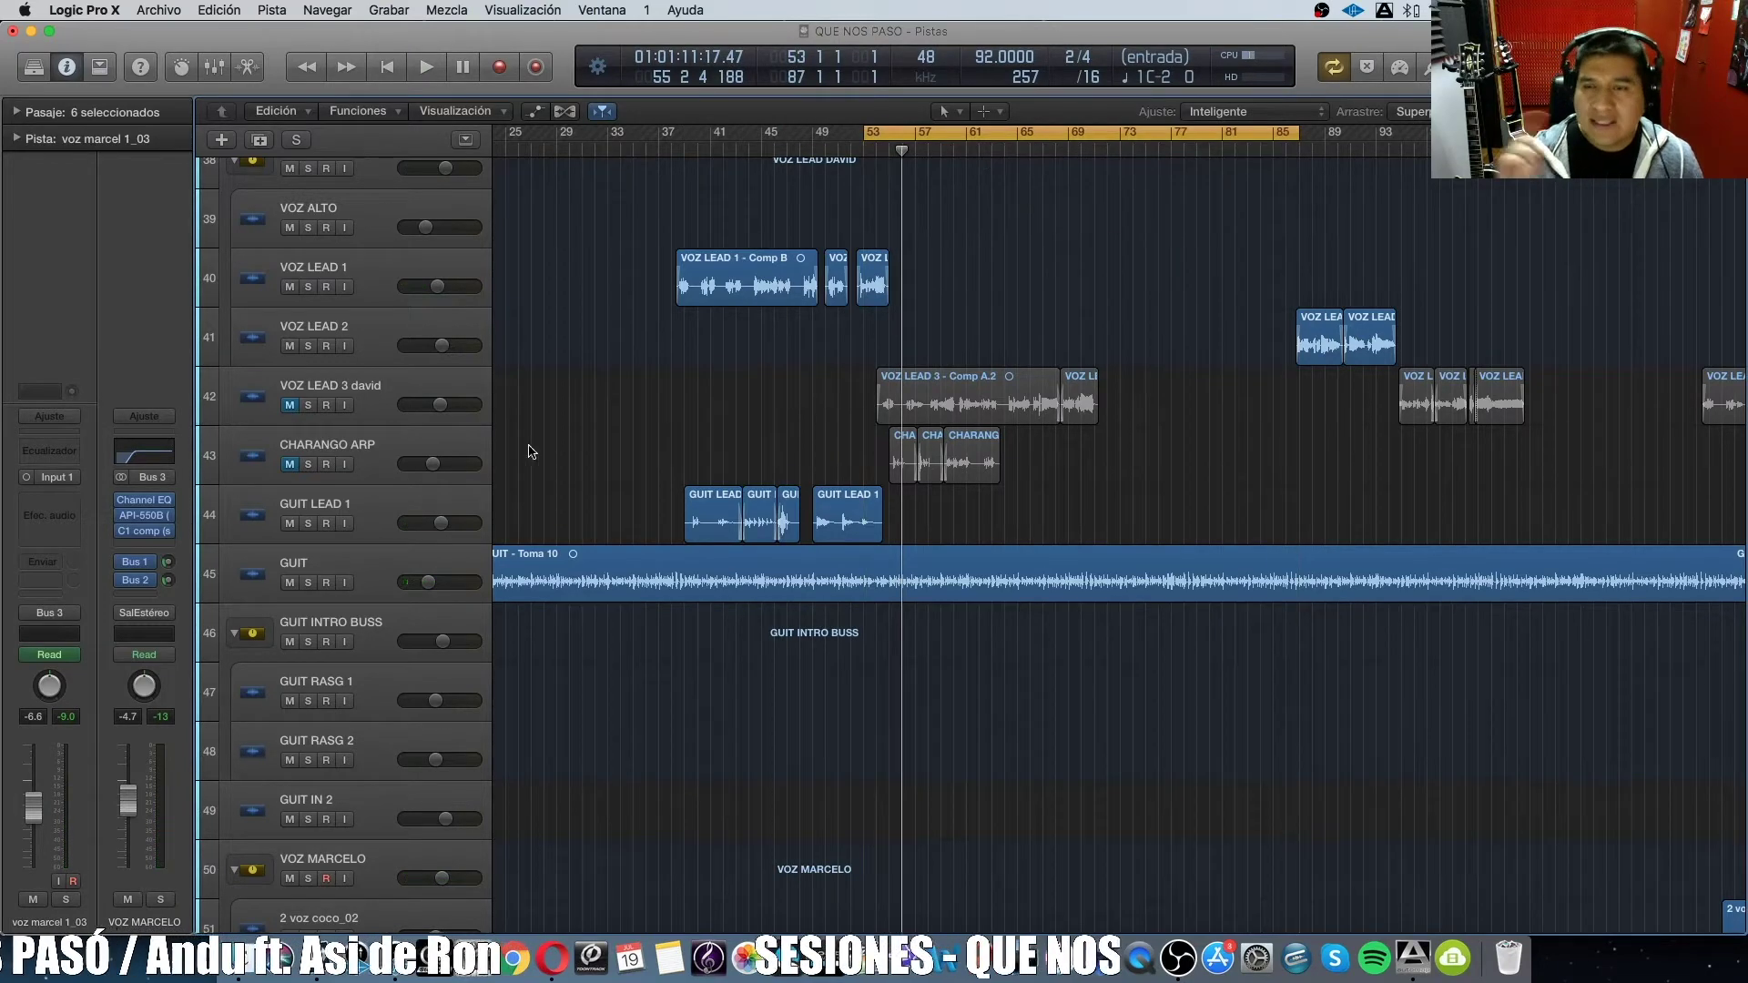
pyautogui.click(289, 464)
pyautogui.press('space')
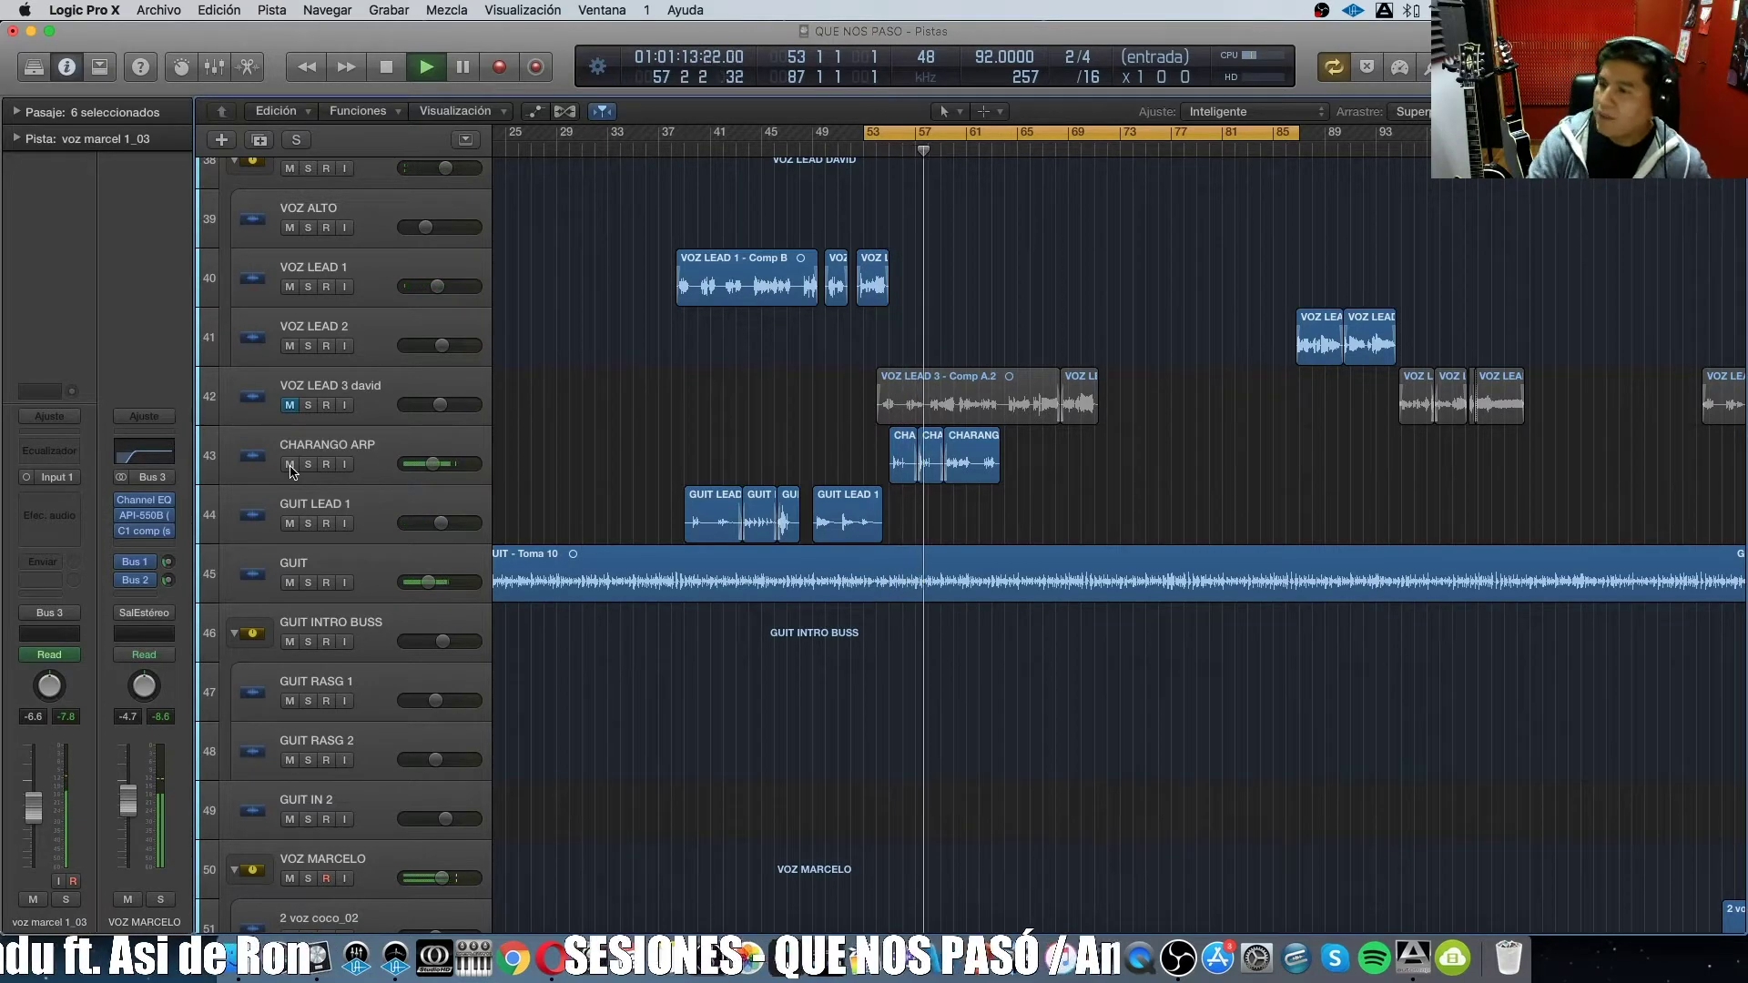
# Move the cycle range back to bars 38 to 72, play the passage and place the playhead at bar 49.
pyautogui.moveTo(1033, 137); pyautogui.dragTo(853, 152)
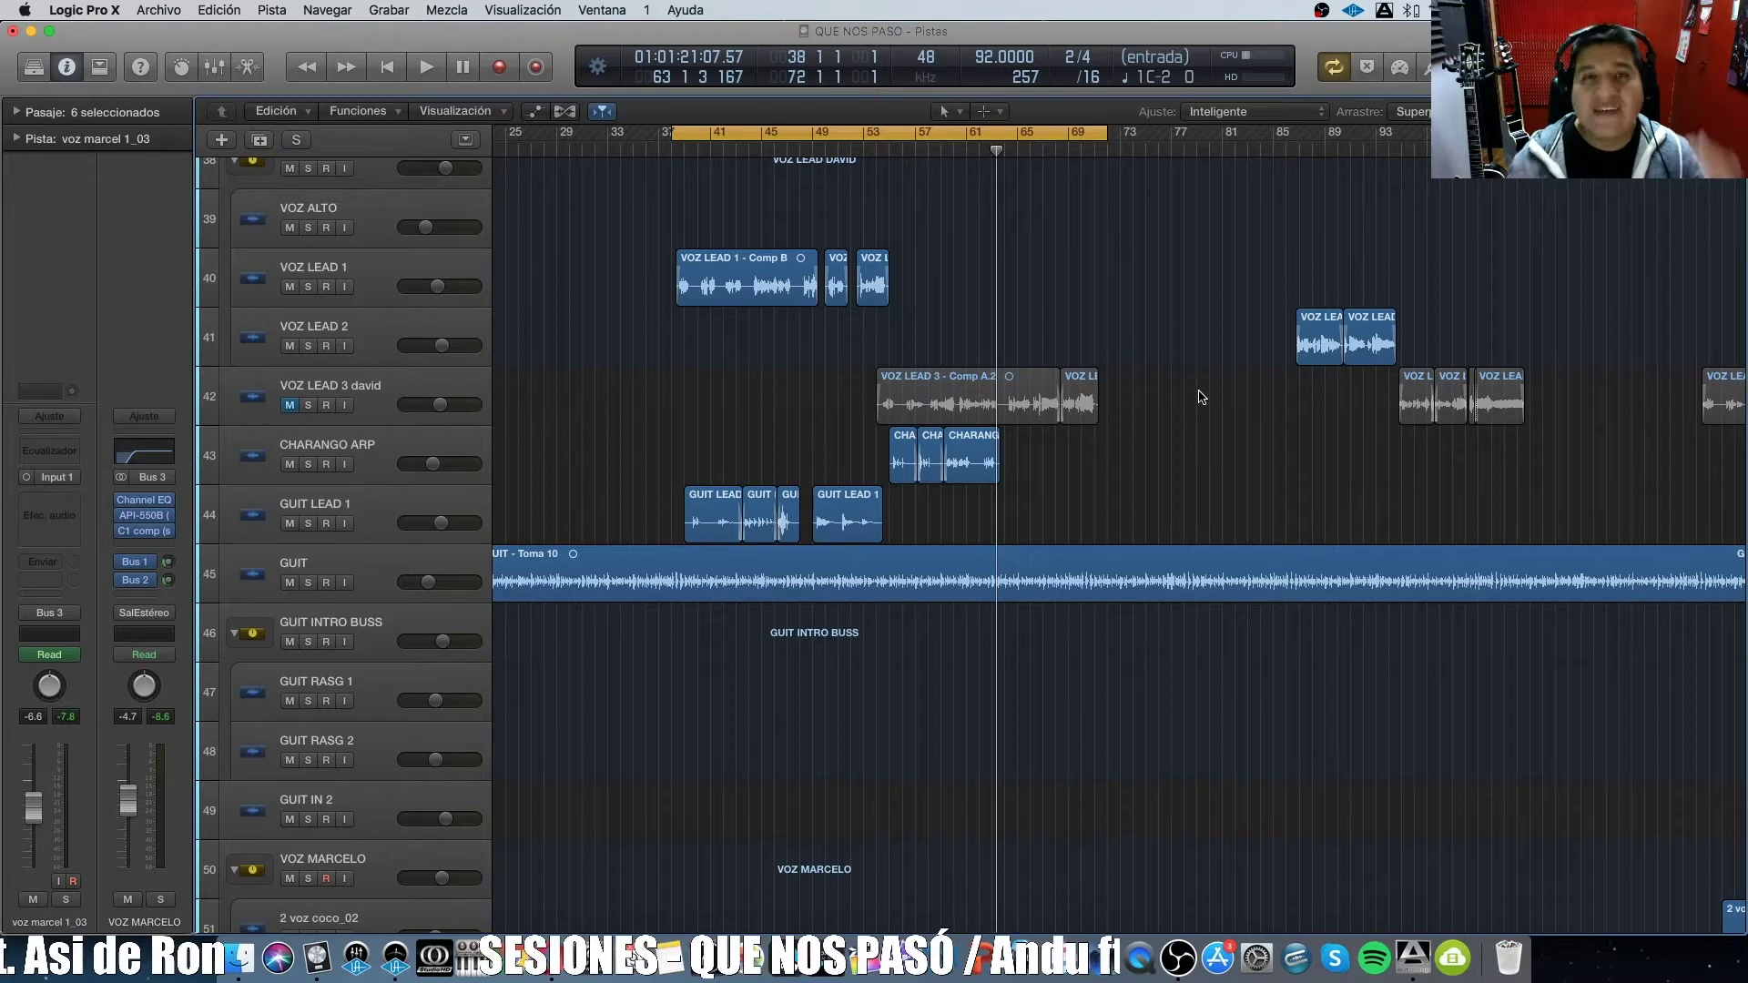
pyautogui.press('space')
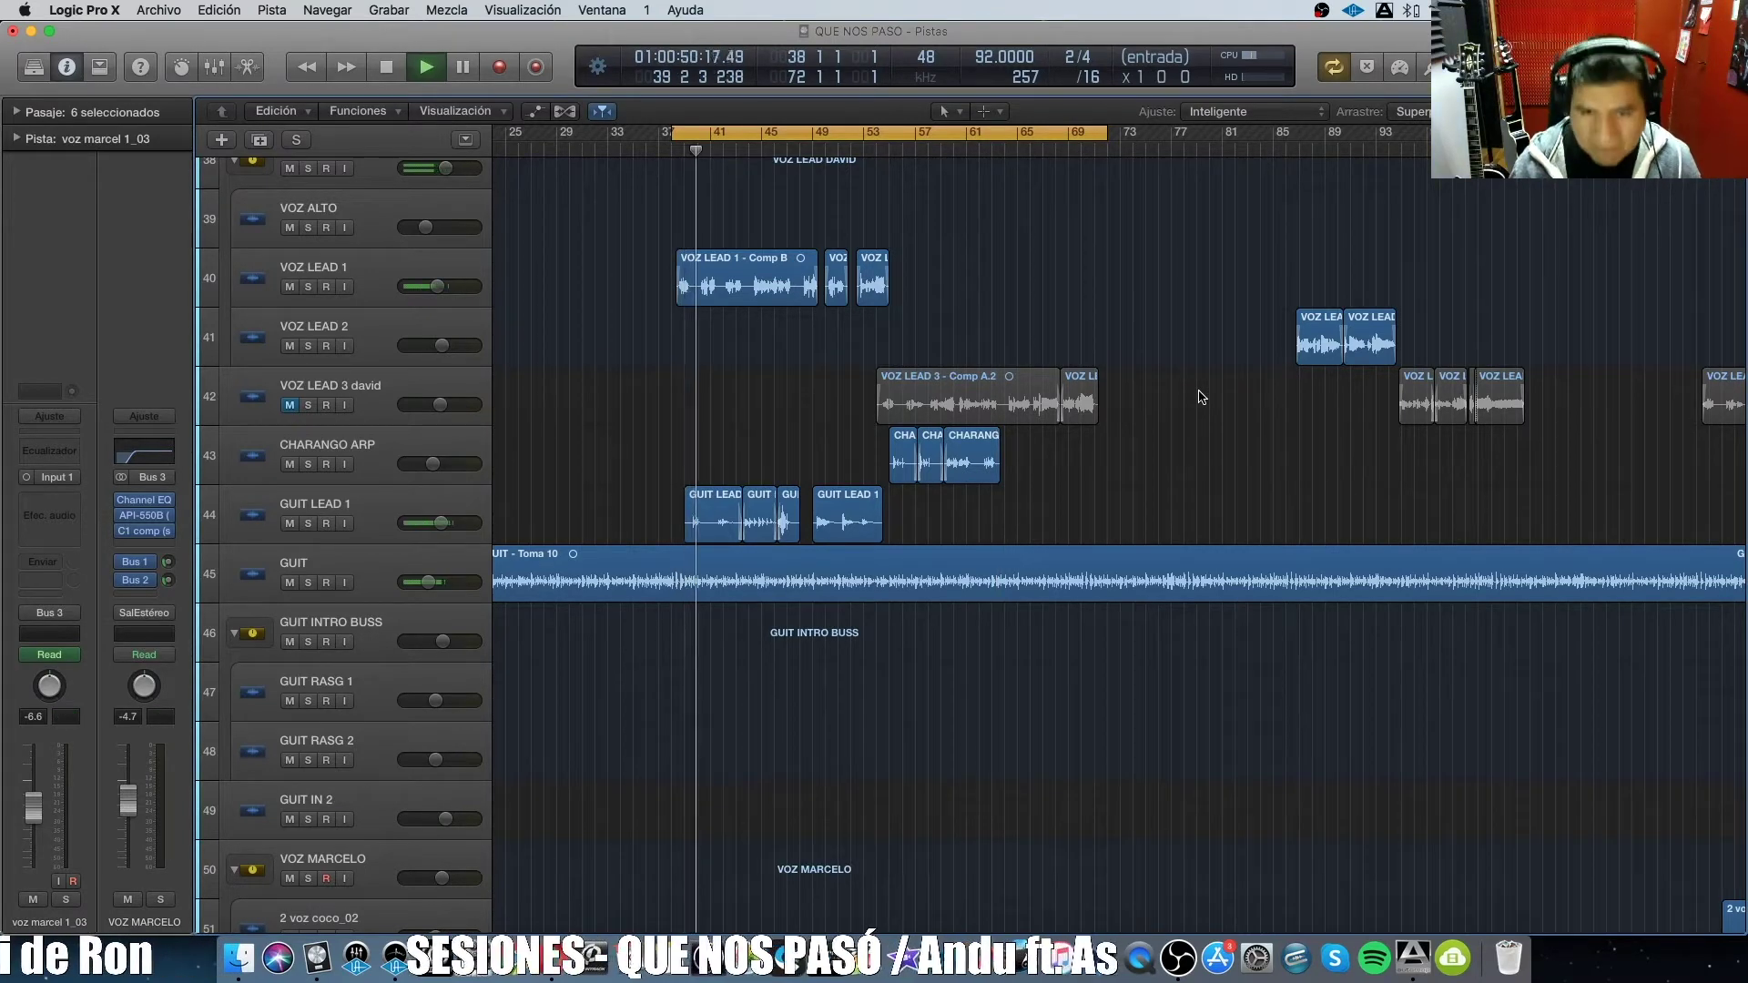
pyautogui.hscroll(-5, 1106, 419)
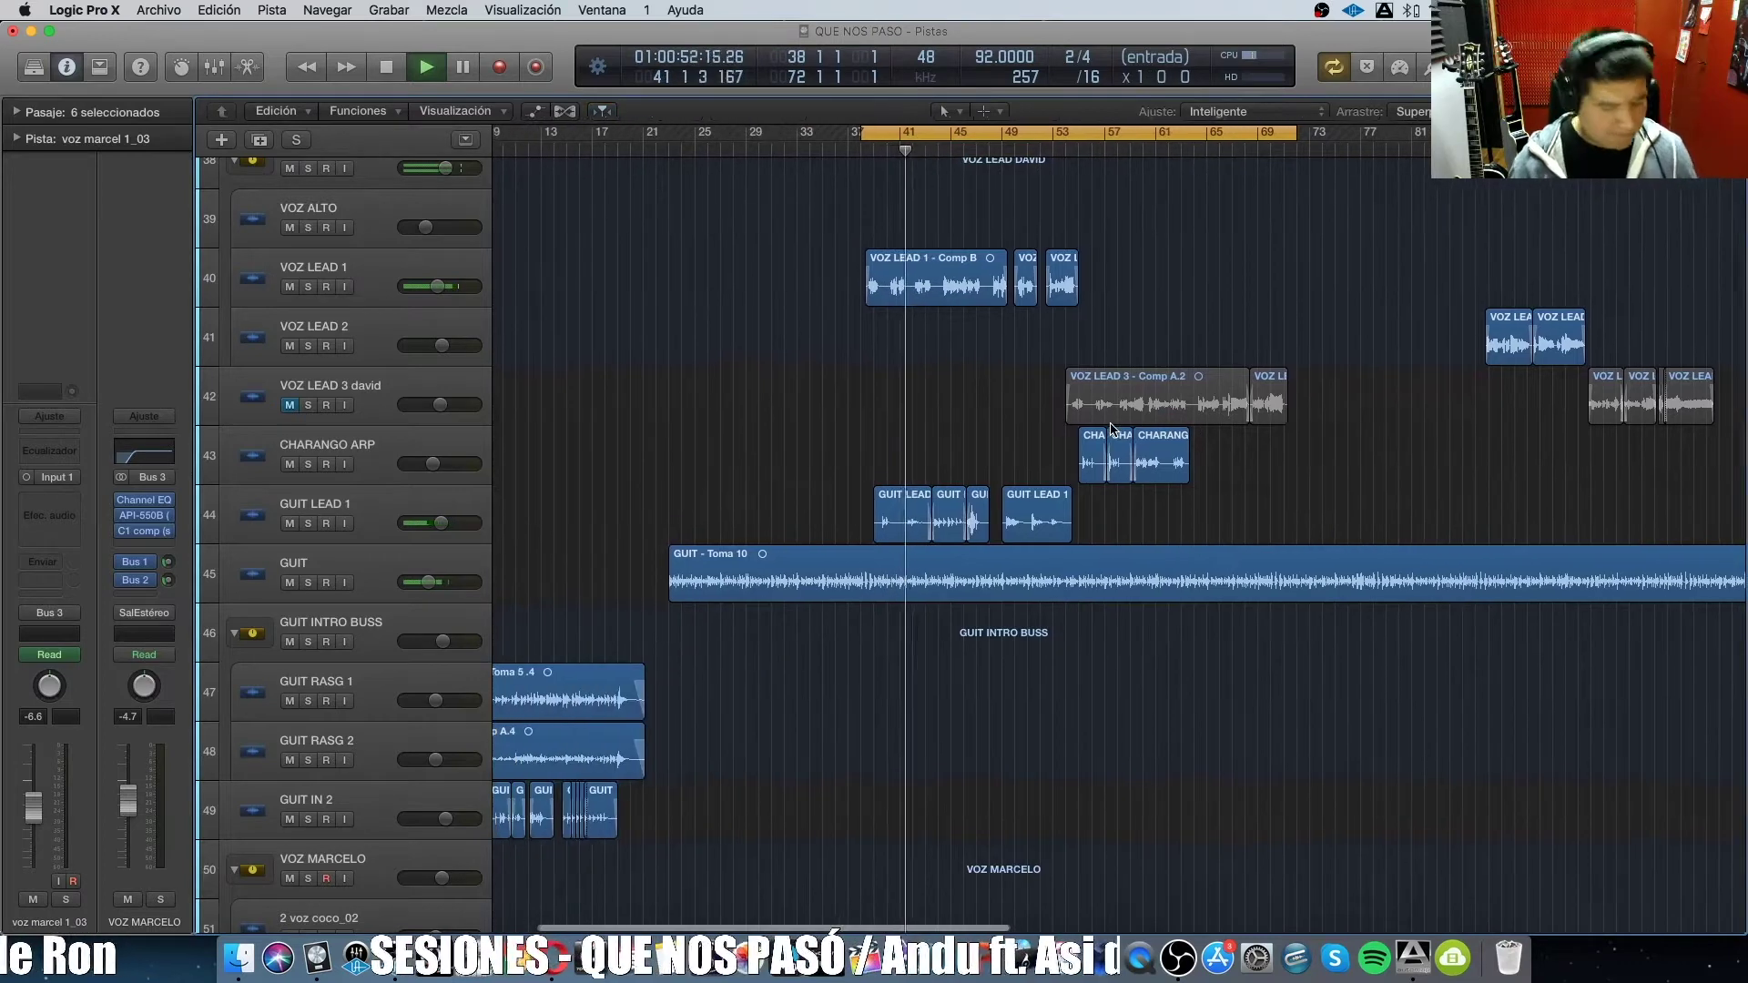
pyautogui.press('space')
pyautogui.click(1047, 148)
pyautogui.click(1002, 152)
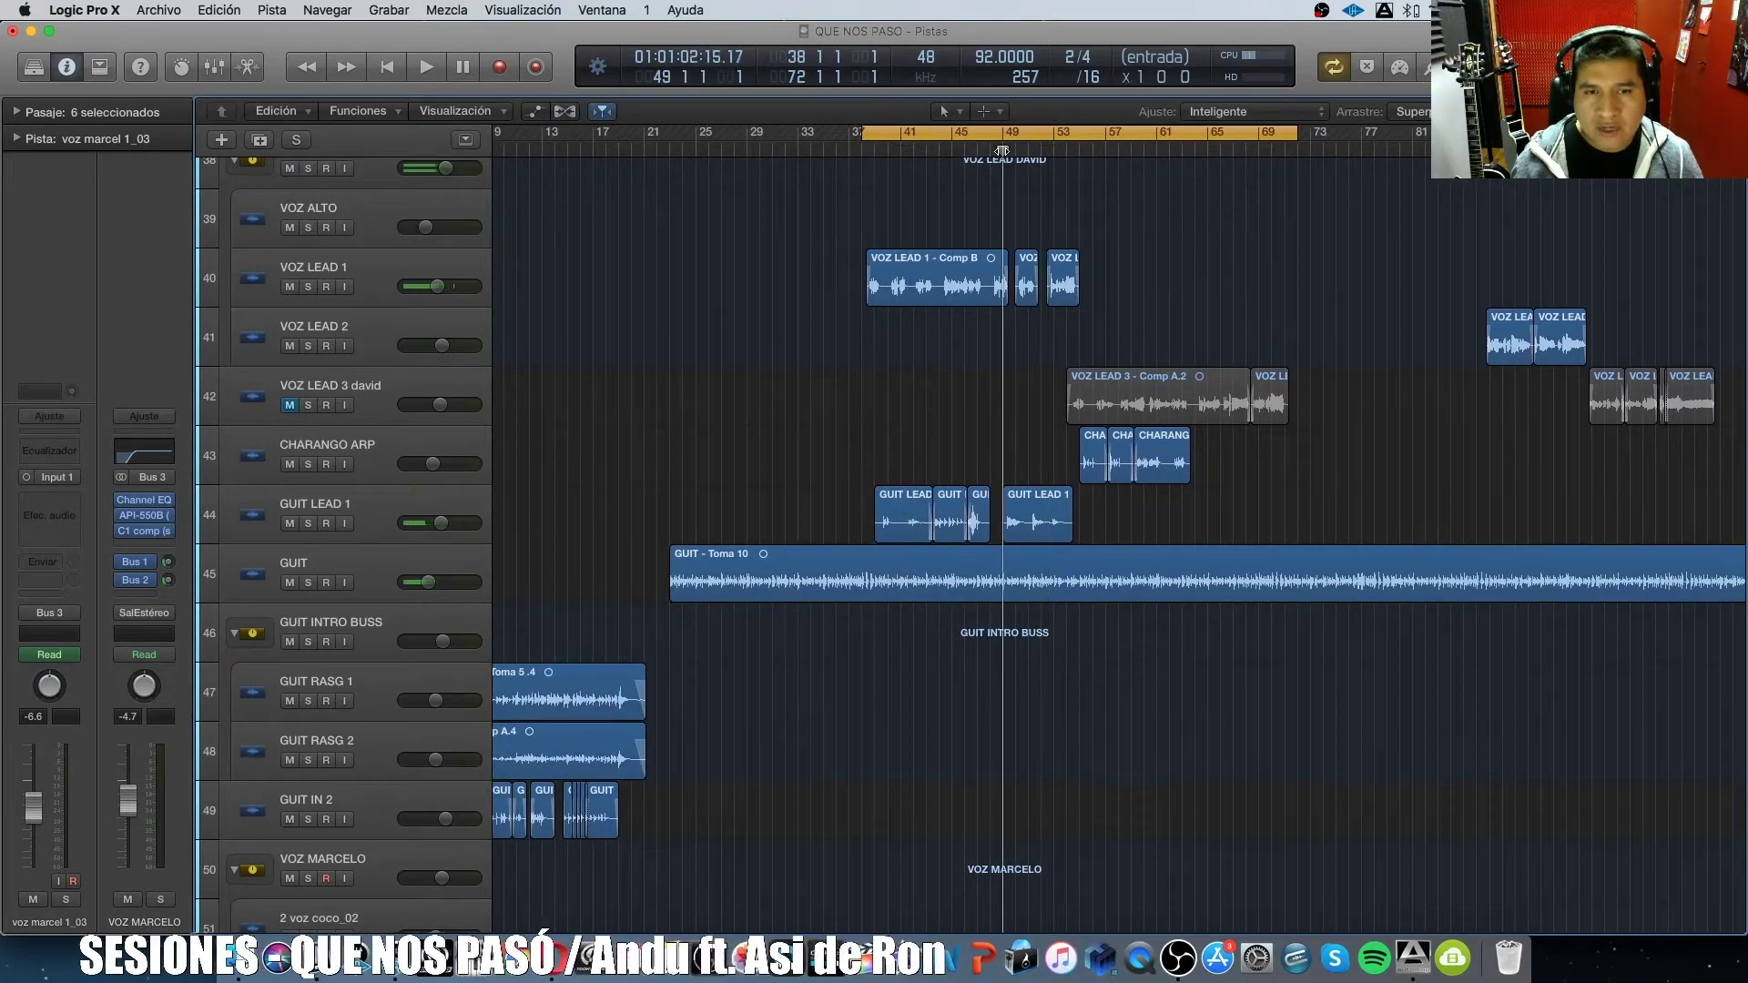
# Return the cycle range to bars 53 to 87 and listen to that section again.
pyautogui.moveTo(1002, 138); pyautogui.dragTo(1200, 133)
pyautogui.press('space')
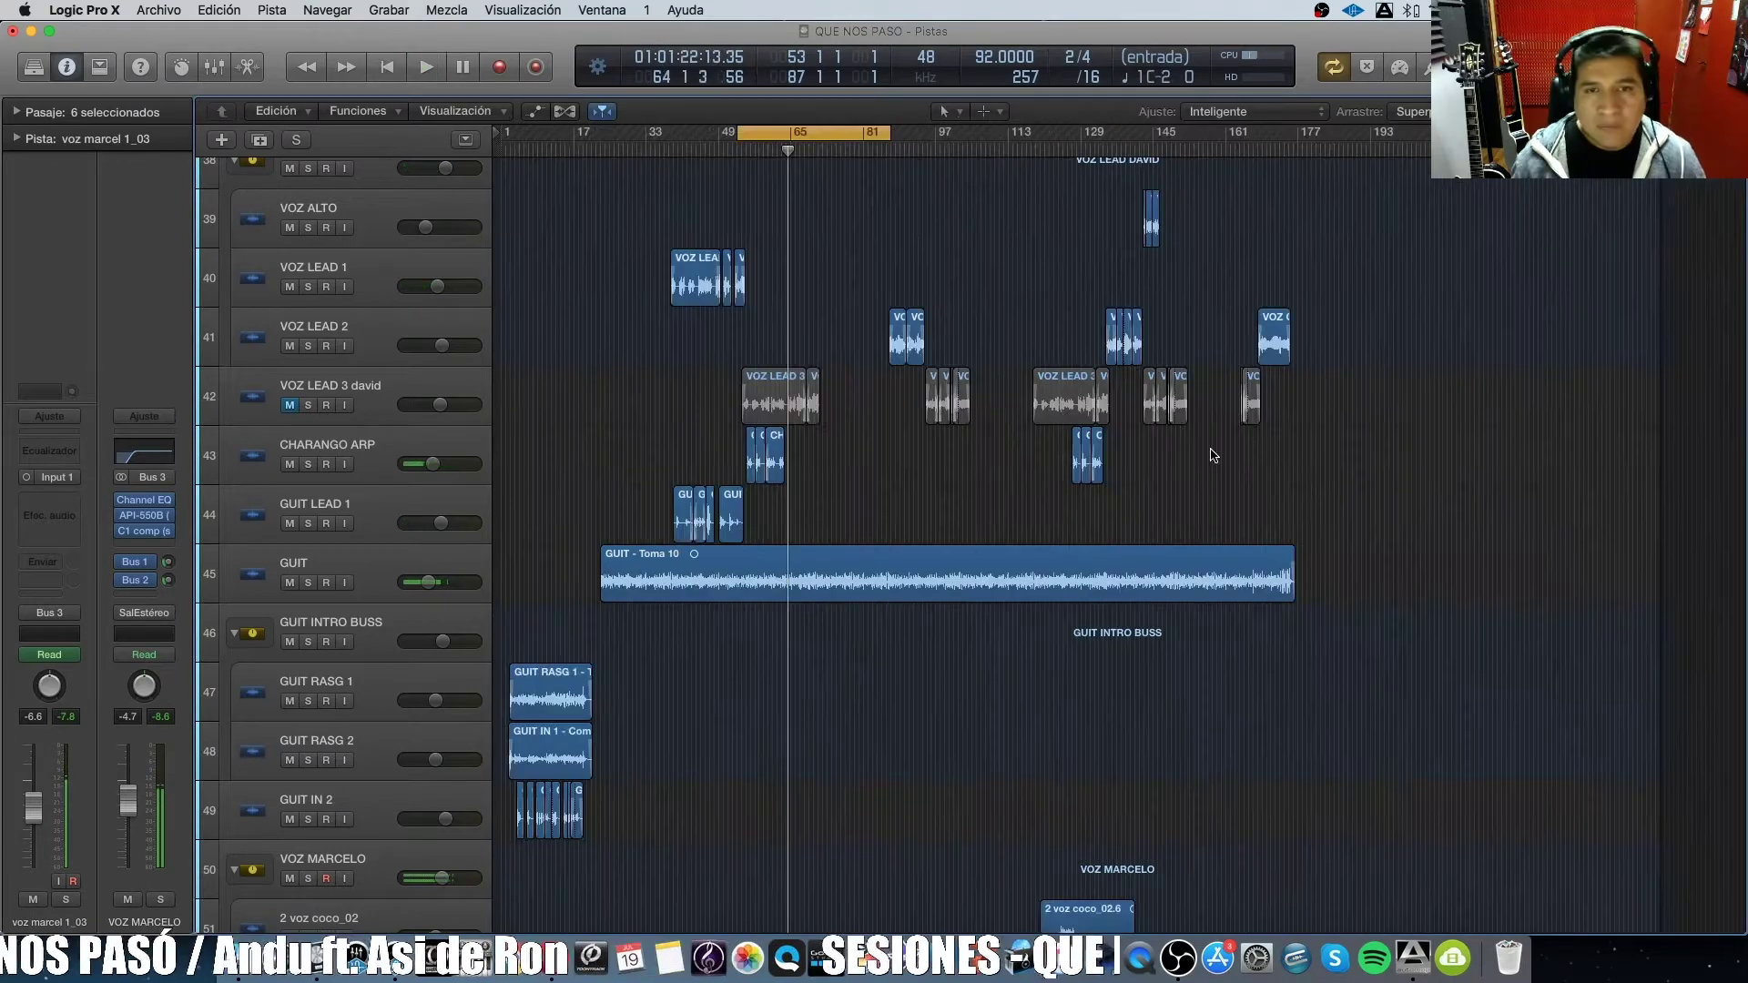
# Look through the tracks, then shift the cycle range to bars 70 to 104 and play the section.
pyautogui.scroll(-15, 958, 455)
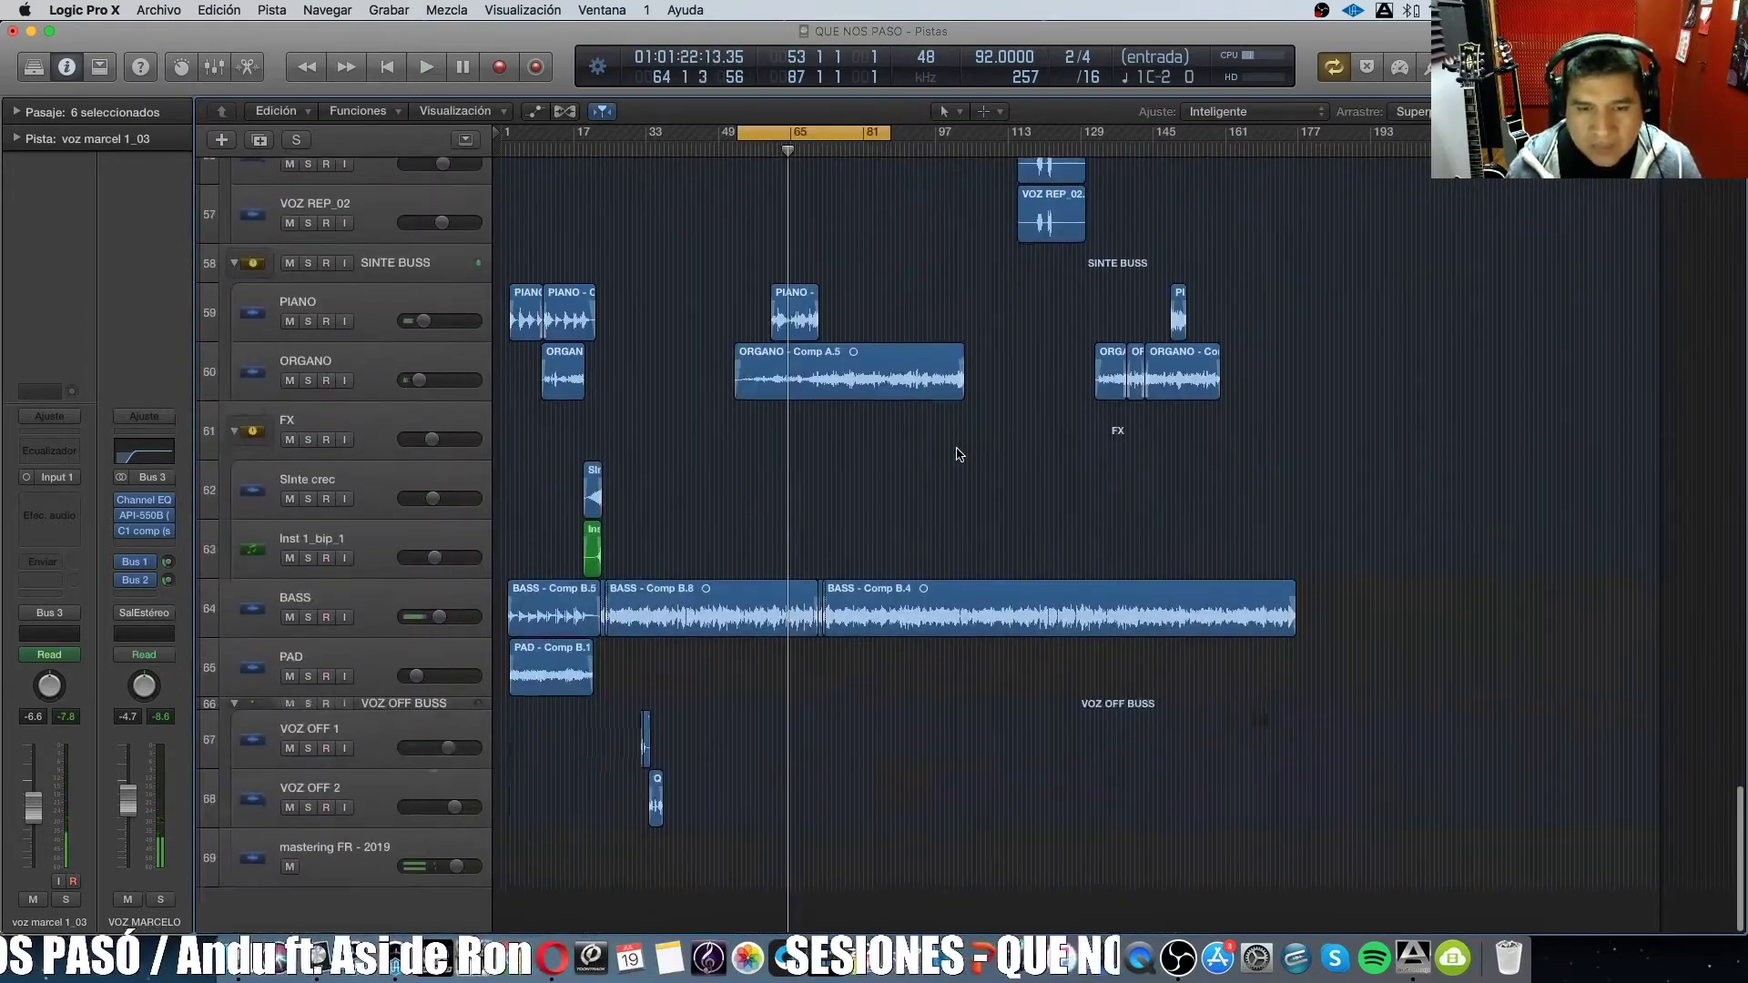
pyautogui.scroll(12, 957, 455)
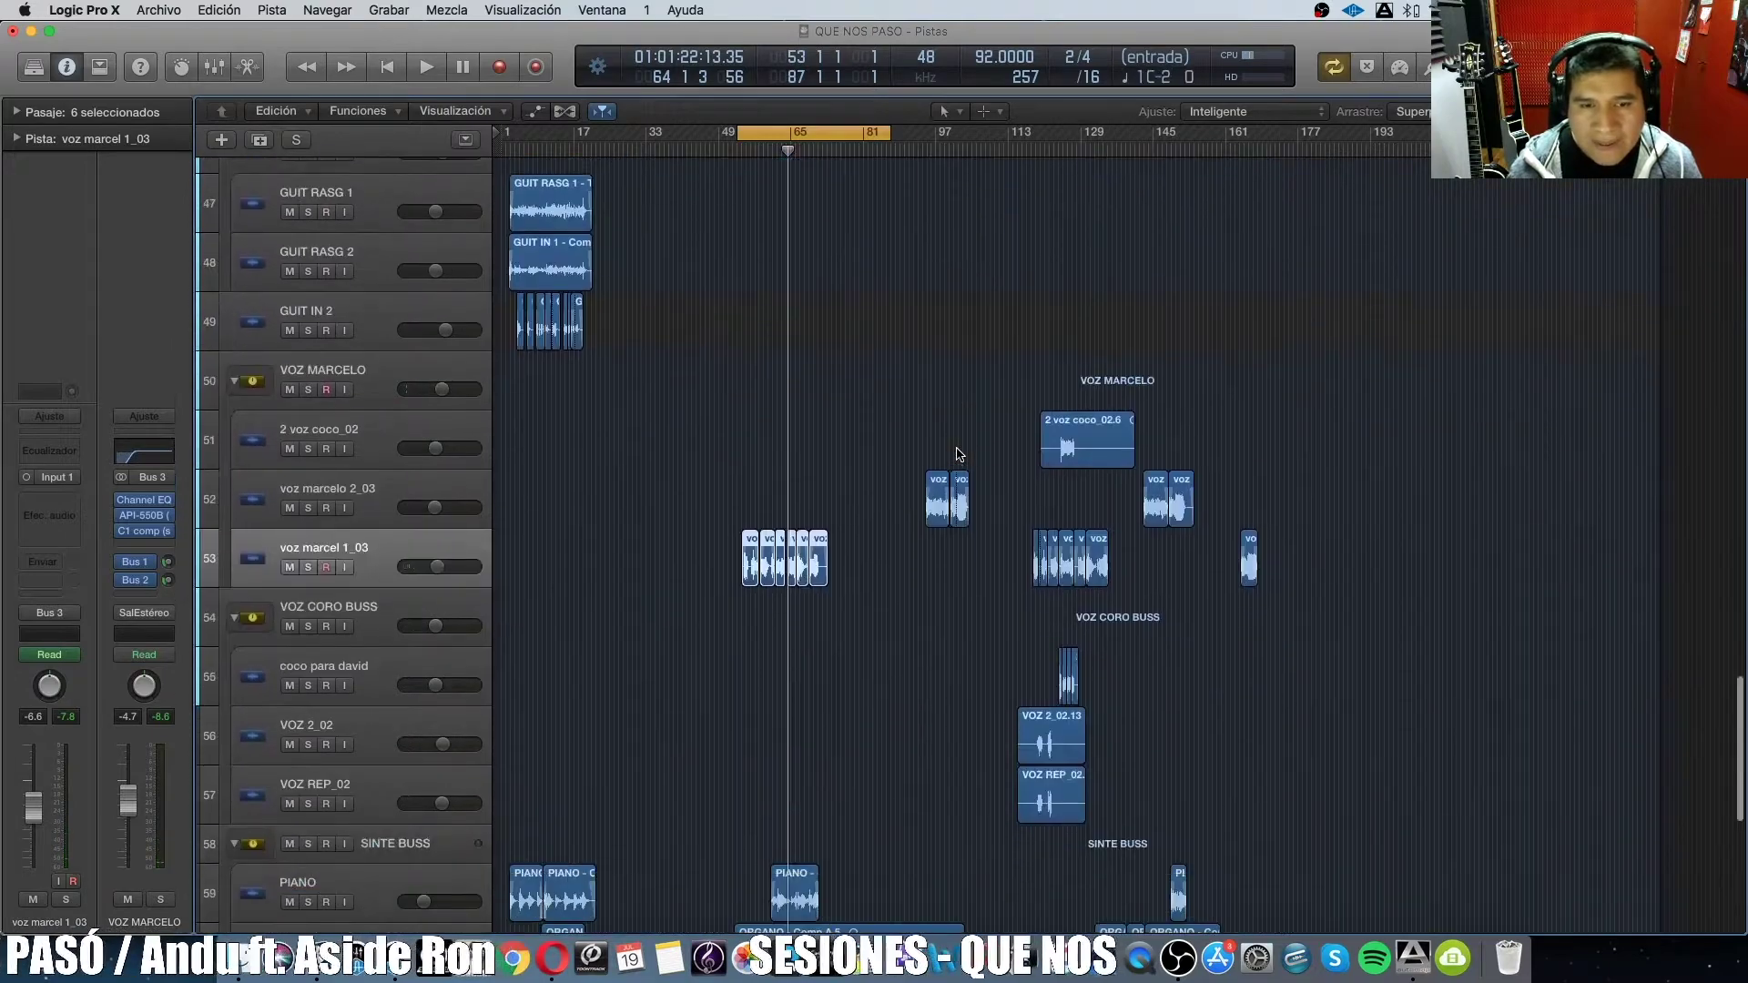
pyautogui.scroll(17, 958, 455)
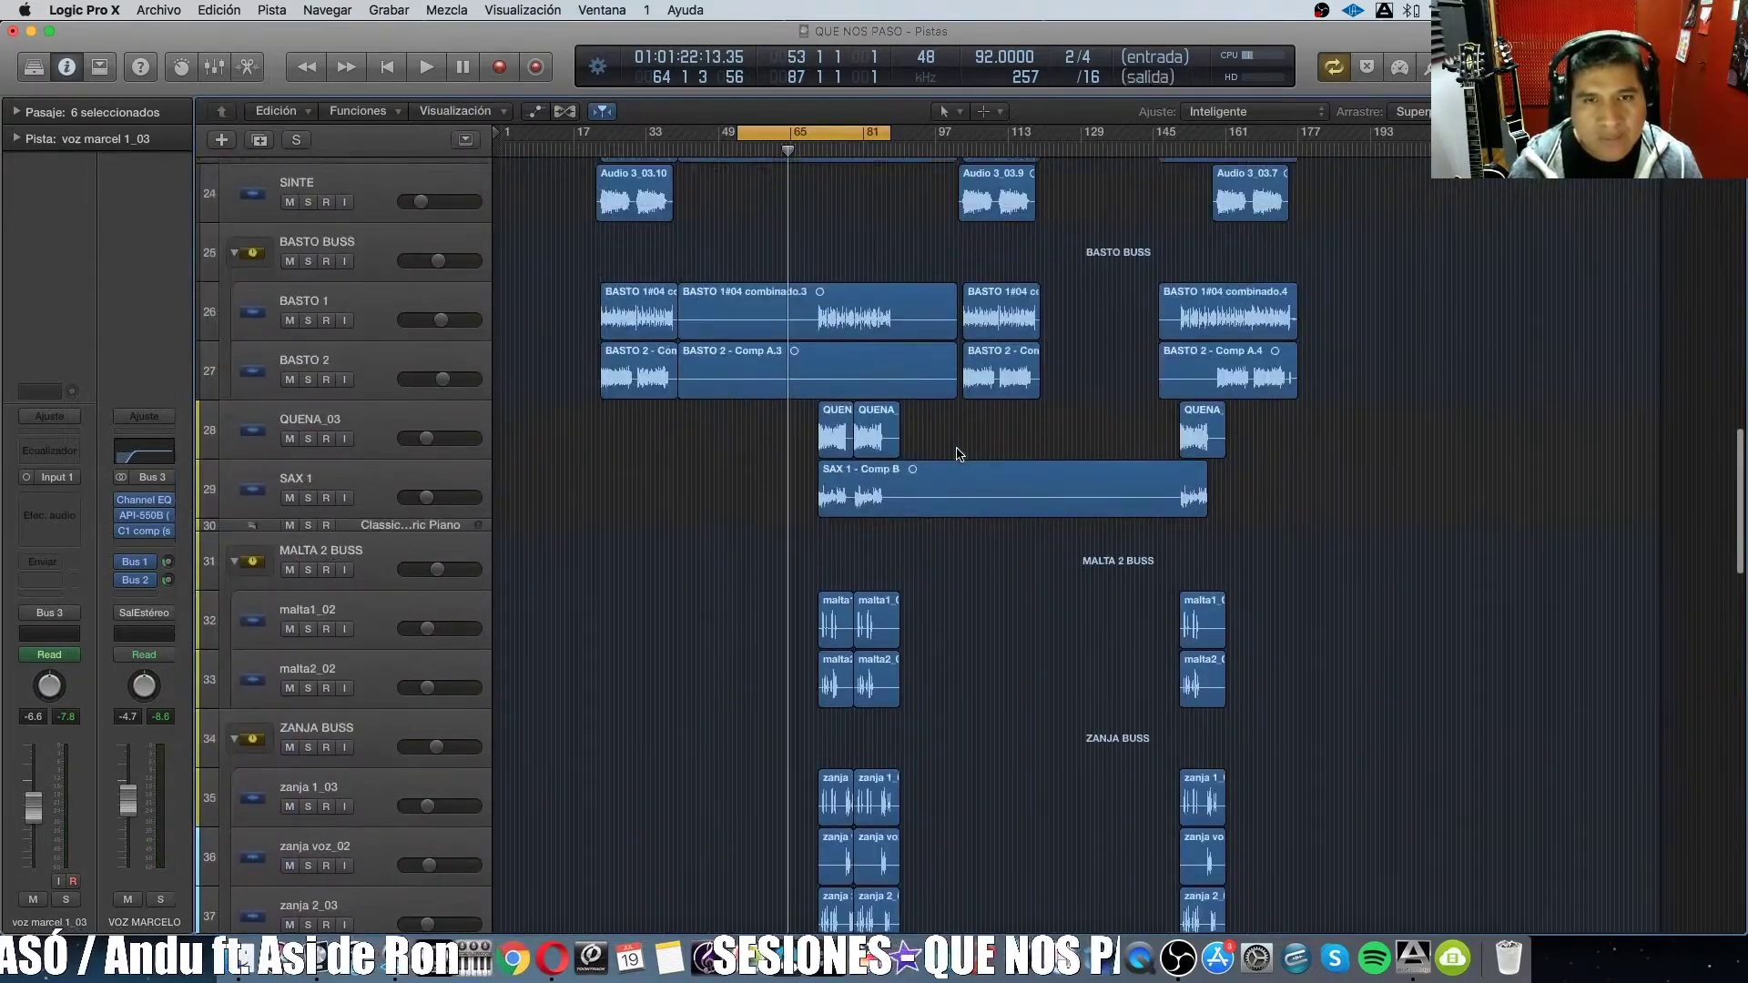
pyautogui.scroll(9, 957, 455)
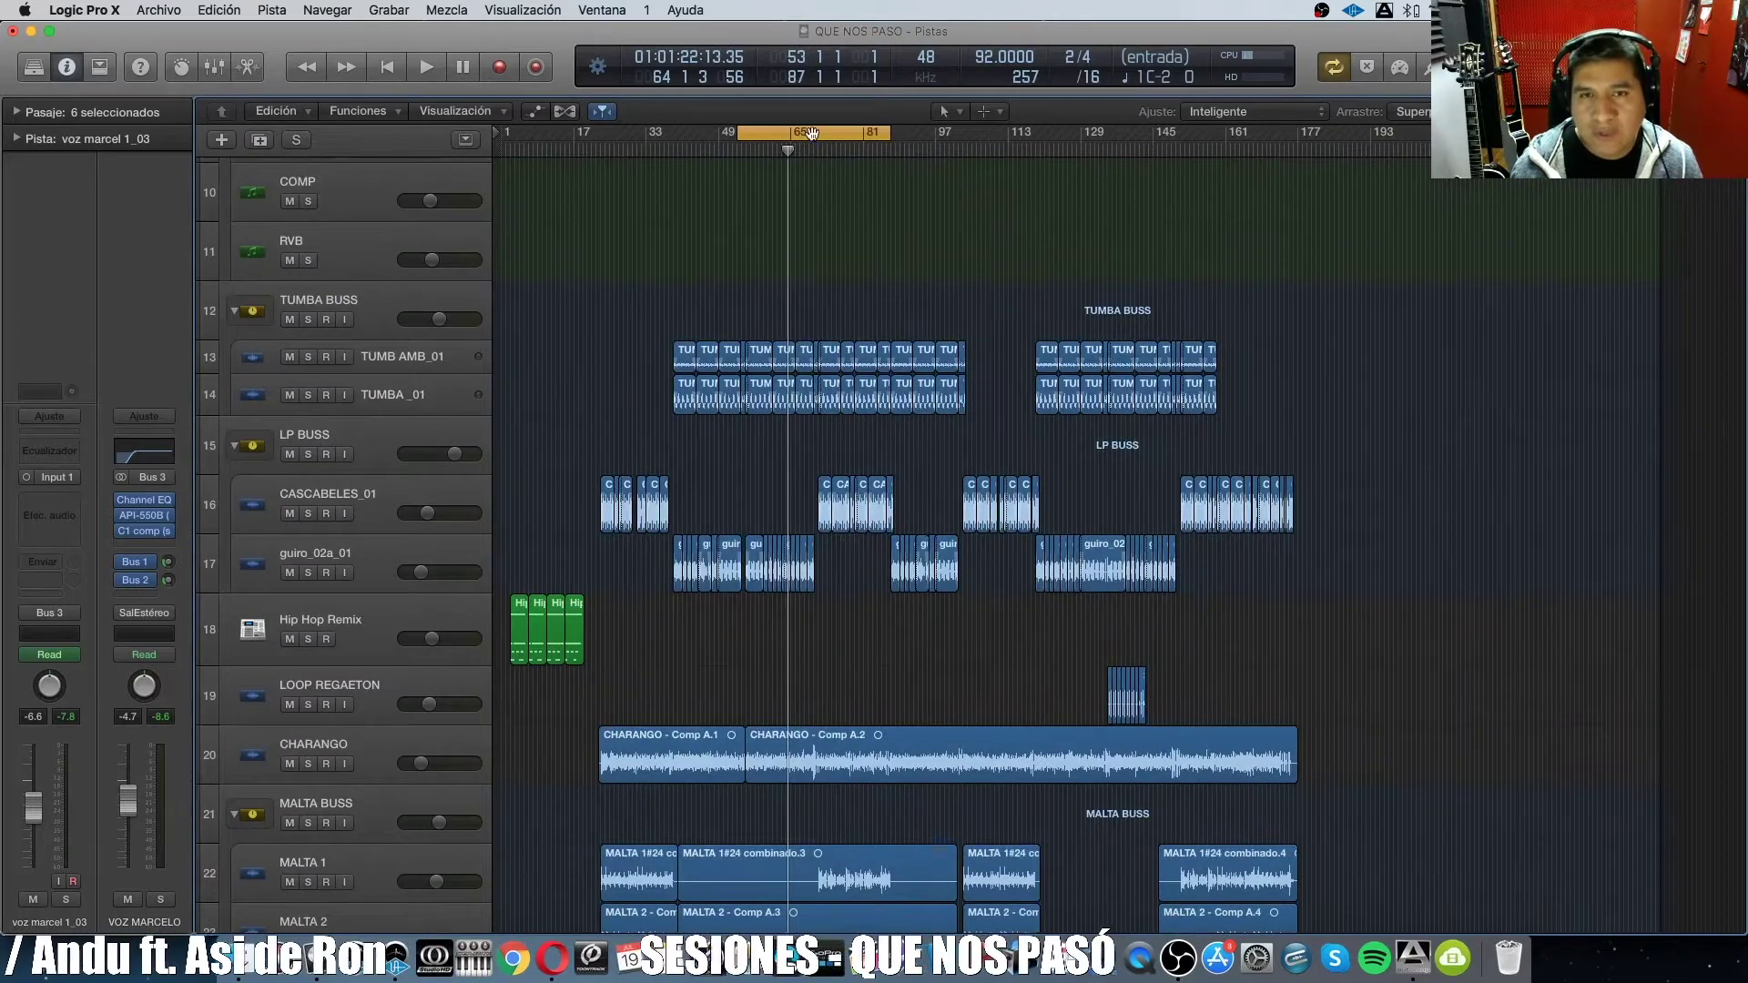
pyautogui.moveTo(812, 134); pyautogui.dragTo(889, 134)
pyautogui.press('space')
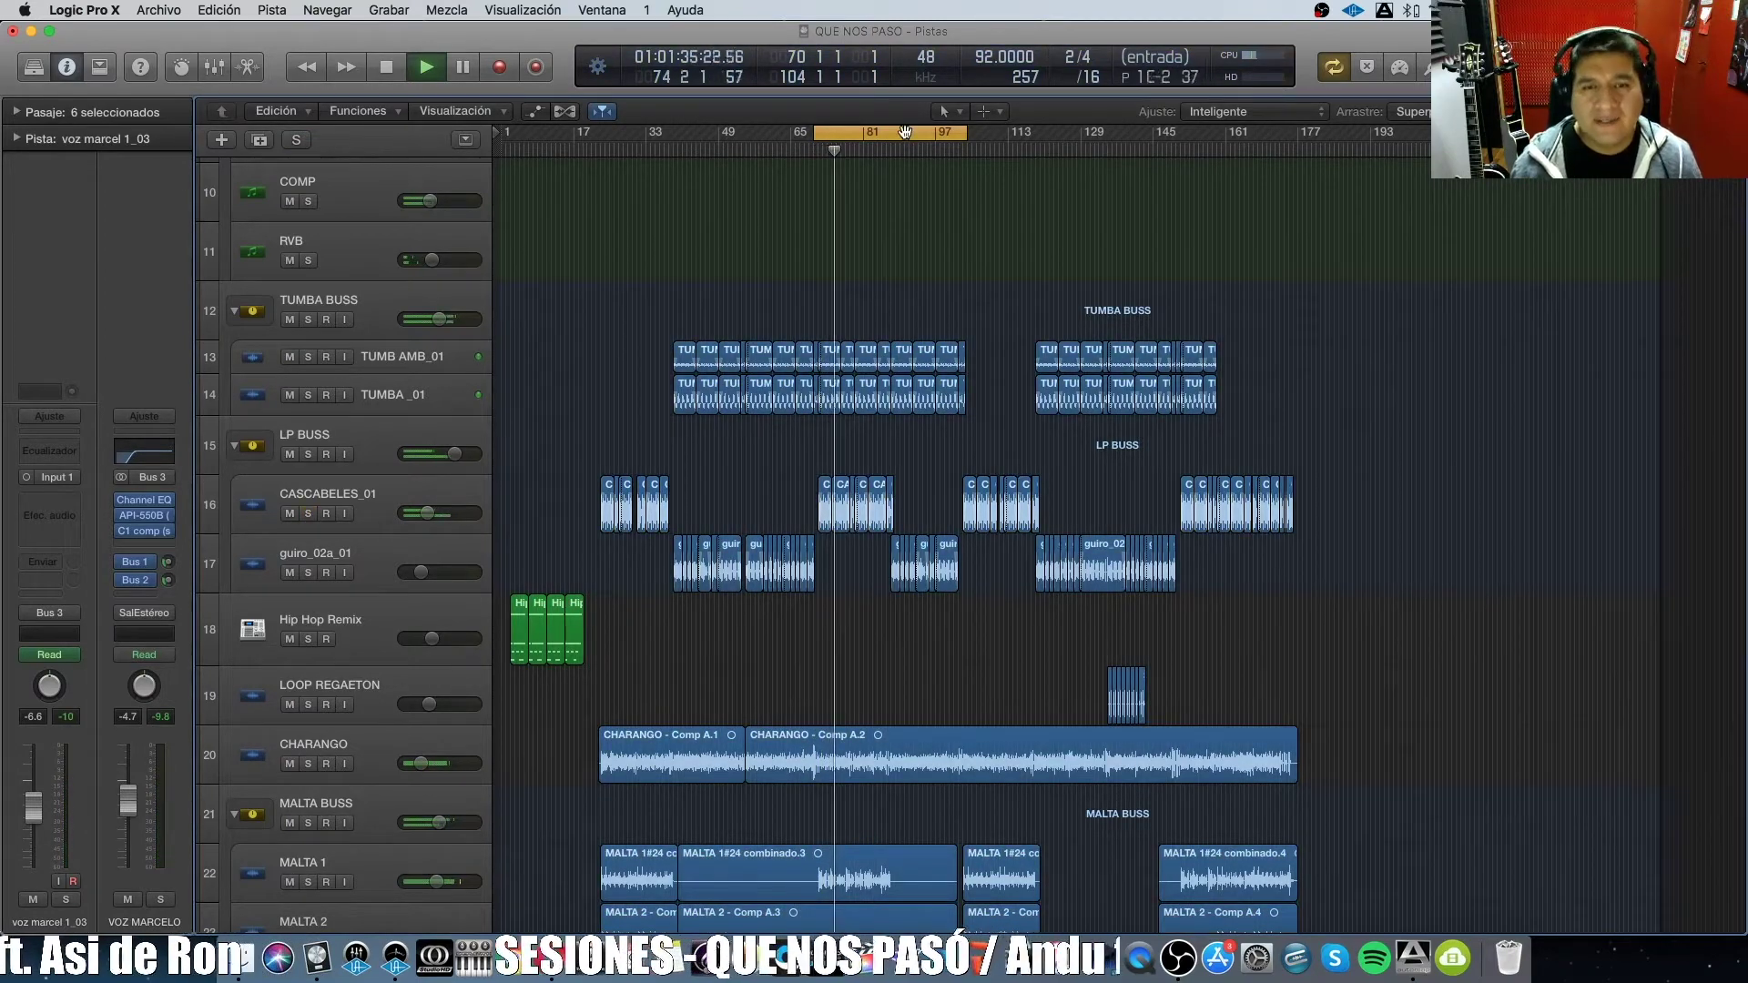
# Shift the cycle range to bars 86 to 120 and play the section from its start.
pyautogui.moveTo(905, 132); pyautogui.dragTo(977, 132)
pyautogui.press('space')
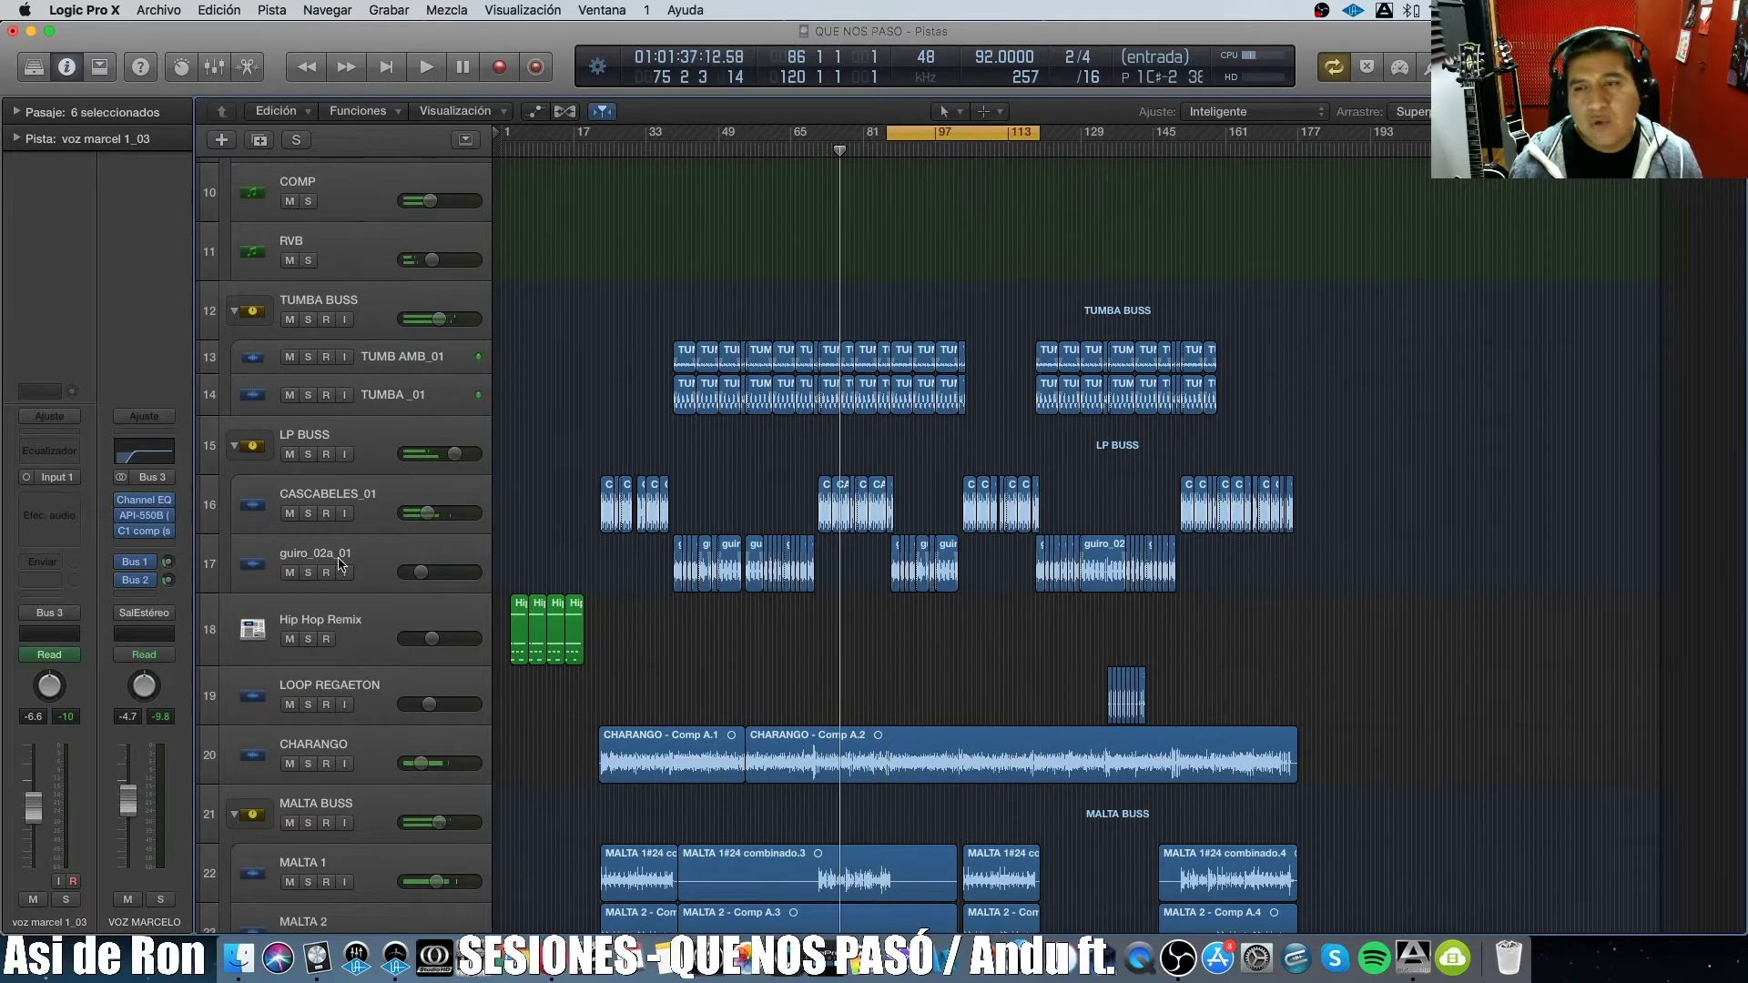
pyautogui.press('space')
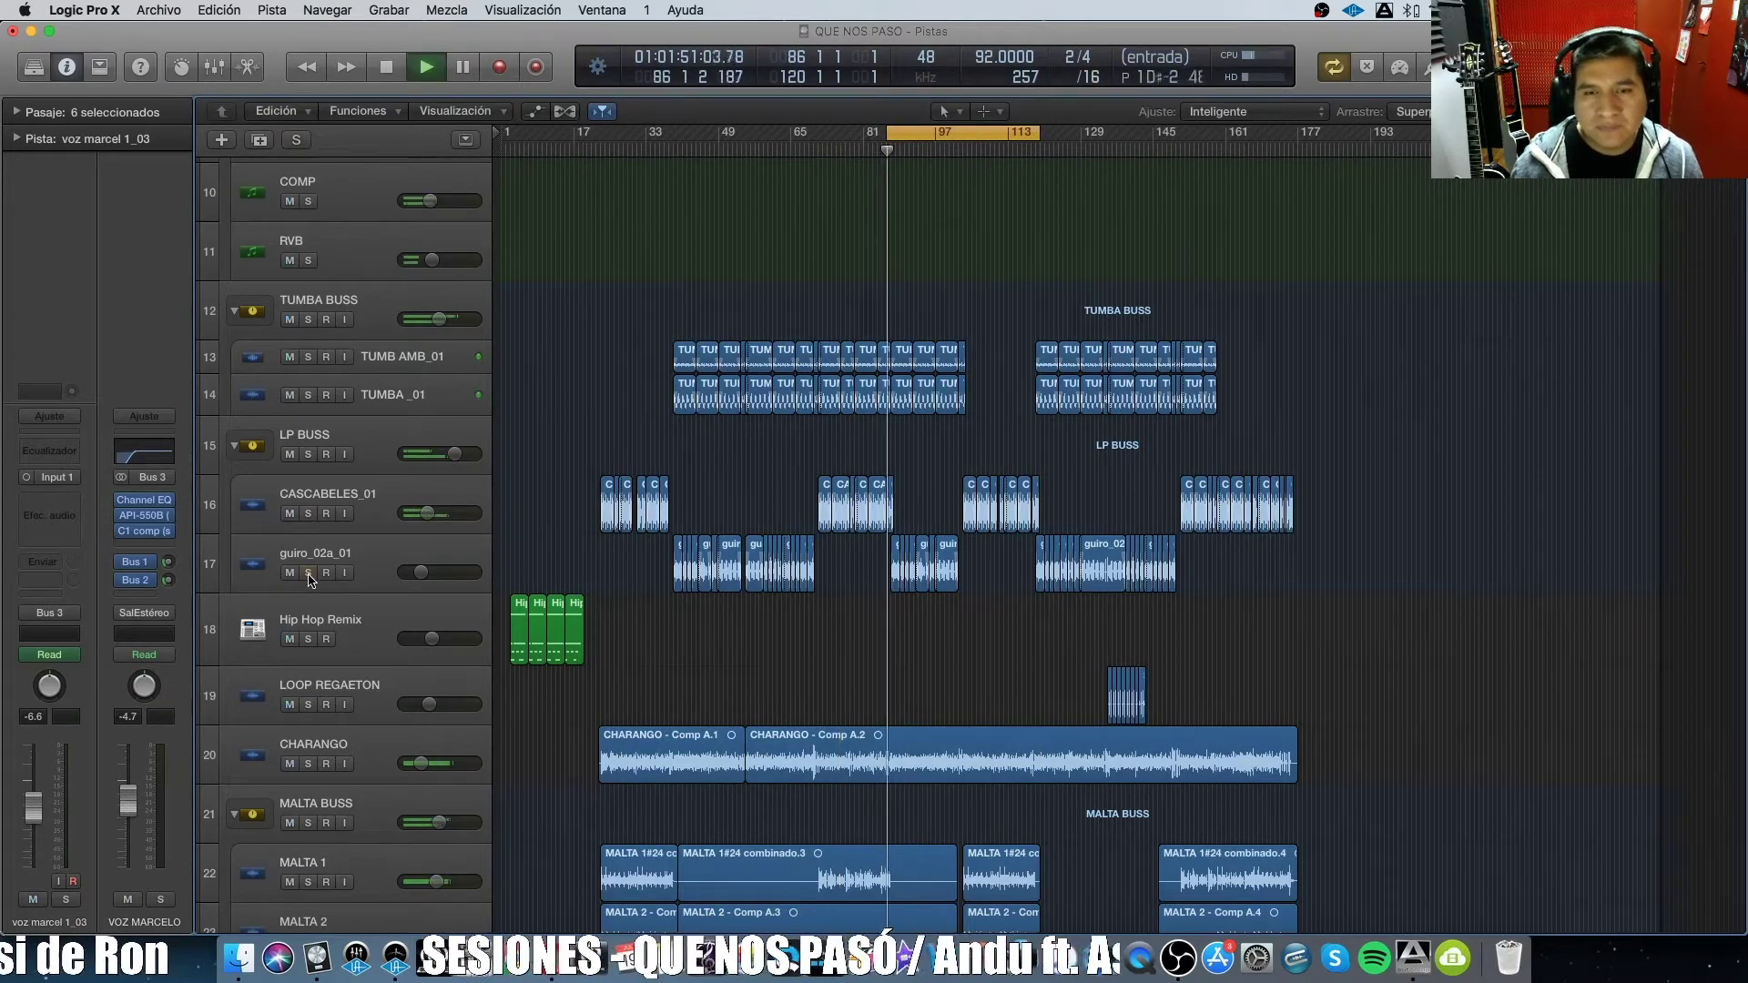
# Toggle the solo of the guiro_02a_01 track during playback to compare it with the full mix, and stop playback.
pyautogui.click(308, 574)
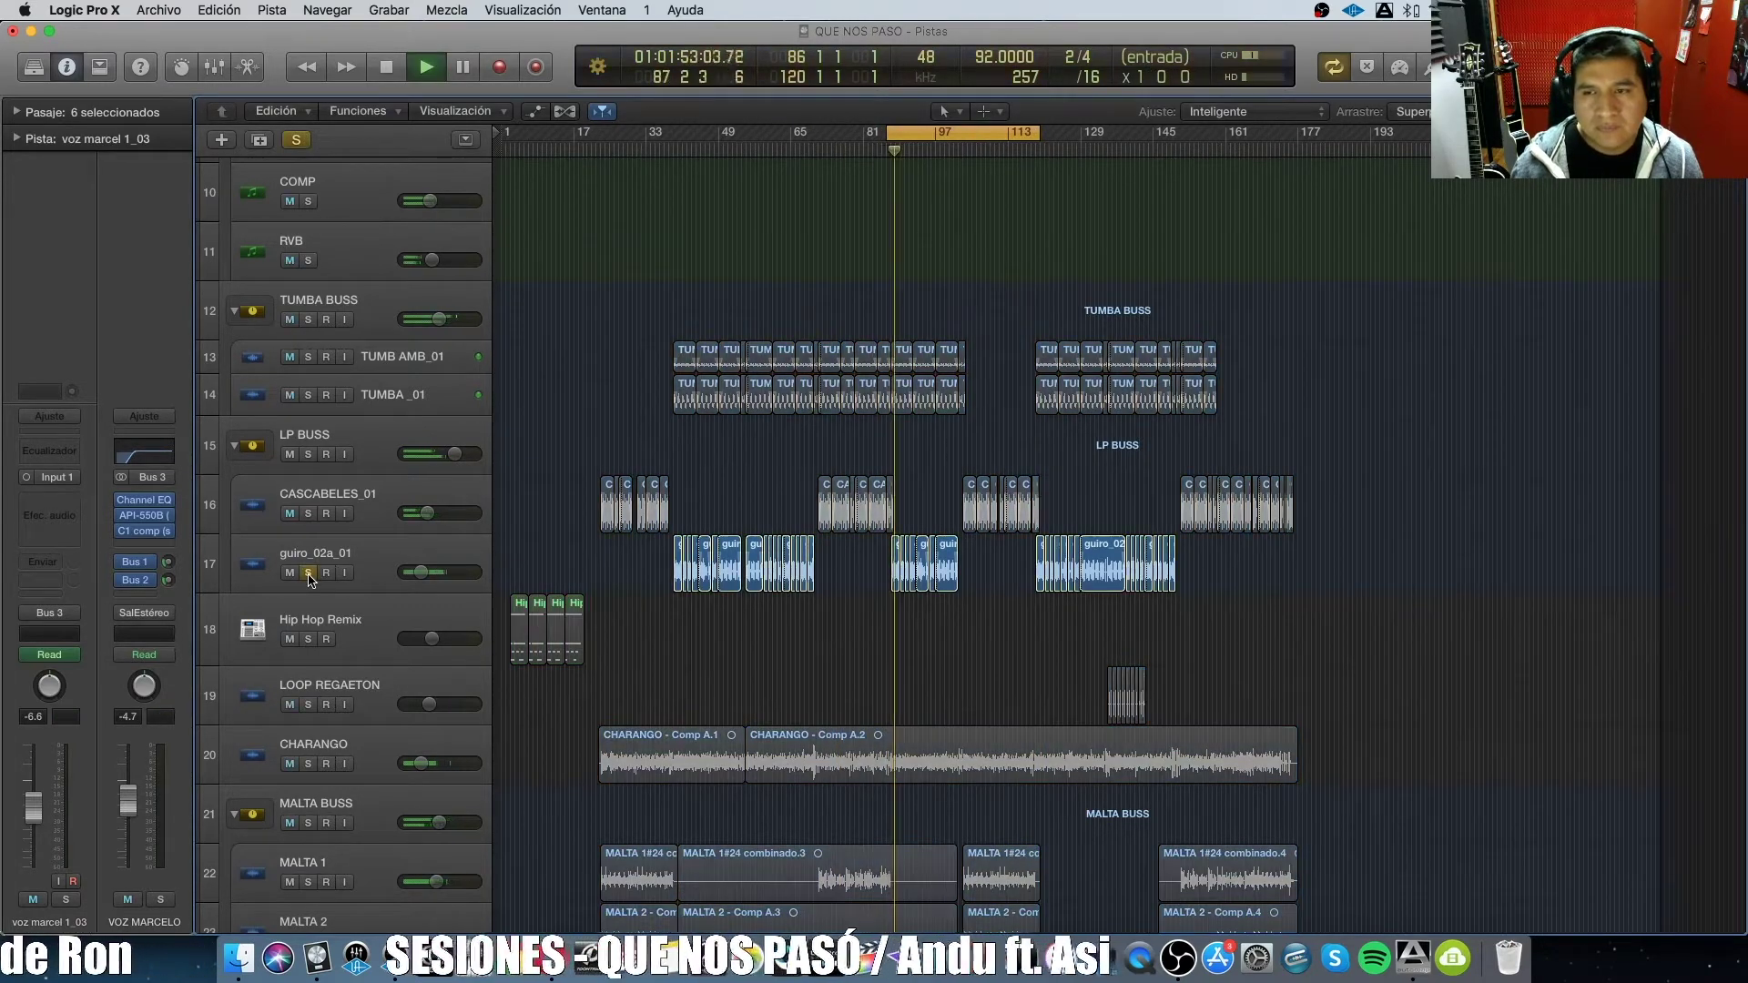
pyautogui.click(309, 573)
pyautogui.click(309, 574)
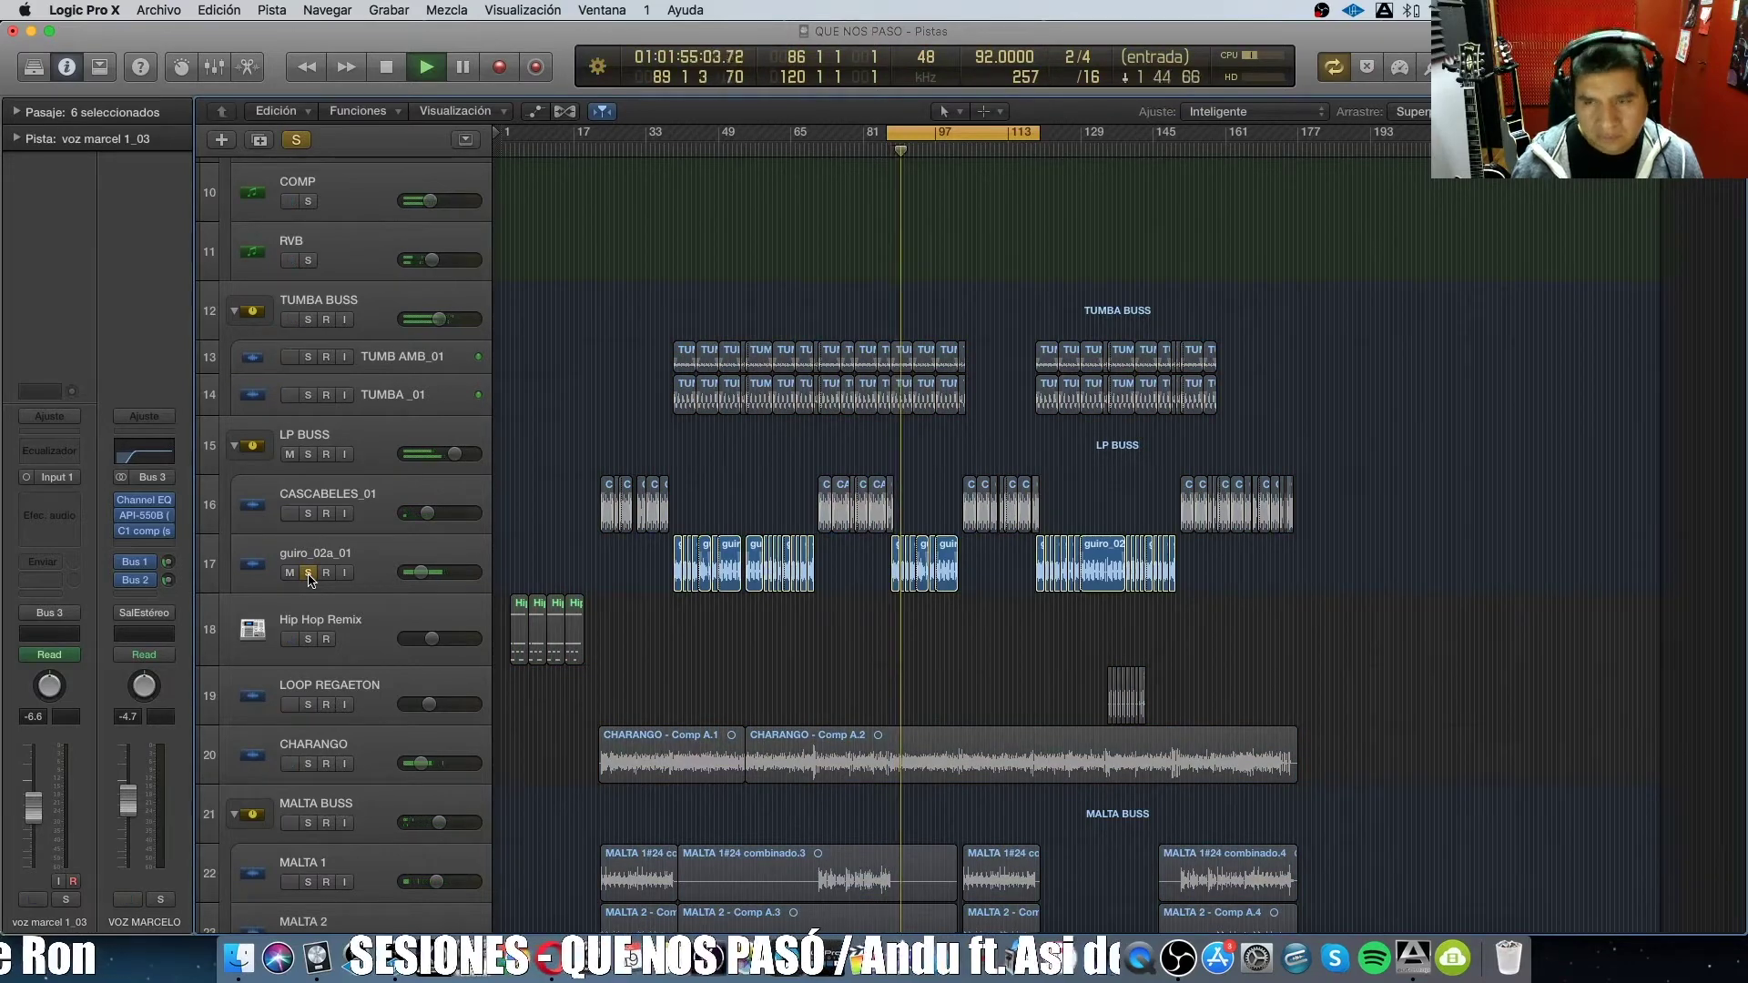
pyautogui.click(309, 574)
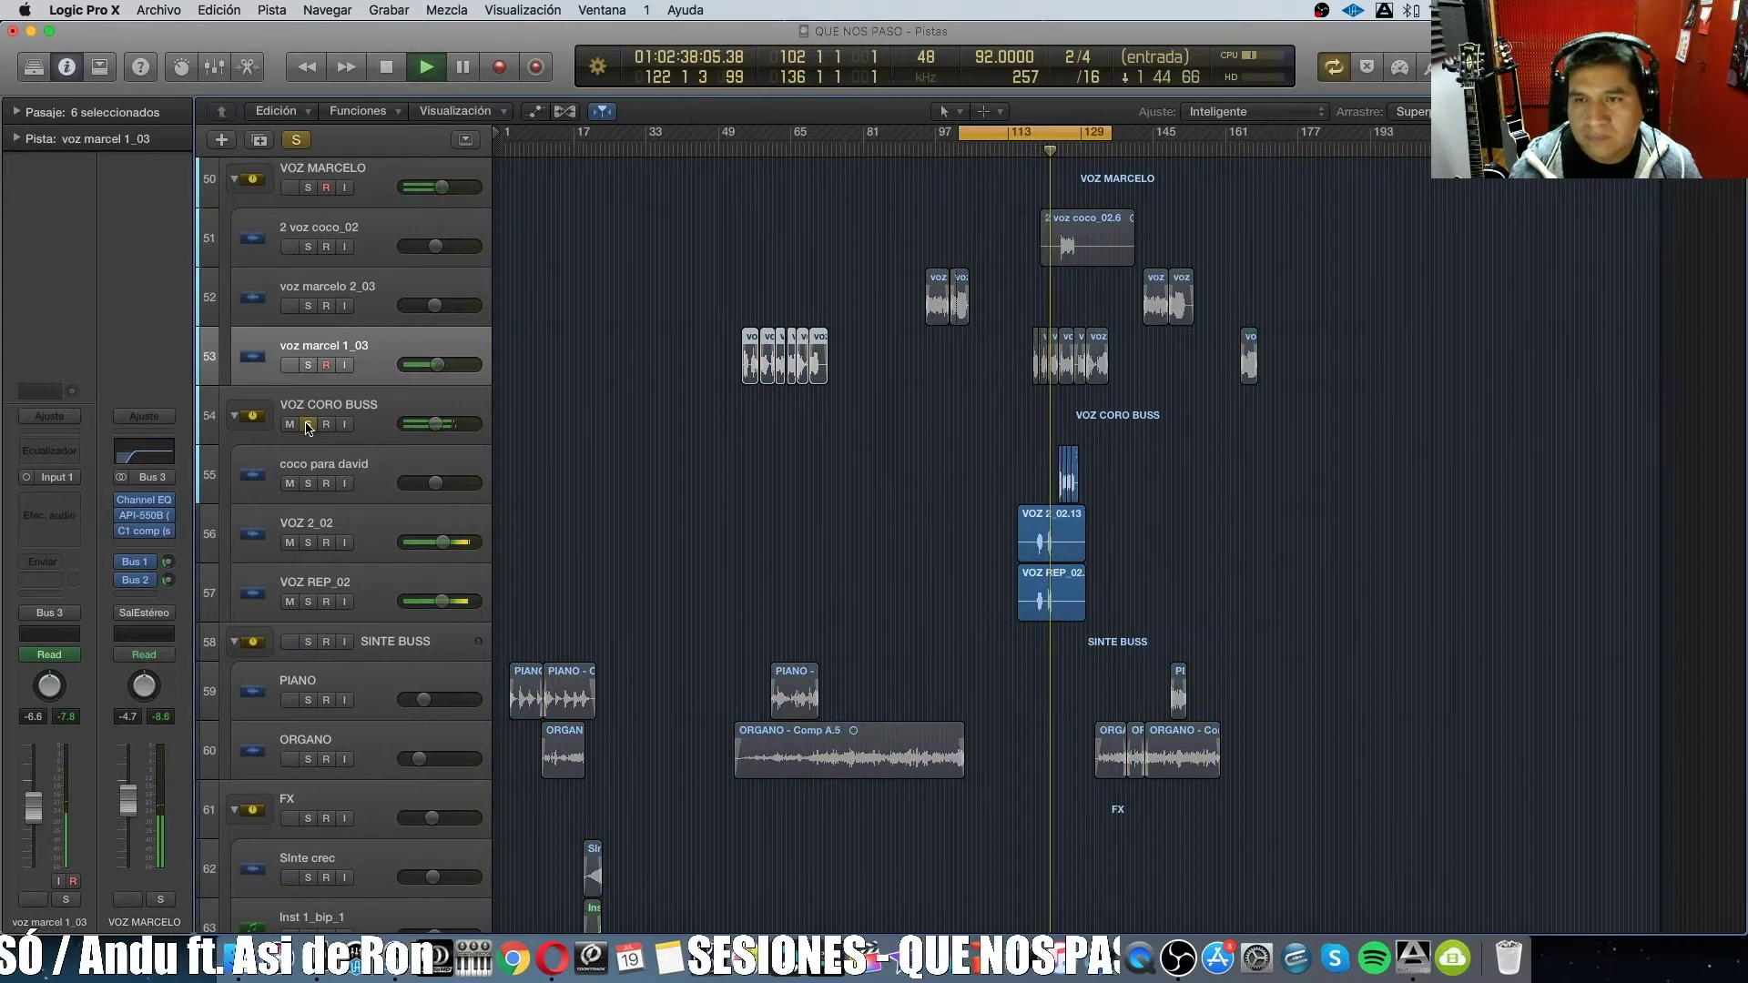
pyautogui.press('space')
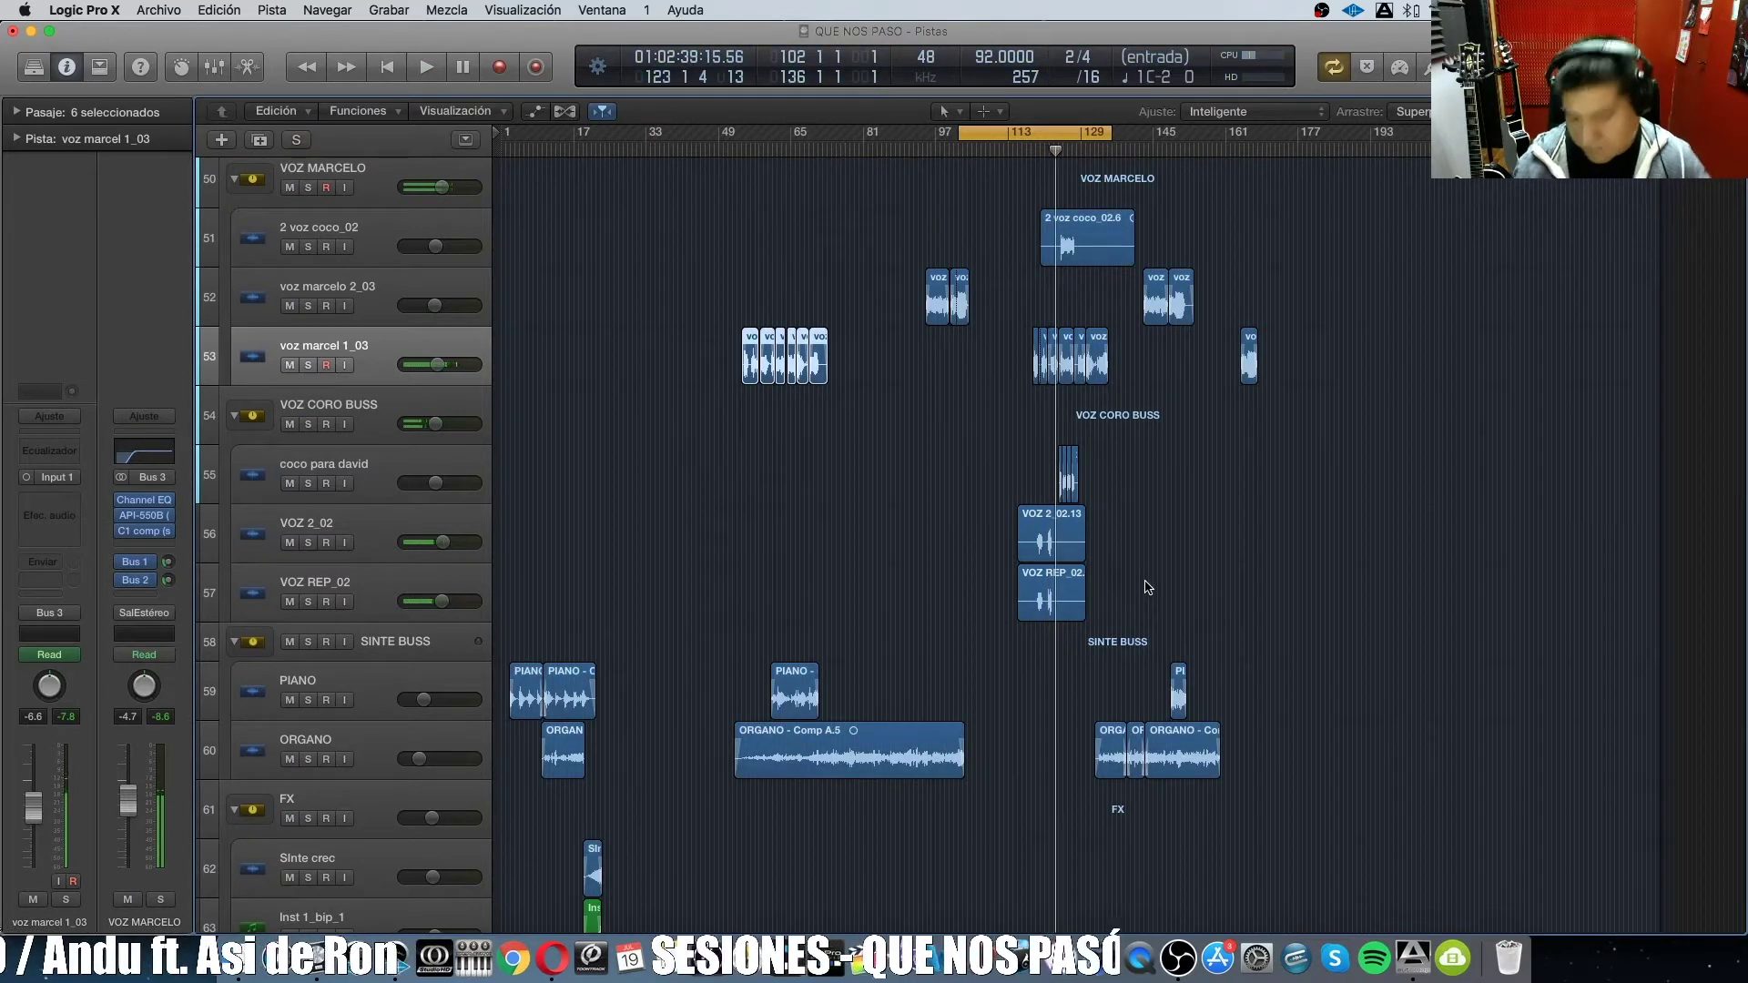
# Look up through the track list, set the cycle range to bars 130 to 164 and play that section.
pyautogui.scroll(3, 1148, 587)
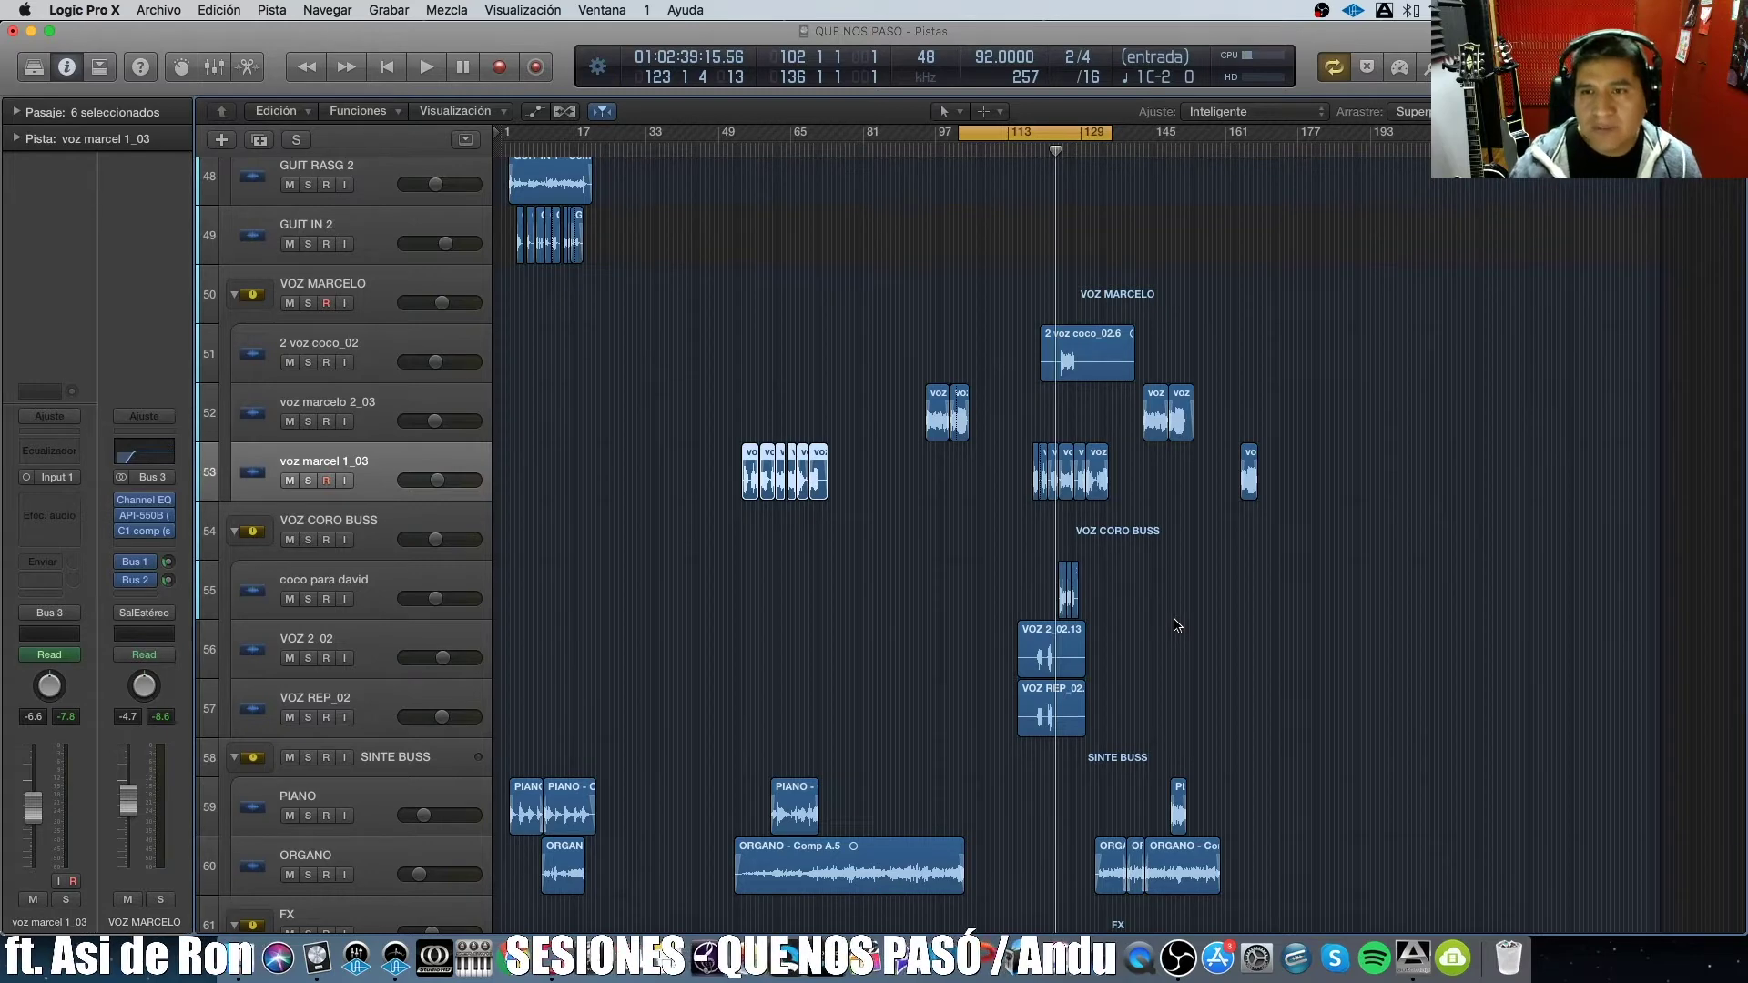
pyautogui.scroll(1, 1176, 626)
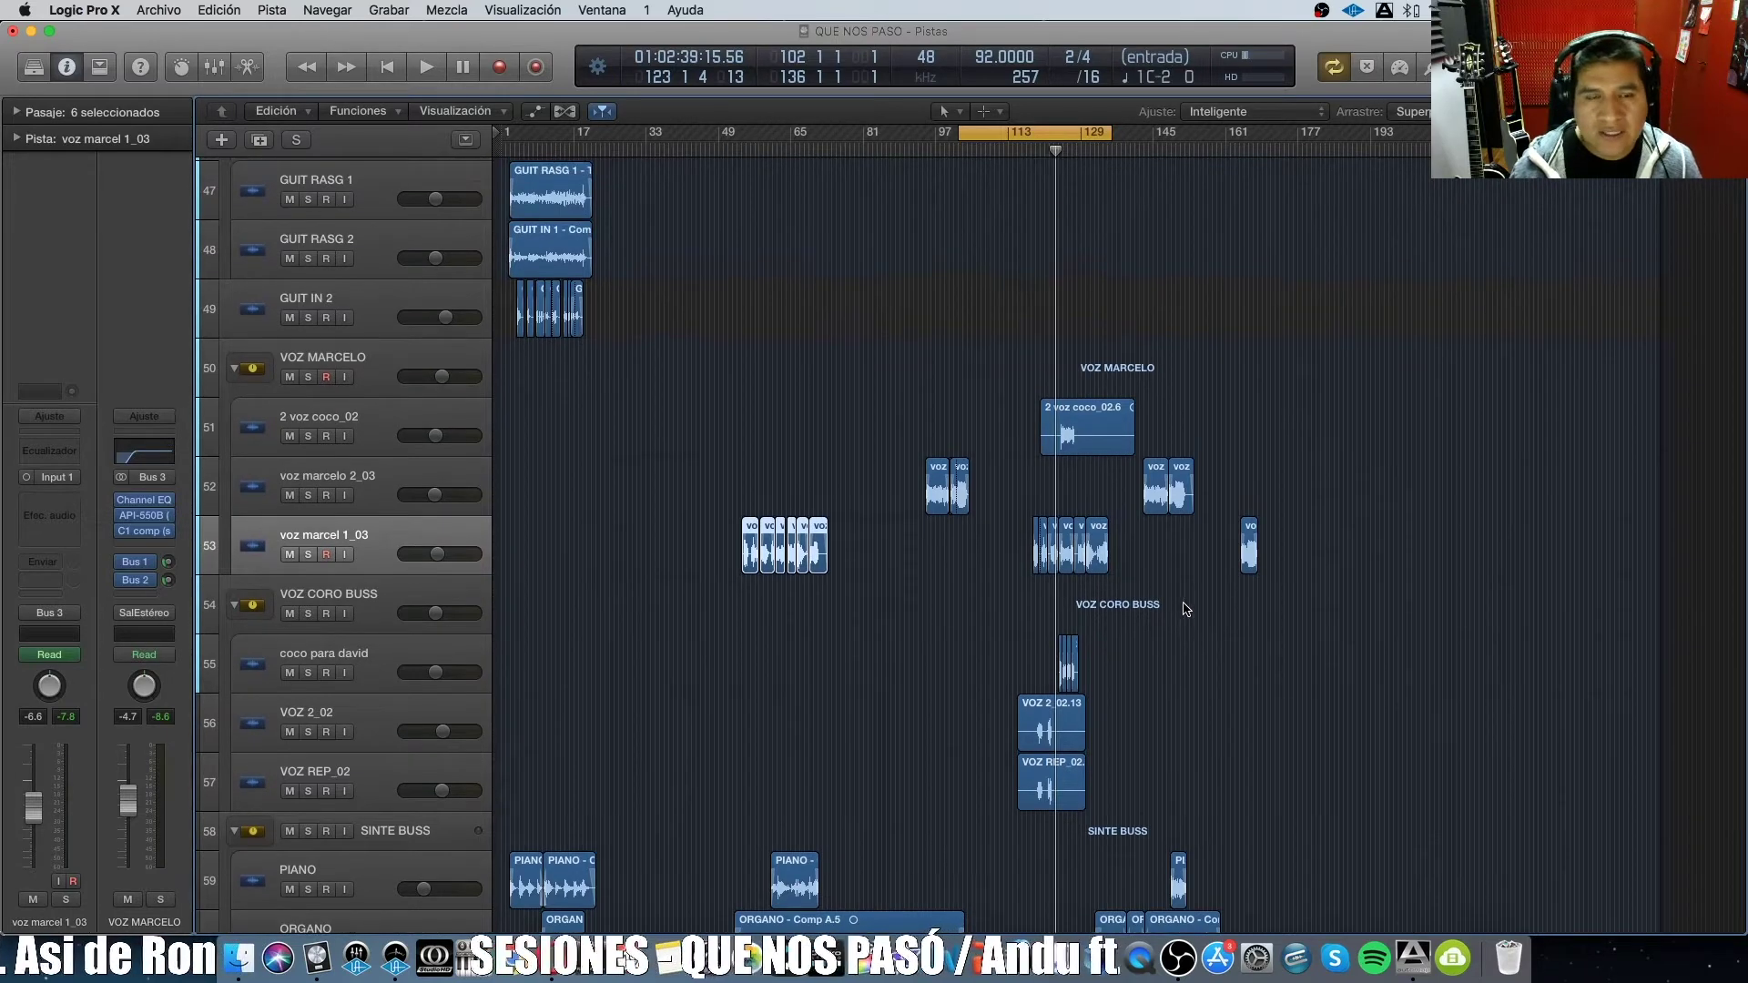
pyautogui.scroll(7, 1178, 601)
pyautogui.scroll(11, 1174, 576)
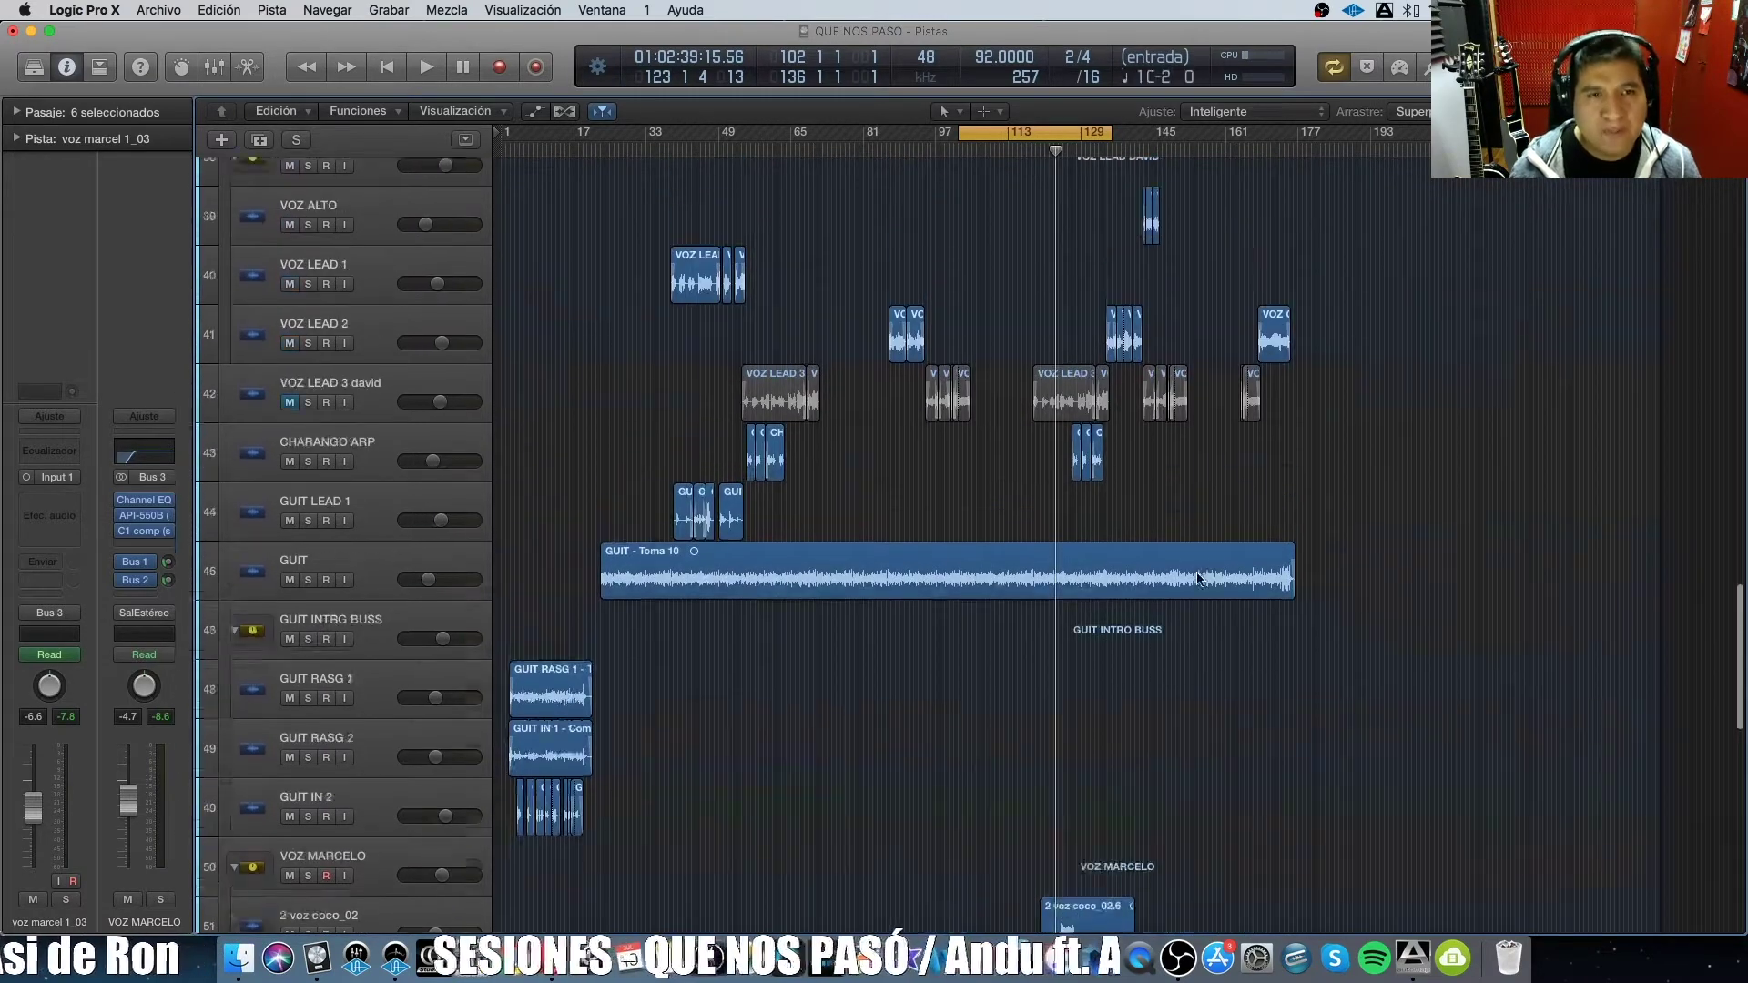
pyautogui.scroll(9, 1174, 546)
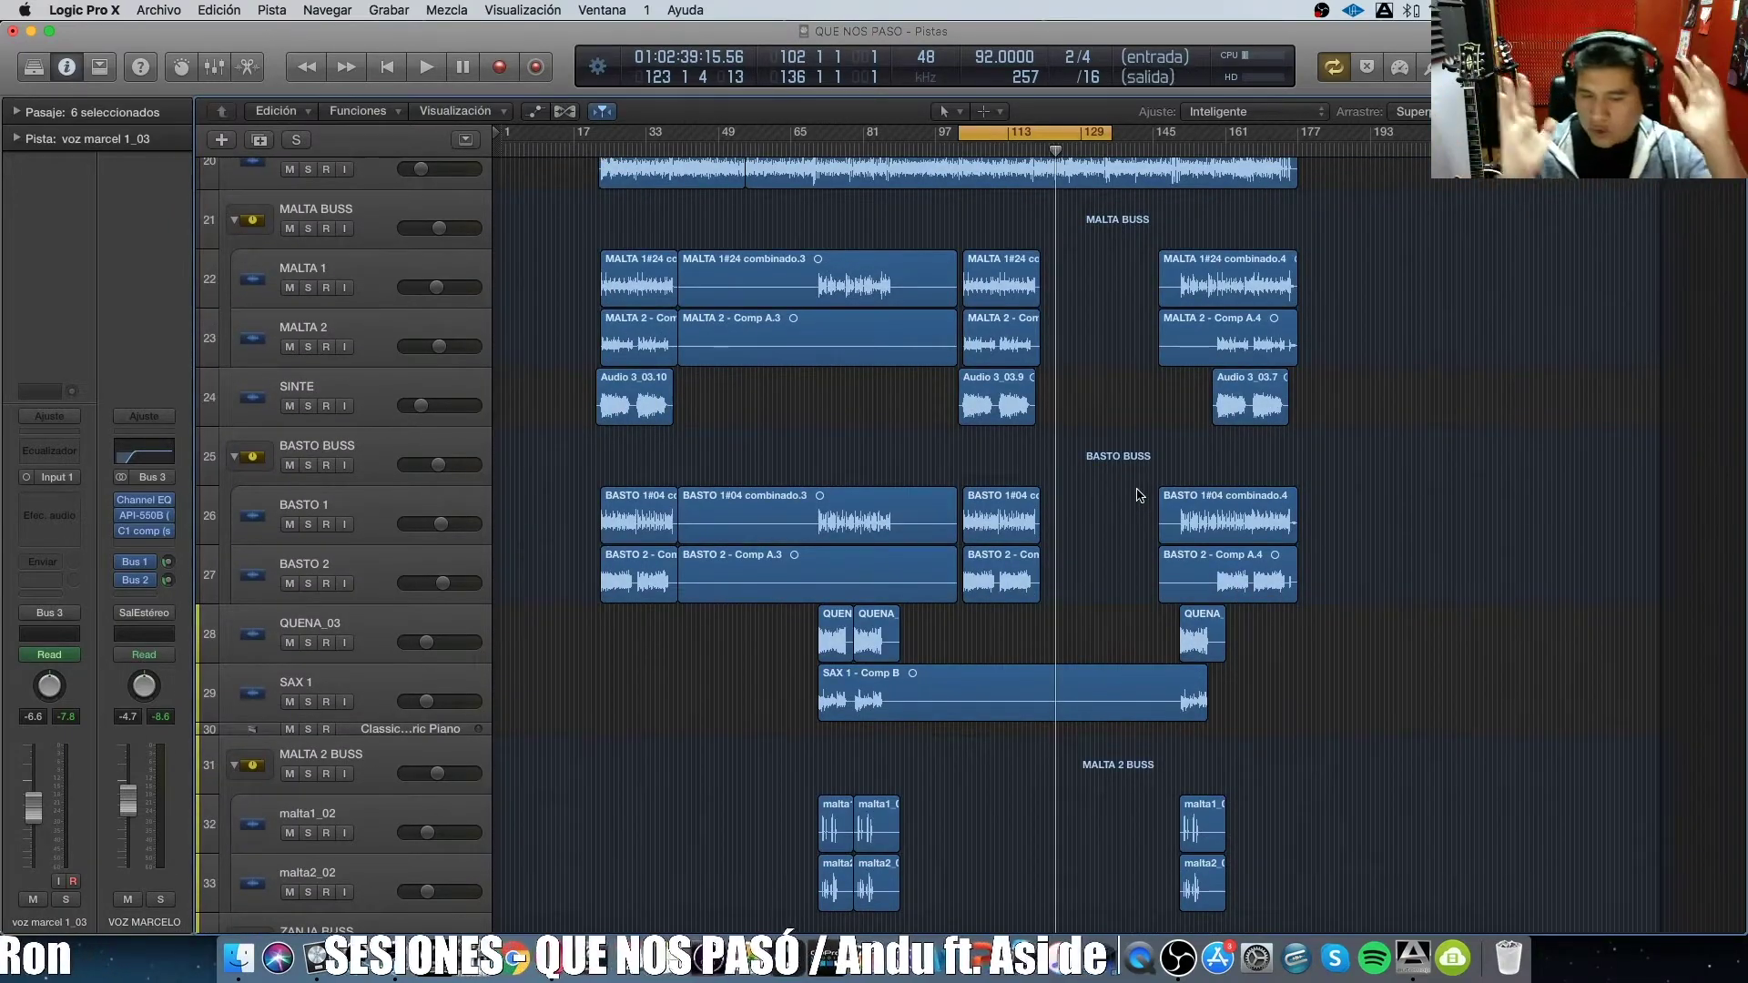
pyautogui.scroll(4, 1138, 496)
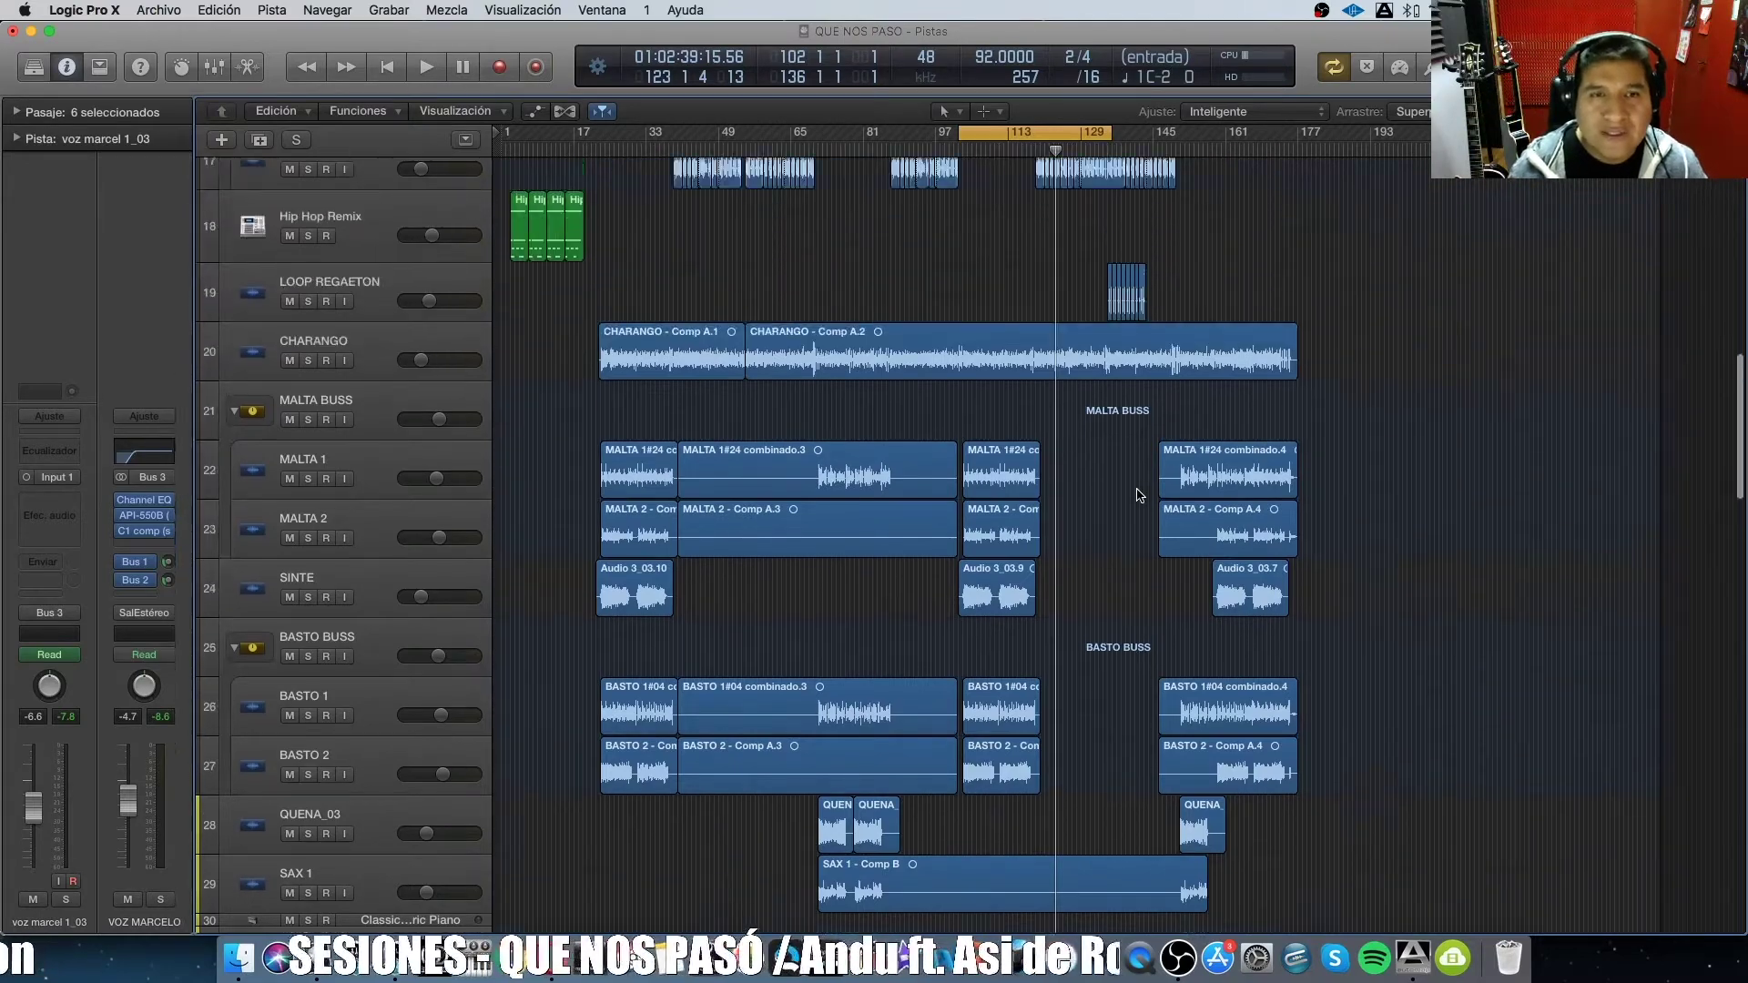
pyautogui.moveTo(1083, 132); pyautogui.dragTo(1209, 150)
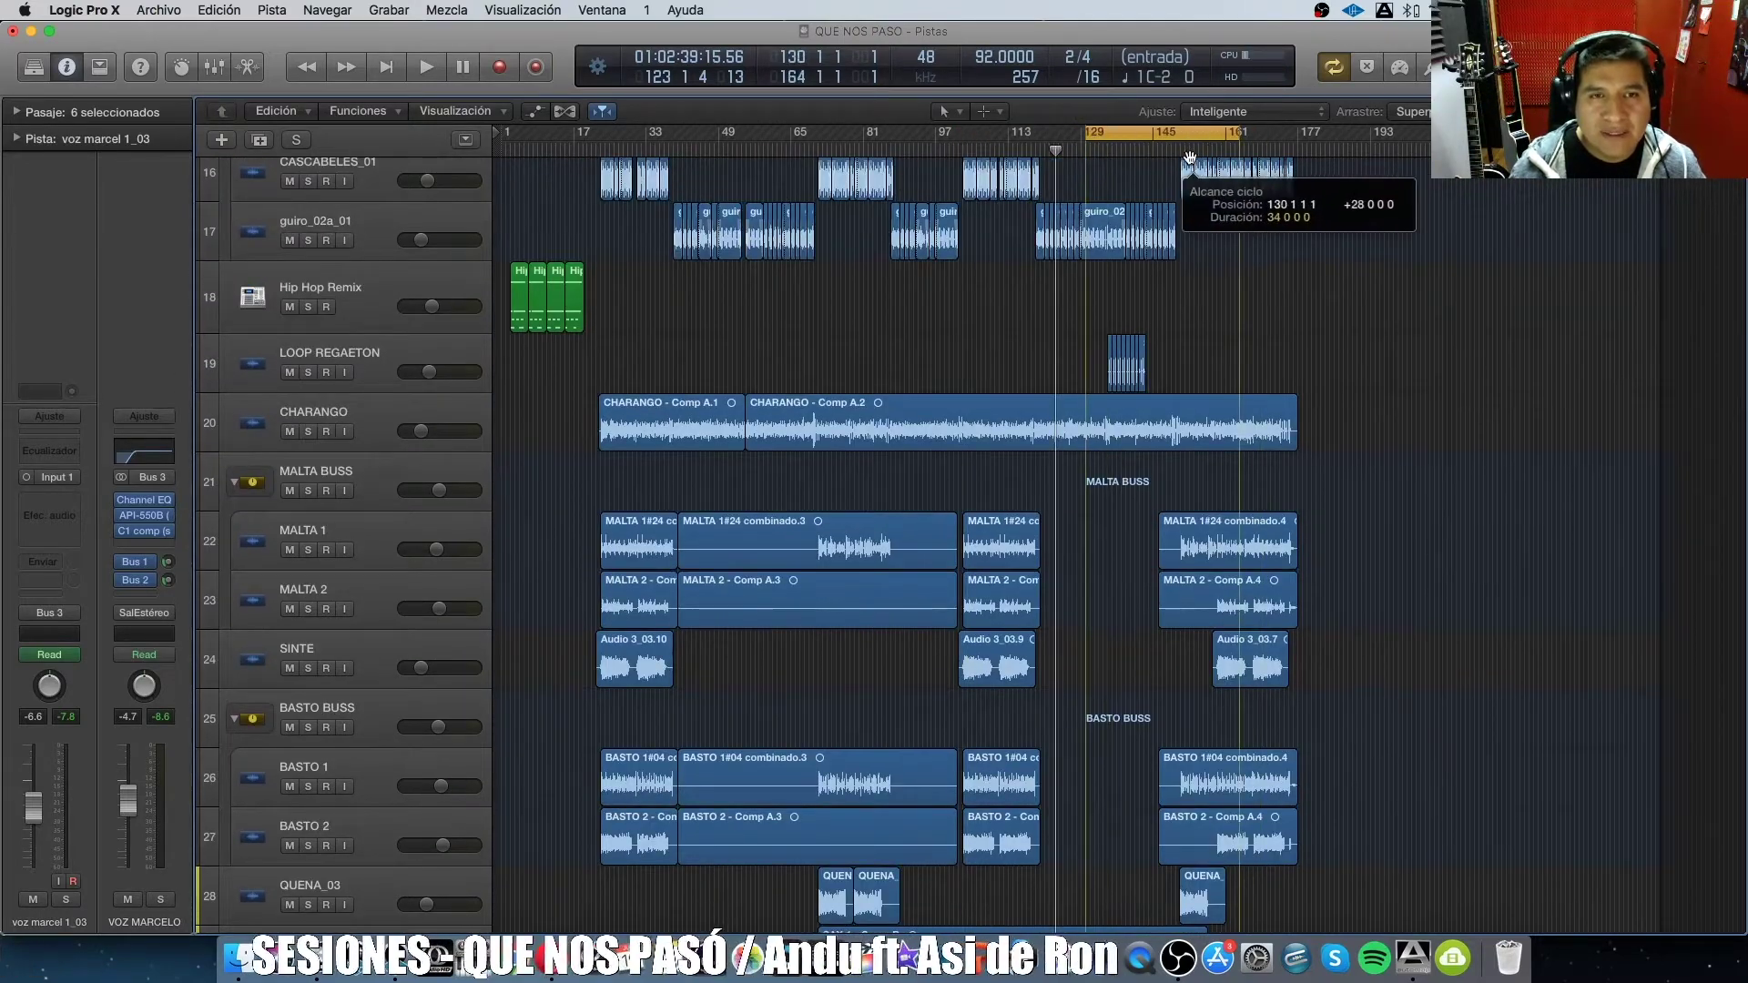
pyautogui.press('space')
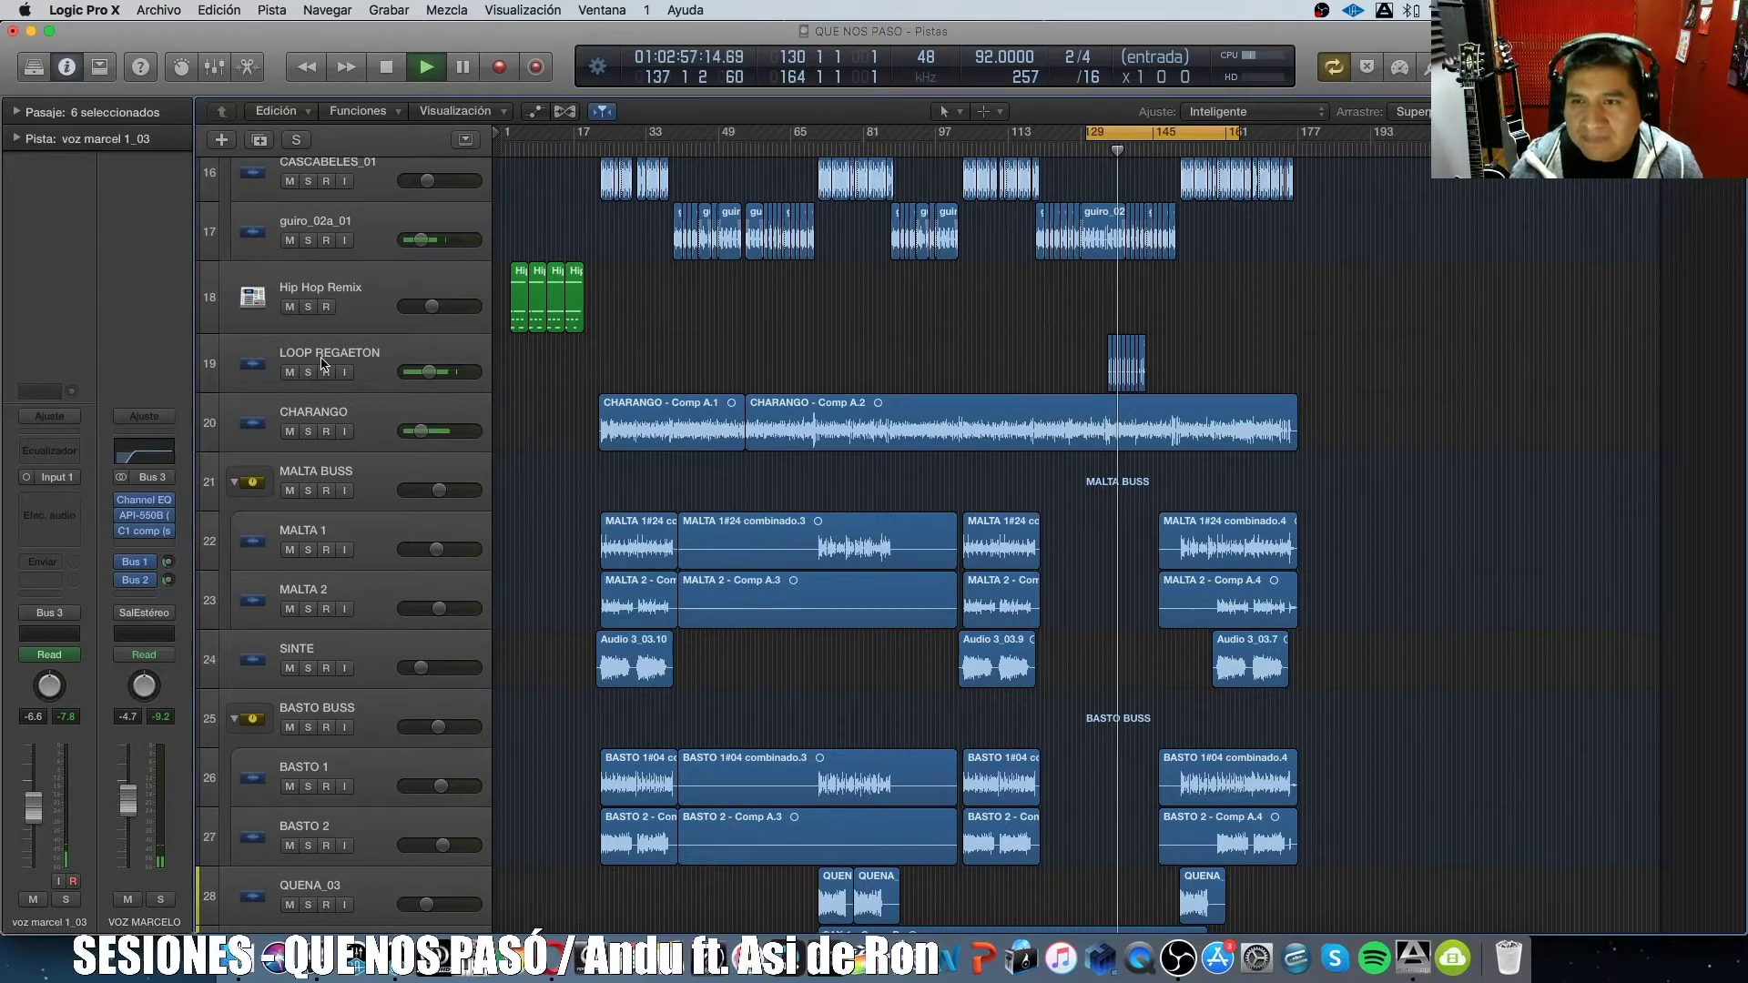
# Select the LOOP REGAETON track, listen to it in solo, stop playback and clear the solo.
pyautogui.click(357, 352)
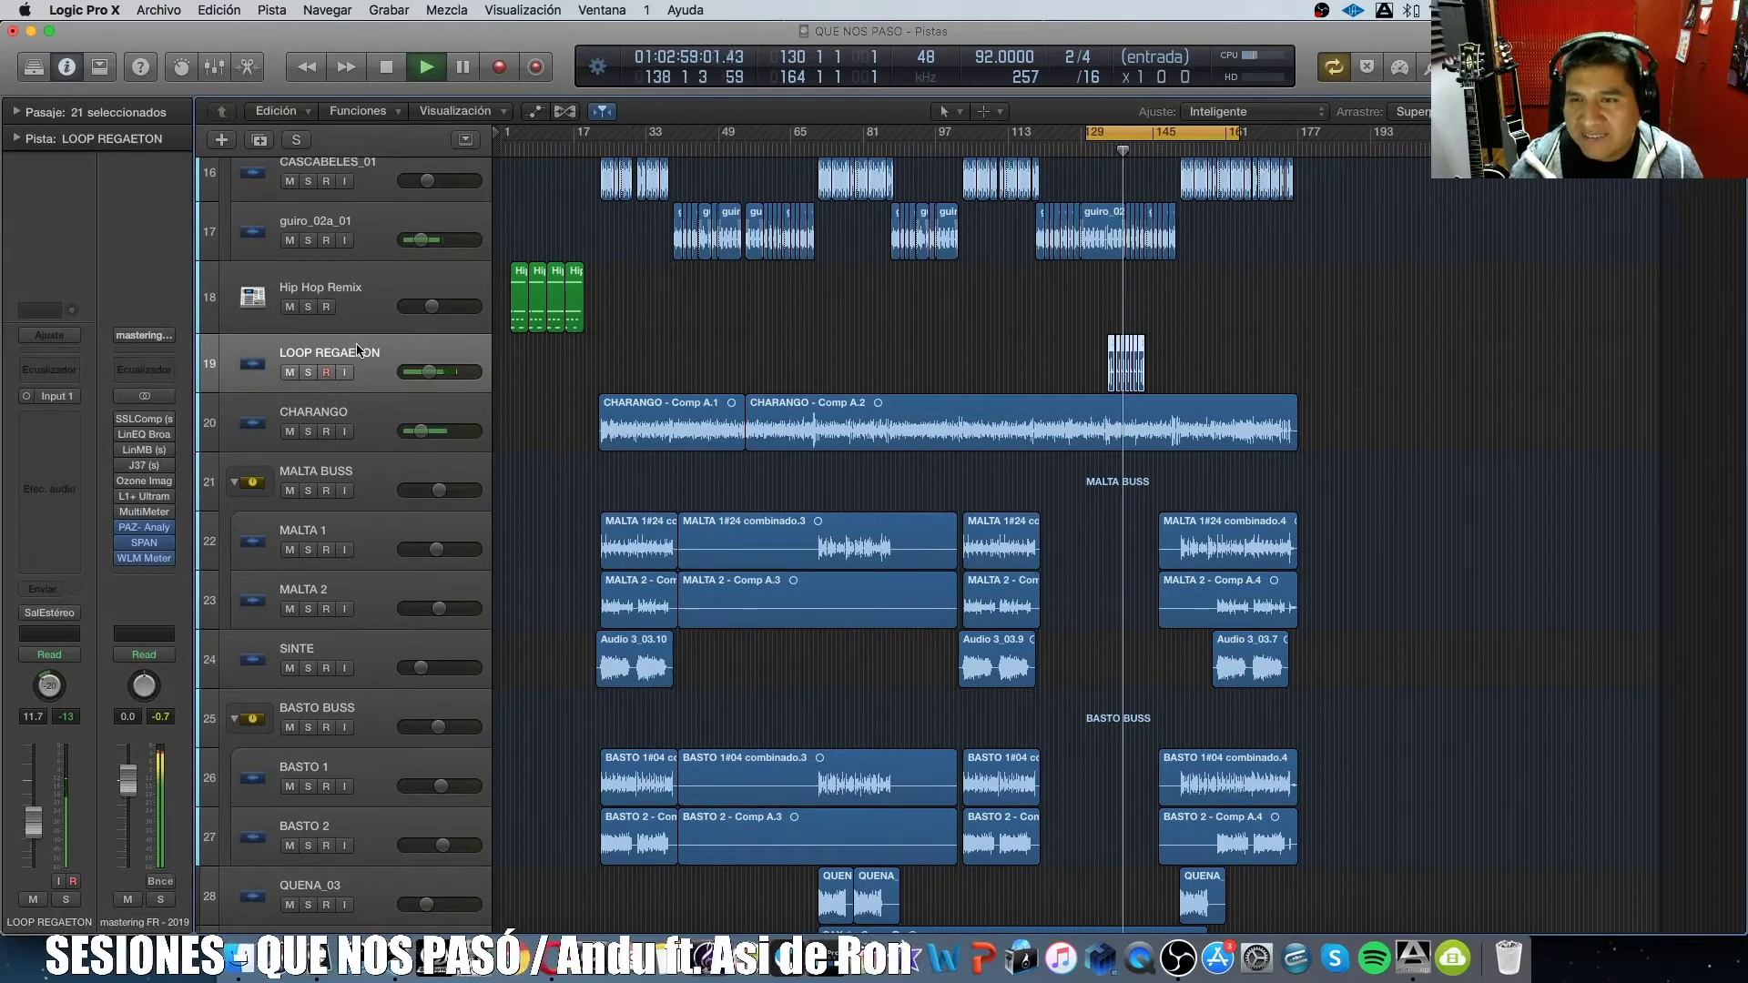
pyautogui.click(308, 373)
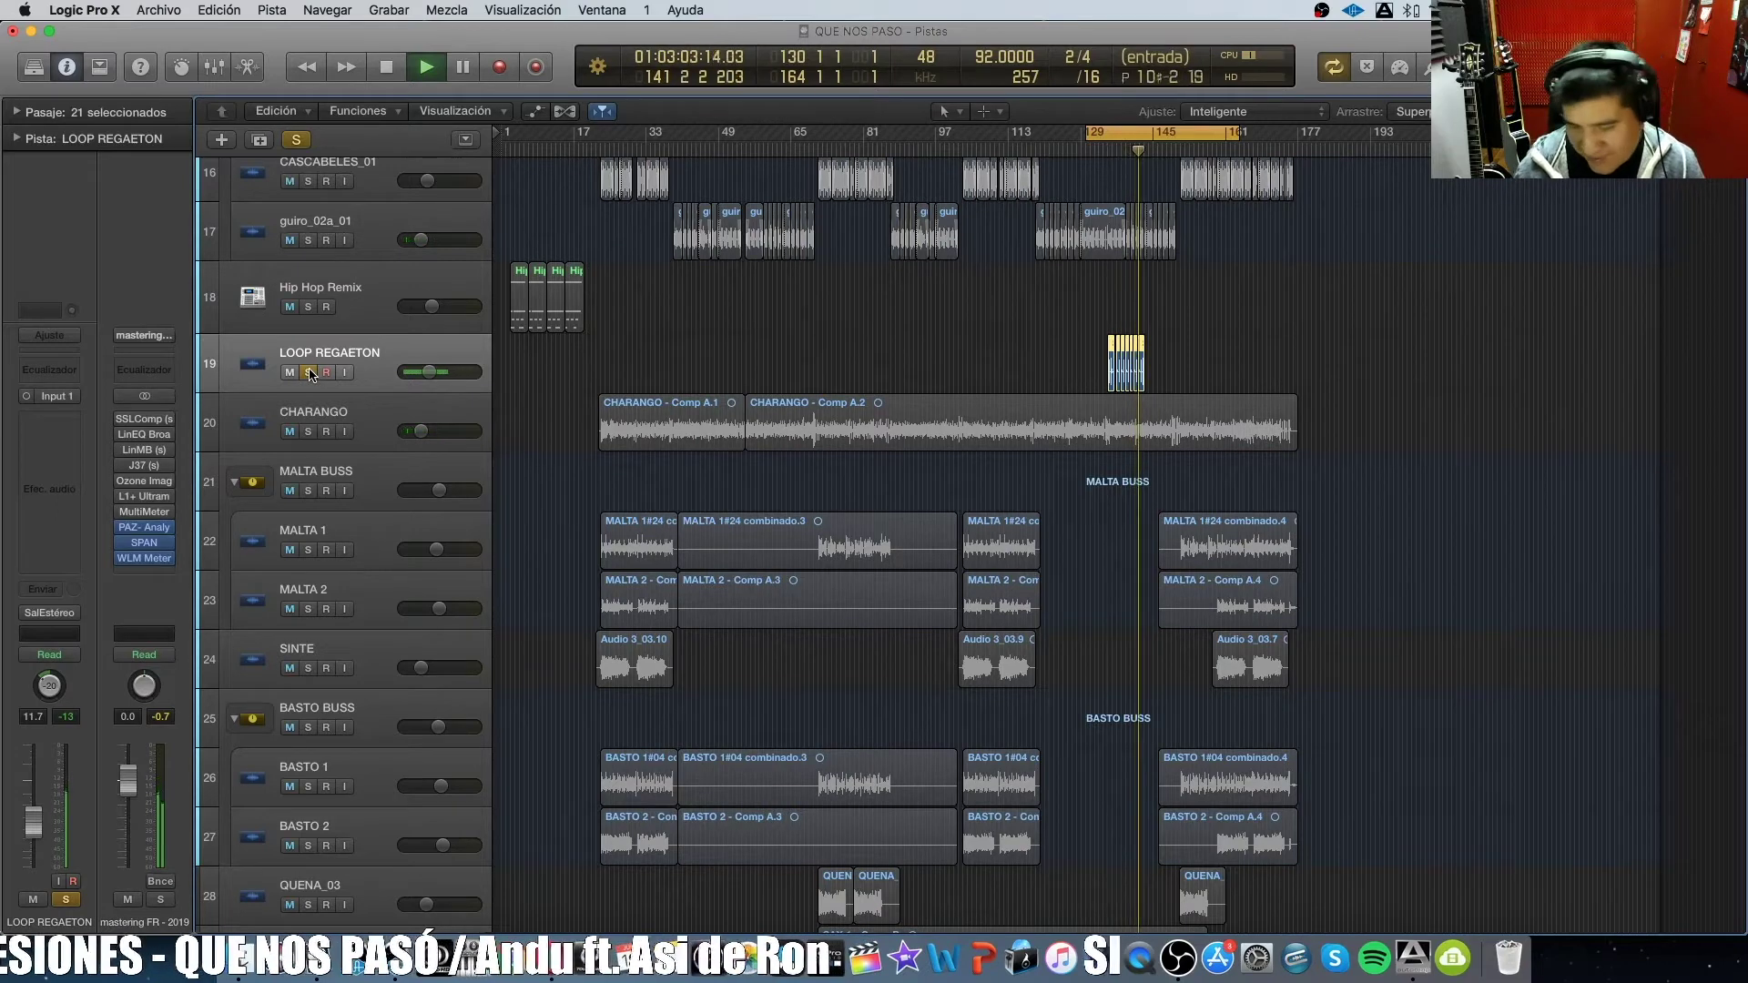
pyautogui.press('space')
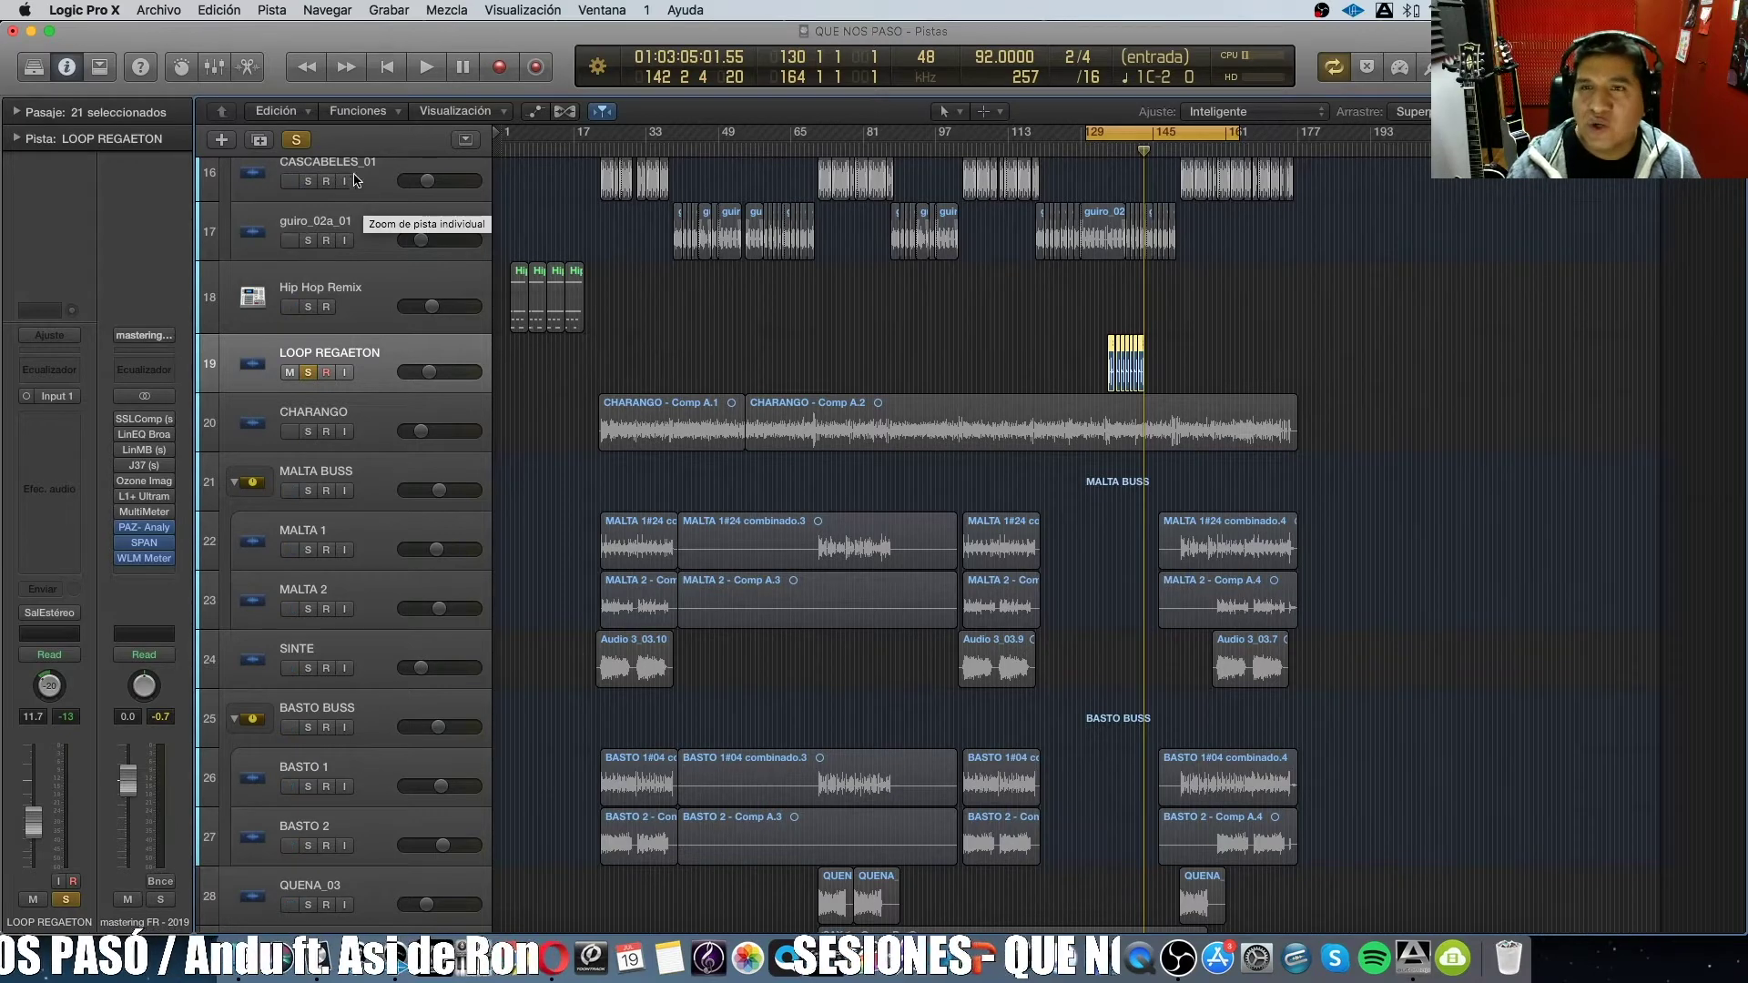
pyautogui.click(299, 141)
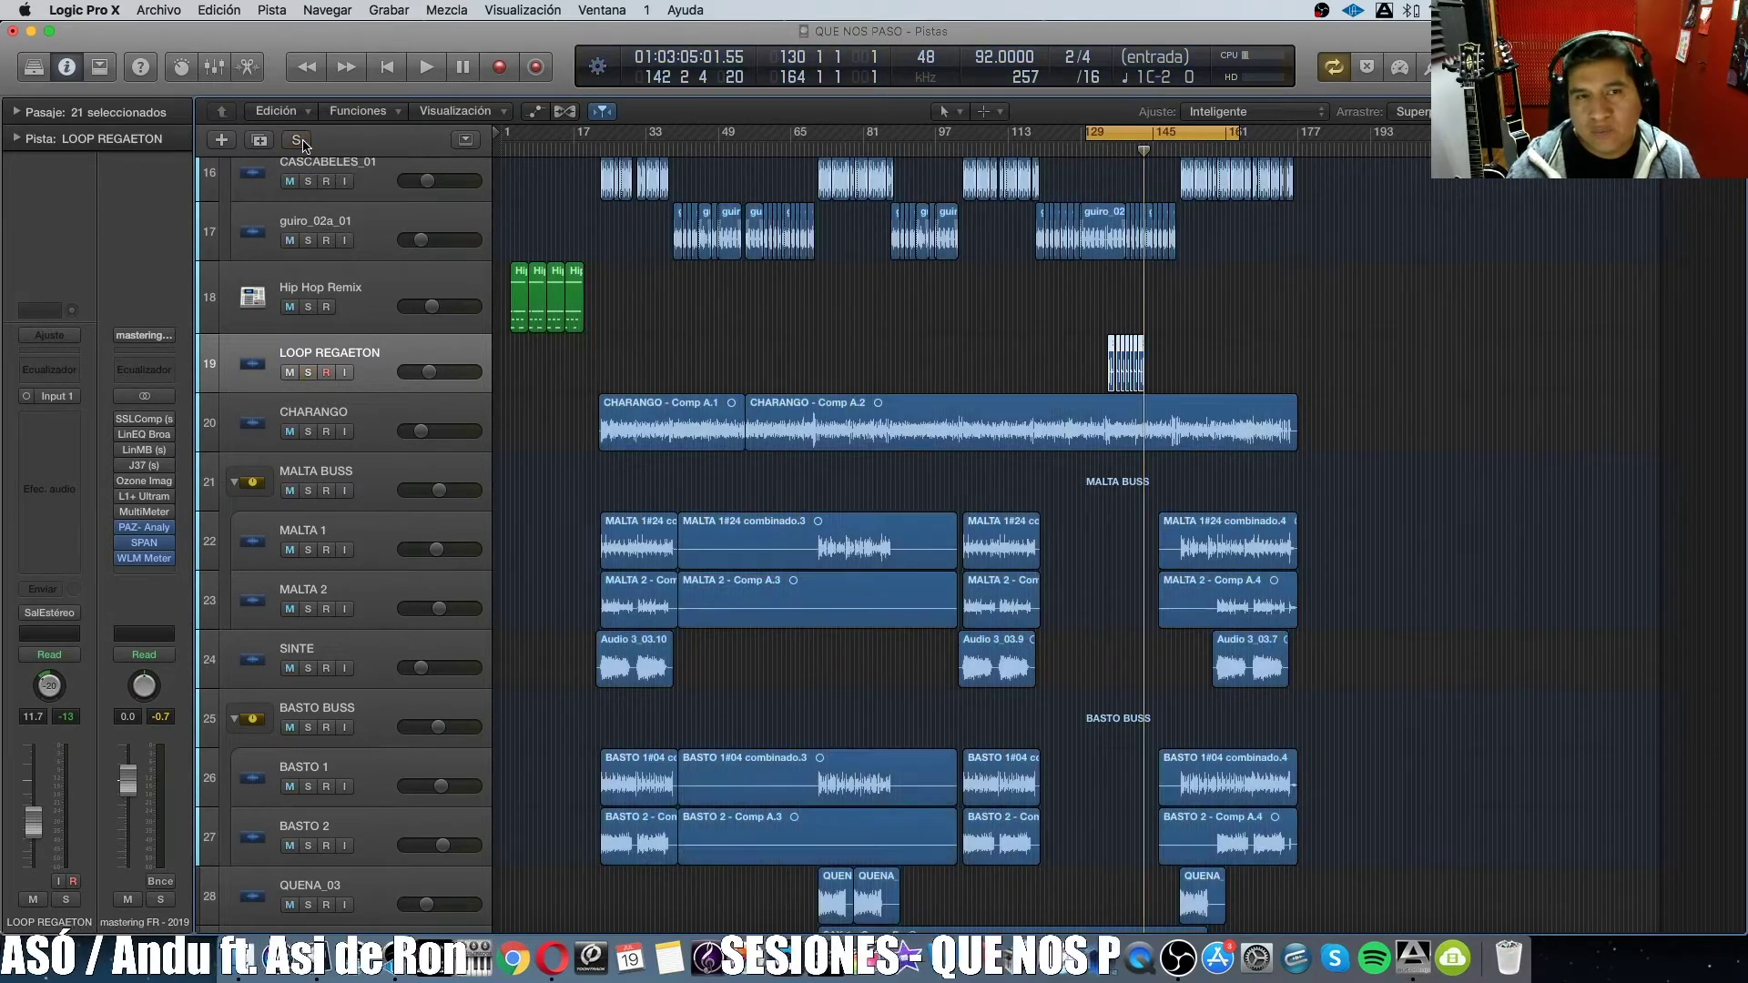
# Play the bars 130 to 164 range with the full mix and move the playhead to bar 150.
pyautogui.press('space')
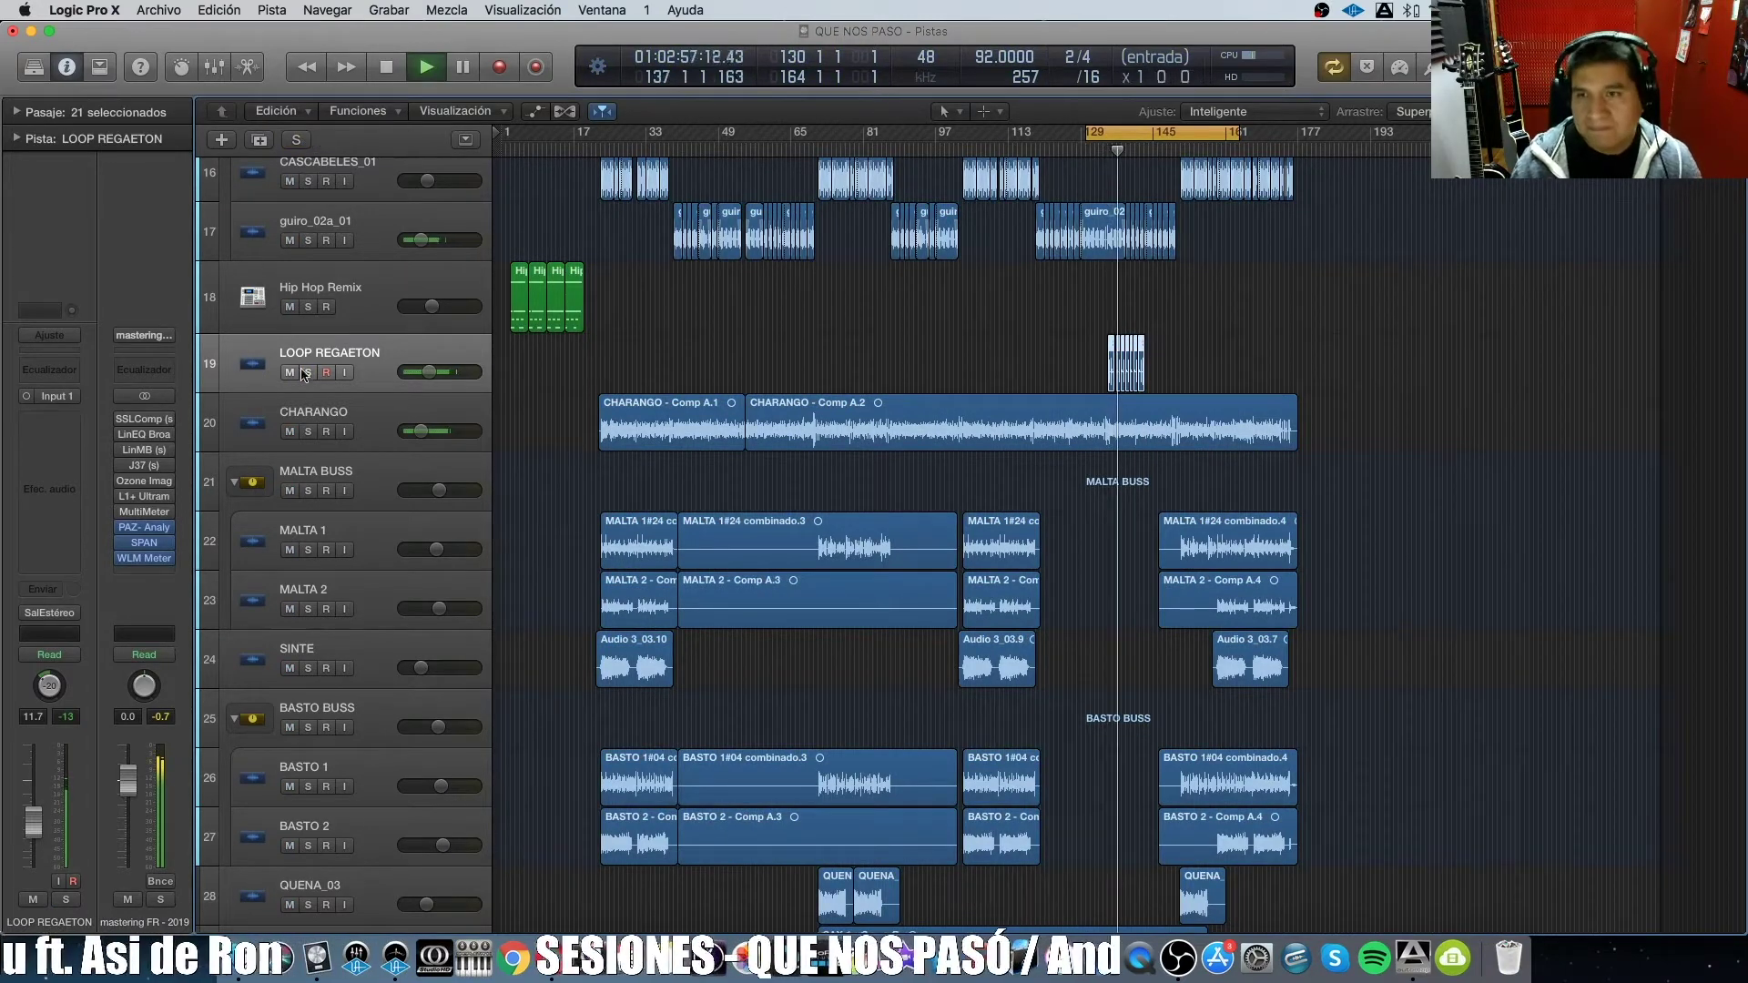
pyautogui.scroll(-1, 310, 376)
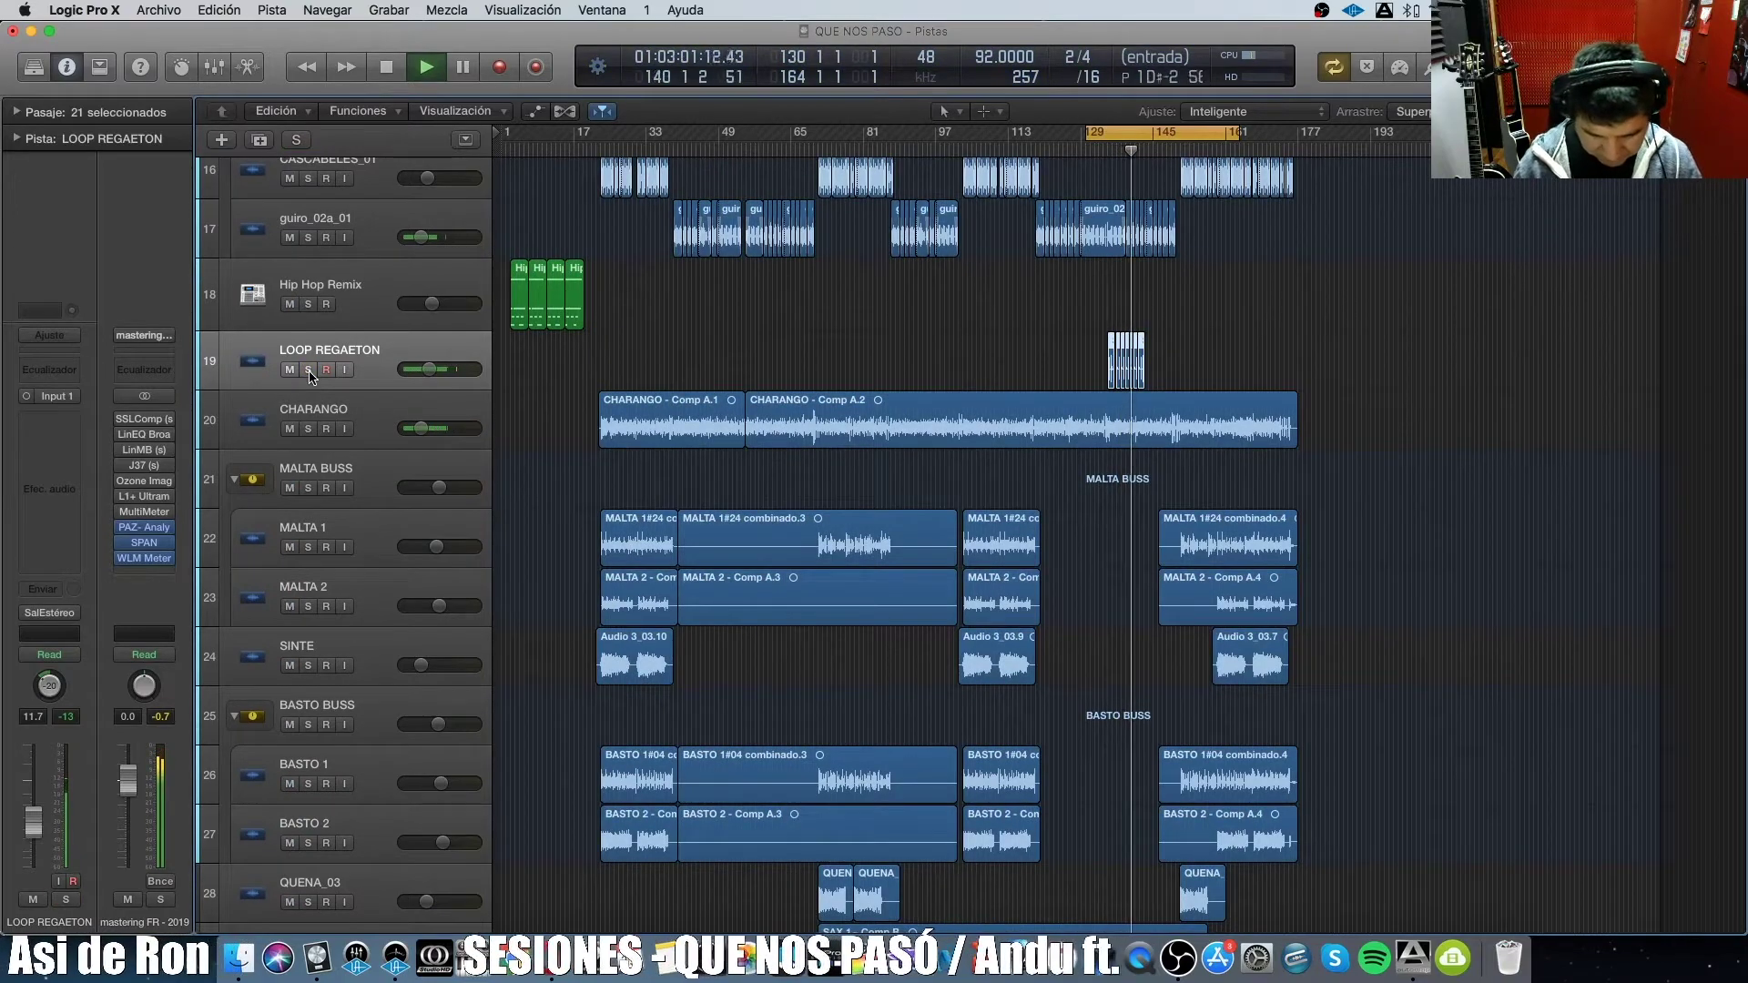
pyautogui.scroll(-6, 309, 376)
pyautogui.click(1174, 152)
pyautogui.press('space')
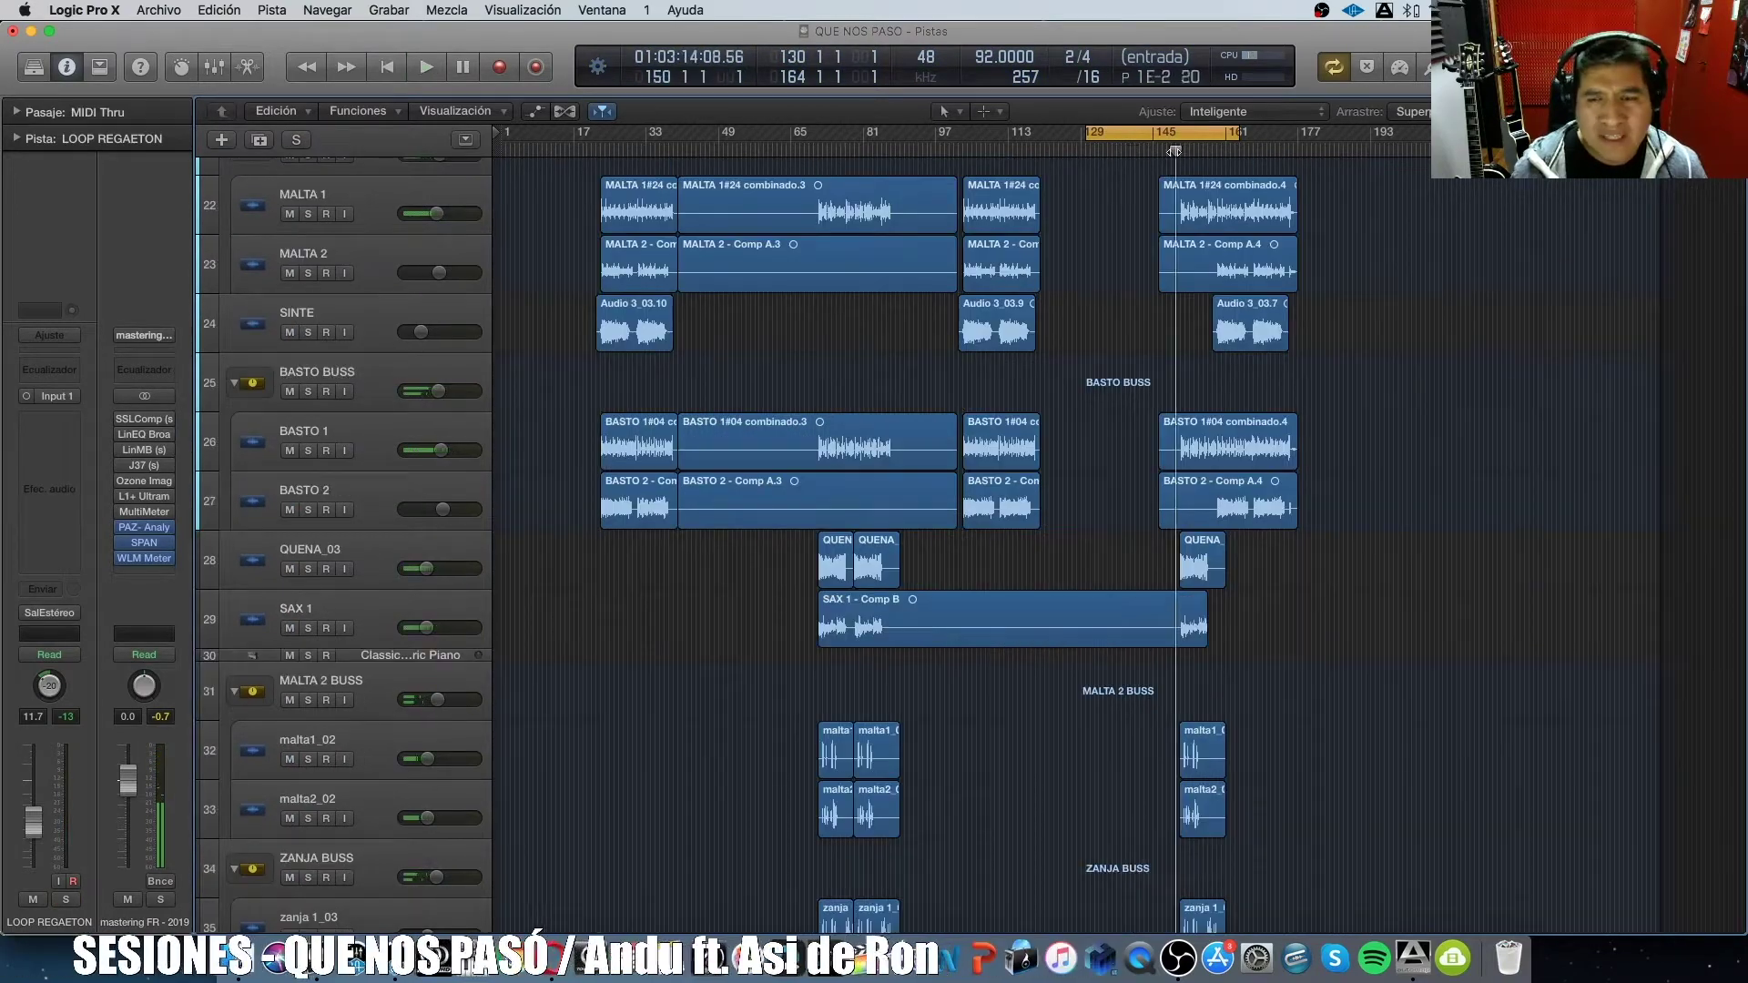
# Play from bar 150, briefly soloing the QUENA_03 track and the SAX 1 track in turn.
pyautogui.press('space')
pyautogui.click(308, 569)
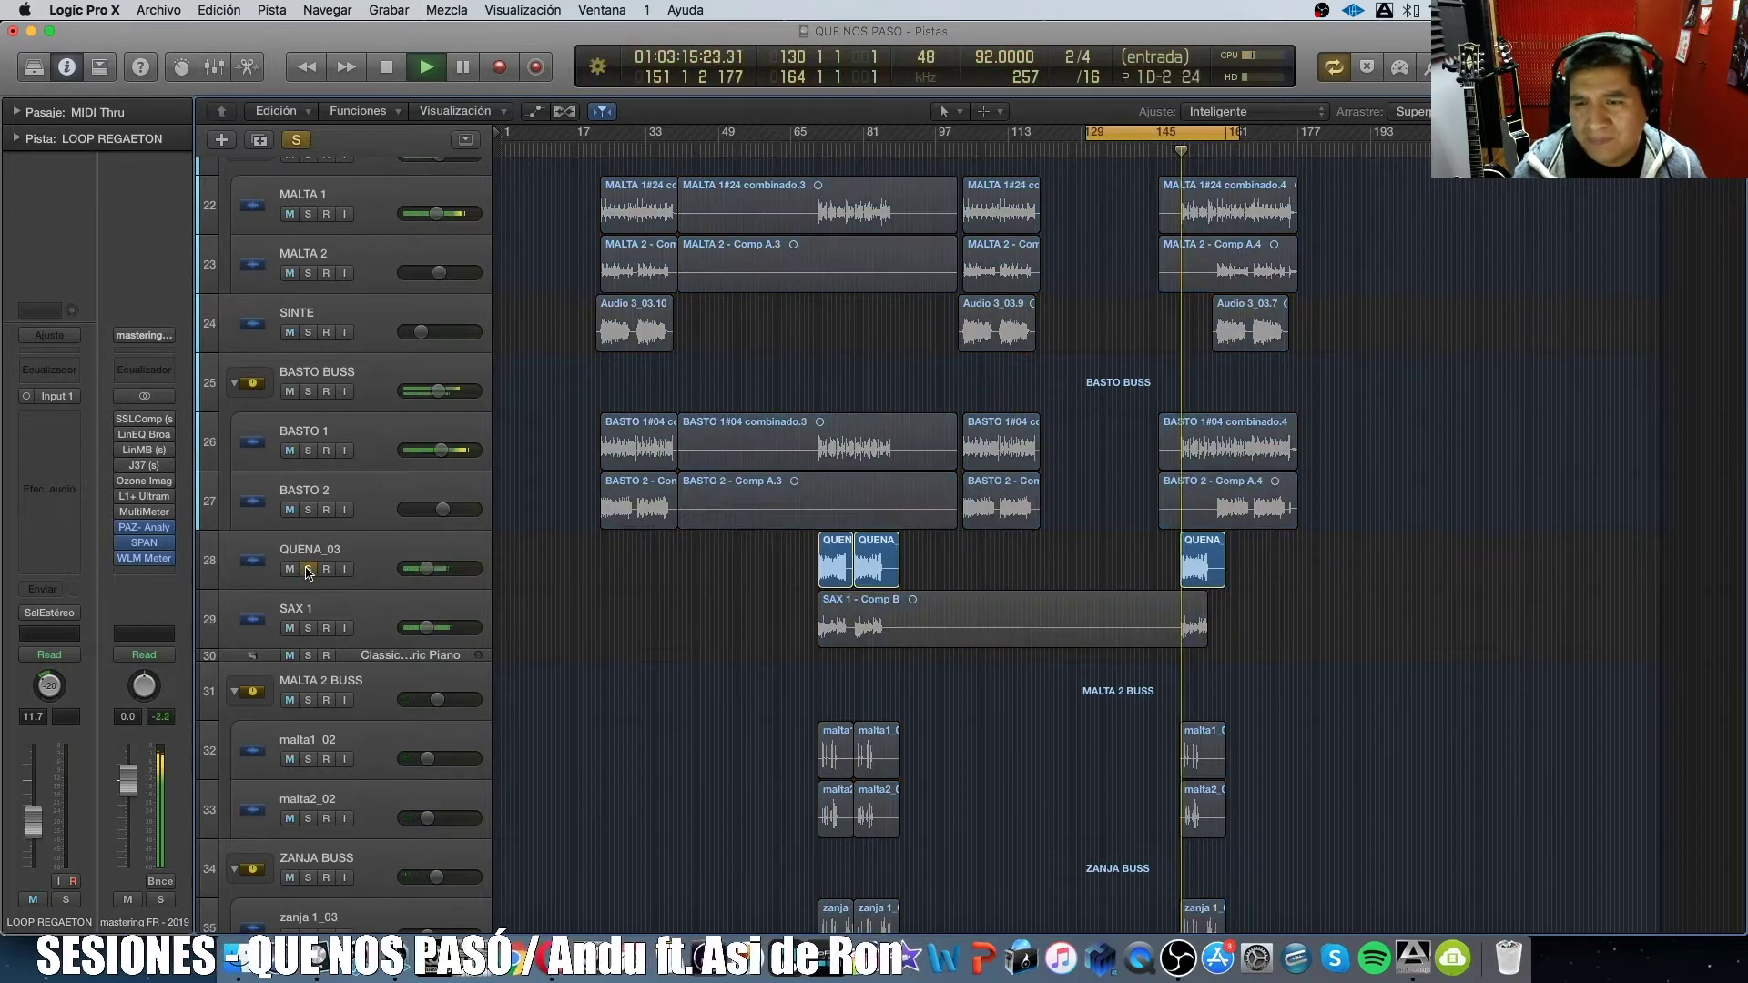
pyautogui.click(308, 569)
pyautogui.click(307, 628)
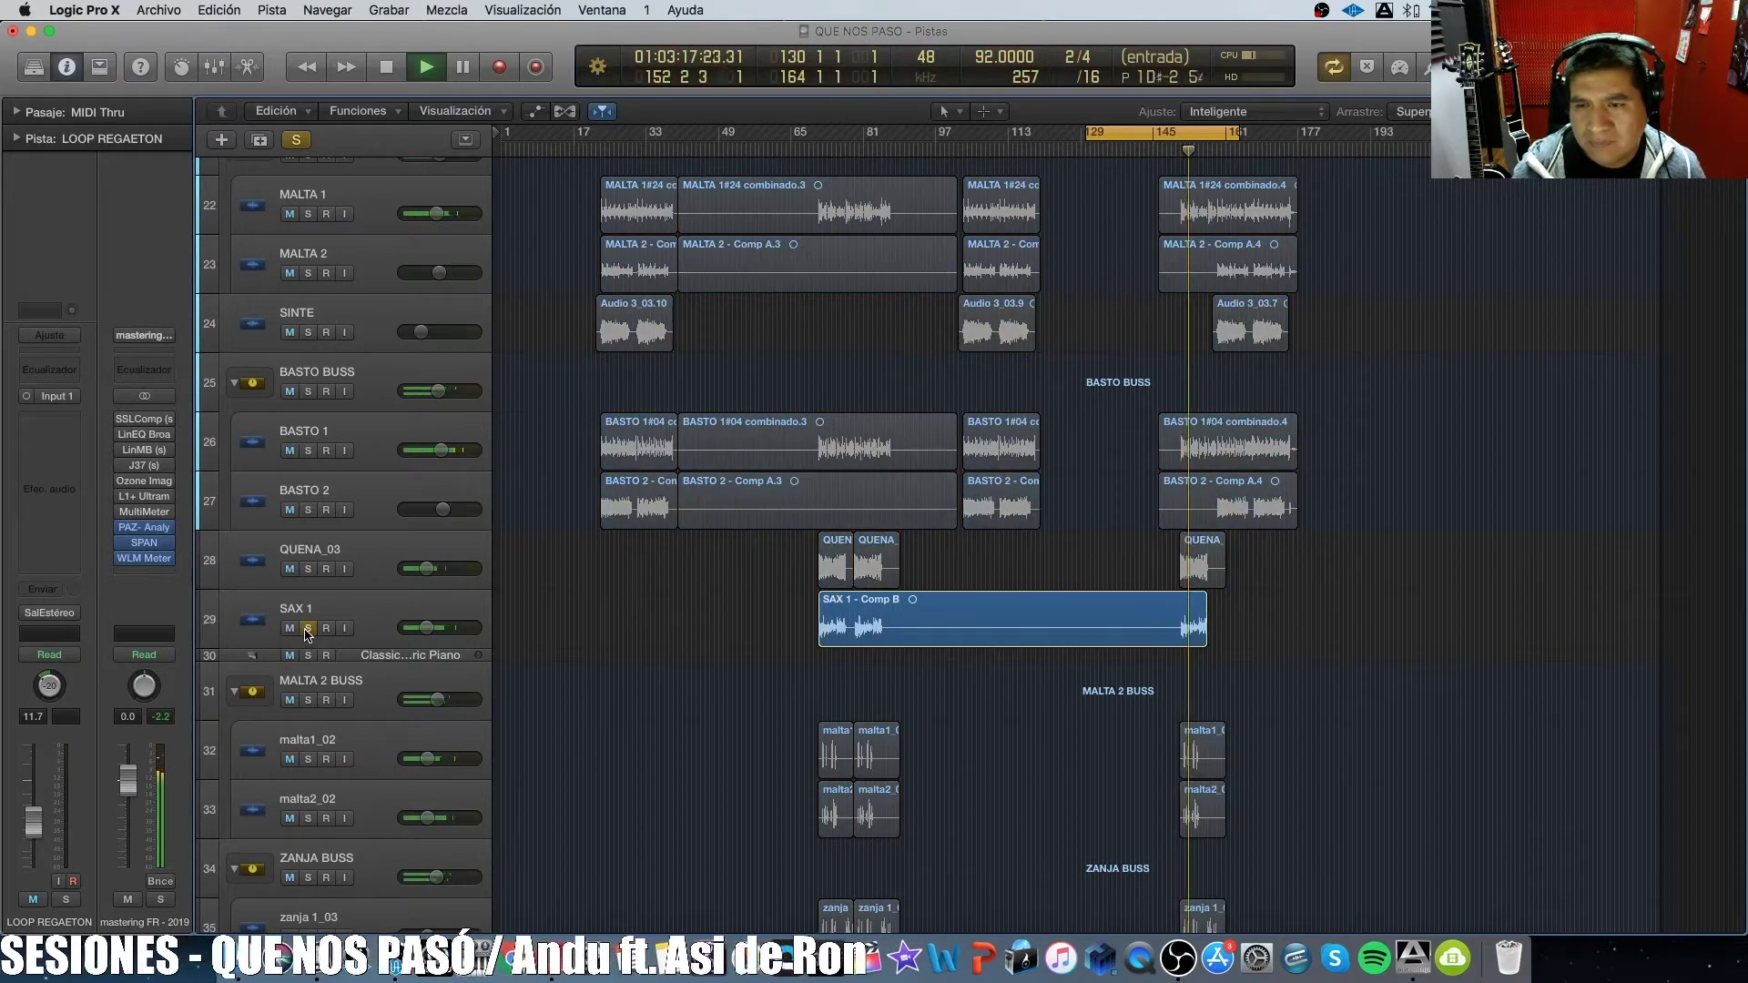
pyautogui.click(308, 628)
pyautogui.scroll(-5, 762, 637)
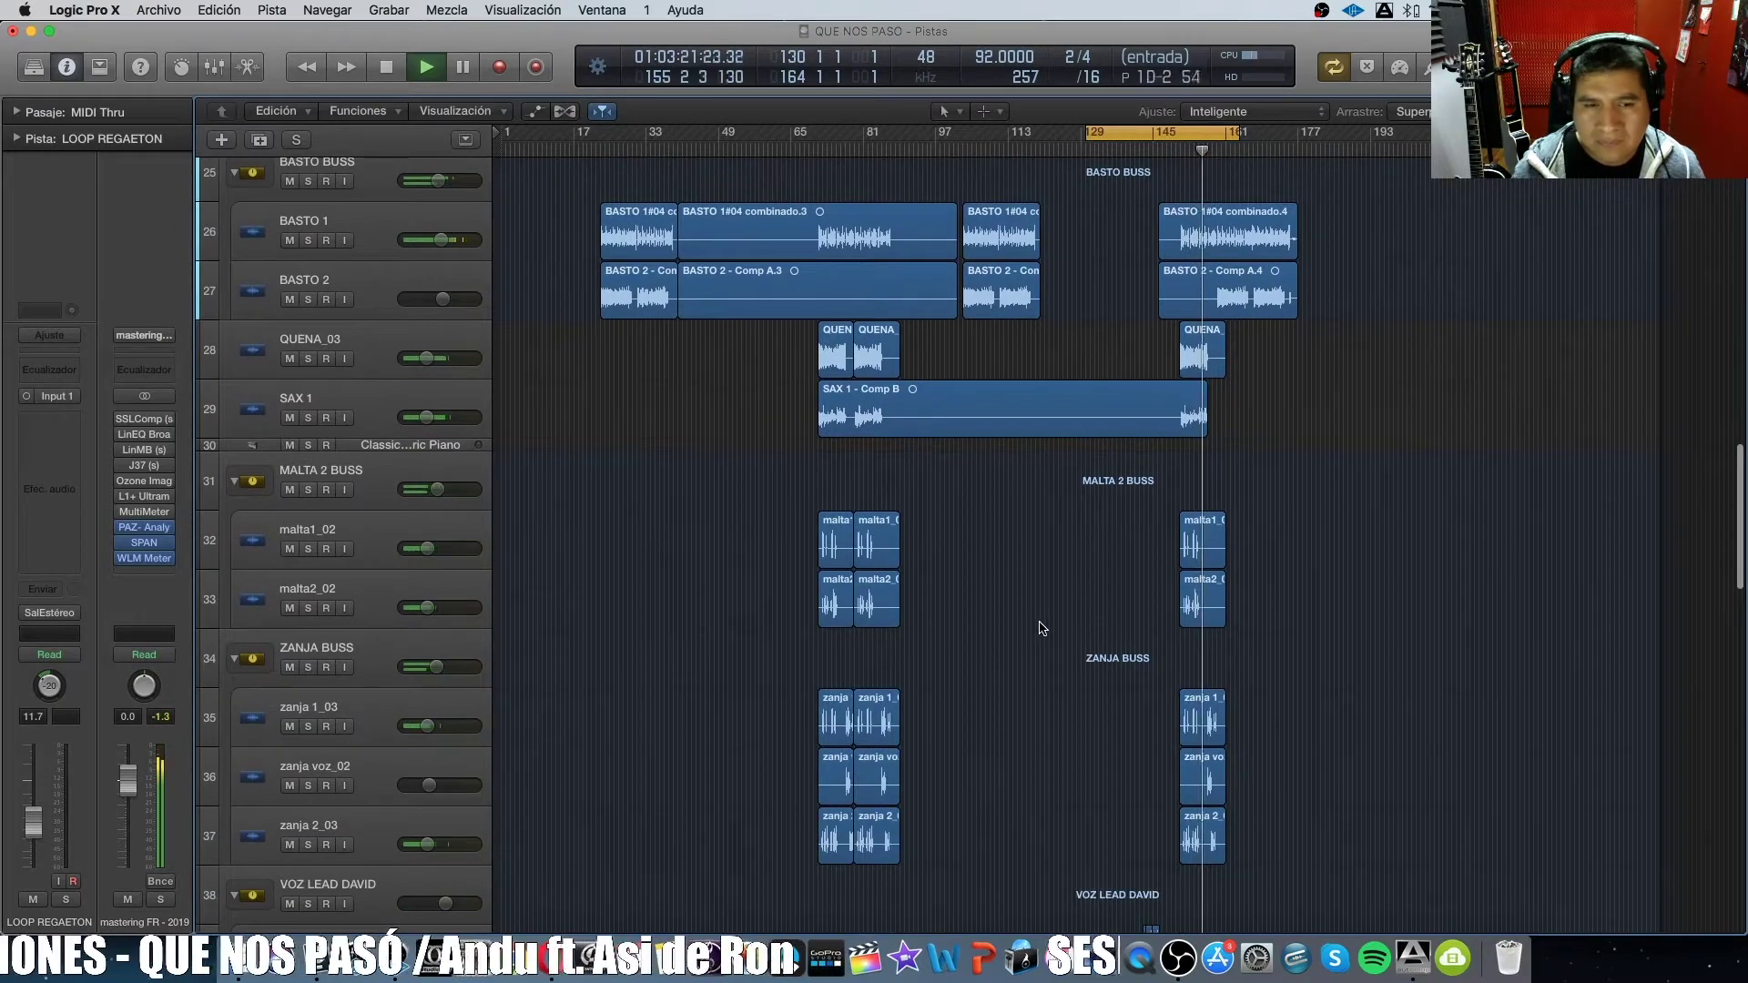
# Shift the cycle range to bars 146 to 180, play the song's ending from about bar 165 and stop playback.
pyautogui.click(1239, 157)
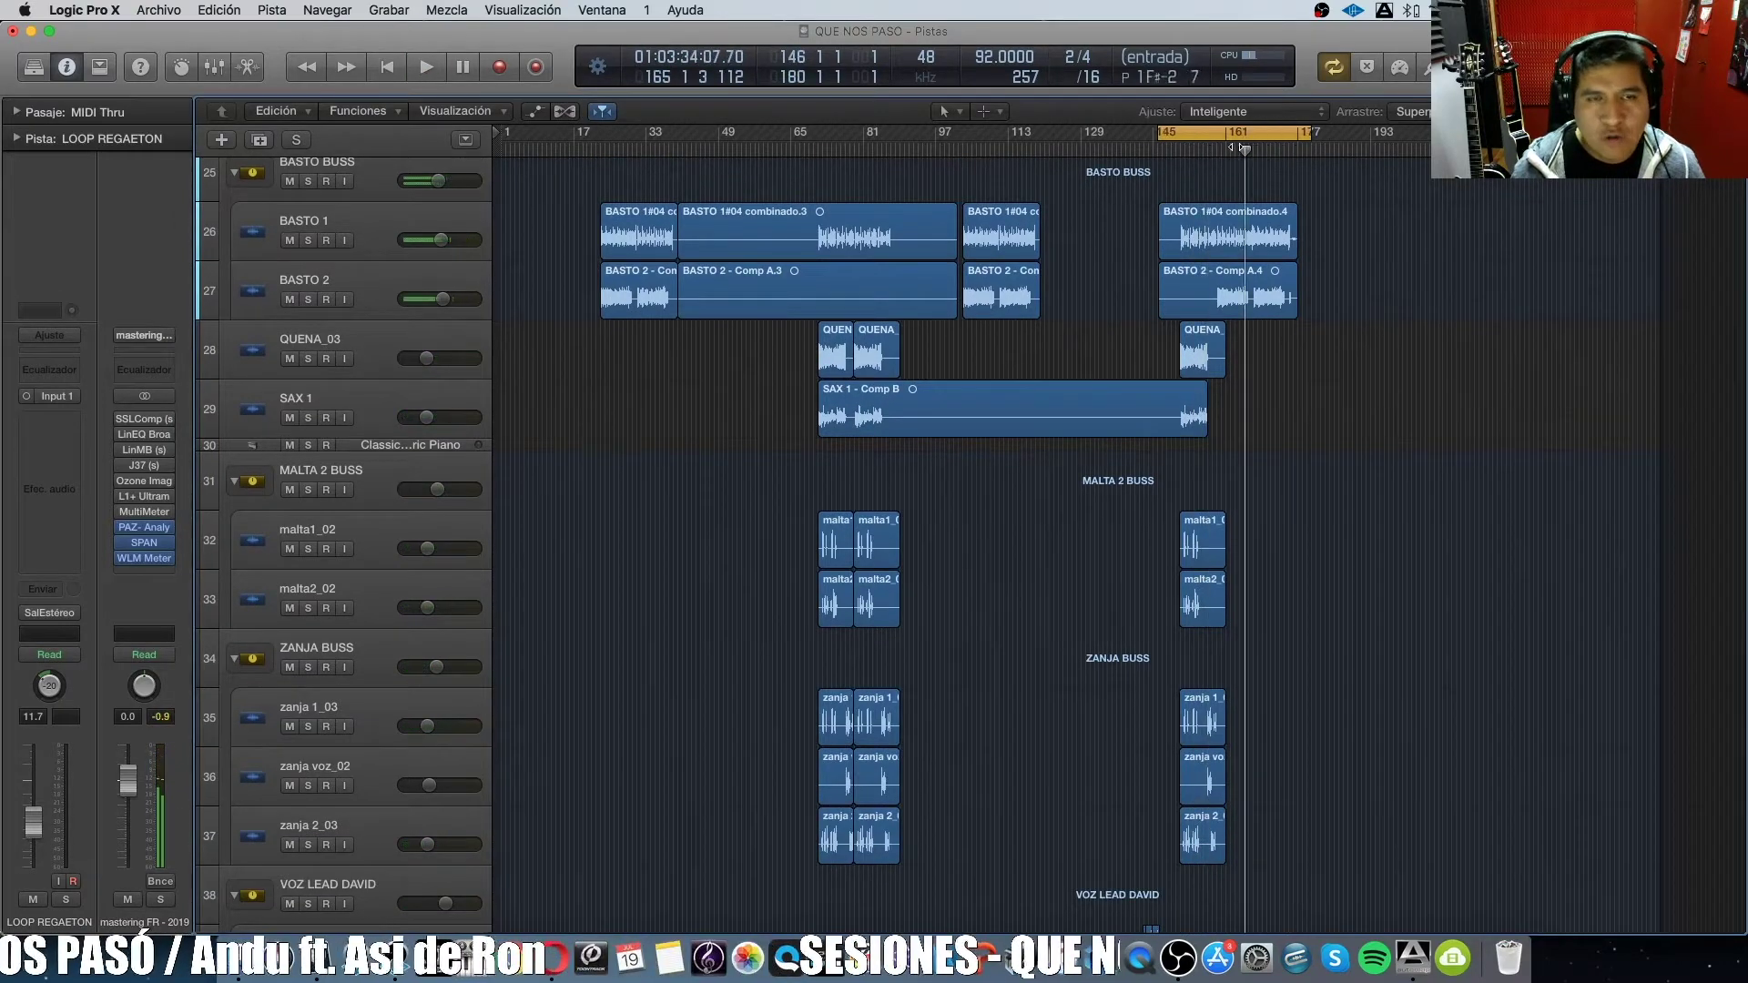
pyautogui.click(1235, 150)
pyautogui.press('space')
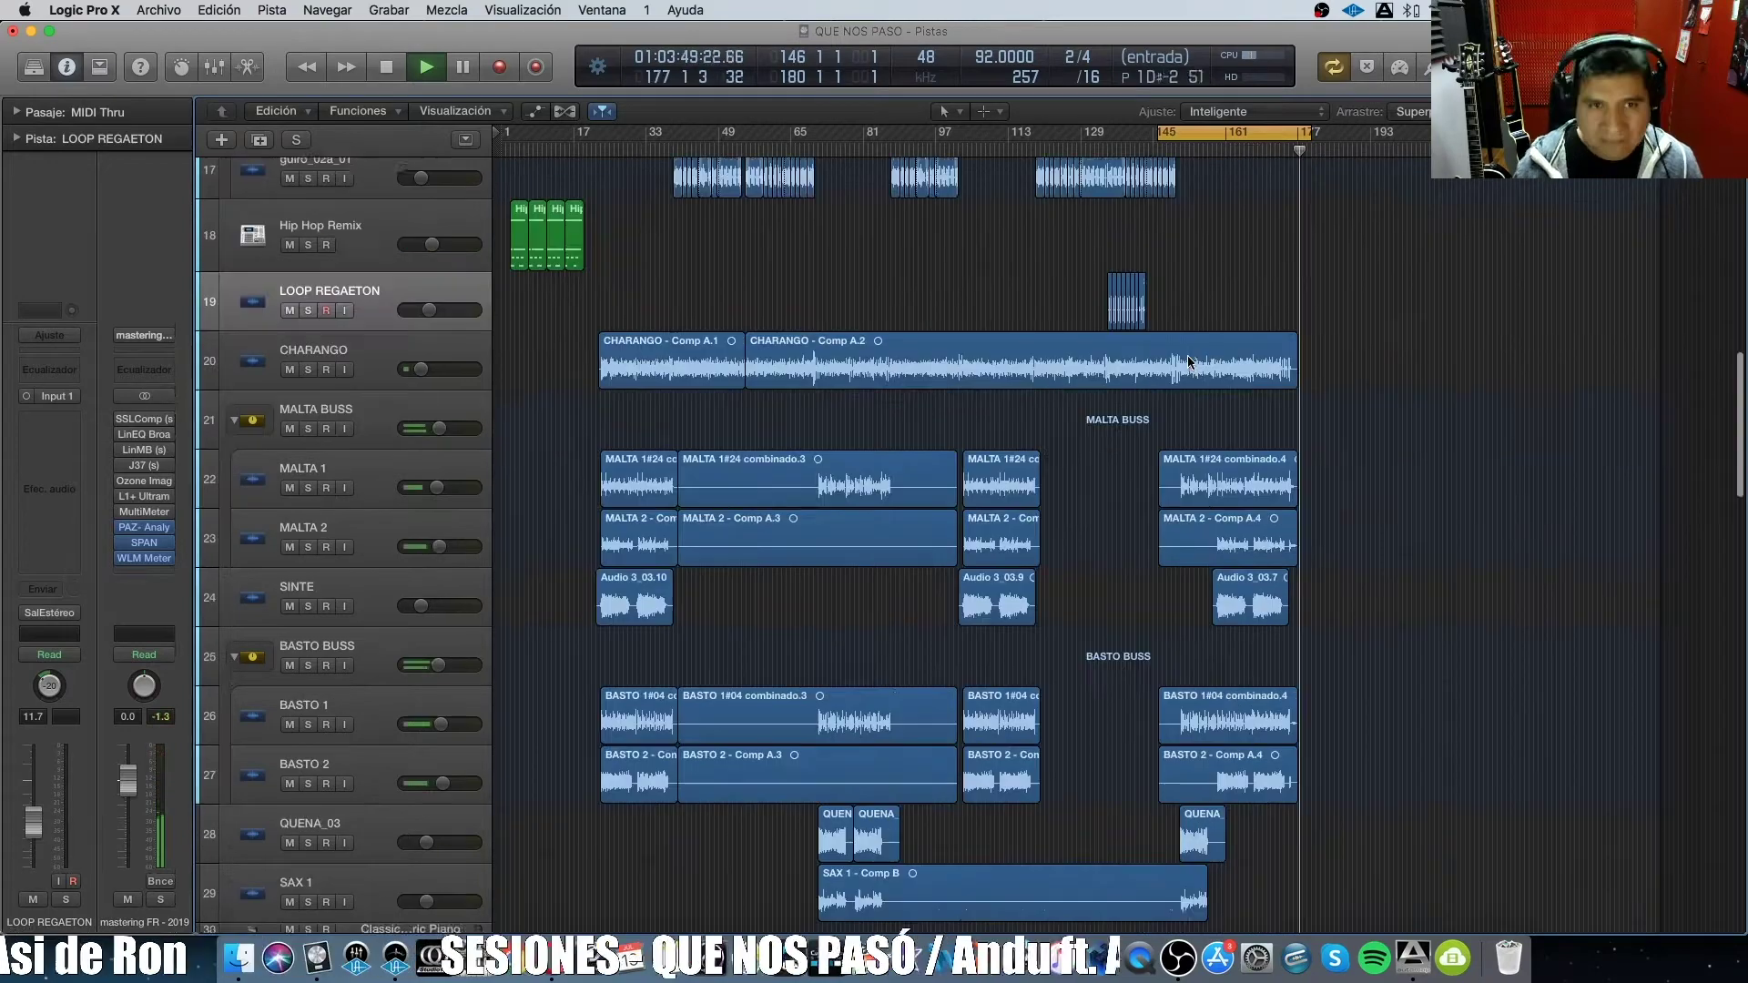
pyautogui.scroll(1, 1195, 362)
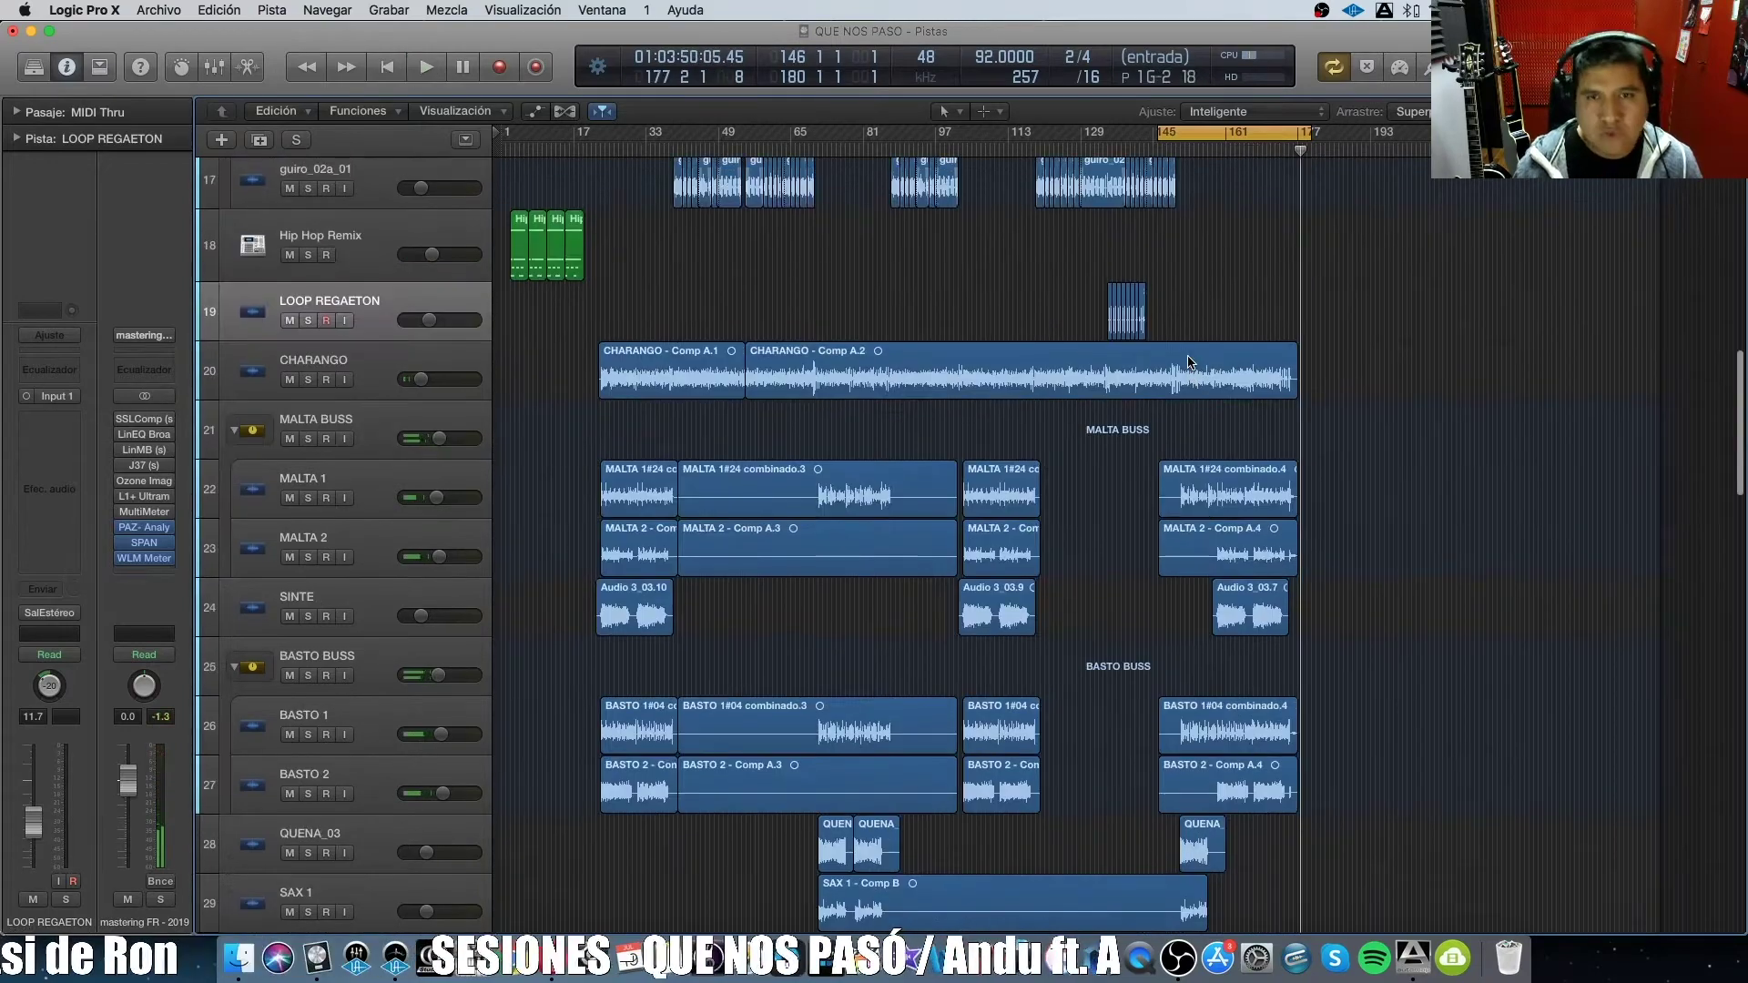
pyautogui.press('space')
# Look down through the track list to its end and set the cycle range to bars 1 to 24.
pyautogui.scroll(5, 1194, 363)
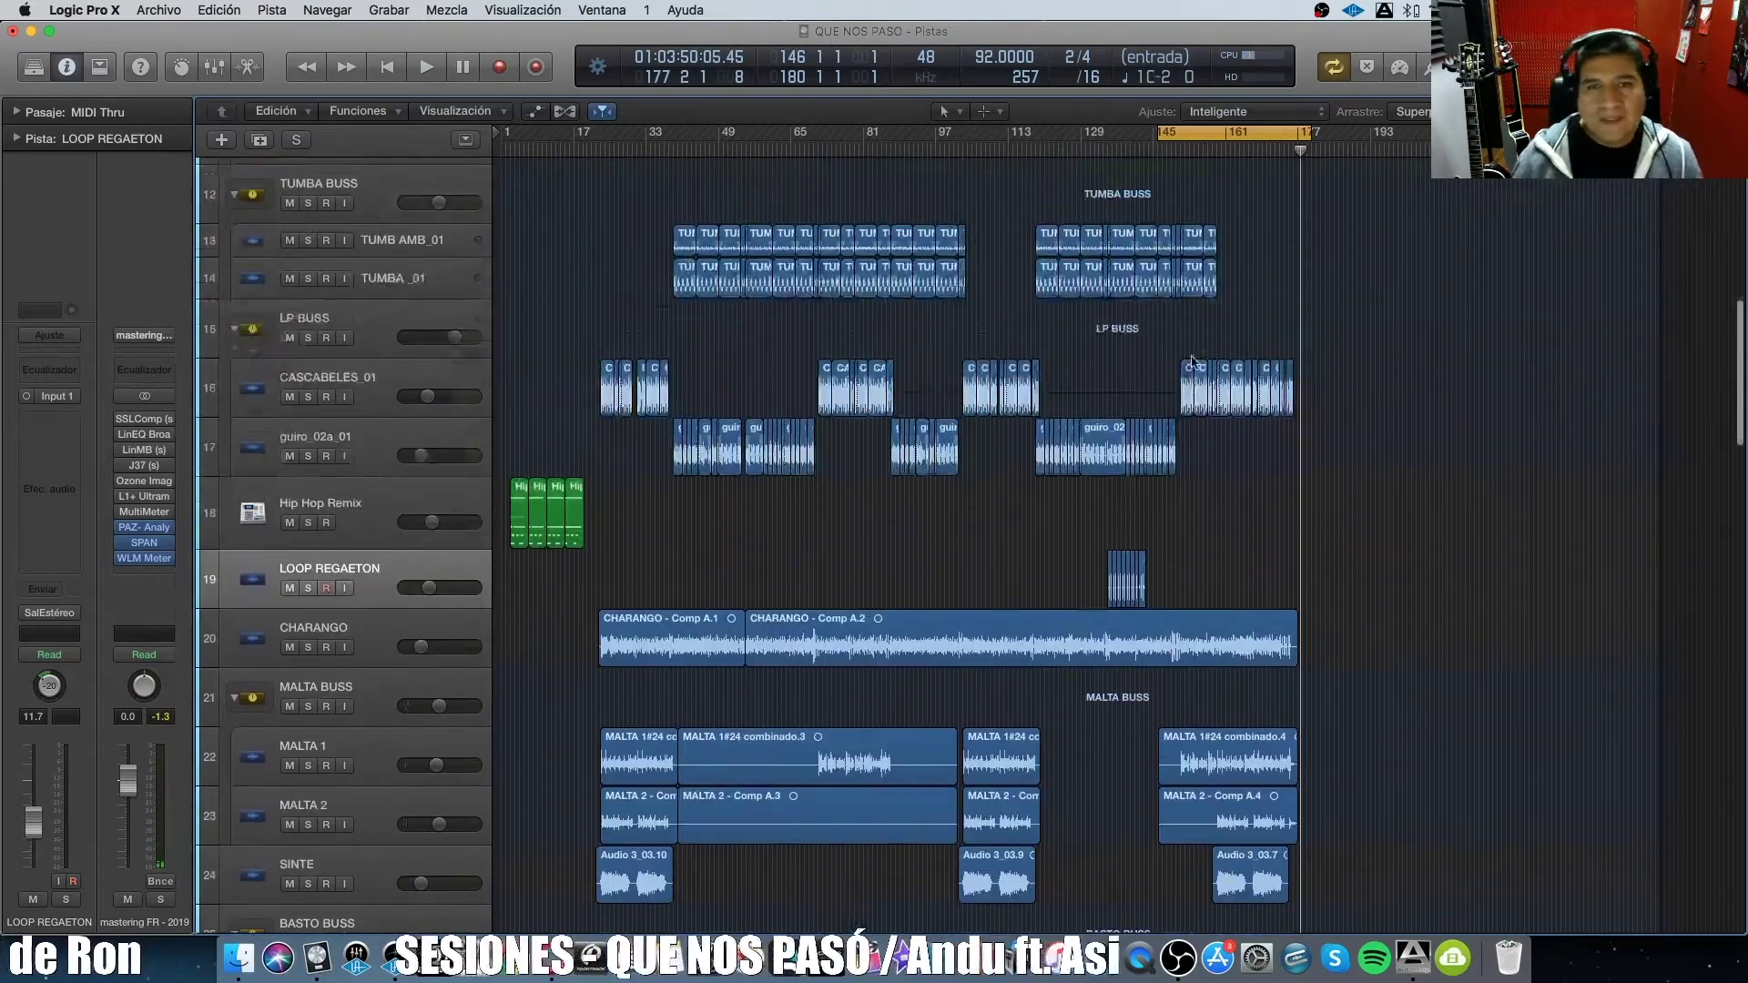
pyautogui.scroll(-10, 1195, 362)
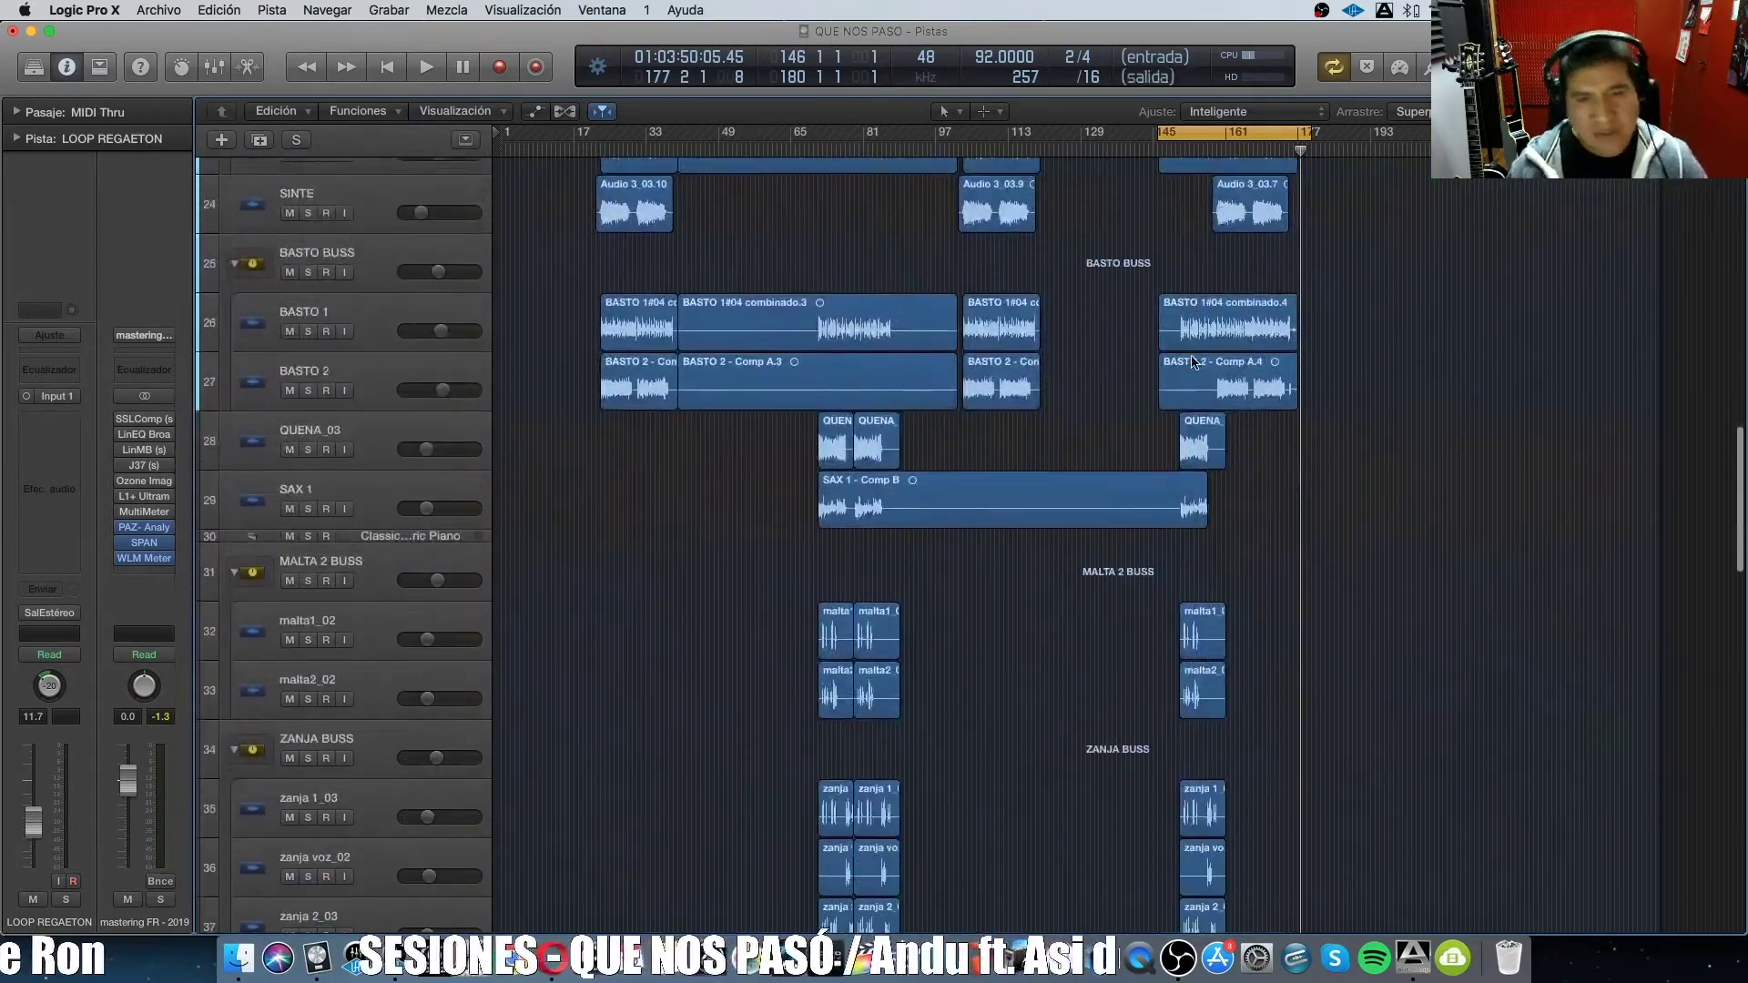
pyautogui.scroll(-10, 1194, 362)
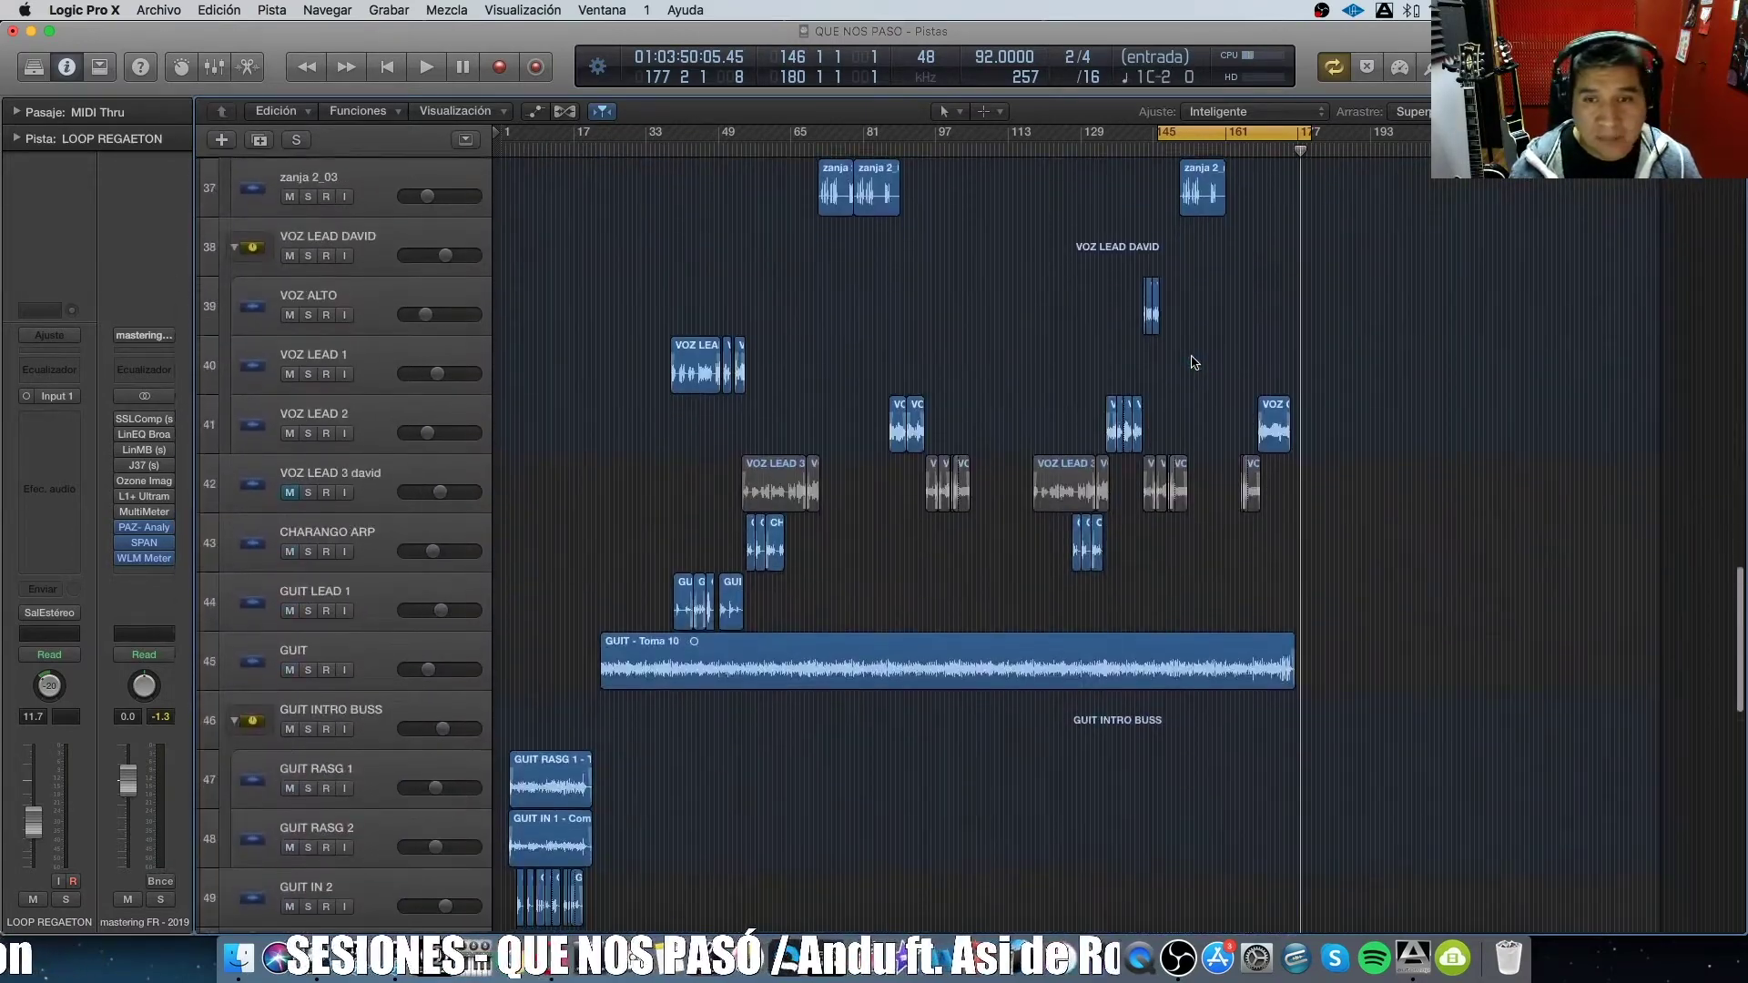
pyautogui.scroll(-7, 1195, 362)
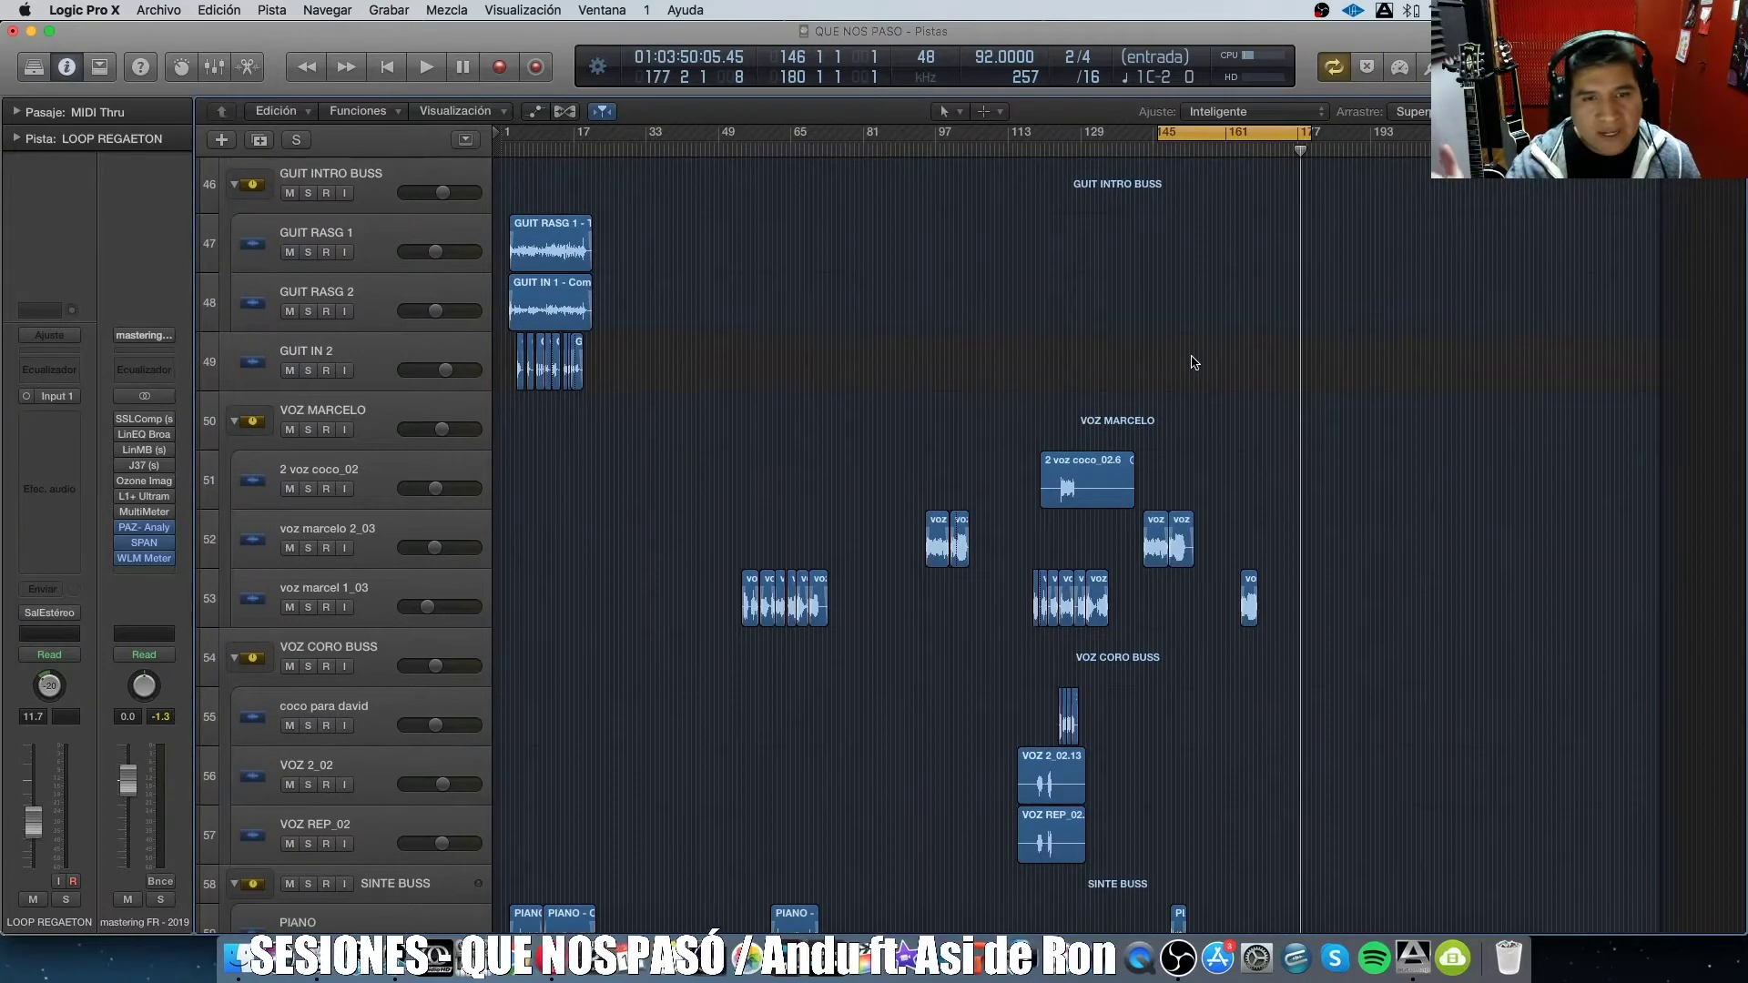
pyautogui.scroll(-4, 815, 448)
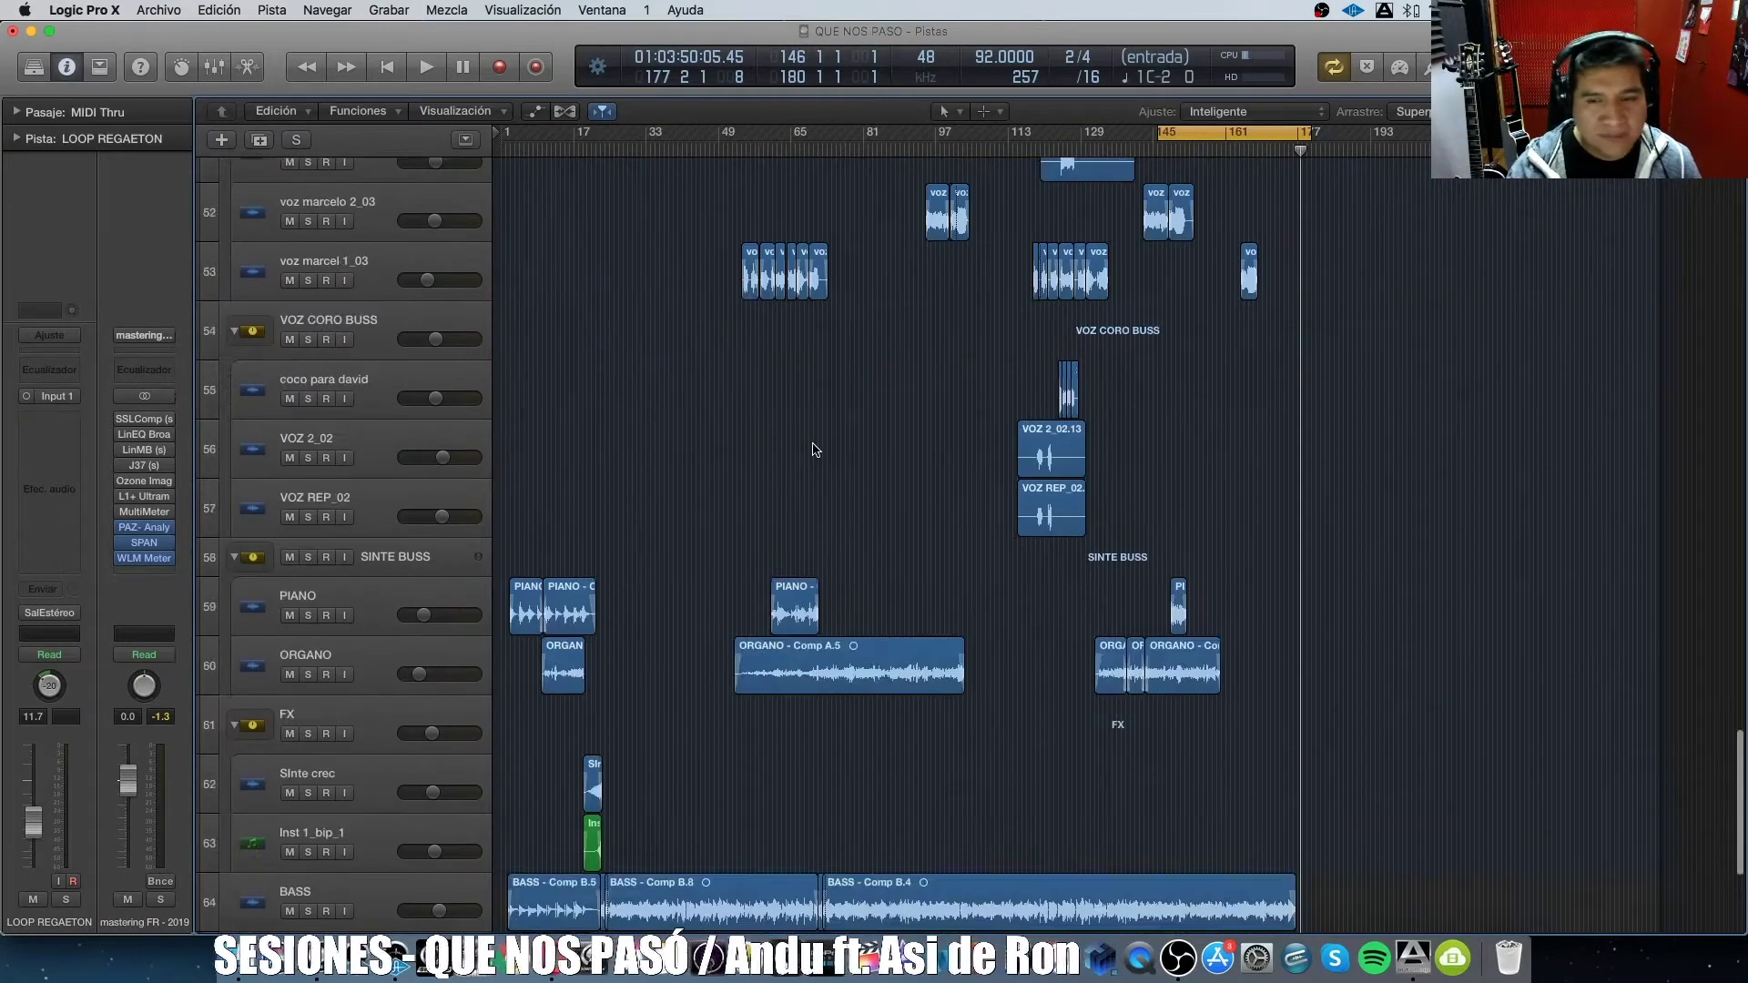
pyautogui.scroll(-3, 846, 469)
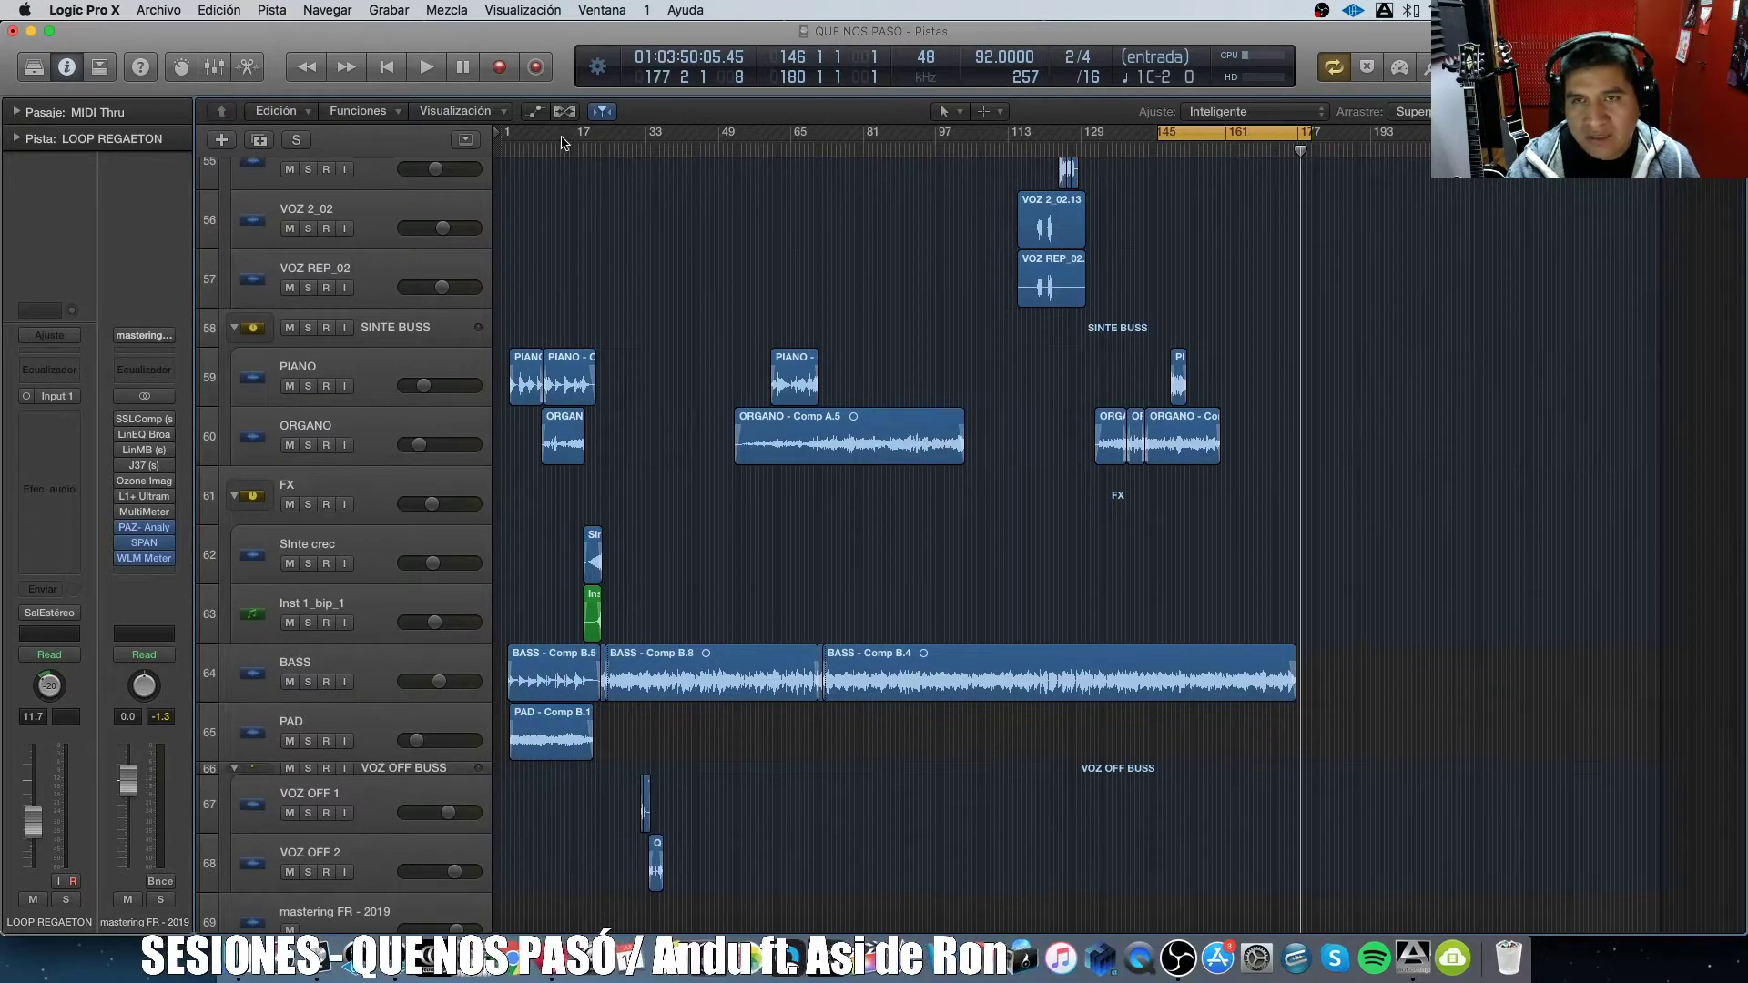
pyautogui.moveTo(562, 138)
pyautogui.mouseDown()
pyautogui.moveTo(473, 148)
pyautogui.moveTo(587, 132)
pyautogui.mouseUp()
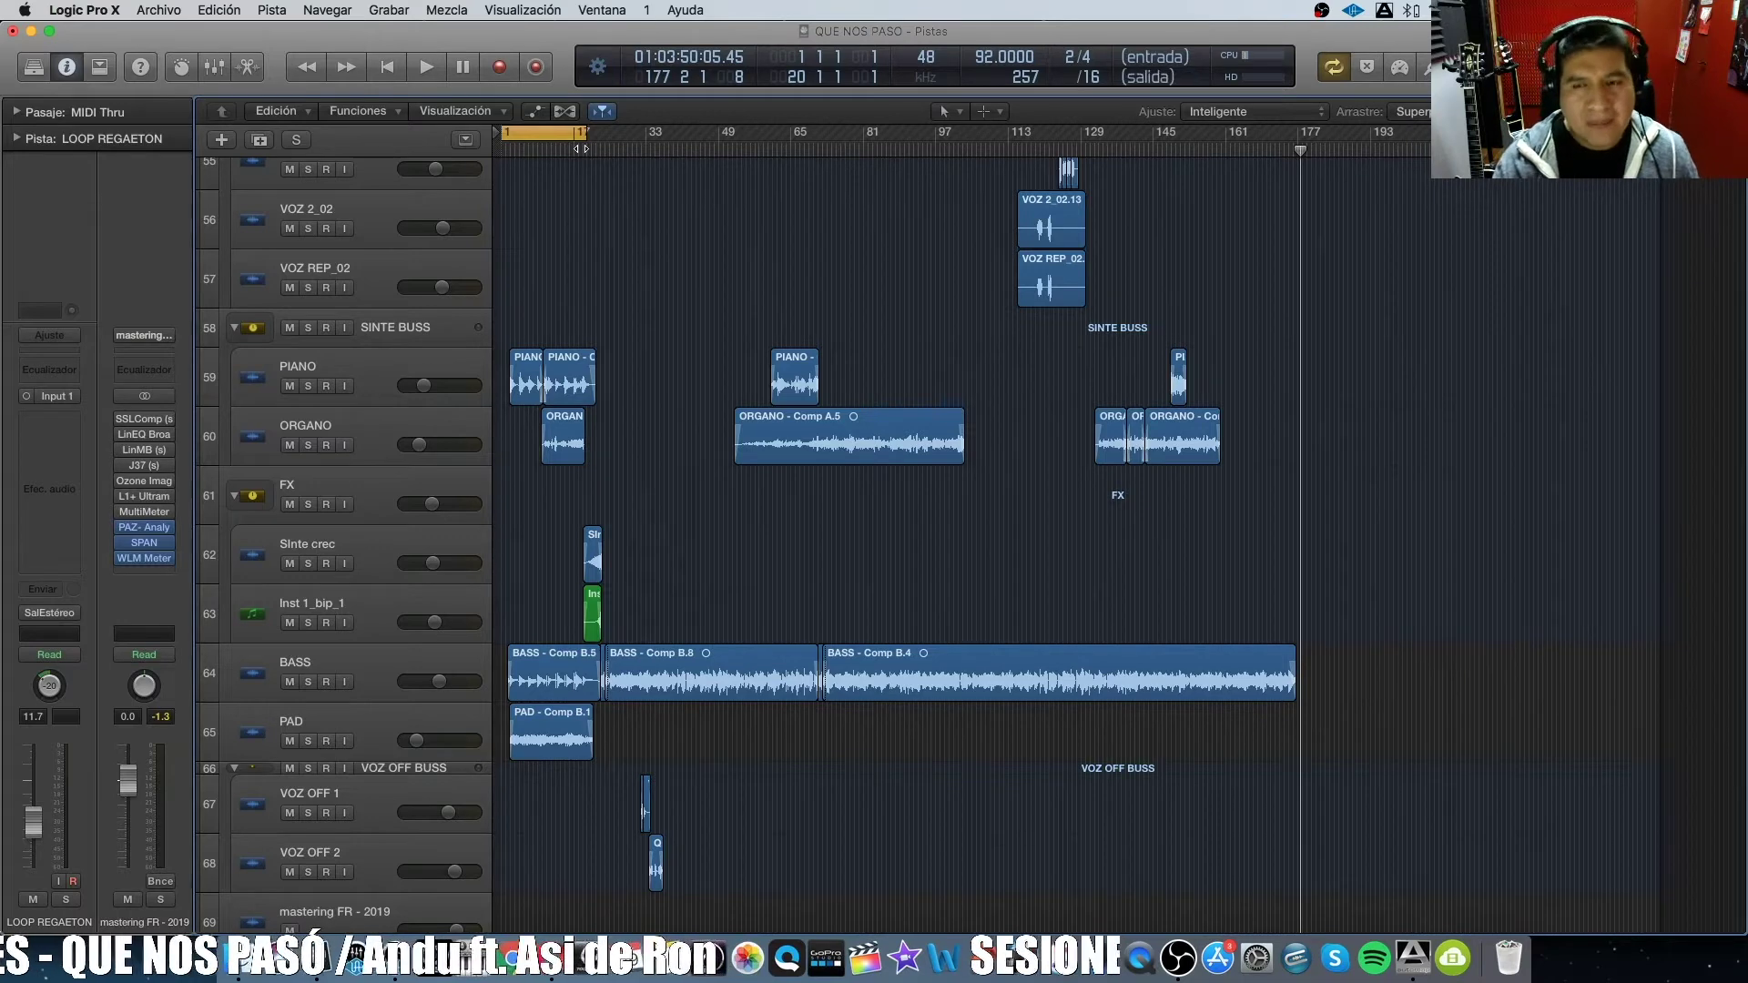
pyautogui.moveTo(564, 131); pyautogui.dragTo(605, 132)
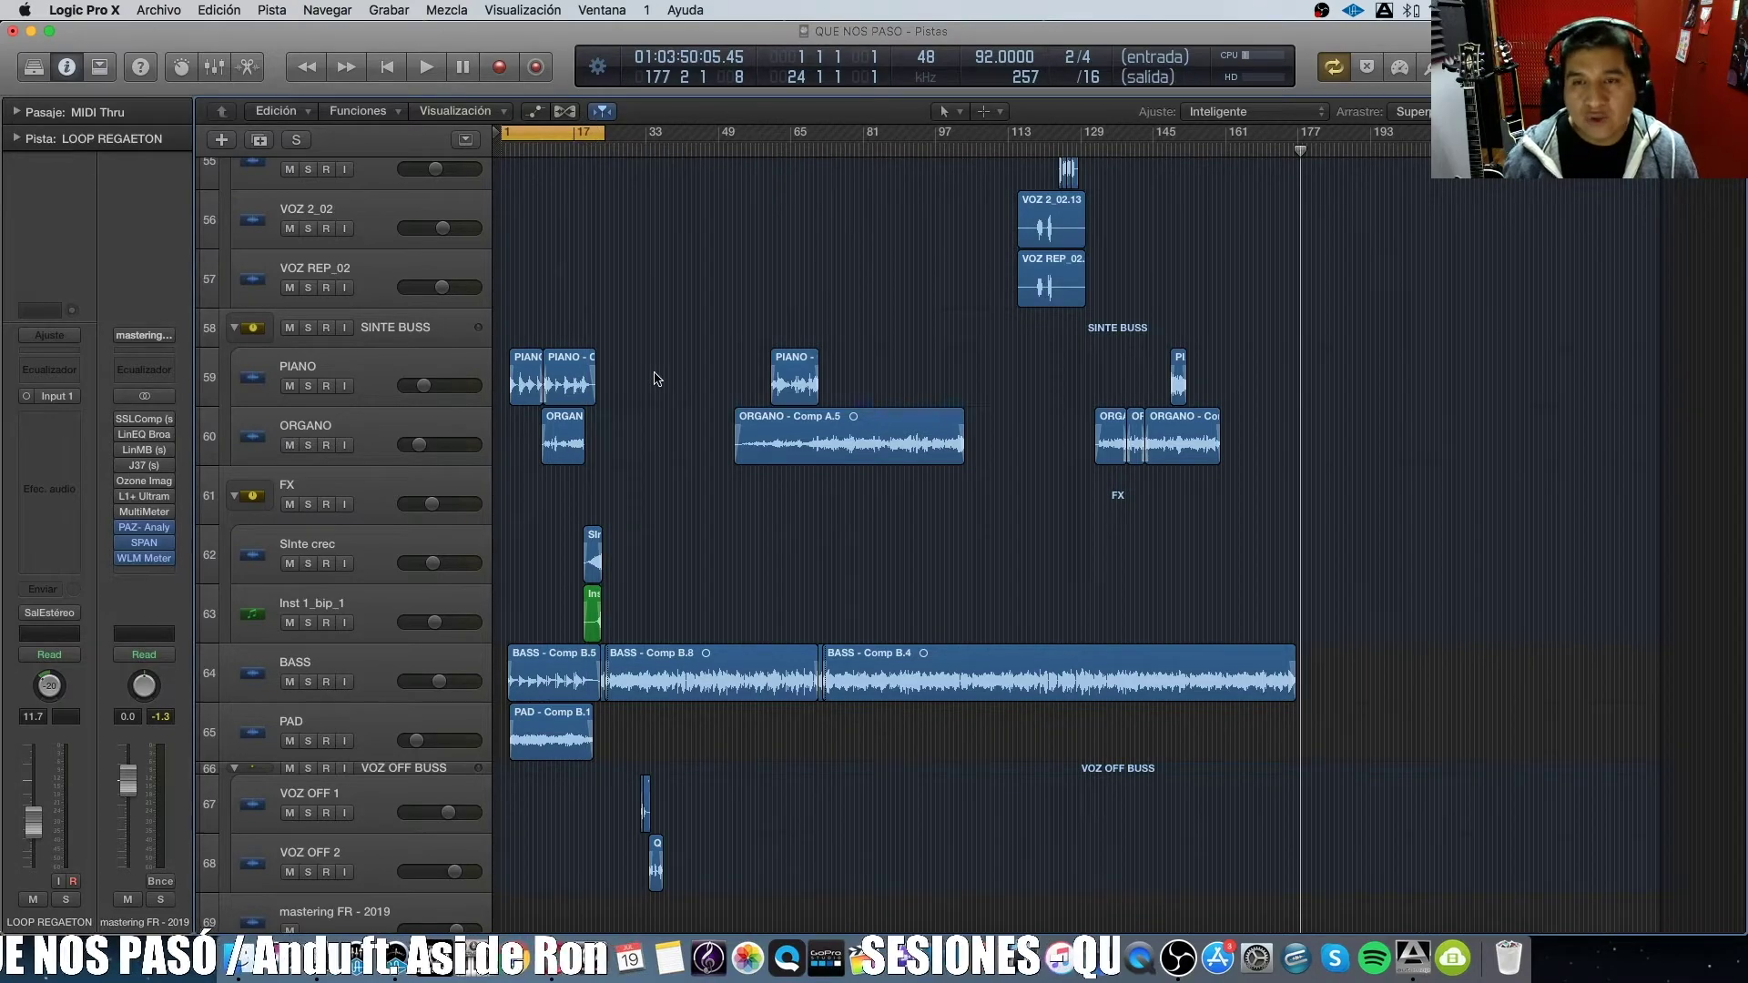
# Shift the cycle range to bars 3 to 26, then select the Hip Hop Remix track, play it in solo and stop playback.
pyautogui.scroll(10, 654, 379)
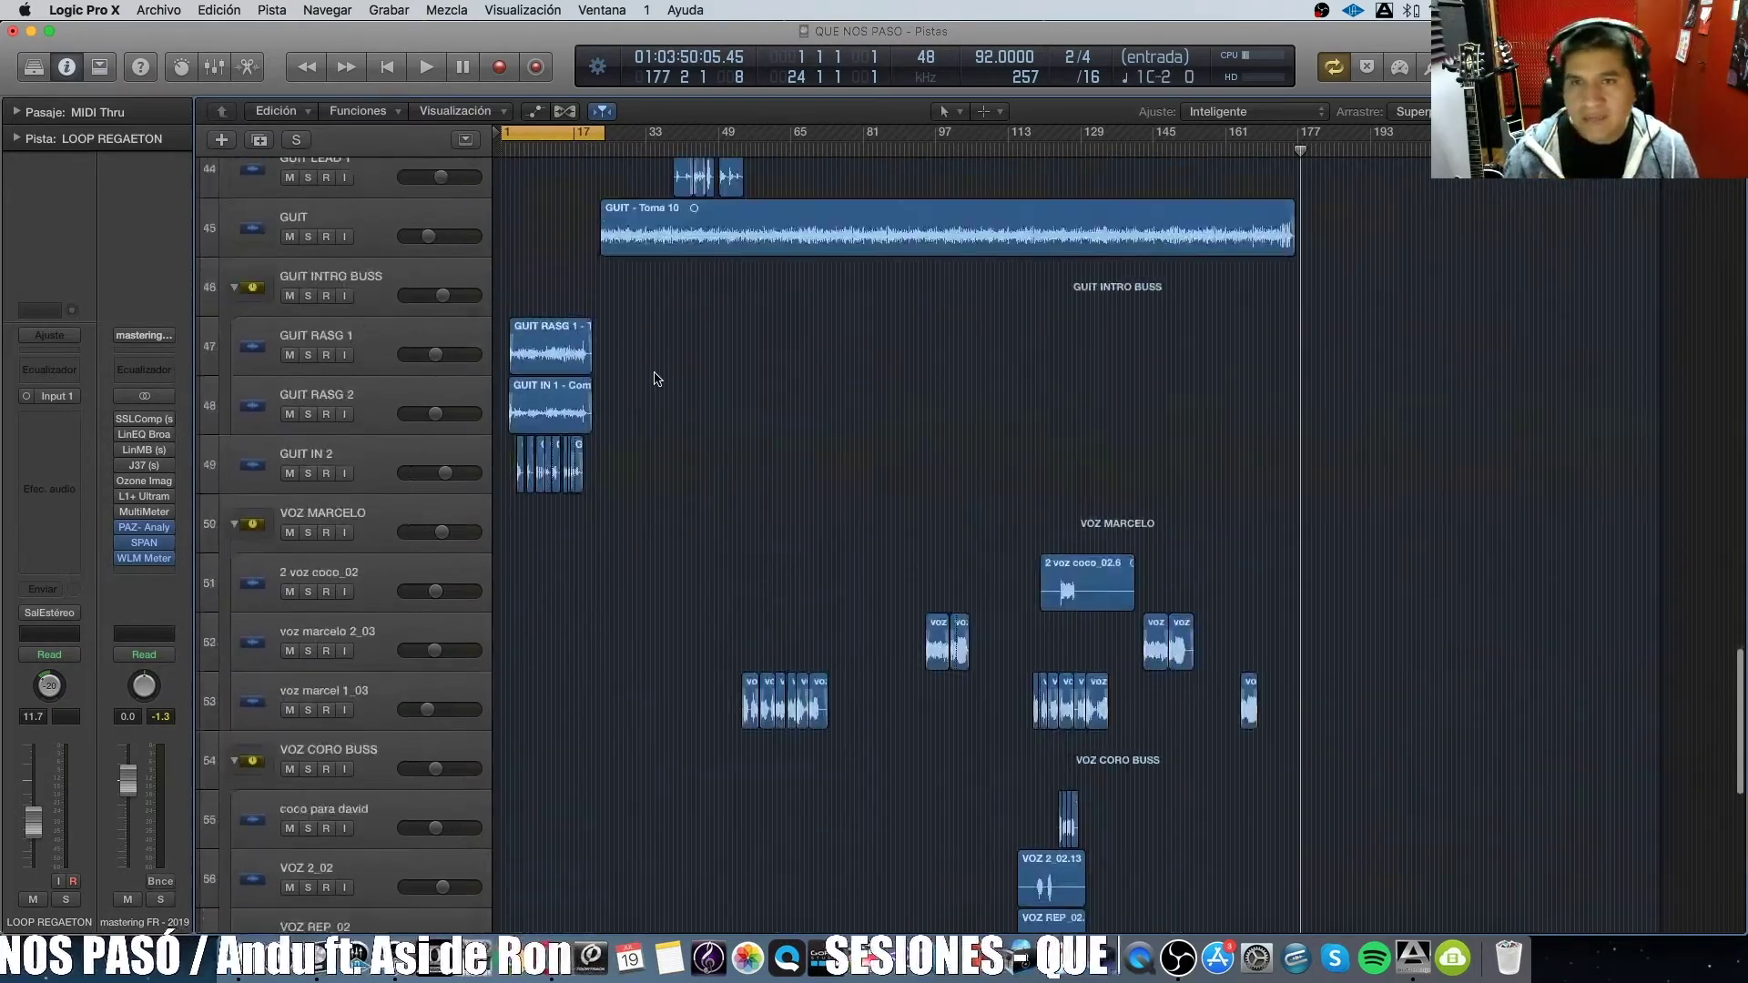
pyautogui.scroll(15, 655, 378)
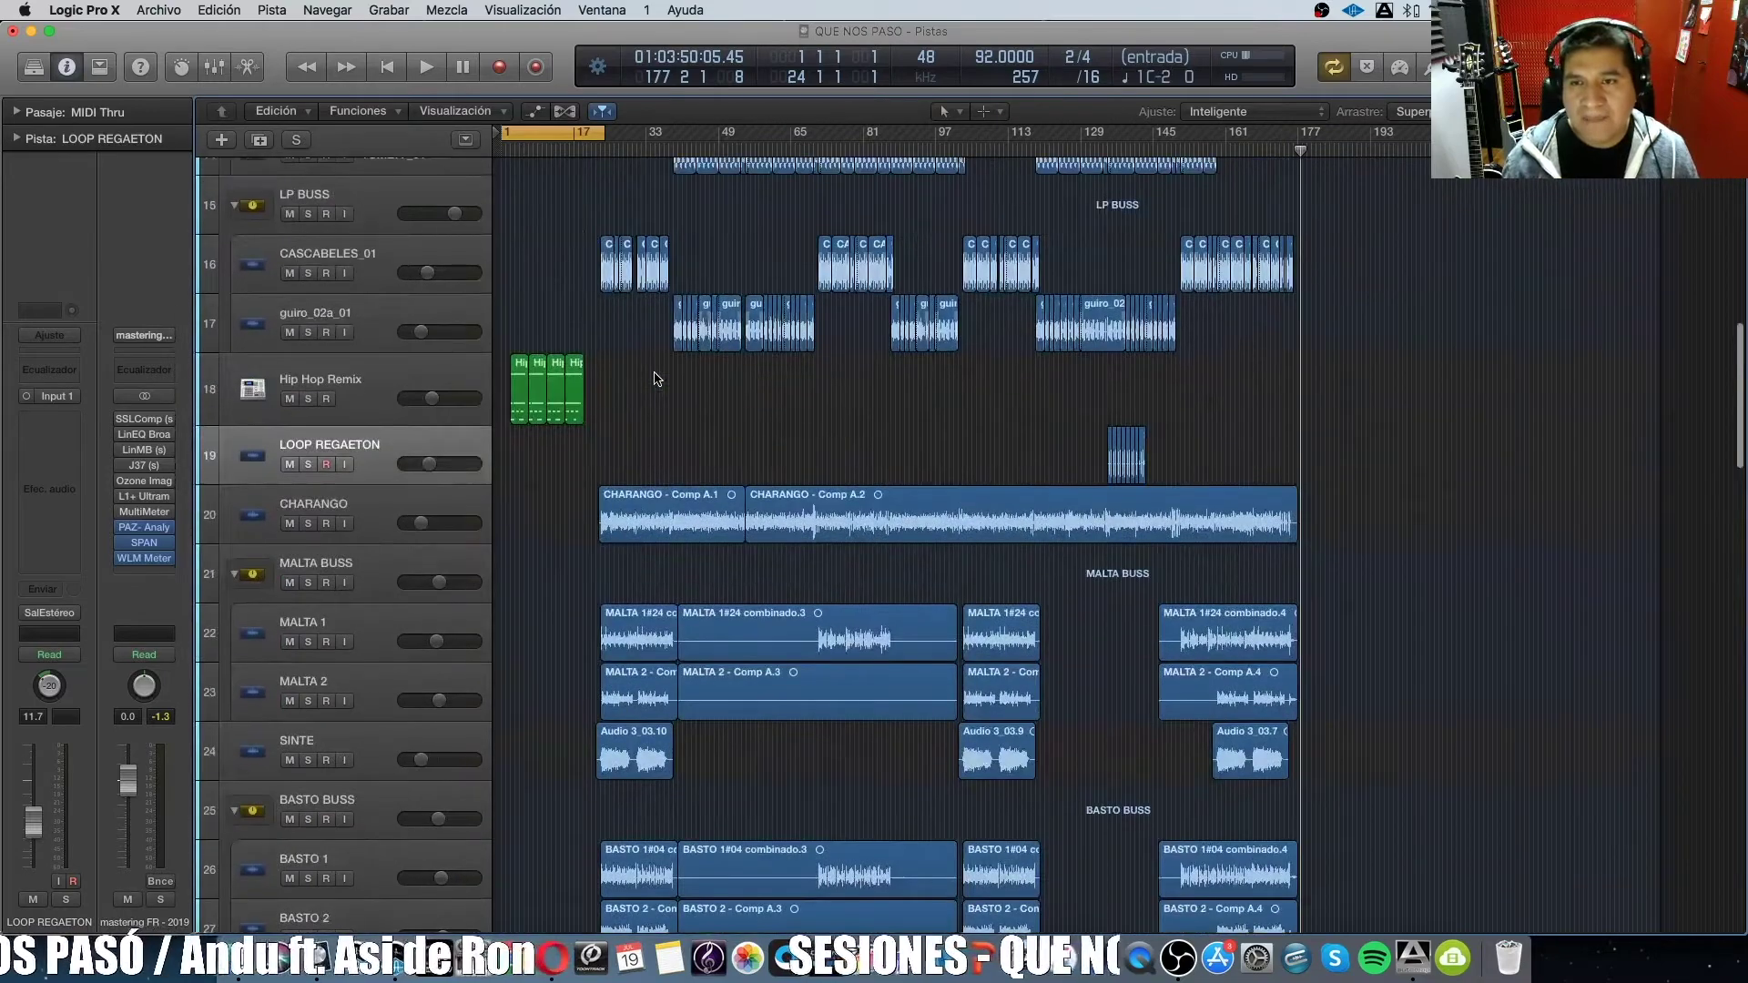
pyautogui.click(426, 380)
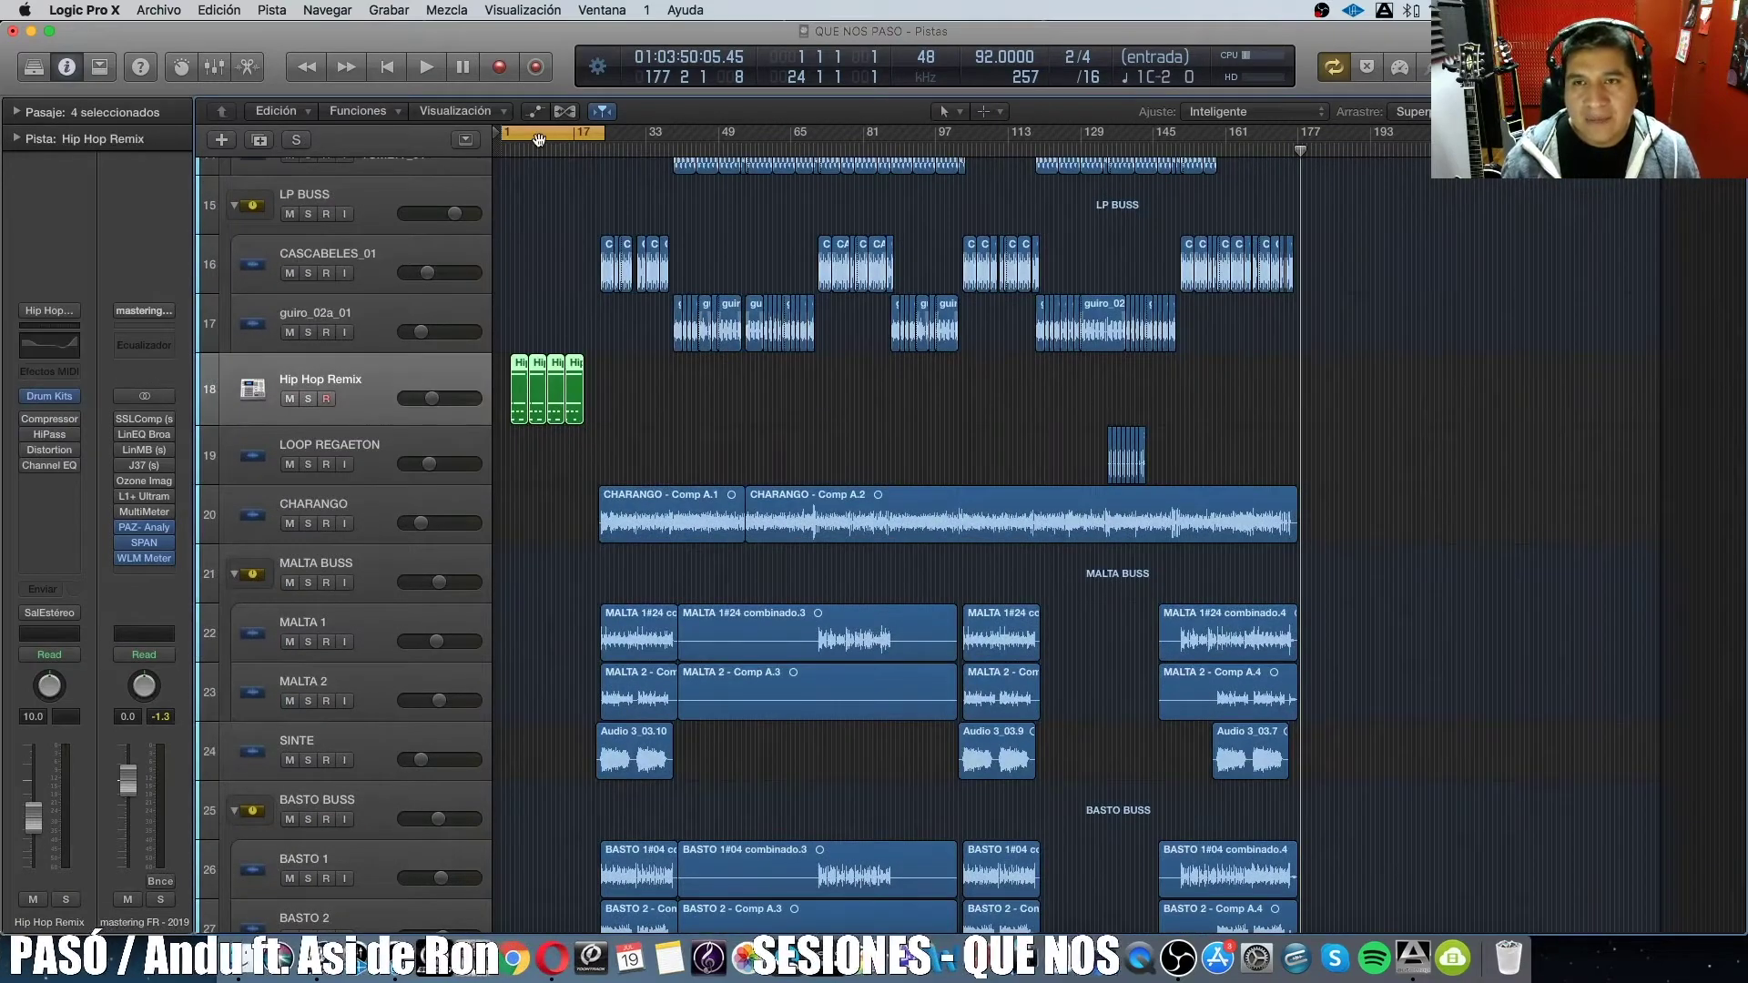
pyautogui.moveTo(539, 138); pyautogui.dragTo(548, 139)
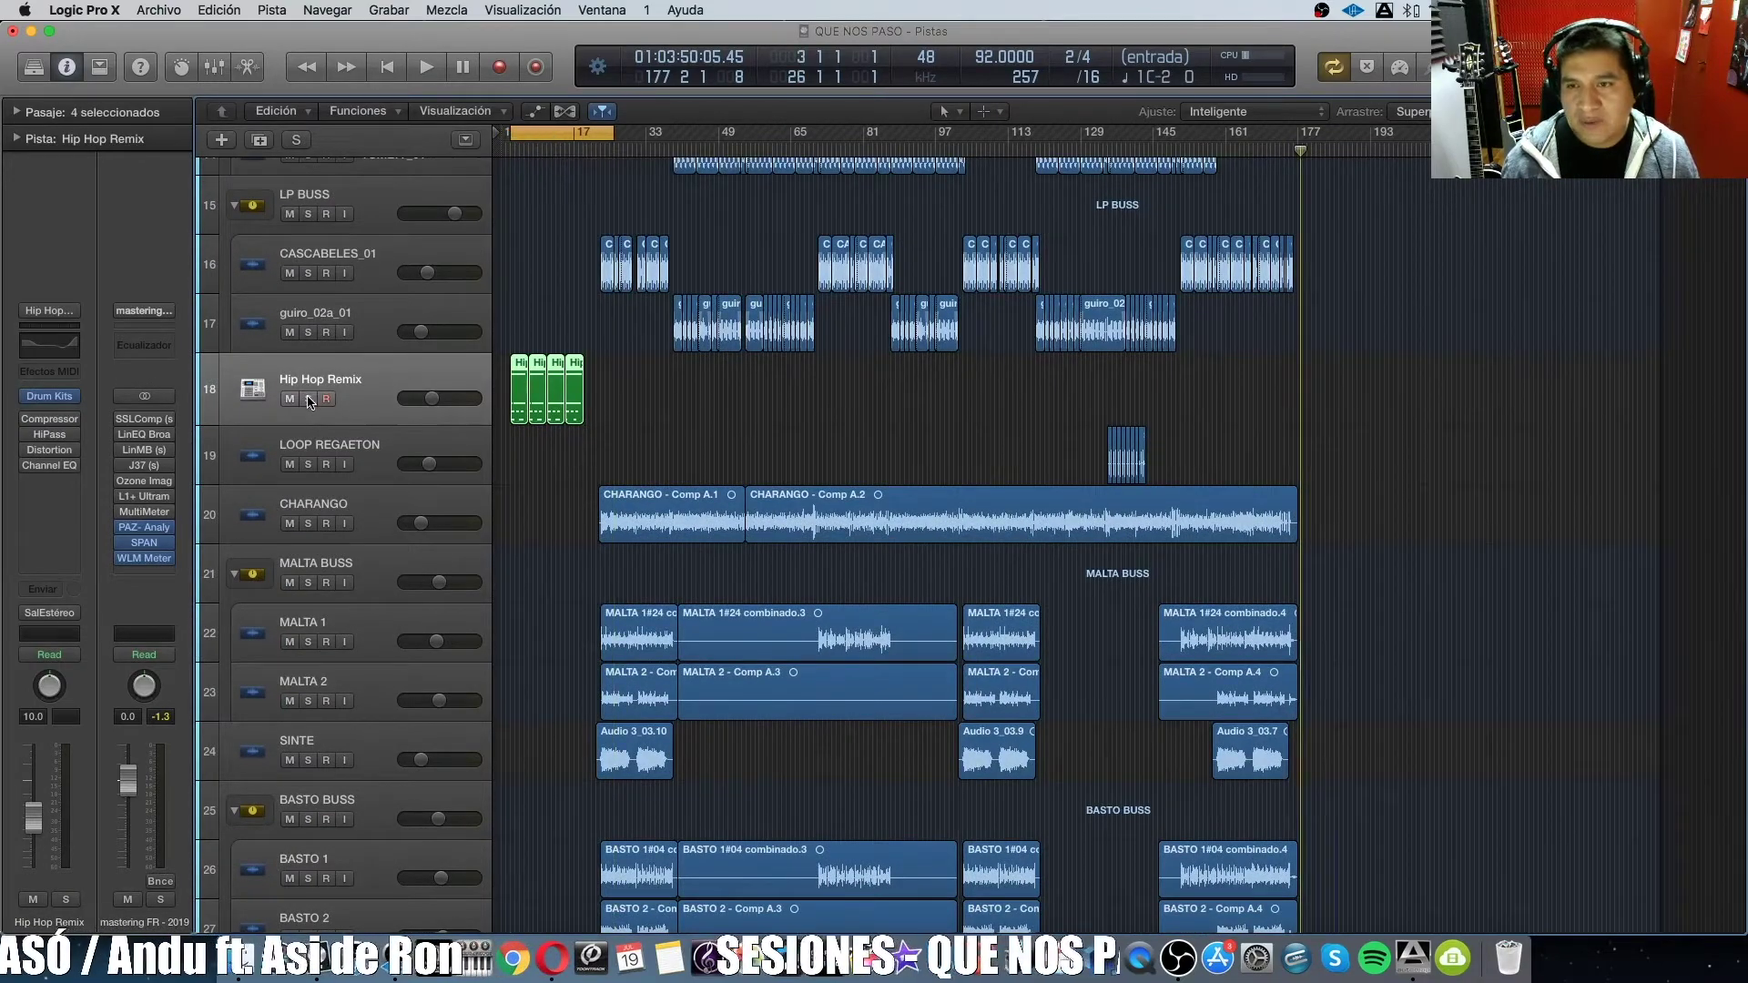
pyautogui.click(309, 400)
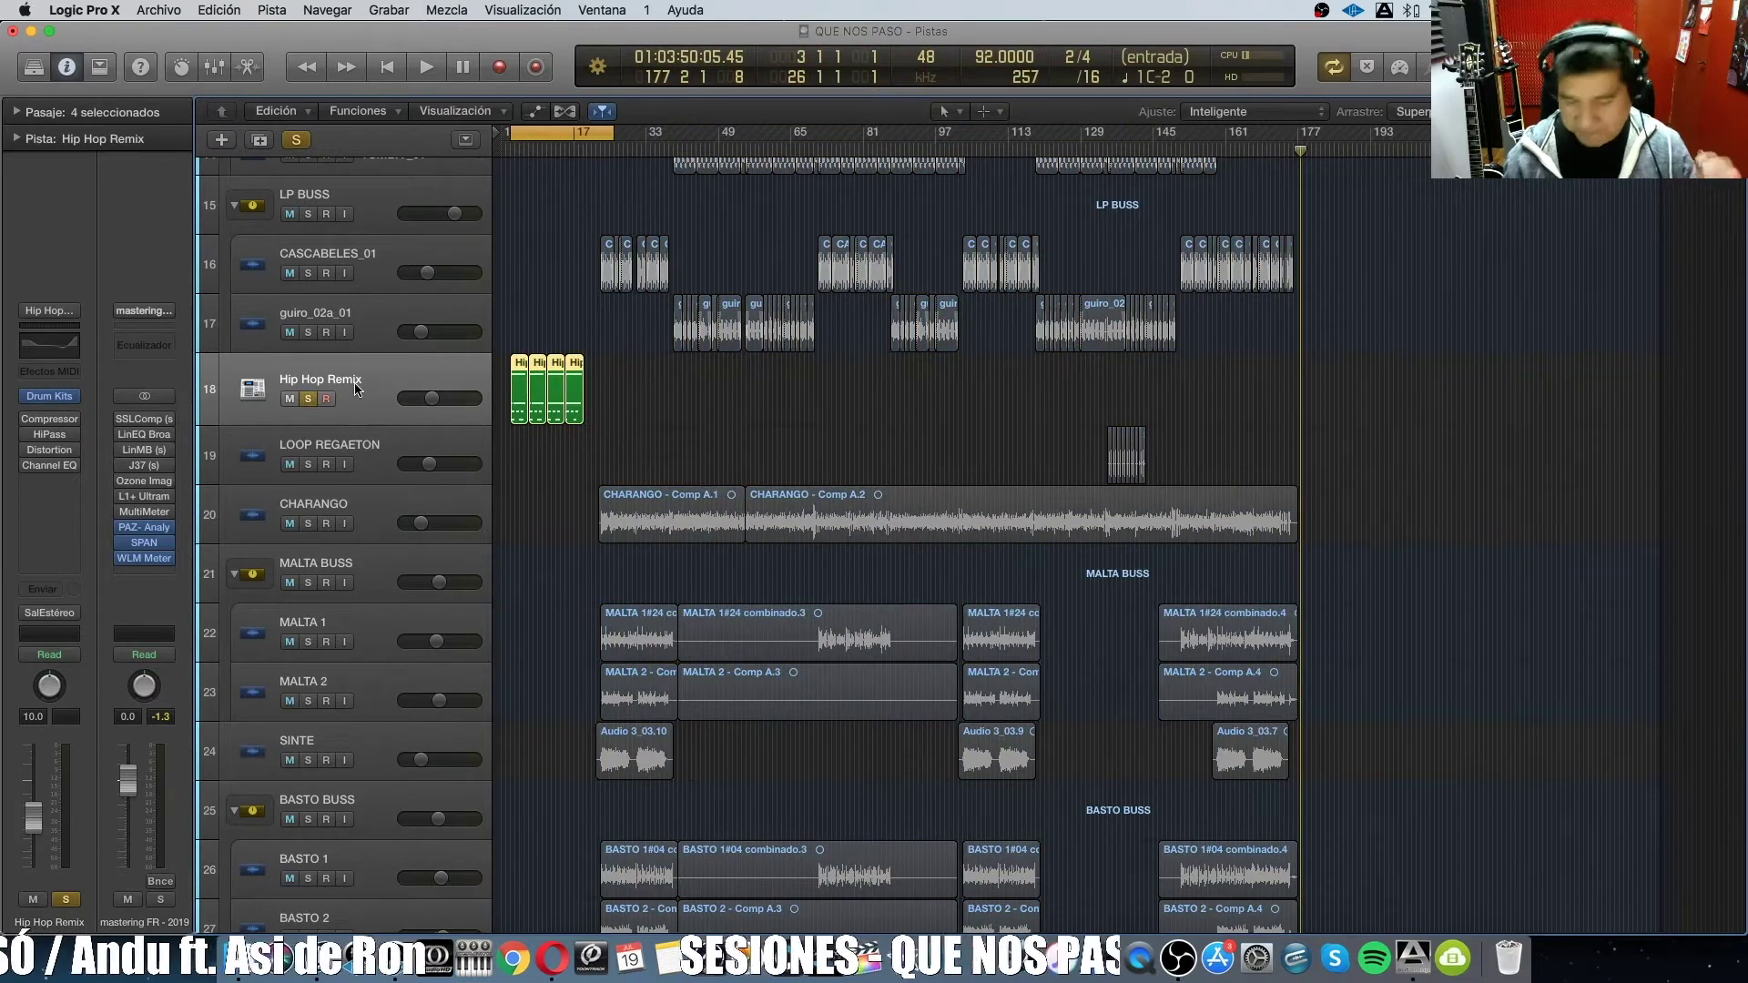
pyautogui.press('space')
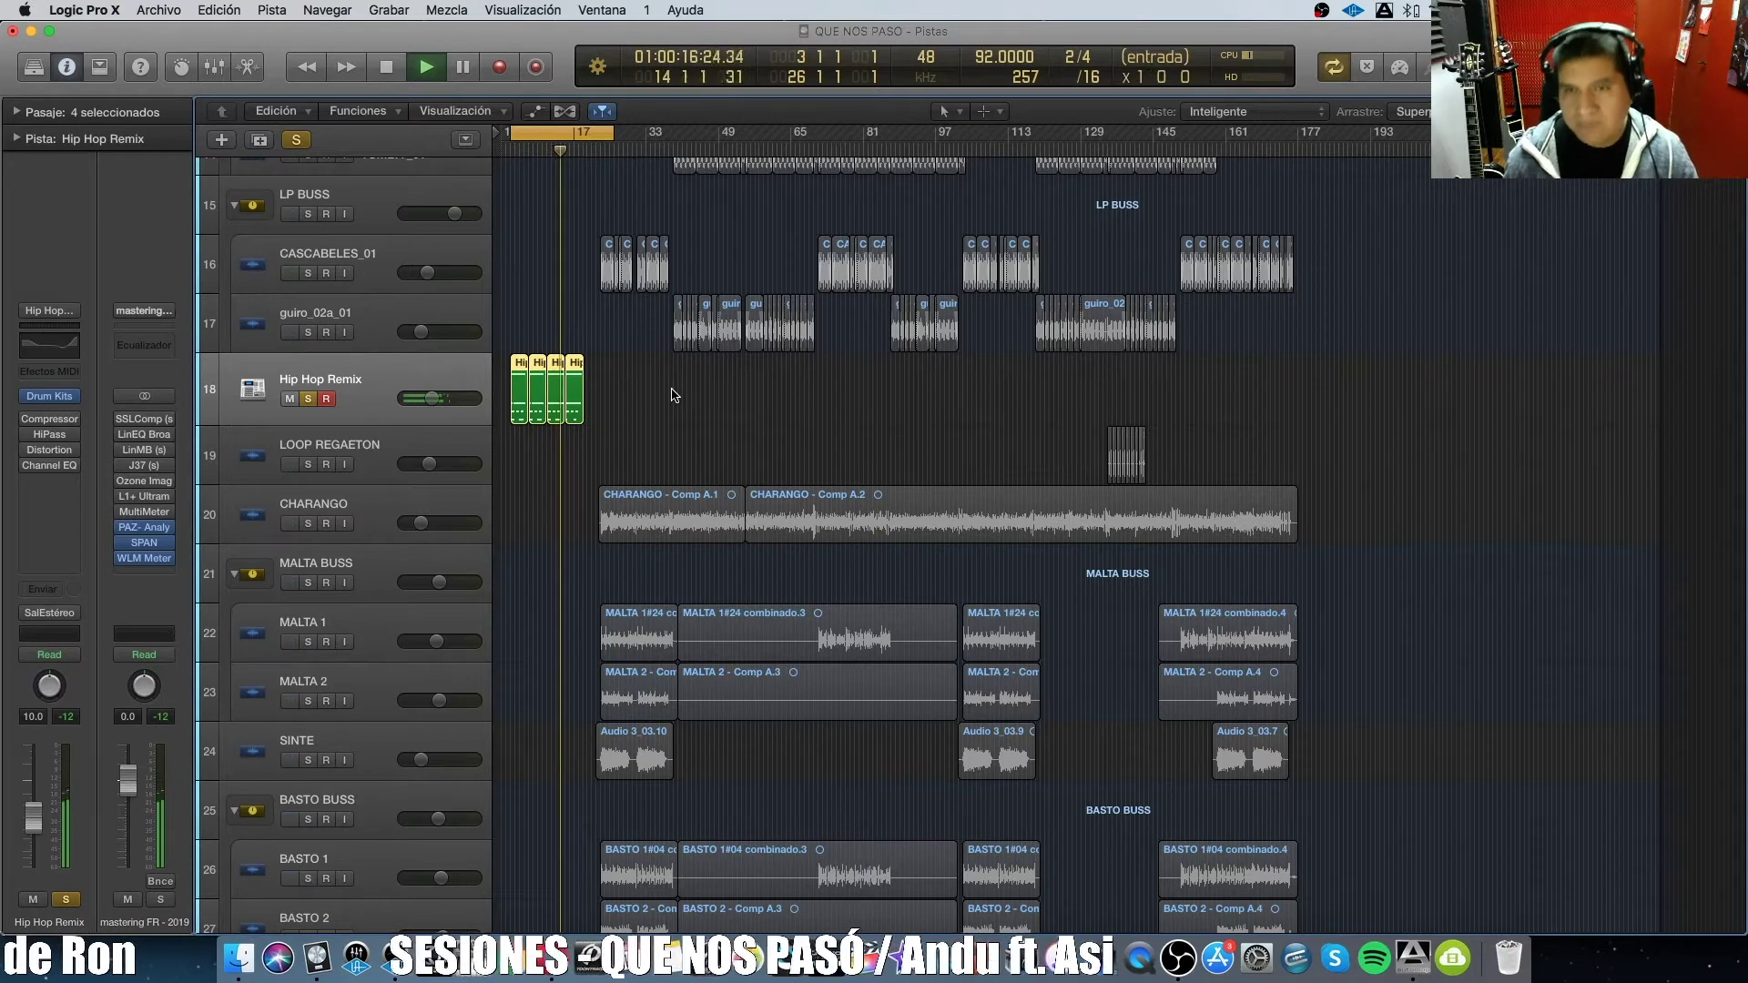
pyautogui.press('space')
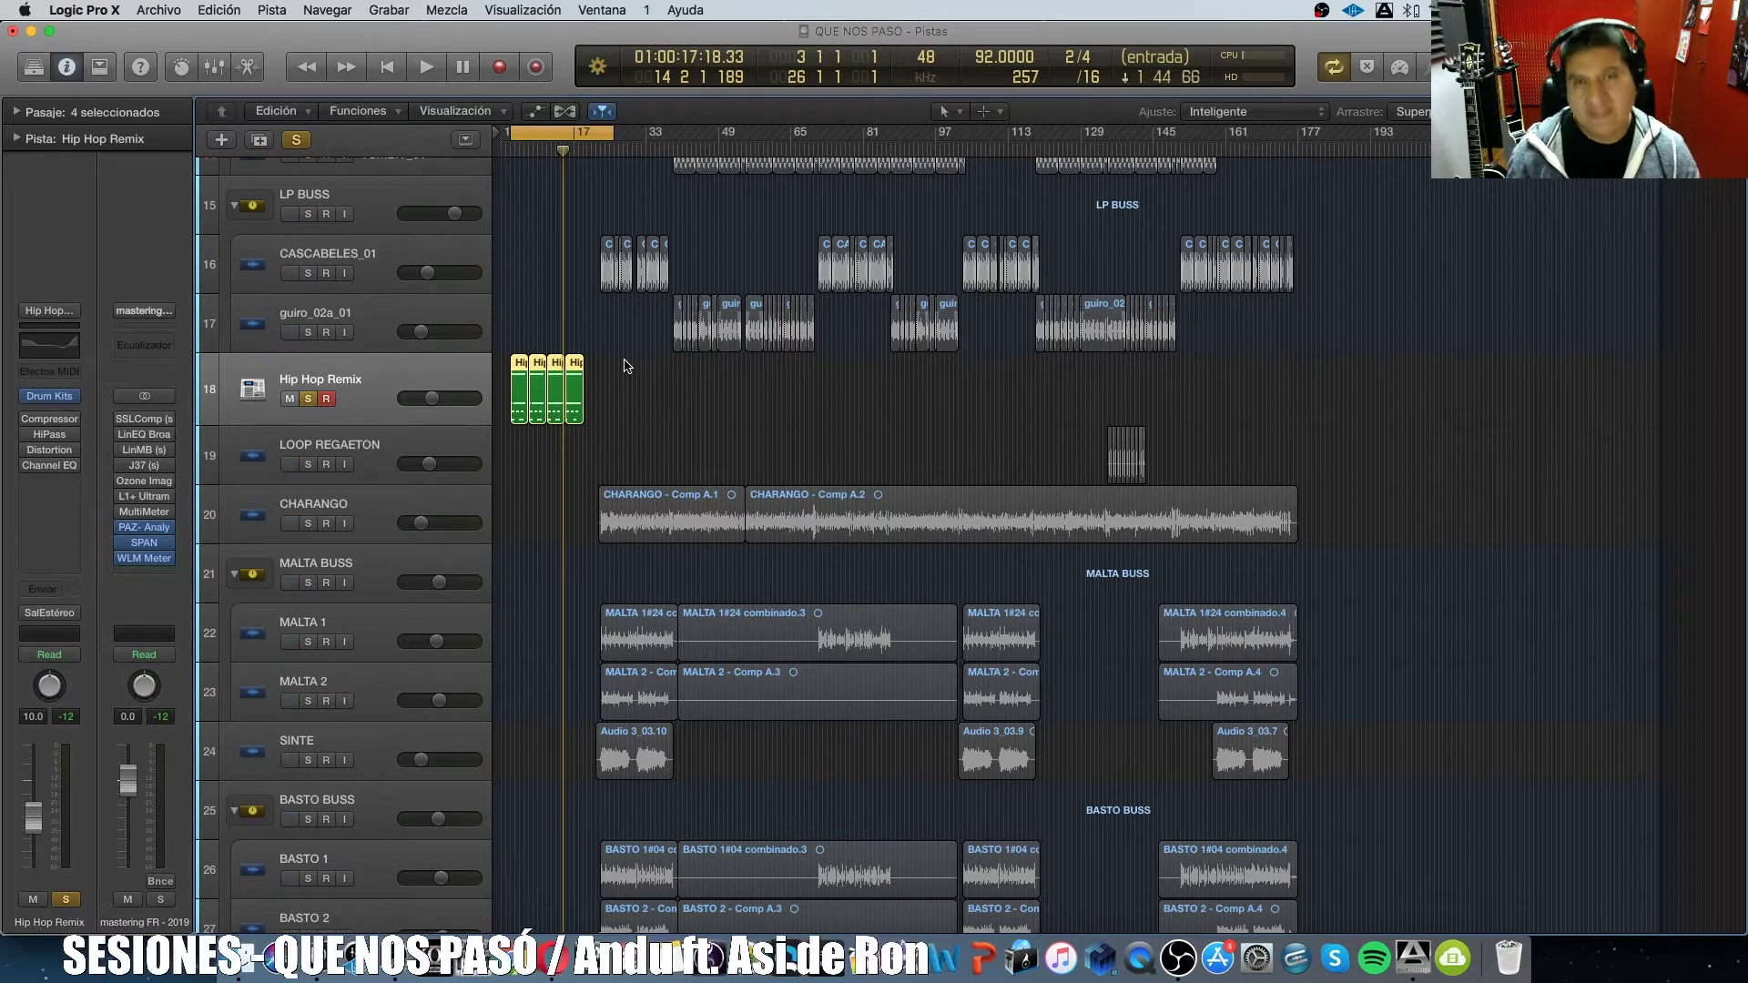
# Replay the soloed Hip Hop Remix track from the start of the range, find the intro guitar tracks and stop playback.
pyautogui.press('Return')
pyautogui.press('space')
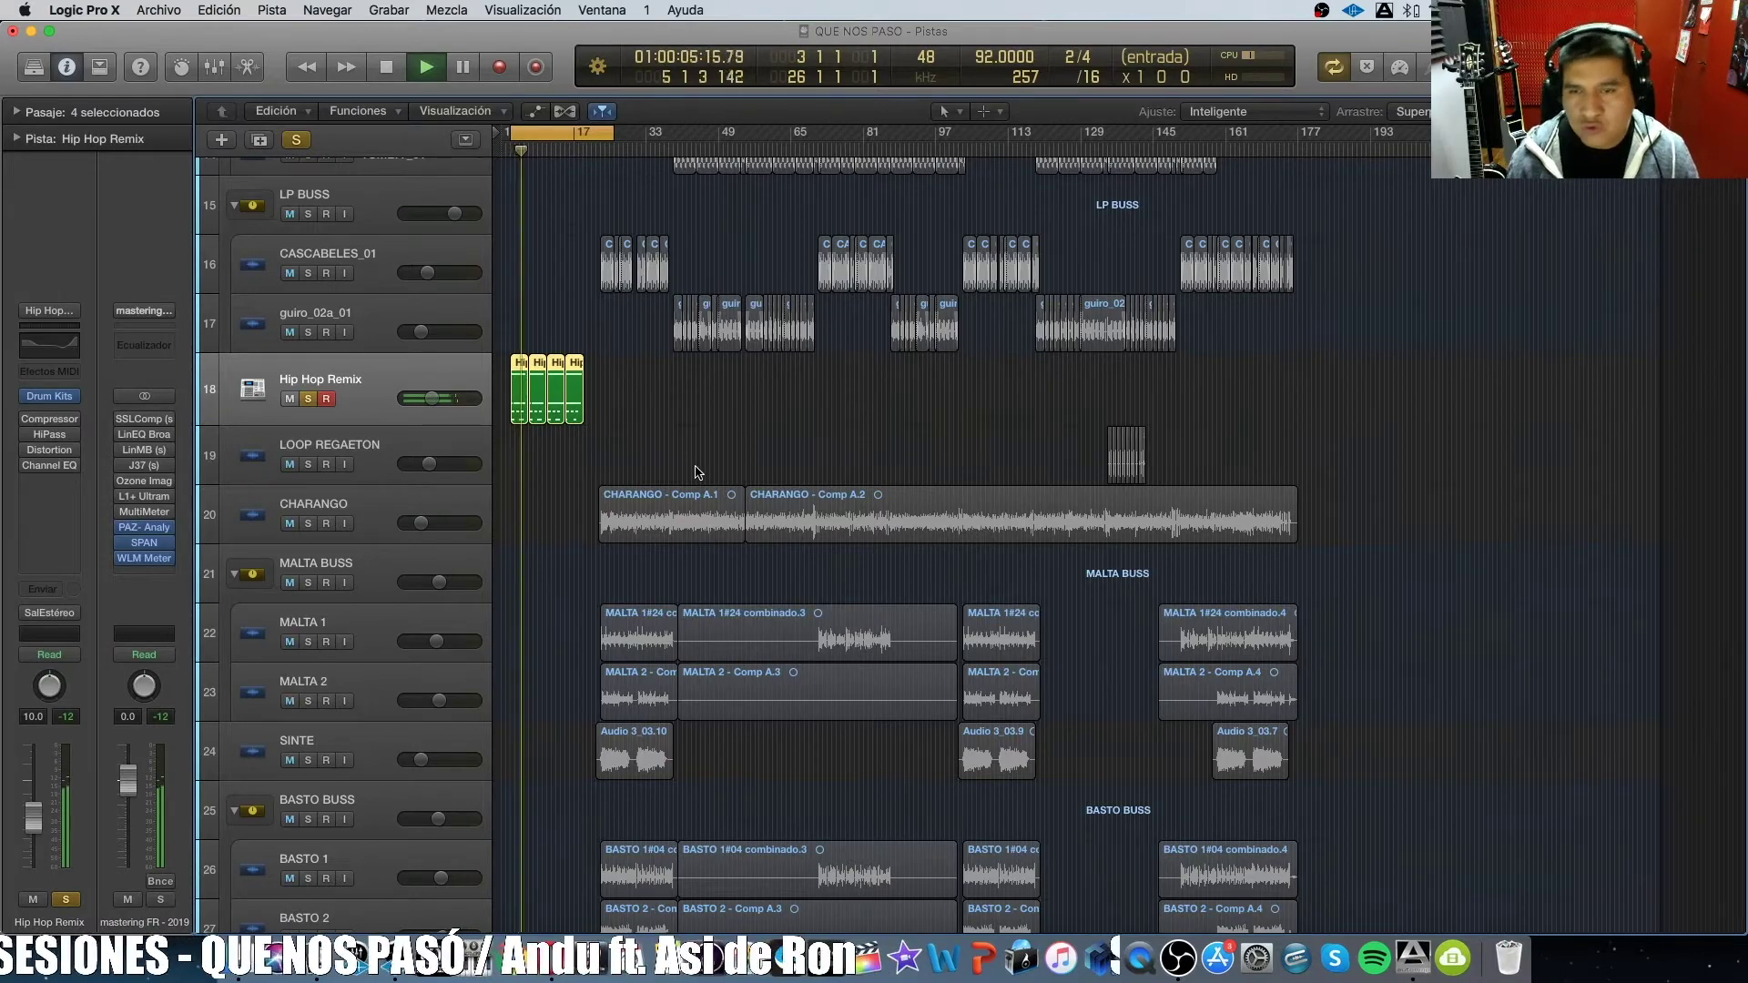
pyautogui.scroll(-5, 699, 471)
pyautogui.scroll(-13, 698, 472)
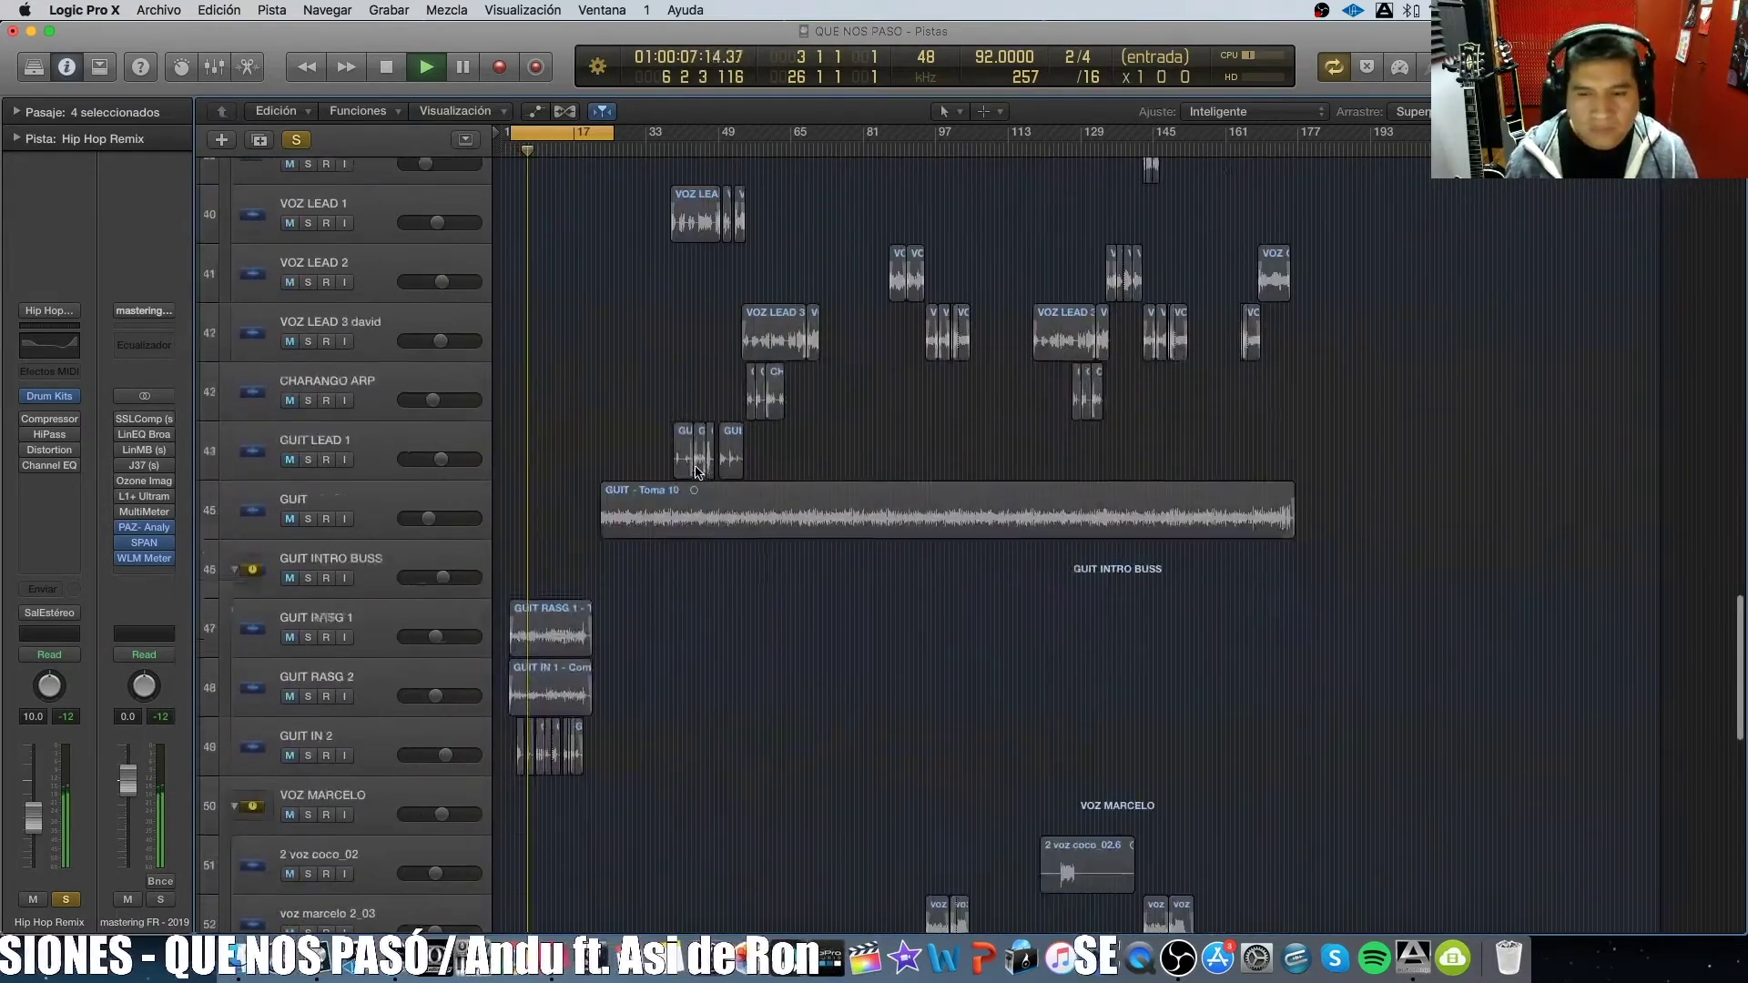
pyautogui.press('space')
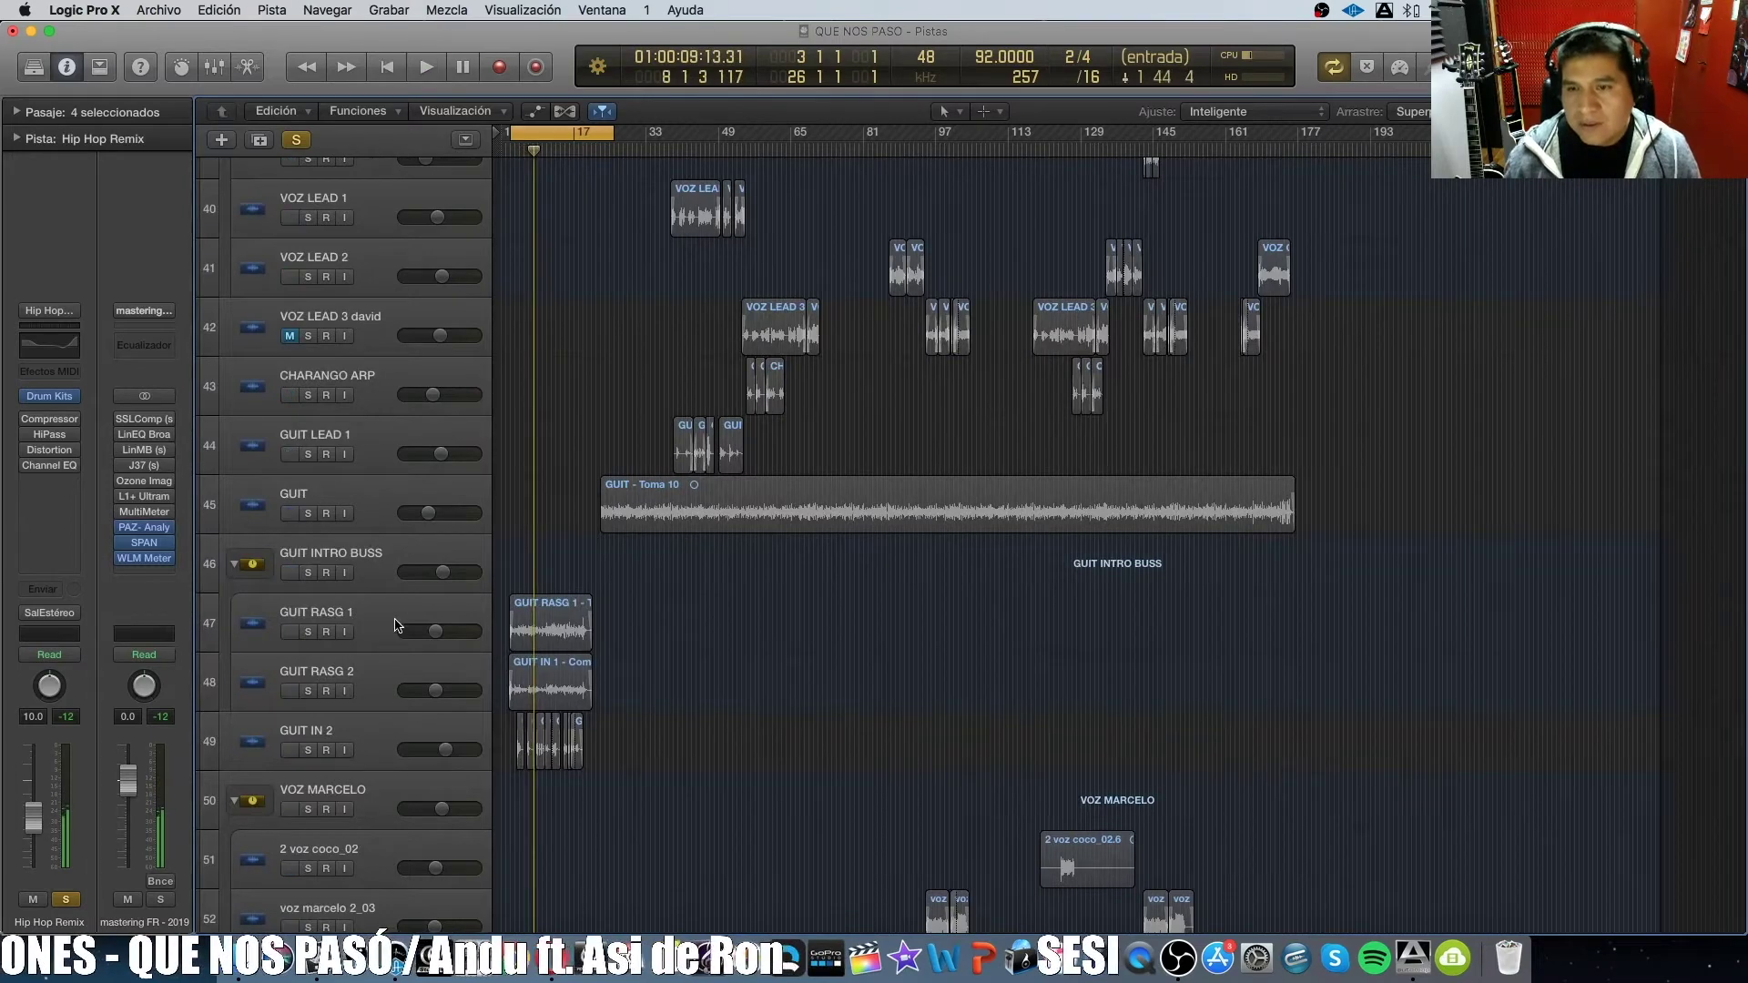
# Solo GUIT INTRO BUSS together with Hip Hop Remix, play the intro and stop playback.
pyautogui.click(308, 573)
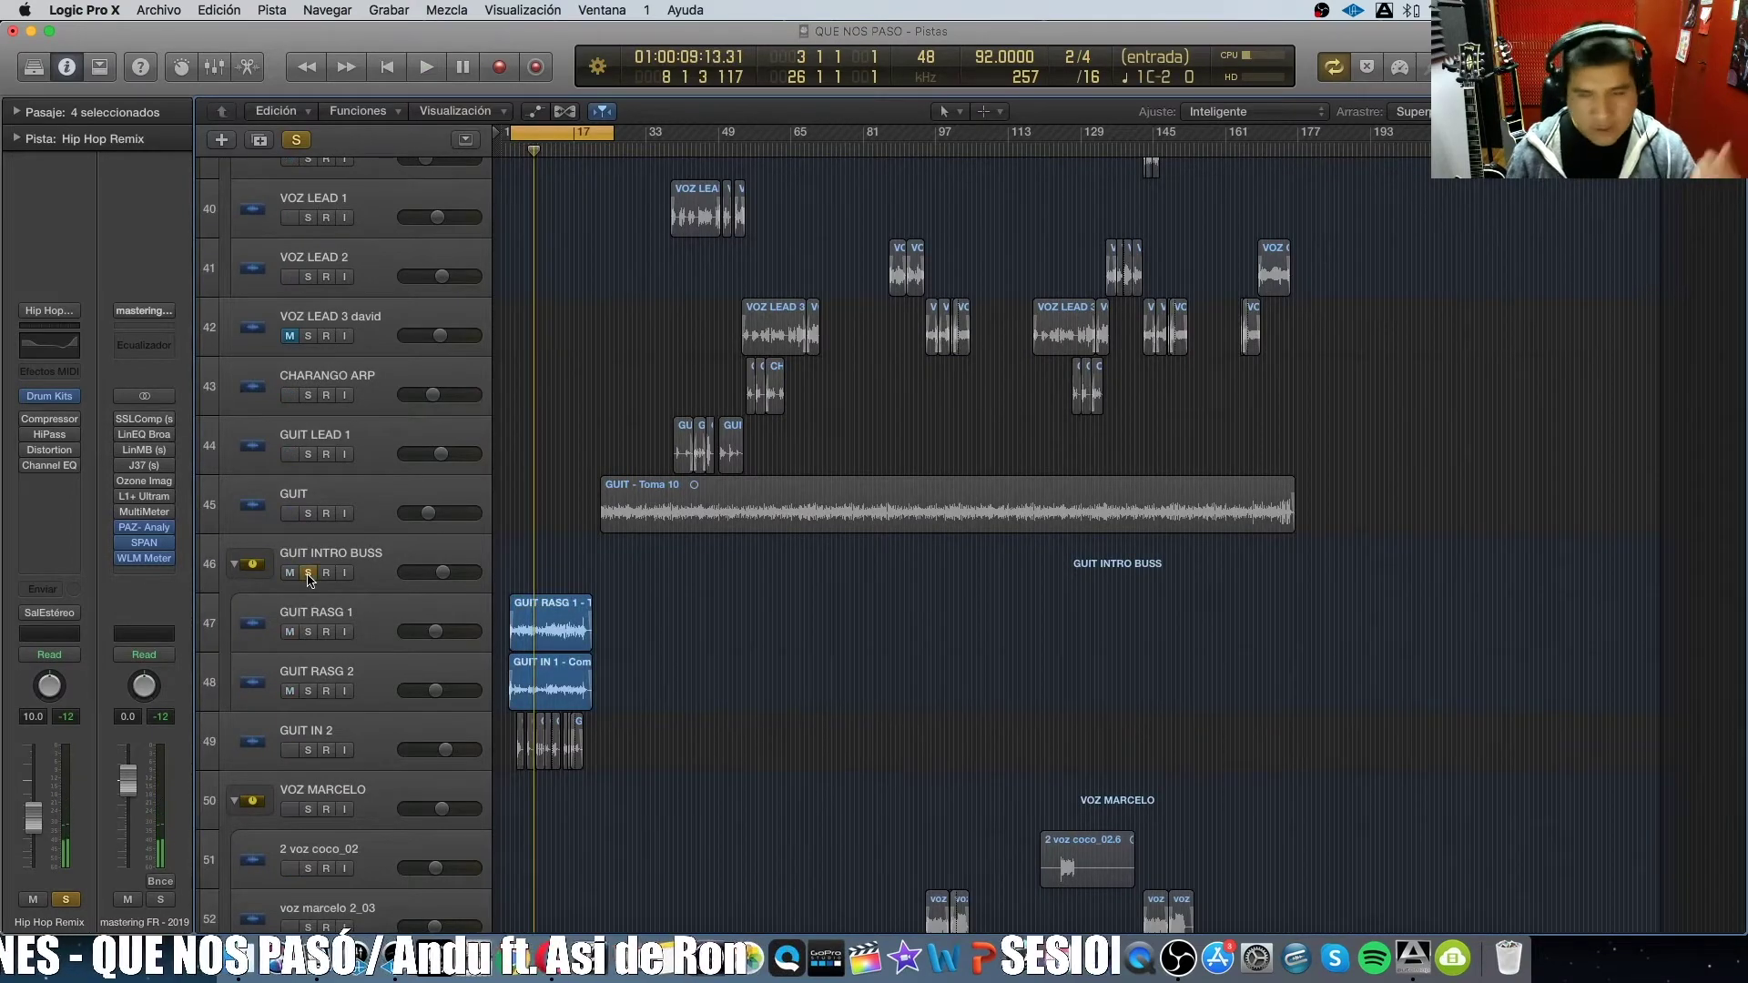
pyautogui.press('space')
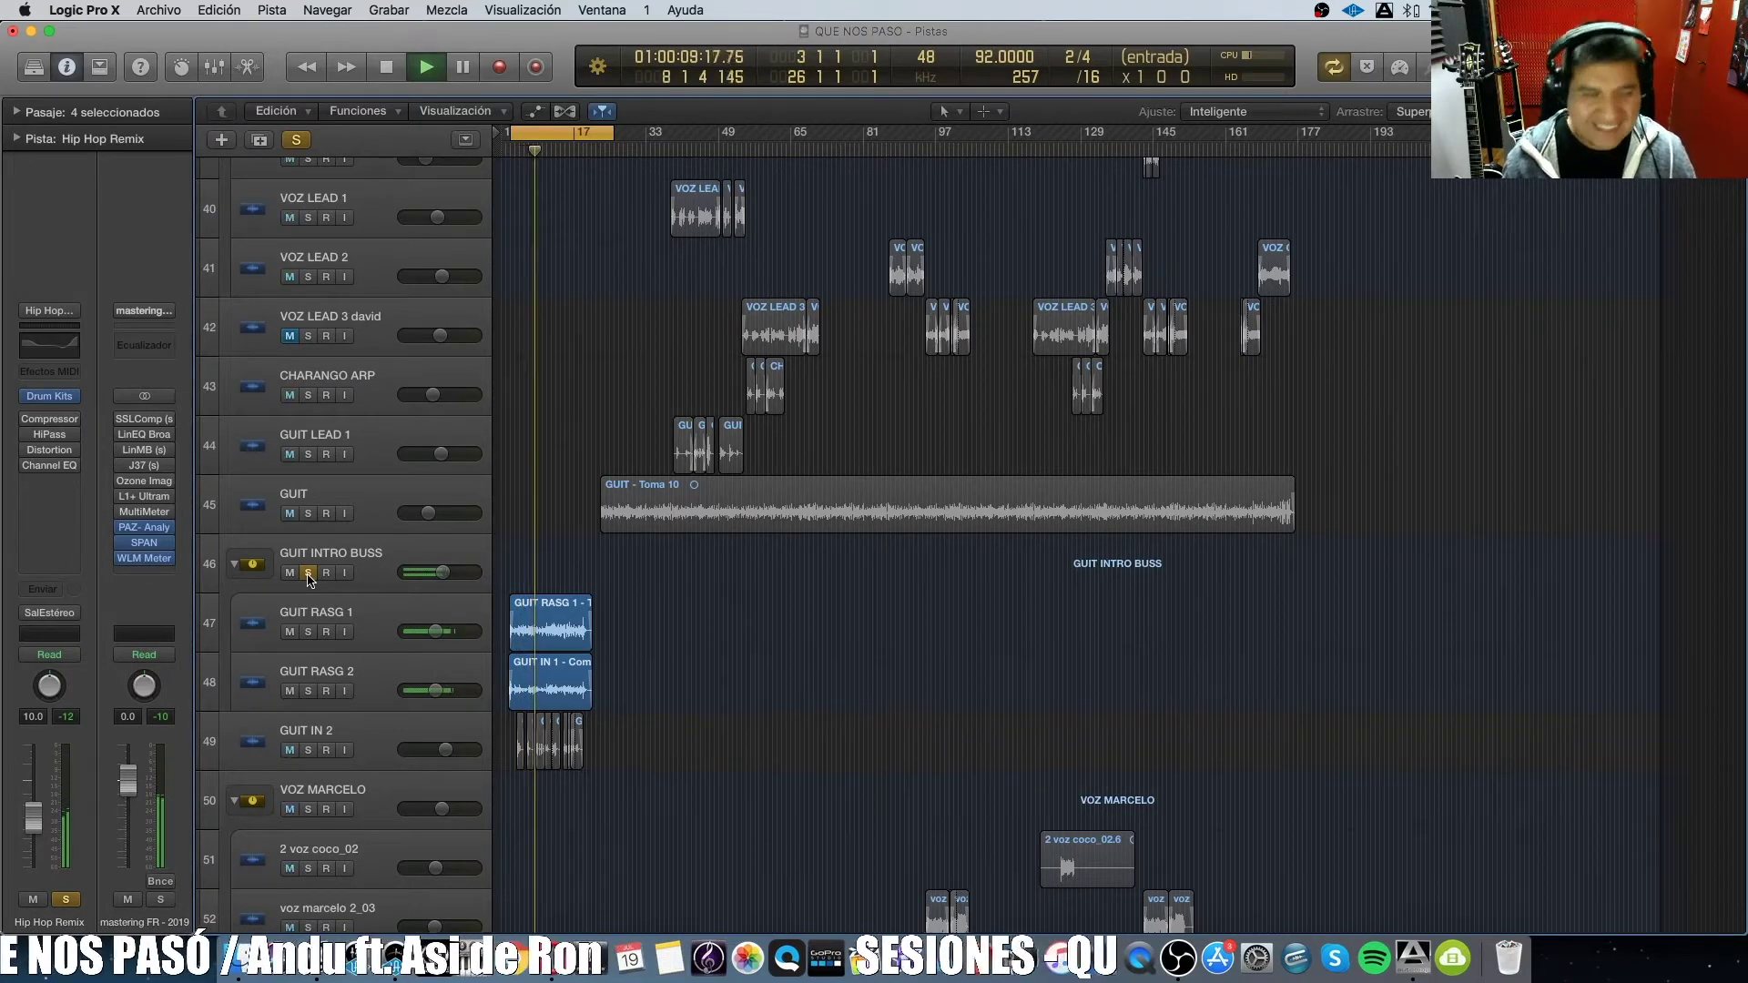
pyautogui.scroll(4, 651, 653)
pyautogui.scroll(8, 651, 652)
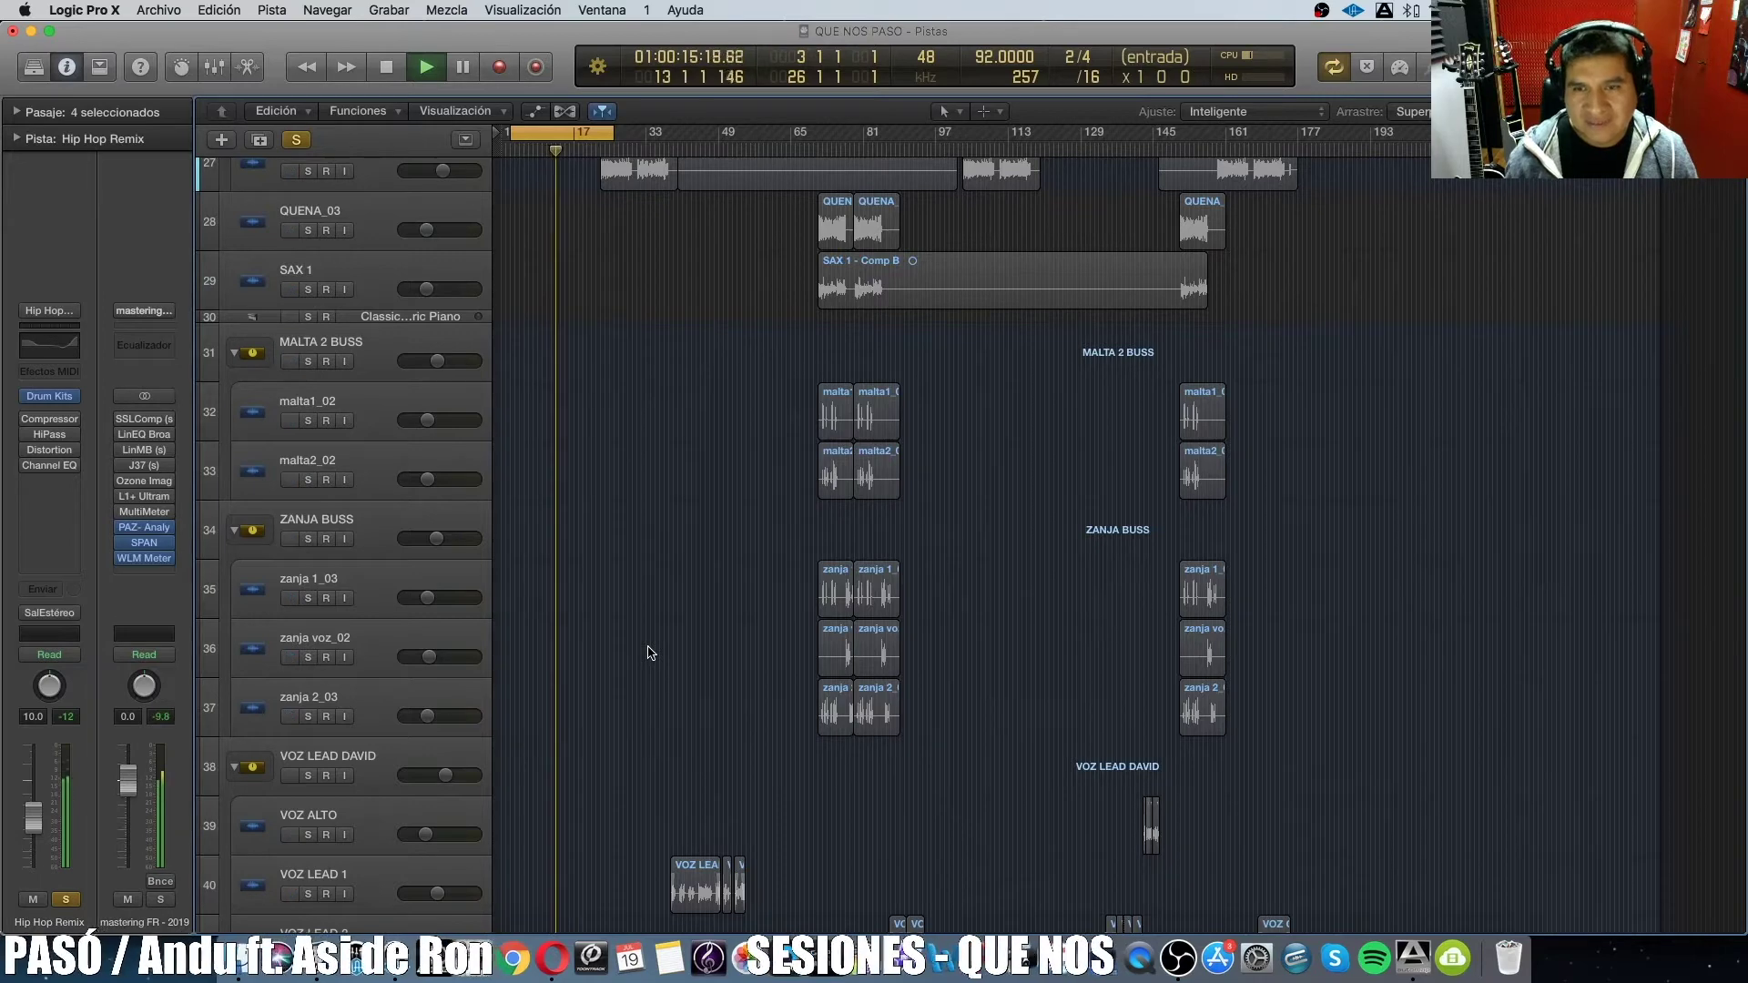
pyautogui.press('space')
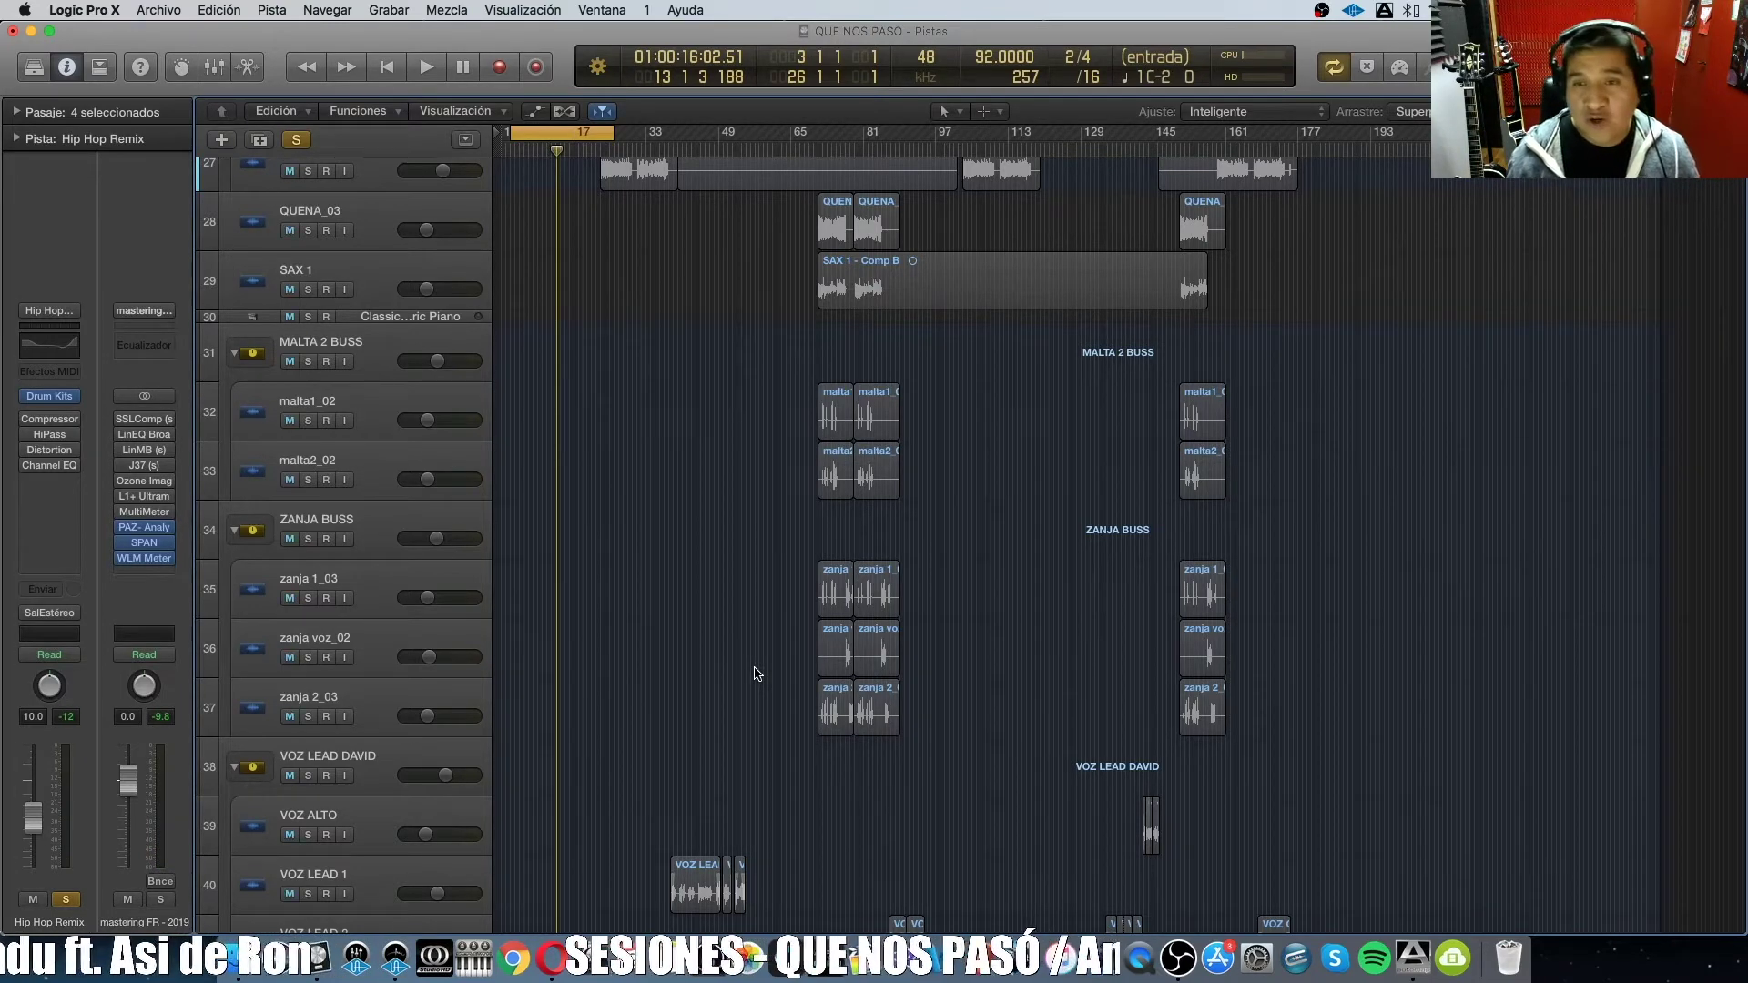
# Select the GUIT IN 2 track, add it to the solo and play the intro.
pyautogui.scroll(-10, 753, 674)
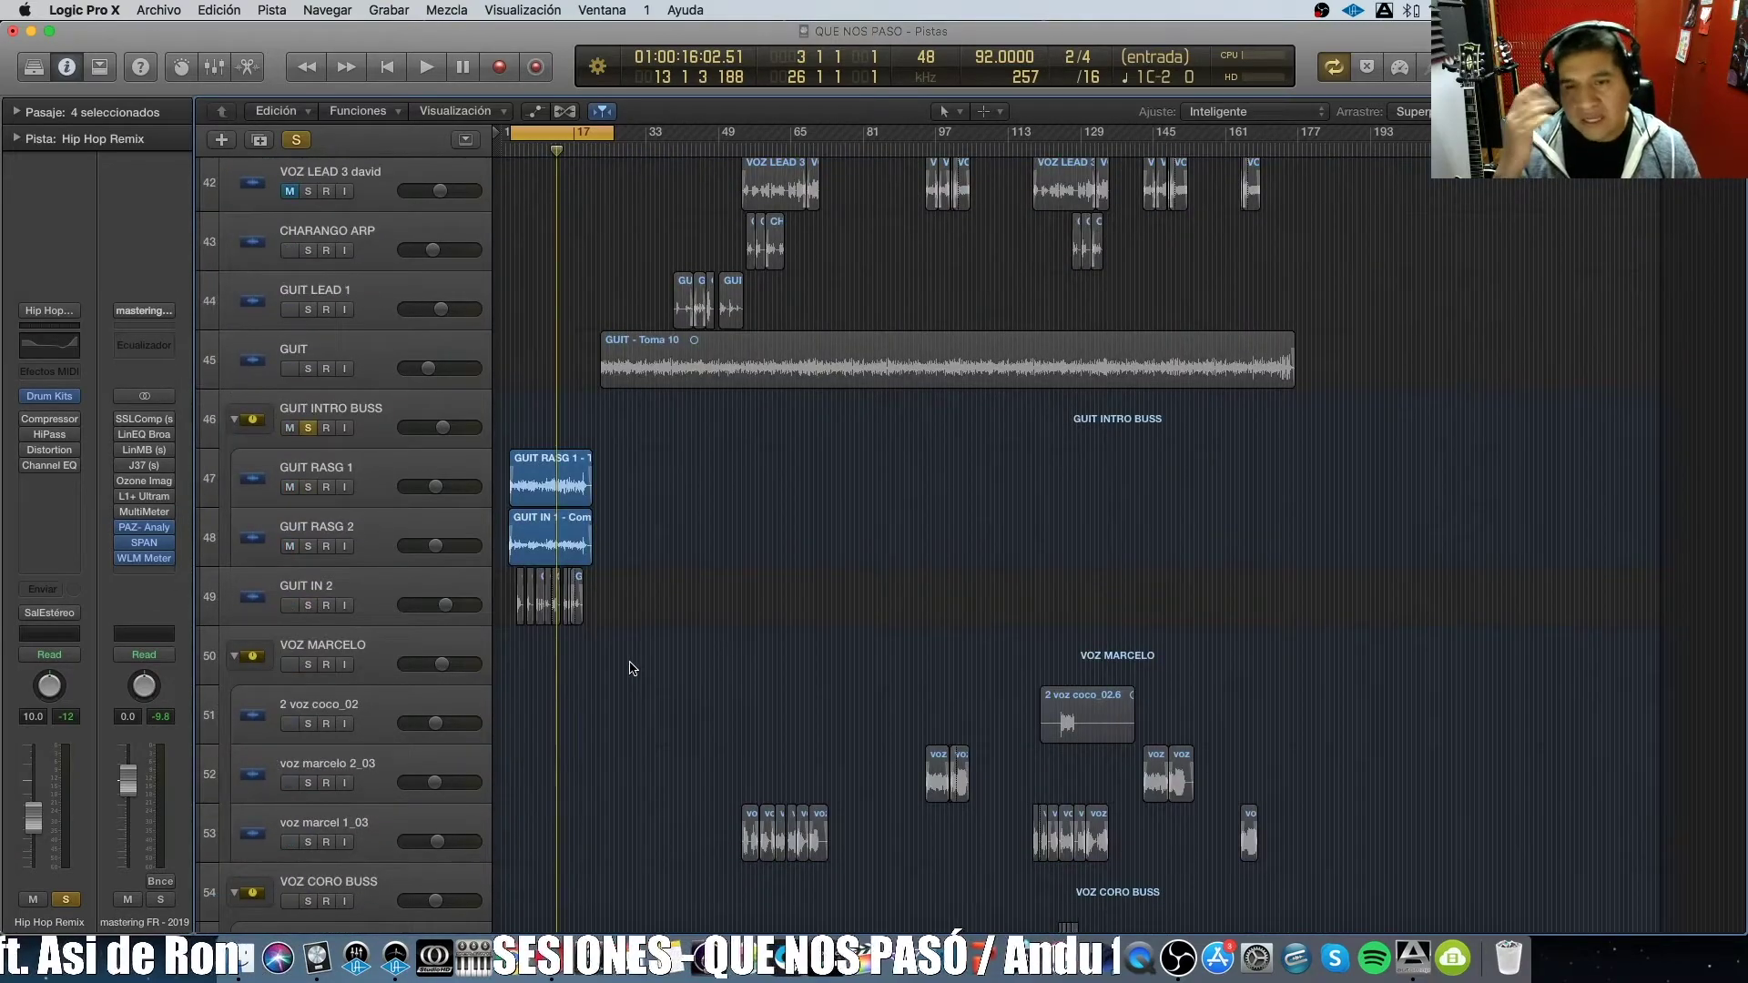
pyautogui.click(388, 601)
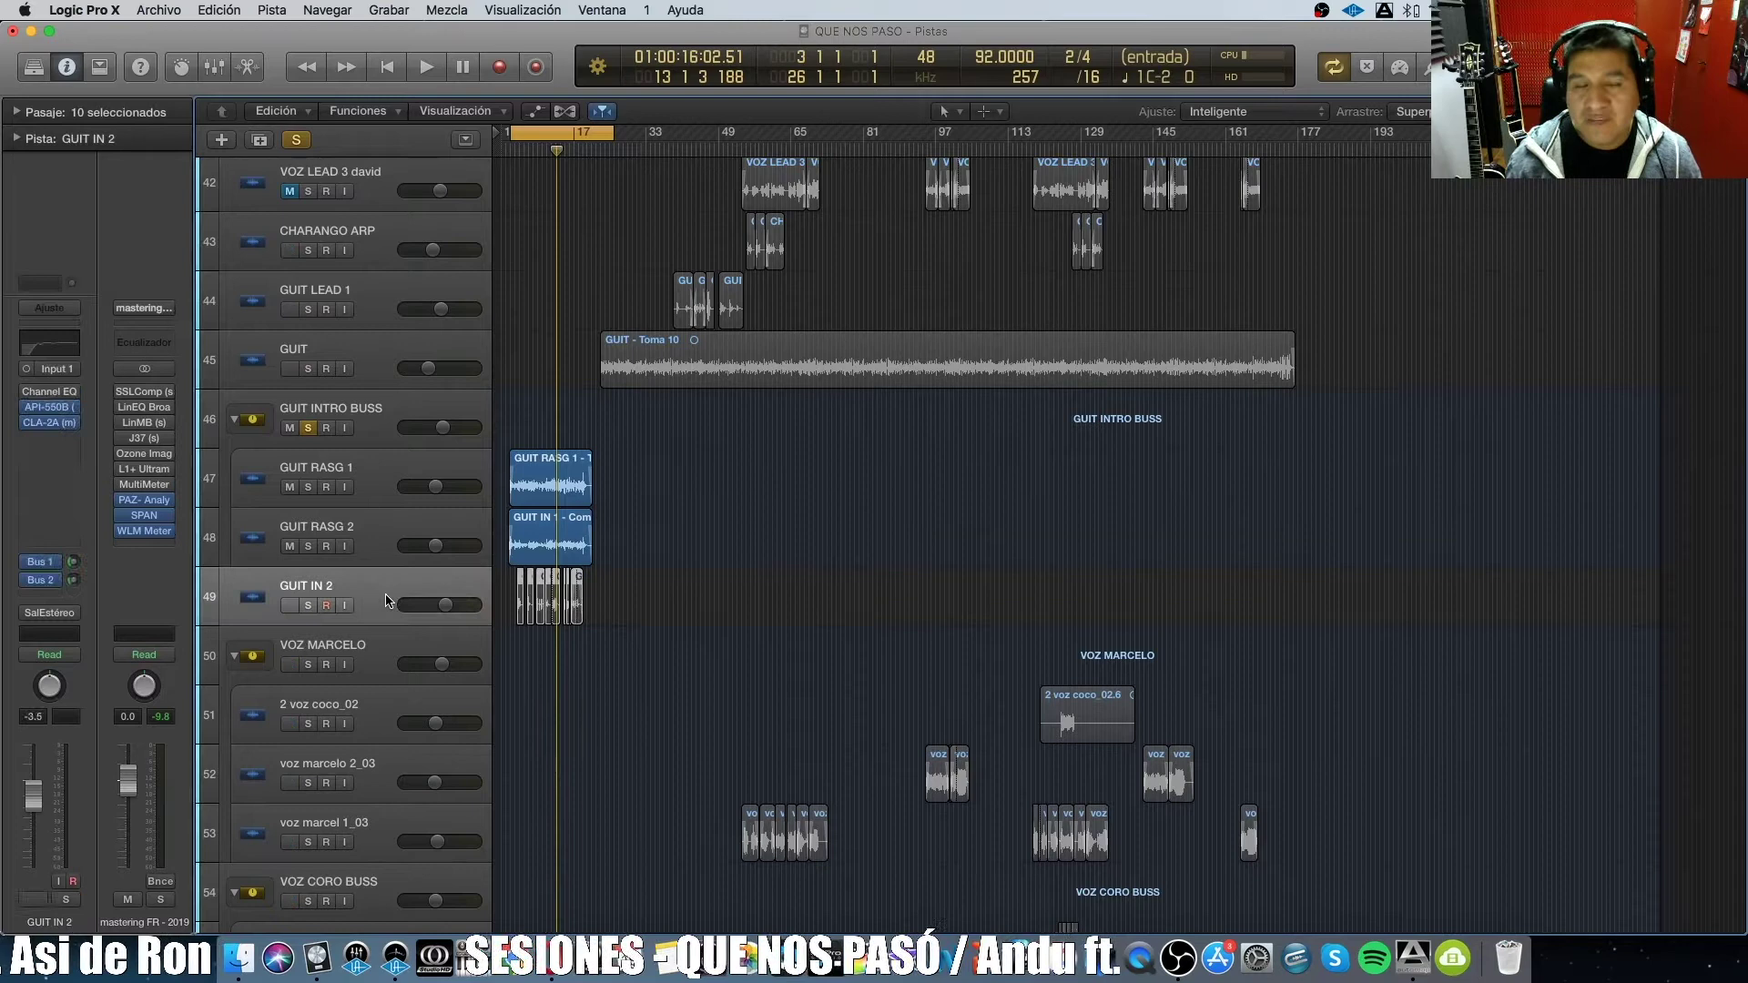
pyautogui.click(309, 605)
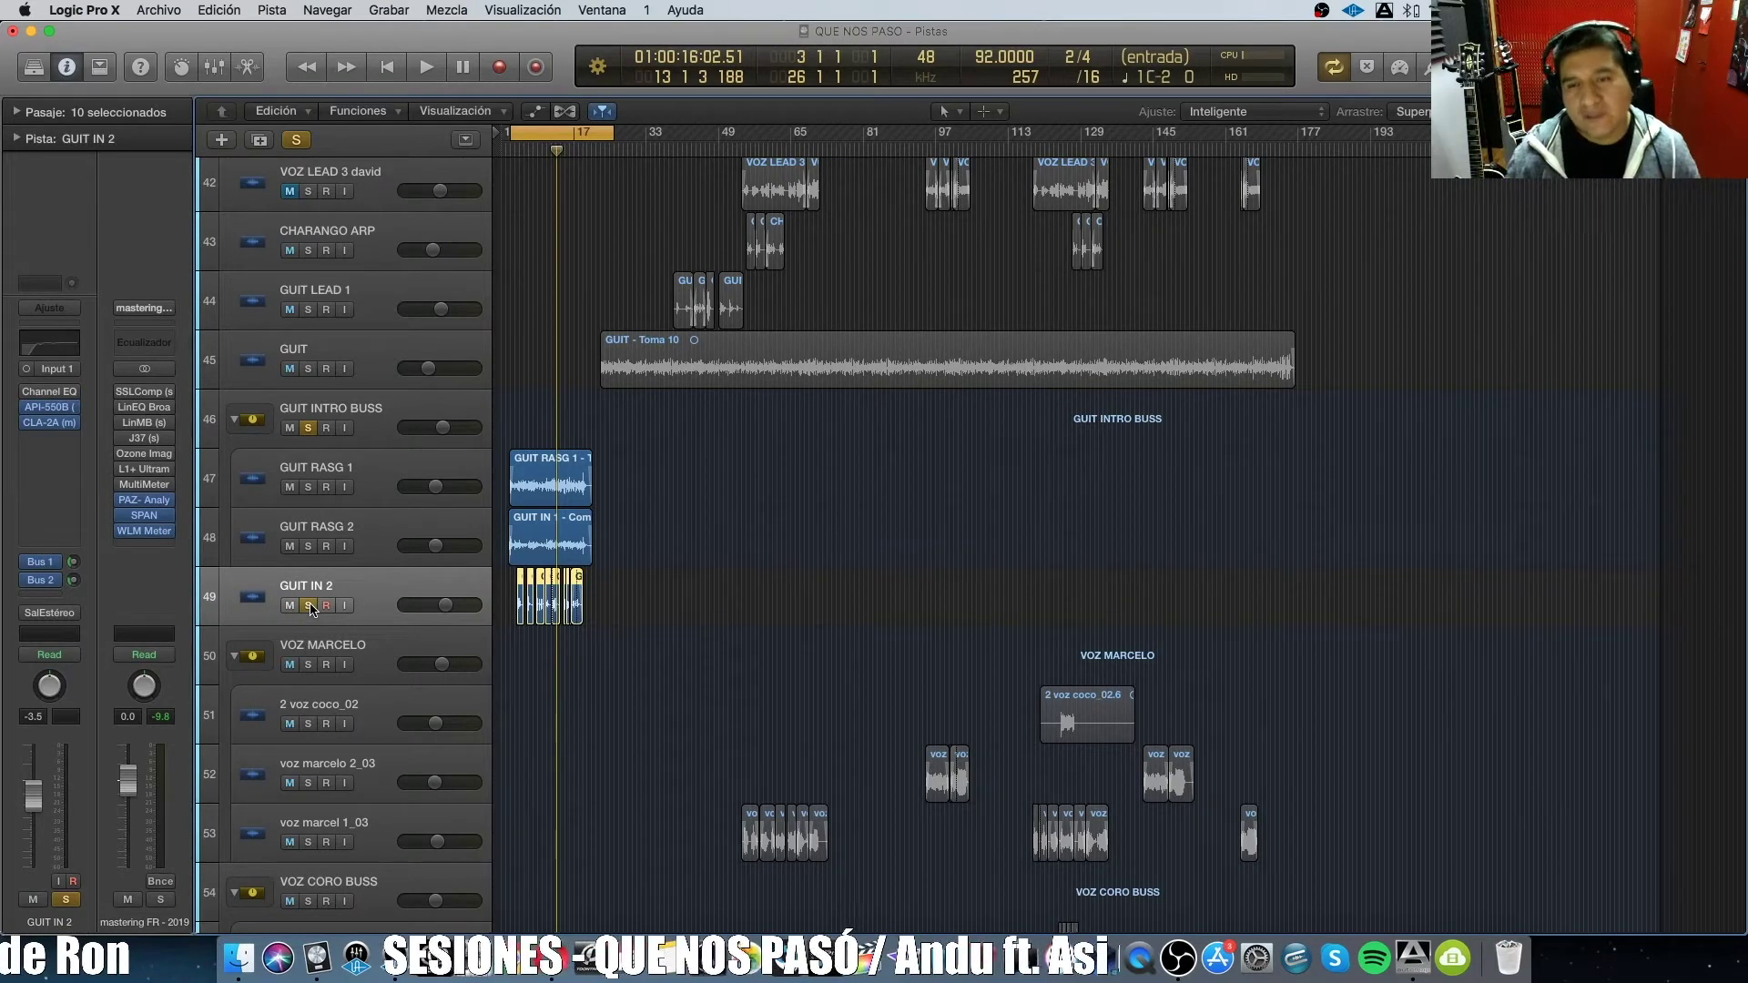
pyautogui.press('space')
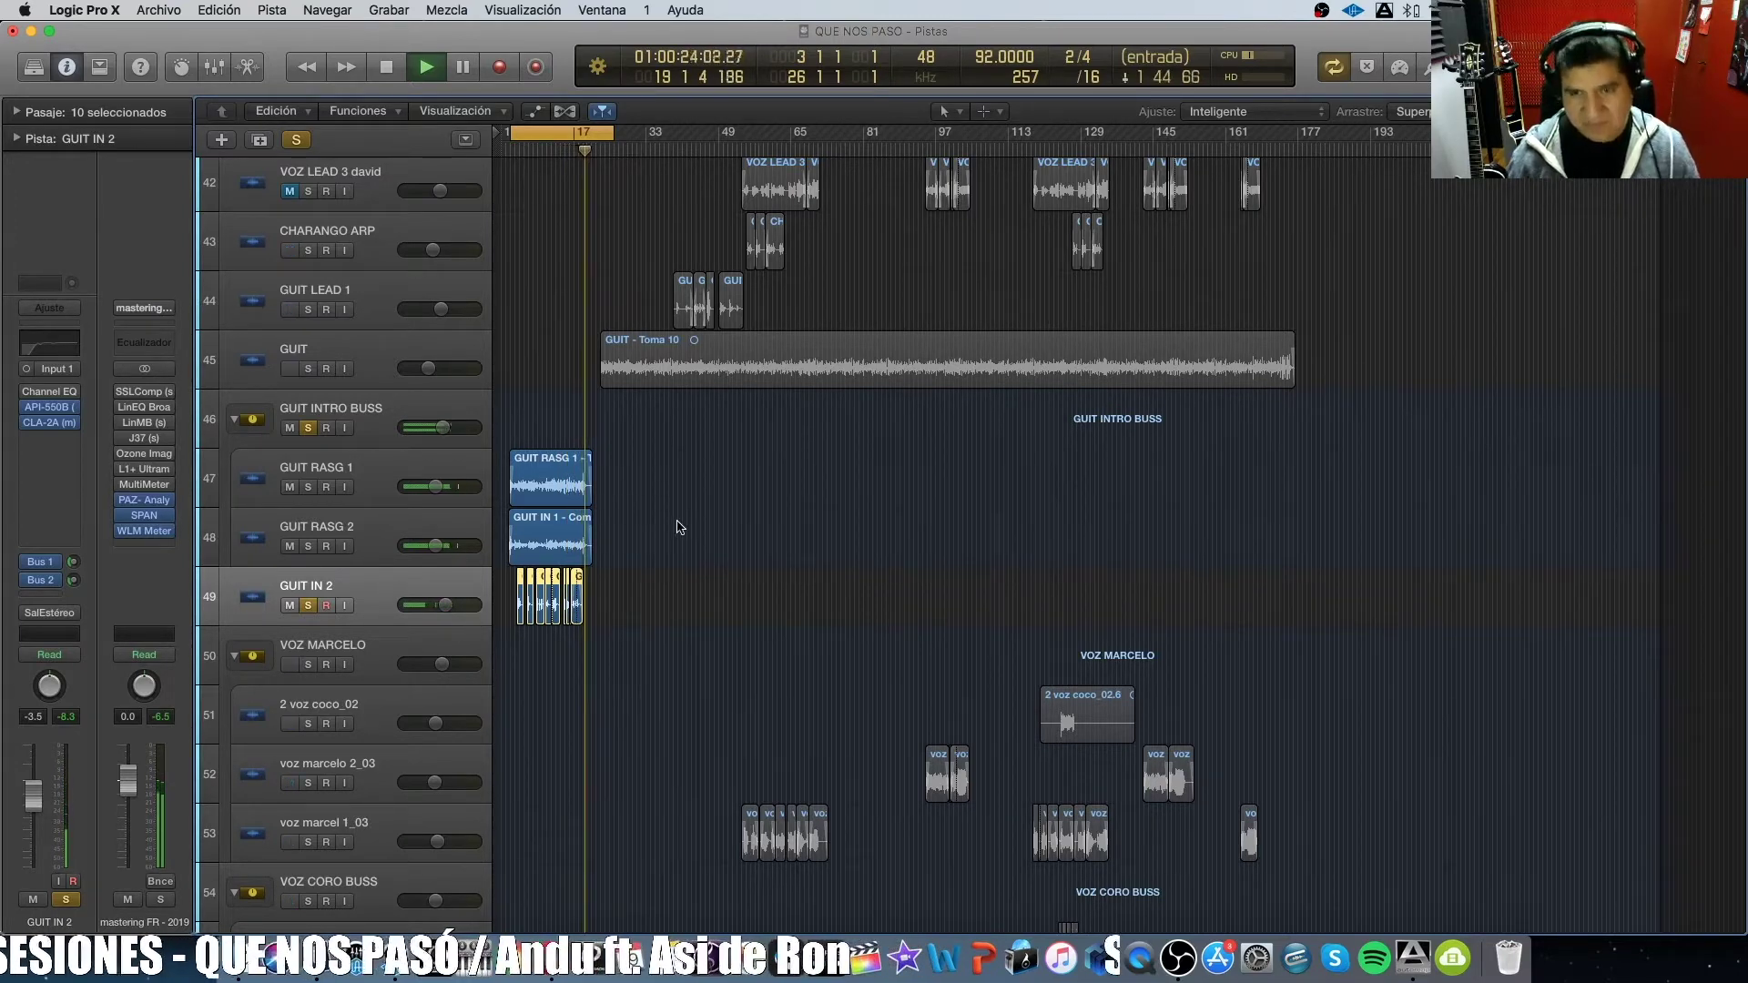
# Stop playback, then replay the intro from the start of the range with the guitar tracks soloed and stop it again.
pyautogui.scroll(-5, 679, 526)
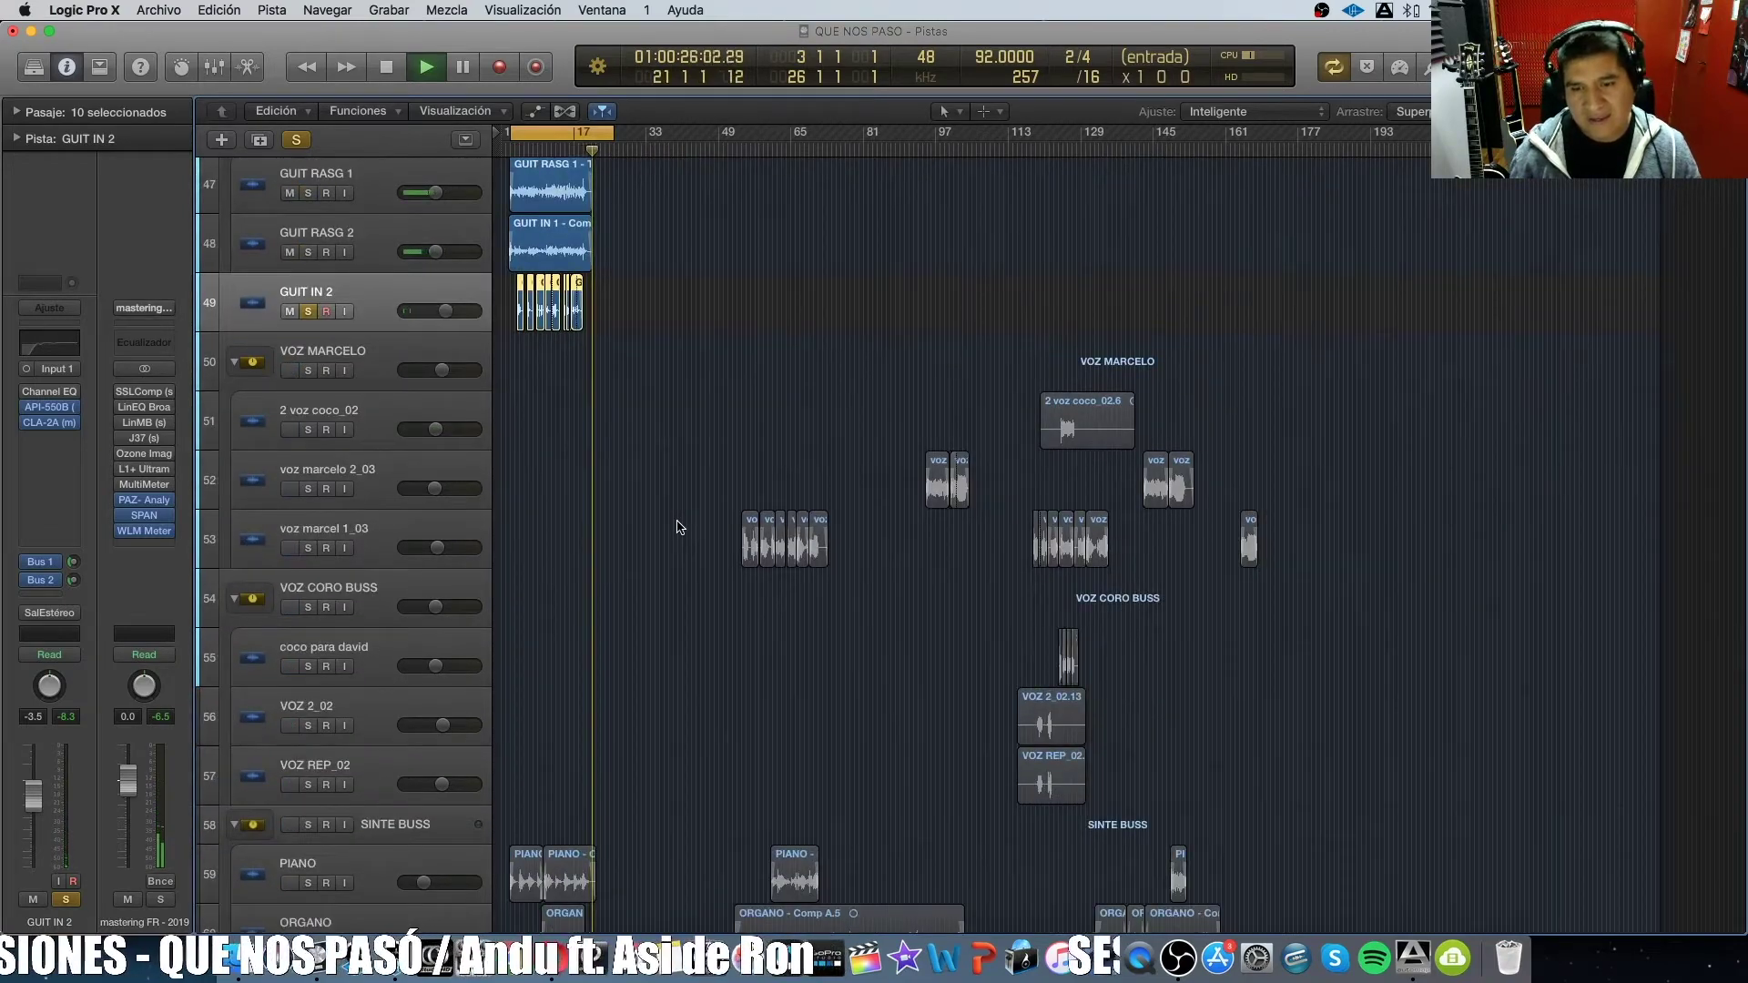
pyautogui.press('space')
pyautogui.scroll(5, 678, 526)
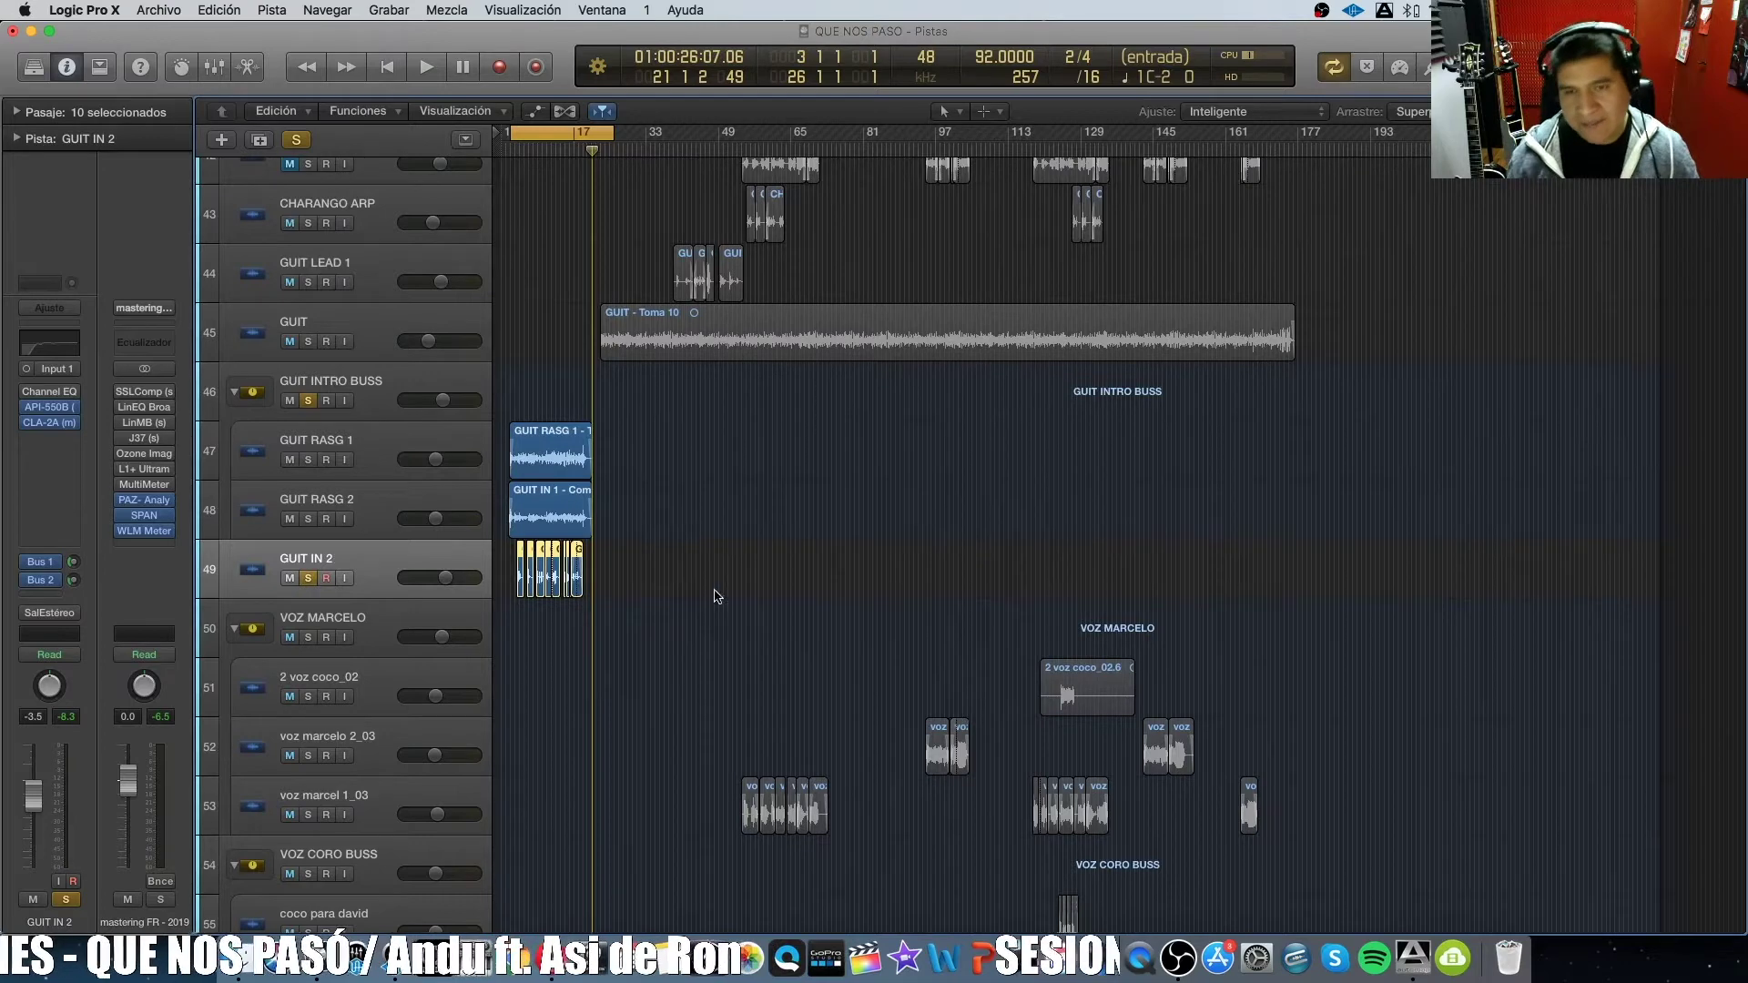
pyautogui.scroll(-2, 715, 600)
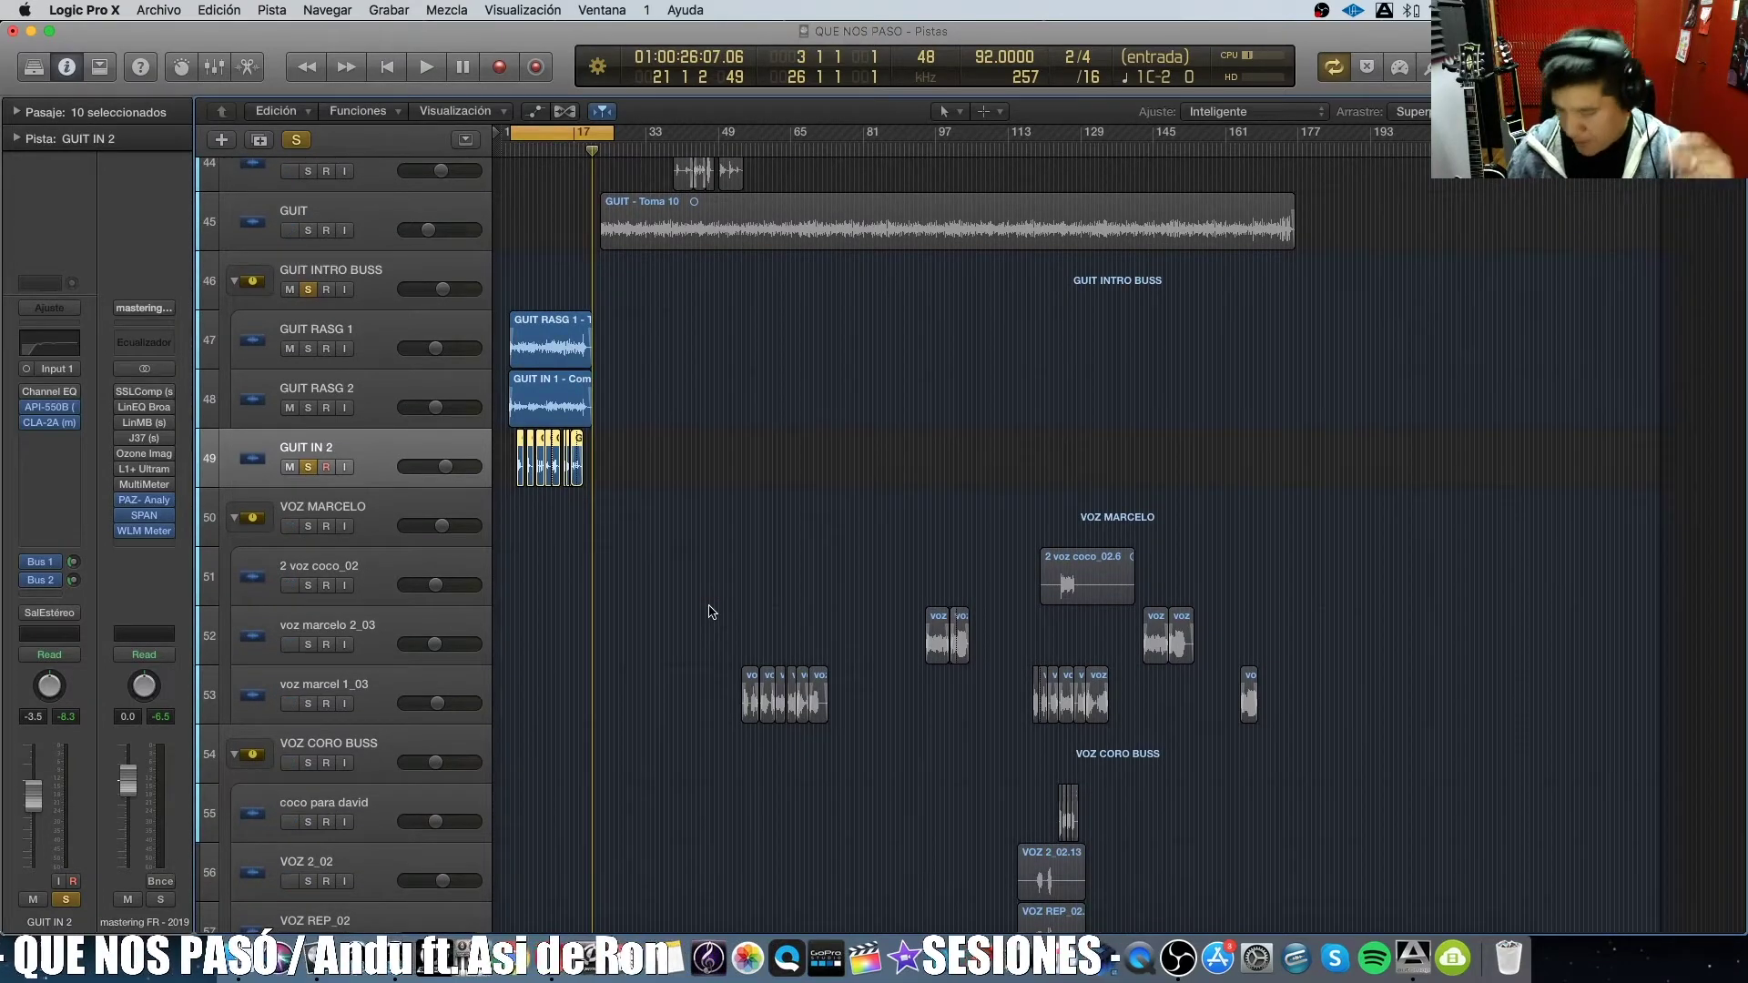
pyautogui.press('Return')
pyautogui.press('space')
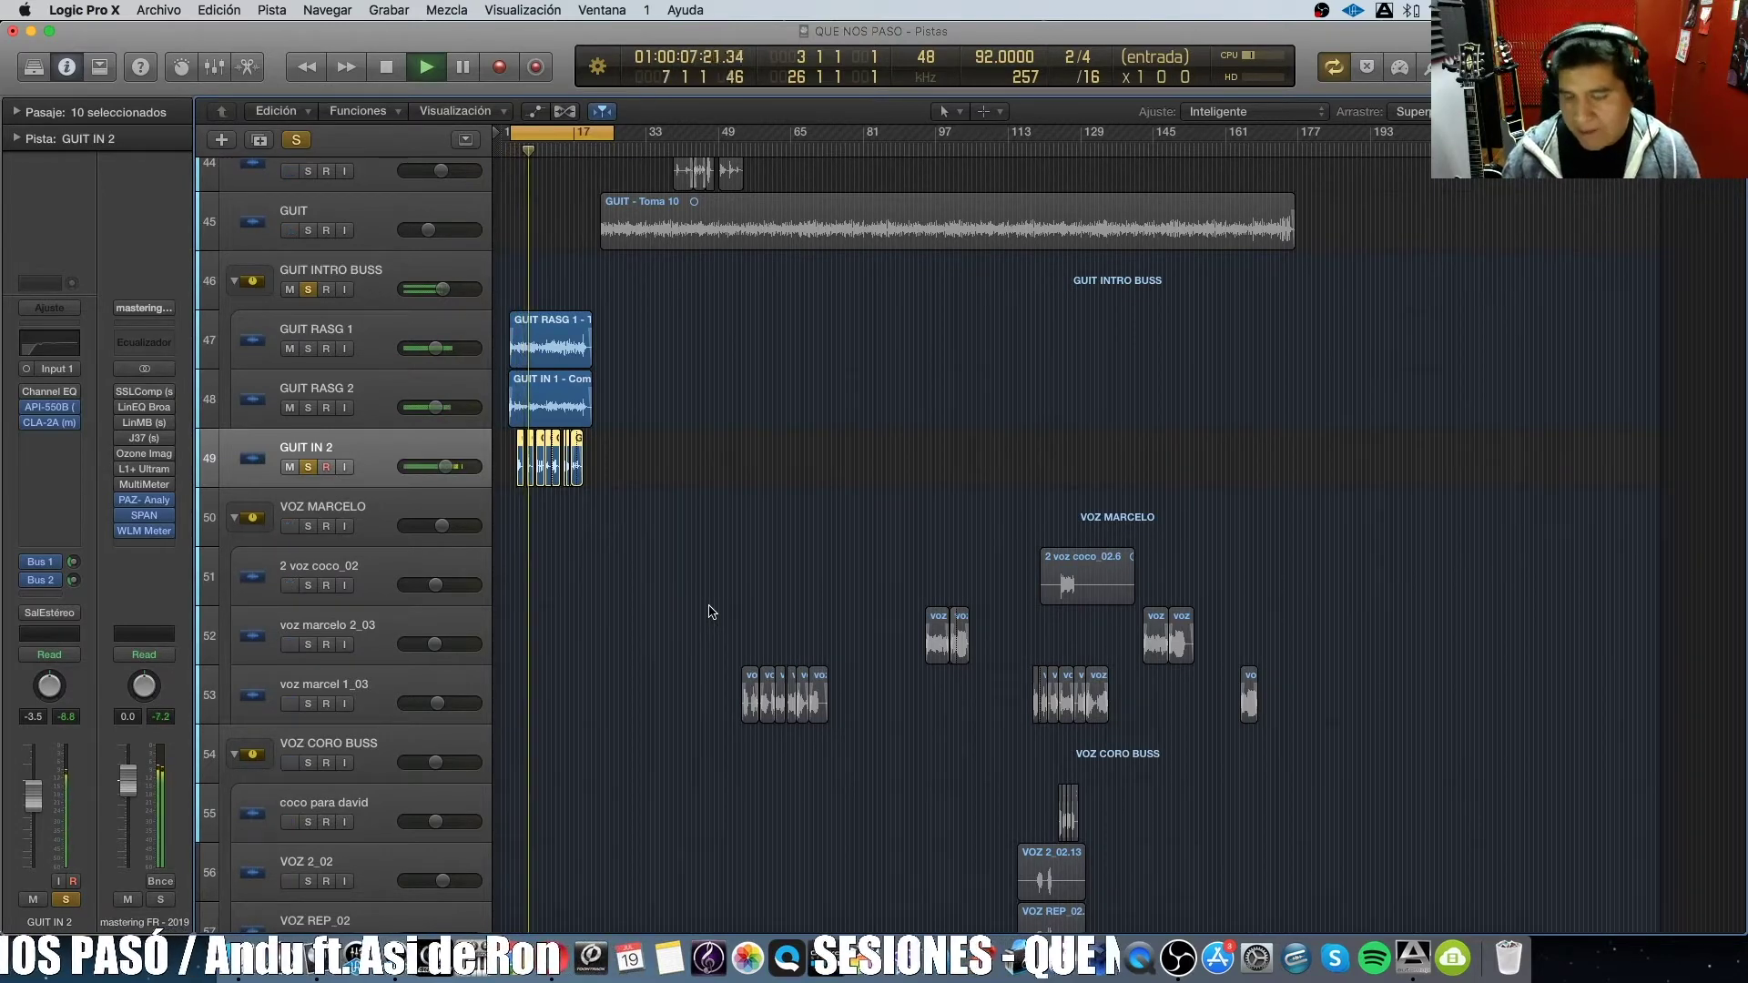
pyautogui.scroll(-10, 712, 612)
pyautogui.press('space')
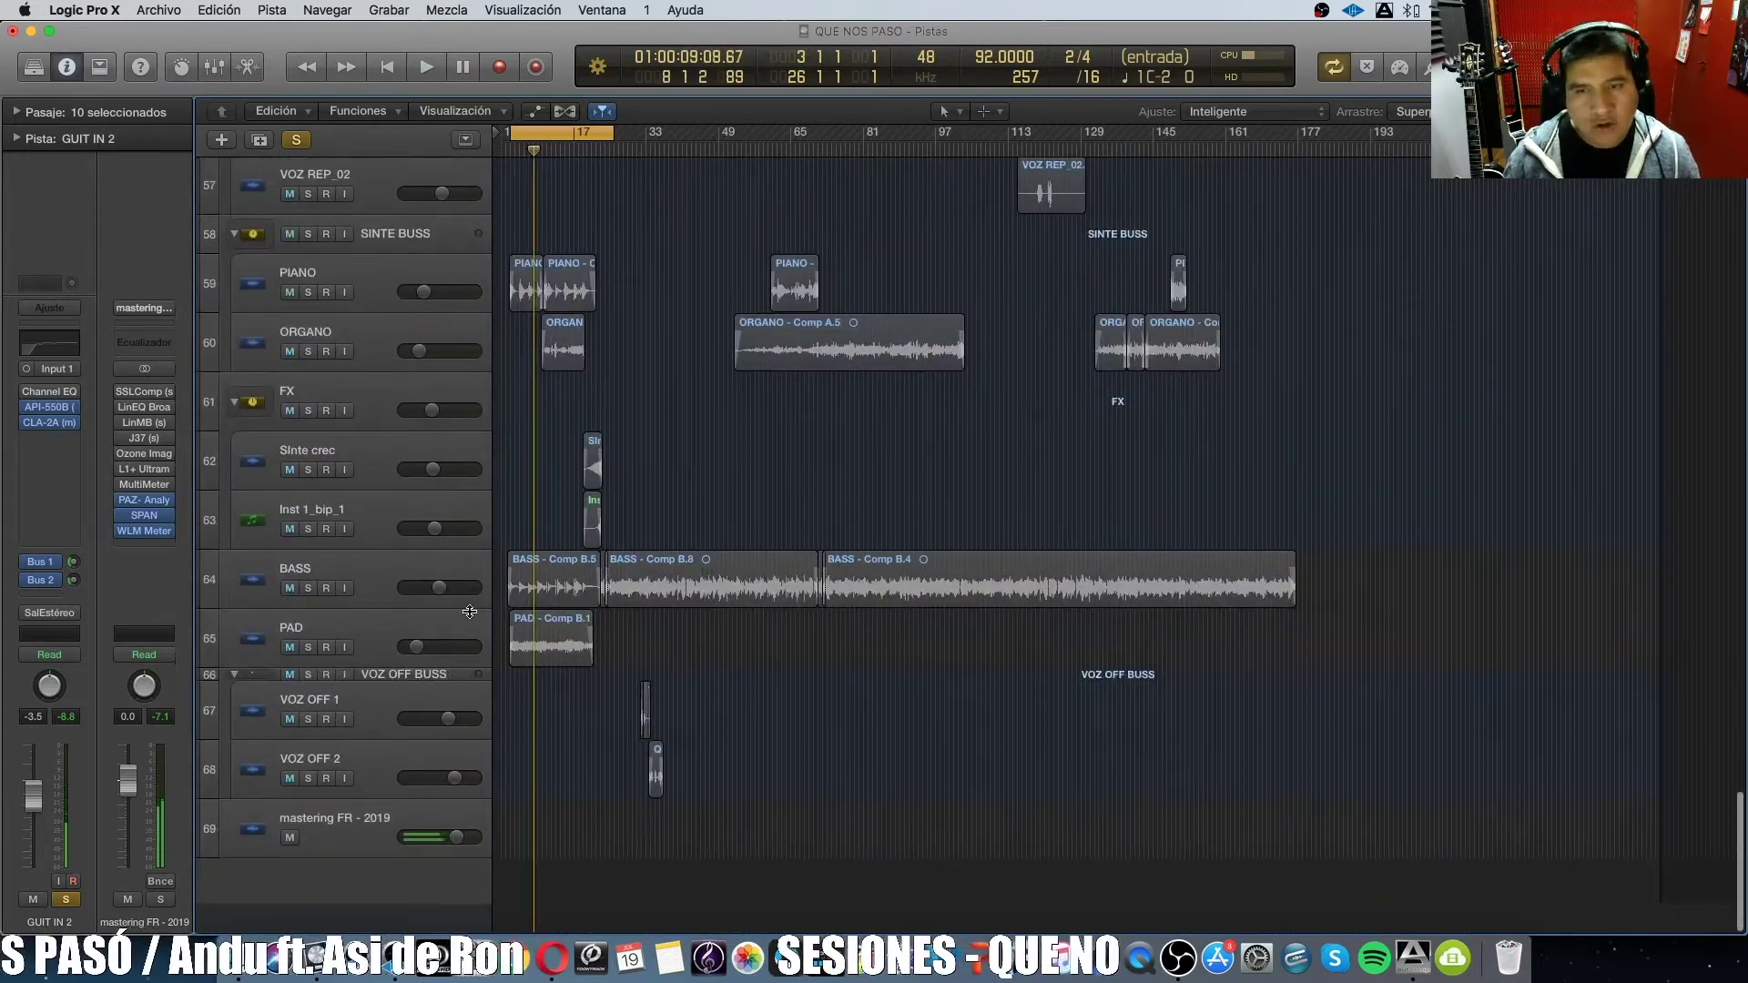
# Add the BASS track to the solo and play the intro from the start of the range.
pyautogui.click(308, 588)
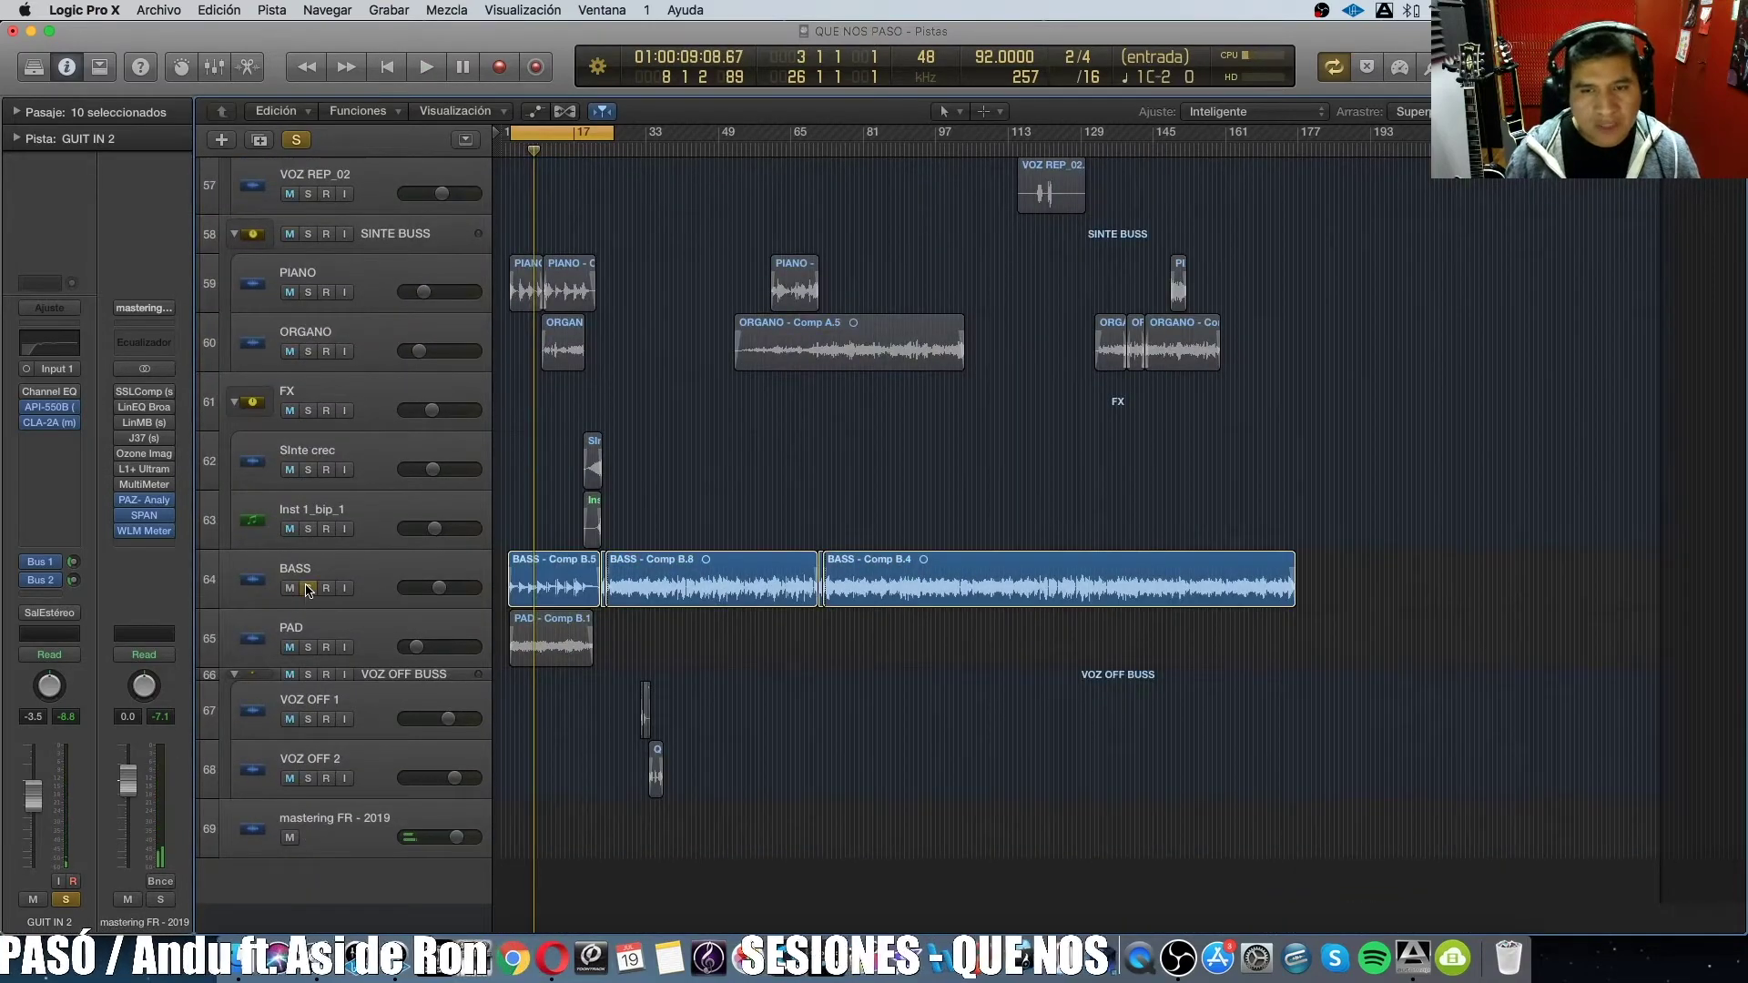
pyautogui.press('Return')
pyautogui.press('space')
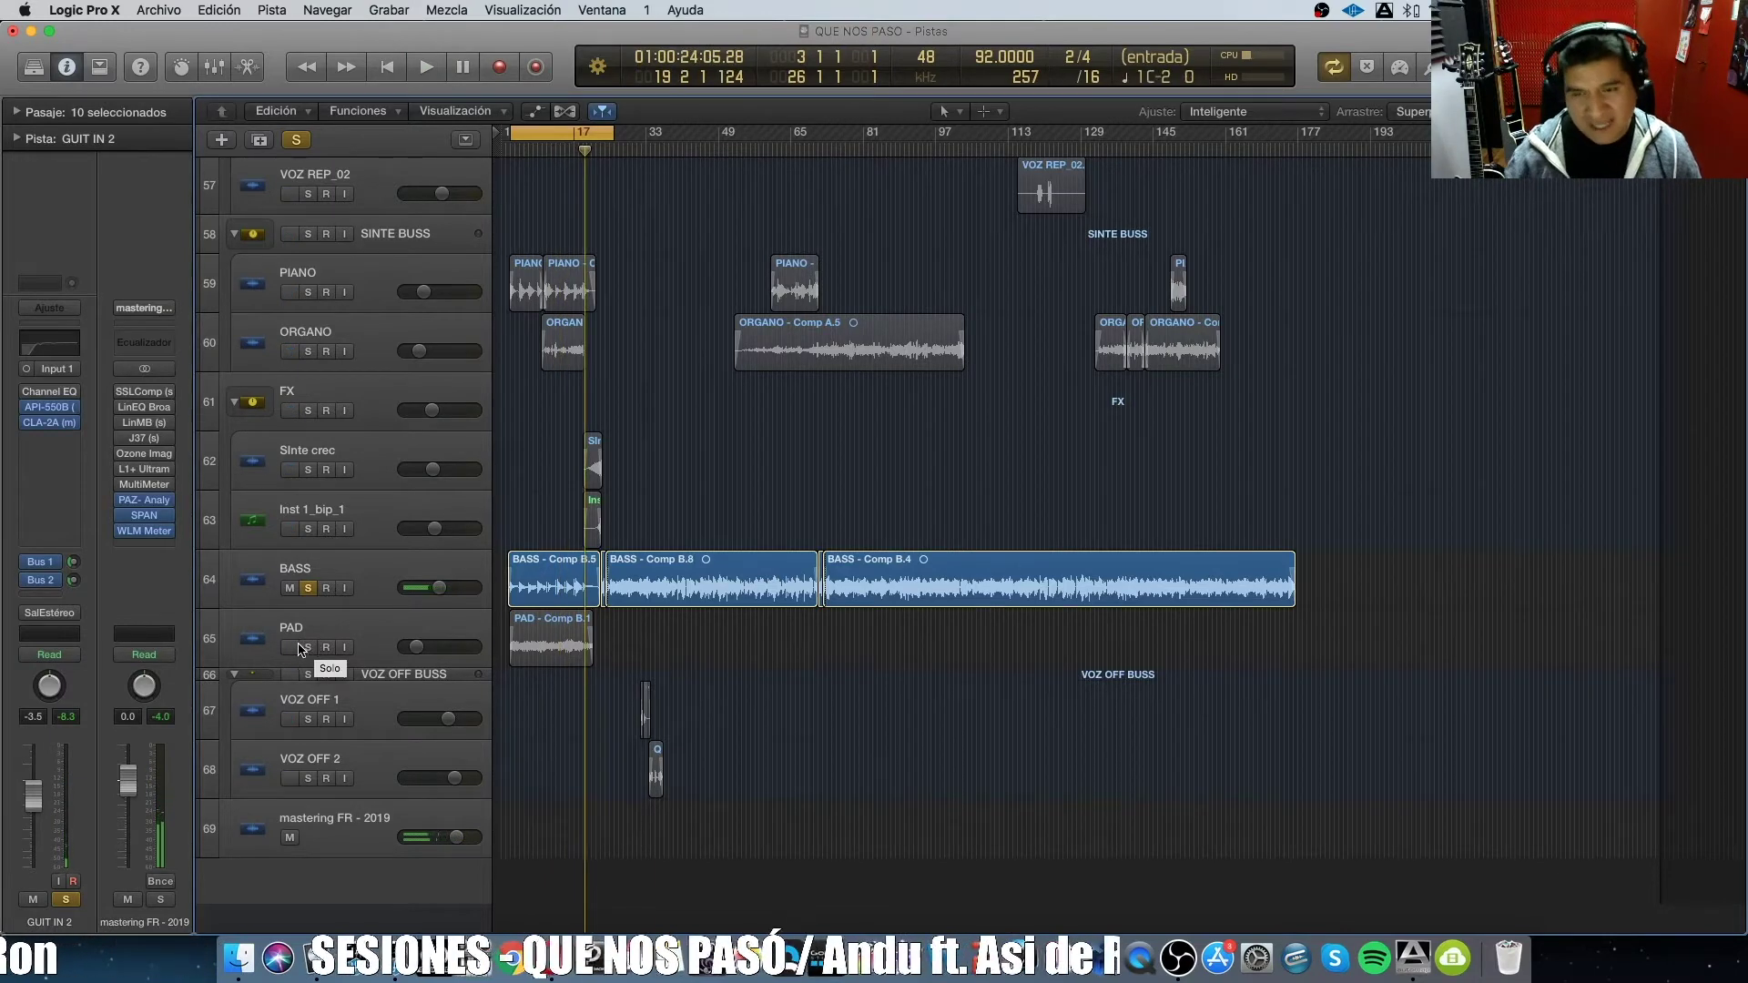
# Add the PAD track to the solo and play the intro with the cycle range starting at bar 2.
pyautogui.click(308, 648)
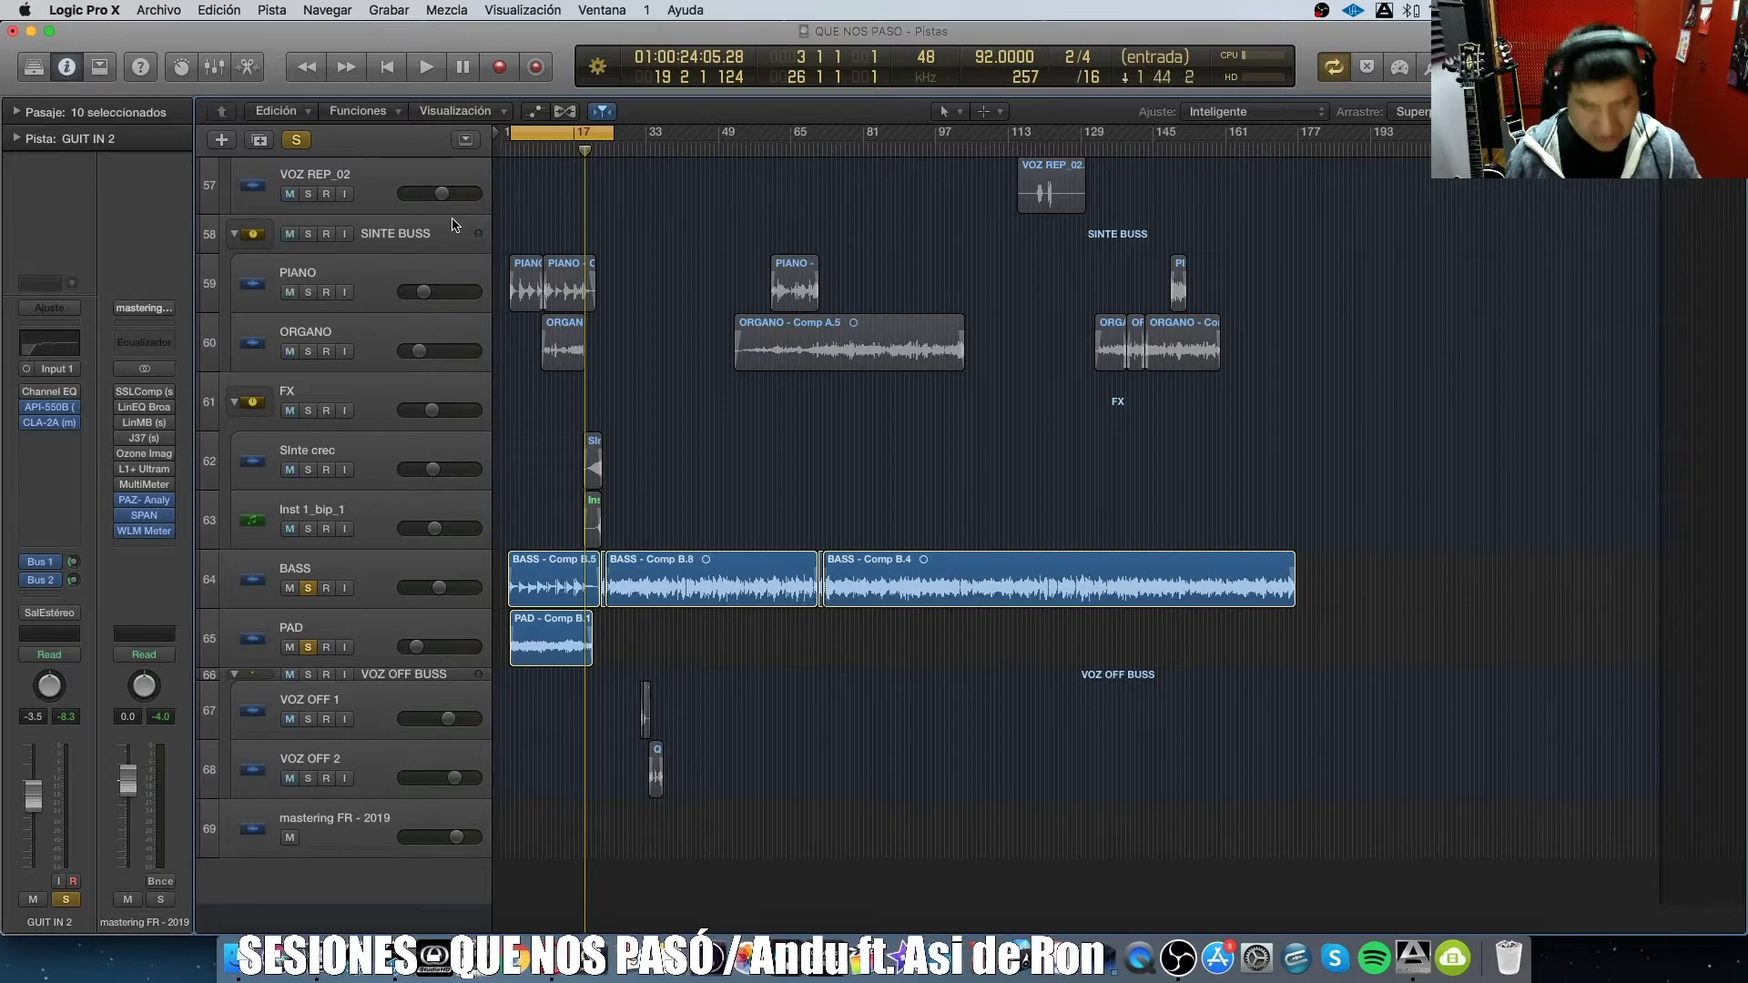
pyautogui.press('z')
pyautogui.hscroll(-3, 975, 429)
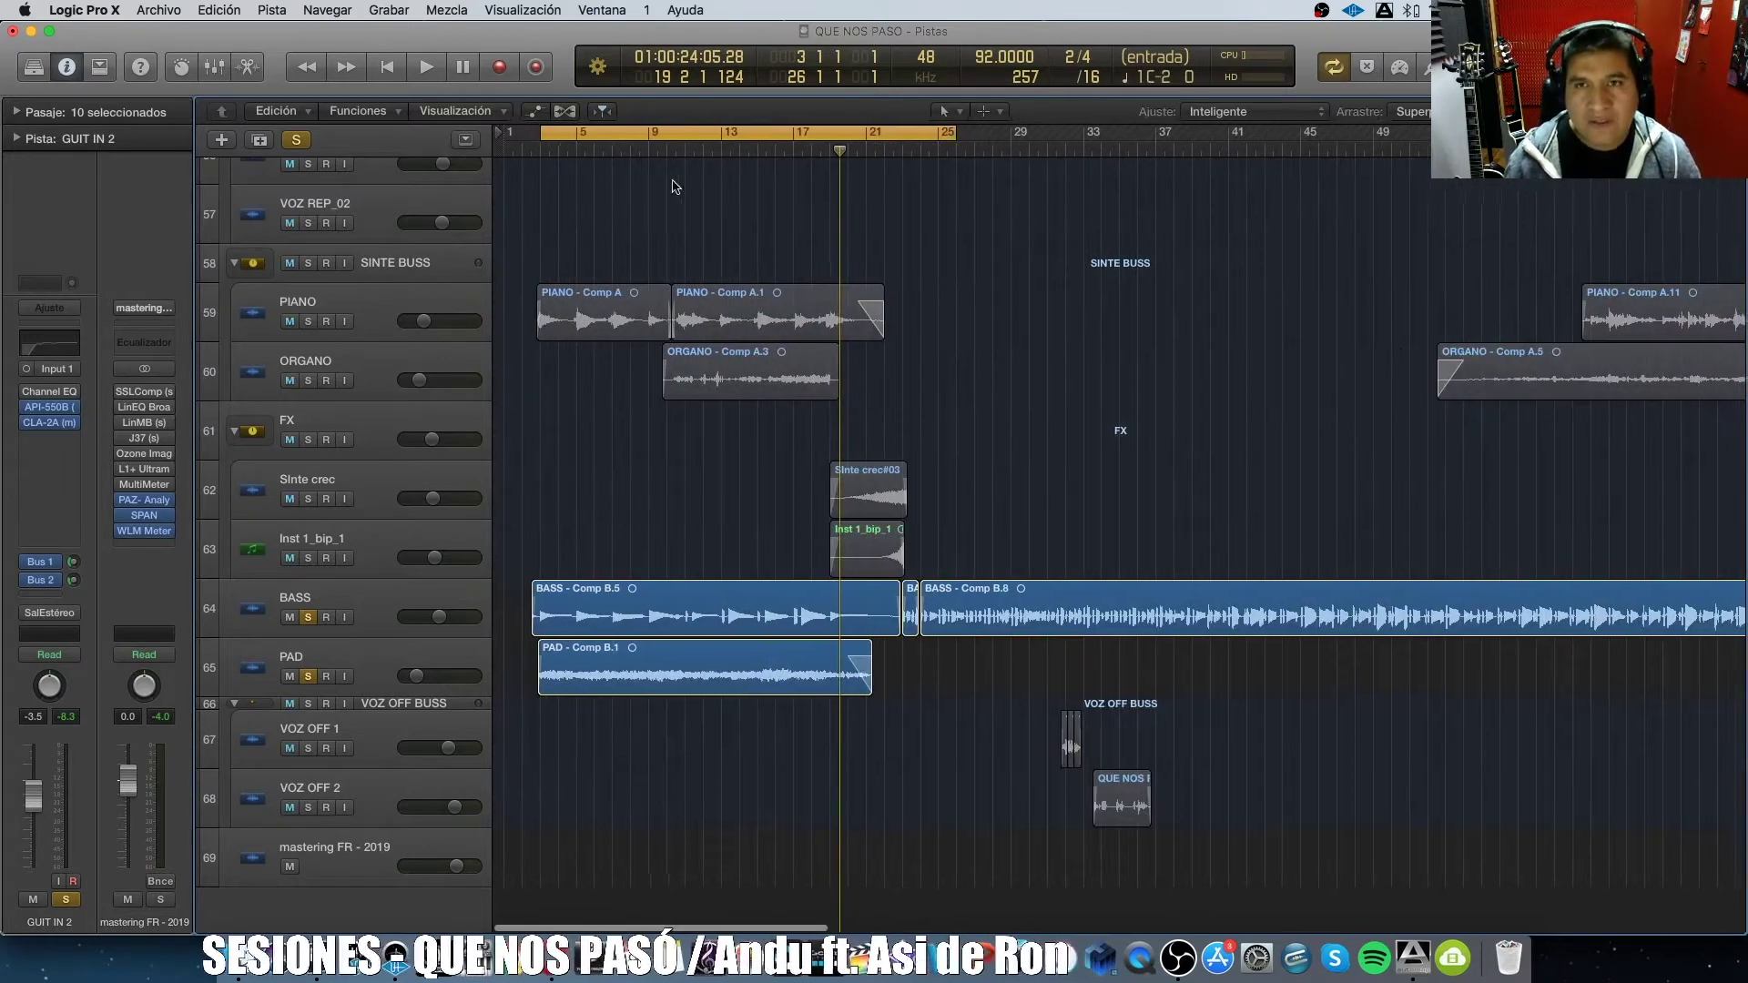
pyautogui.moveTo(542, 137); pyautogui.dragTo(530, 137)
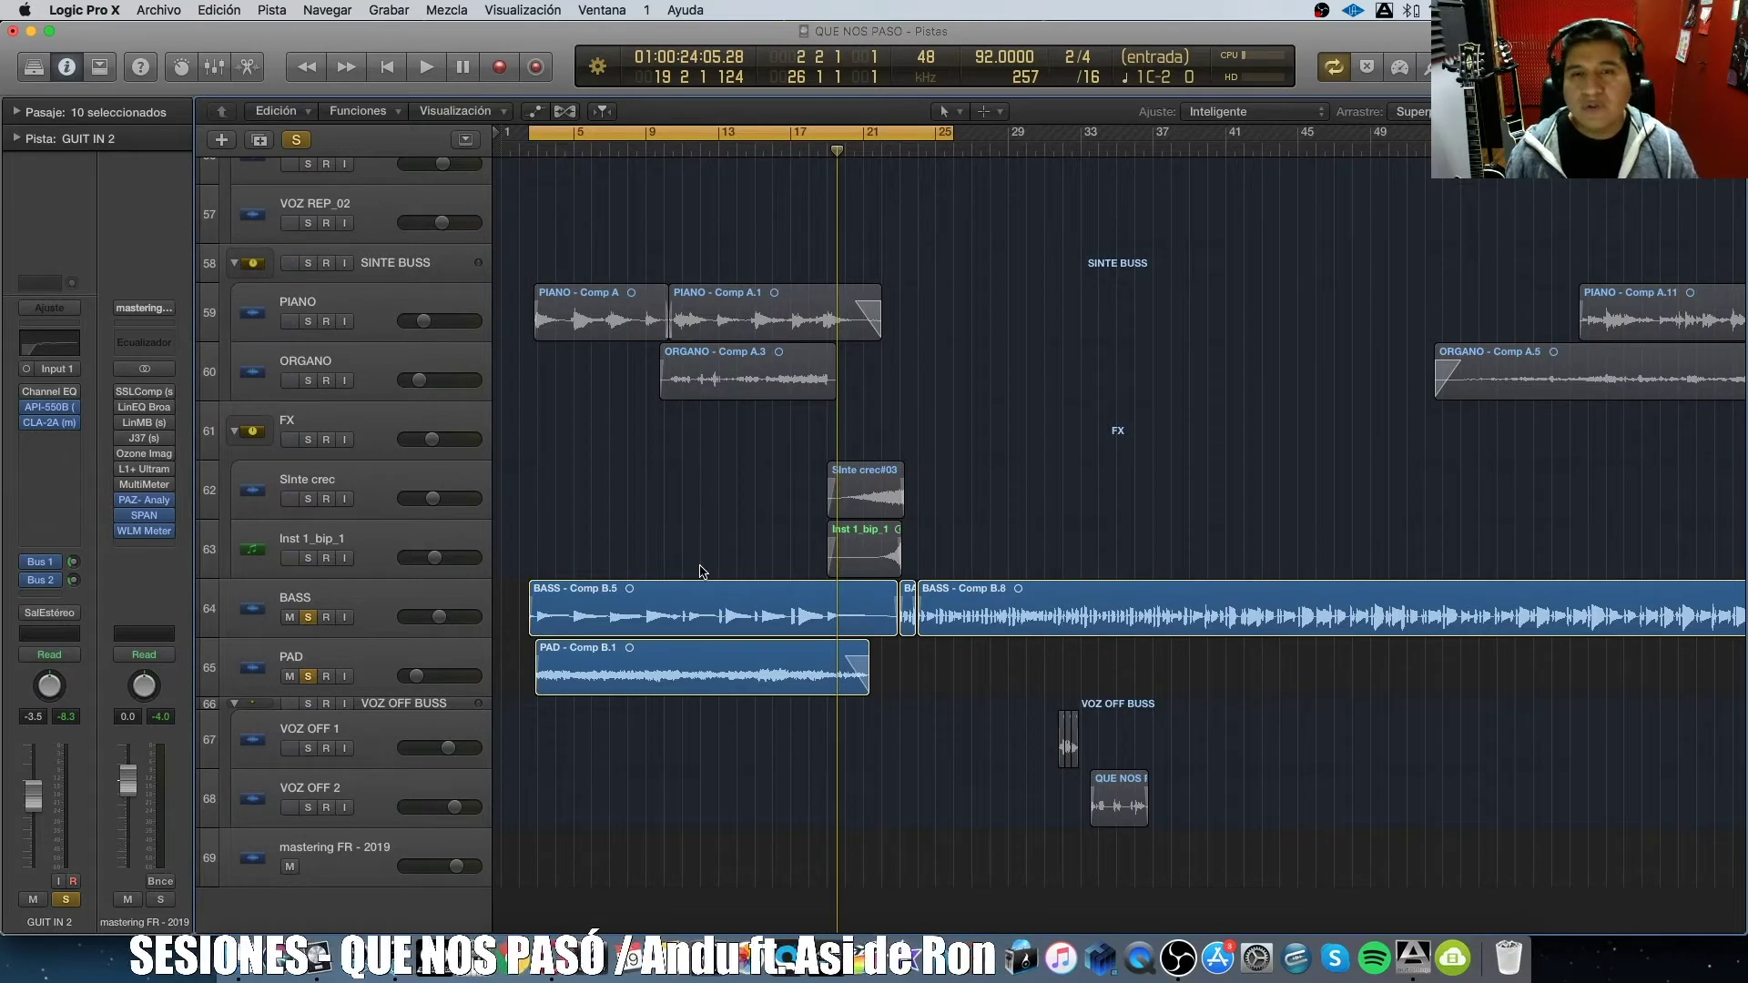
pyautogui.press('space')
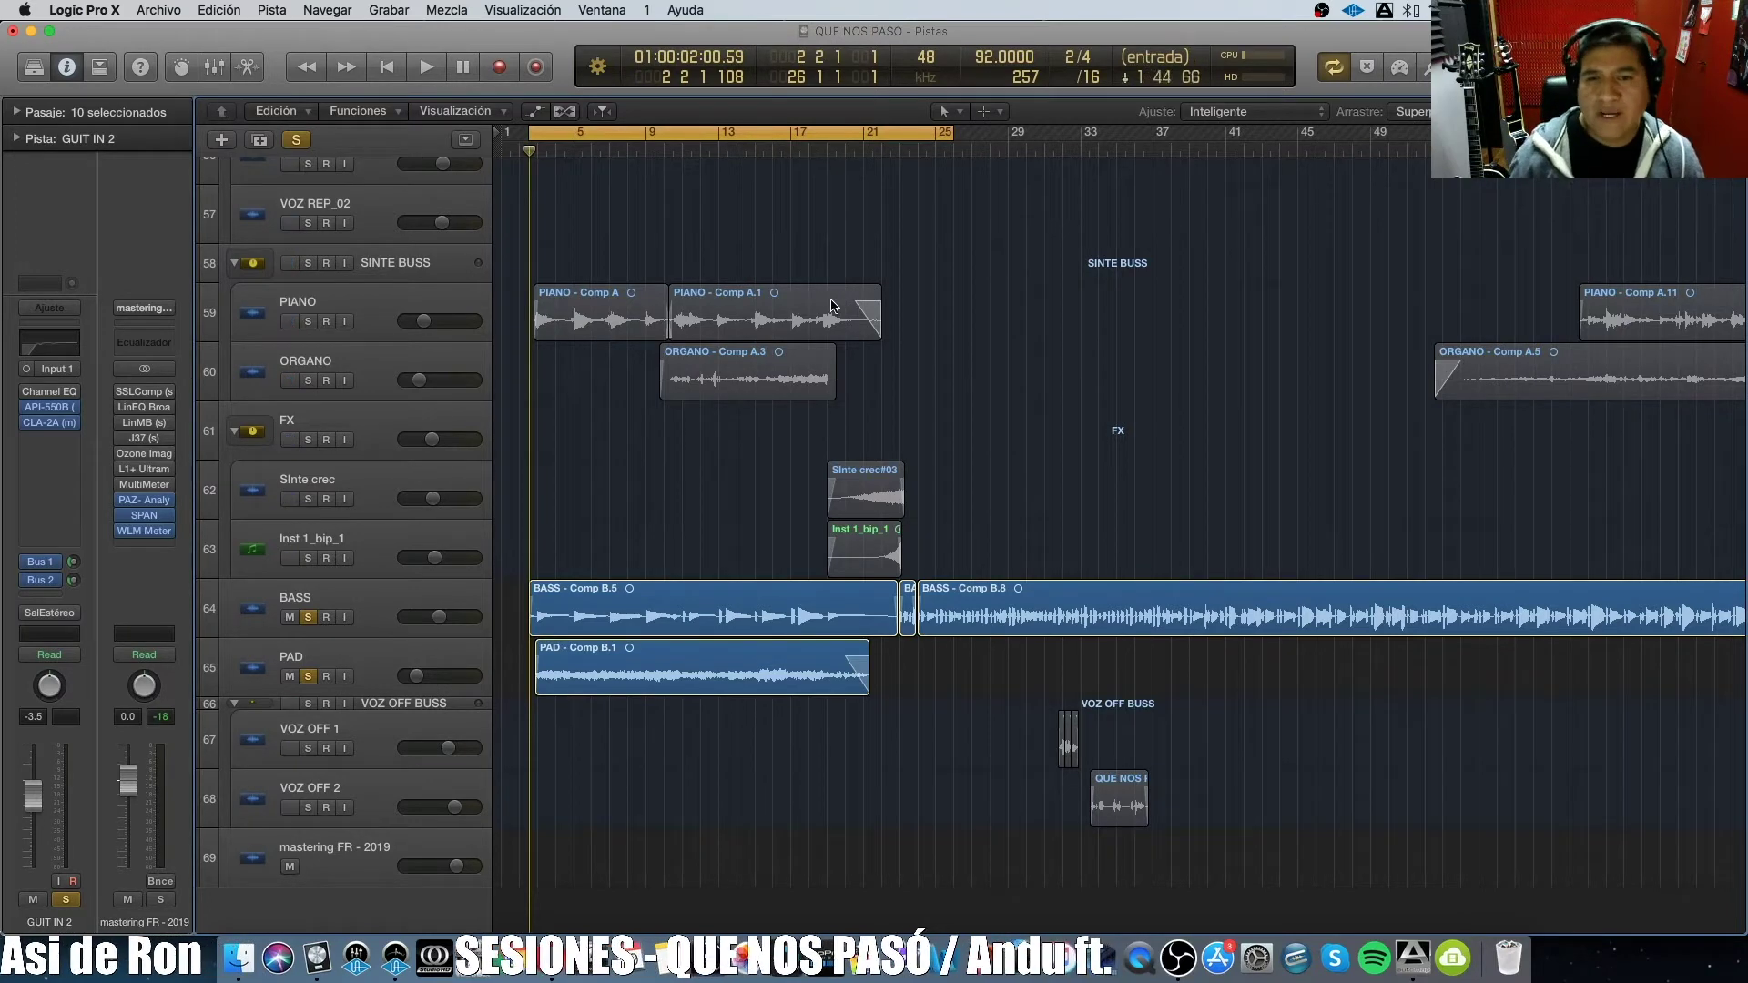
# With solo and cycle off, move the playhead to bar 18 and select the Sinte crec#03 and Inst 1_bip_1 regions.
pyautogui.click(808, 150)
pyautogui.press('space')
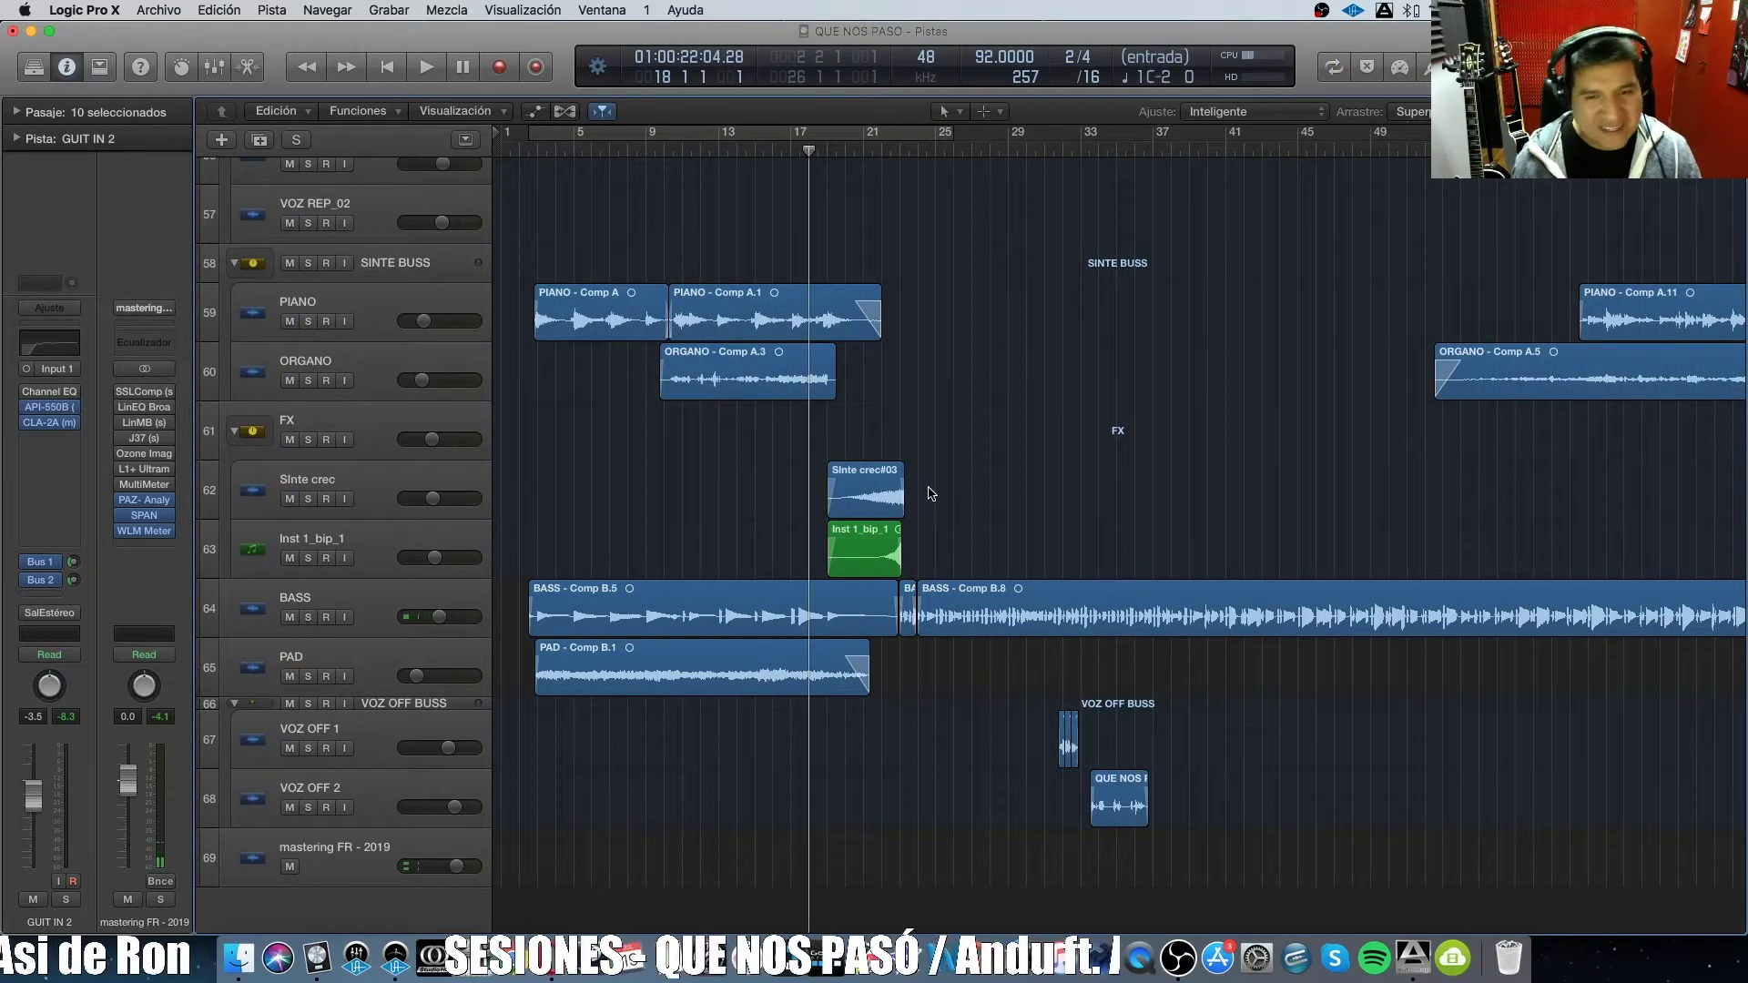
pyautogui.click(845, 496)
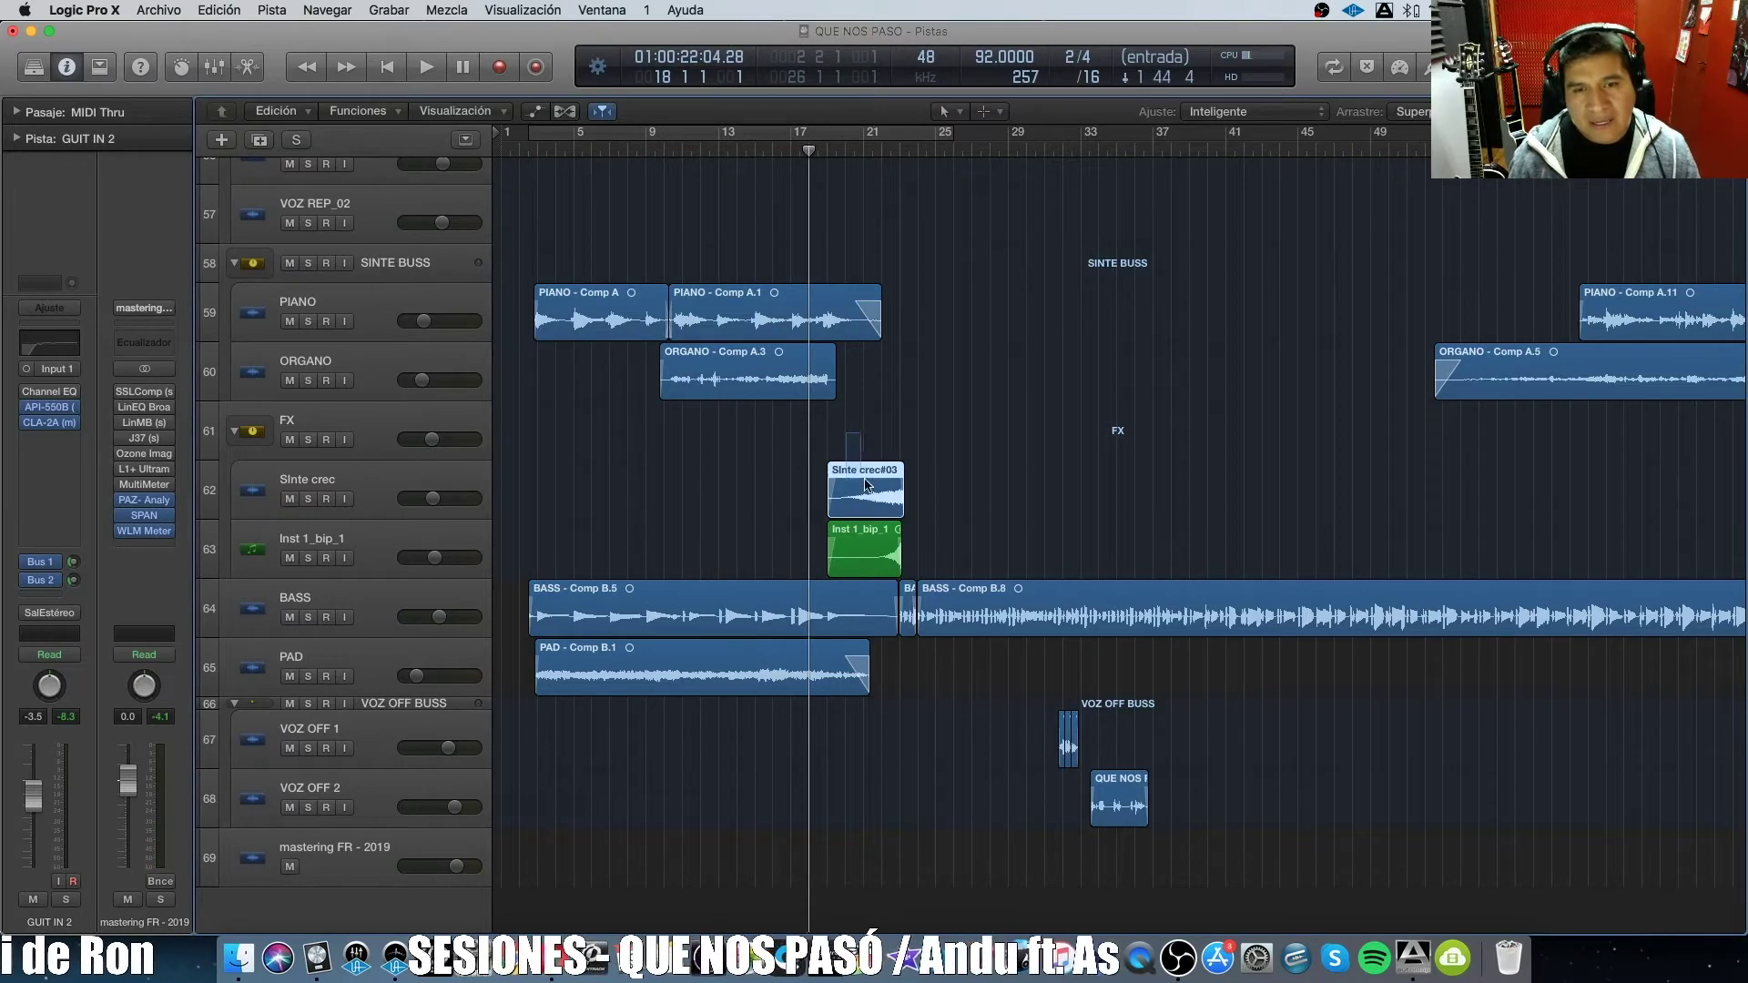
pyautogui.keyDown('shift'); pyautogui.click(851, 537); pyautogui.keyUp('shift')
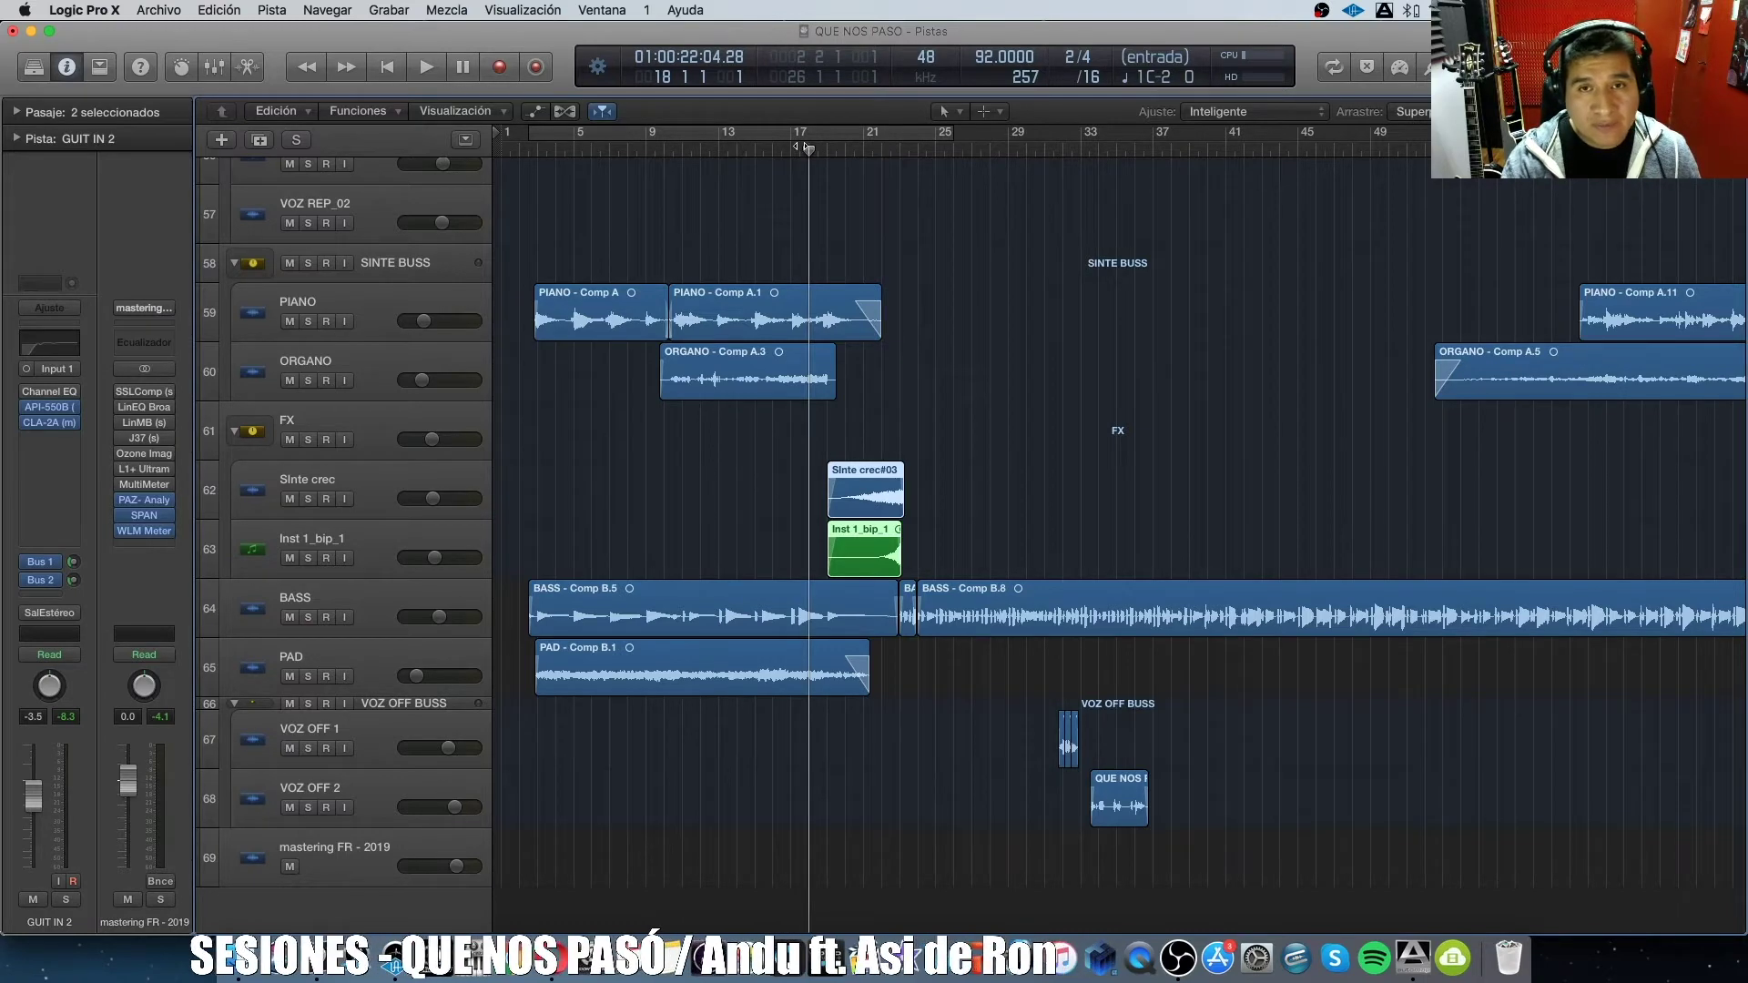
# Play the full mix from bar 18, mute the FX track during playback and stop.
pyautogui.press('space')
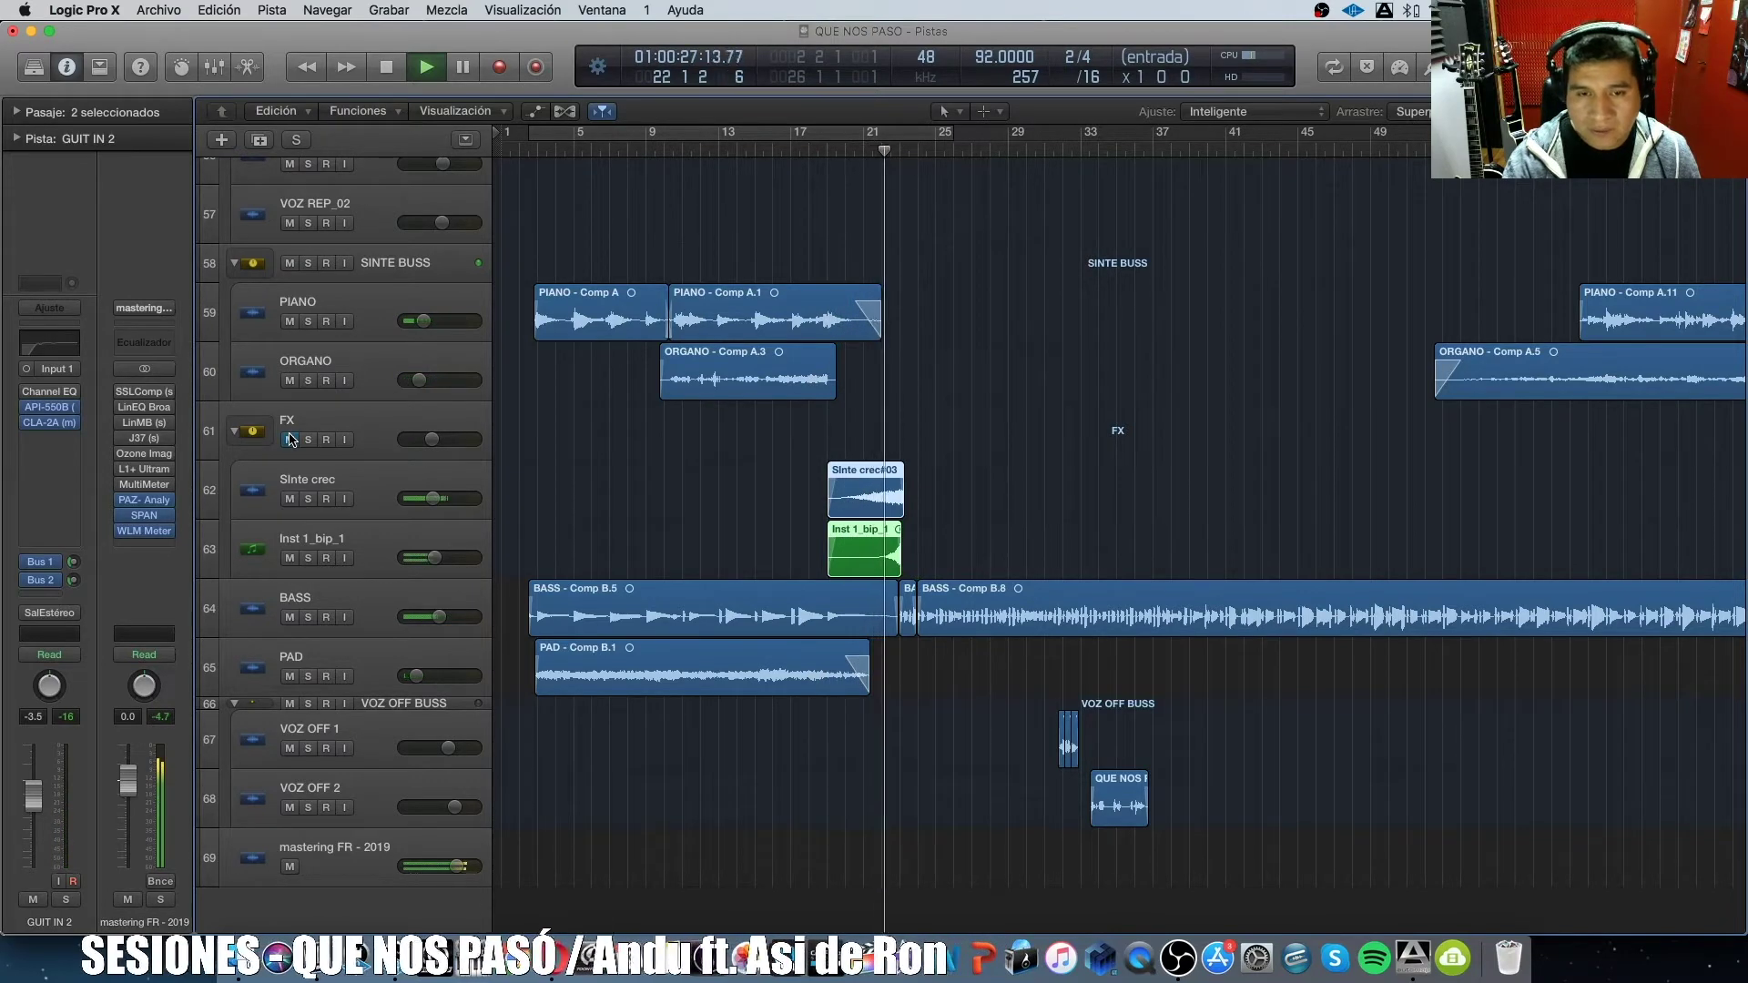
pyautogui.click(290, 440)
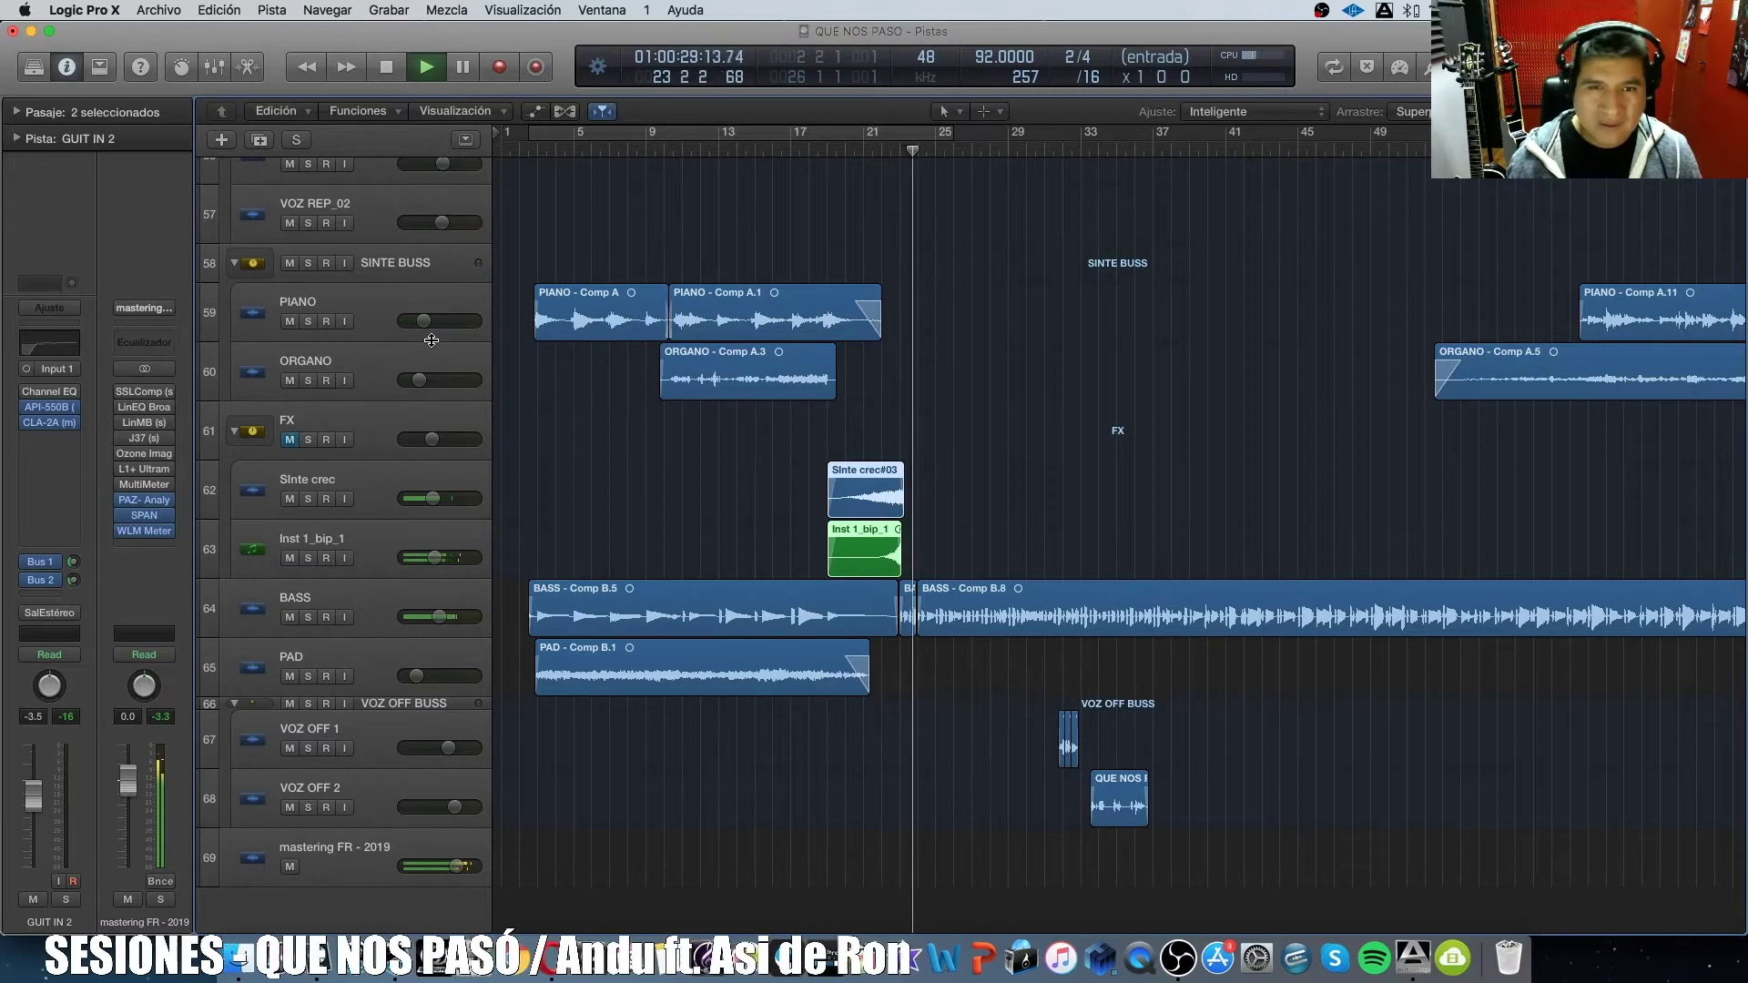
pyautogui.press('space')
# Set the cycle range to bars 18 to 31 and play it with the FX track unmuted, then stop.
pyautogui.moveTo(821, 134); pyautogui.dragTo(1044, 135)
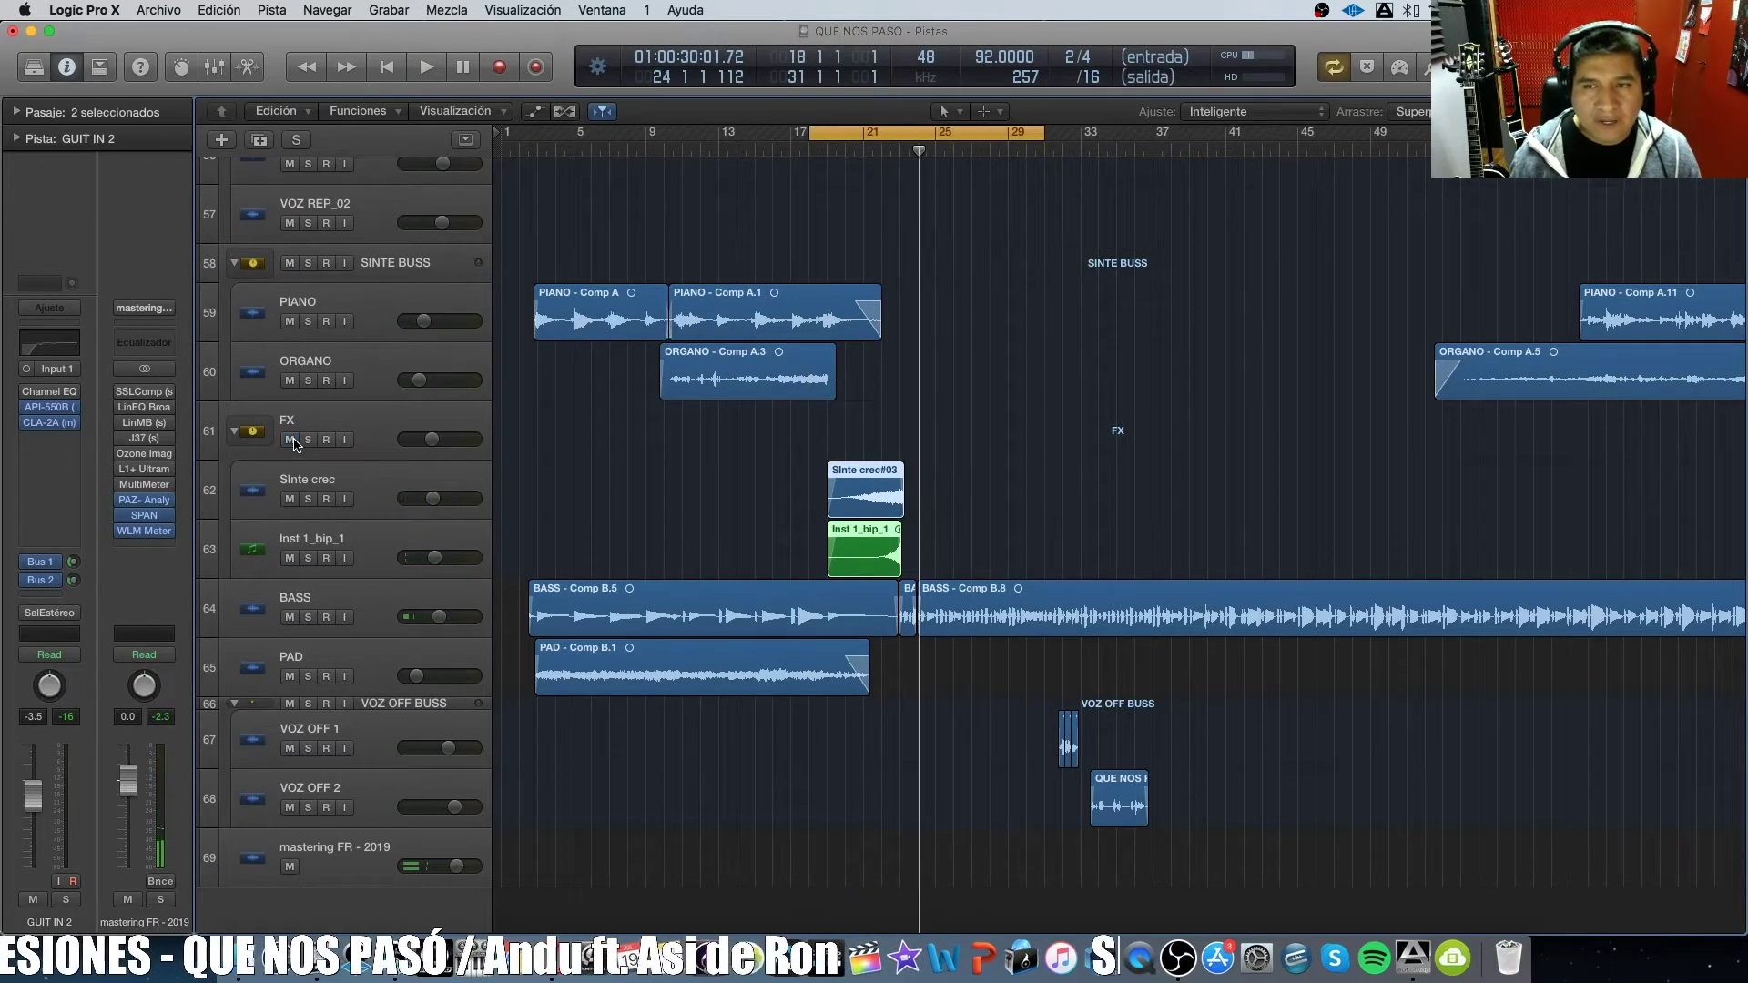
pyautogui.press('space')
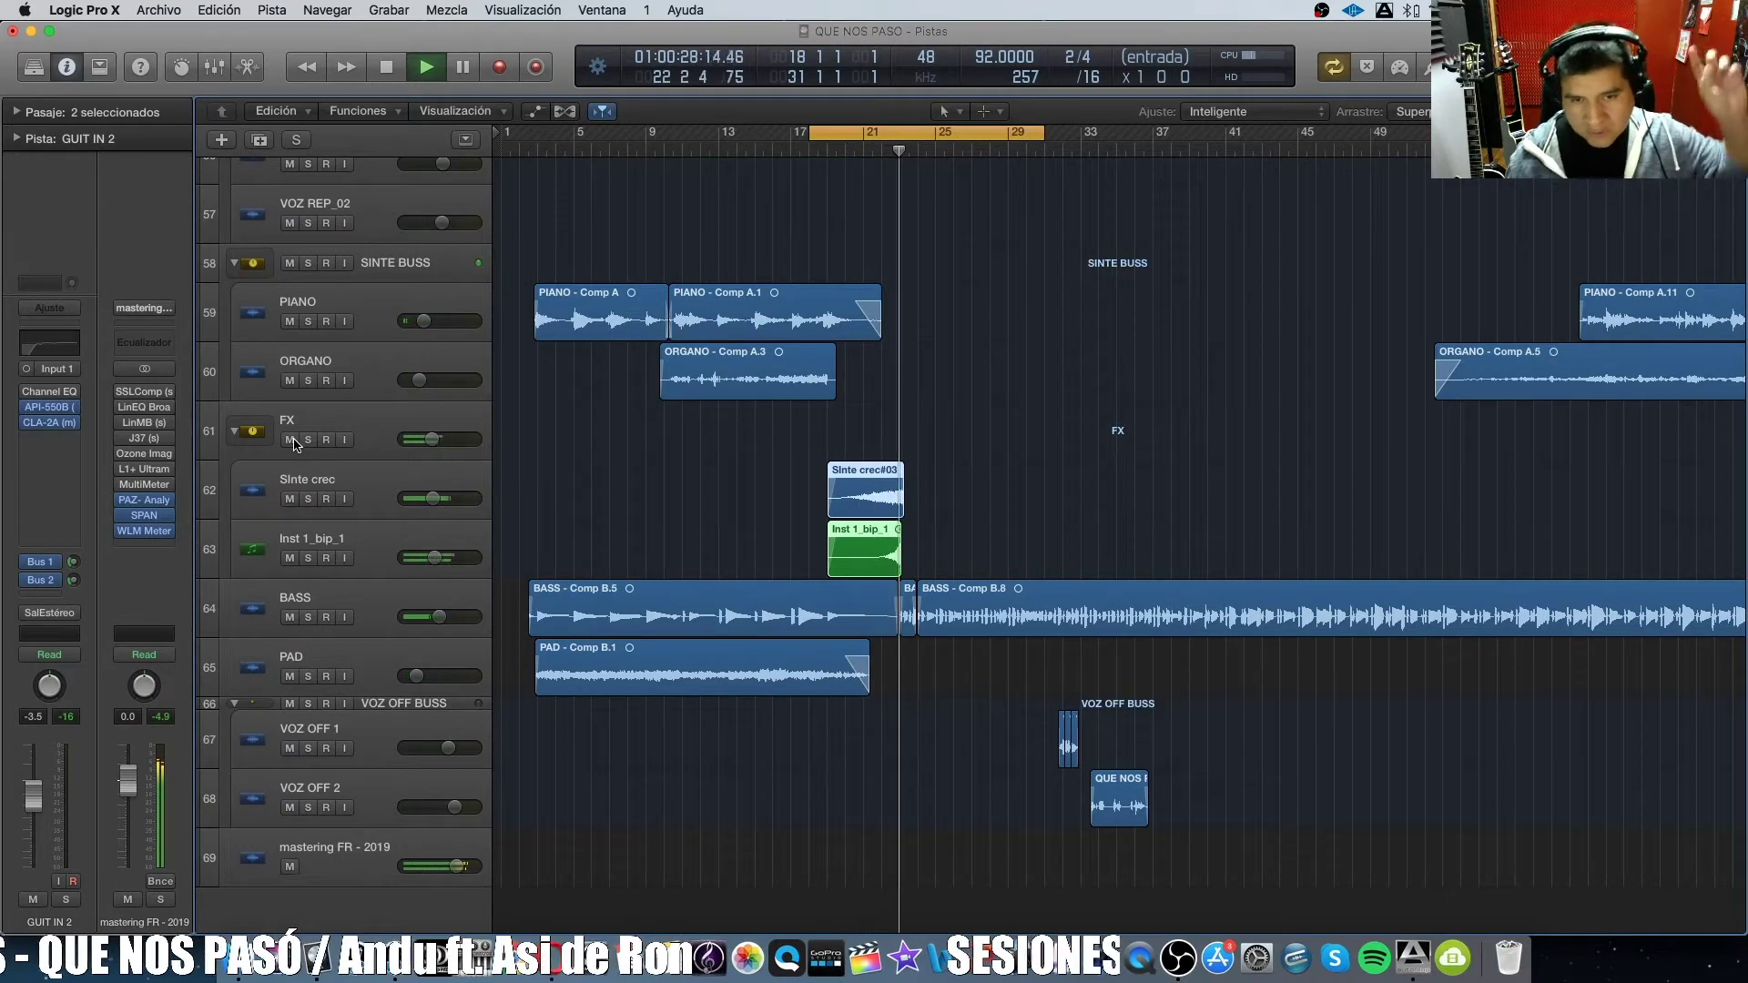
pyautogui.press('space')
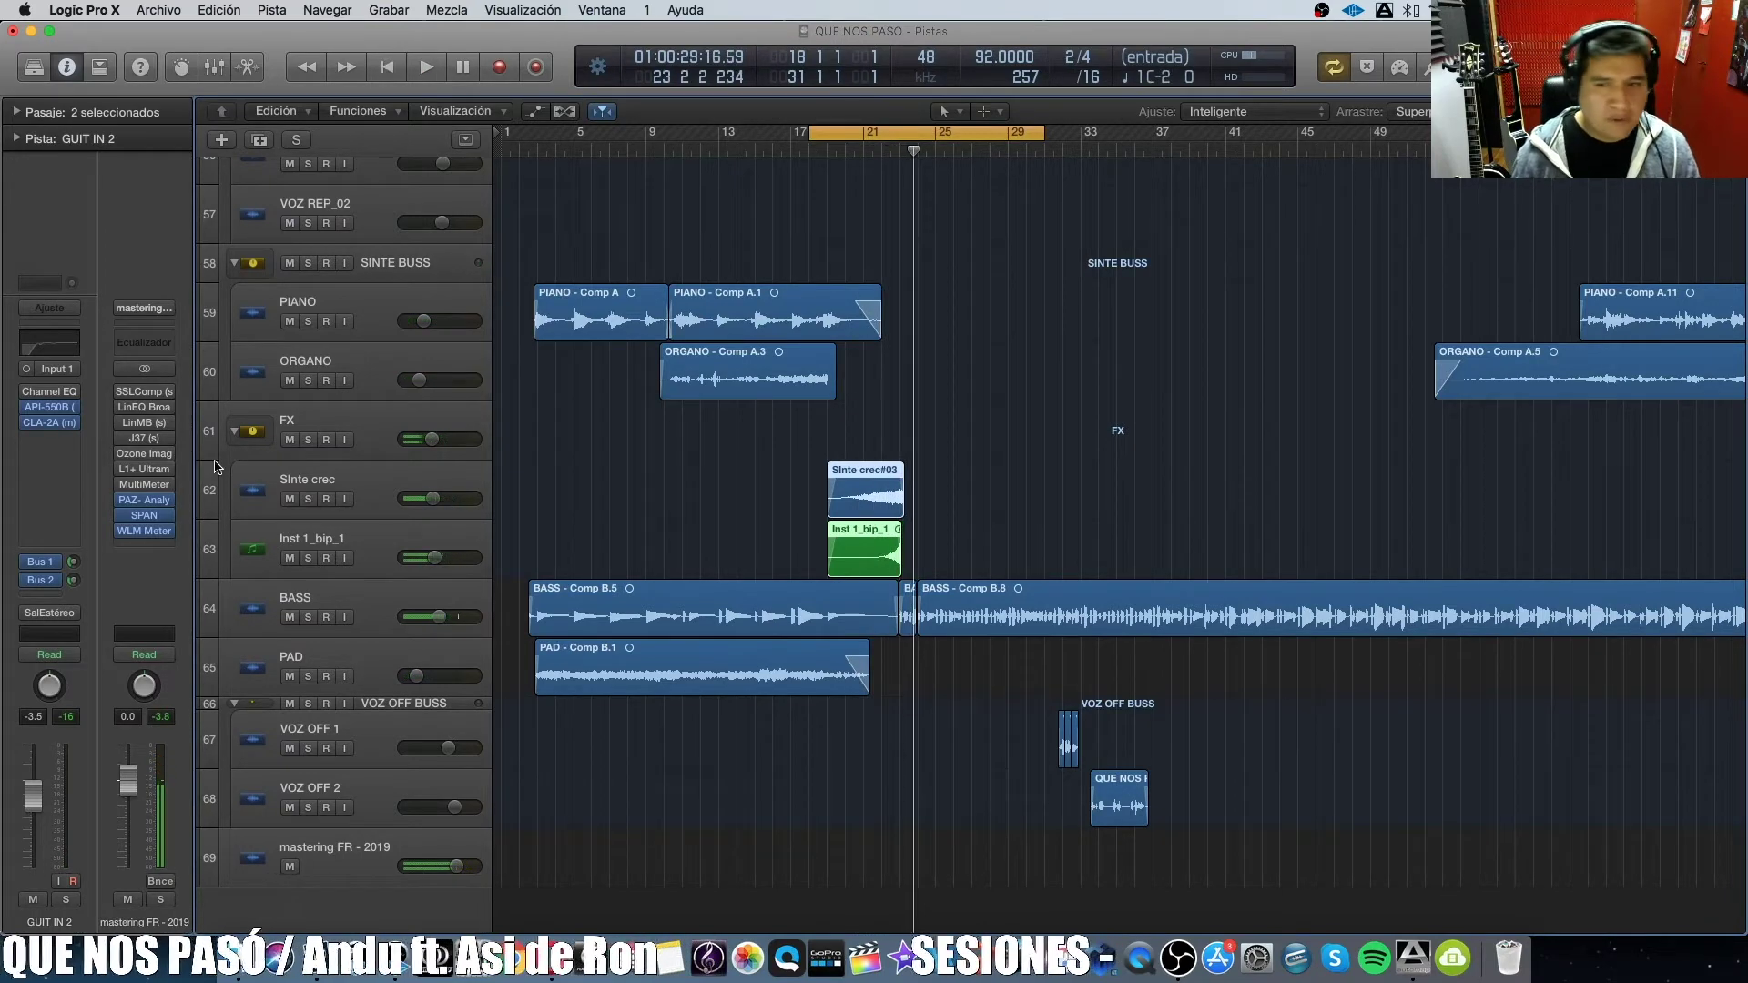
# Select the Sinte crec#03 region, play the cycle range with the FX track soloed, then stop playback.
pyautogui.press('super+Right')
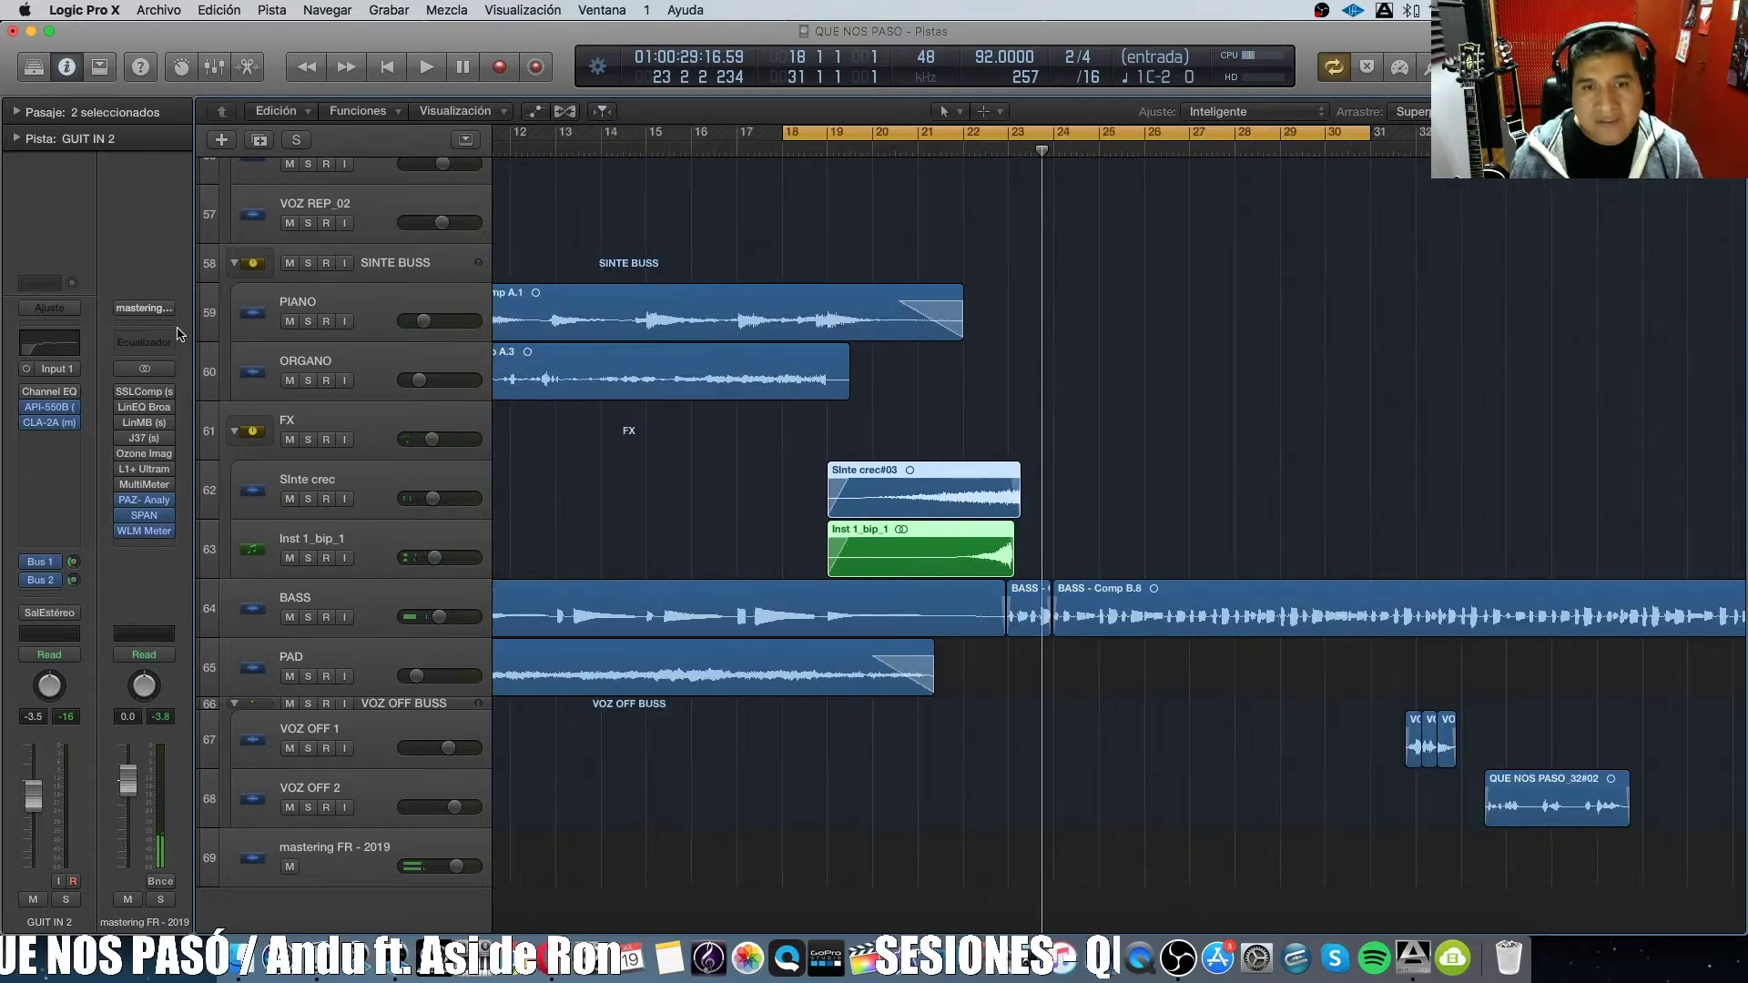
pyautogui.click(961, 512)
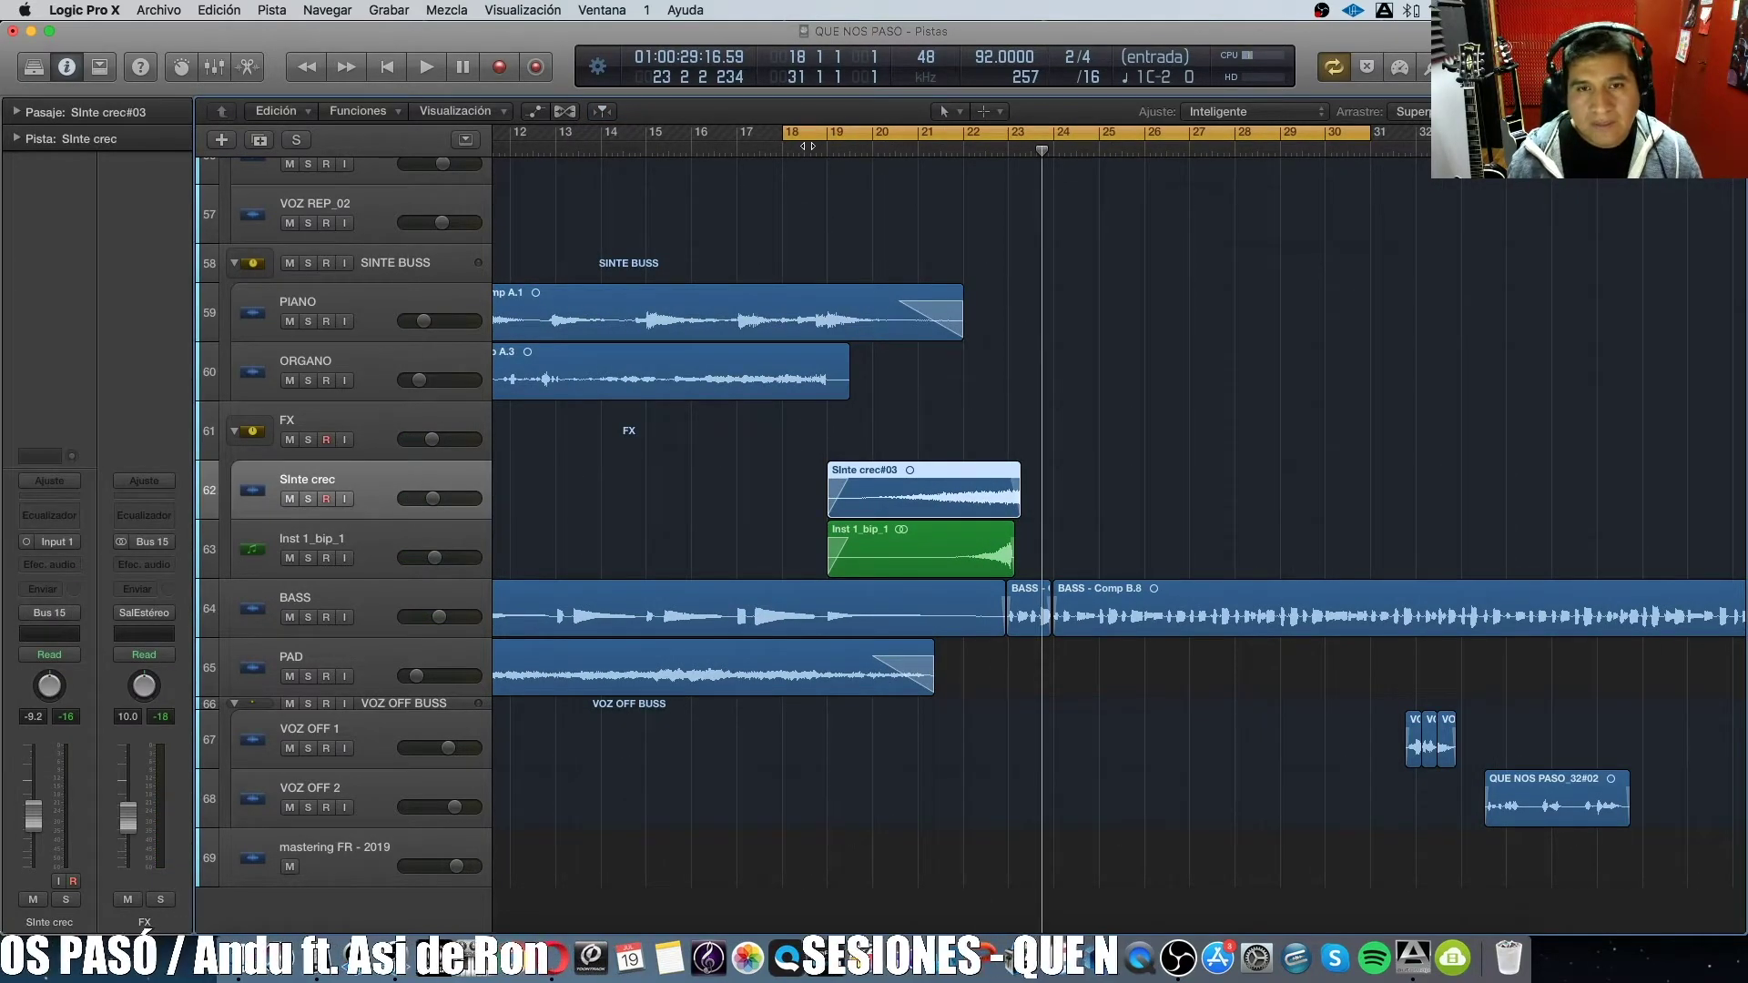
pyautogui.press('space')
pyautogui.click(307, 440)
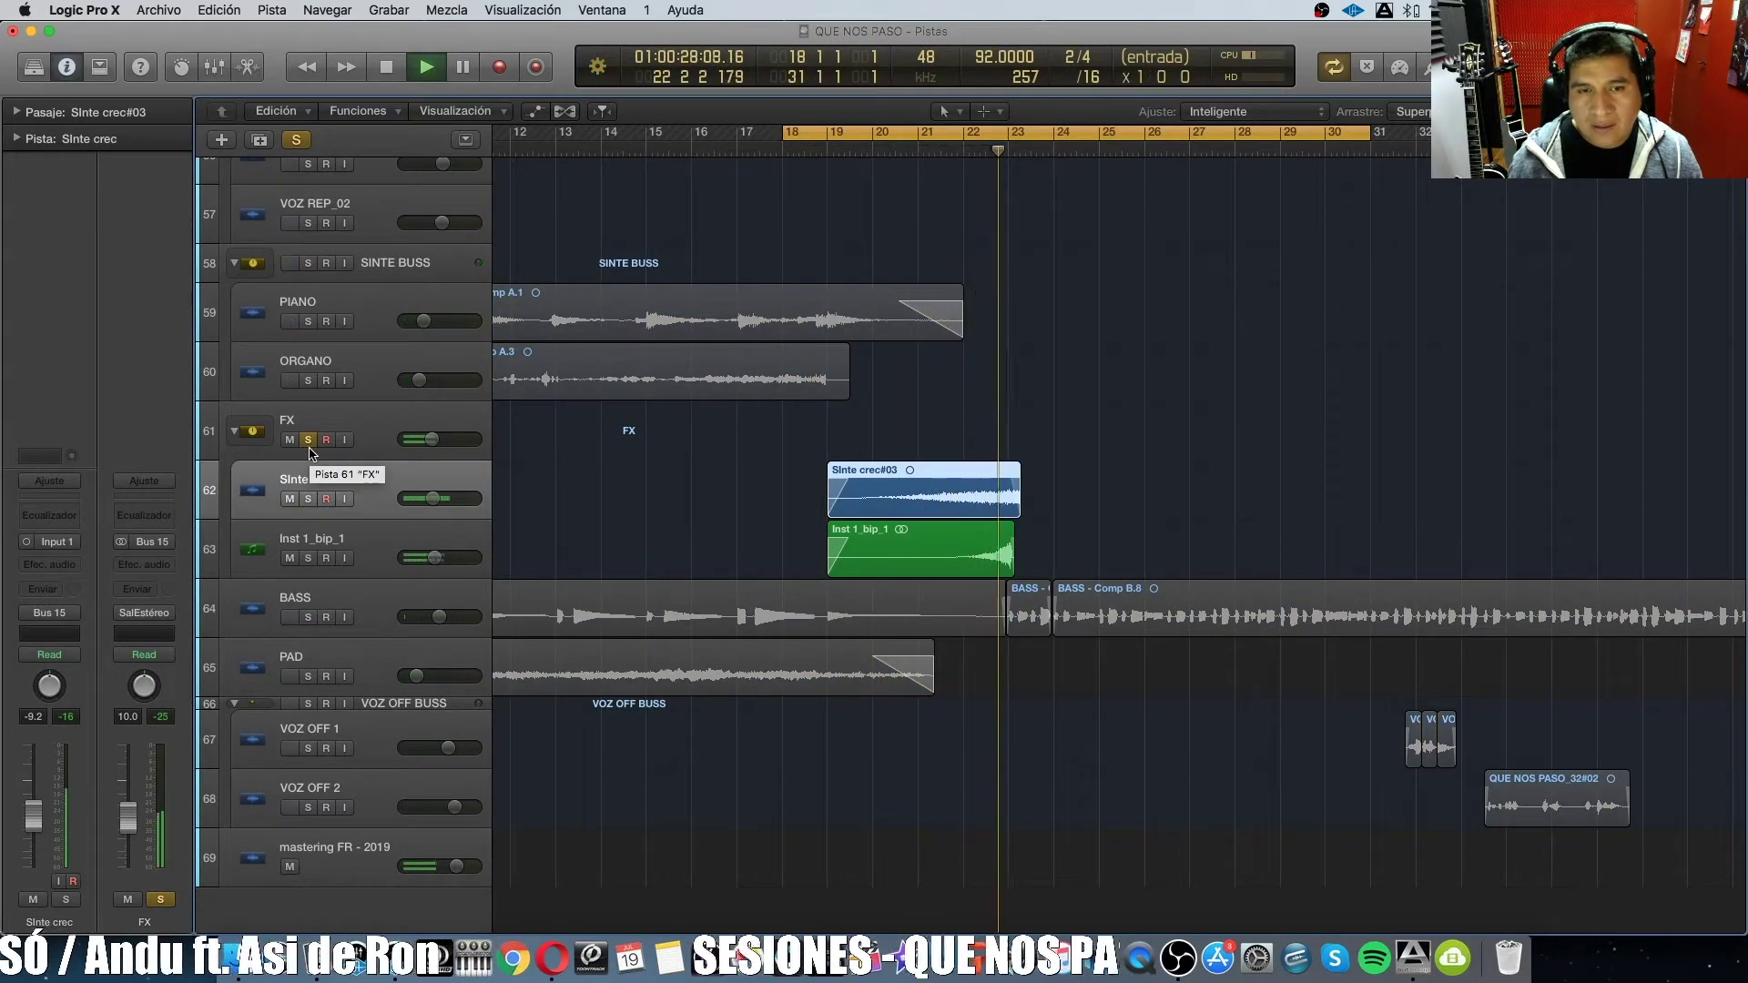
pyautogui.press('space')
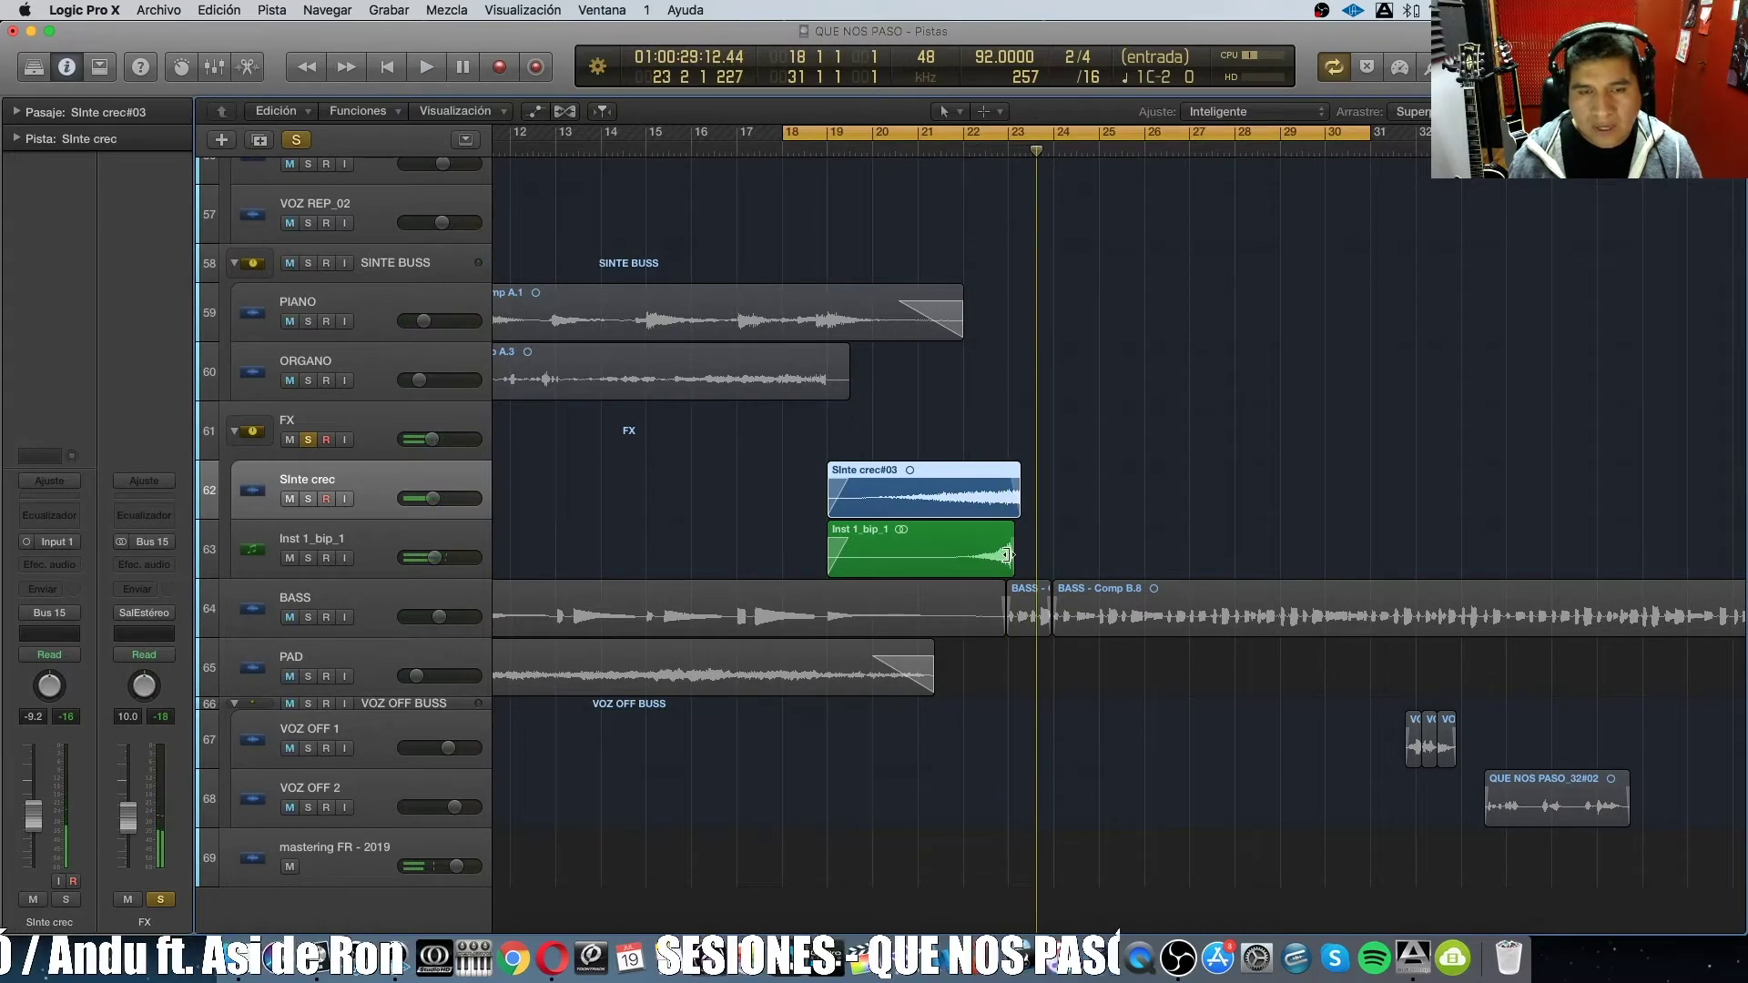
# Clear the solo on all tracks and deselect the Sinte crec#03 region.
pyautogui.press('super+Left')
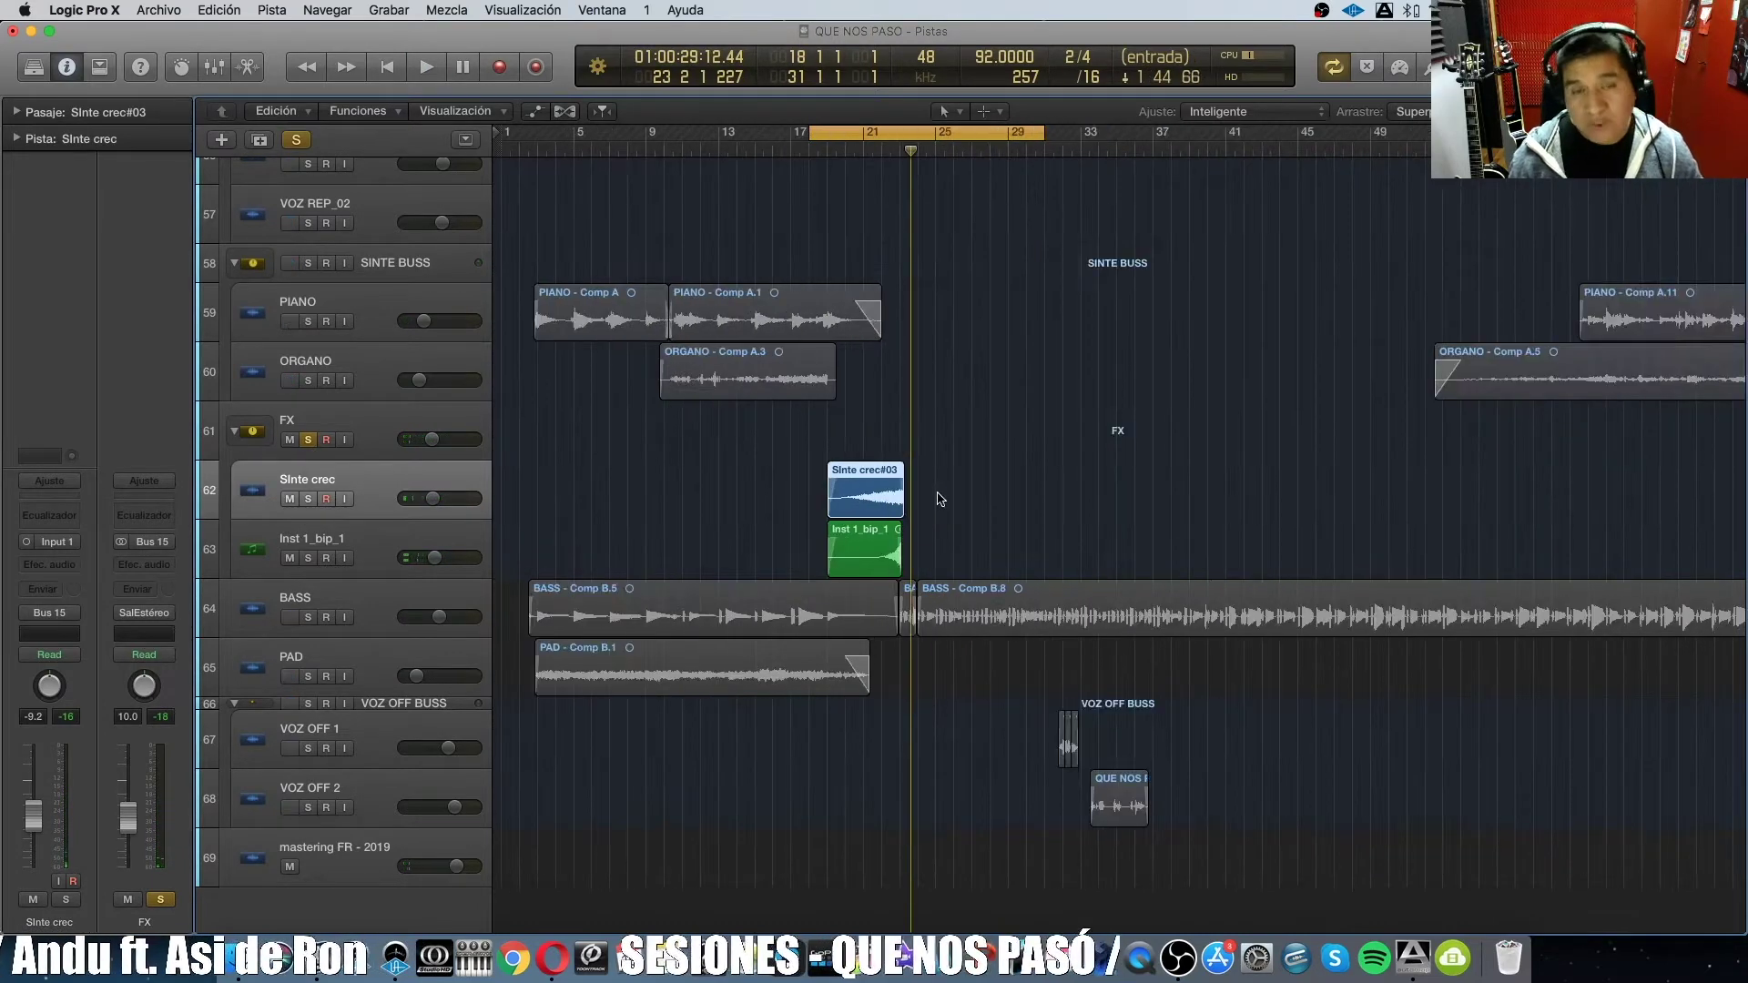
pyautogui.click(295, 139)
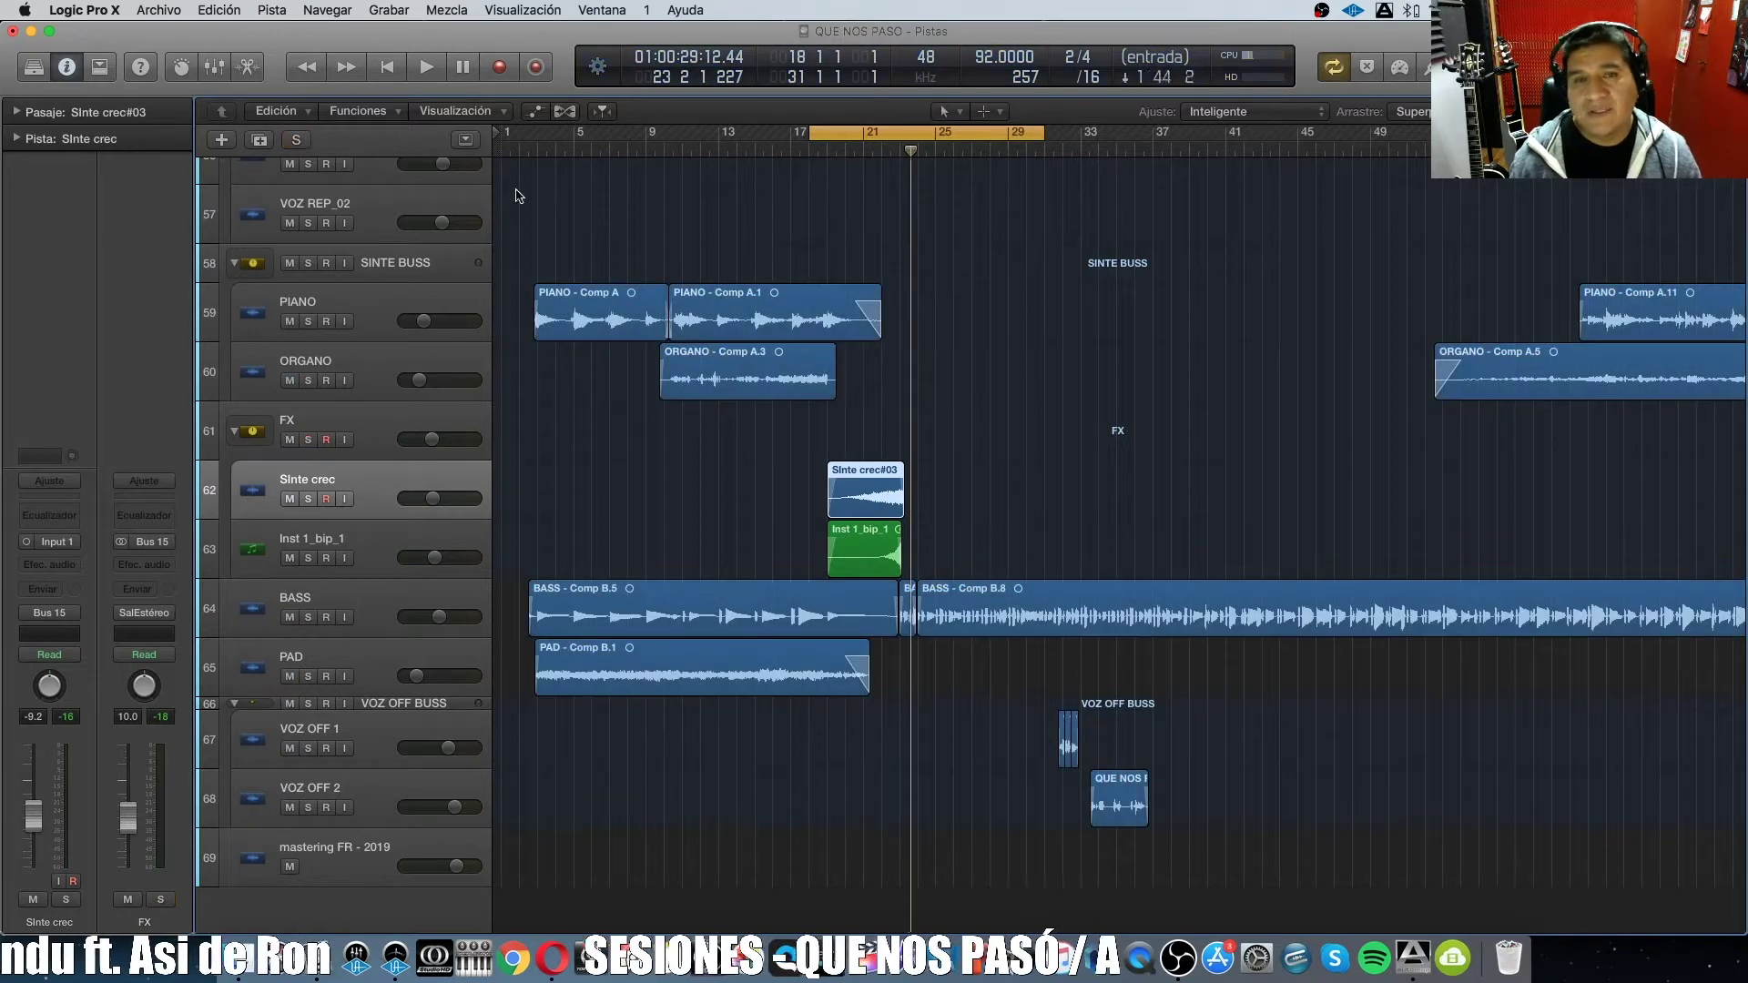
pyautogui.click(1028, 391)
pyautogui.press('super+Left')
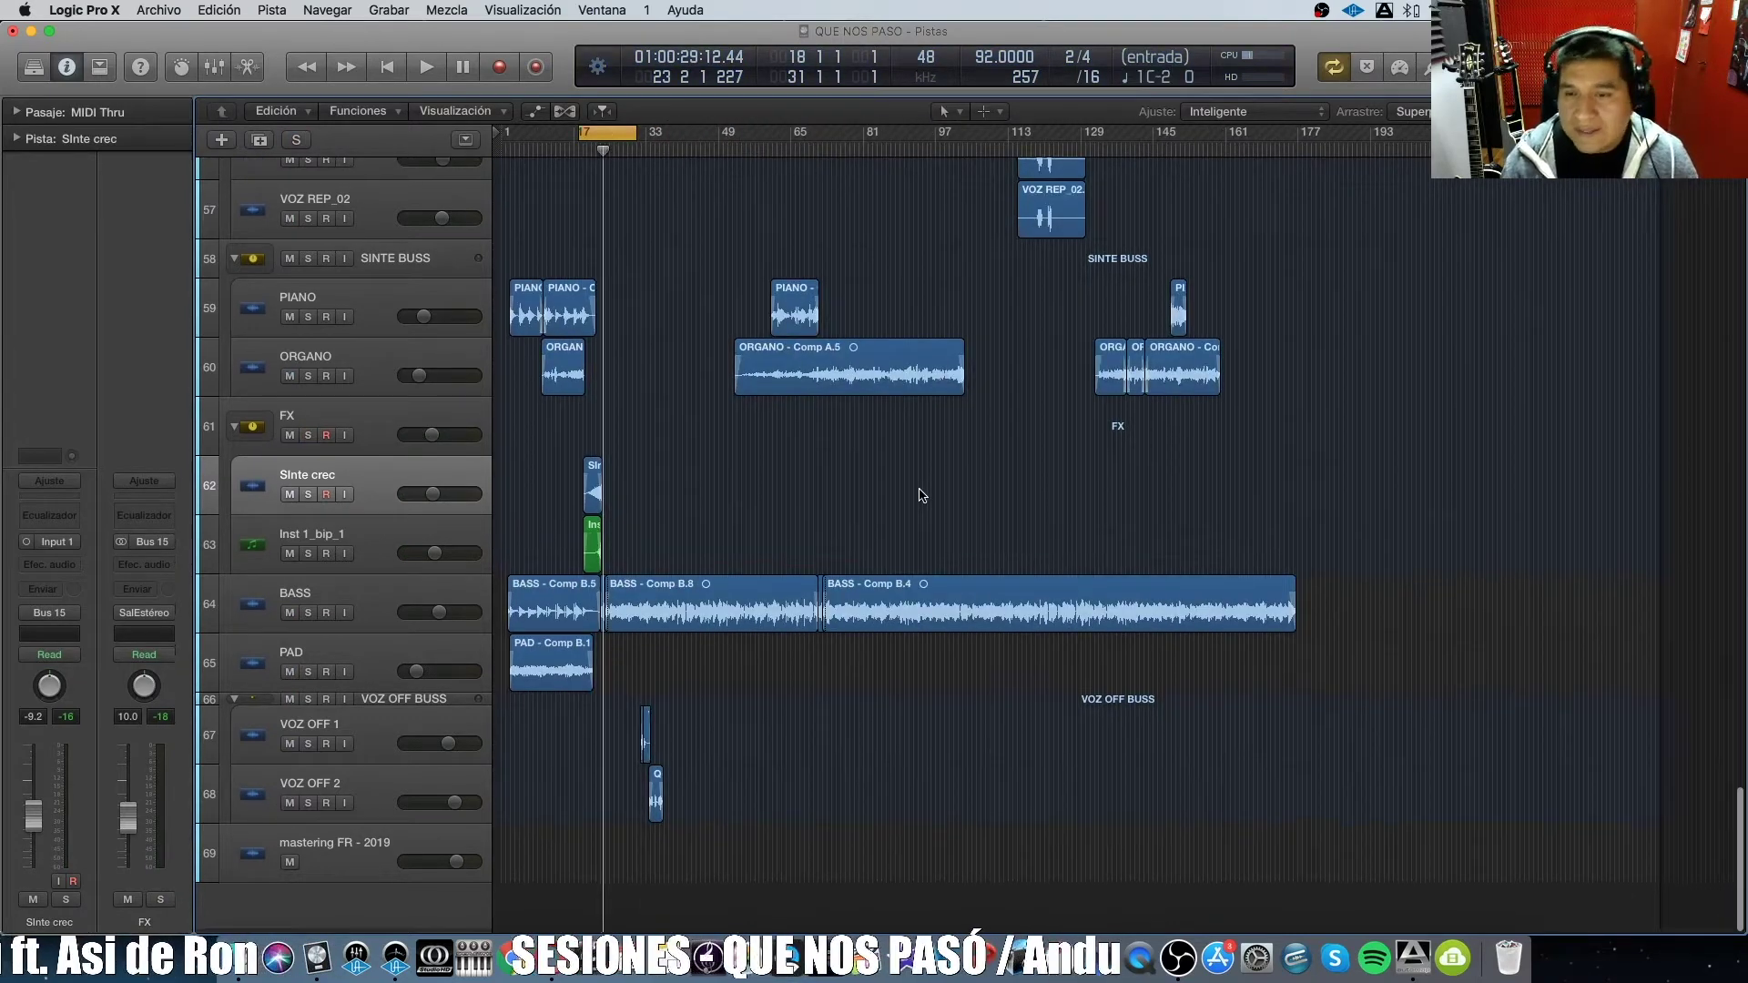
# Extend the start of the cycle range back to bar 2 and play the full mix of the intro.
pyautogui.scroll(15, 921, 495)
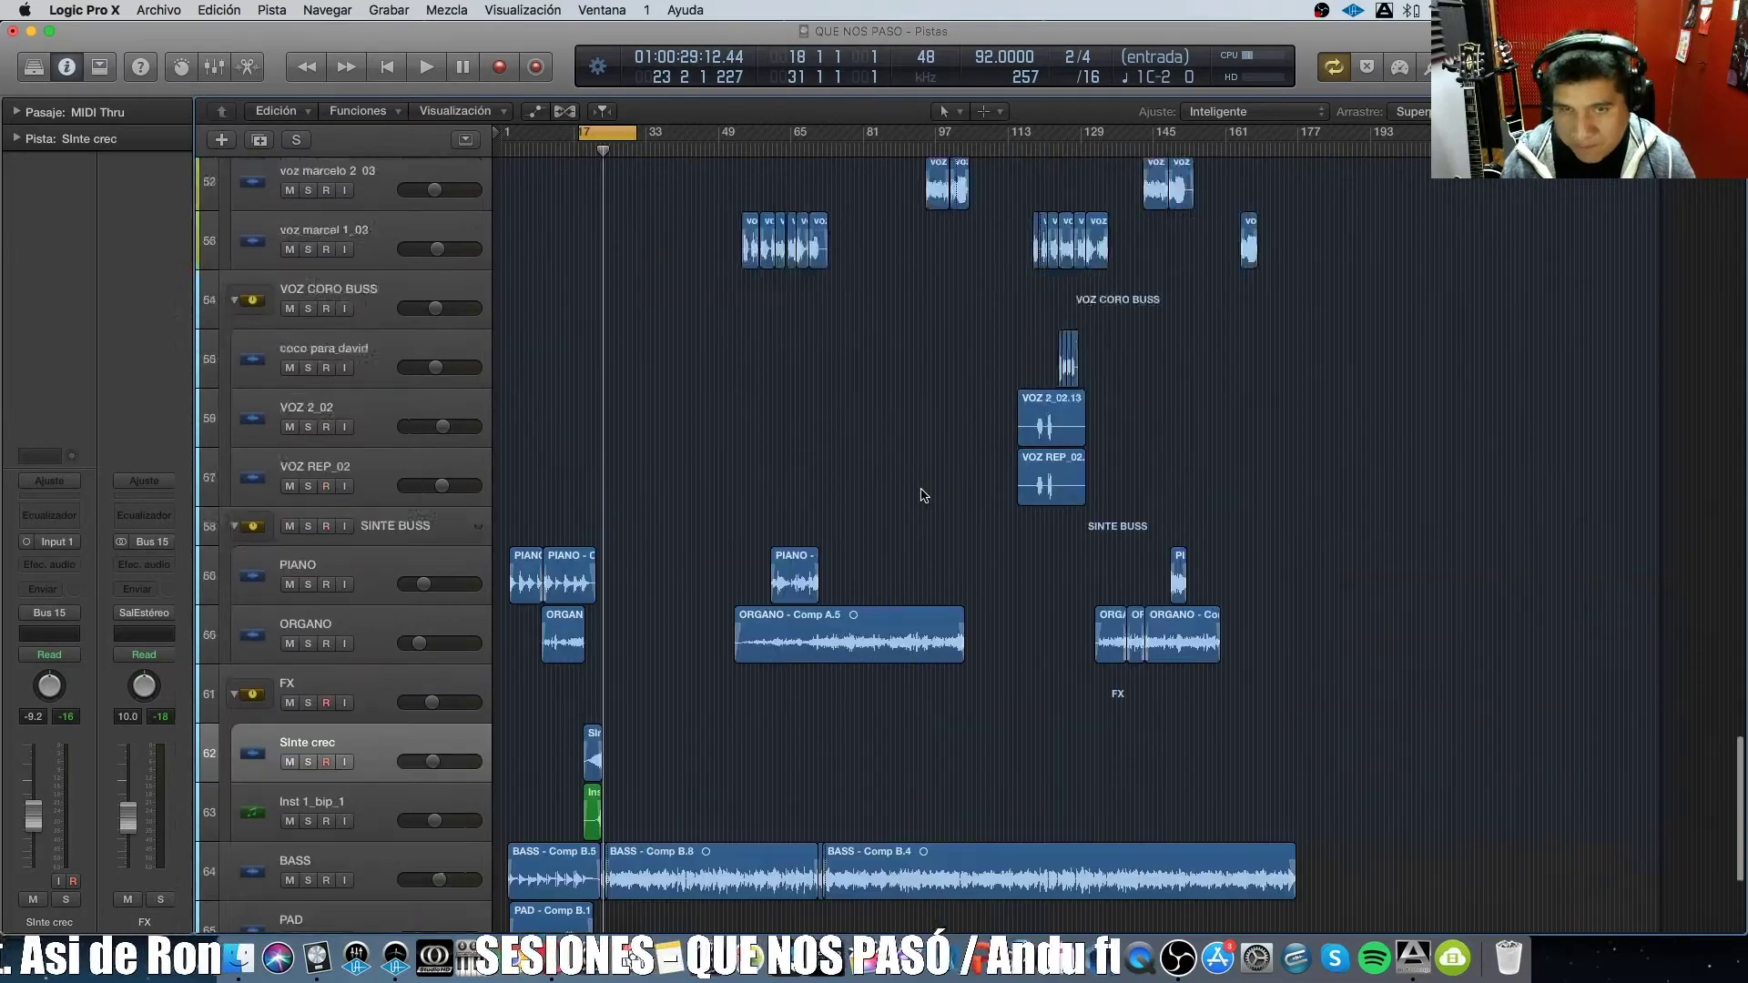
pyautogui.scroll(10, 921, 496)
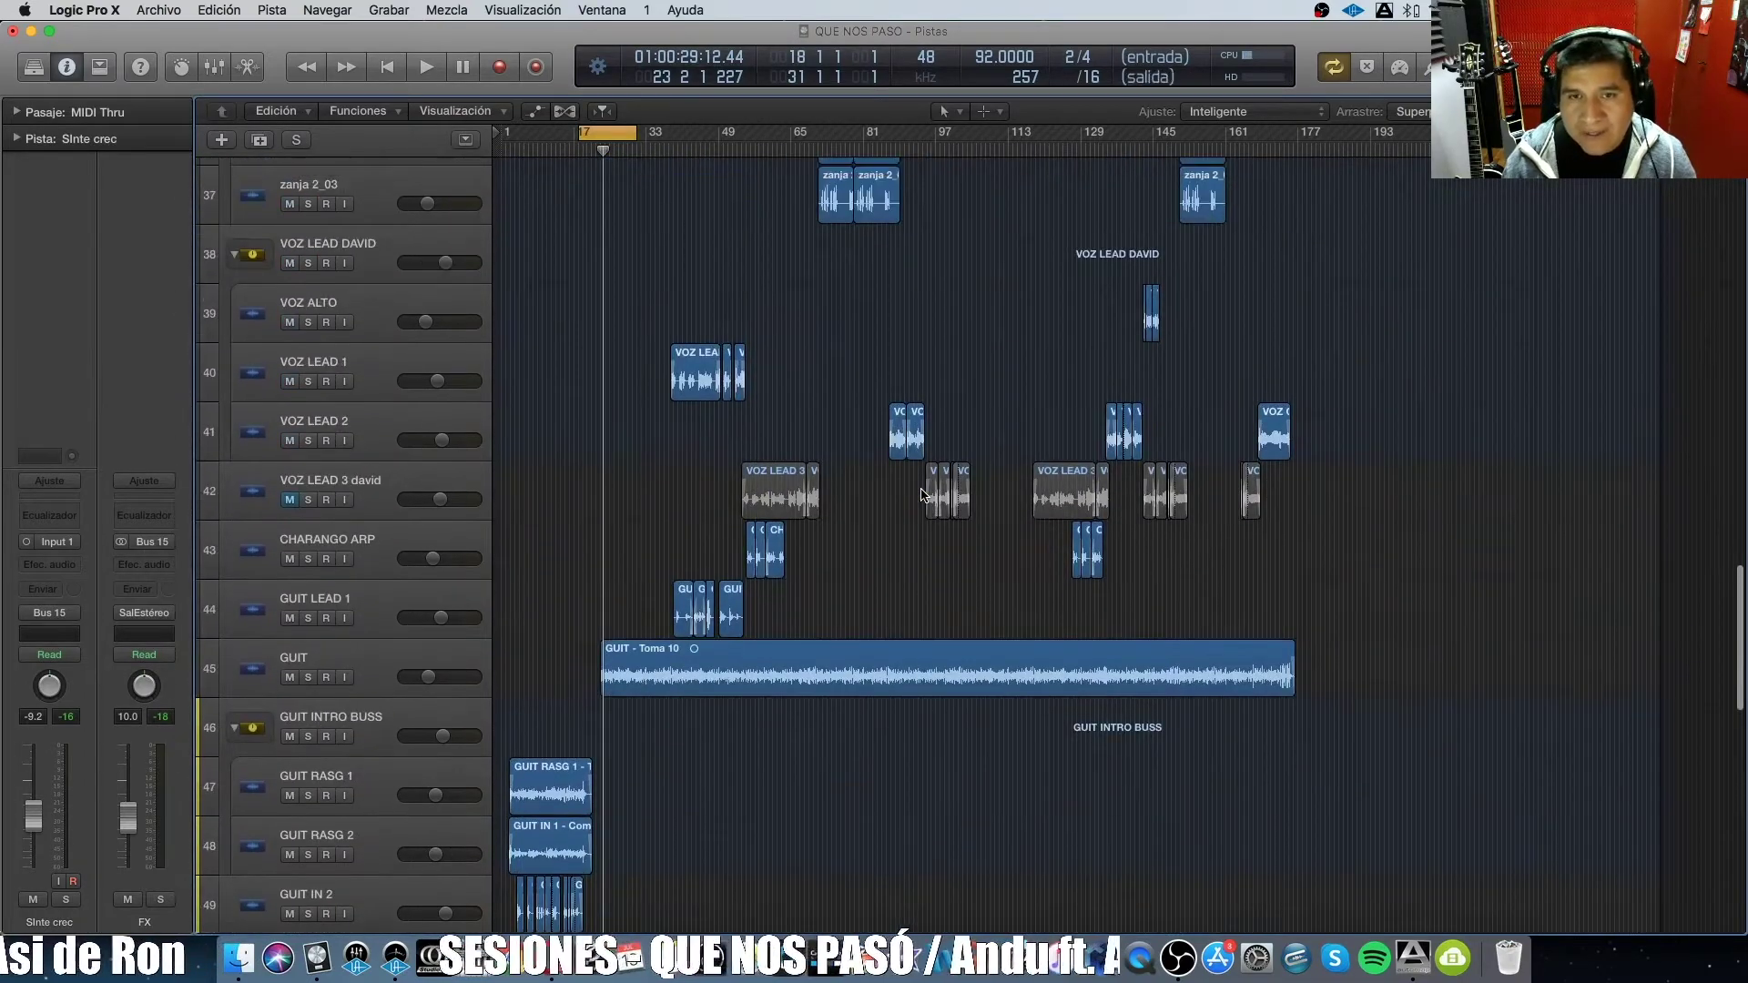
pyautogui.scroll(15, 921, 496)
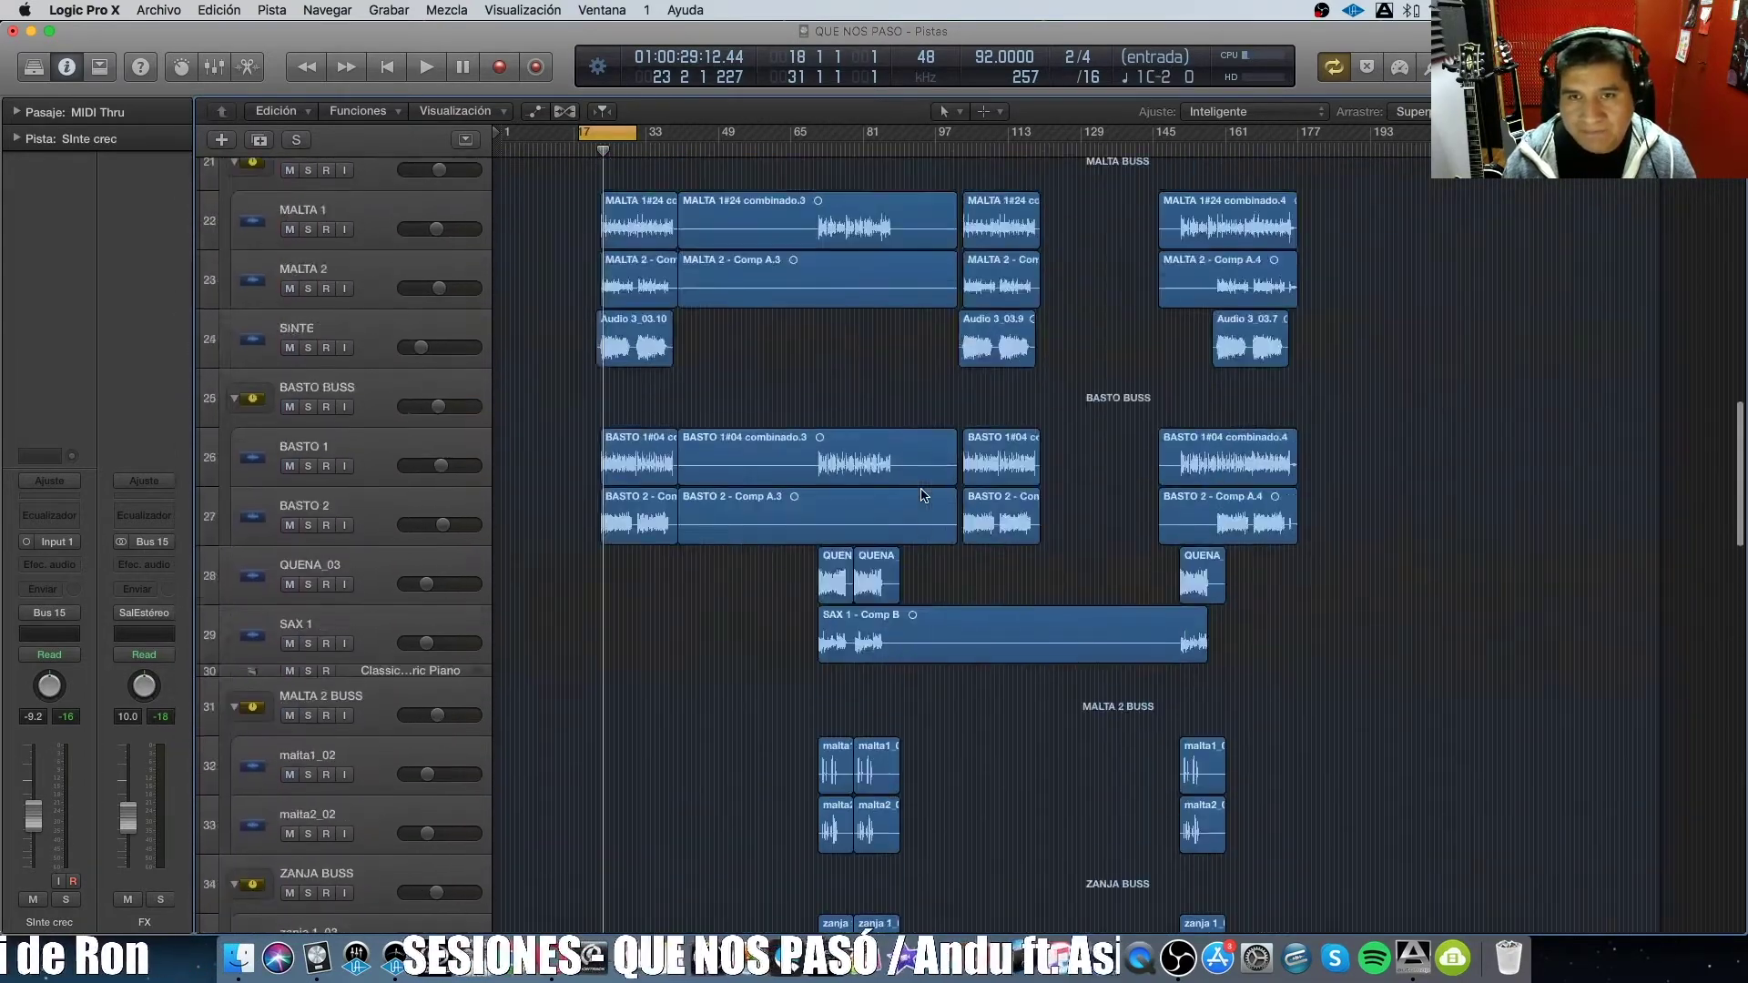
pyautogui.scroll(10, 921, 495)
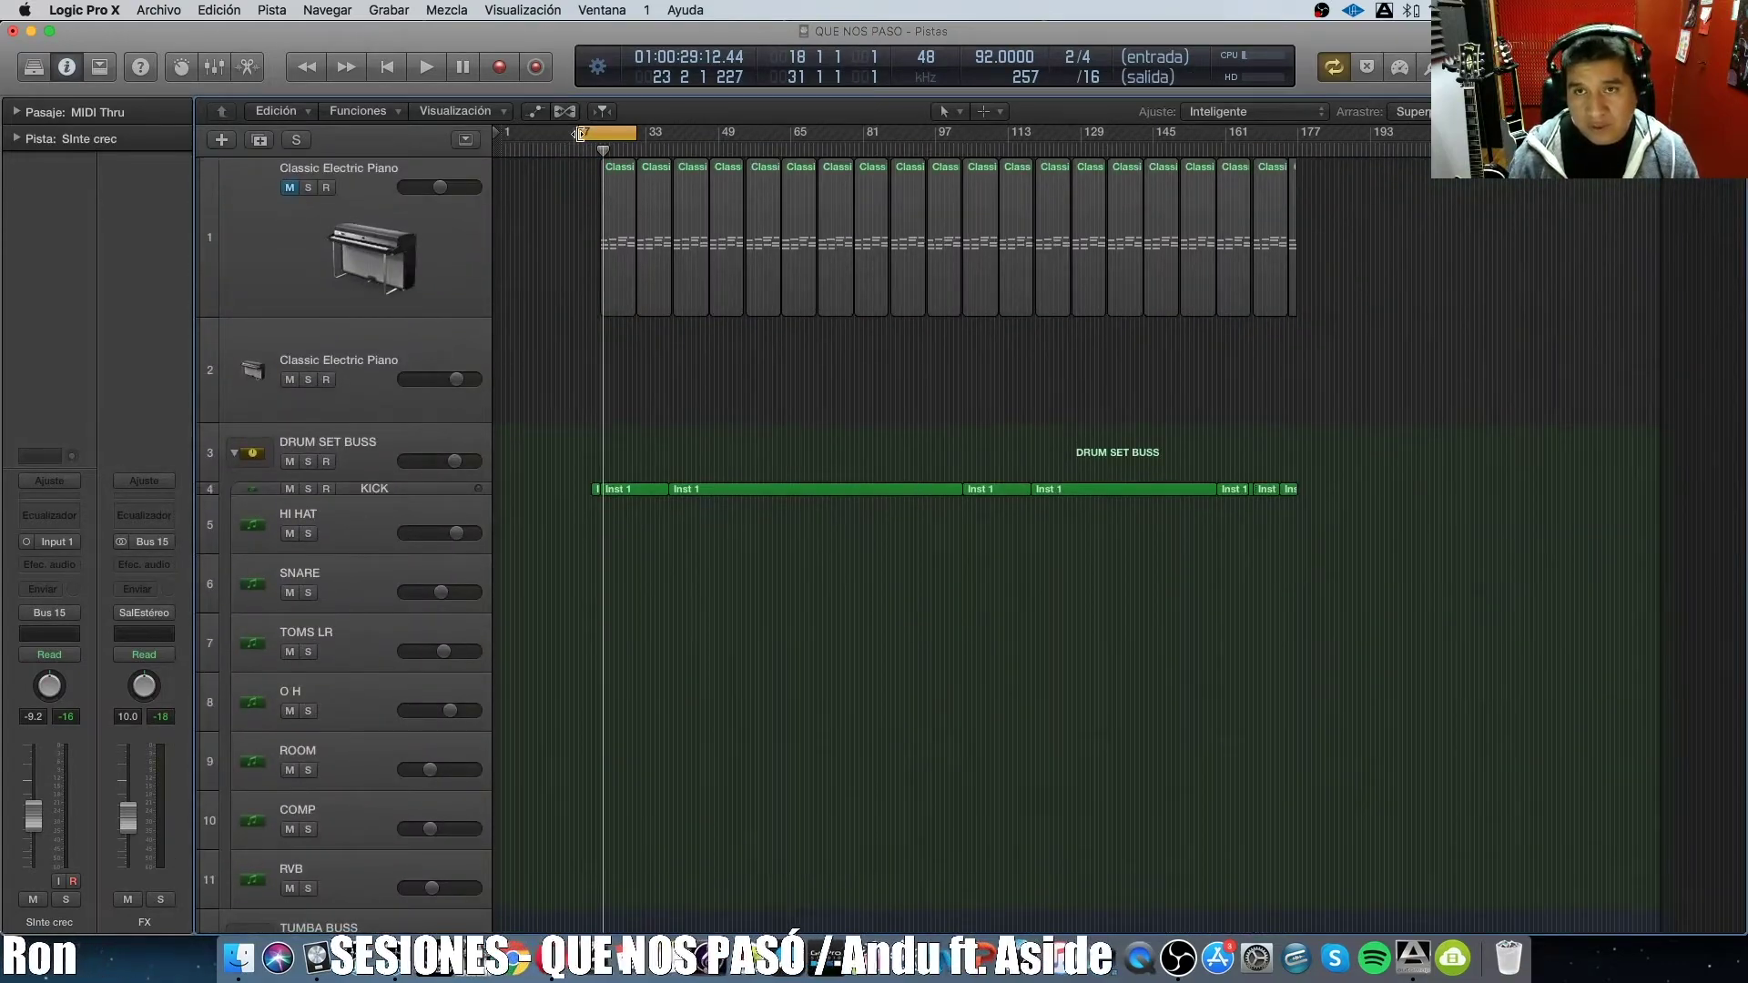
pyautogui.moveTo(584, 135); pyautogui.dragTo(507, 135)
pyautogui.press('space')
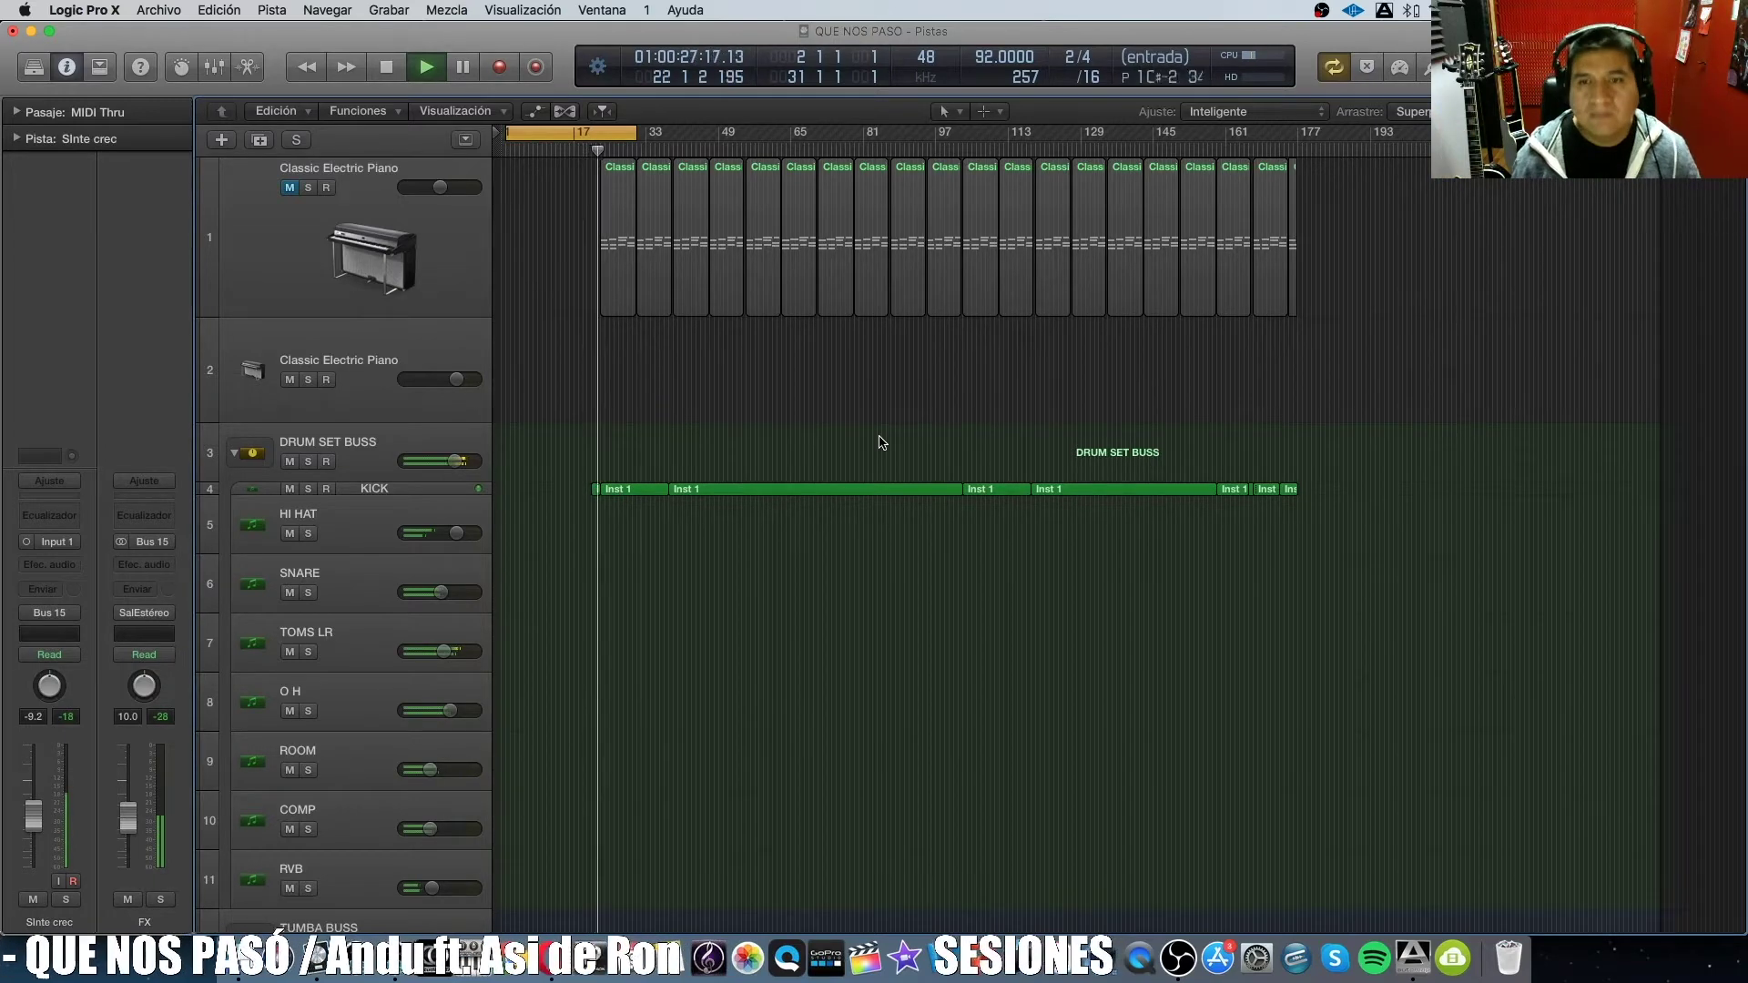
# Collapse the DRUM SET BUSS stack, stop playback and look over the guitar, vocal and SINTE BUSS tracks.
pyautogui.click(235, 456)
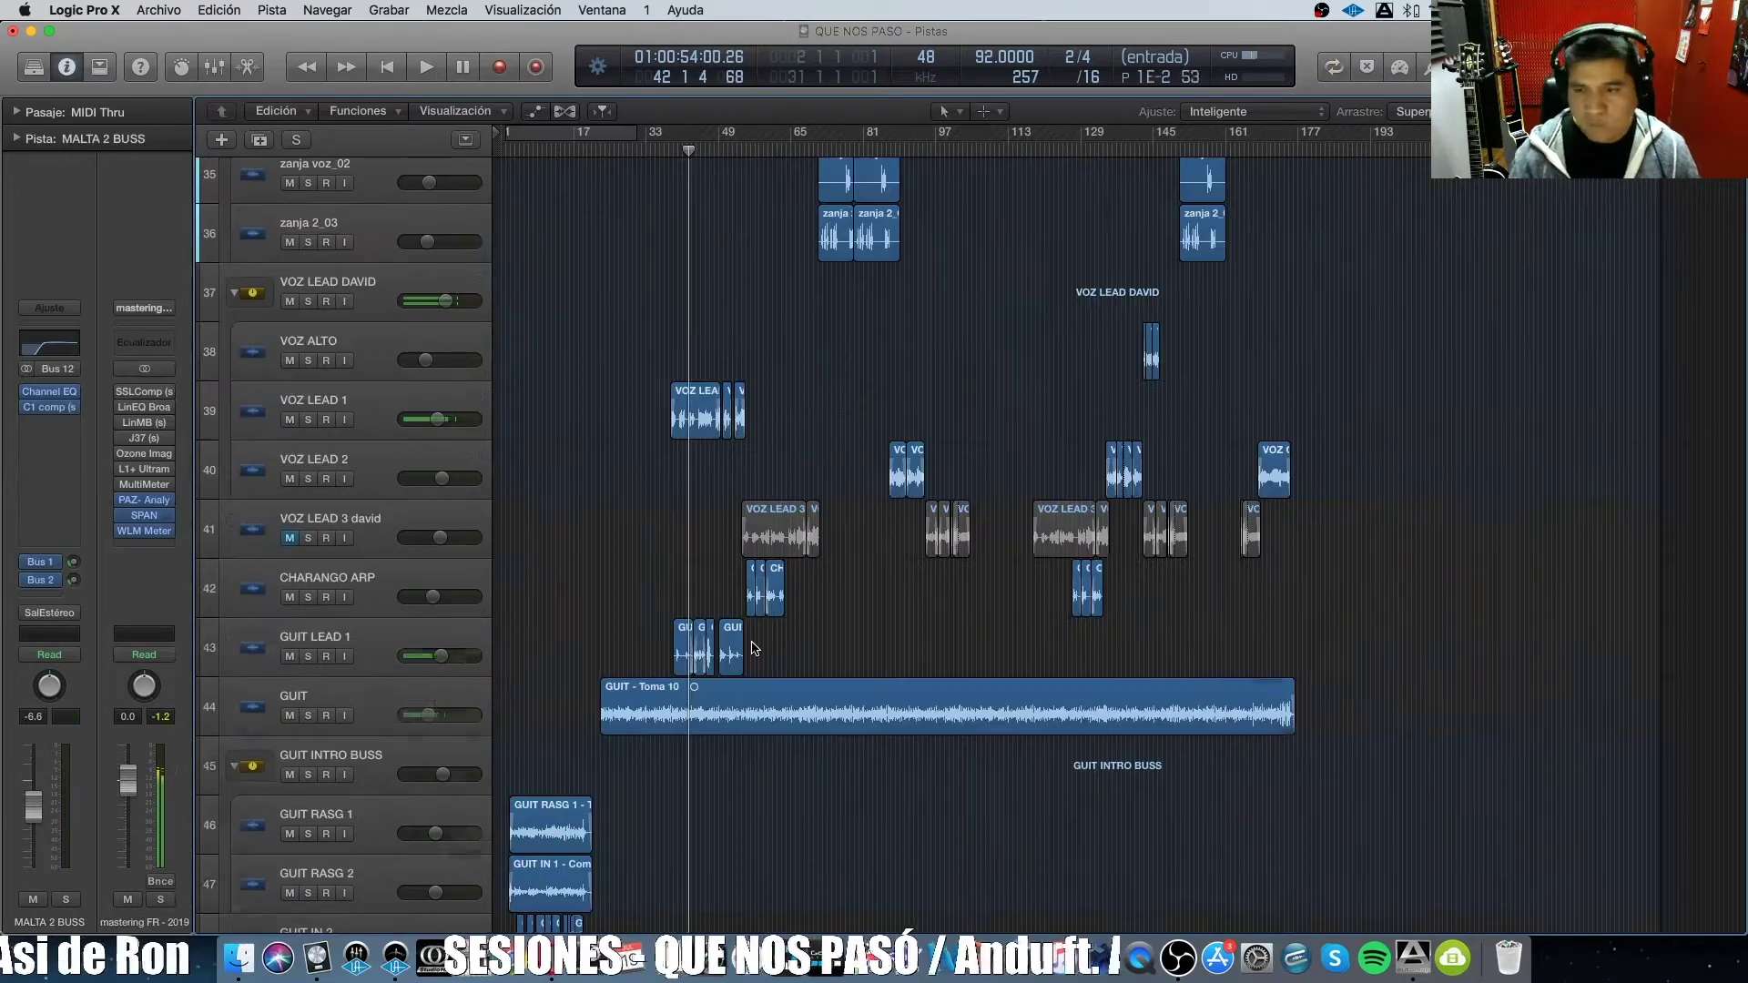
pyautogui.scroll(-5, 752, 648)
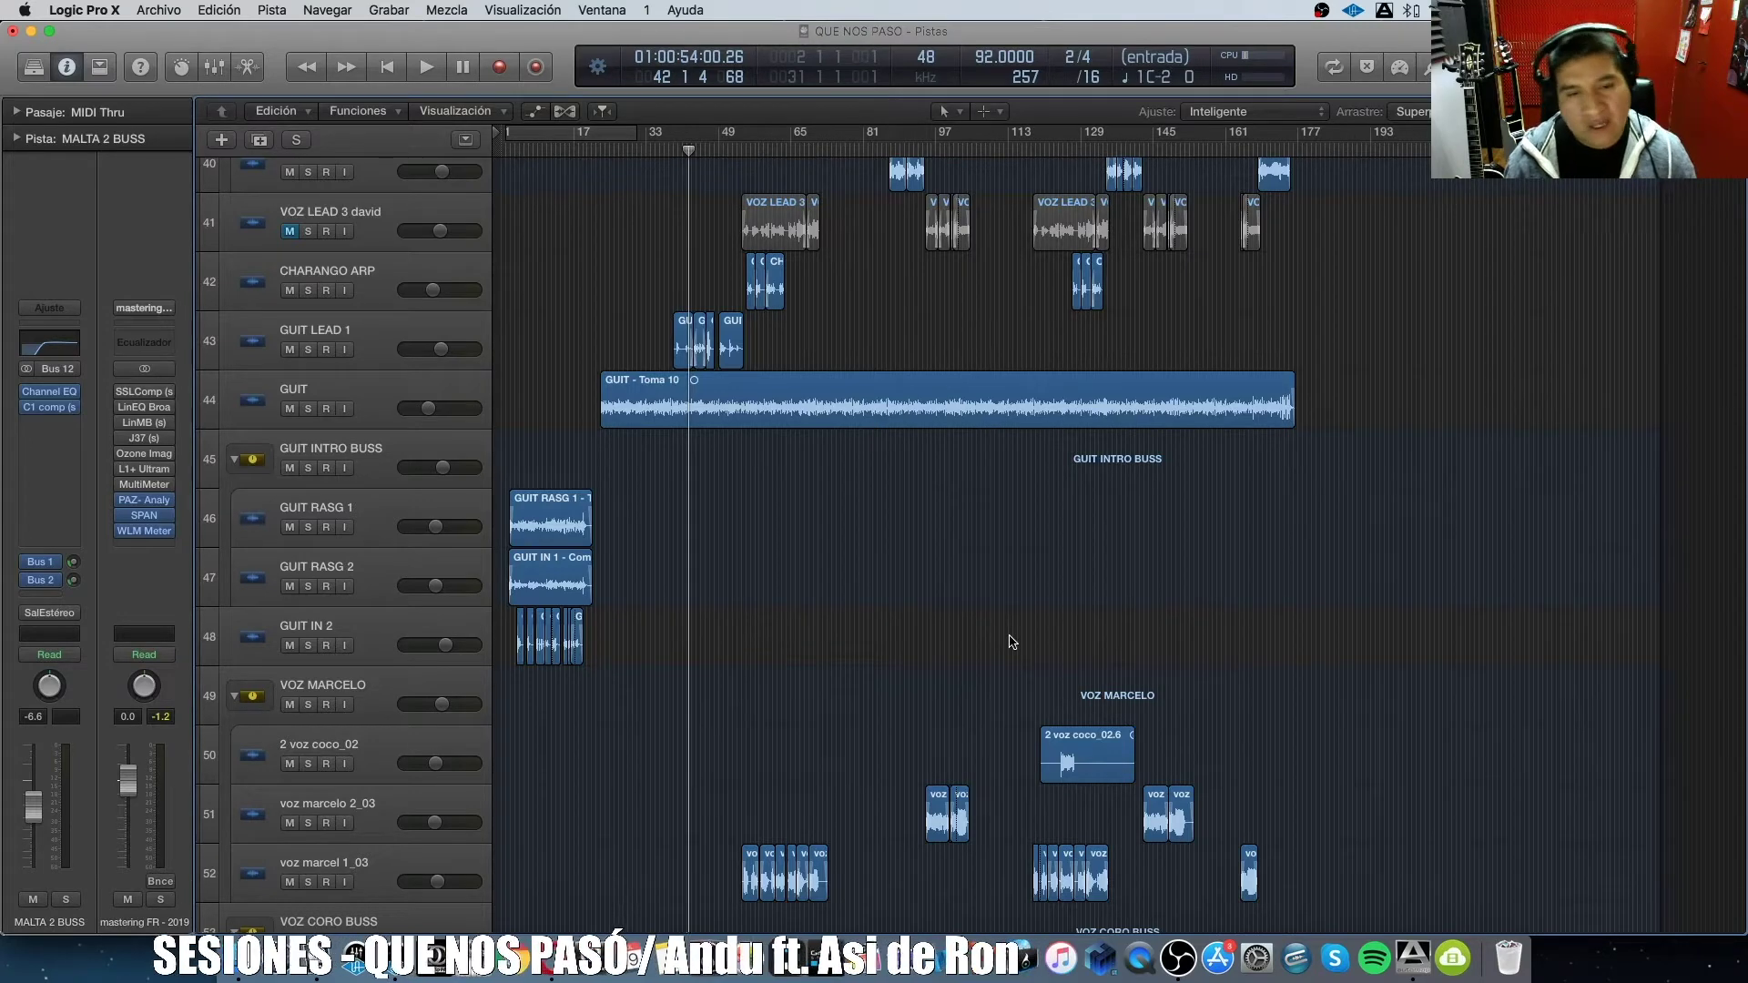
pyautogui.scroll(-10, 1010, 642)
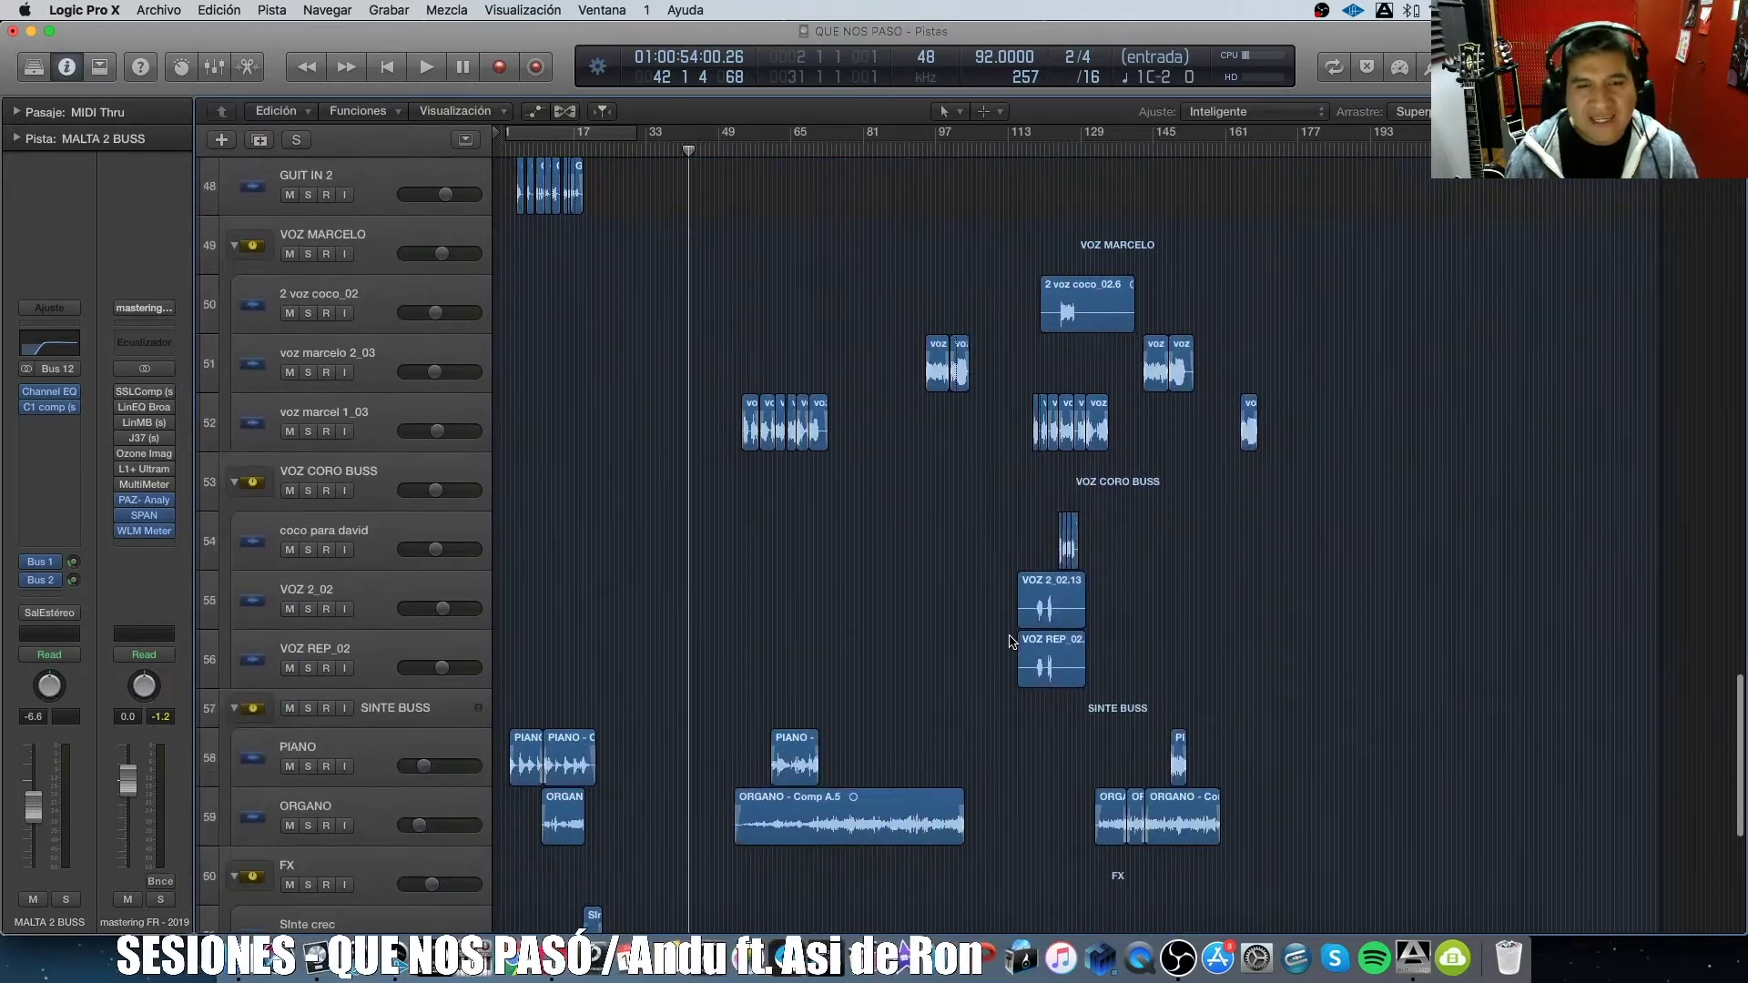
pyautogui.scroll(-1, 908, 716)
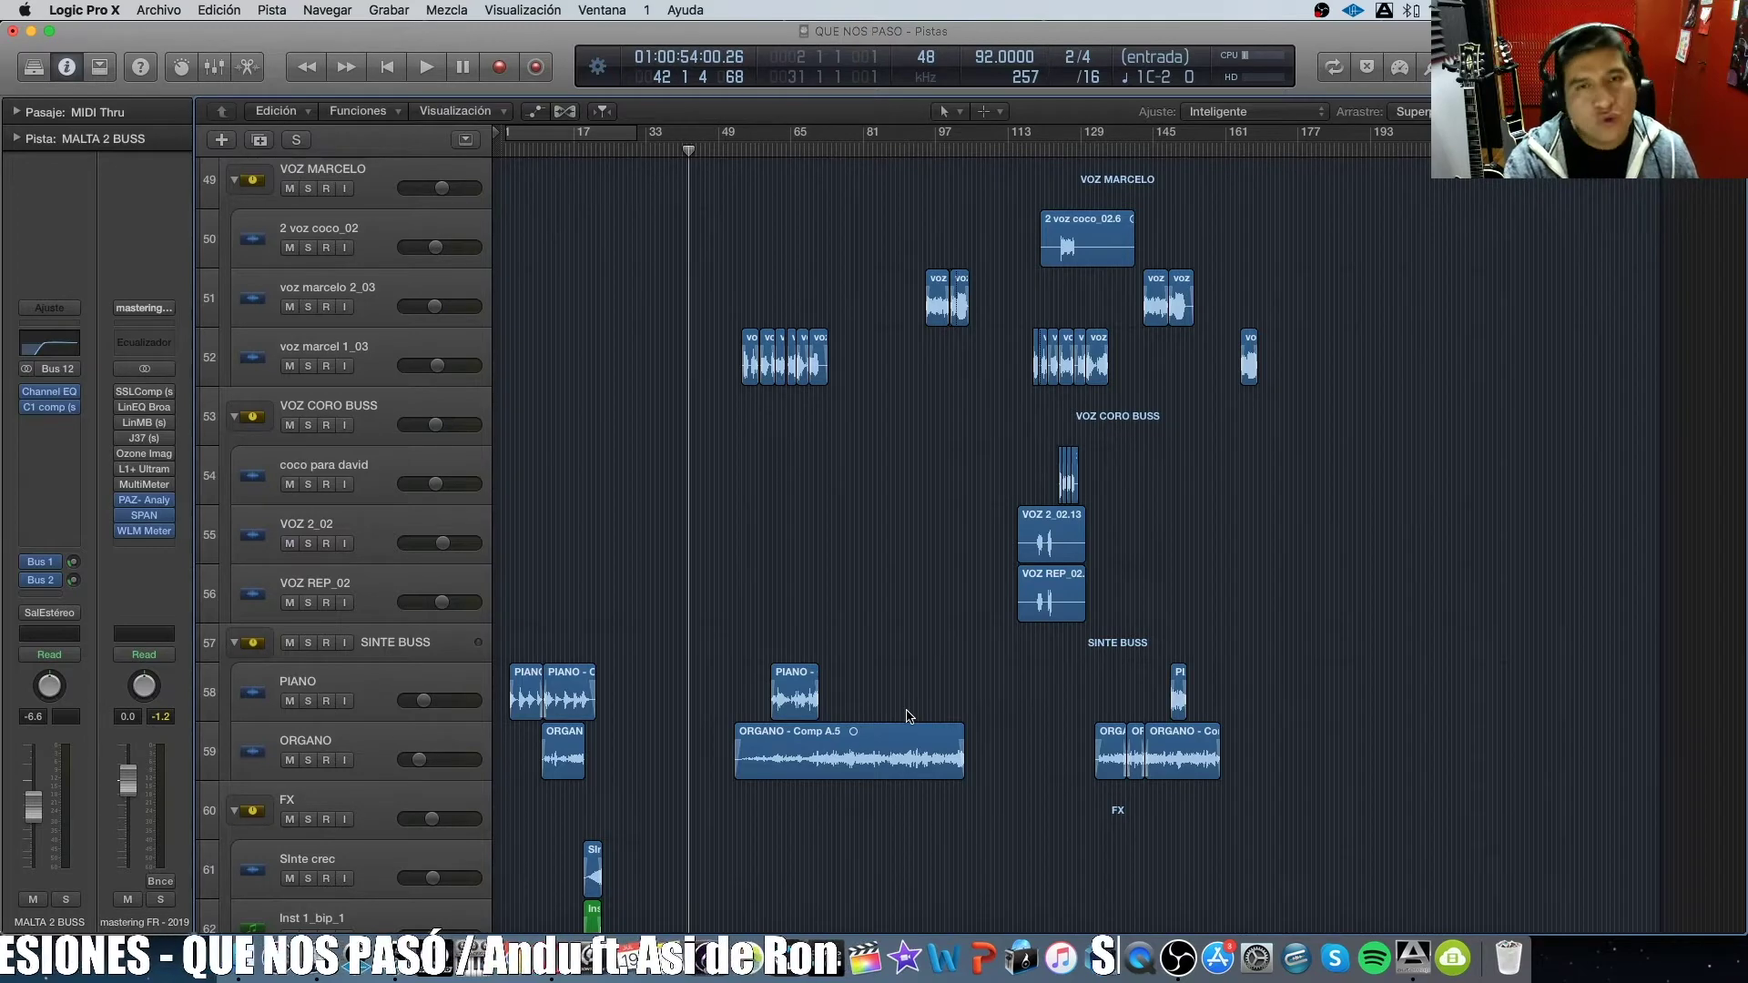
# Place the playhead at about bar 57 and look over the synth, bass, vocal and guitar tracks.
pyautogui.scroll(-6, 851, 644)
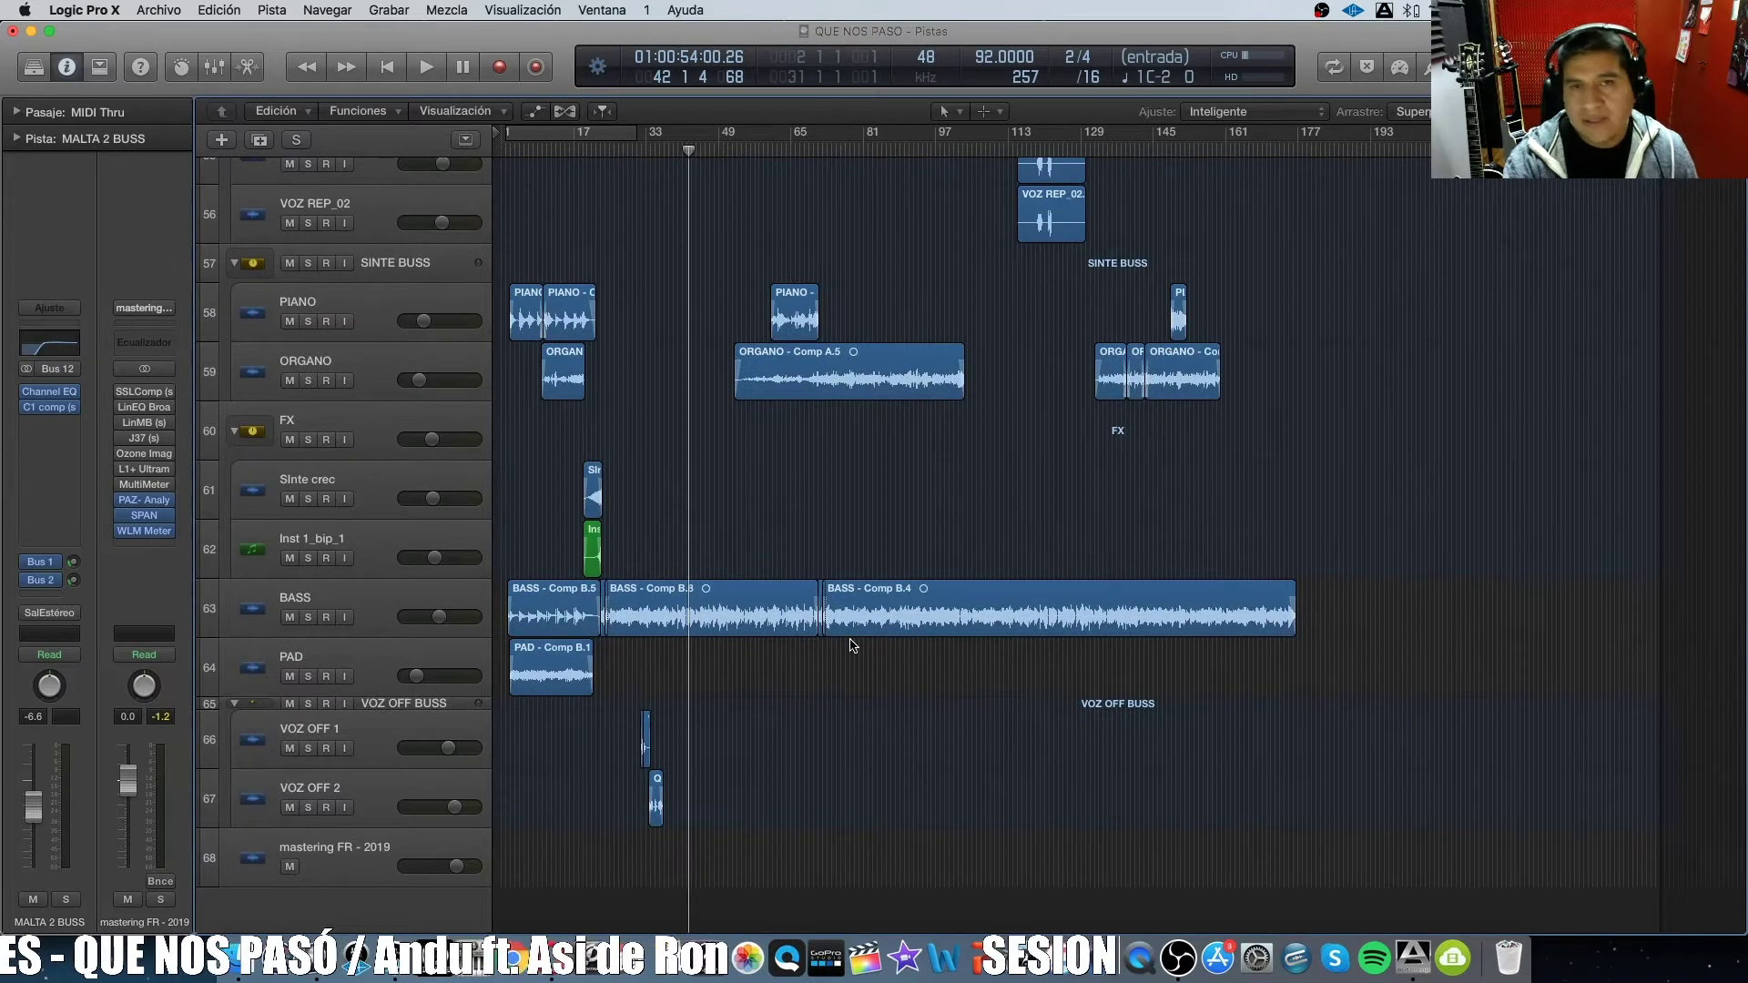
pyautogui.scroll(1, 846, 647)
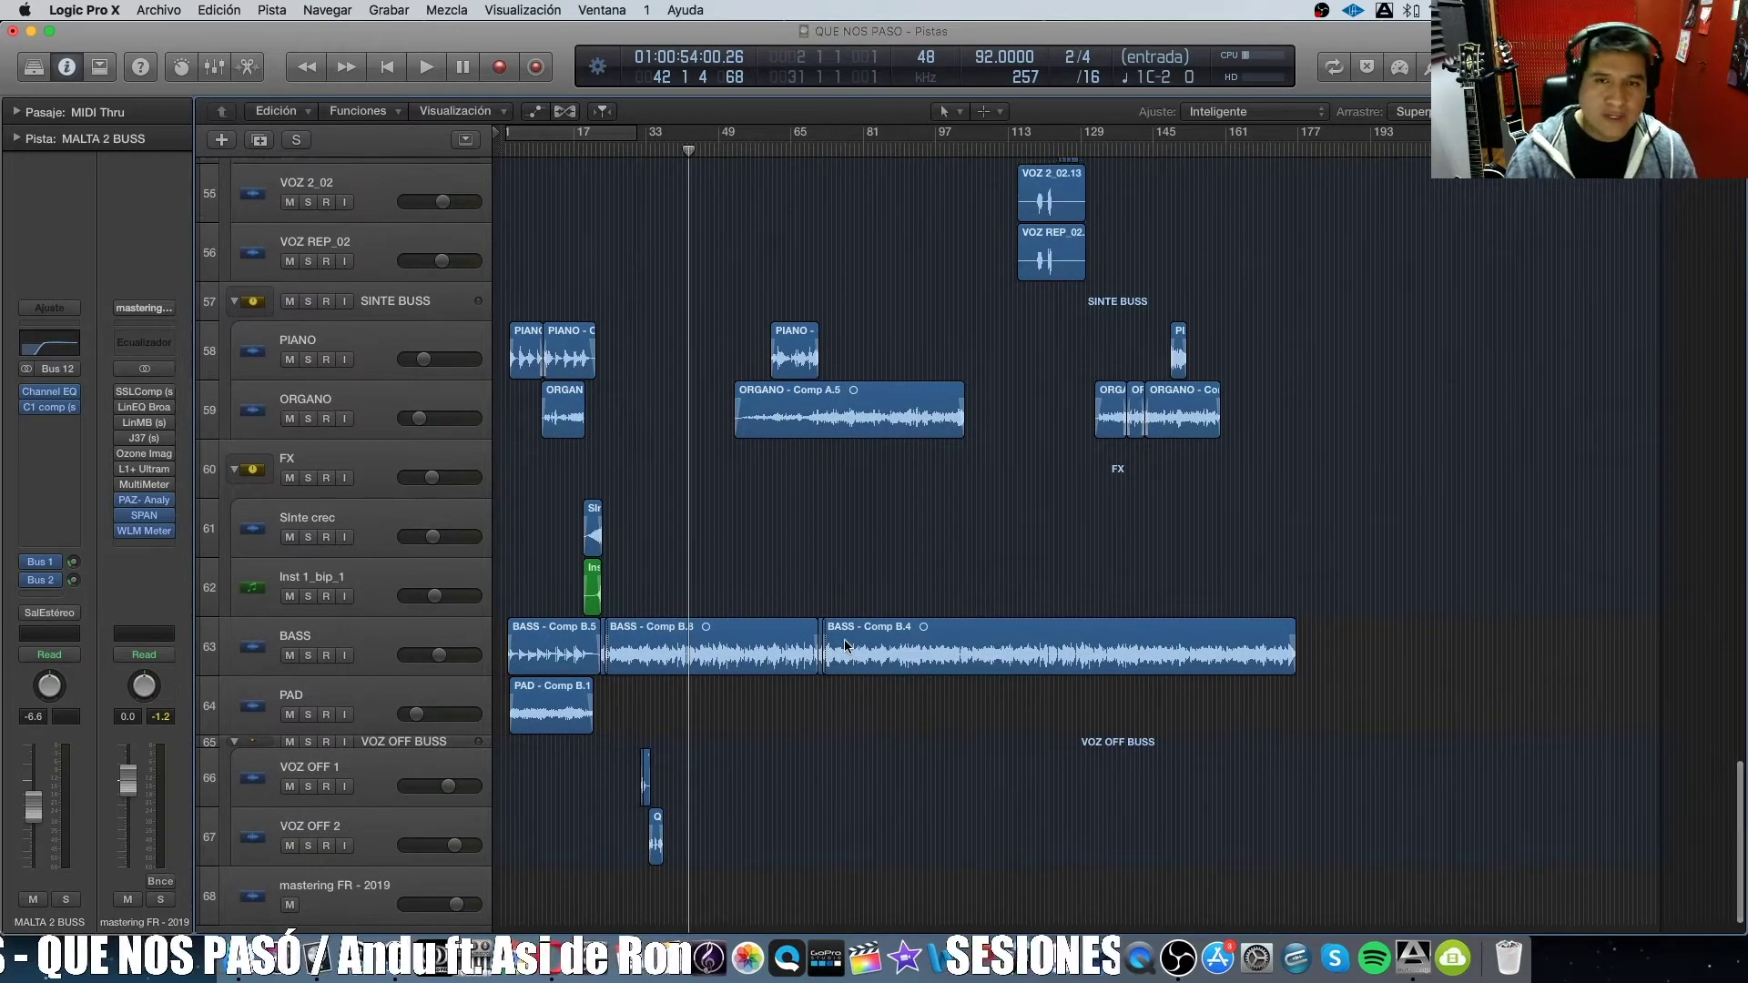
pyautogui.click(757, 149)
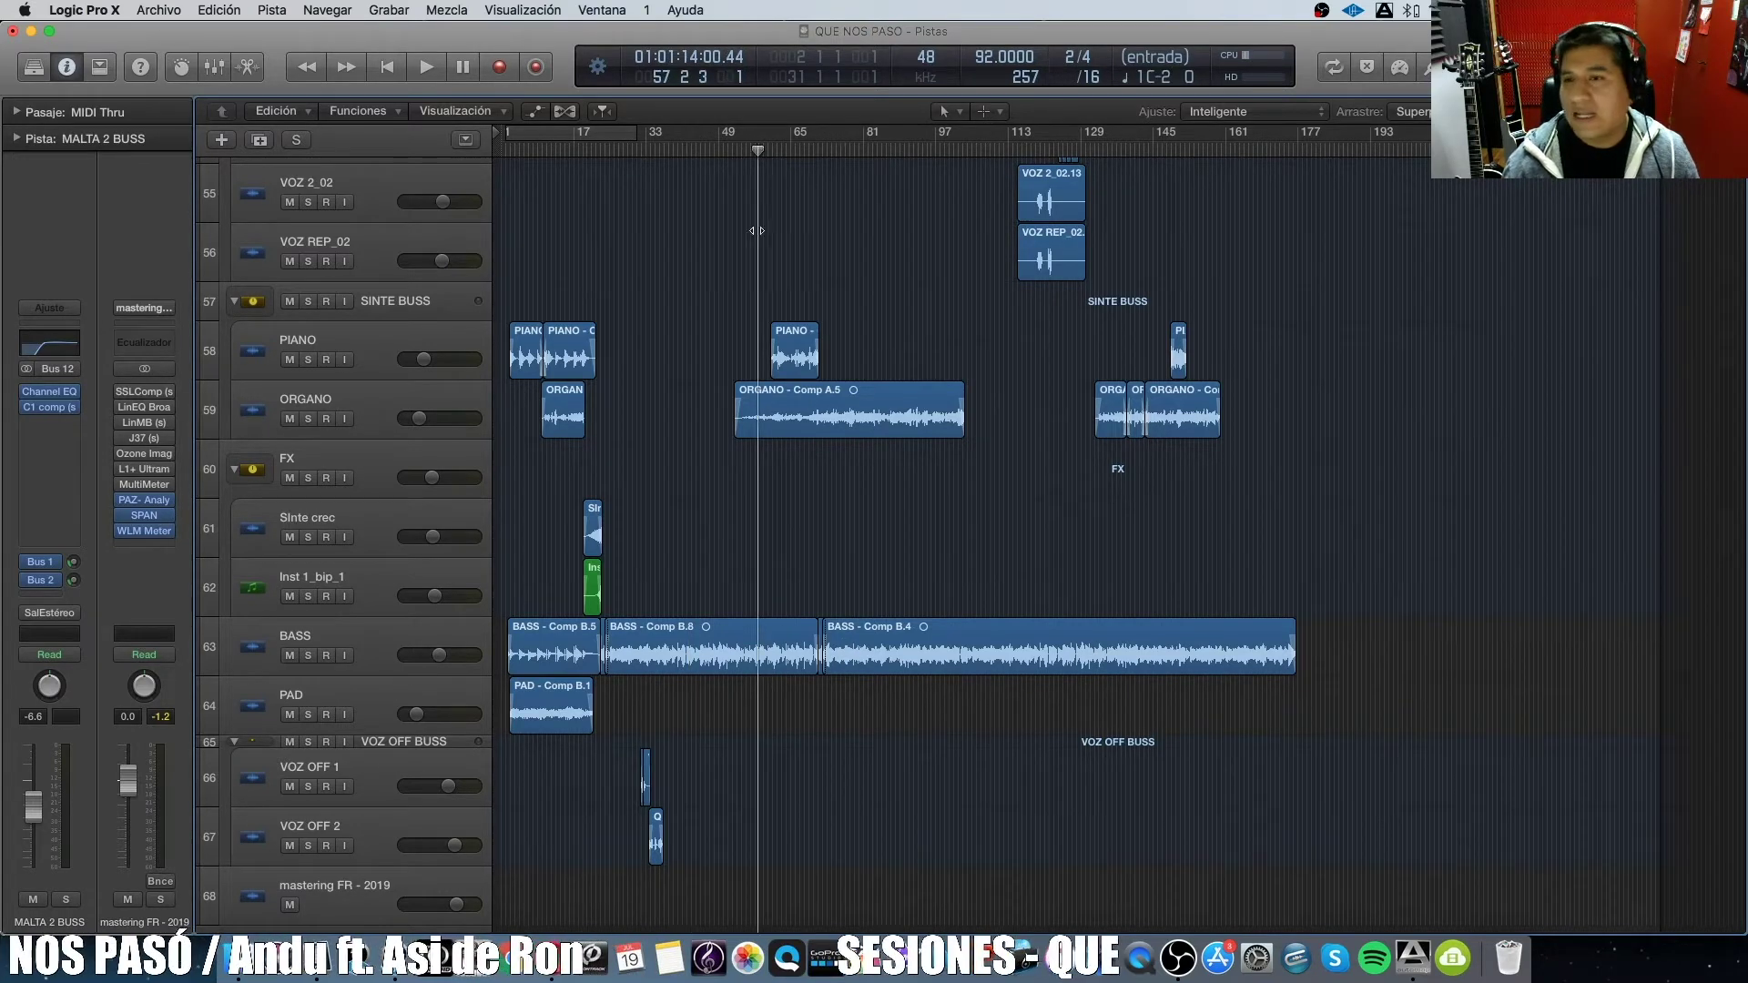
pyautogui.scroll(20, 892, 454)
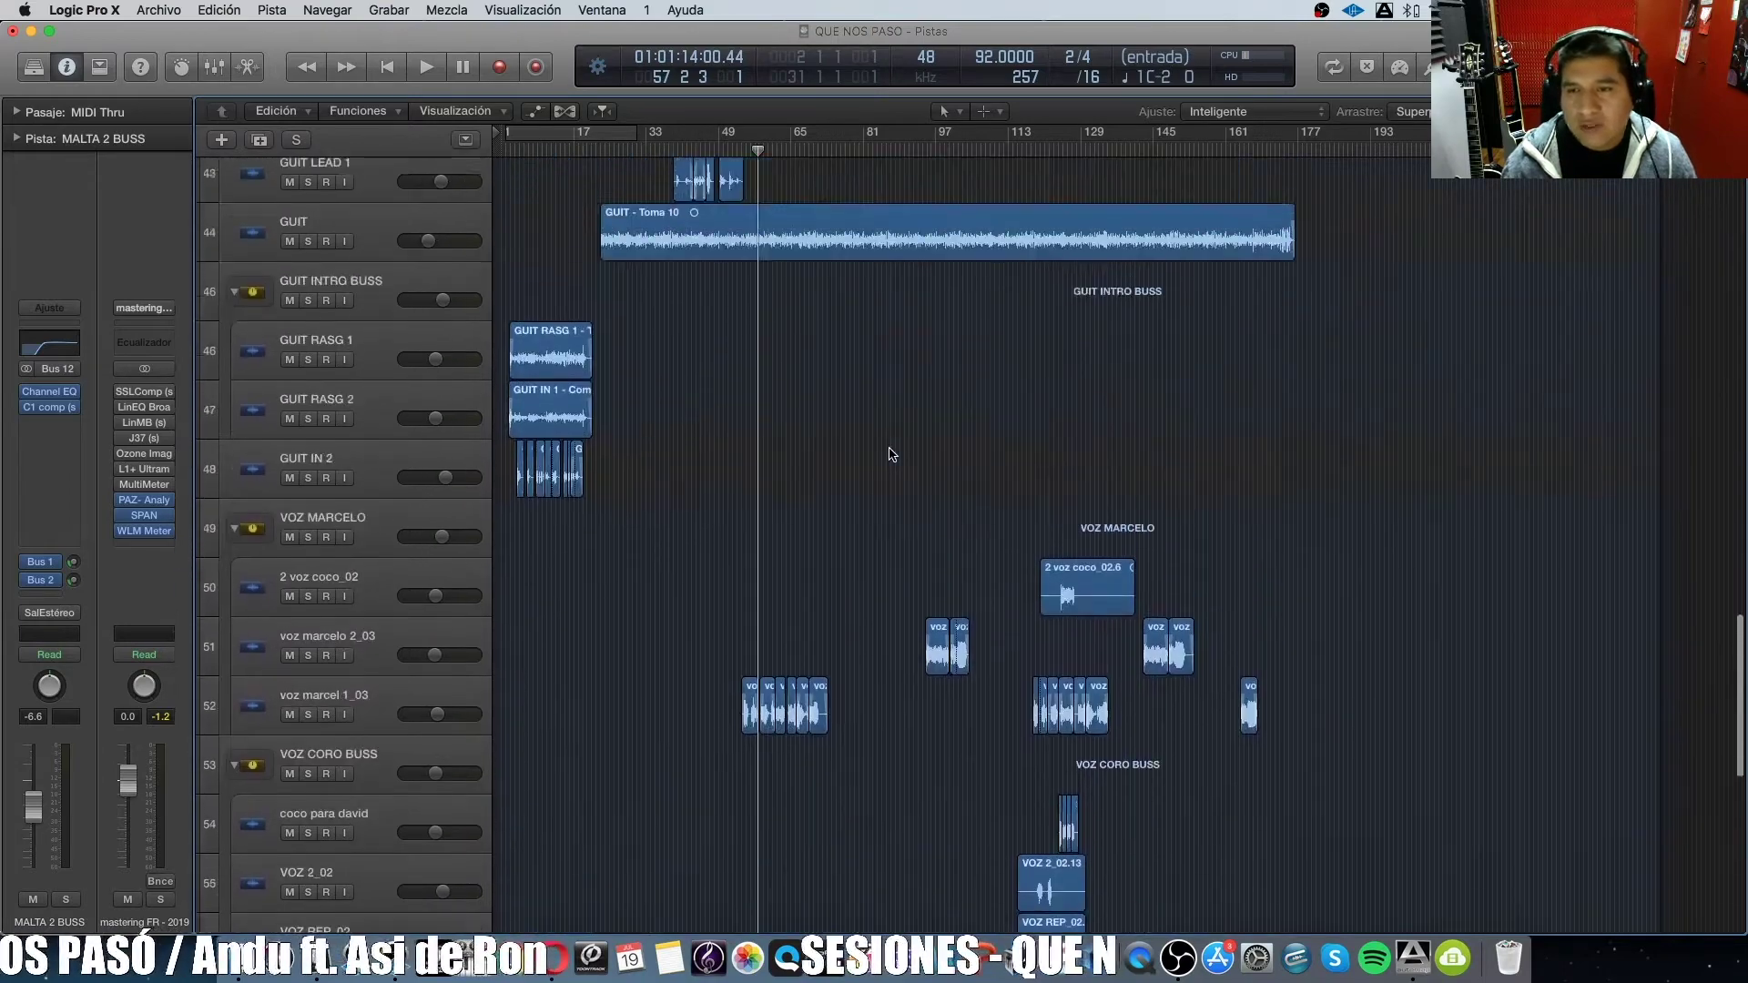
pyautogui.scroll(1, 891, 455)
# Open the mixer and widen its window to bring the effect return and Master channel strips into view.
pyautogui.press('x')
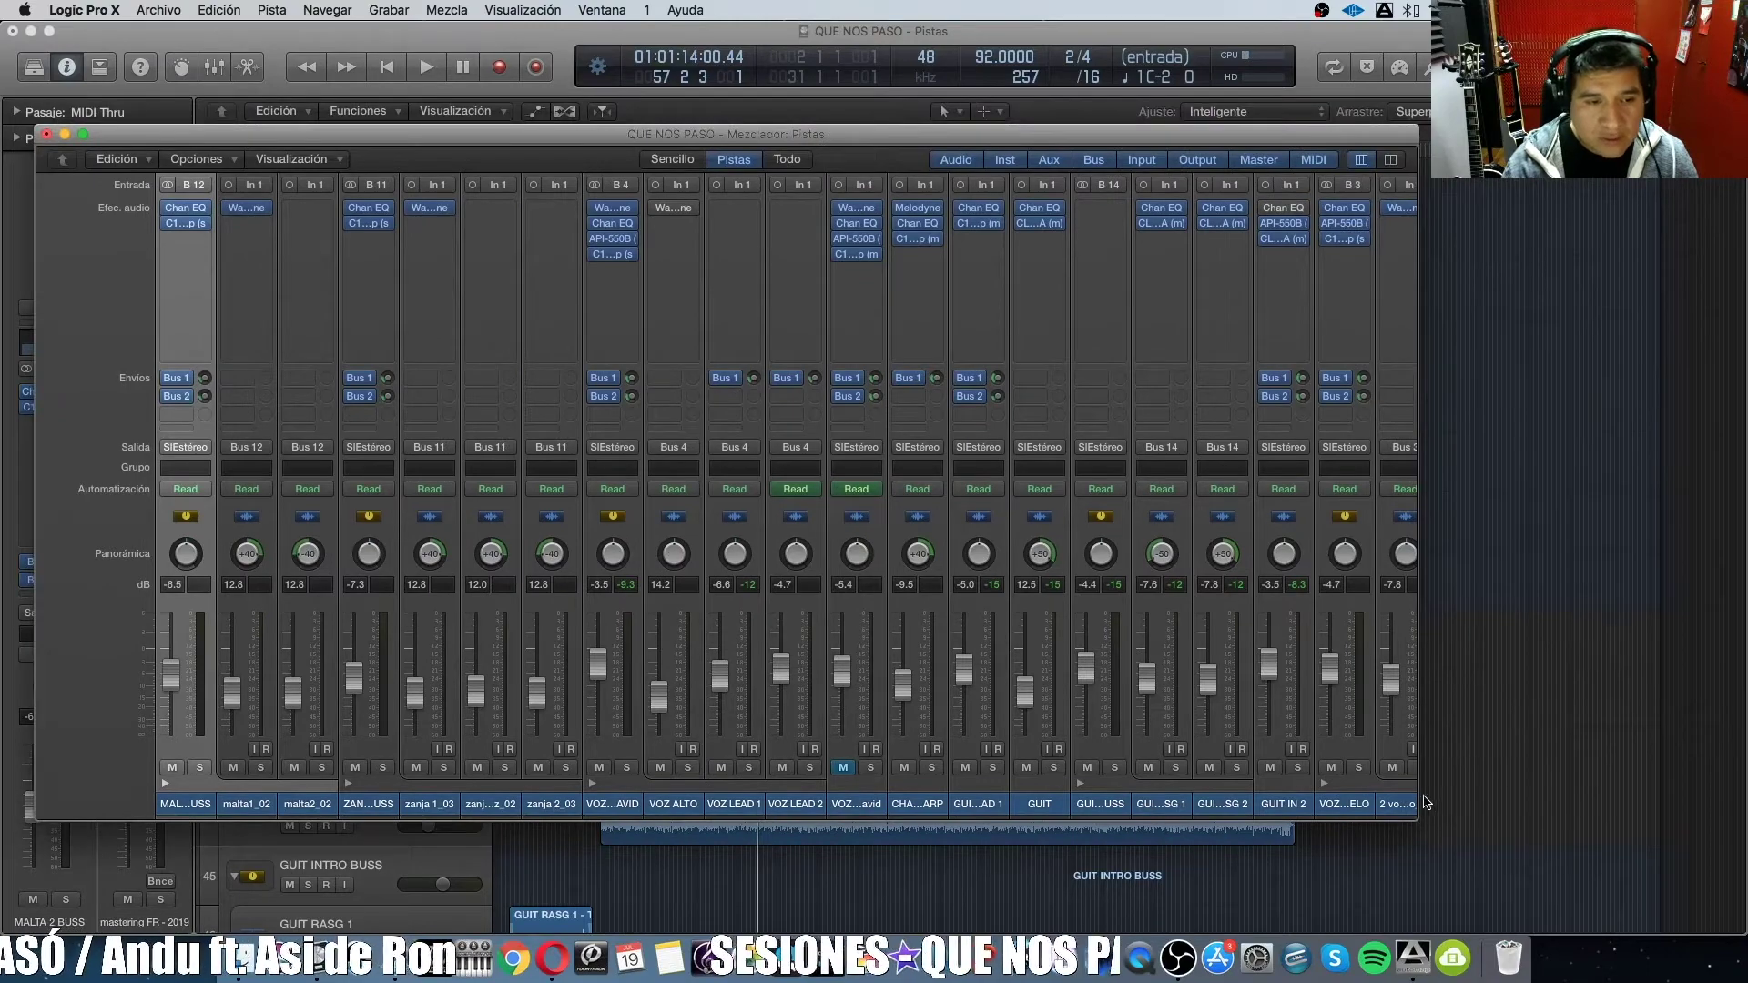
pyautogui.moveTo(1426, 803); pyautogui.dragTo(1724, 803)
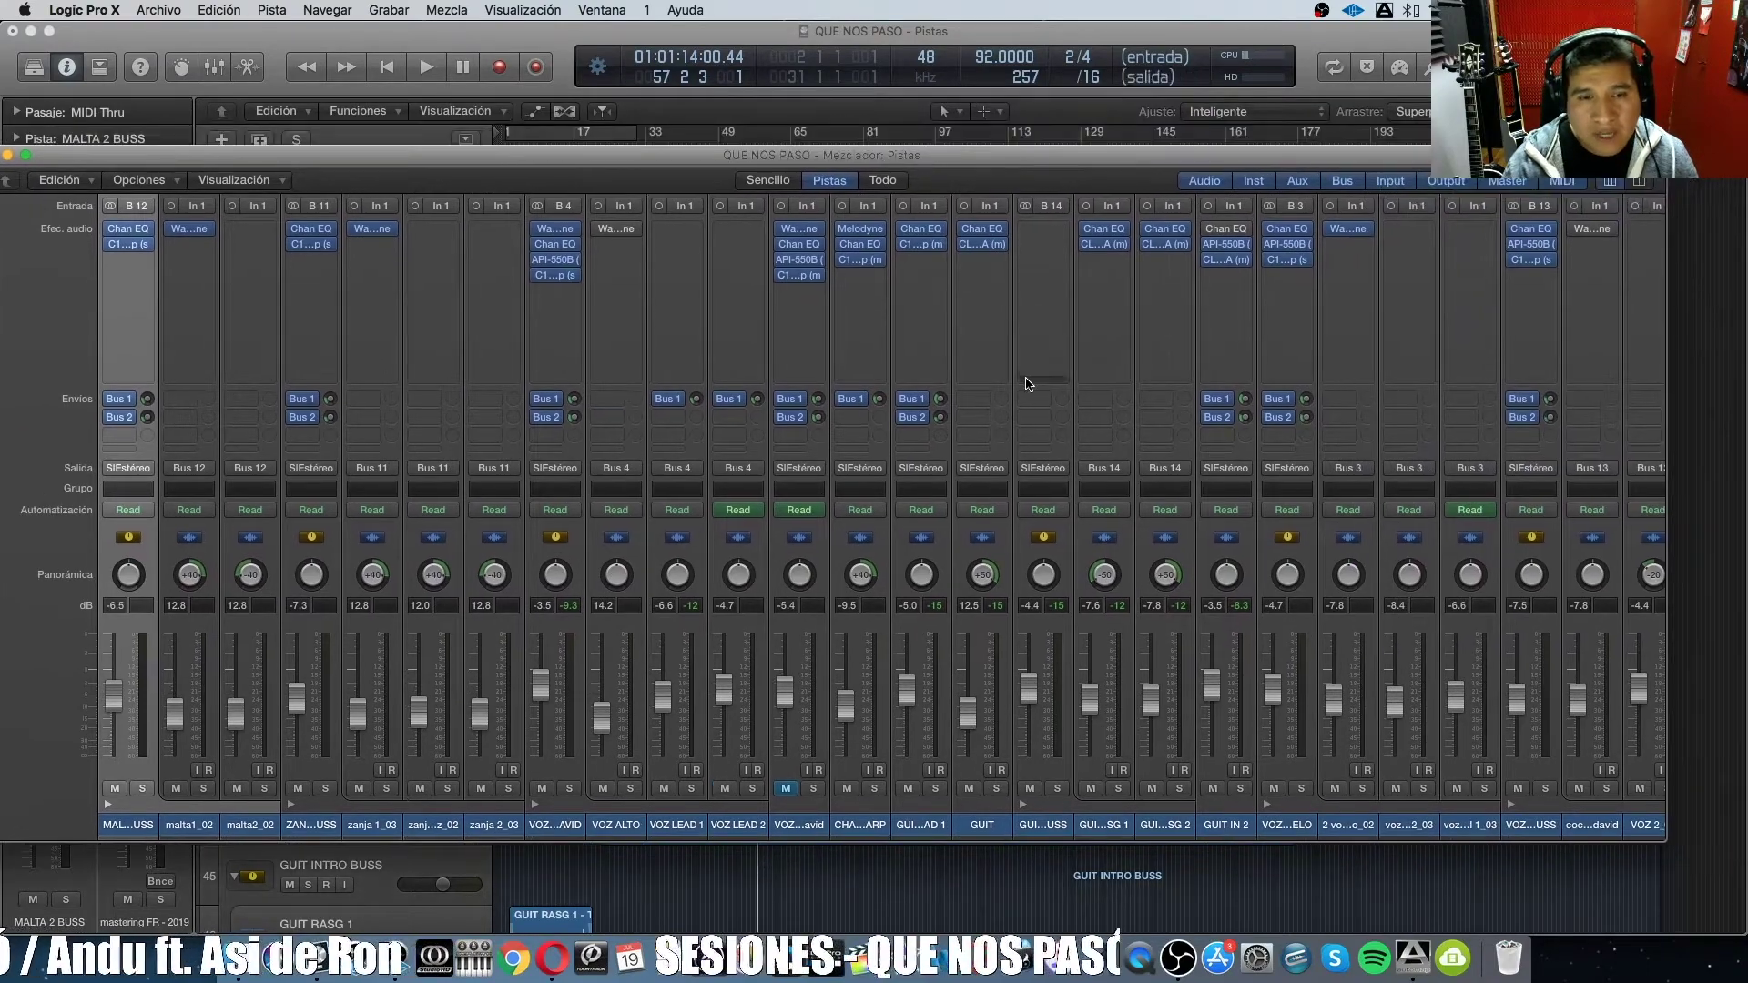
pyautogui.hscroll(10, 1083, 344)
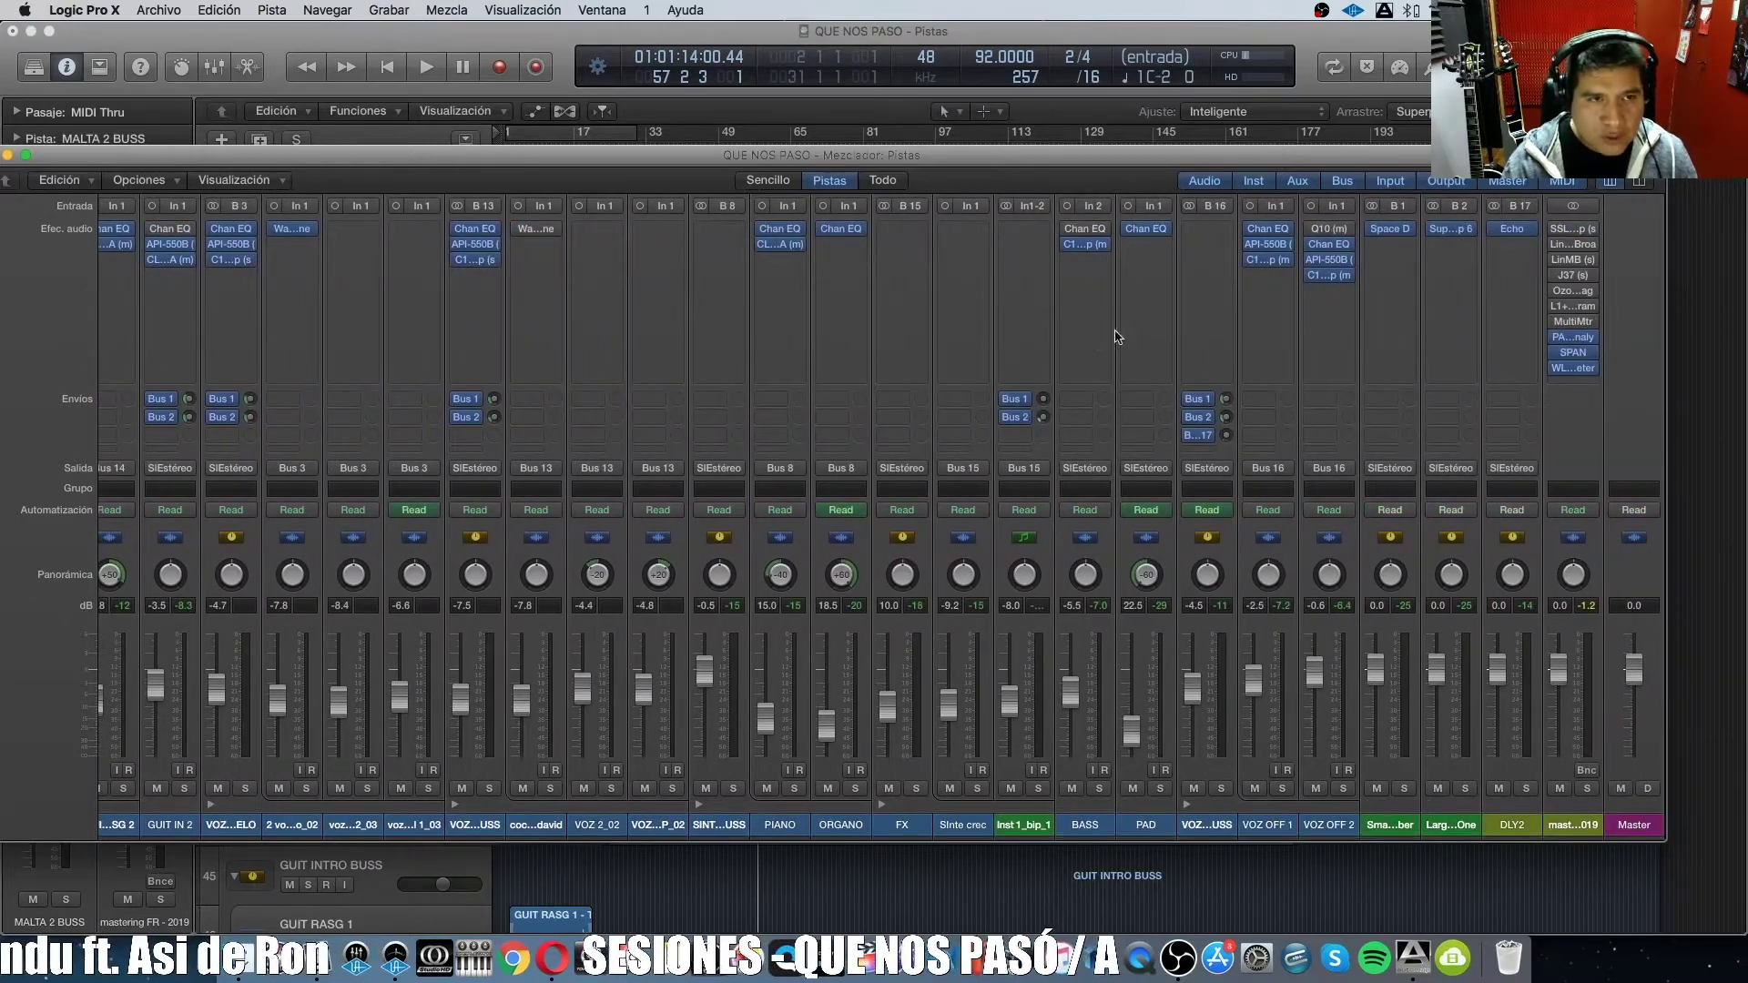
# Inspect the Space Designer reverb on the Small Room return and the SuperTap 6-Taps delay on the Large Hall return, closing each plug-in.
pyautogui.click(1392, 235)
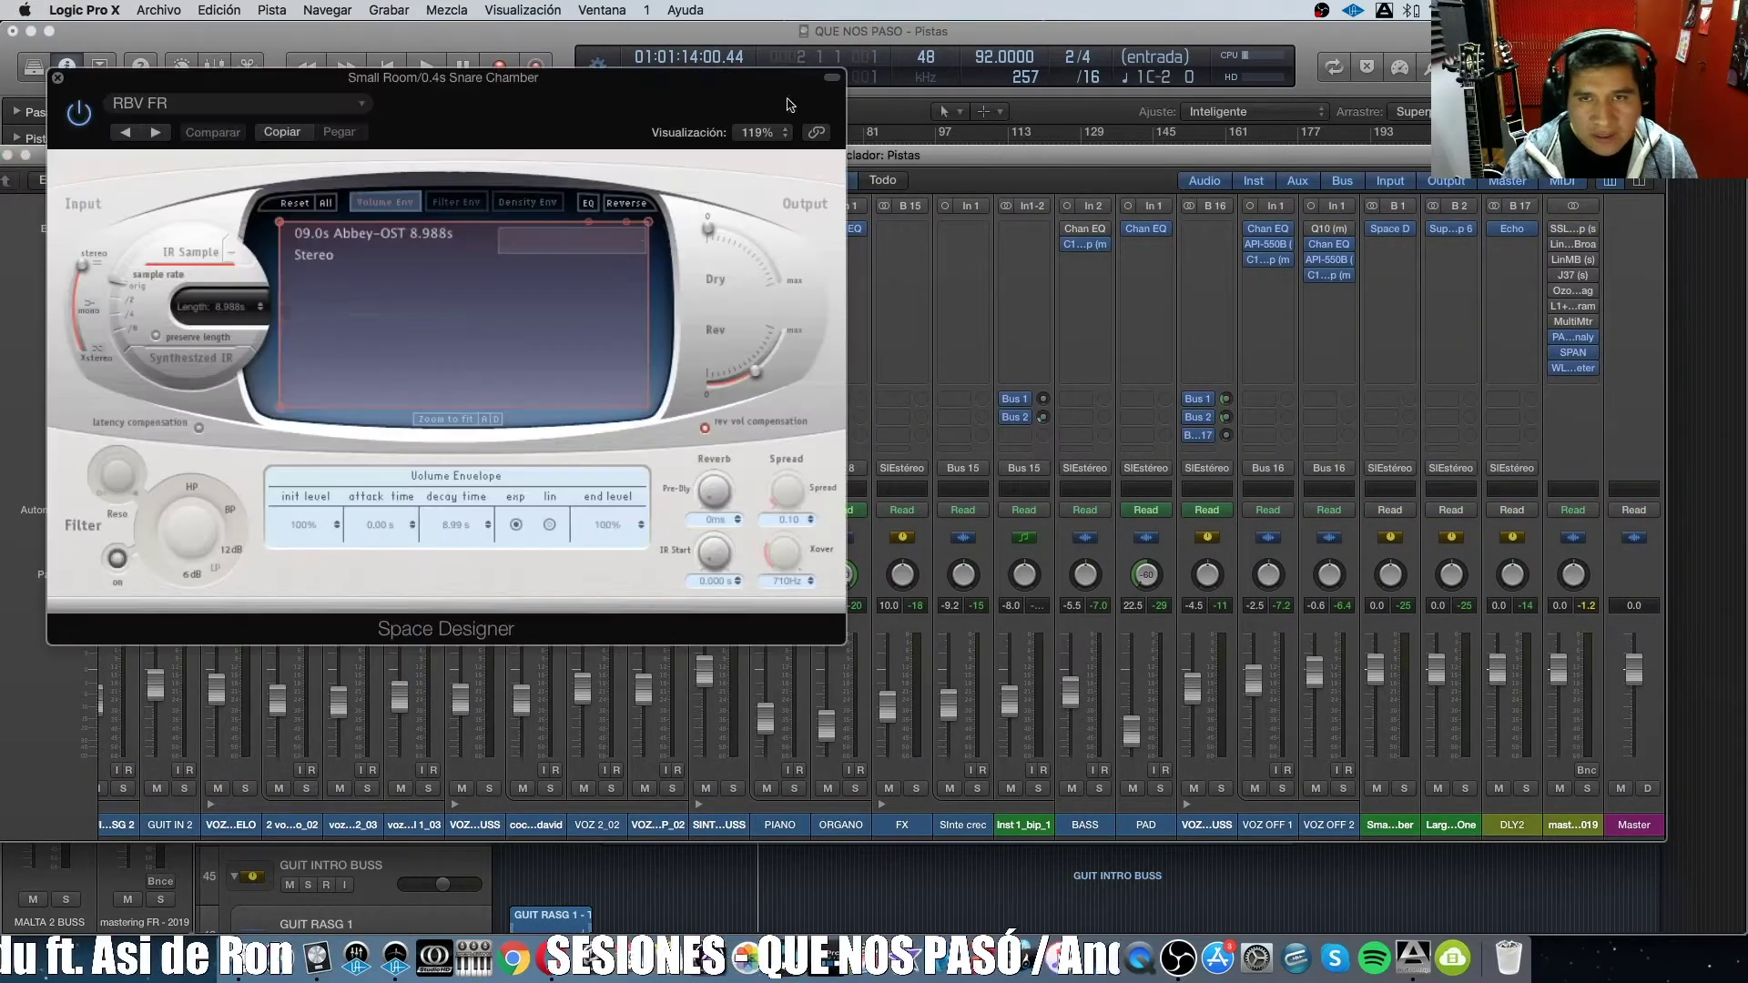
pyautogui.moveTo(495, 60); pyautogui.dragTo(747, 148)
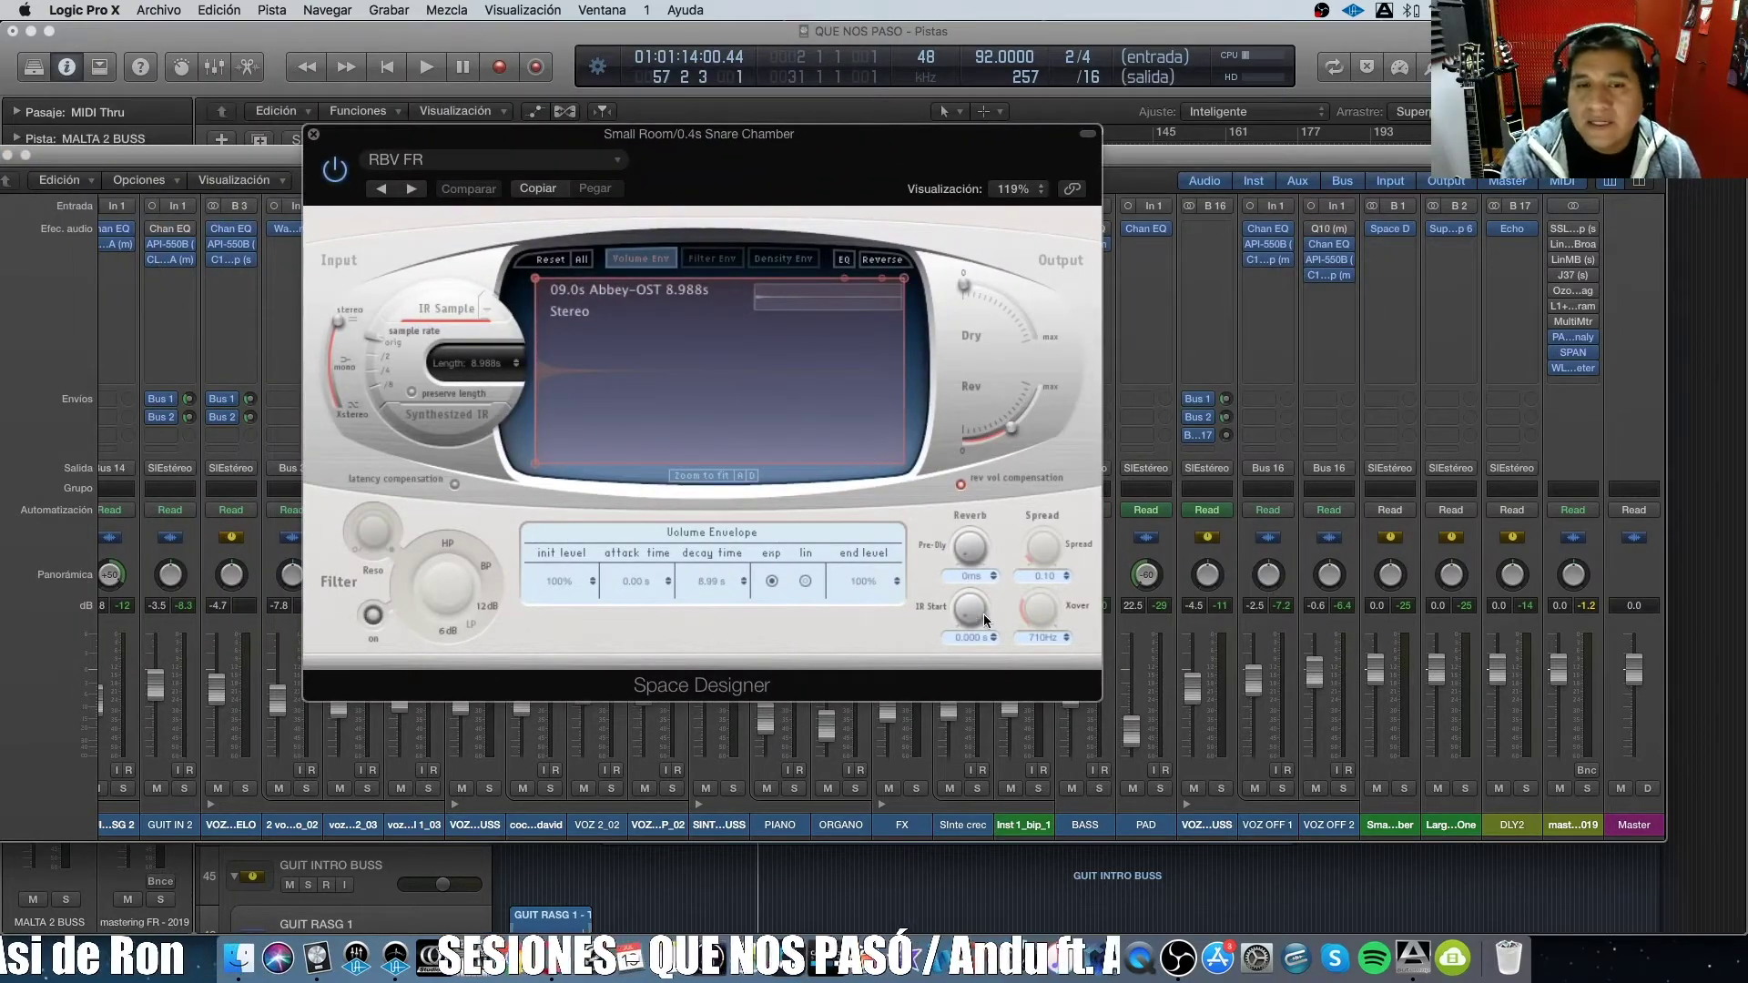
pyautogui.press('super+w')
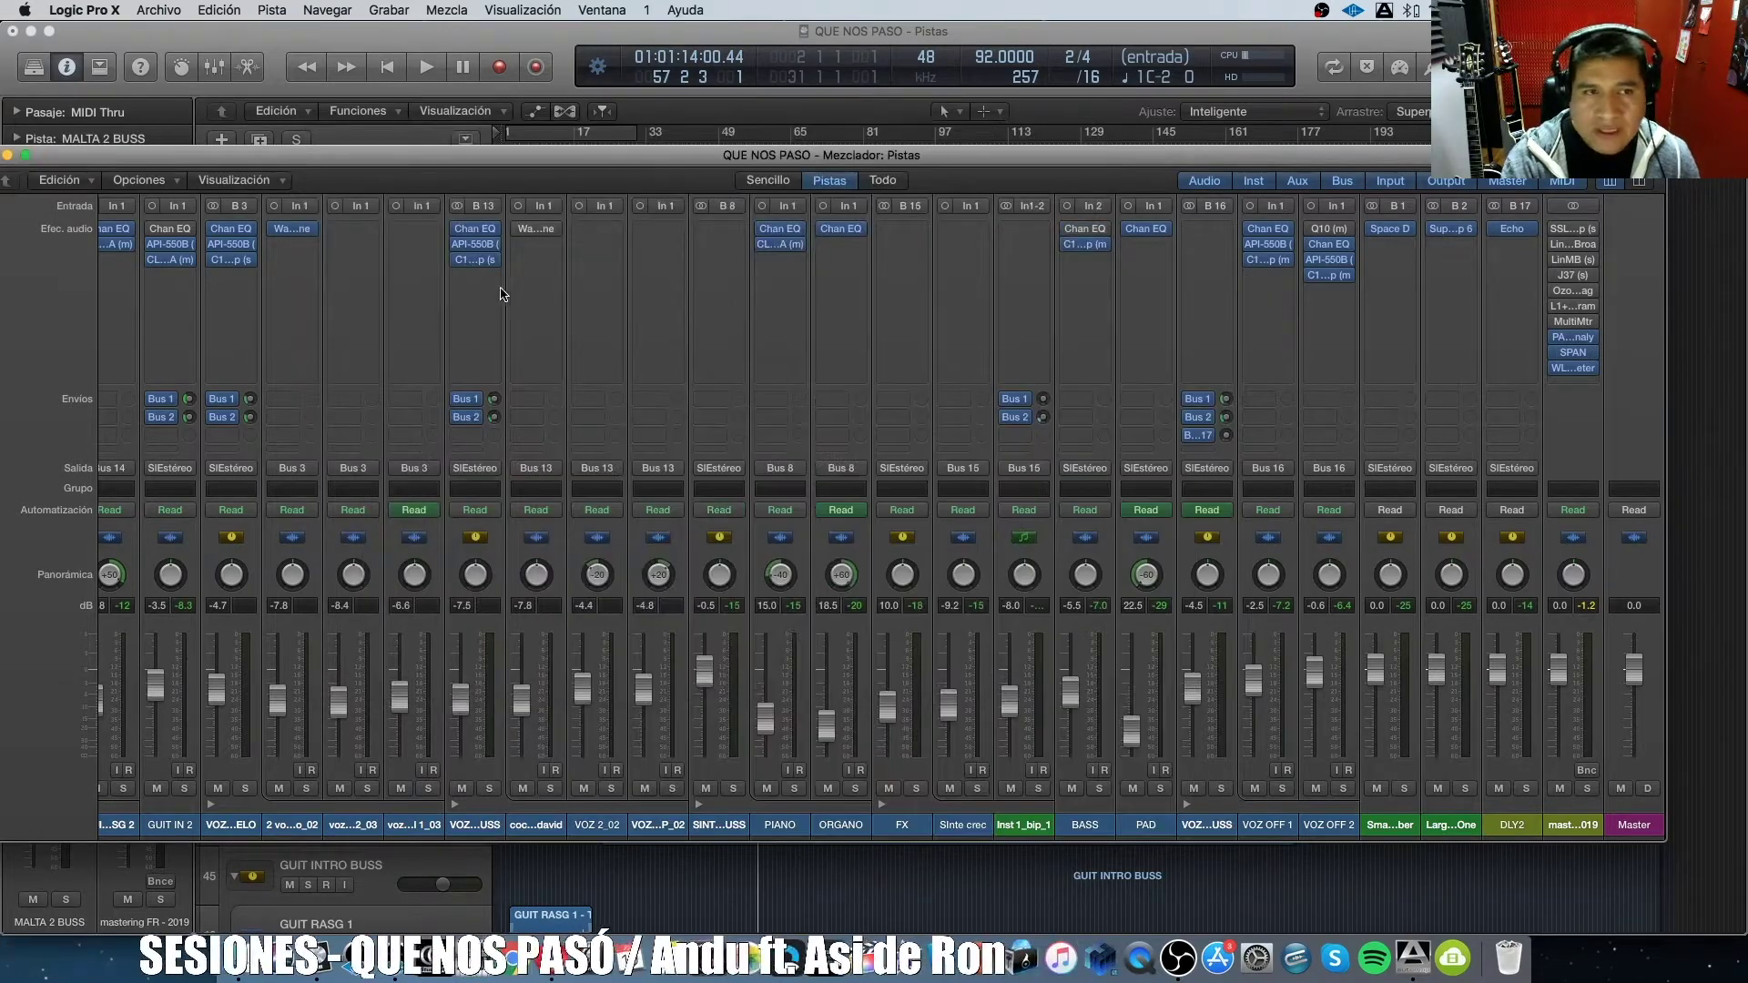
pyautogui.moveTo(1461, 237)
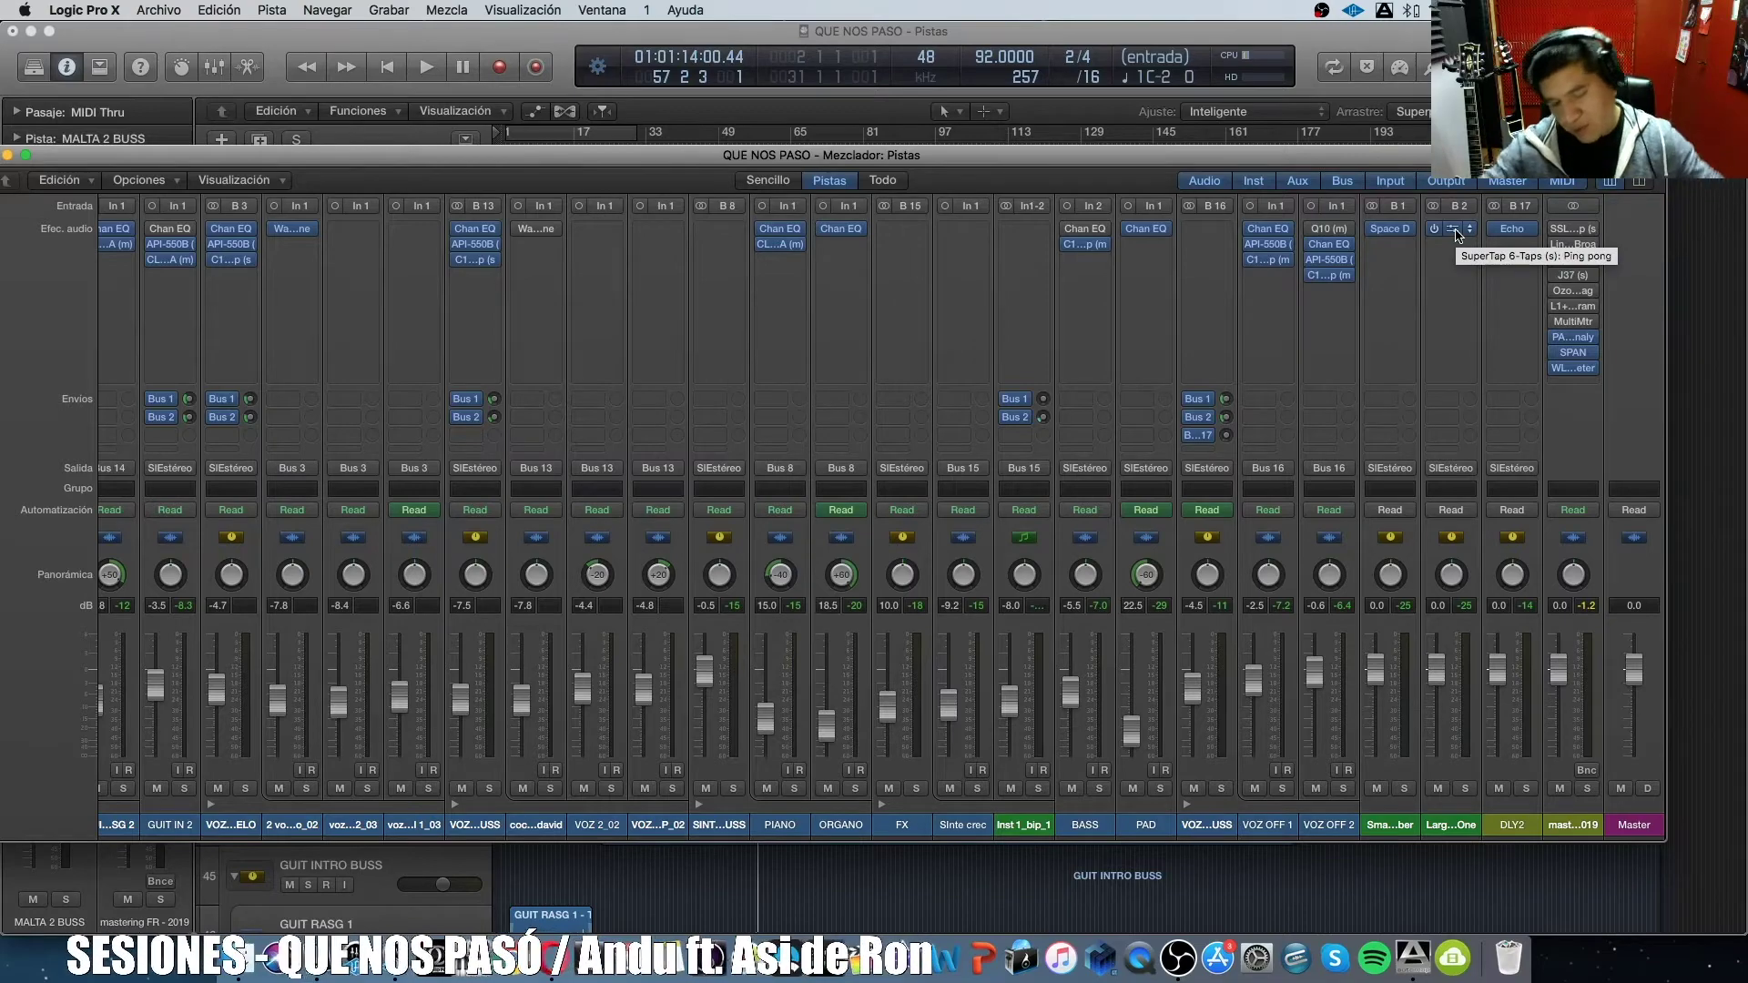
pyautogui.click(1457, 235)
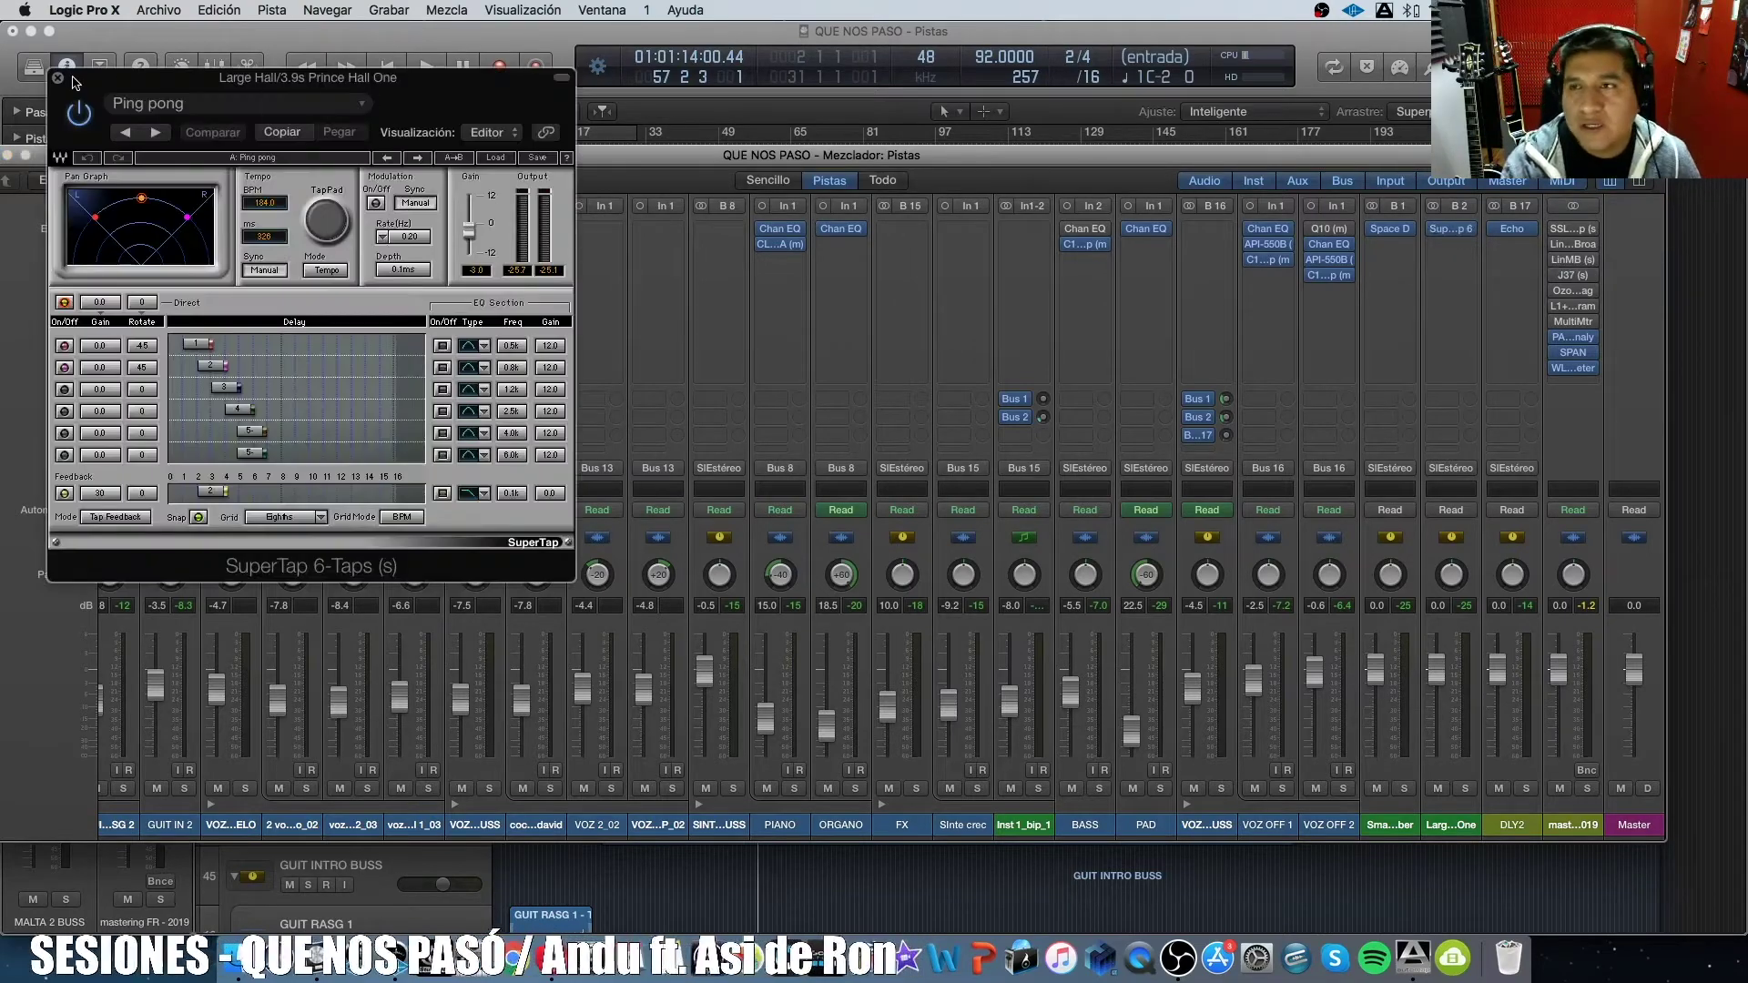
pyautogui.click(58, 80)
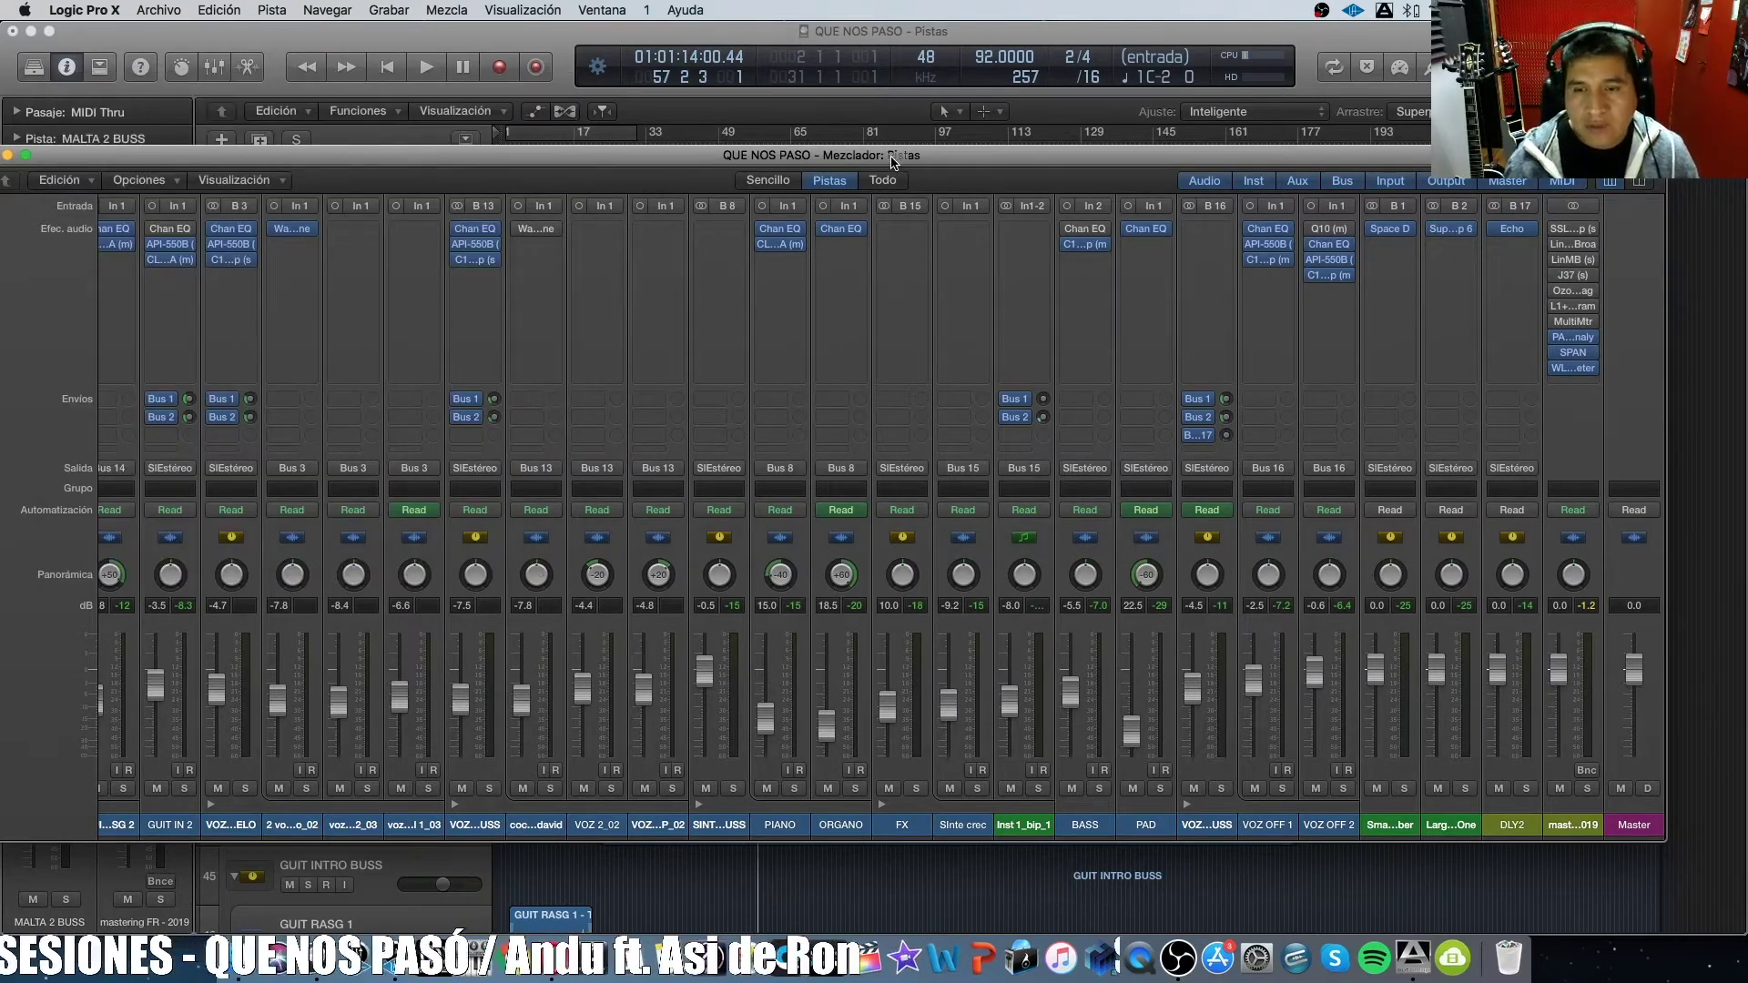
# Move the mixer window aside to uncover the VOZ LEAD DAVID vocal tracks and the charango and guitar tracks.
pyautogui.moveTo(882, 159); pyautogui.dragTo(879, 612)
pyautogui.scroll(-5, 877, 398)
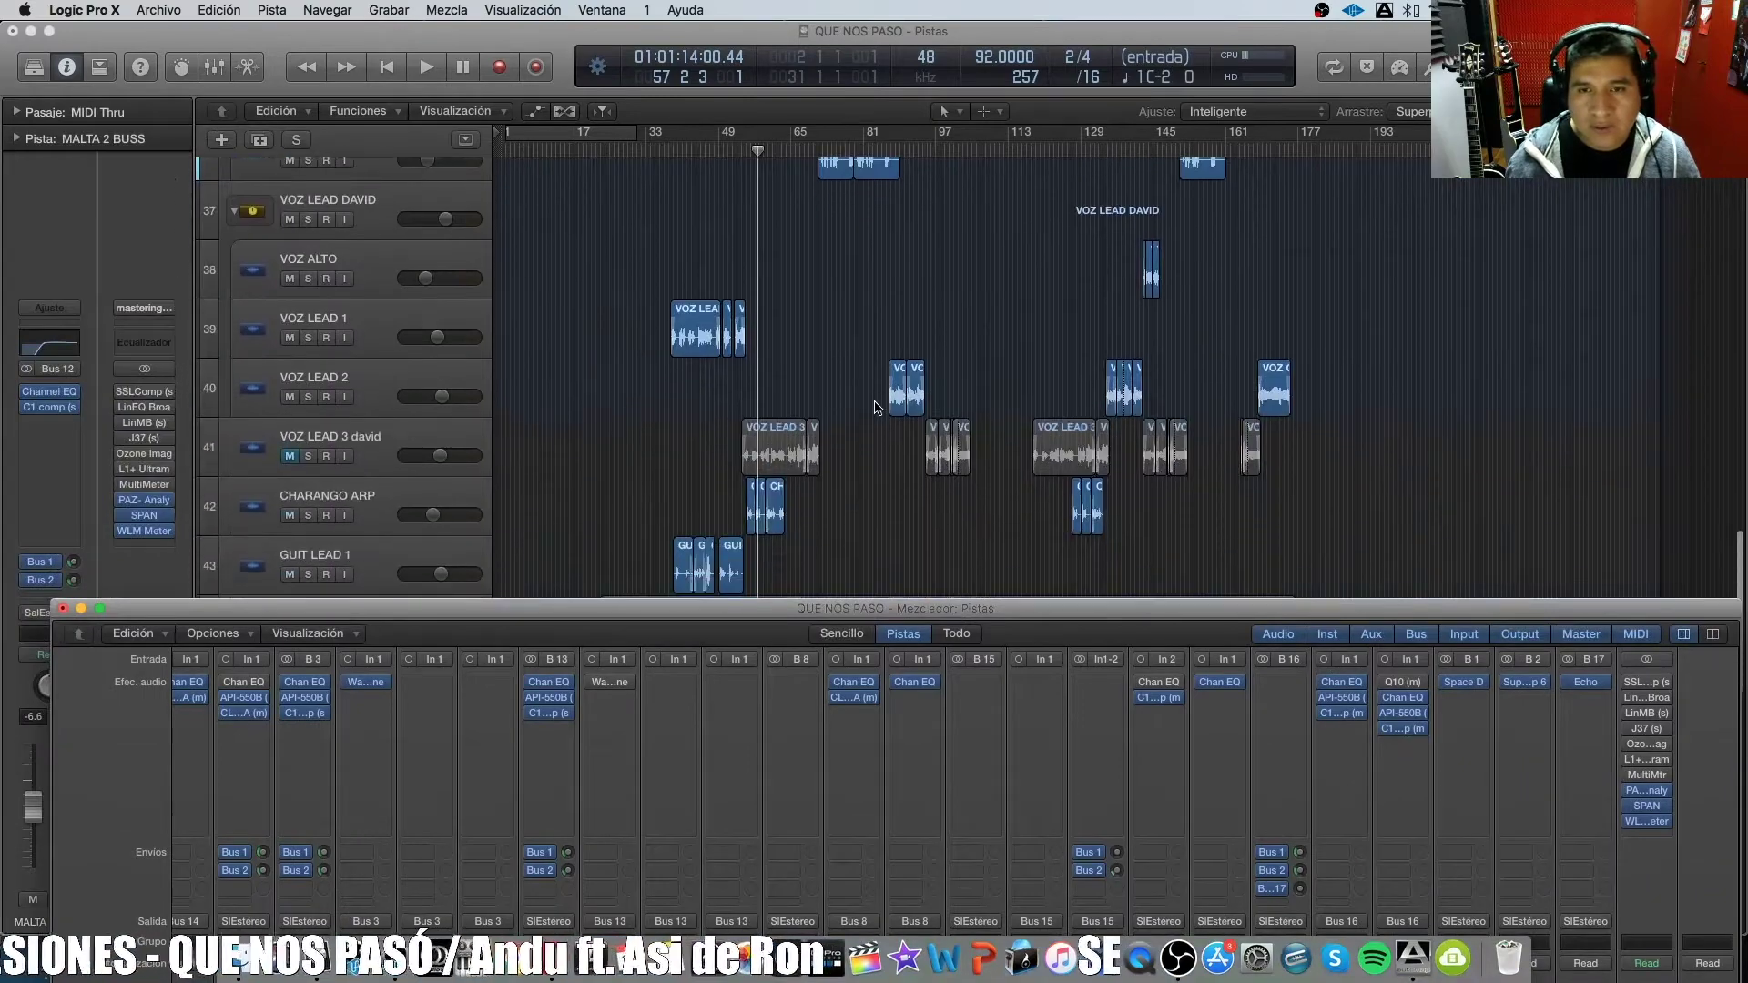
pyautogui.scroll(5, 877, 407)
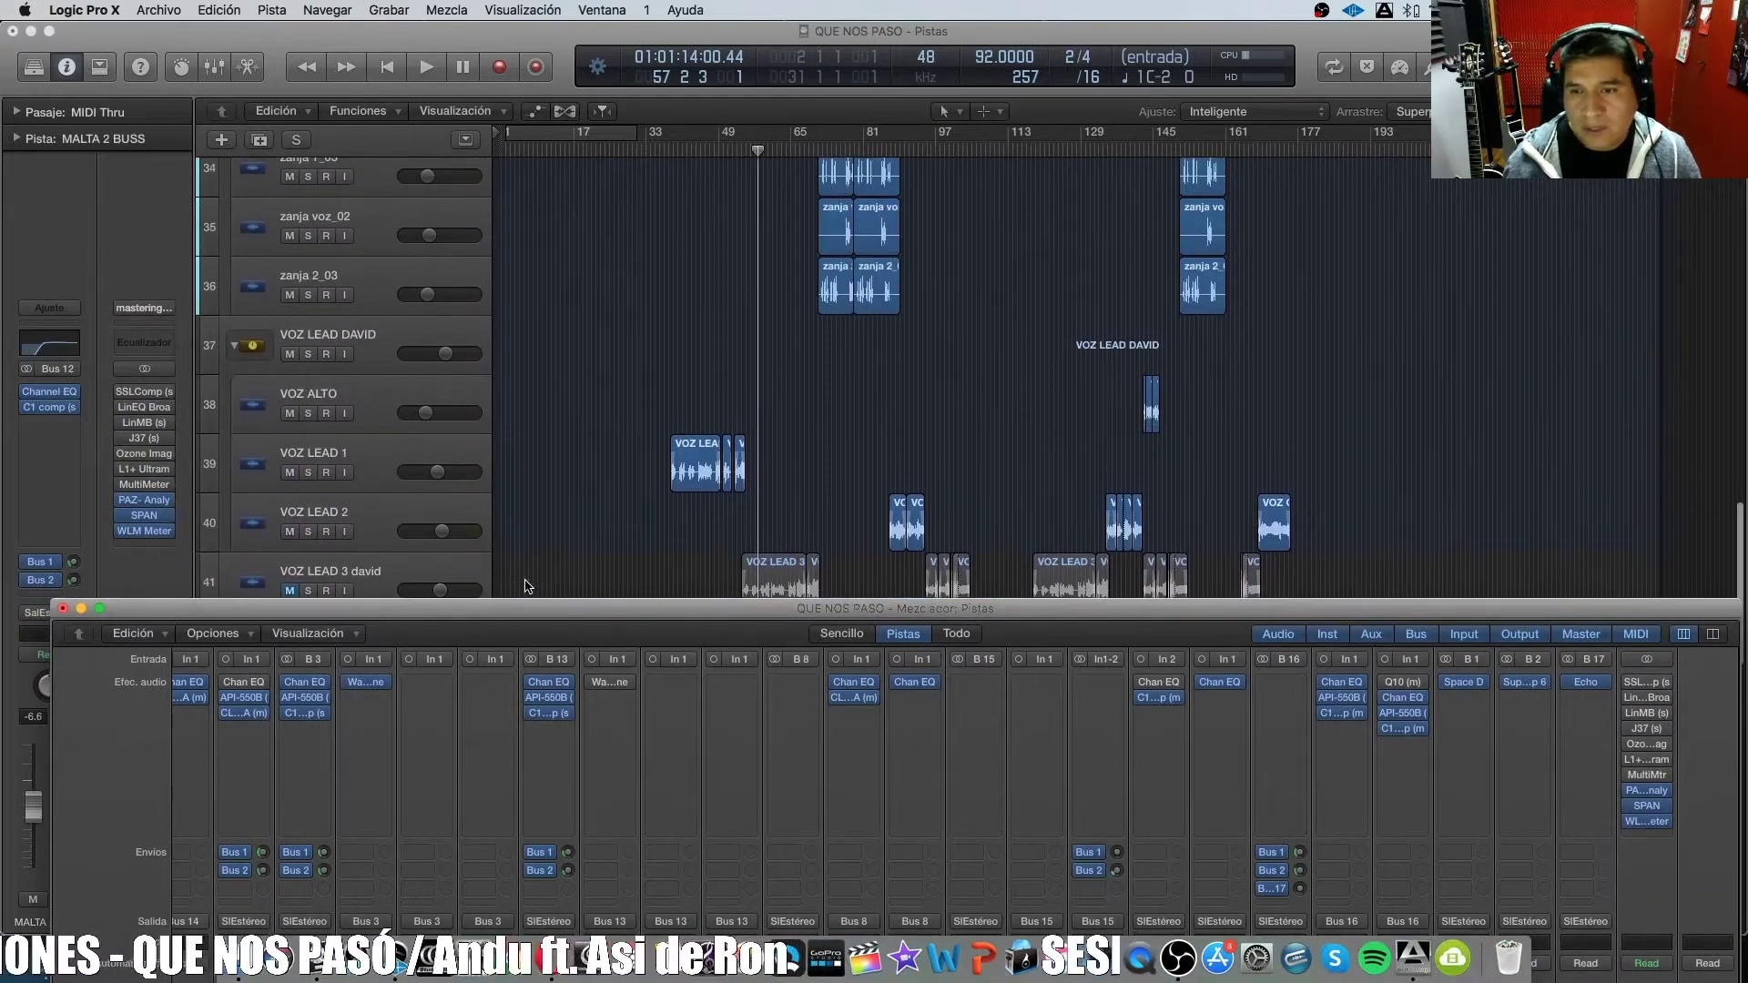
pyautogui.moveTo(542, 608); pyautogui.dragTo(1338, 608)
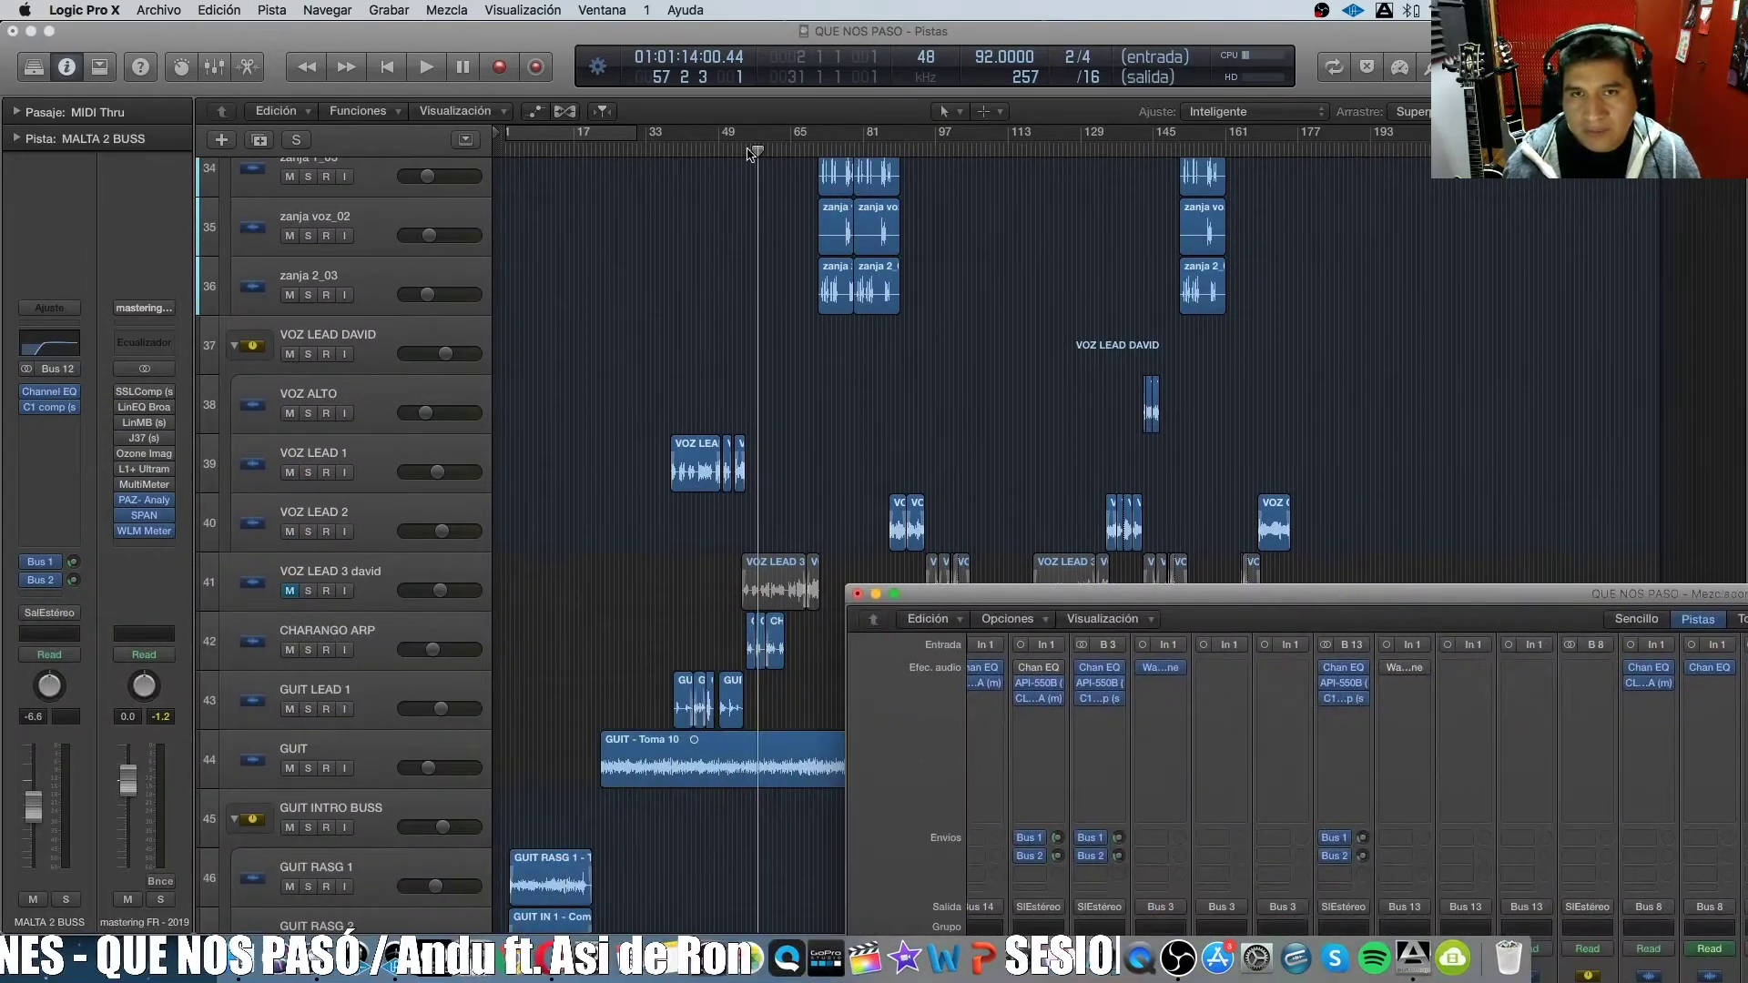
# Hide the mixer and solo the lead vocal bus on track 49 during playback.
pyautogui.press('space')
pyautogui.press('x')
pyautogui.scroll(-12, 831, 394)
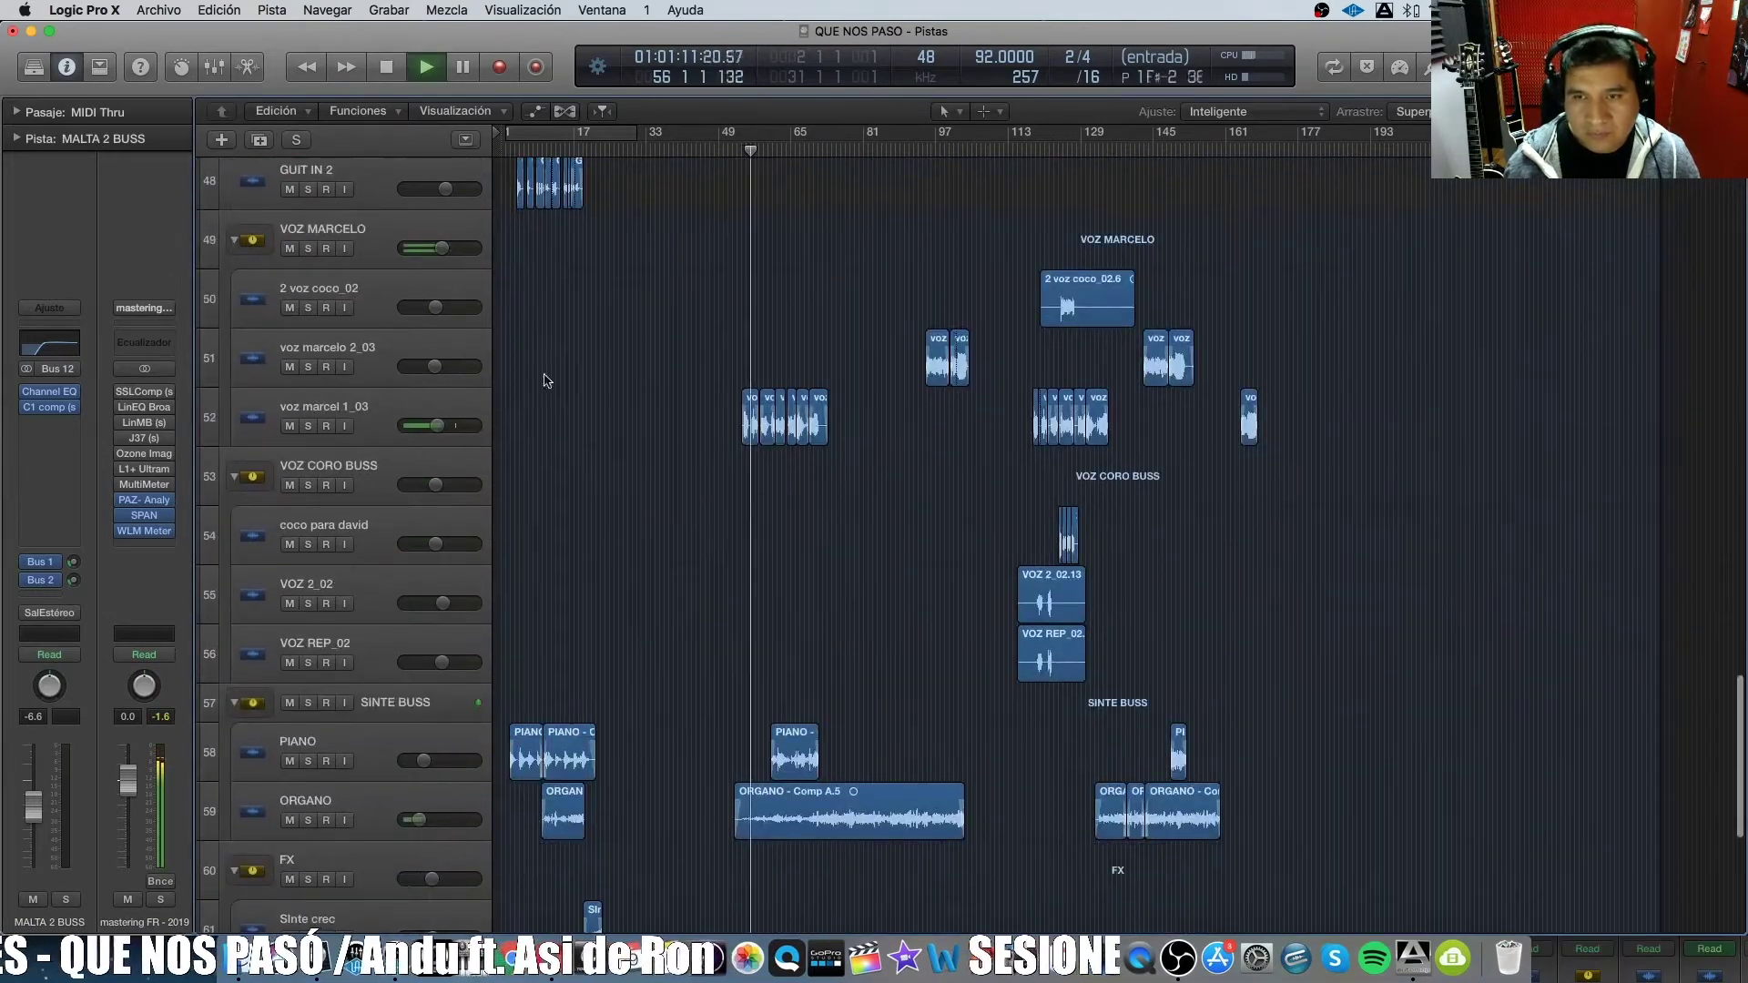
pyautogui.click(307, 249)
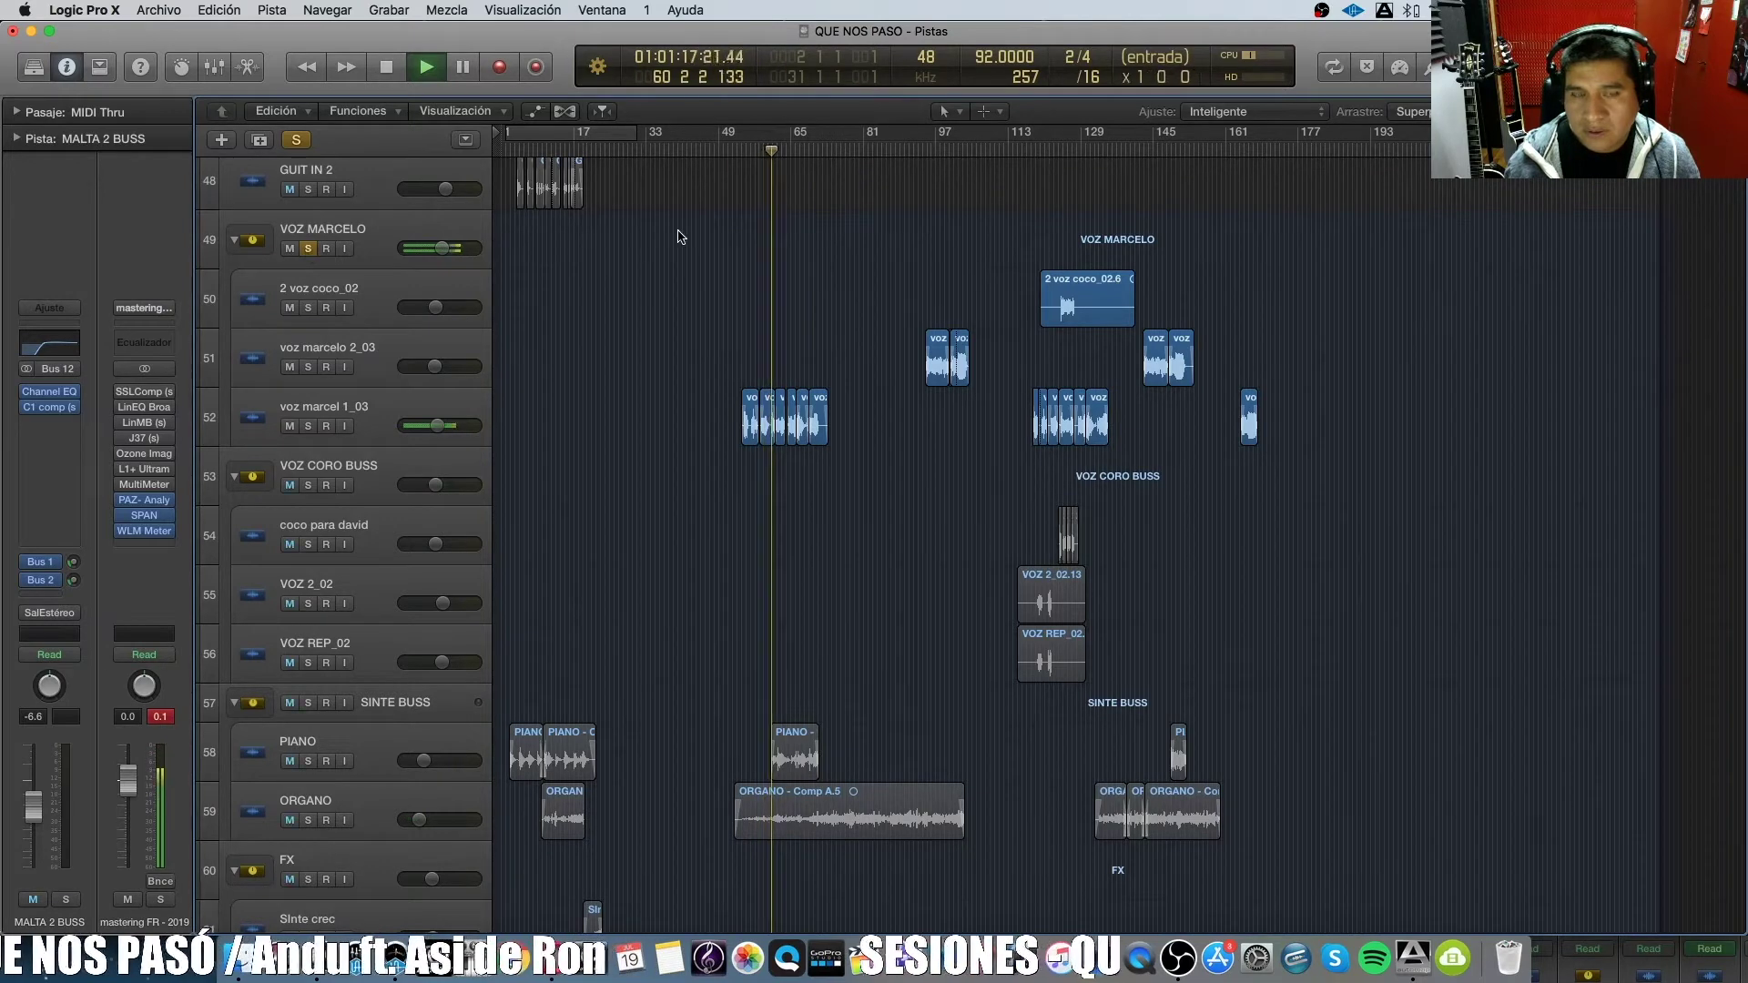
# Set and activate a playback cycle from bar 58 to bar 64 over the soloed vocal regions.
pyautogui.press('super+Right')
pyautogui.press('super+Right')
pyautogui.press('super+Right')
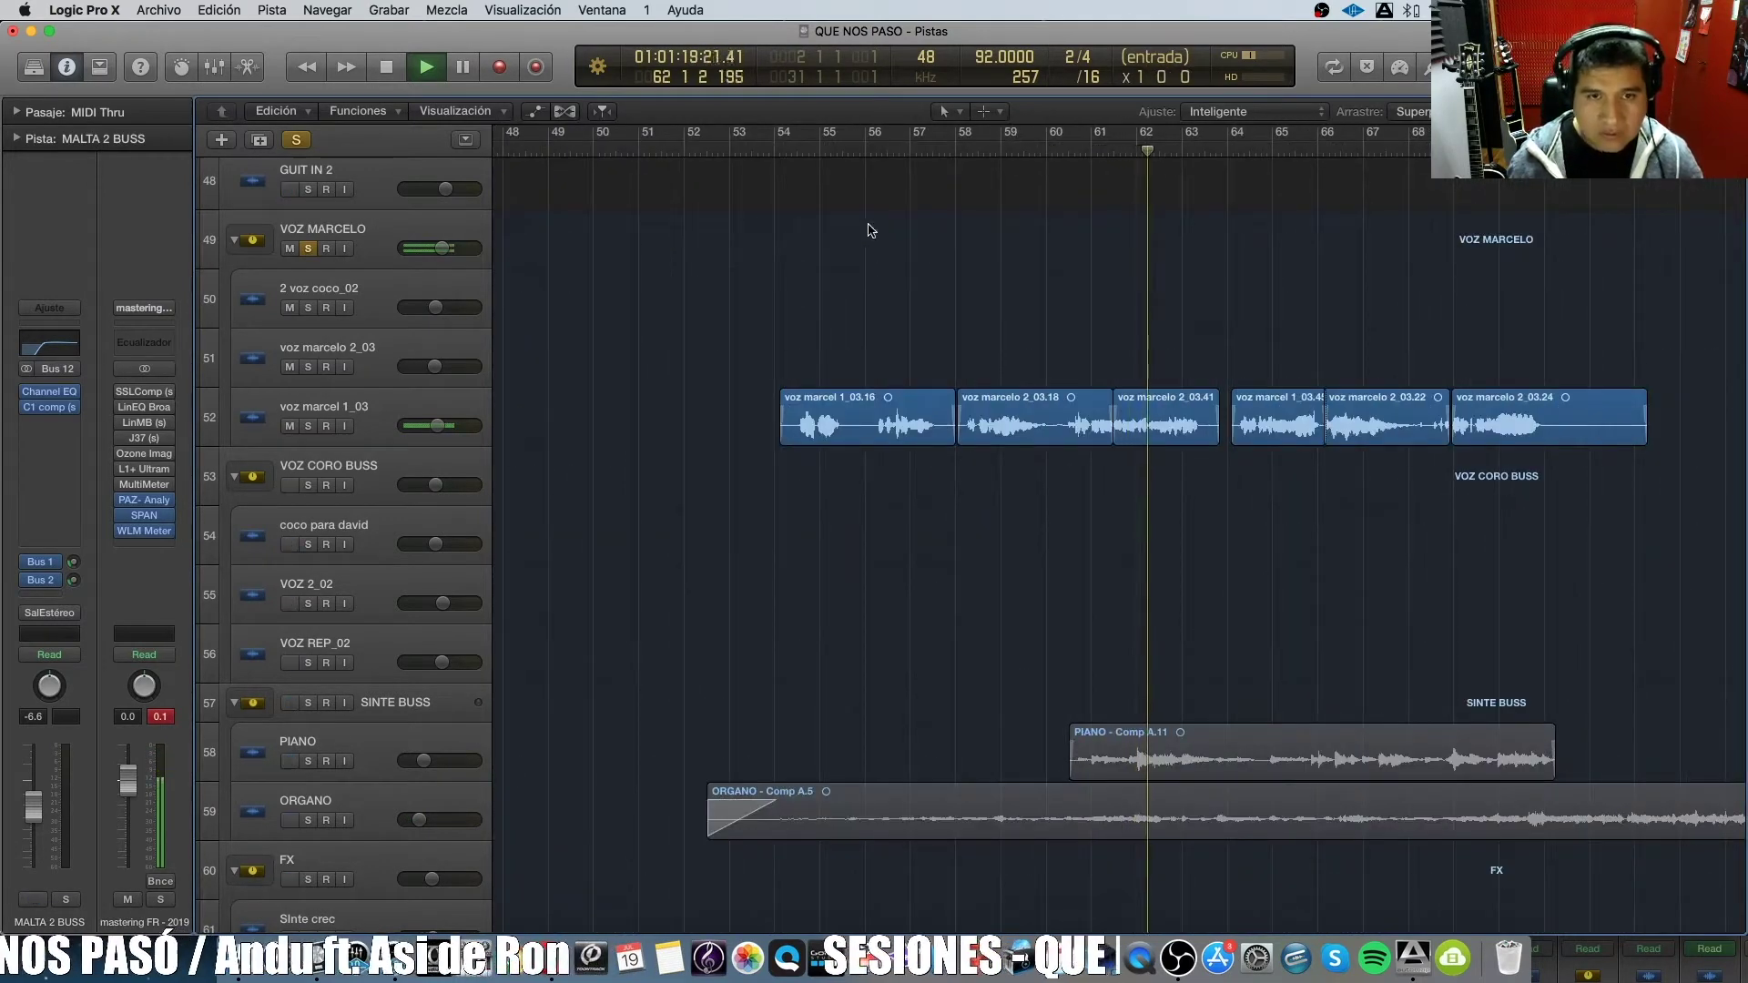
pyautogui.moveTo(953, 137); pyautogui.dragTo(1227, 137)
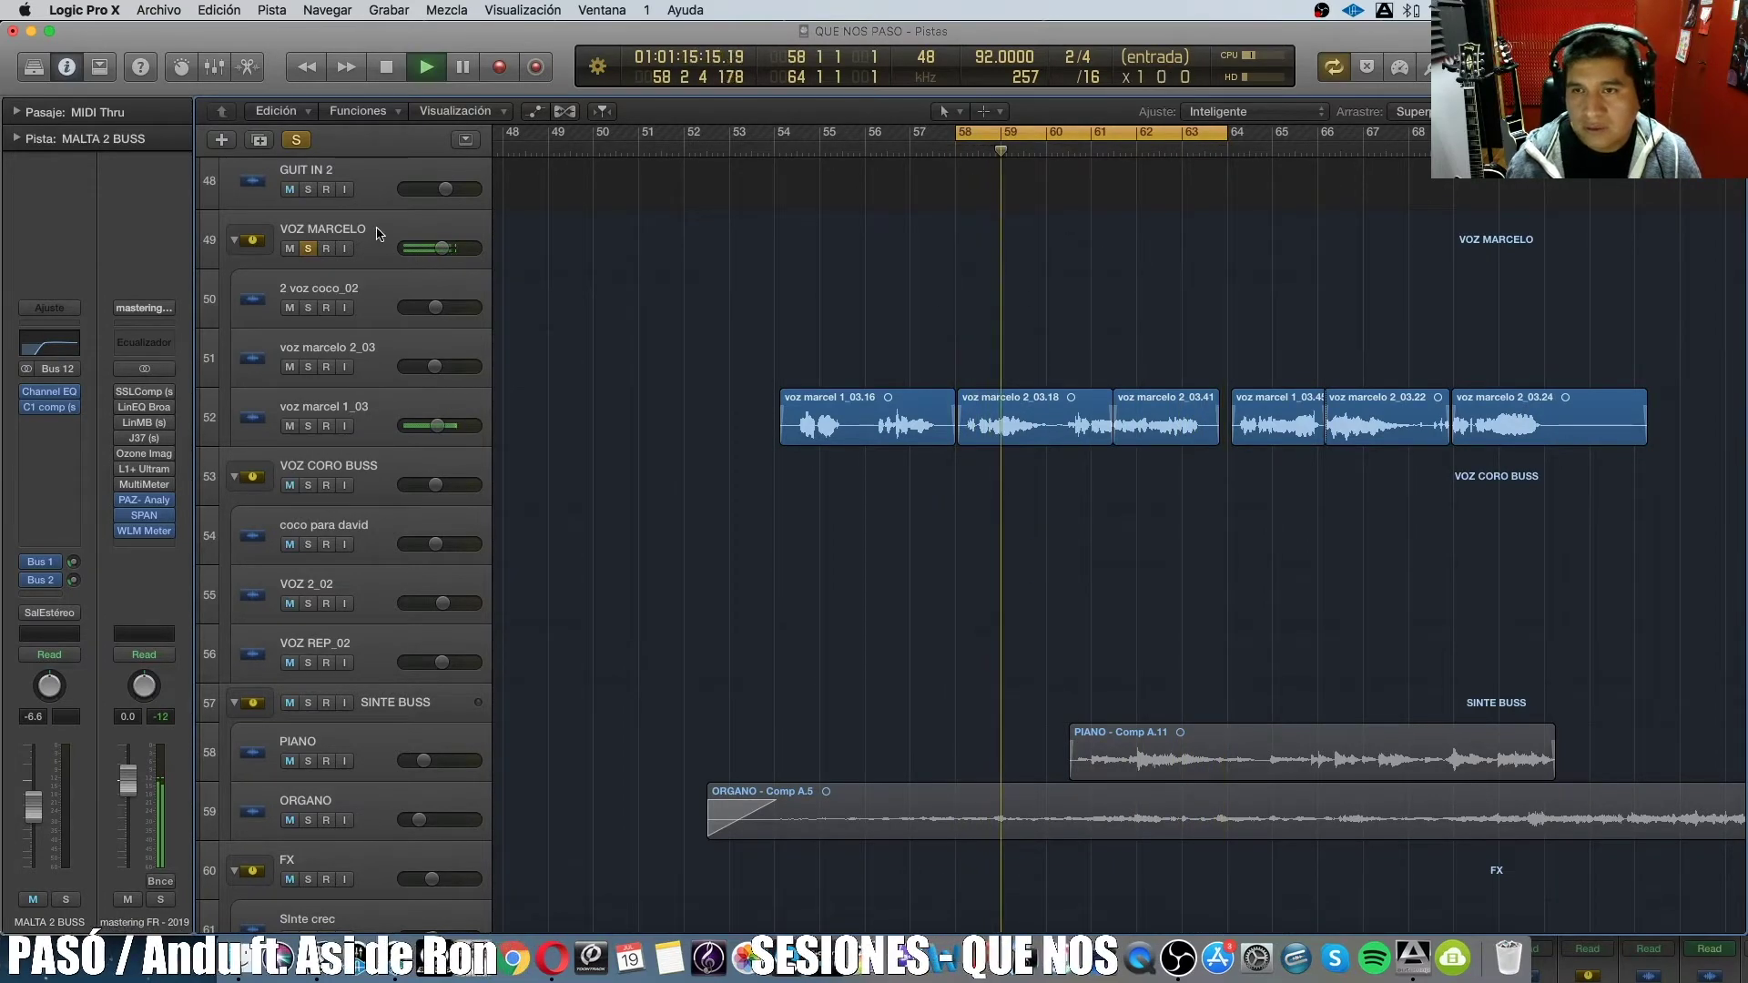
# Stop playback and inspect the track 49 vocal bus's Bus 1 send and its Space Designer reverb.
pyautogui.click(359, 254)
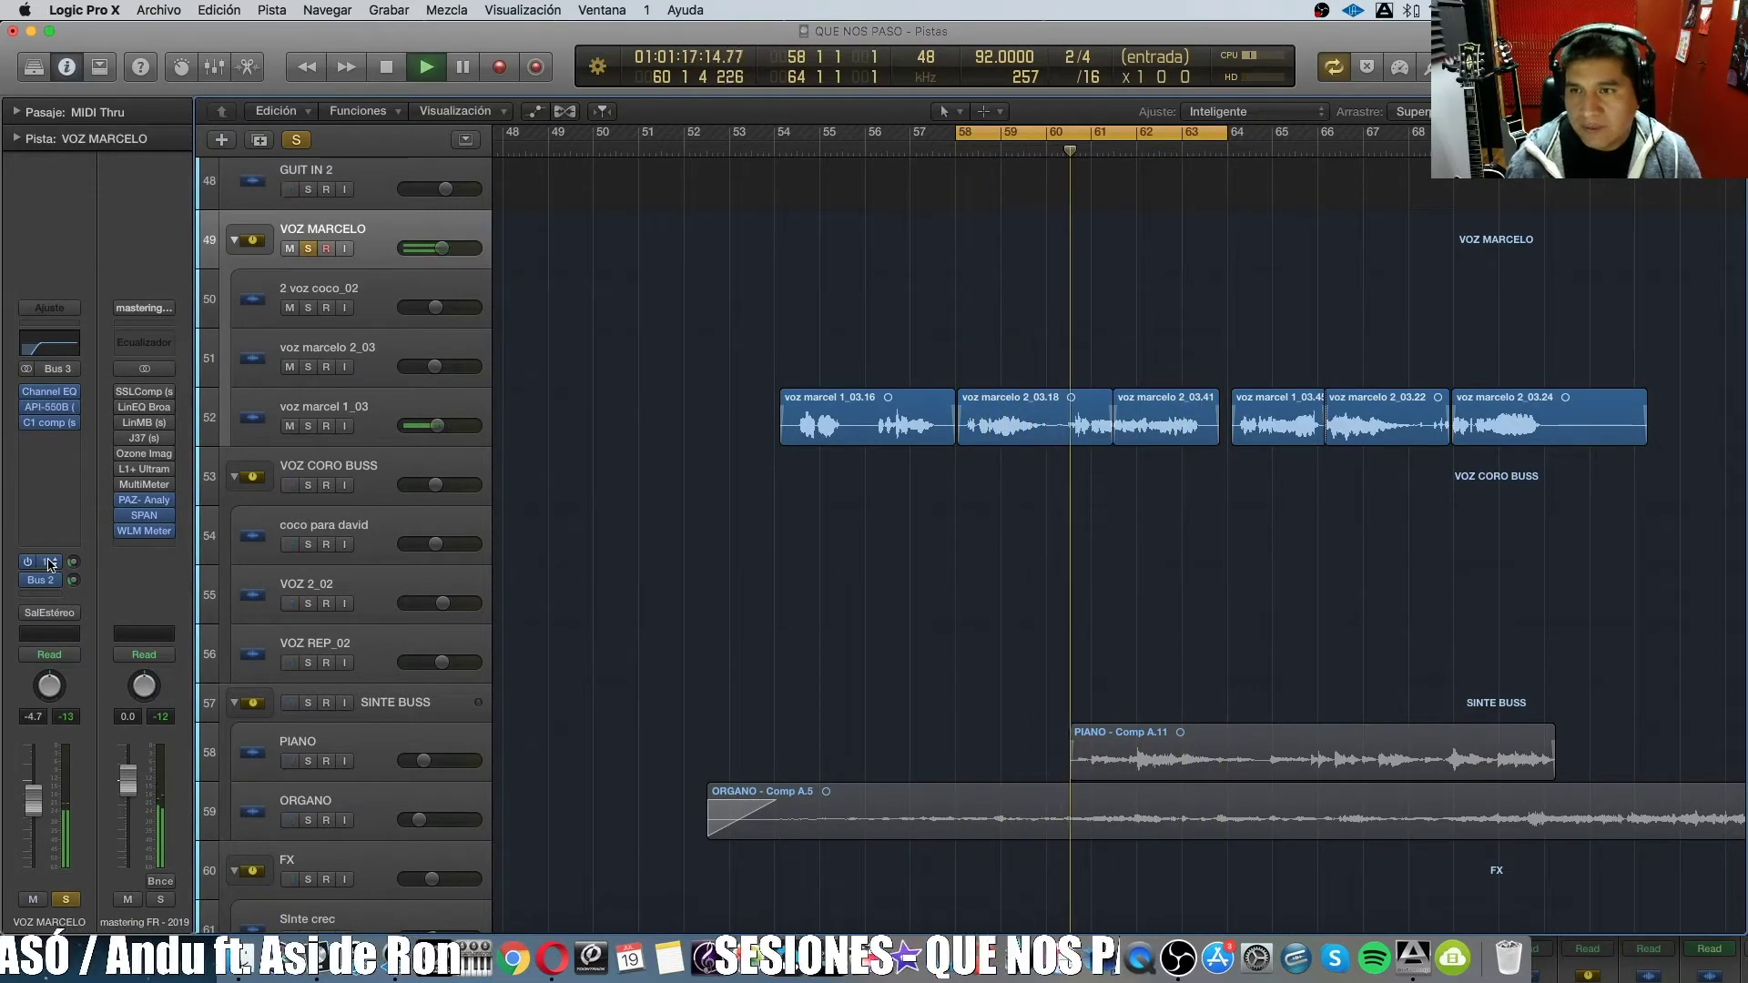
pyautogui.moveTo(41, 578)
pyautogui.press('space')
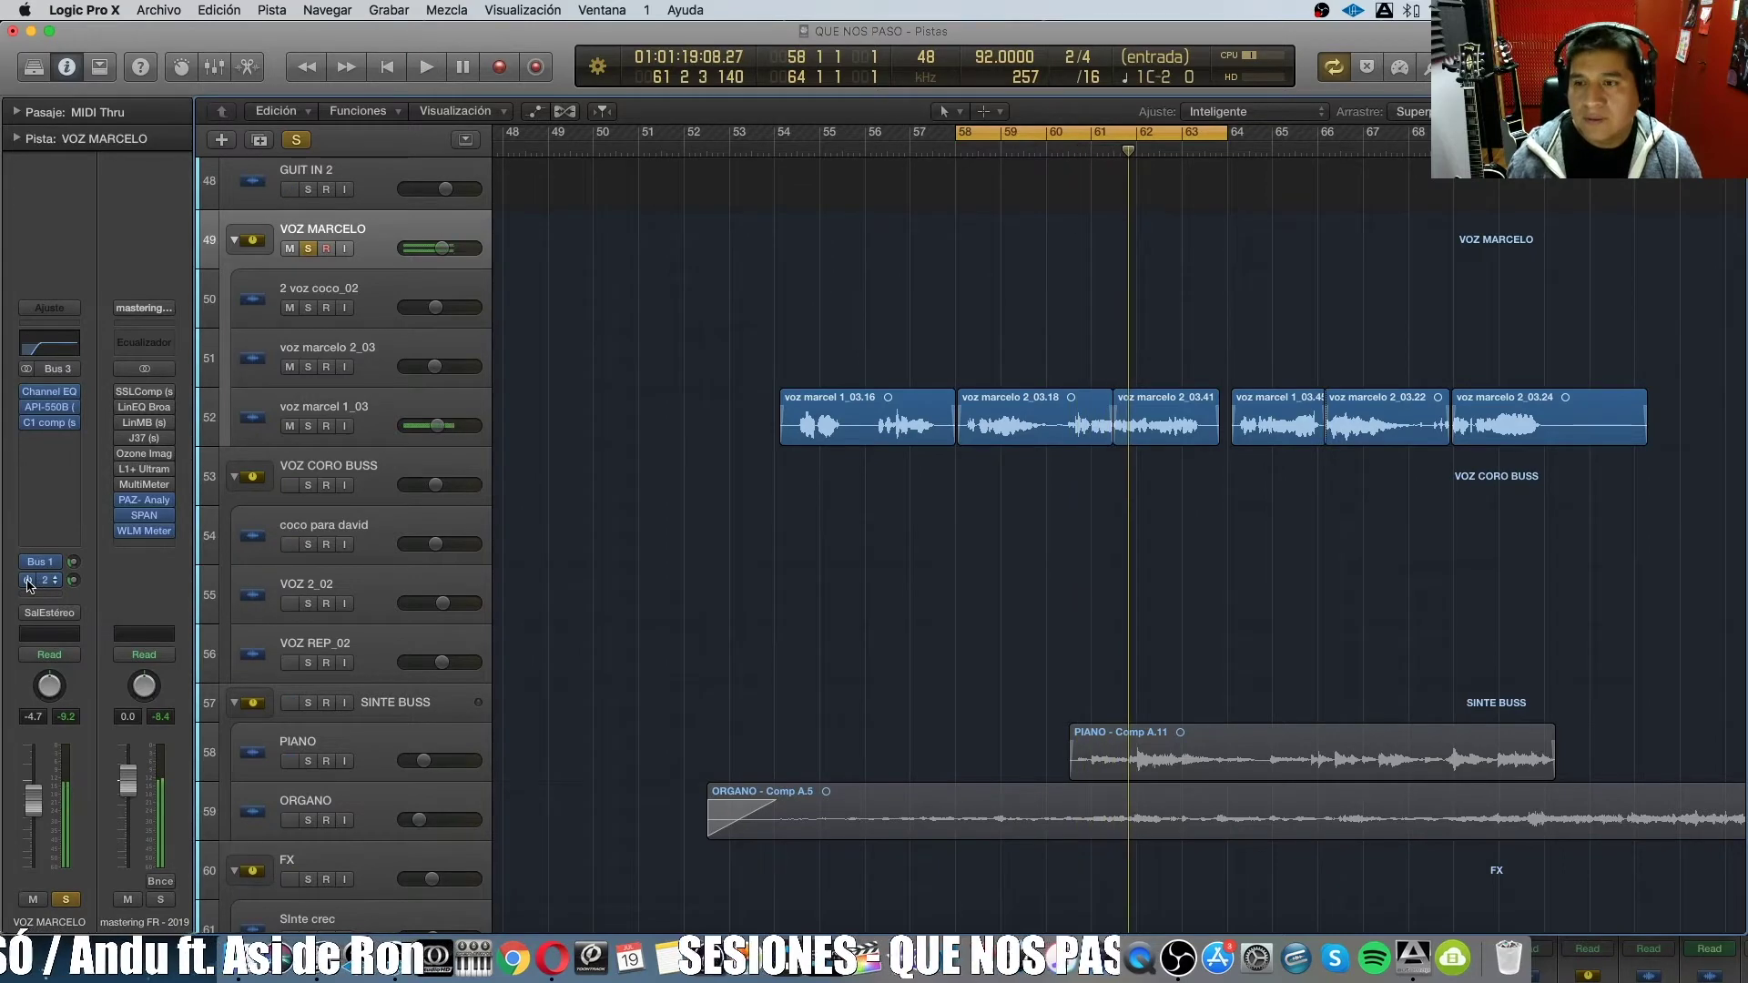
pyautogui.click(47, 565)
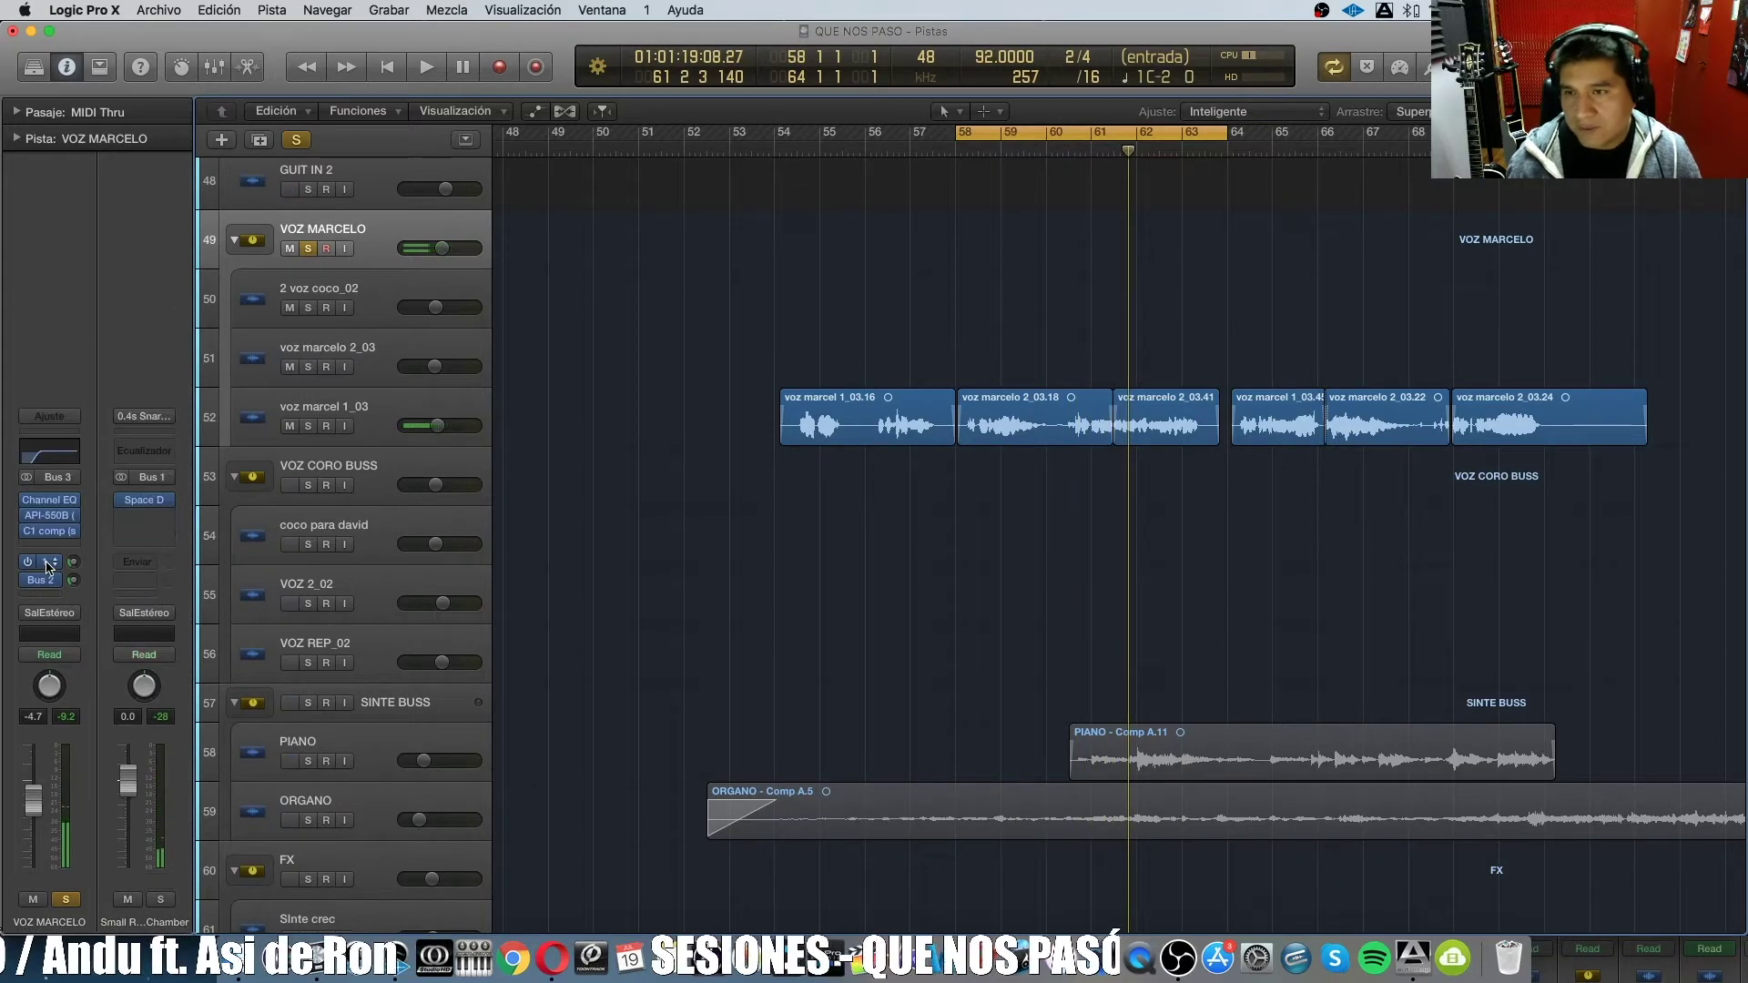
pyautogui.click(147, 505)
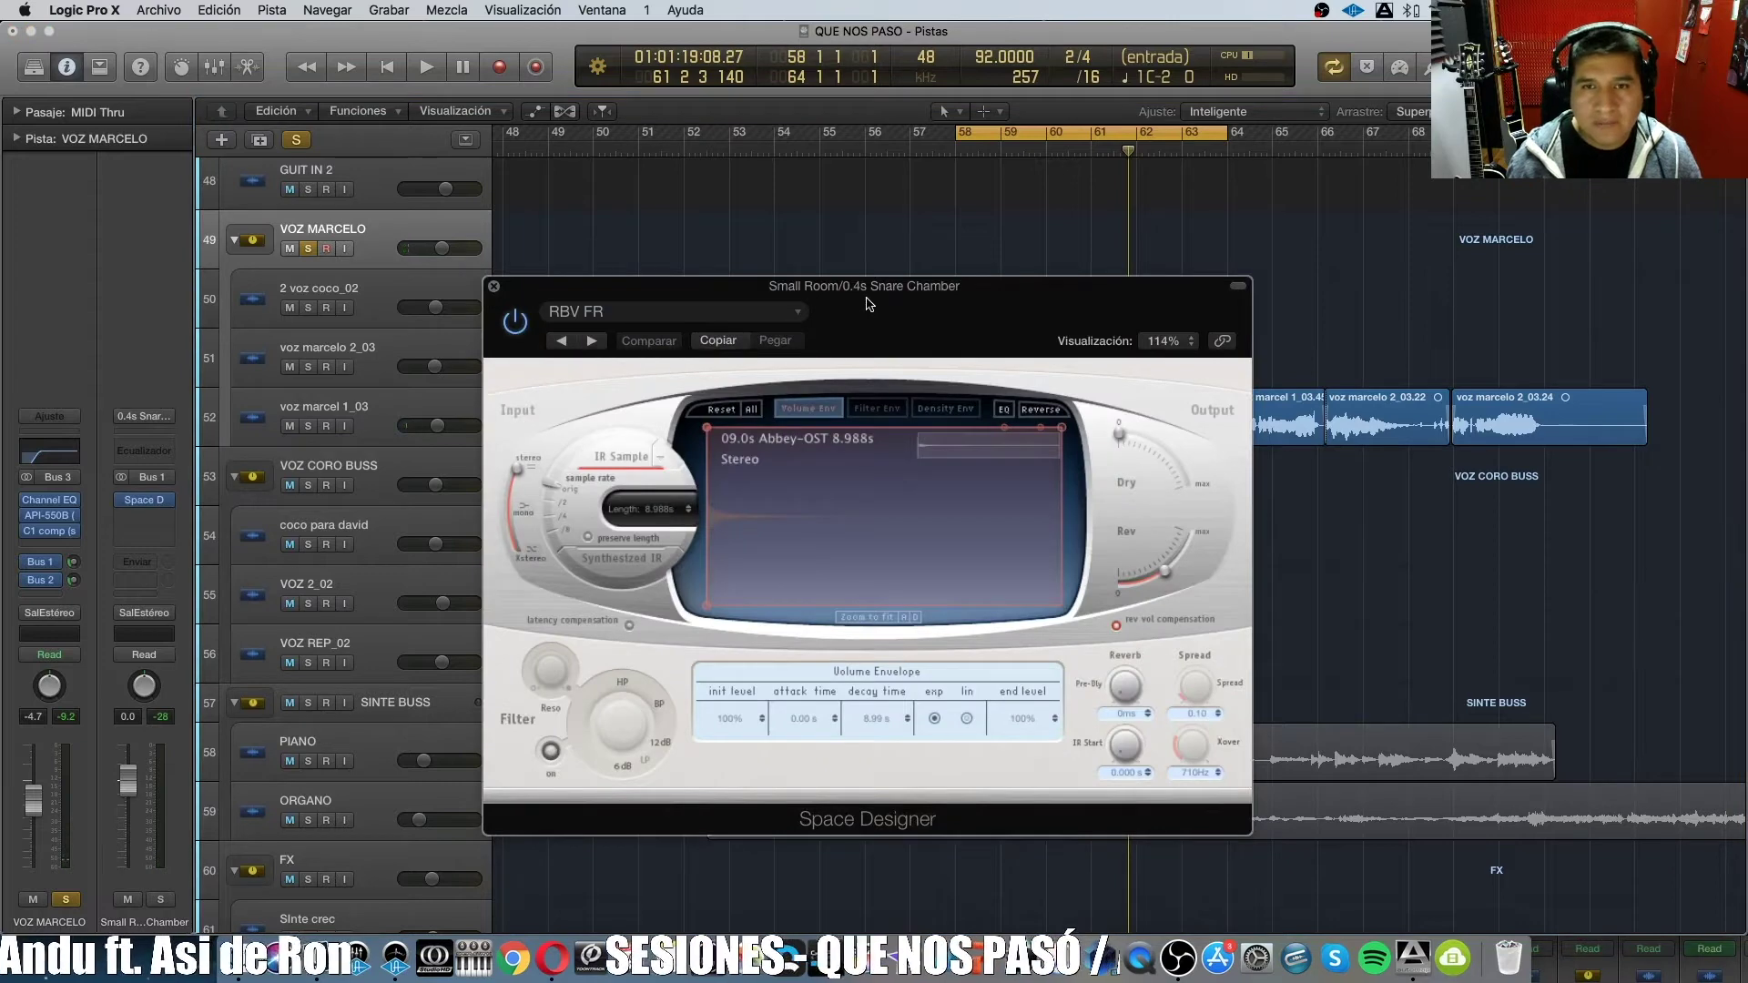
pyautogui.moveTo(866, 303); pyautogui.dragTo(1322, 110)
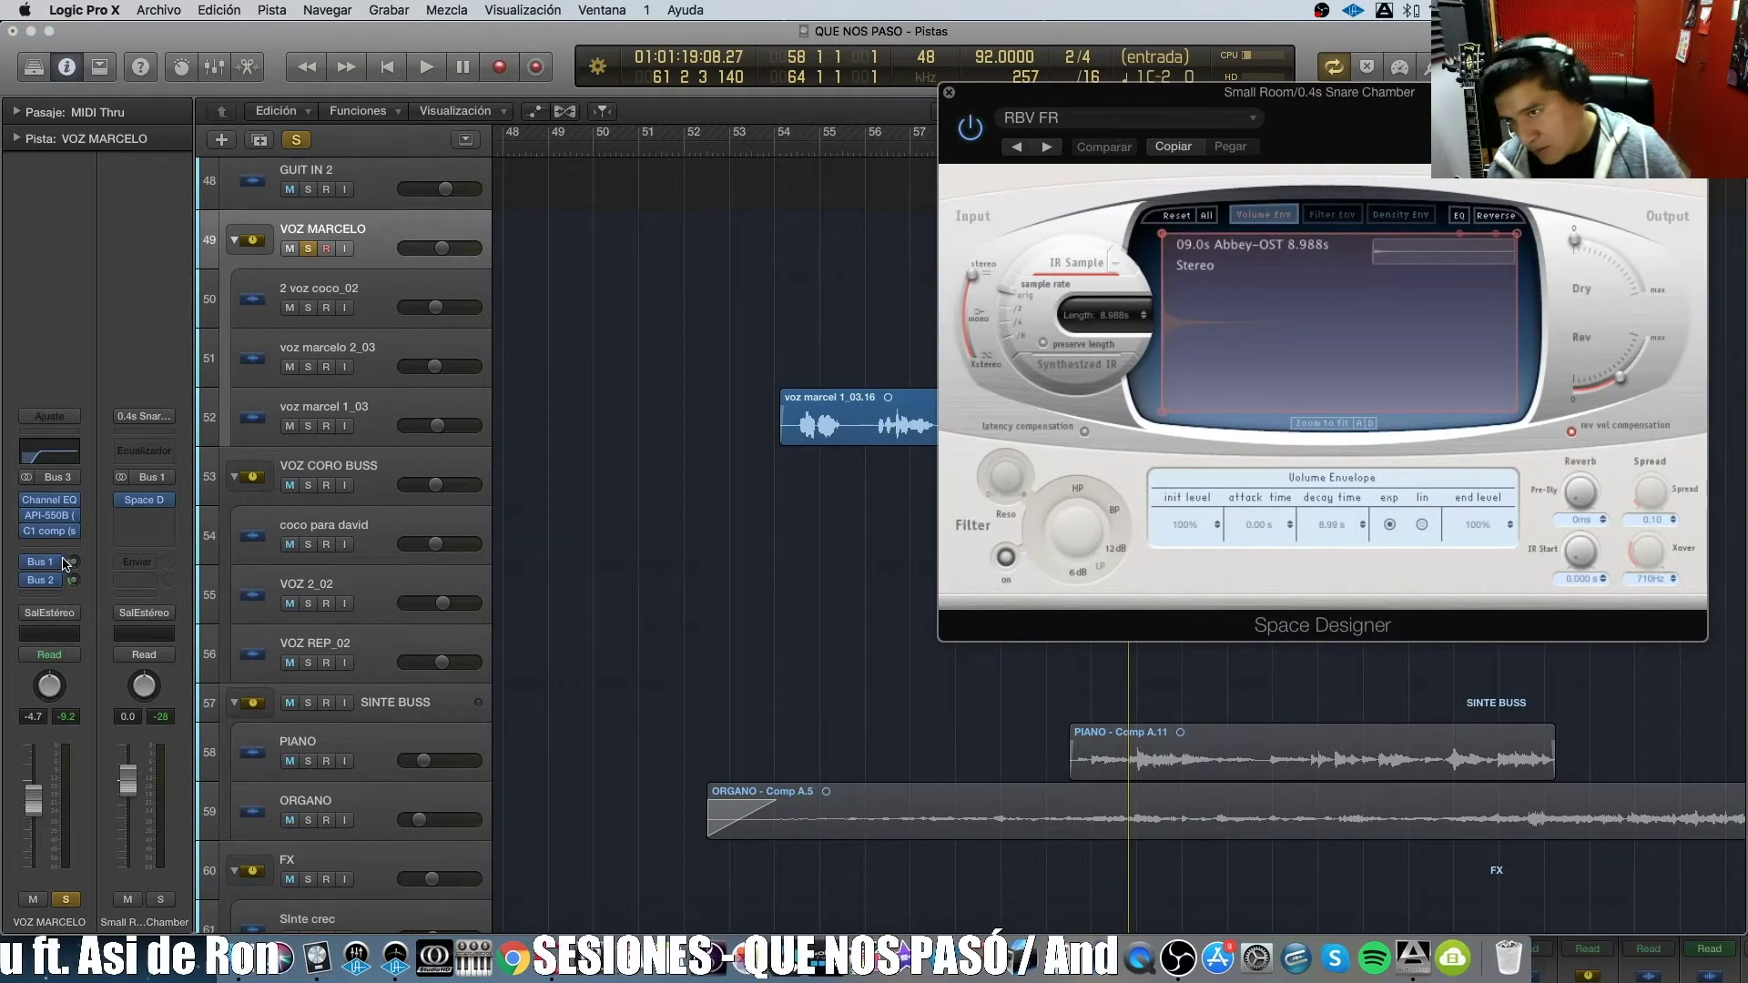
pyautogui.click(72, 564)
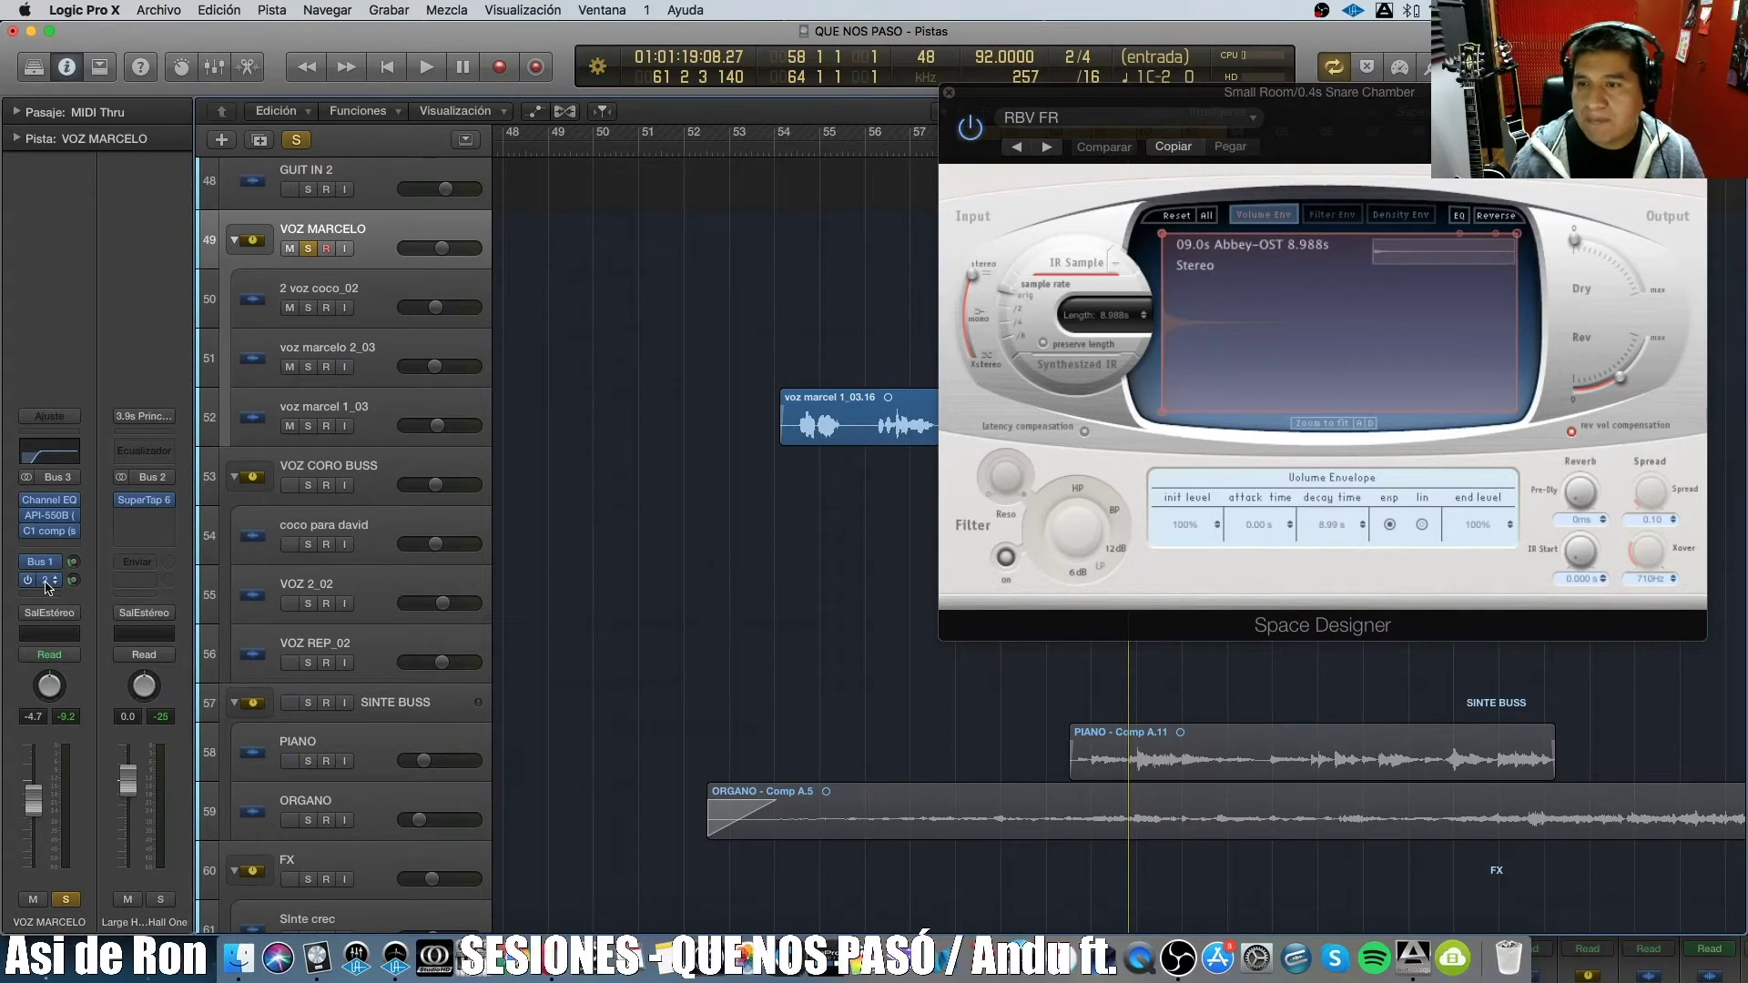
# Inspect the vocal bus's Bus 2 send and compare its SuperTap 6-Taps delay tempo with the project tempo.
pyautogui.click(155, 502)
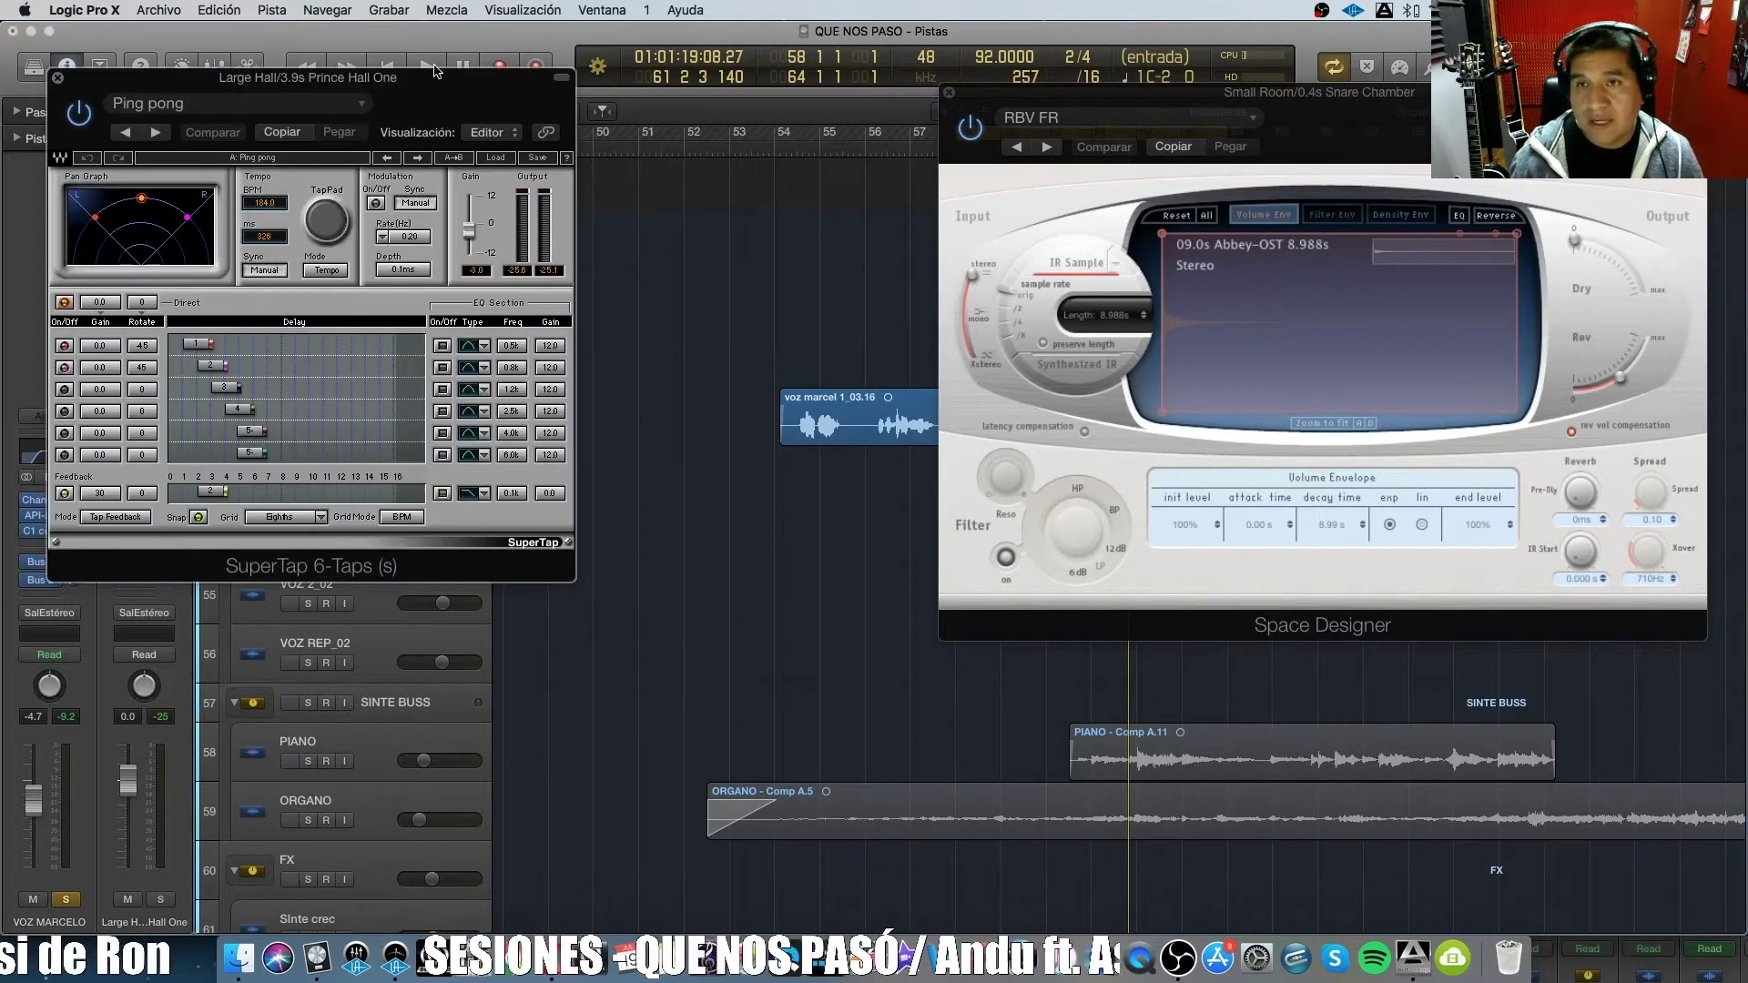
pyautogui.moveTo(435, 71); pyautogui.dragTo(1119, 311)
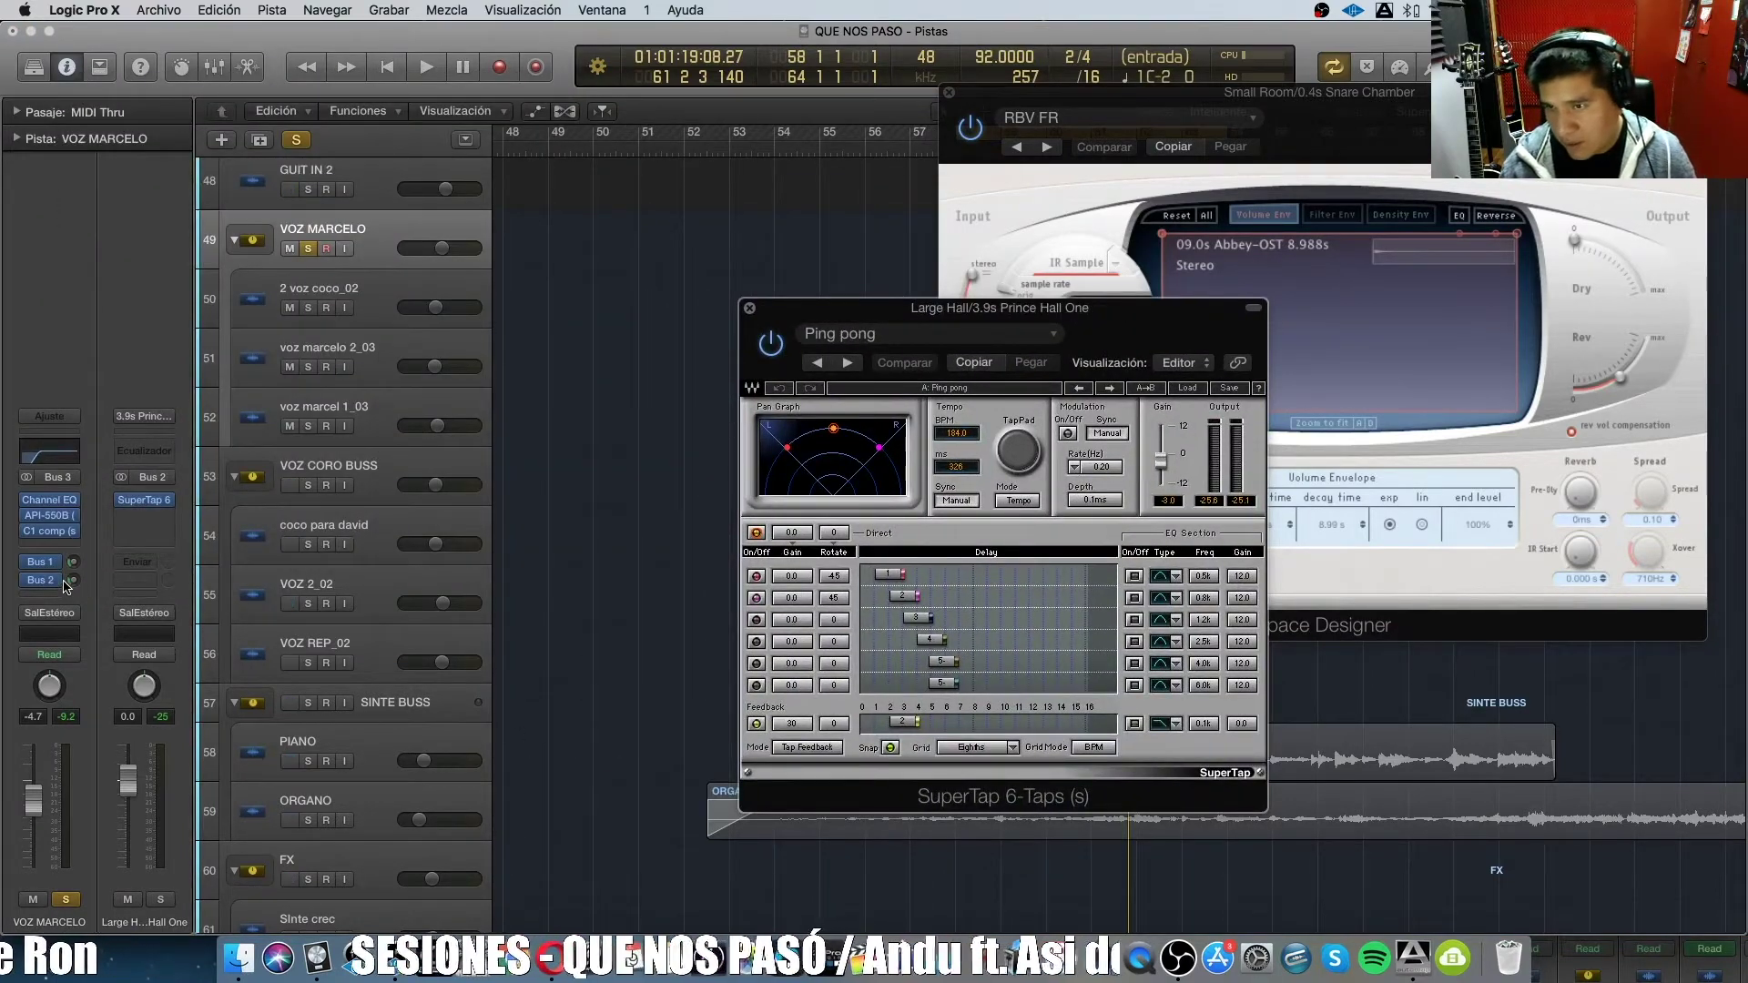
pyautogui.click(72, 581)
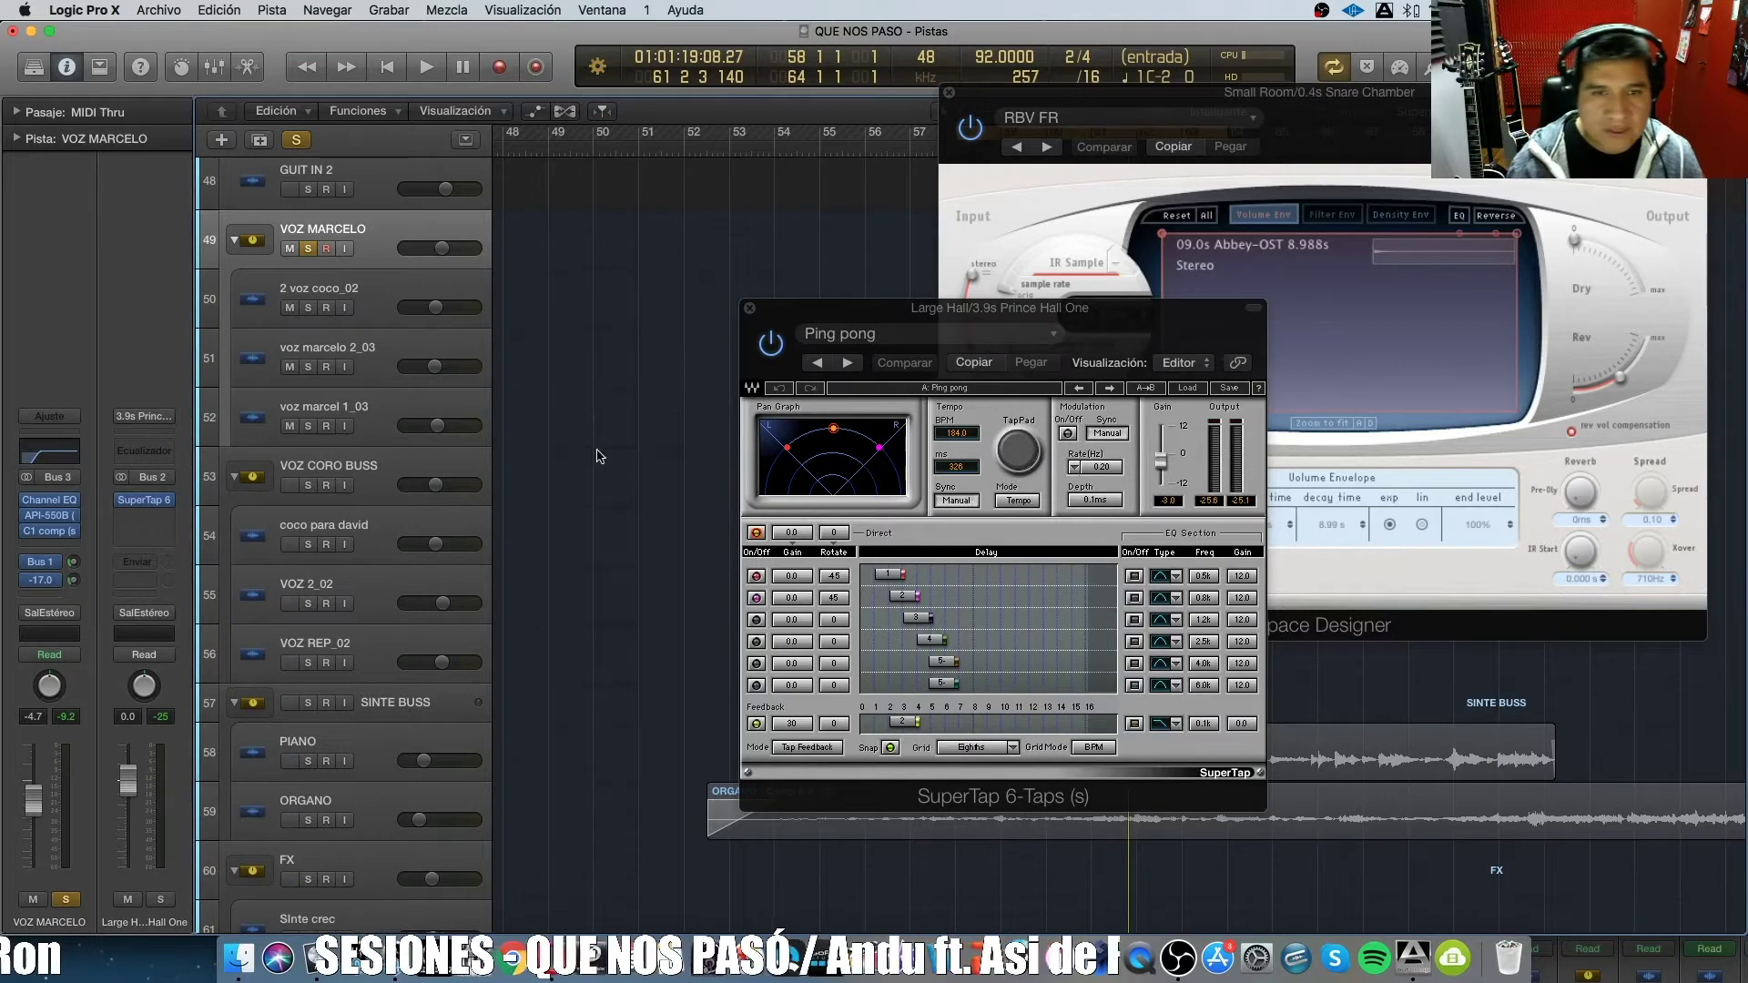
pyautogui.moveTo(1012, 307); pyautogui.dragTo(751, 293)
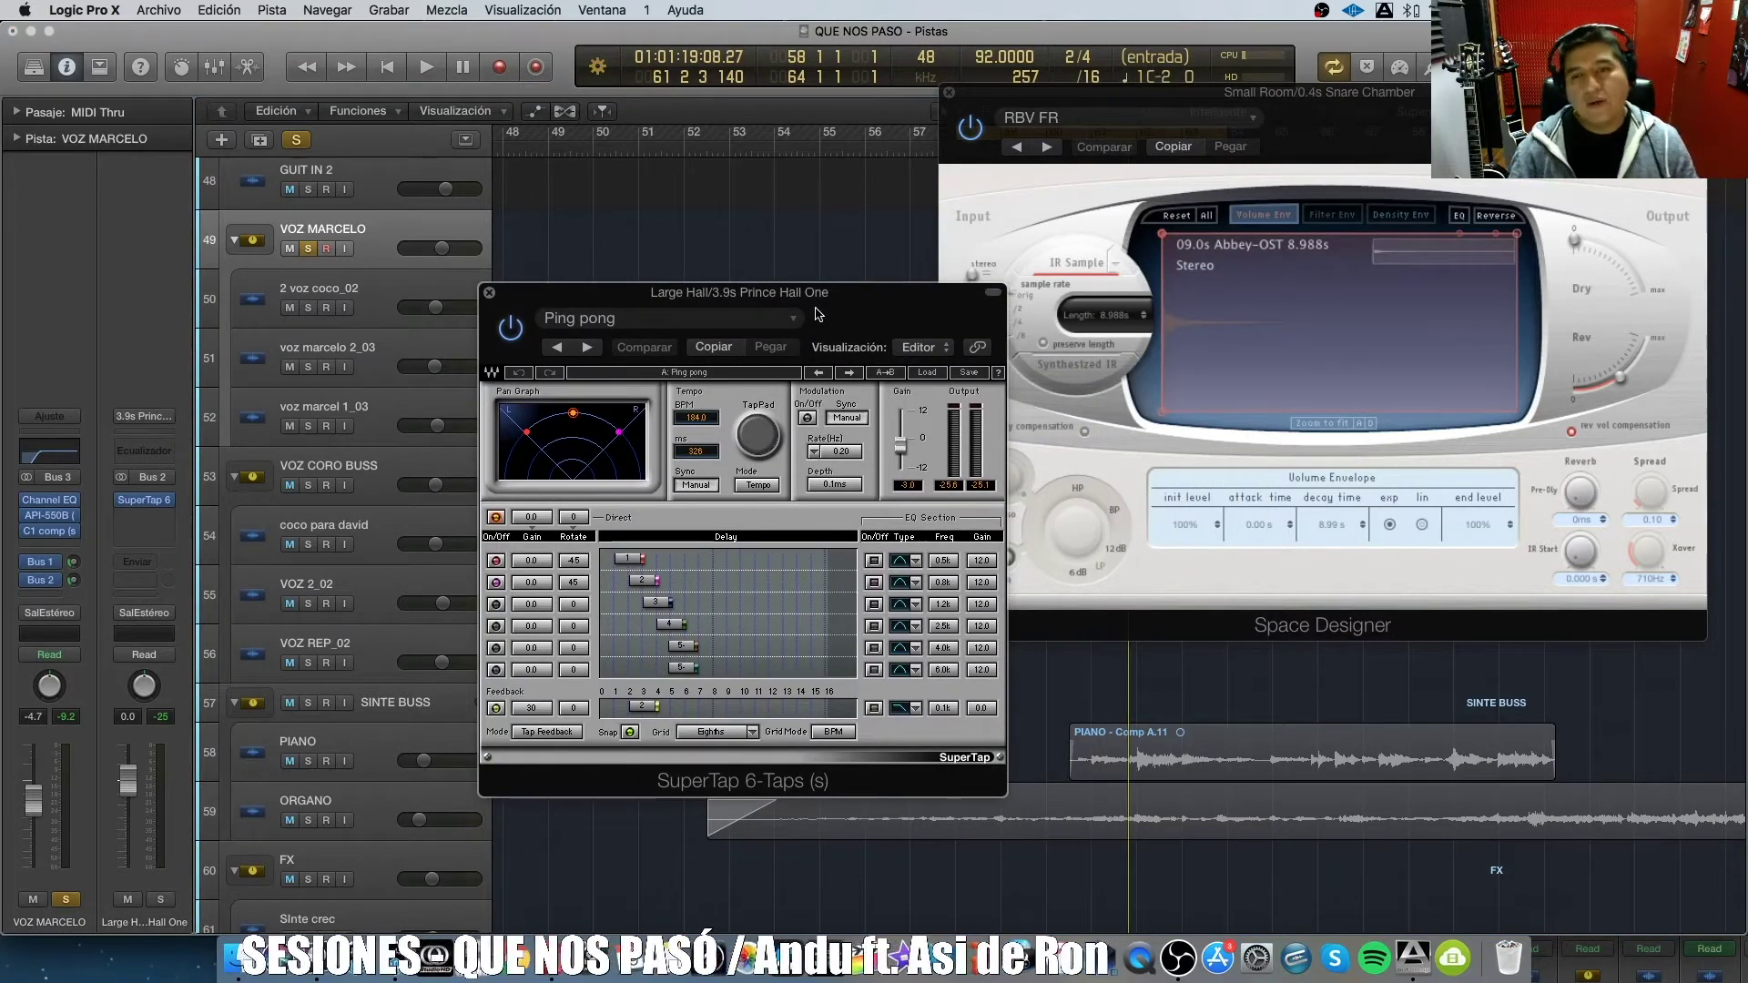
pyautogui.moveTo(836, 303); pyautogui.dragTo(856, 237)
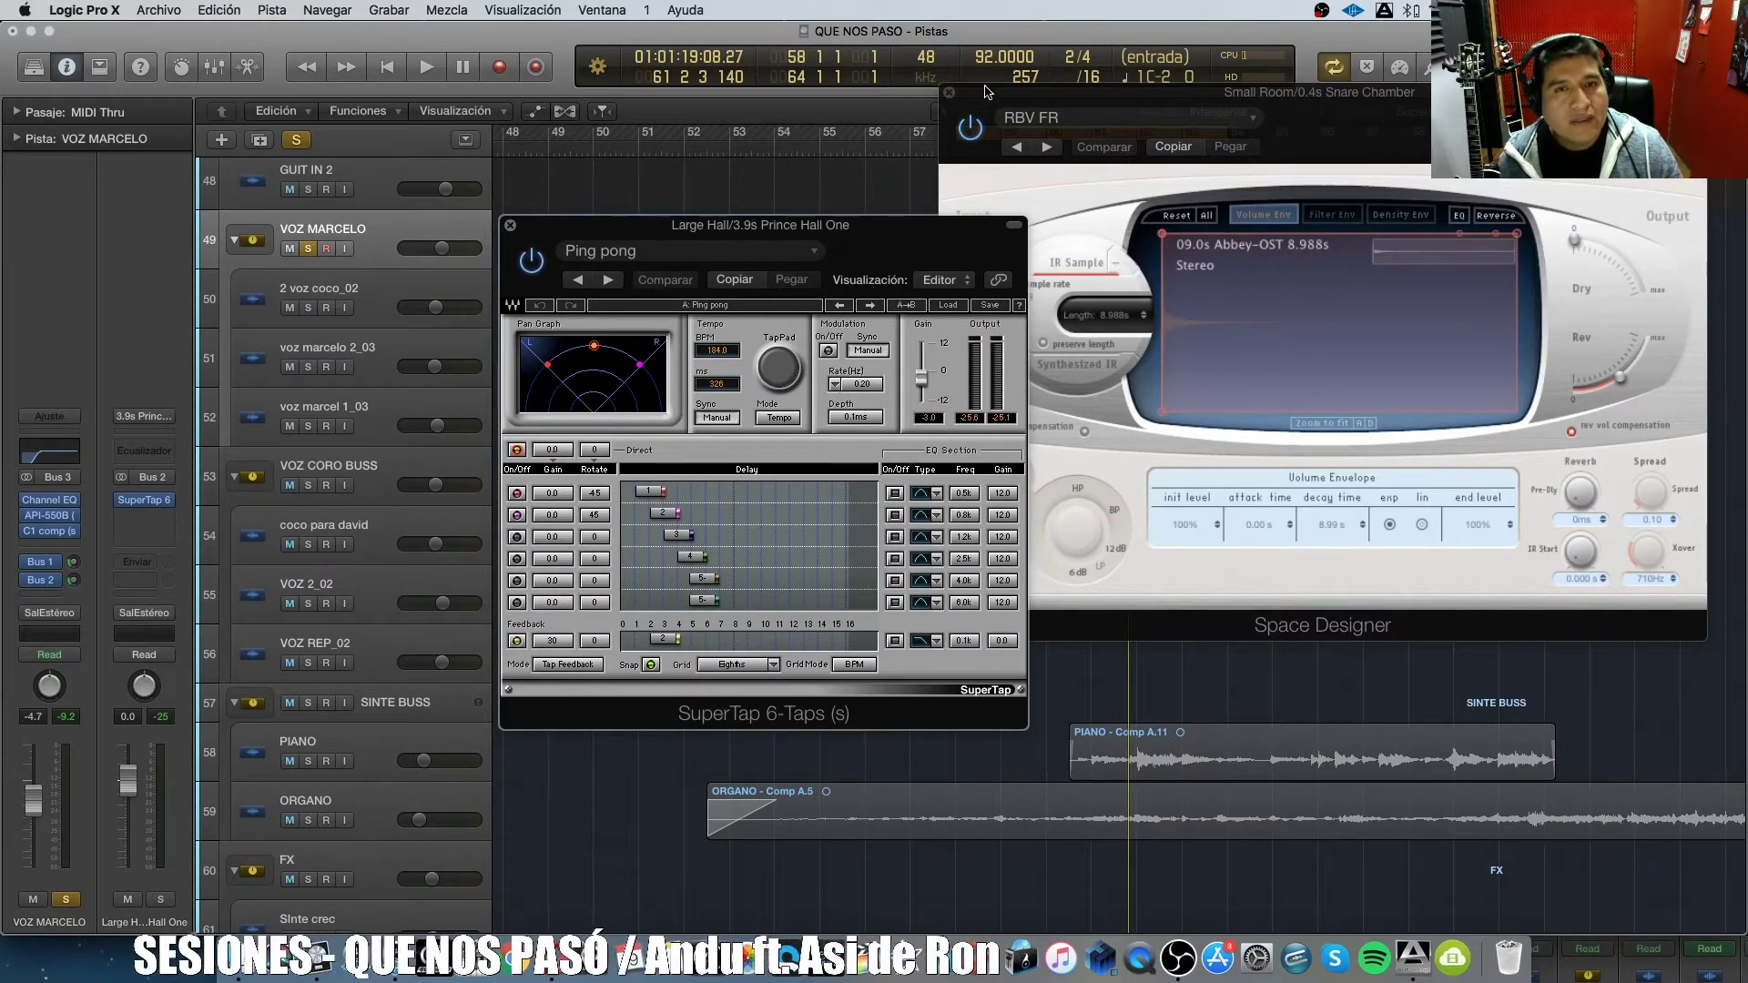
pyautogui.click(988, 60)
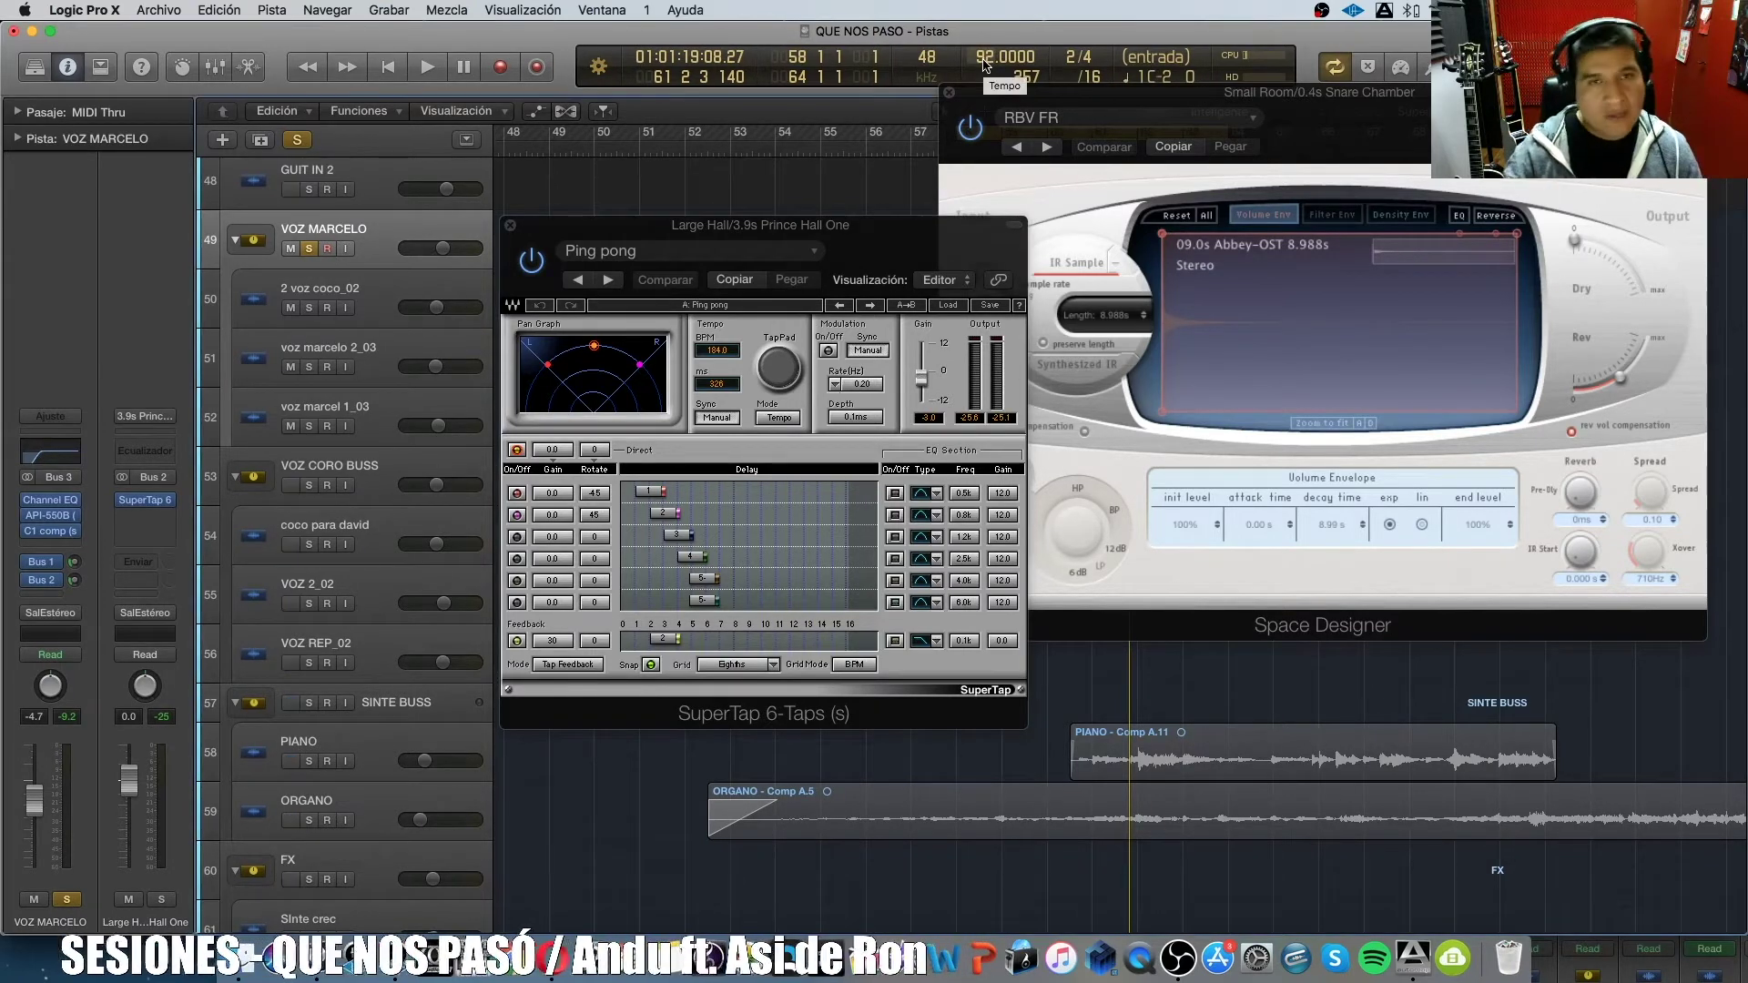
pyautogui.moveTo(876, 231); pyautogui.dragTo(891, 202)
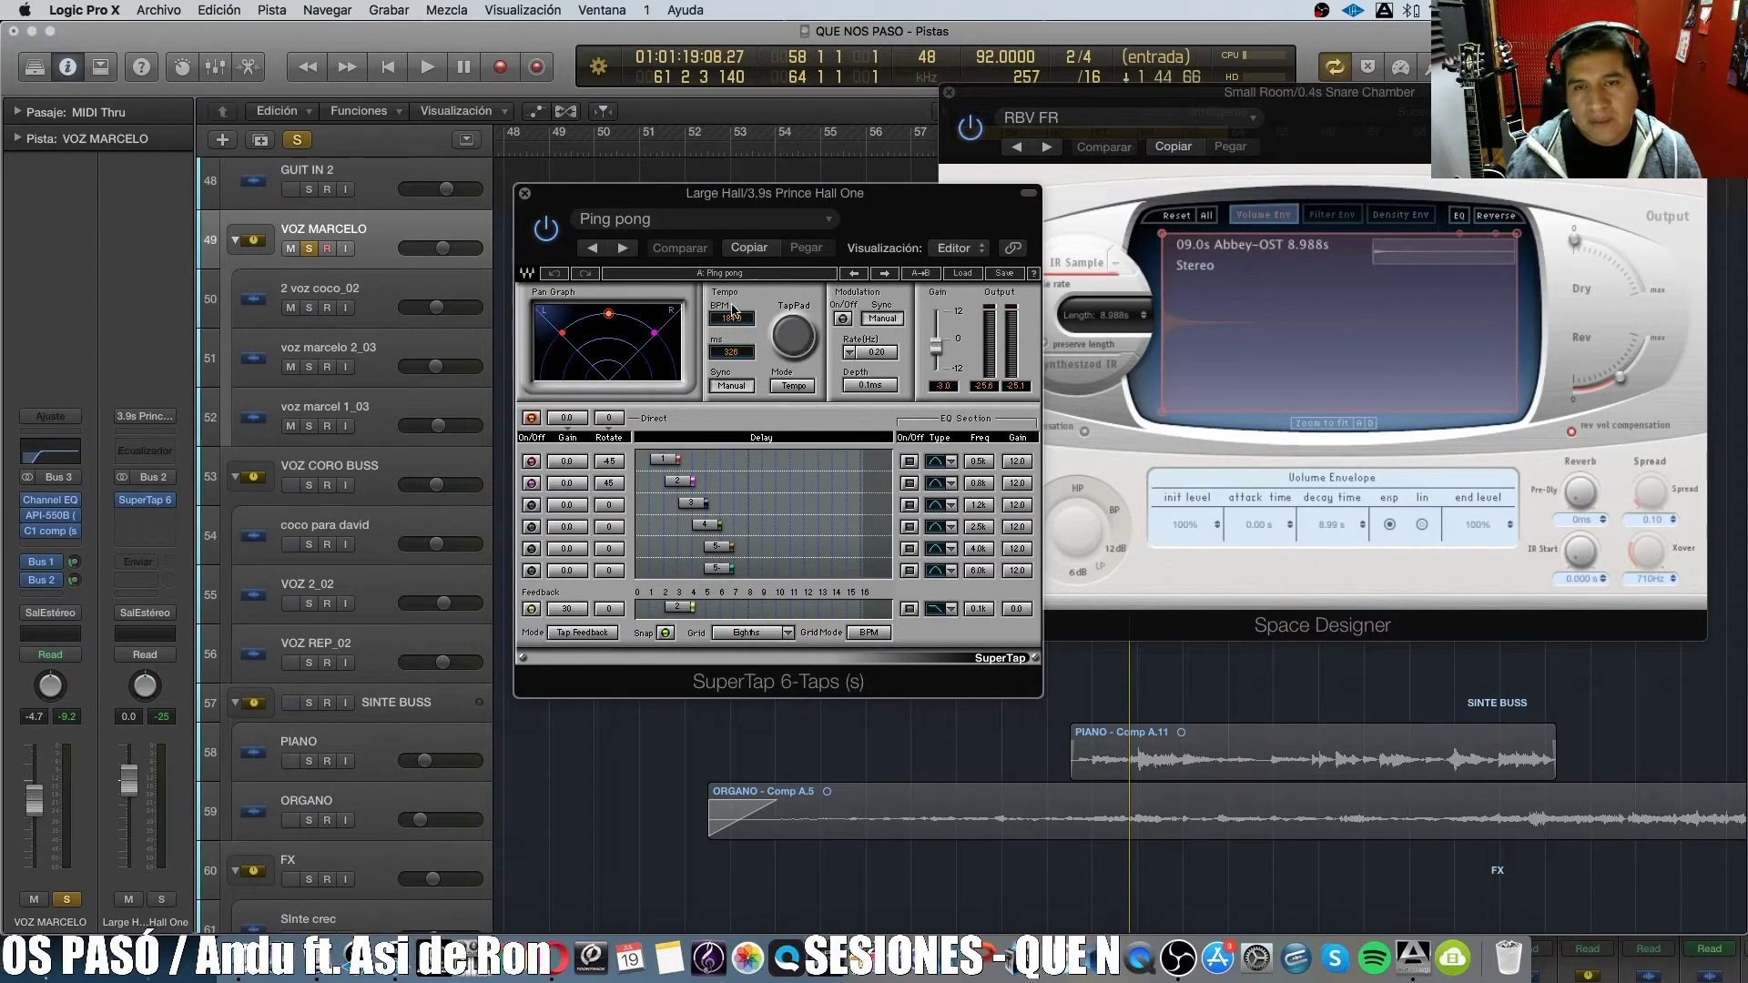
# Close the SuperTap and Space Designer windows and turn off all track solos.
pyautogui.click(525, 194)
pyautogui.click(950, 94)
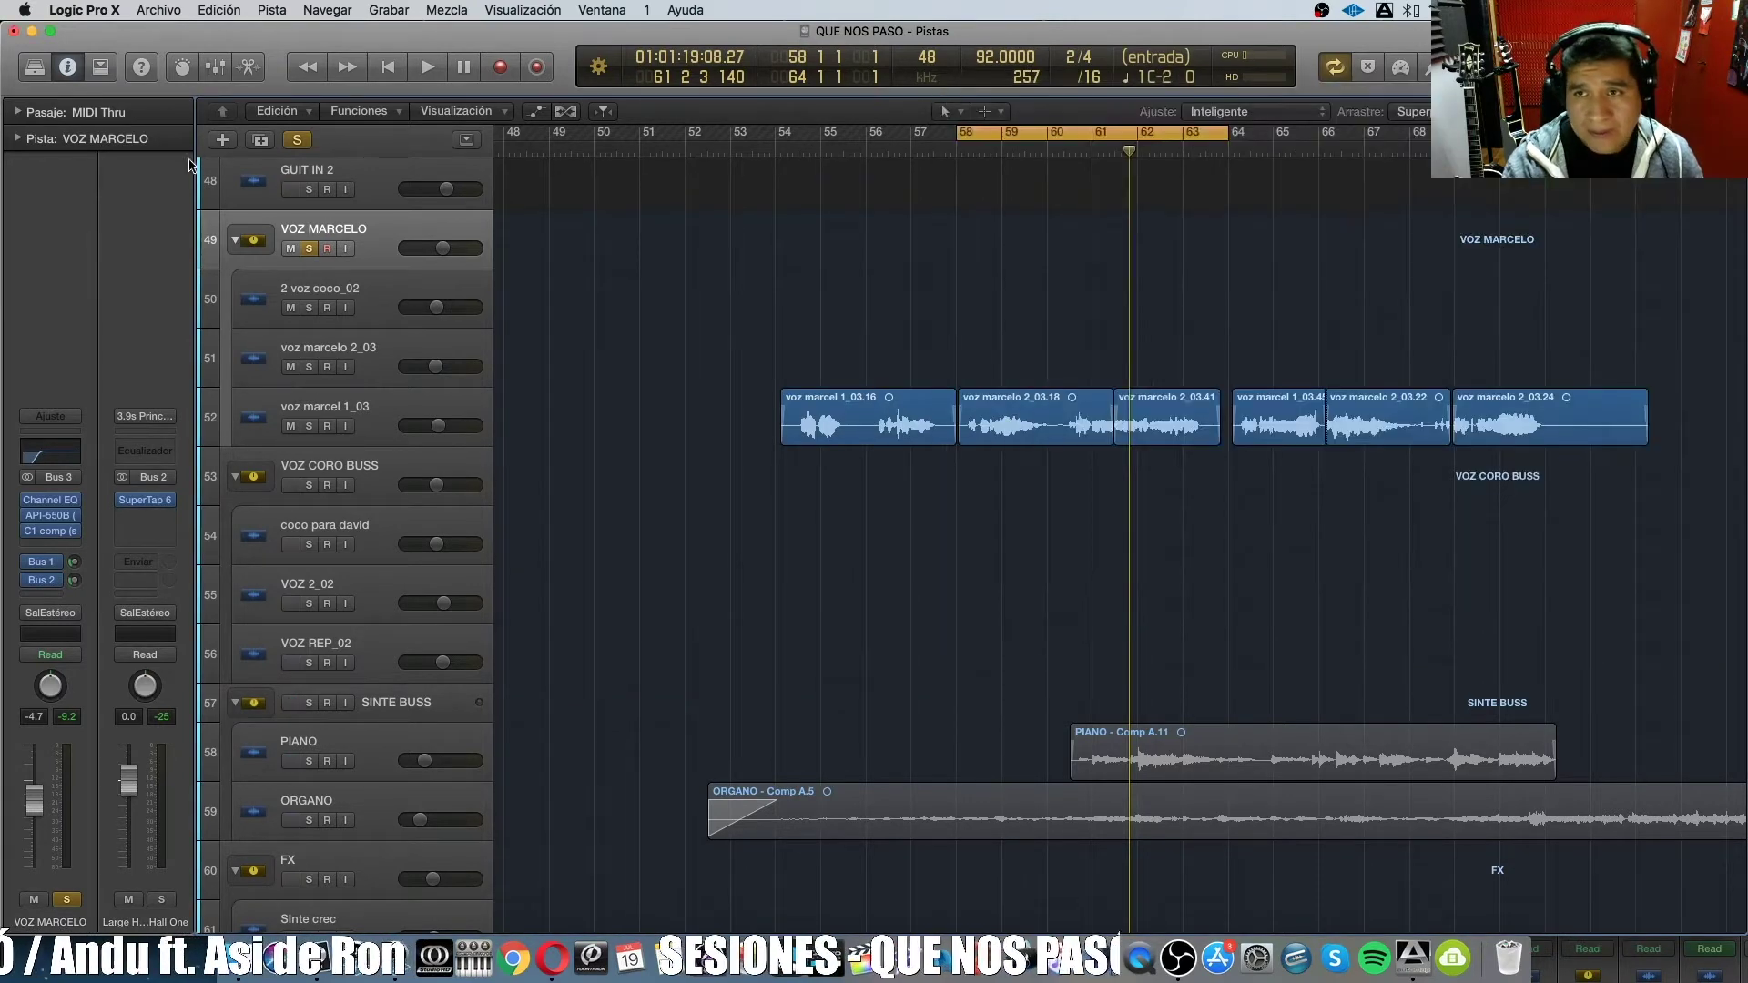
pyautogui.click(295, 140)
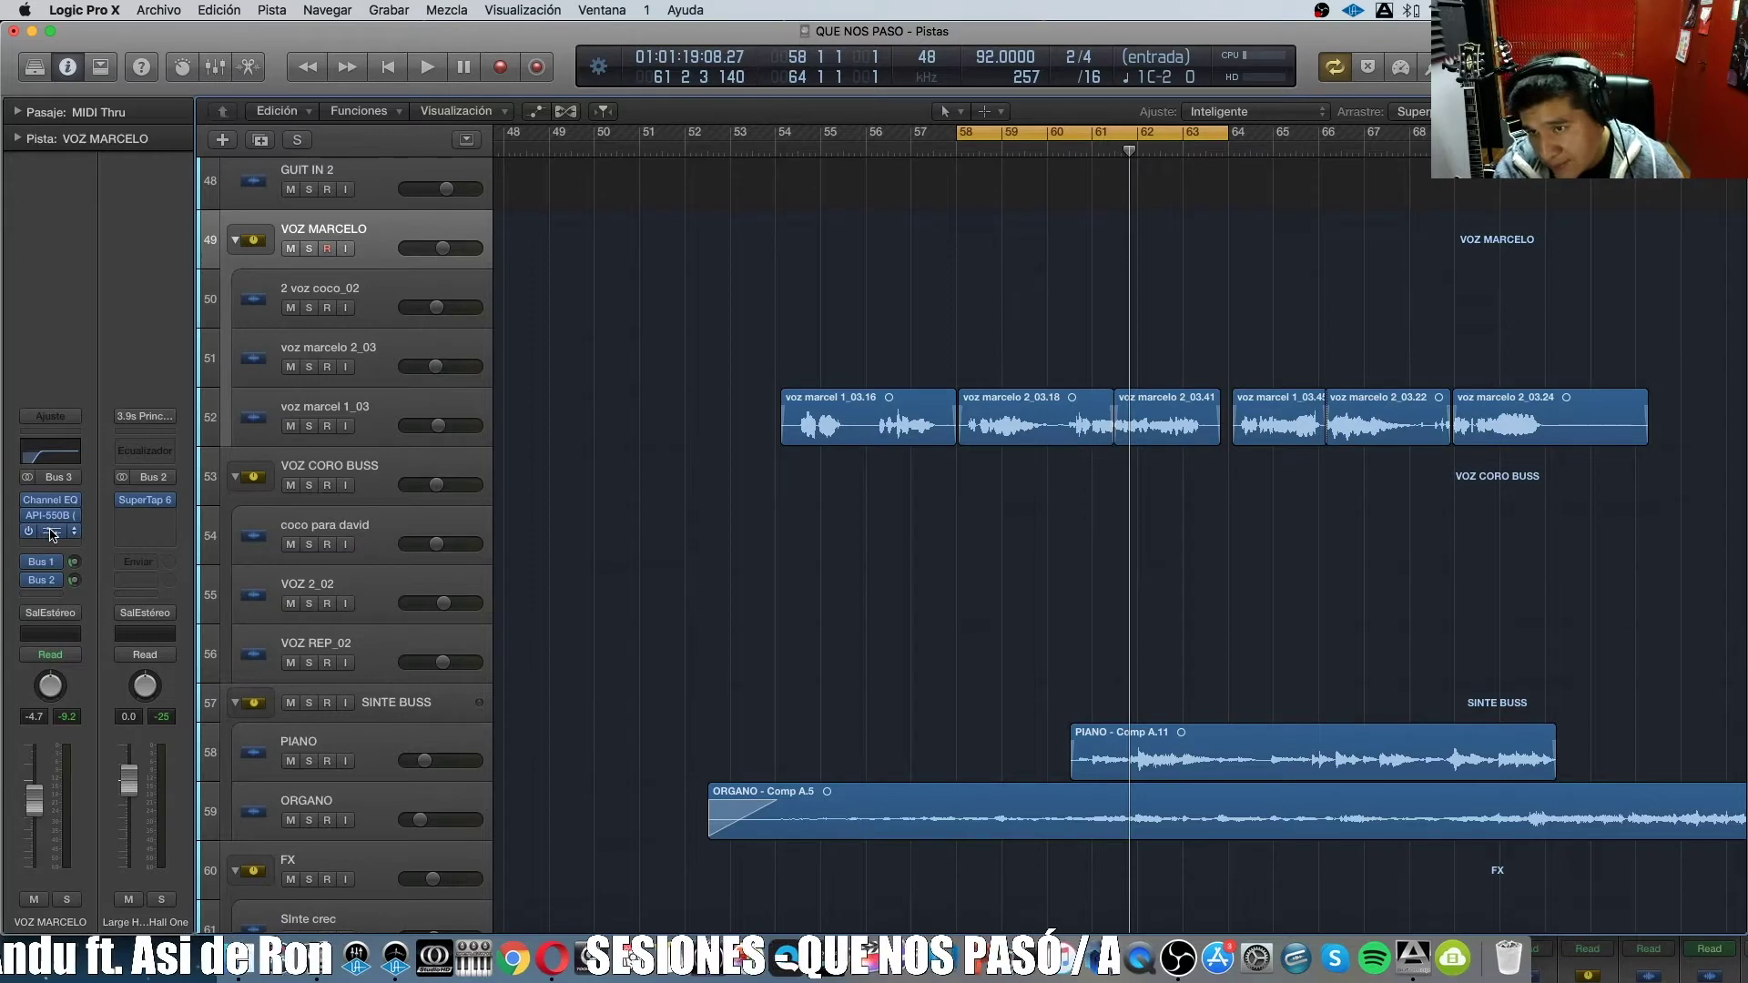
# Examine the C1 compressor and API-550B equalizer settings on the track 49 vocal bus, closing both windows.
pyautogui.click(52, 534)
pyautogui.moveTo(310, 70); pyautogui.dragTo(1056, 141)
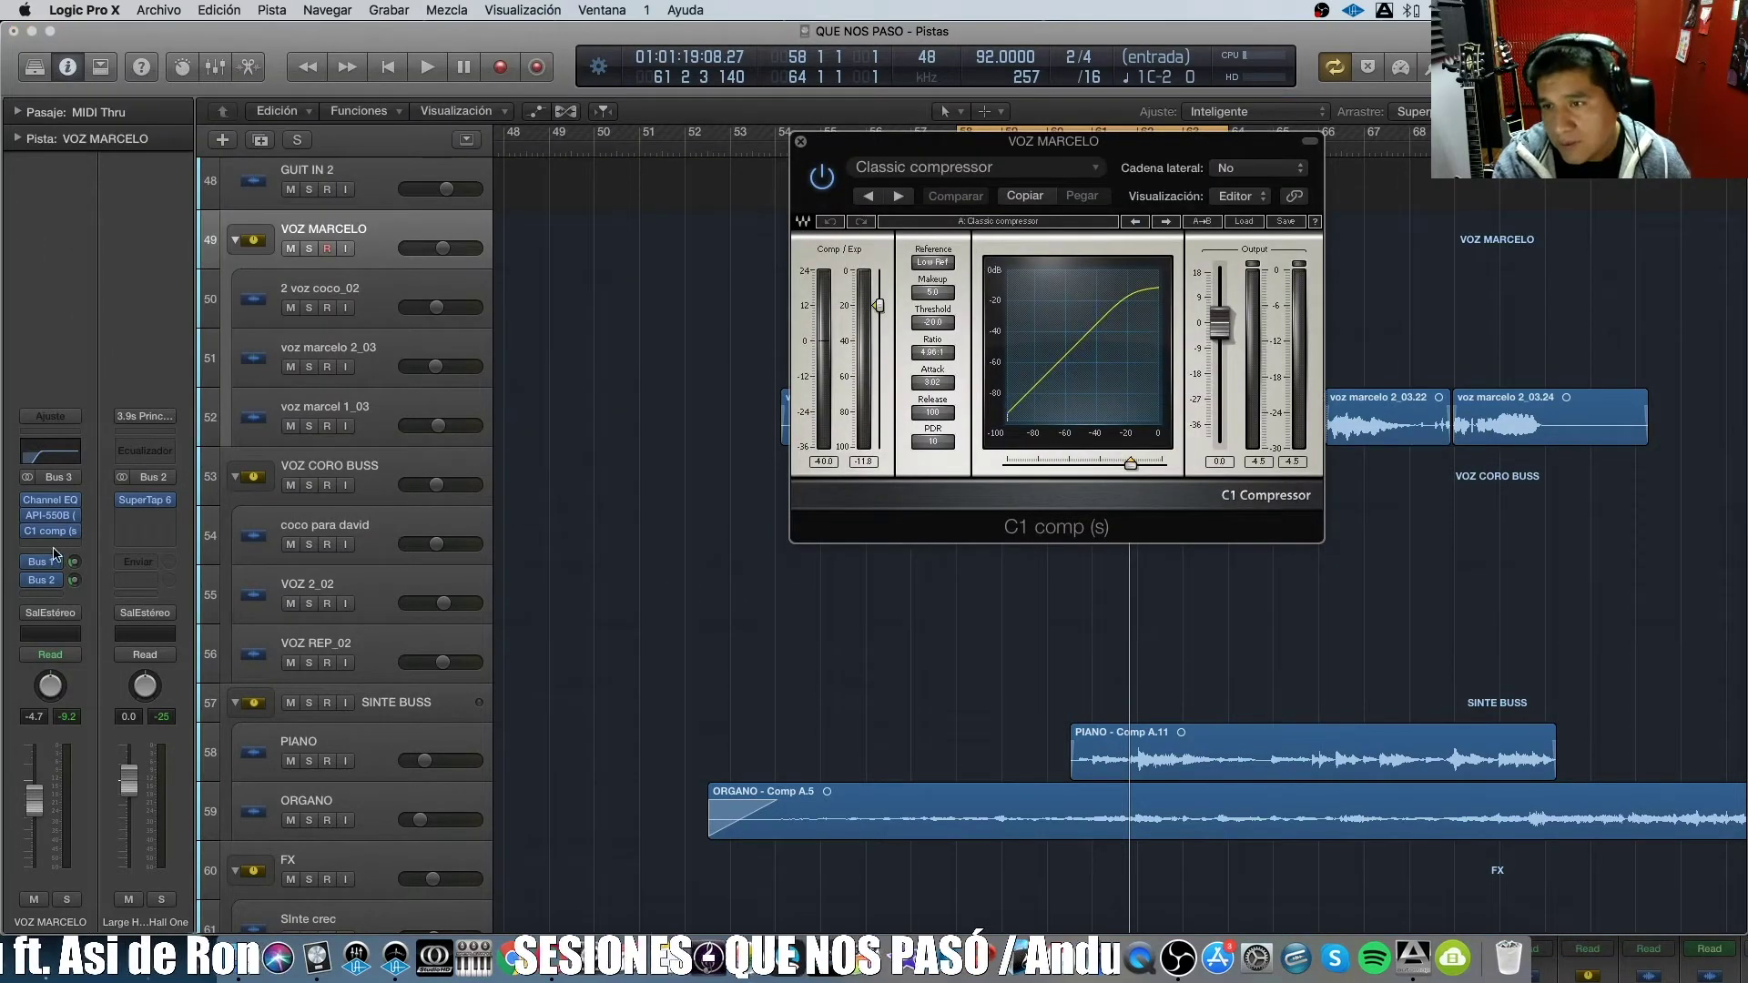
pyautogui.click(52, 515)
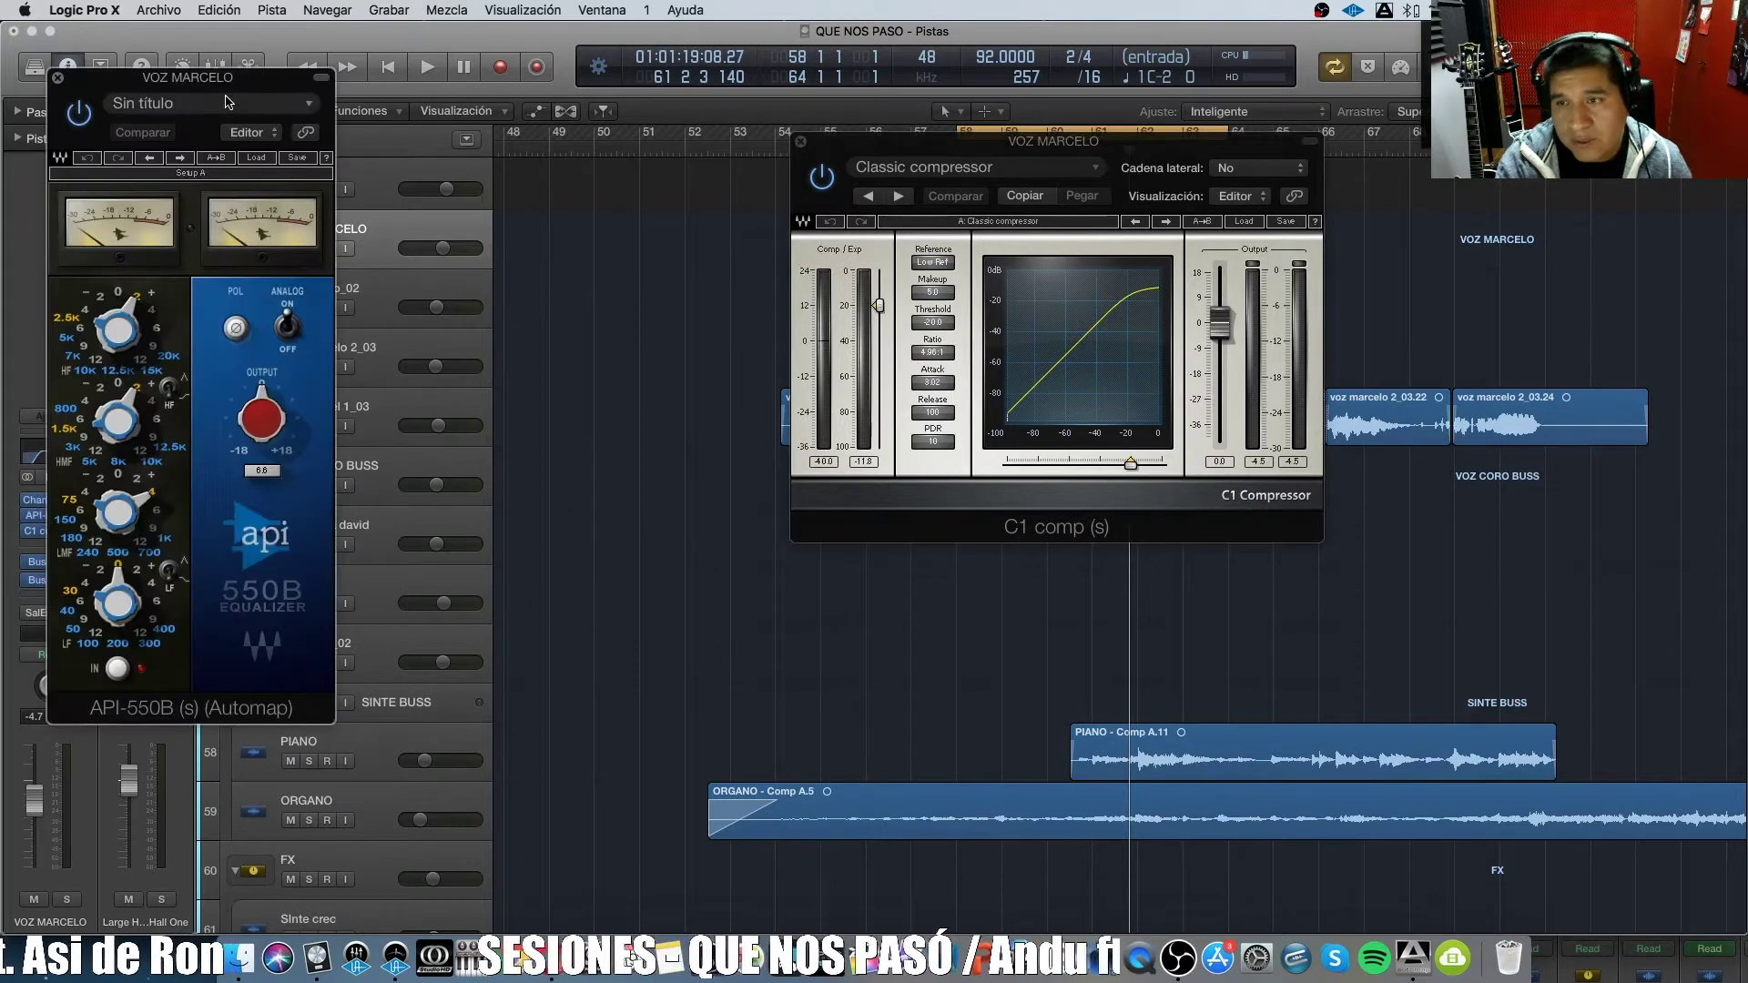
pyautogui.moveTo(232, 88); pyautogui.dragTo(662, 109)
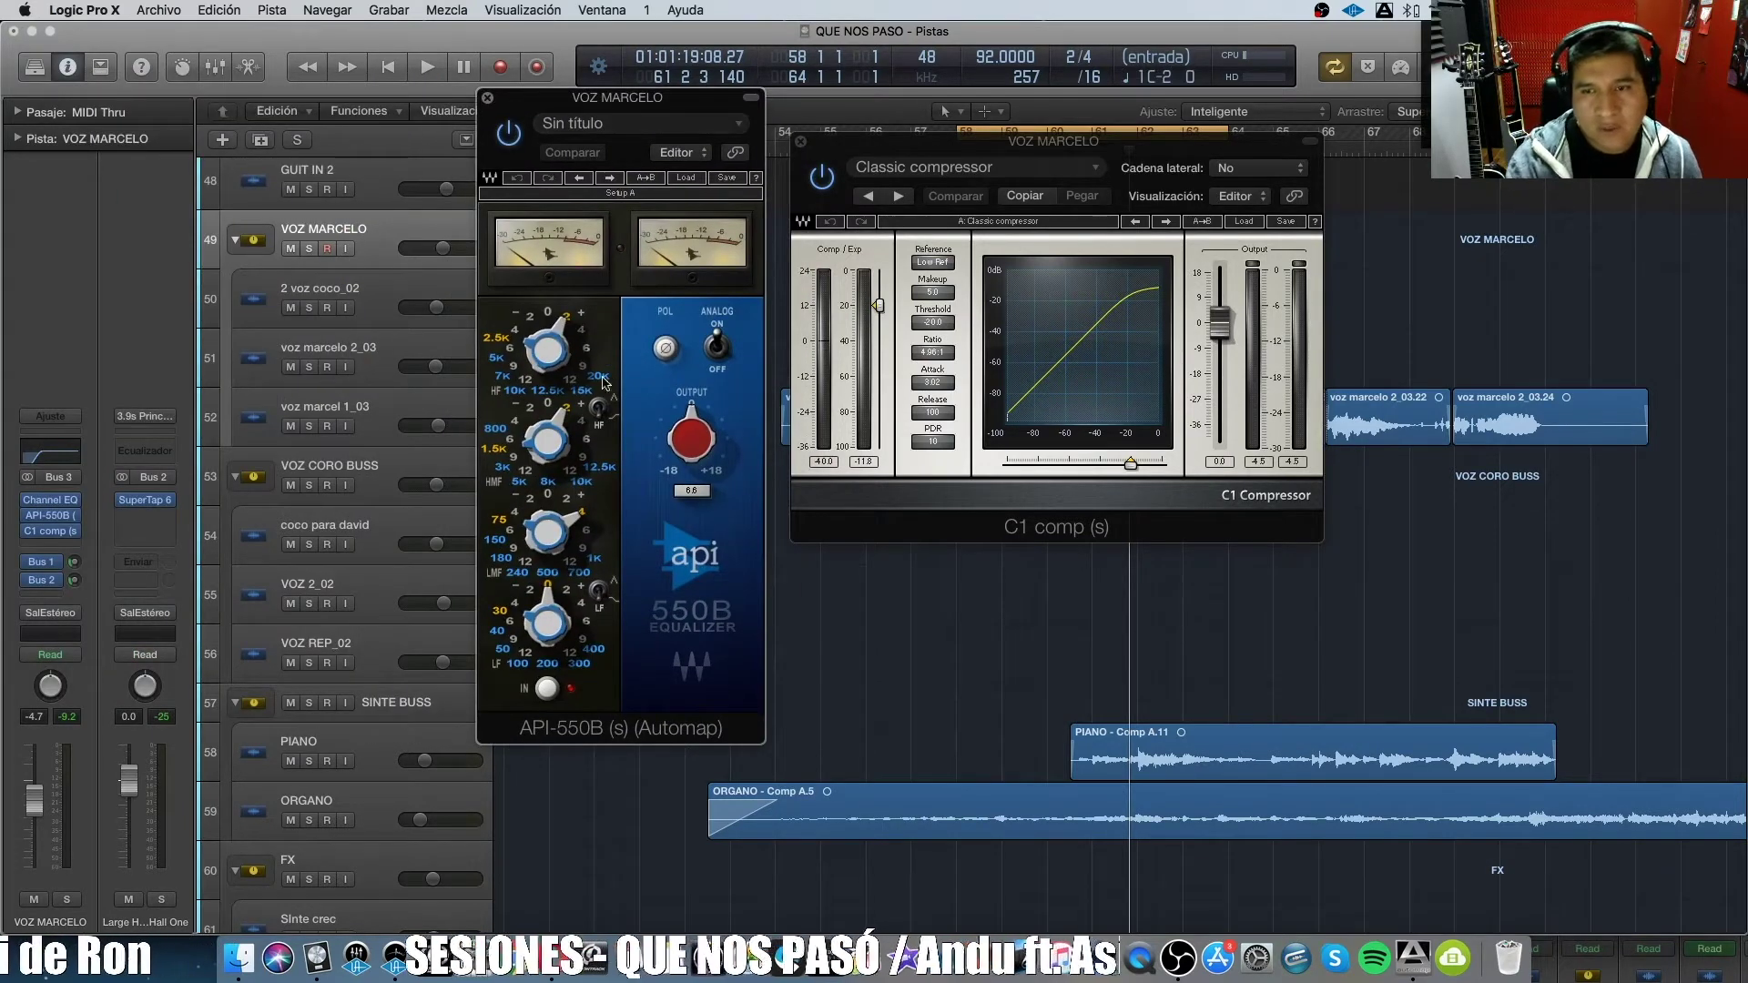
pyautogui.click(488, 98)
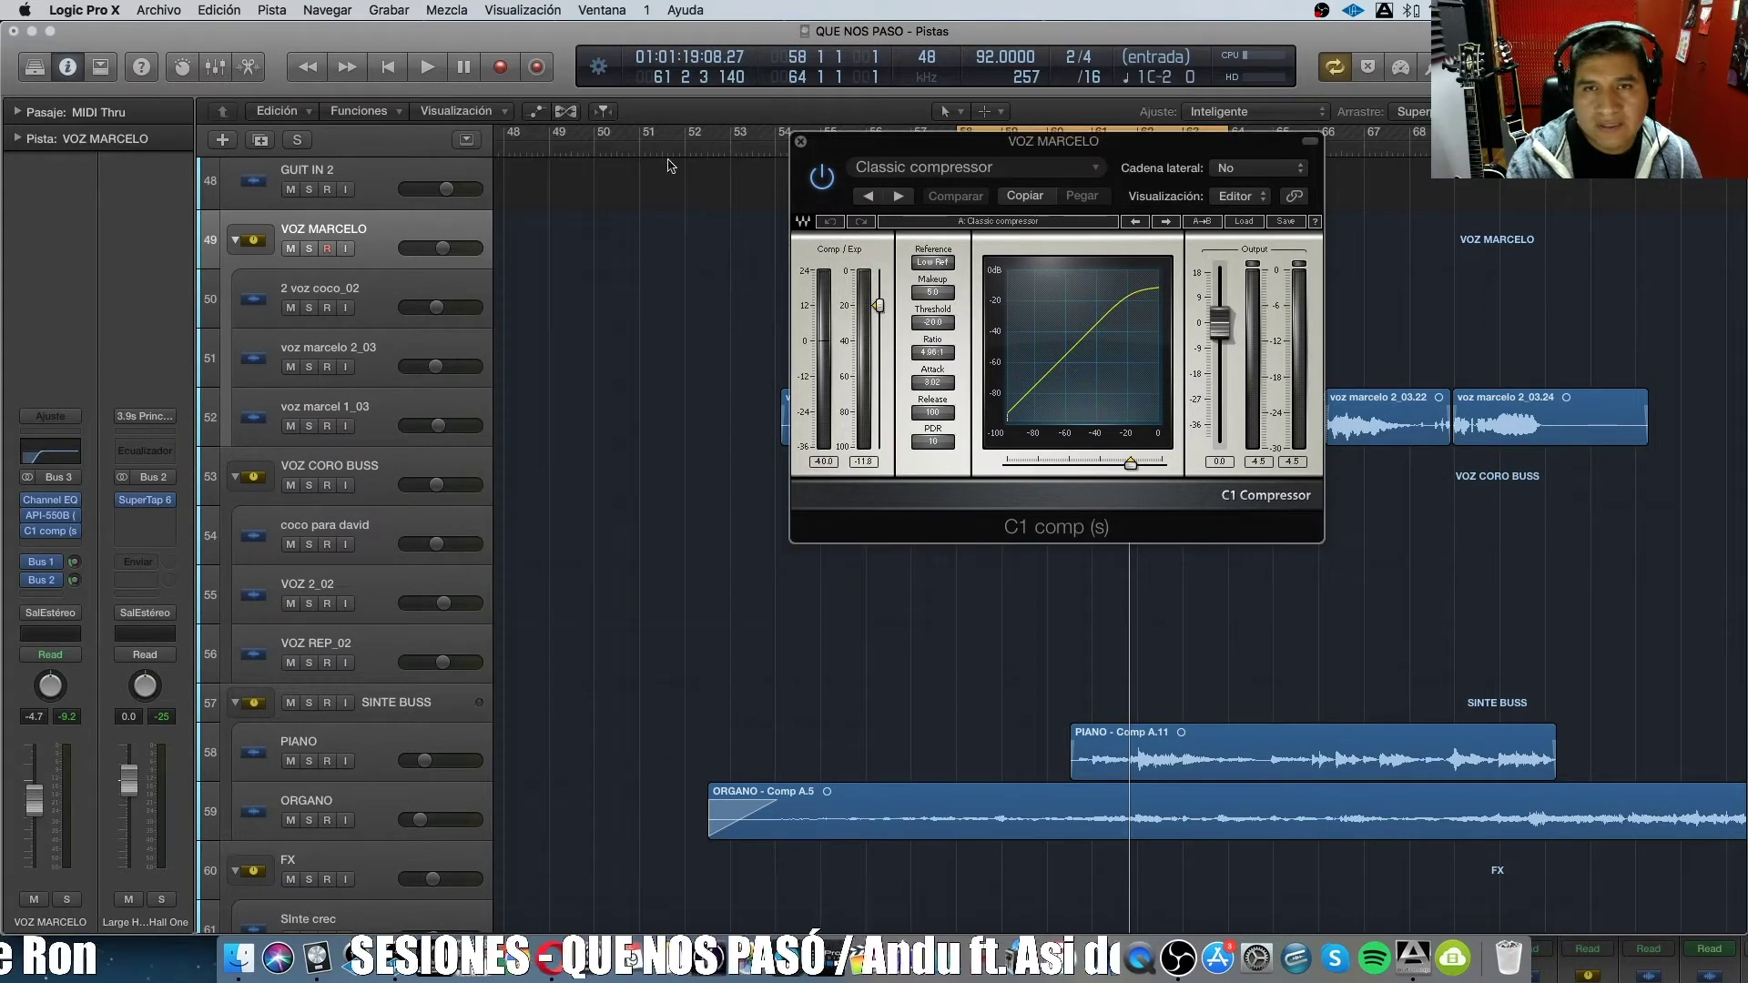
pyautogui.click(800, 141)
# Examine the Channel EQ curve on the track 49 vocal bus and close its window.
pyautogui.moveTo(161, 509)
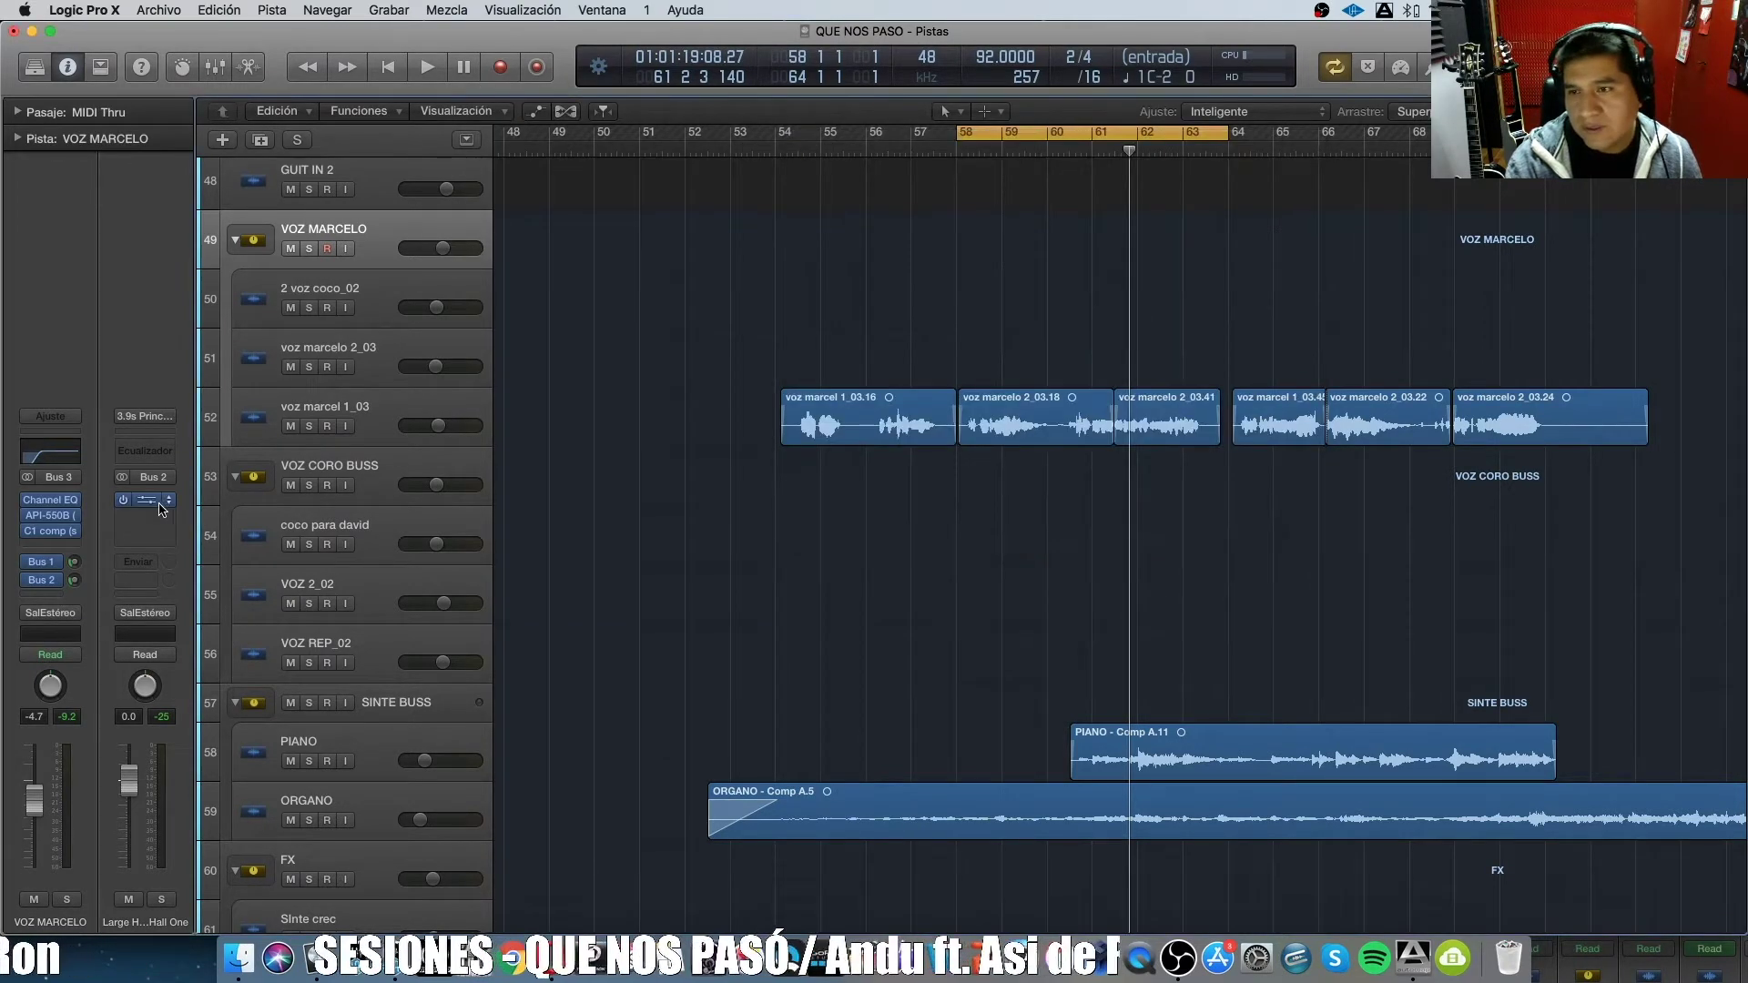
pyautogui.click(51, 505)
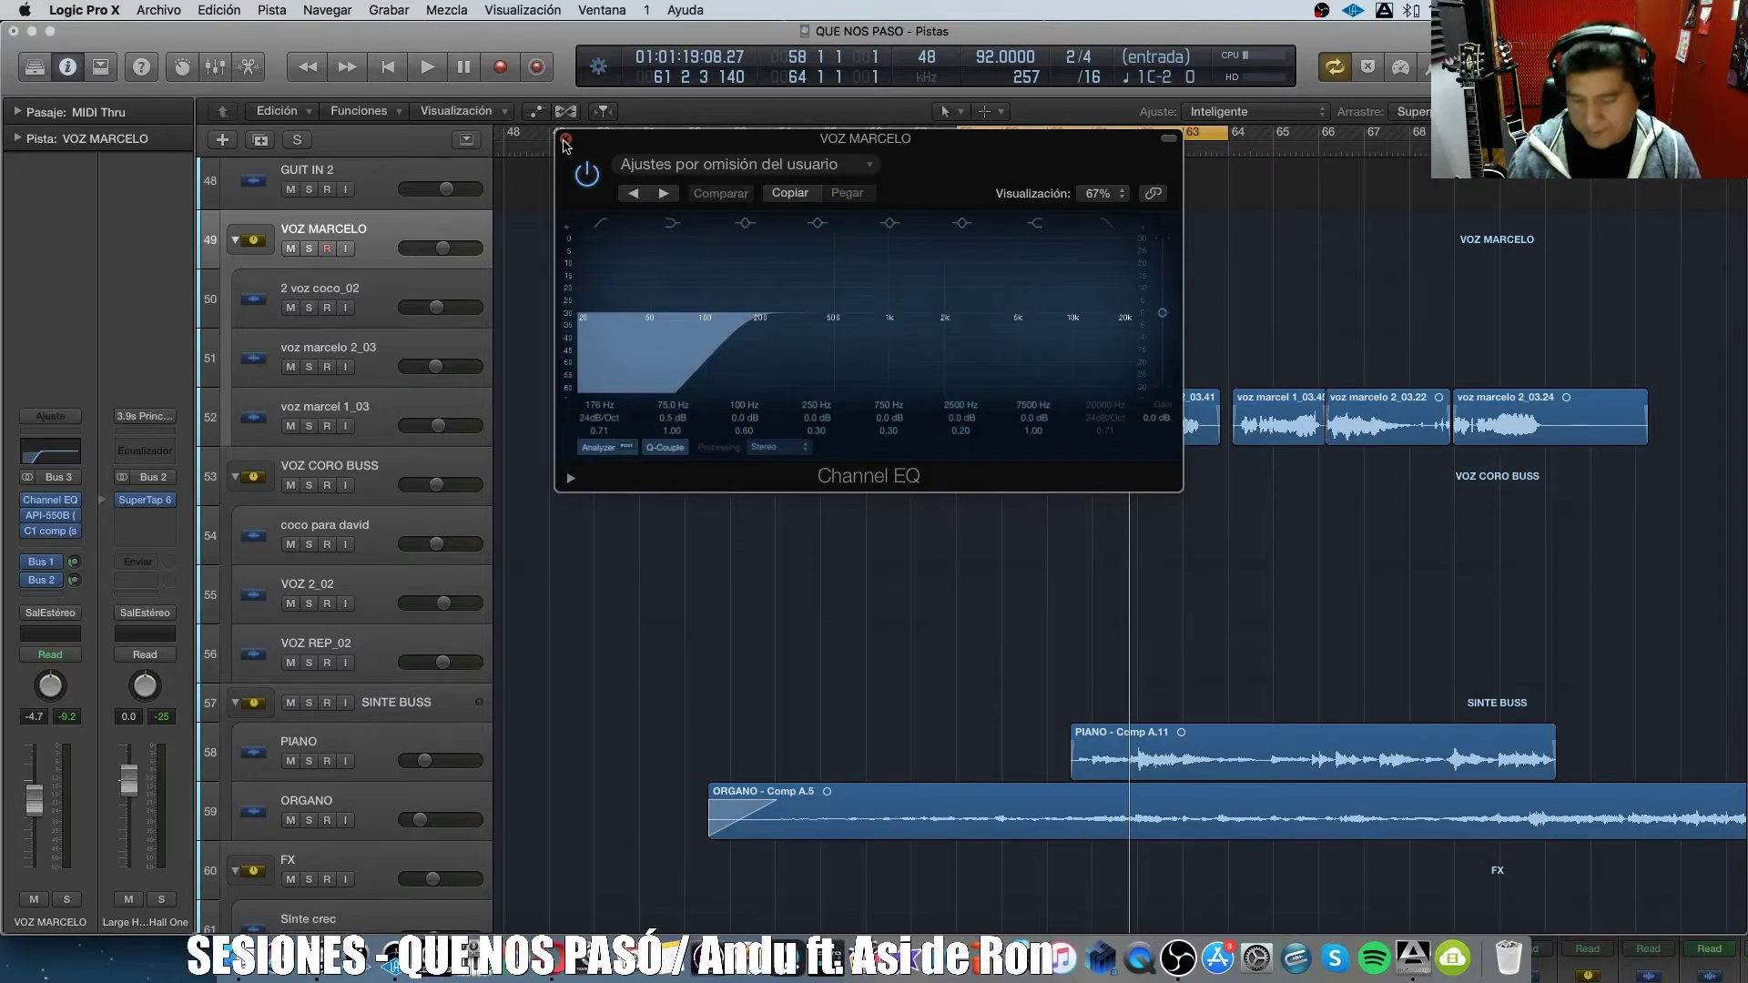
pyautogui.click(564, 139)
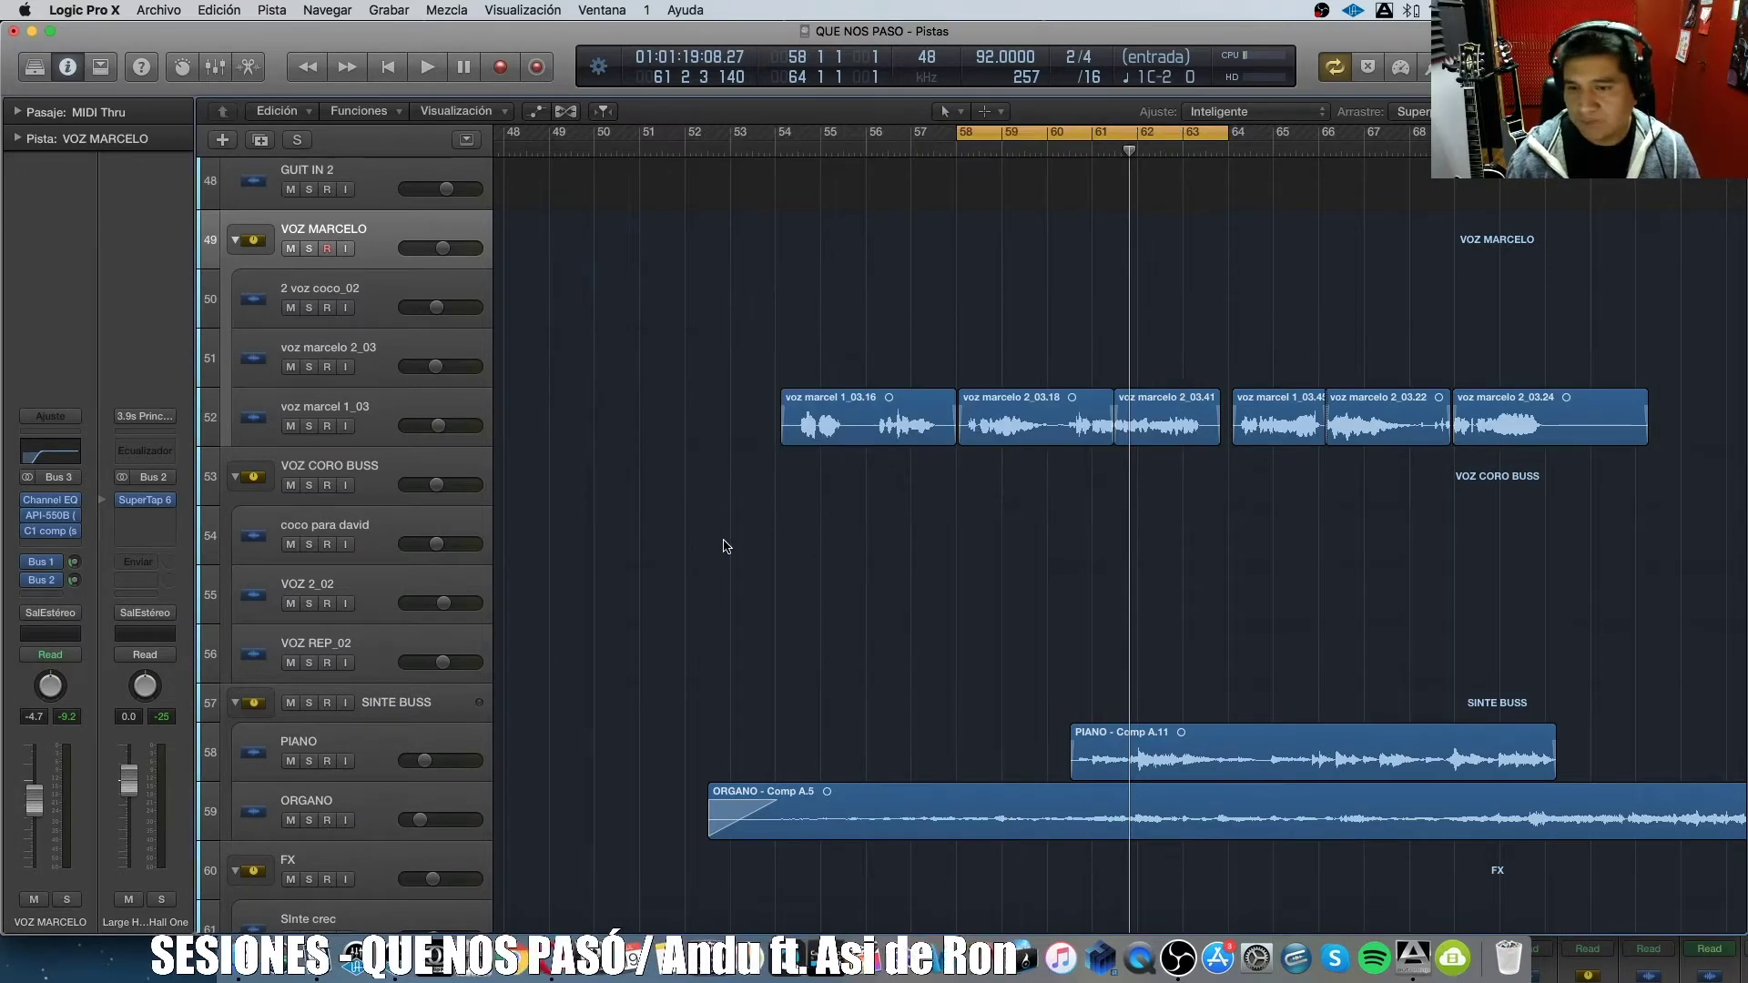
# Select the mastering FR - 2019 track to show its plug-in chain.
pyautogui.scroll(-8, 551, 684)
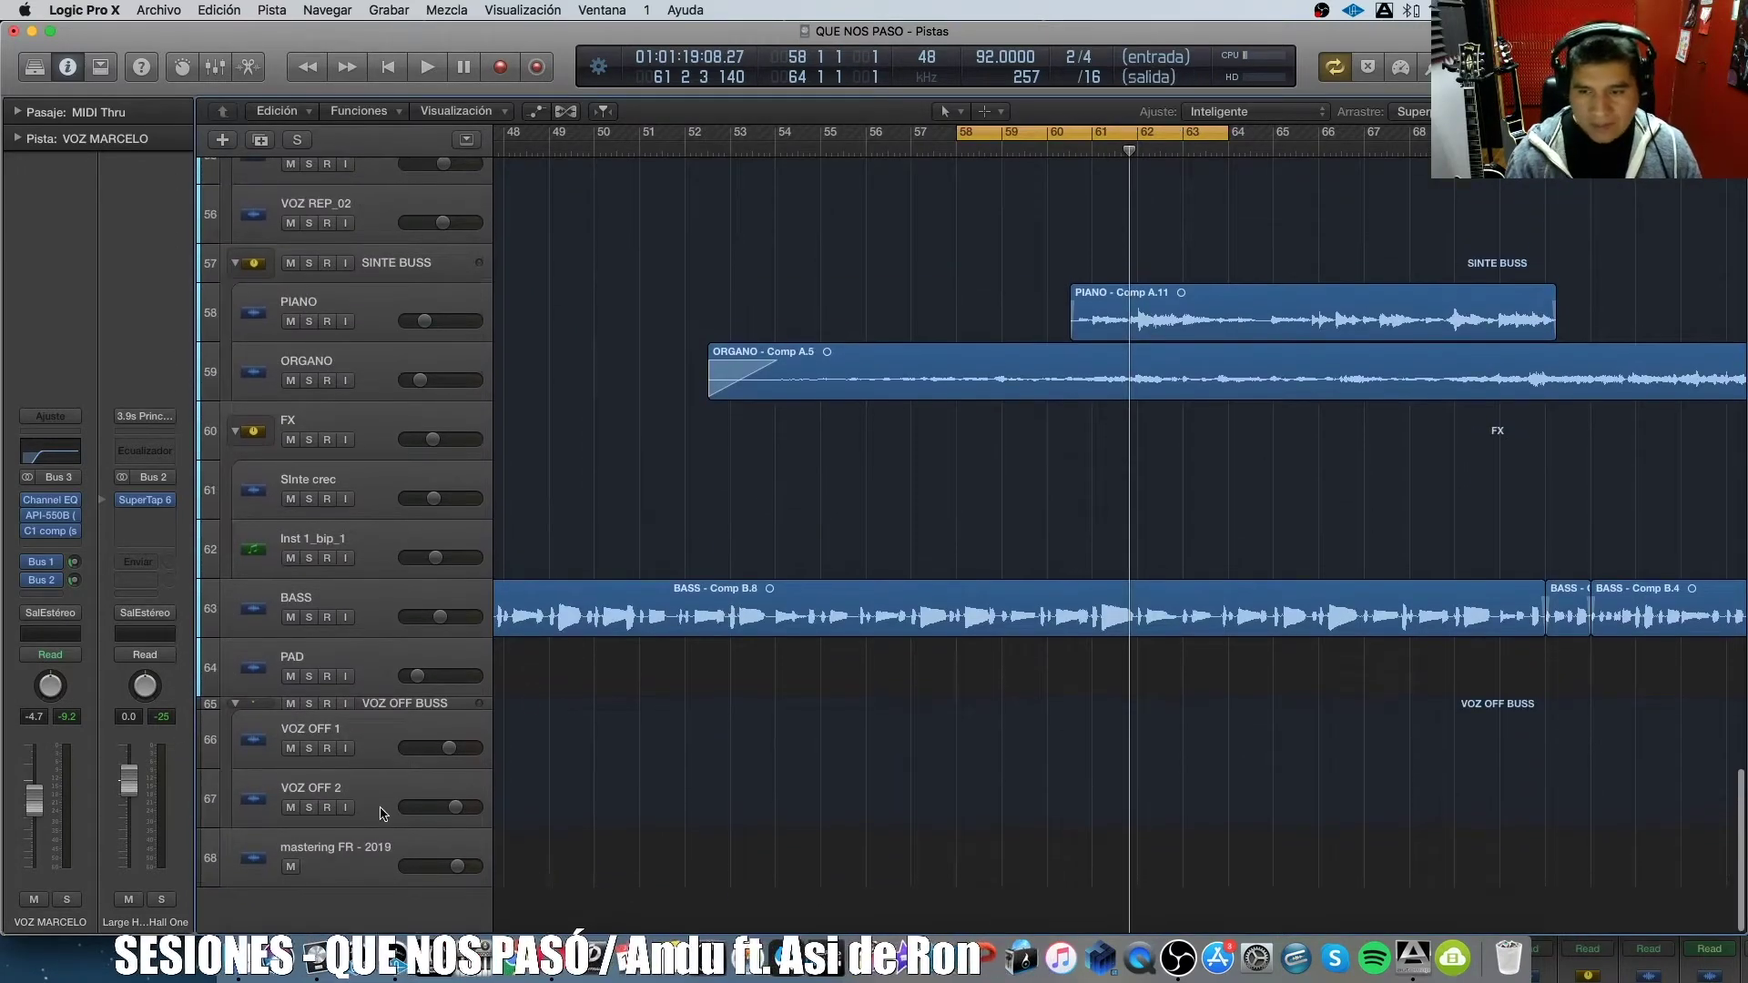
pyautogui.click(361, 848)
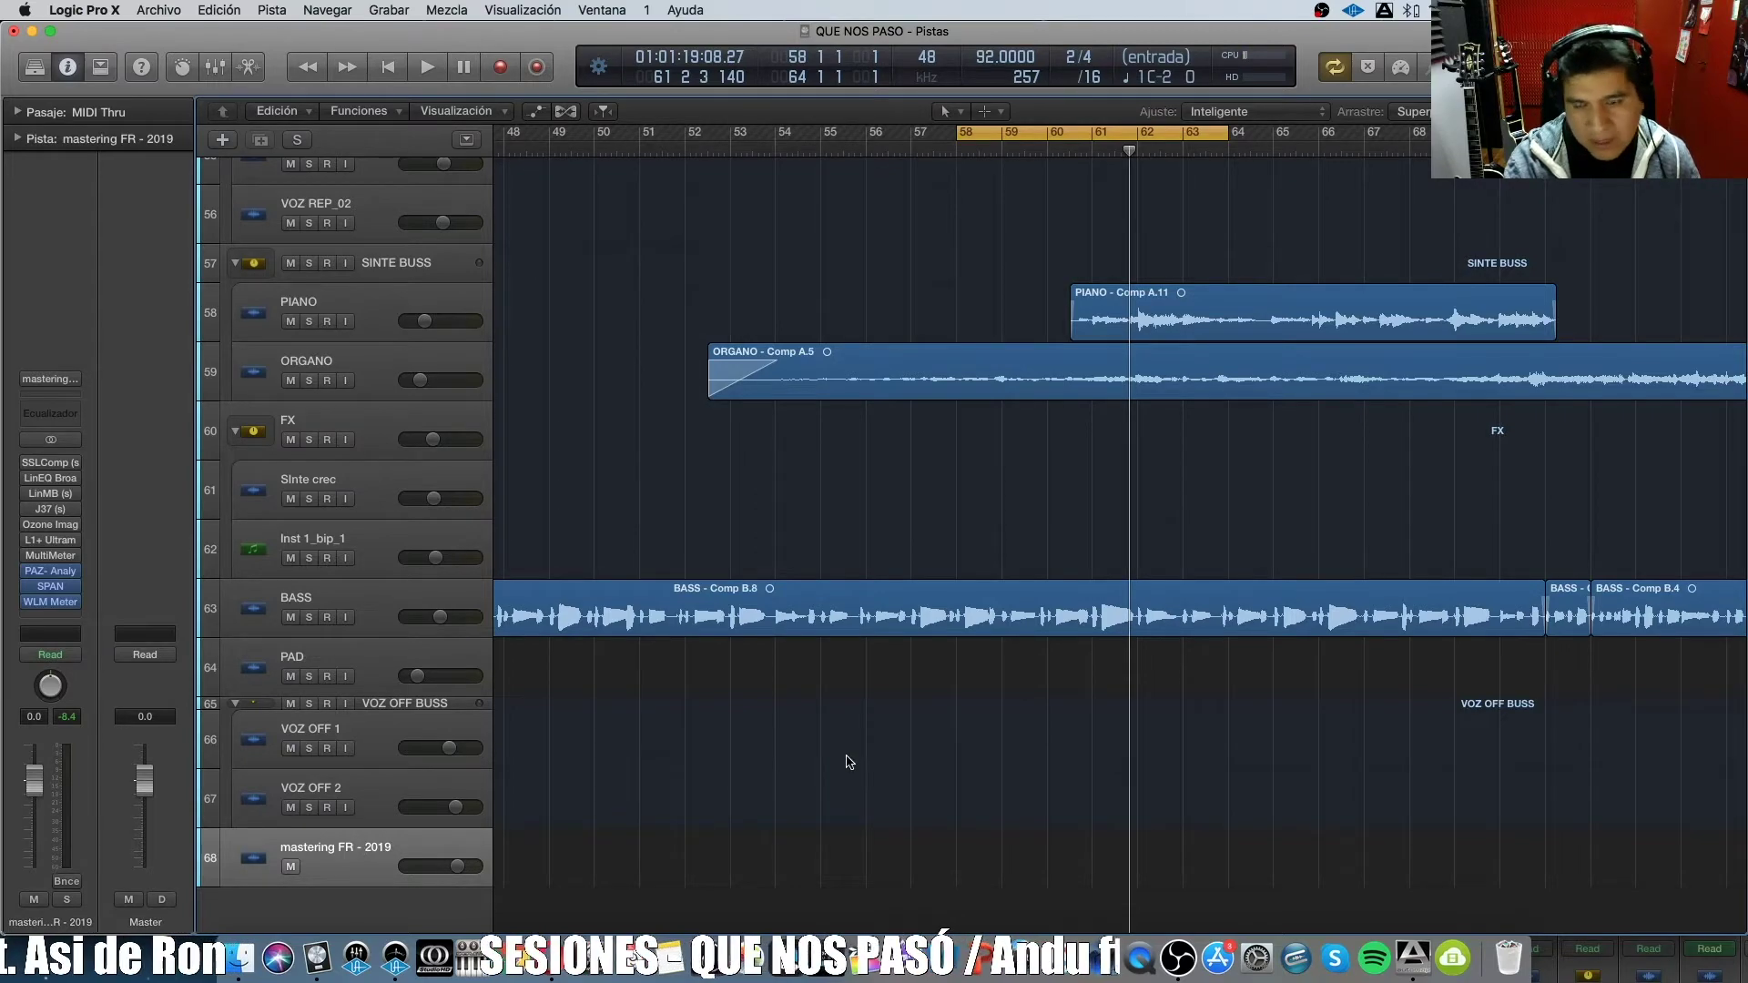
# Select the DRUM SET BUSS track and look through the arrangement's tracks.
pyautogui.scroll(15, 848, 763)
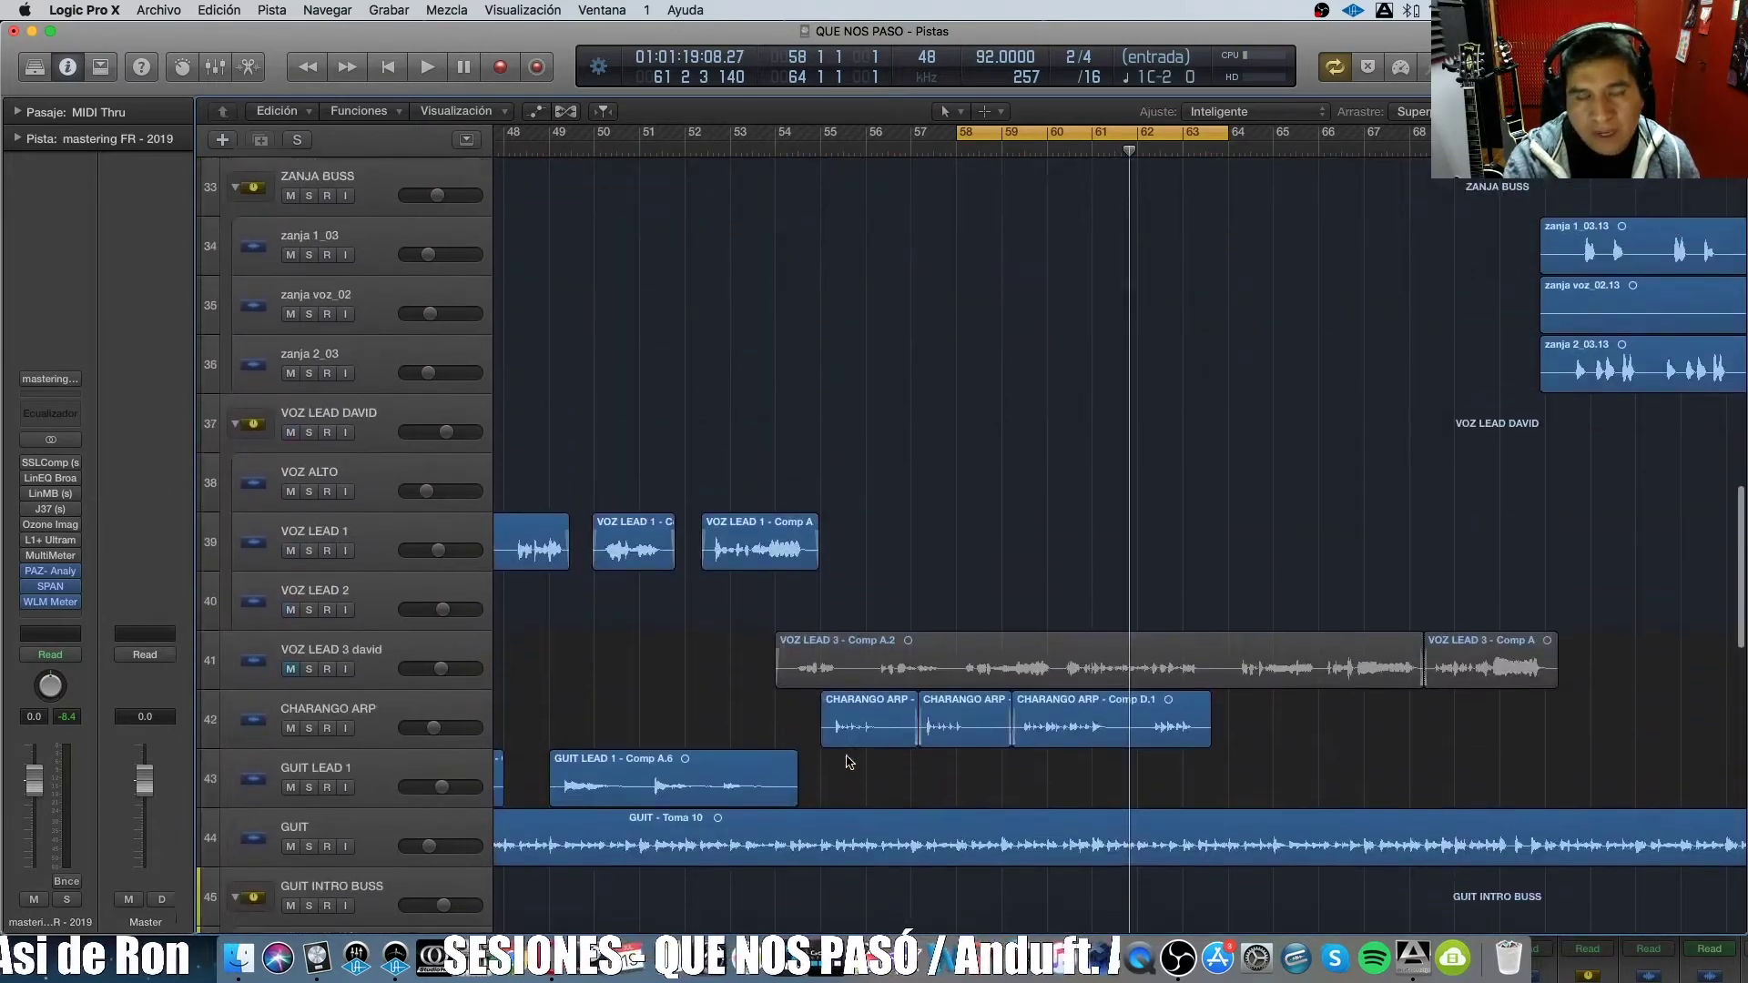
pyautogui.scroll(15, 847, 763)
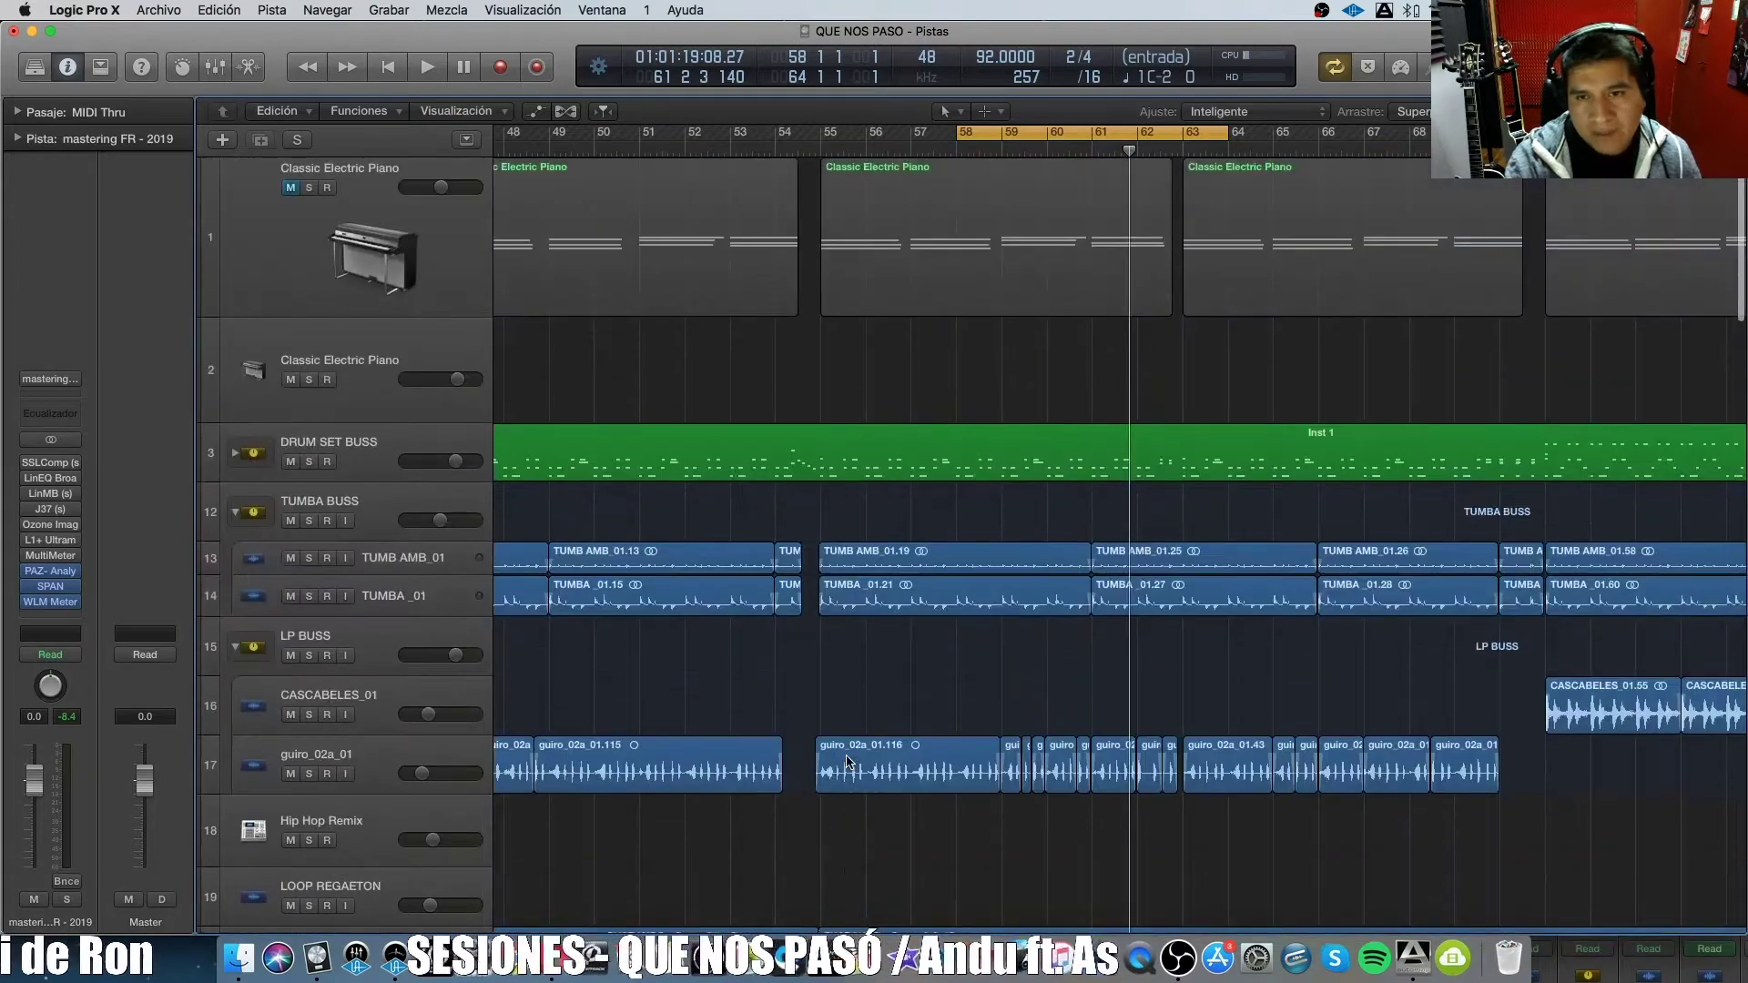
pyautogui.click(411, 457)
pyautogui.scroll(-6, 777, 558)
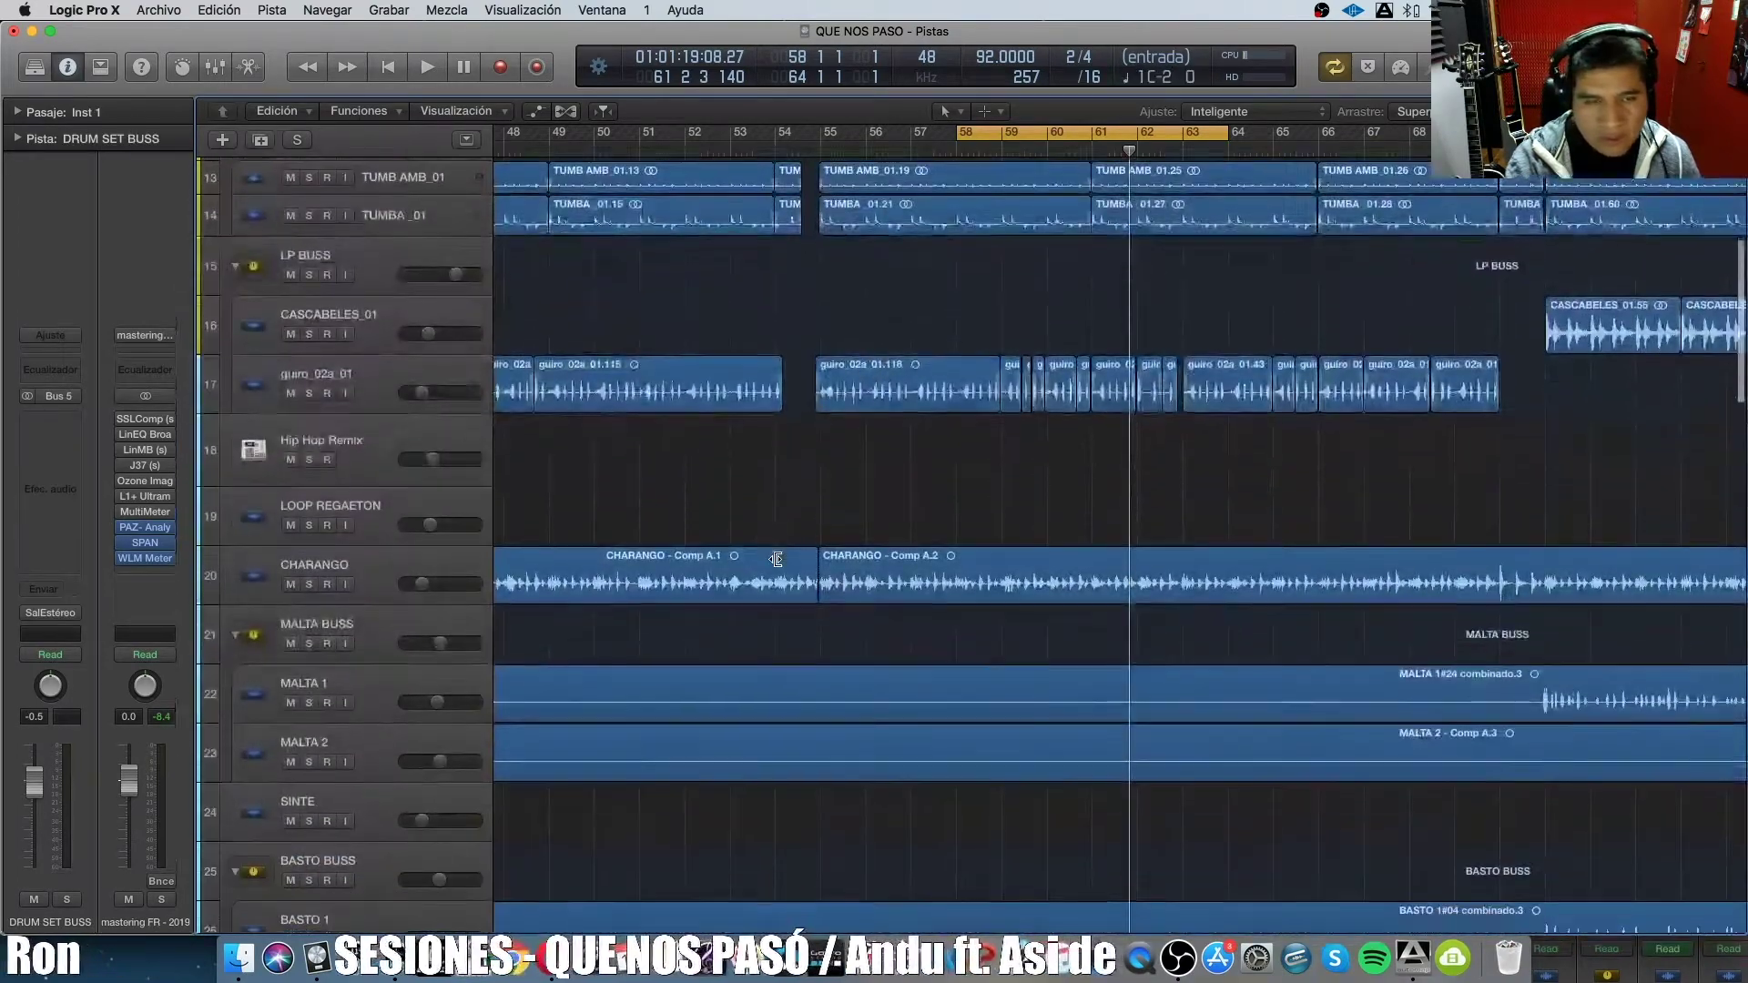
pyautogui.scroll(-10, 777, 559)
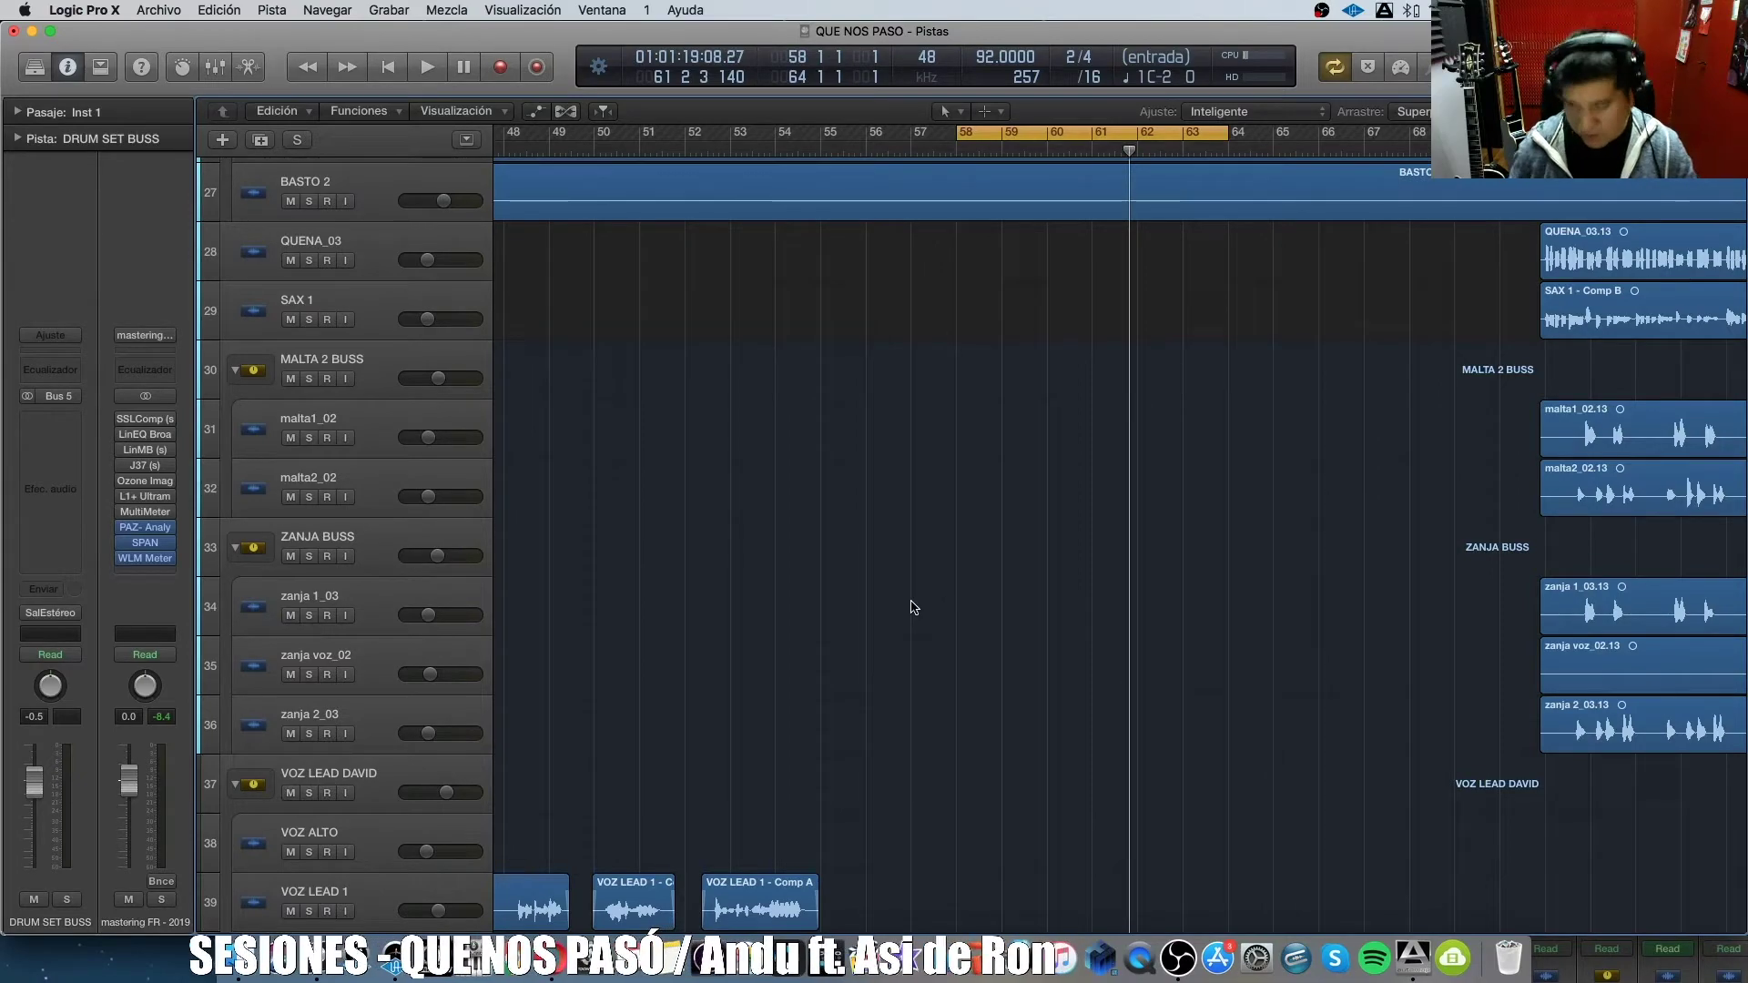
pyautogui.scroll(15, 914, 608)
pyautogui.scroll(3, 914, 608)
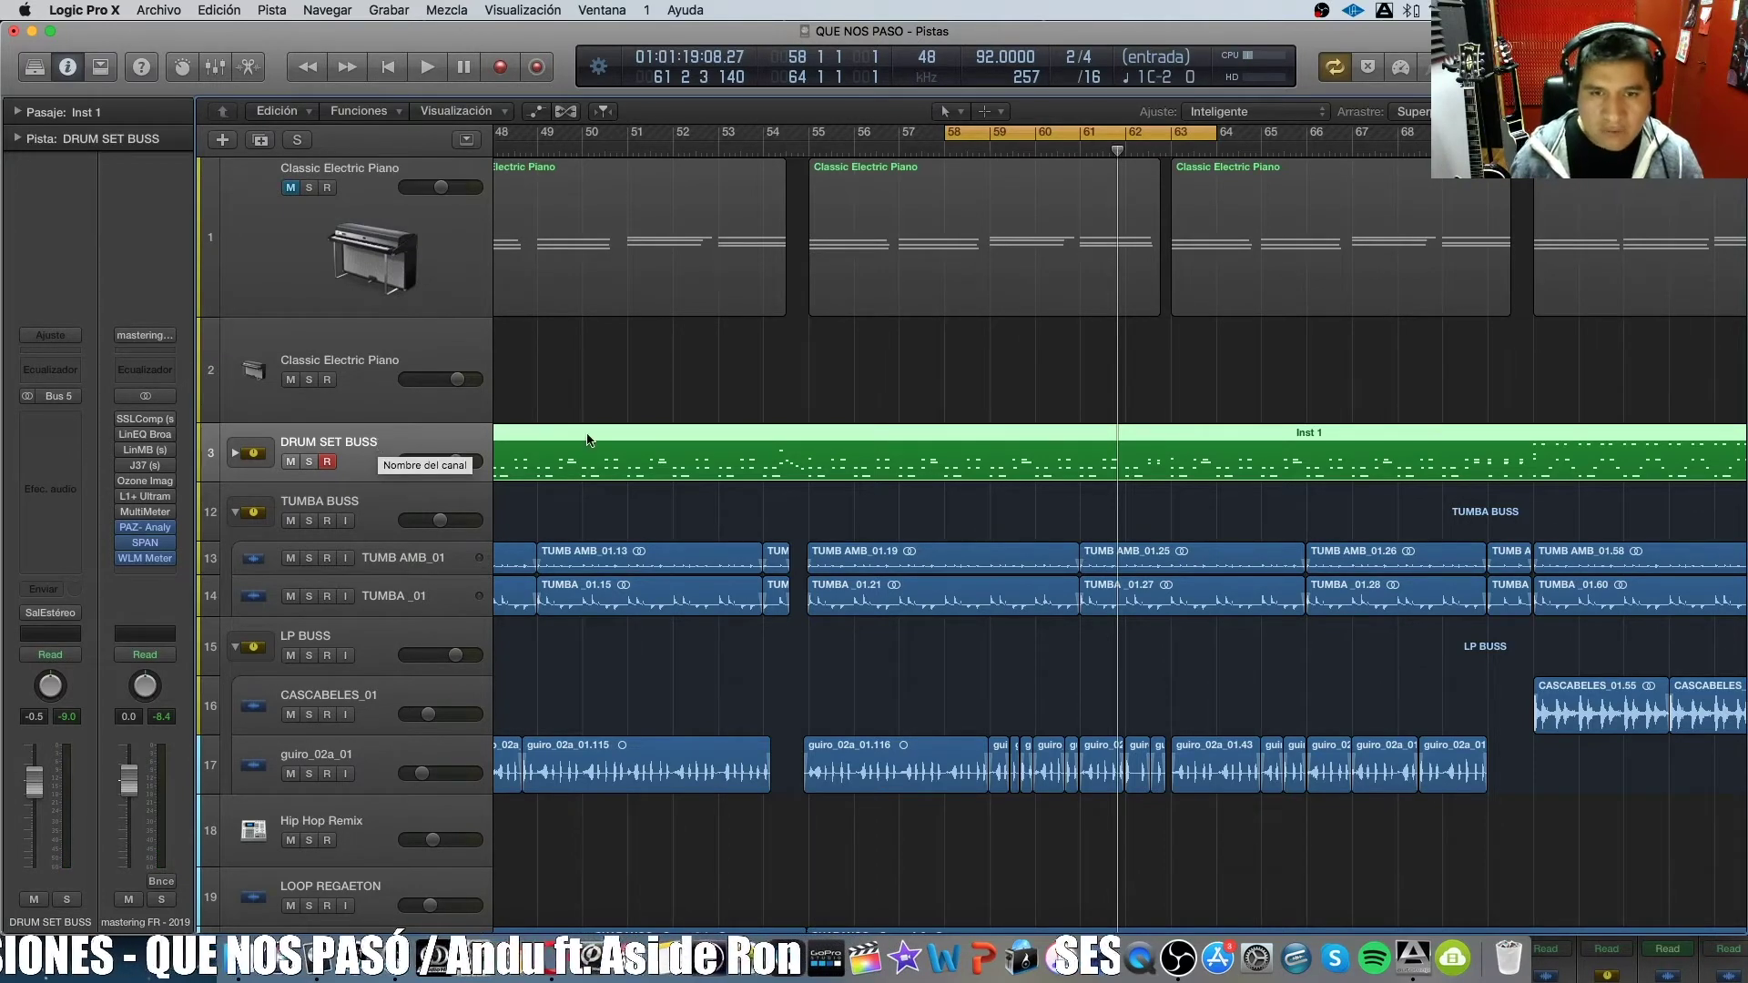
# Open the Inst 1 MIDI region of the DRUM SET BUSS track in the piano roll editor.
pyautogui.click(1001, 383)
pyautogui.click(998, 463)
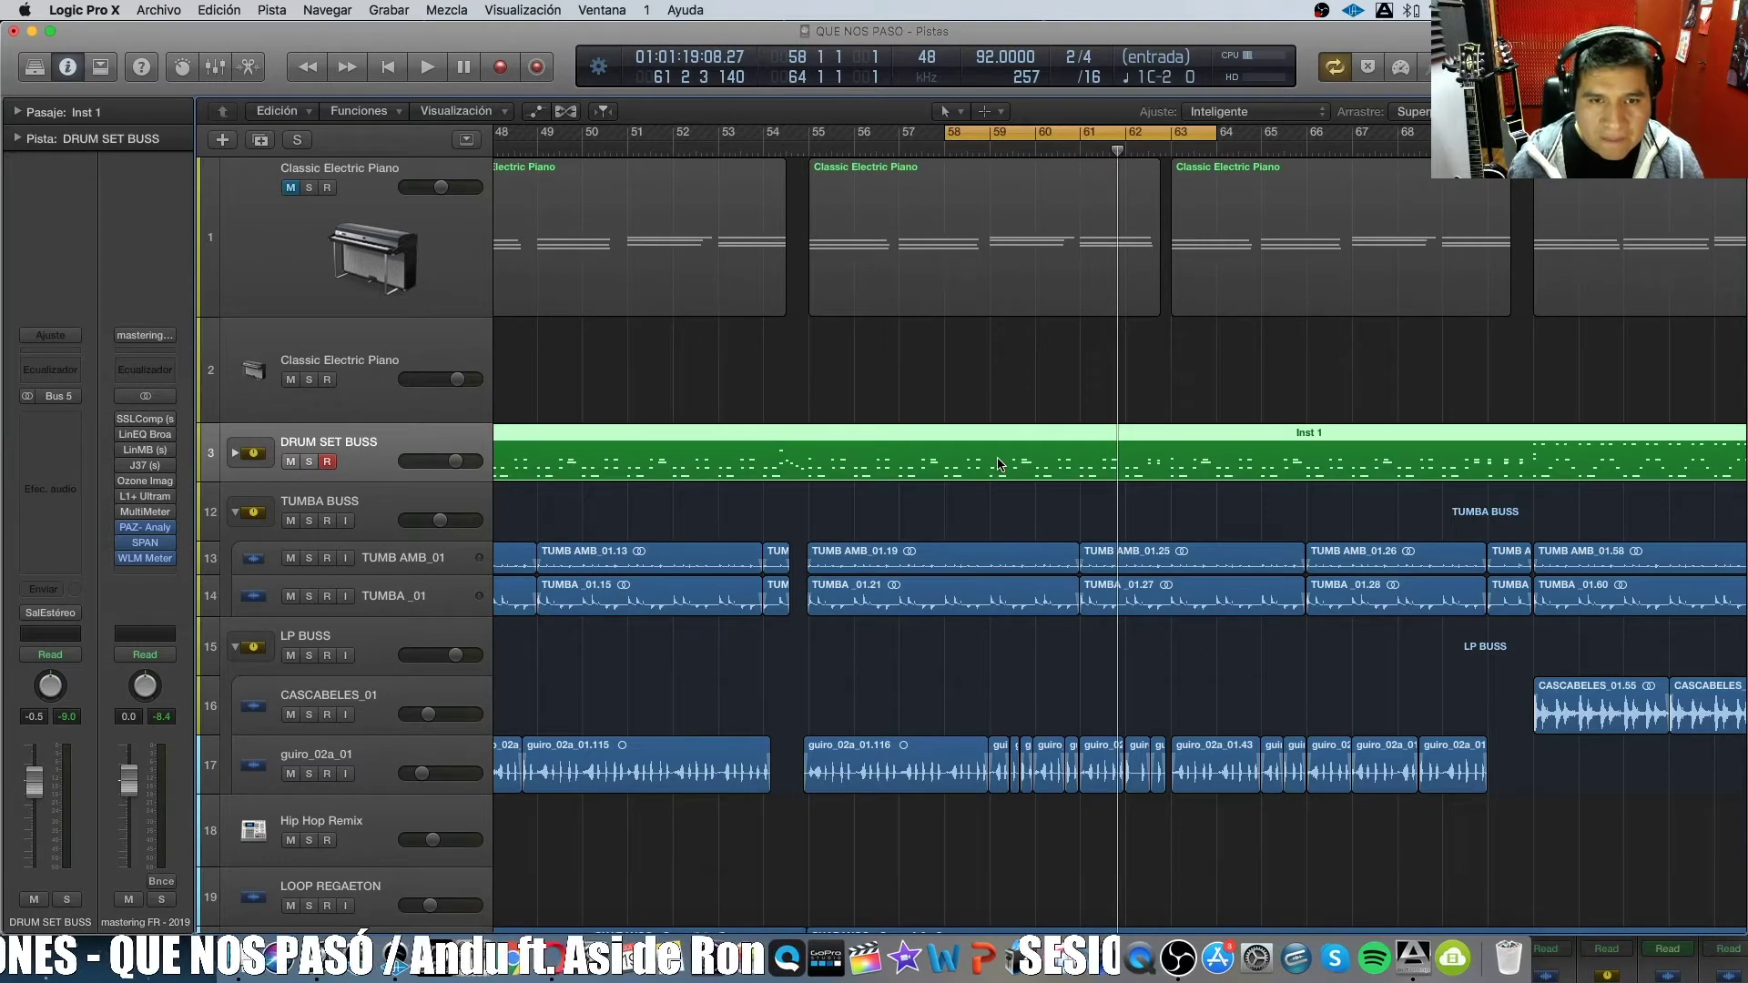
pyautogui.doubleClick(999, 463)
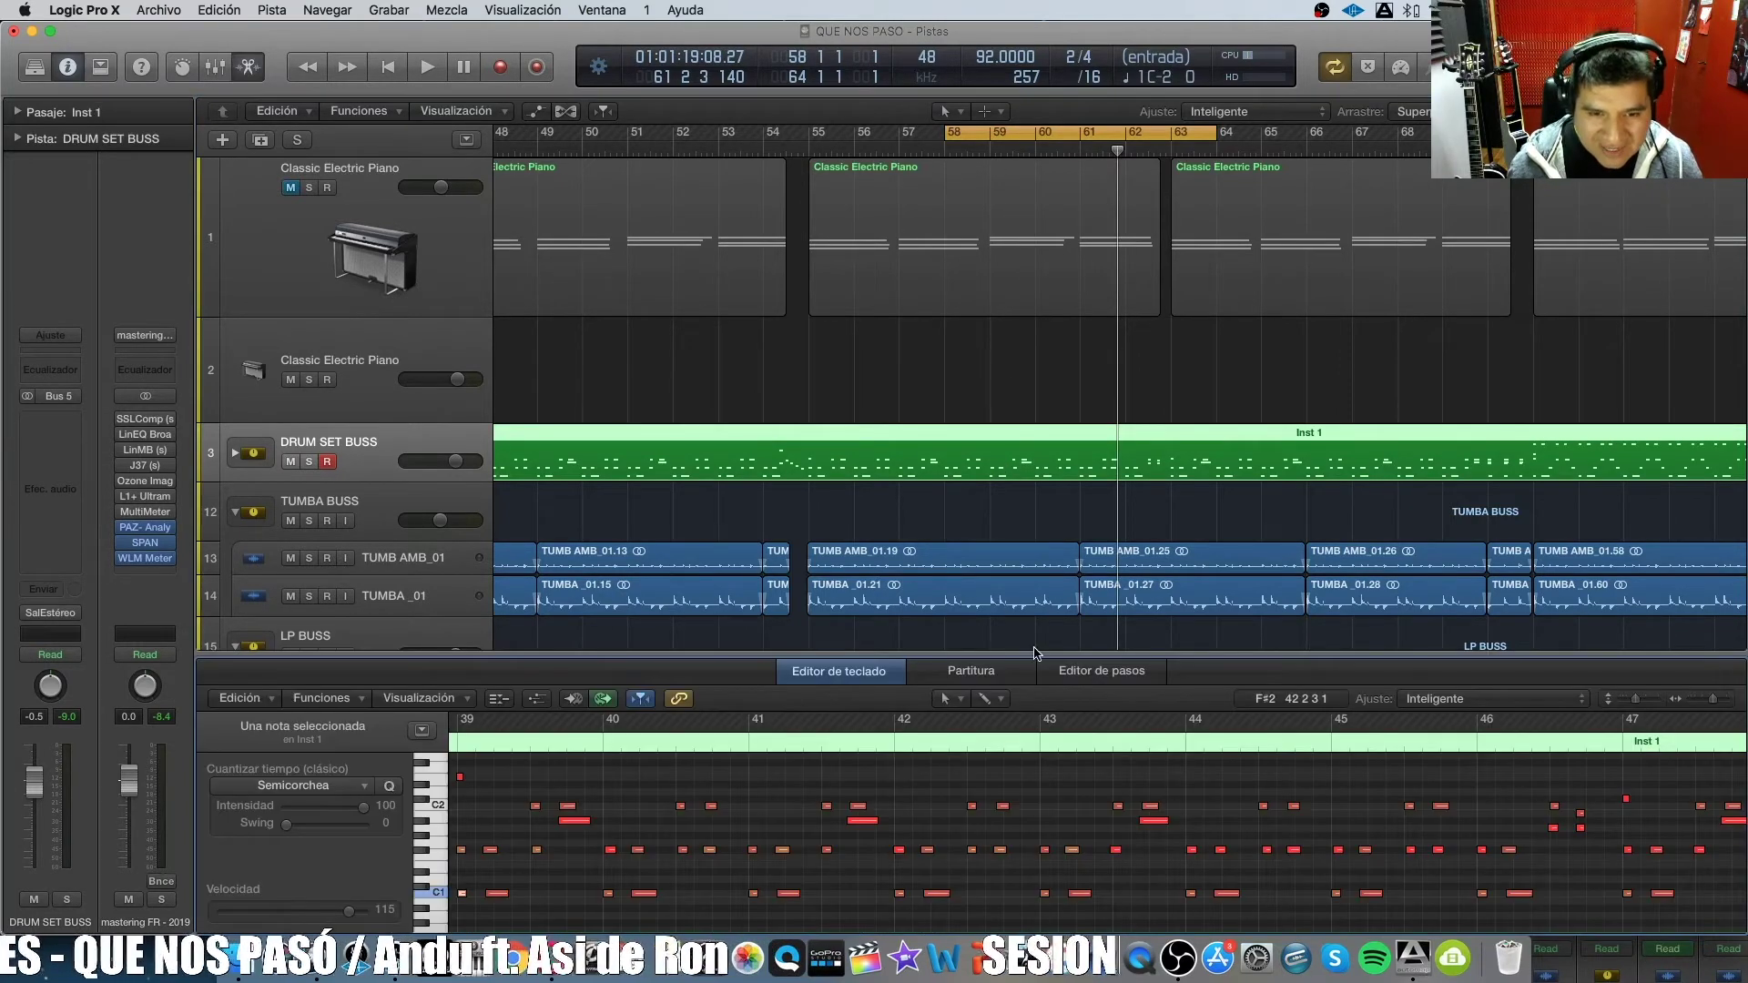
# Enlarge the piano roll, zoom in on the drum notes and place the playhead at bar 40.
pyautogui.moveTo(1030, 652); pyautogui.dragTo(1001, 179)
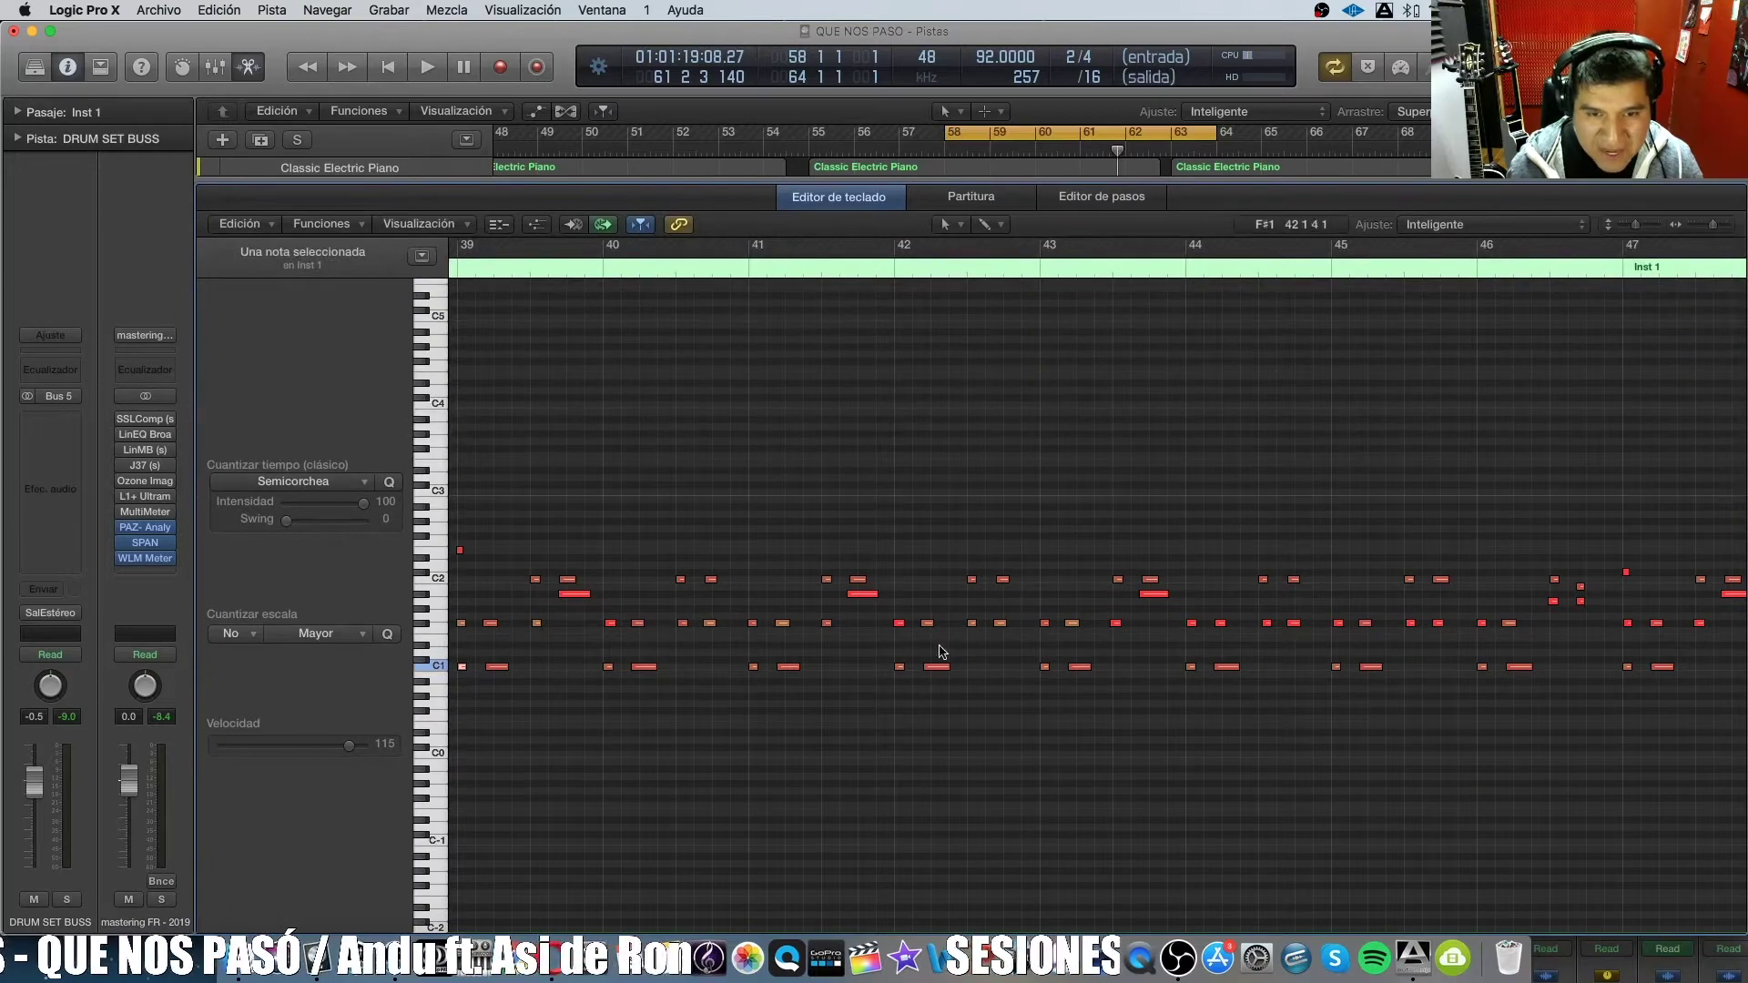
pyautogui.press('super+Right')
pyautogui.press('super+Right')
pyautogui.press('super+Right')
pyautogui.click(897, 527)
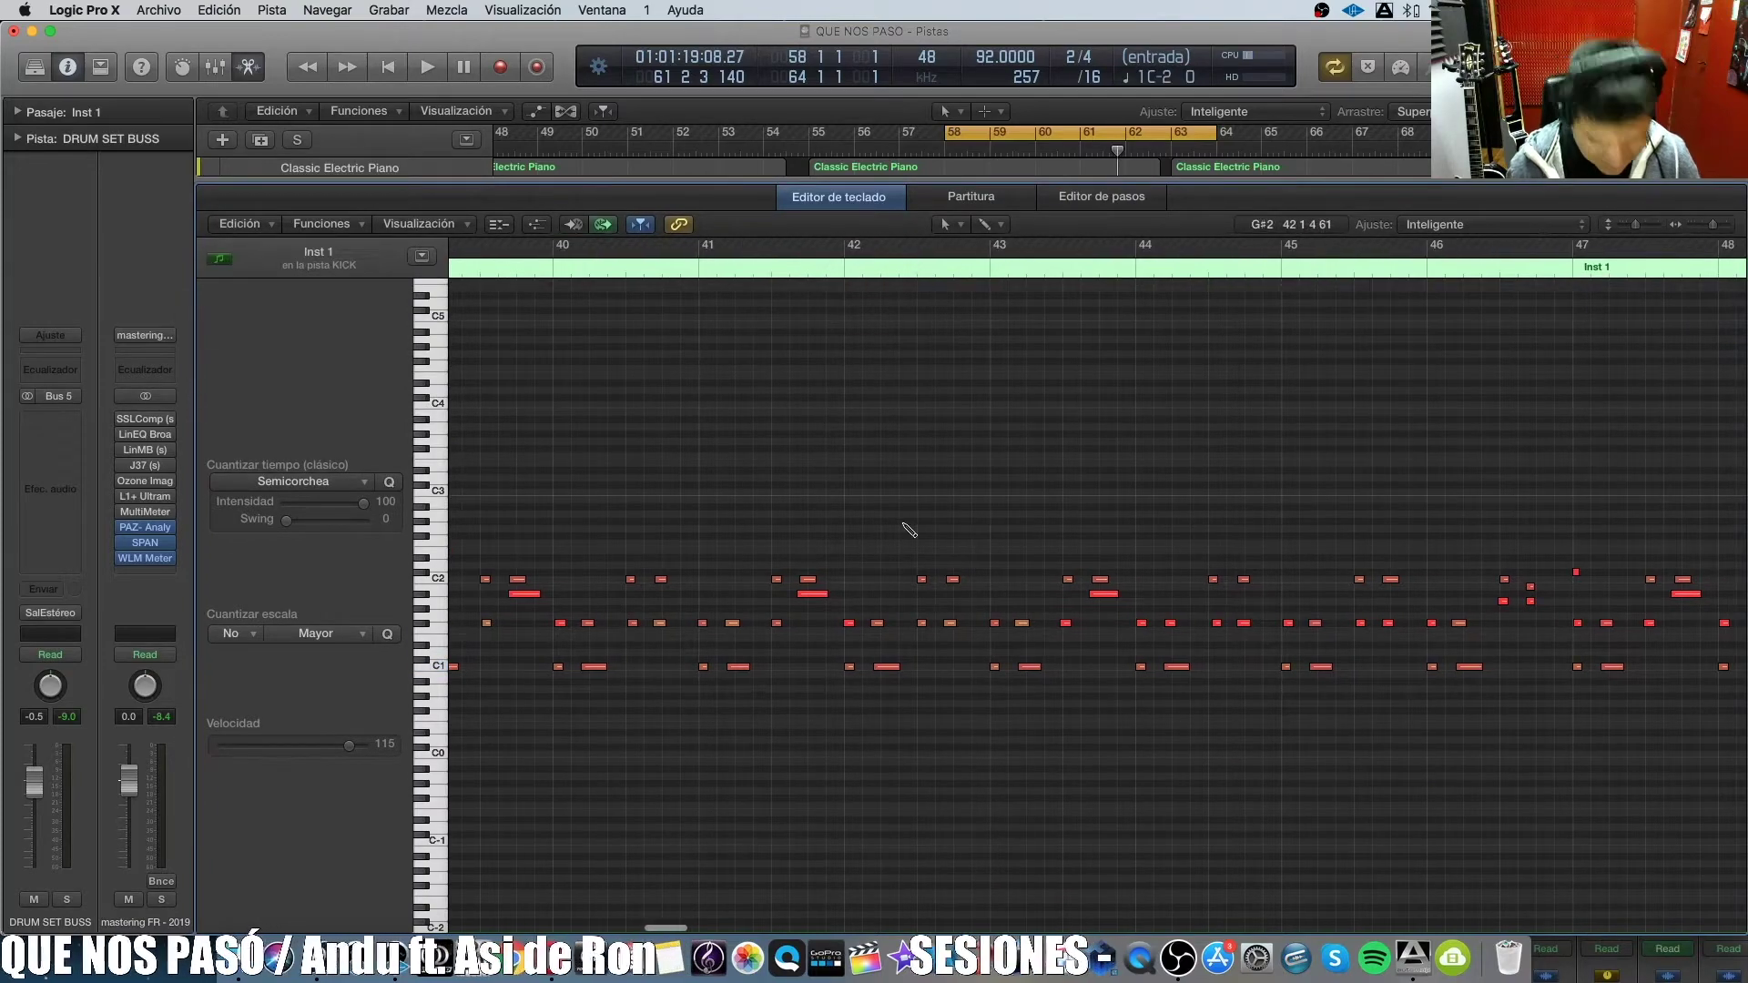
pyautogui.press('super+Right')
pyautogui.press('super+Right')
pyautogui.press('super+Right')
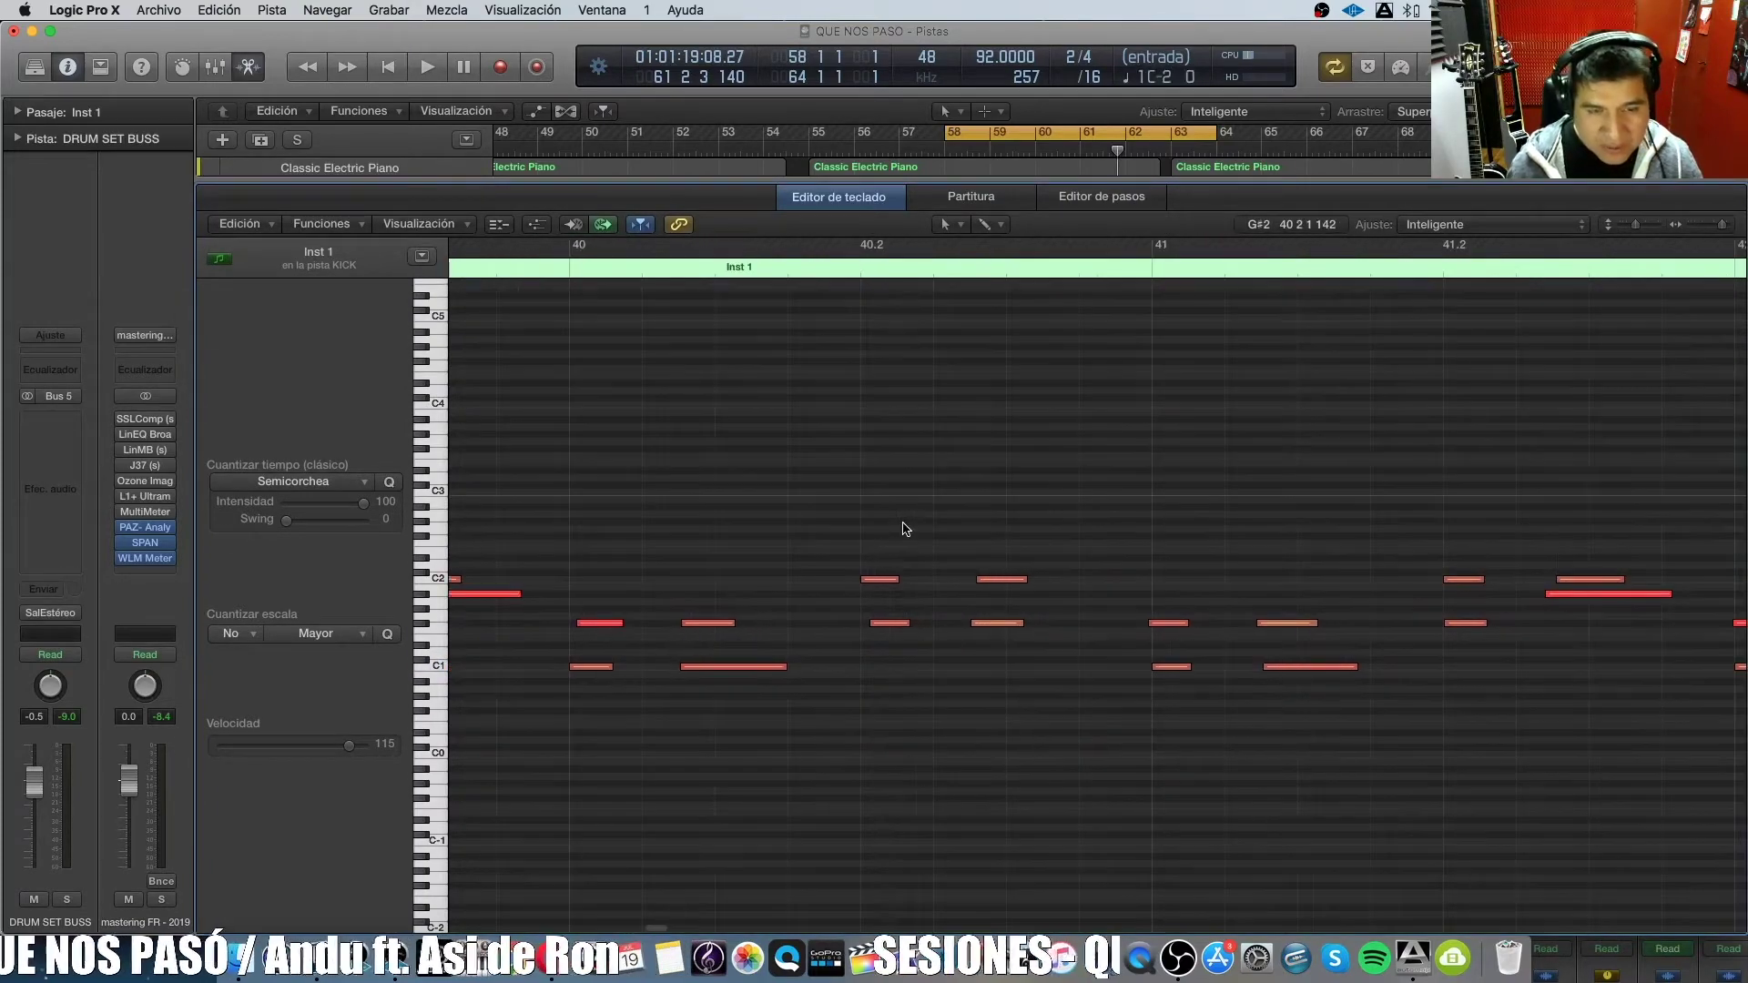
pyautogui.hscroll(-5, 831, 568)
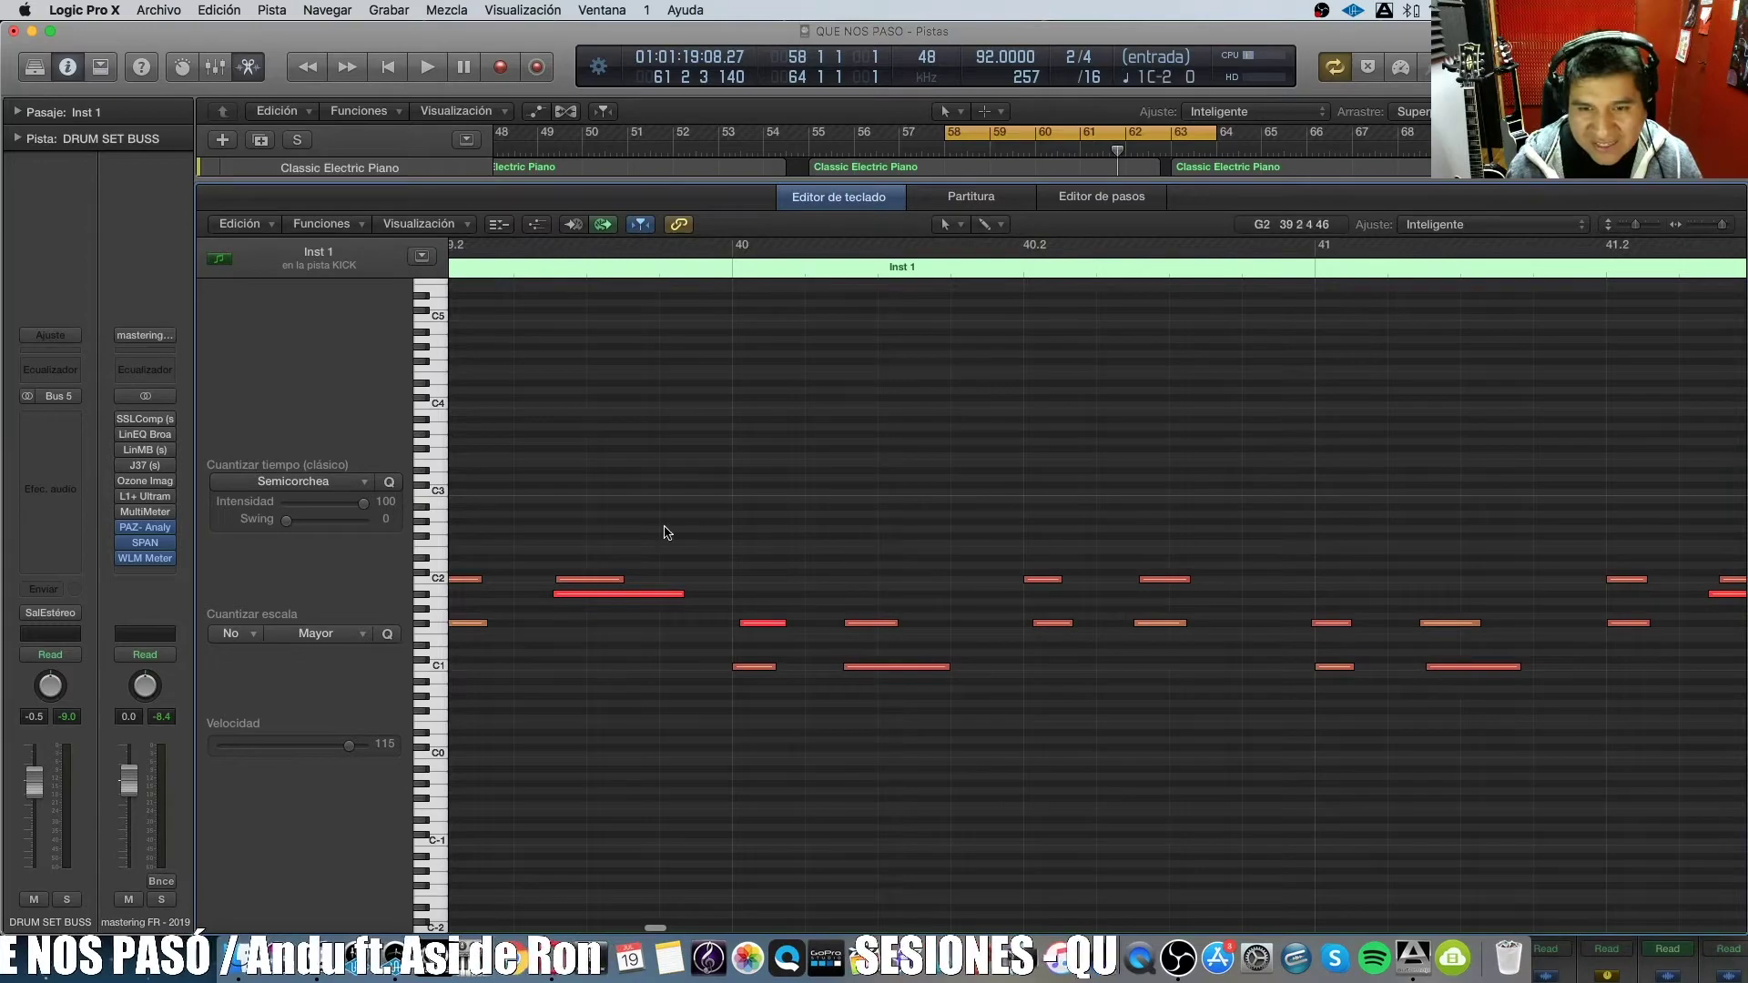
pyautogui.click(874, 273)
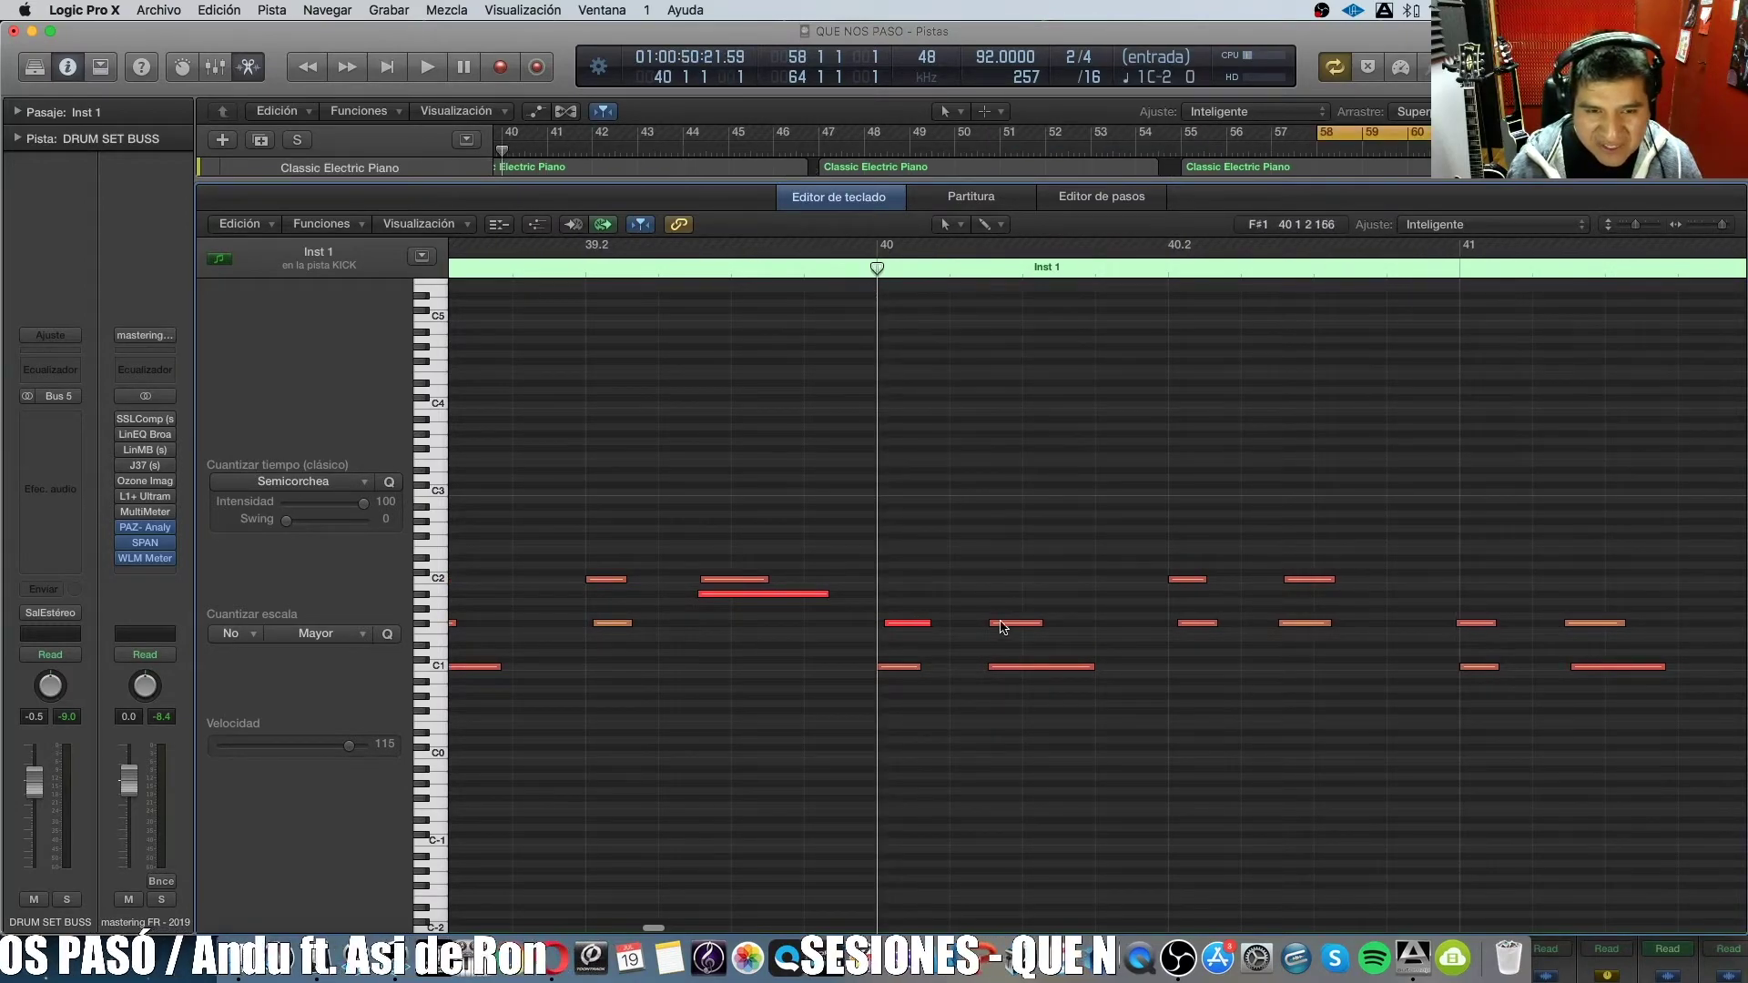
# Select the paired drum notes on the hits of bar 40 one group after another to examine the pattern.
pyautogui.moveTo(1007, 598); pyautogui.dragTo(1014, 710)
pyautogui.hscroll(3, 1011, 707)
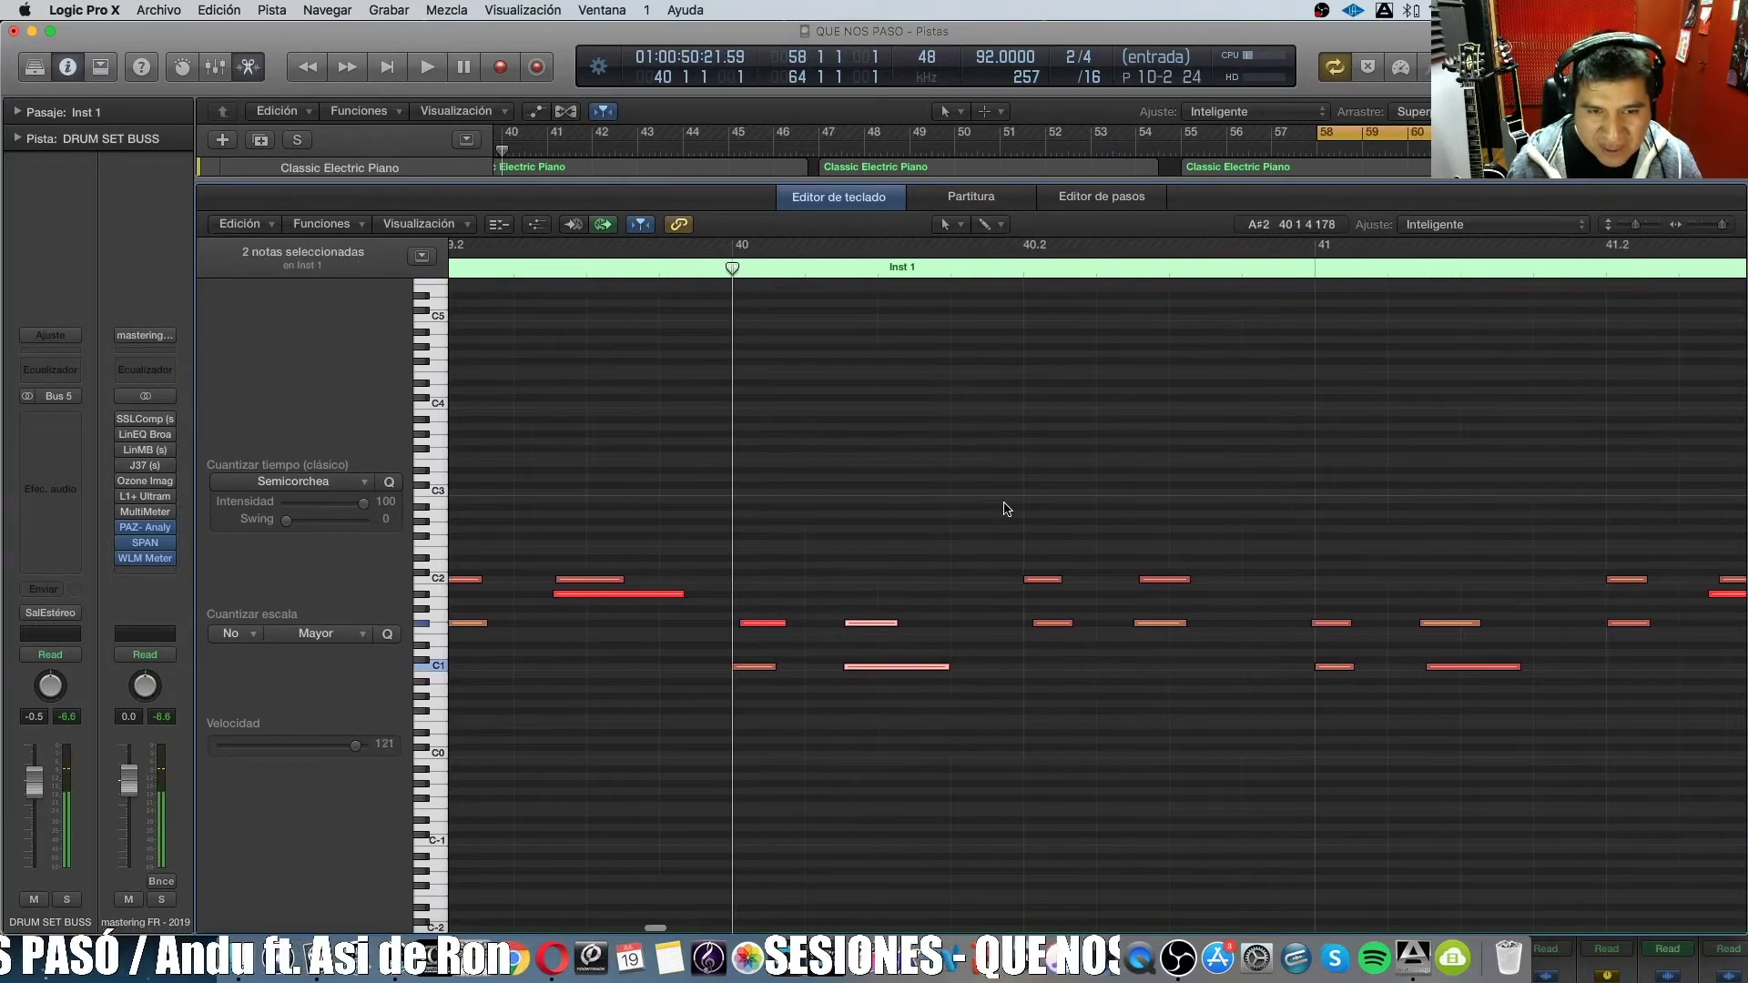
pyautogui.moveTo(1007, 503); pyautogui.dragTo(1082, 672)
pyautogui.moveTo(1170, 536); pyautogui.dragTo(1159, 671)
pyautogui.hscroll(4, 1160, 671)
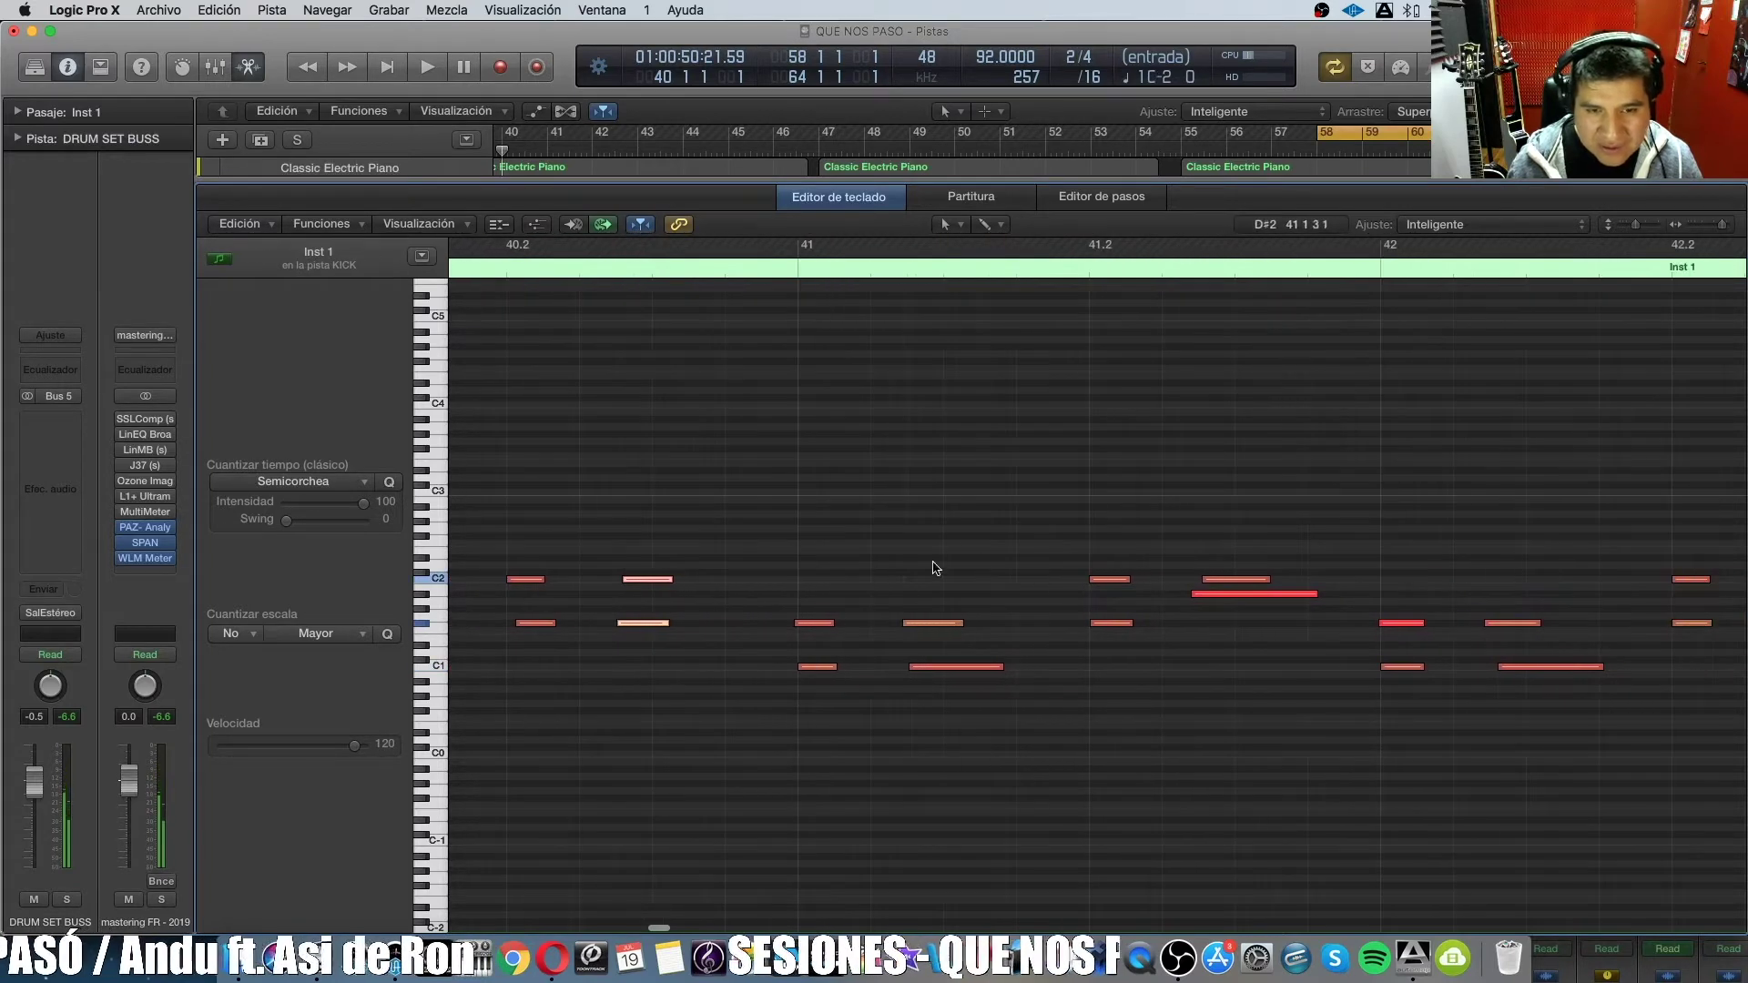
# Select the paired drum notes through bars 41 and 42 group by group to examine how the pattern continues.
pyautogui.moveTo(840, 585); pyautogui.dragTo(815, 705)
pyautogui.moveTo(974, 578); pyautogui.dragTo(936, 746)
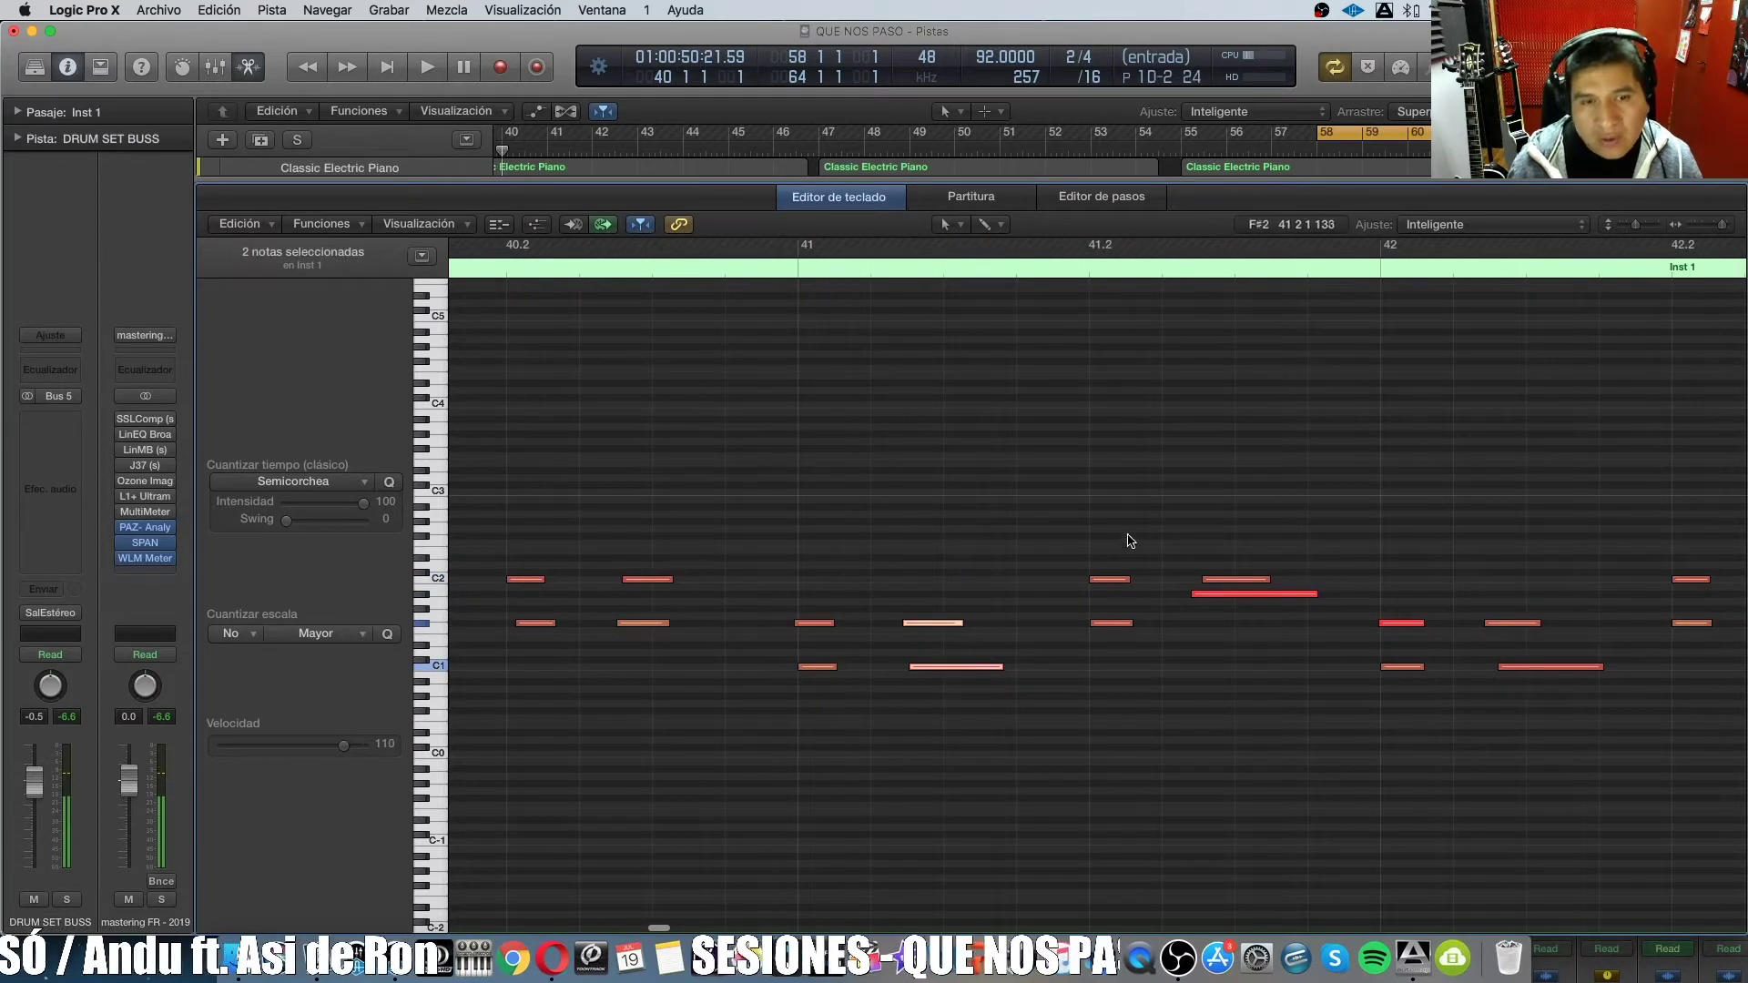
pyautogui.moveTo(1130, 537); pyautogui.dragTo(1138, 690)
pyautogui.moveTo(1240, 520); pyautogui.dragTo(1213, 690)
pyautogui.hscroll(6, 1207, 692)
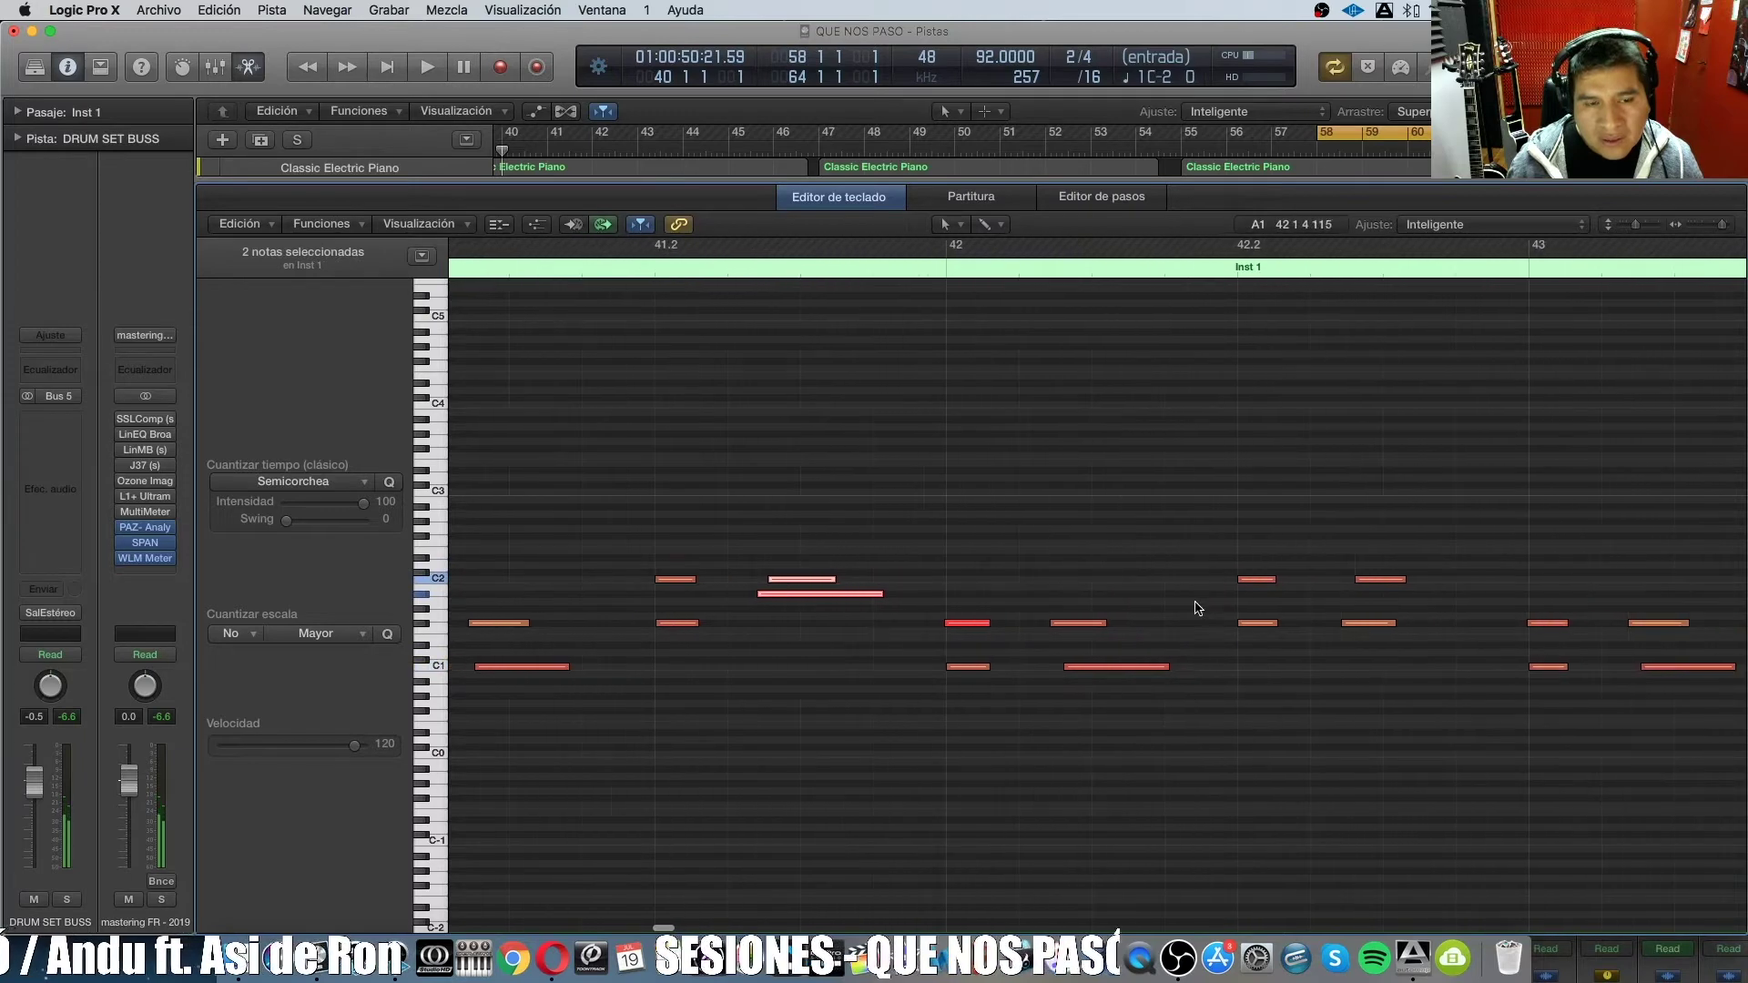
pyautogui.moveTo(1134, 558); pyautogui.dragTo(1098, 720)
pyautogui.hscroll(10, 1229, 612)
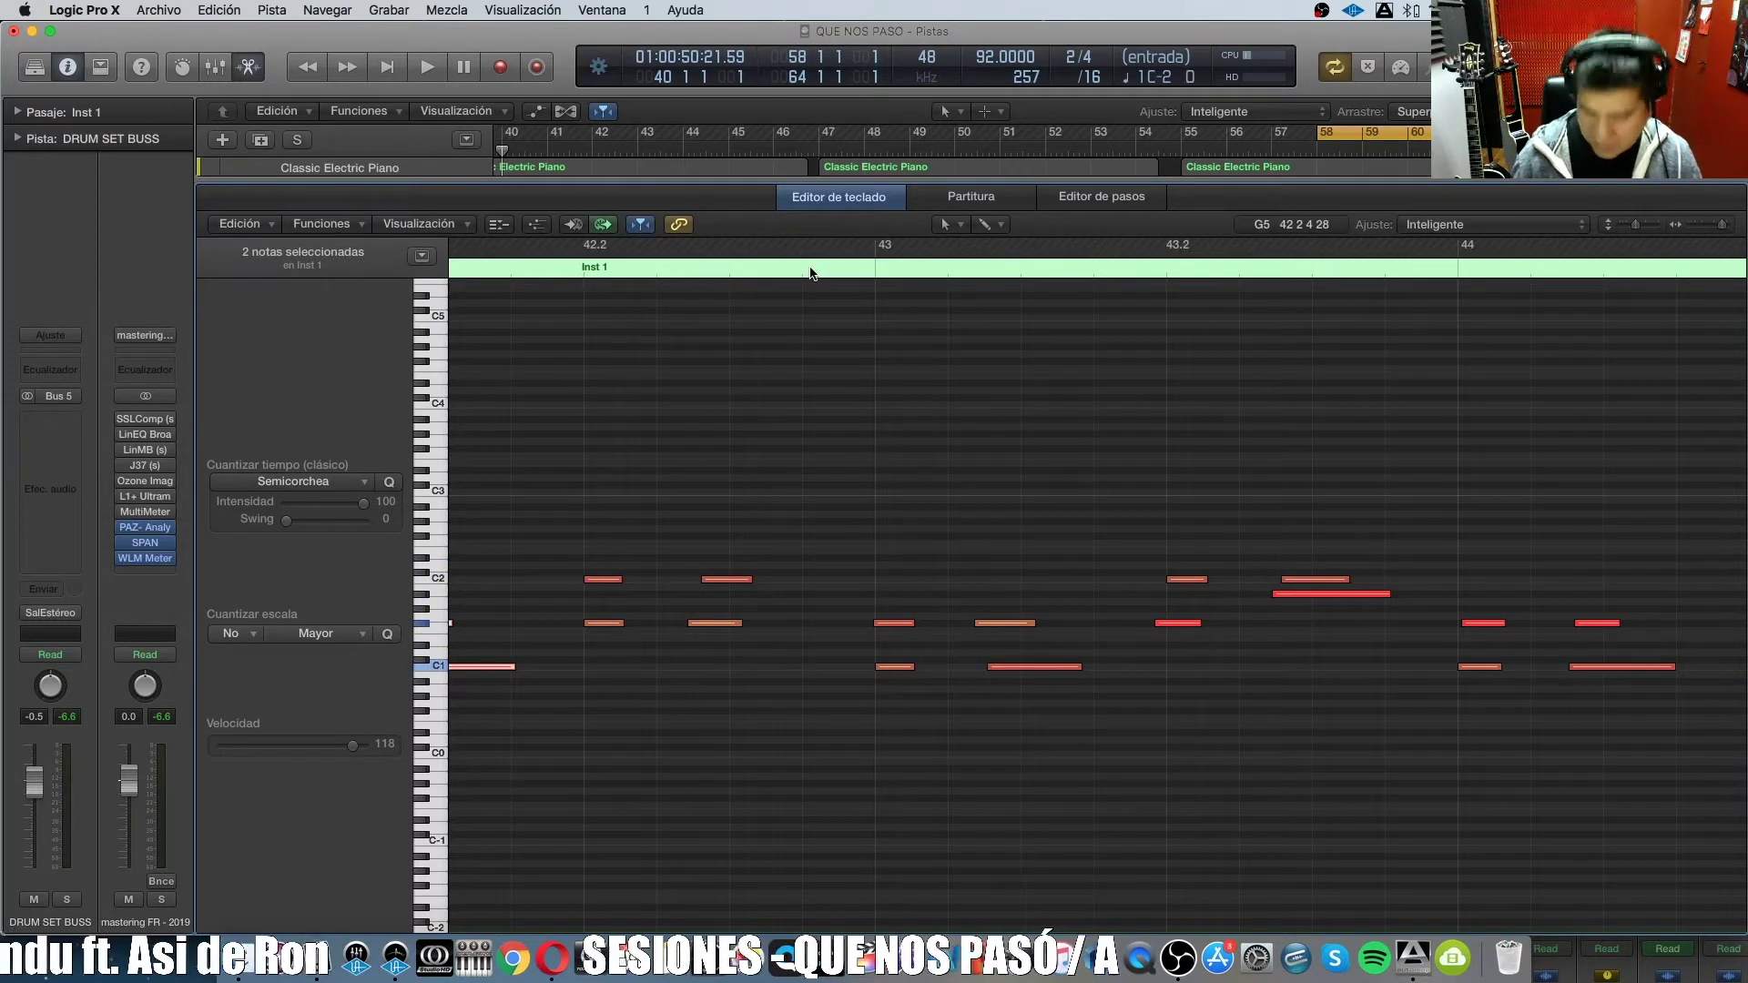
# Close the piano roll and zoom the arrangement out to show the song through to its end.
pyautogui.press('e')
pyautogui.press('x')
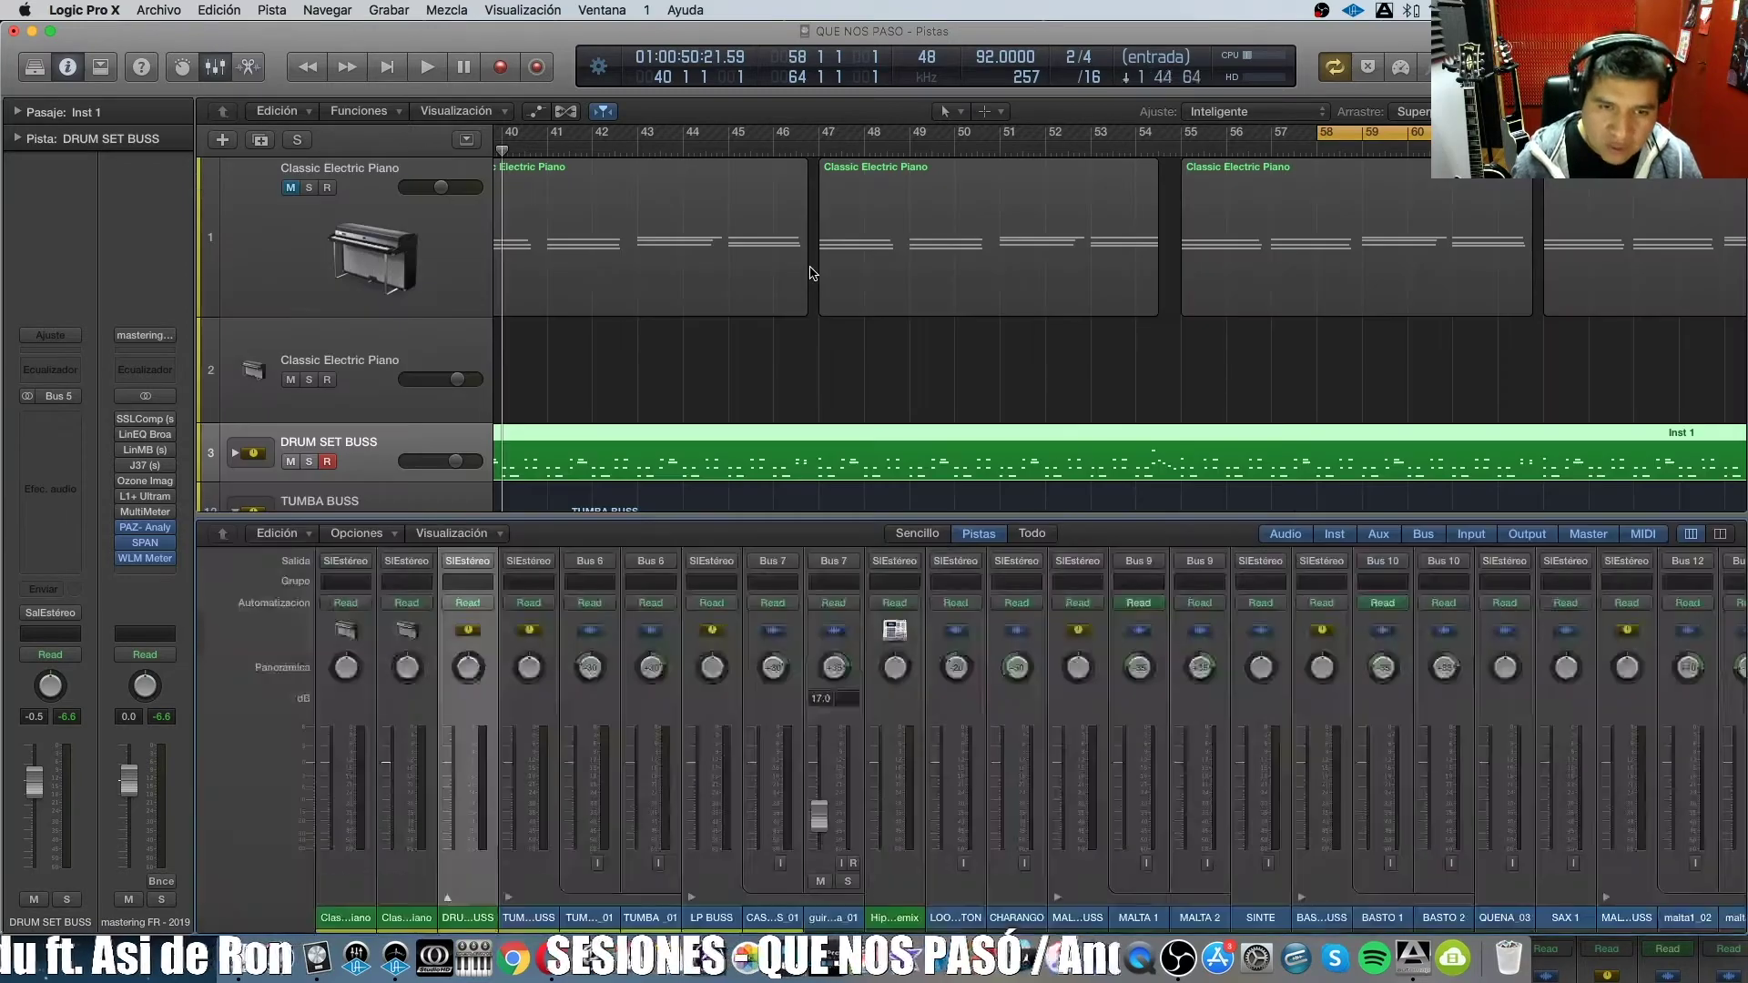
pyautogui.press('x')
pyautogui.press('super+Left')
pyautogui.press('super+Left')
pyautogui.press('super+Left')
pyautogui.press('super+Left')
pyautogui.press('super+Left')
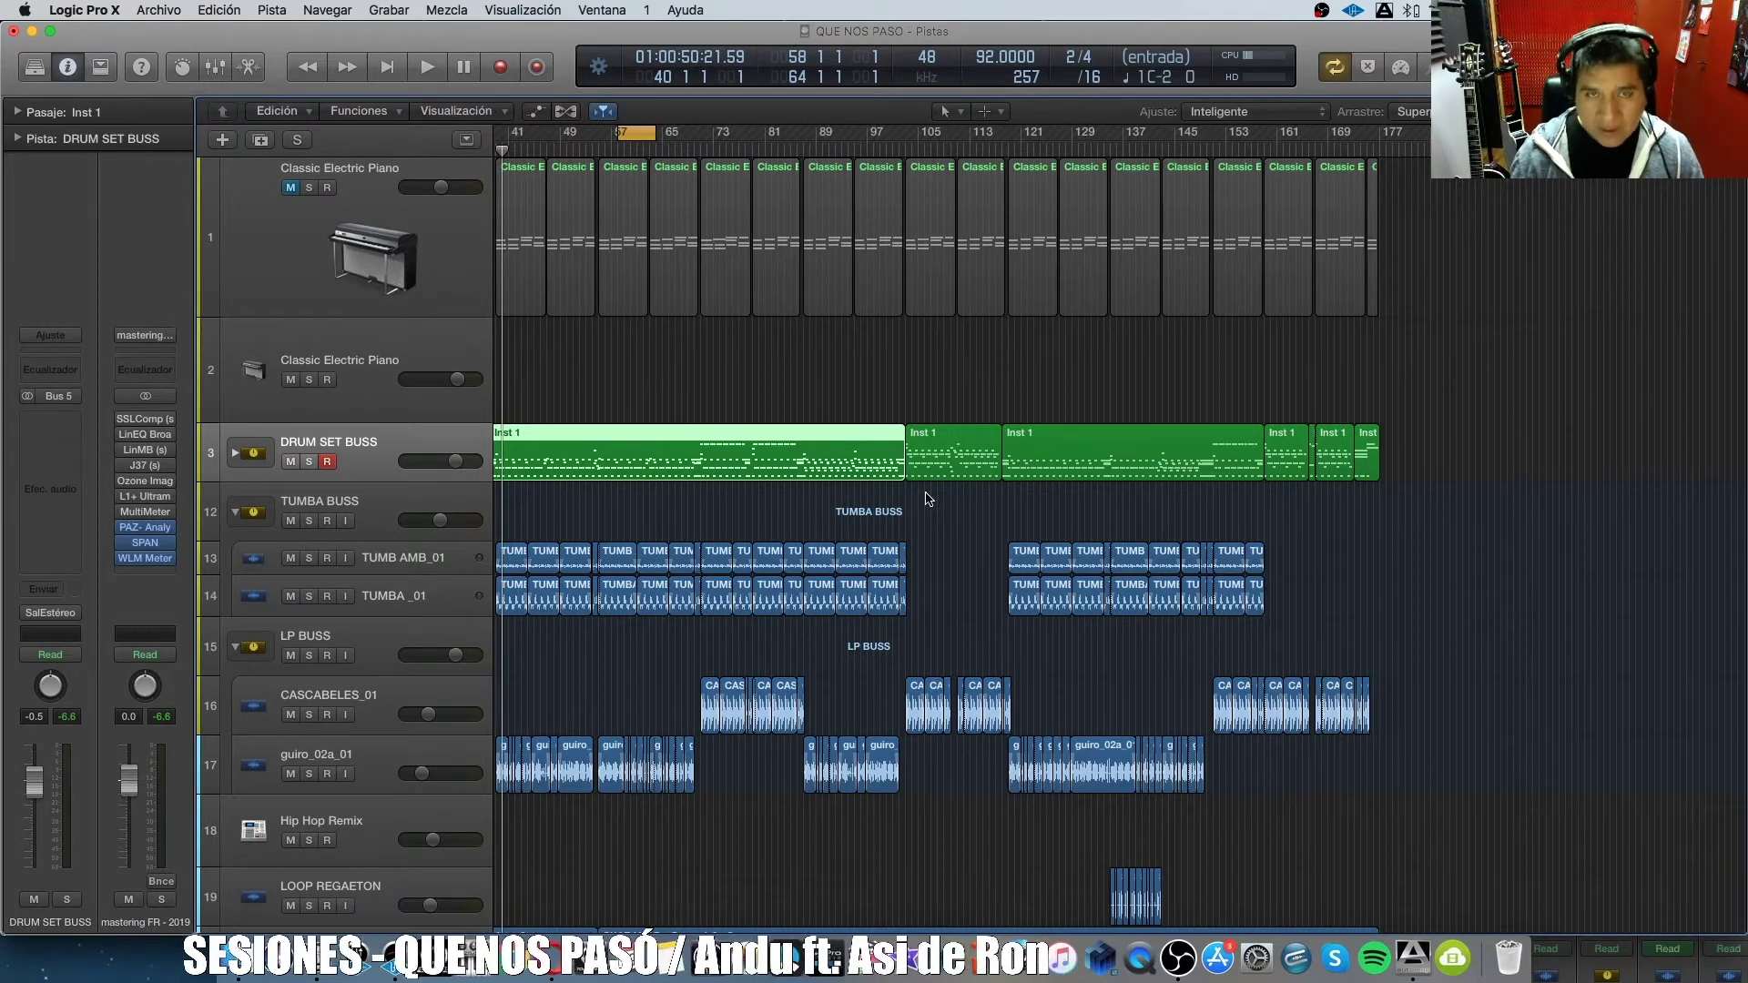
# Solo the DRUM SET BUSS track, play from bar 58 and select the track 2 Classic Electric Piano.
pyautogui.press('space')
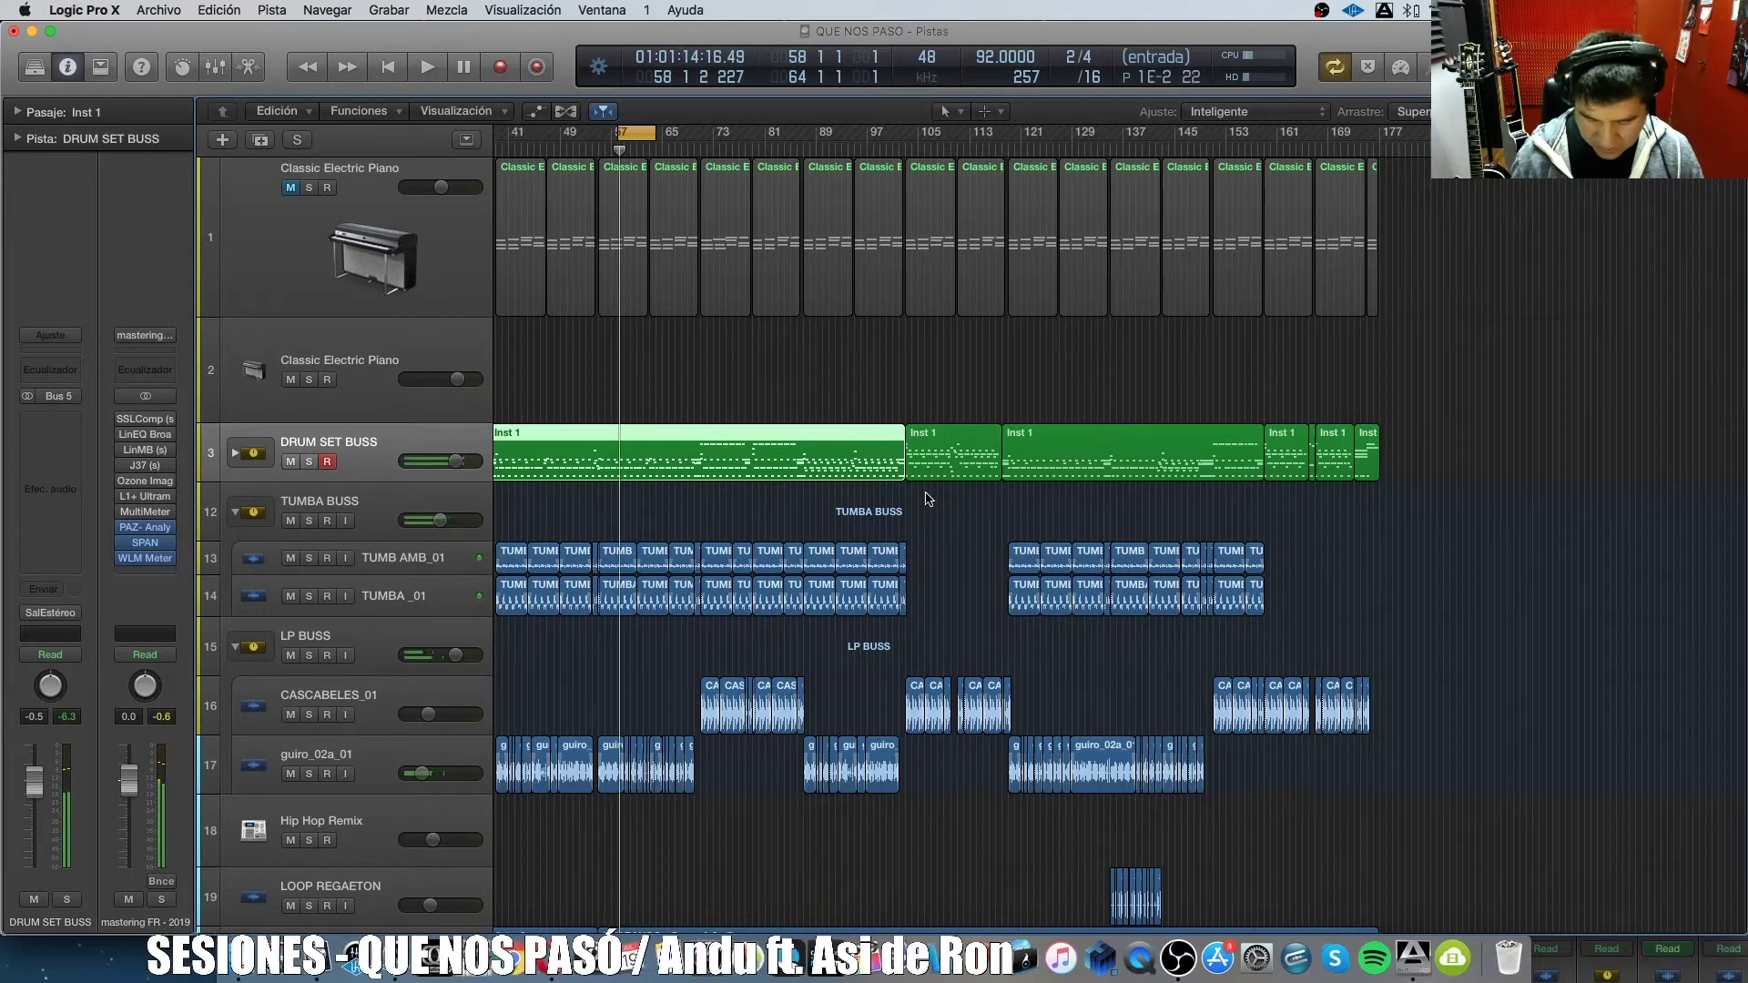
pyautogui.press('s')
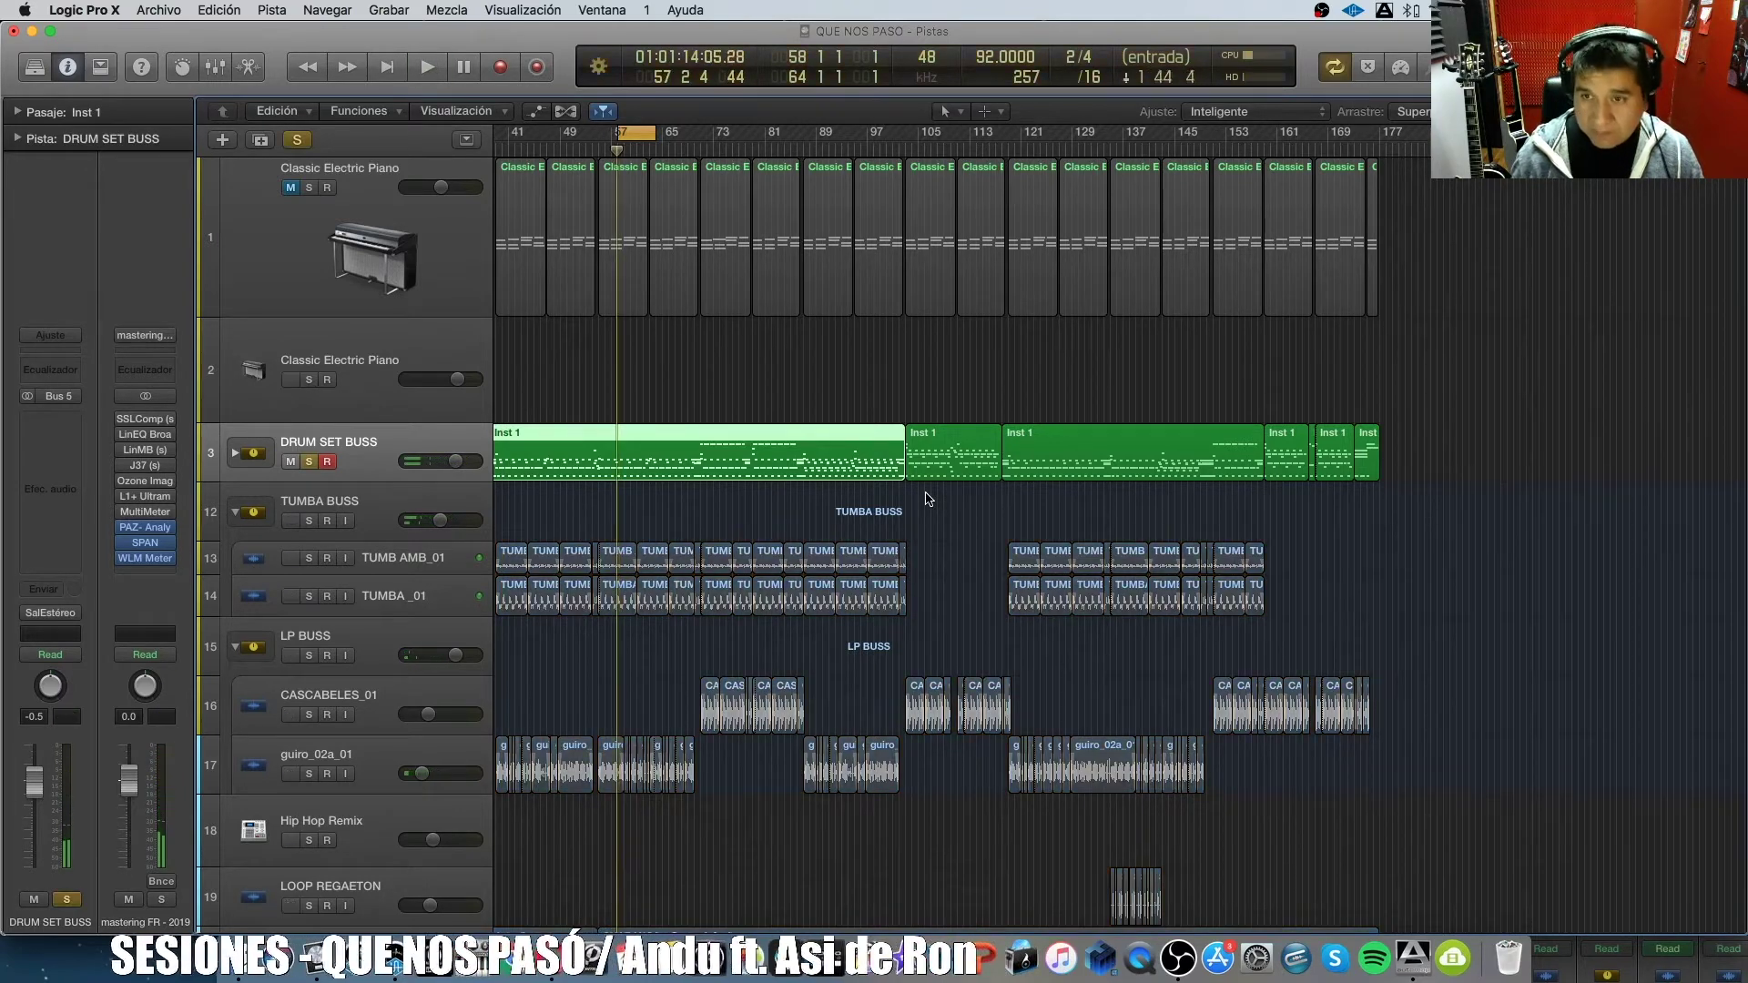
pyautogui.click(537, 355)
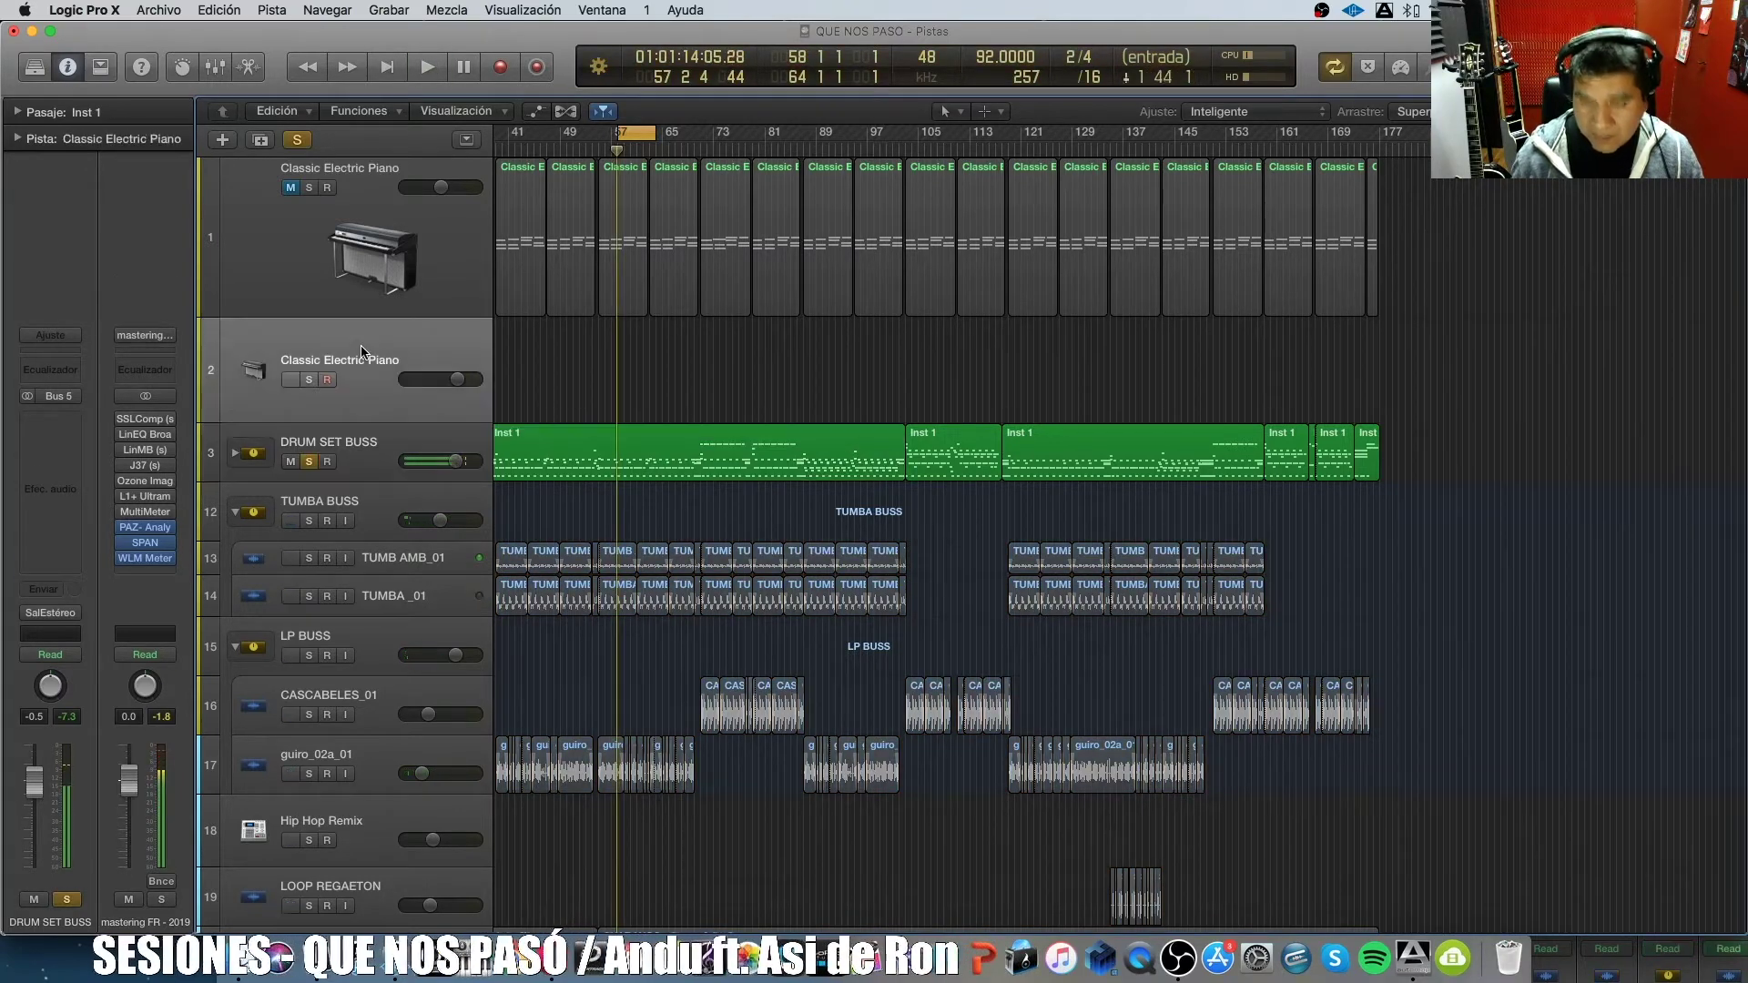
pyautogui.press('space')
# Switch the solo from the drums to the Classic Electric Piano tracks and extend the cycle range to bar 83.
pyautogui.click(314, 460)
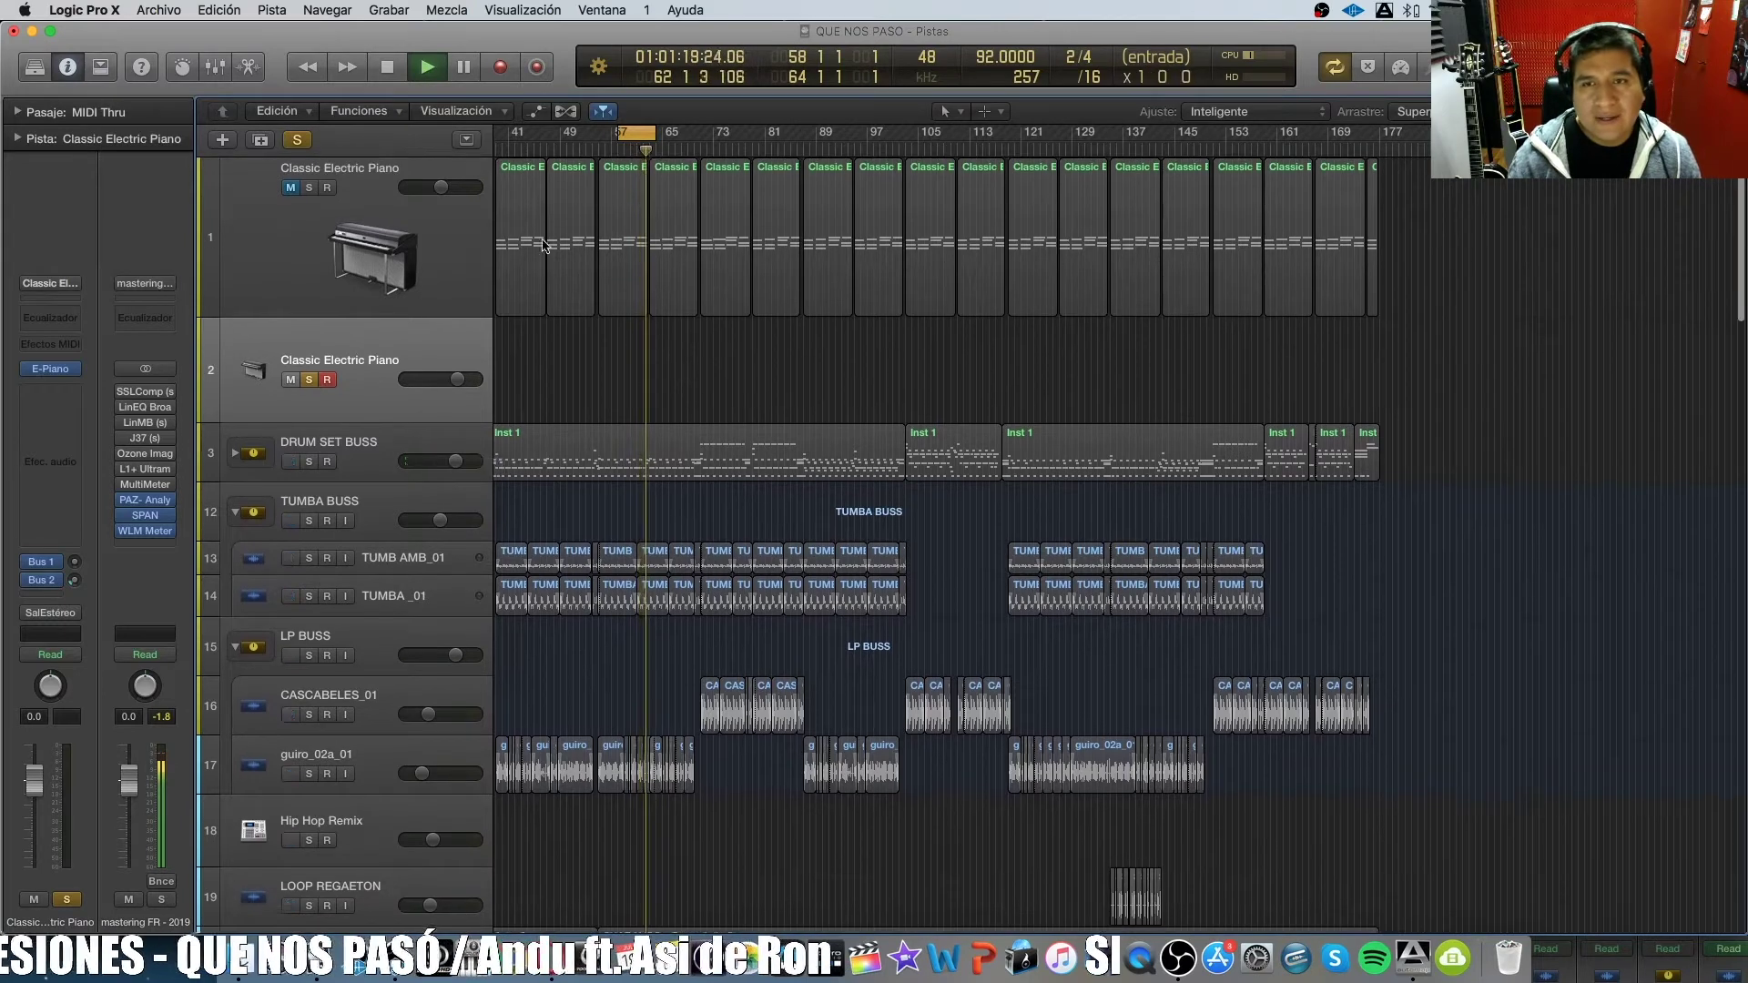
pyautogui.press('s')
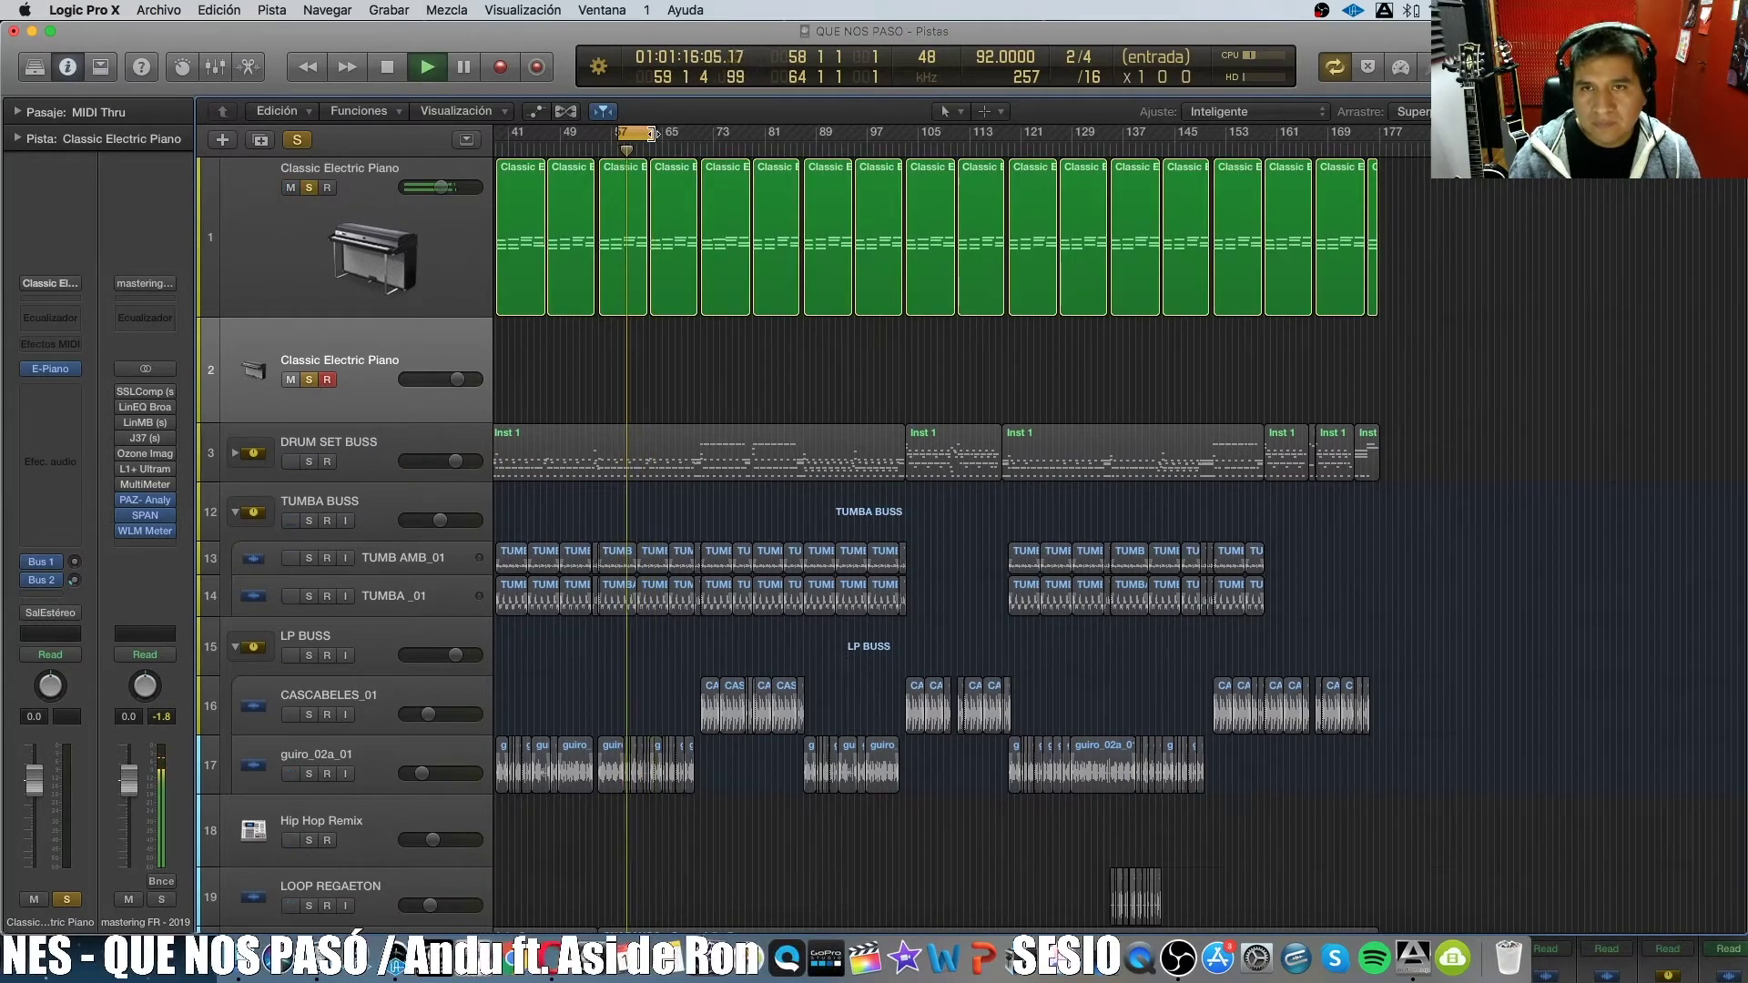
pyautogui.moveTo(652, 133); pyautogui.dragTo(777, 133)
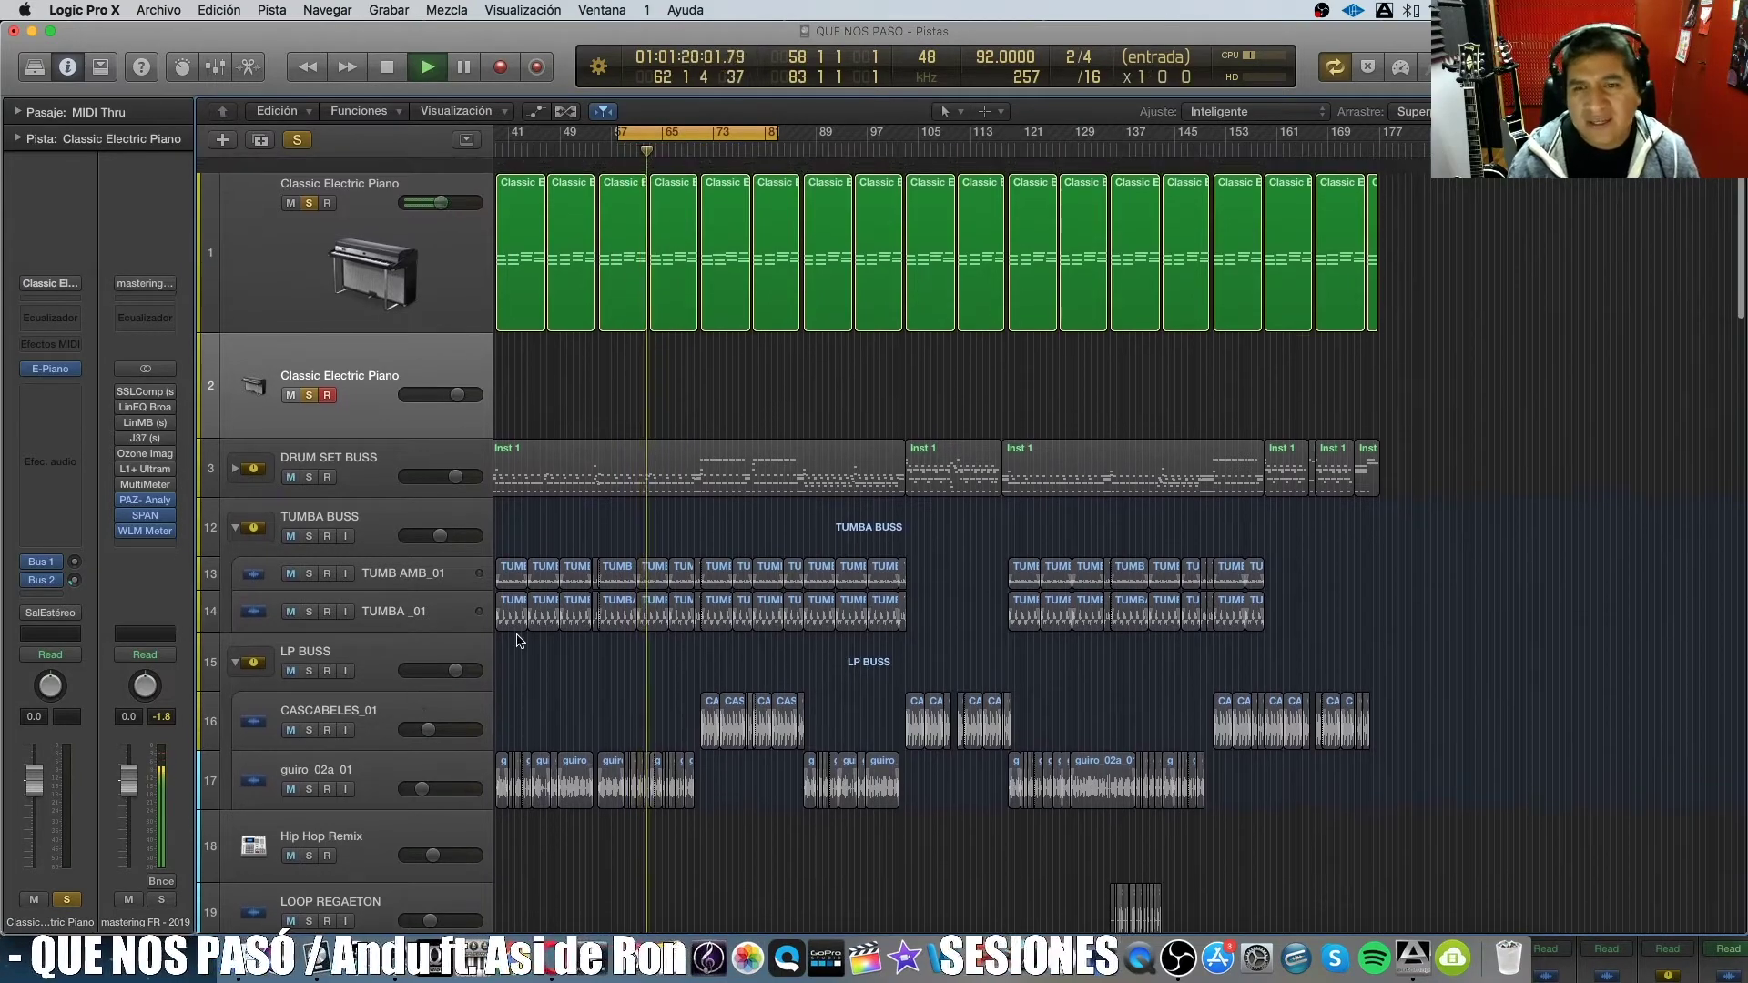
# Look through the percussion, wind, vocal and guitar tracks of the arrangement during playback, then stop playback.
pyautogui.scroll(-5, 519, 641)
pyautogui.scroll(-18, 518, 642)
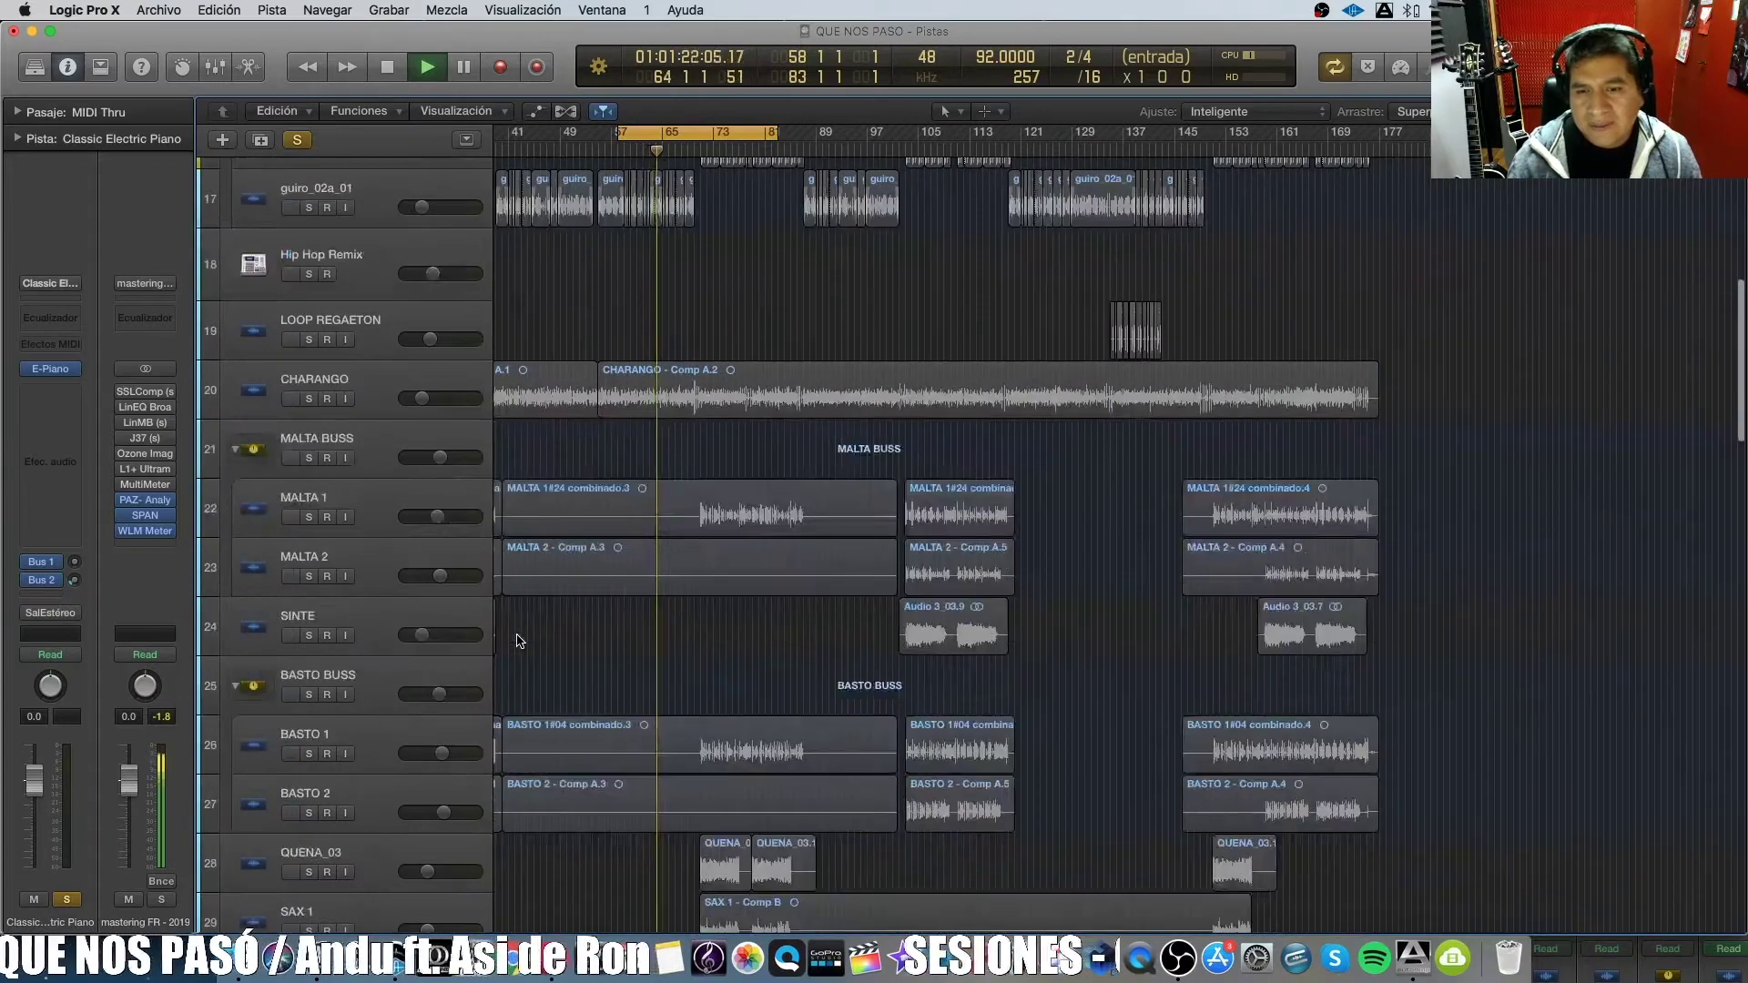
pyautogui.scroll(-12, 546, 642)
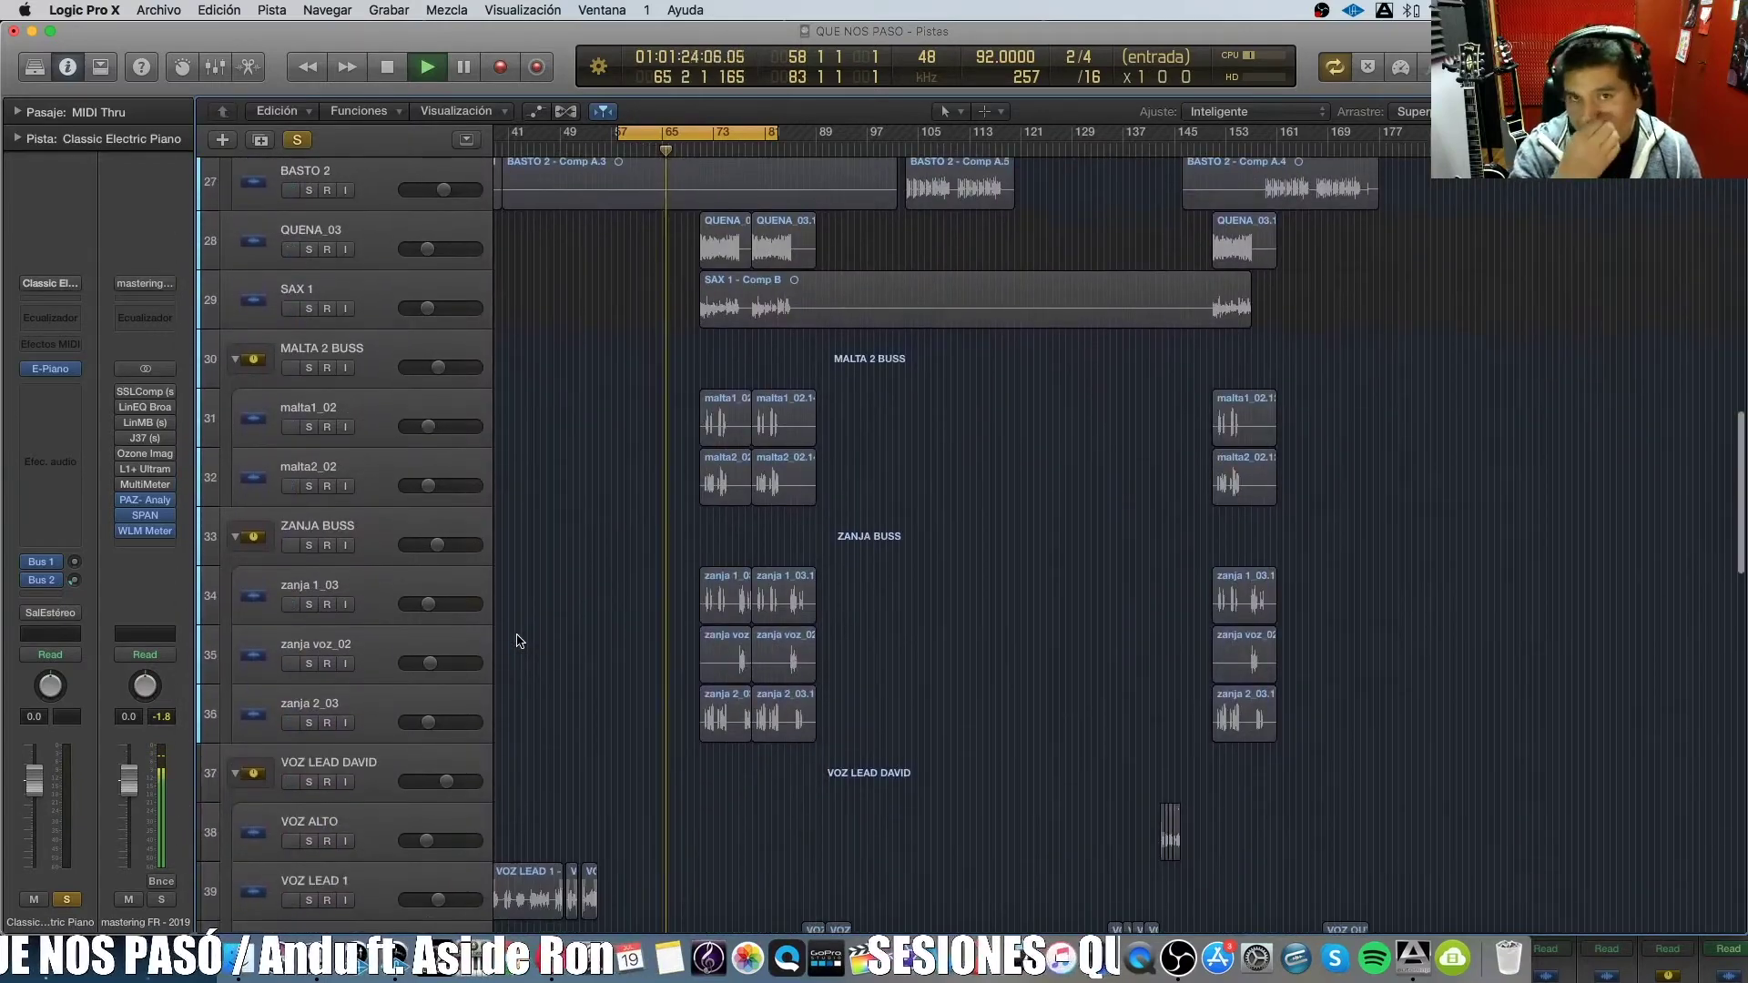
pyautogui.scroll(-2, 573, 645)
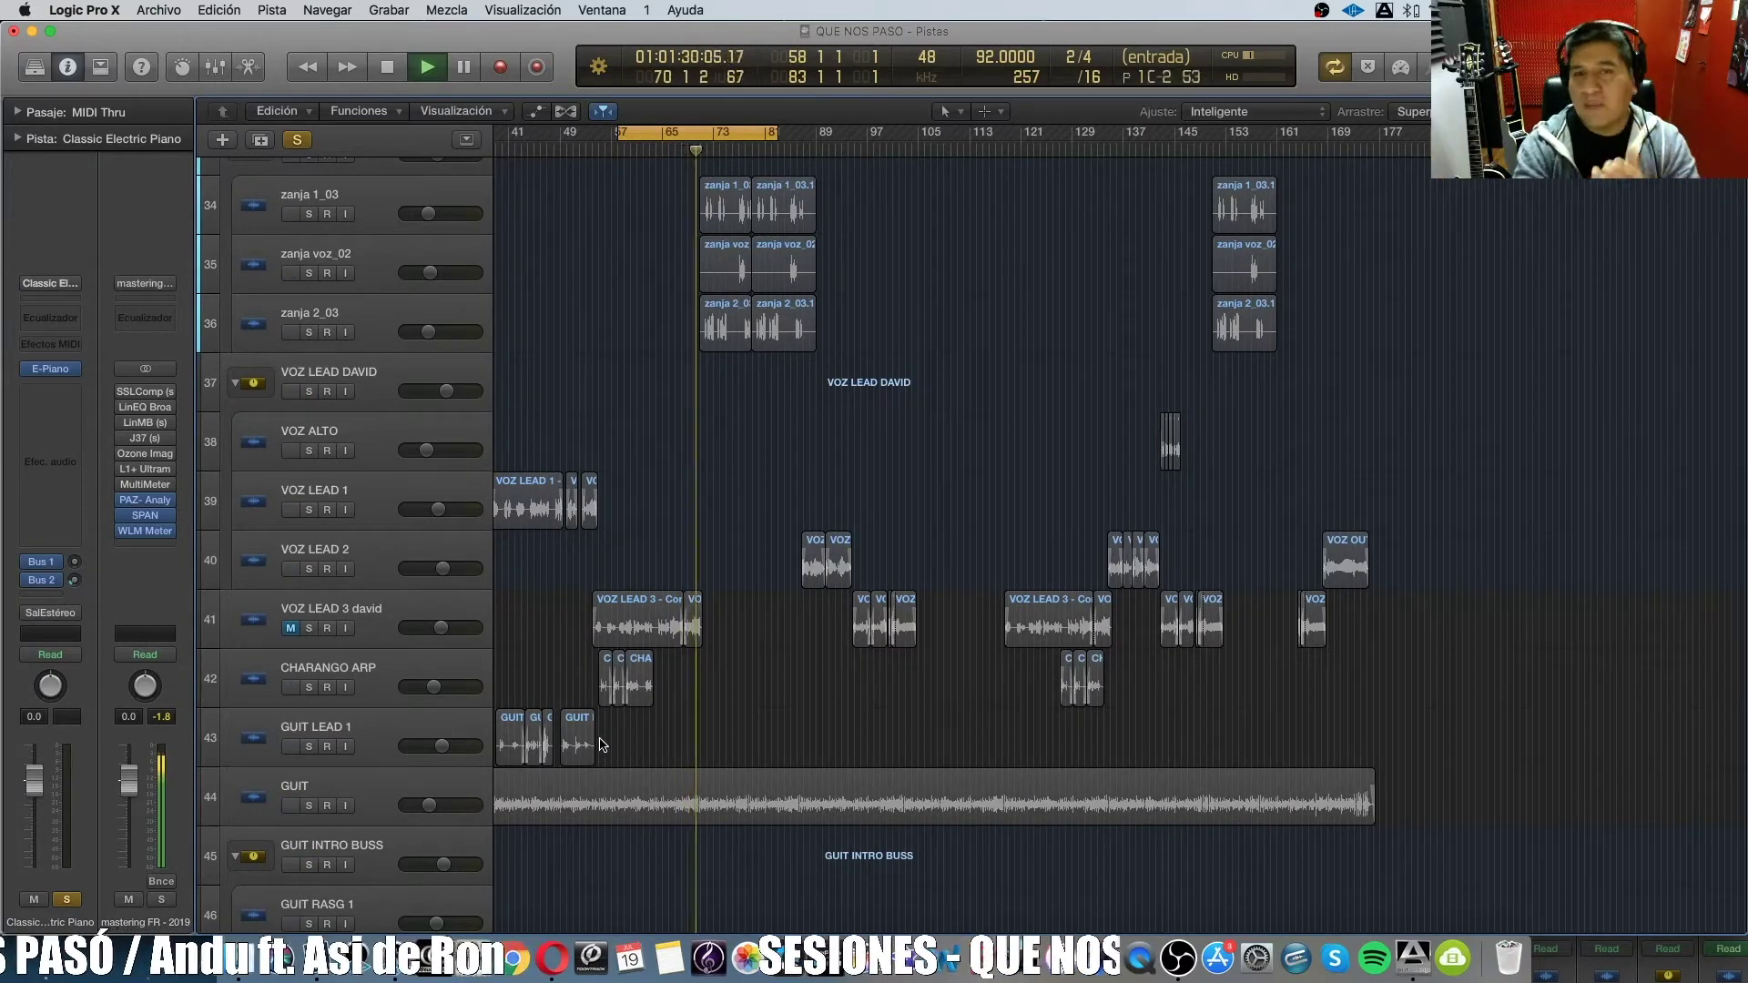
pyautogui.scroll(12, 733, 709)
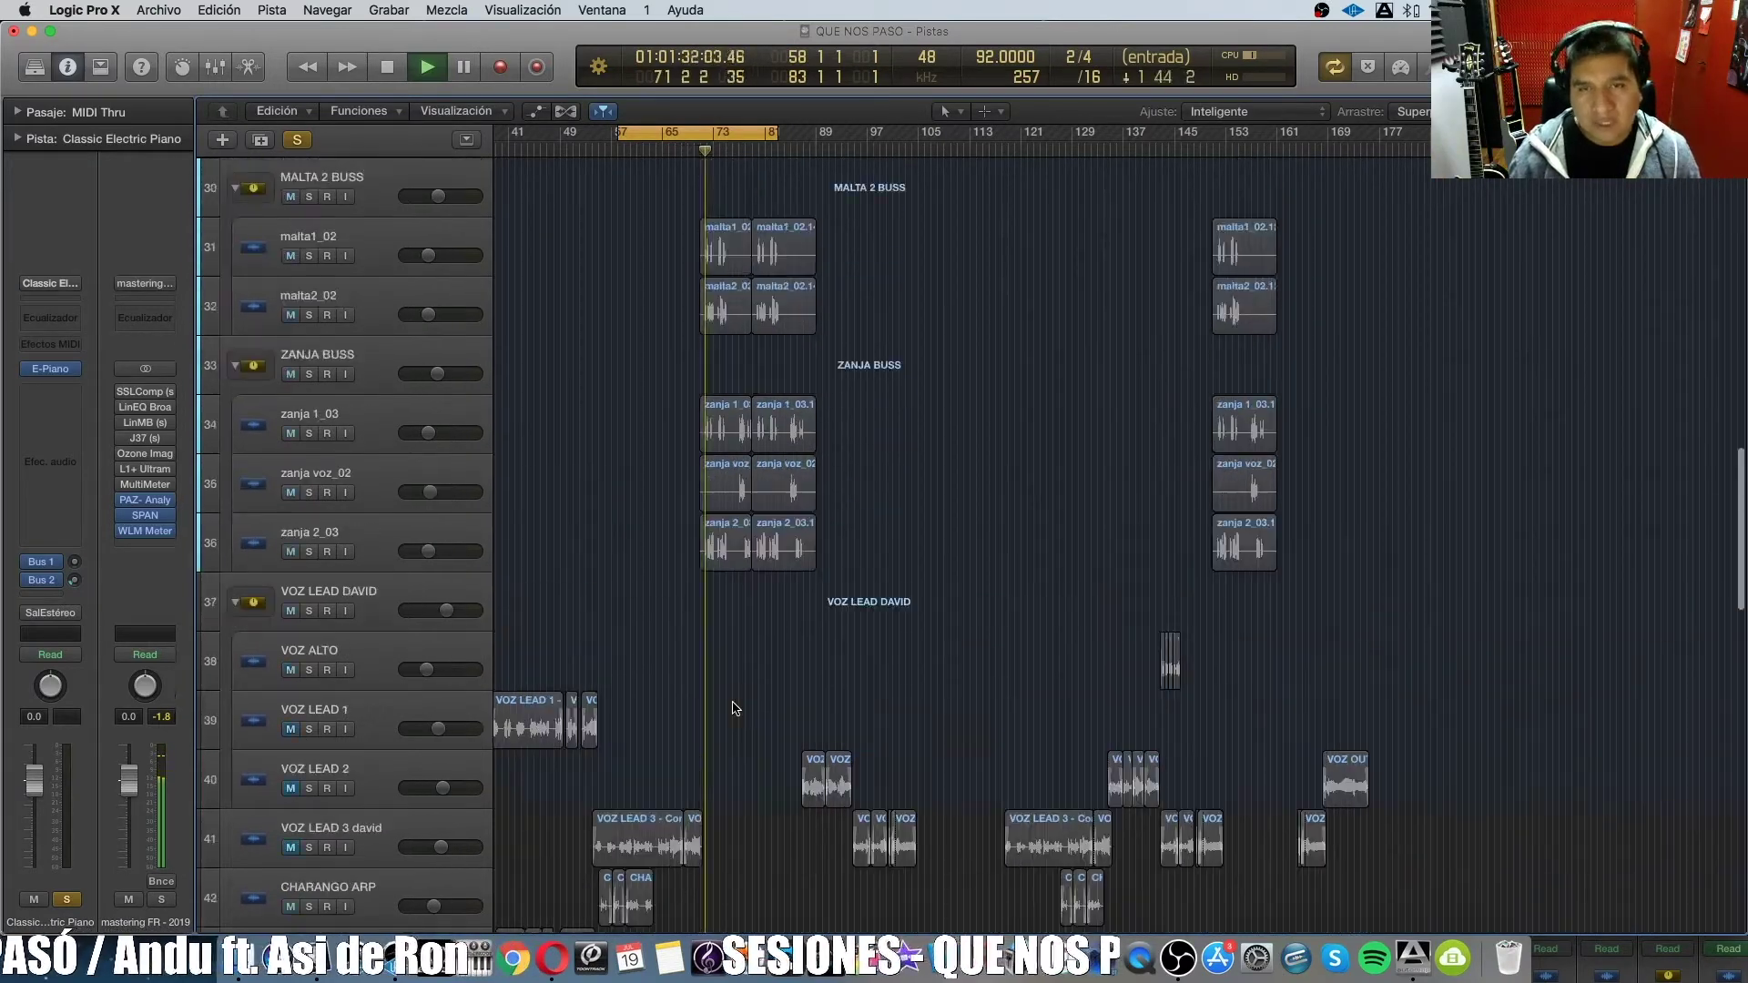
pyautogui.scroll(12, 733, 709)
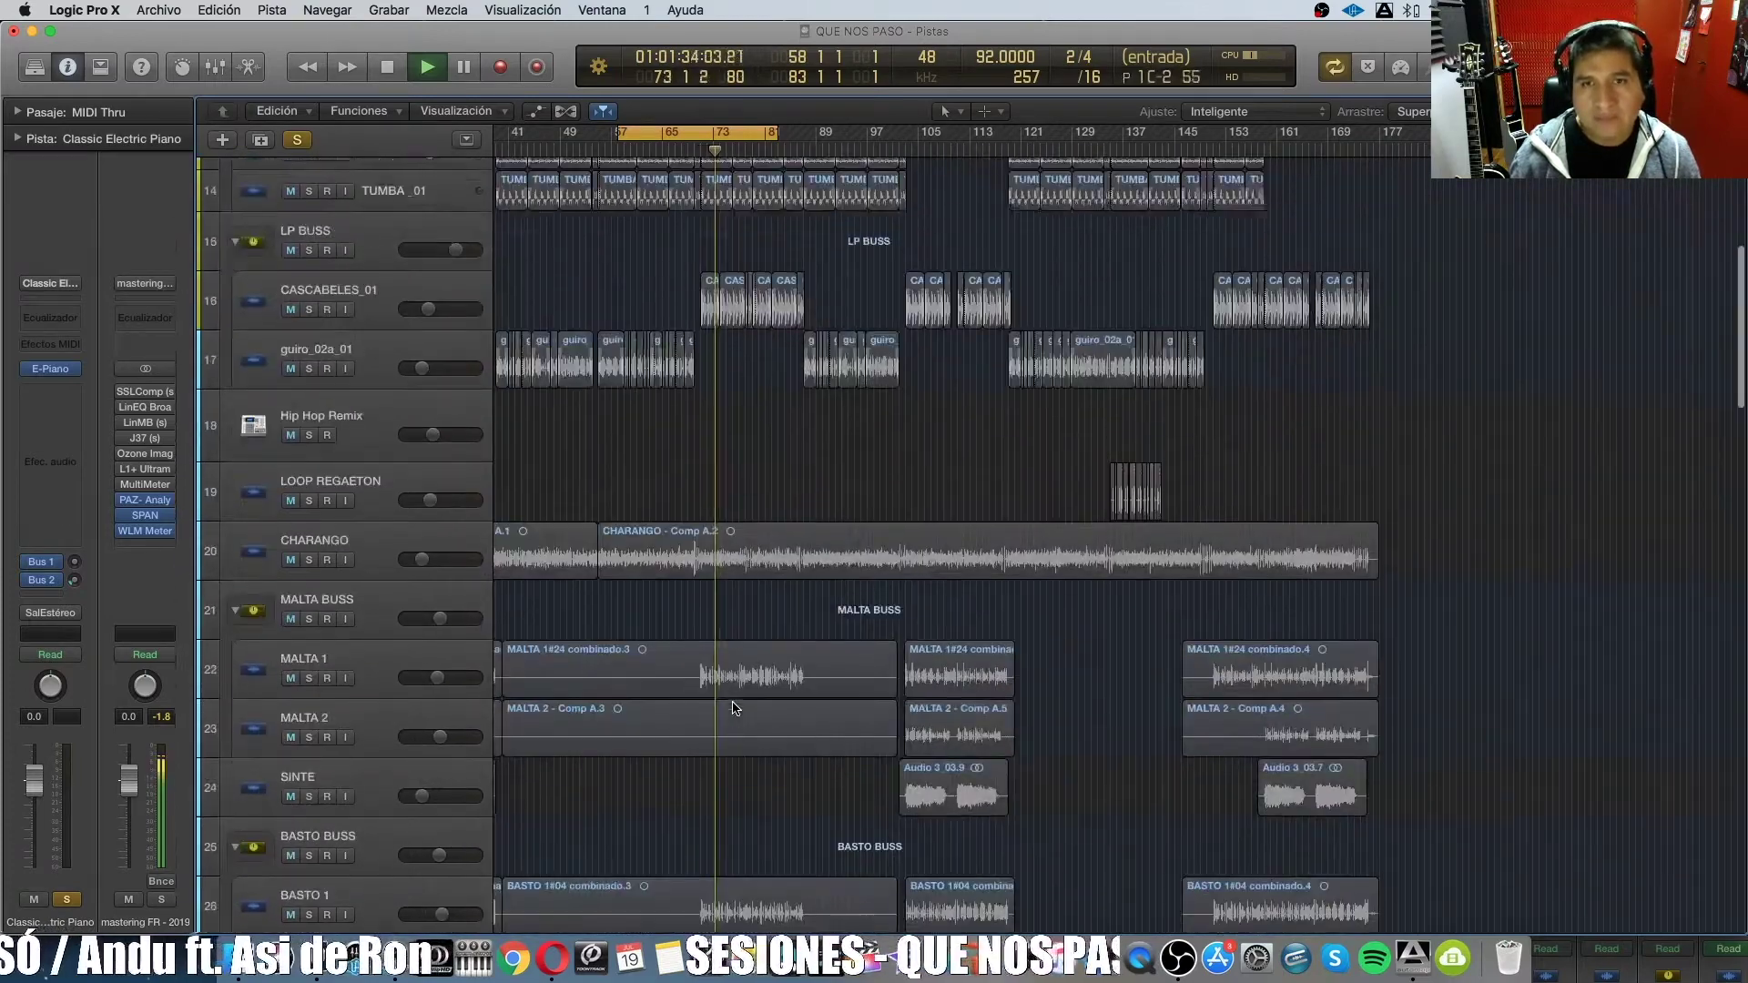
pyautogui.press('space')
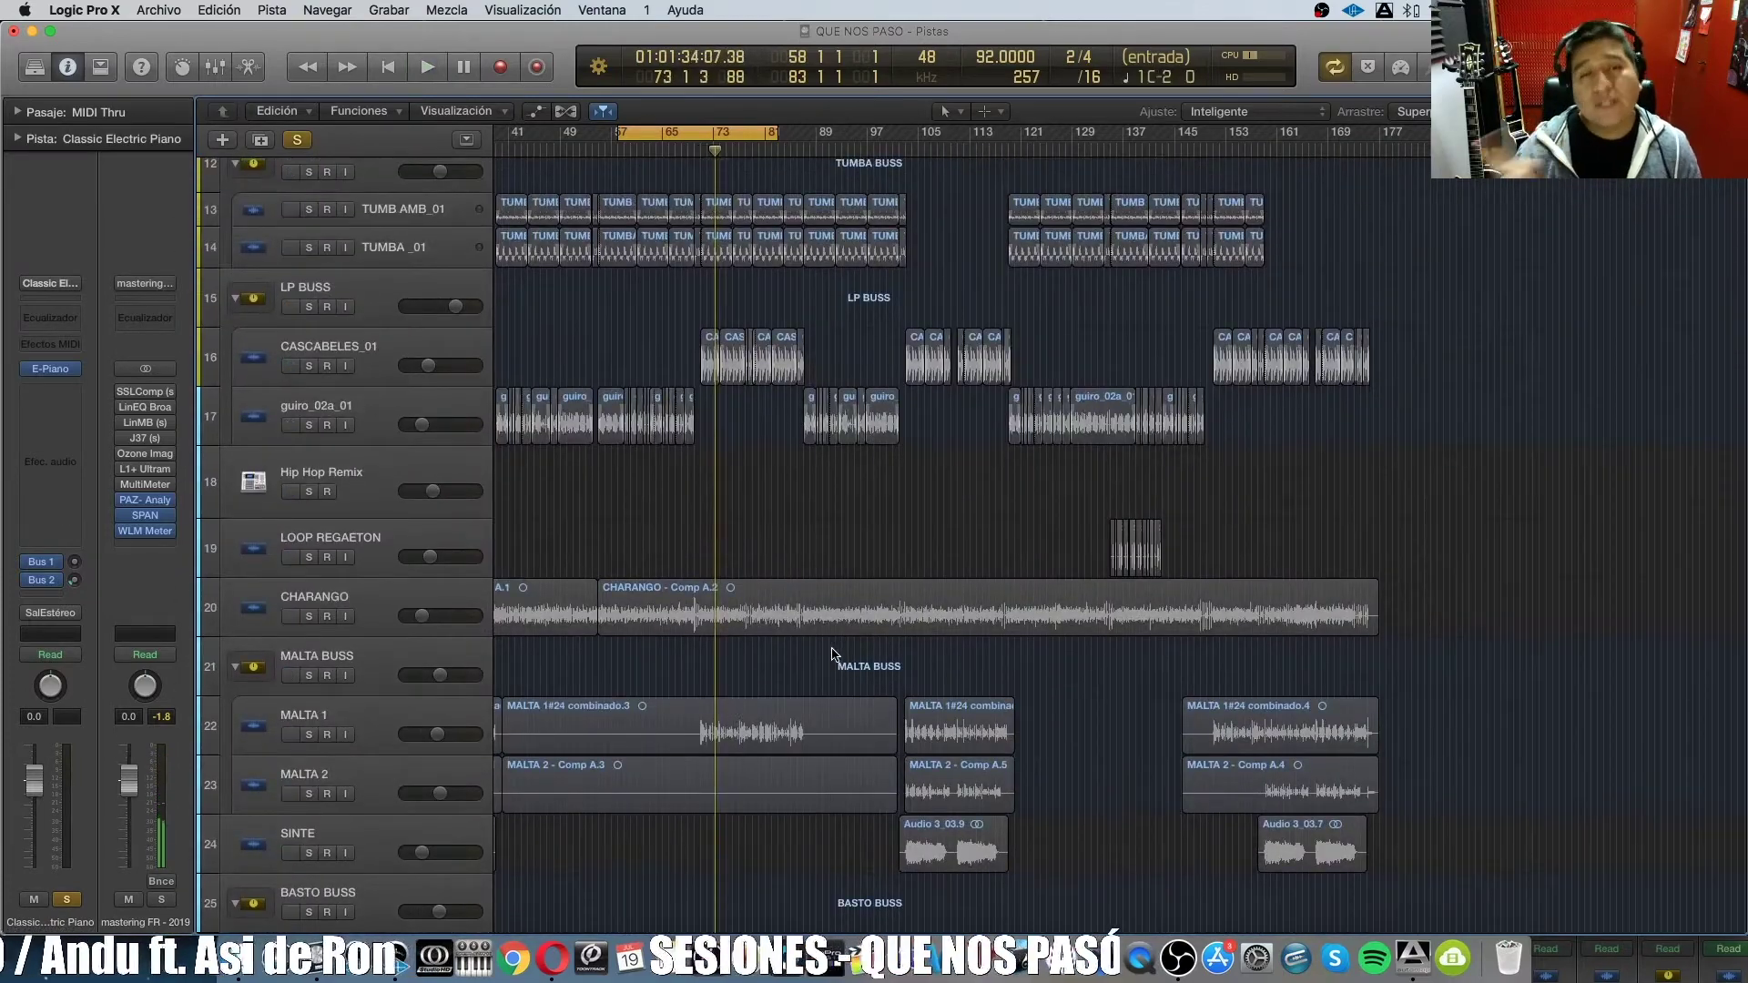
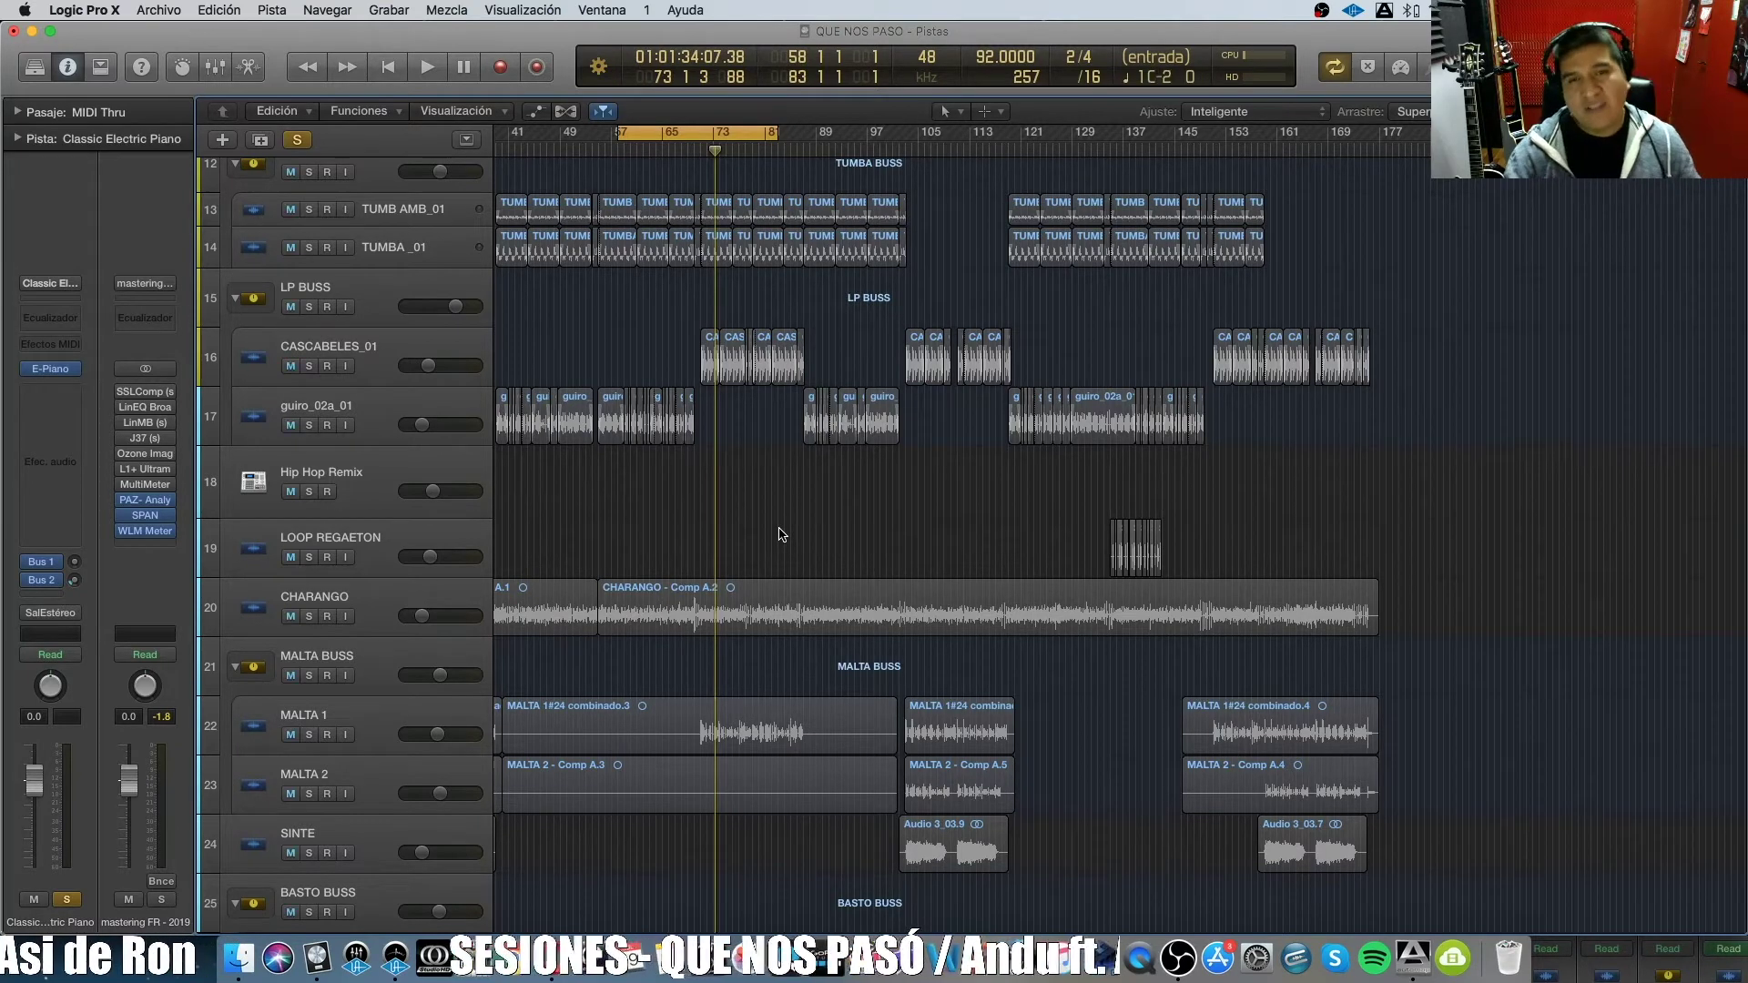
# Set the cycle range over the song's intro, from bar 3 to bar 28.
pyautogui.hscroll(-5, 951, 410)
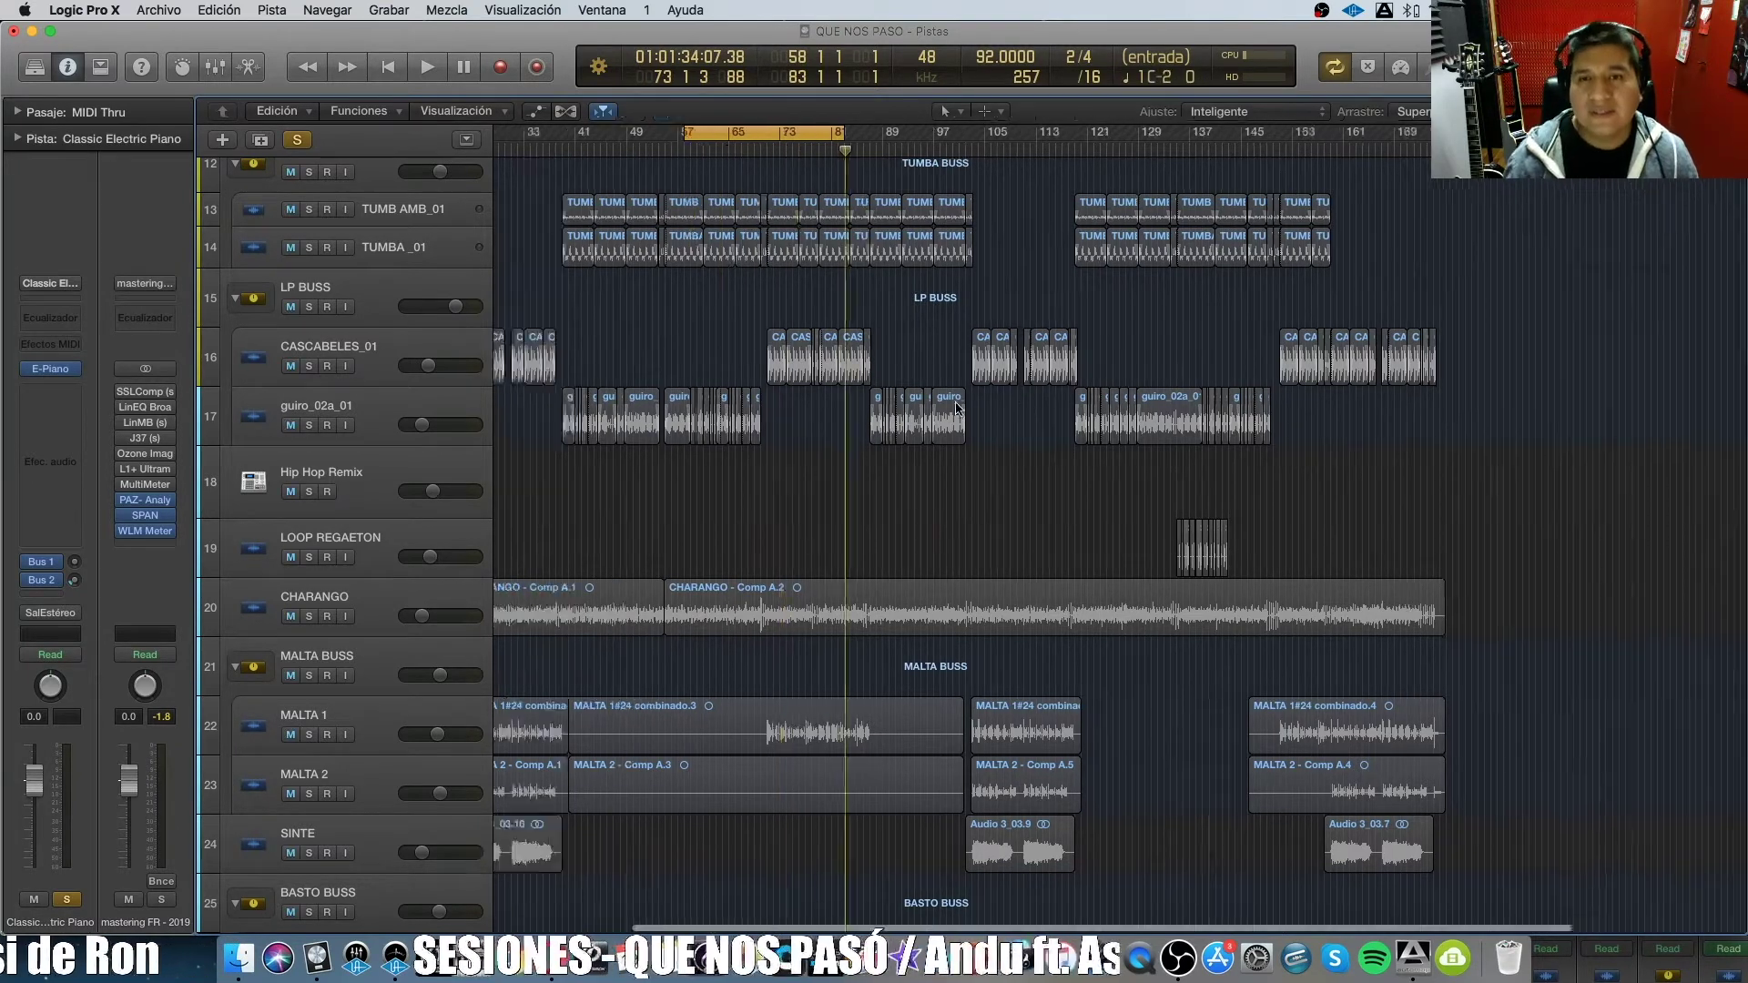
pyautogui.moveTo(942, 137); pyautogui.dragTo(582, 187)
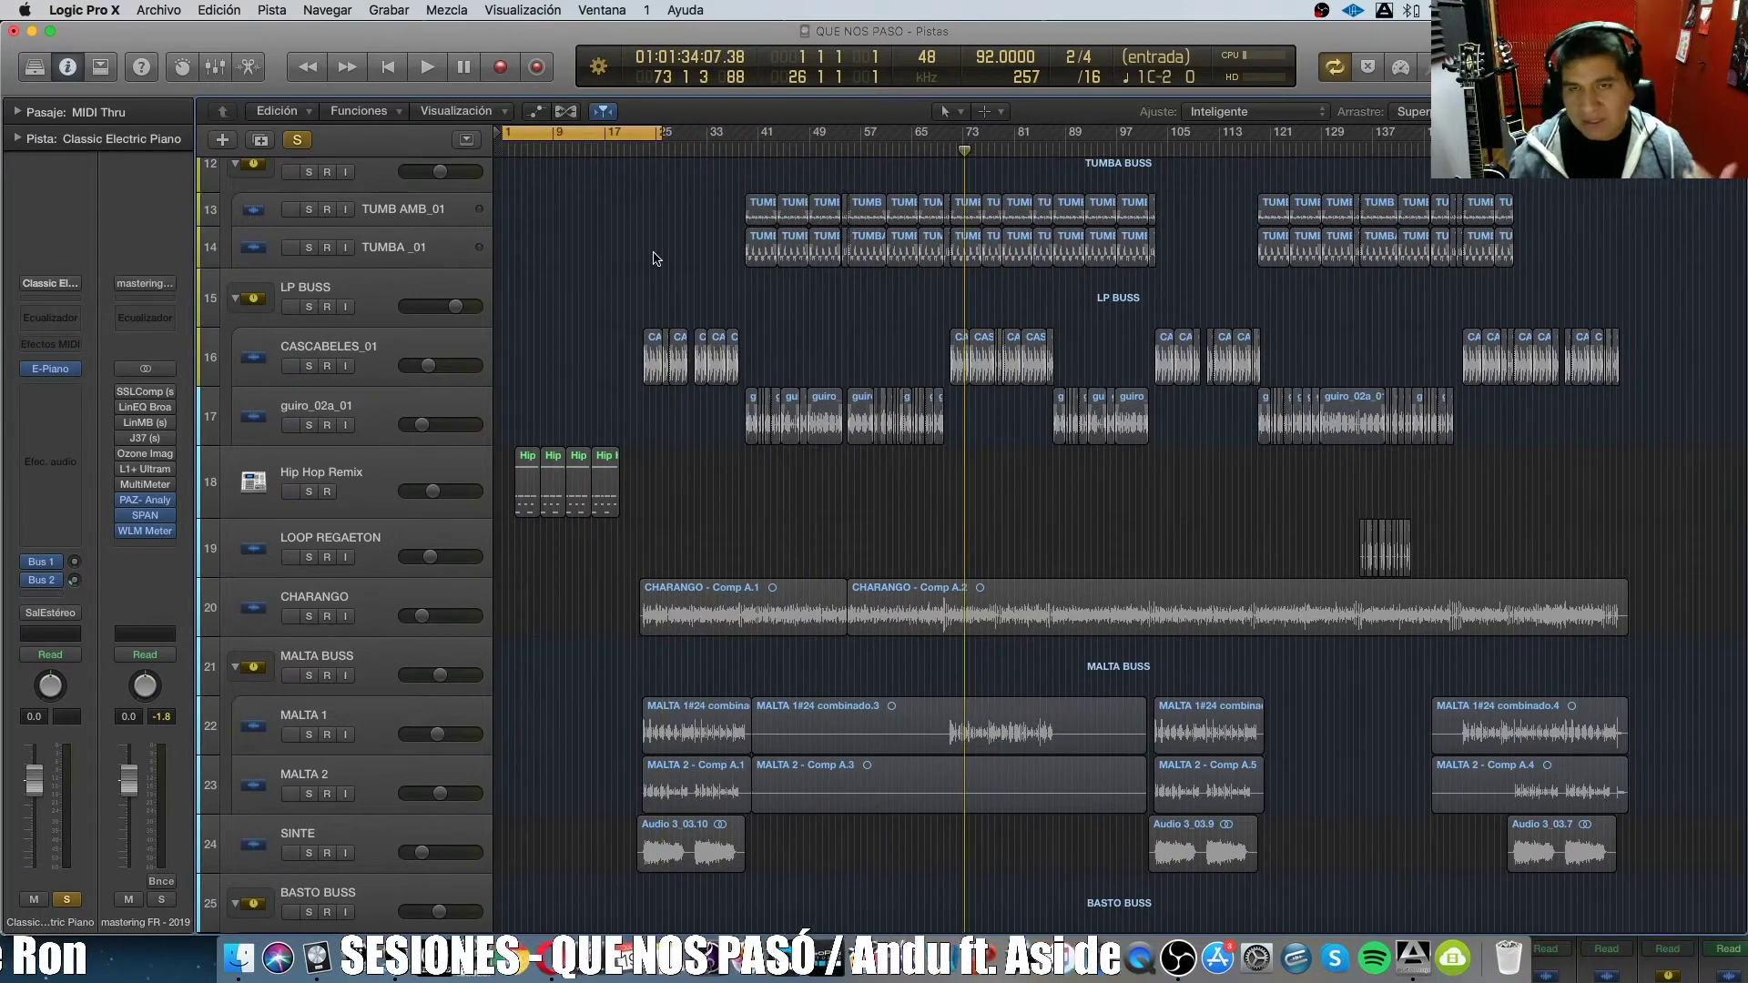
pyautogui.moveTo(619, 130); pyautogui.dragTo(631, 130)
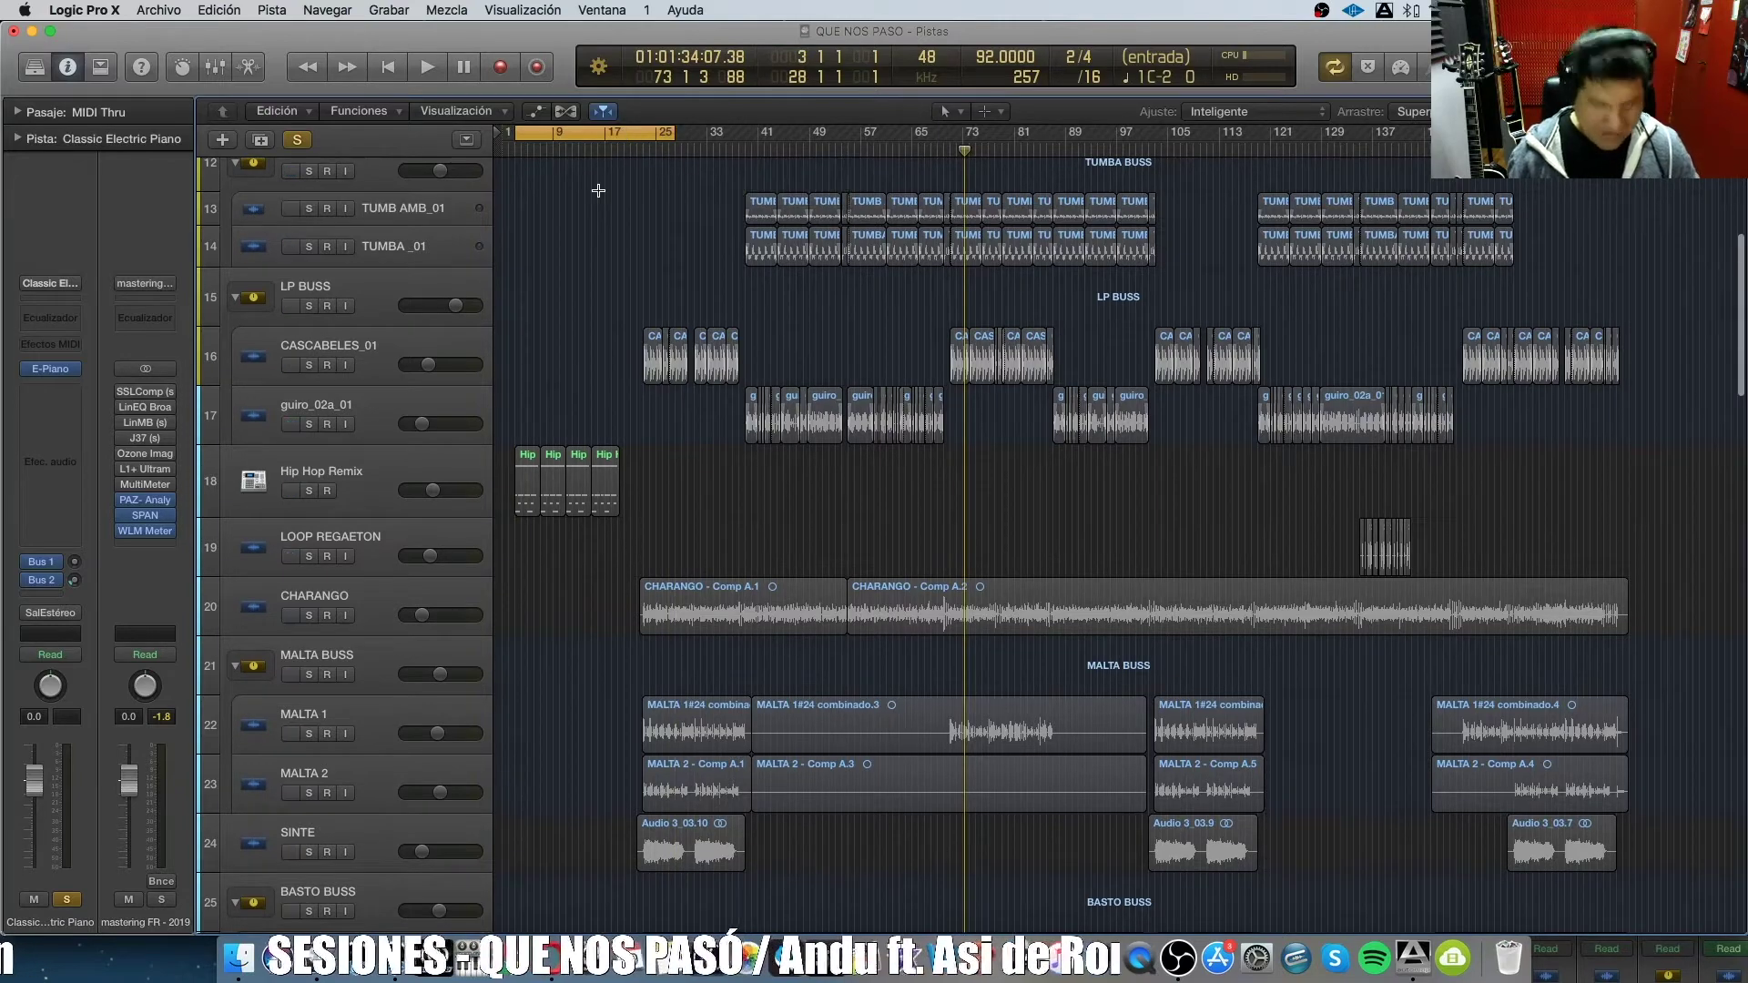
pyautogui.press('super+Right')
pyautogui.press('super+Right')
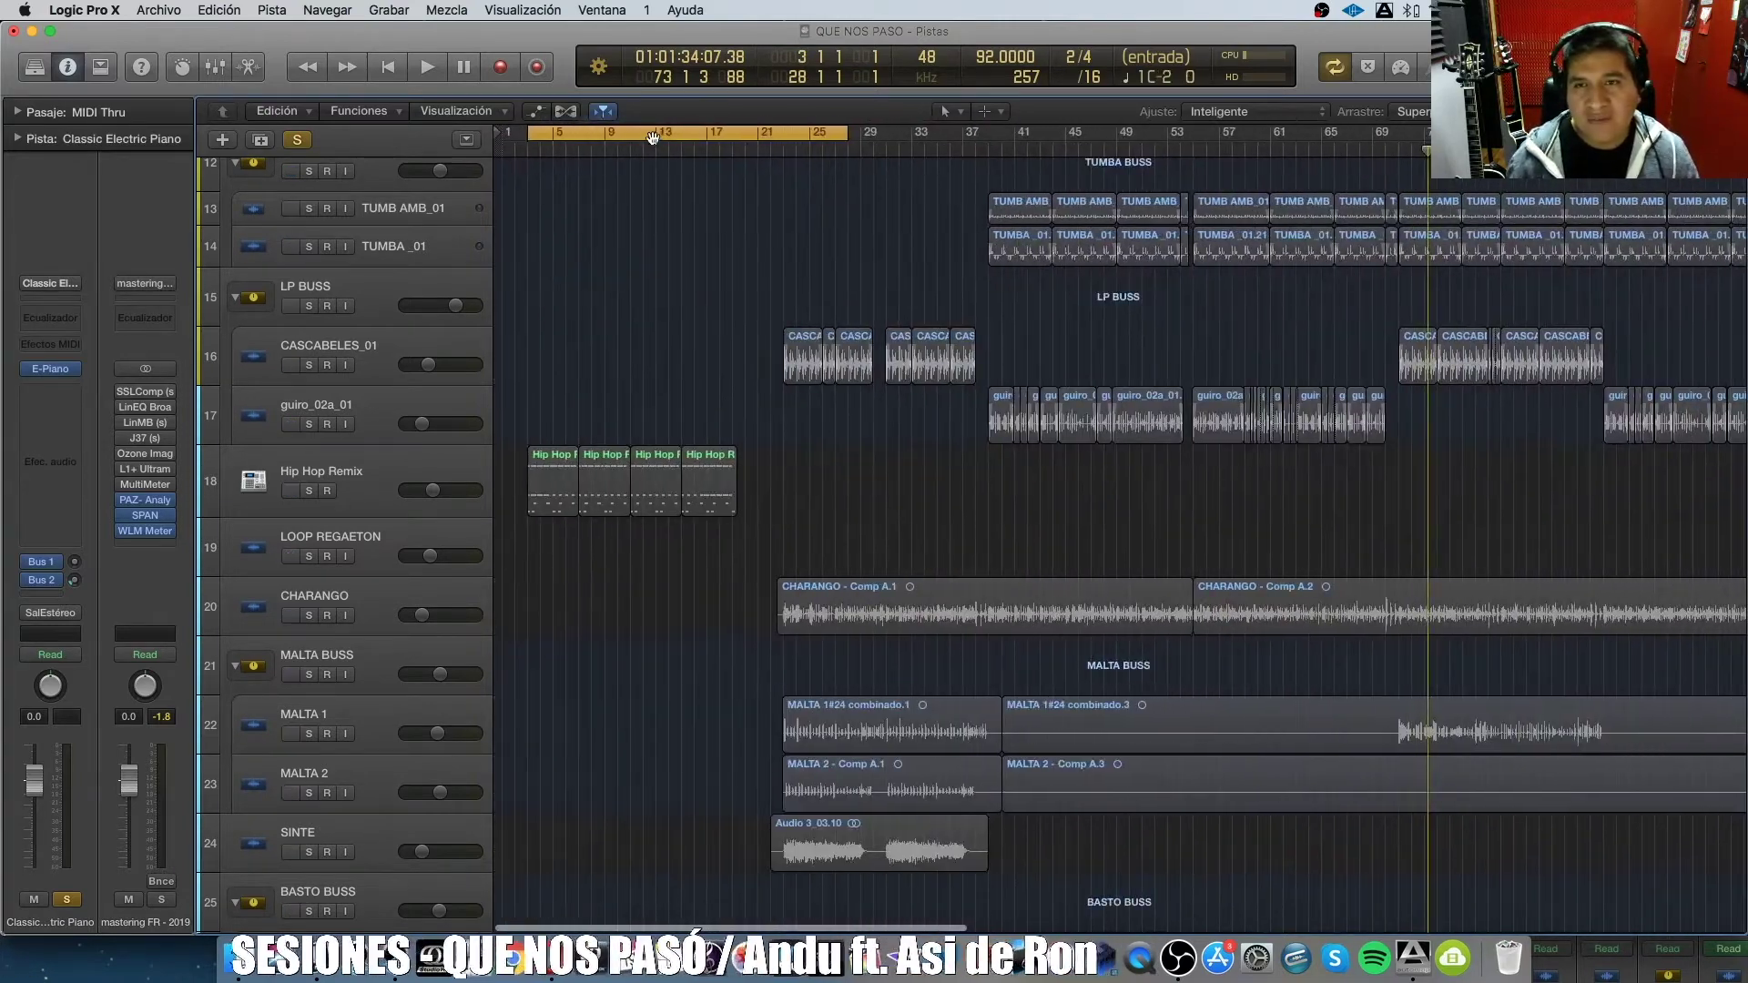
# Clear all track solos, shorten the cycle range to end at bar 25 and play the intro.
pyautogui.click(300, 141)
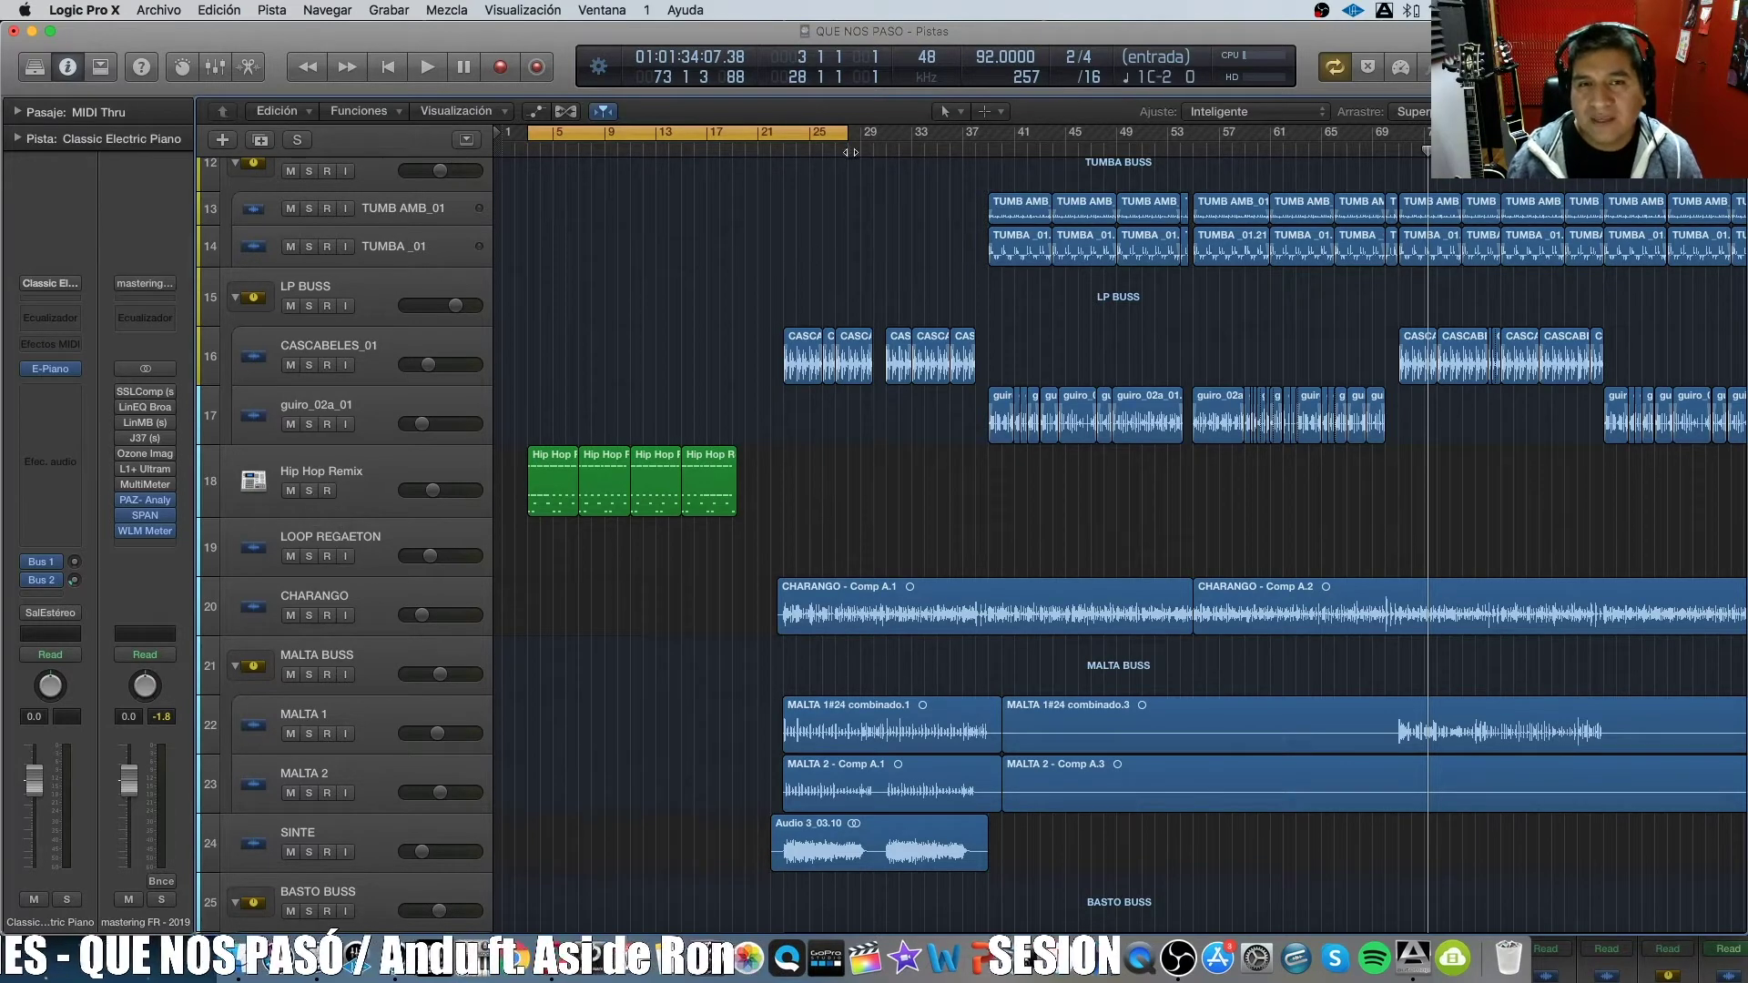
pyautogui.moveTo(847, 152); pyautogui.dragTo(809, 152)
pyautogui.press('space')
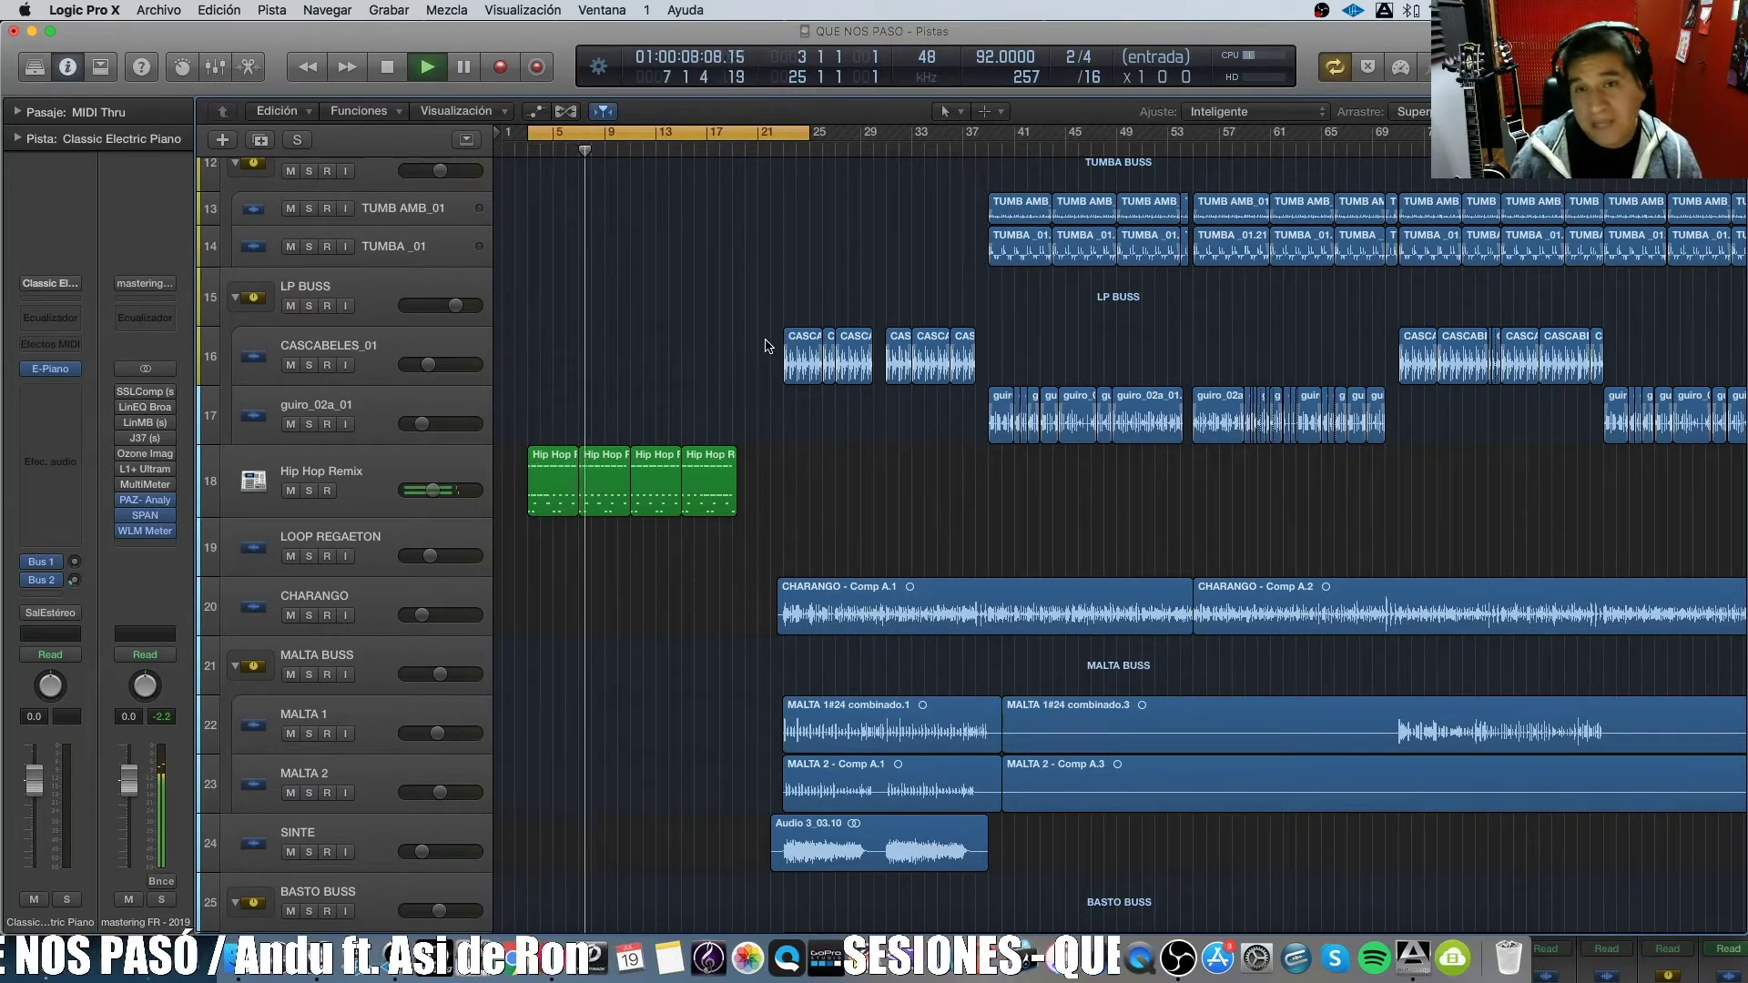
# Audition the Hip Hop Remix track in solo, stop playback and turn its solo off.
pyautogui.click(308, 492)
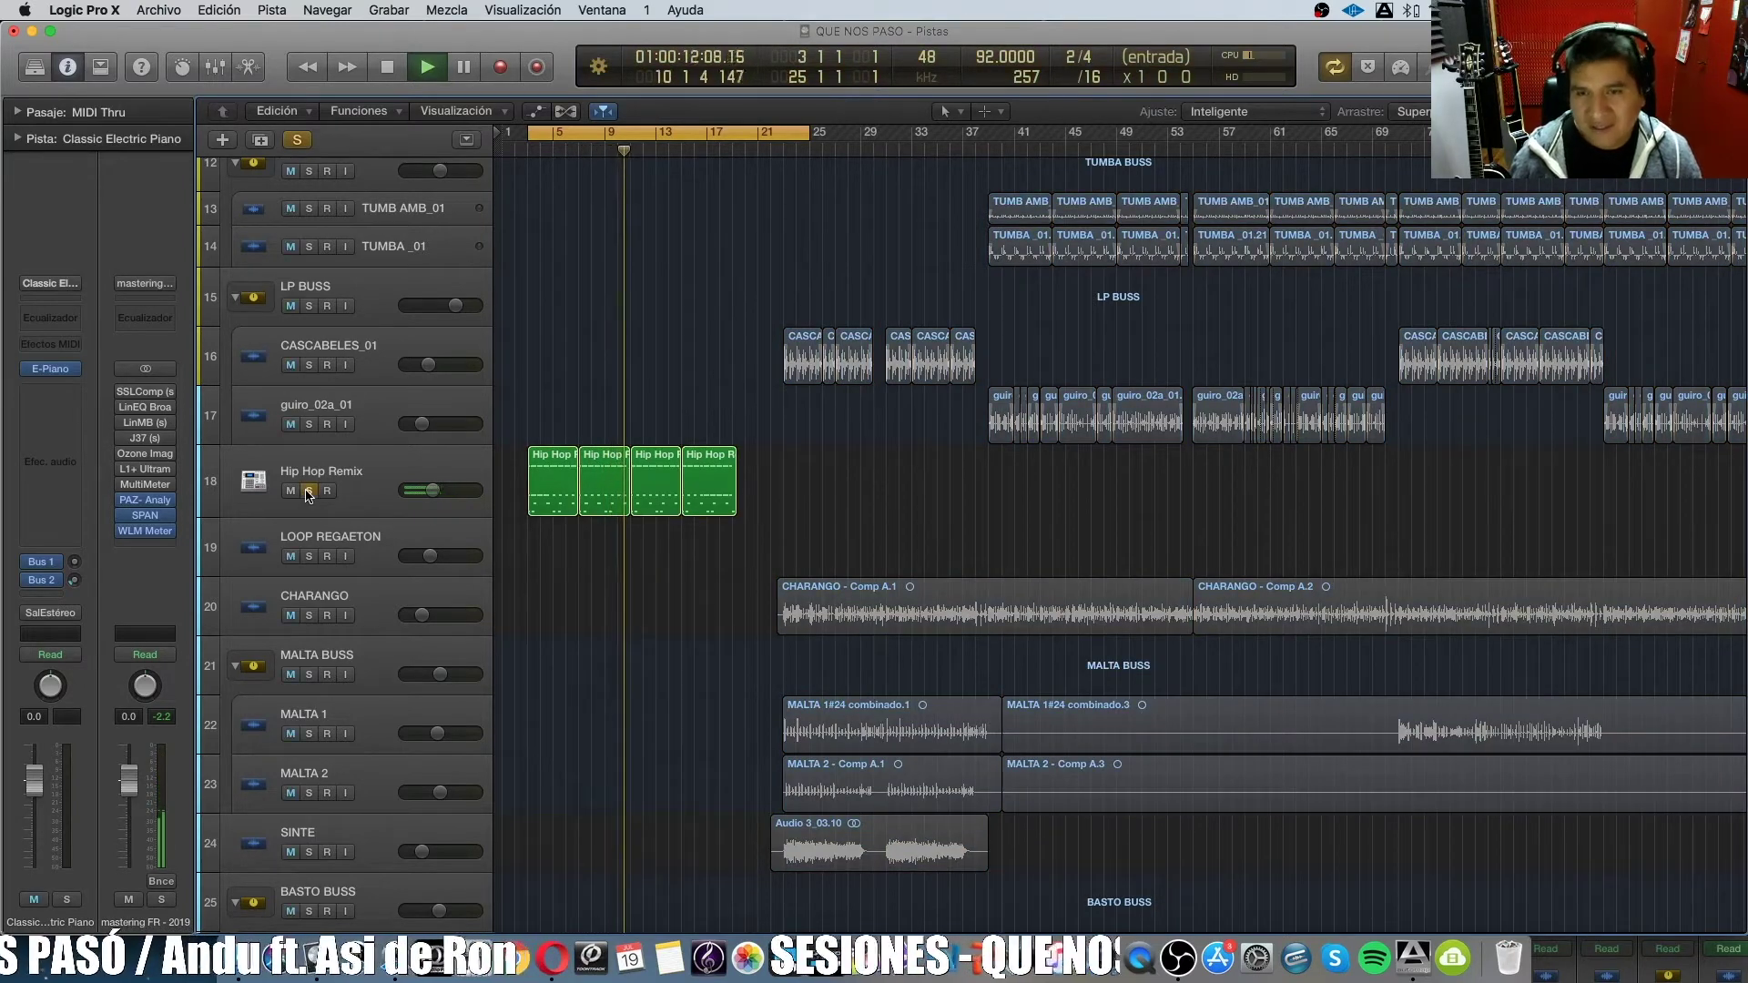
pyautogui.press('space')
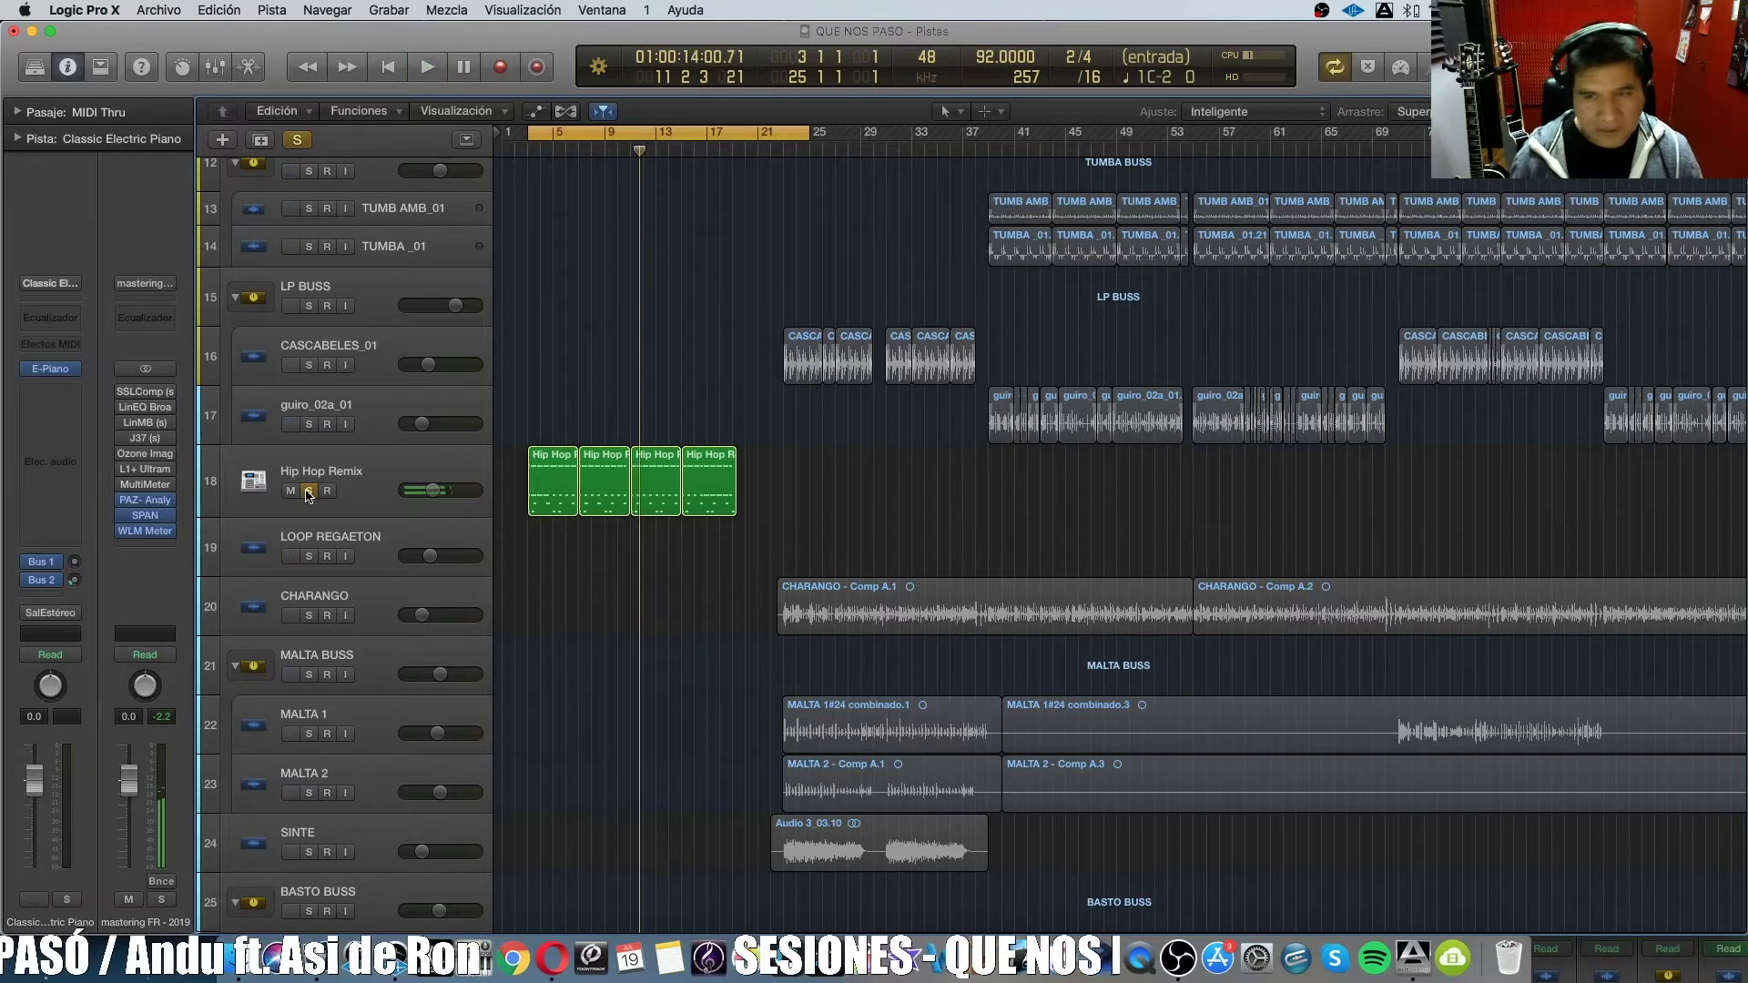
pyautogui.click(308, 492)
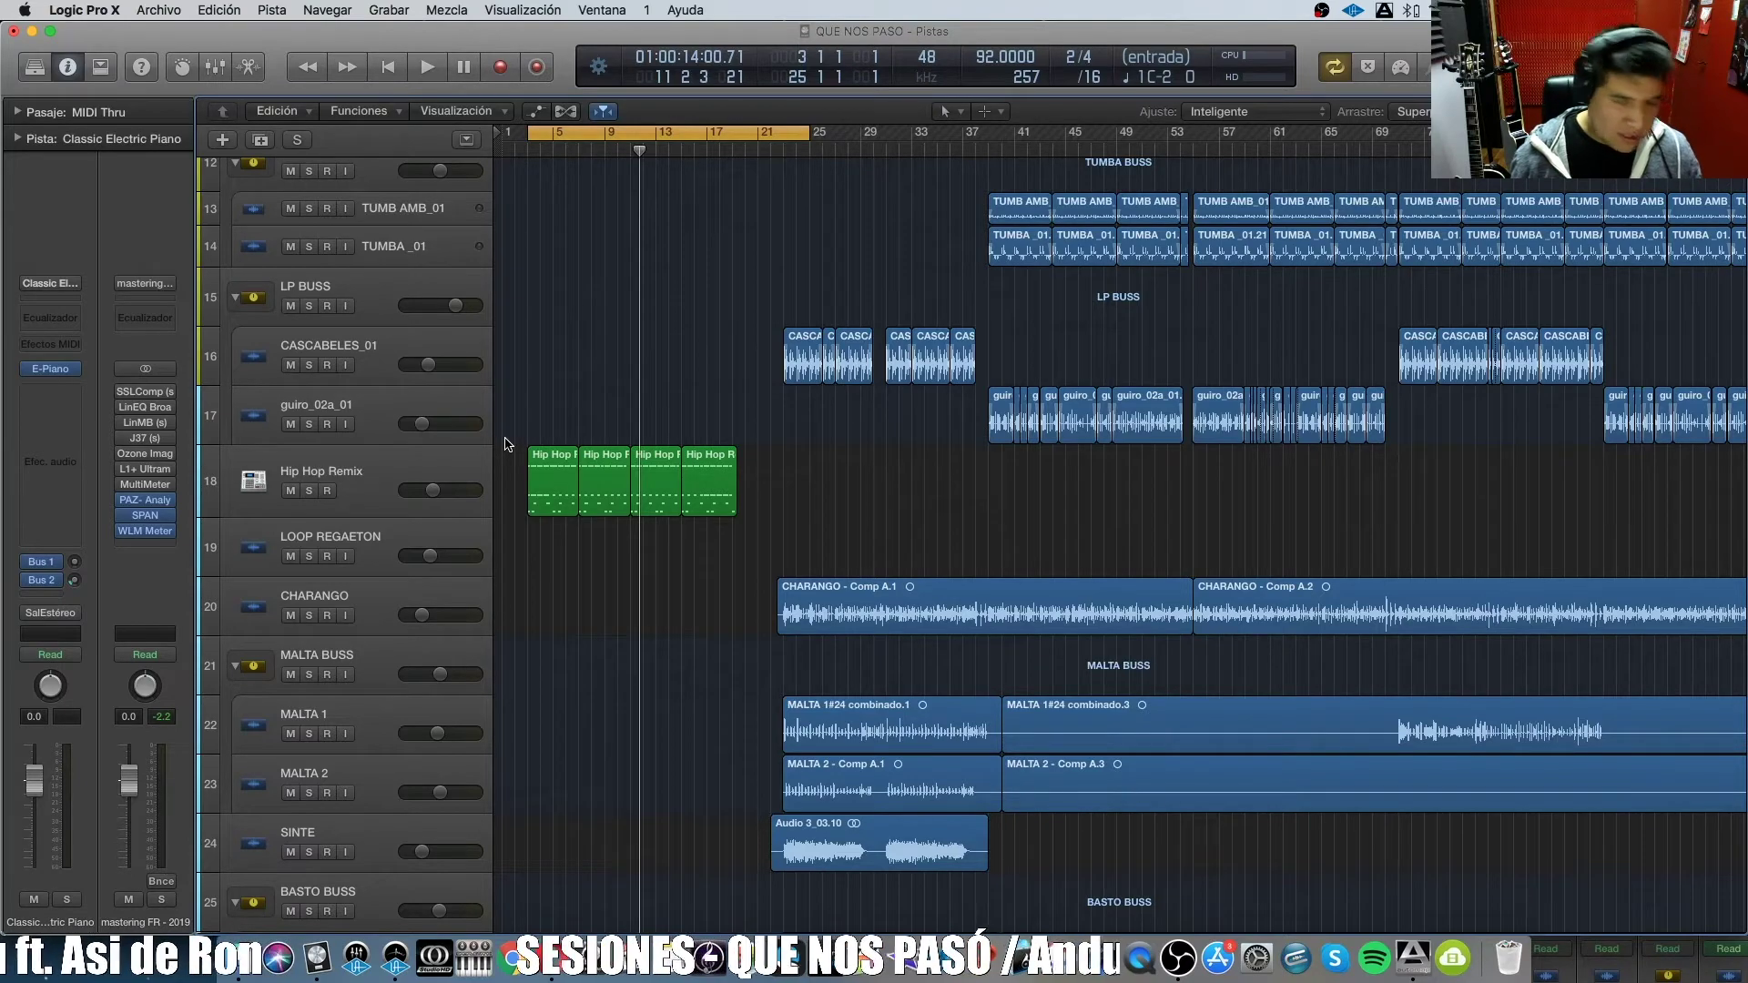
pyautogui.press('super+Left')
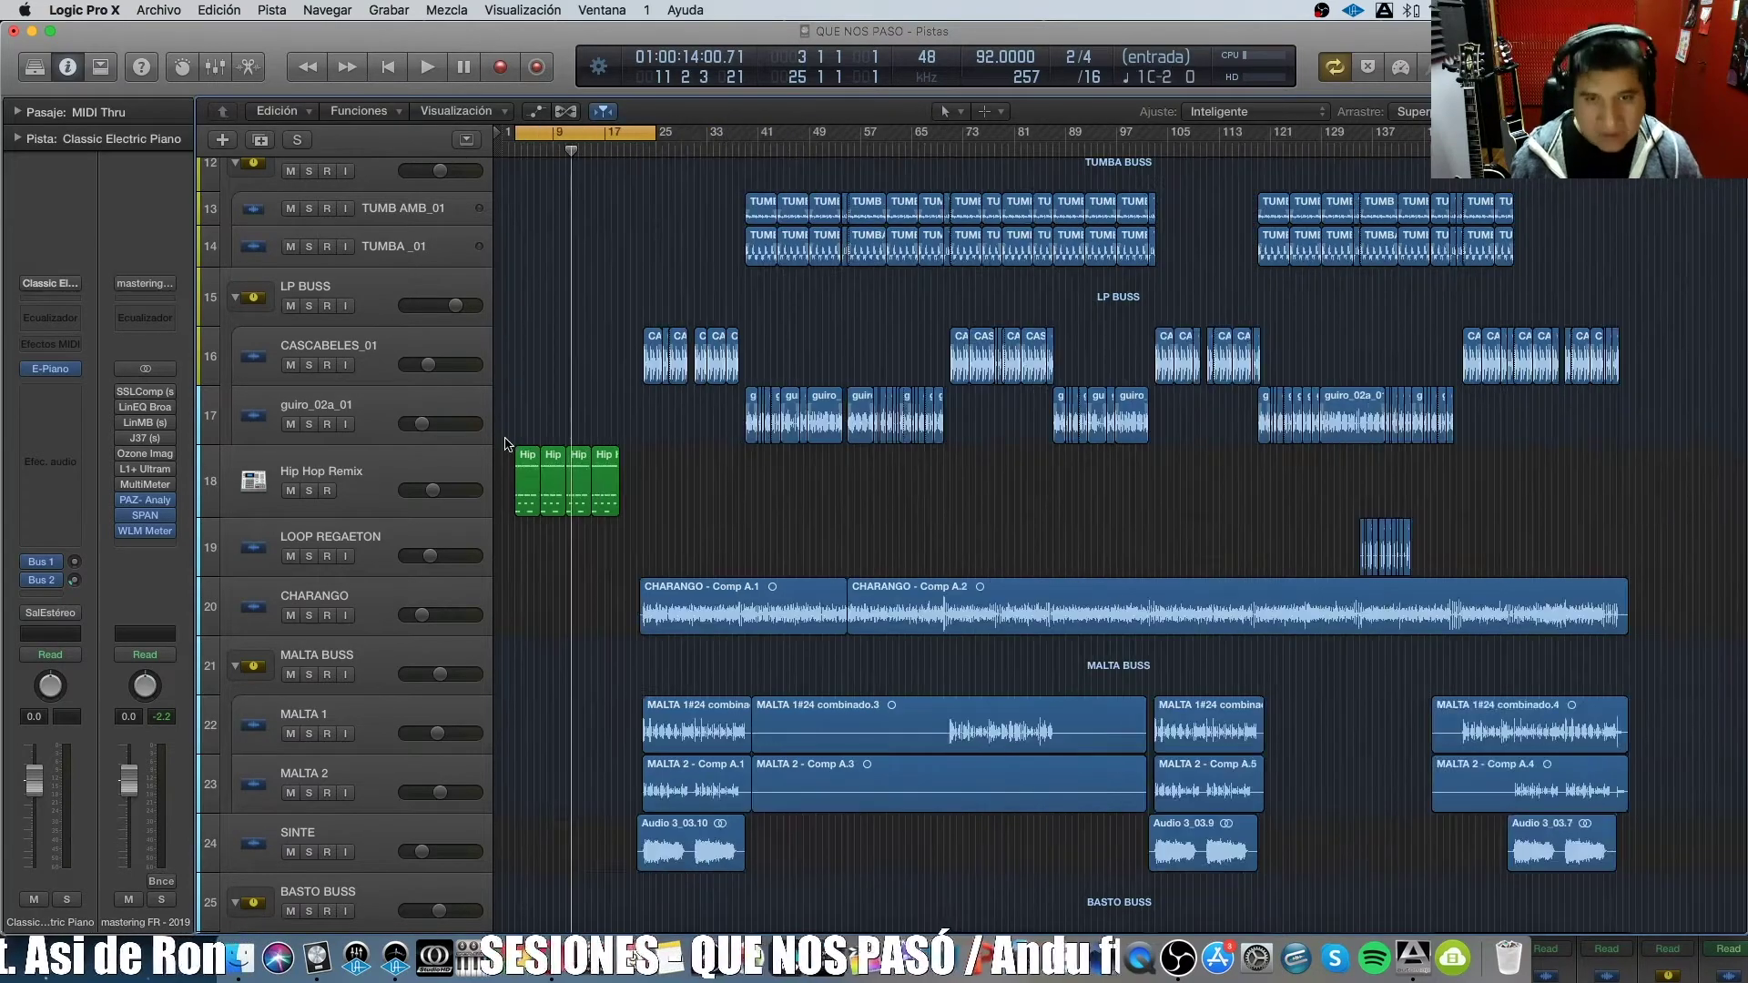
# Set the cycle range from bar 22 to bar 44 over the Malta and Basto parts and select the MALTA 1 track.
pyautogui.scroll(-15, 1040, 450)
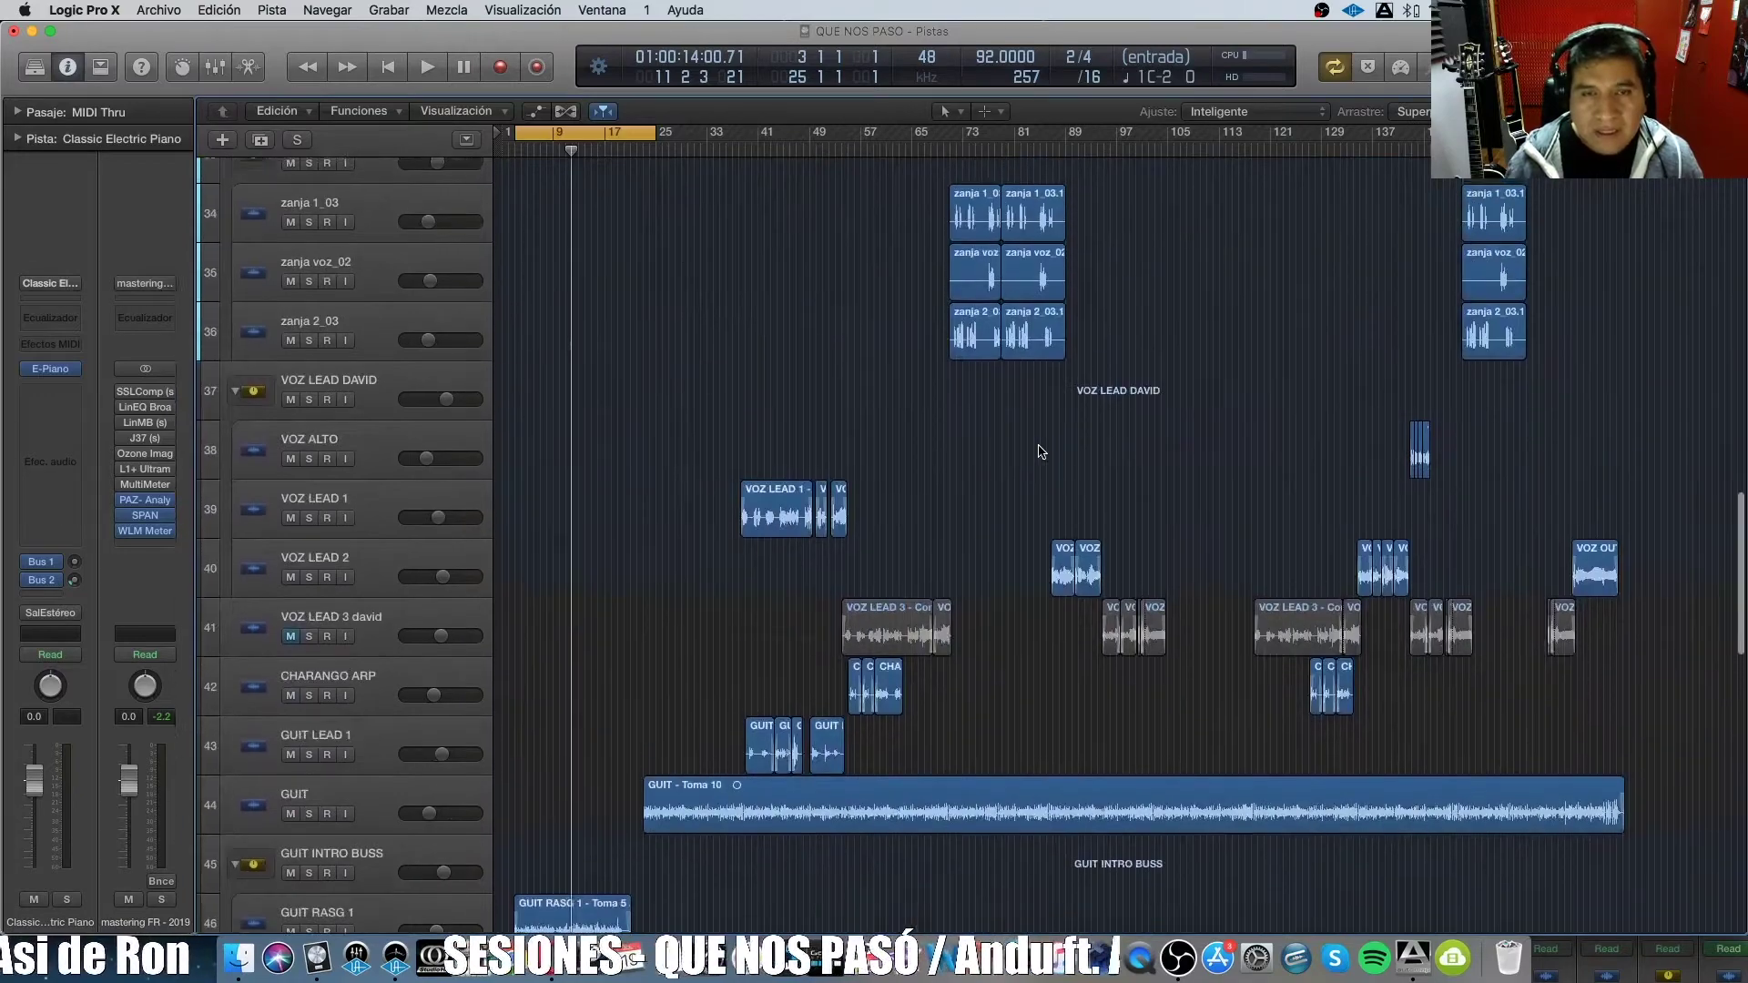
pyautogui.scroll(10, 1040, 449)
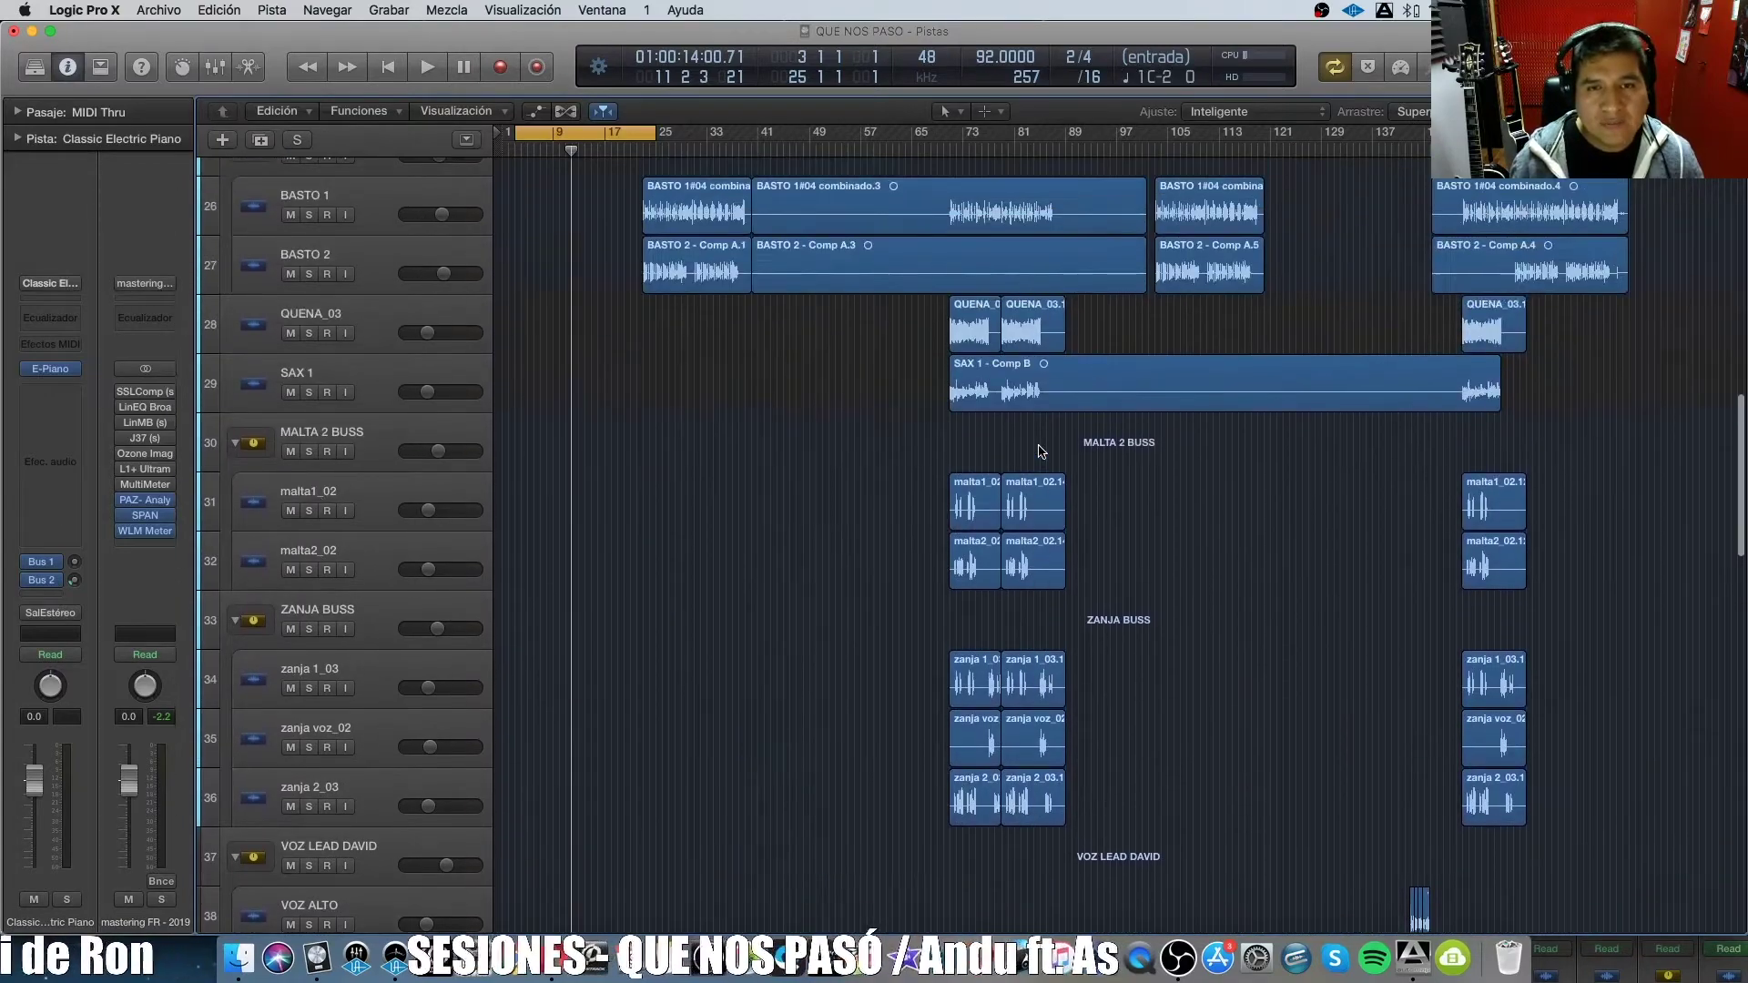
pyautogui.scroll(3, 1040, 450)
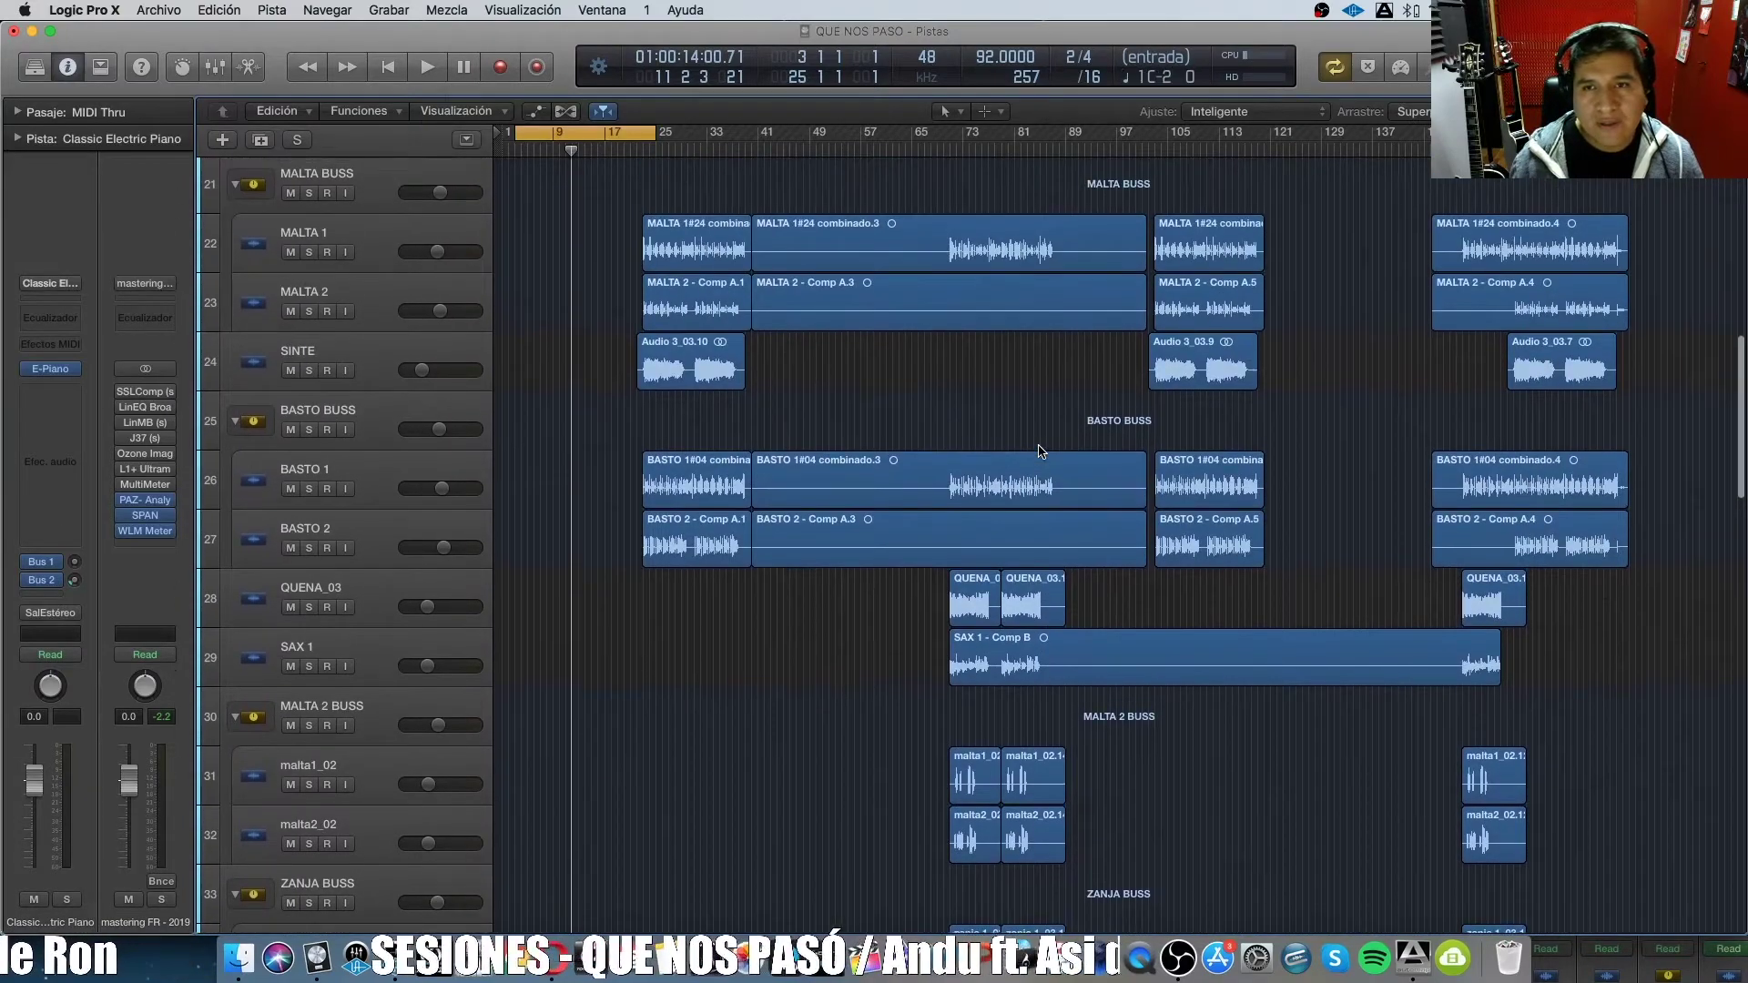
pyautogui.moveTo(629, 135); pyautogui.dragTo(751, 136)
pyautogui.click(721, 230)
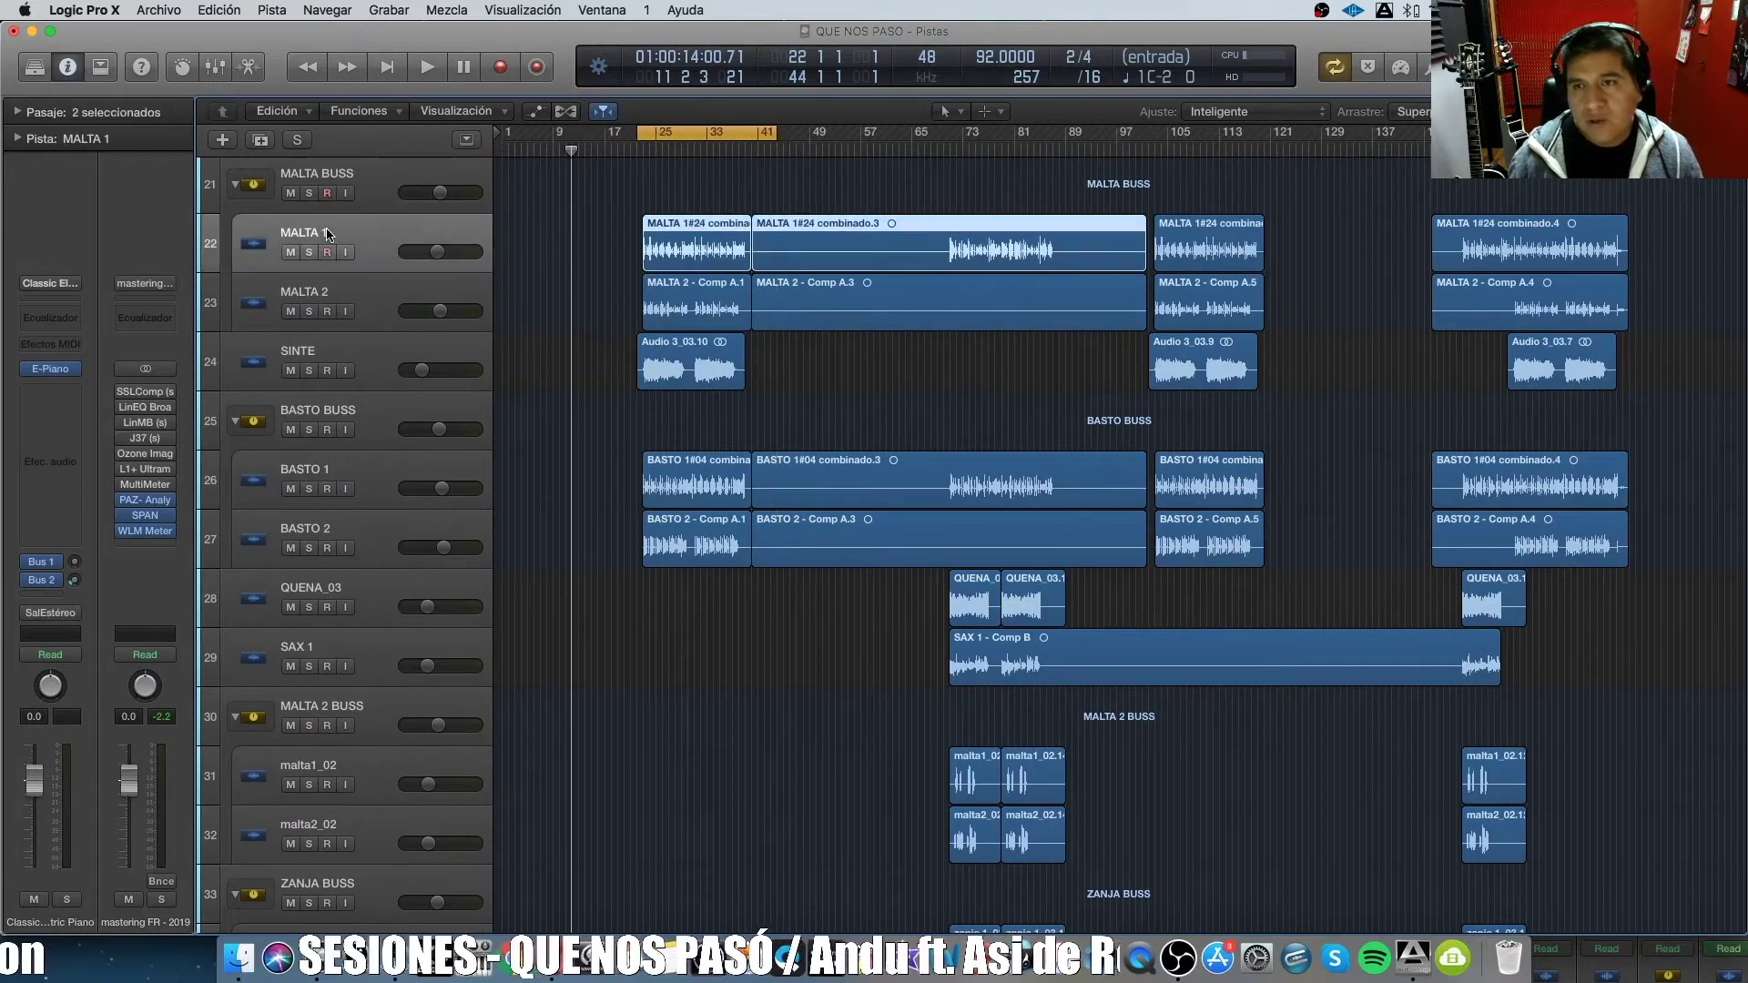
pyautogui.click(319, 239)
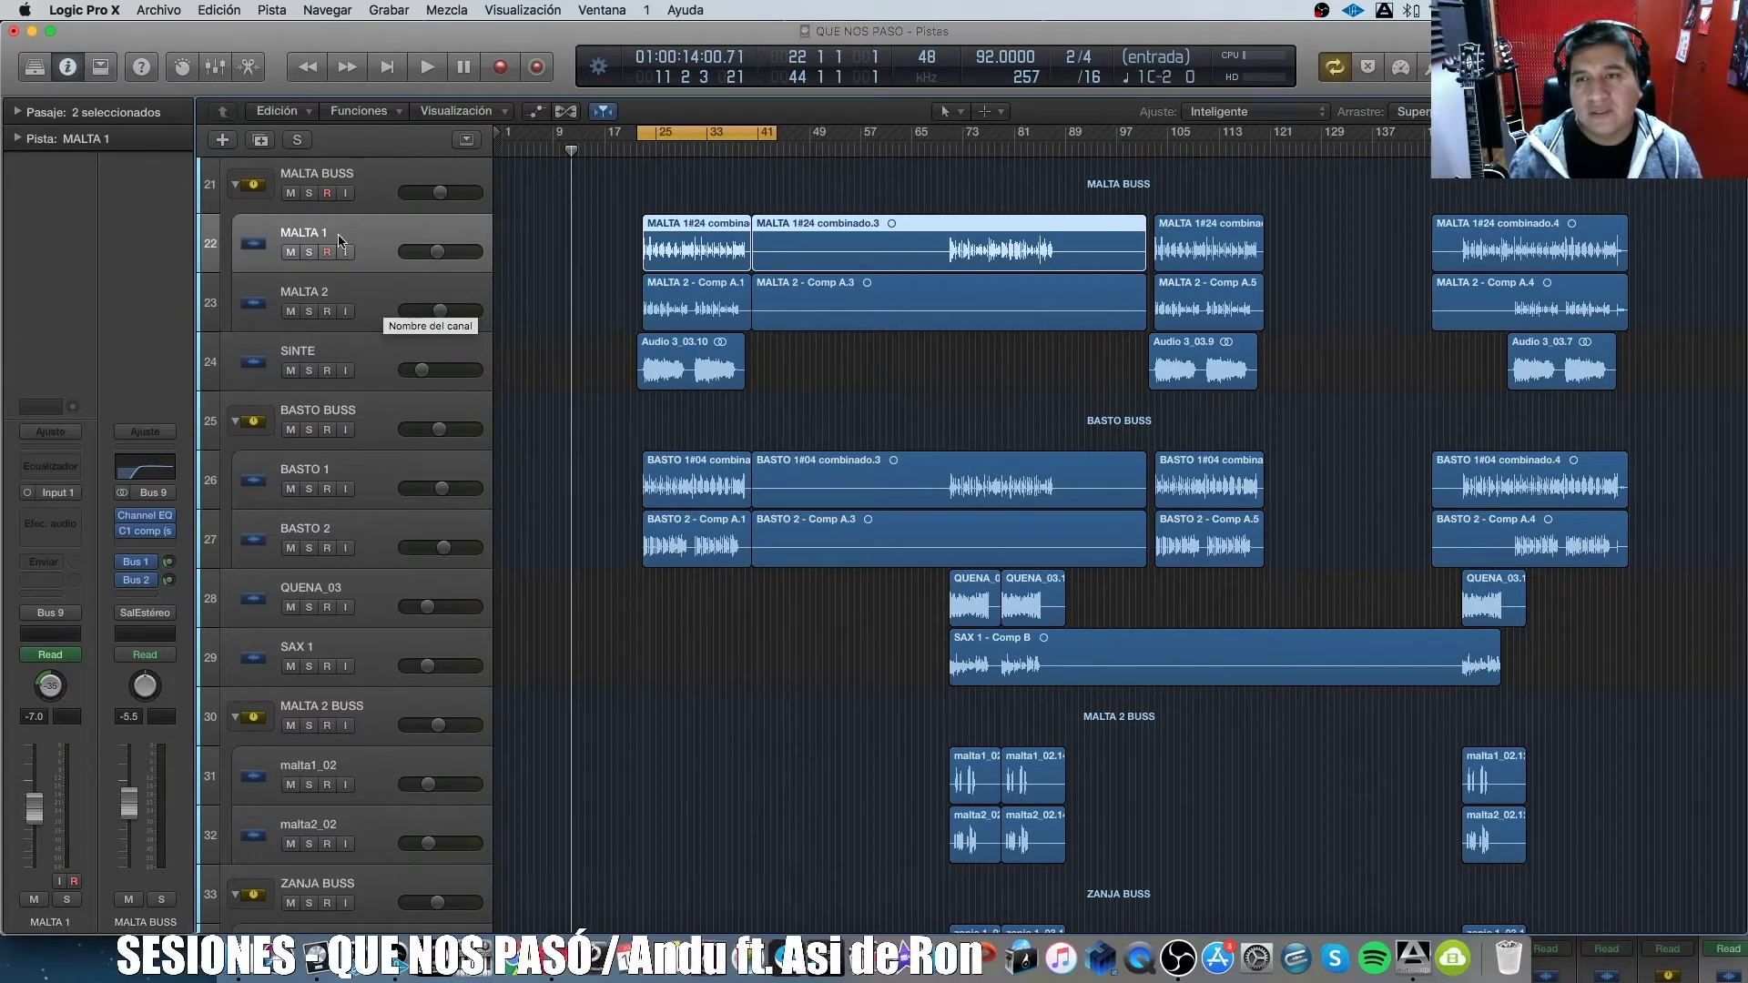
# Audition the MALTA BUSS in solo within the cycle range, then stop playback.
pyautogui.click(309, 193)
pyautogui.press('space')
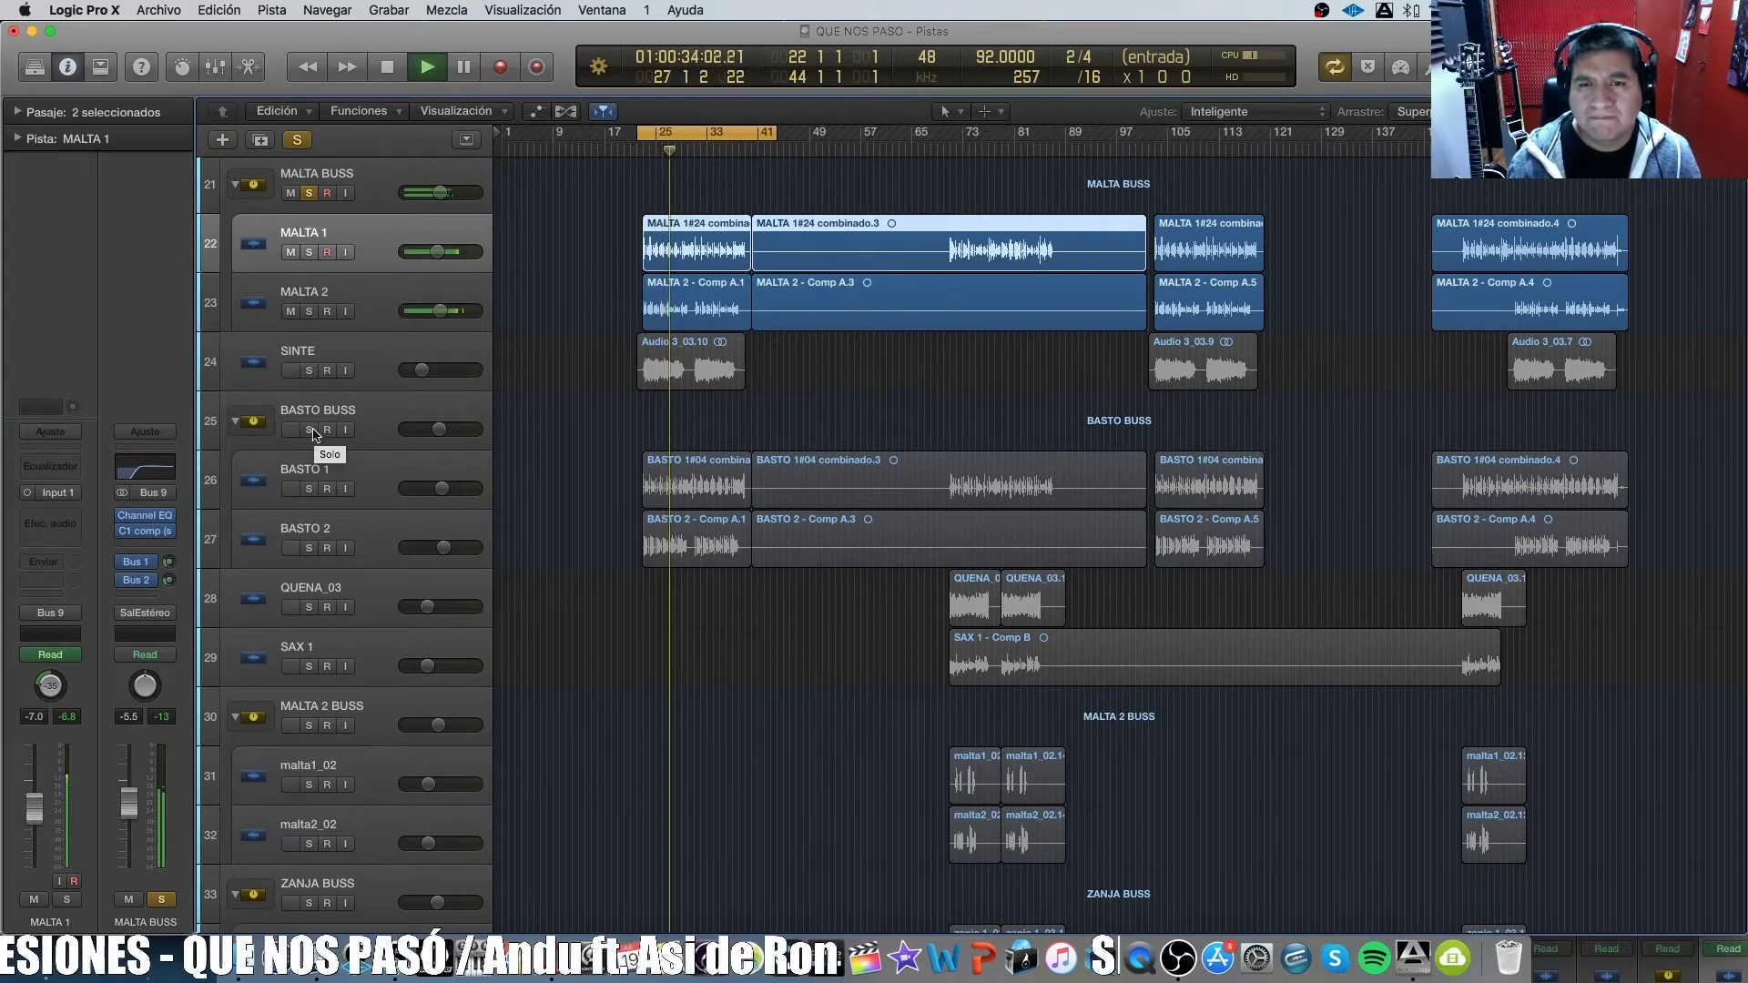
pyautogui.press('space')
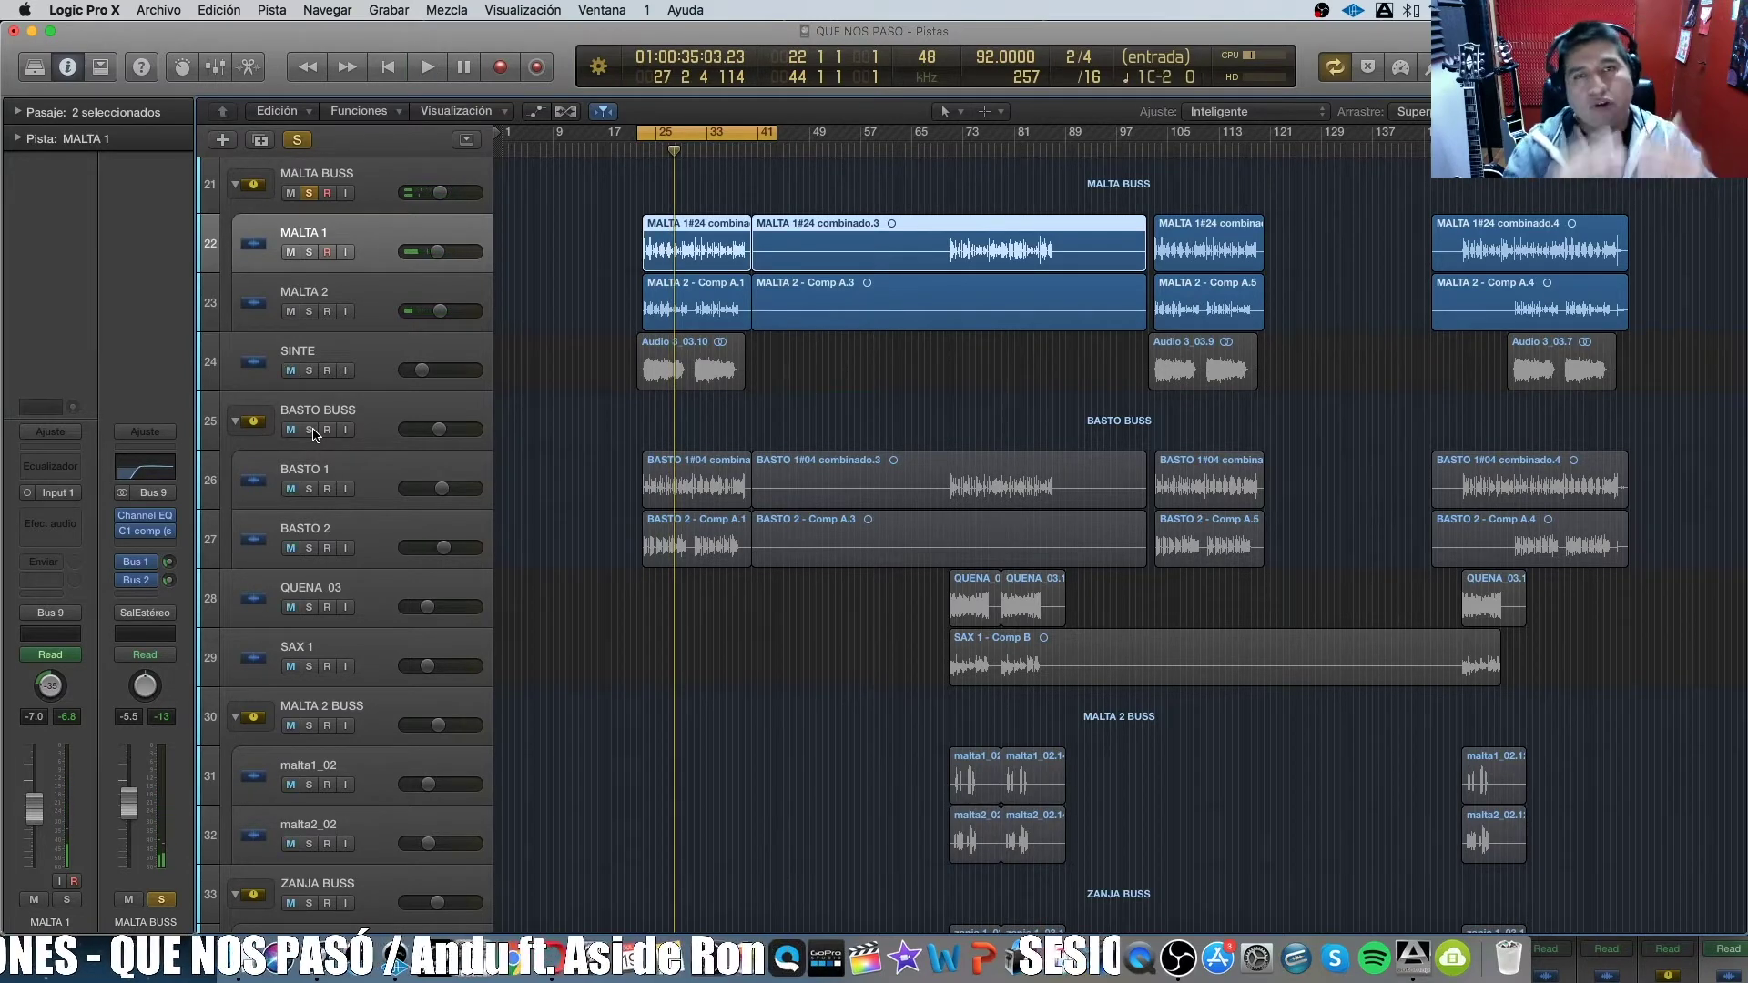
# Add the BASTO BUSS to the solo, audition both buses together, stop playback and select the BASTO 2 track.
pyautogui.click(309, 429)
pyautogui.press('space')
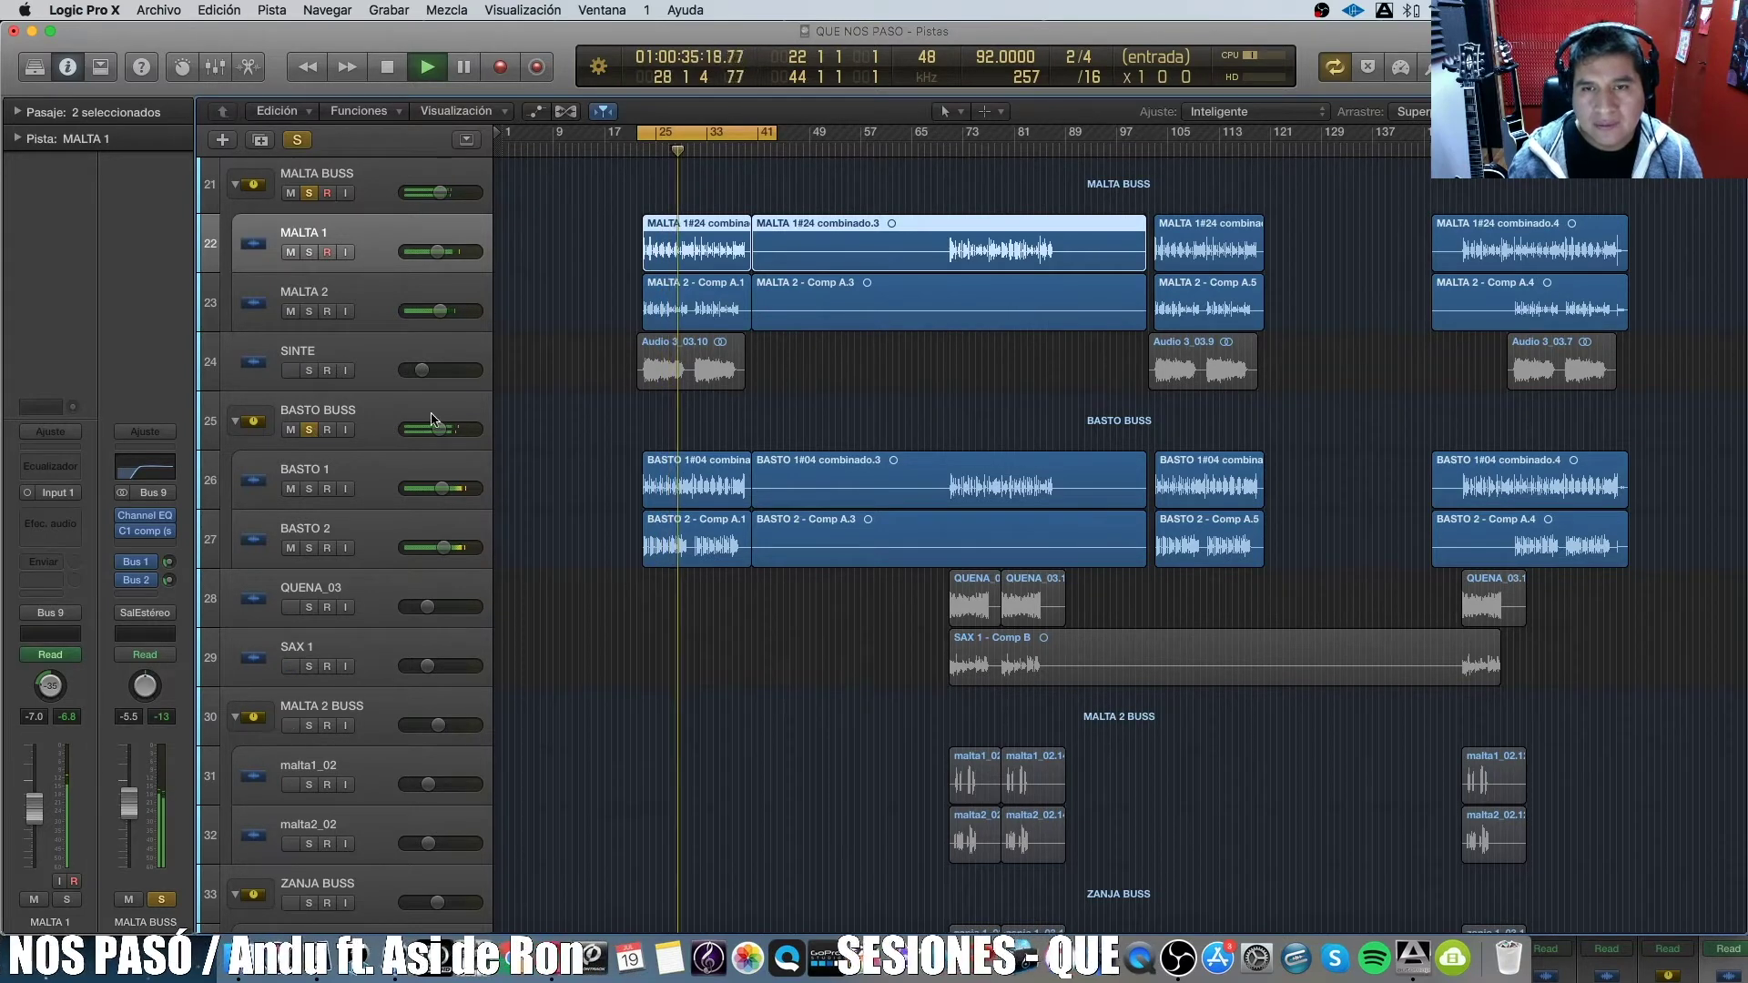
pyautogui.press('space')
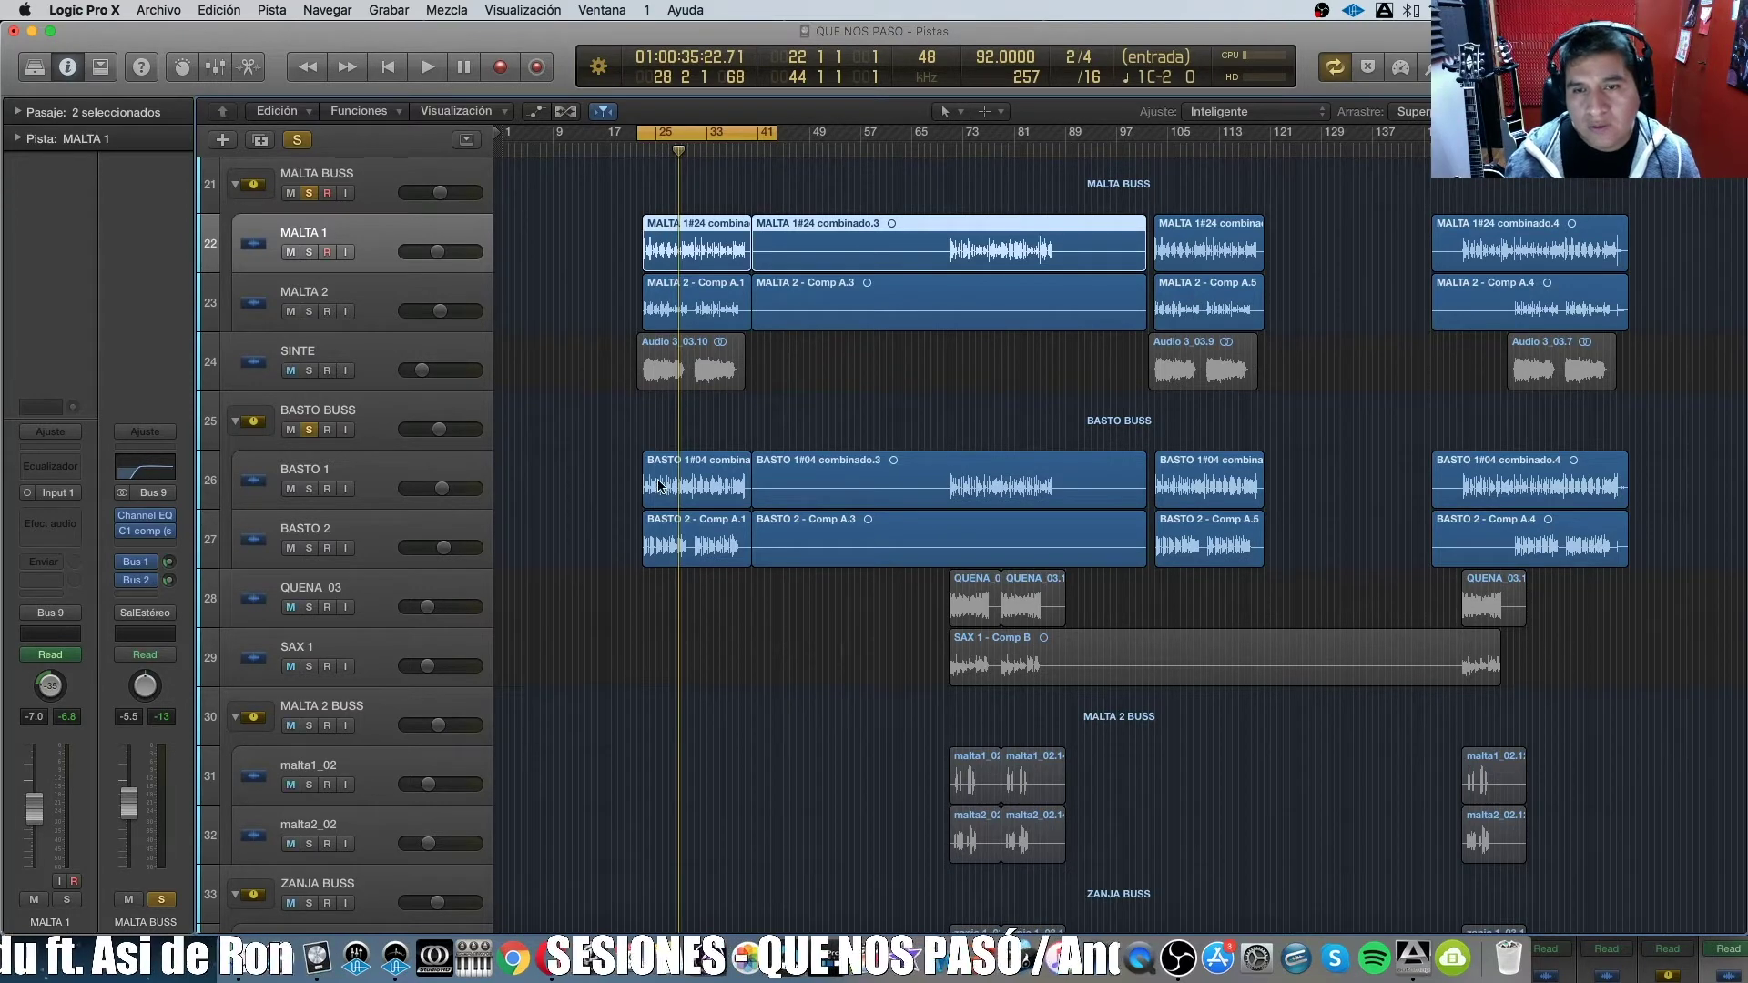
pyautogui.click(401, 468)
pyautogui.click(450, 530)
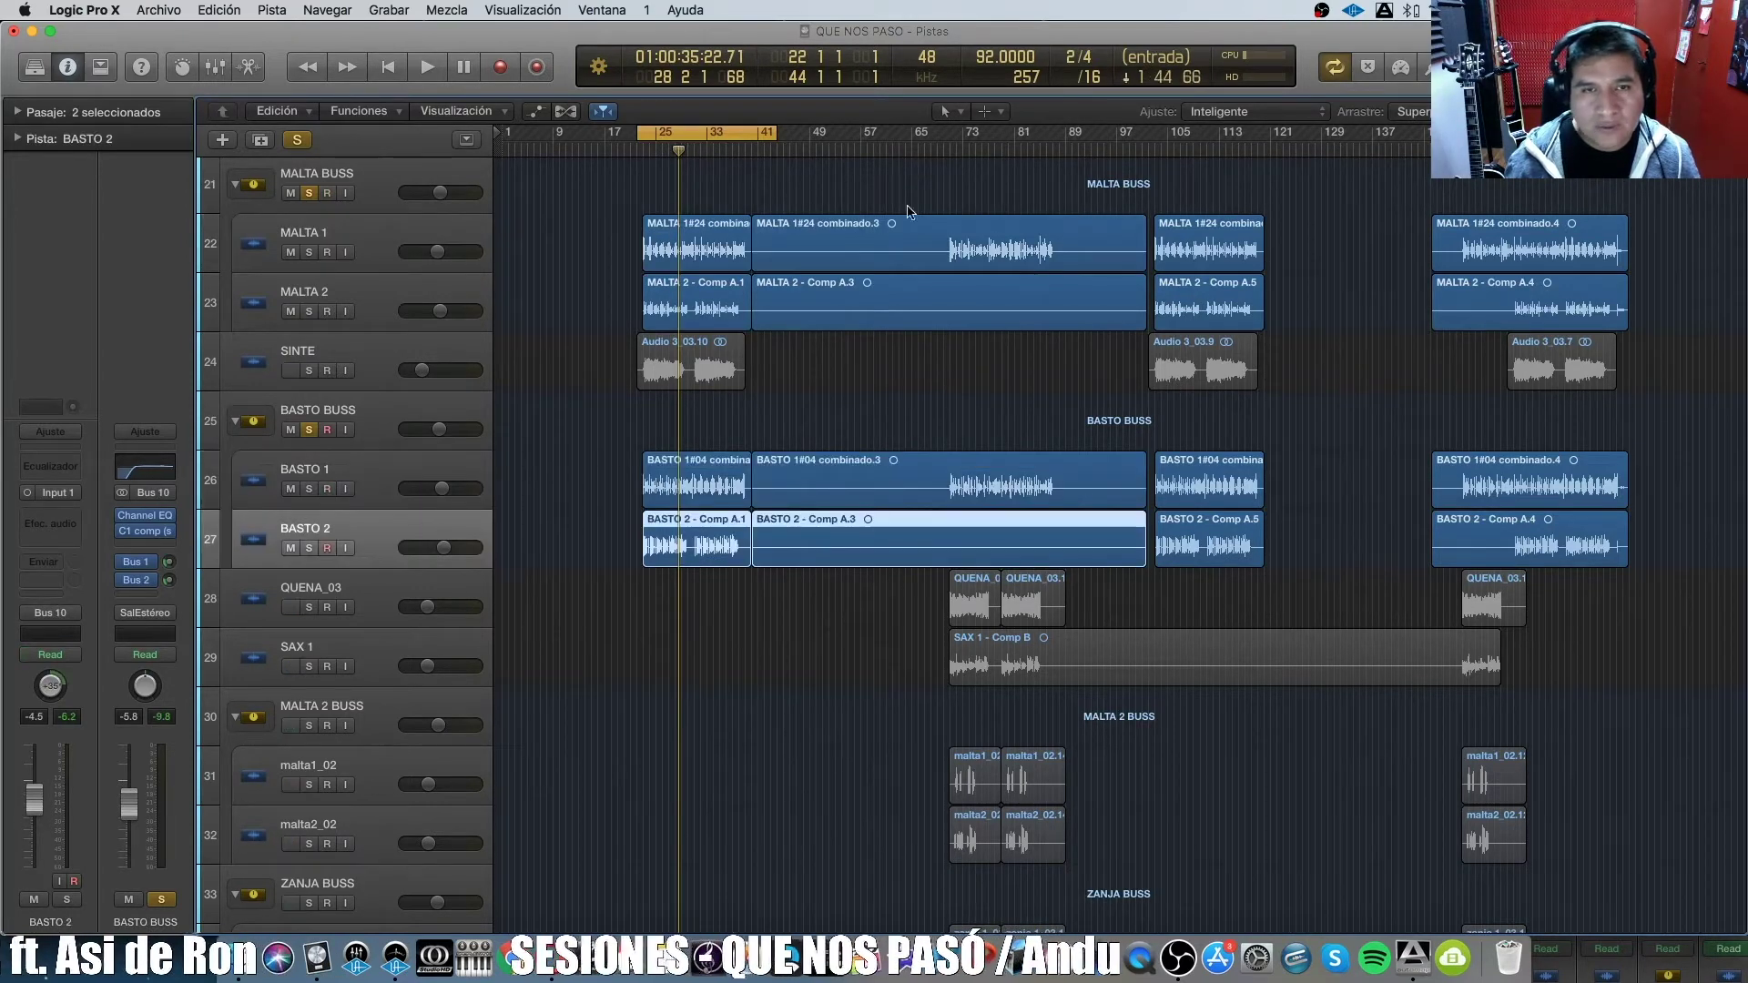
# Set the cycle range from bar 69 to bar 90 and display the channel fed by the MALTA BUSS's Bus 2 send.
pyautogui.moveTo(940, 134); pyautogui.dragTo(1071, 135)
pyautogui.click(384, 232)
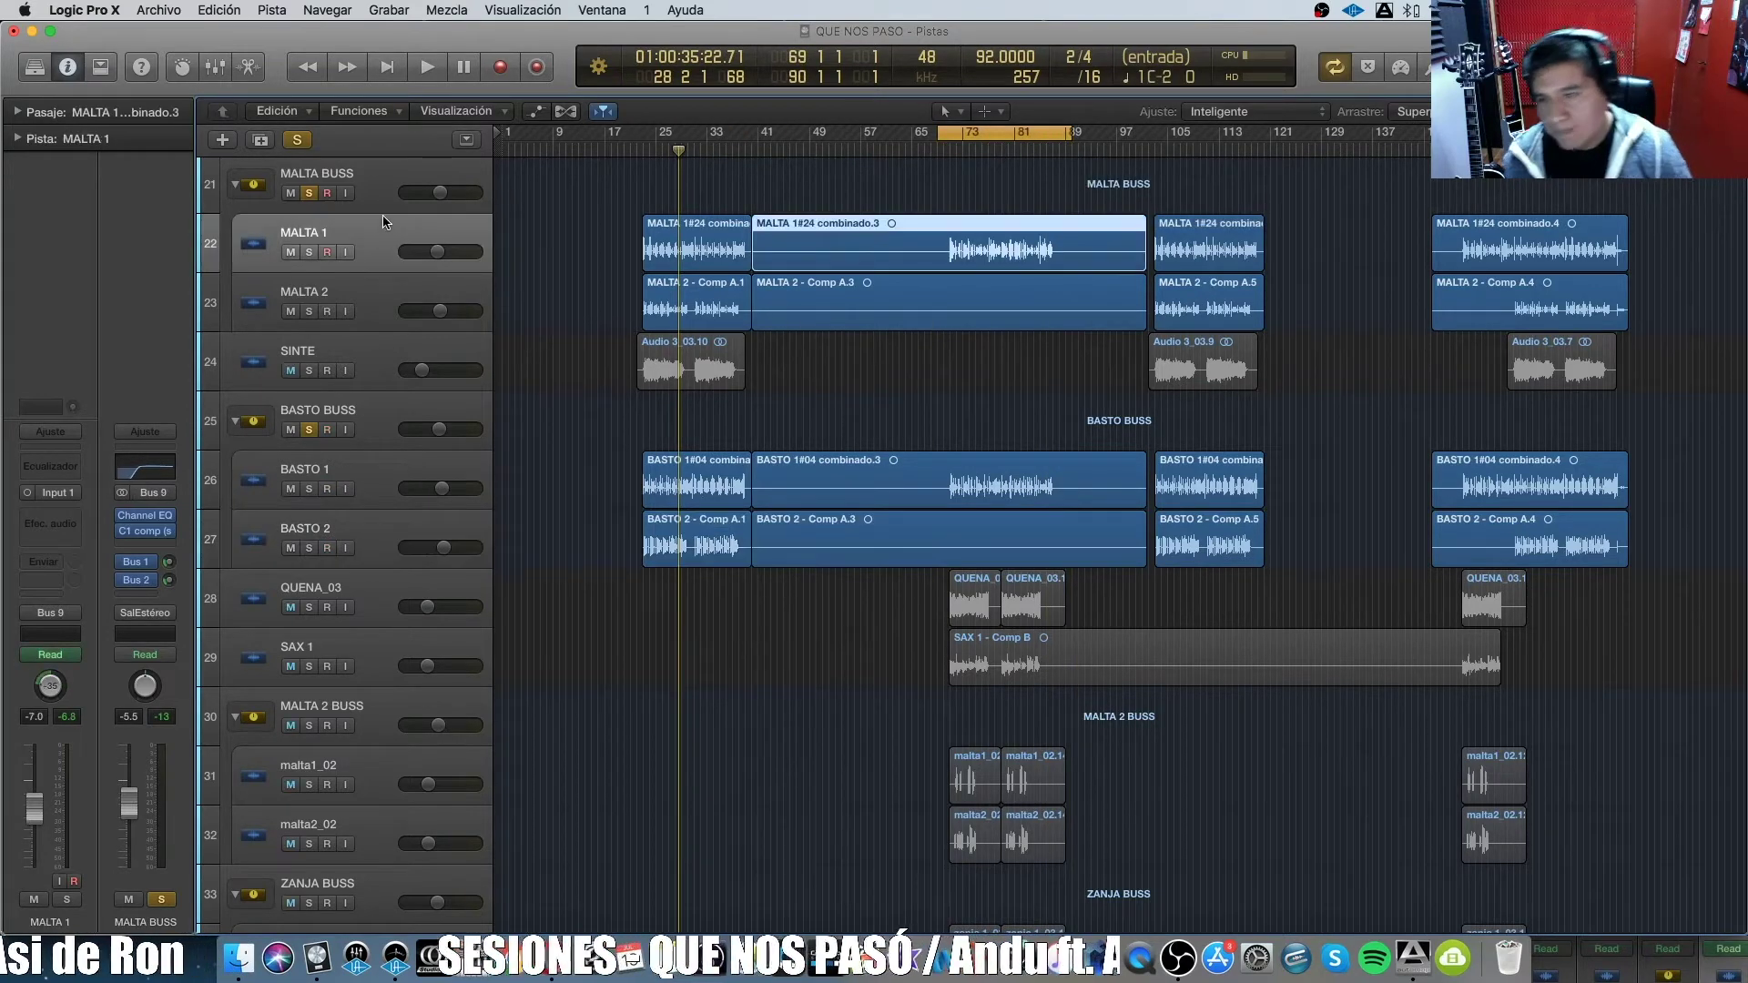
pyautogui.click(375, 191)
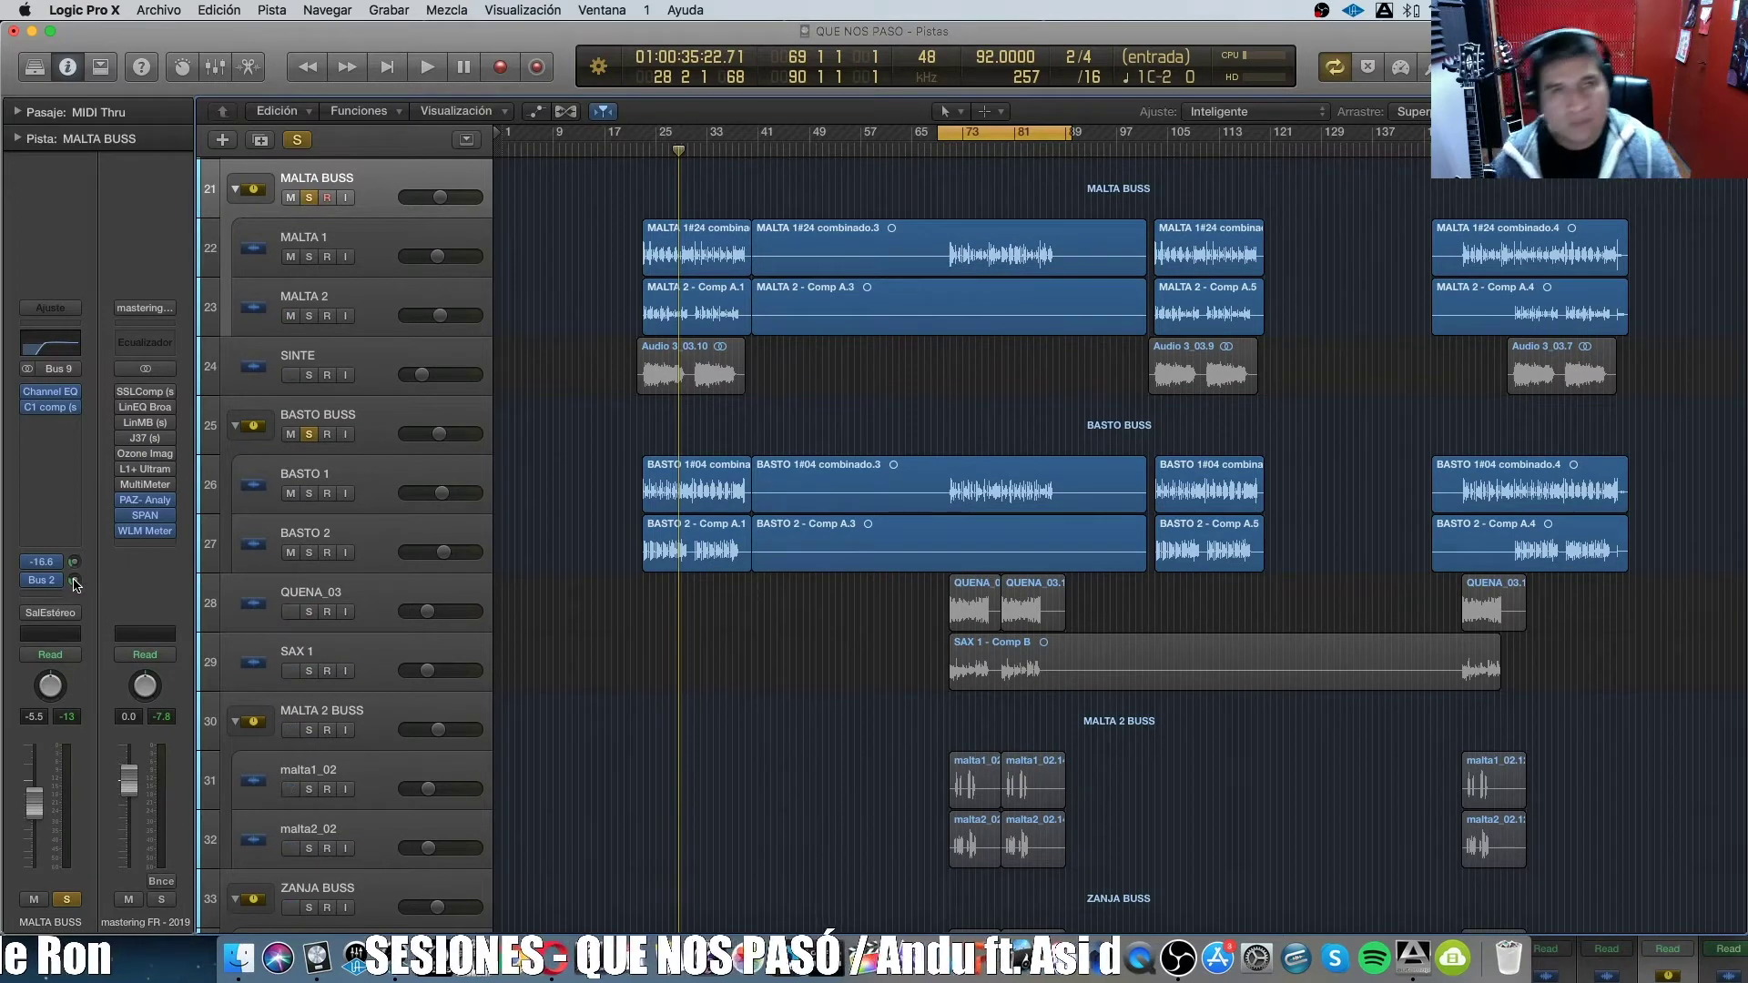
pyautogui.click(74, 582)
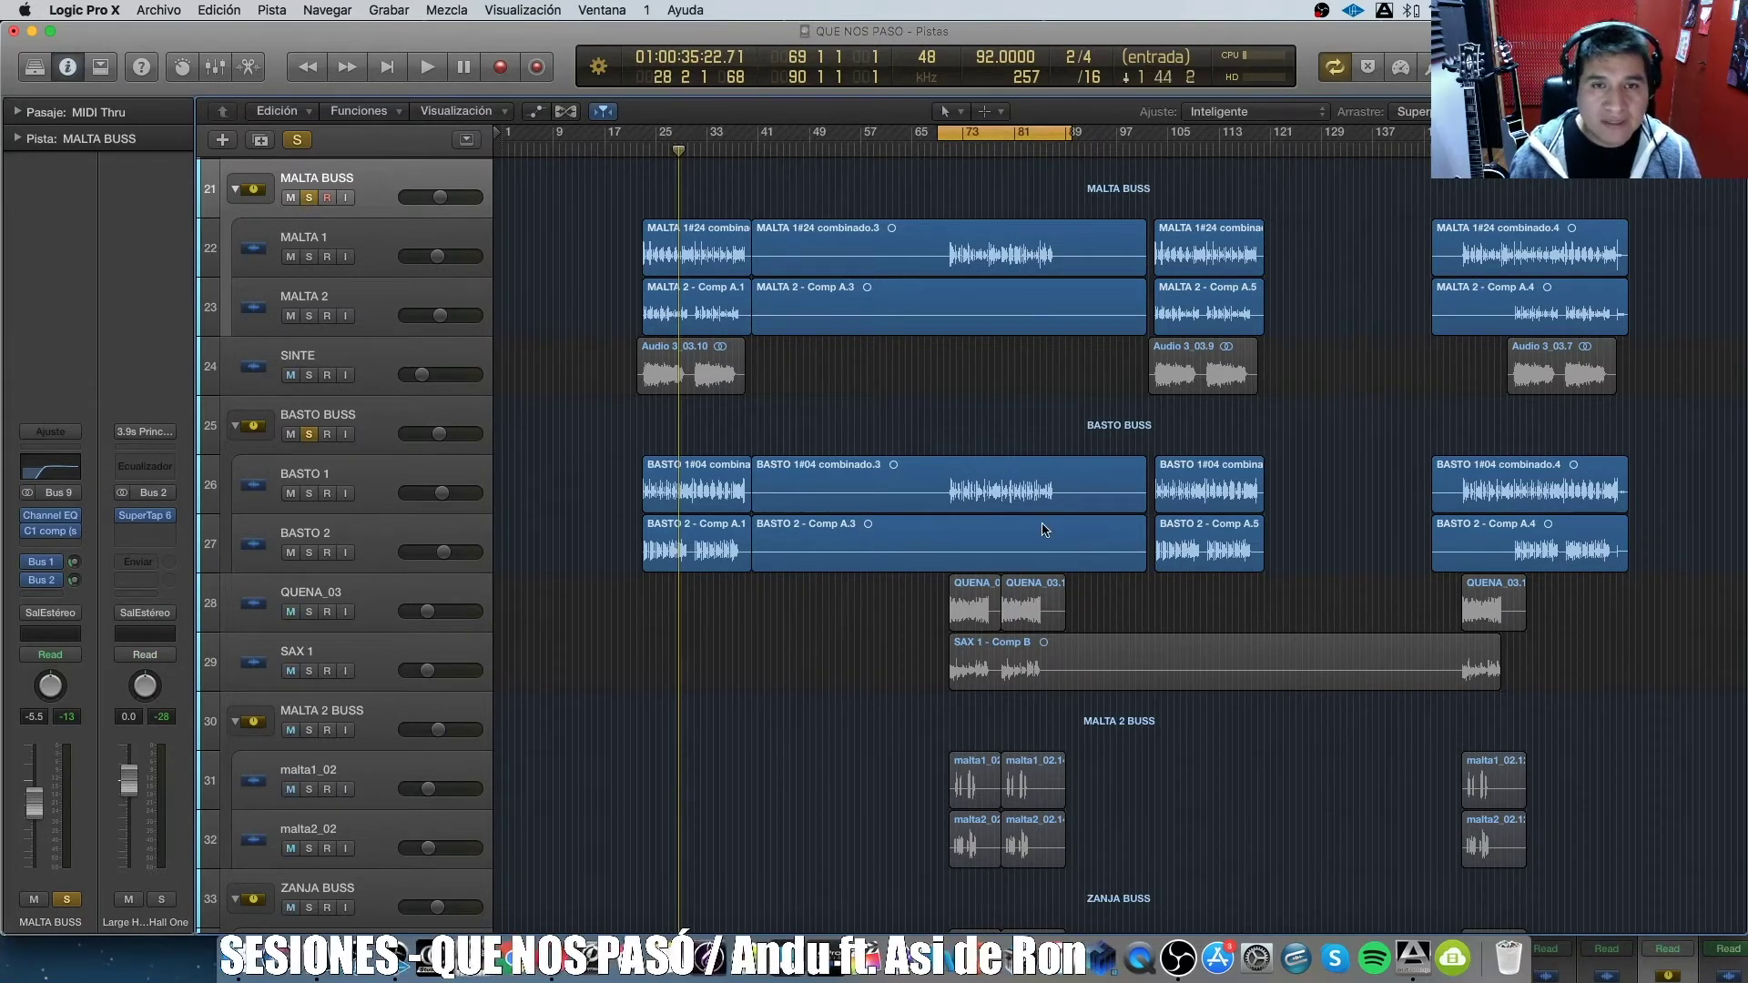
# Play from bar 70 with QUENA_03, SAX 1 and MALTA 2 BUSS added to the solo, and enlarge the section's regions.
pyautogui.press('space')
pyautogui.scroll(-5, 1047, 455)
pyautogui.click(1082, 285)
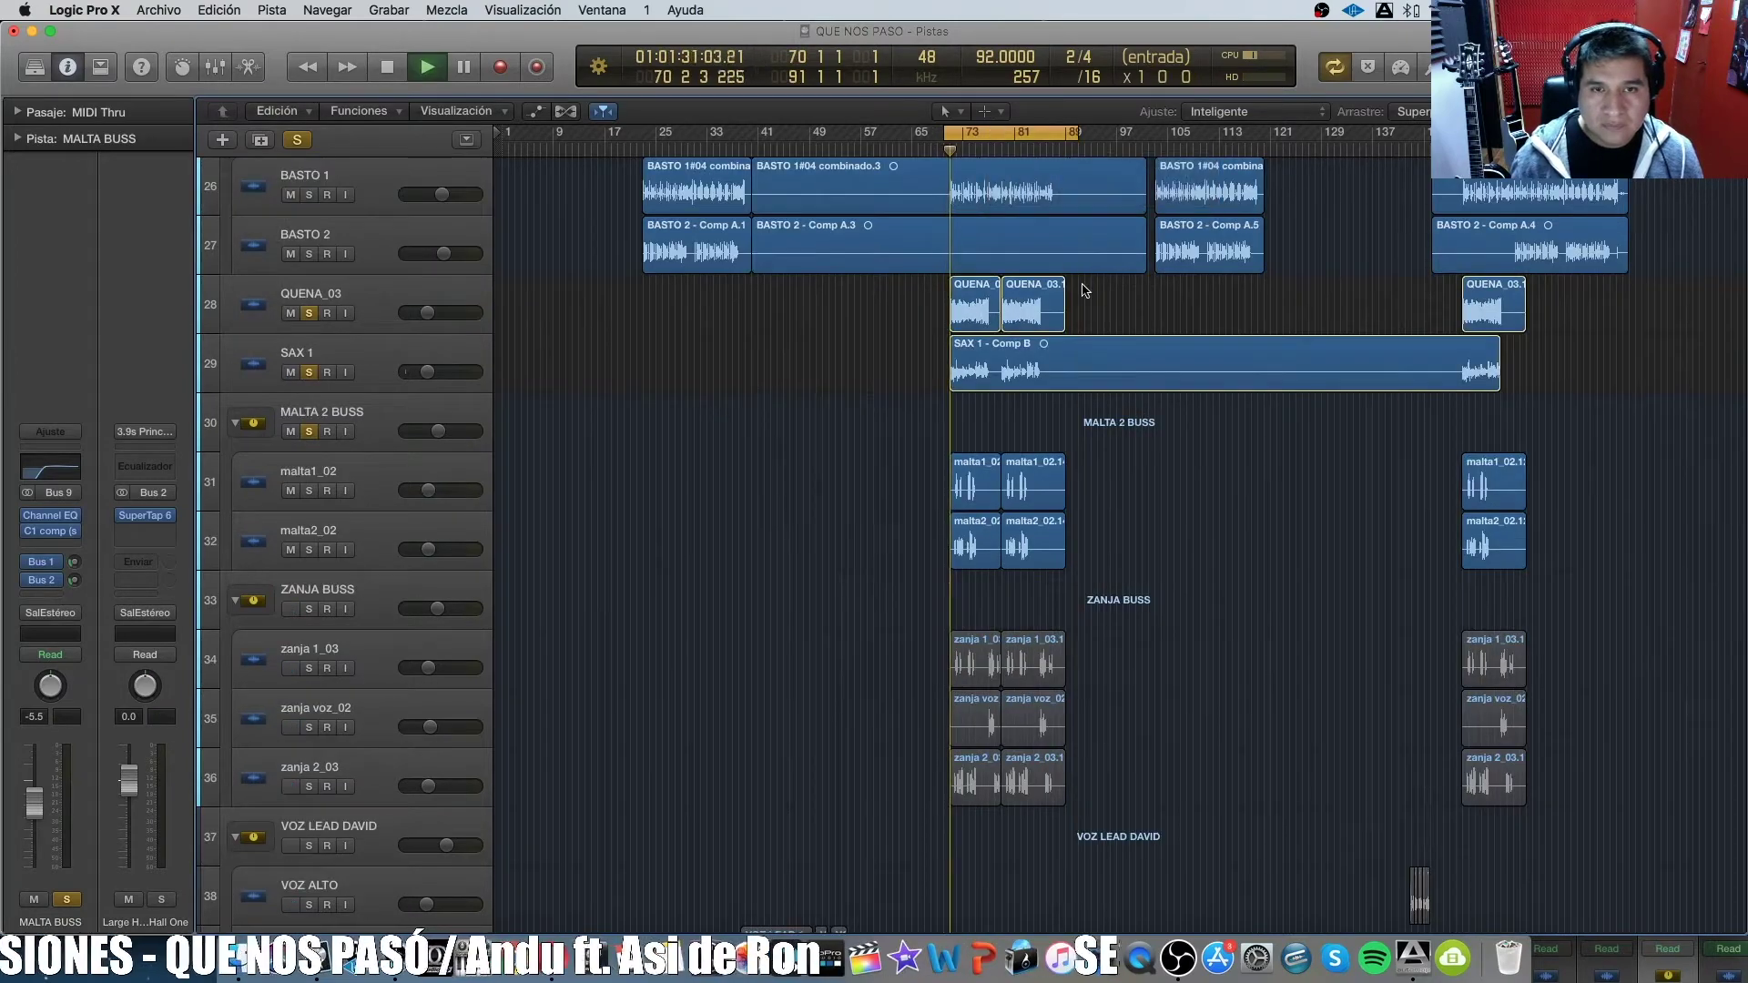
pyautogui.press('super+Right')
pyautogui.press('super+Right')
pyautogui.press('super+Right')
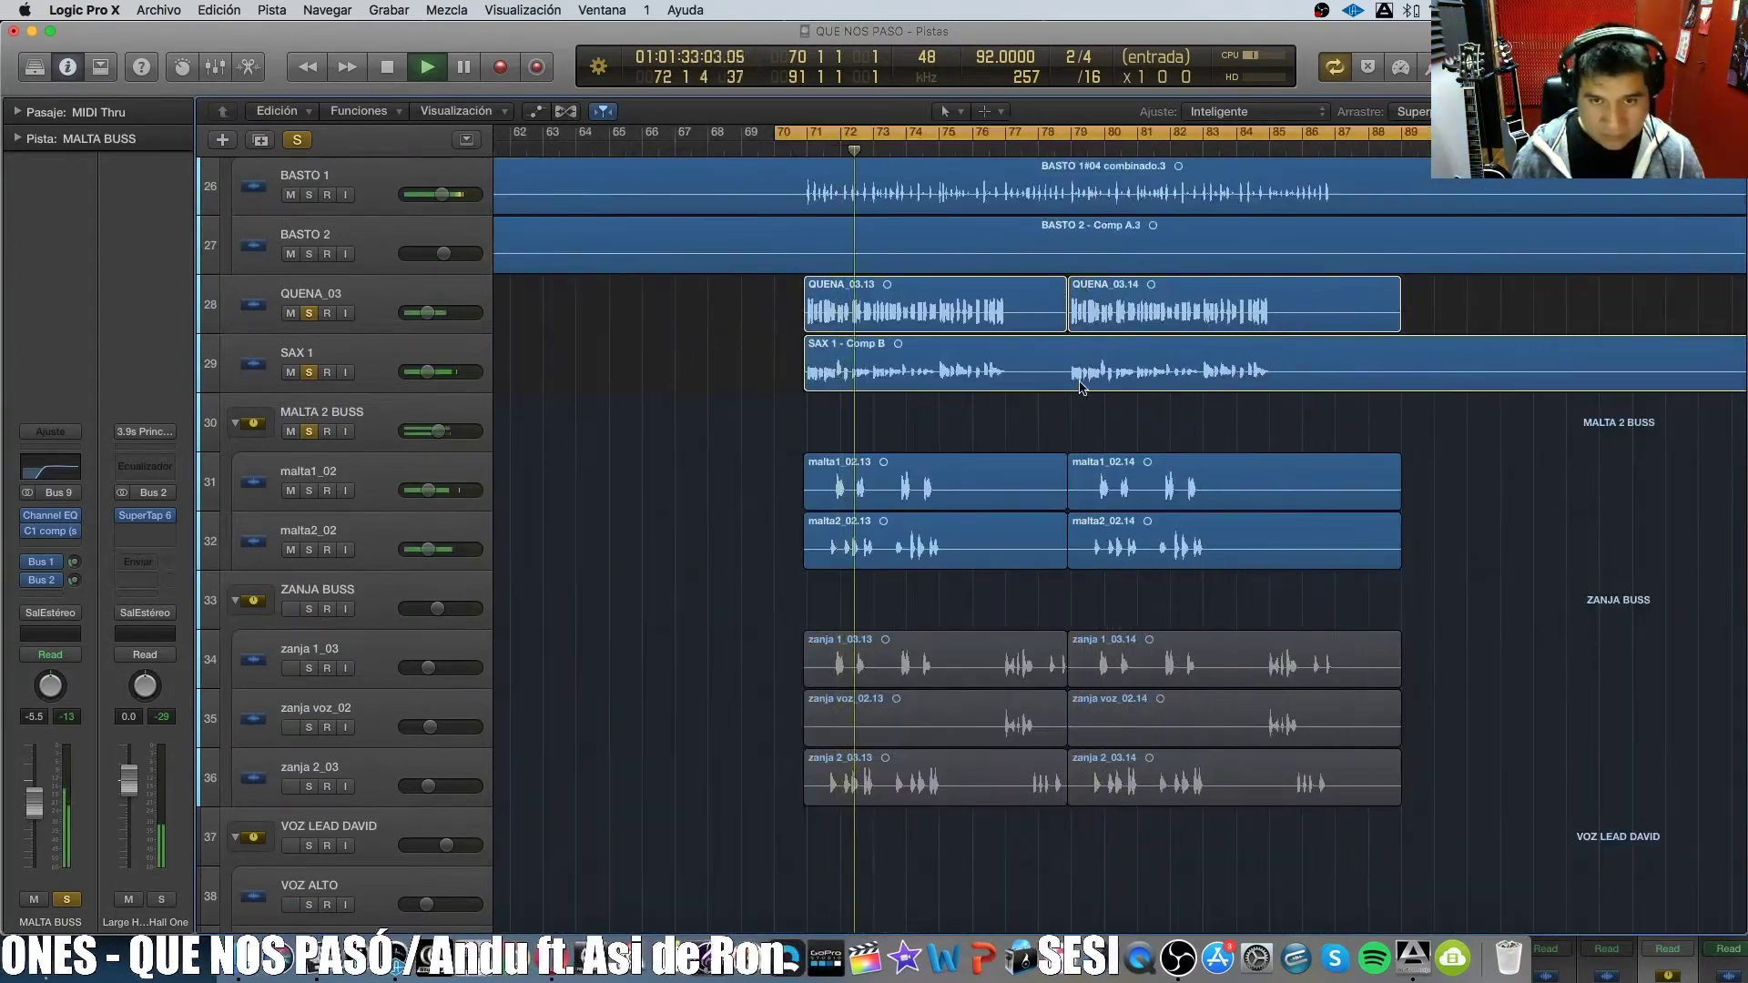
# Examine the Malta, Basto, quena, sax and zanja regions of the section during playback and after stopping it.
pyautogui.scroll(3, 1080, 393)
pyautogui.scroll(5, 1081, 393)
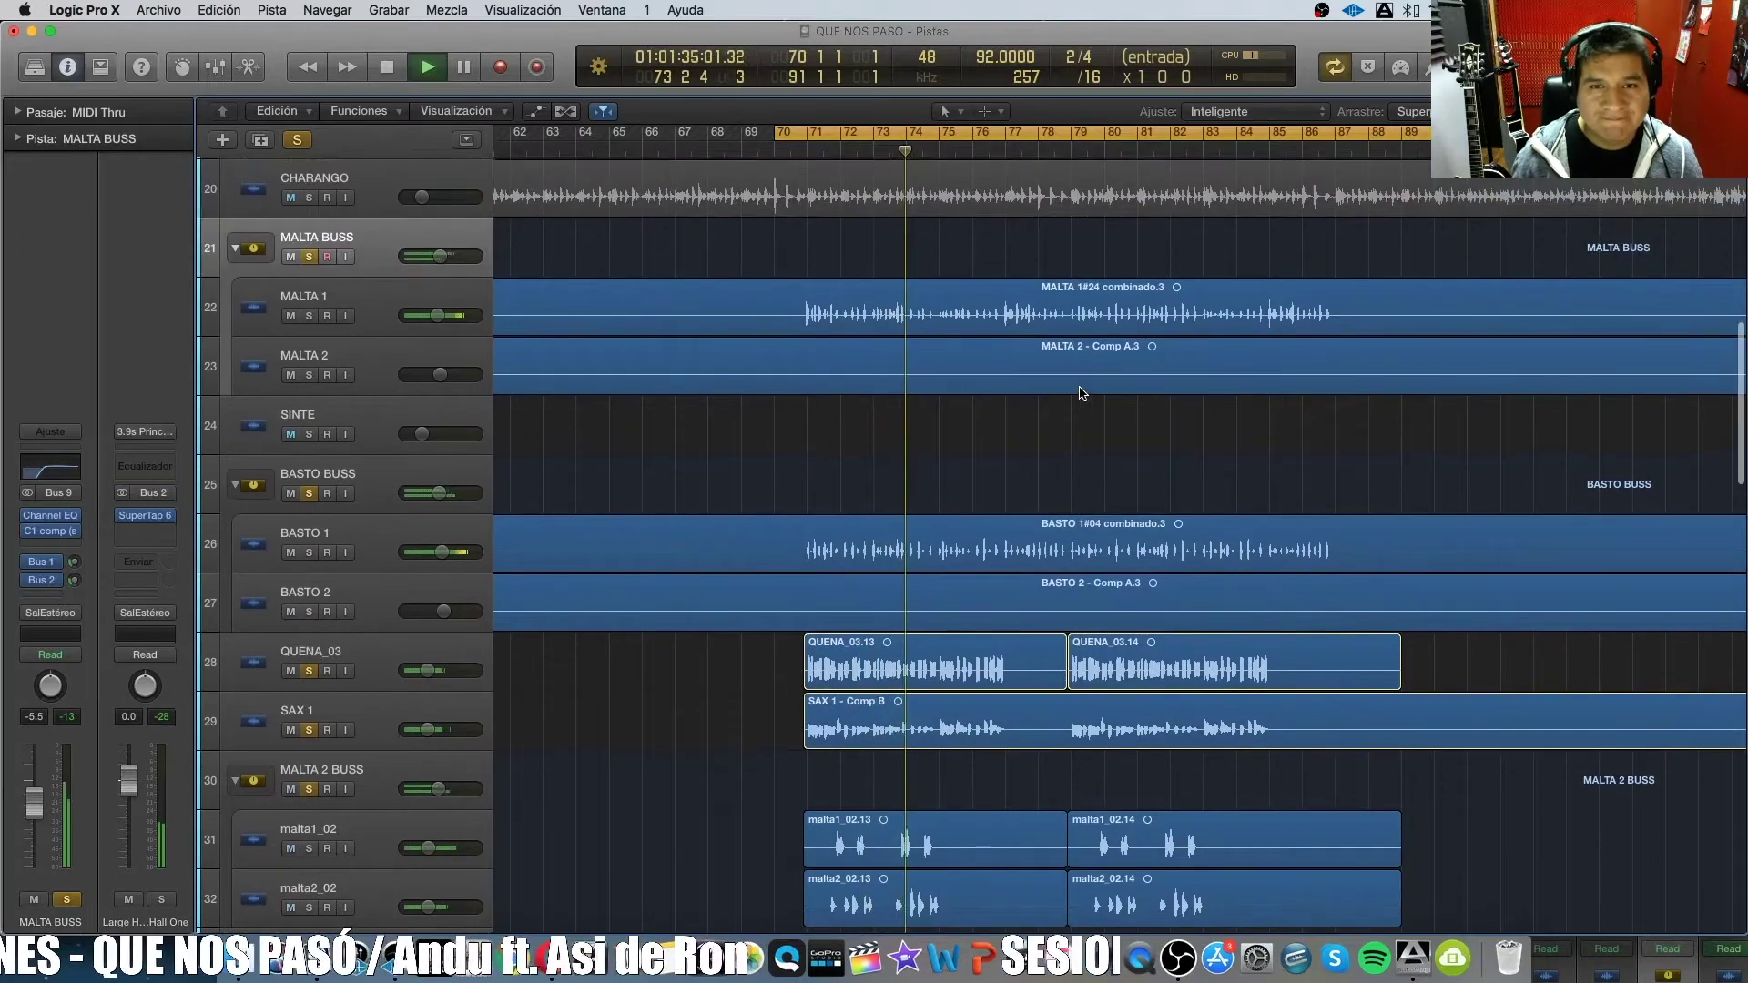
pyautogui.scroll(1, 1080, 393)
pyautogui.scroll(-2, 1065, 398)
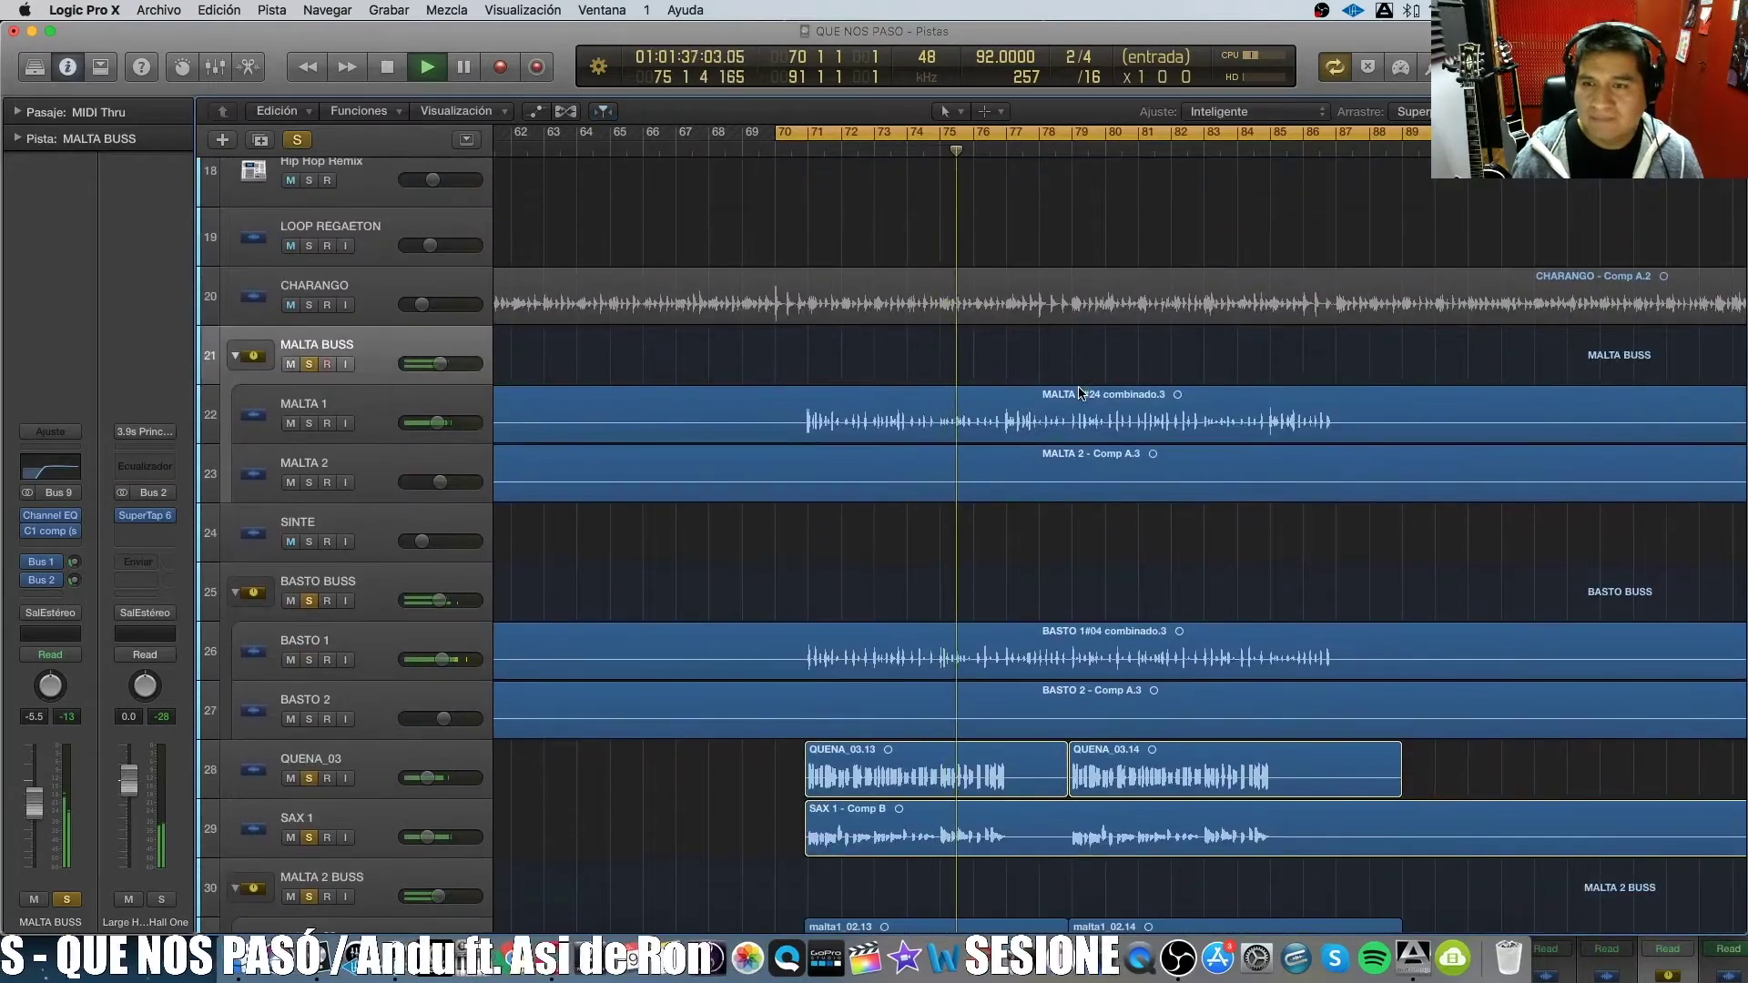
pyautogui.scroll(-2, 1065, 401)
pyautogui.press('space')
pyautogui.scroll(-1, 1079, 399)
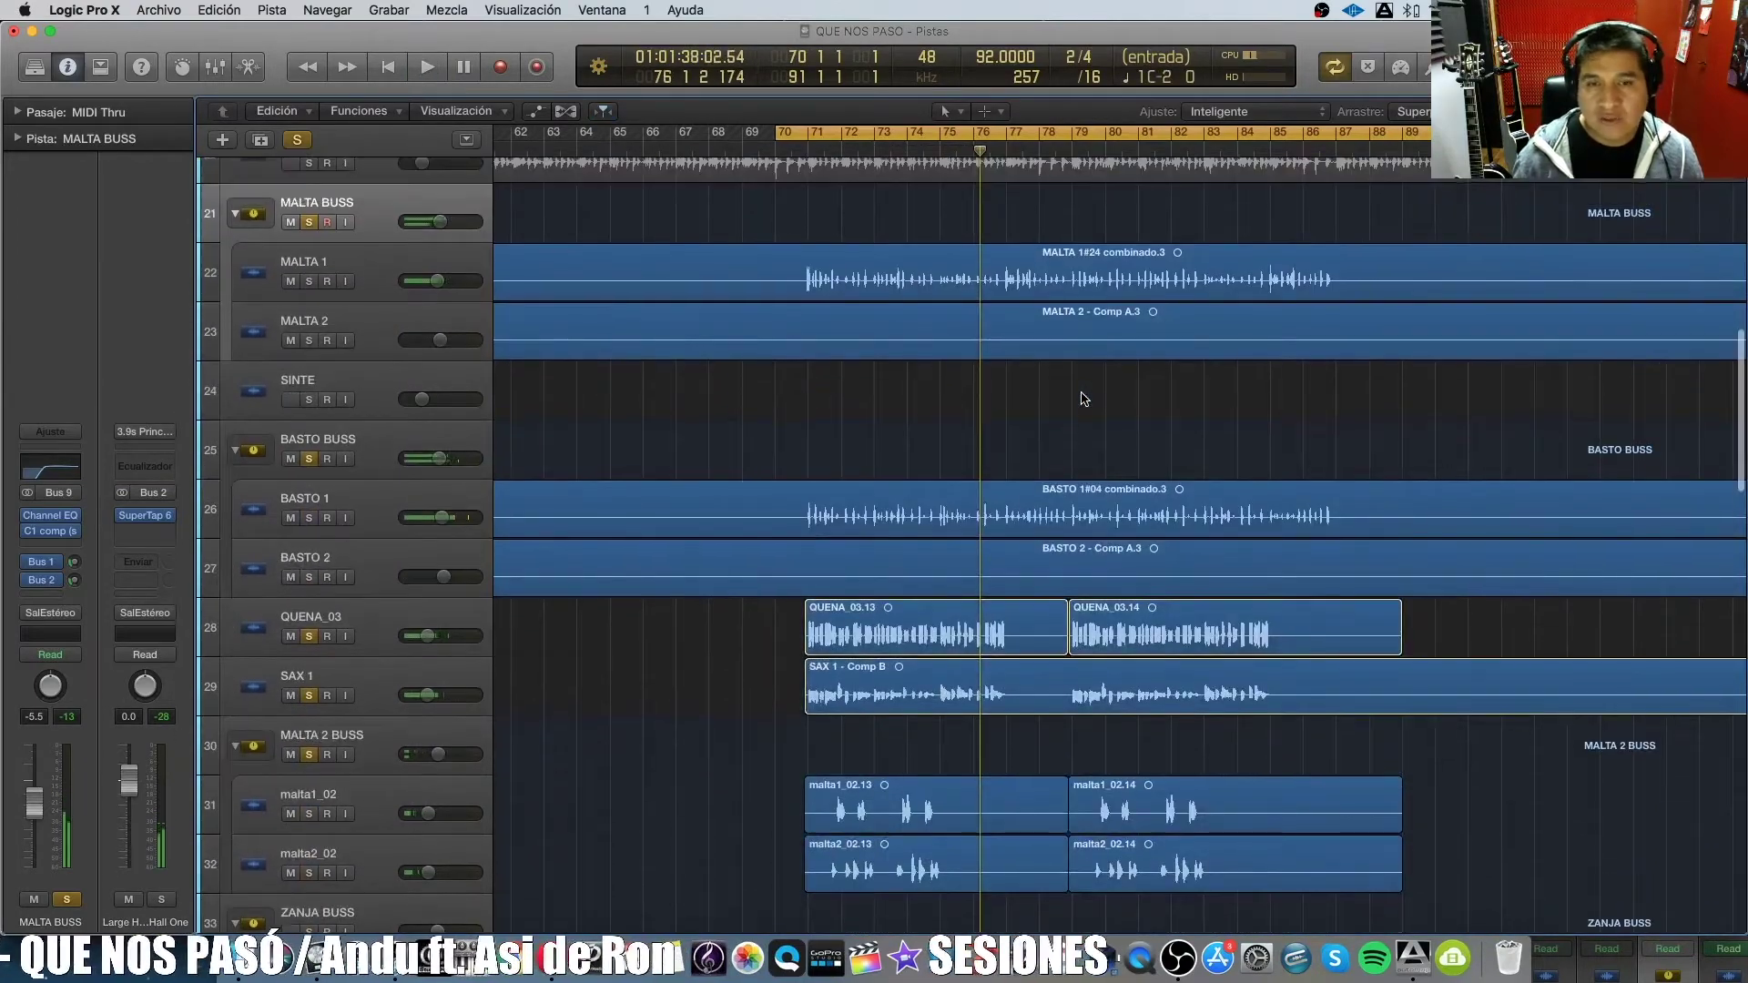
pyautogui.scroll(1, 1084, 398)
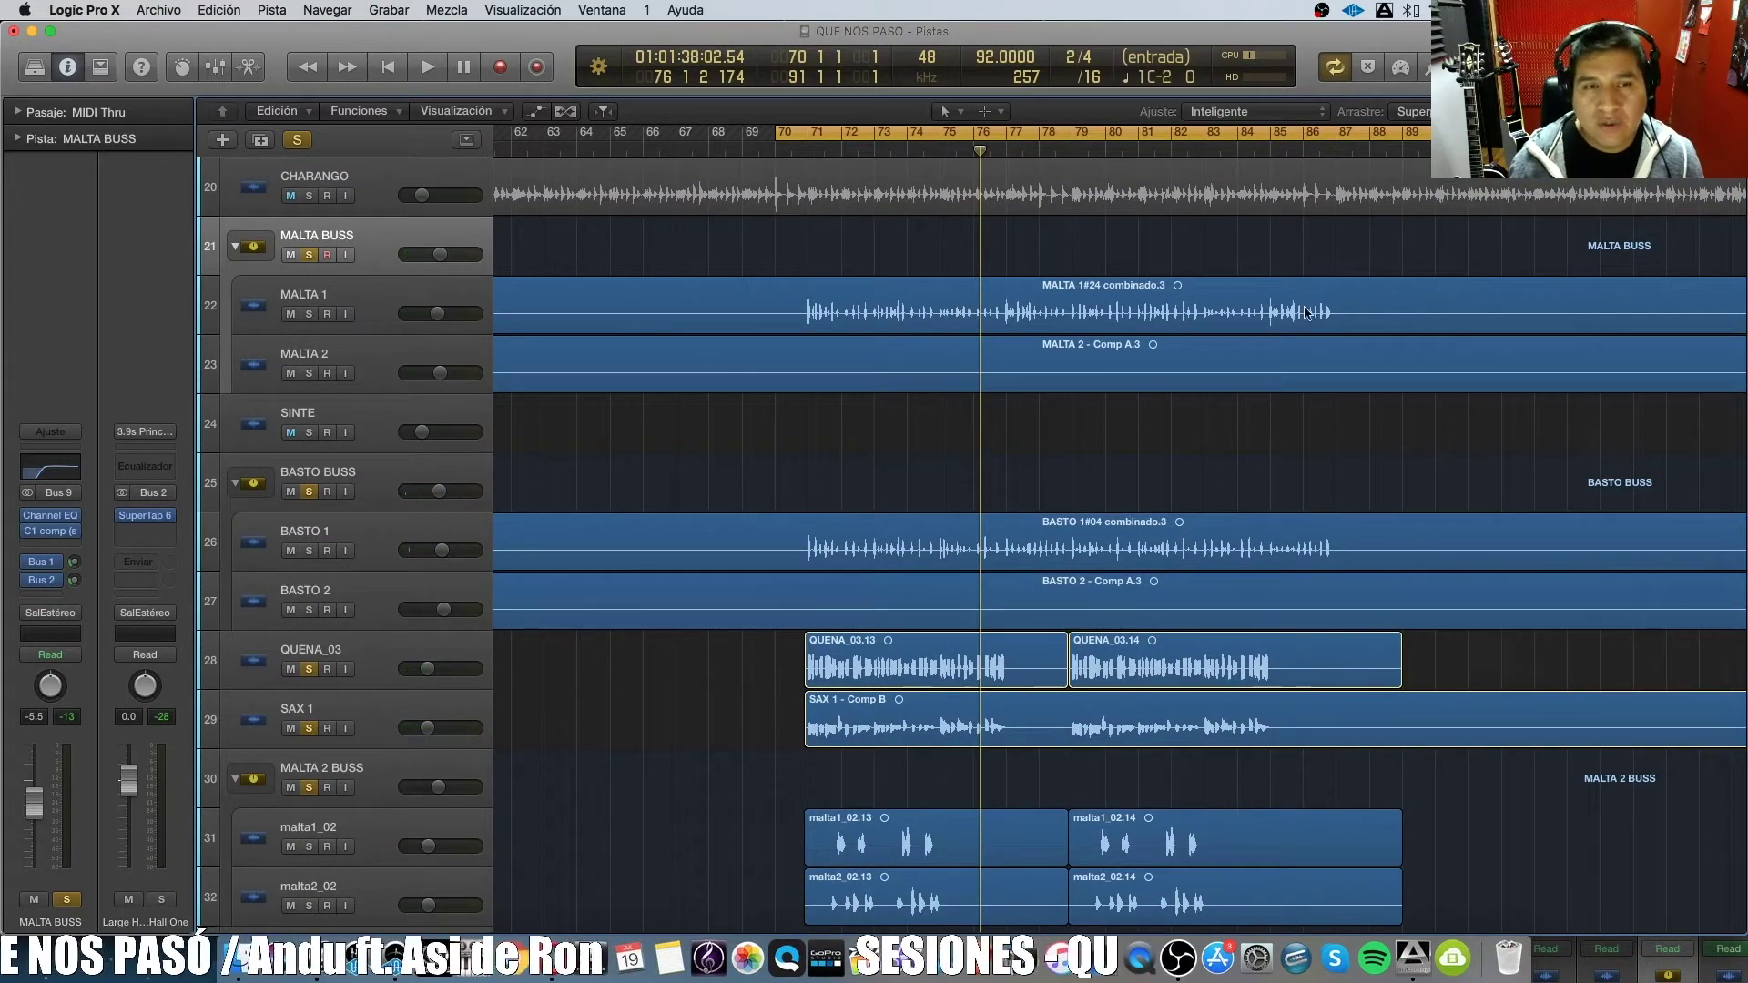
pyautogui.scroll(-2, 1007, 437)
pyautogui.hscroll(-1, 1007, 437)
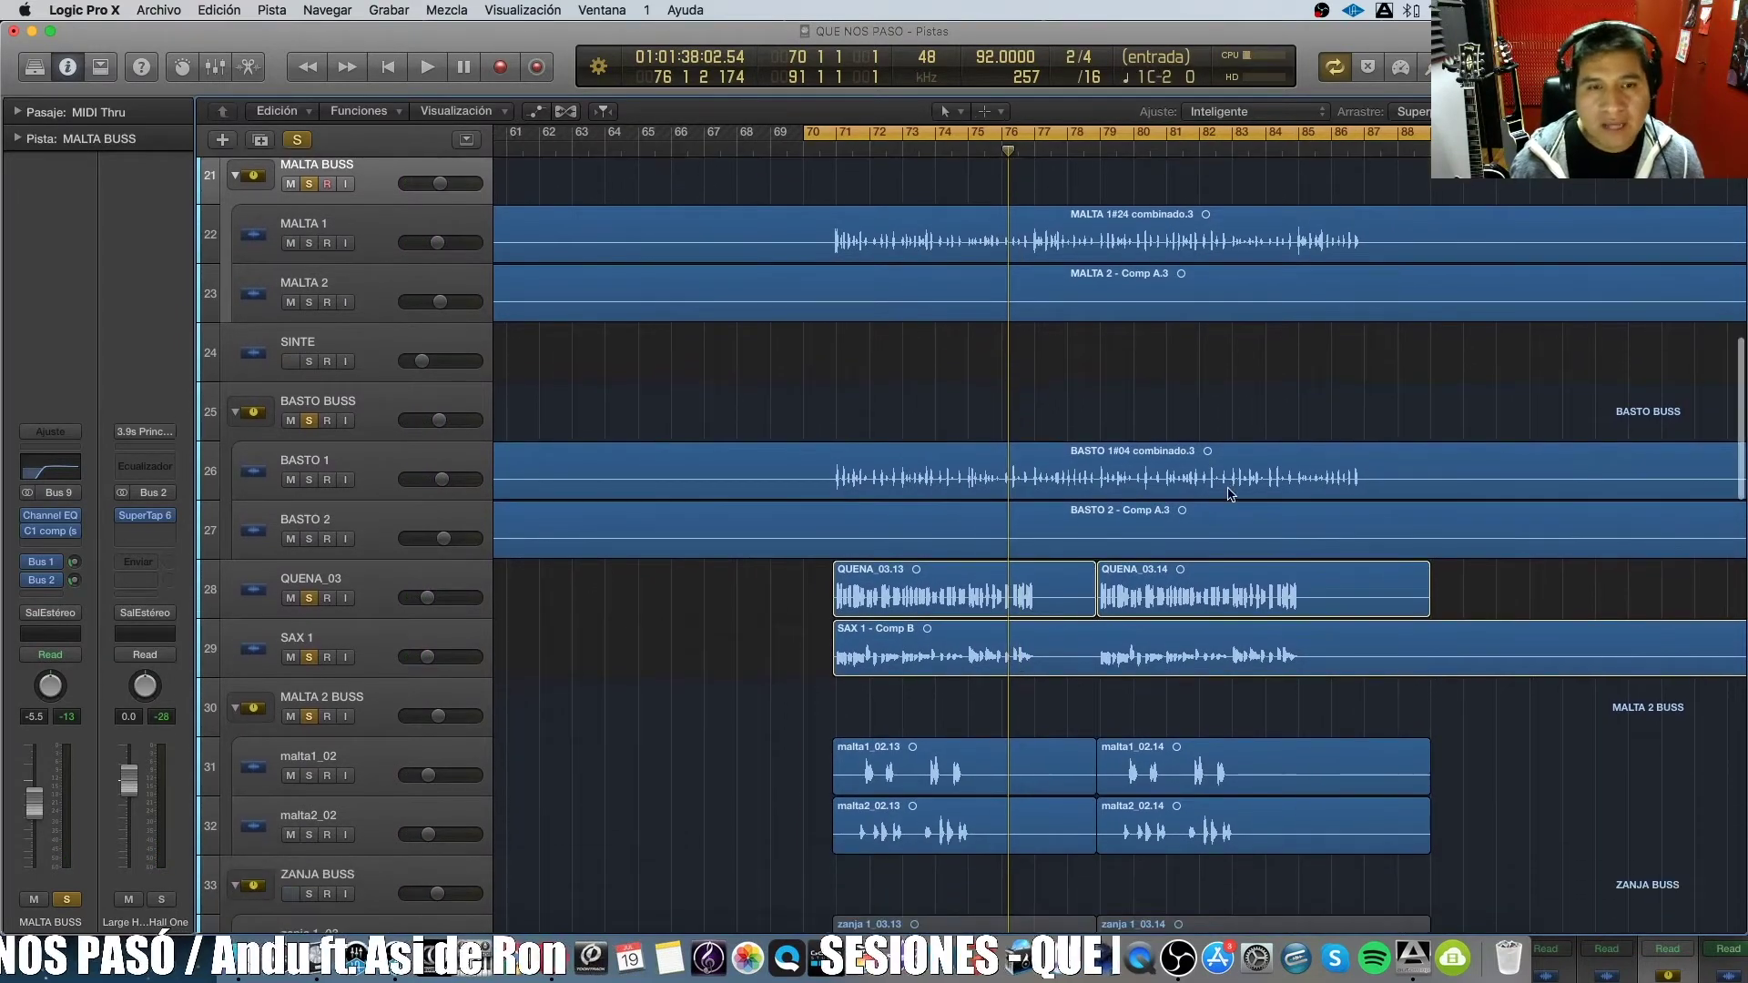
pyautogui.scroll(-2, 1229, 500)
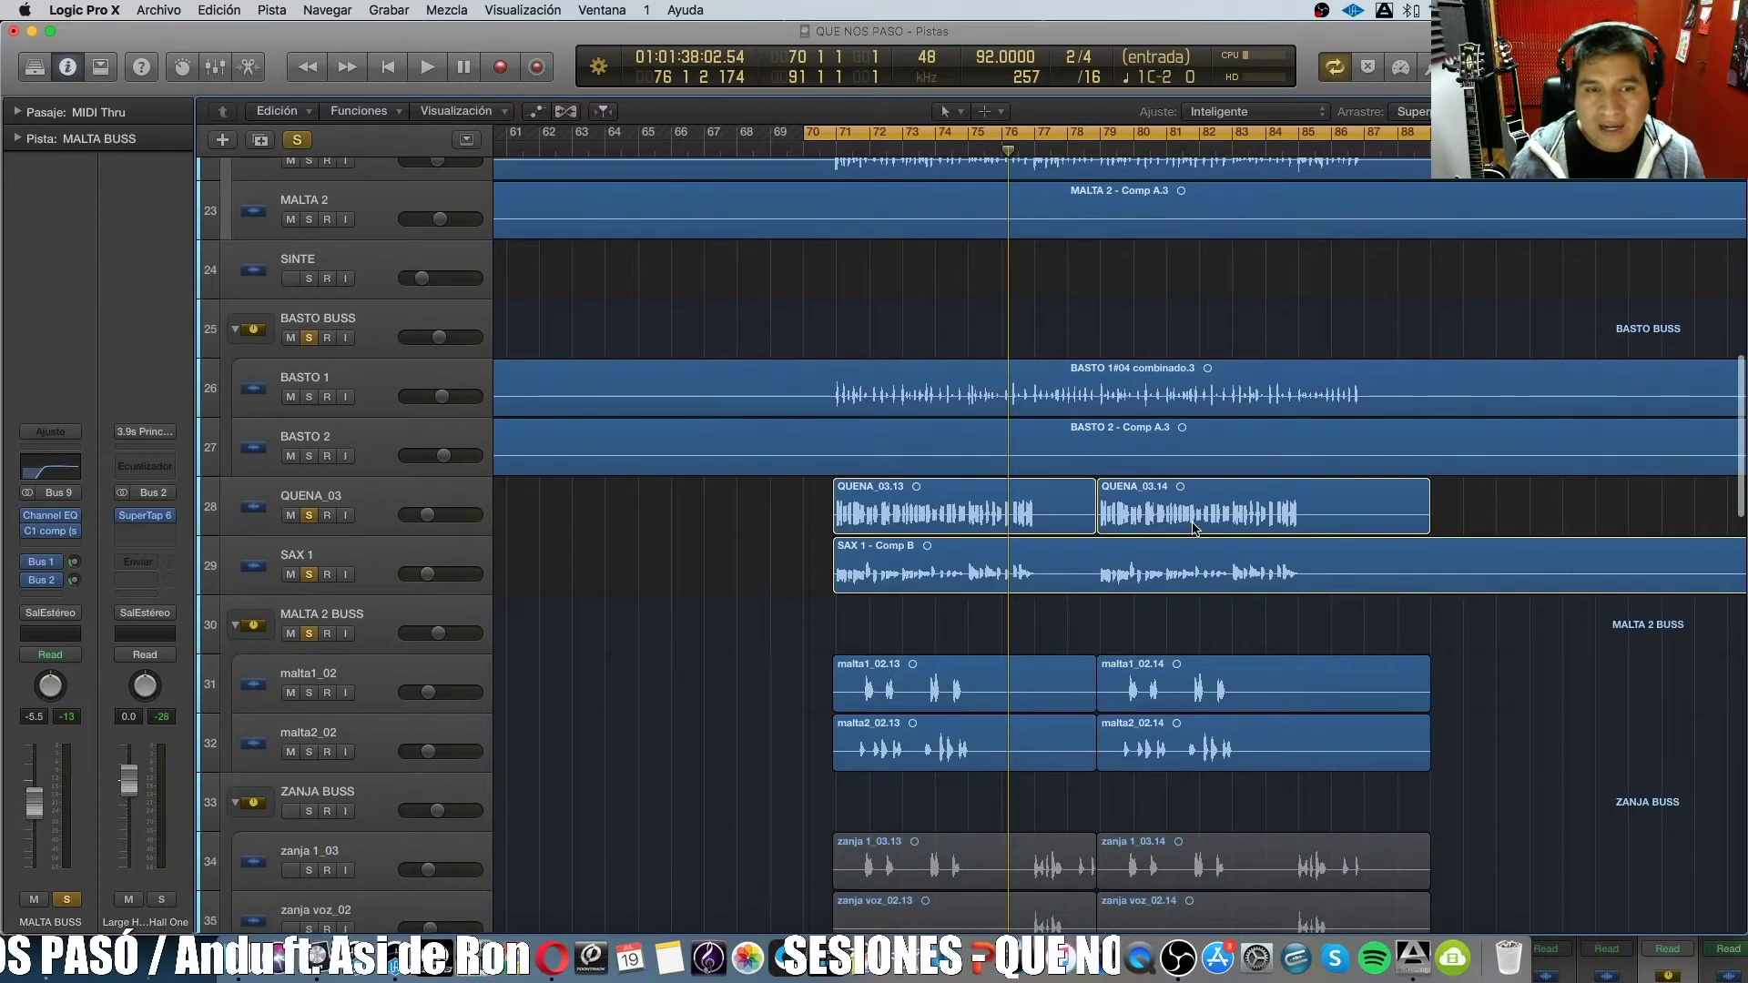
pyautogui.scroll(-4, 1195, 528)
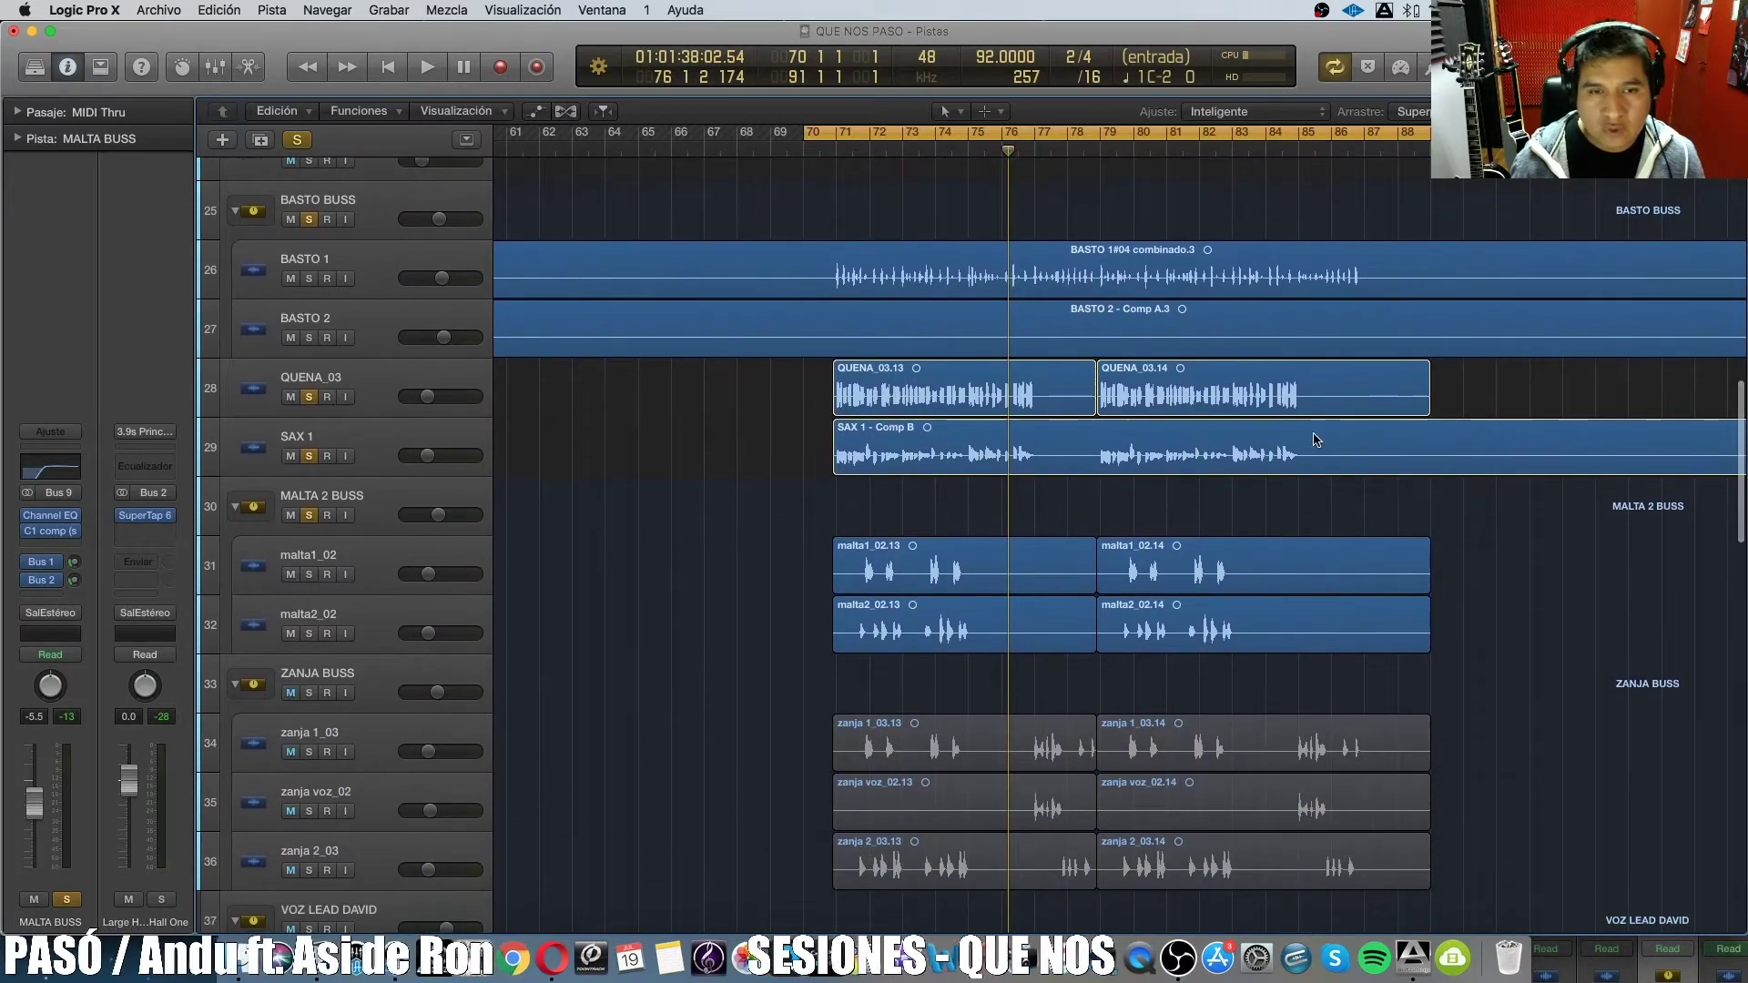
pyautogui.scroll(-1, 1271, 477)
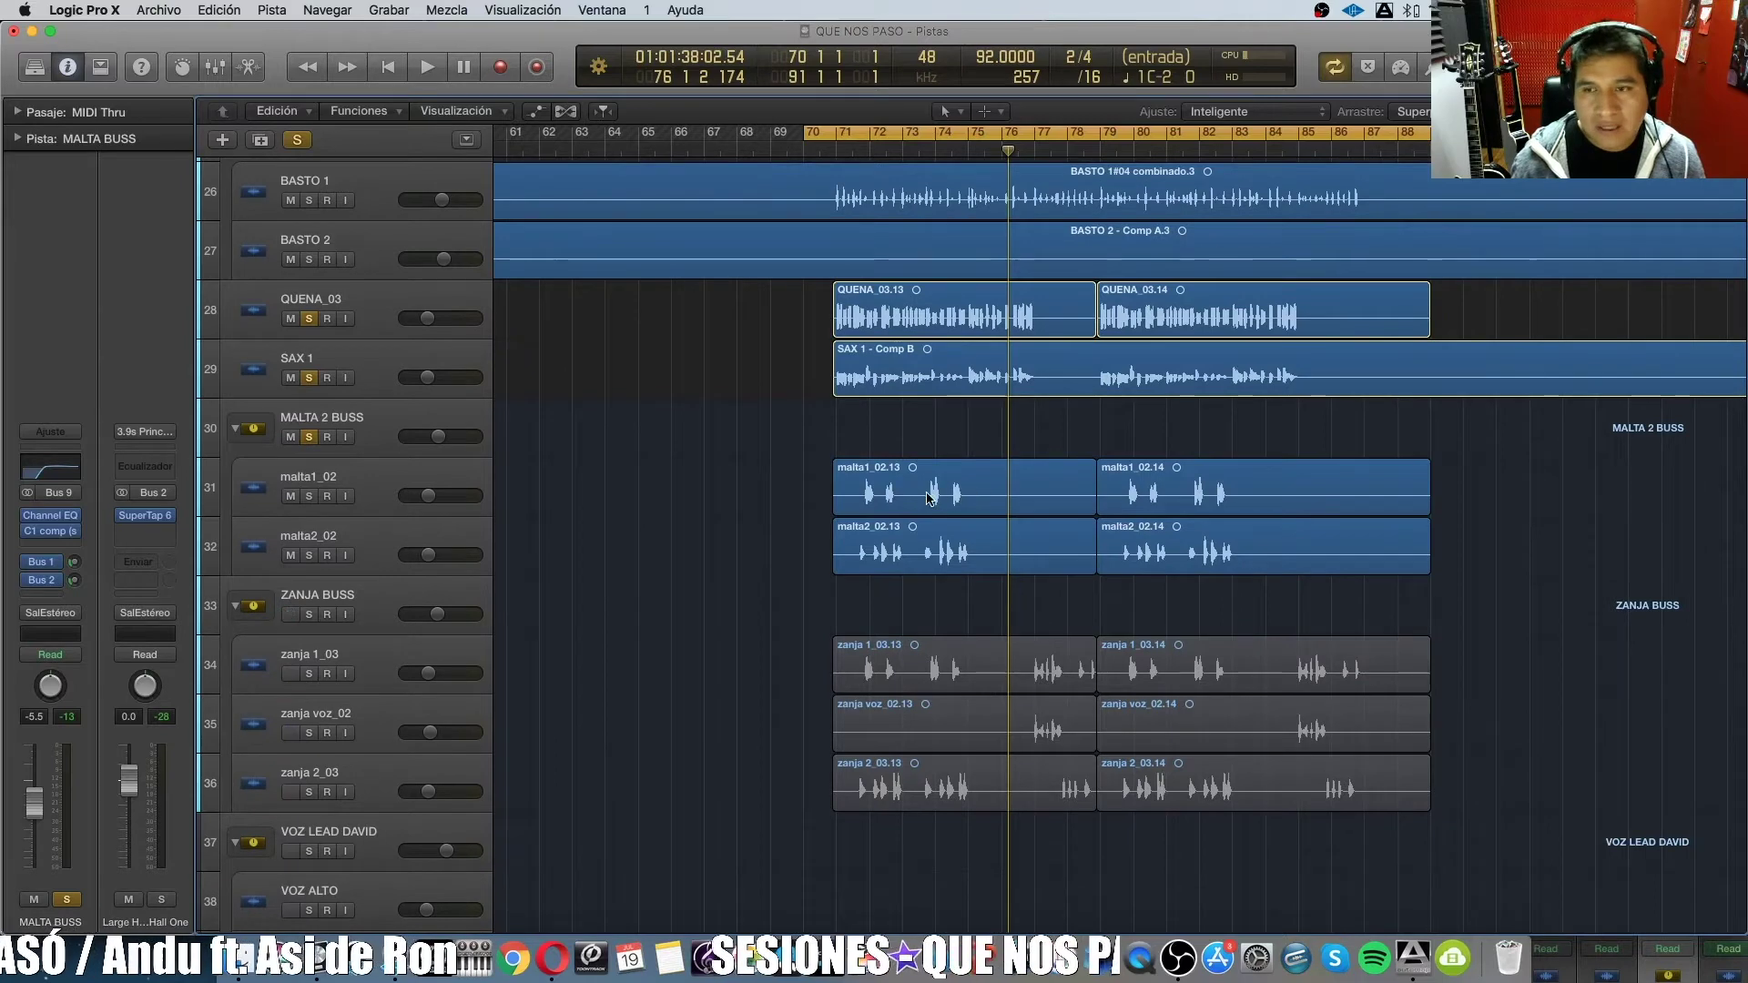
# Replay the section, select malta2_02 and then zanja 1_03, add the ZANJA BUSS to the solo and stop playback.
pyautogui.press('space')
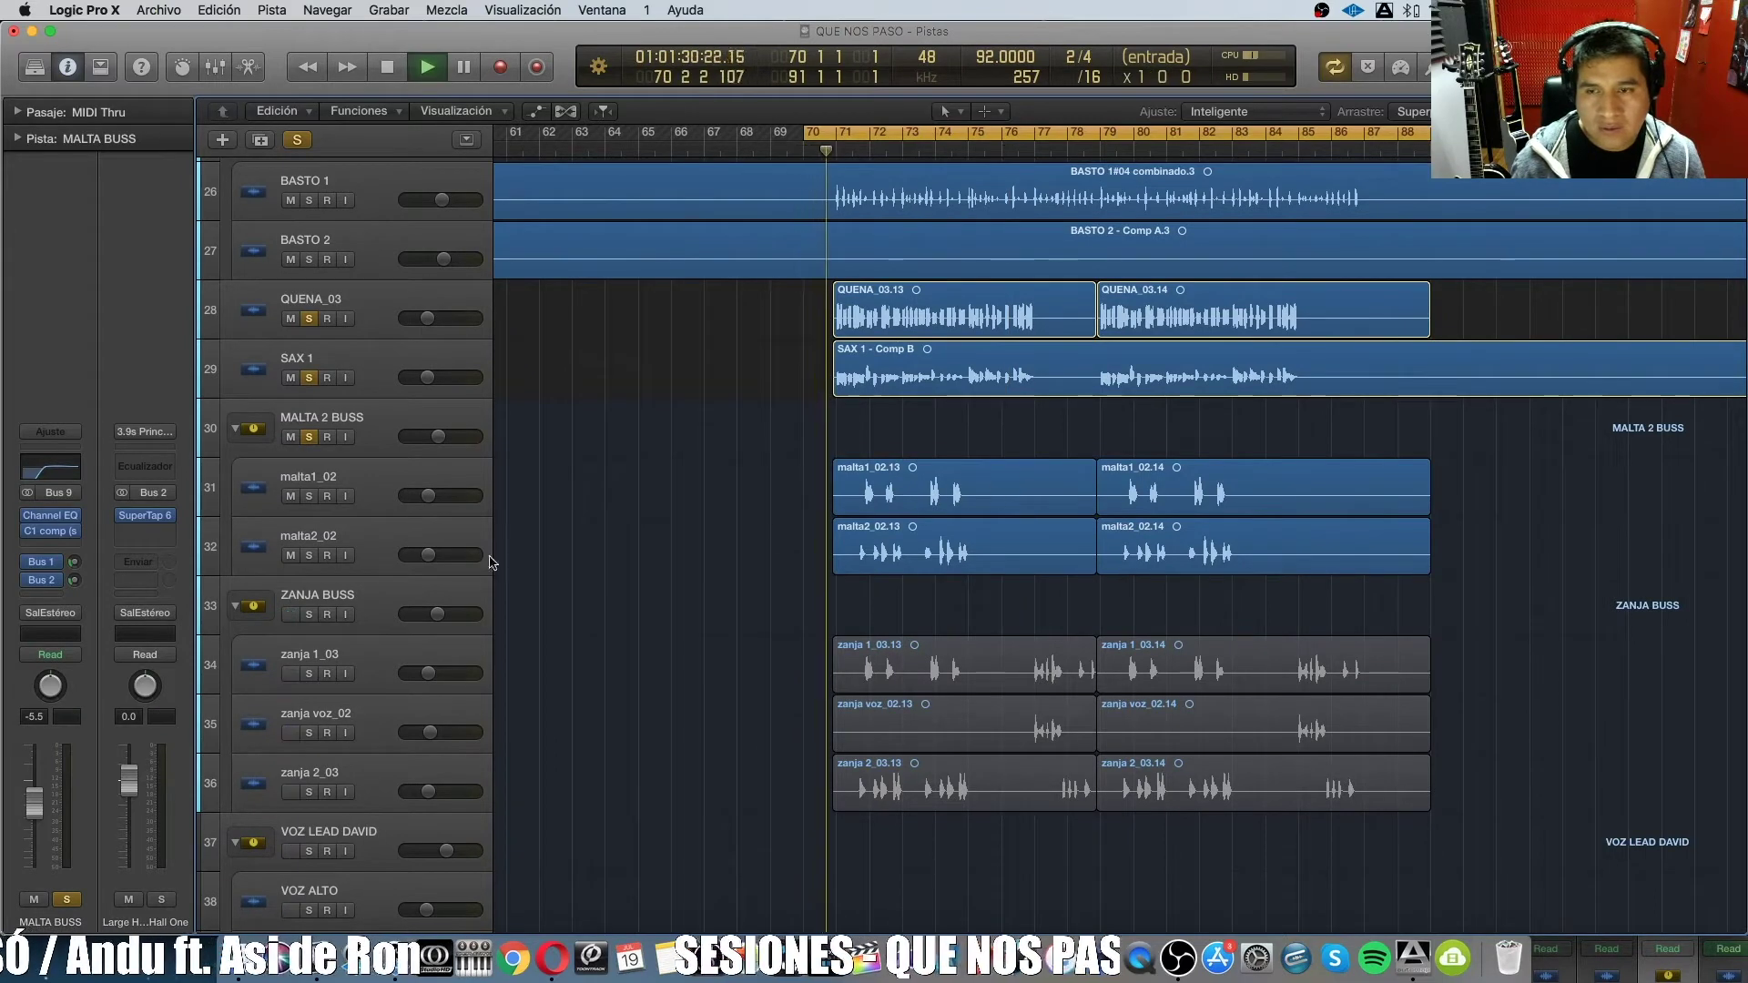
pyautogui.click(401, 538)
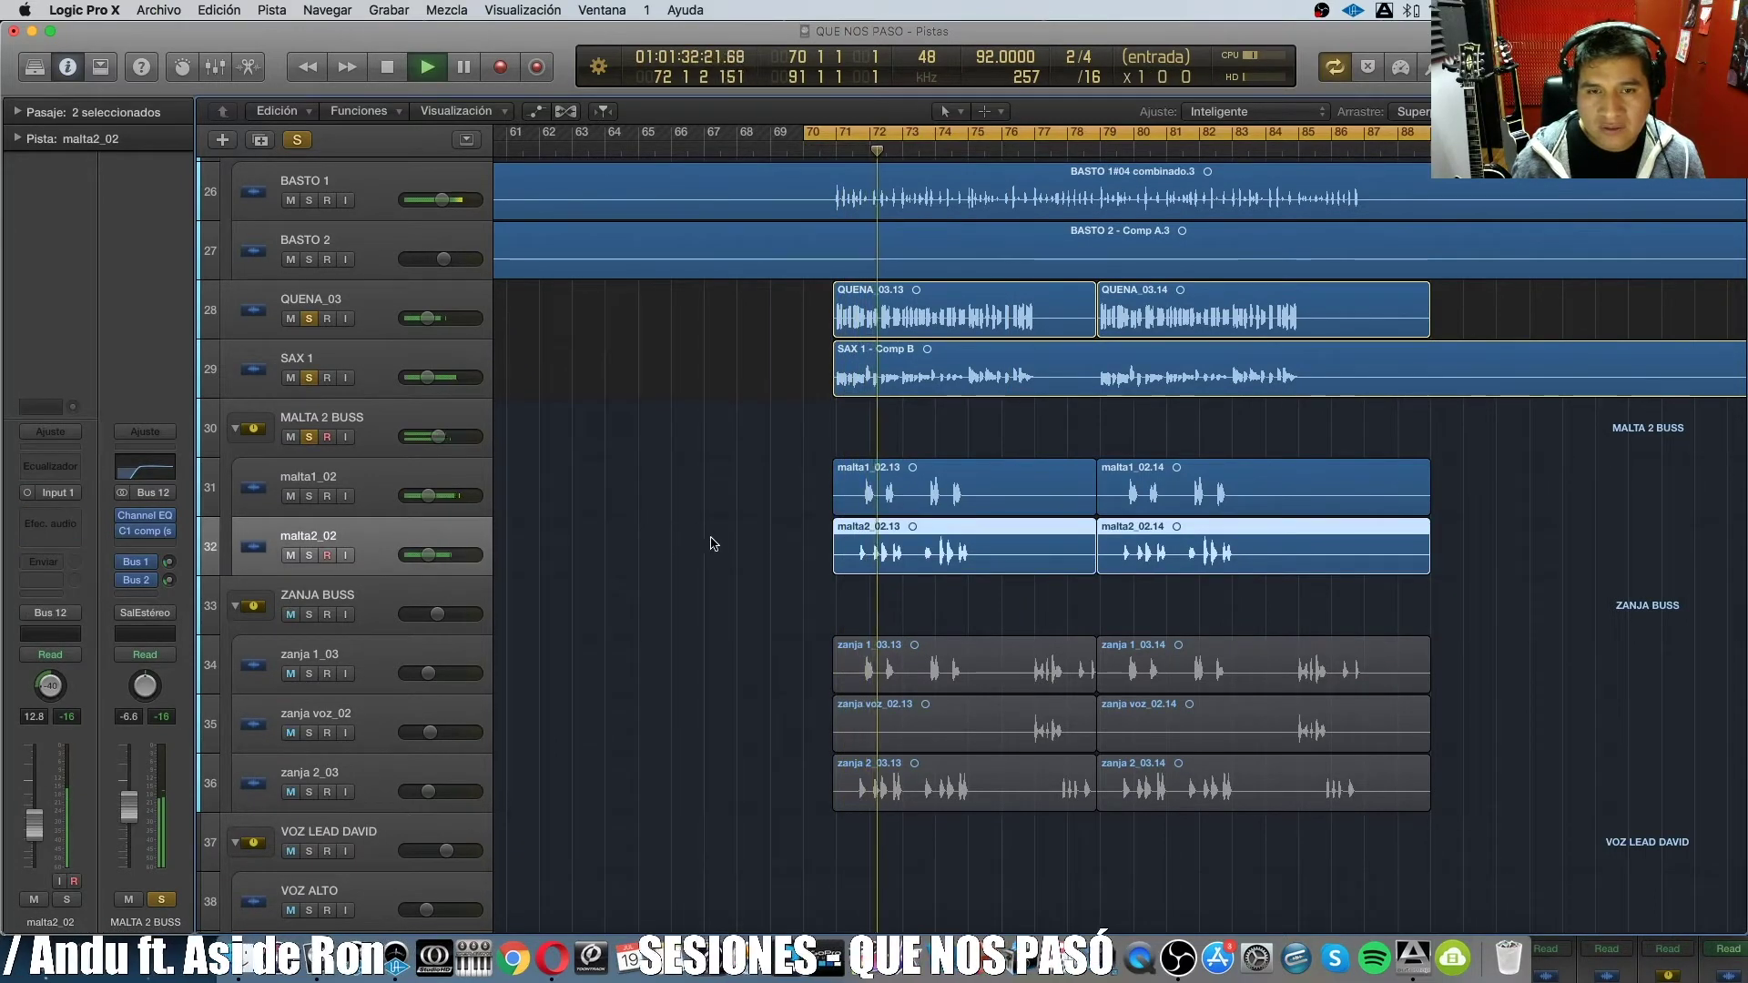
pyautogui.click(365, 658)
pyautogui.press('space')
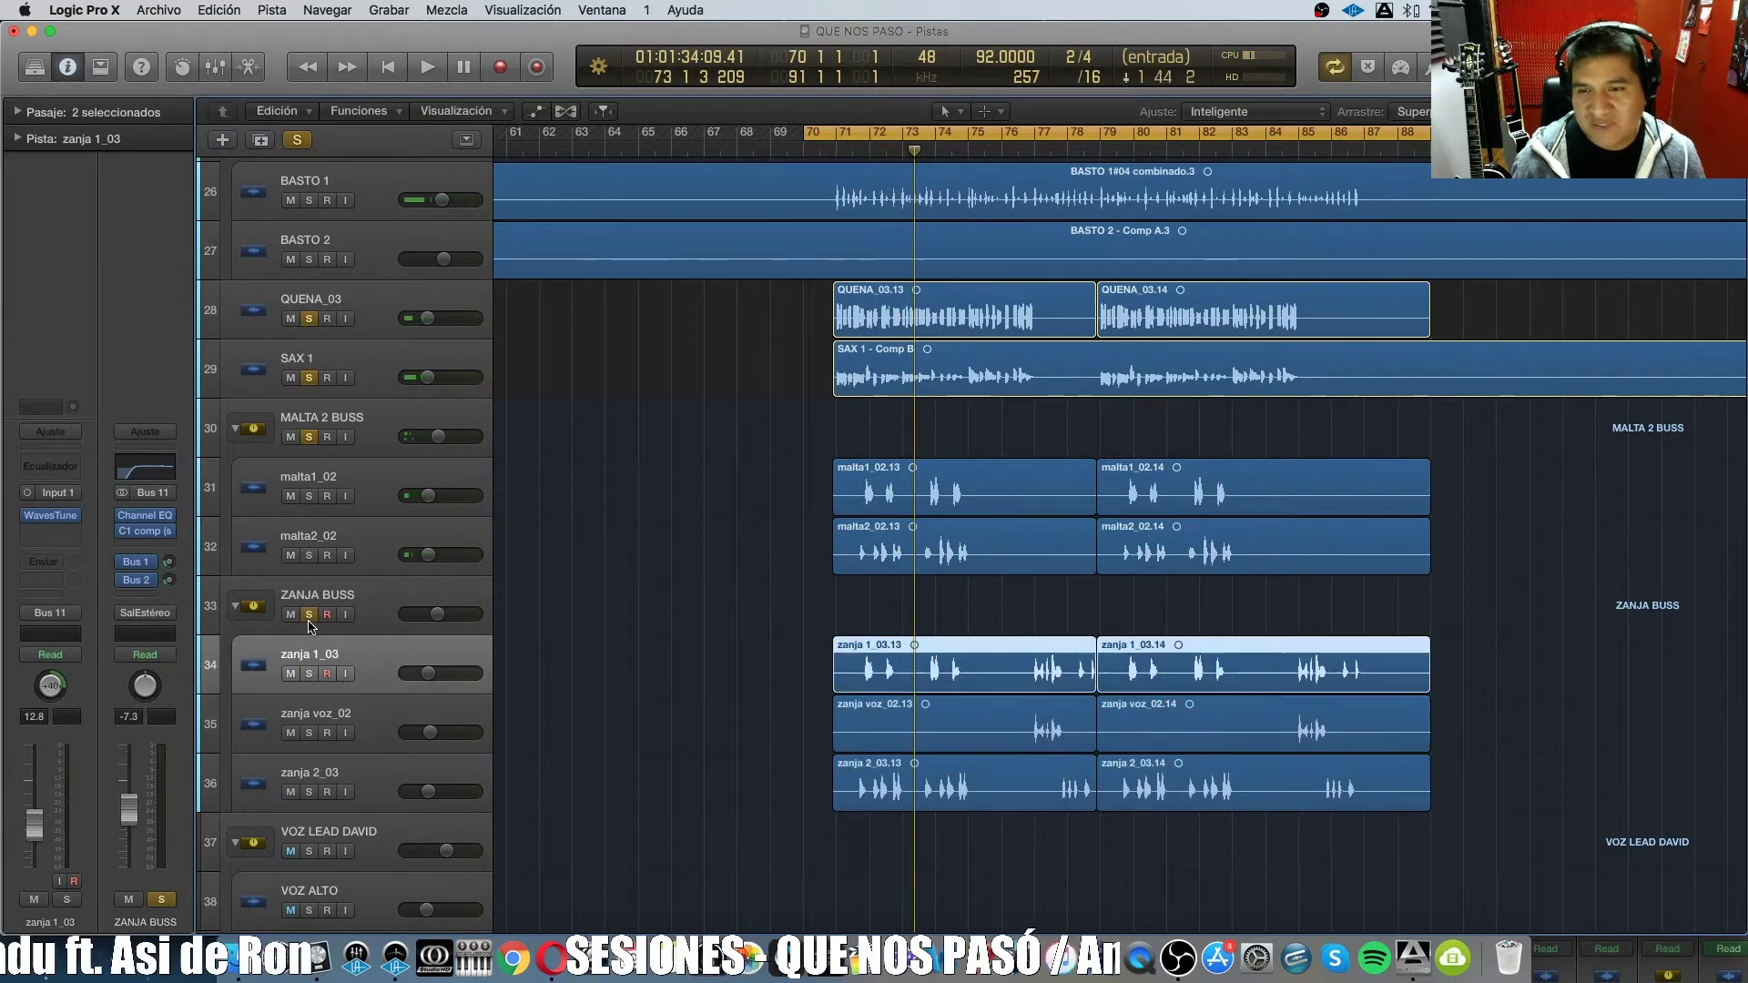
# Play the bar 71 to 92 cycle with zanja 1_03 also soloed, then stop and clear all track solos.
pyautogui.click(308, 615)
pyautogui.press('space')
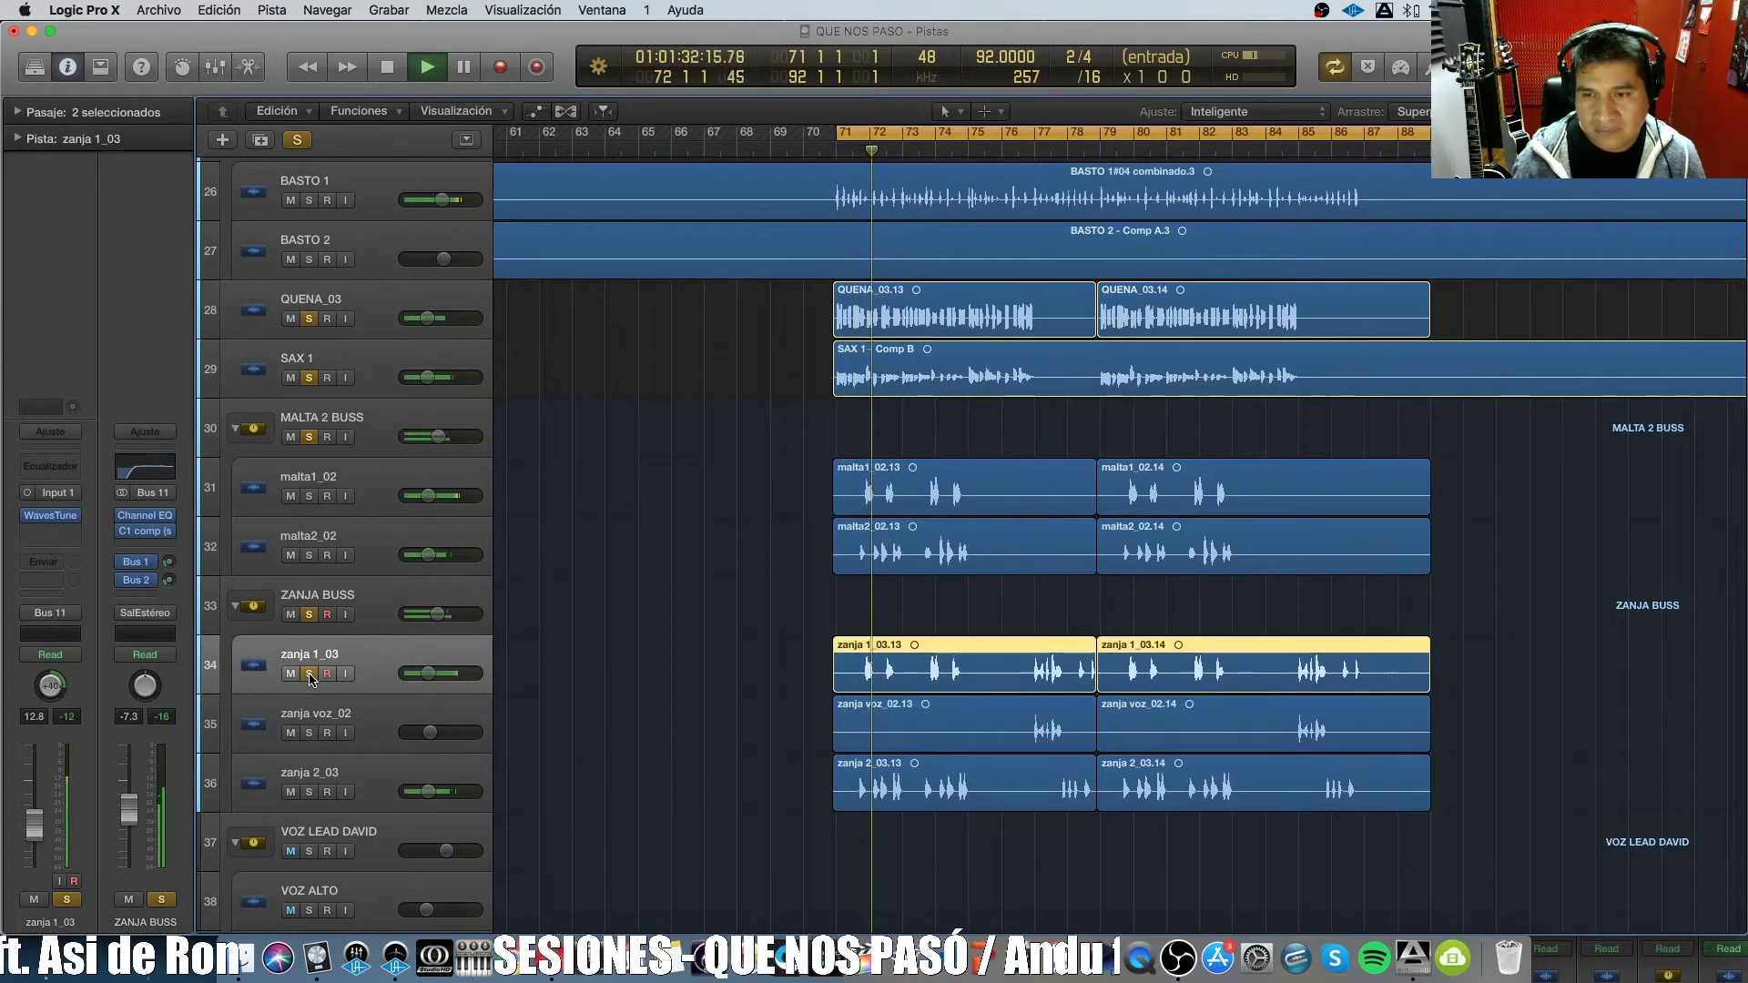
pyautogui.press('space')
pyautogui.press('ctrl+alt+super+s')
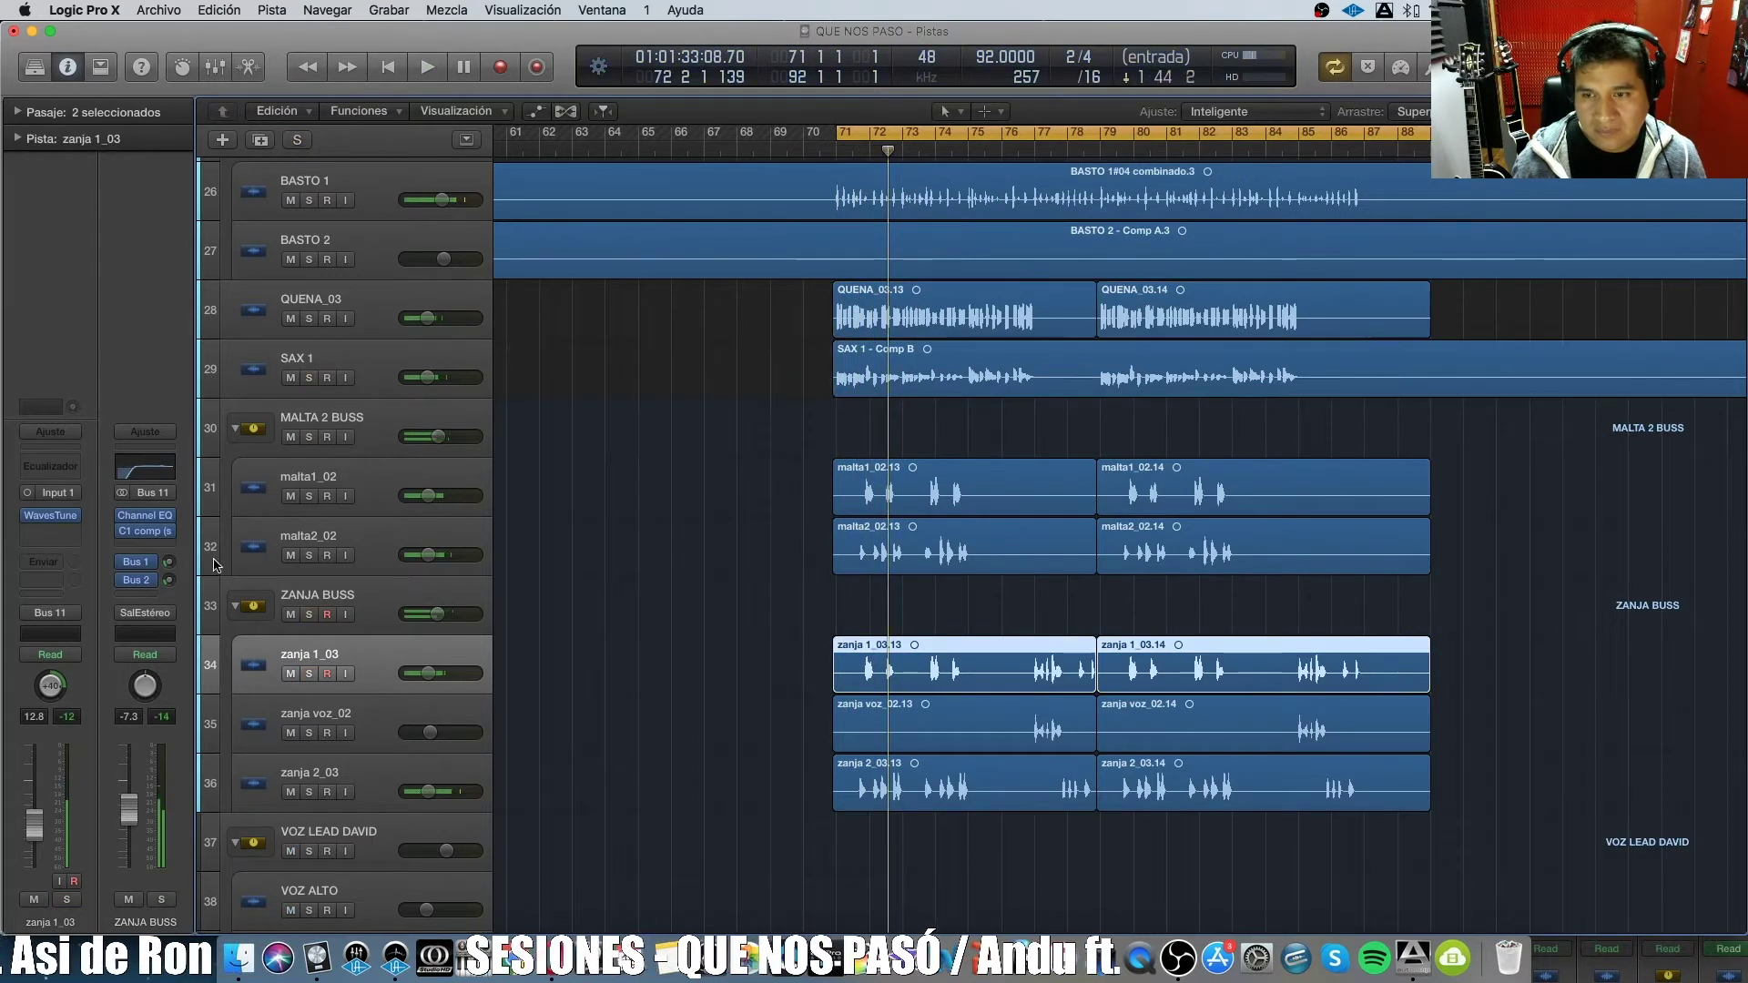
# Audition the ZANJA BUSS alone, stop playback, turn its solo off and deselect the zanja 1_03 regions.
pyautogui.click(308, 614)
pyautogui.press('space')
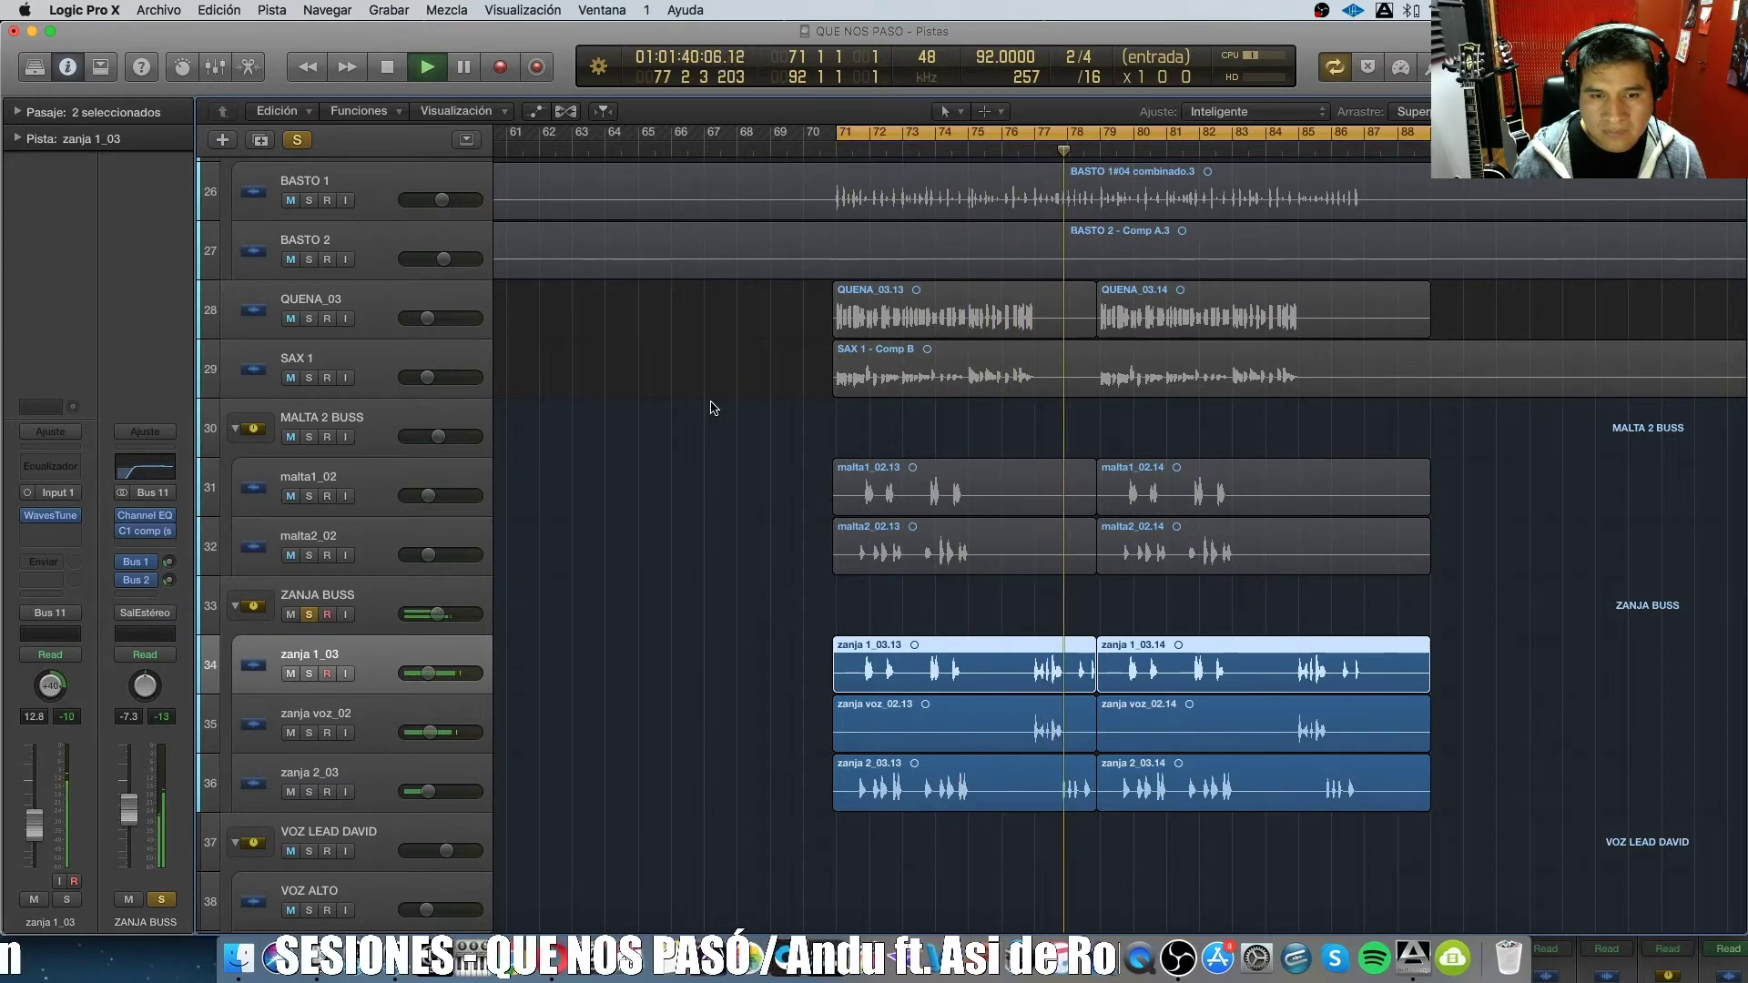
pyautogui.press('space')
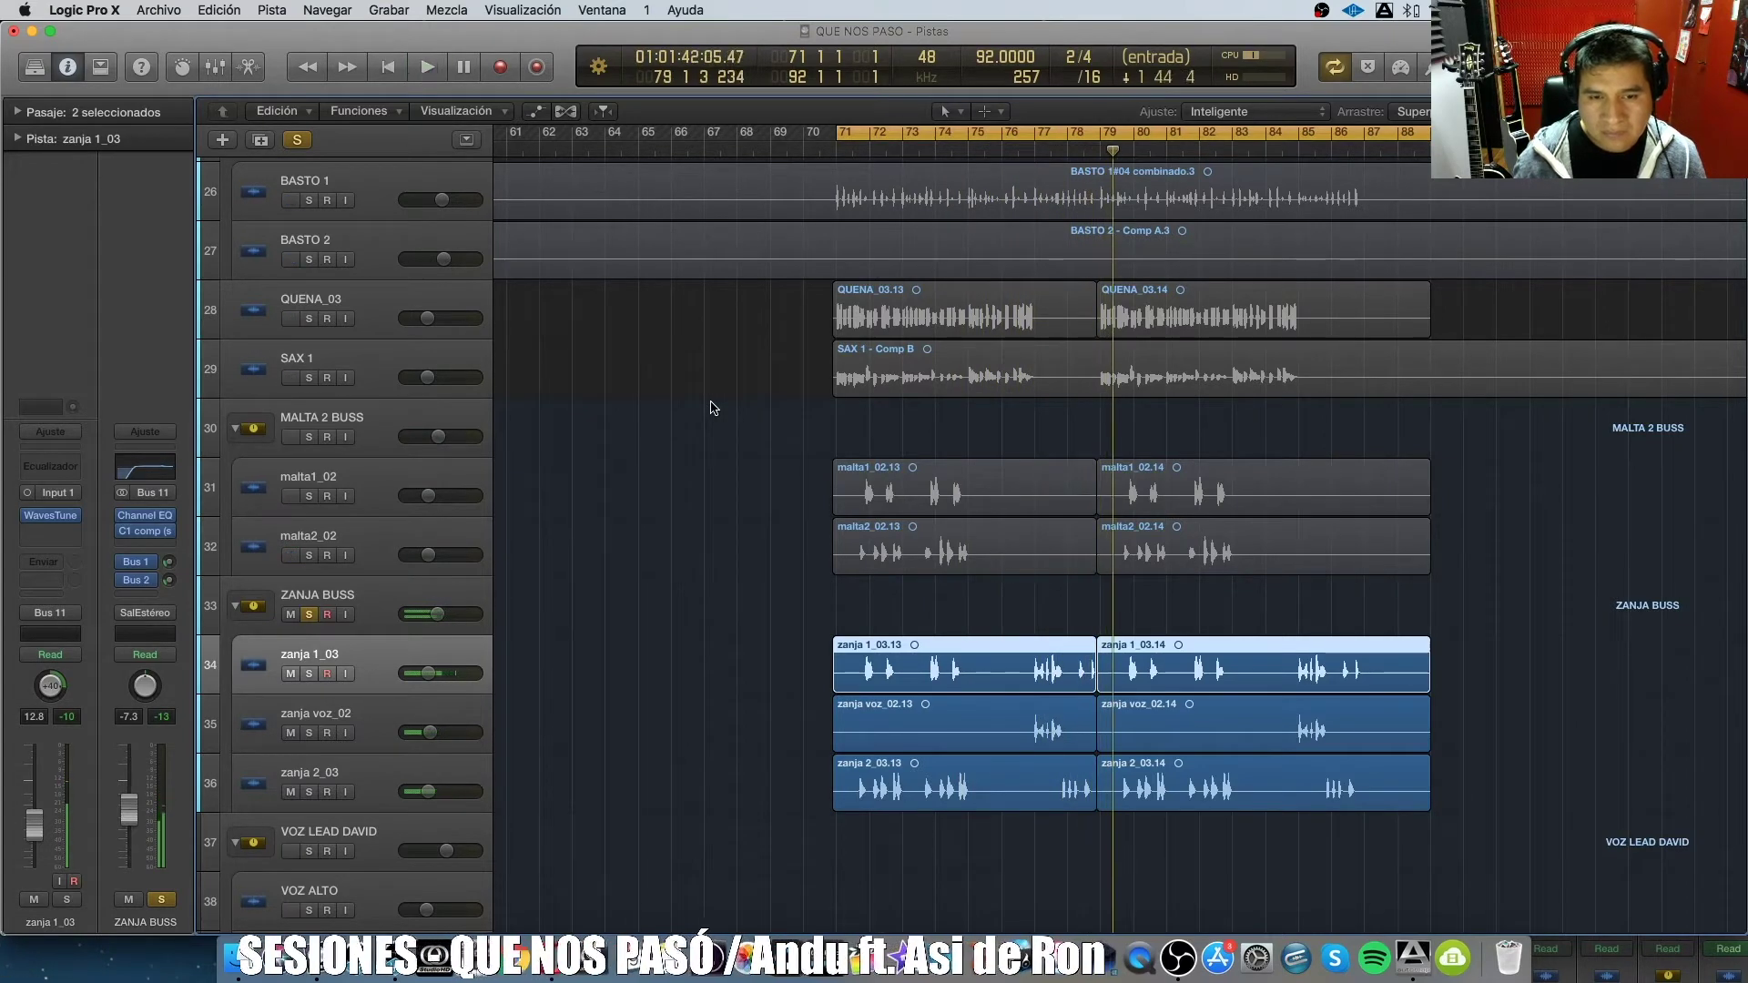
pyautogui.click(309, 615)
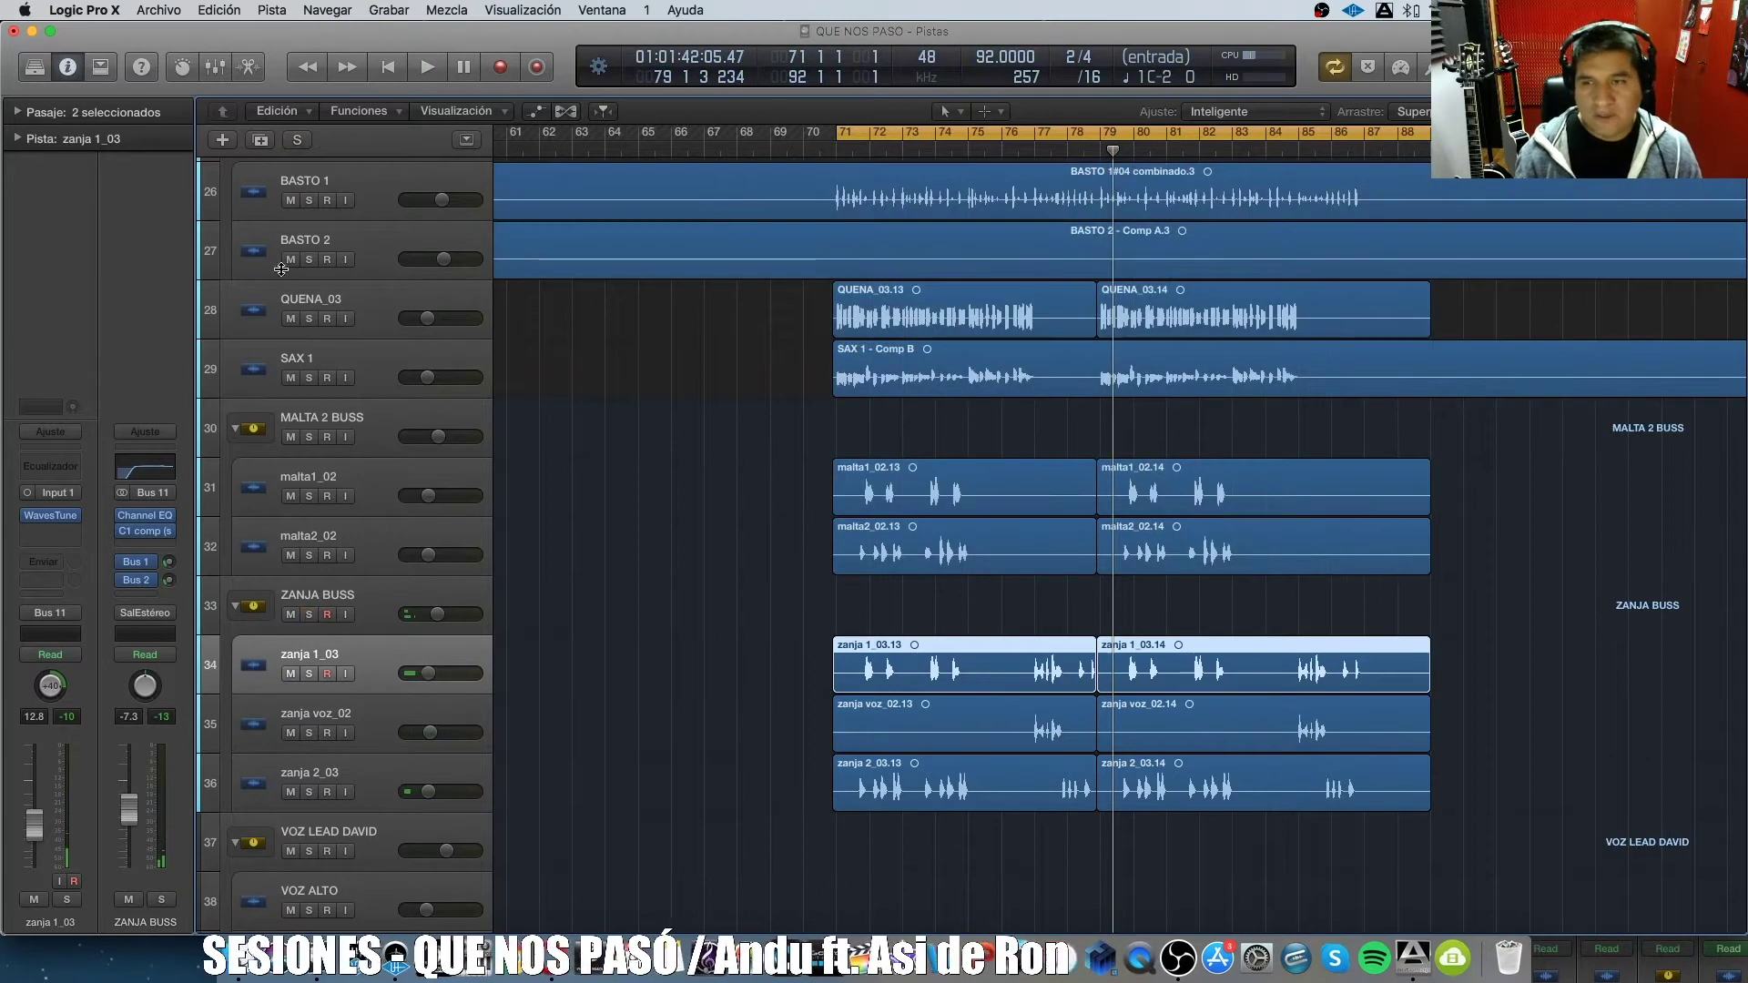
pyautogui.click(748, 557)
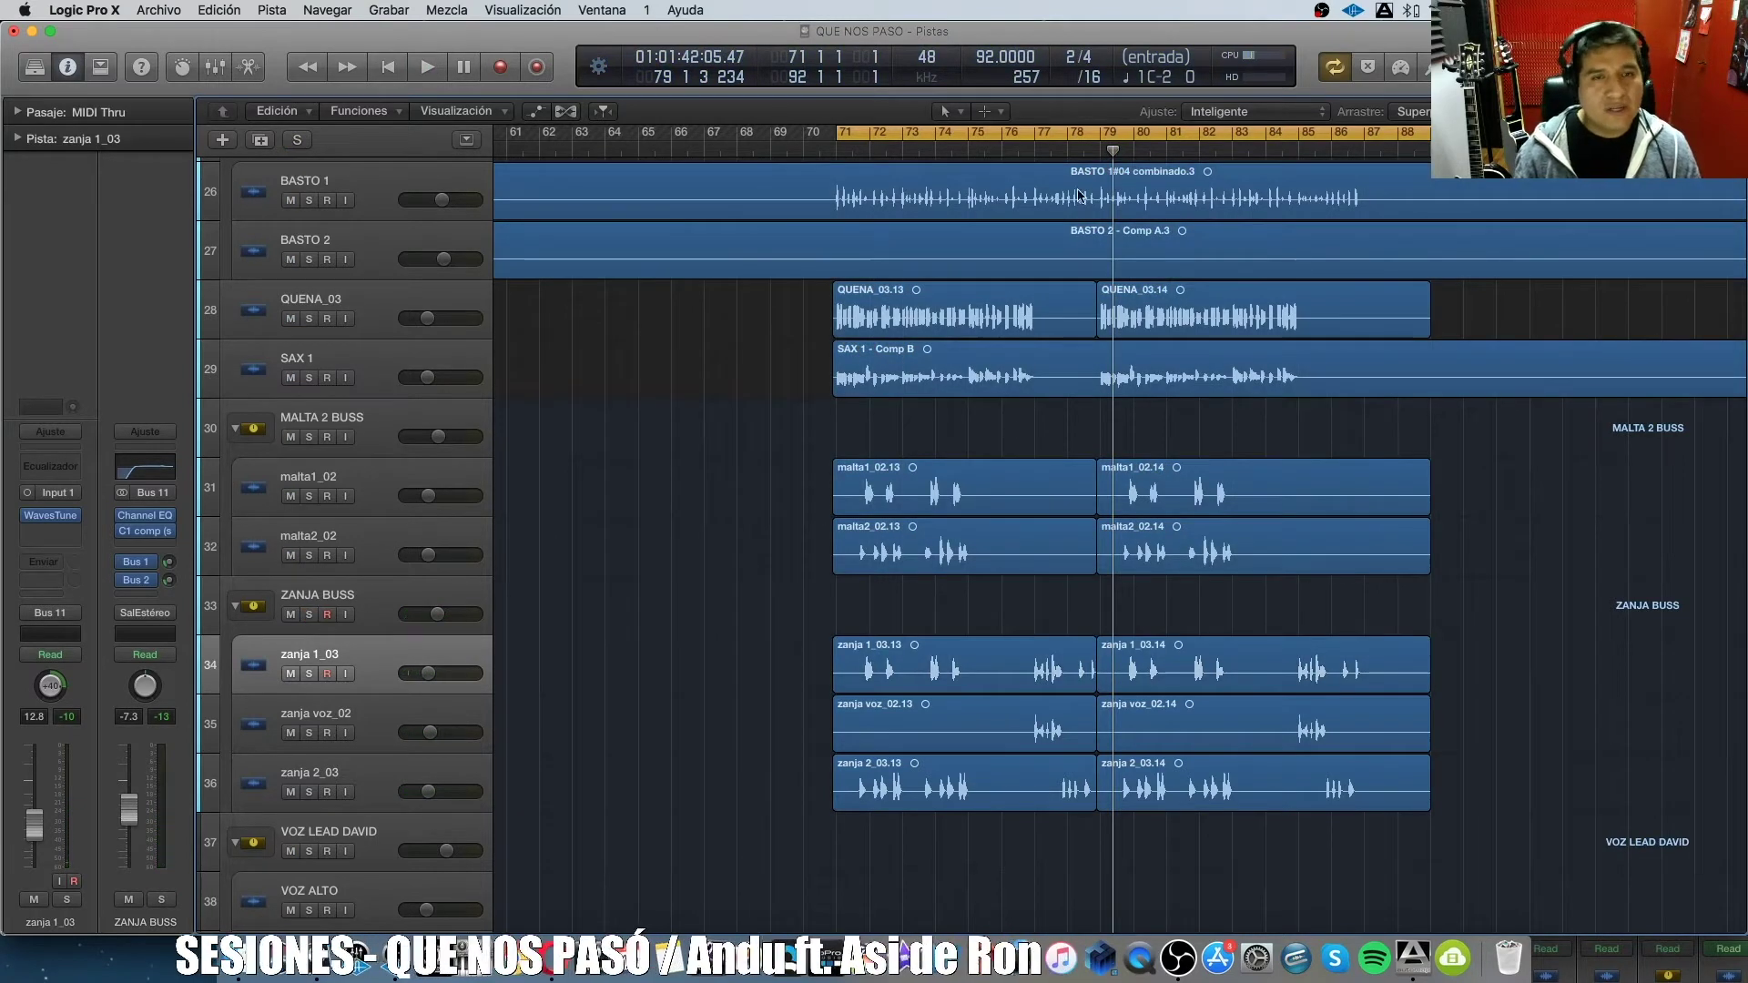
# Turn the cycle off and set a new cycle range from bar 70 to bar 91.
pyautogui.click(1109, 132)
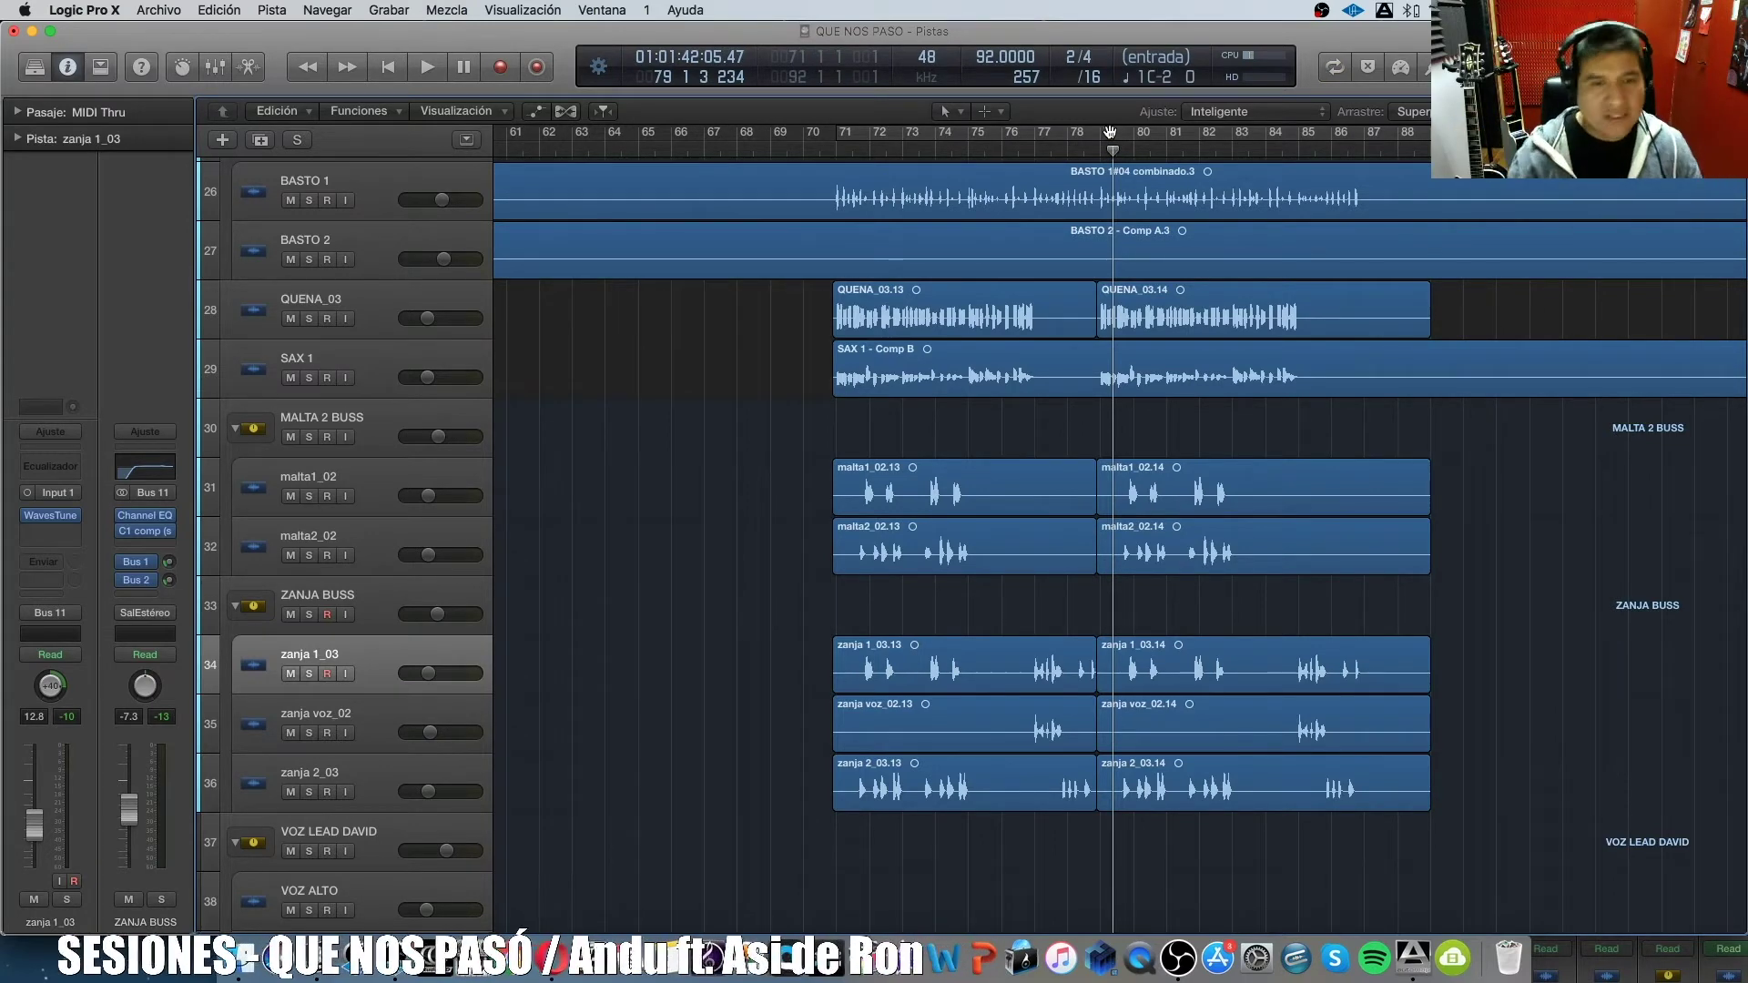
pyautogui.scroll(3, 1029, 566)
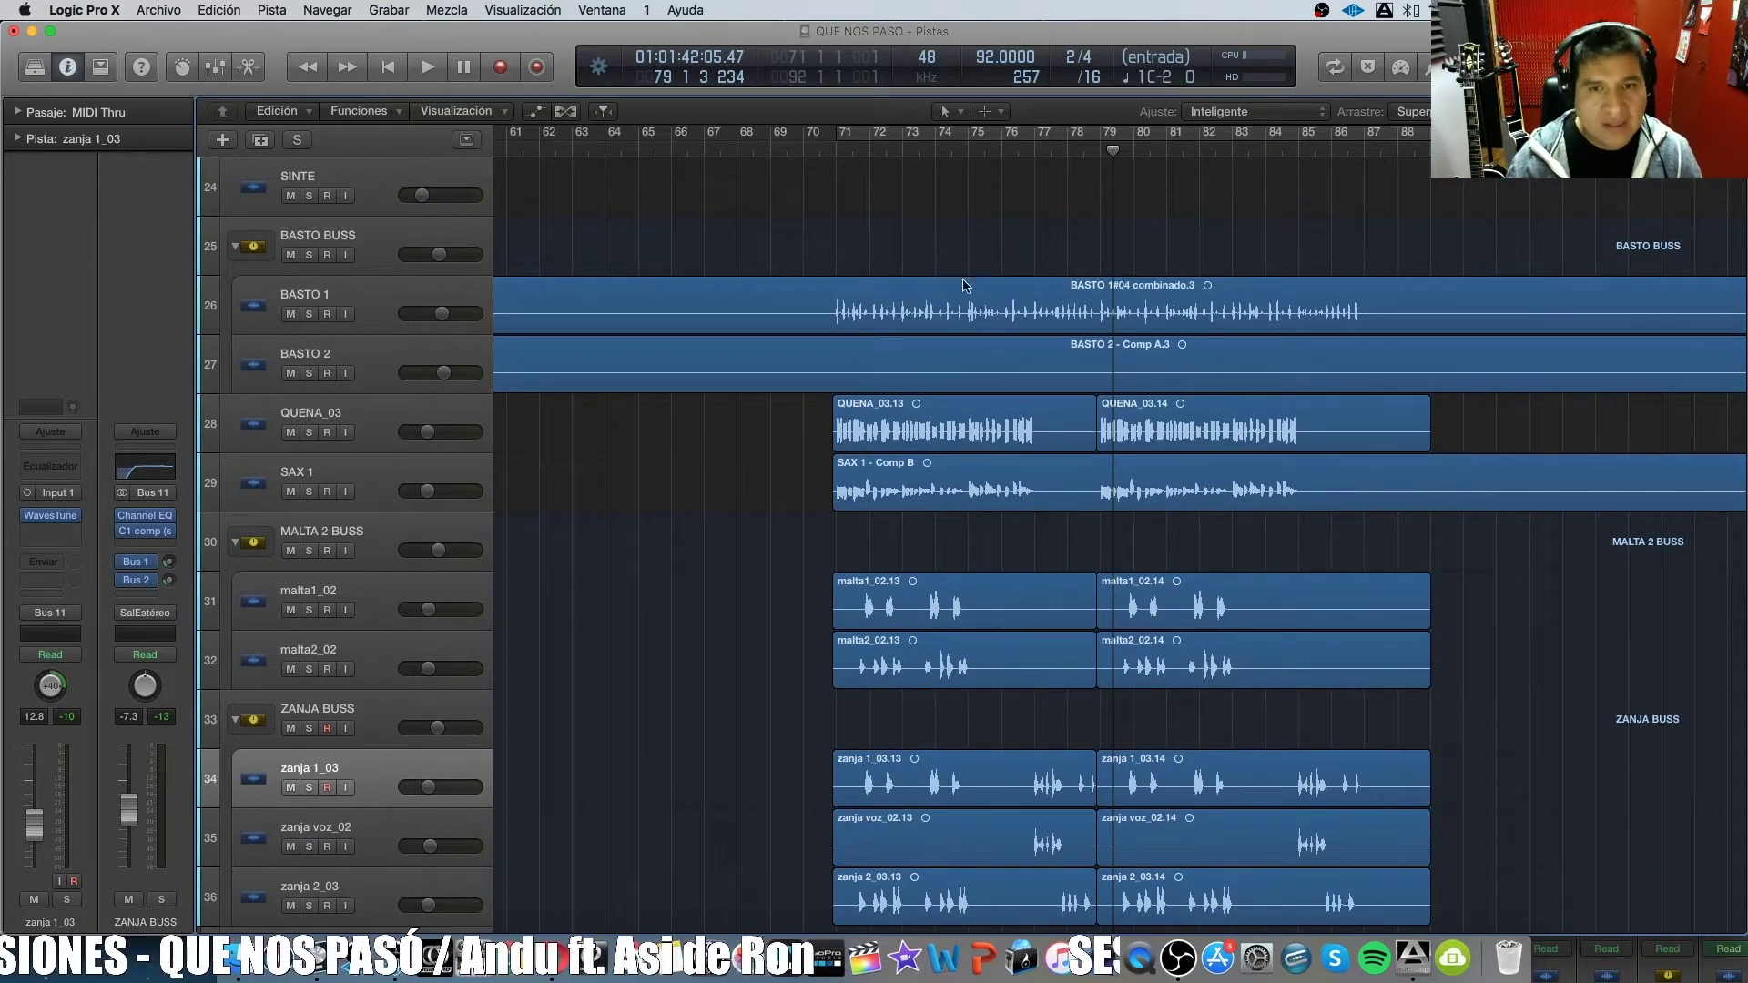
pyautogui.moveTo(804, 147); pyautogui.dragTo(1500, 186)
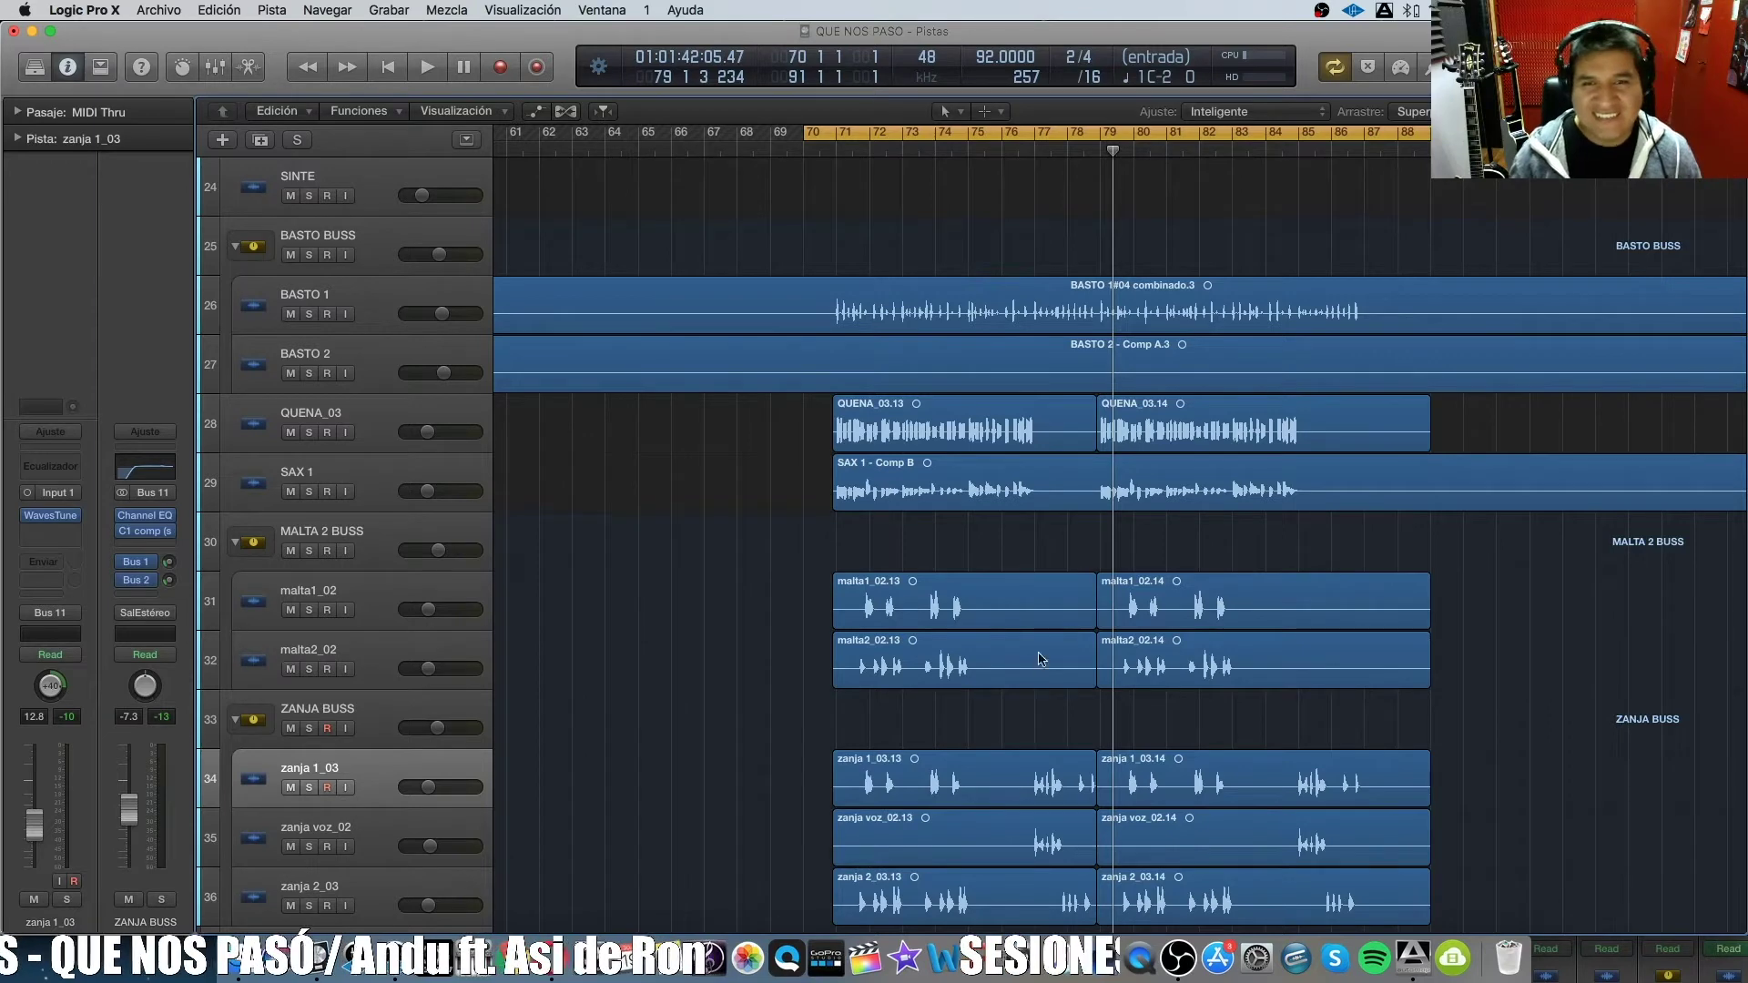
# Audition the cycled section from bar 70 to bar 91 with all tracks unsoloed, then stop playback.
pyautogui.scroll(-4, 1069, 646)
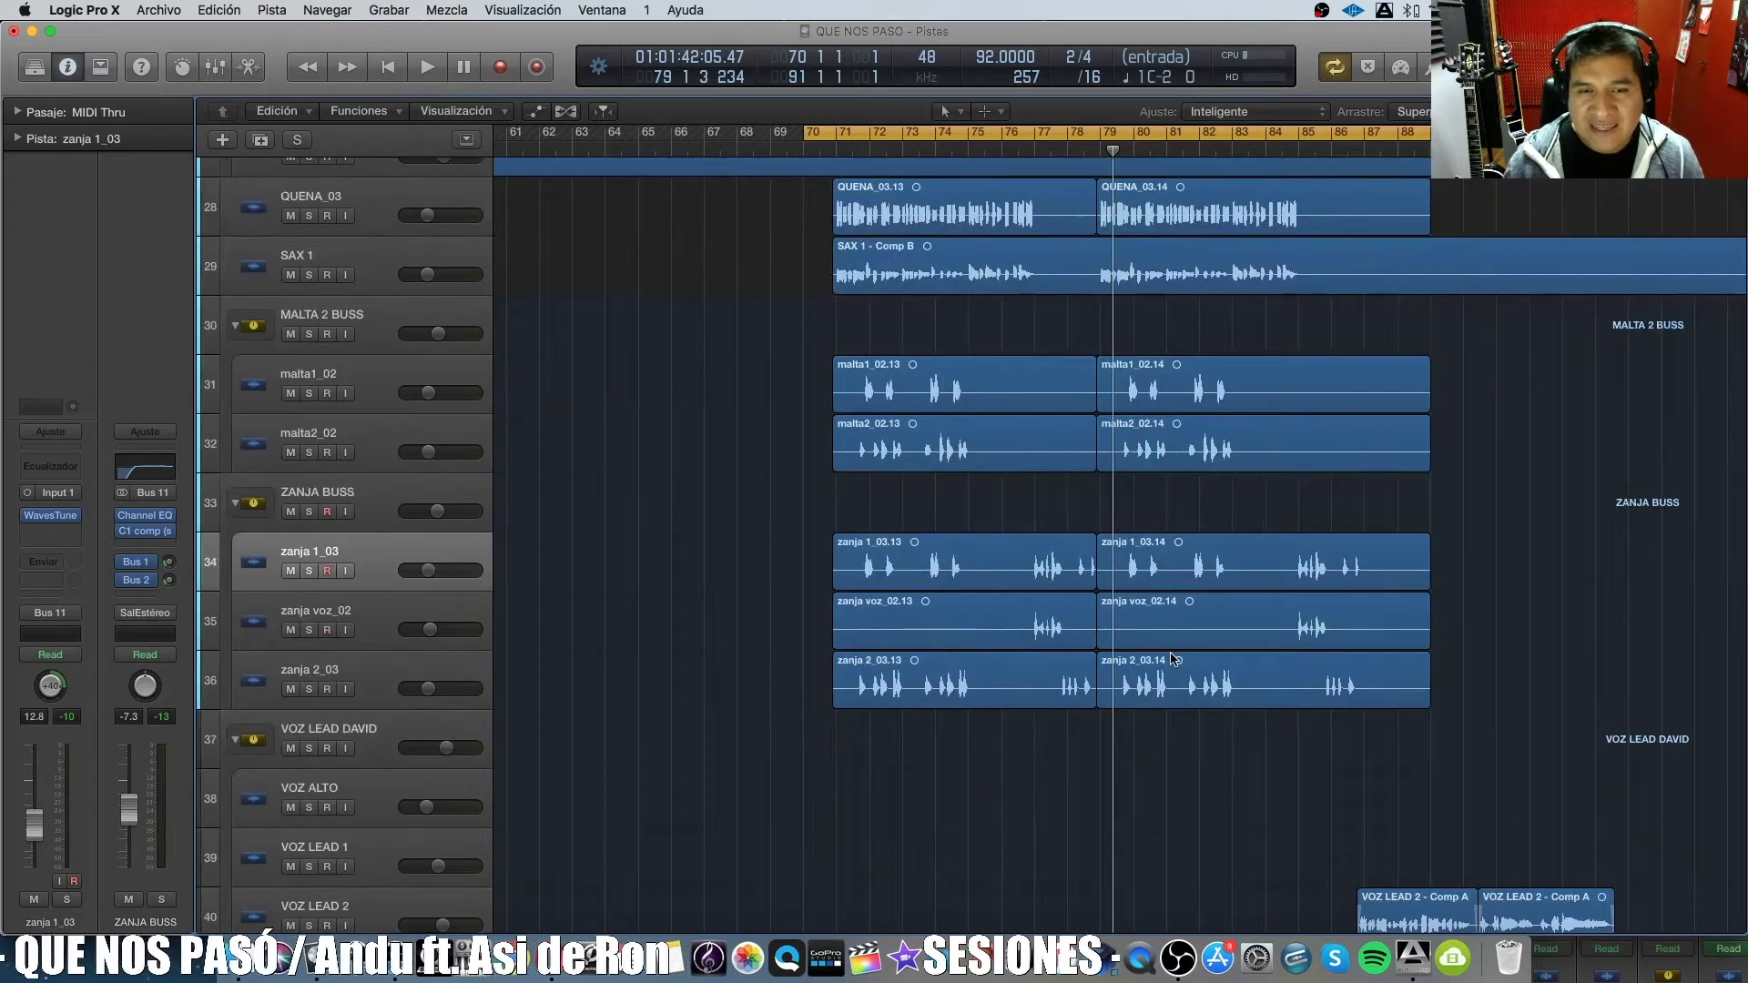
pyautogui.scroll(1, 1092, 674)
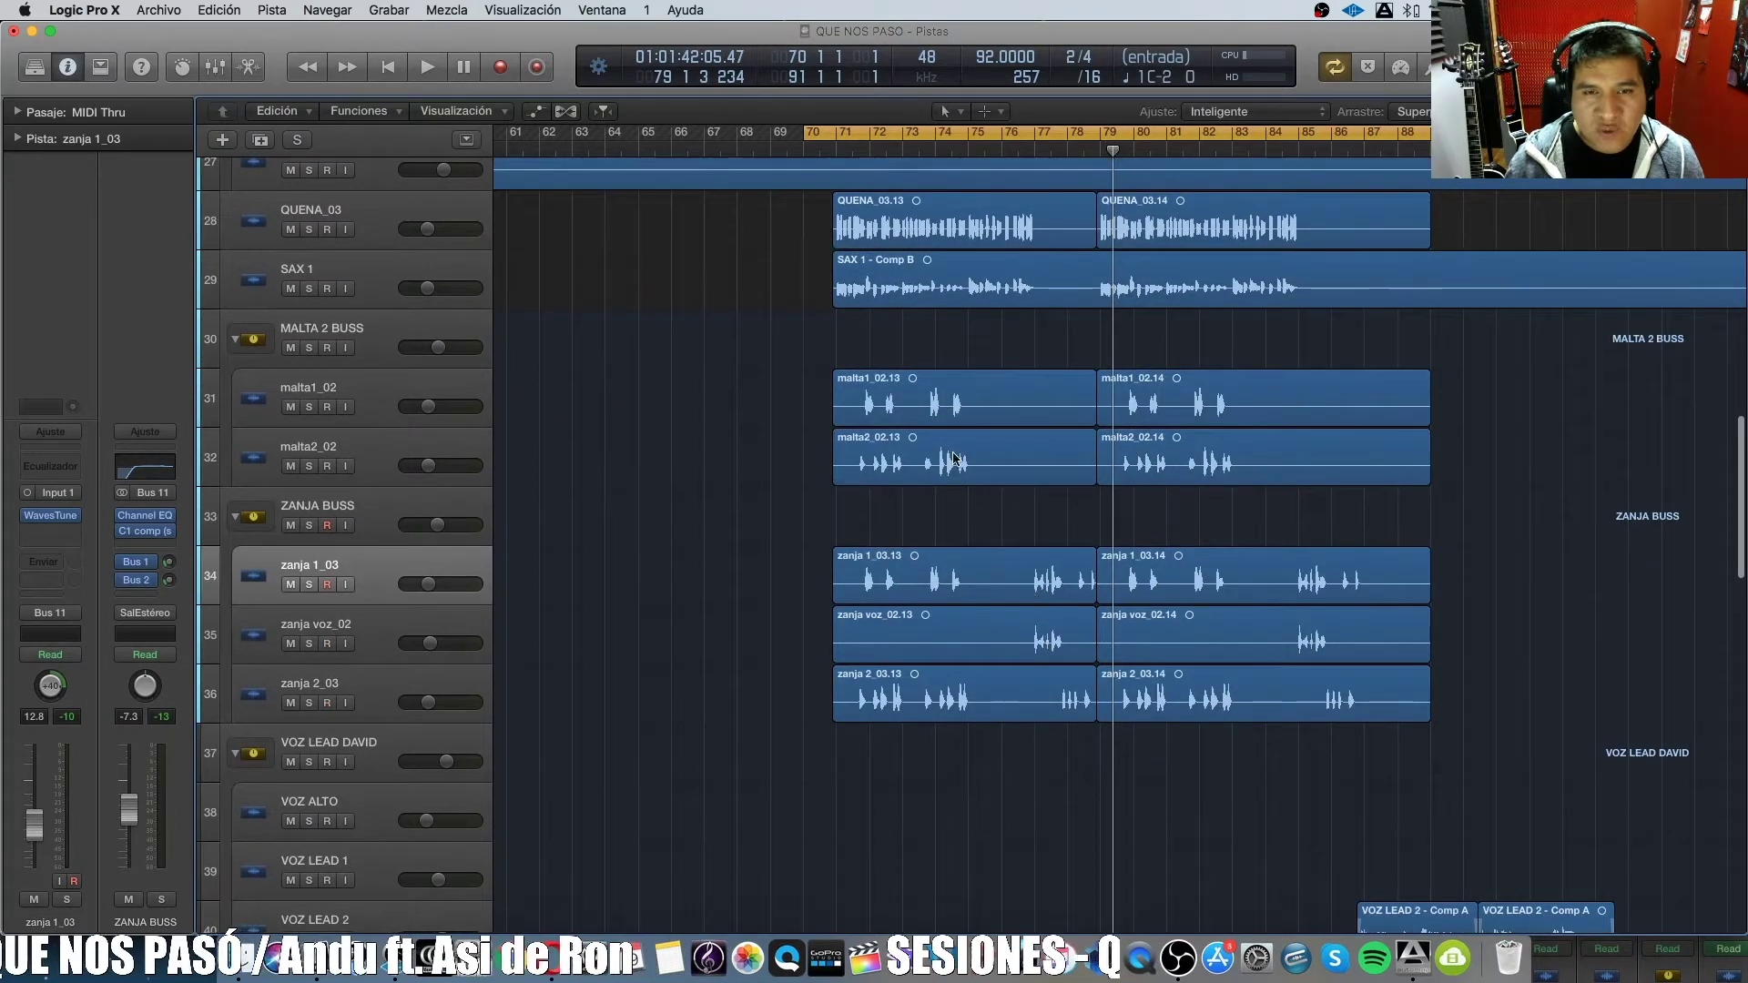
pyautogui.scroll(8, 1009, 582)
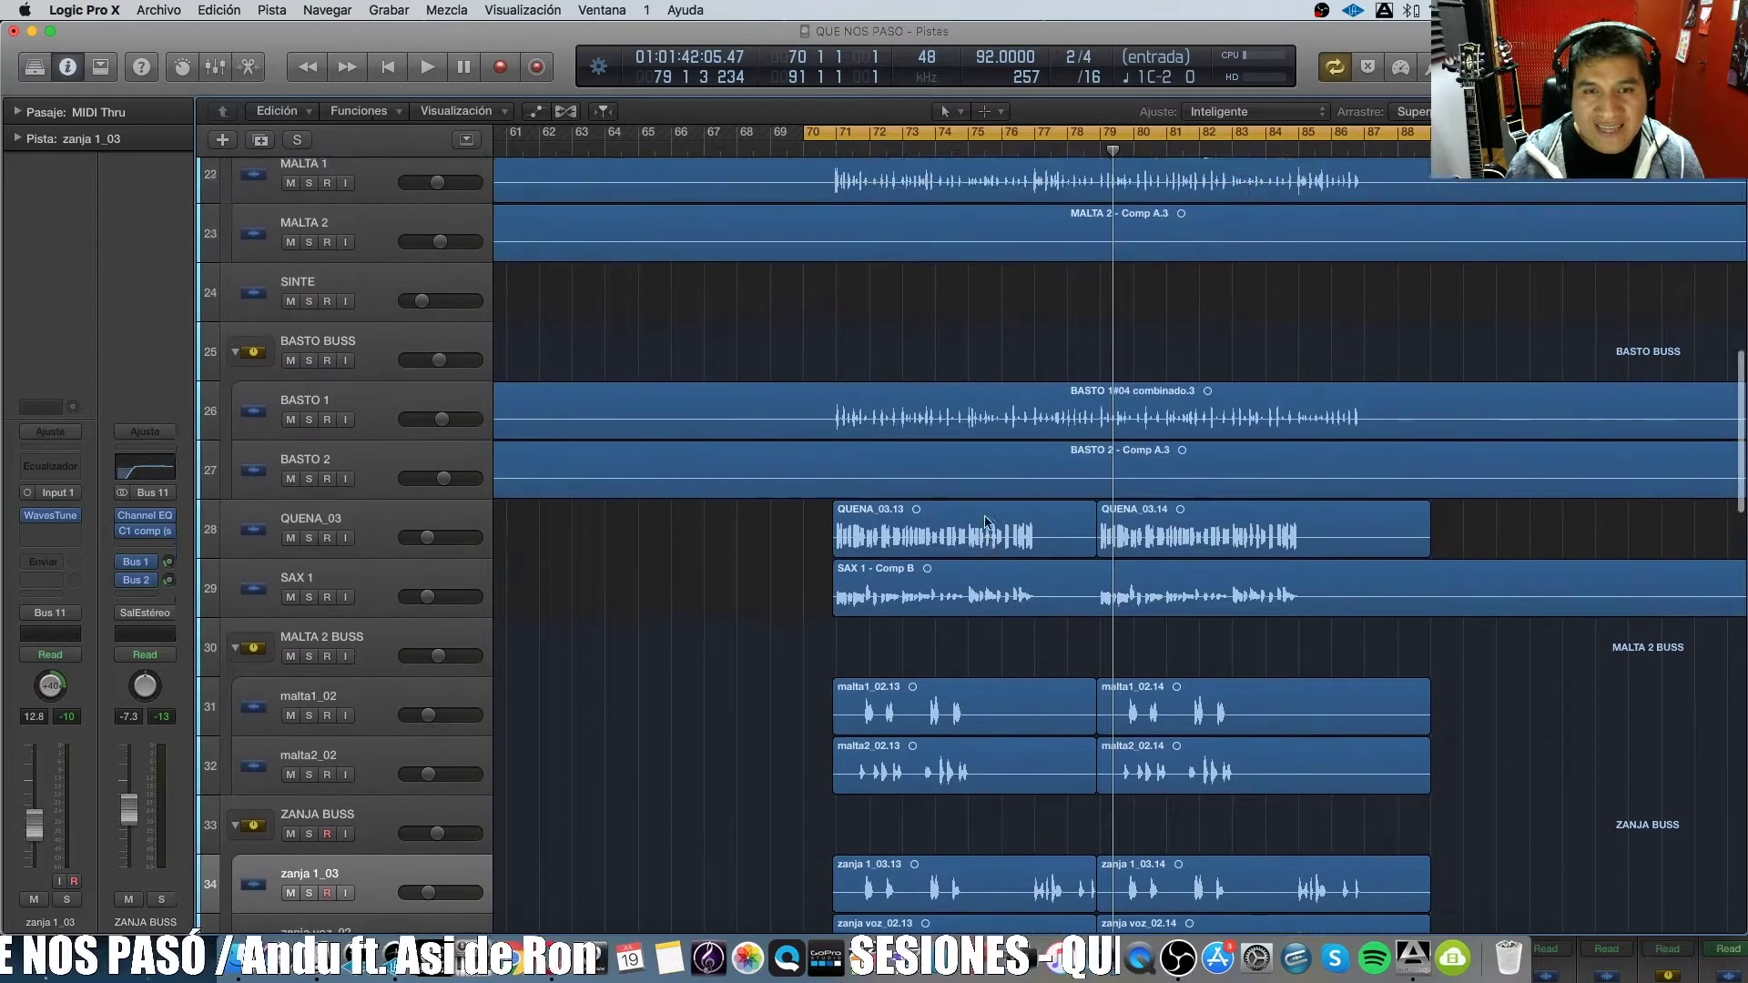
pyautogui.scroll(1, 1002, 524)
pyautogui.scroll(-3, 1012, 523)
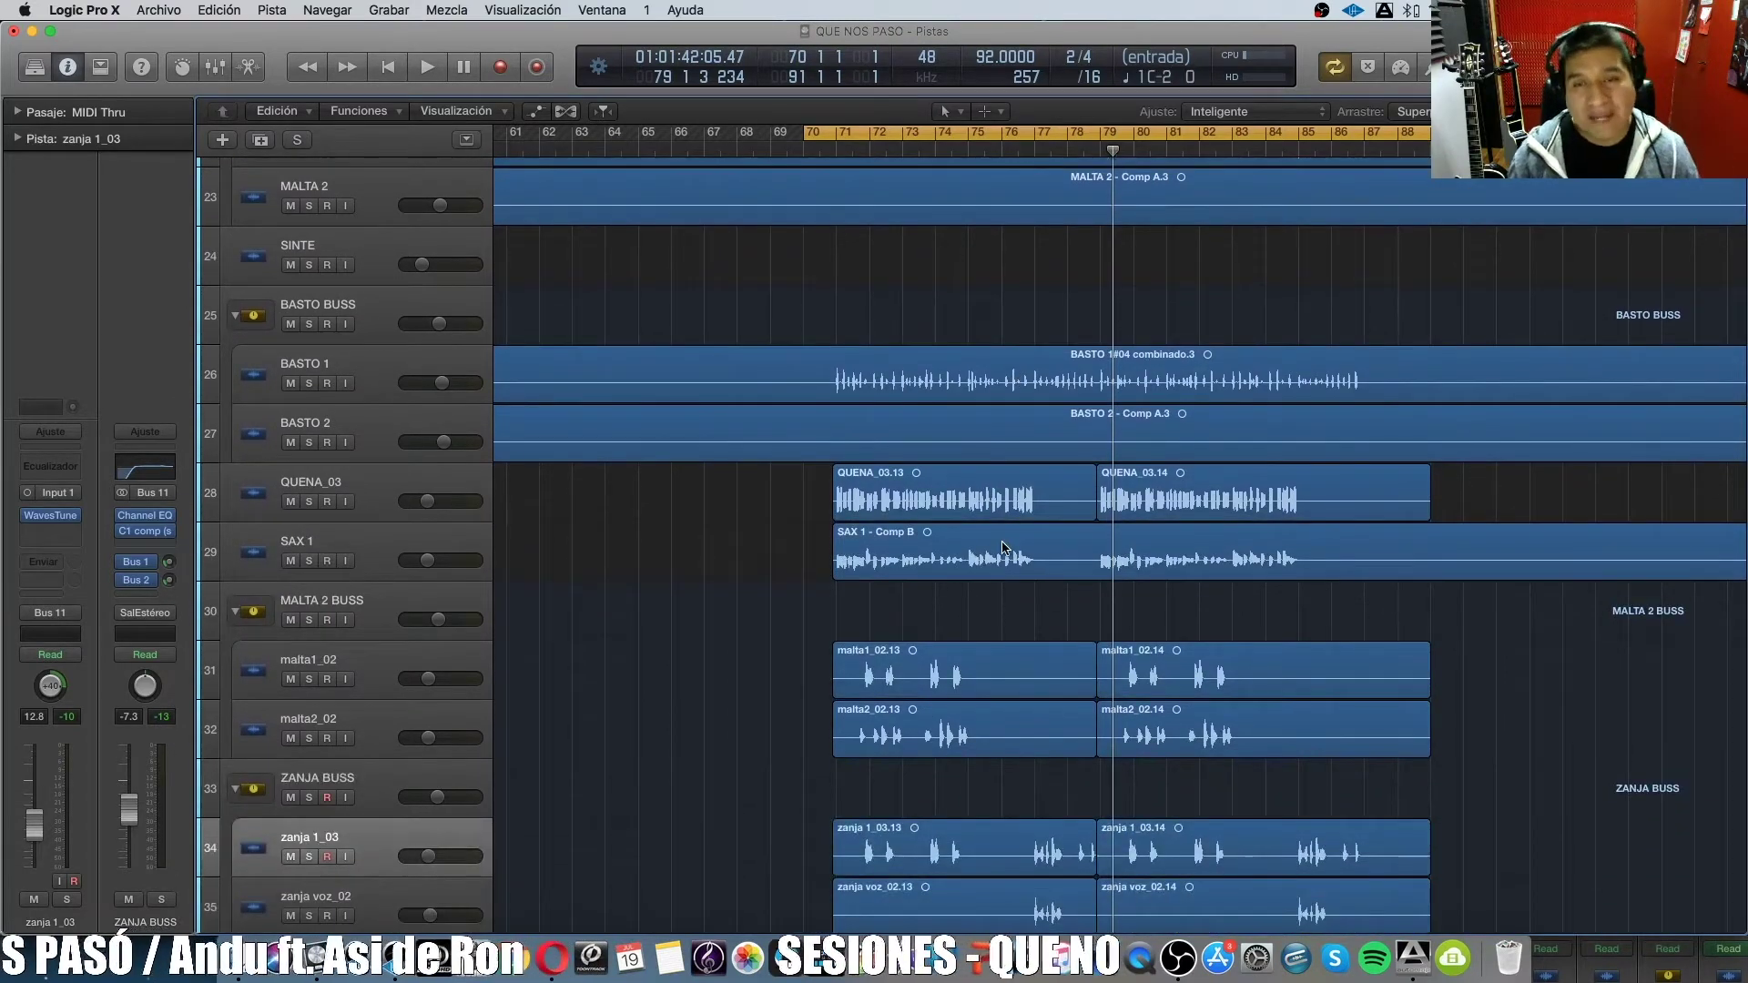
pyautogui.press('space')
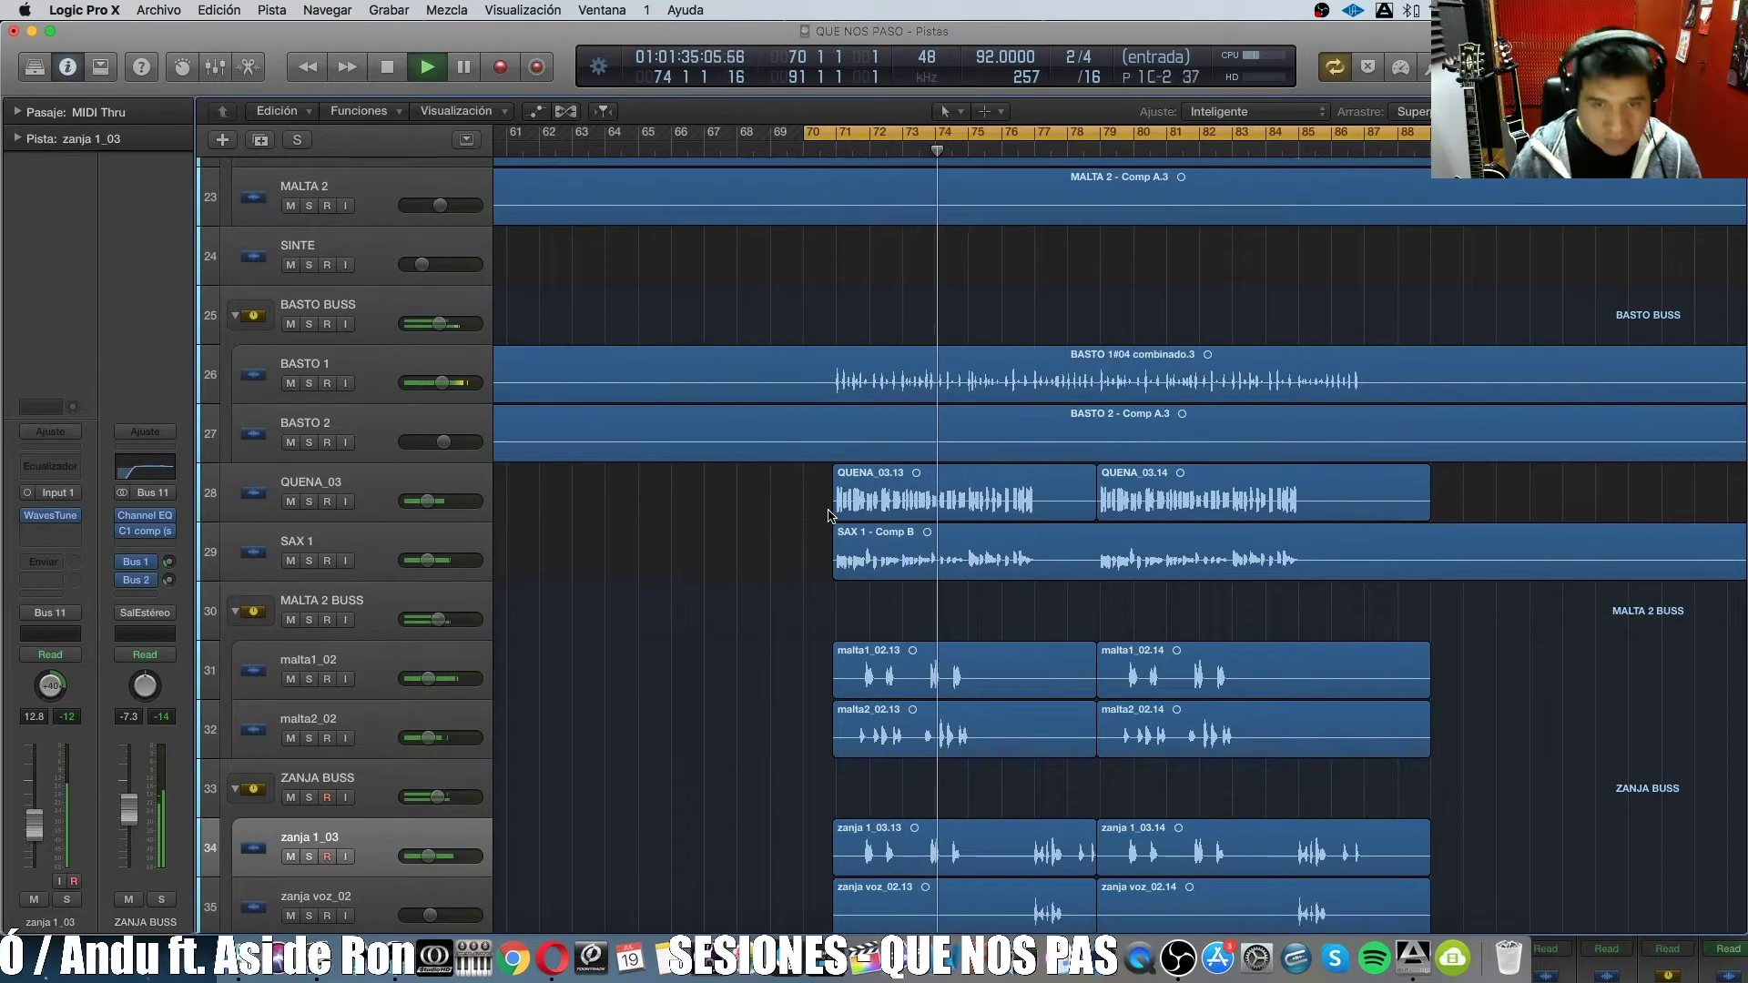
pyautogui.scroll(5, 828, 516)
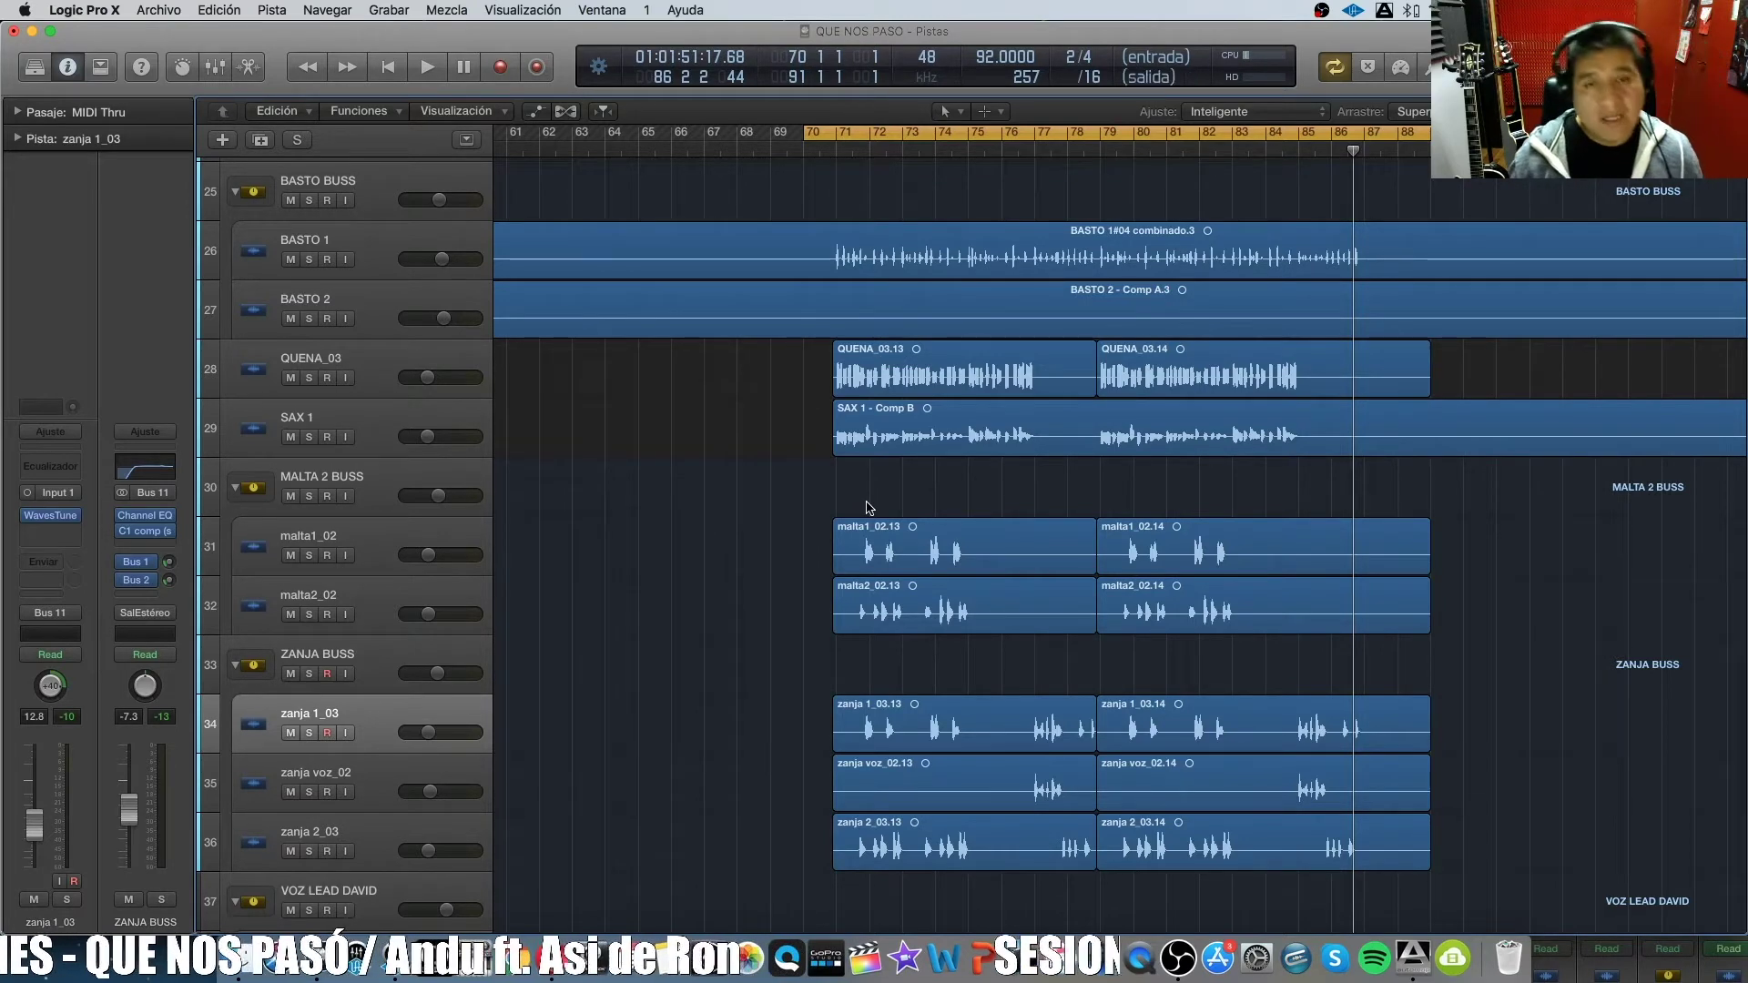
# Place the playhead at bar 71 and select the GUIT track and then the CHARANGO track.
pyautogui.click(835, 150)
pyautogui.scroll(5, 943, 381)
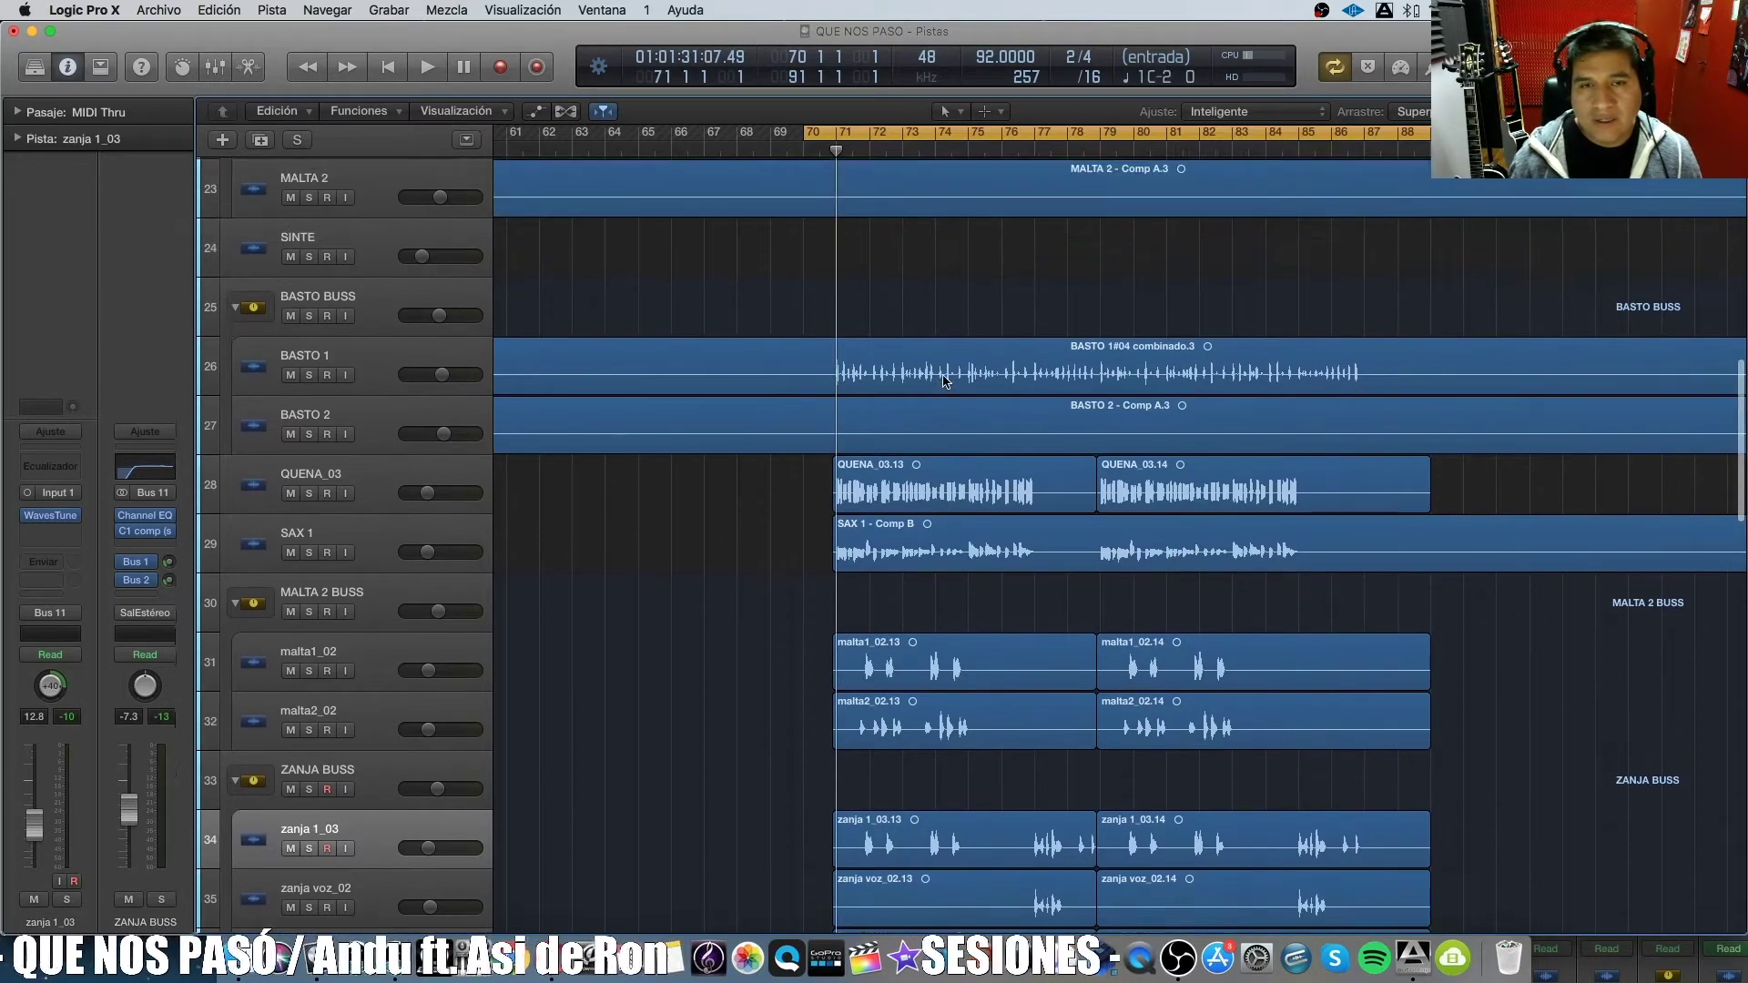
pyautogui.scroll(-10, 943, 380)
pyautogui.scroll(-15, 943, 380)
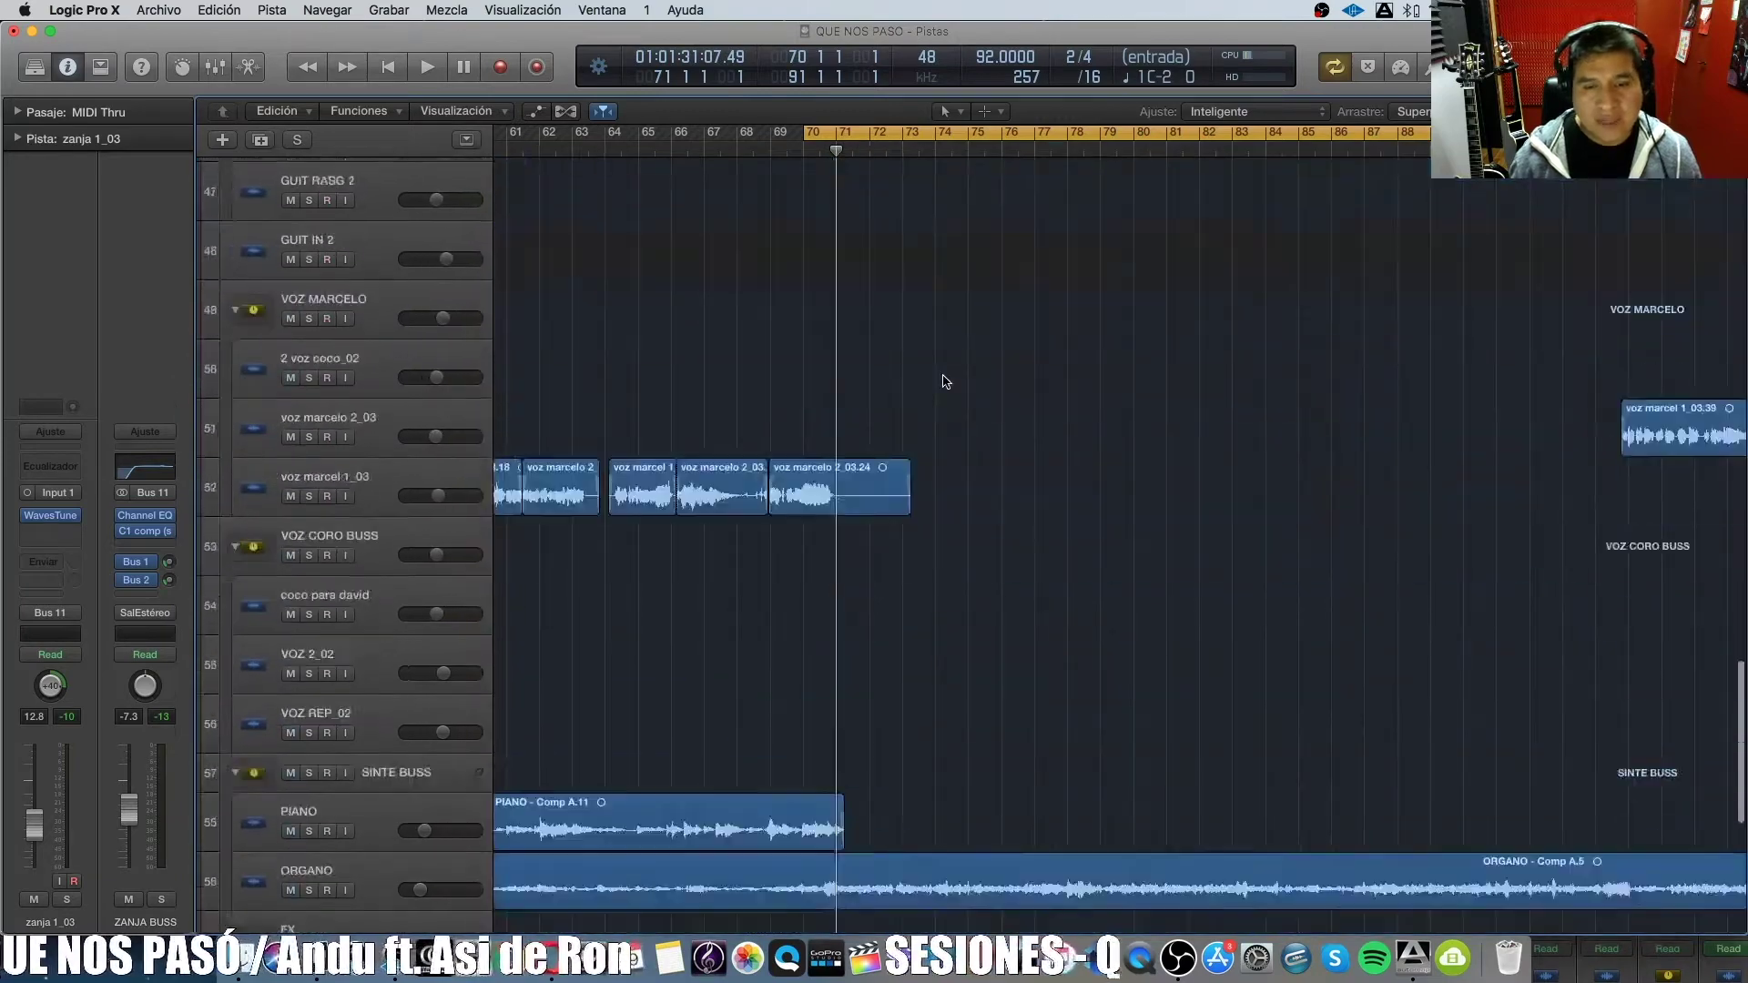
pyautogui.scroll(15, 938, 389)
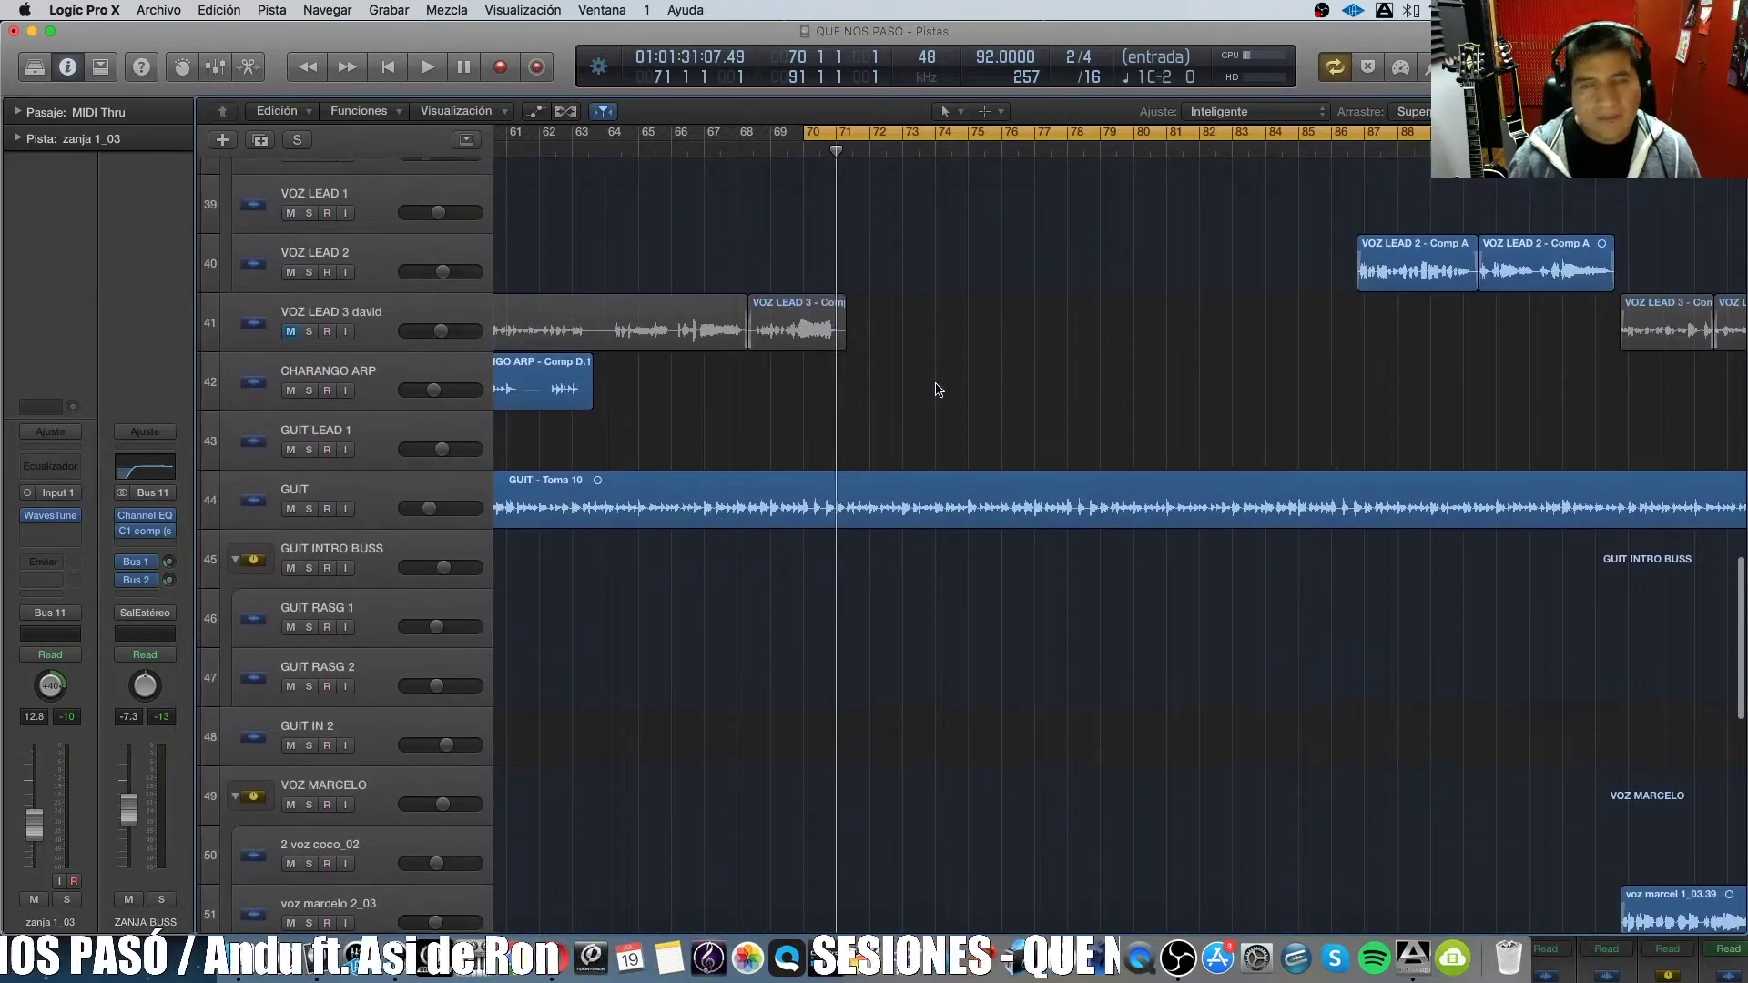
pyautogui.scroll(2, 938, 389)
pyautogui.click(412, 509)
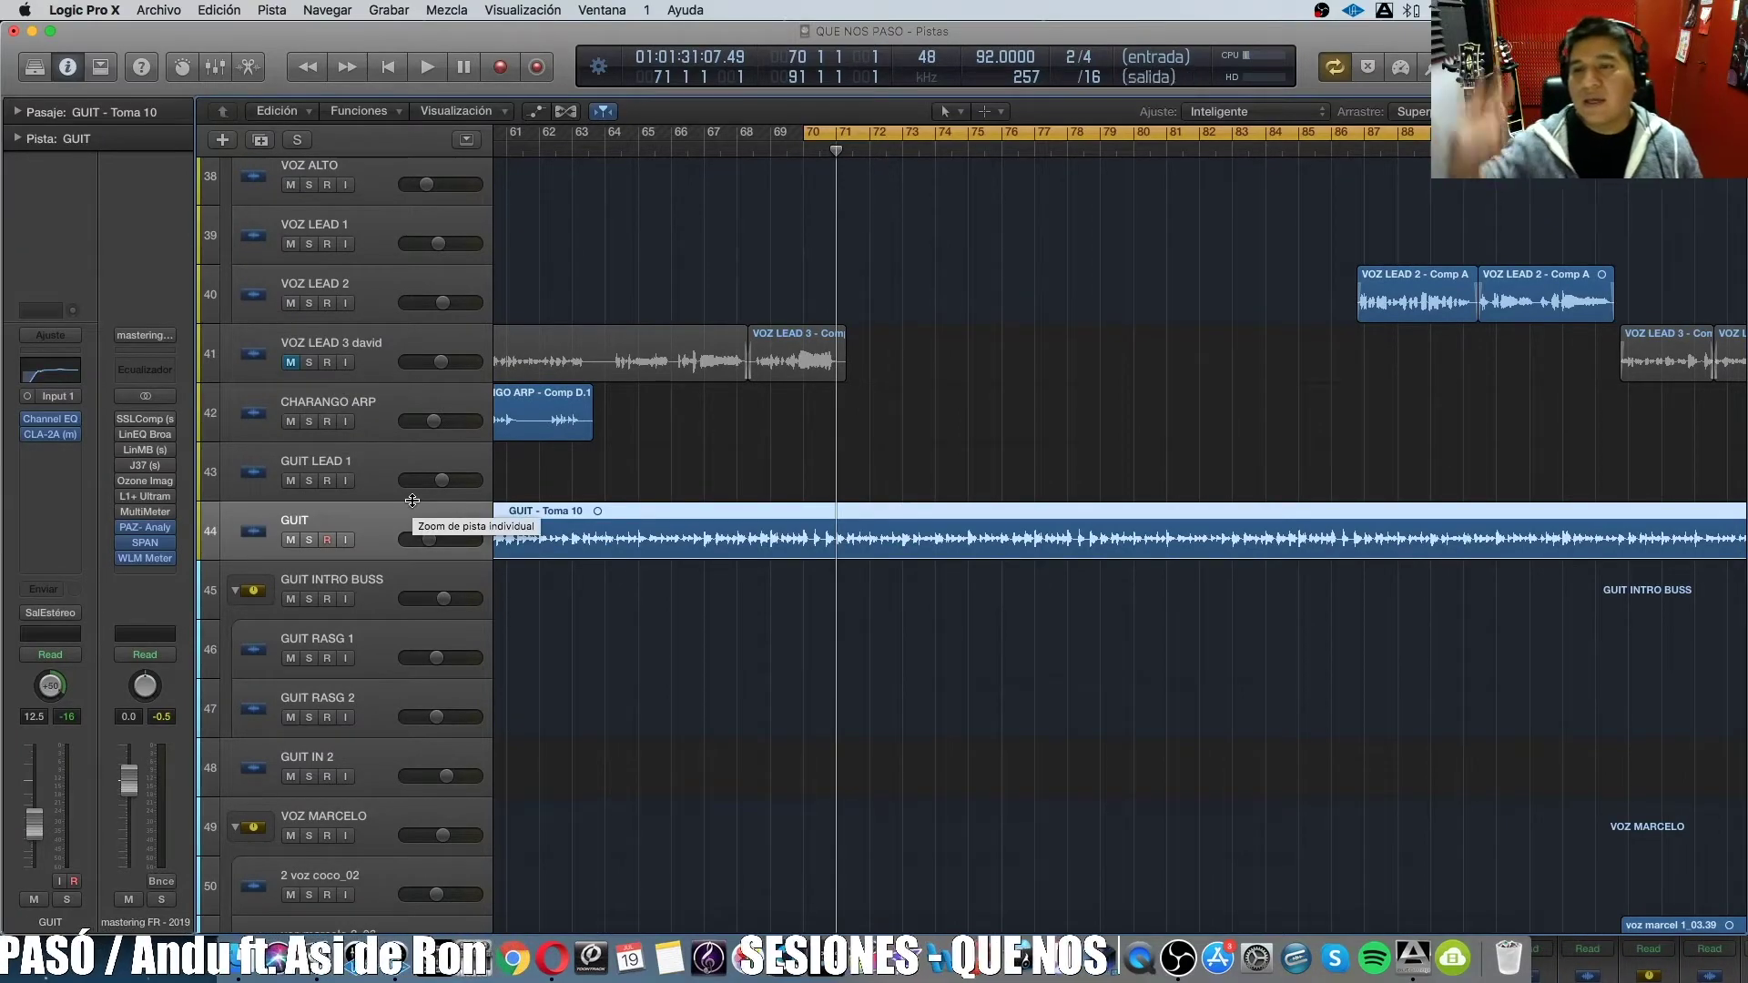
pyautogui.scroll(10, 1008, 477)
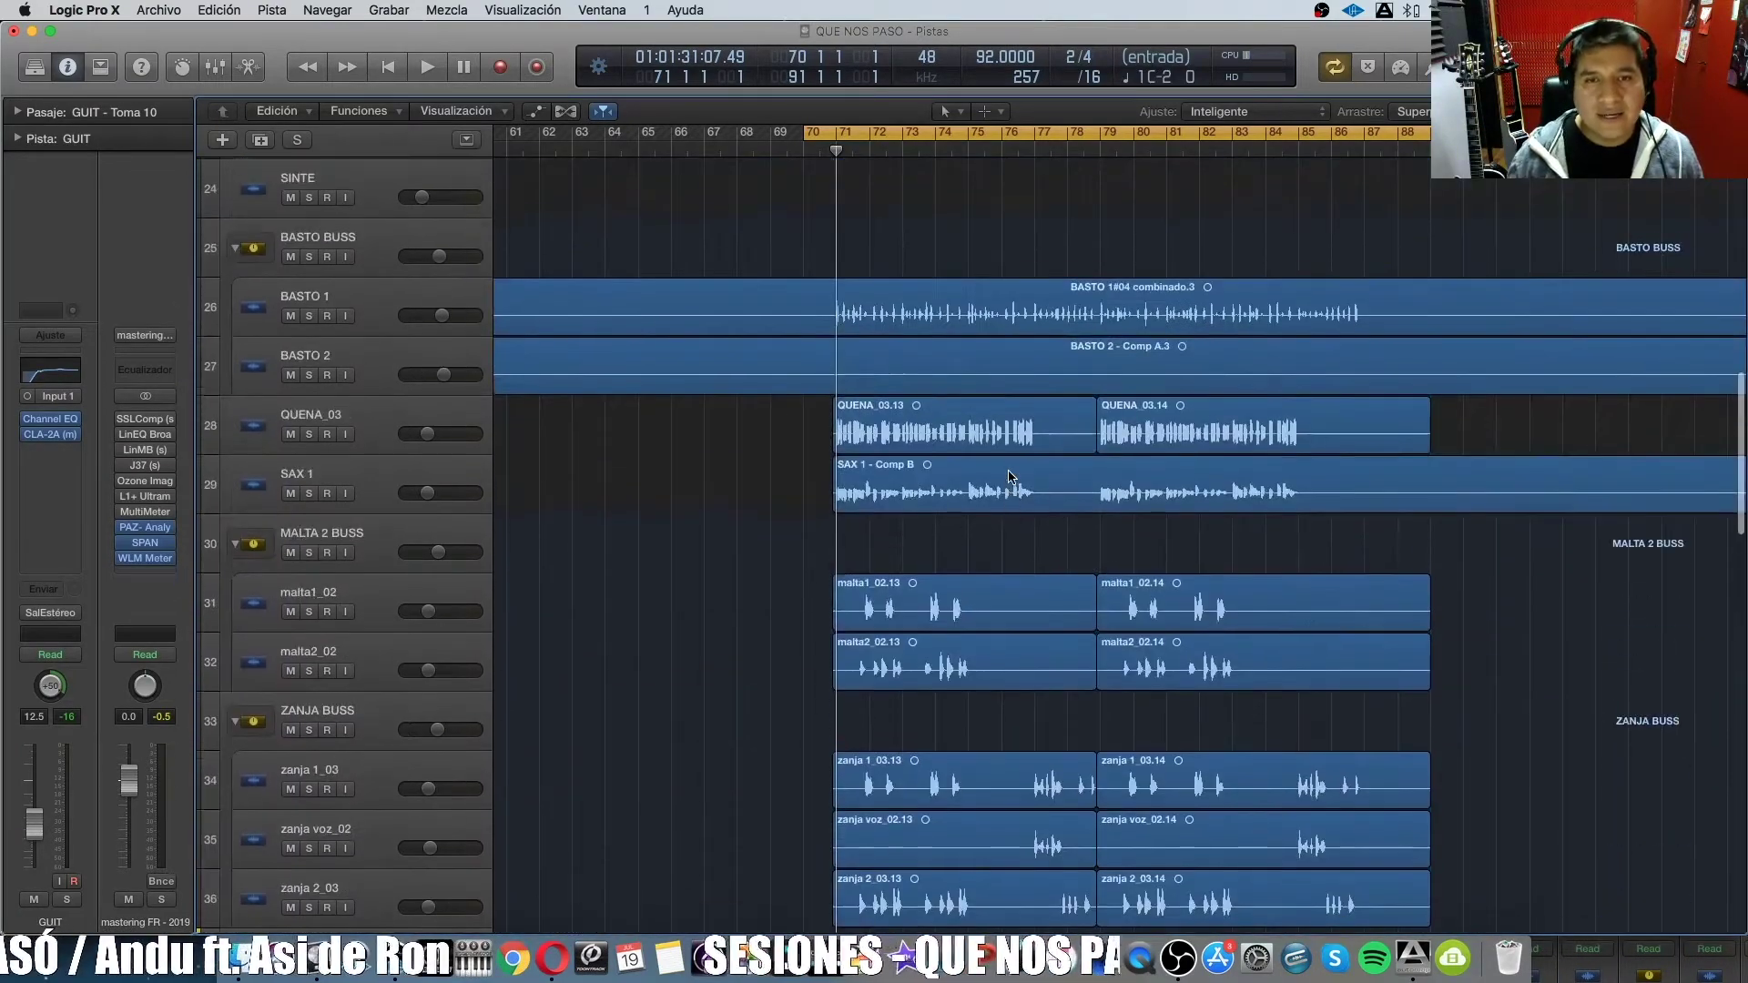
pyautogui.scroll(4, 1008, 477)
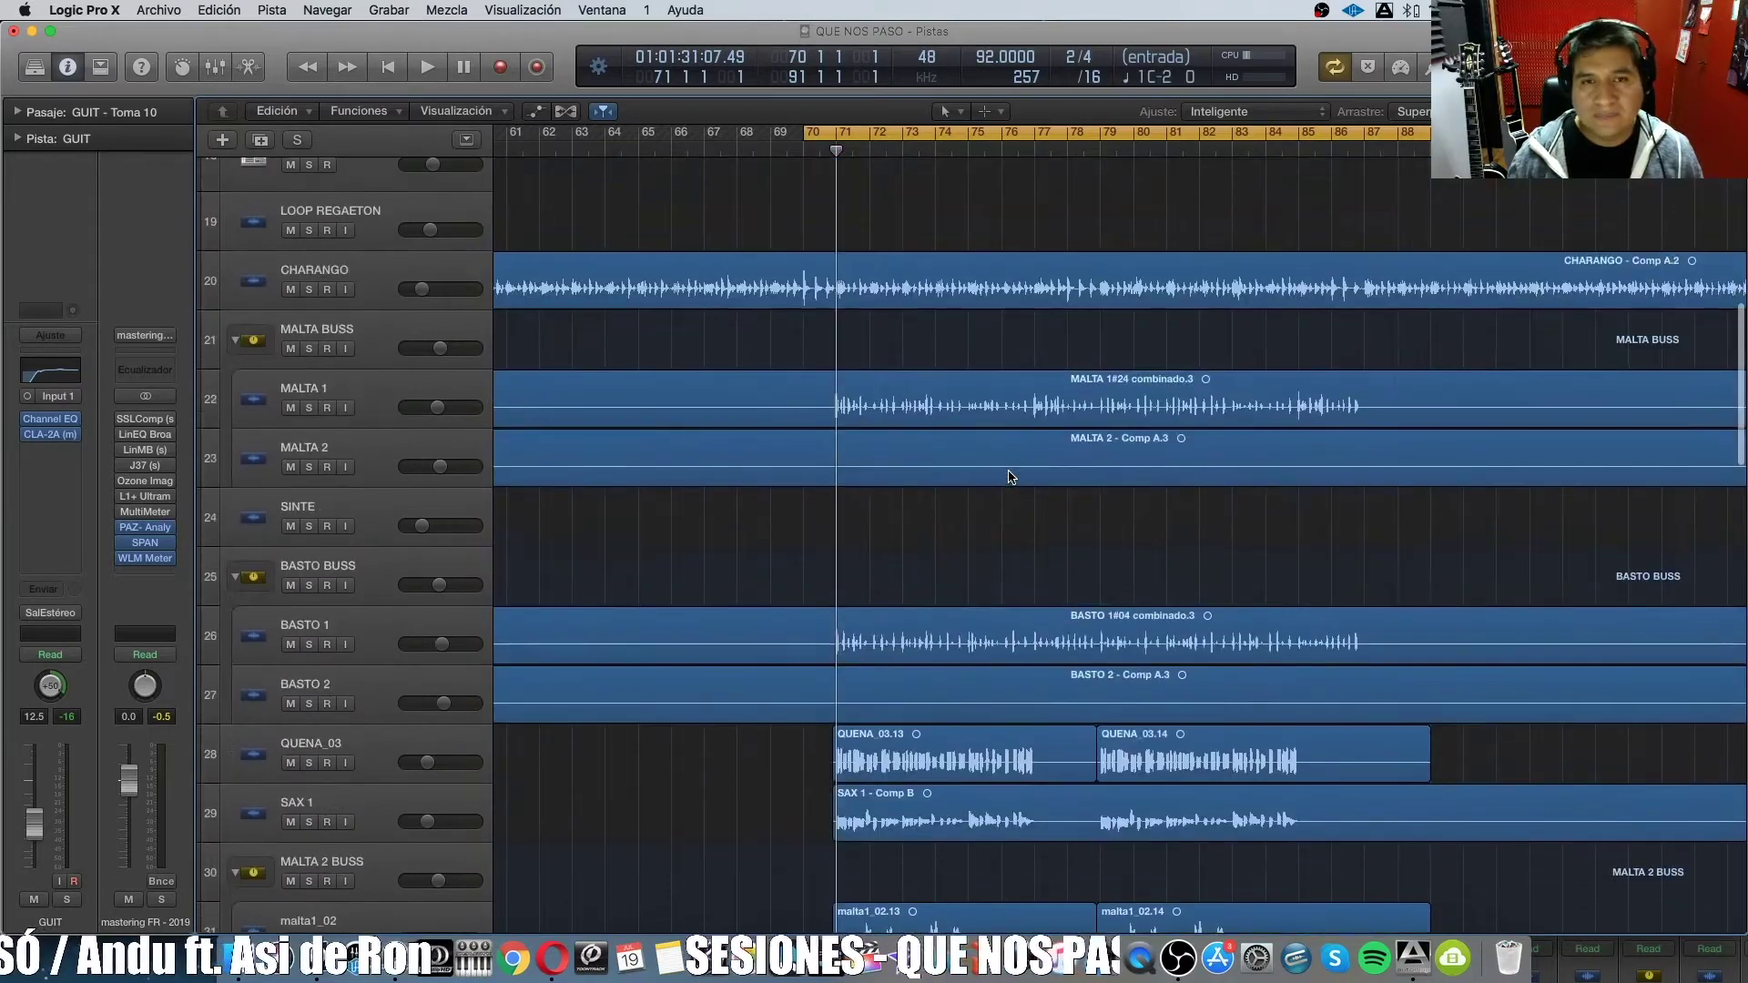
pyautogui.click(376, 273)
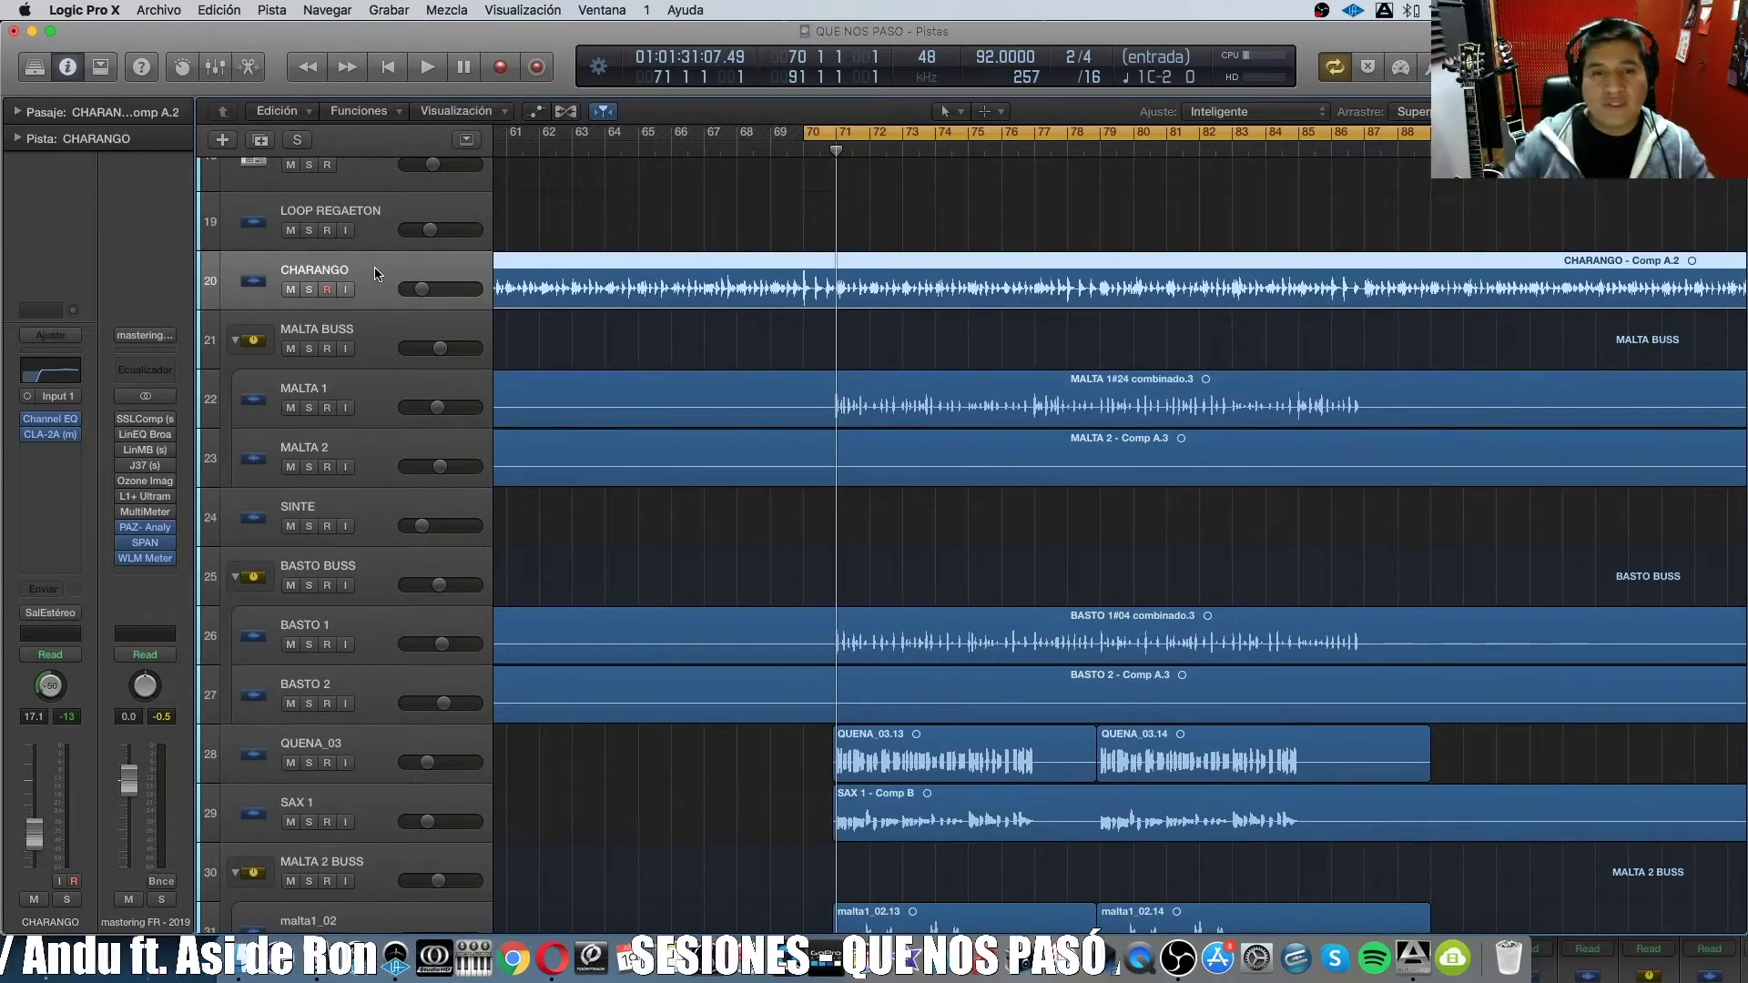
# Shift the cycle range by one beat, play MALTA 1 in solo with its track selected, and stop playback.
pyautogui.moveTo(870, 136); pyautogui.dragTo(878, 136)
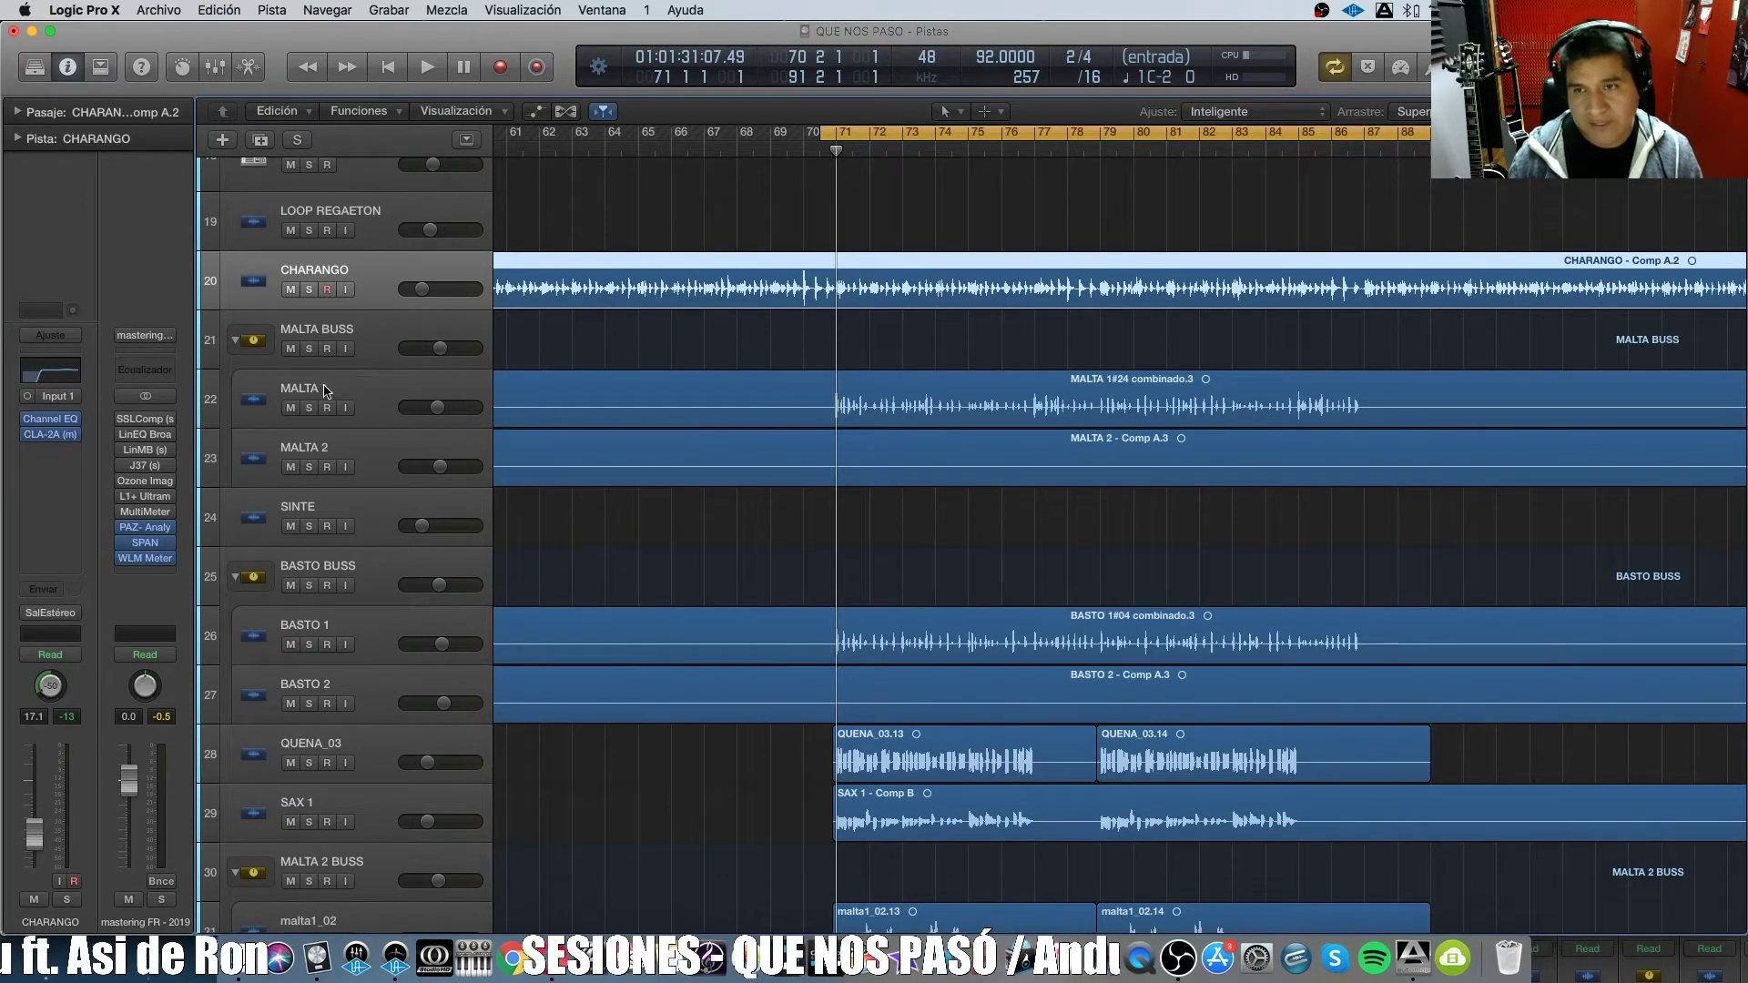
pyautogui.click(310, 408)
pyautogui.press('space')
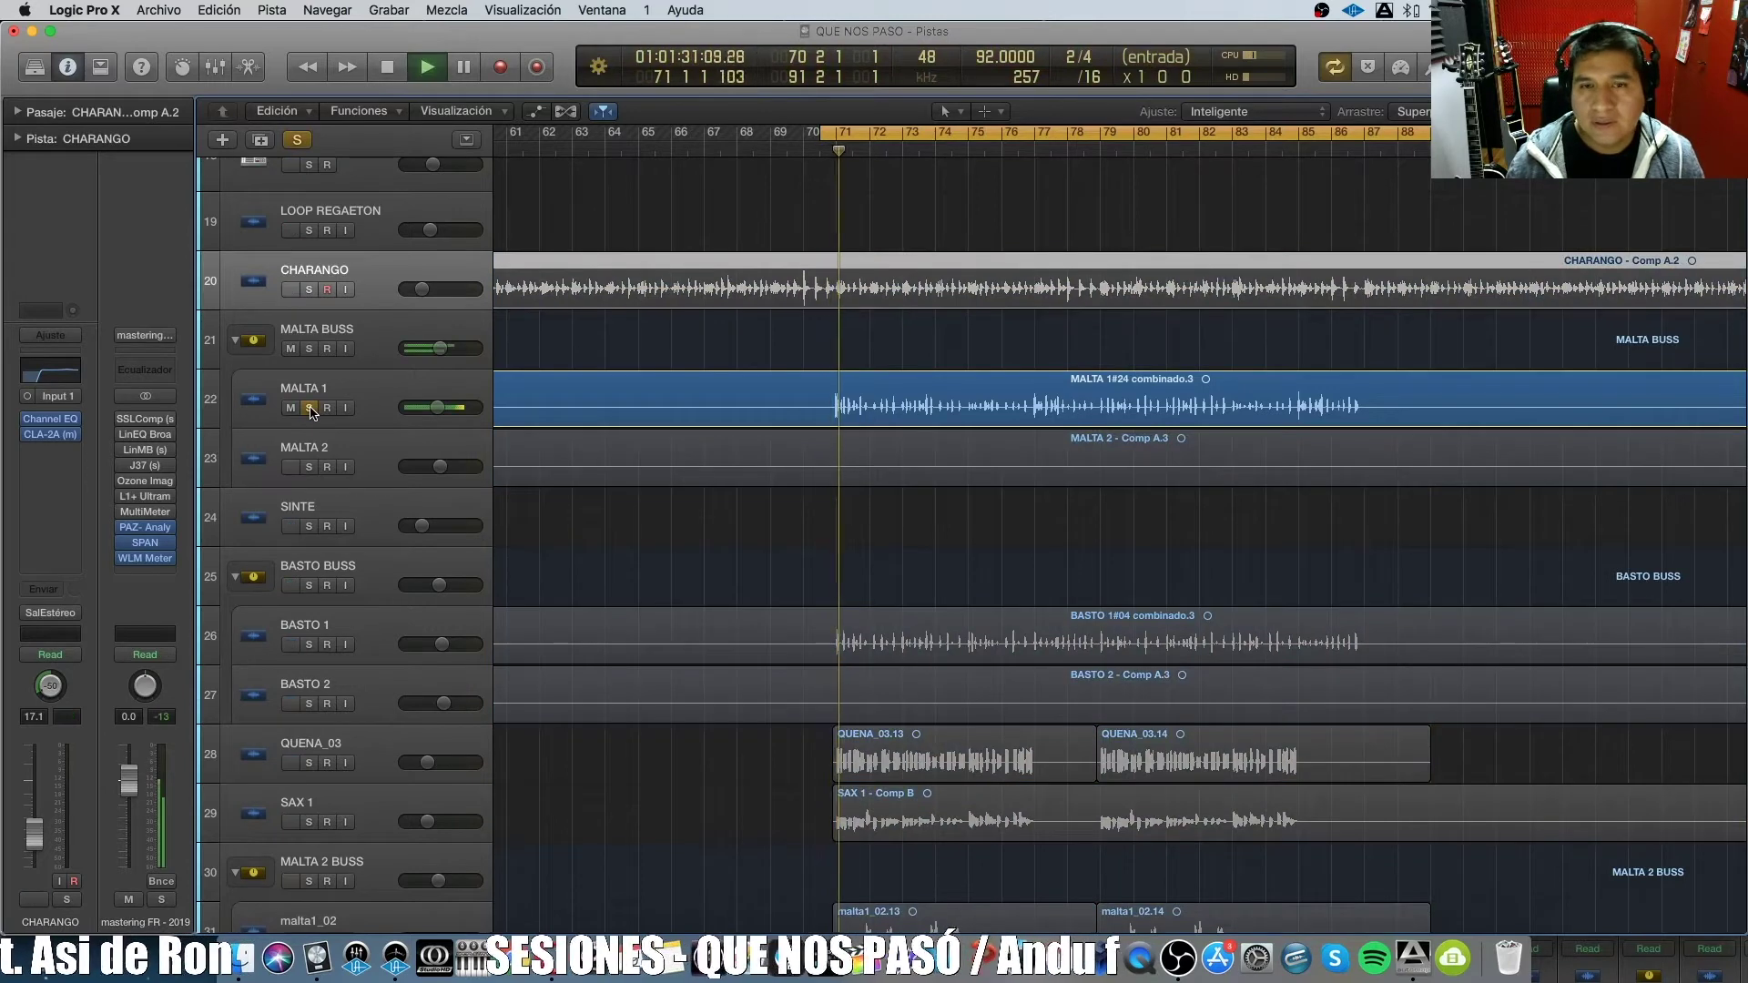
pyautogui.click(358, 394)
pyautogui.press('space')
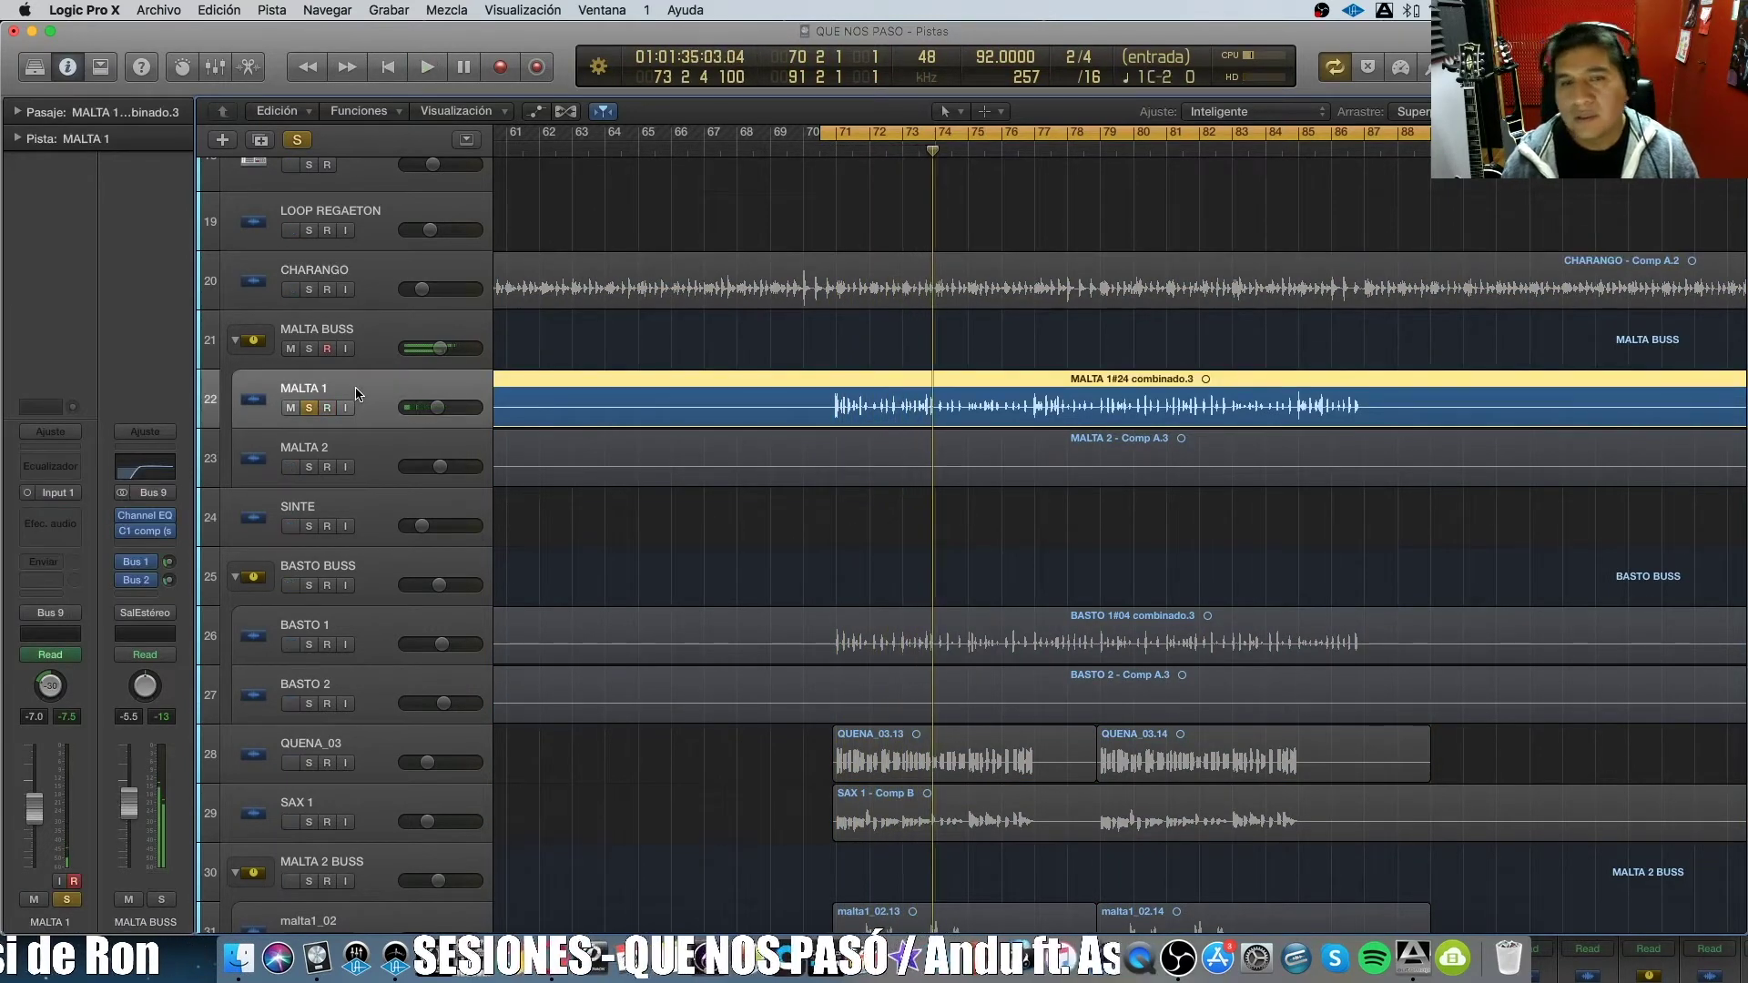
# Select BASTO 1, add it to the solo alongside MALTA 1, play the section briefly and stop.
pyautogui.click(378, 564)
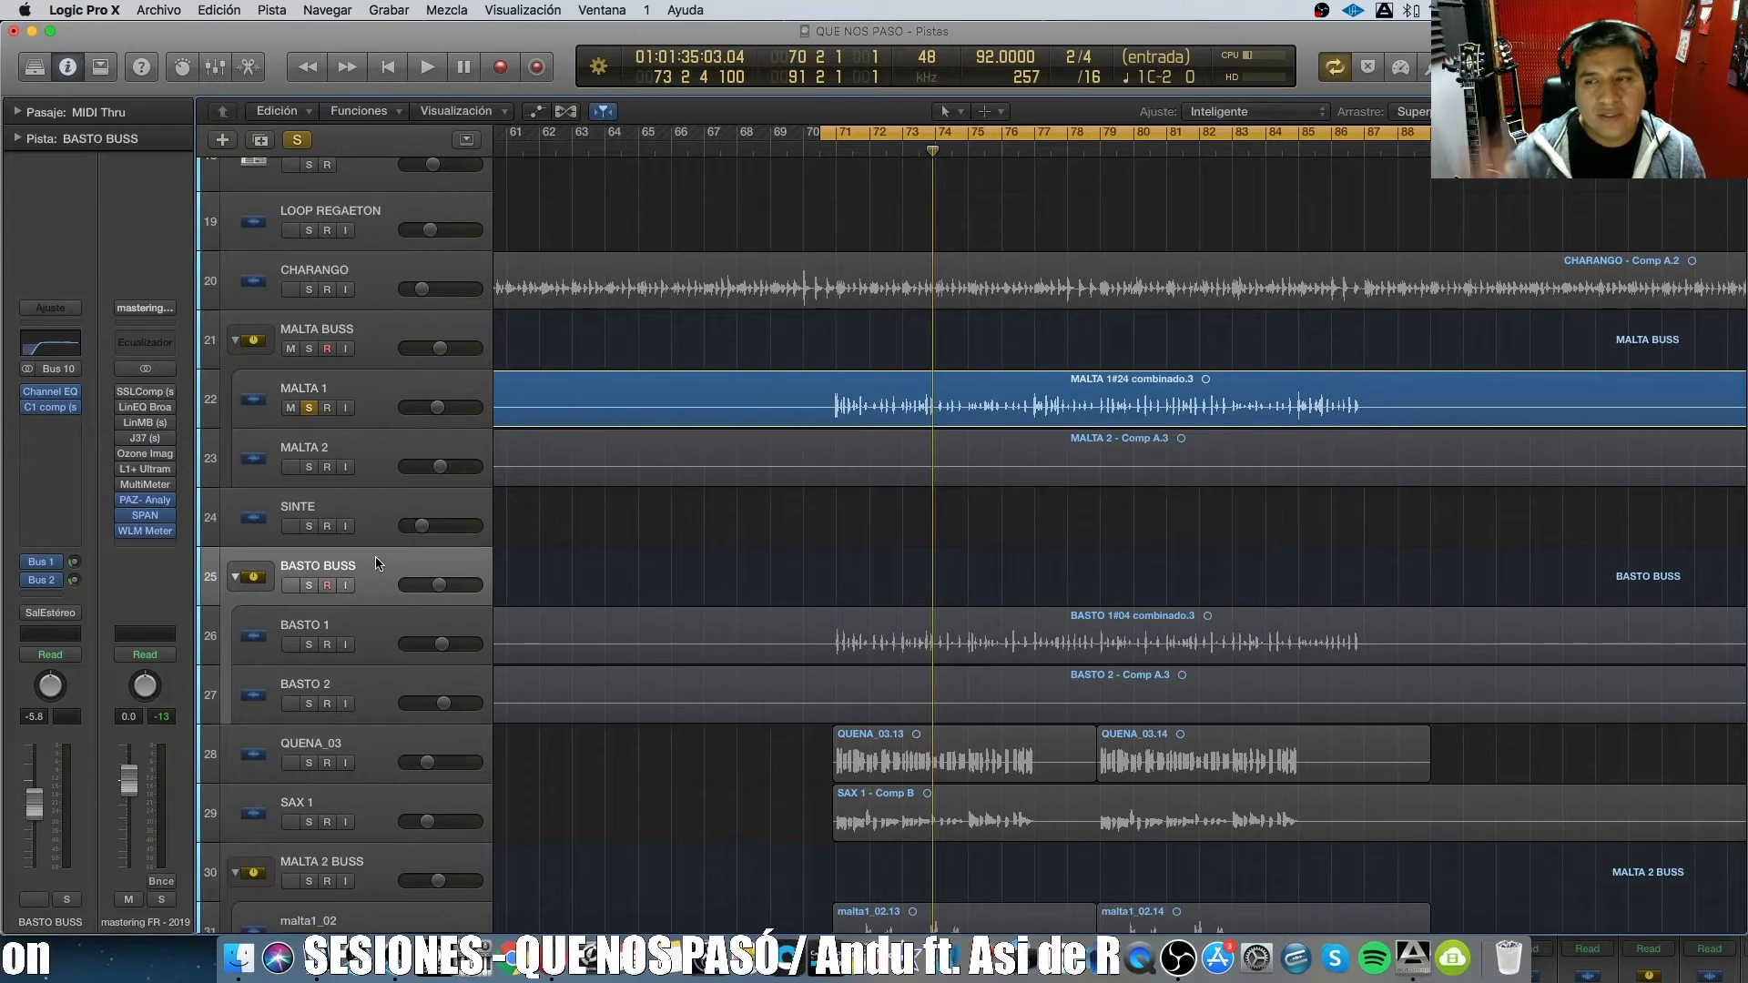
pyautogui.click(360, 628)
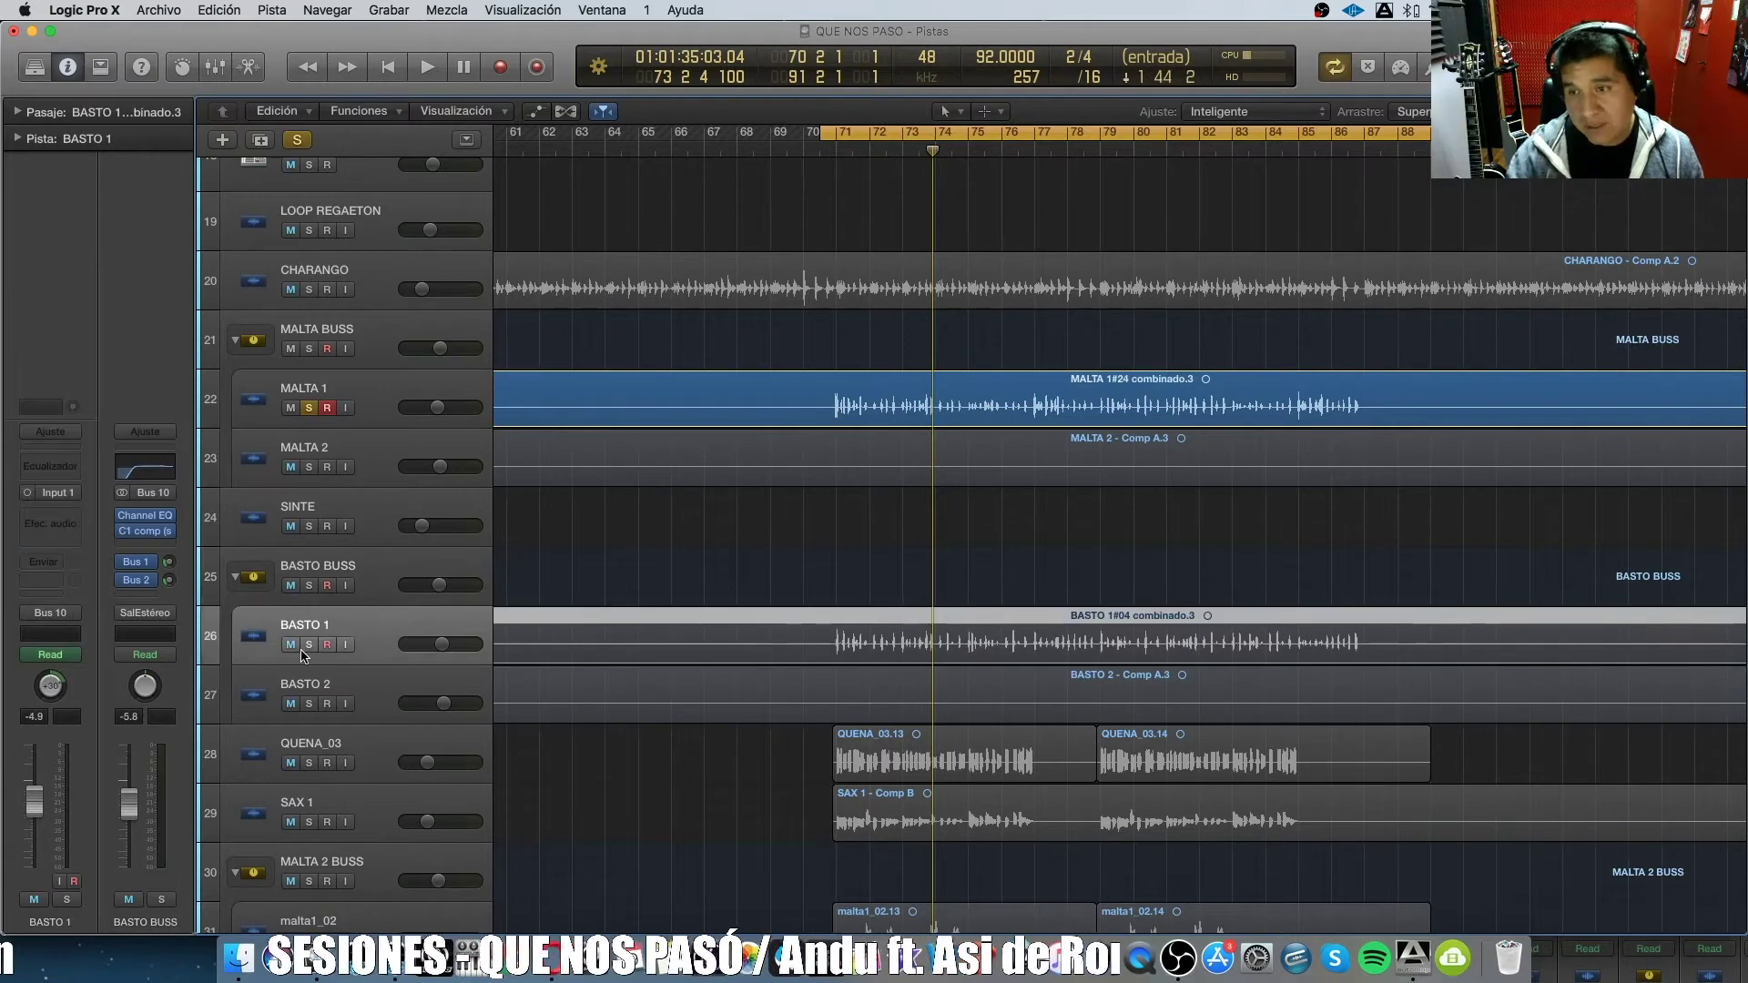
pyautogui.click(309, 645)
pyautogui.press('space')
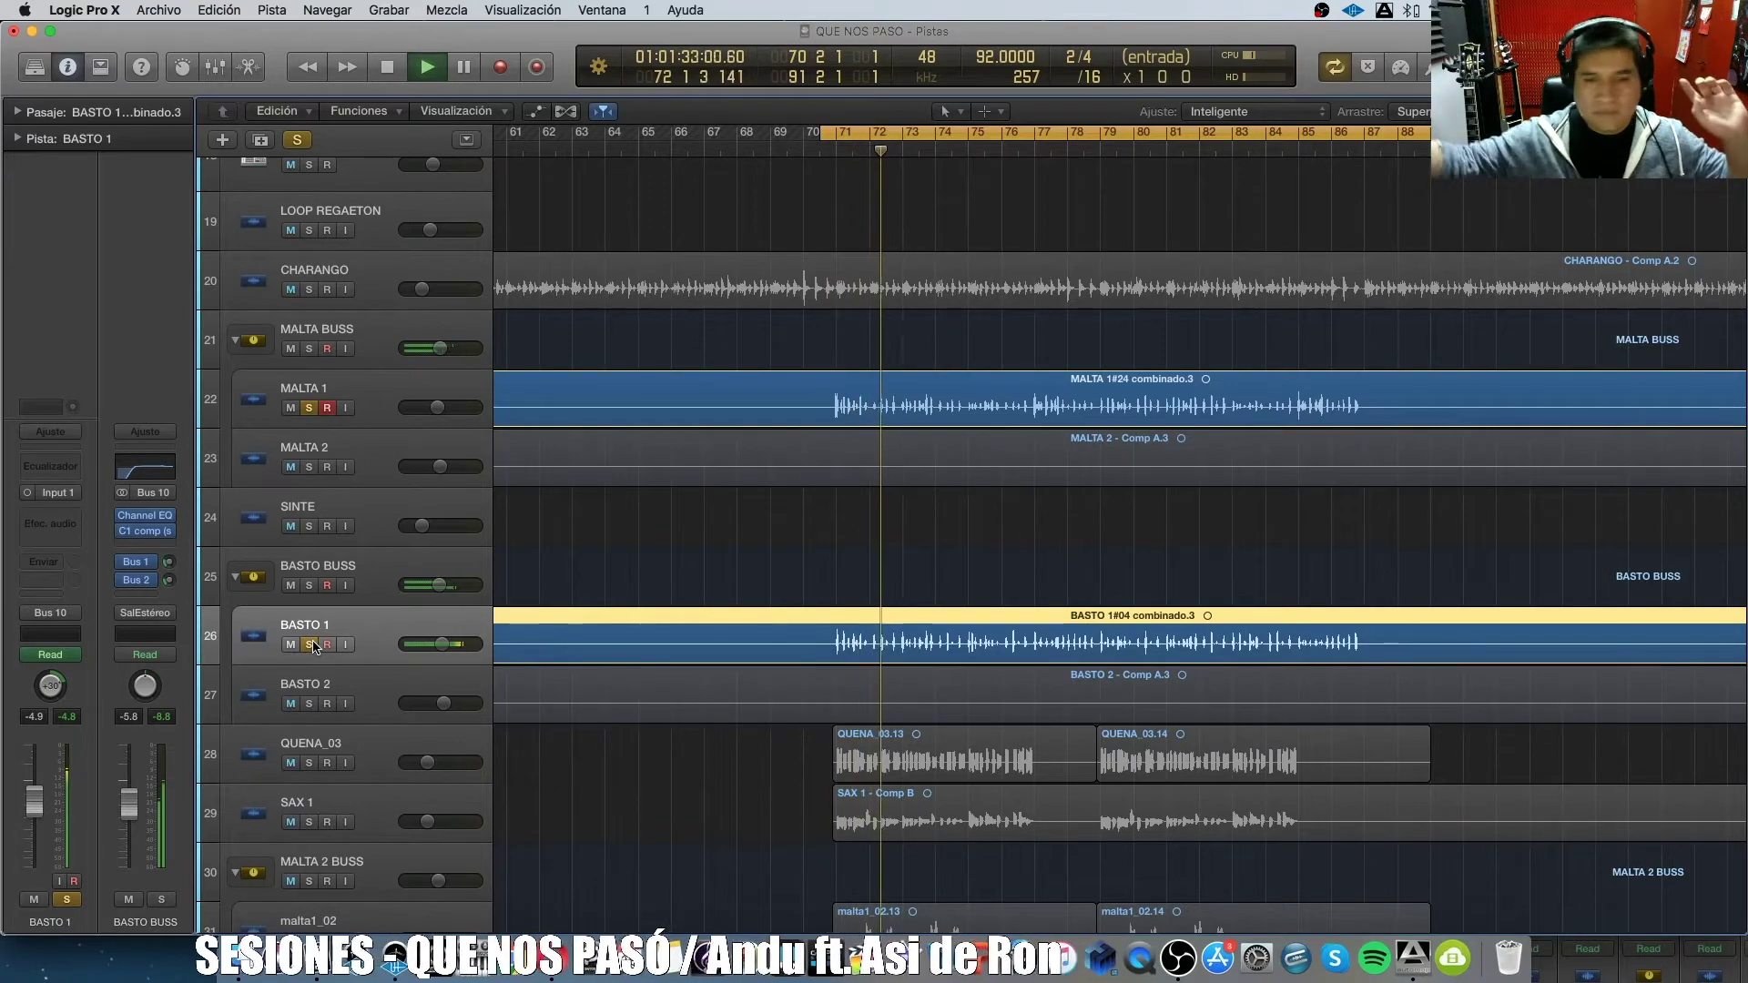
pyautogui.press('space')
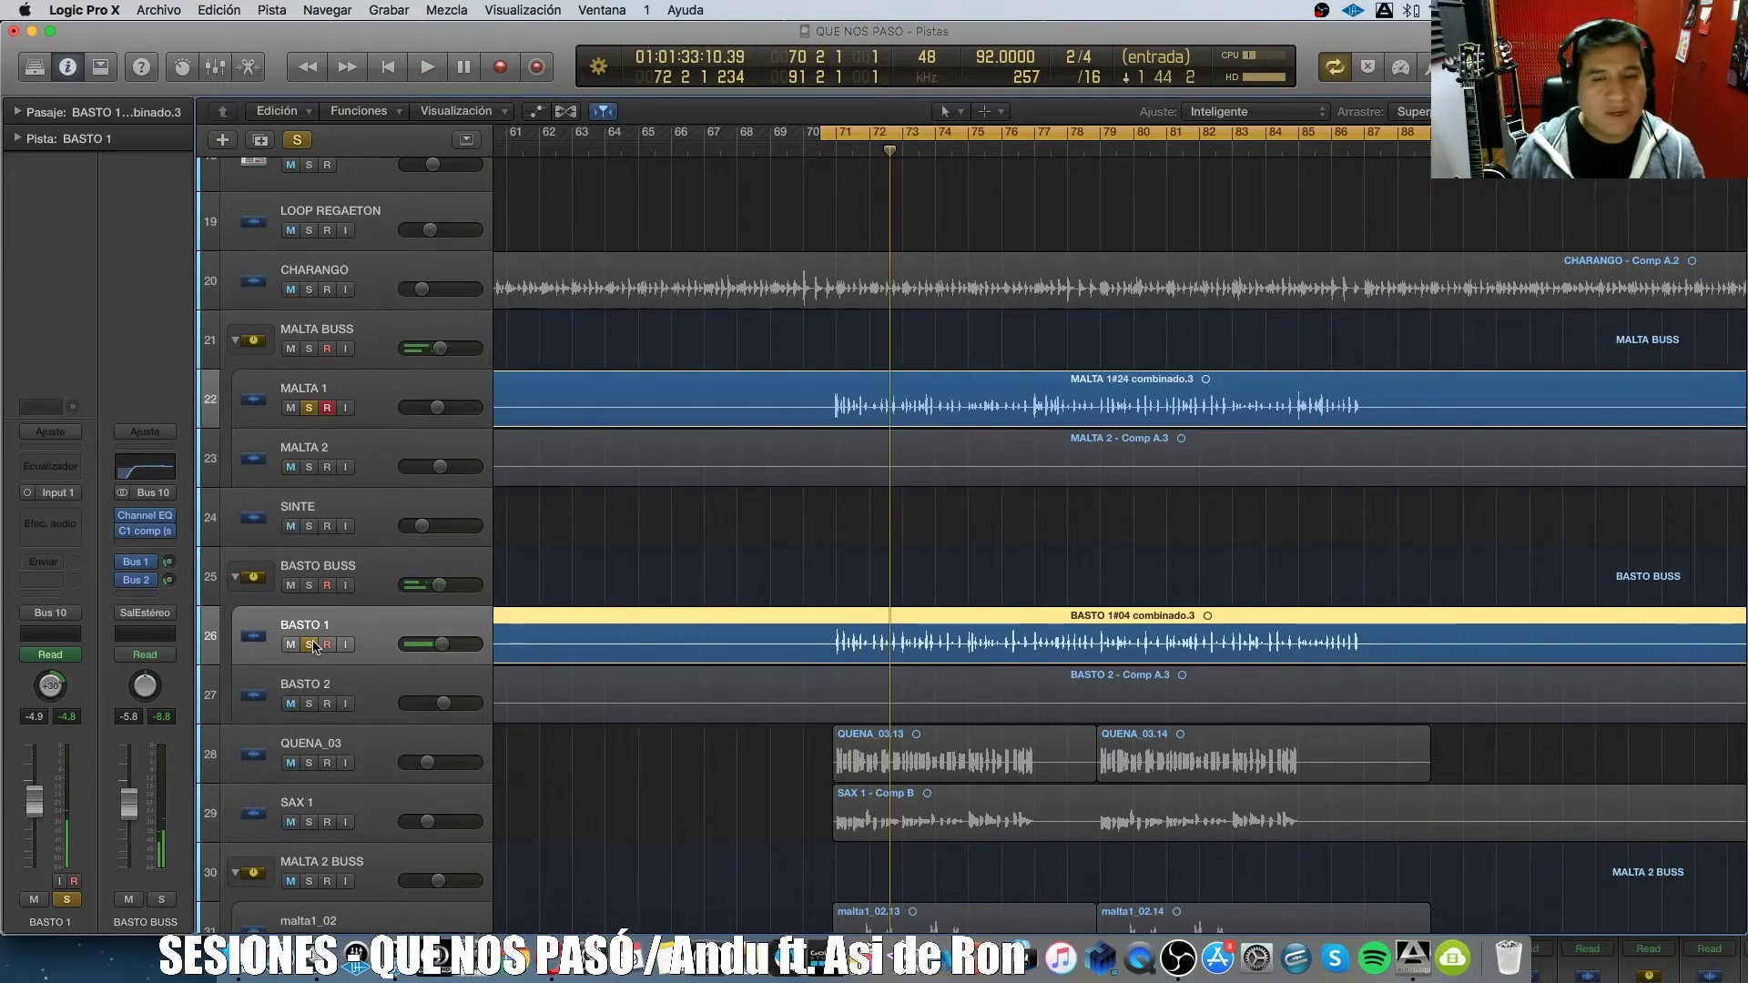
# Add QUENA_03 and SAX 1 to the solo, play the section with MALTA 1 and BASTO 1, and stop playback.
pyautogui.scroll(-4, 856, 587)
pyautogui.click(389, 502)
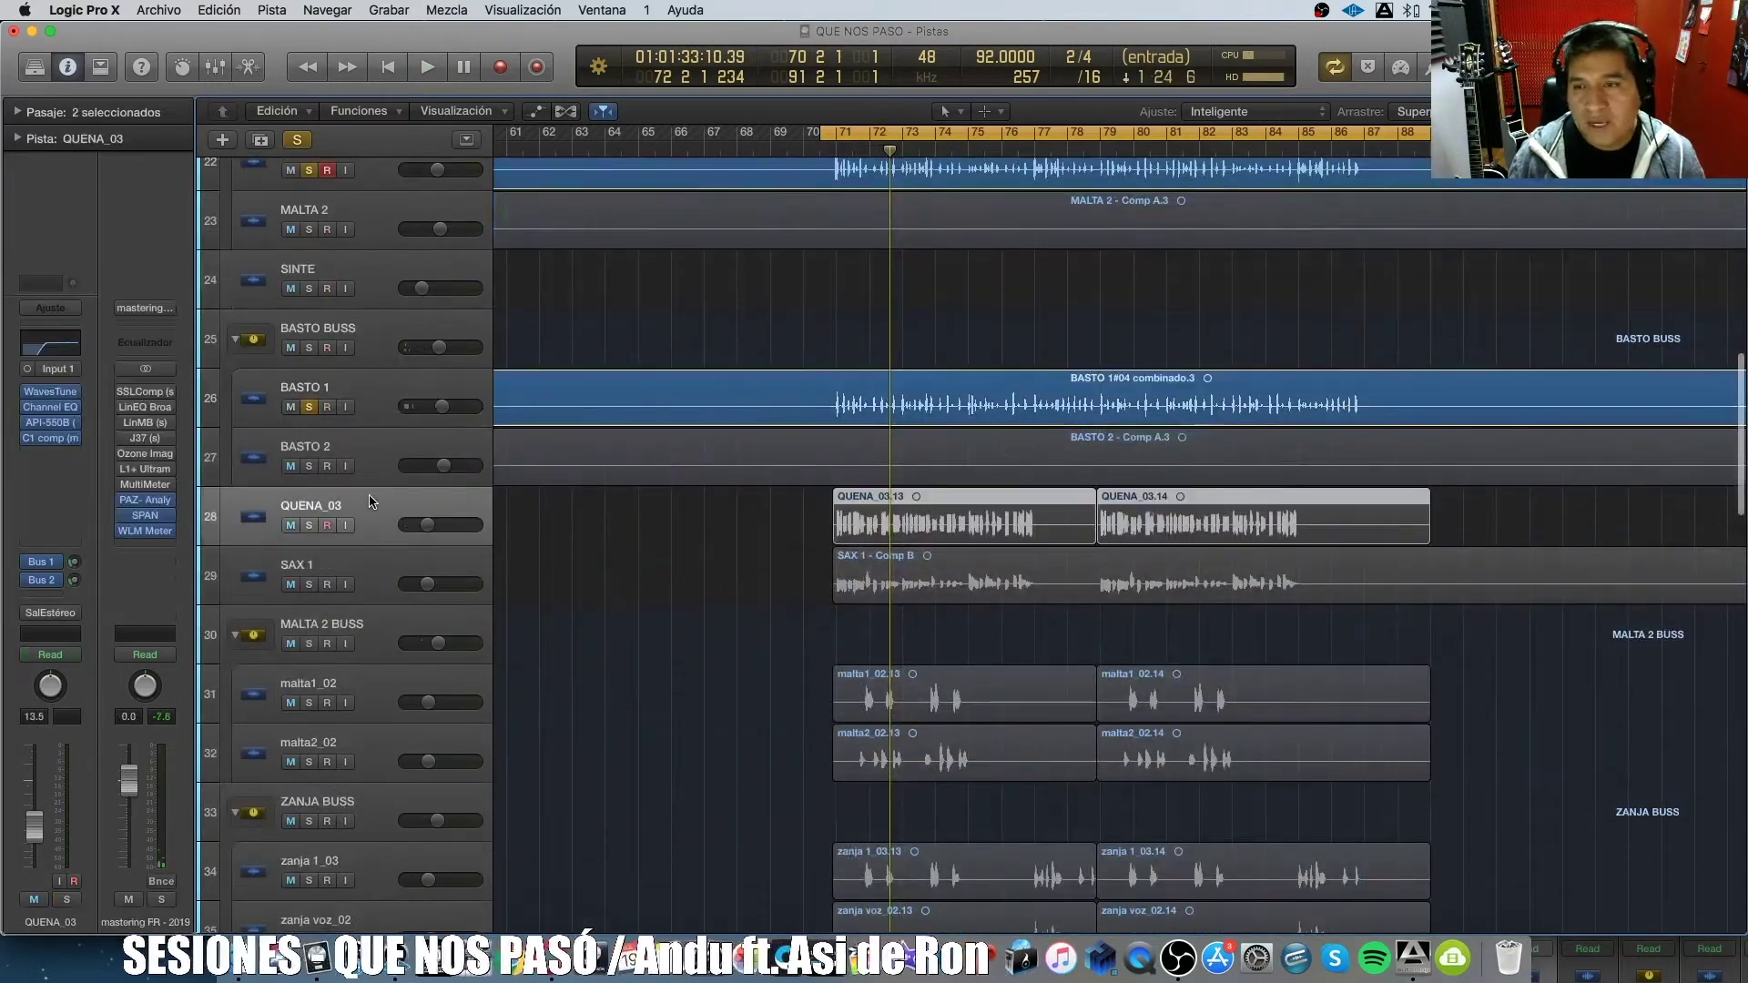
pyautogui.click(369, 565)
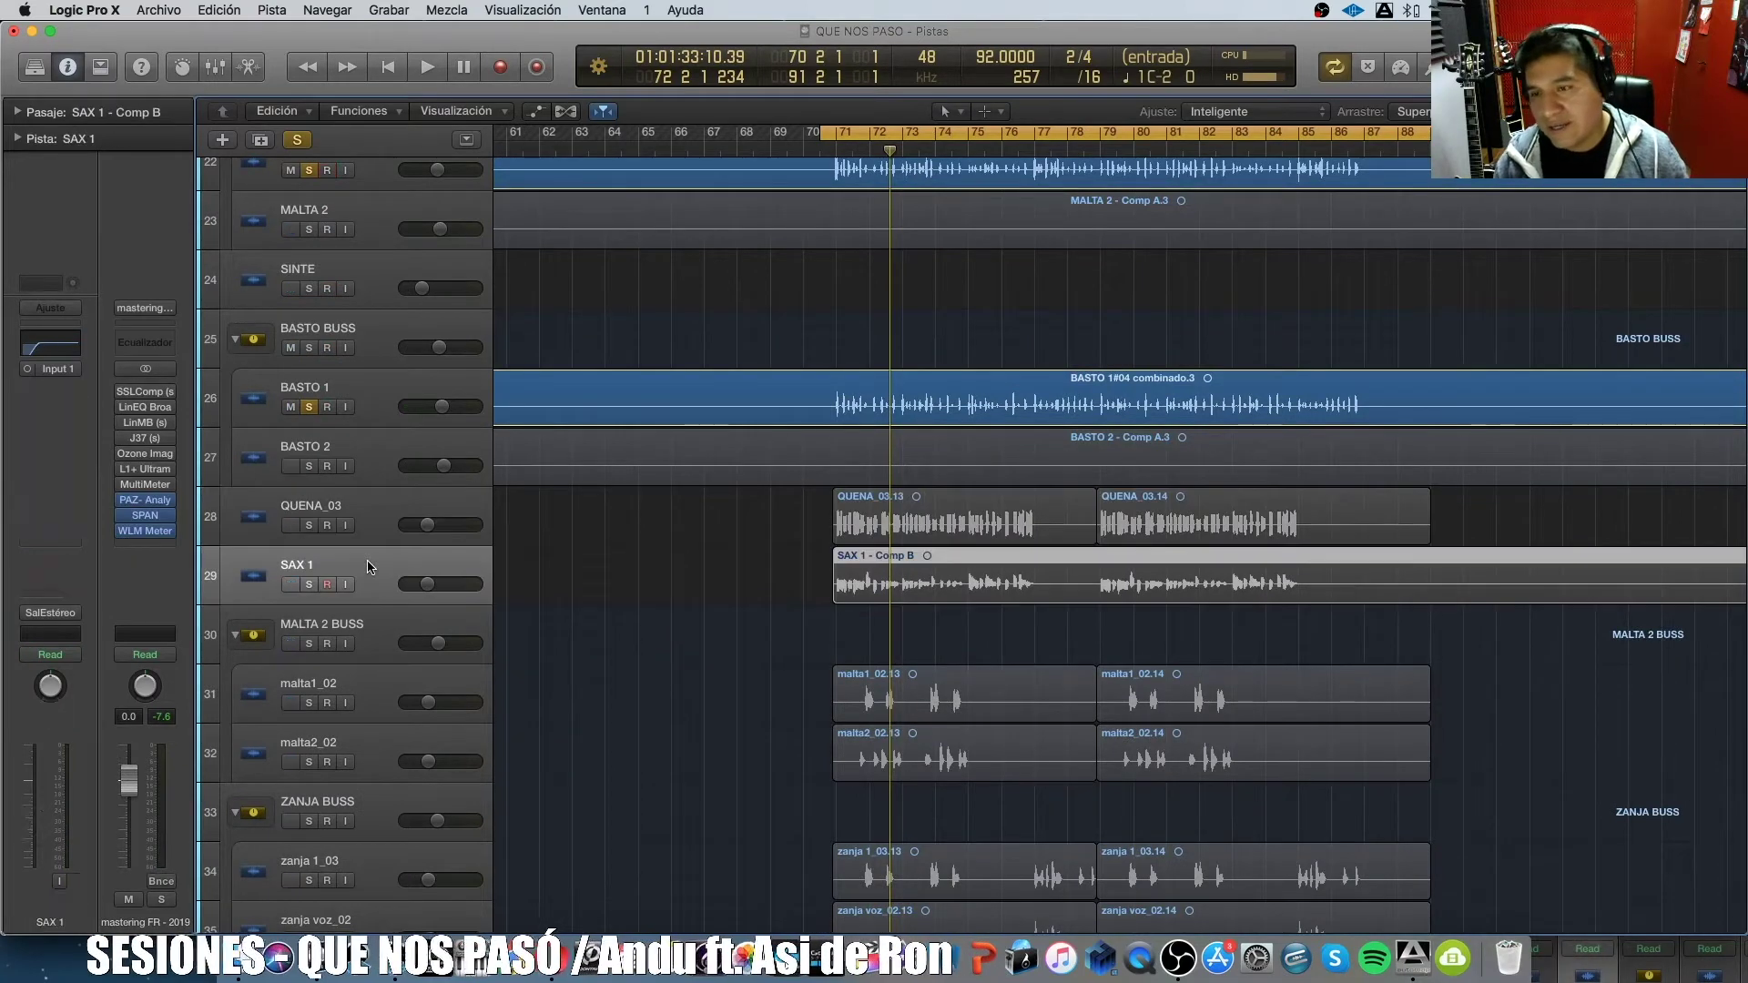
pyautogui.click(309, 526)
pyautogui.click(309, 584)
pyautogui.press('space')
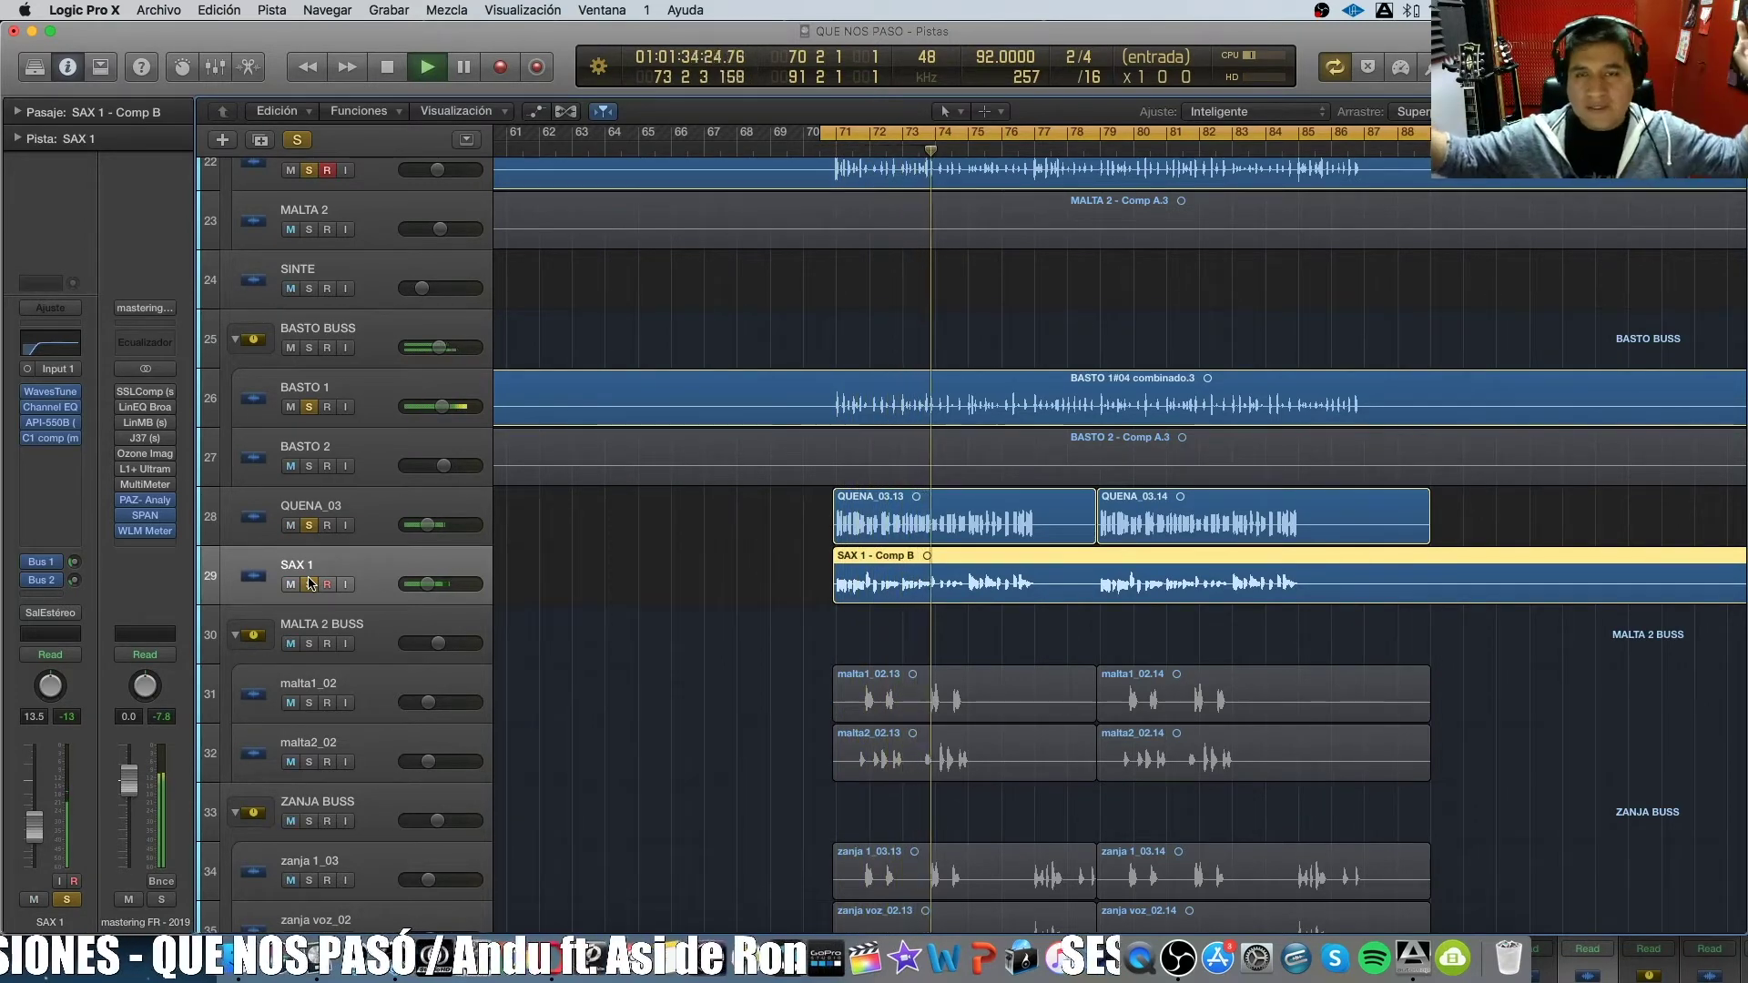
pyautogui.scroll(-1, 805, 726)
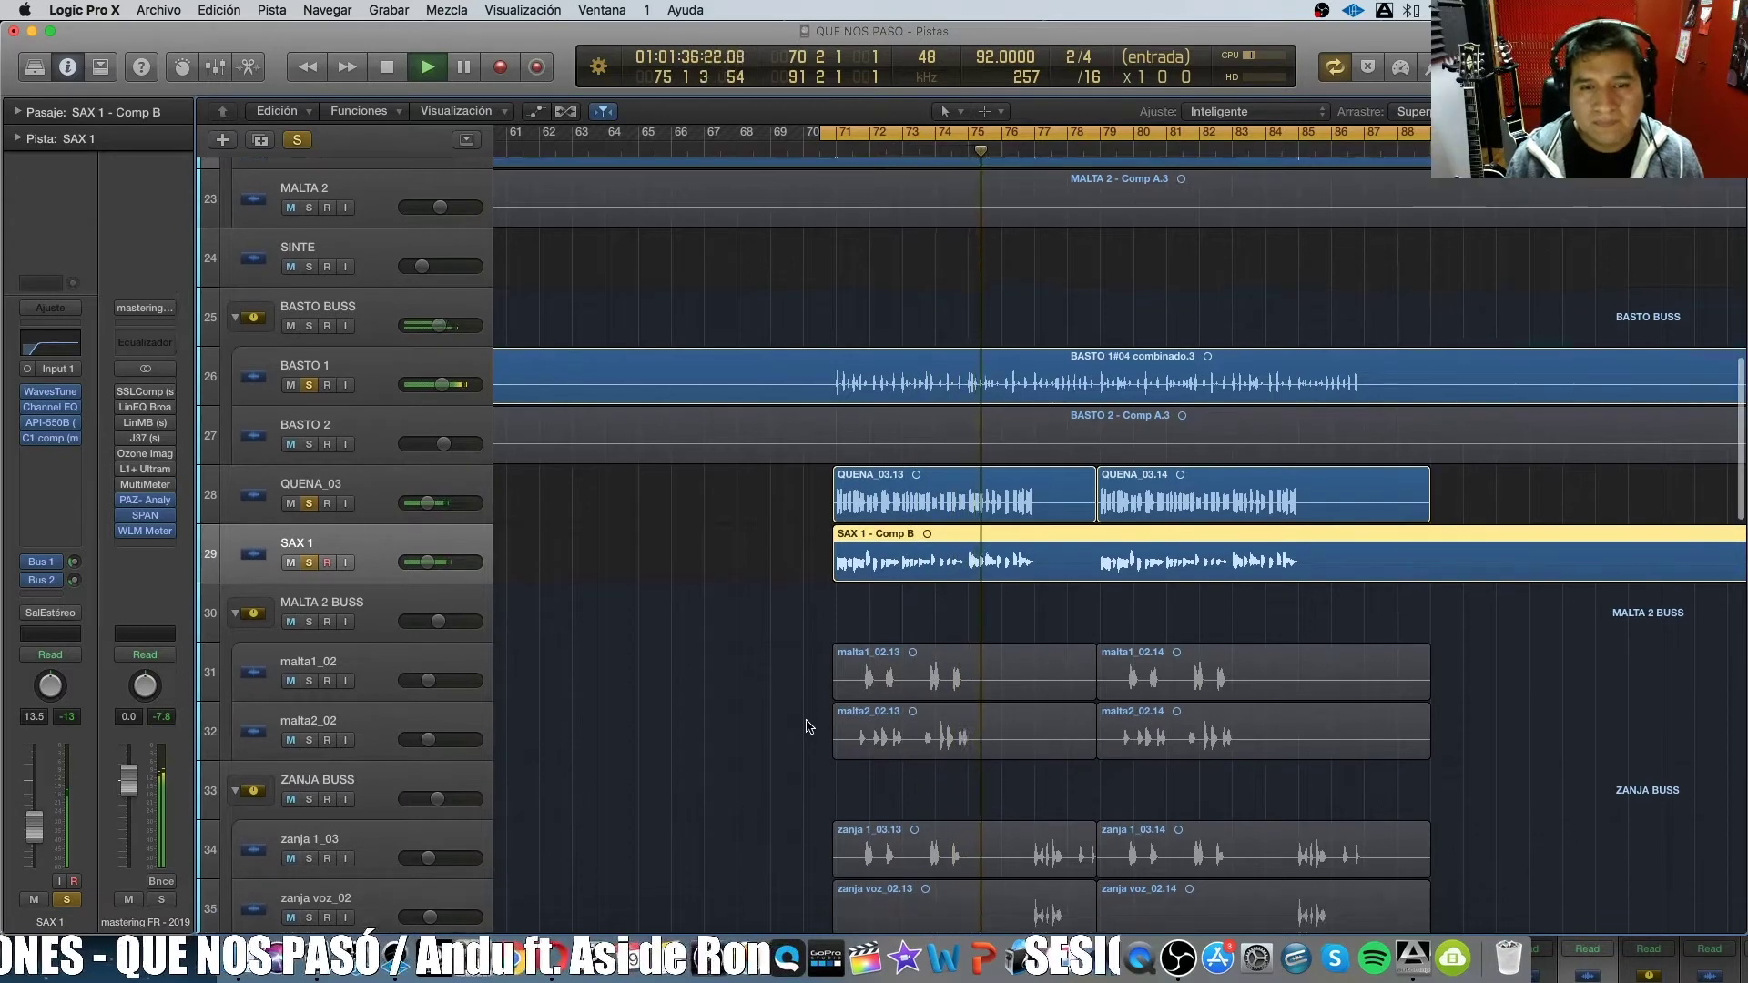
pyautogui.scroll(-4, 806, 726)
pyautogui.press('space')
# Select malta1_02, malta2_02 and malta1_02 again, then clear all track solos.
pyautogui.click(382, 591)
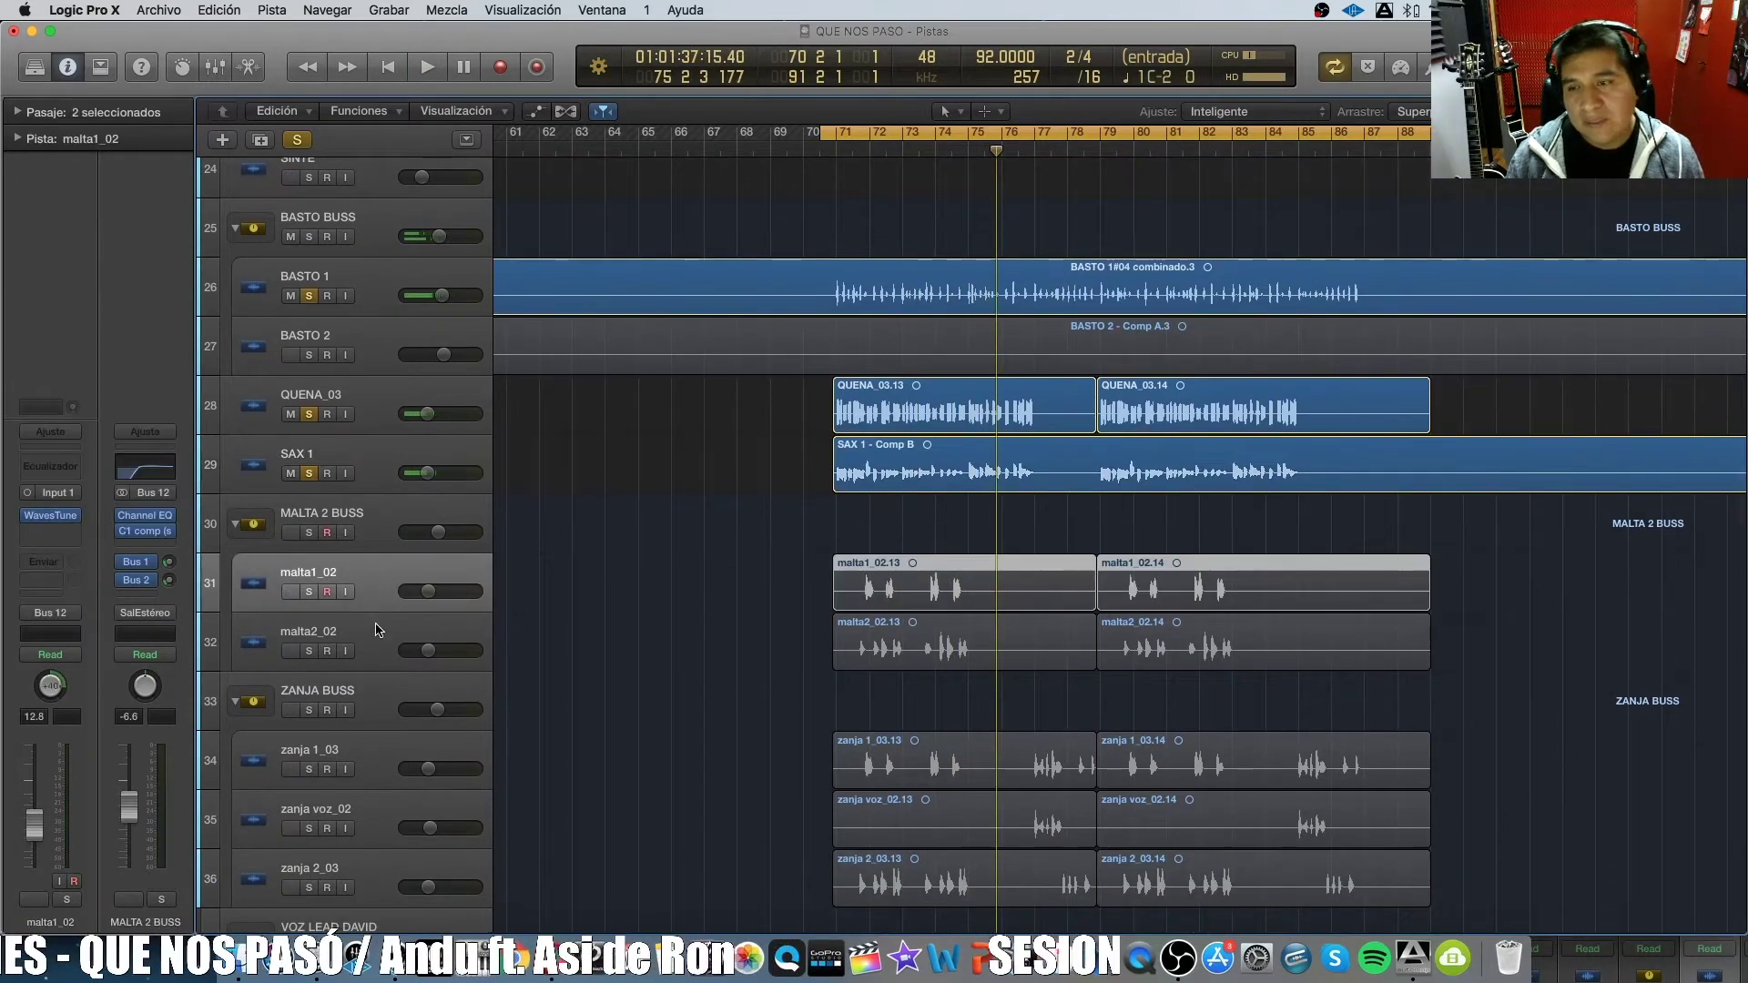
pyautogui.click(379, 638)
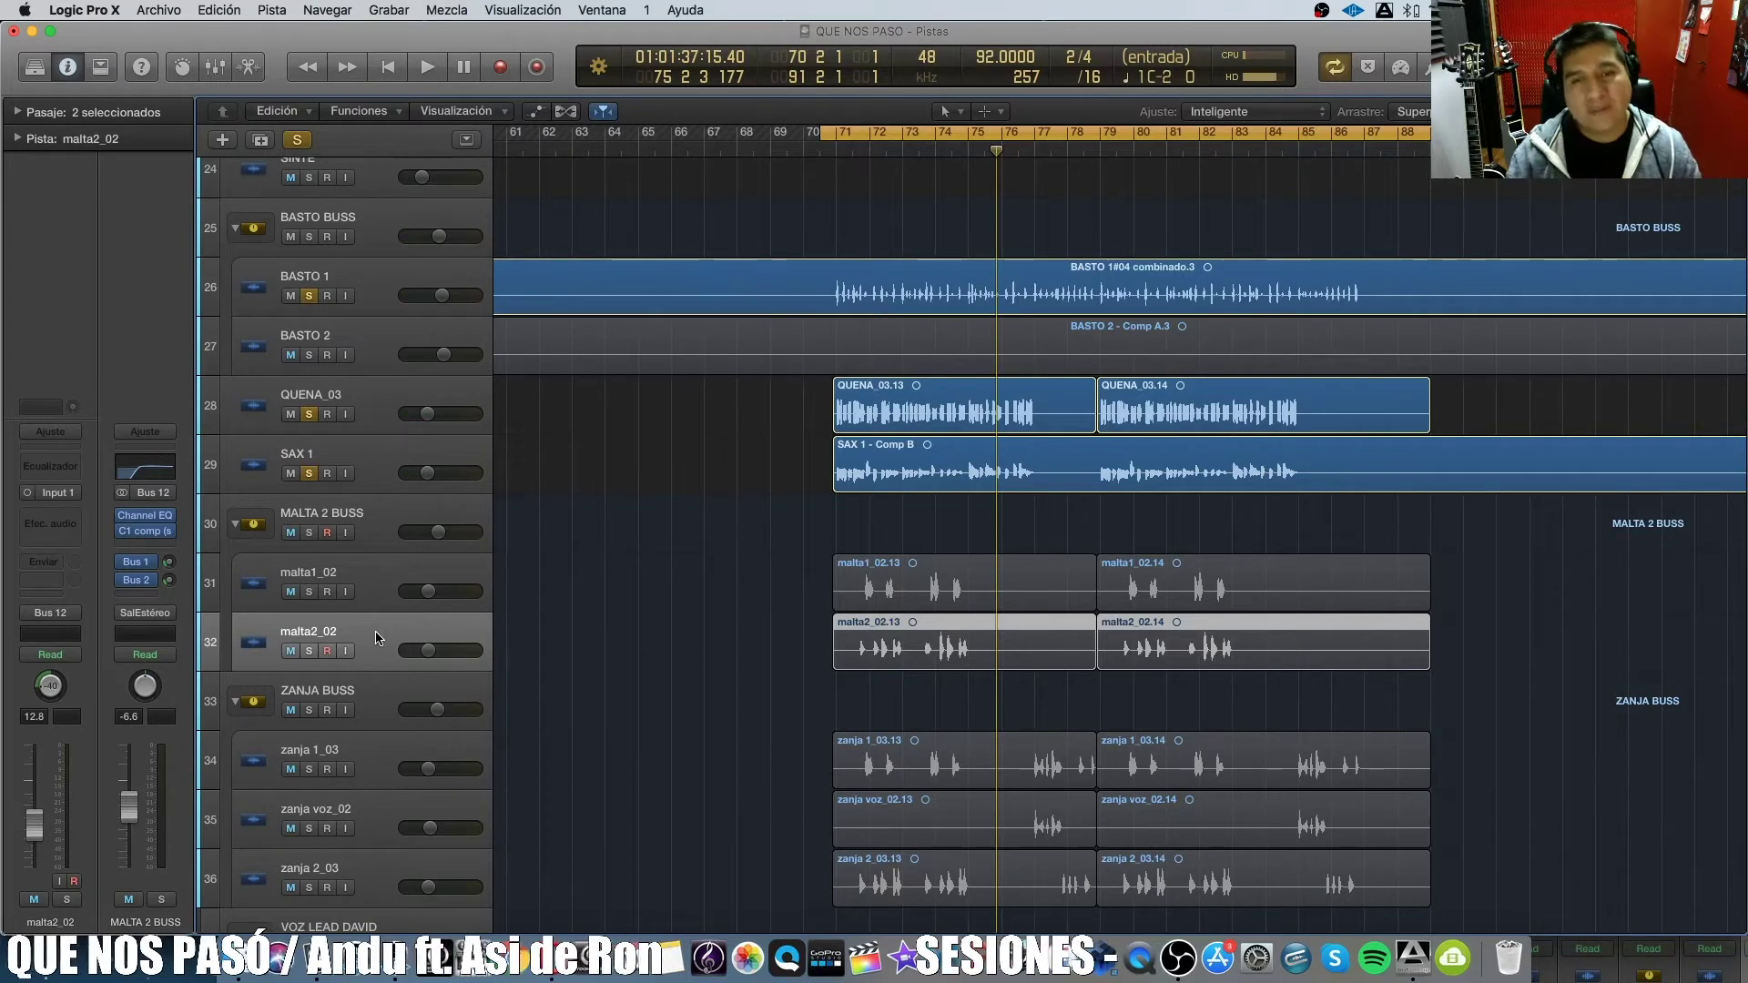
pyautogui.click(381, 572)
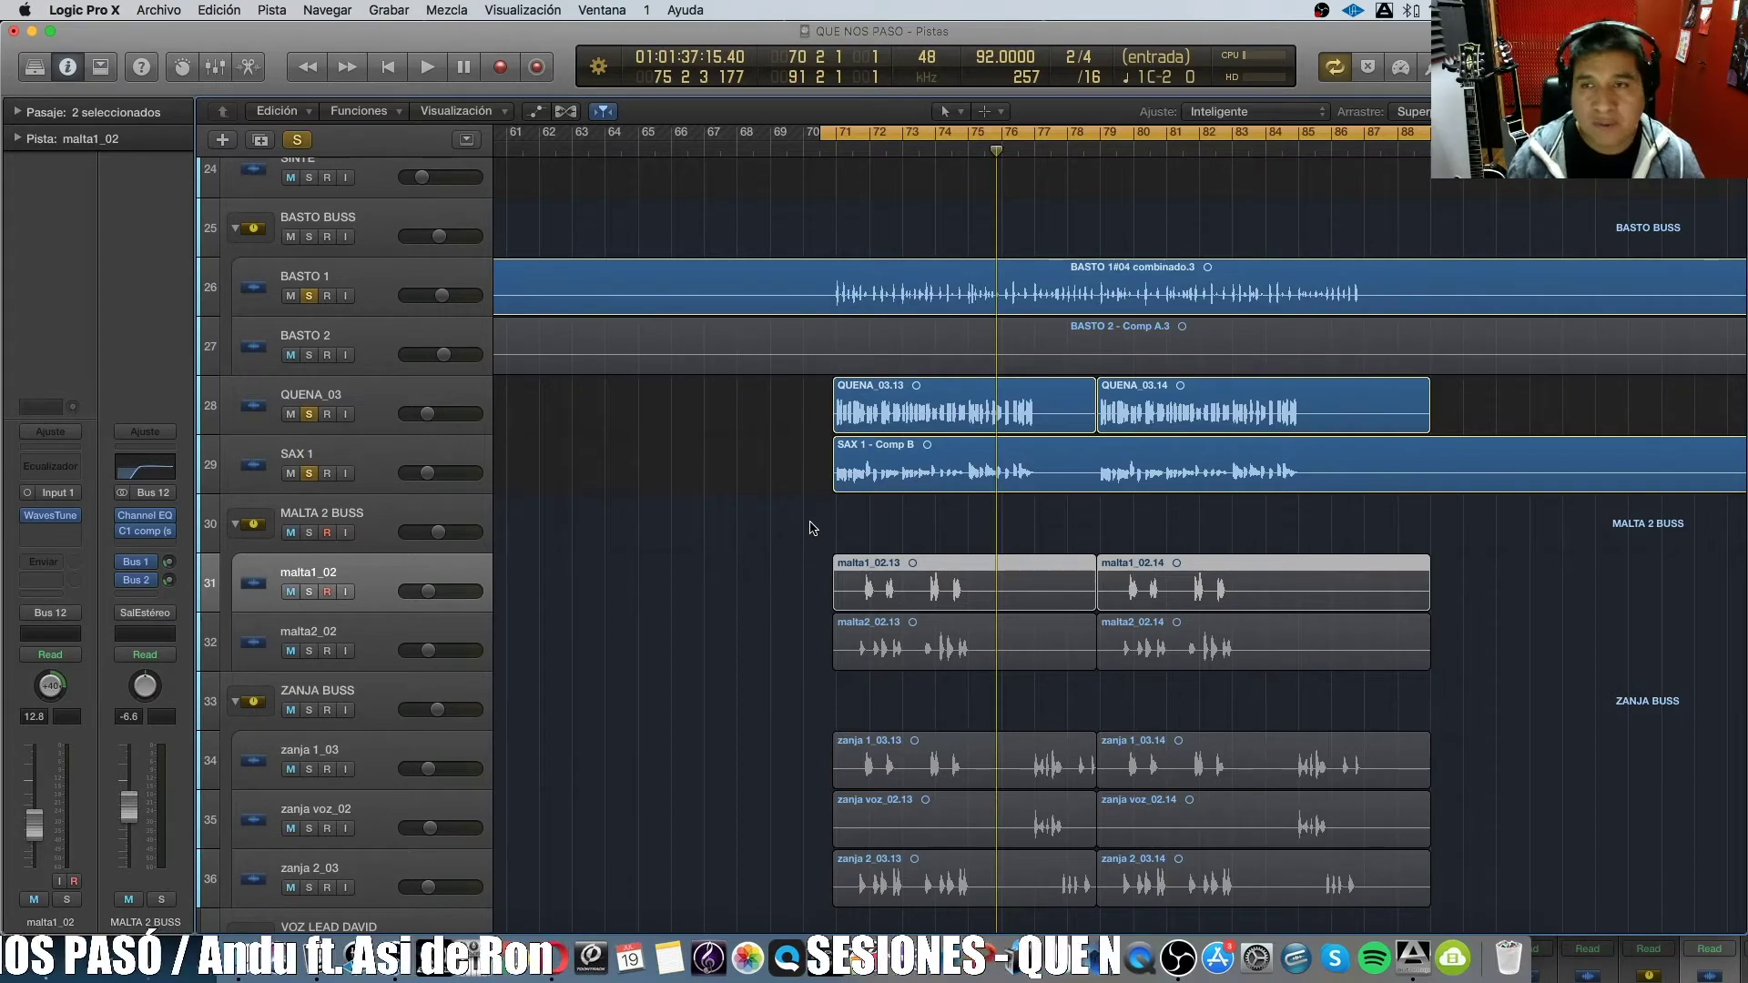
pyautogui.click(297, 140)
# Extend the cycle range over the whole song, from bar 1 to bar 177.
pyautogui.scroll(2, 1002, 401)
pyautogui.hscroll(5, 1002, 402)
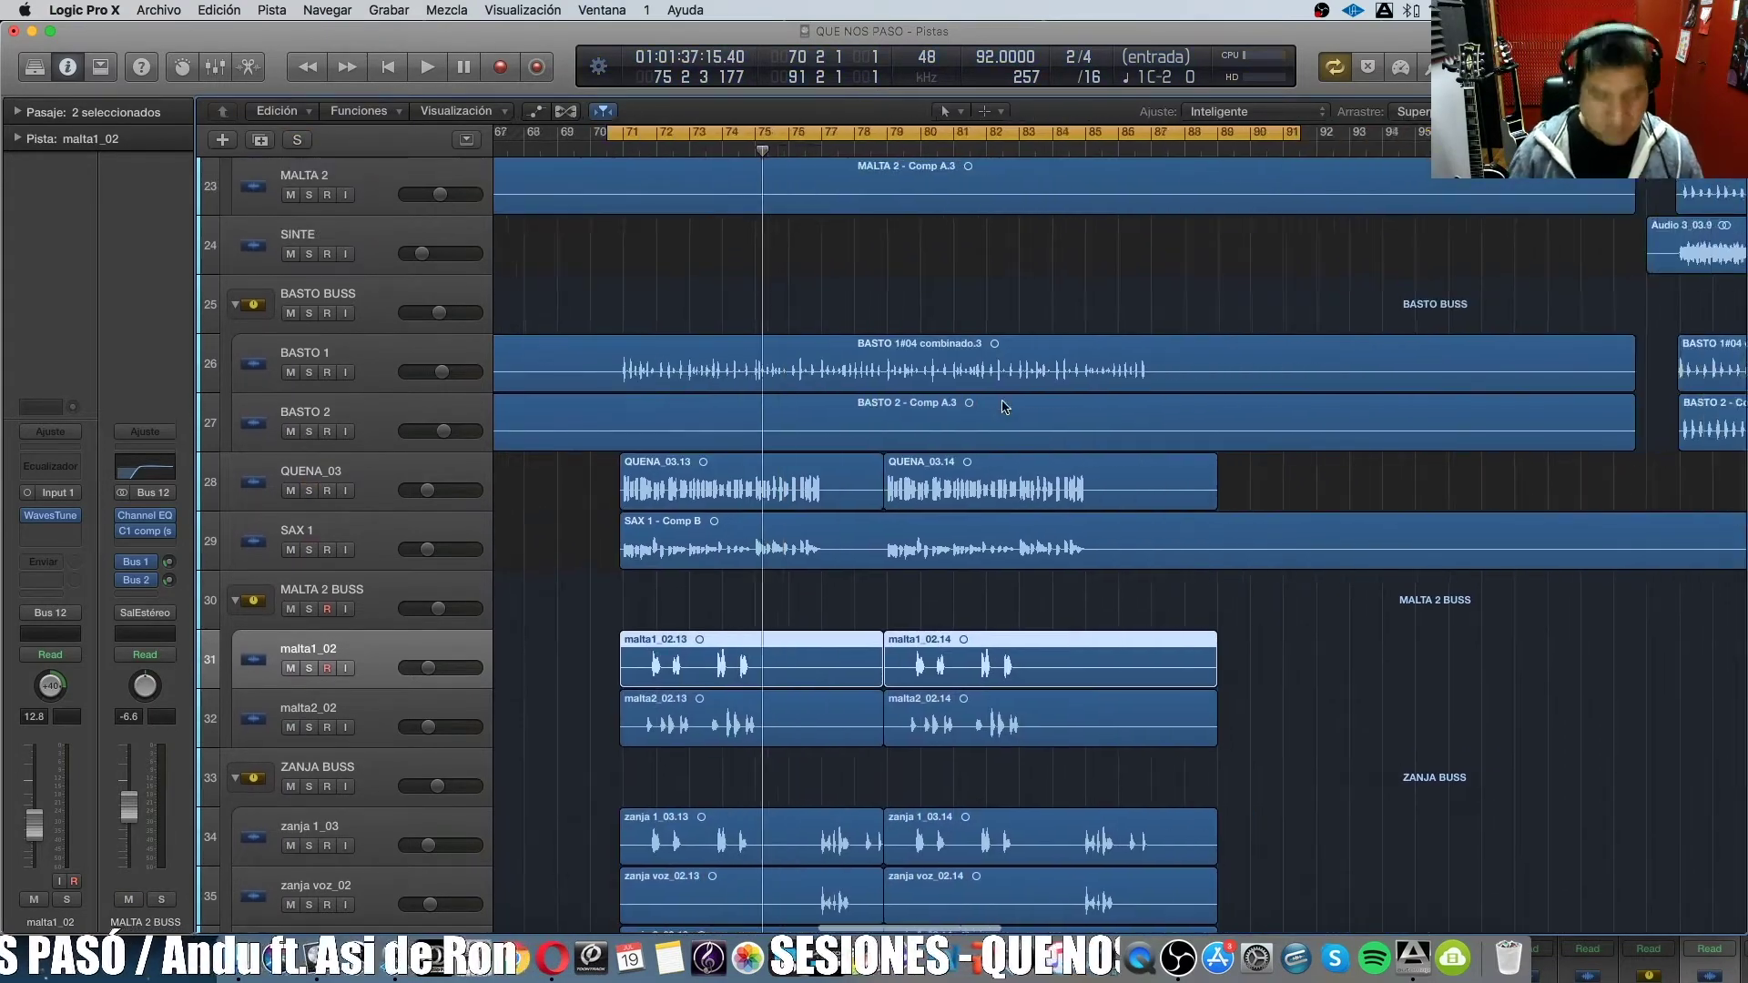
pyautogui.scroll(-3, 1002, 401)
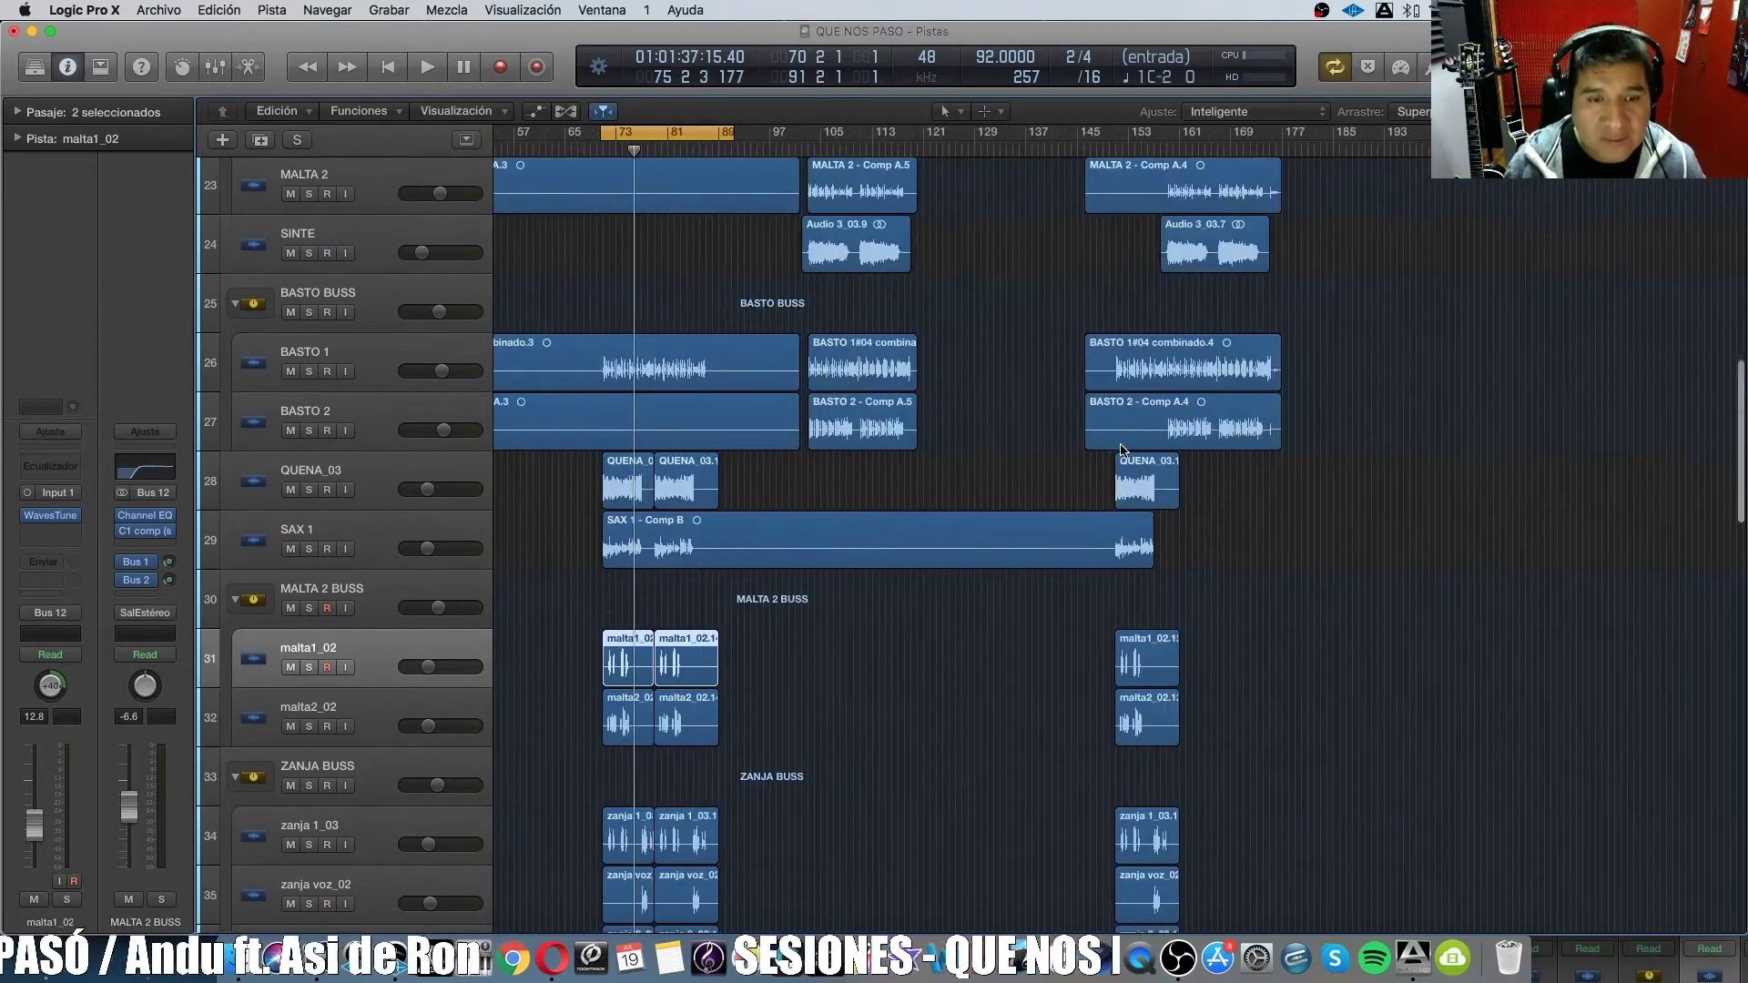
pyautogui.scroll(-5, 1122, 450)
pyautogui.scroll(-8, 1121, 449)
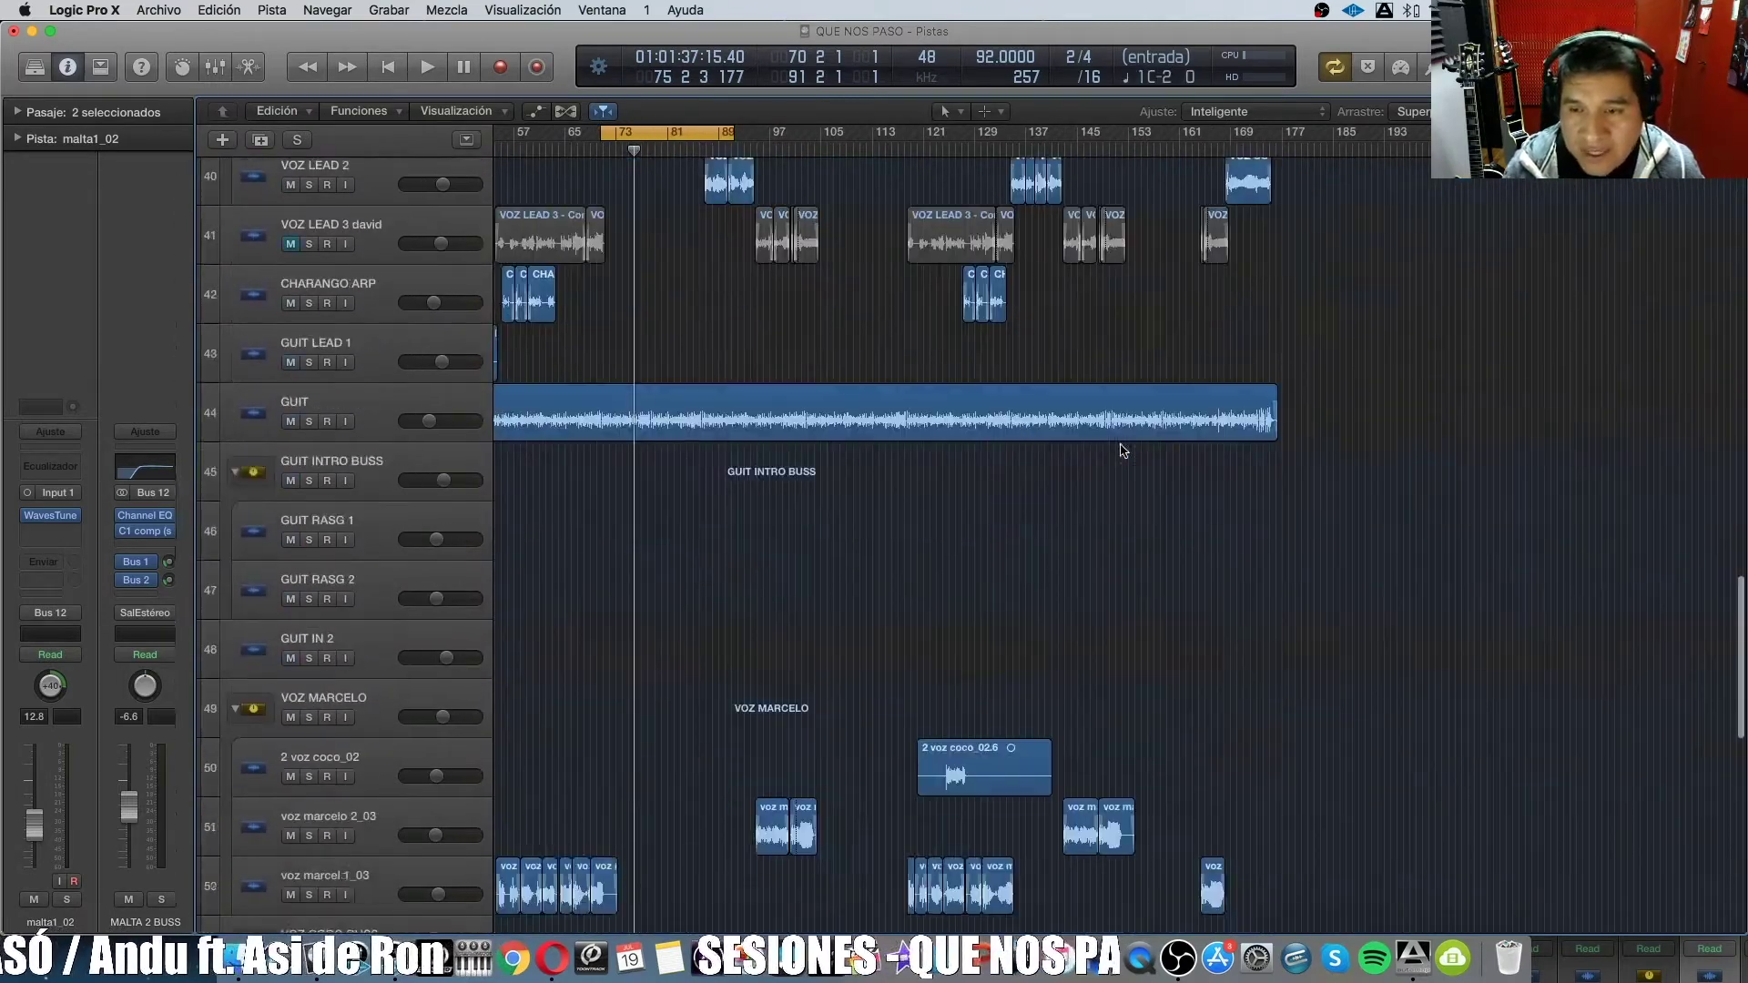
pyautogui.scroll(-5, 1122, 446)
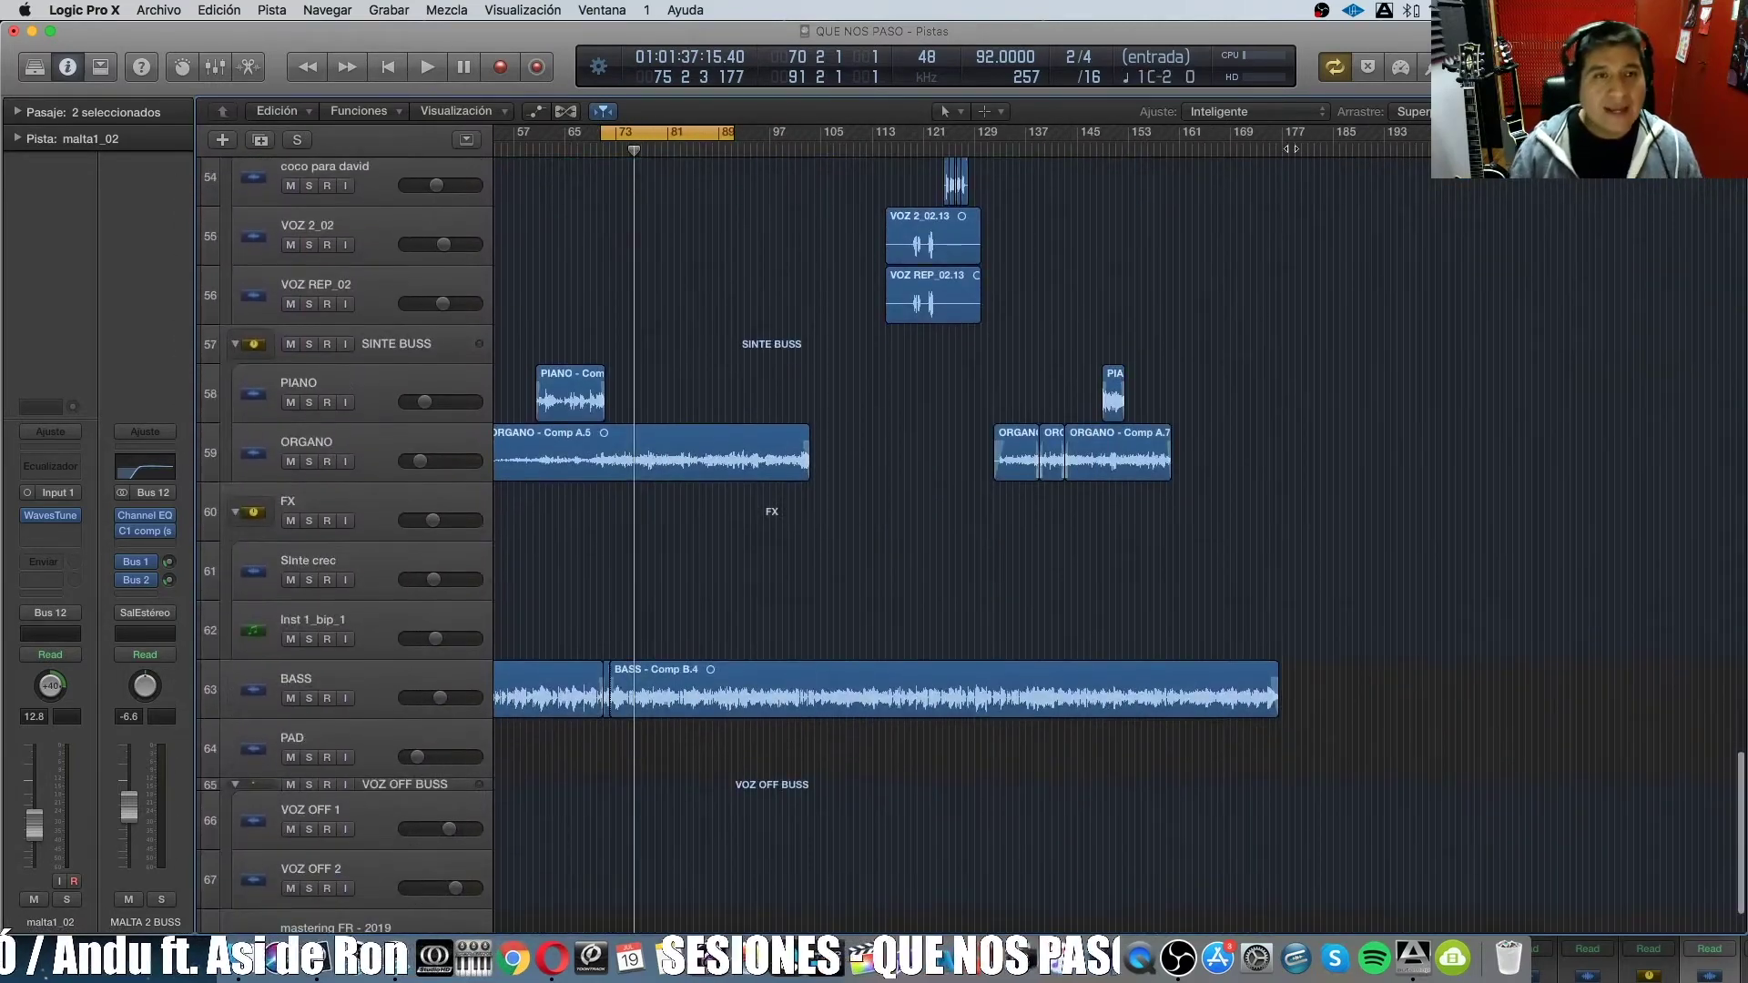
pyautogui.click(1274, 139)
pyautogui.moveTo(1272, 141); pyautogui.dragTo(441, 181)
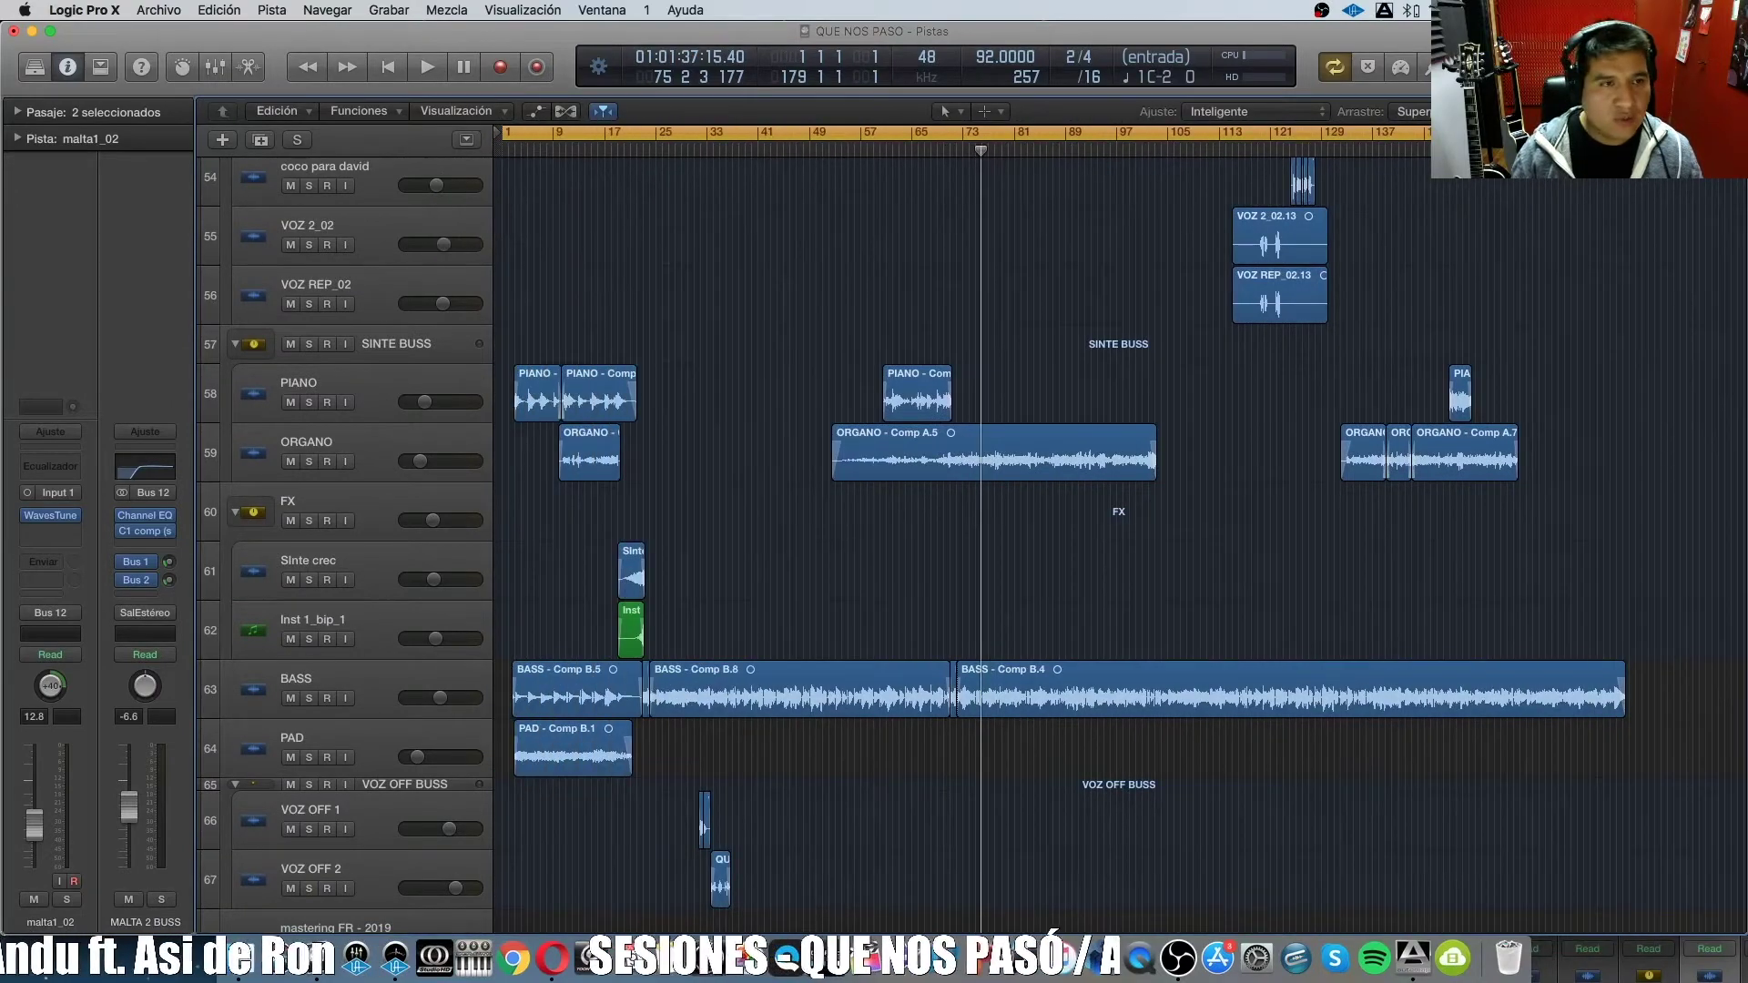
pyautogui.moveTo(1642, 132); pyautogui.dragTo(1629, 132)
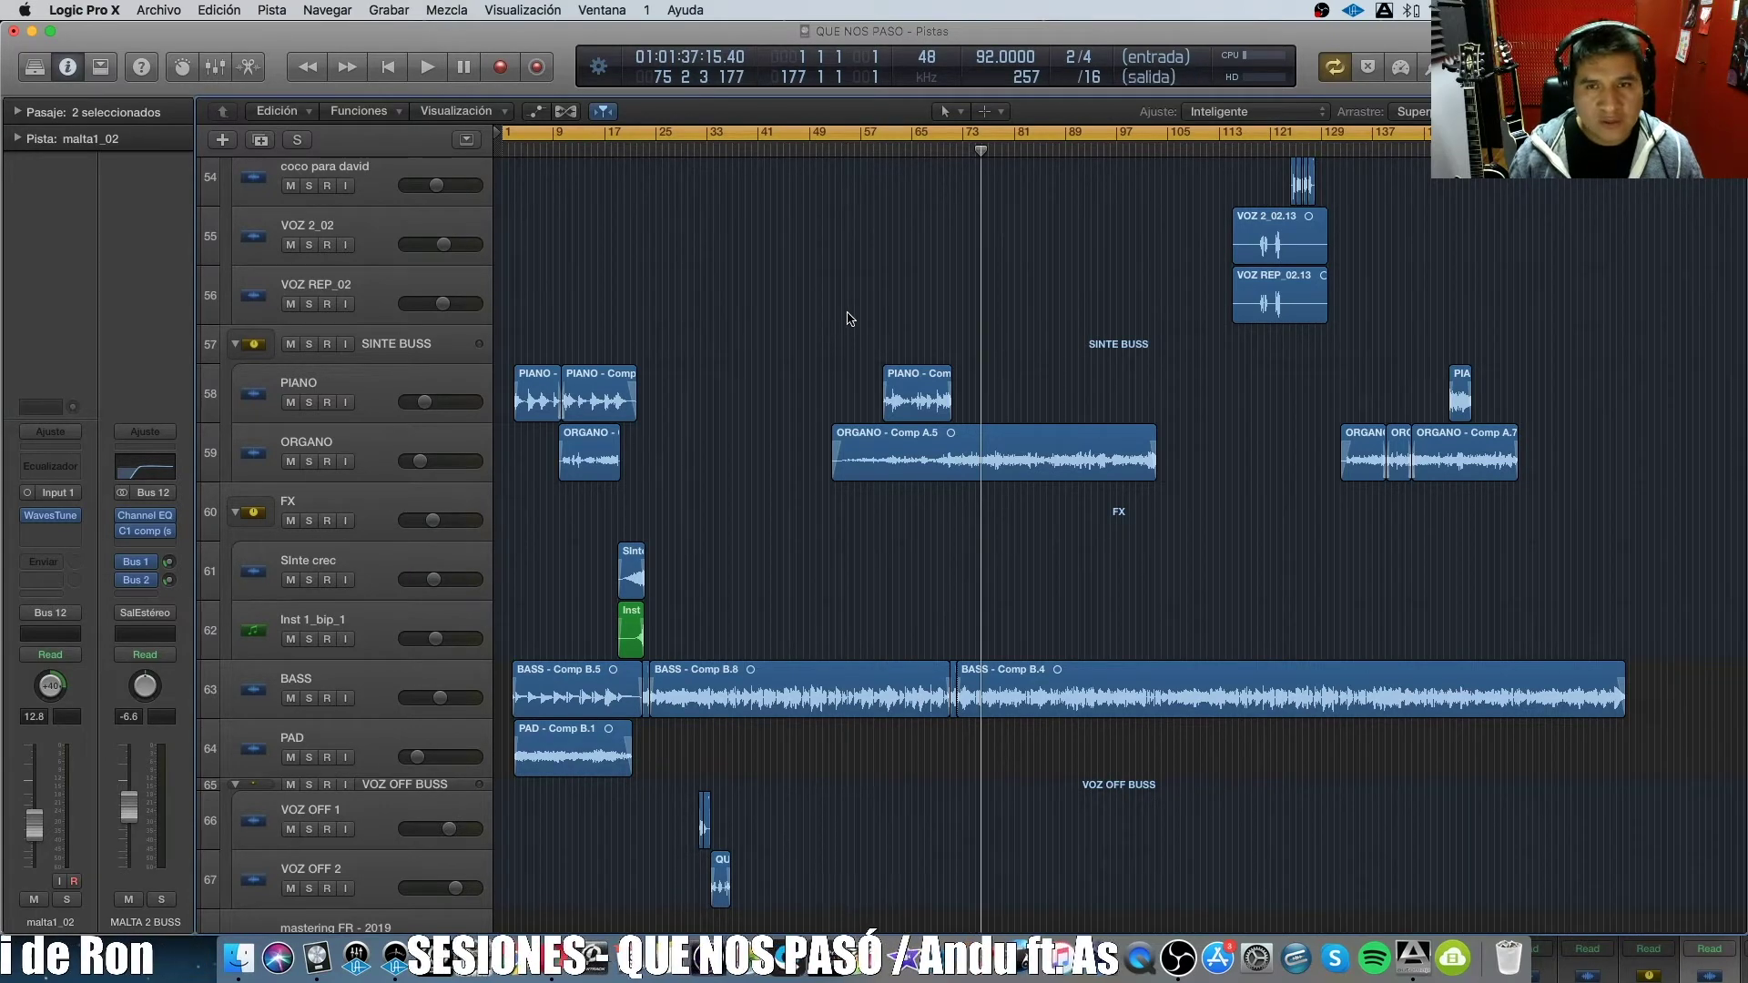
pyautogui.scroll(10, 795, 329)
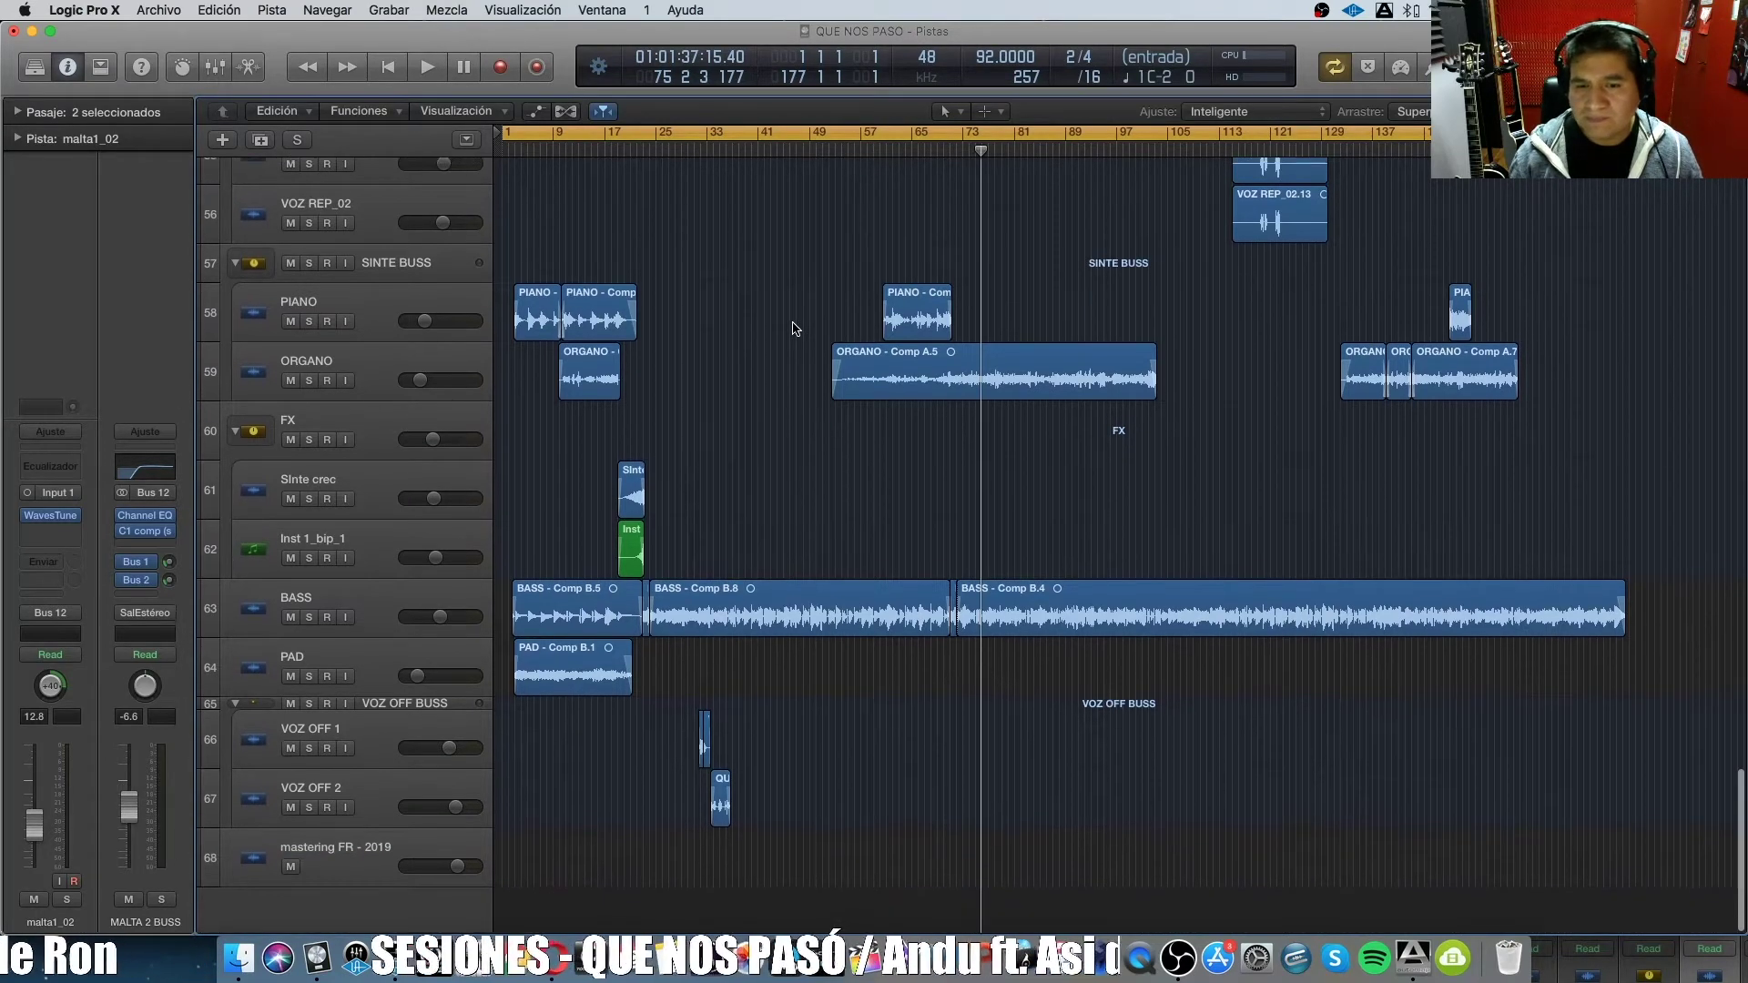
pyautogui.scroll(12, 795, 329)
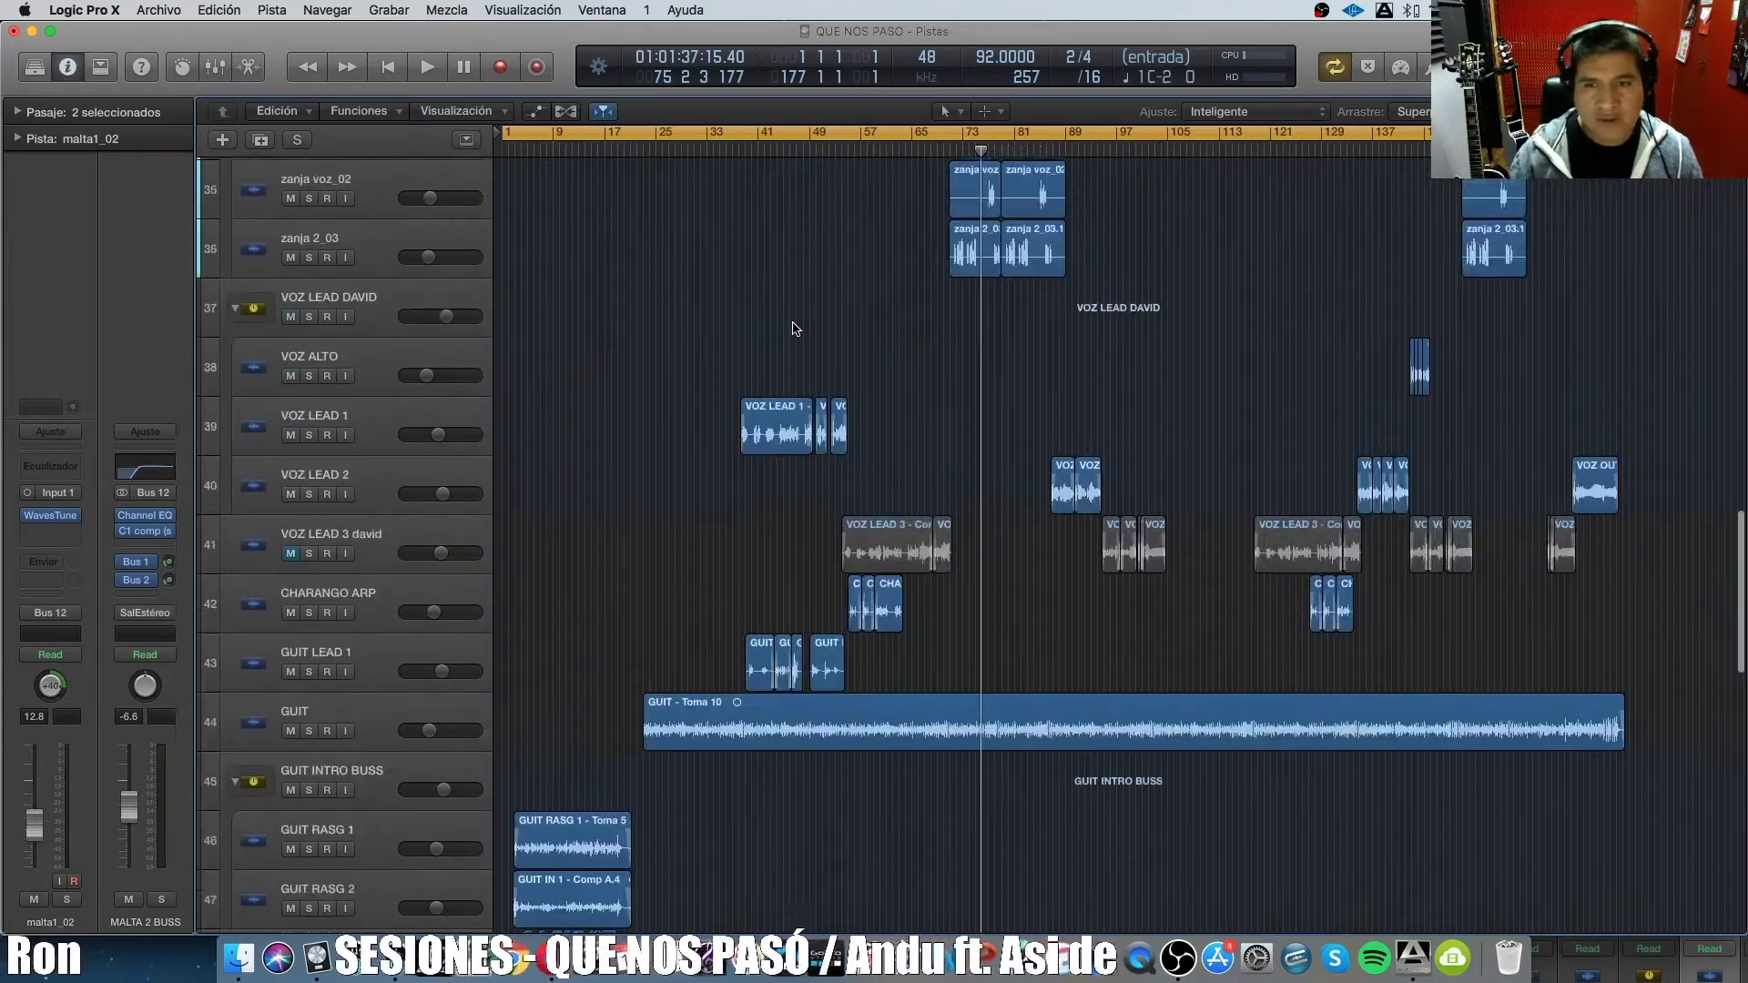
# Select the long Inst 1 region on DRUM SET BUSS and increase that track's height slightly.
pyautogui.scroll(13, 915, 349)
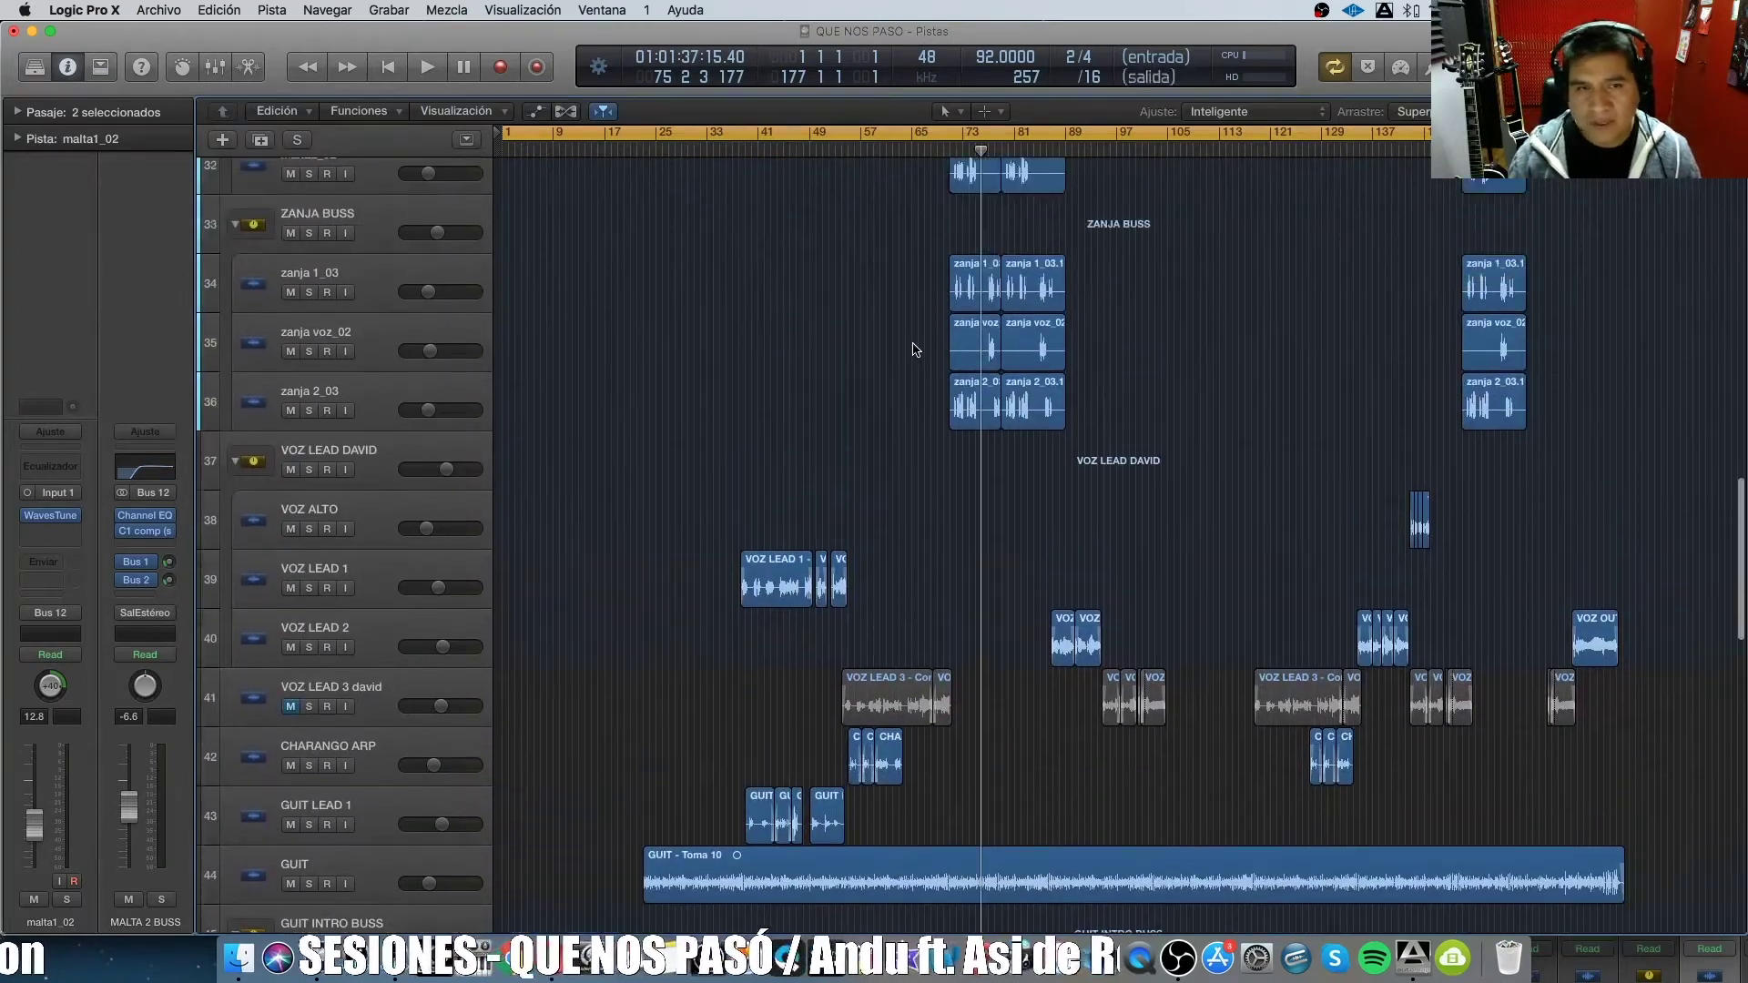
pyautogui.scroll(1, 915, 350)
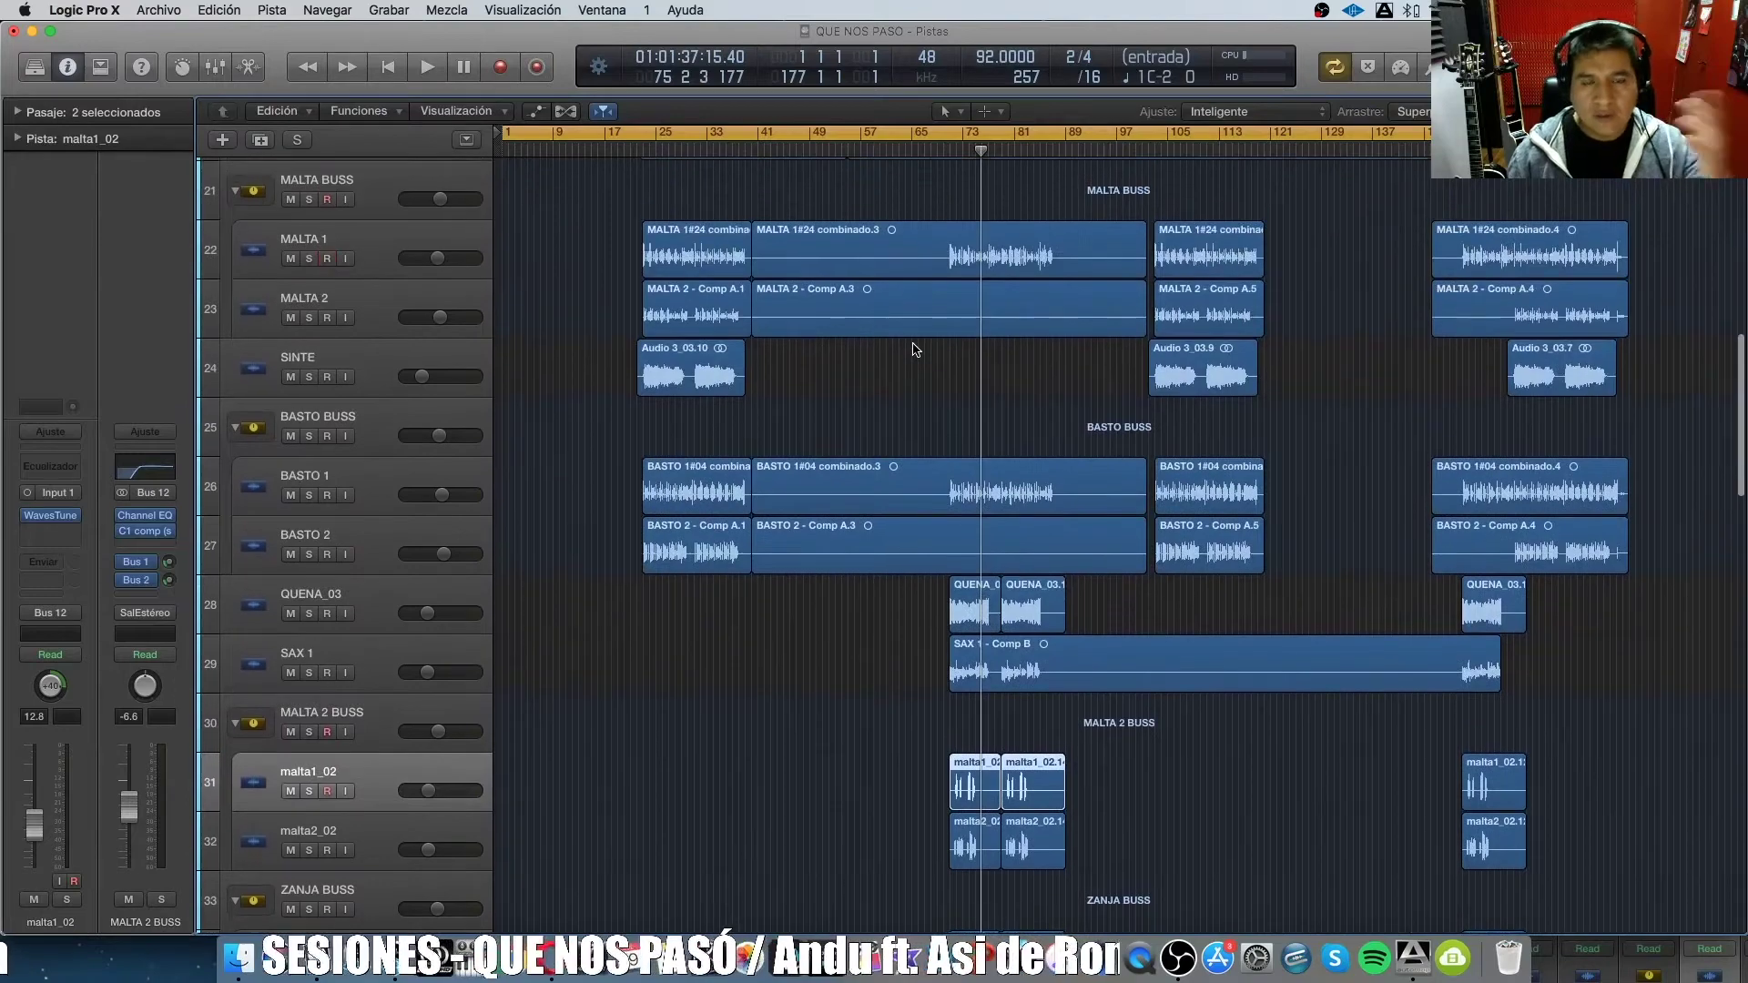
pyautogui.scroll(13, 914, 349)
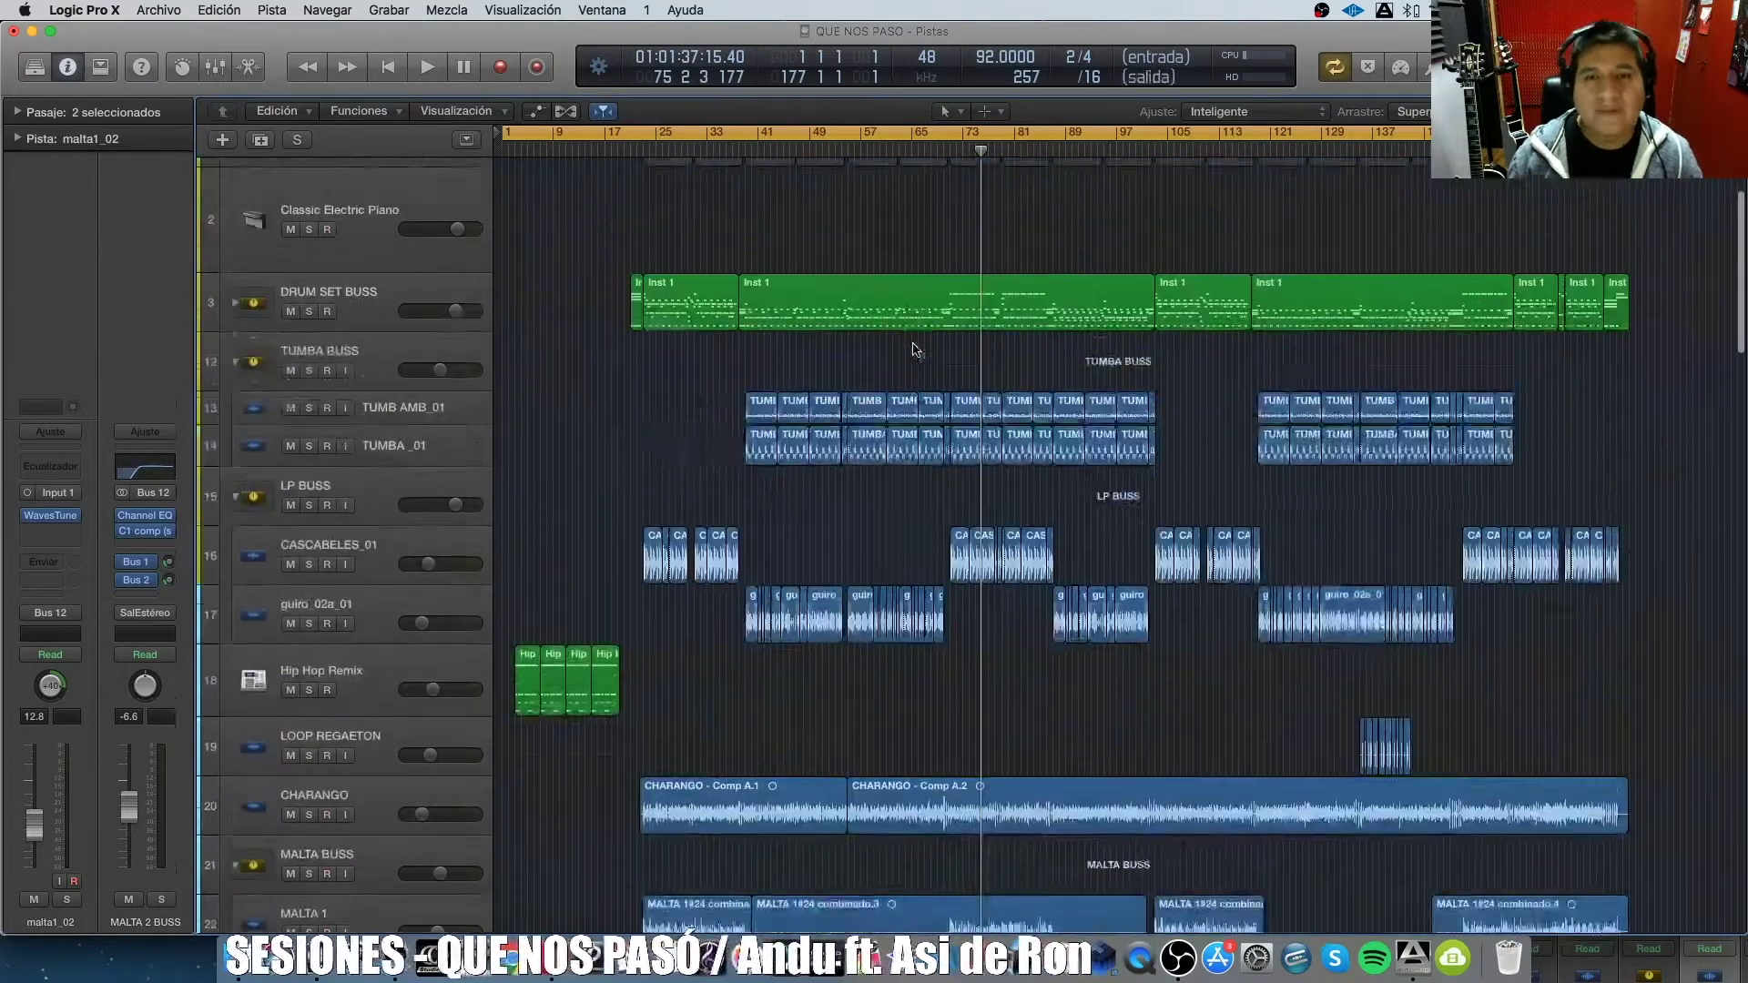
pyautogui.scroll(1, 993, 451)
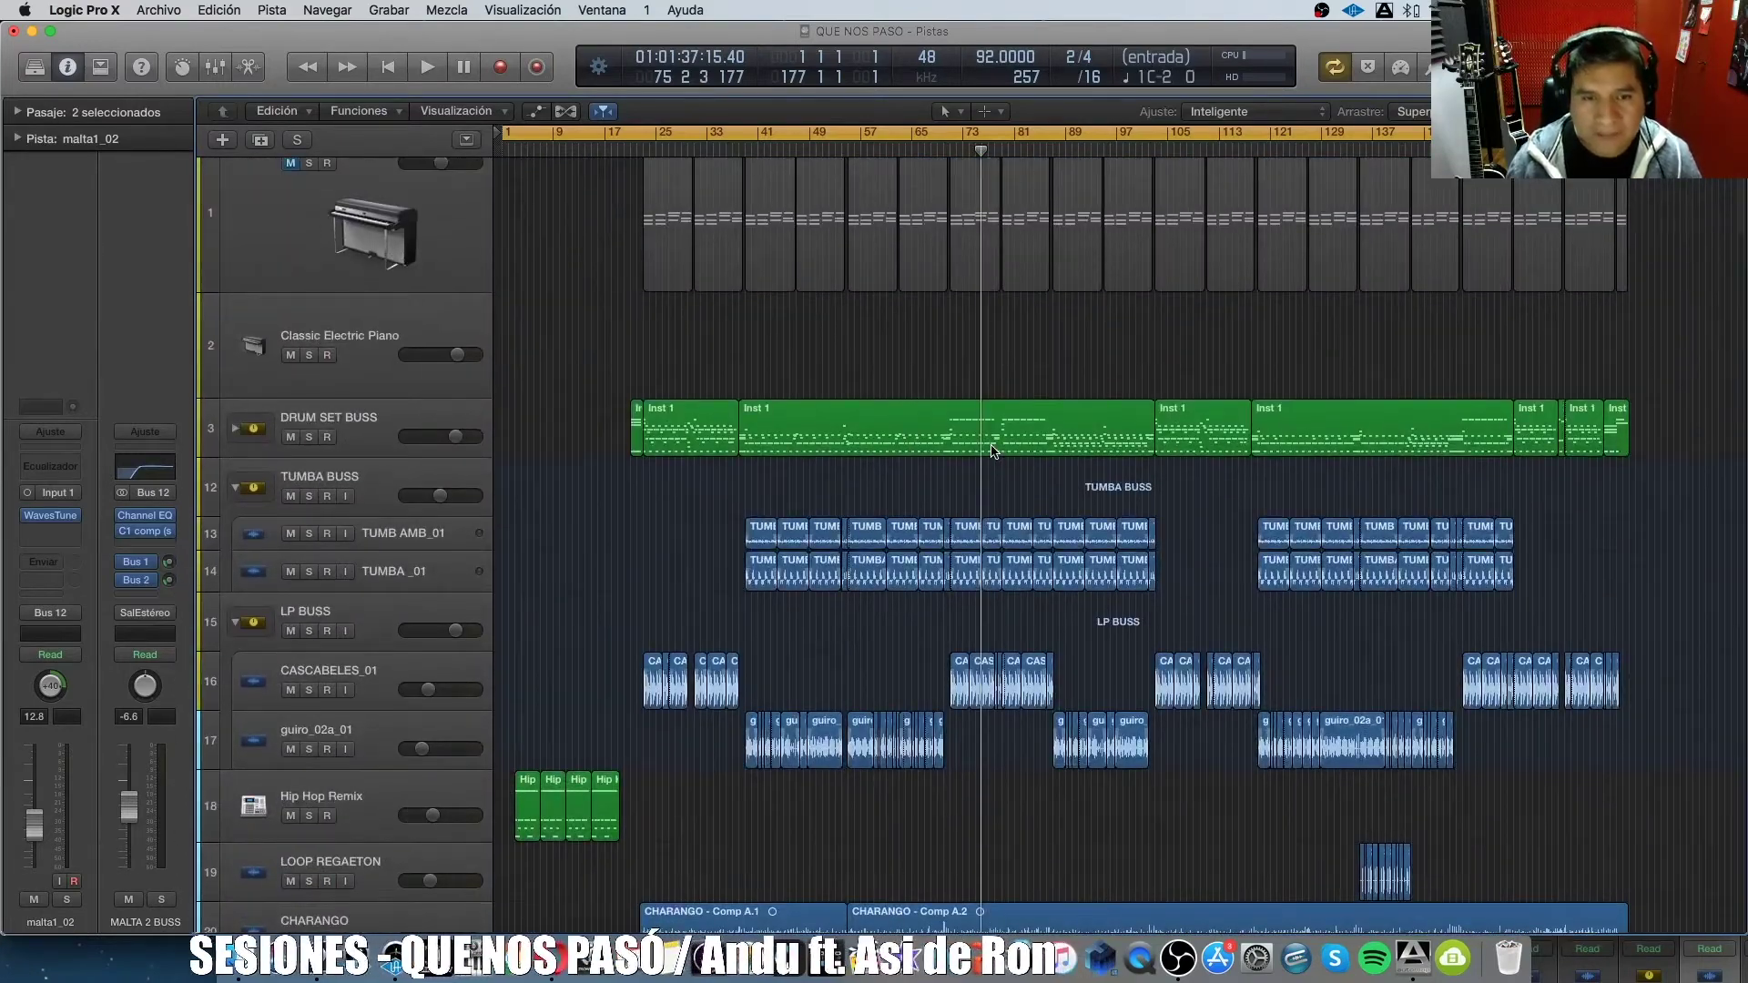
pyautogui.click(999, 449)
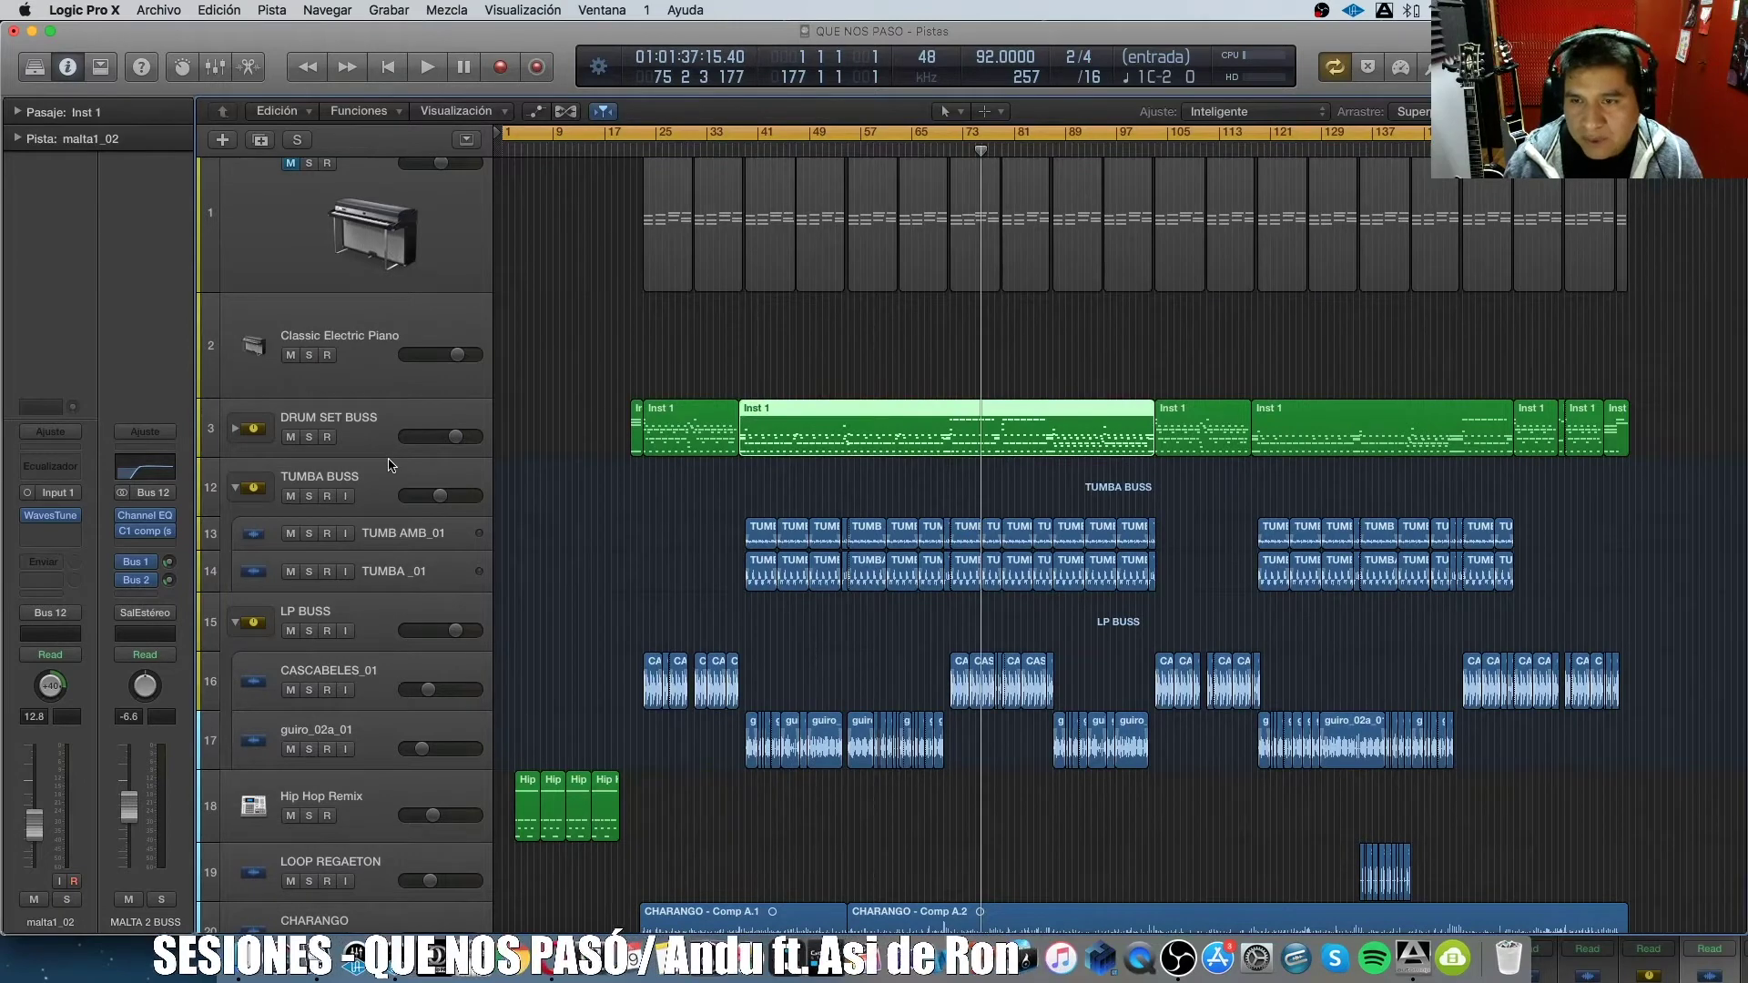
pyautogui.moveTo(386, 454); pyautogui.dragTo(386, 479)
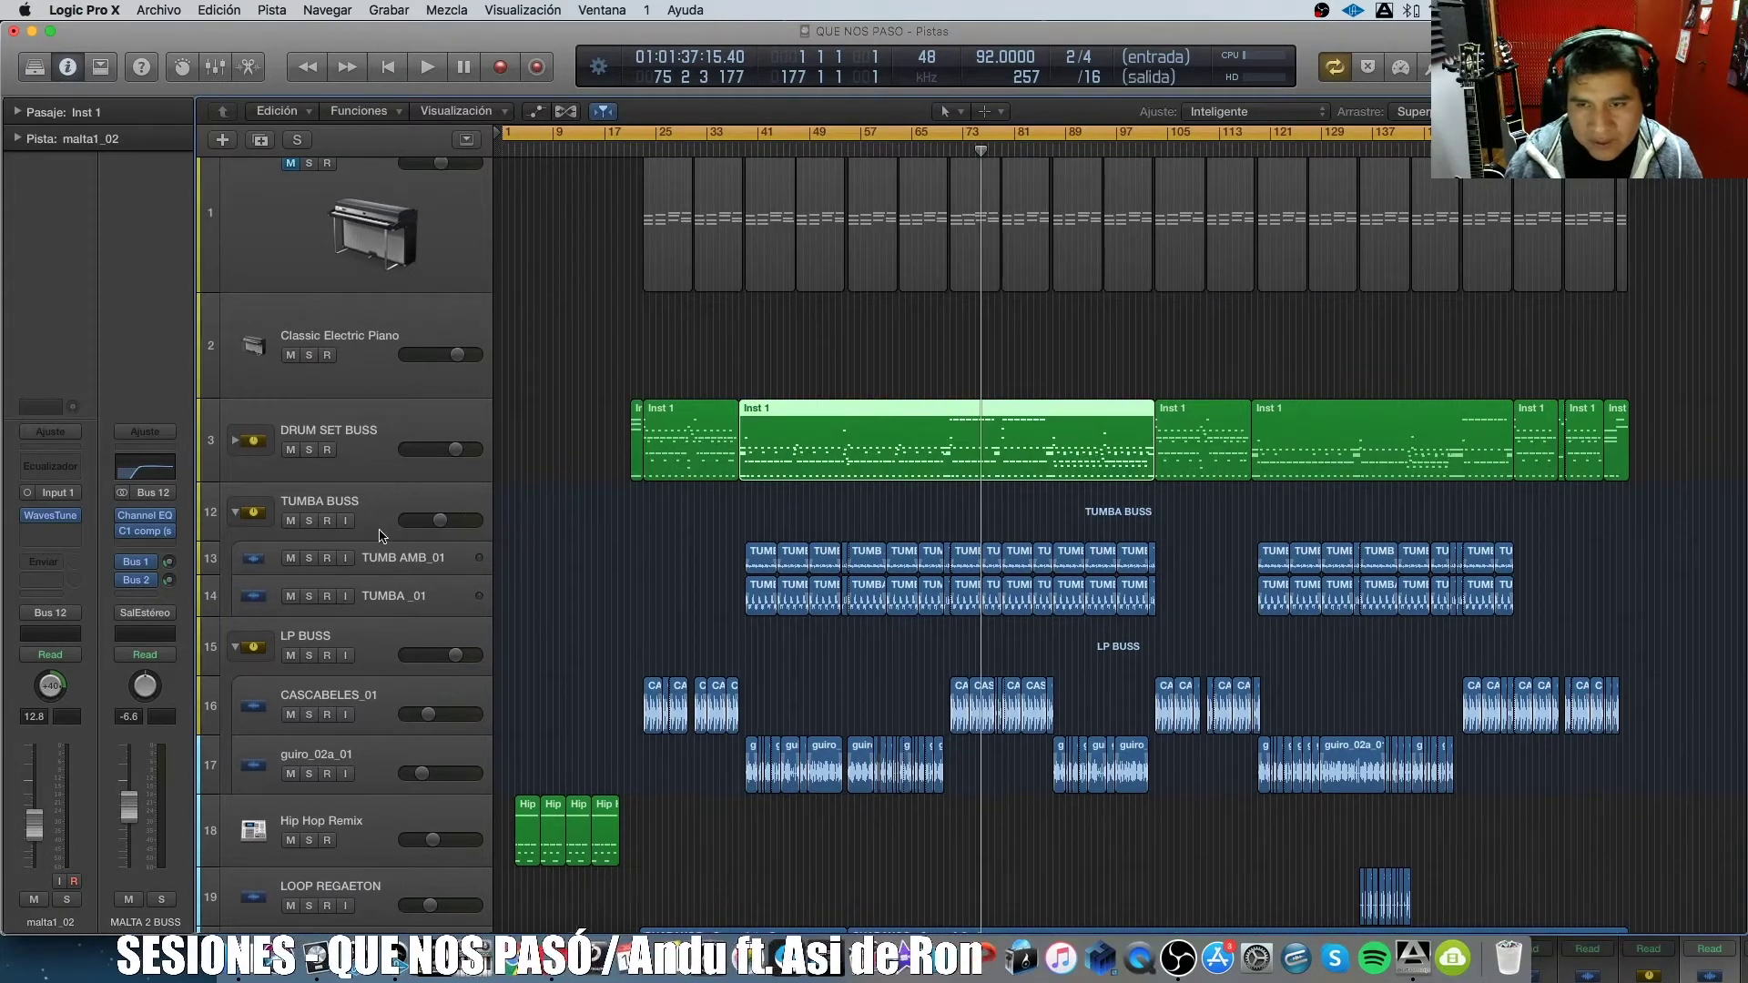
pyautogui.moveTo(378, 541); pyautogui.dragTo(378, 532)
pyautogui.scroll(-5, 619, 588)
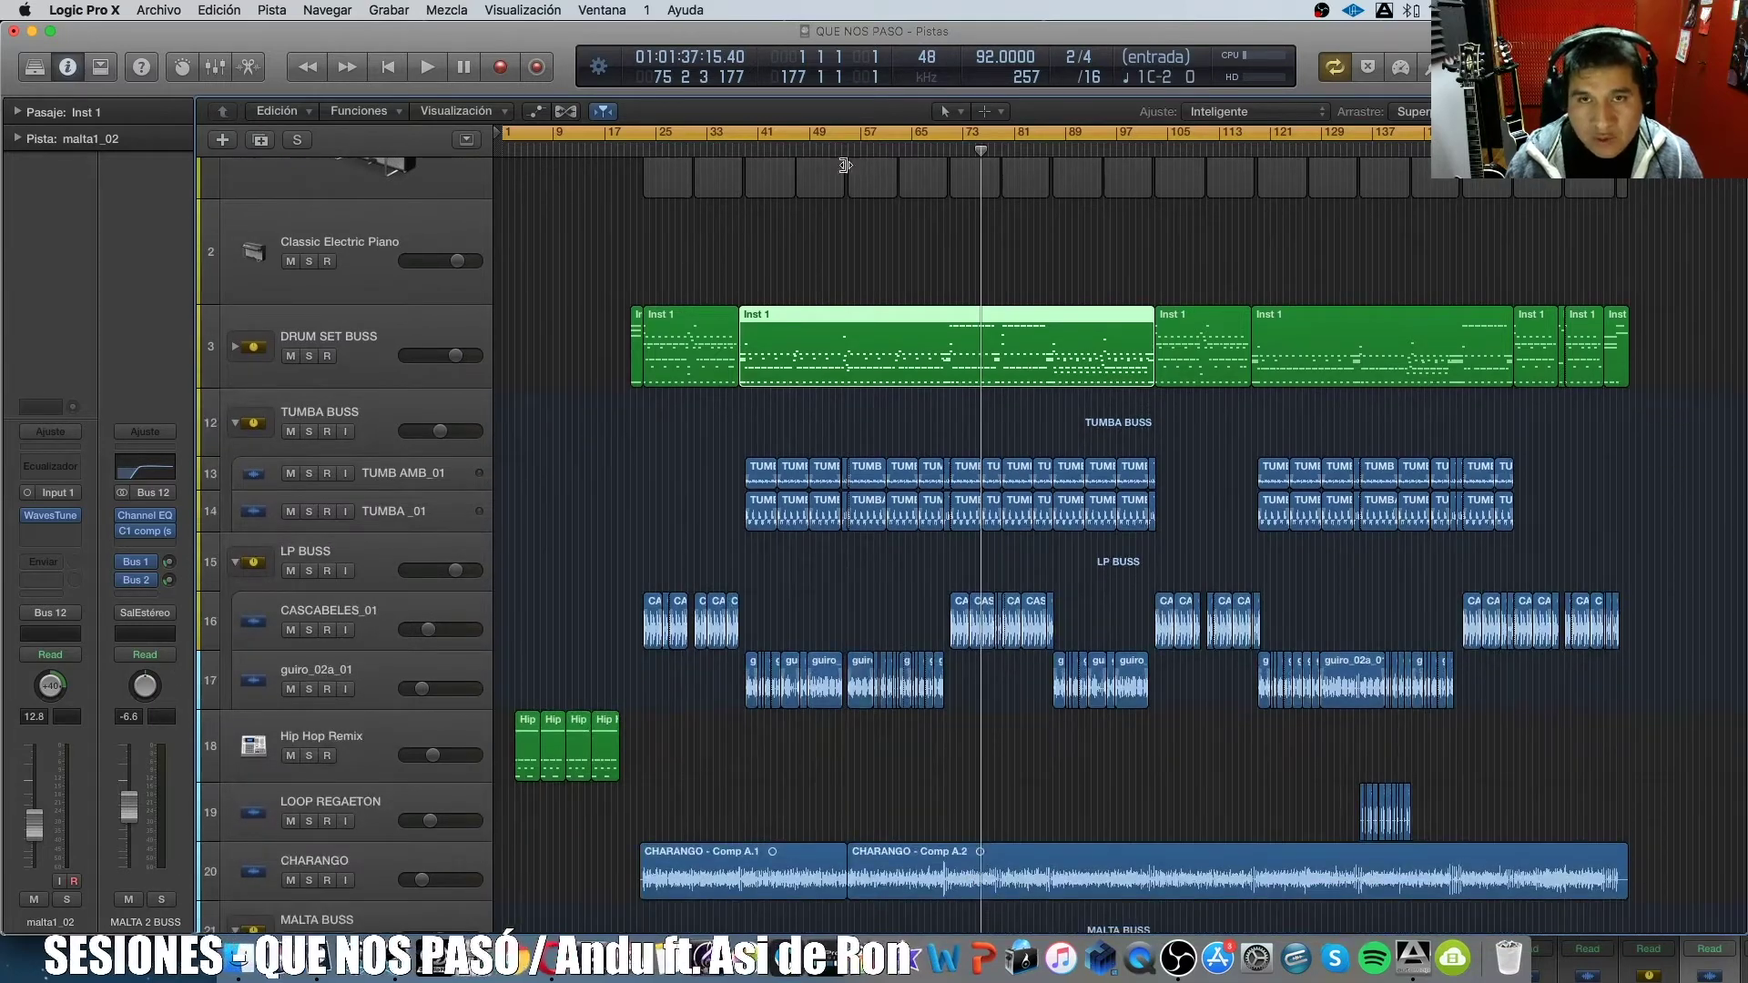
# Set the cycle range to bars 38–78 and solo LP BUSS, DRUM SET BUSS and TUMBA BUSS.
pyautogui.moveTo(755, 132); pyautogui.dragTo(993, 133)
pyautogui.click(309, 571)
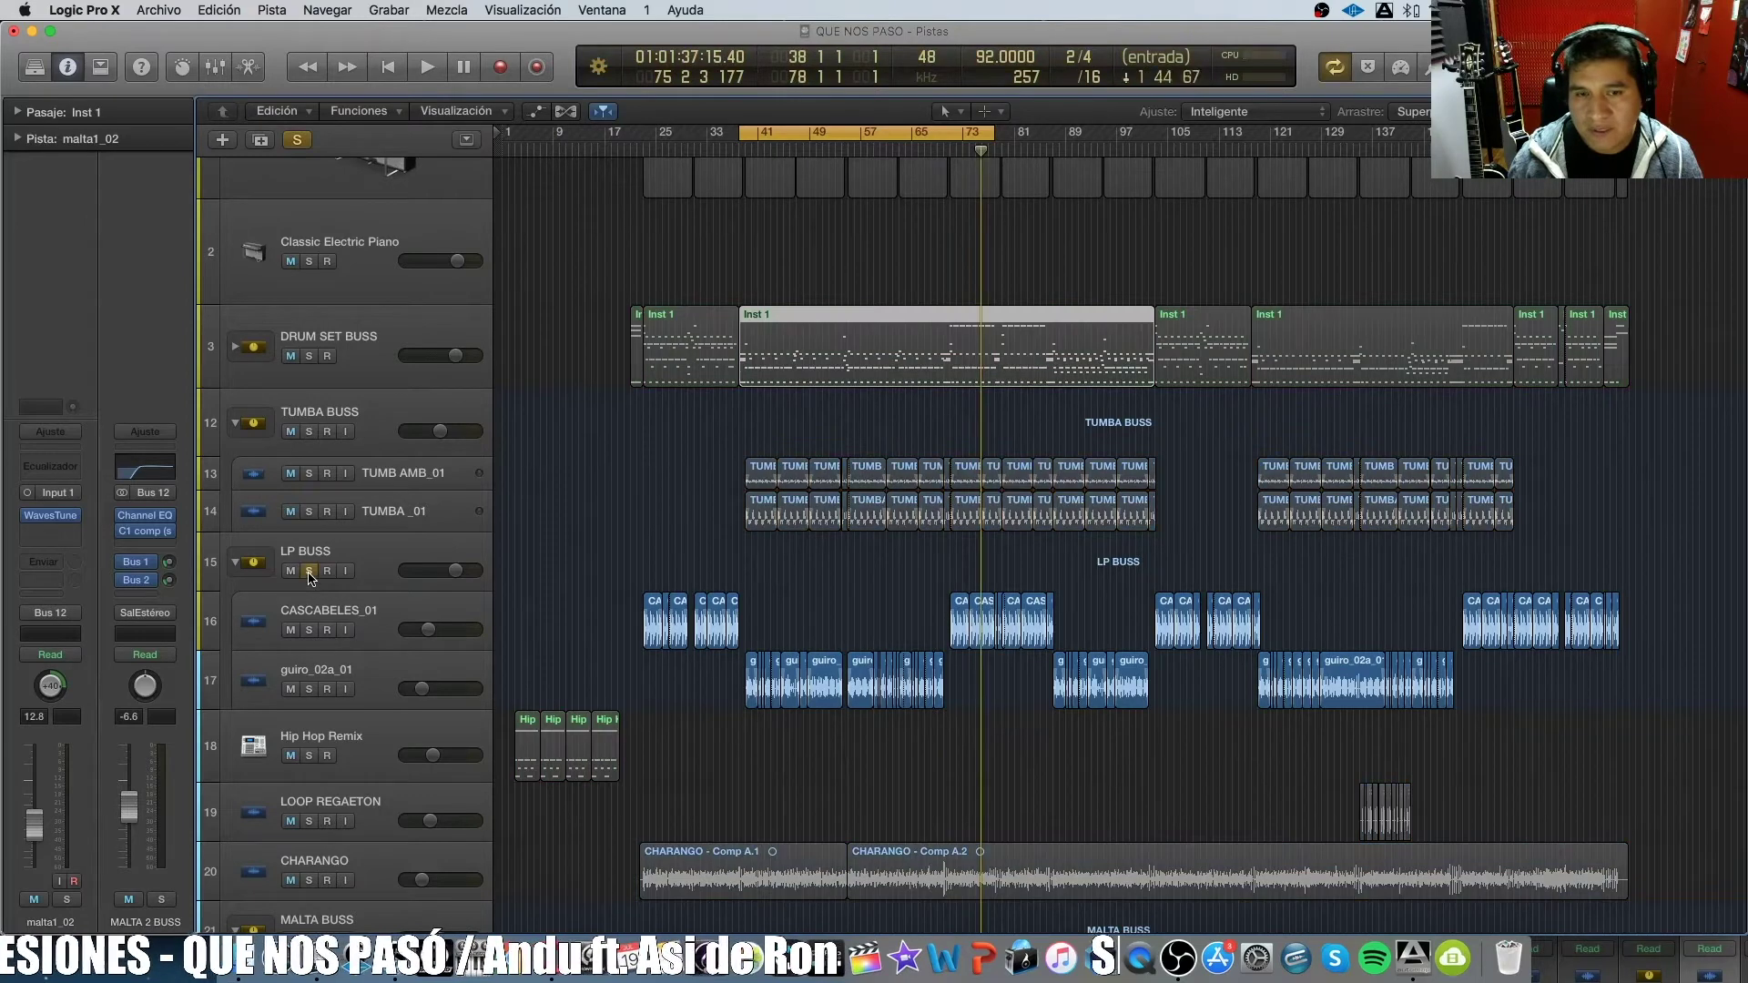
pyautogui.click(311, 357)
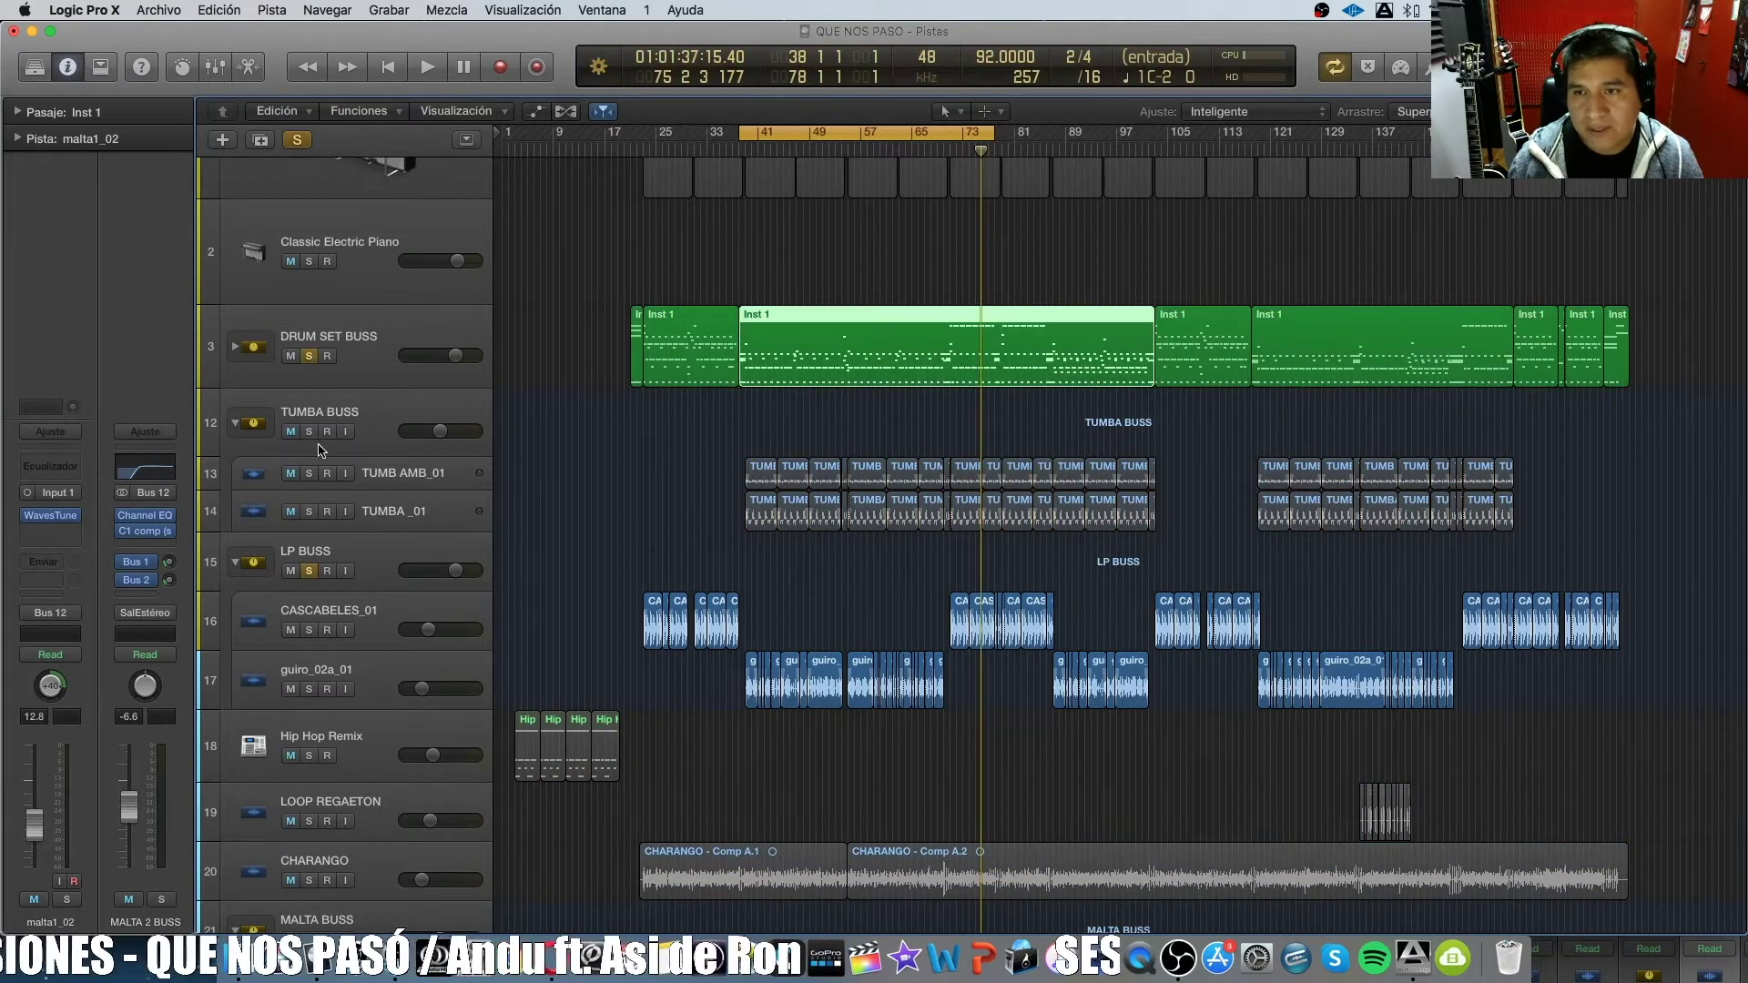
pyautogui.click(307, 431)
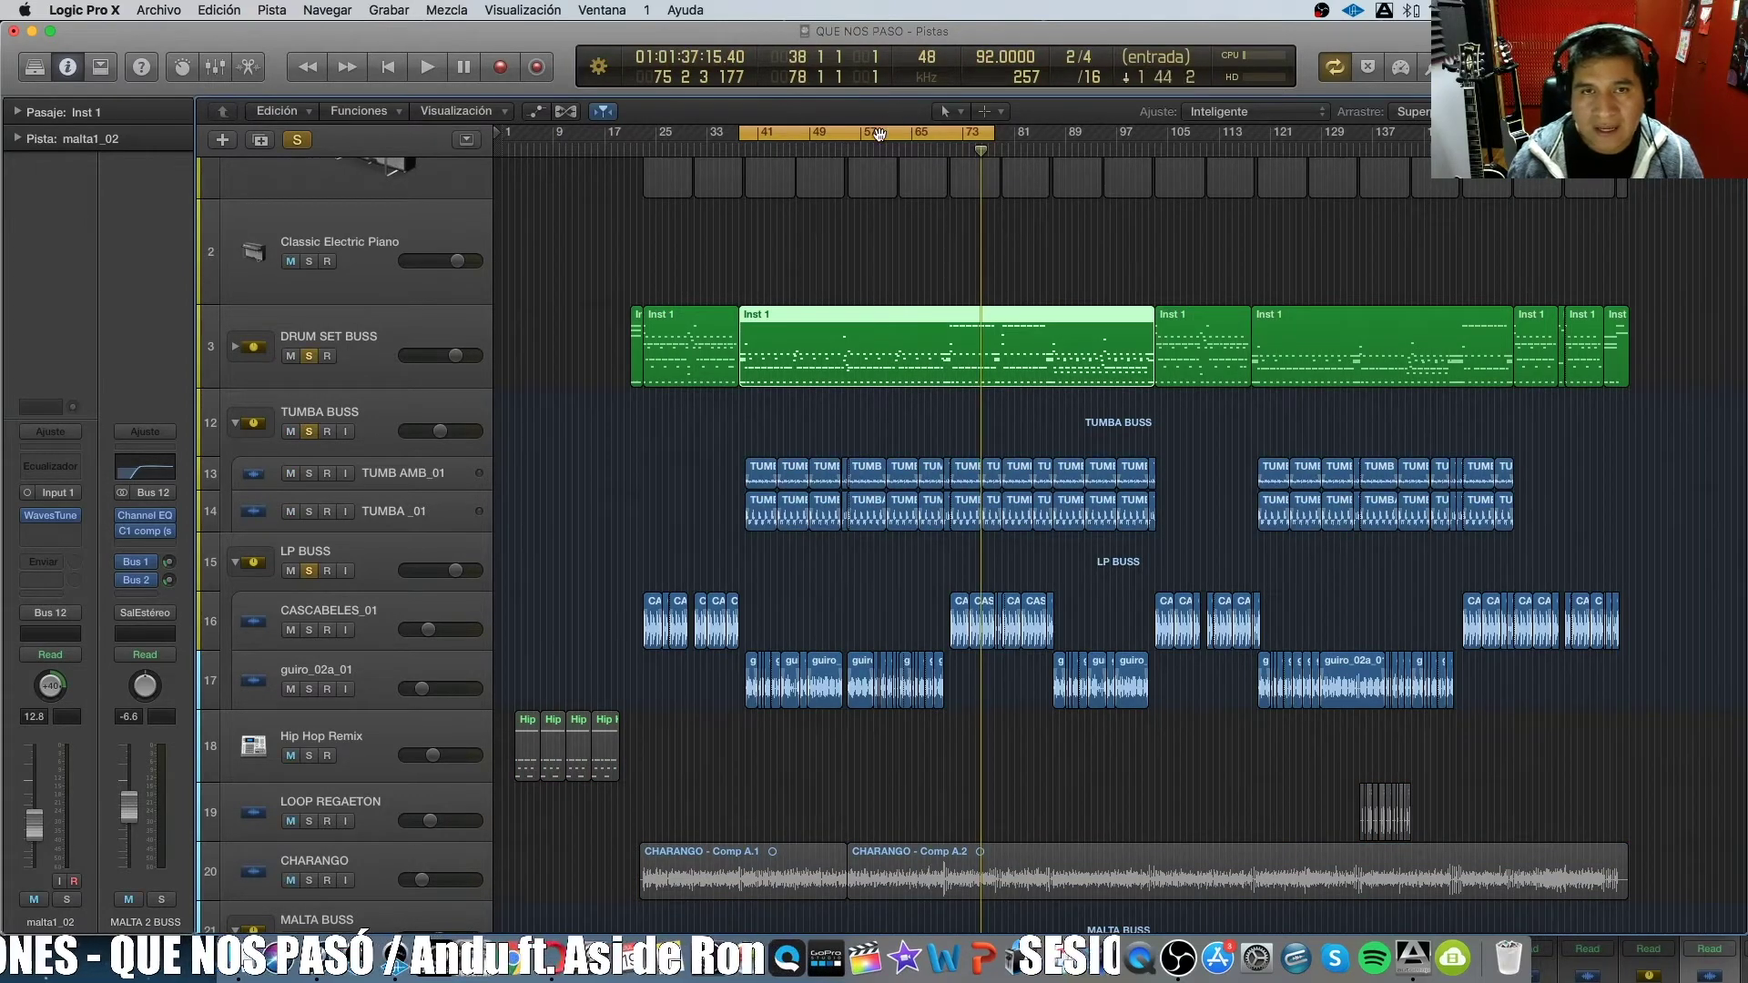
# Change the cycle range to bars 63–85 and play the soloed drums and percussion.
pyautogui.moveTo(879, 134); pyautogui.dragTo(1040, 134)
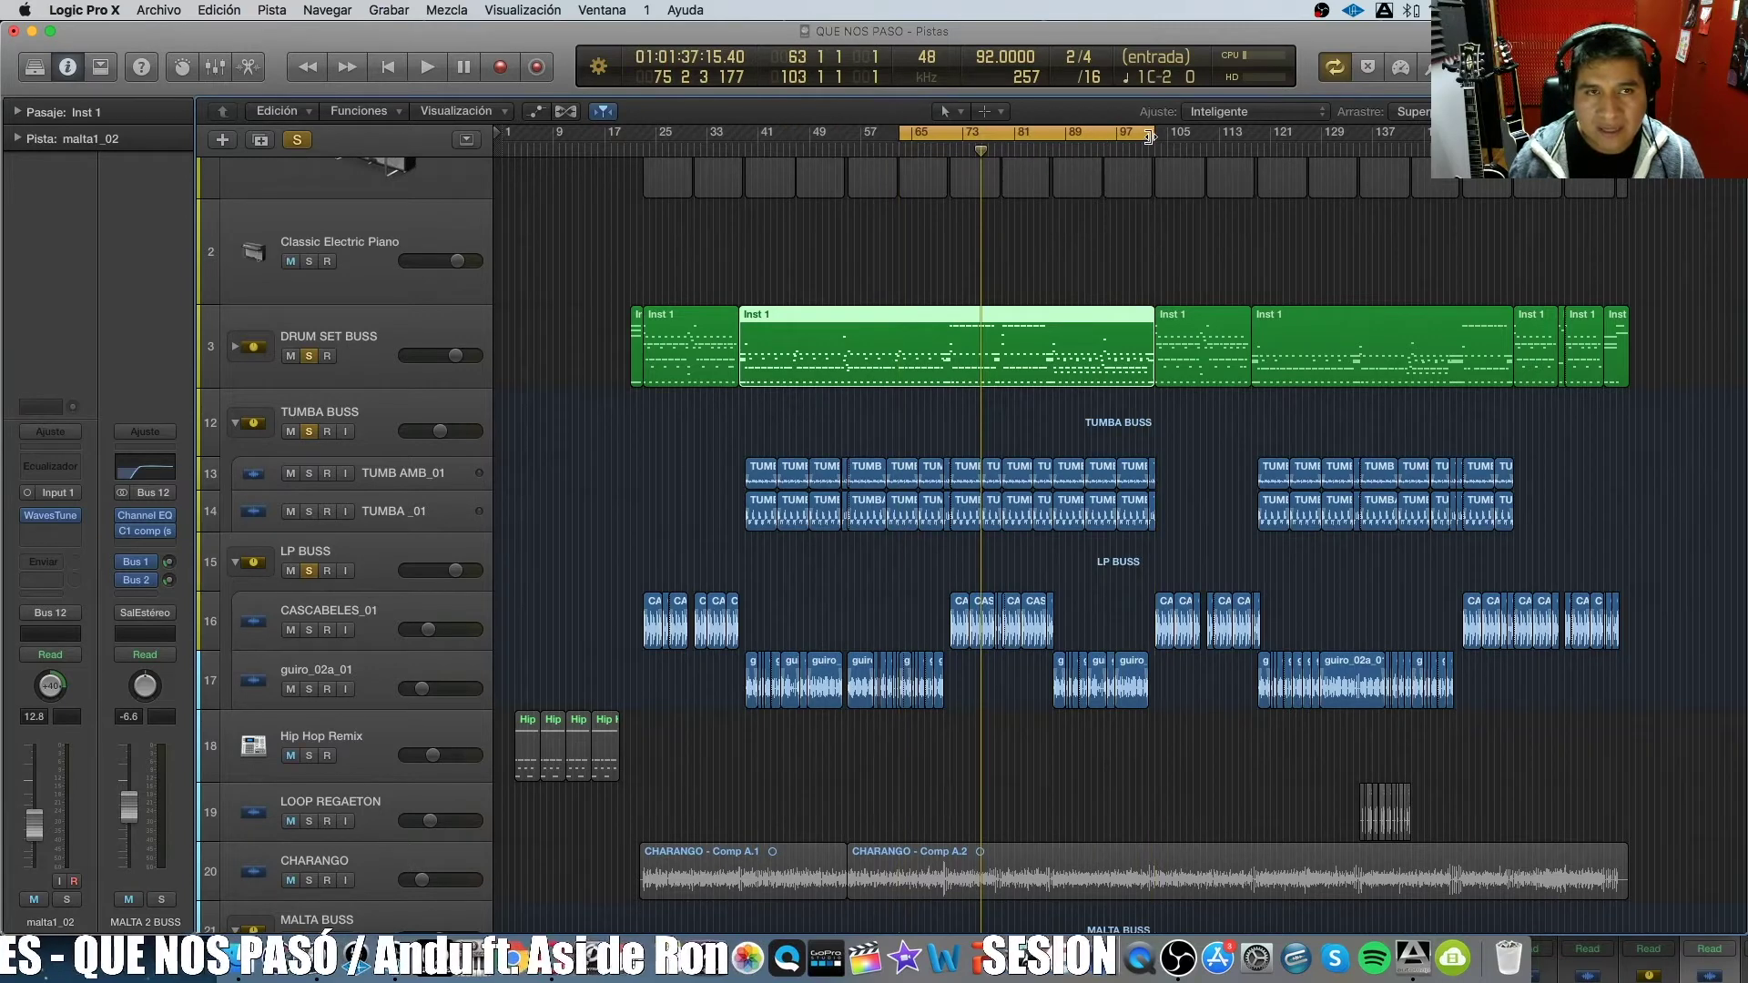
pyautogui.moveTo(1150, 136); pyautogui.dragTo(1035, 211)
pyautogui.press('space')
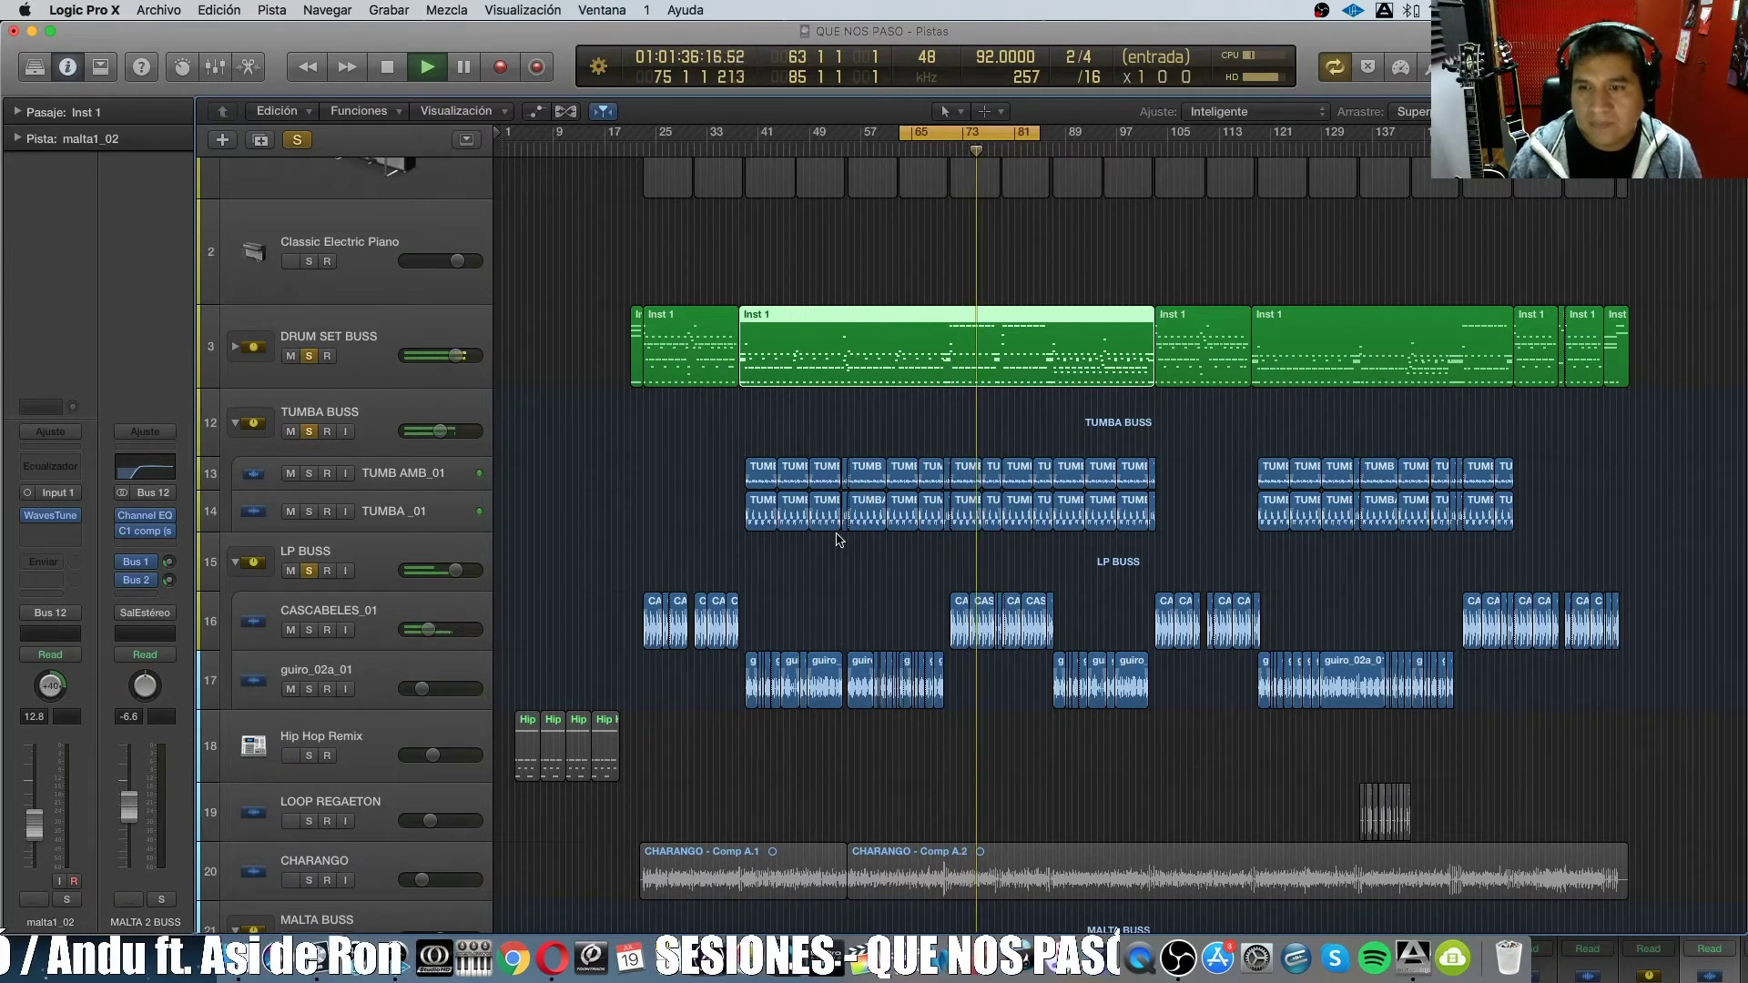
pyautogui.scroll(-2, 904, 544)
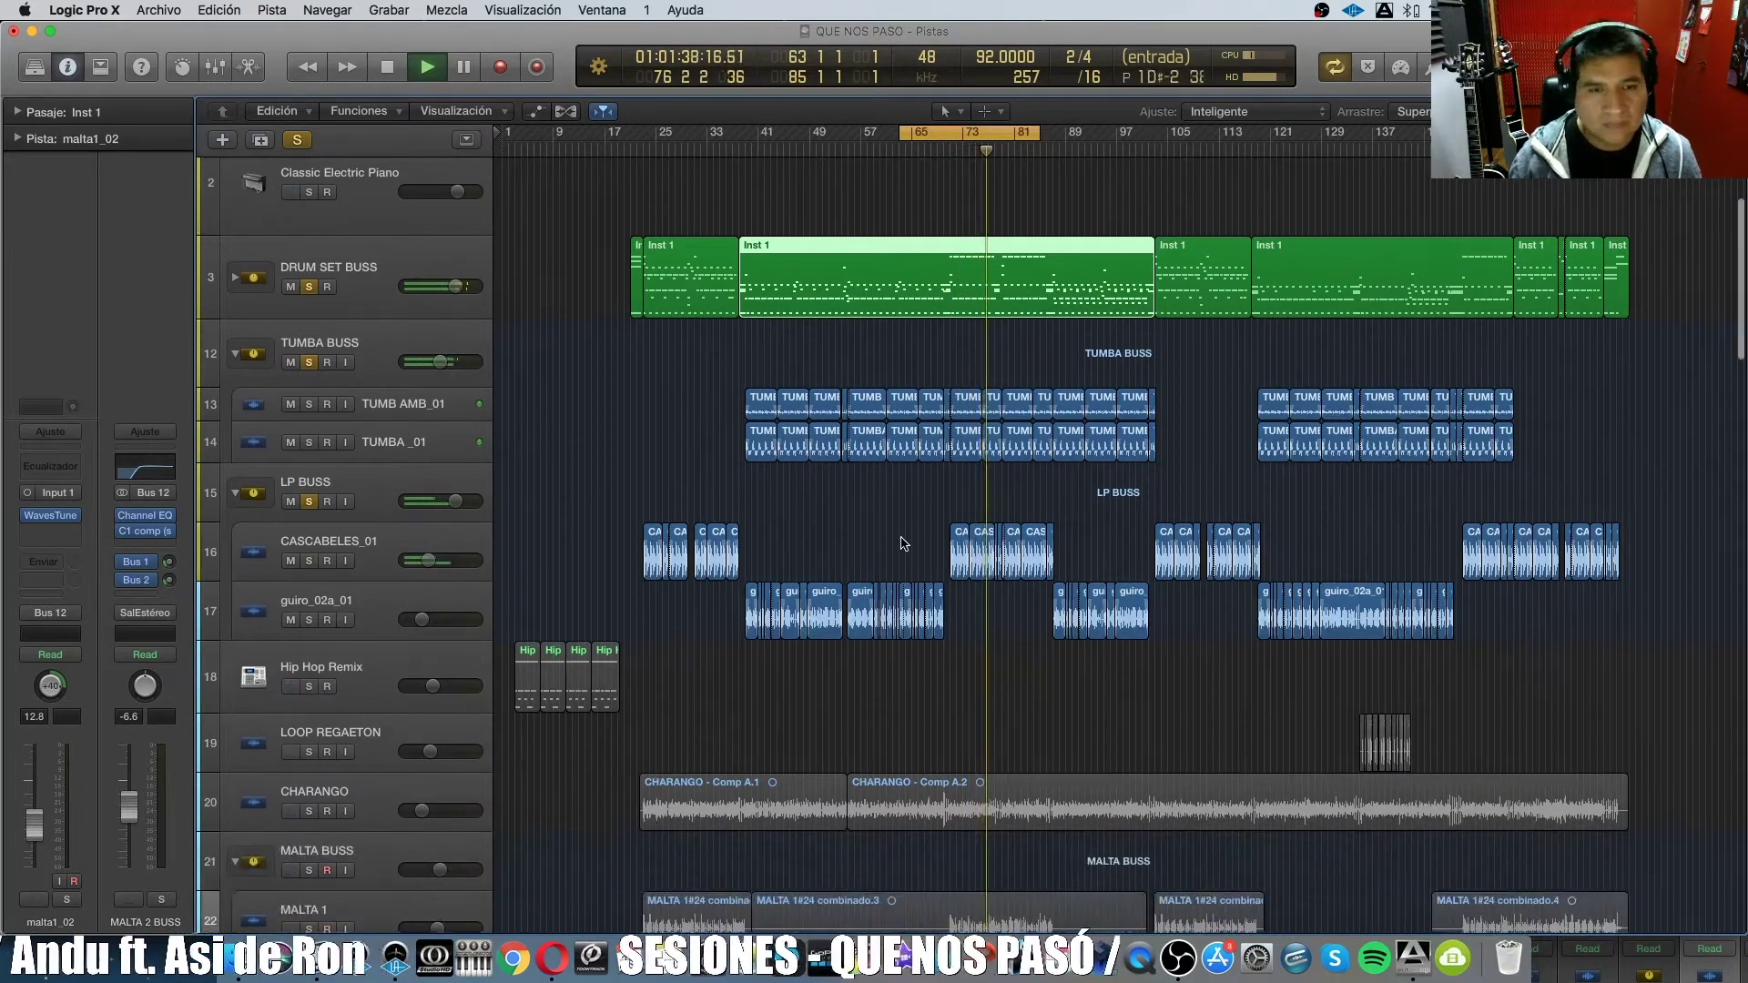
# Move the cycle to bars 83–105, audition the soloed percussion there, stop playback and clear all track solos.
pyautogui.moveTo(999, 134); pyautogui.dragTo(1126, 154)
pyautogui.scroll(-1, 1156, 264)
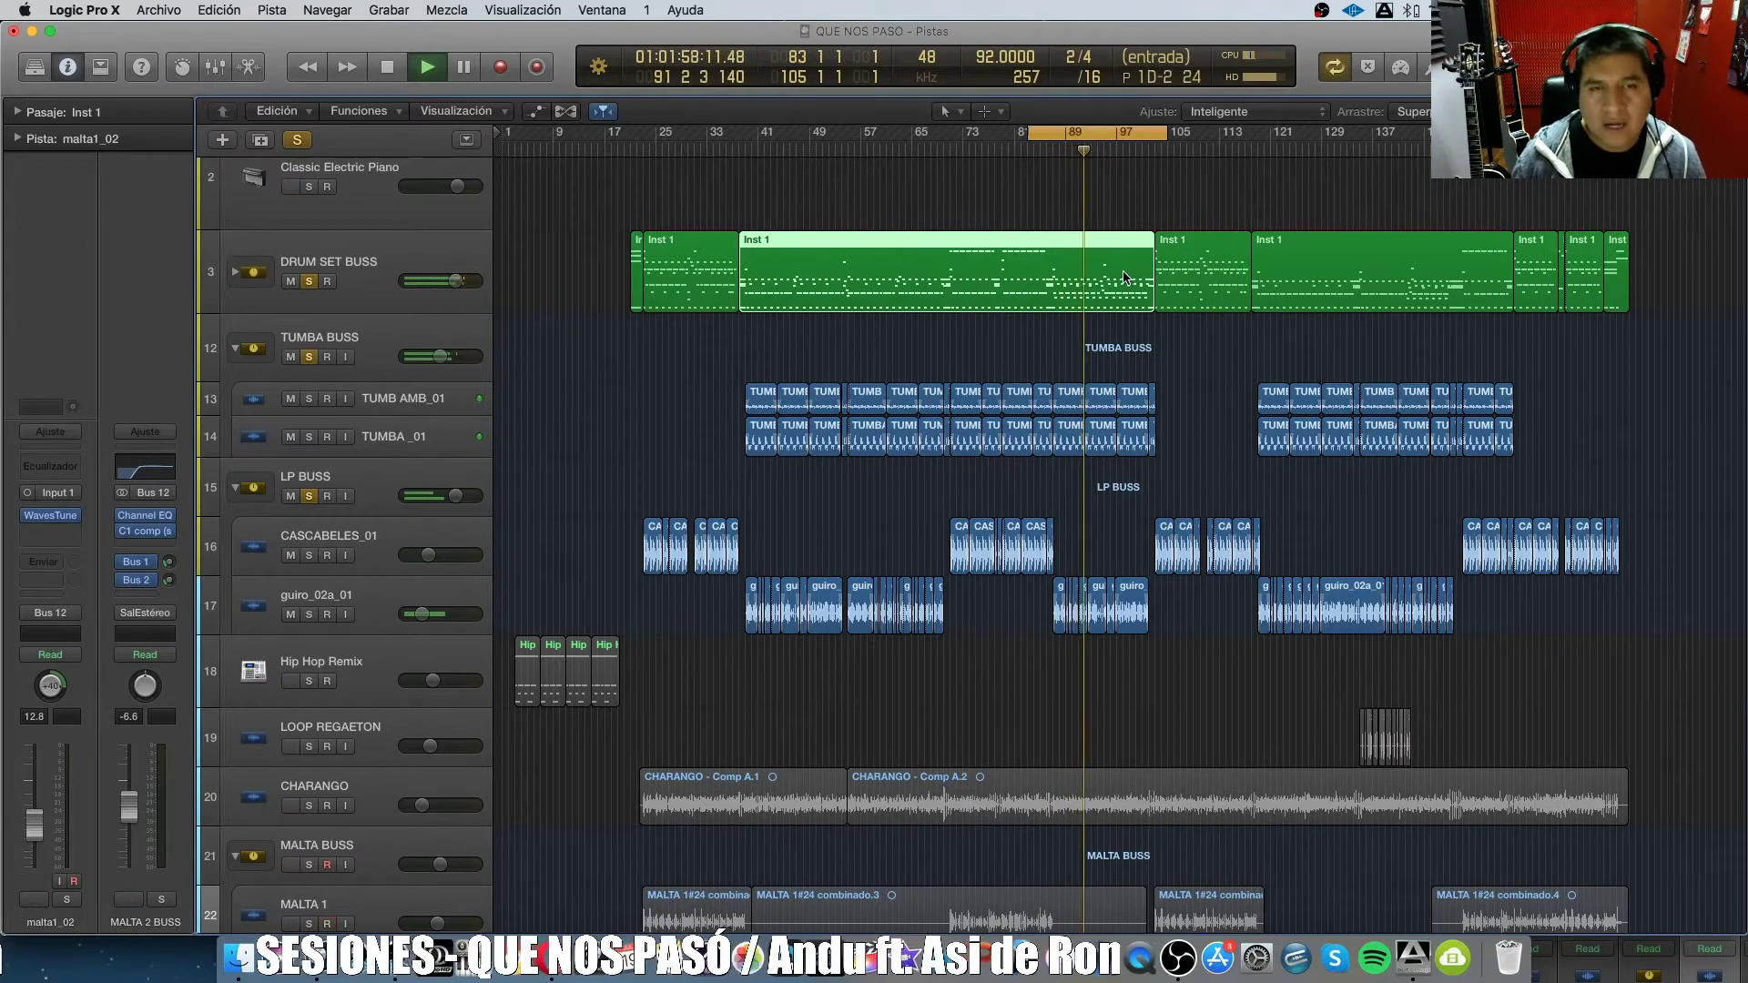
pyautogui.press('space')
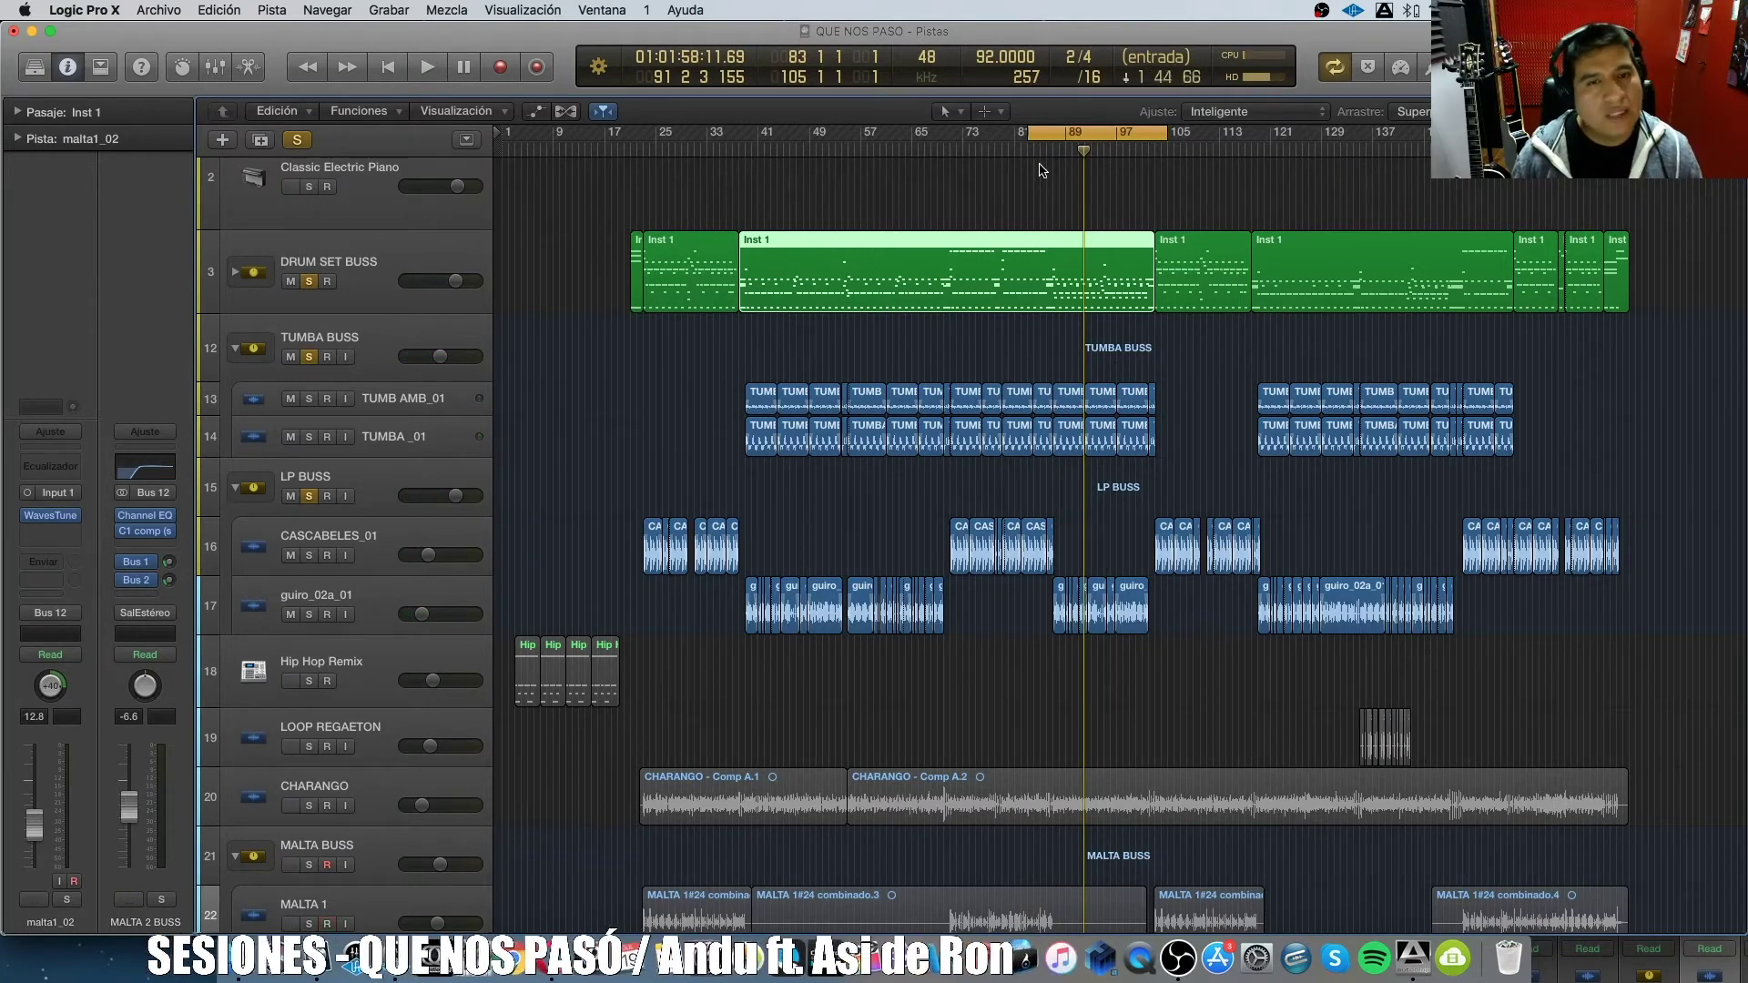
pyautogui.press('space')
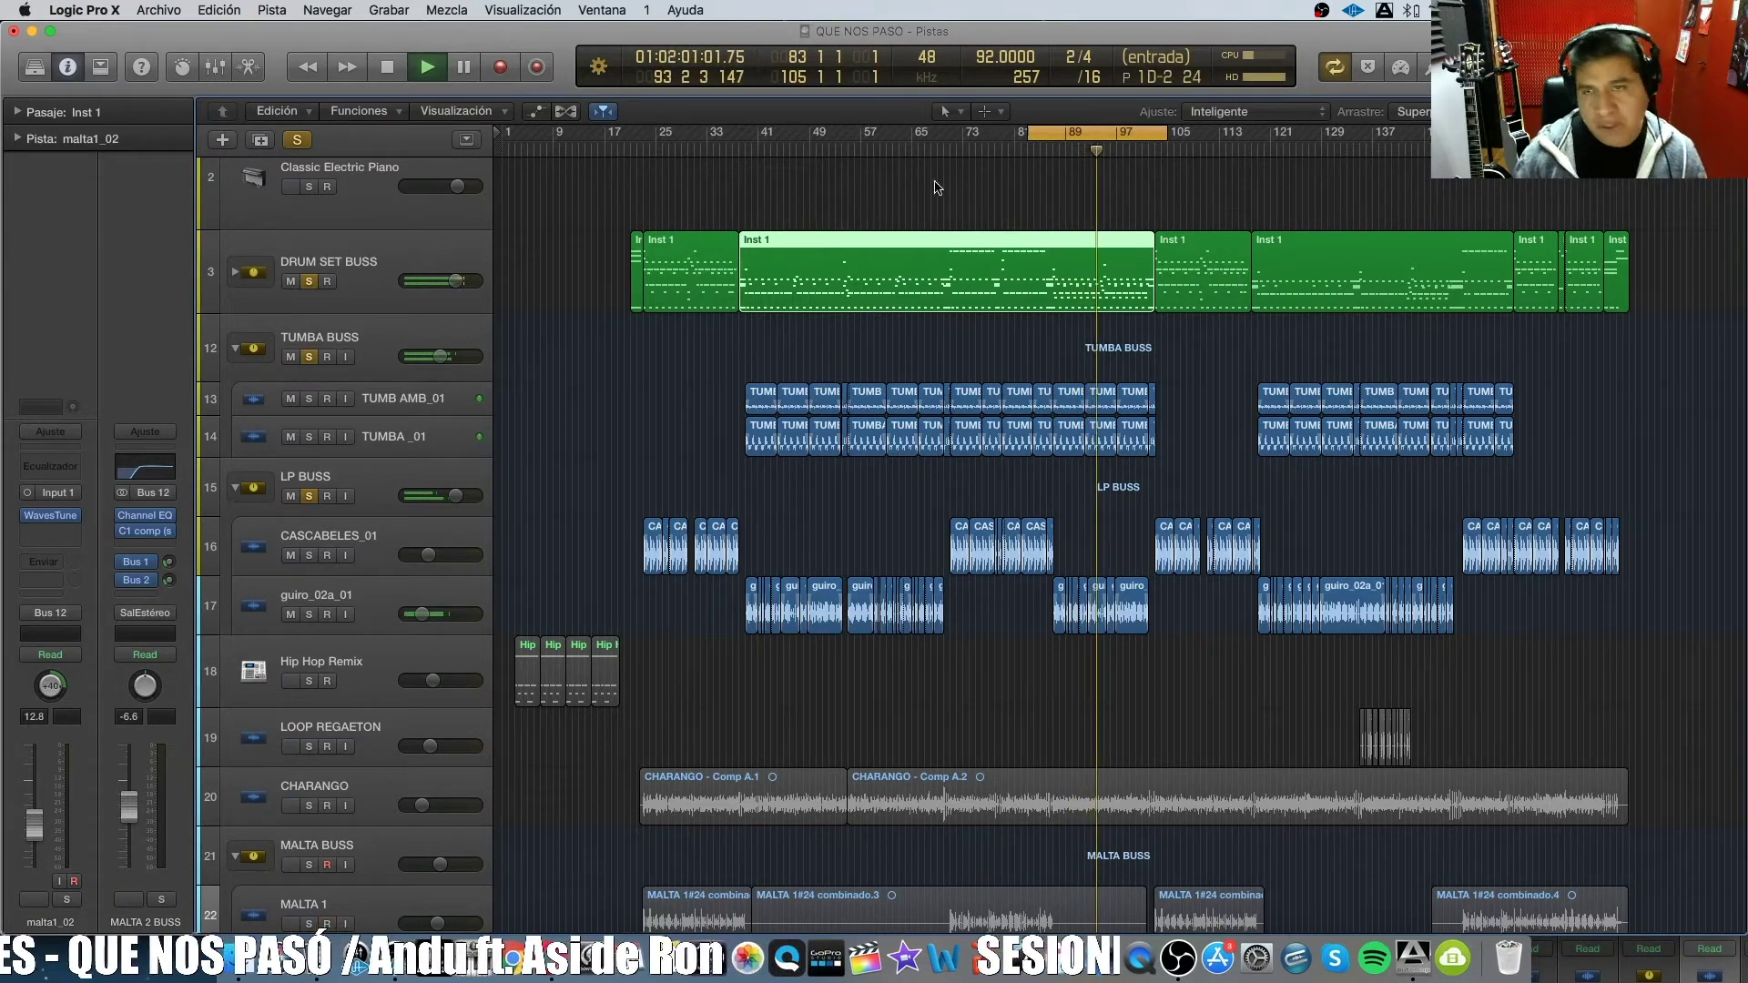
pyautogui.press('space')
pyautogui.click(297, 141)
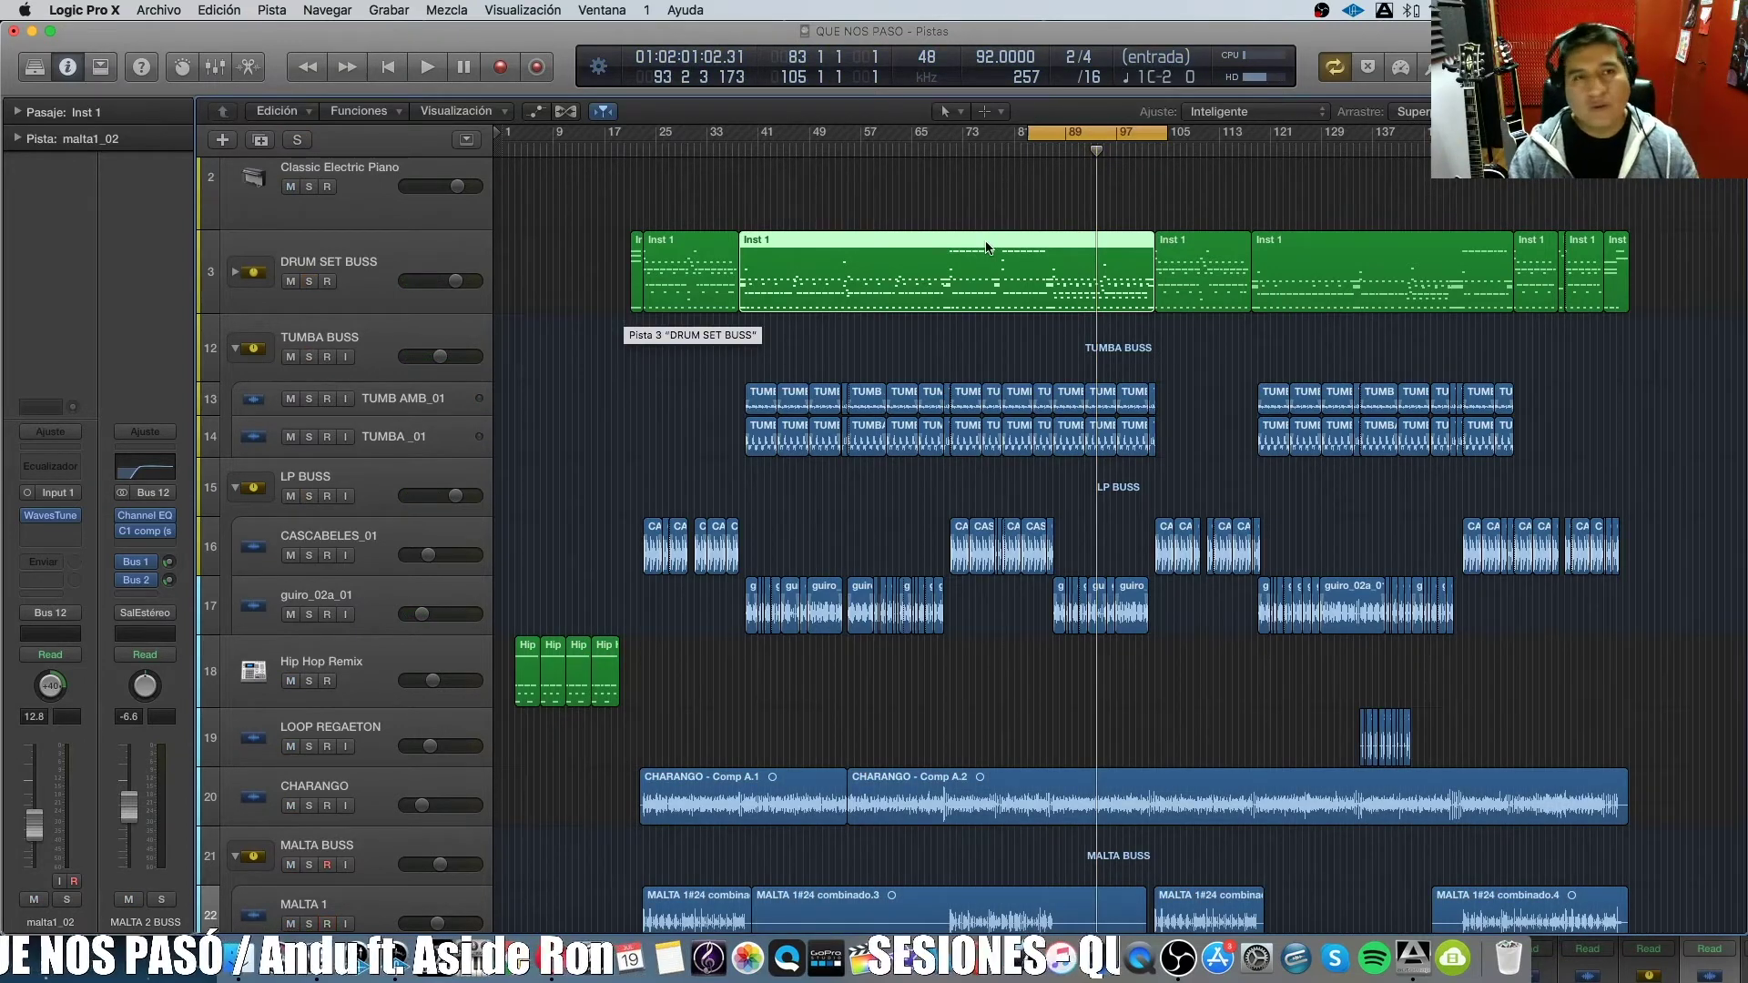
# Move the cycle range to bars 54–76, start playback and solo the vocal bus on track 49.
pyautogui.moveTo(1109, 134); pyautogui.dragTo(1066, 147)
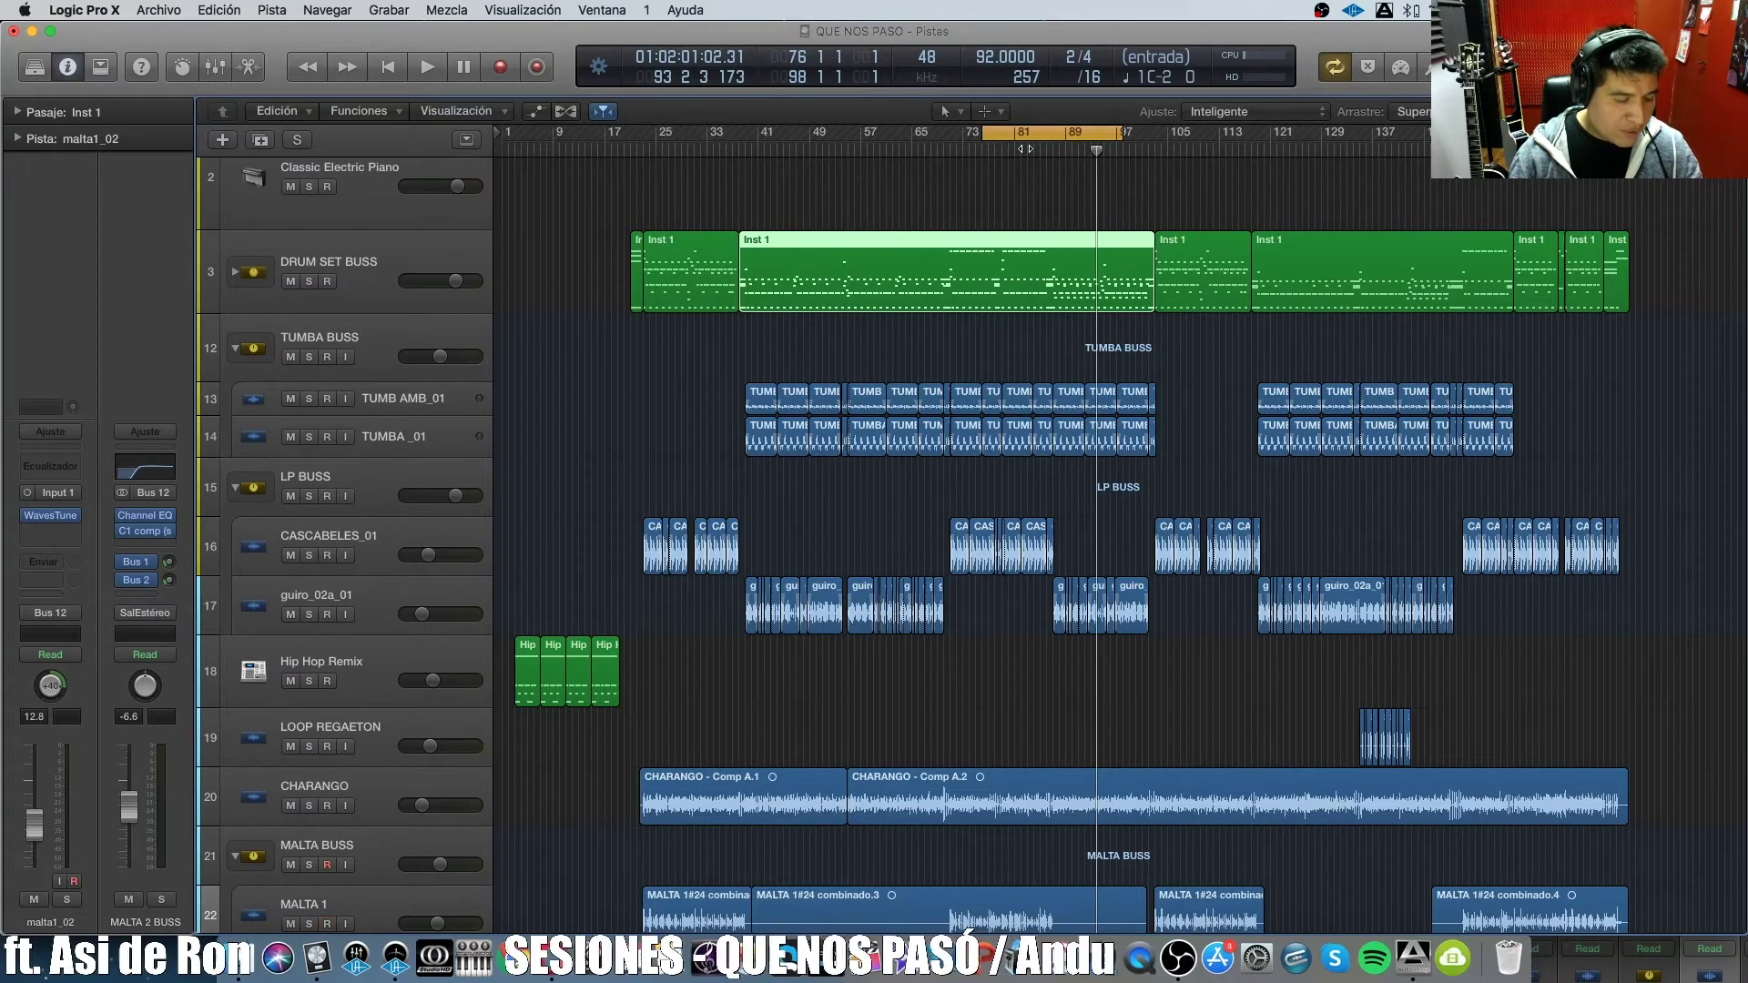
pyautogui.hotkey('ctrl', 'r')
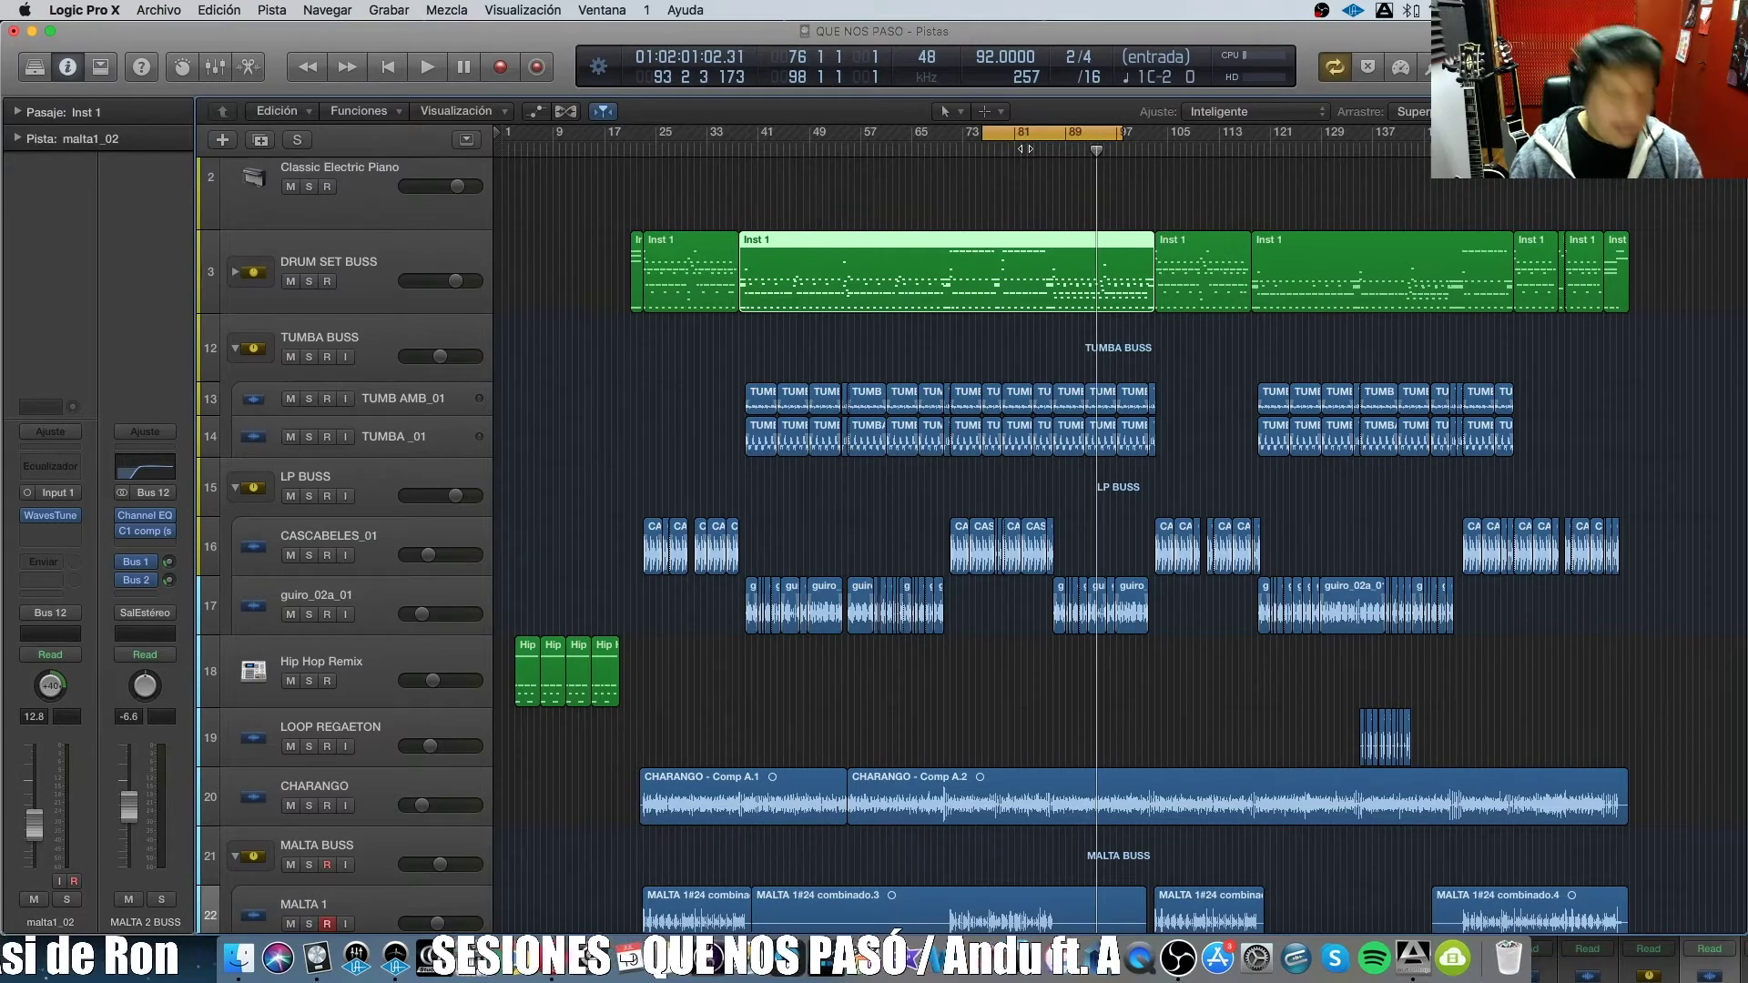
pyautogui.scroll(-15, 1049, 387)
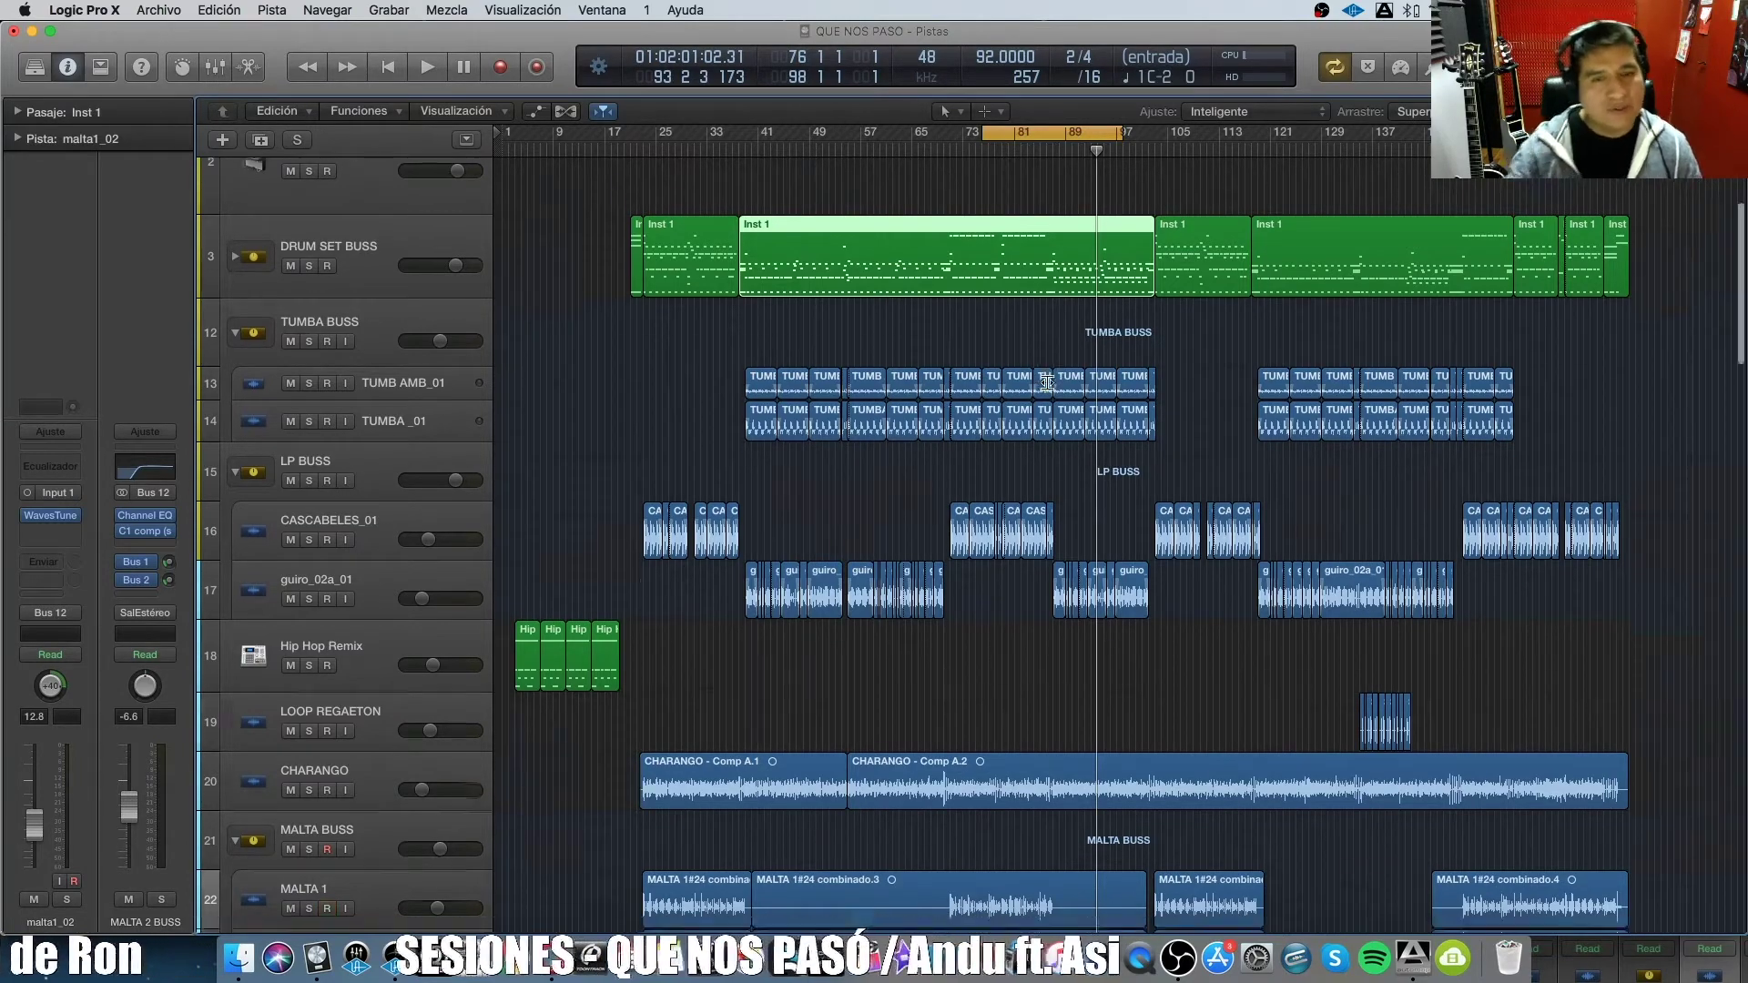
pyautogui.scroll(-6, 1049, 387)
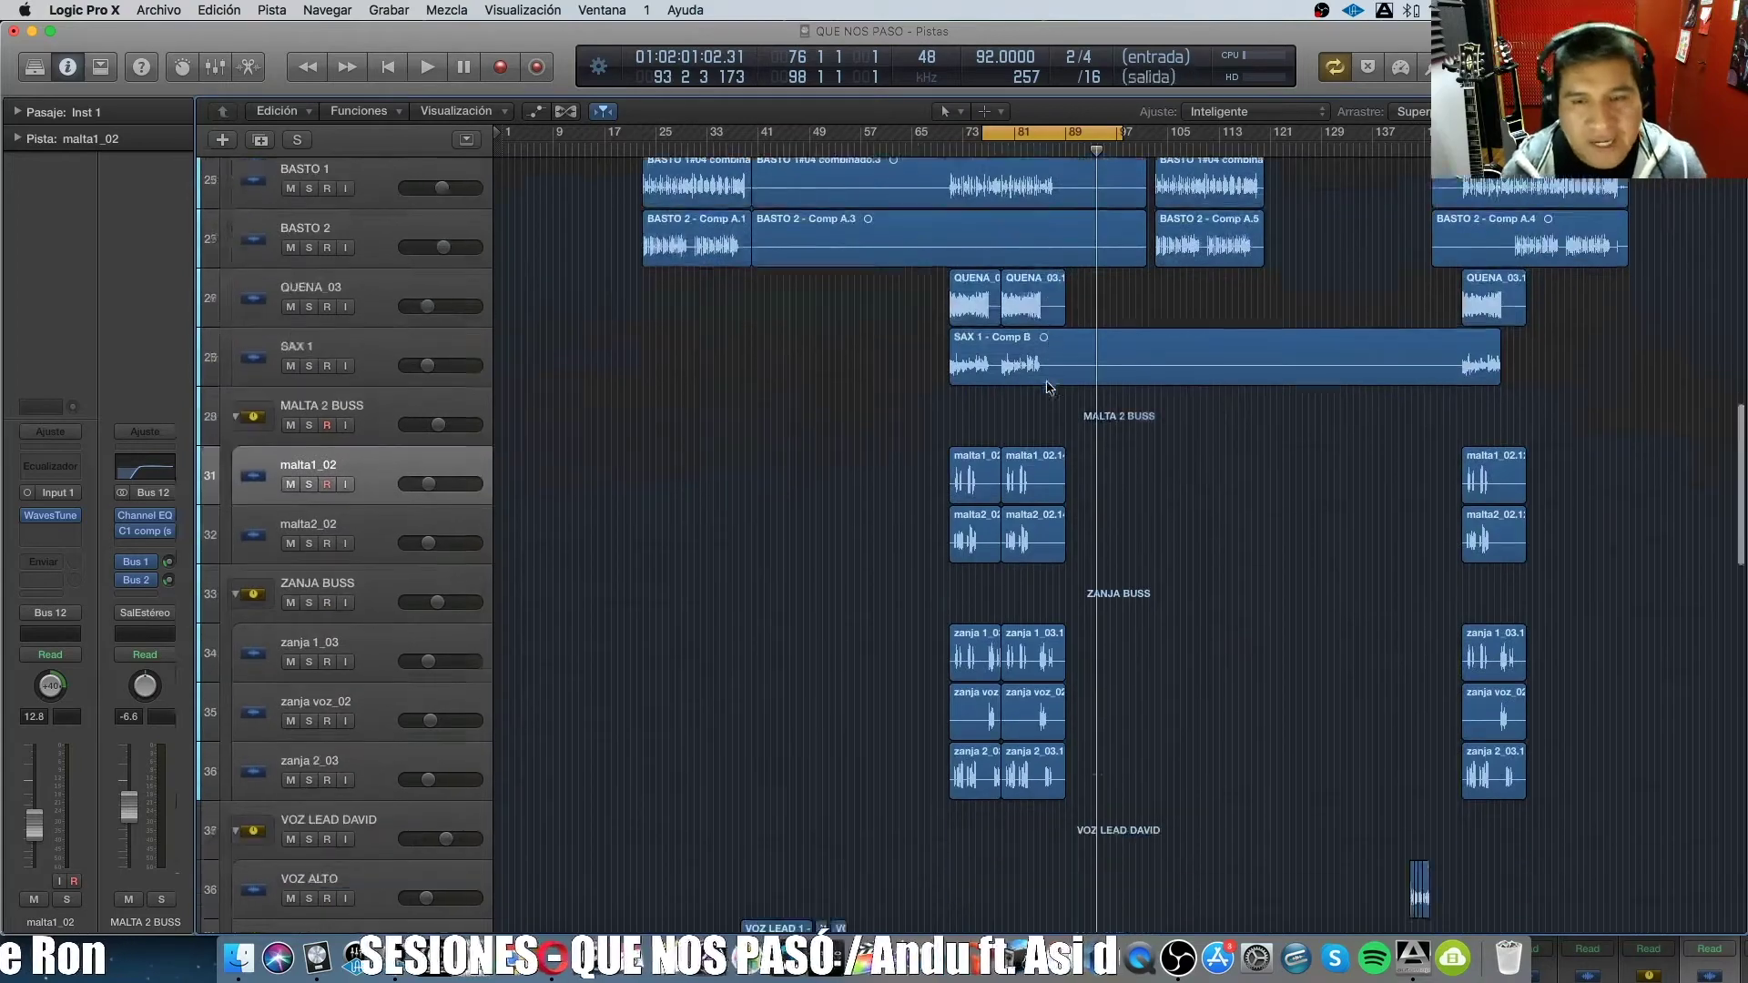
pyautogui.scroll(-1, 1049, 387)
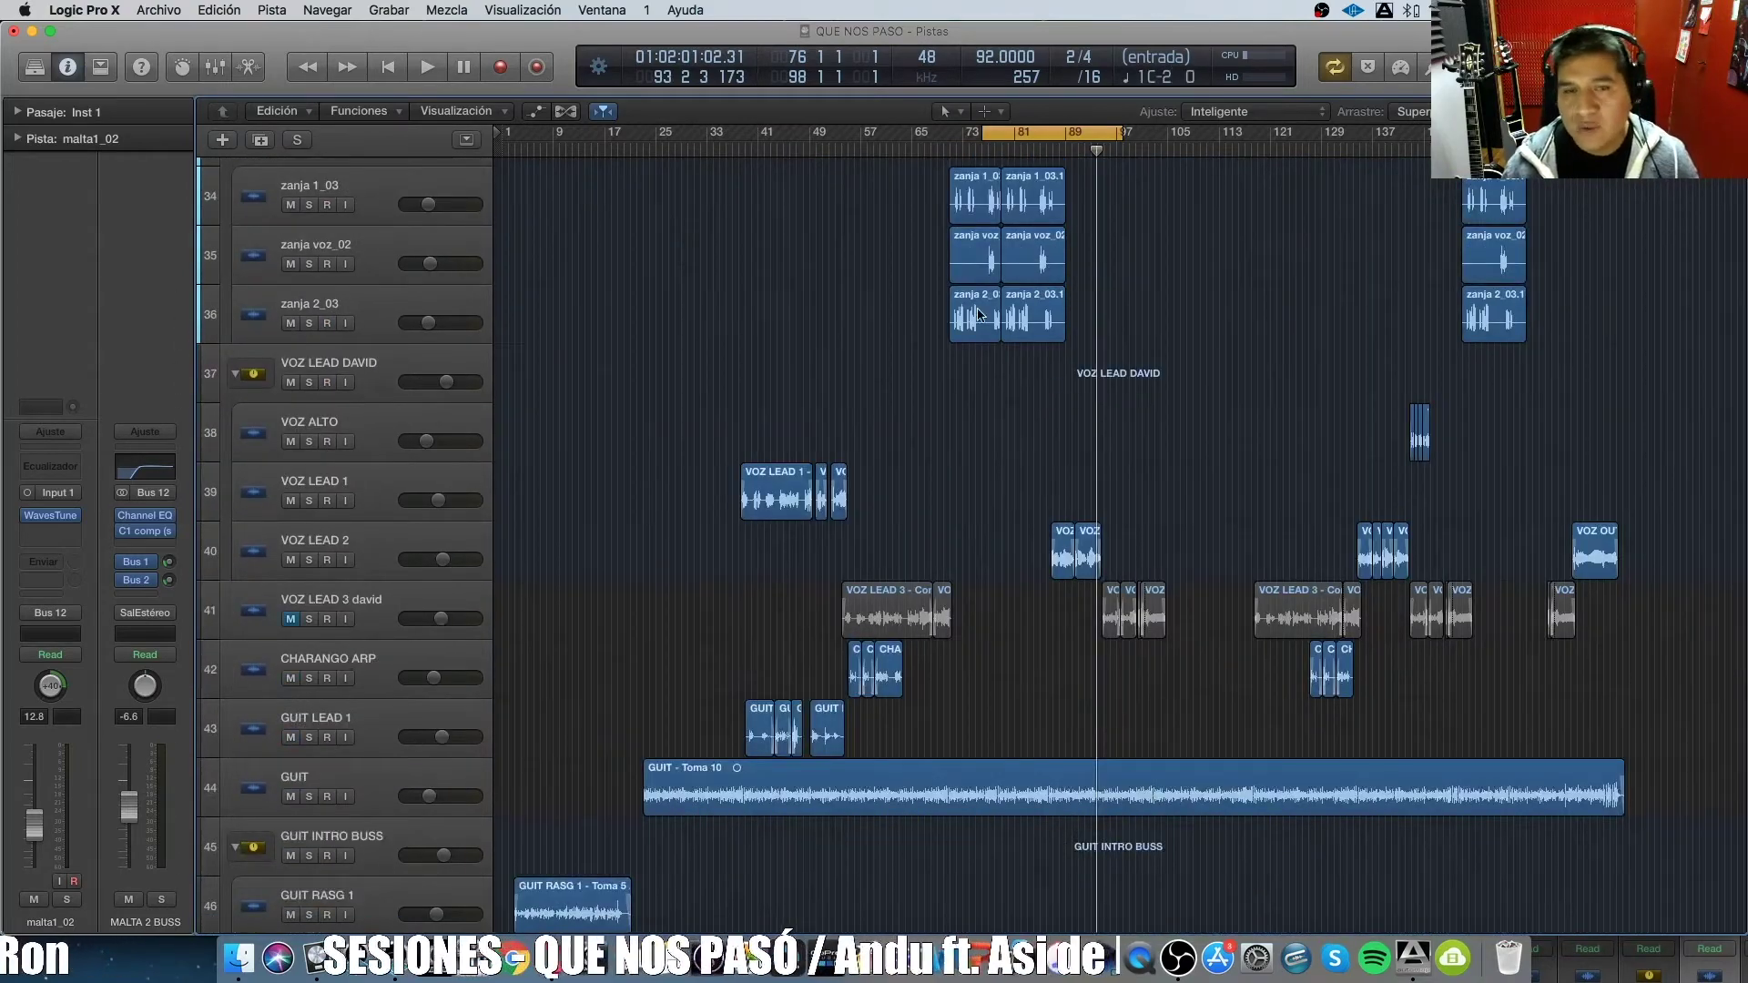
pyautogui.moveTo(1056, 132); pyautogui.dragTo(915, 178)
pyautogui.press('space')
pyautogui.scroll(-8, 752, 392)
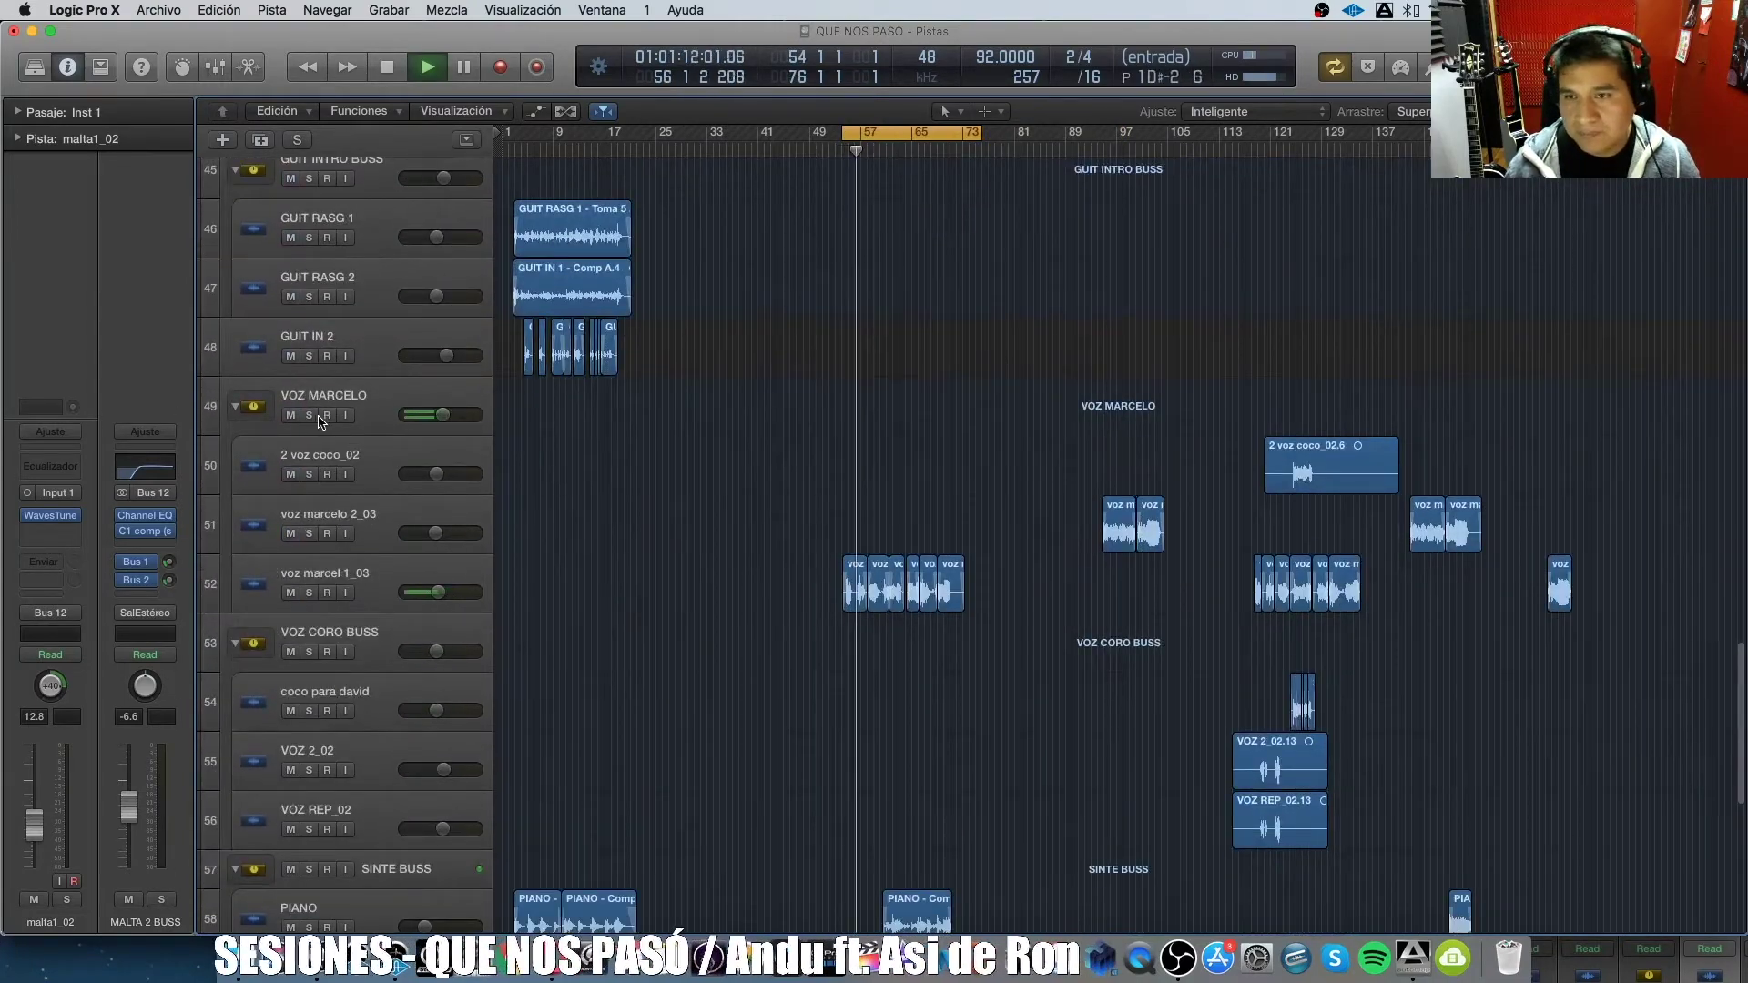
pyautogui.click(314, 416)
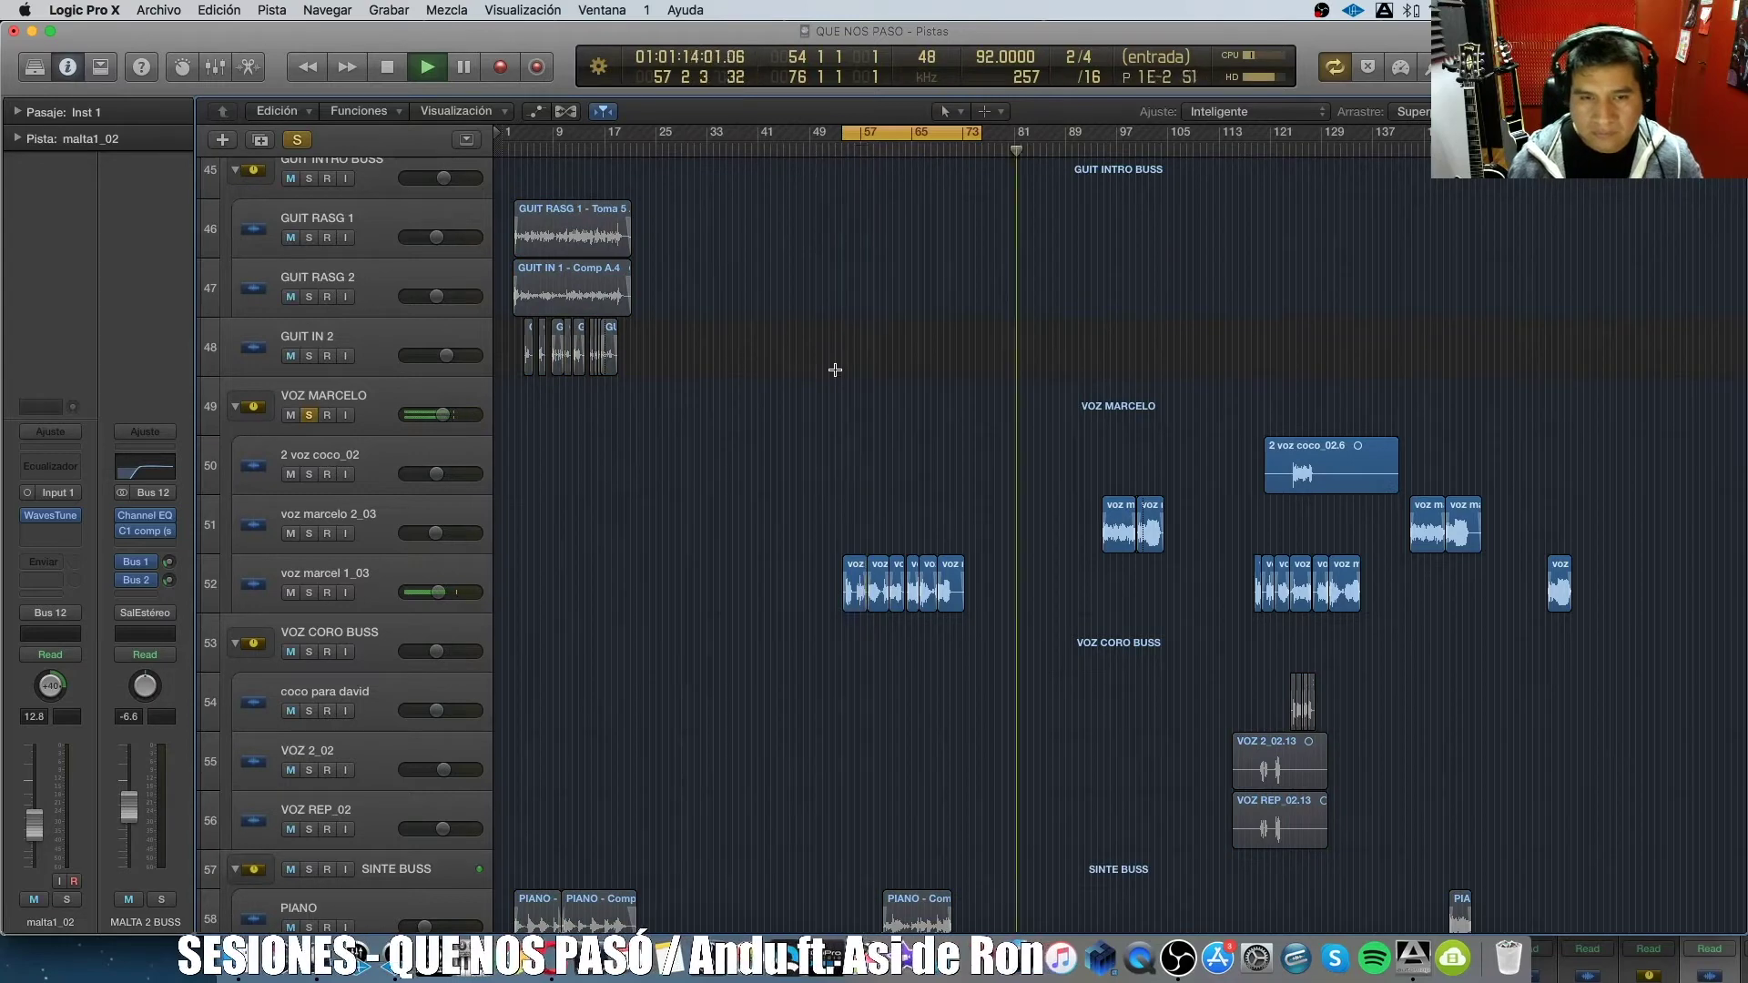
# Stop playback and trim the adjoining edges of the first two vocal regions on track 52, leaving a gap before bar 58.
pyautogui.scroll(5, 835, 369)
pyautogui.press('space')
pyautogui.scroll(3, 837, 374)
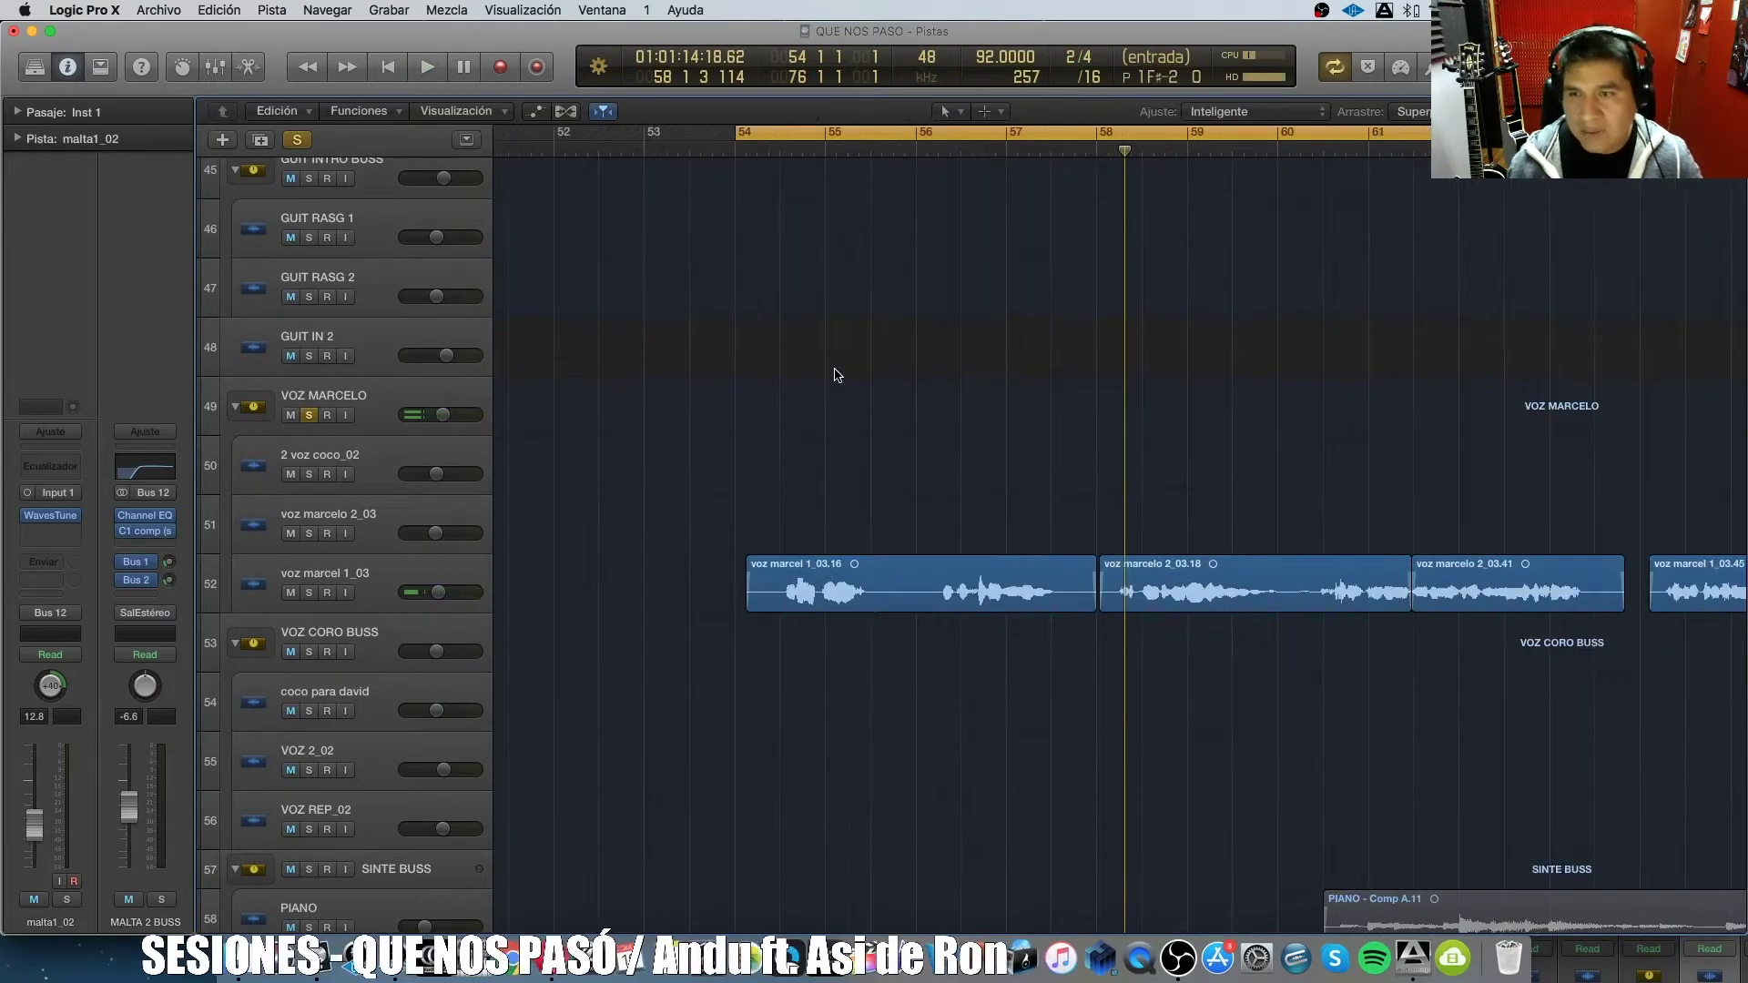
pyautogui.click(407, 574)
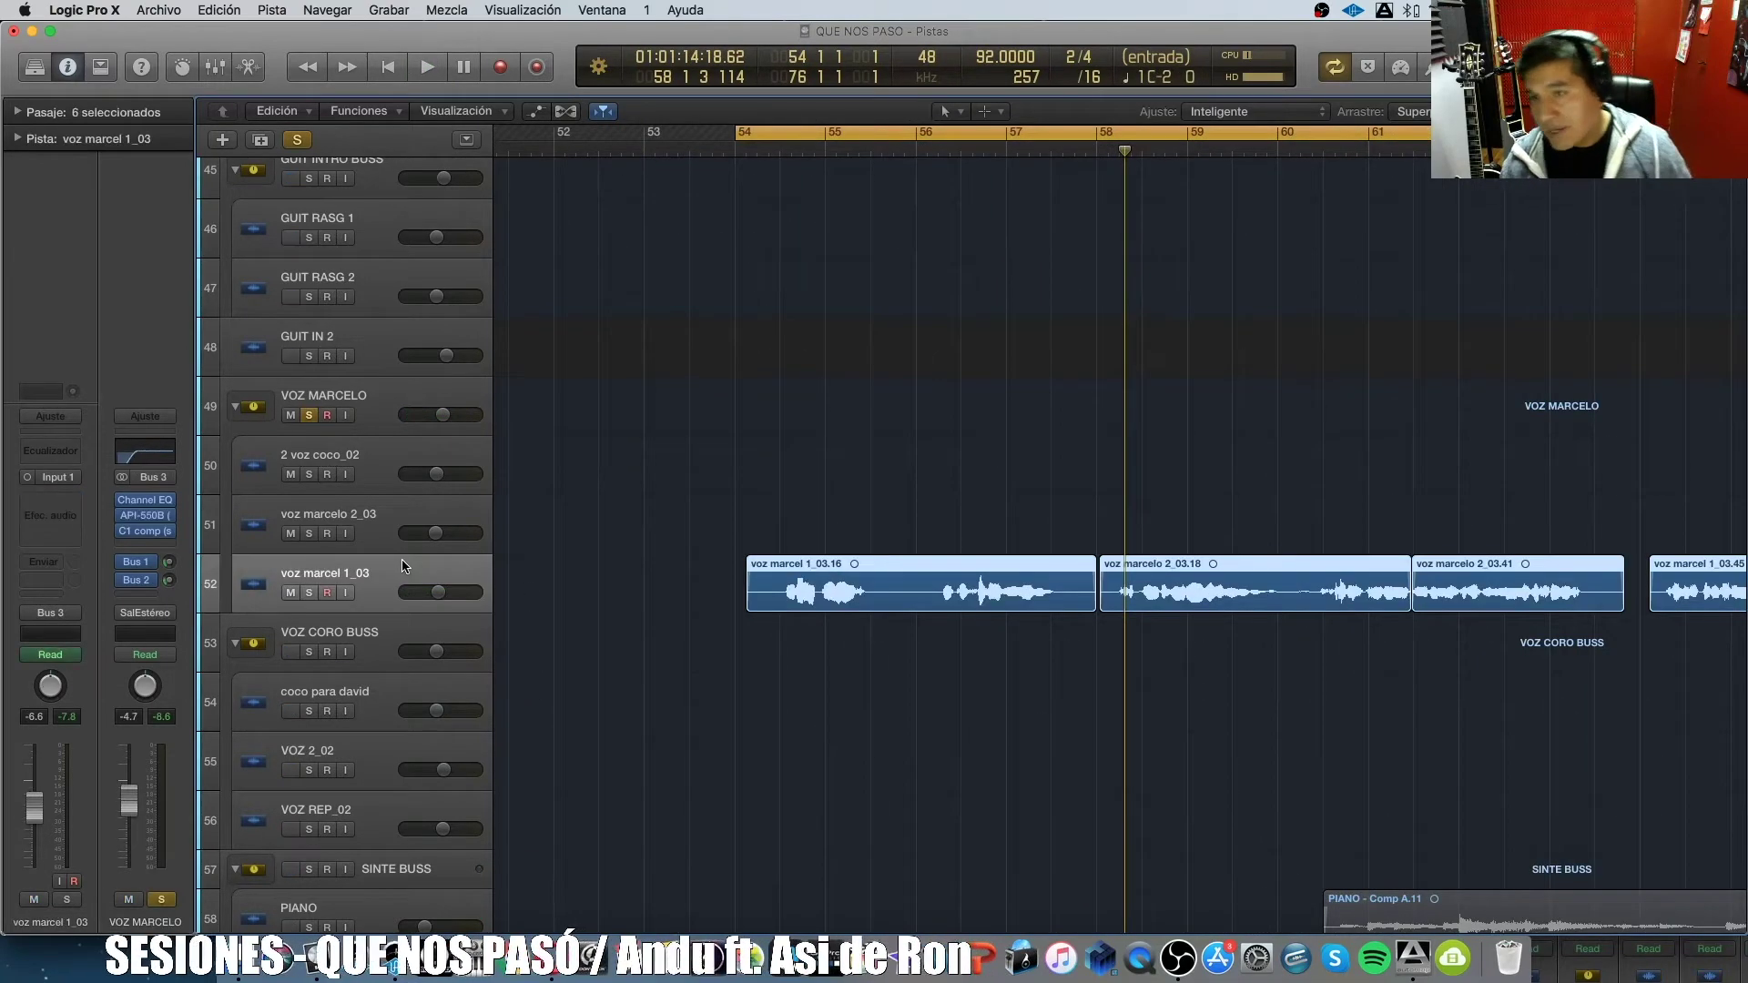
pyautogui.click(362, 395)
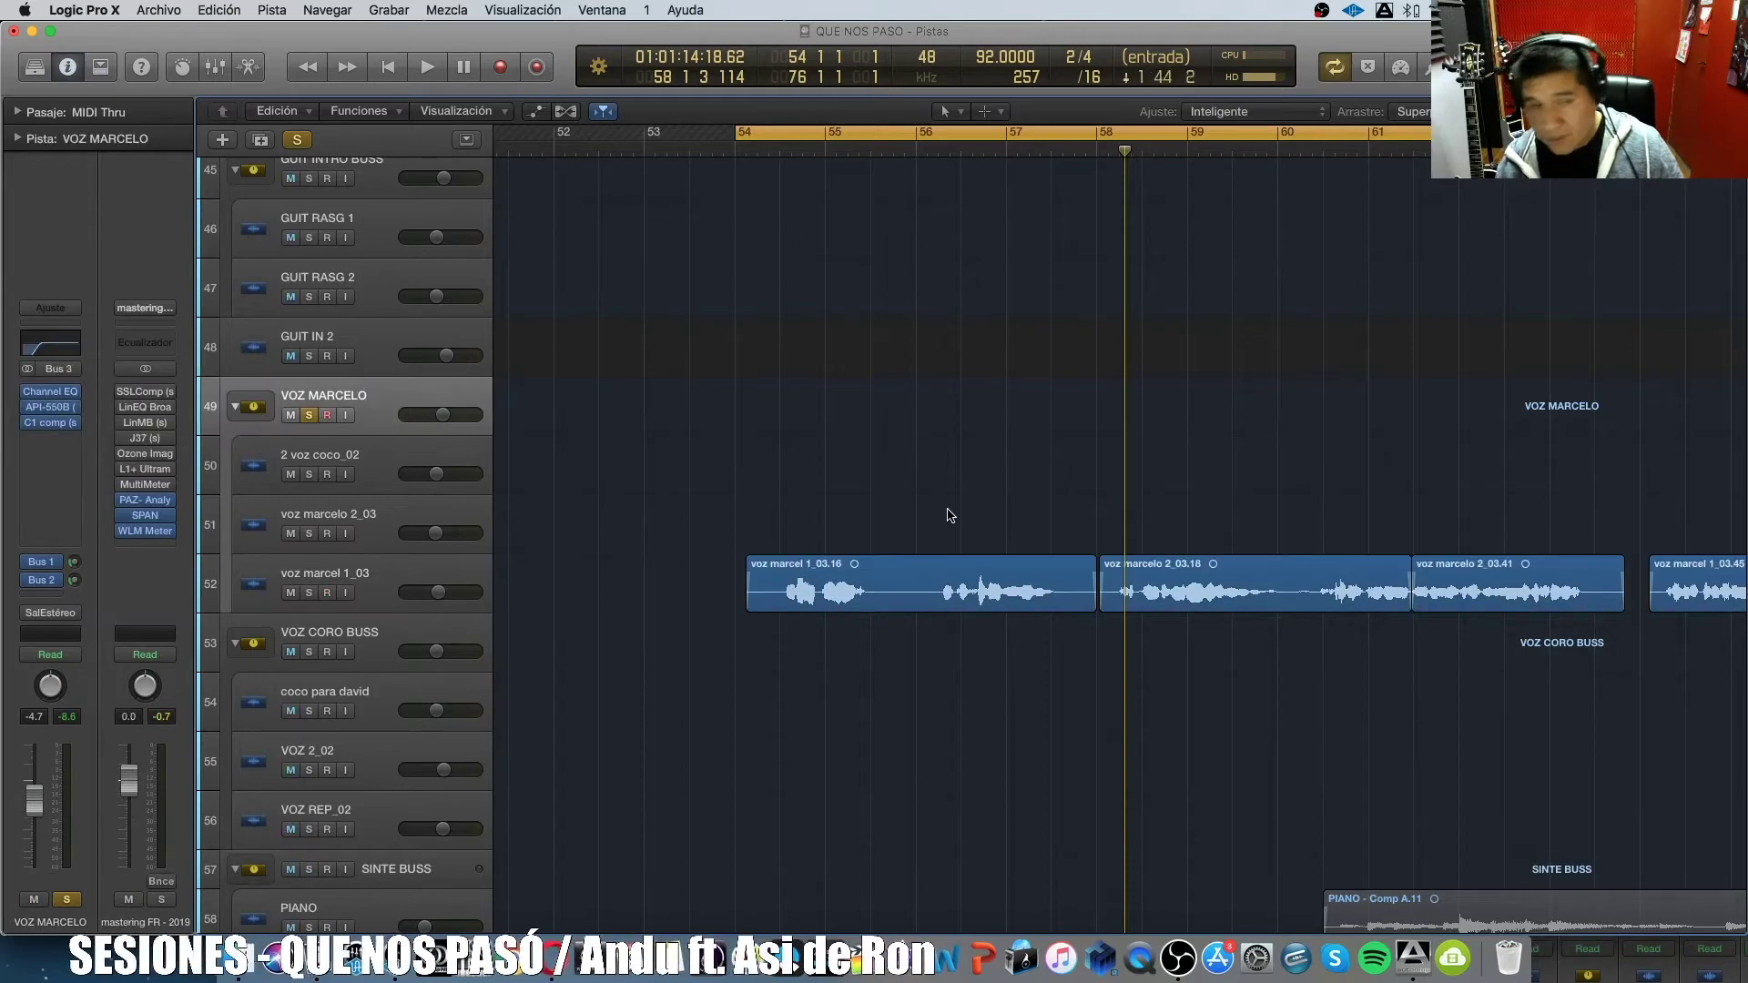
pyautogui.moveTo(1085, 601); pyautogui.dragTo(1100, 606)
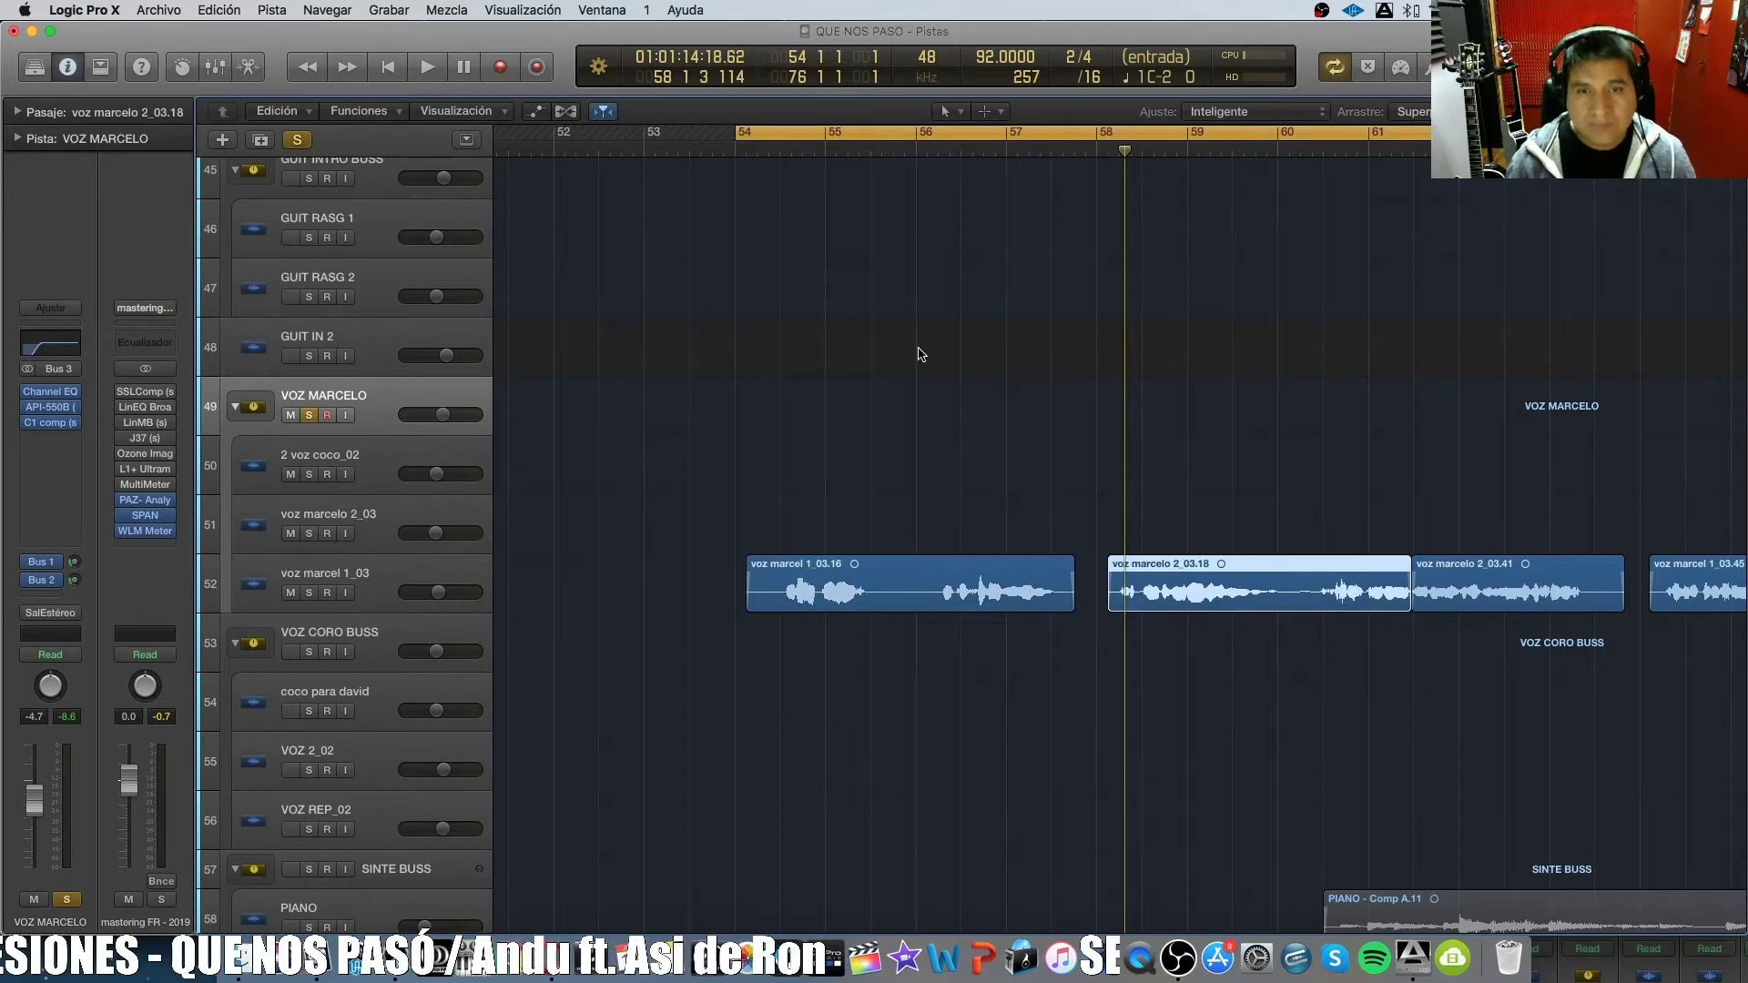
# Play the soloed vocal regions from bar 54 through bar 63, then stop playback.
pyautogui.press('space')
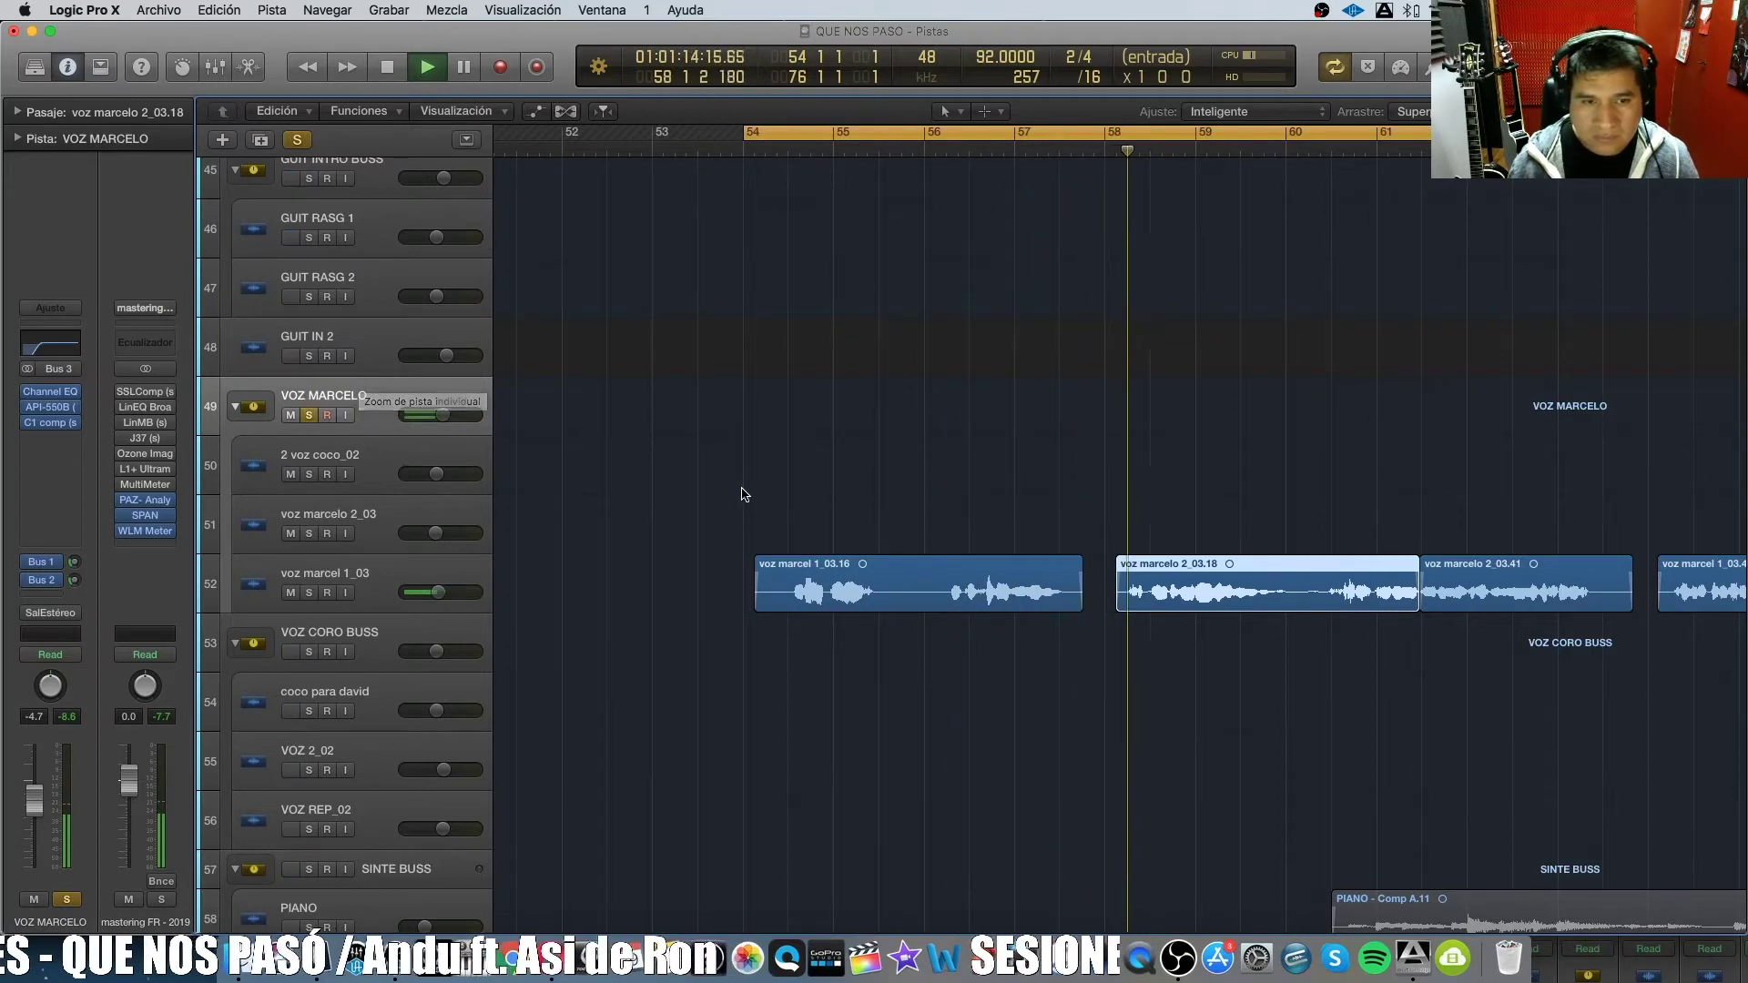
pyautogui.press('super+Left')
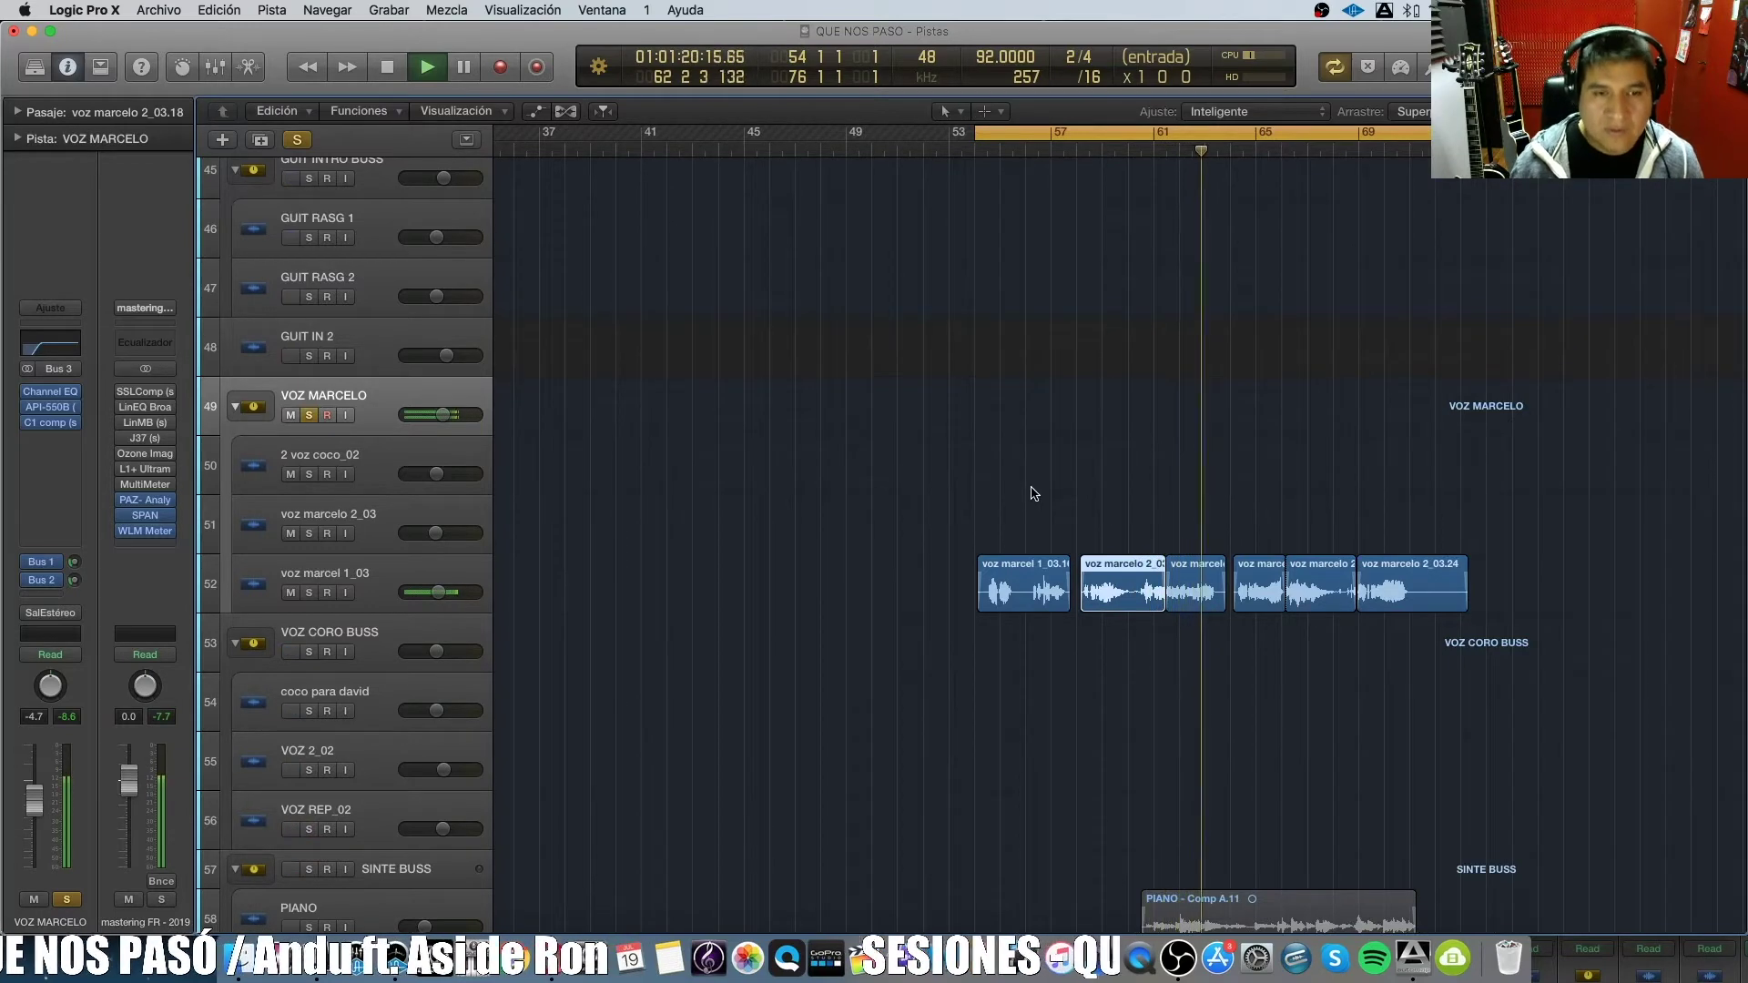
pyautogui.press('space')
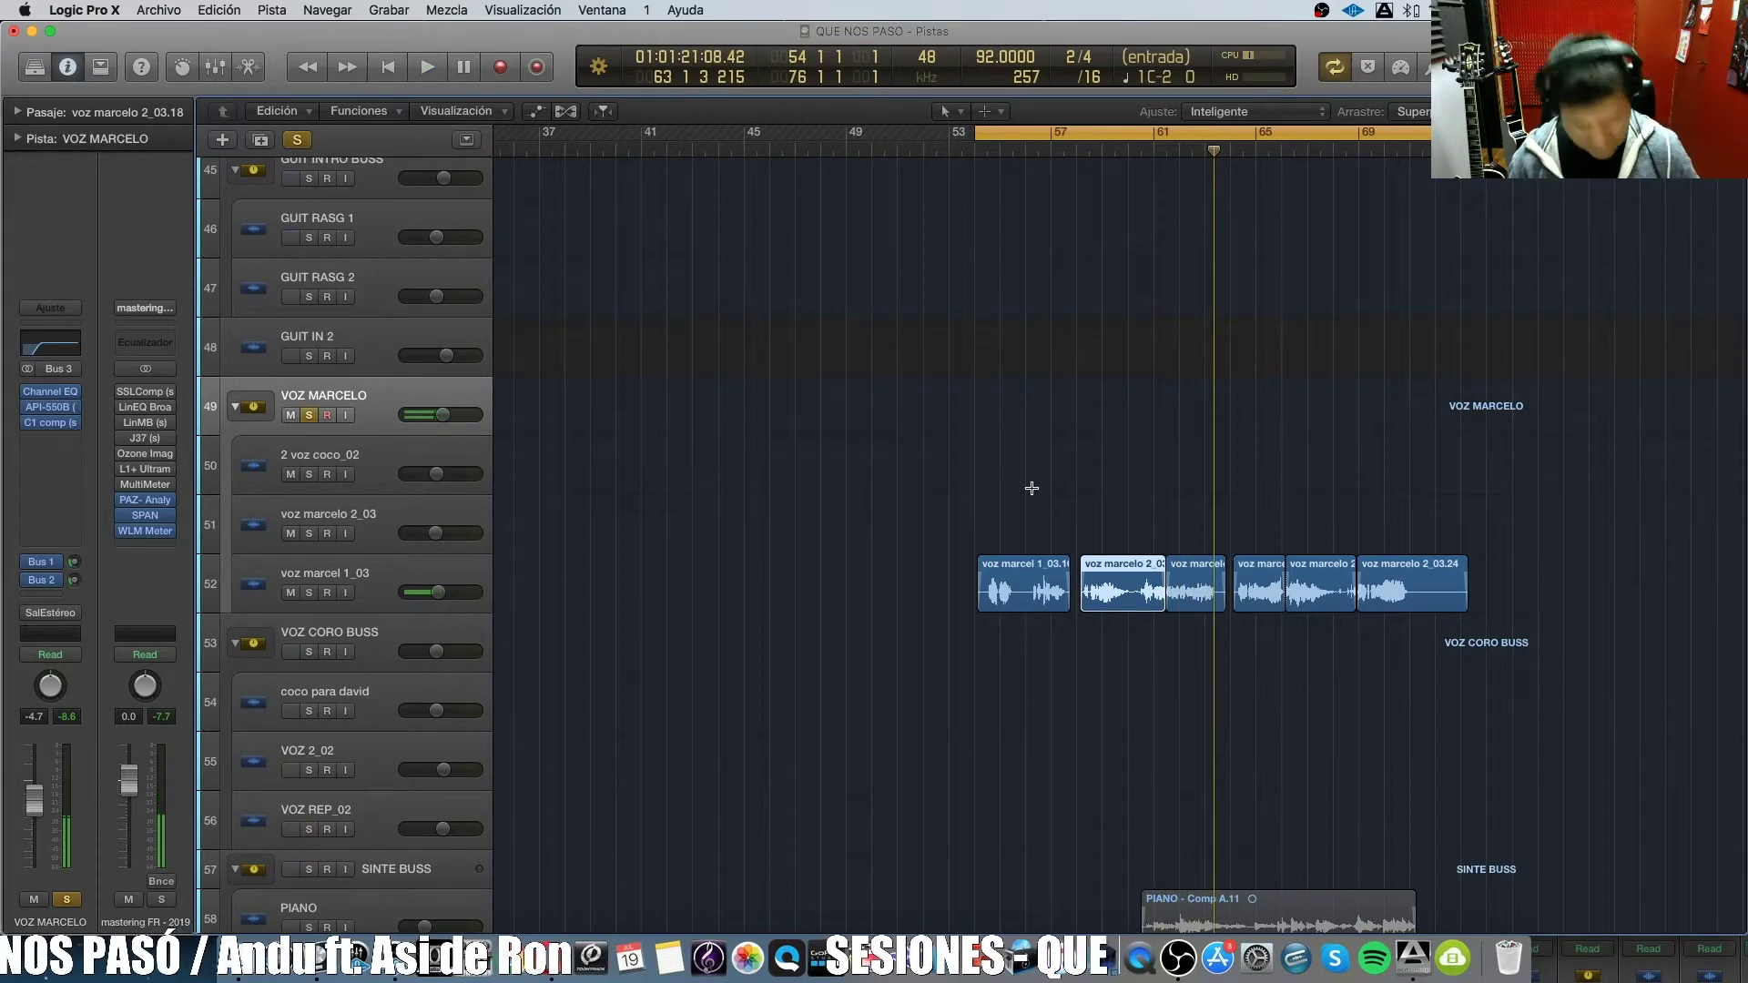
# Shorten the end of the third vocal region on track 52, between bars 63 and 64.
pyautogui.press('super+Right')
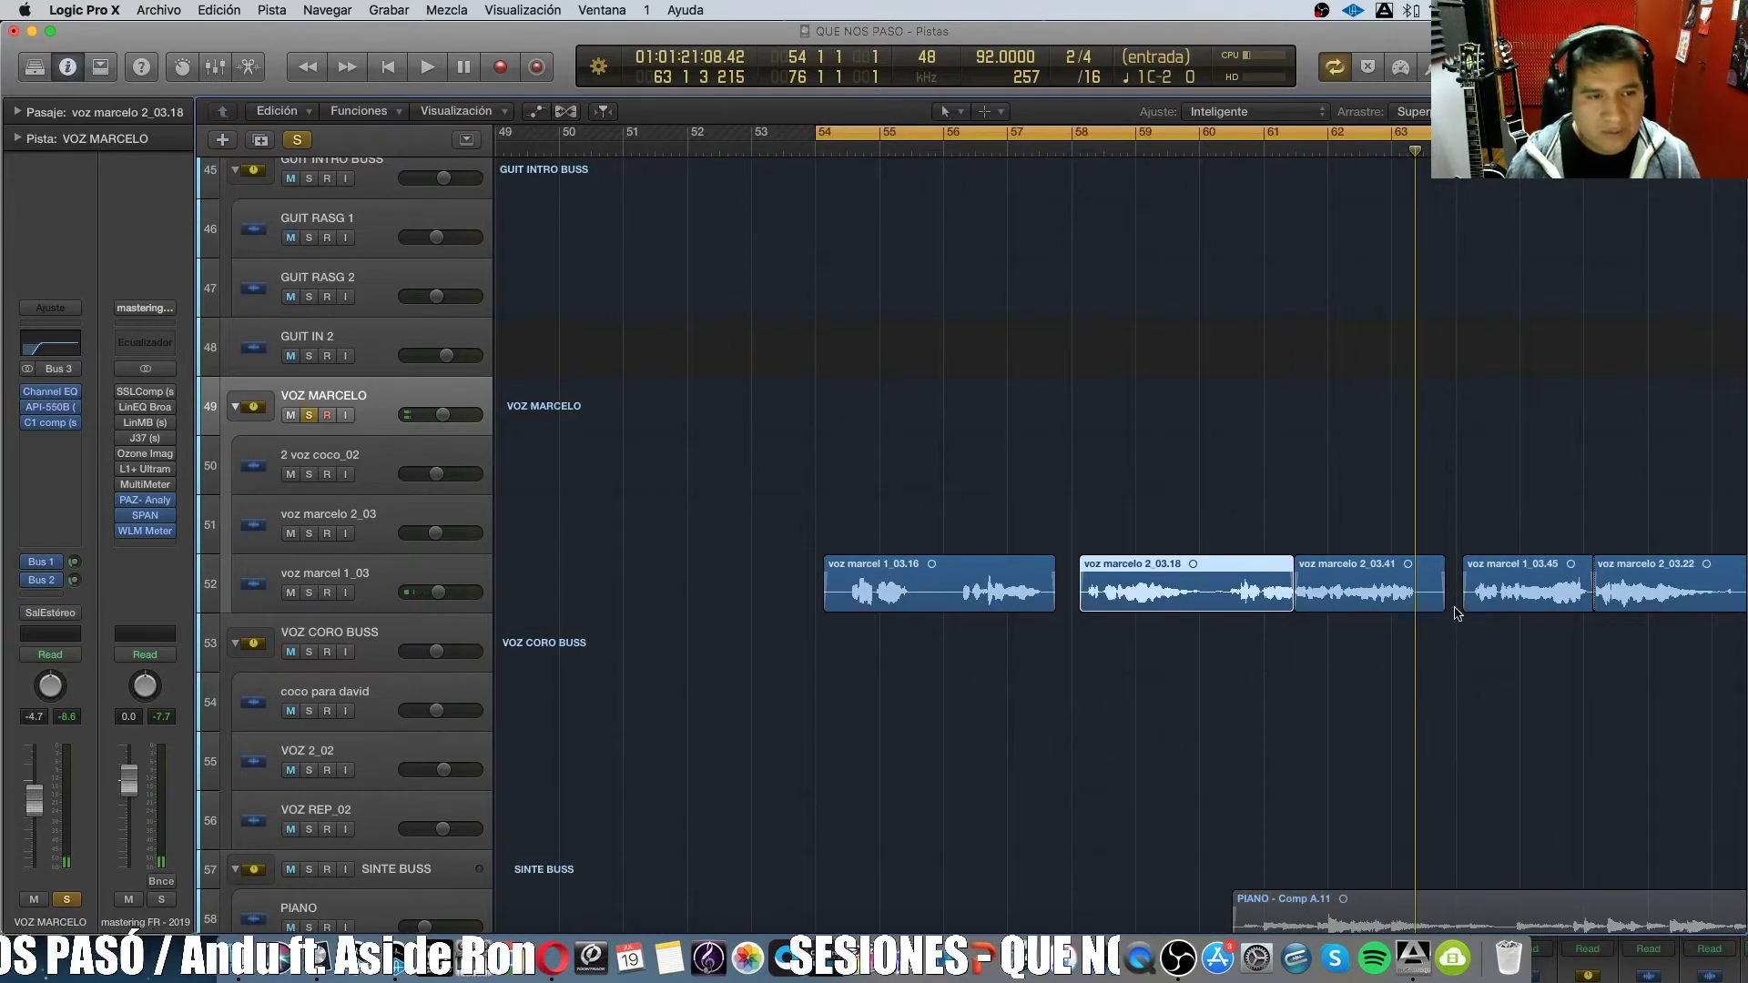
pyautogui.moveTo(1444, 603); pyautogui.dragTo(1427, 602)
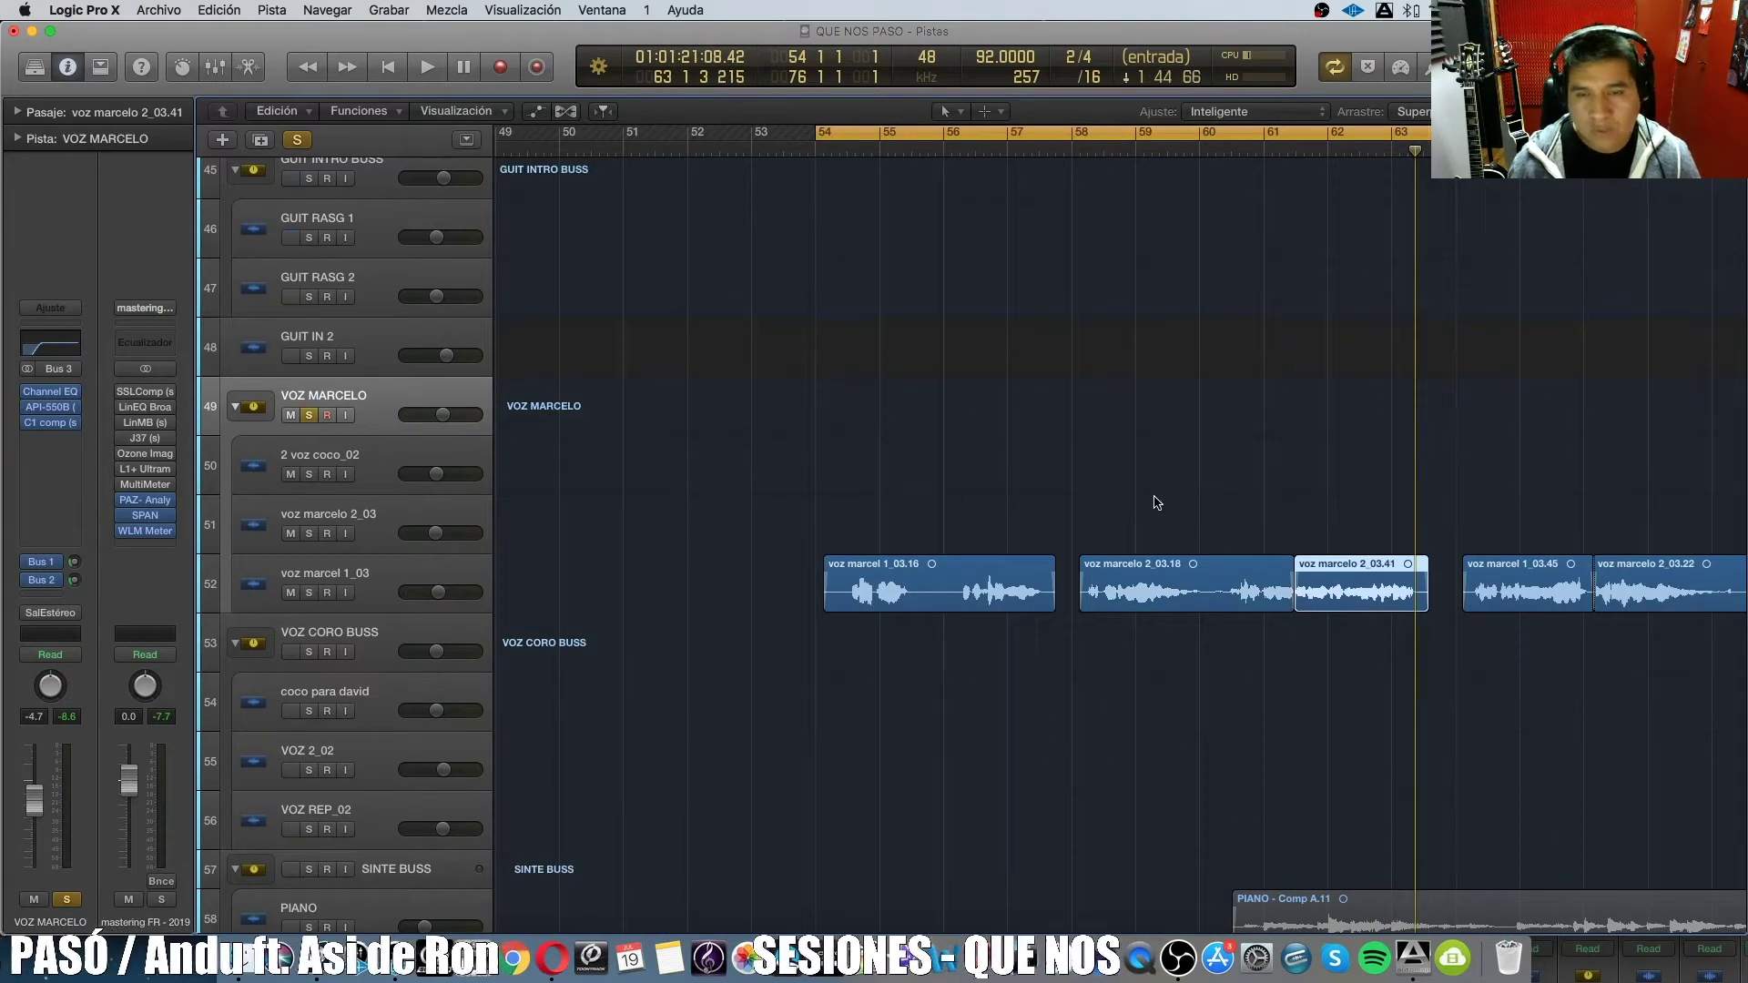
pyautogui.hscroll(-3, 1156, 503)
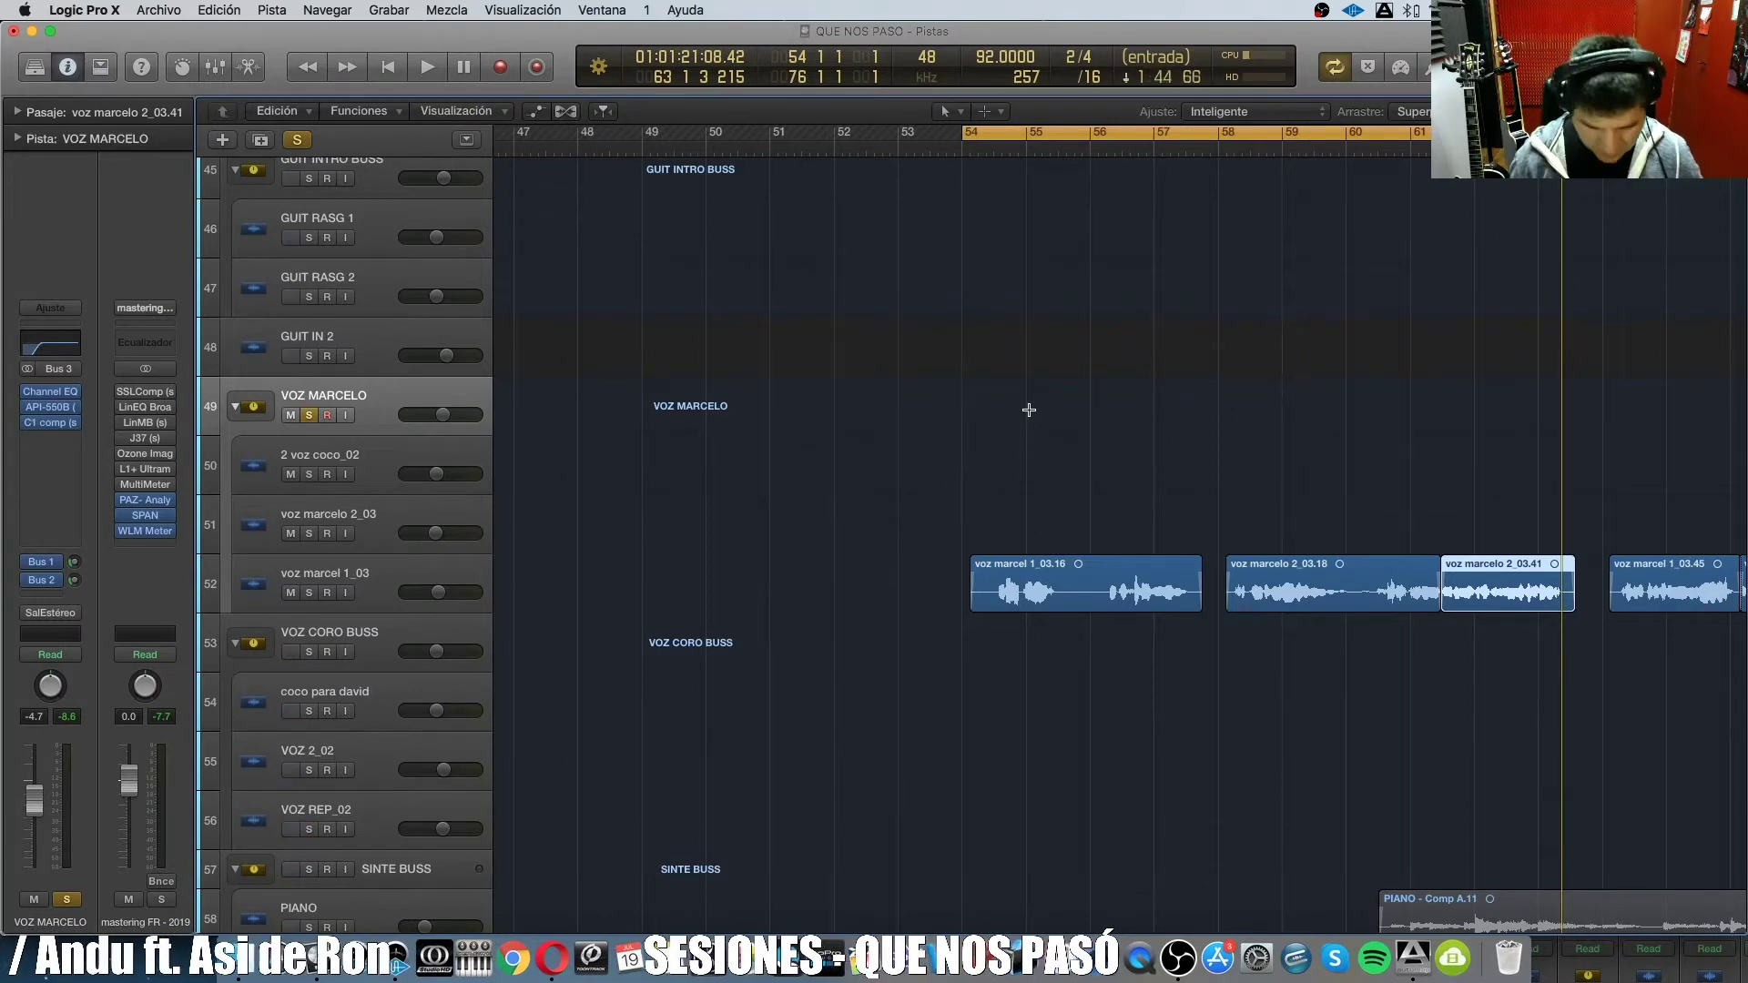
pyautogui.press('super+Left')
pyautogui.press('super+Left')
pyautogui.hscroll(5, 1031, 415)
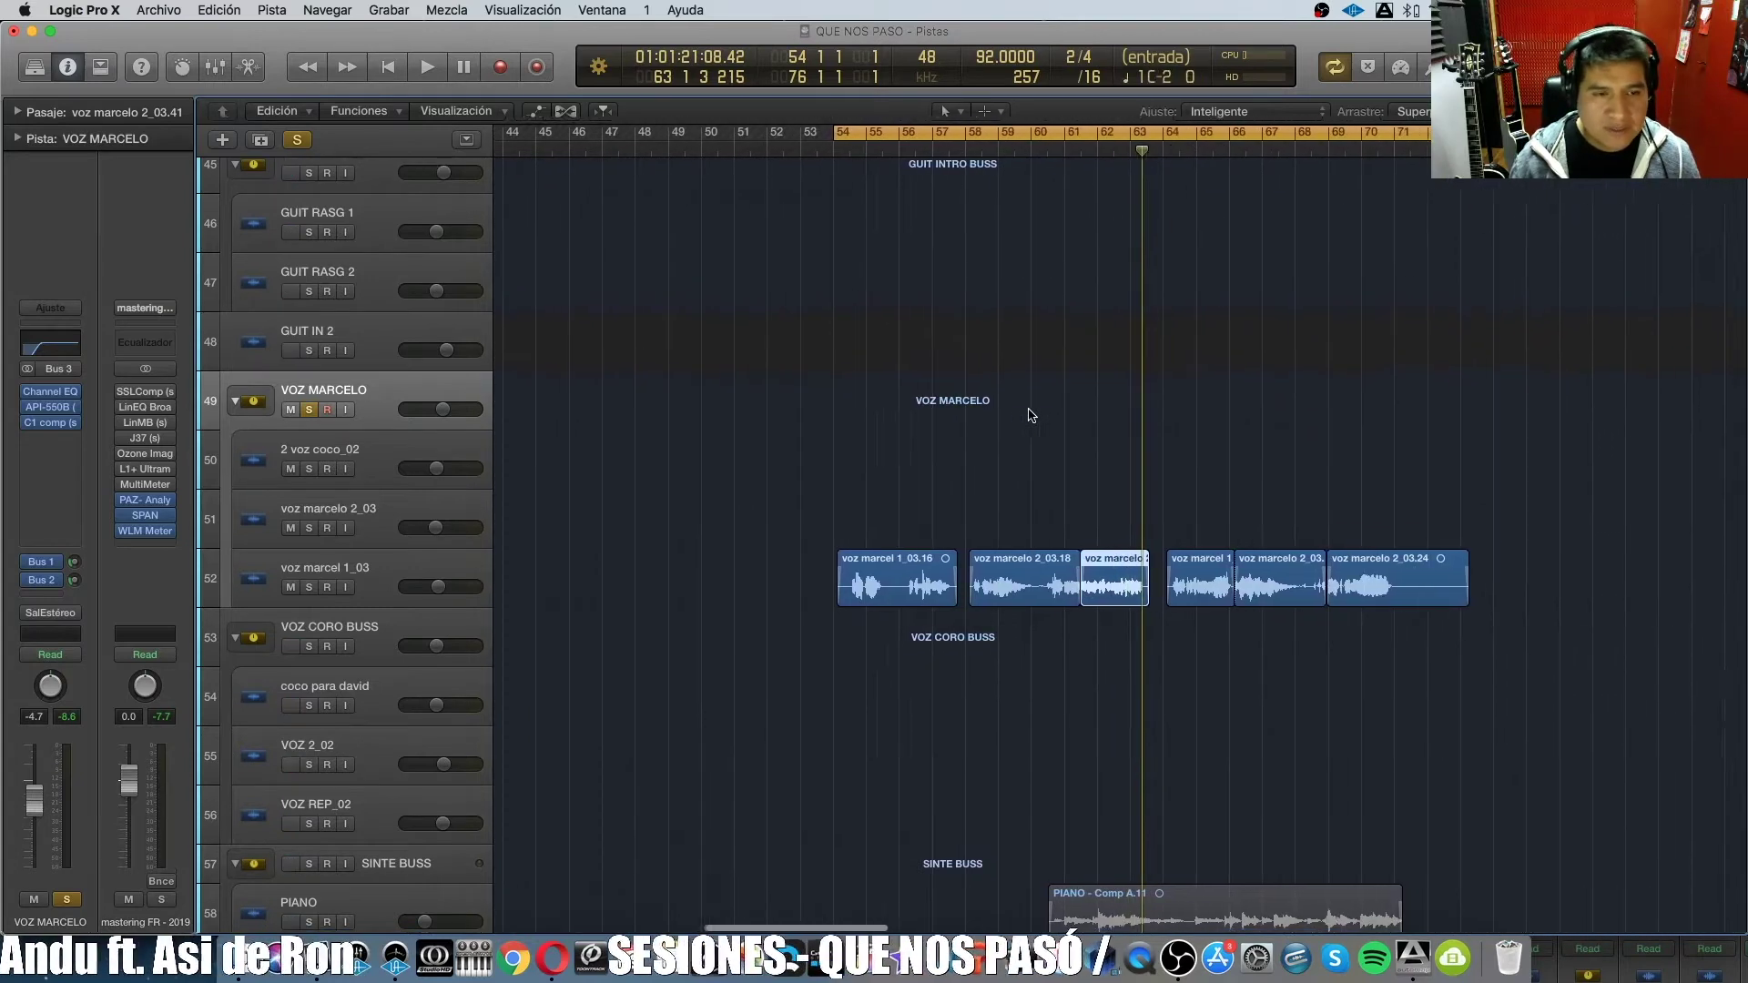
# Shorten the end of the last vocal region on track 52 to about bar 71.
pyautogui.moveTo(1417, 593); pyautogui.dragTo(1352, 583)
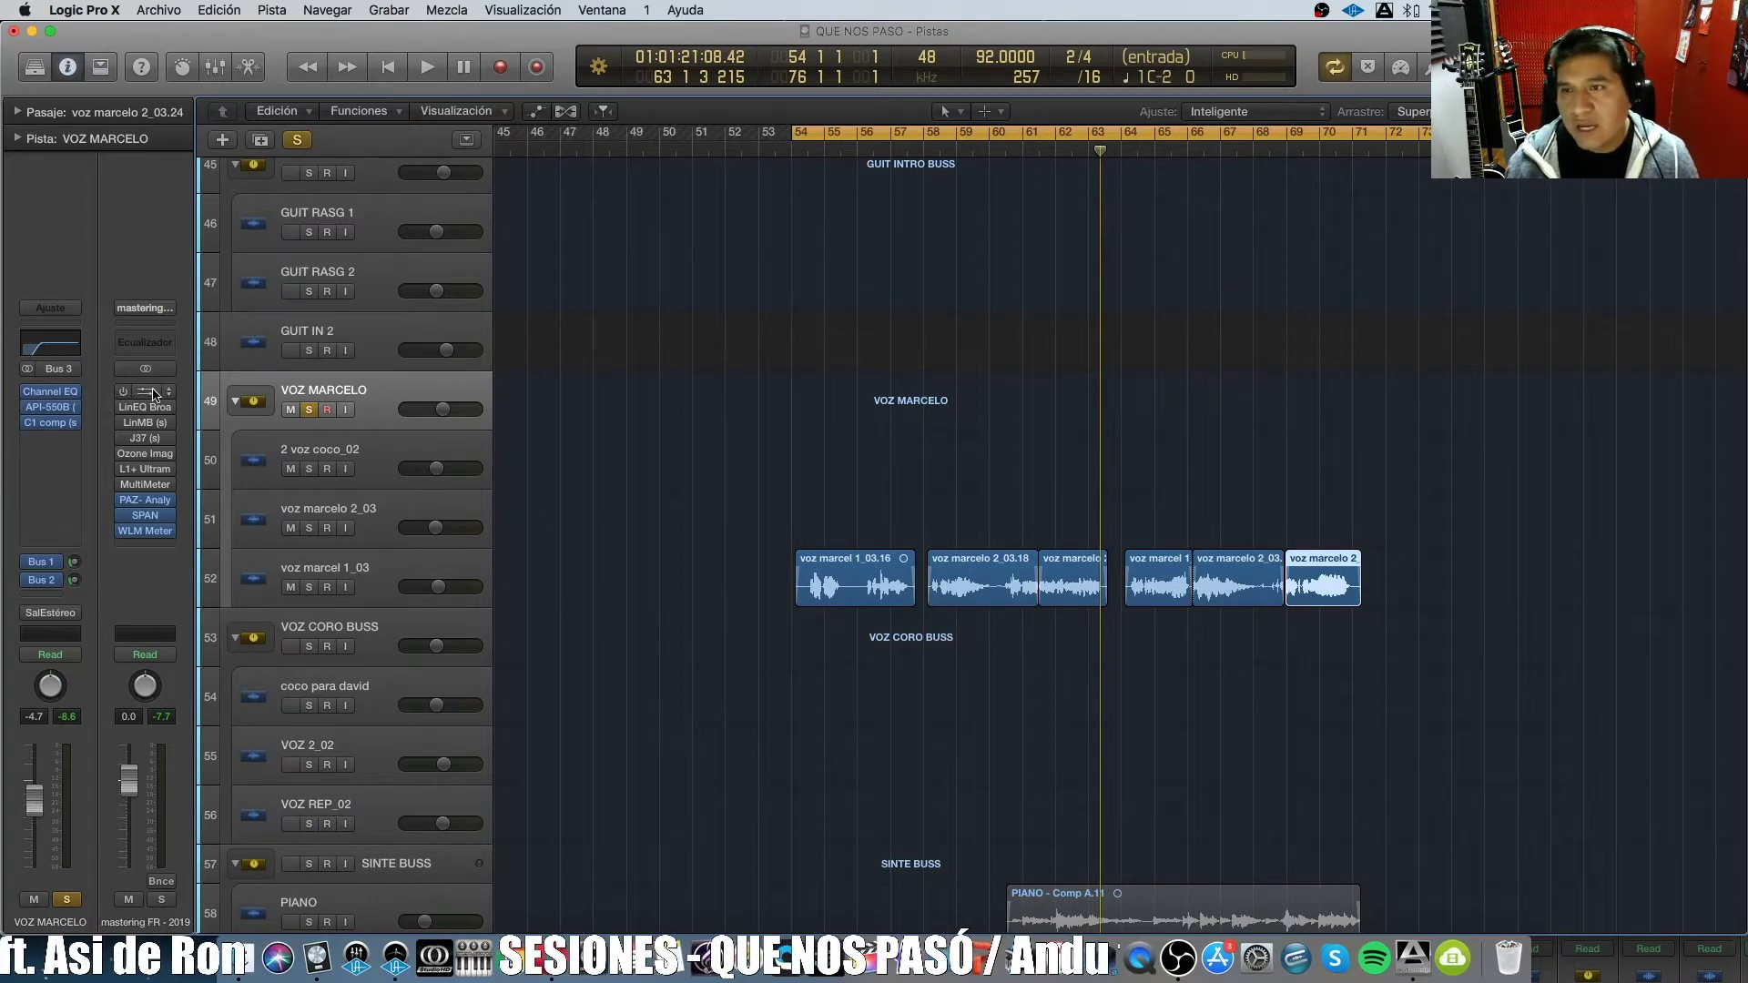
# Open the vocal bus's Channel EQ and API-550B side by side and play the soloed vocal to examine the Channel EQ curve.
pyautogui.click(52, 347)
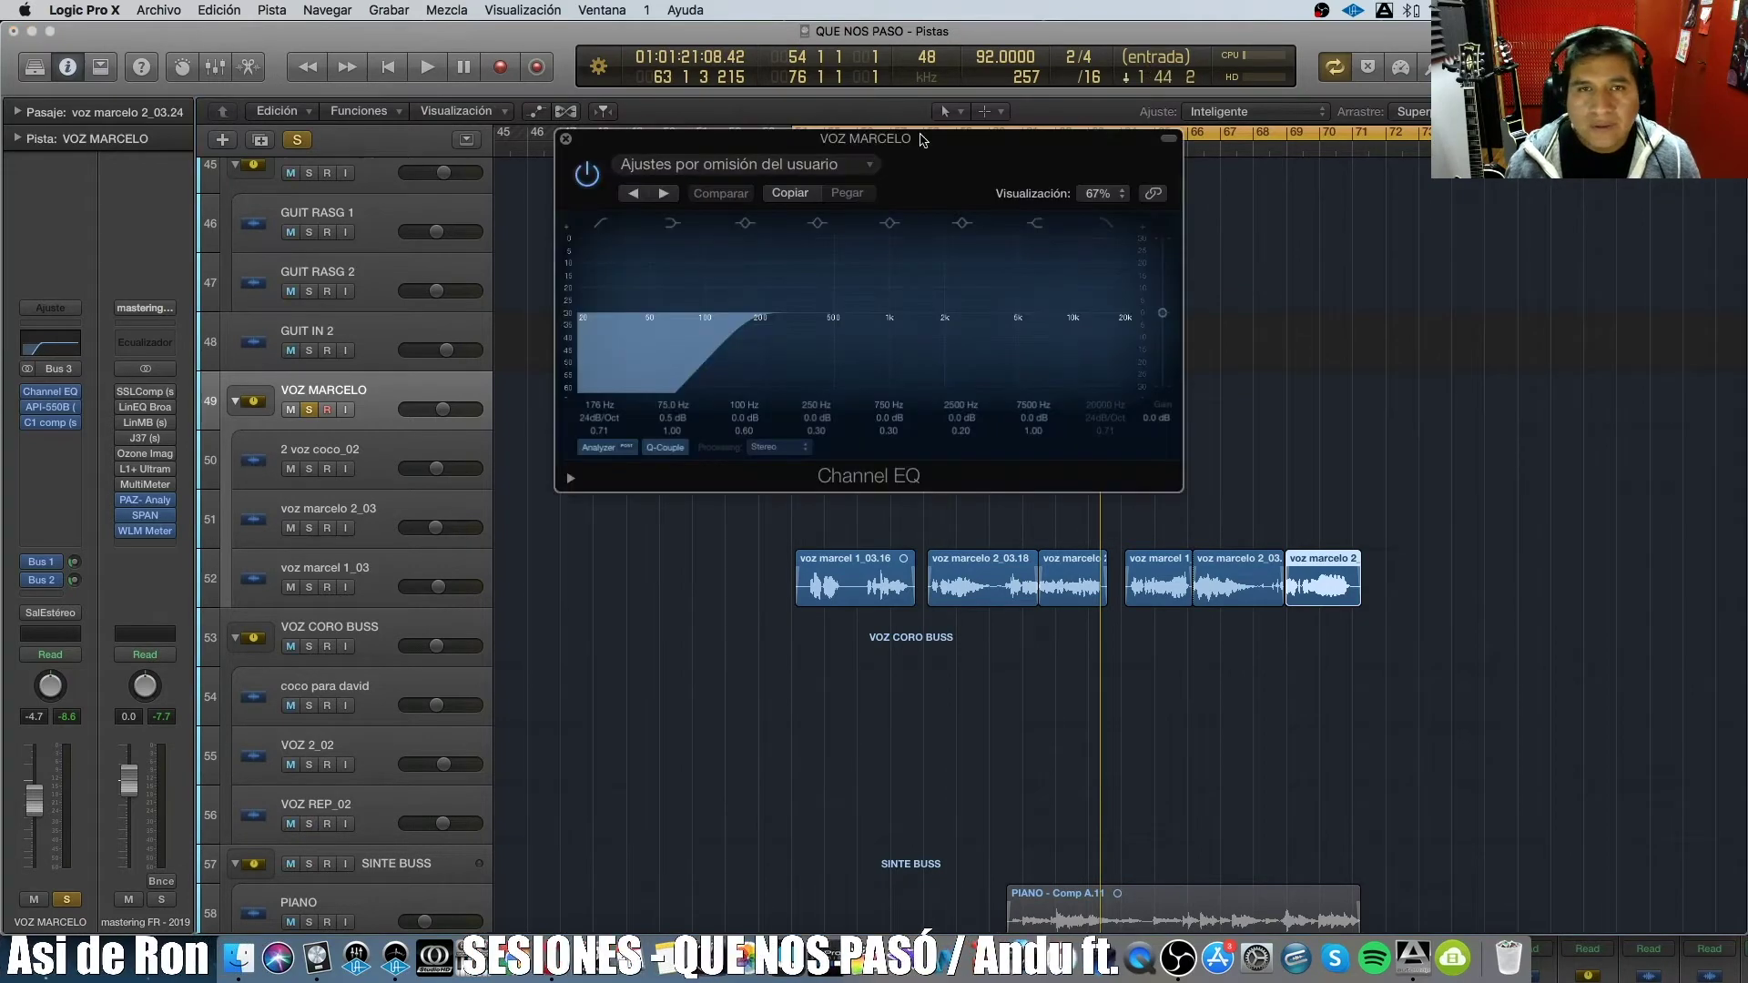
pyautogui.moveTo(923, 140); pyautogui.dragTo(1121, 134)
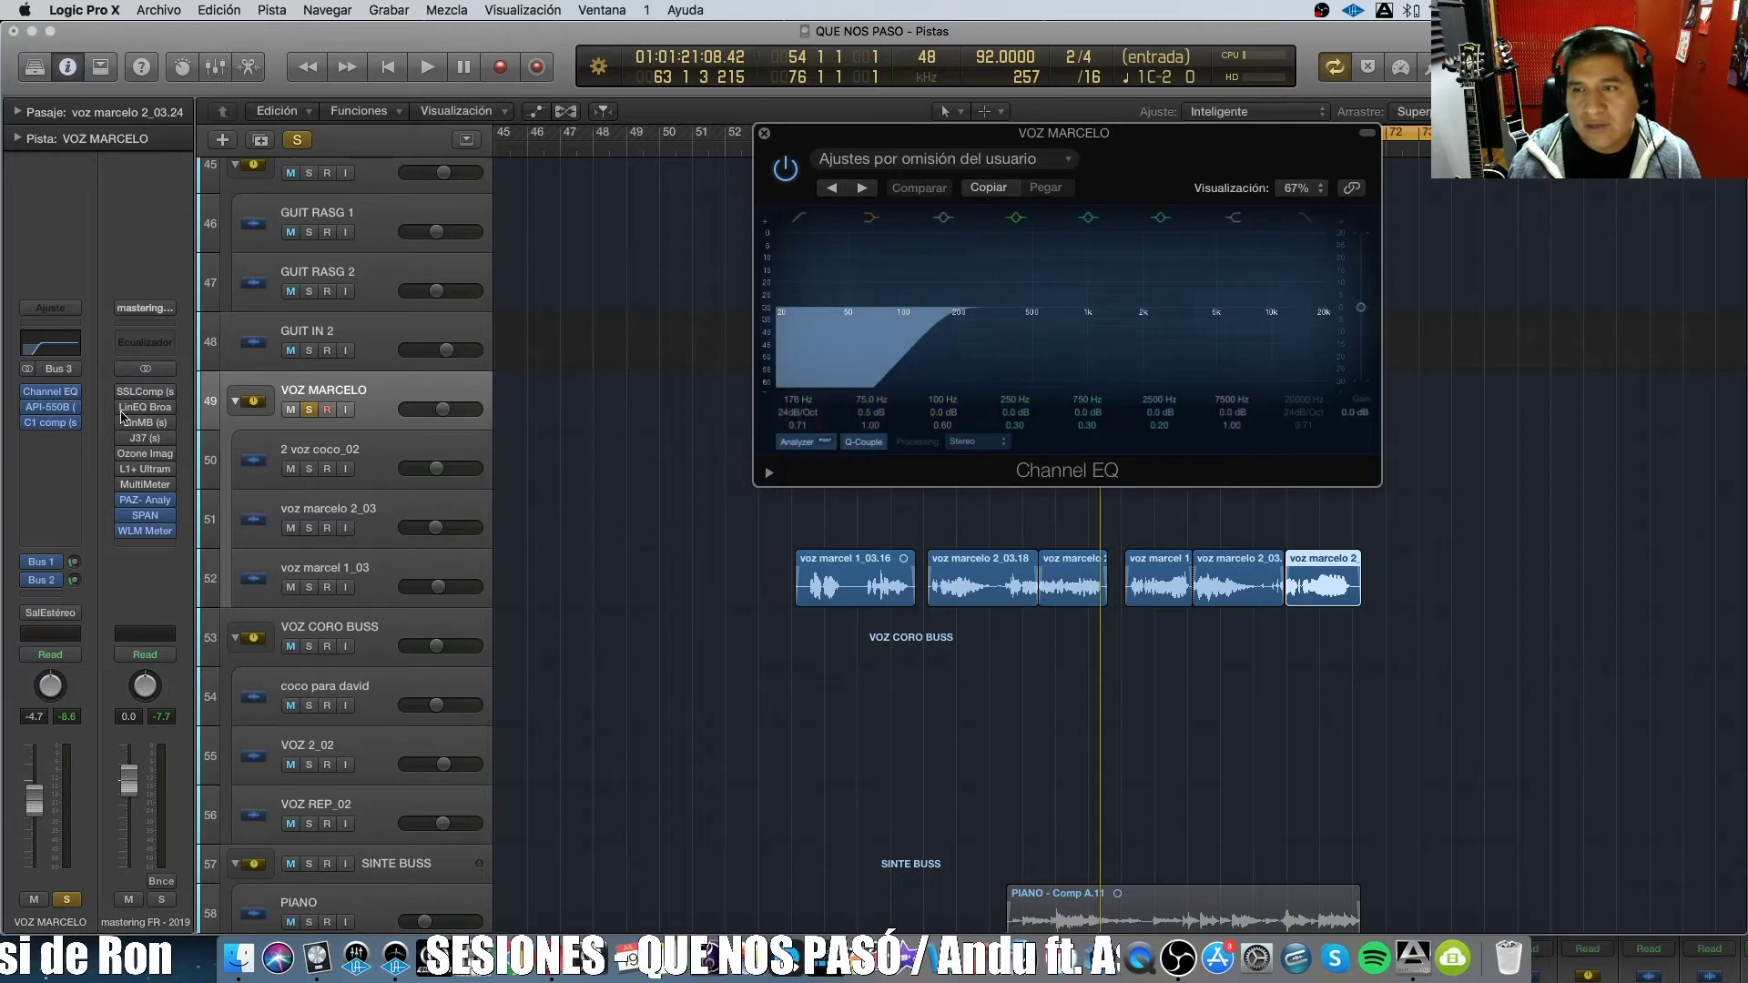
pyautogui.click(51, 412)
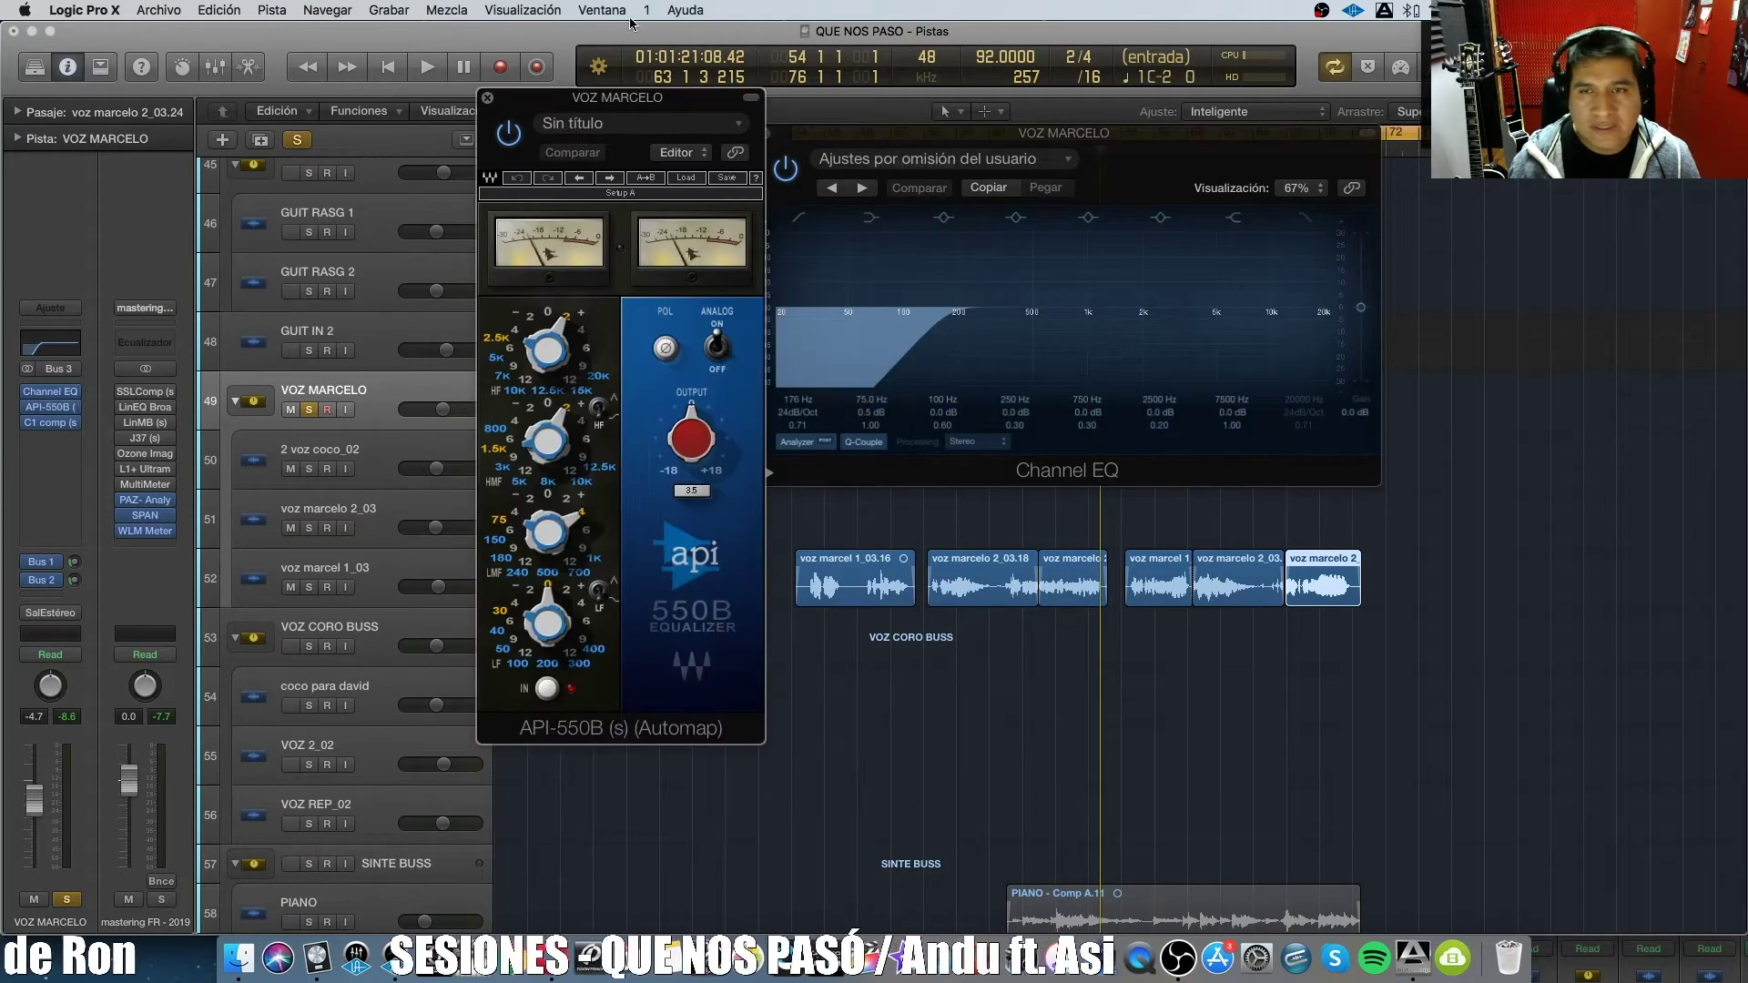
pyautogui.moveTo(702, 121); pyautogui.dragTo(1425, 97)
pyautogui.moveTo(1002, 132); pyautogui.dragTo(760, 108)
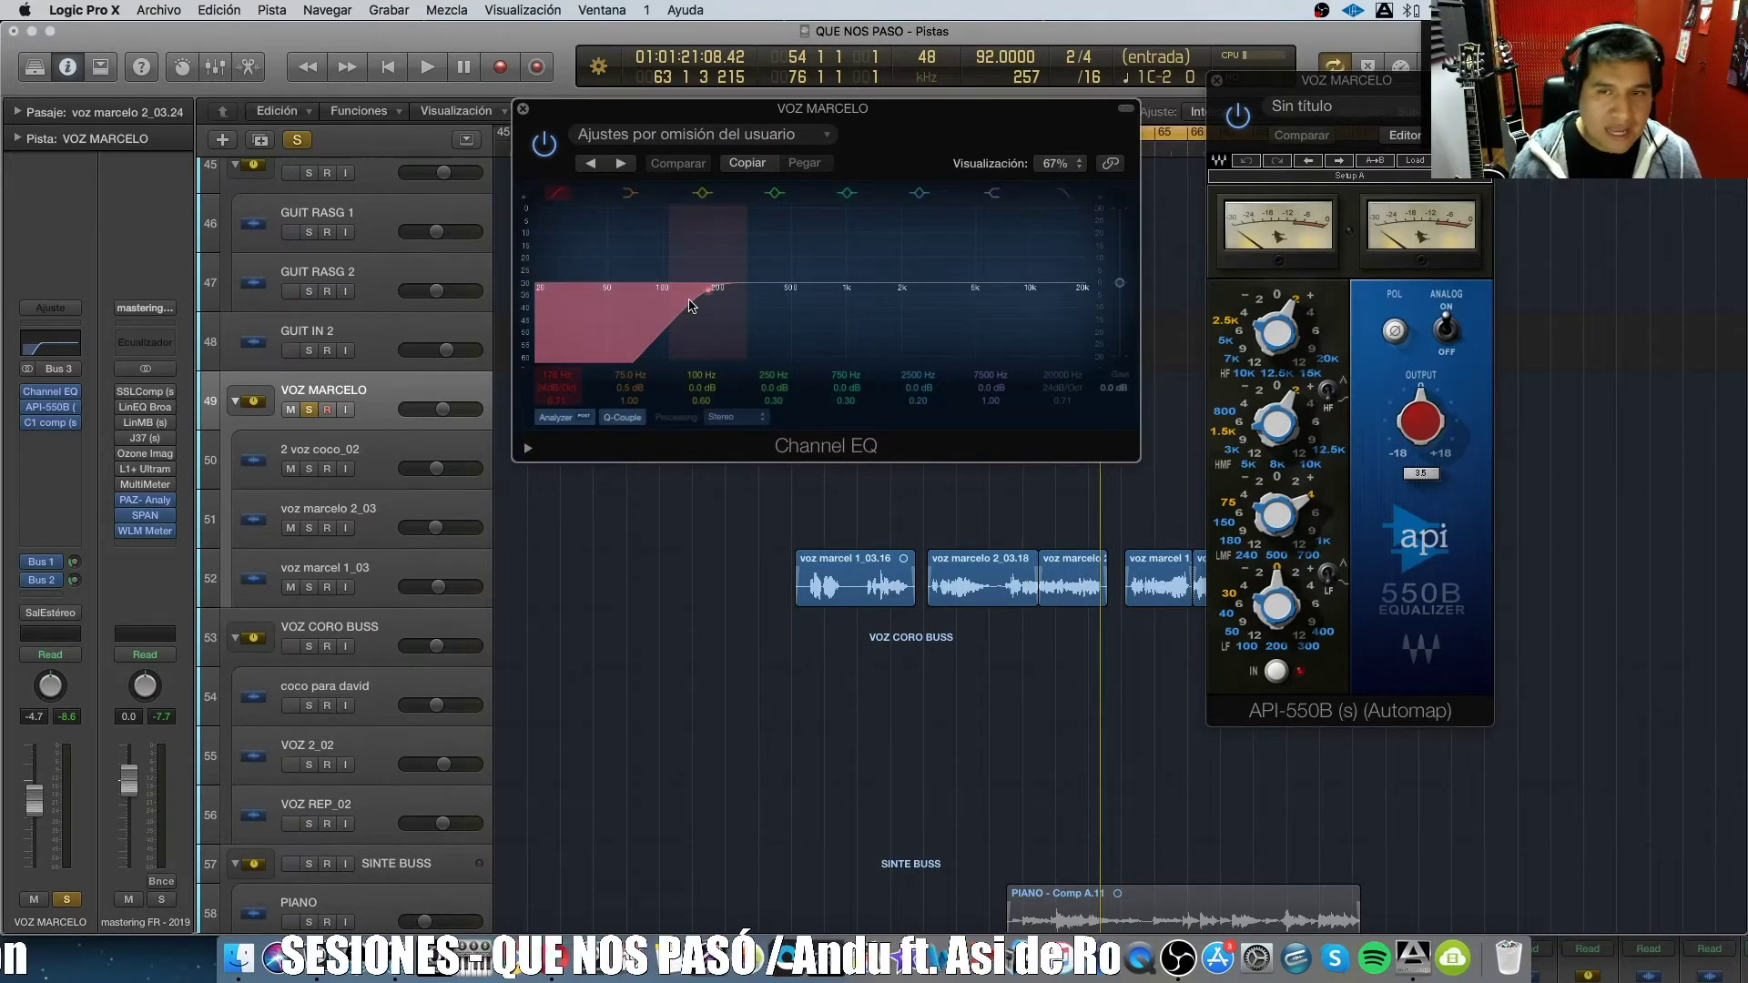
pyautogui.press('space')
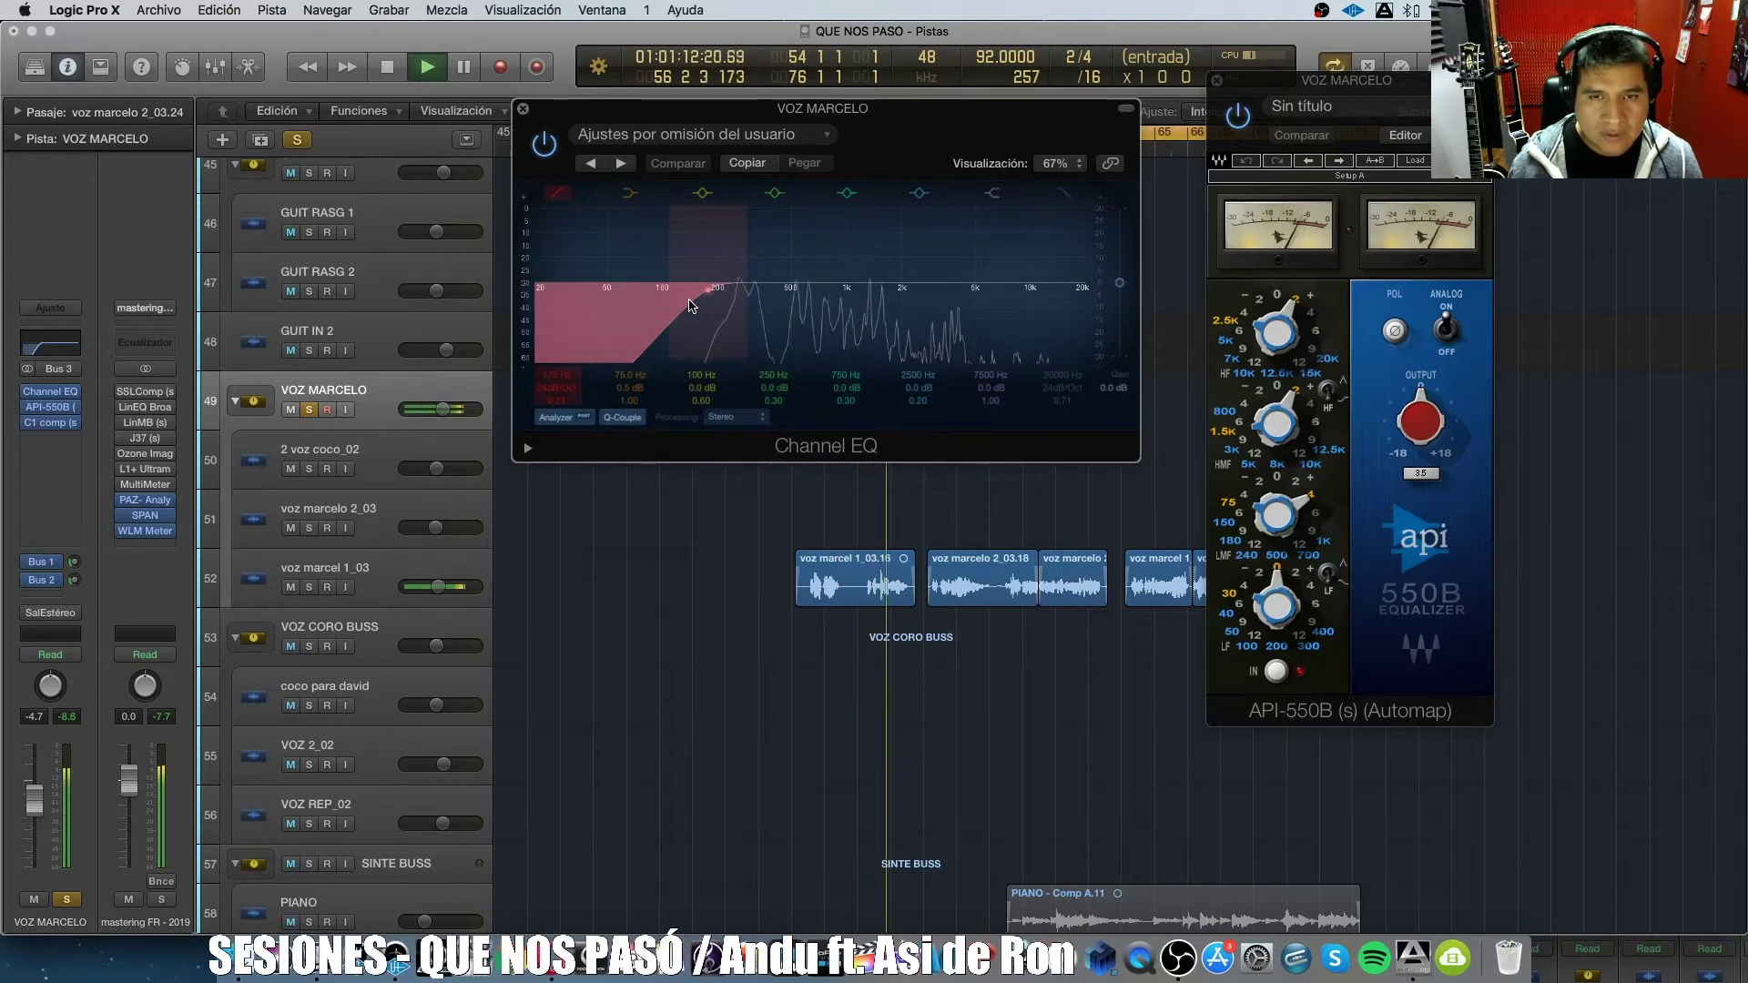
pyautogui.press('space')
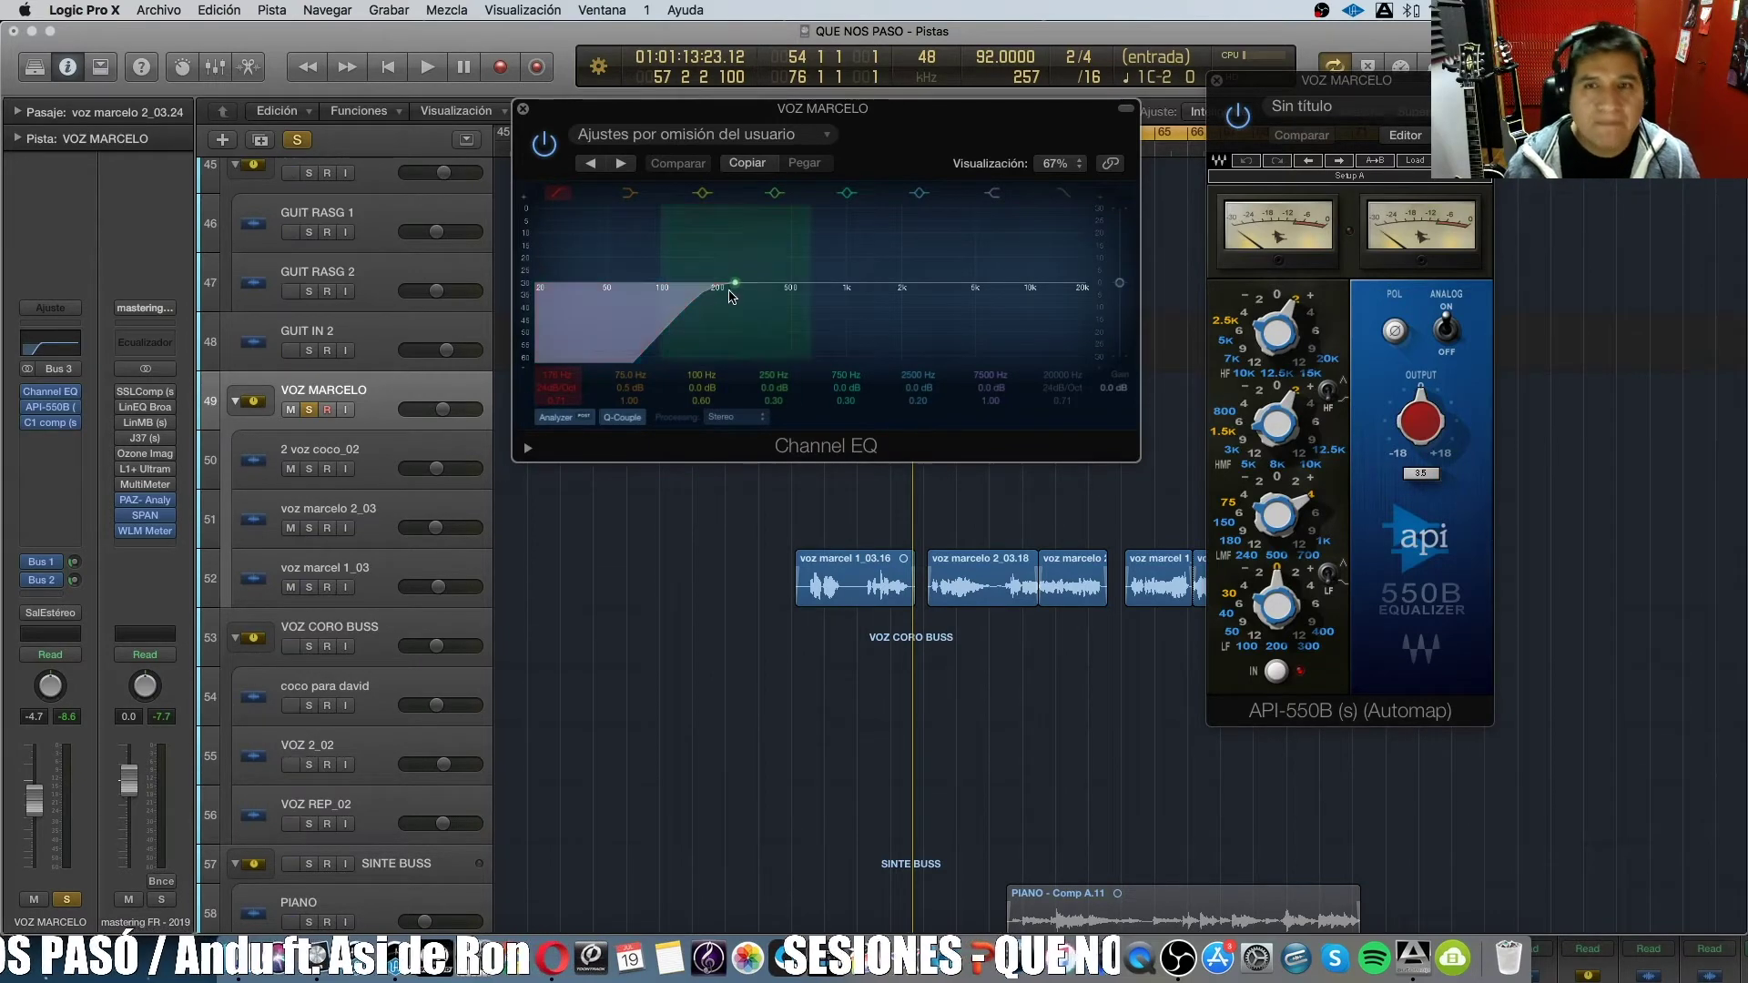
# Bring the whole API-550B equalizer into view and play the soloed vocal to bar 63 to judge its effect.
pyautogui.moveTo(1425, 80); pyautogui.dragTo(1417, 32)
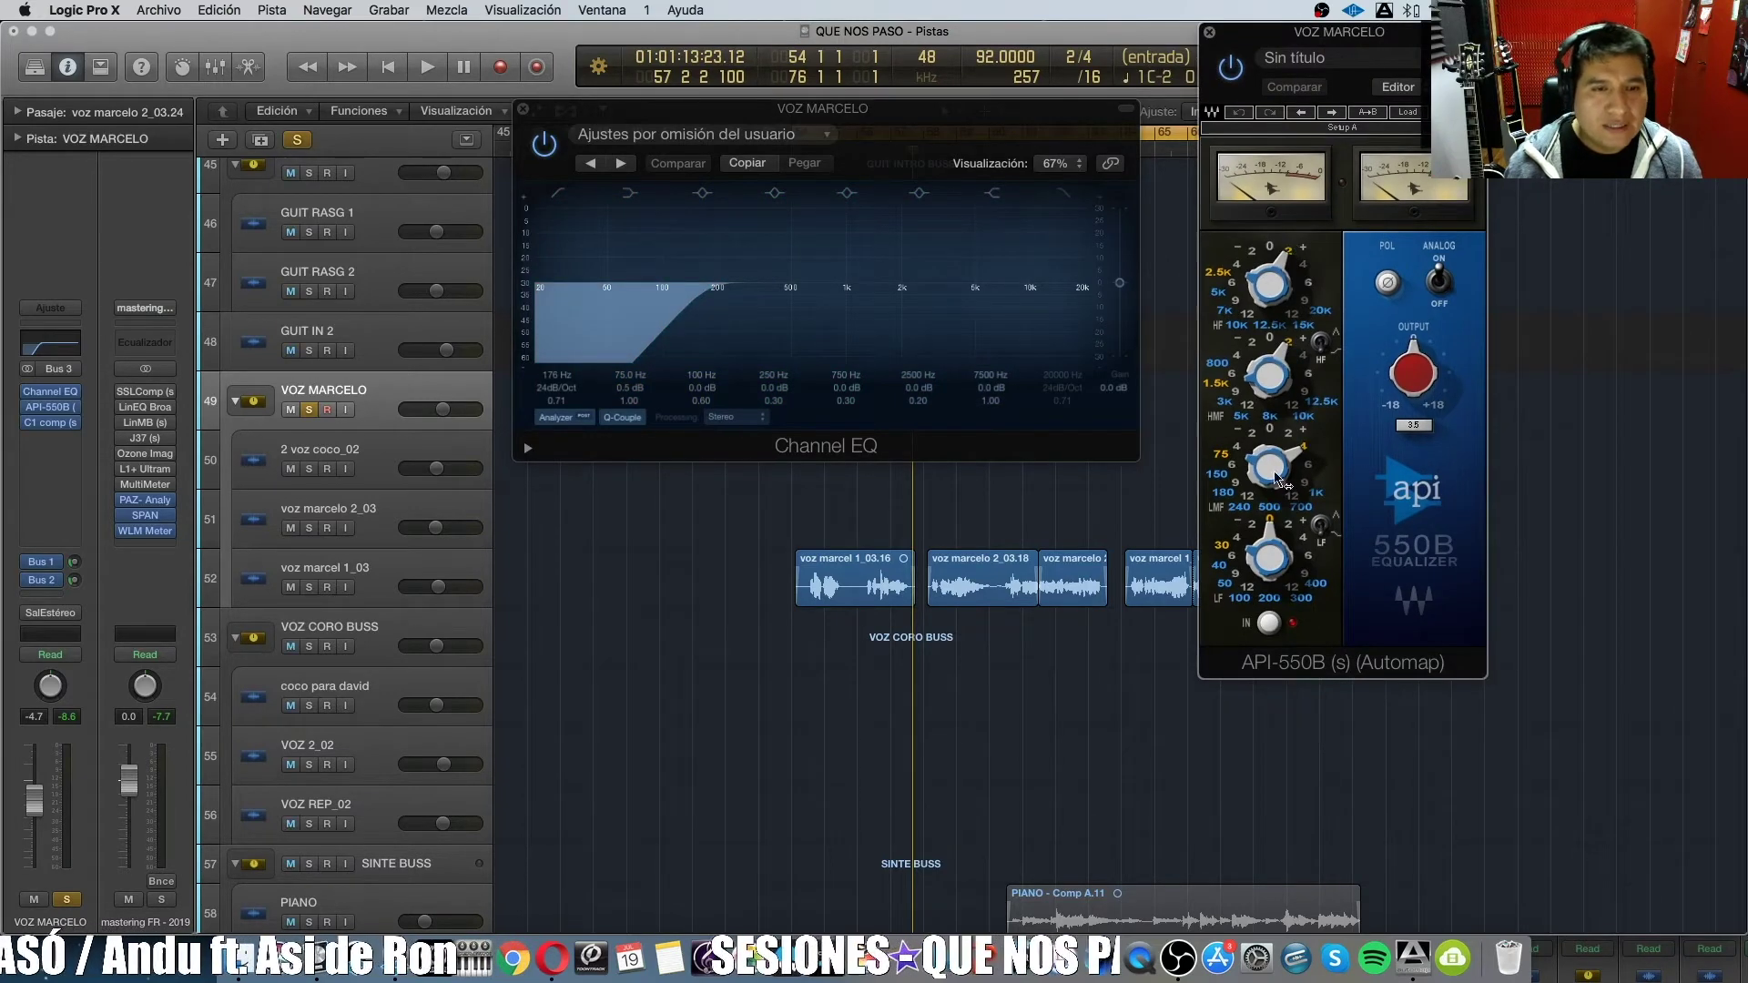
pyautogui.moveTo(1265, 471)
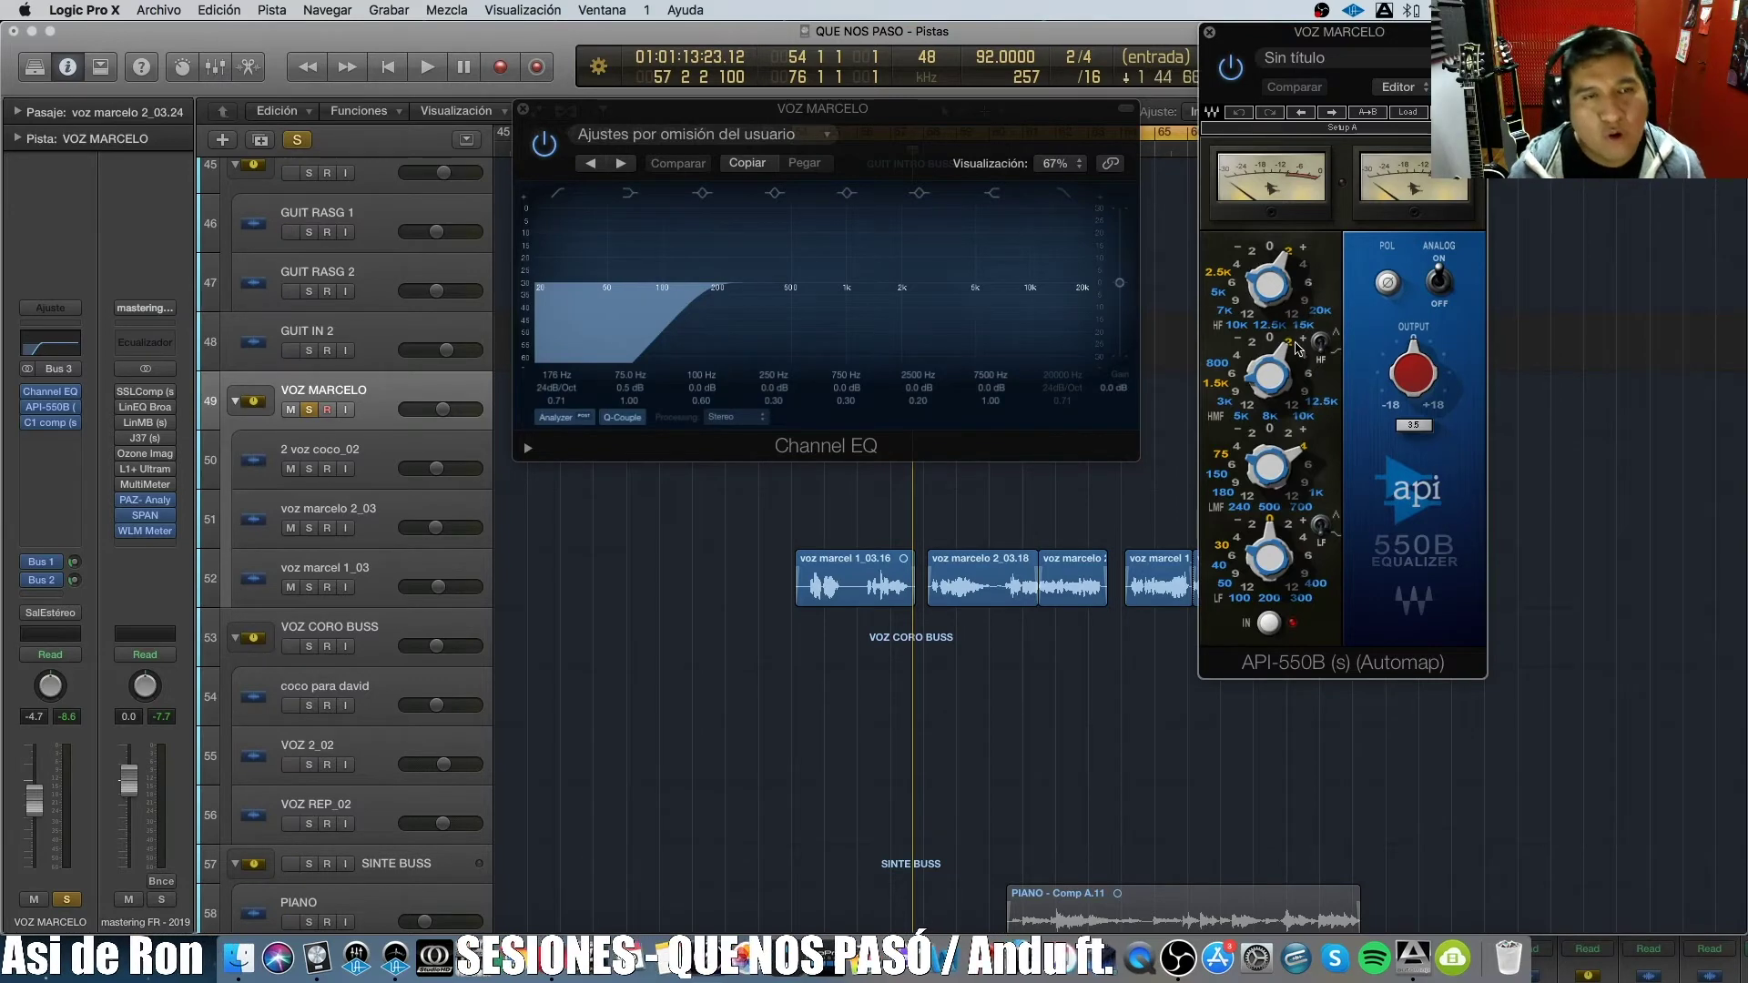
pyautogui.press('space')
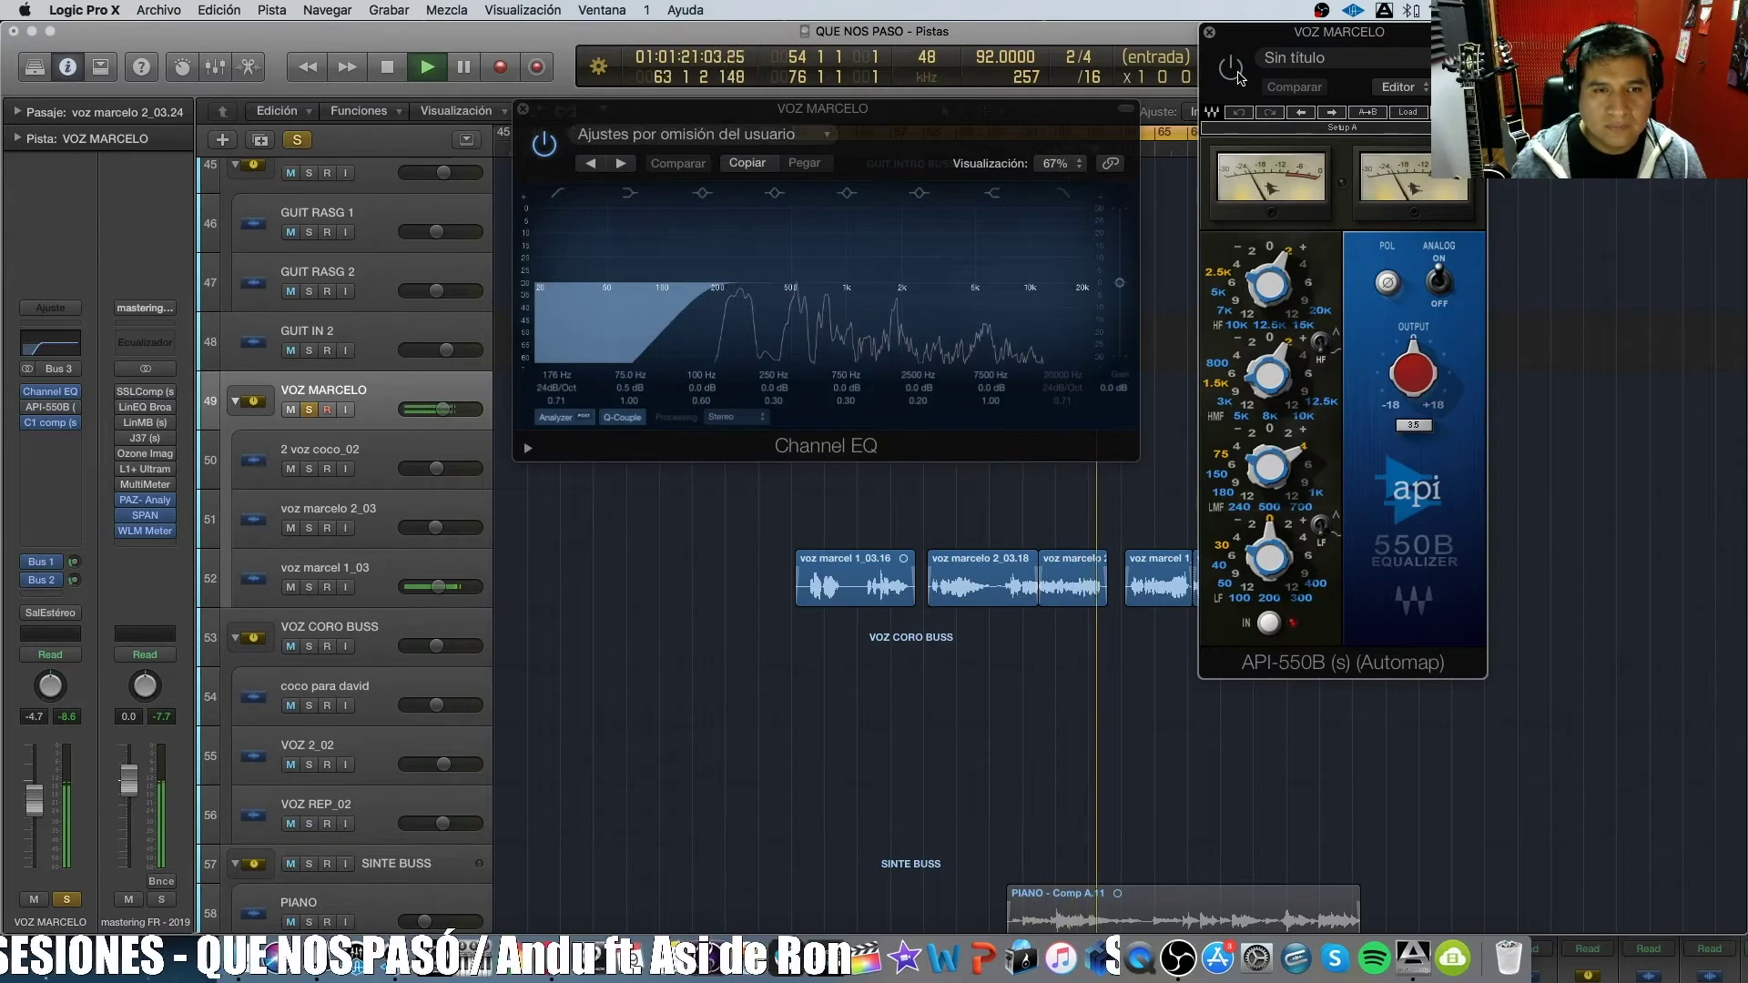
pyautogui.press('space')
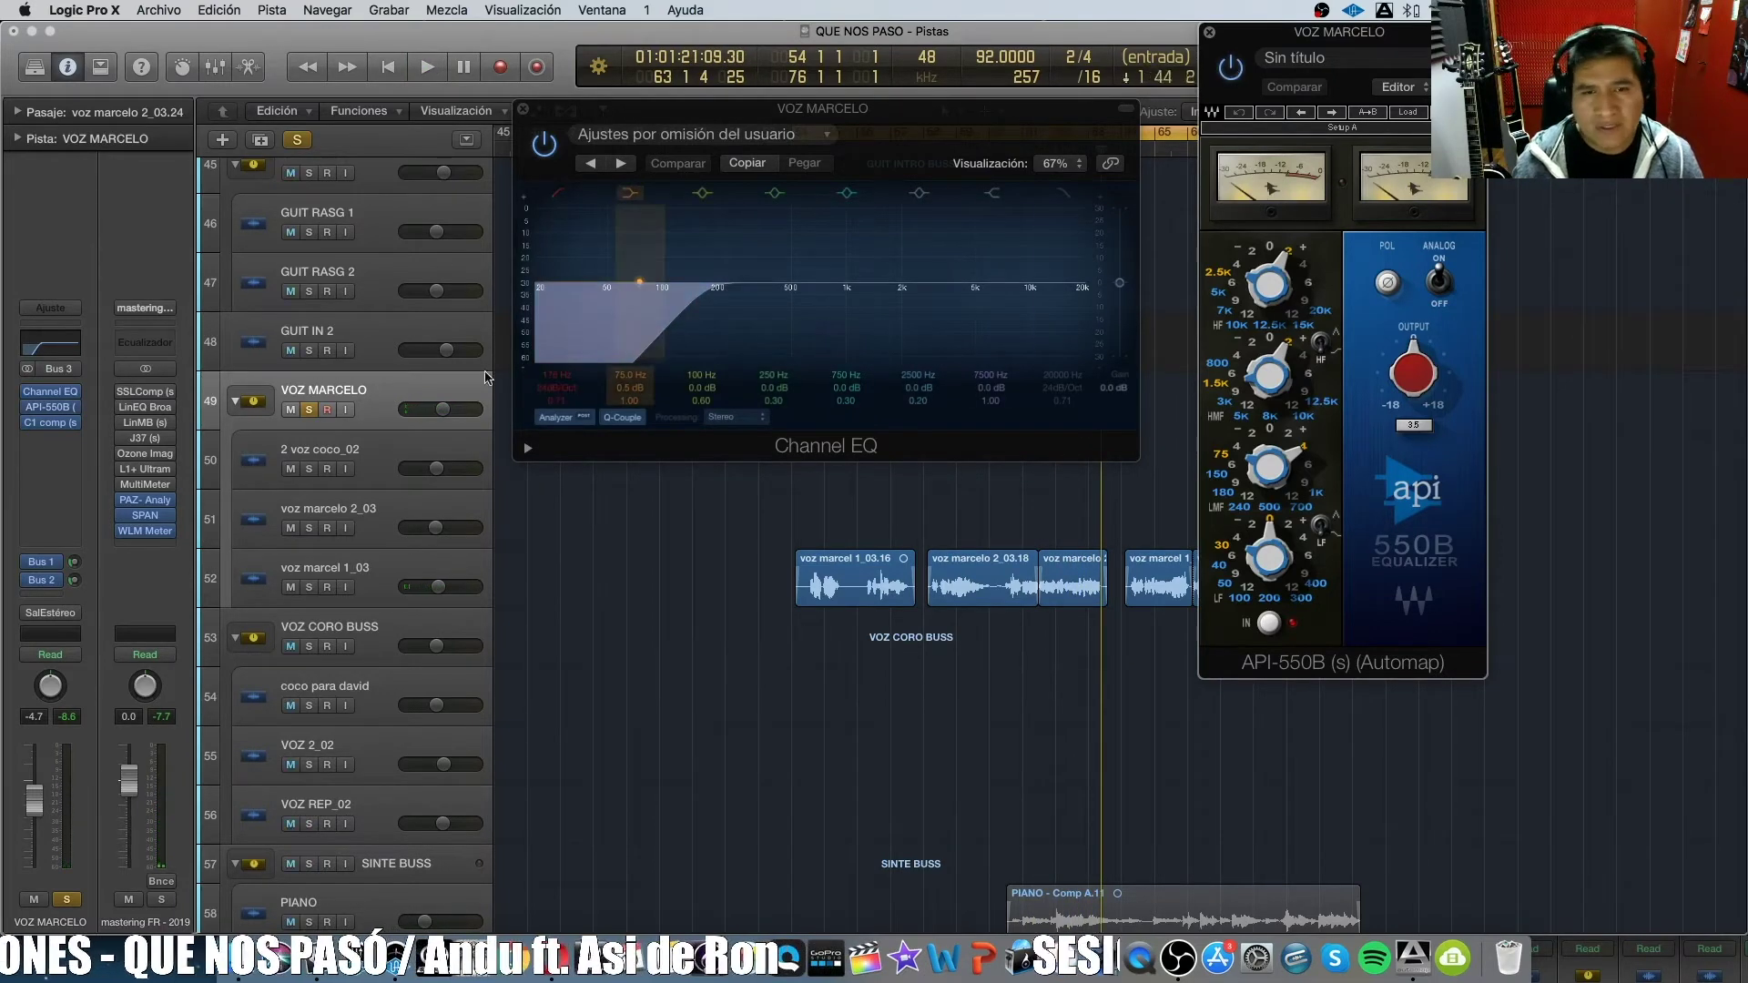
# Open the vocal bus's C1 compressor beneath the Channel EQ, examine its settings during playback, and close it.
pyautogui.click(57, 427)
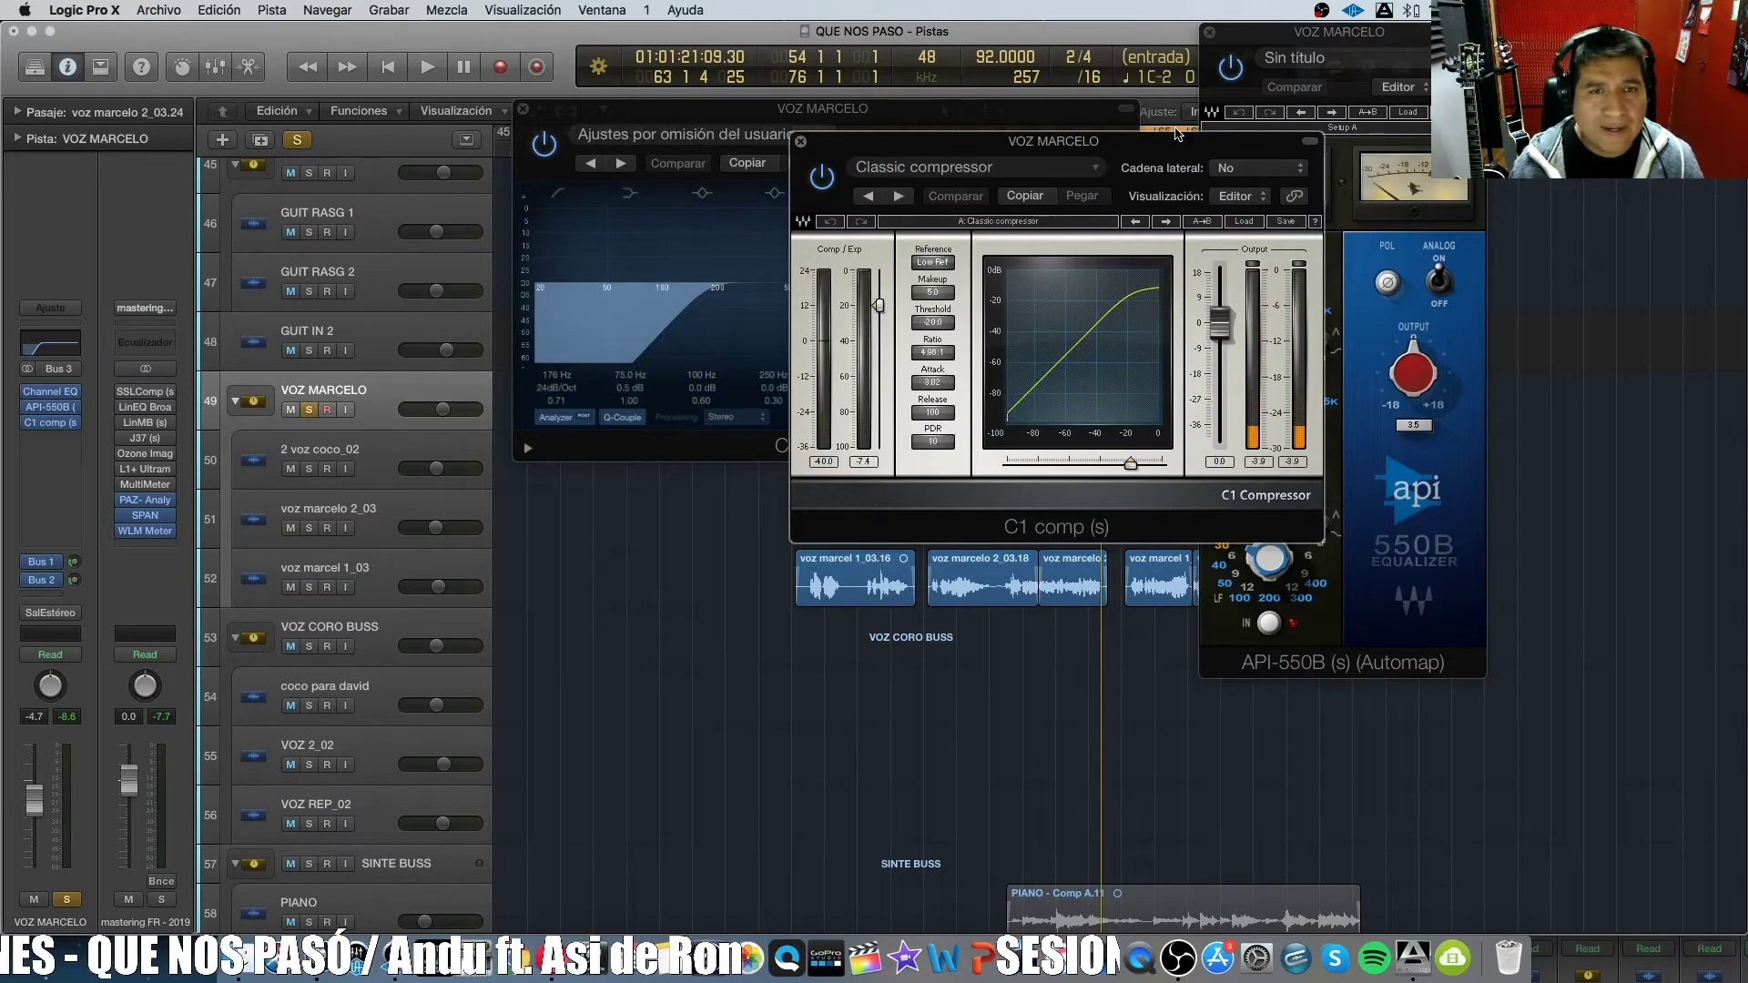
pyautogui.moveTo(1184, 136); pyautogui.dragTo(901, 447)
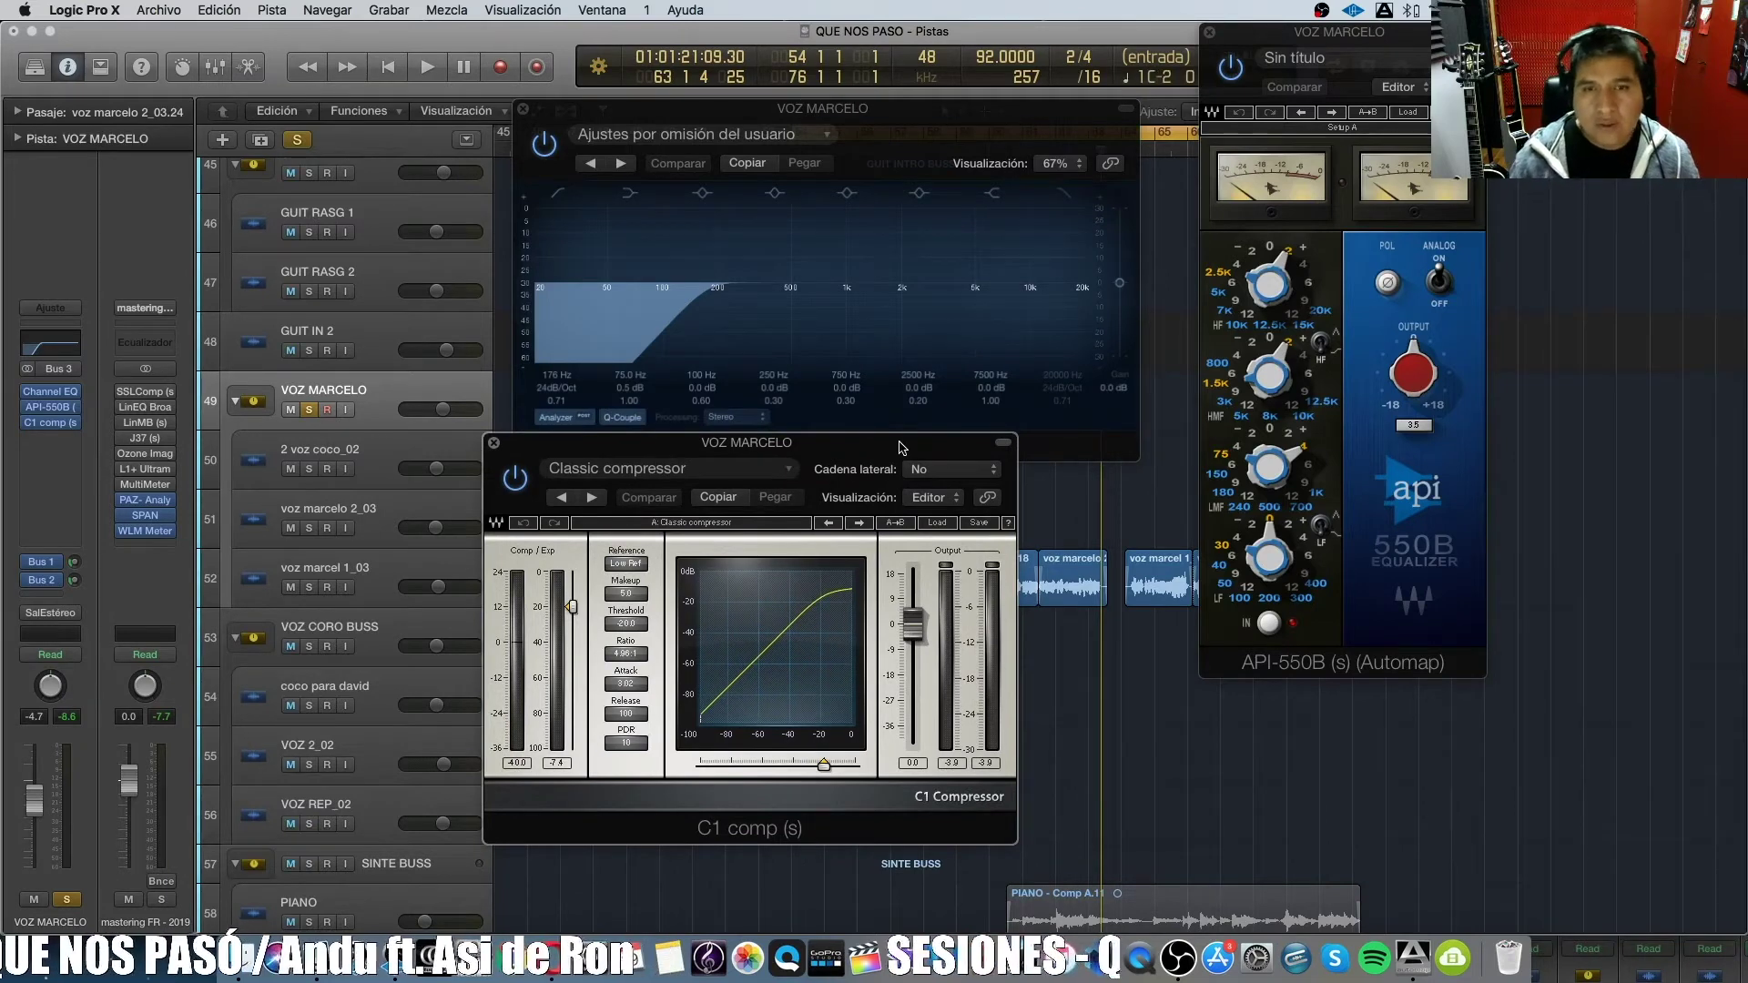
pyautogui.moveTo(901, 447); pyautogui.dragTo(947, 482)
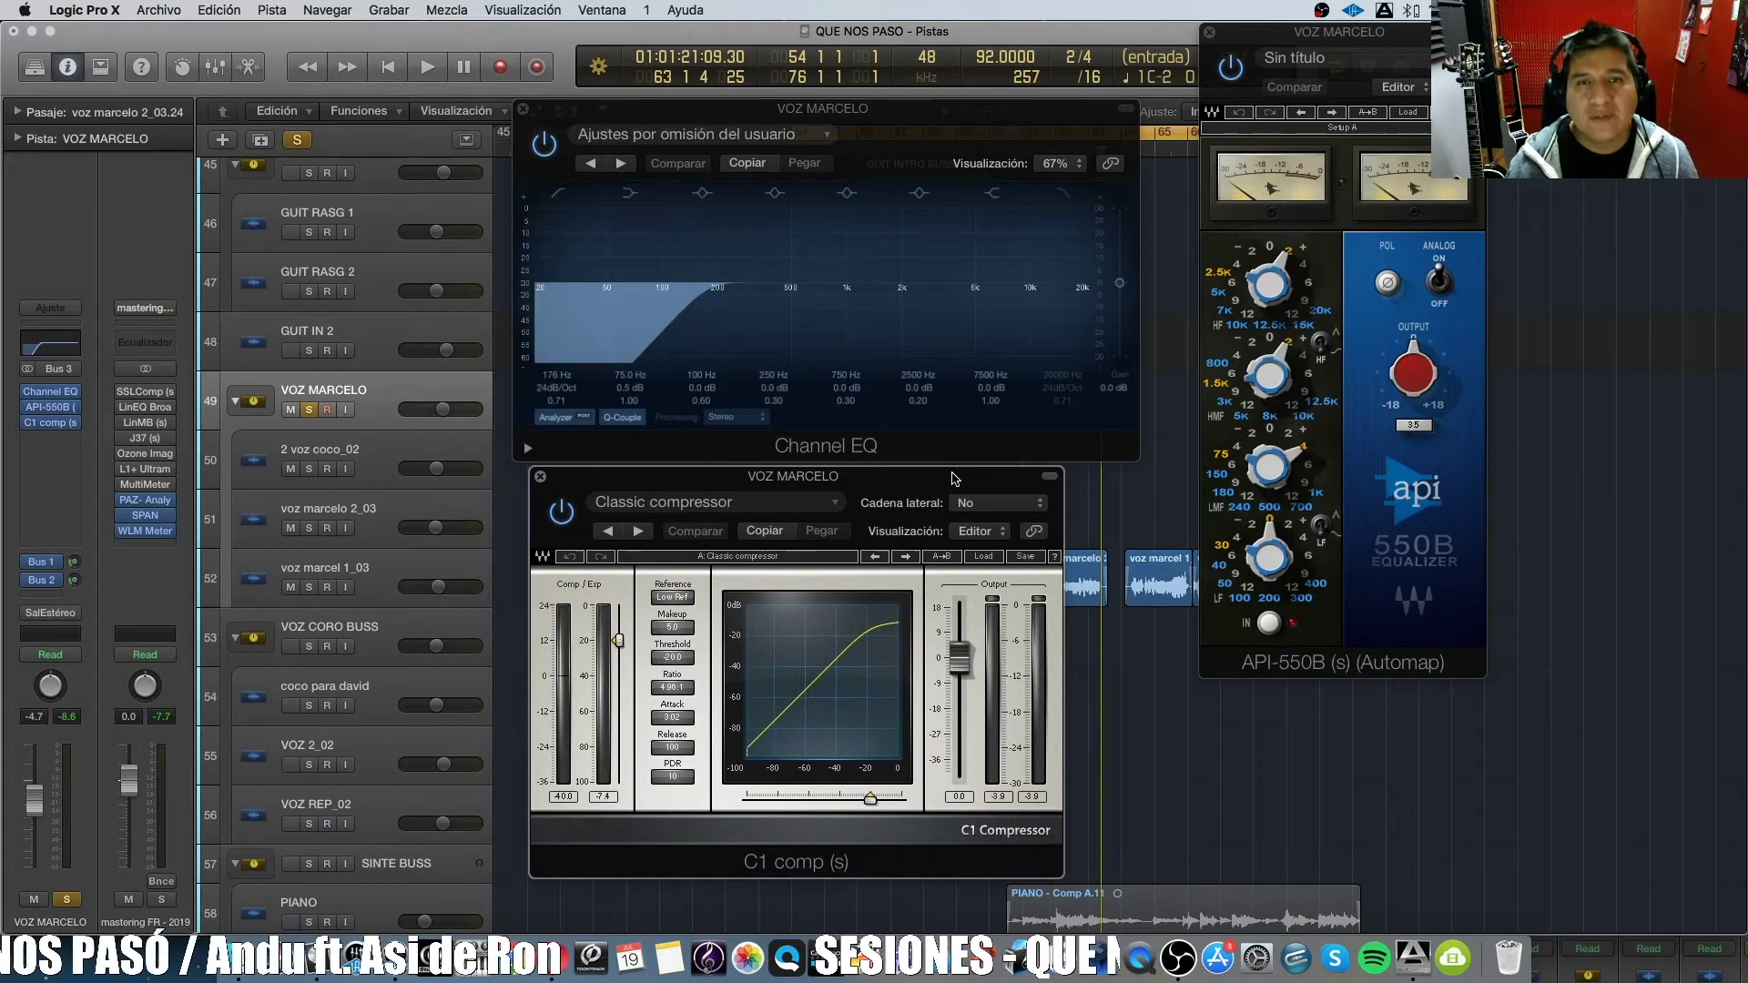
pyautogui.moveTo(954, 477); pyautogui.dragTo(977, 477)
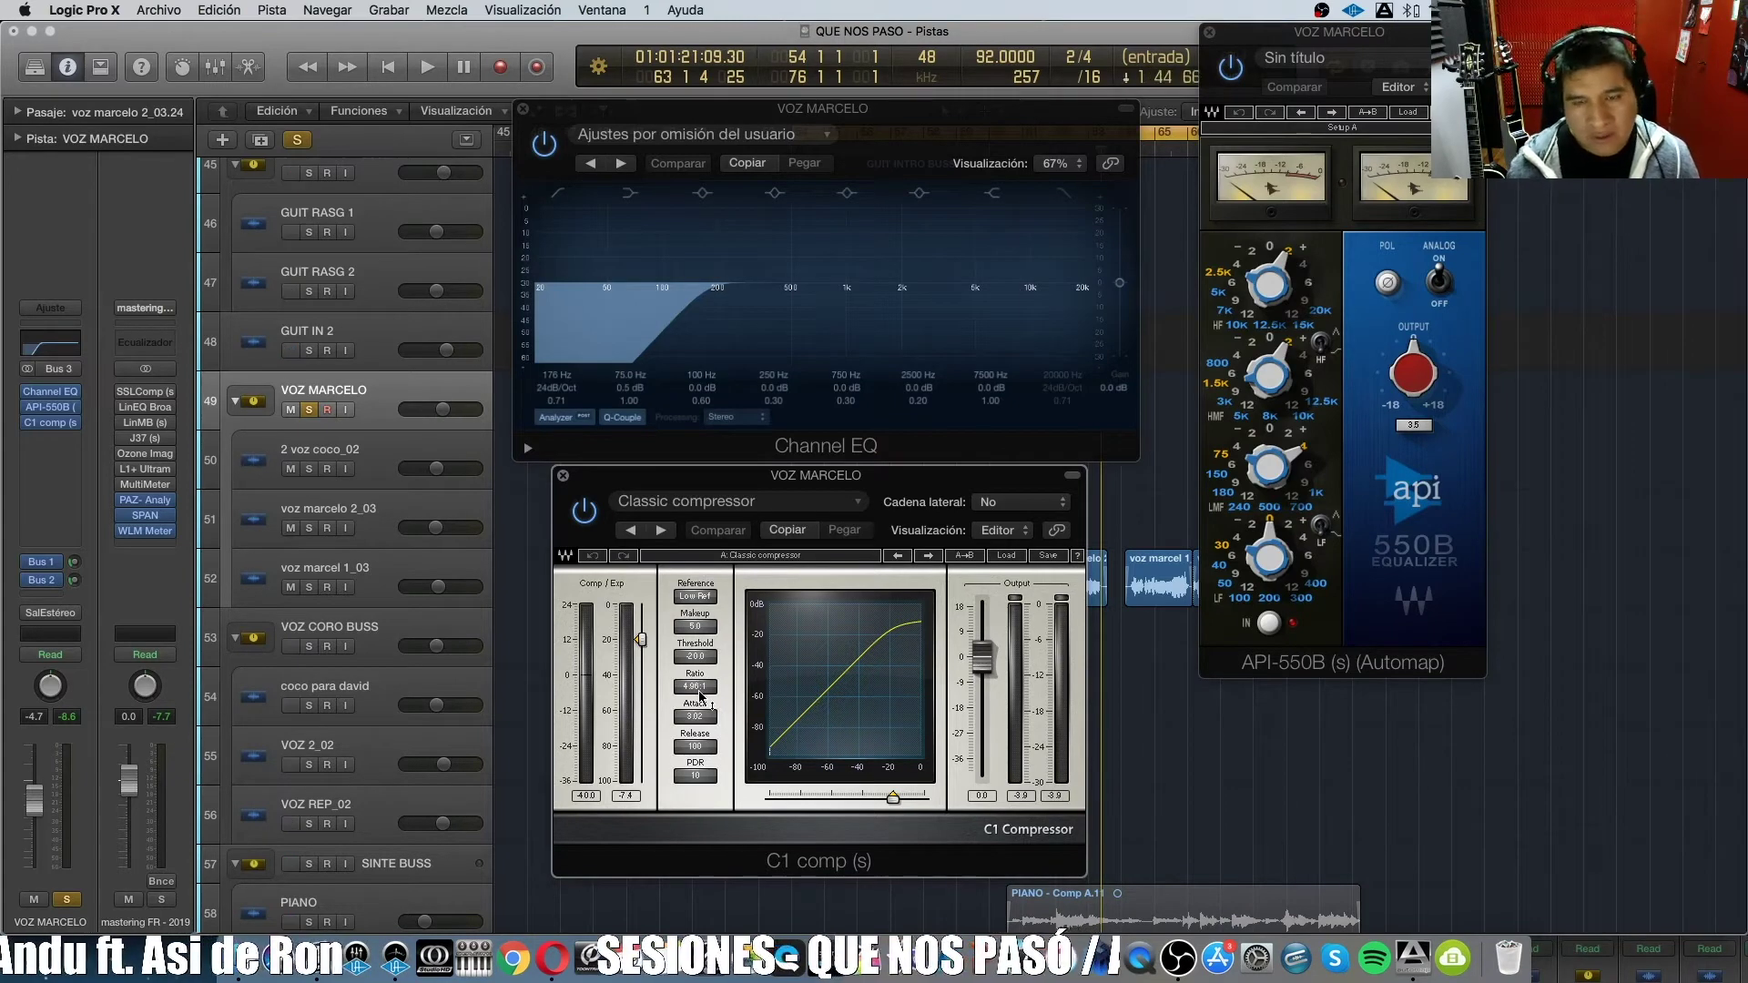
pyautogui.press('space')
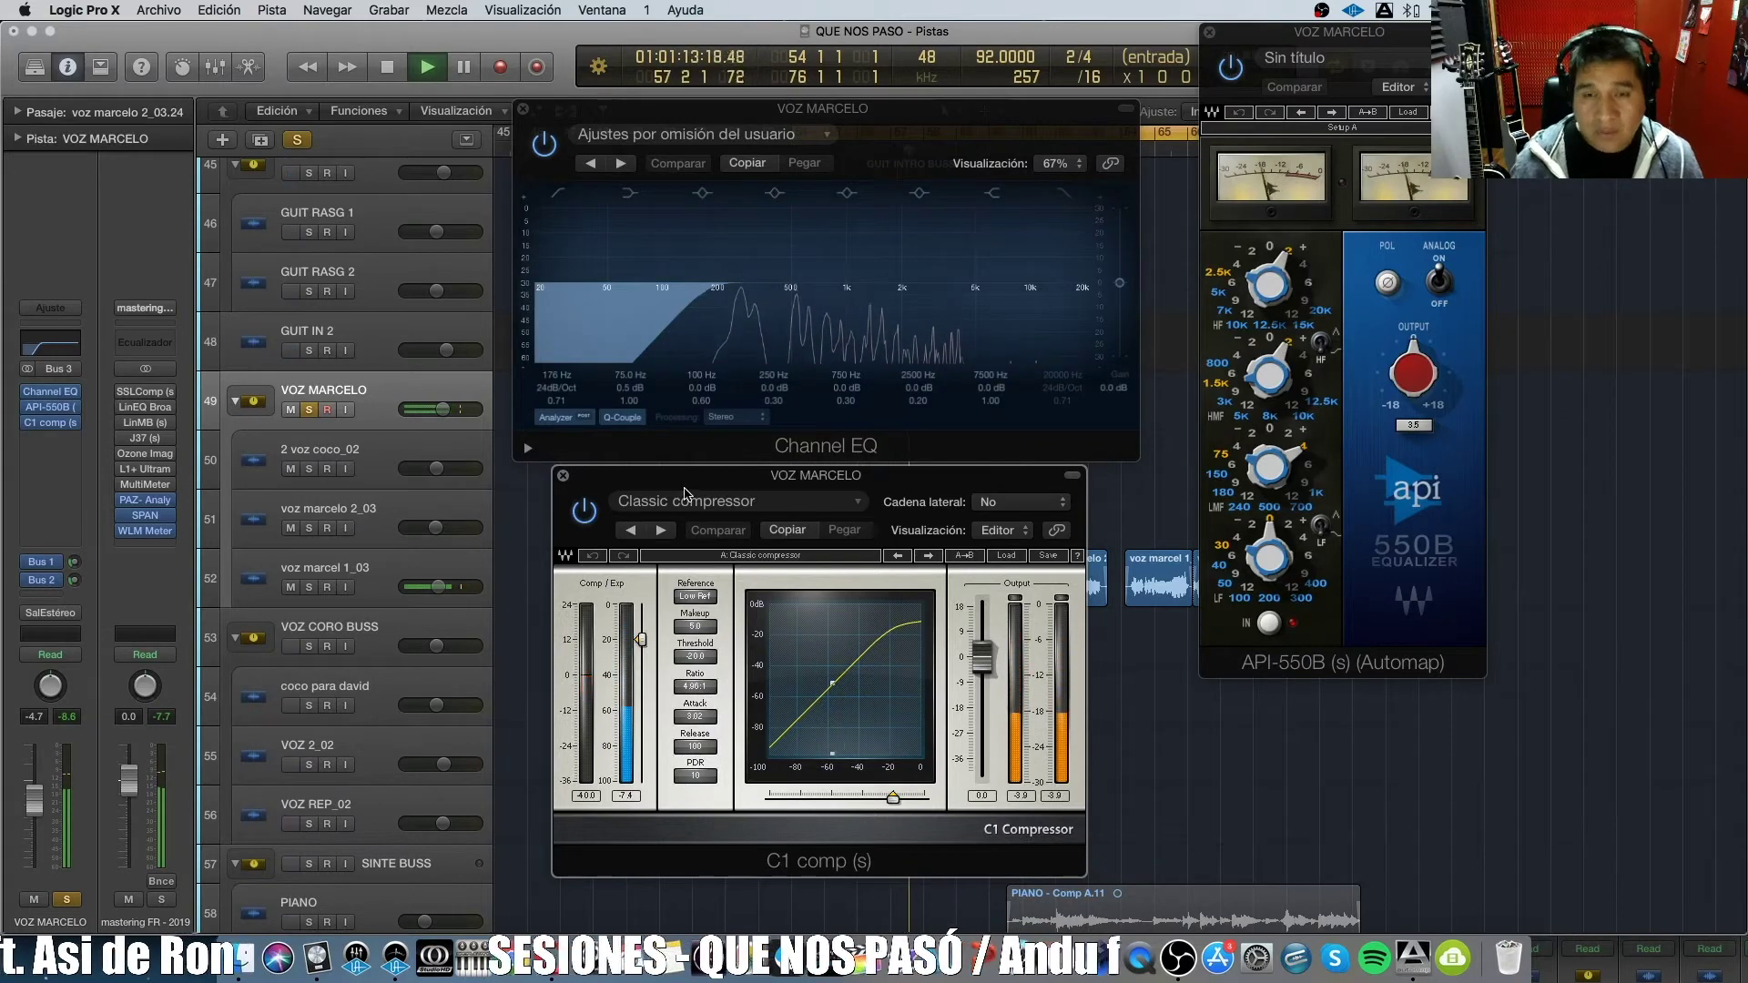
pyautogui.click(563, 476)
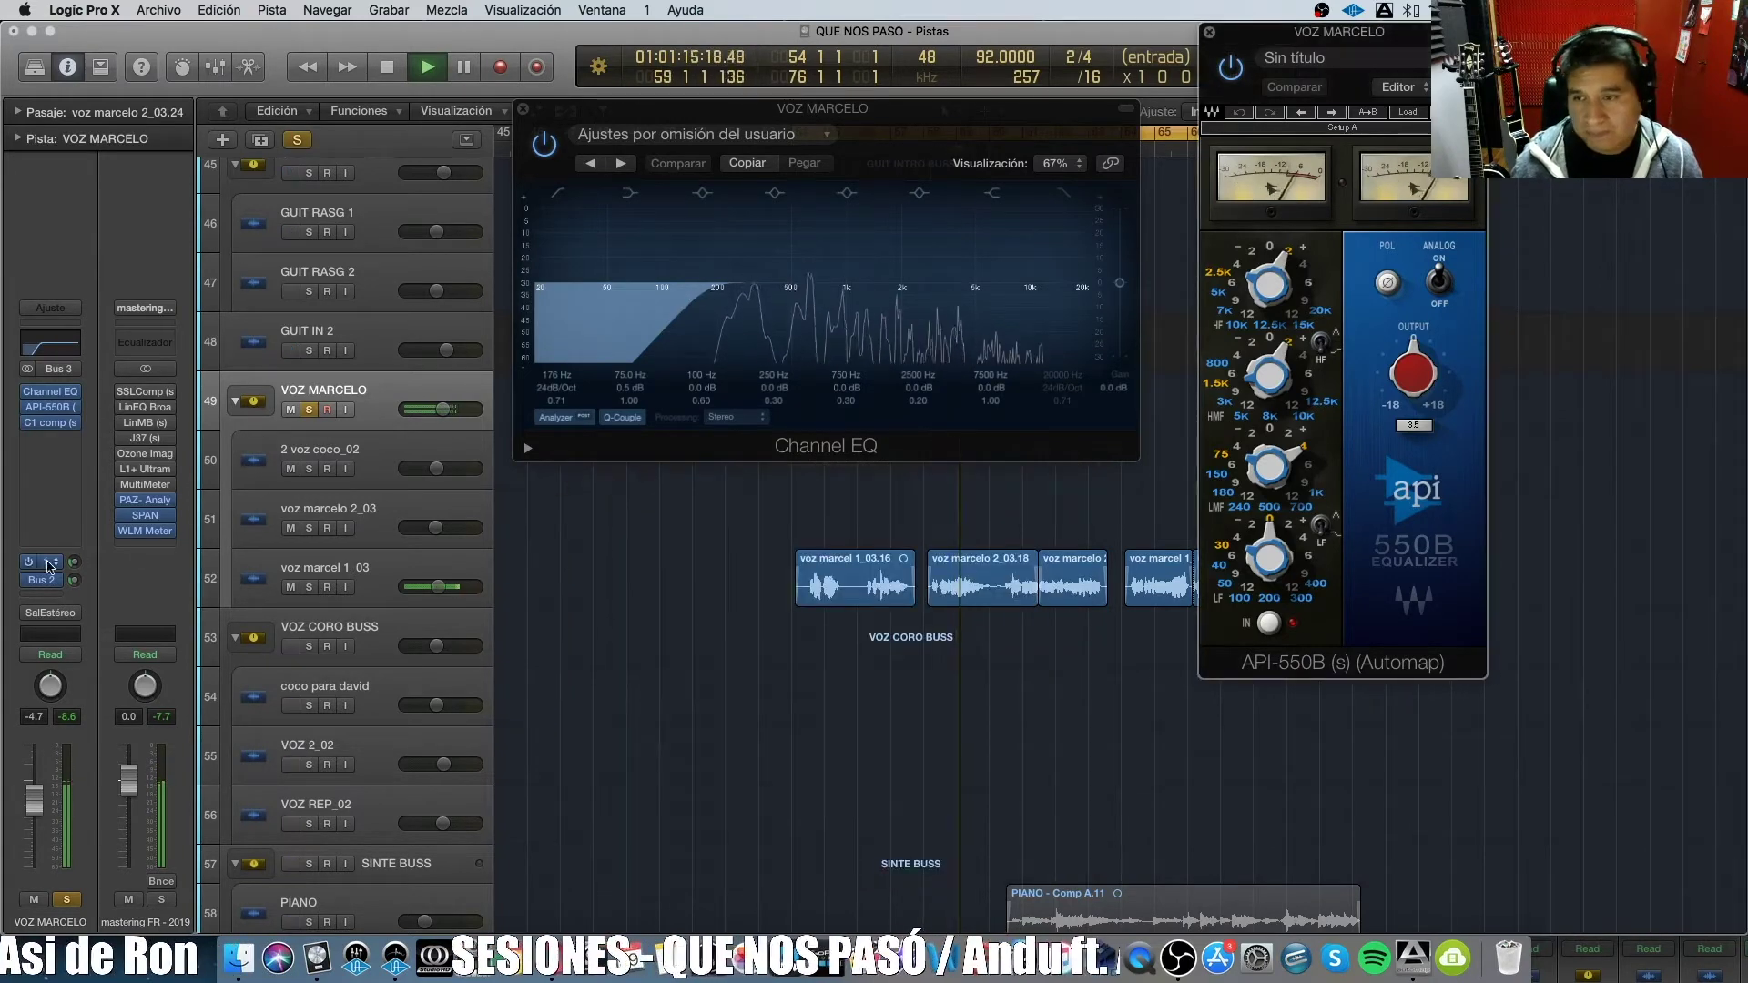
# Play the soloed vocal in short passages to judge its Bus 1 and Bus 2 reverb sends.
pyautogui.press('space')
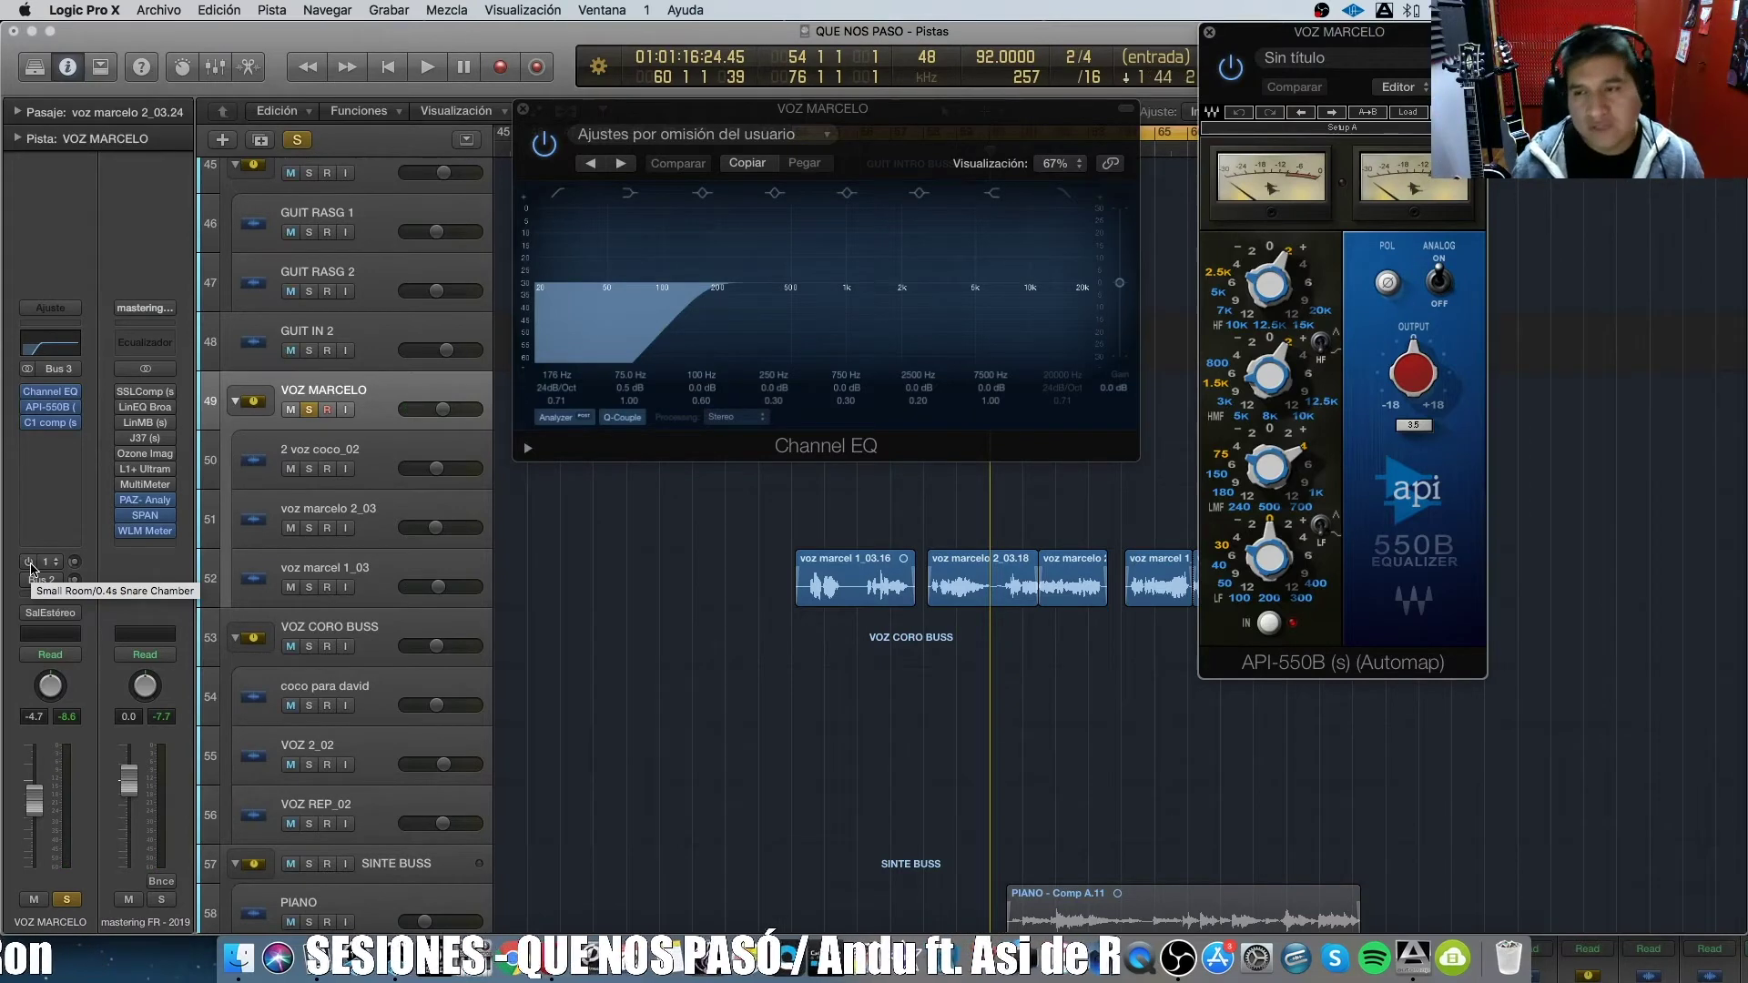
pyautogui.press('space')
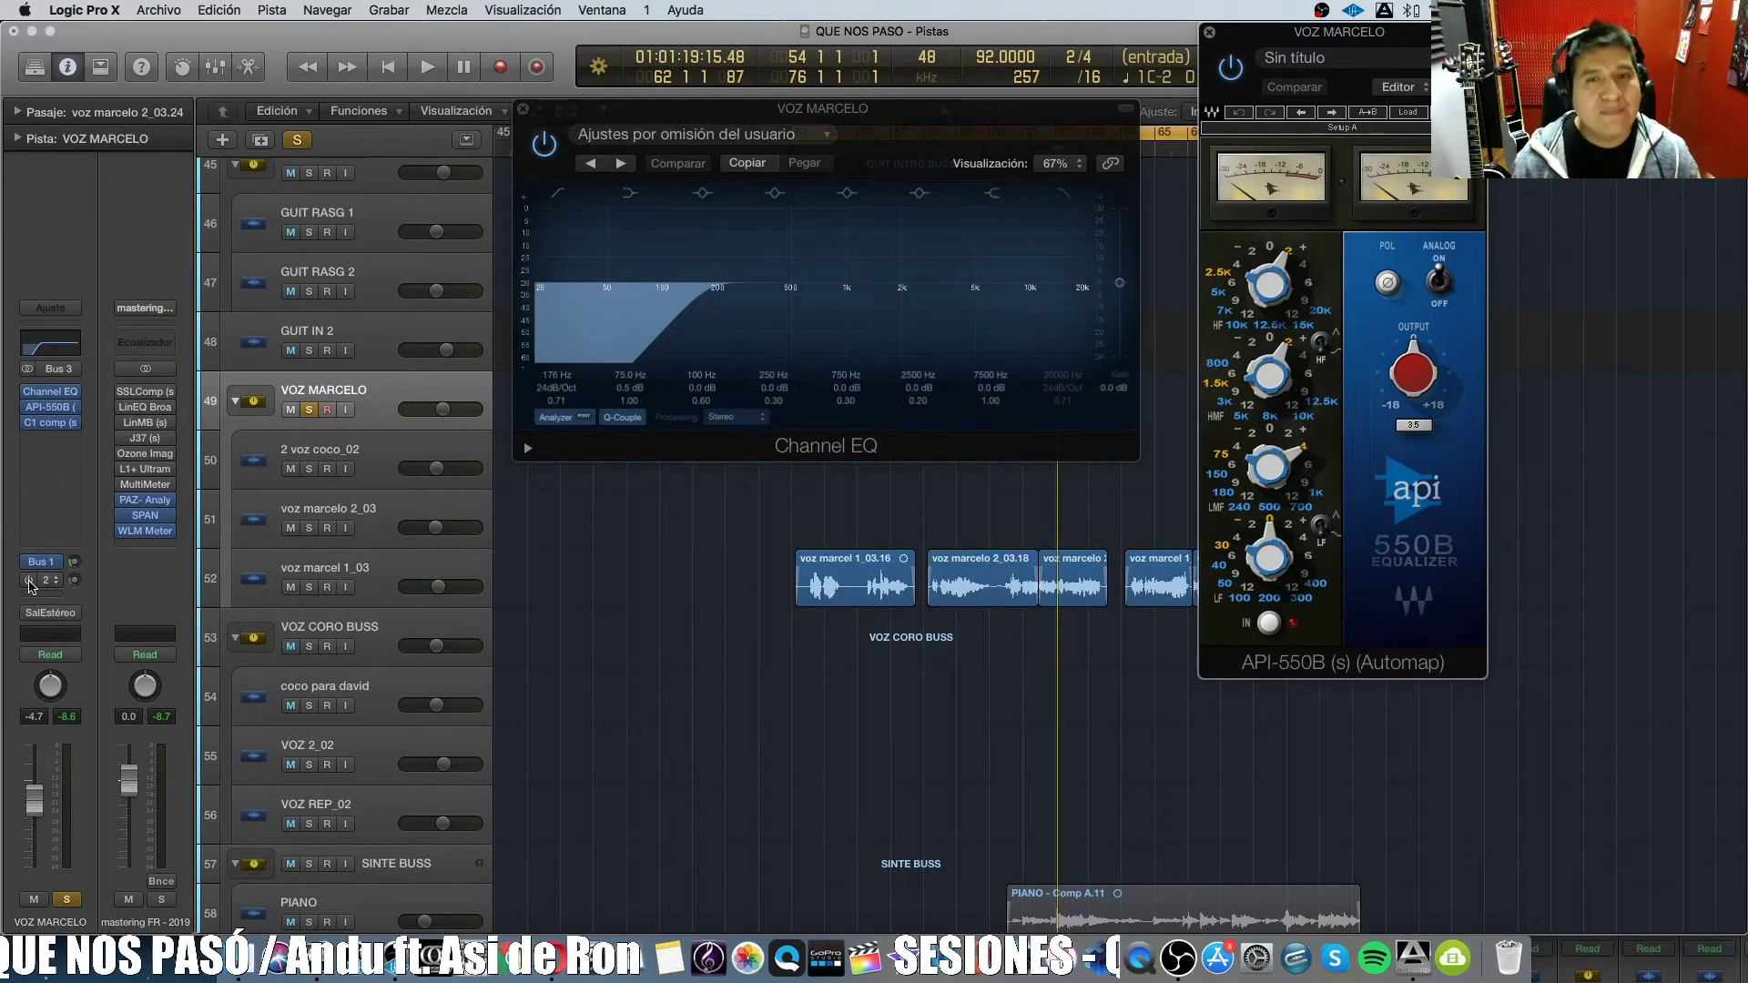
pyautogui.press('space')
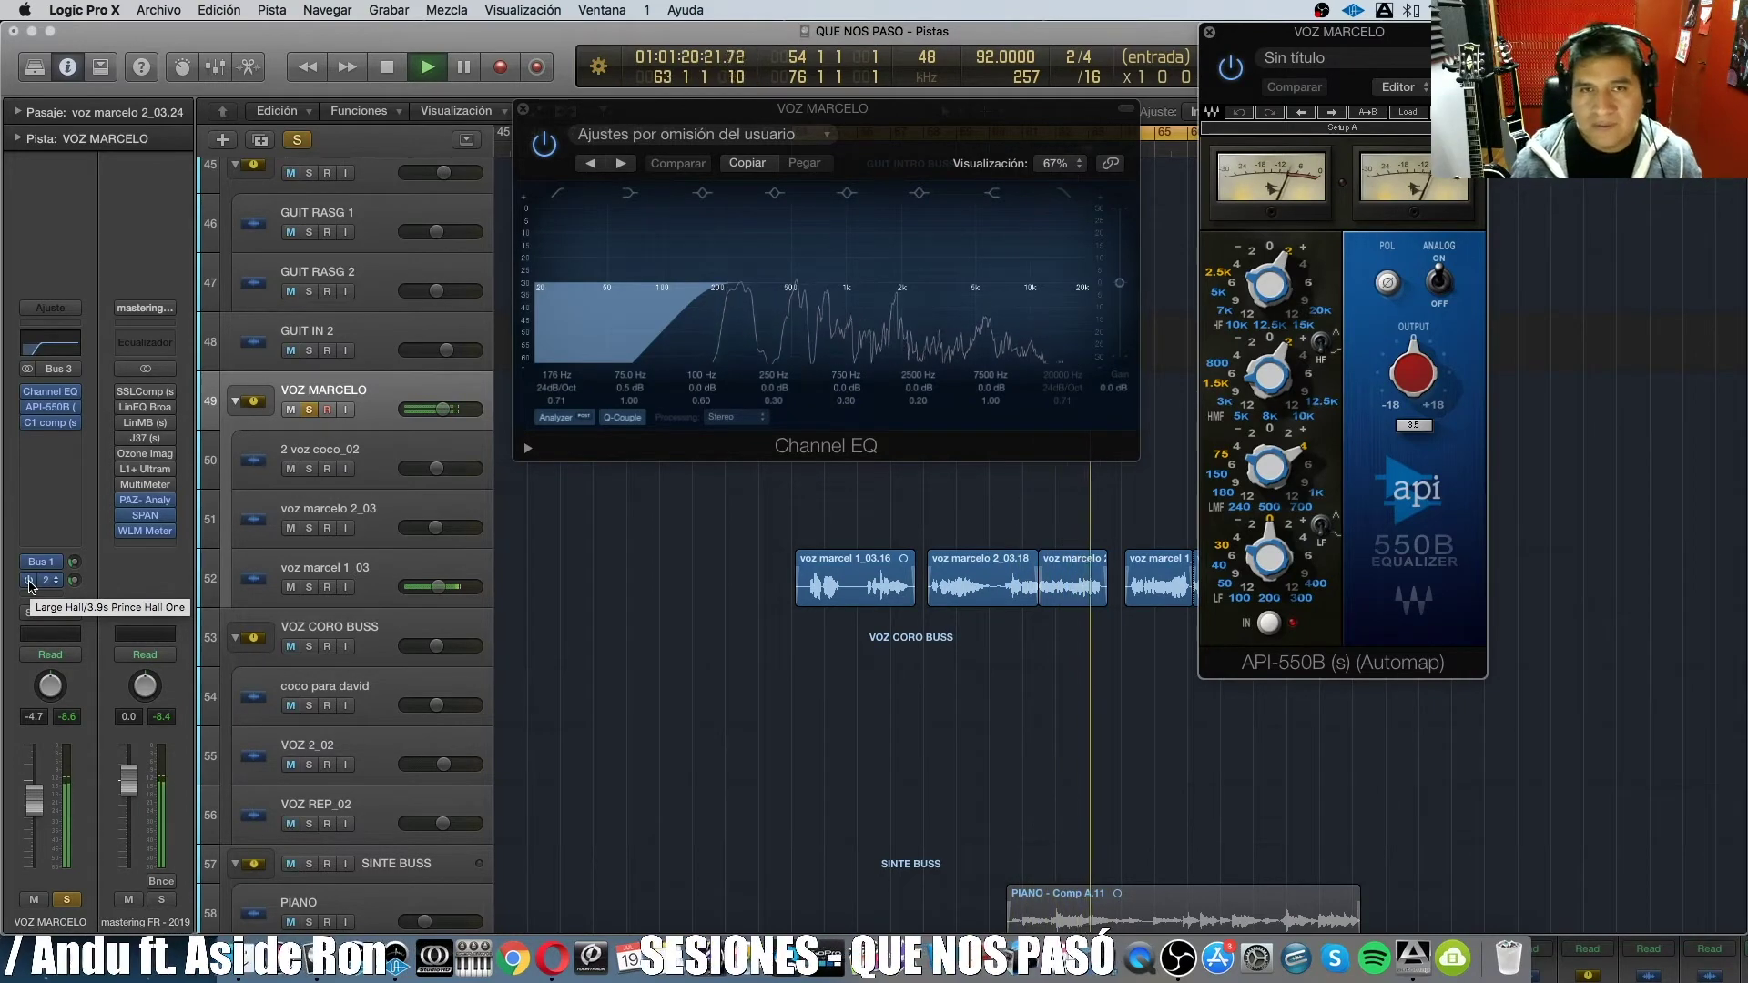
pyautogui.press('space')
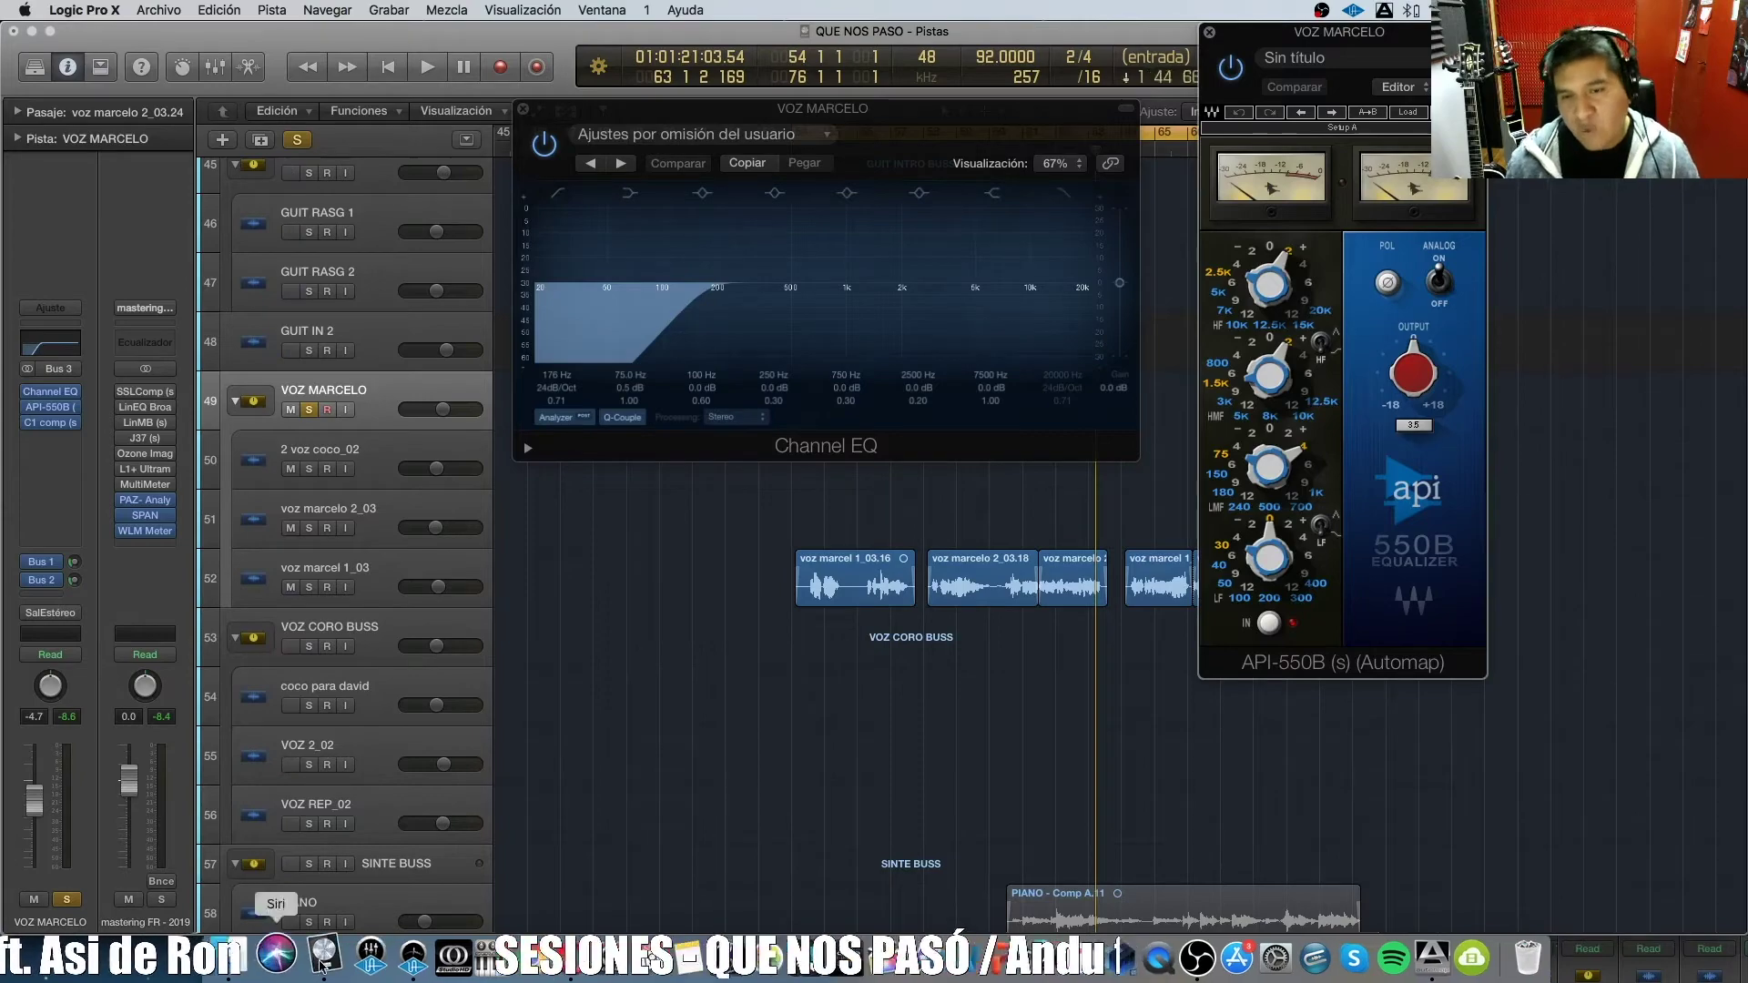
# Close the API-550B and Channel EQ windows of the vocal bus.
pyautogui.scroll(-10, 901, 726)
pyautogui.scroll(14, 904, 731)
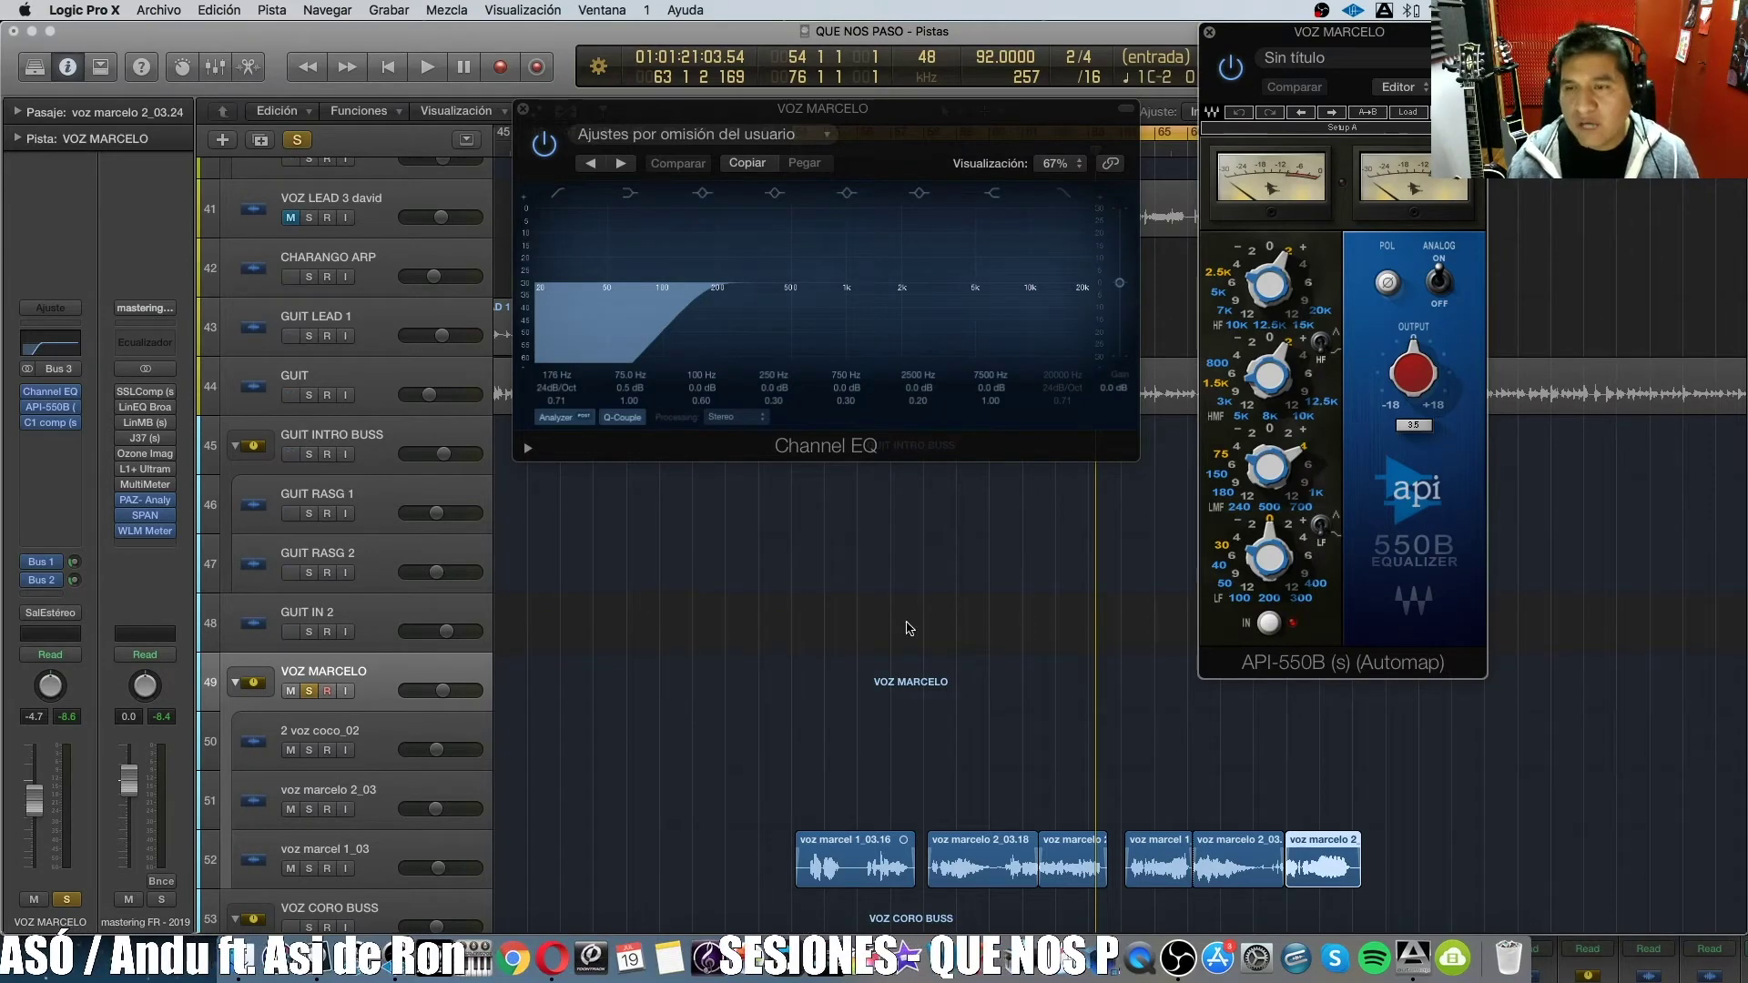
pyautogui.moveTo(663, 107); pyautogui.dragTo(592, 65)
pyautogui.moveTo(1273, 34); pyautogui.dragTo(1234, 140)
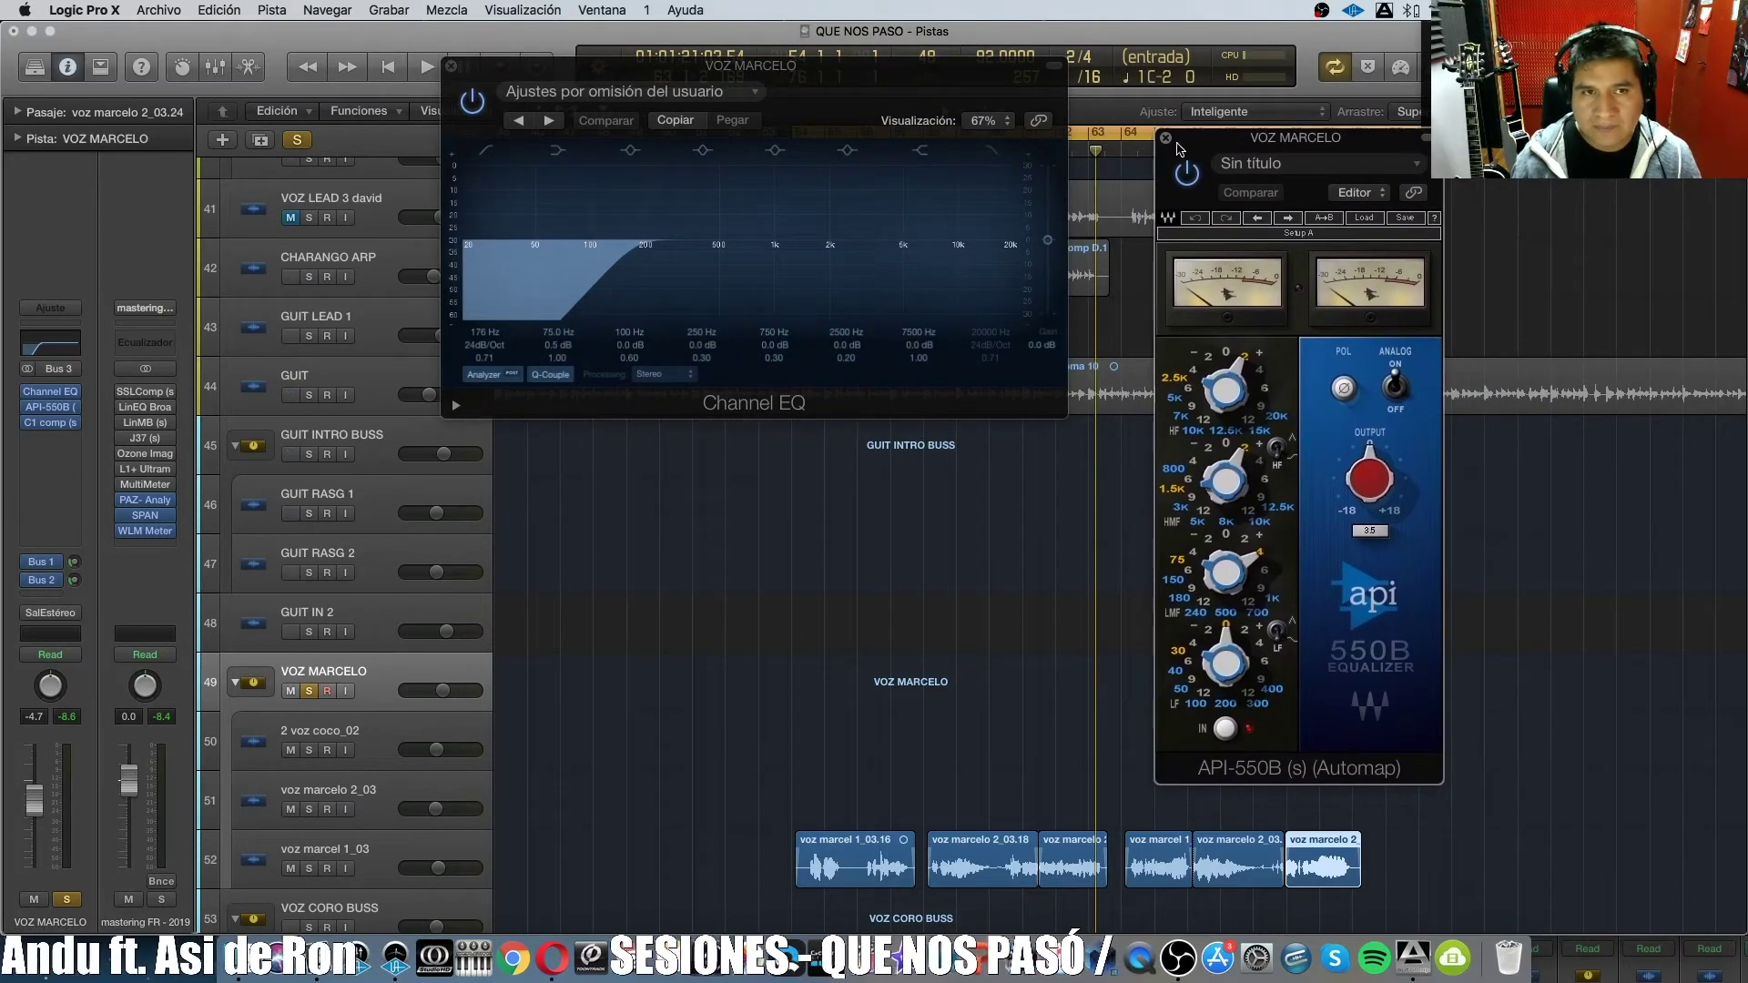
pyautogui.click(1166, 137)
pyautogui.click(451, 66)
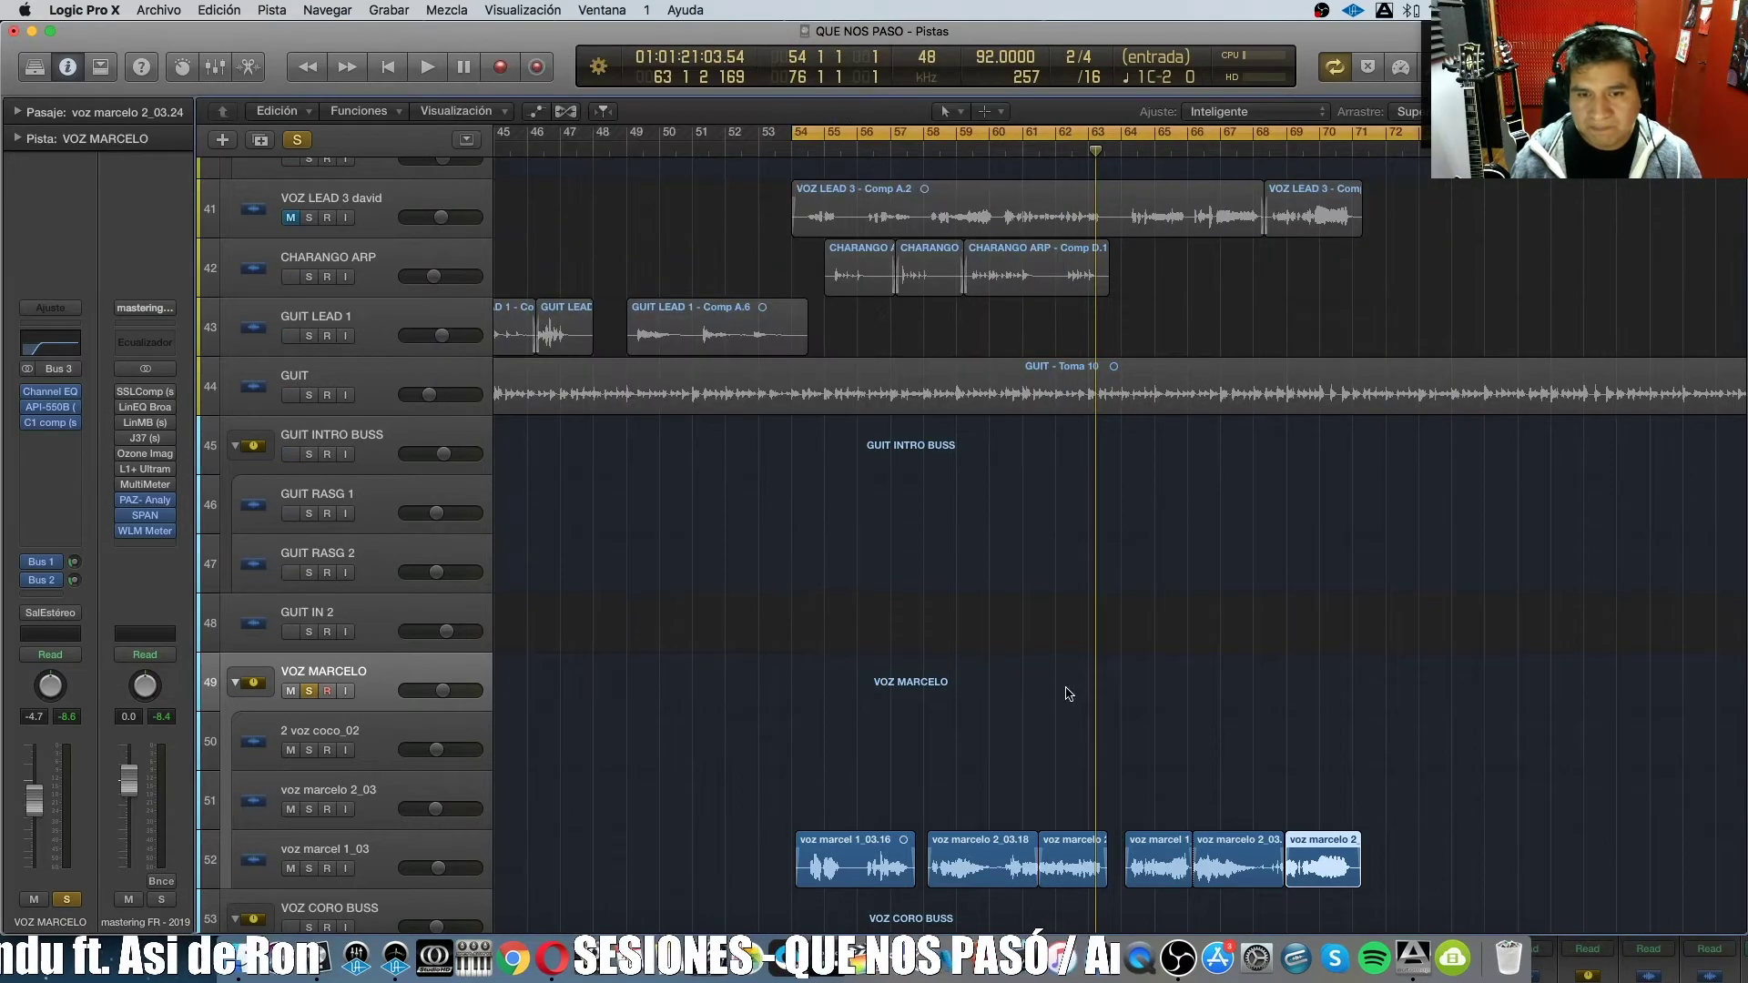
# Extend the start of the cycle range back to bar 51.
pyautogui.scroll(-10, 1067, 691)
pyautogui.scroll(8, 1067, 692)
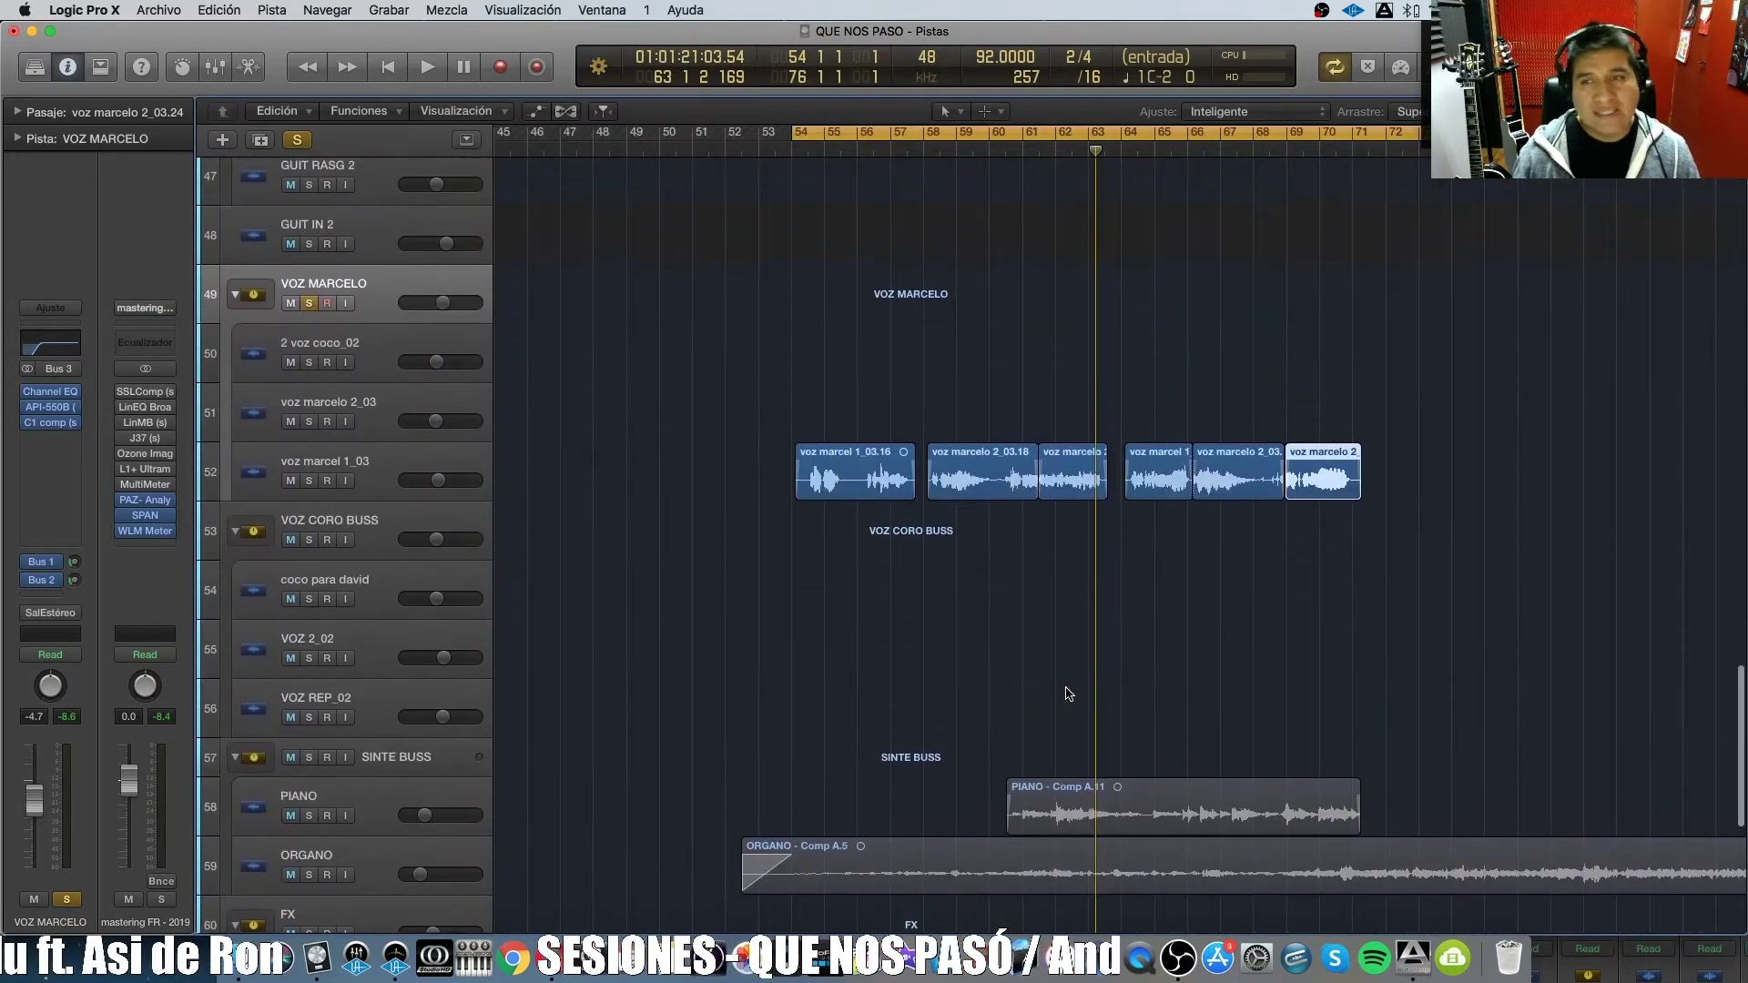
pyautogui.scroll(3, 1041, 689)
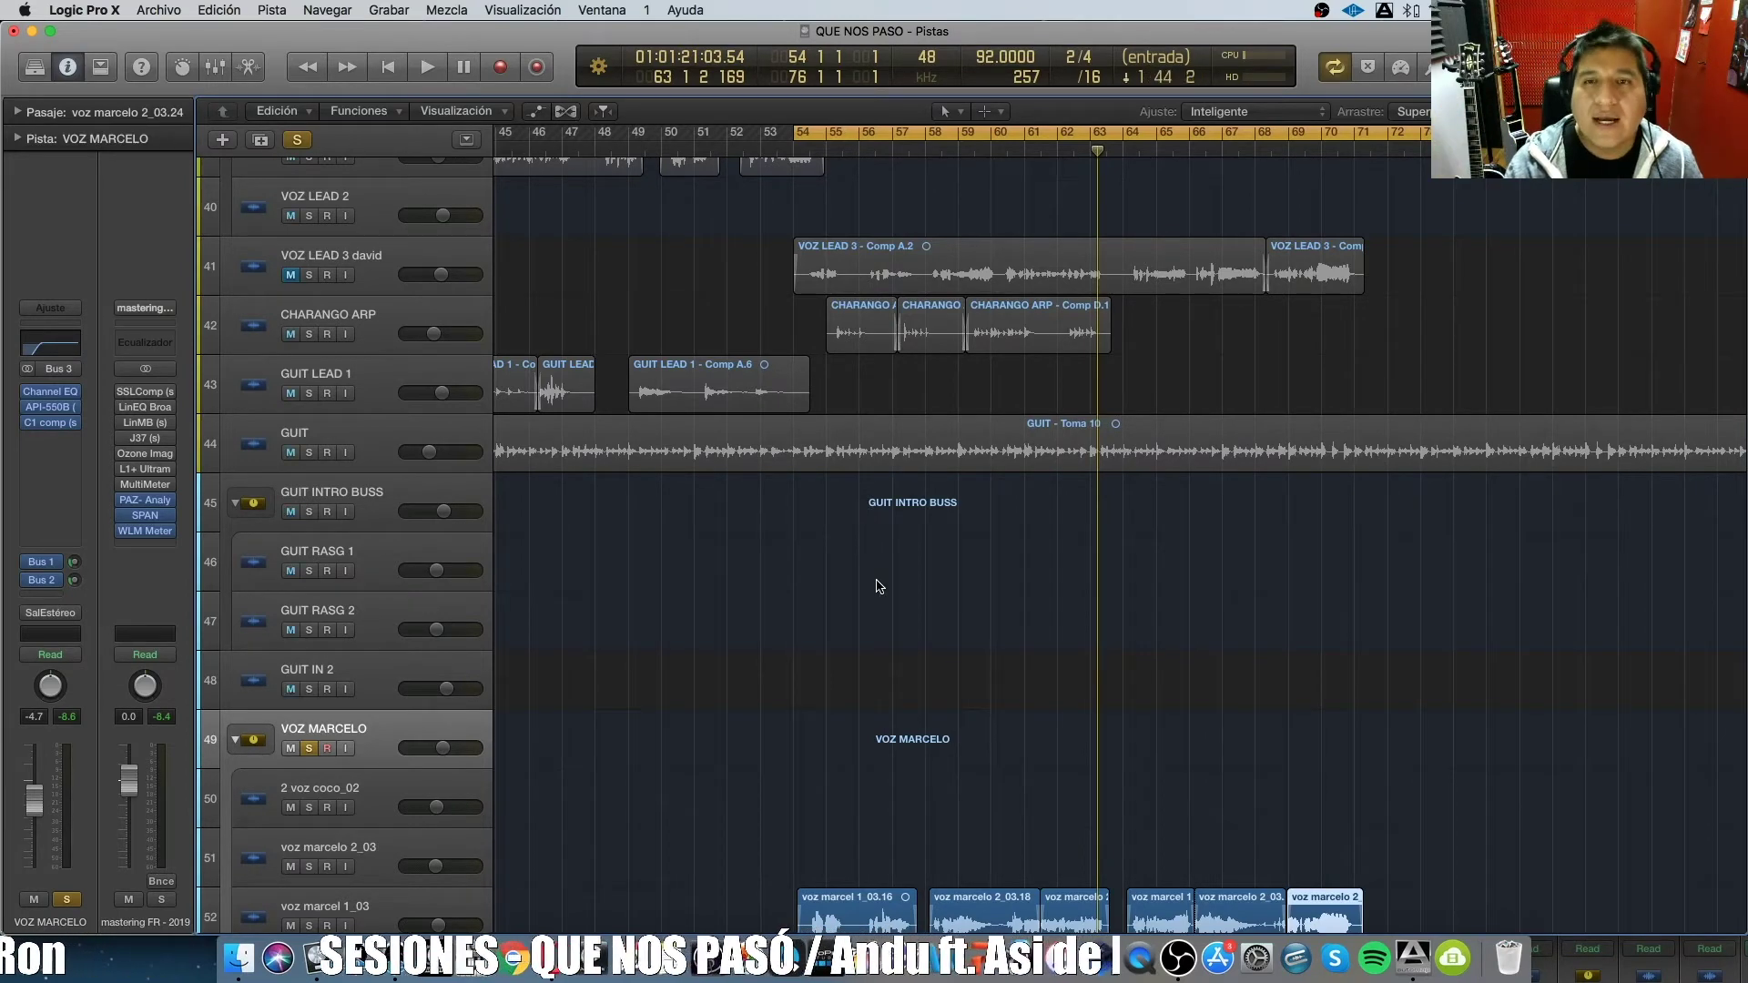
pyautogui.moveTo(792, 130); pyautogui.dragTo(696, 237)
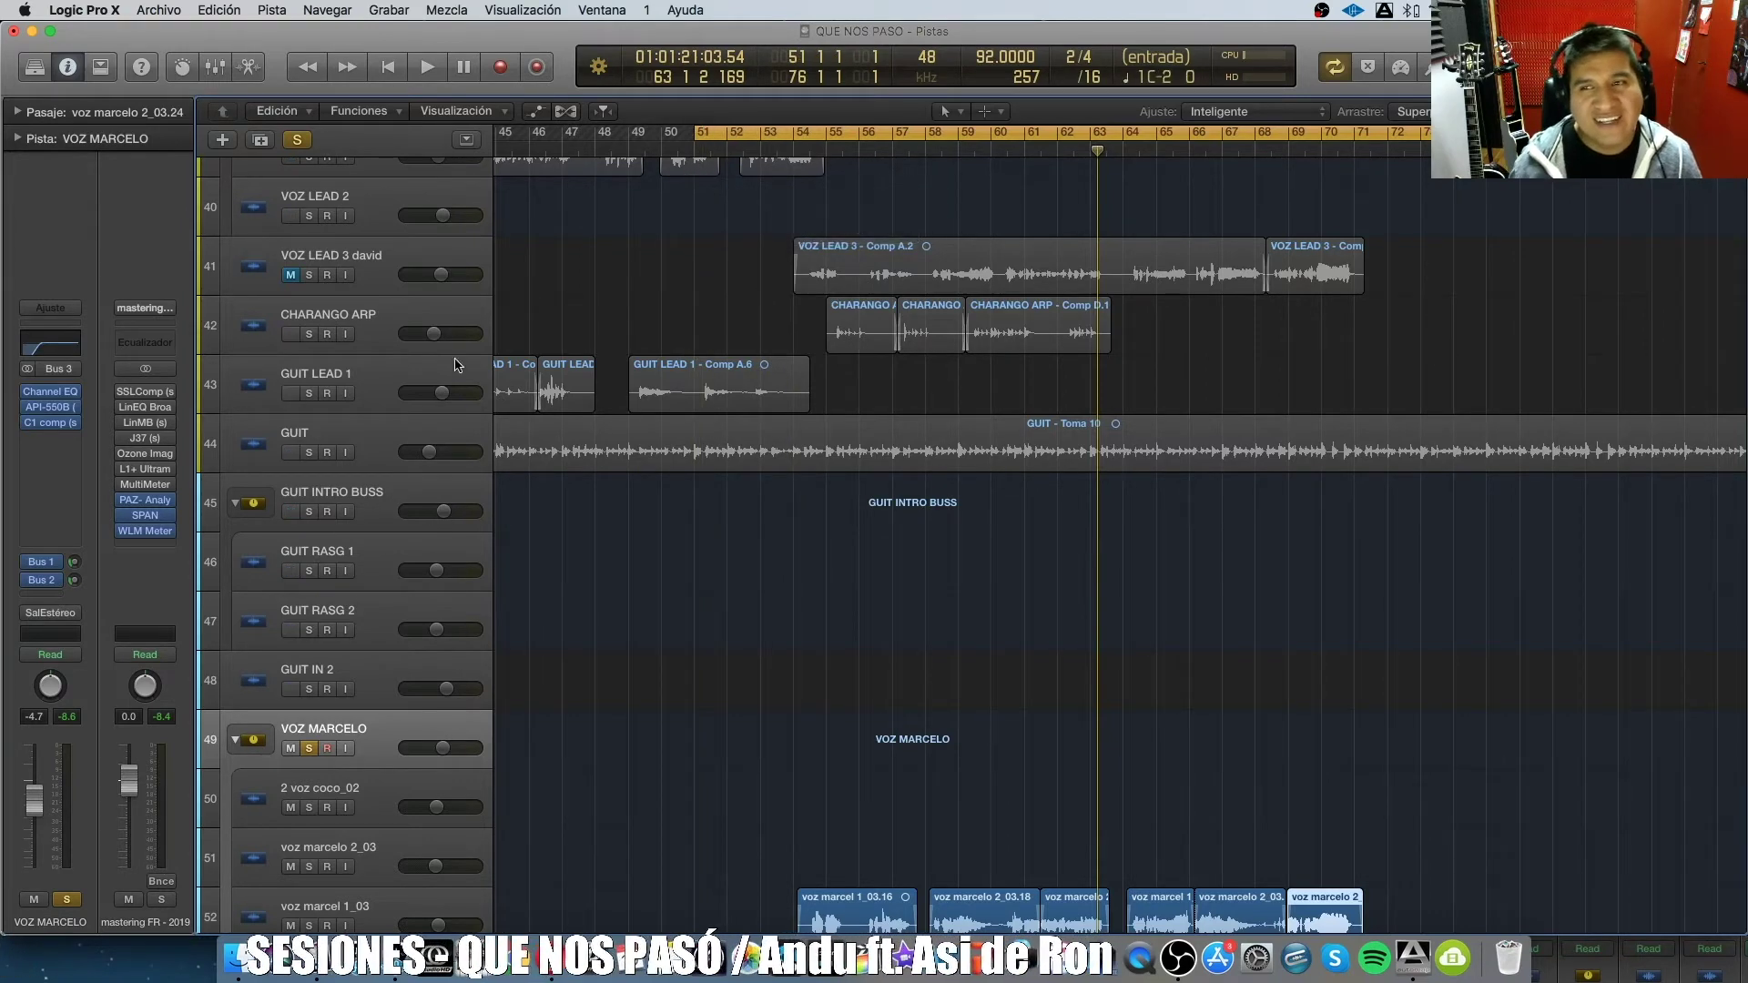
# Solo VOZ OFF 2 on track 67 during playback, remove the solo, and stop playback.
pyautogui.scroll(-10, 687, 446)
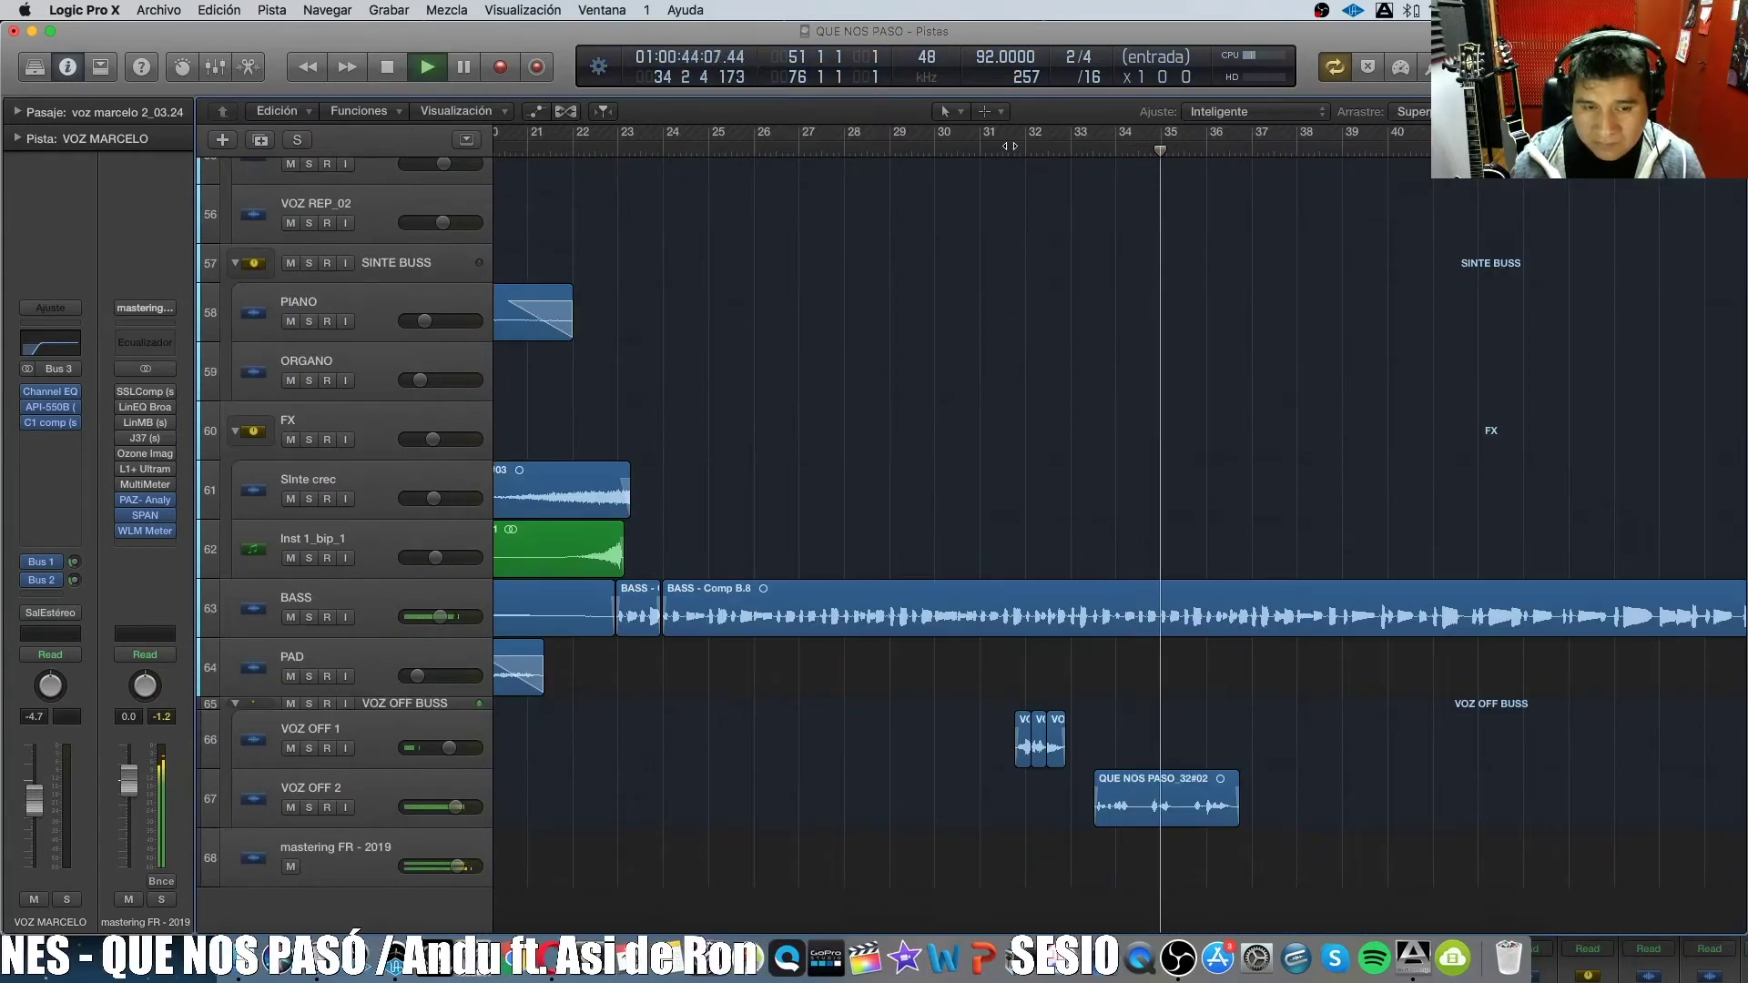
pyautogui.click(309, 807)
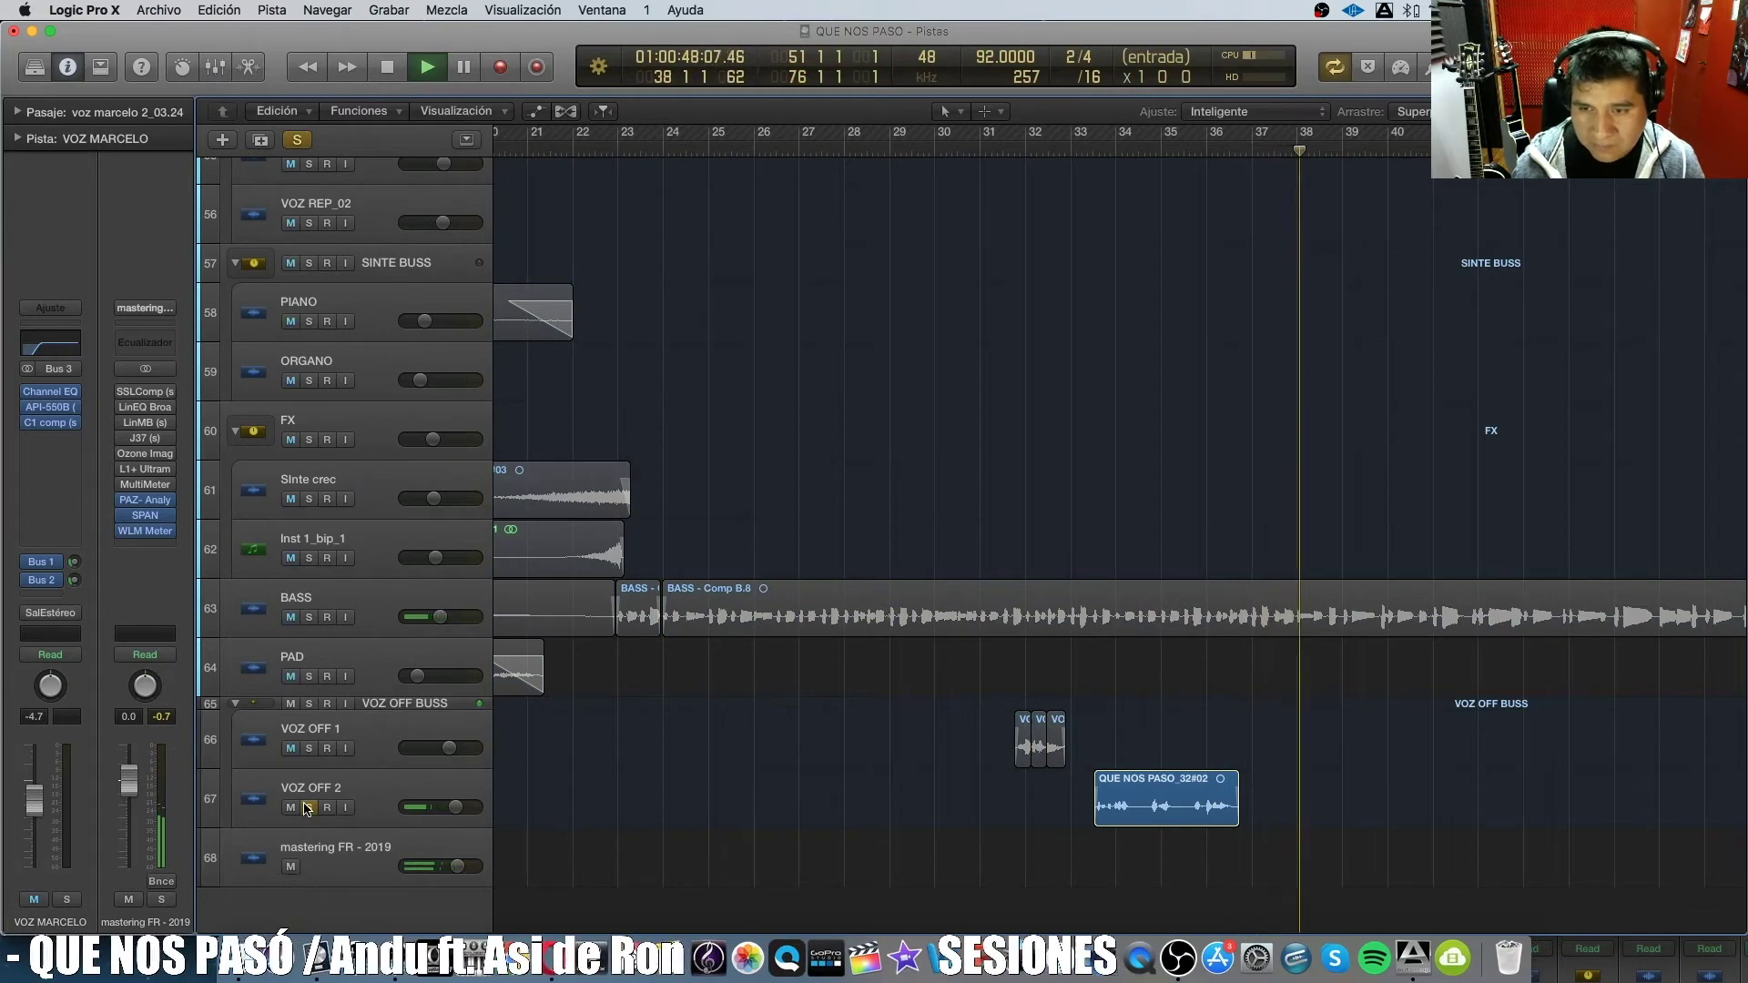
pyautogui.click(308, 807)
pyautogui.press('space')
# Move the cycle range to bars 31–40, around the voice-over regions.
pyautogui.press('super+Left')
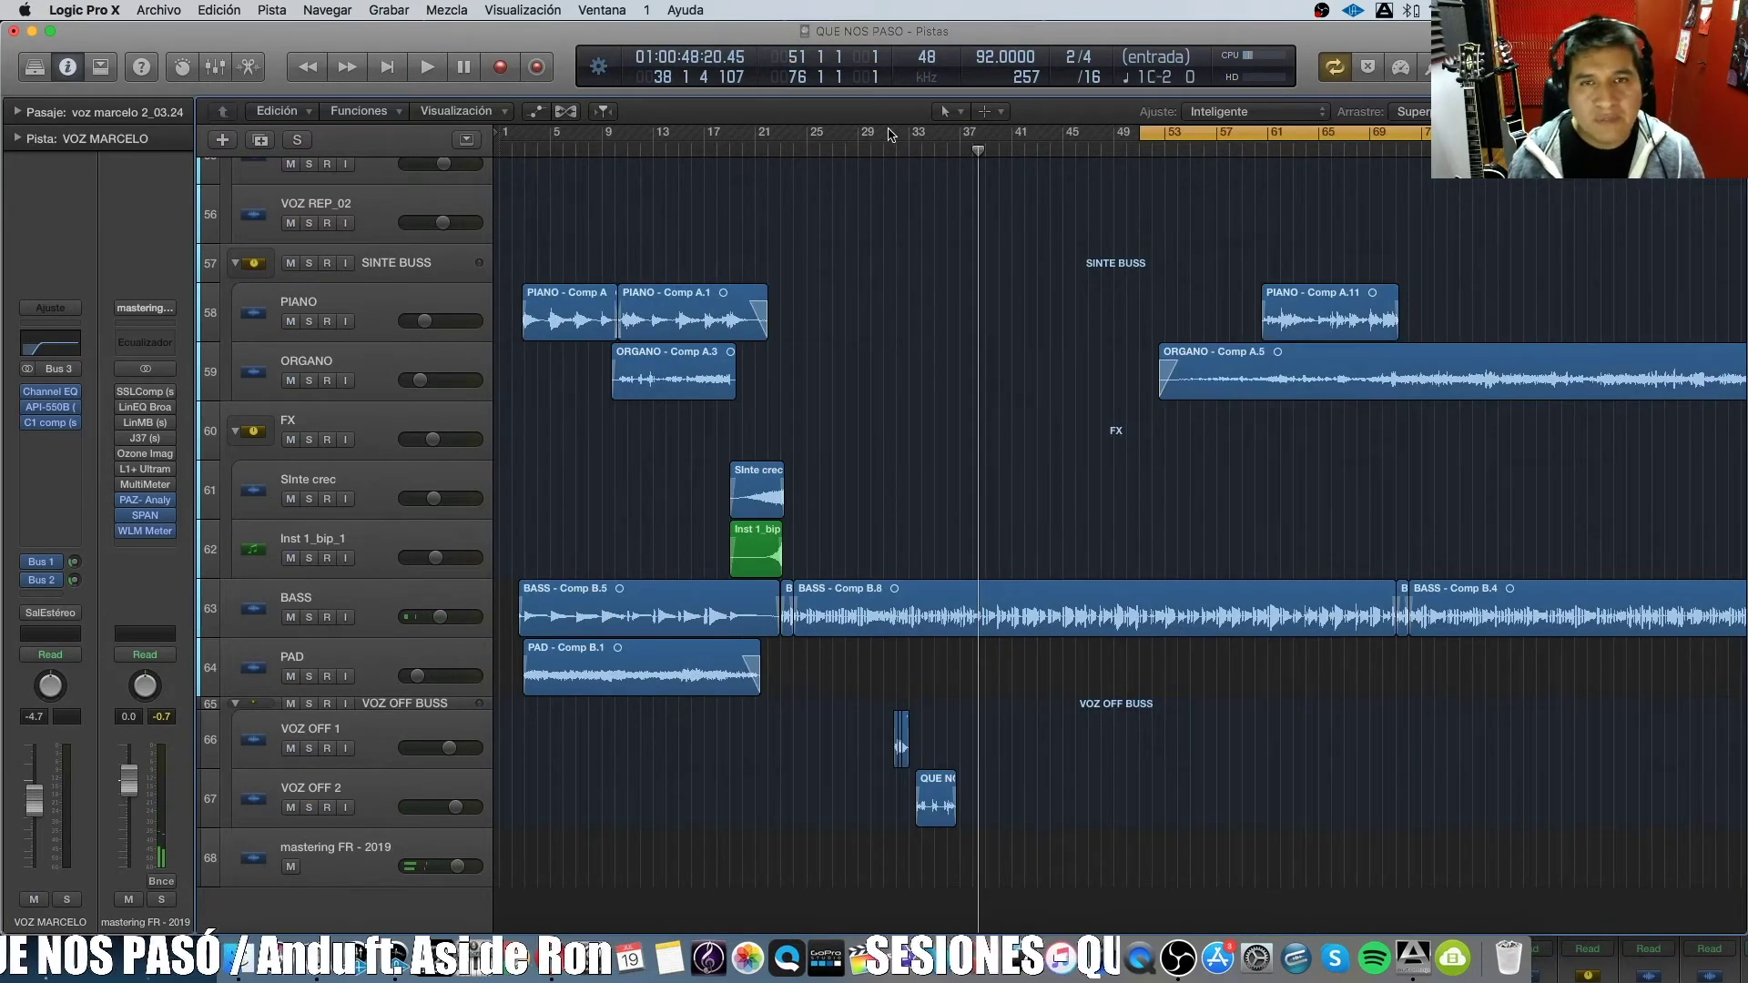
pyautogui.moveTo(889, 135); pyautogui.dragTo(1002, 312)
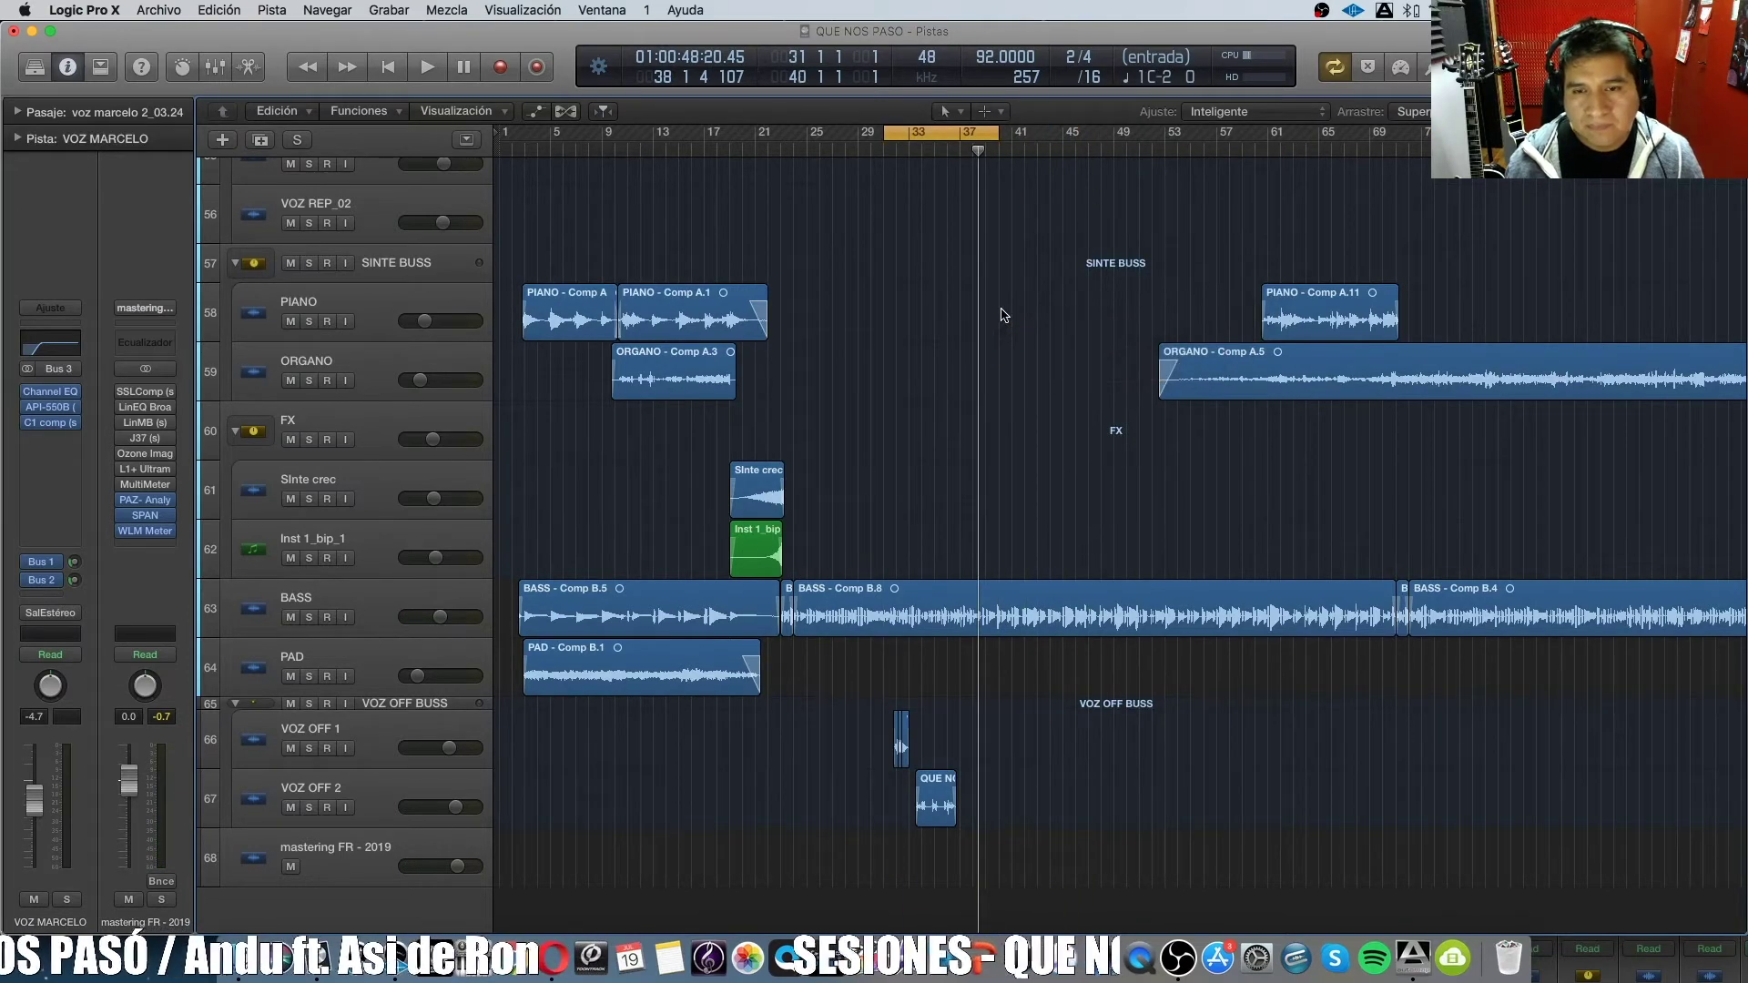
# Select the BASS track and look over the whole arrangement from the bass up to the SAX 1 track.
pyautogui.press('super+Left')
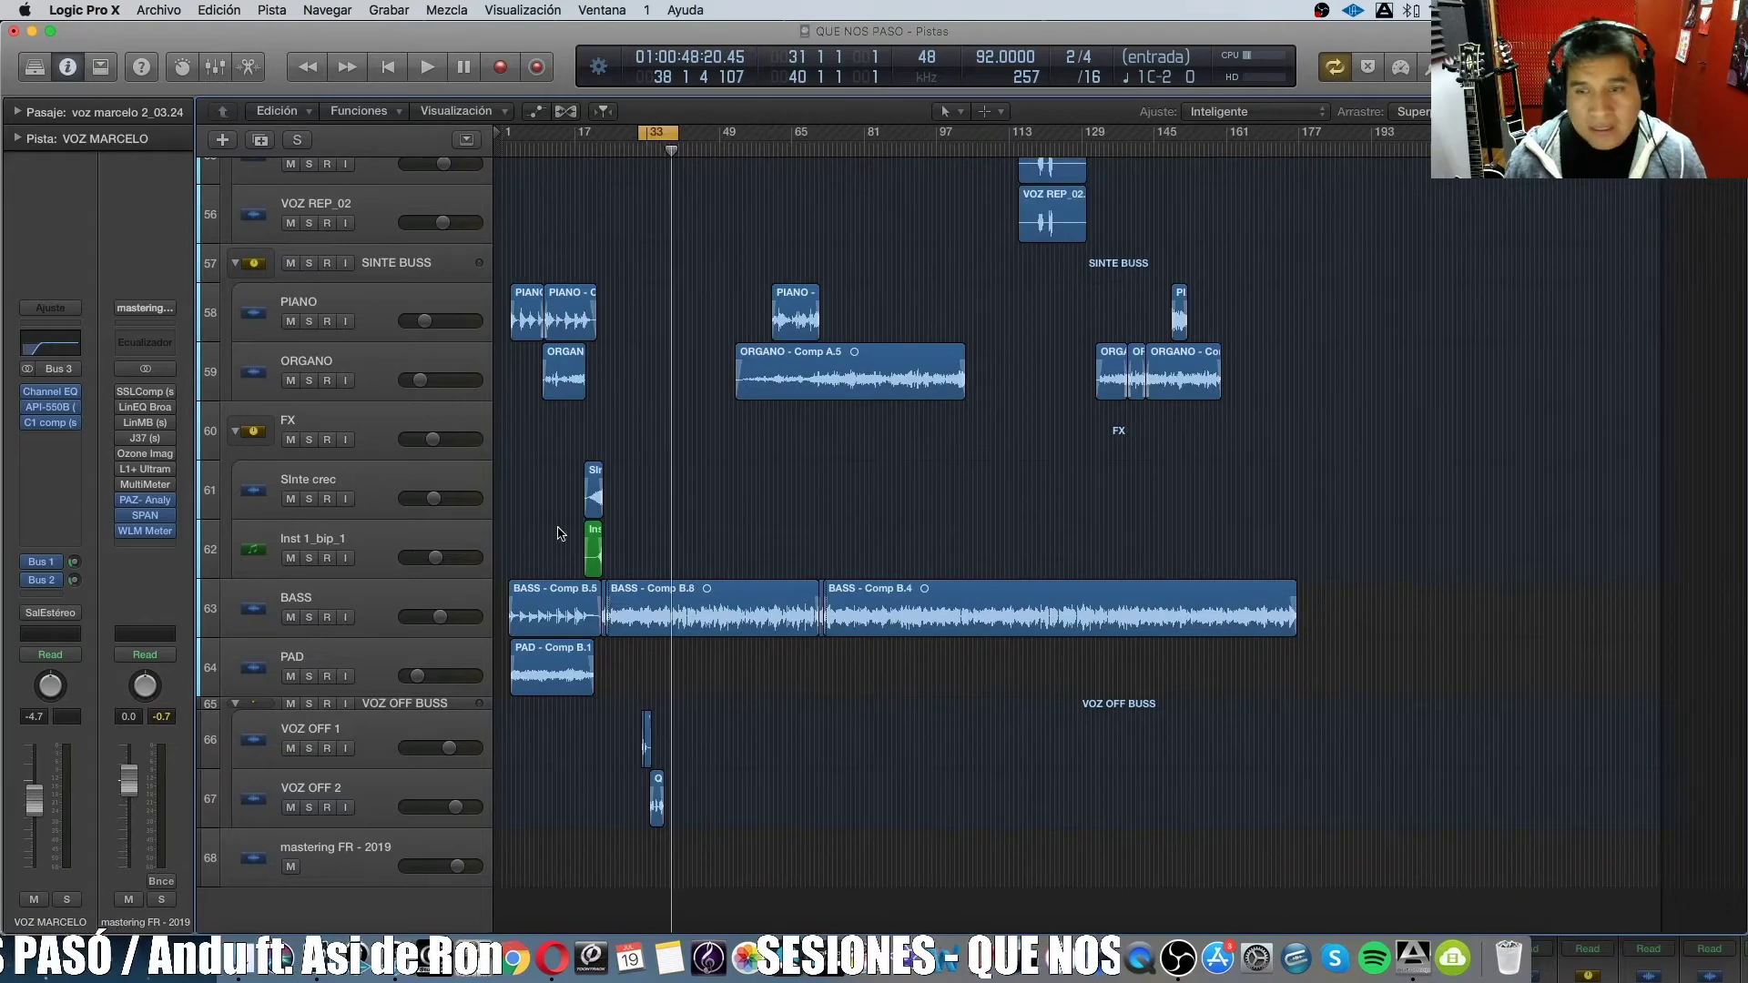
pyautogui.click(402, 593)
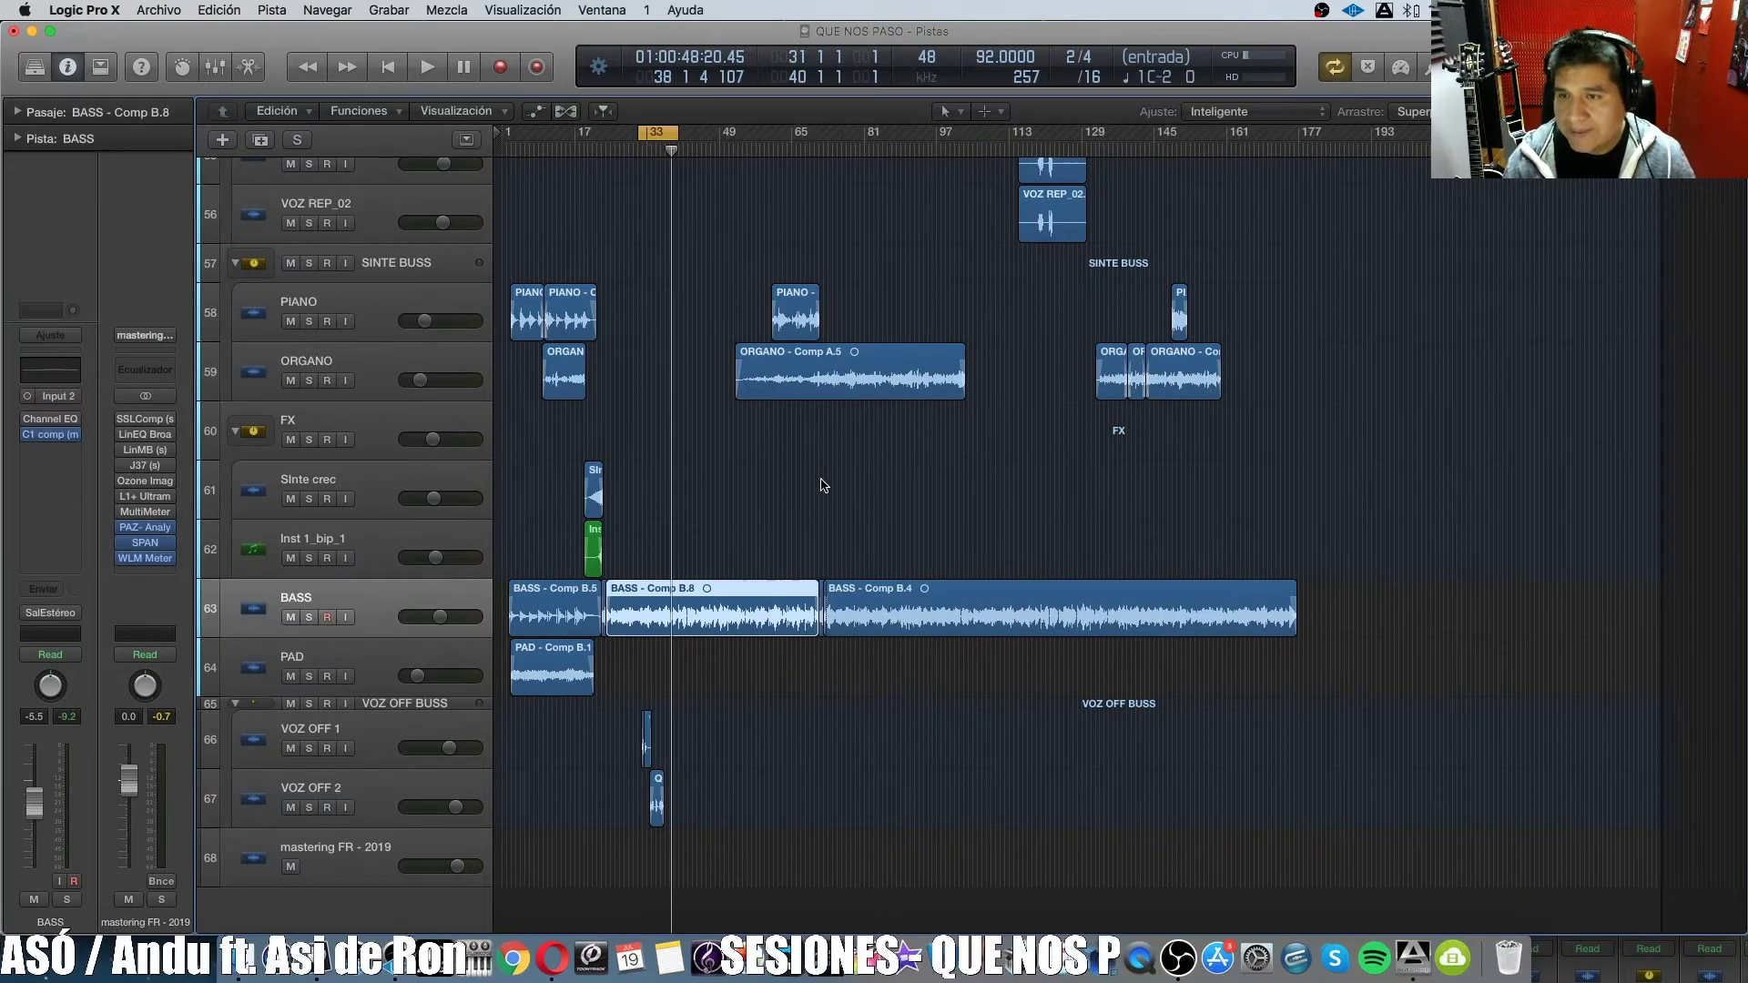
pyautogui.scroll(20, 824, 485)
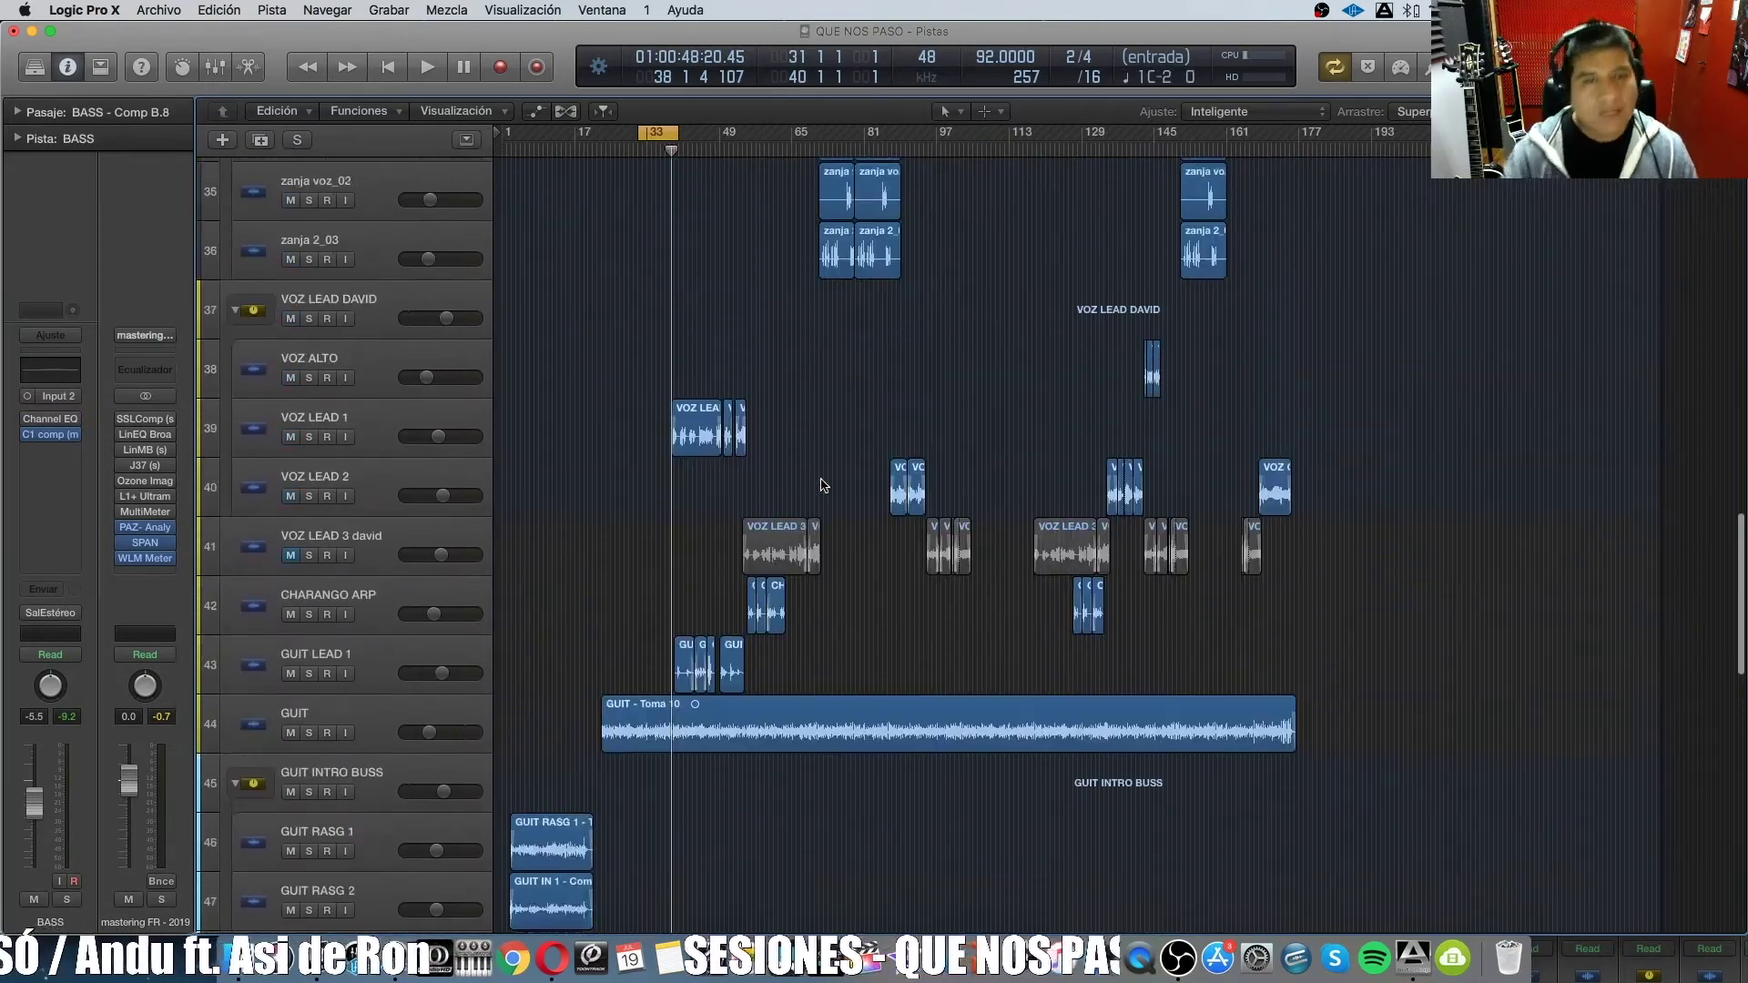
pyautogui.scroll(6, 824, 485)
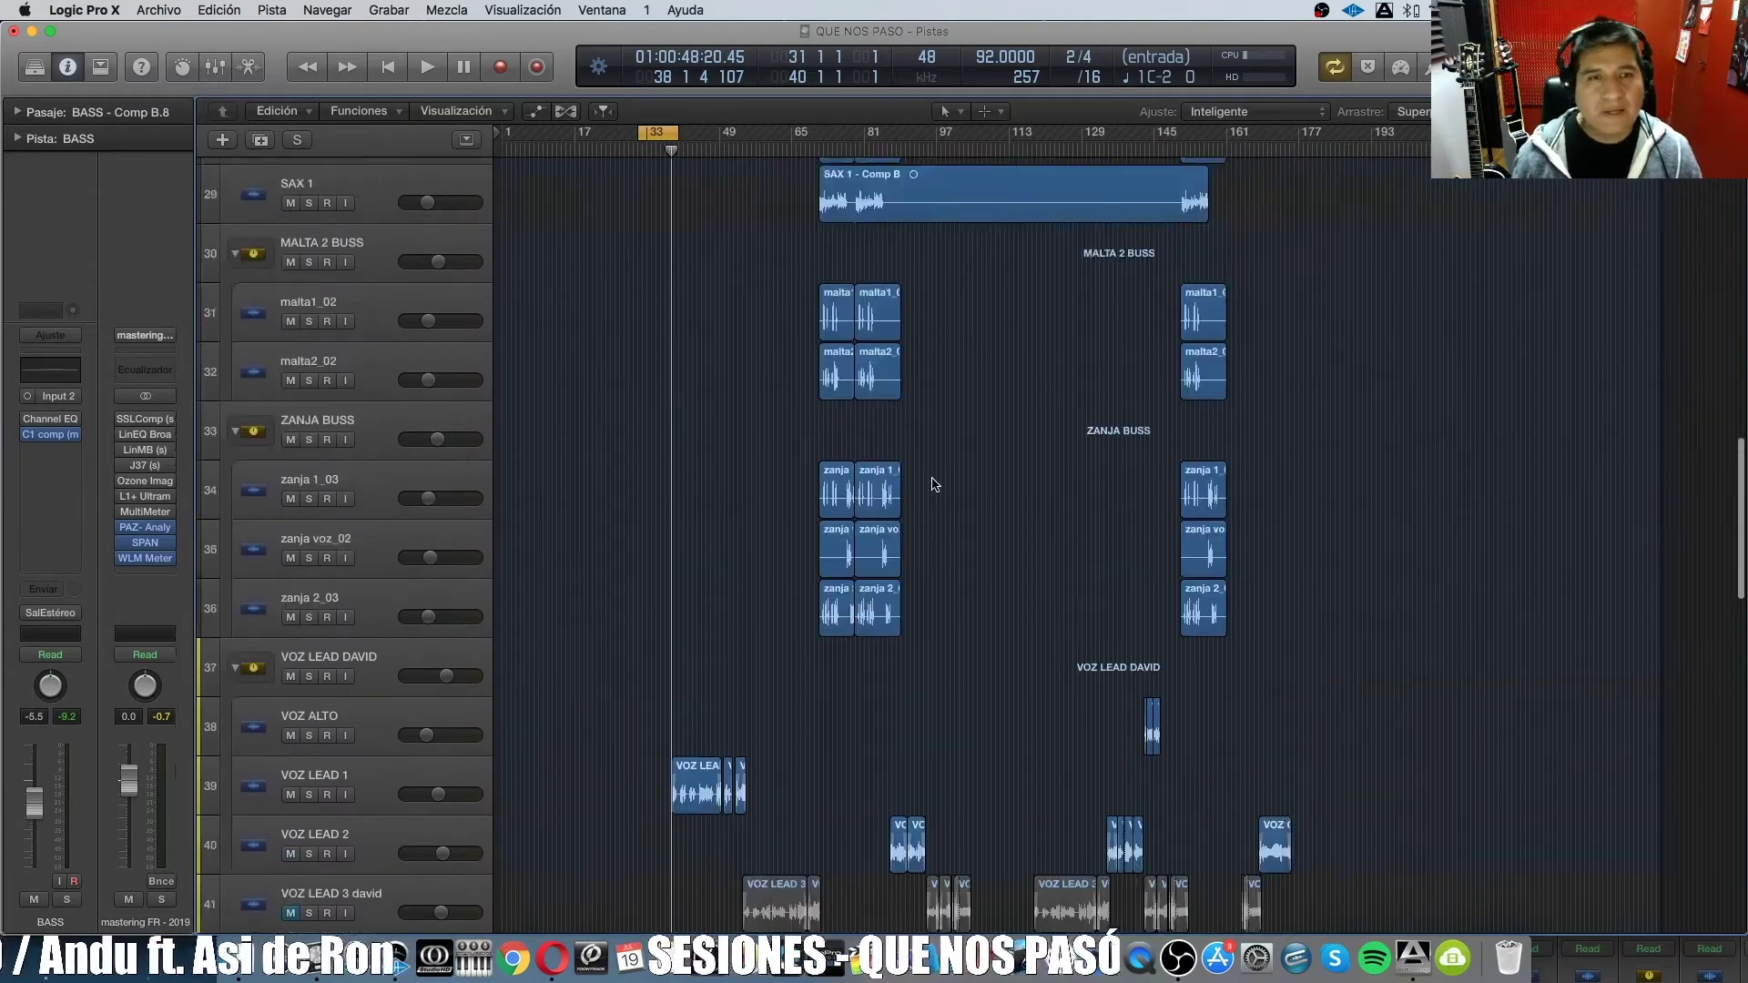
# Set the cycle range to bars 54–63, around the first voz marcel 1_03 regions, and select that track.
pyautogui.scroll(15, 935, 484)
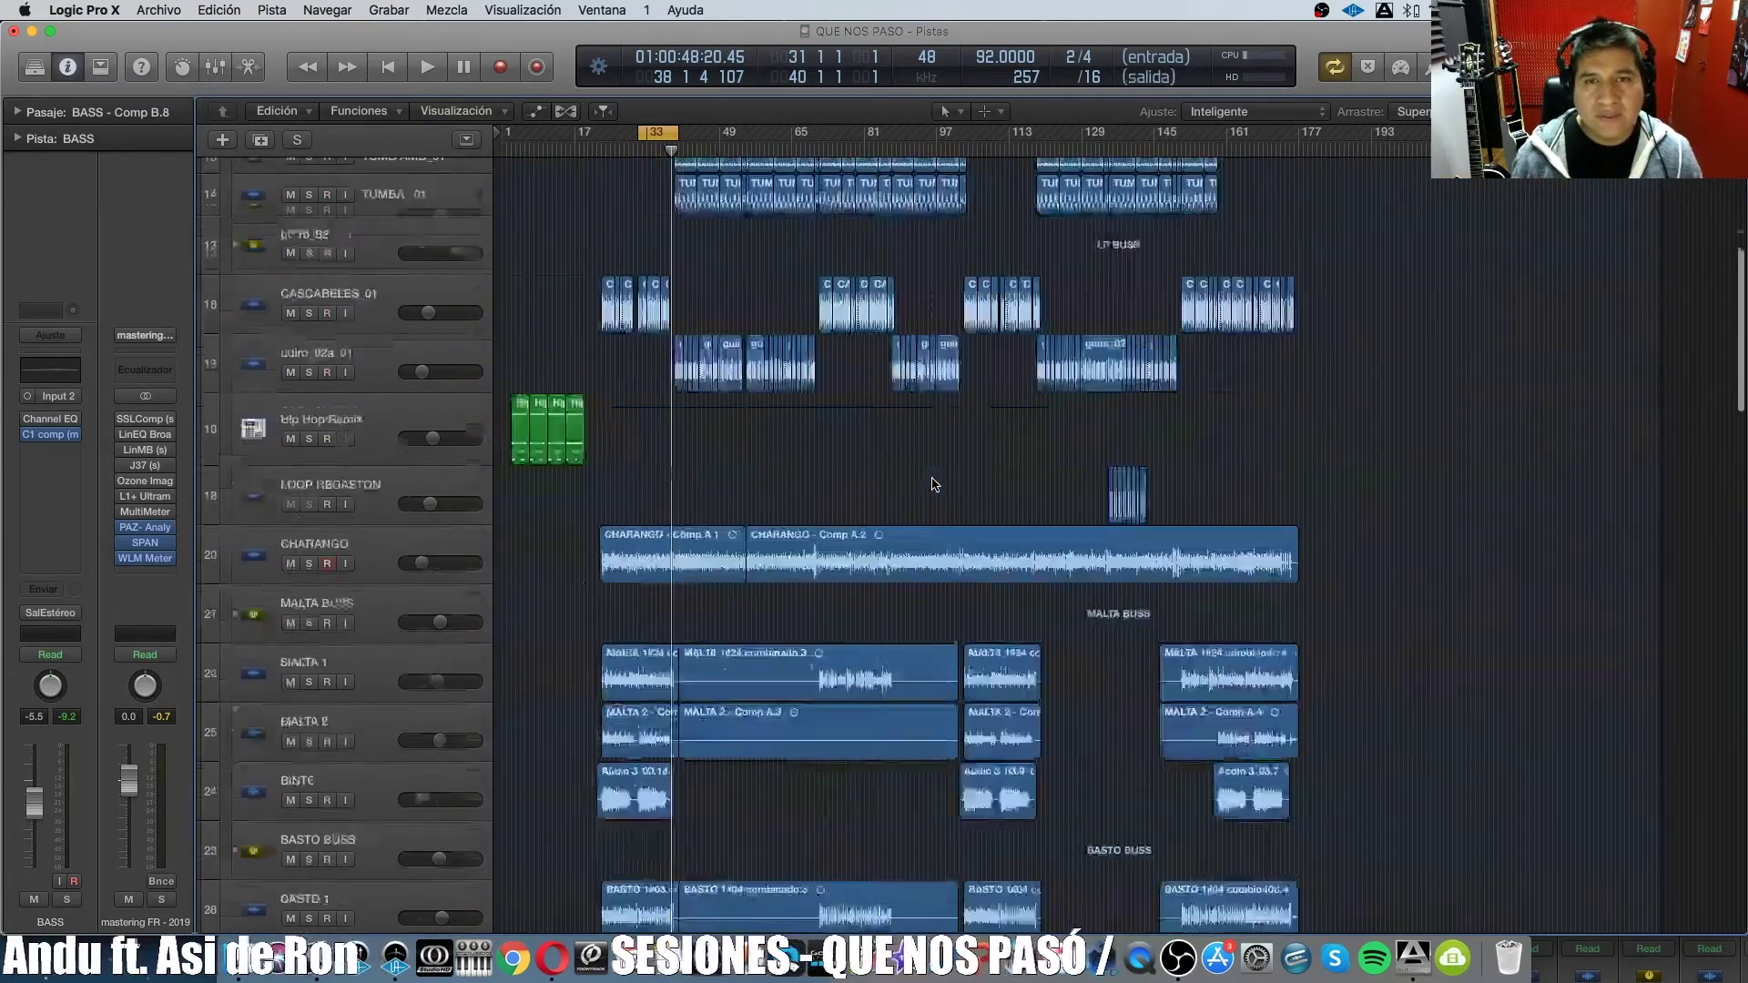
pyautogui.scroll(-20, 935, 485)
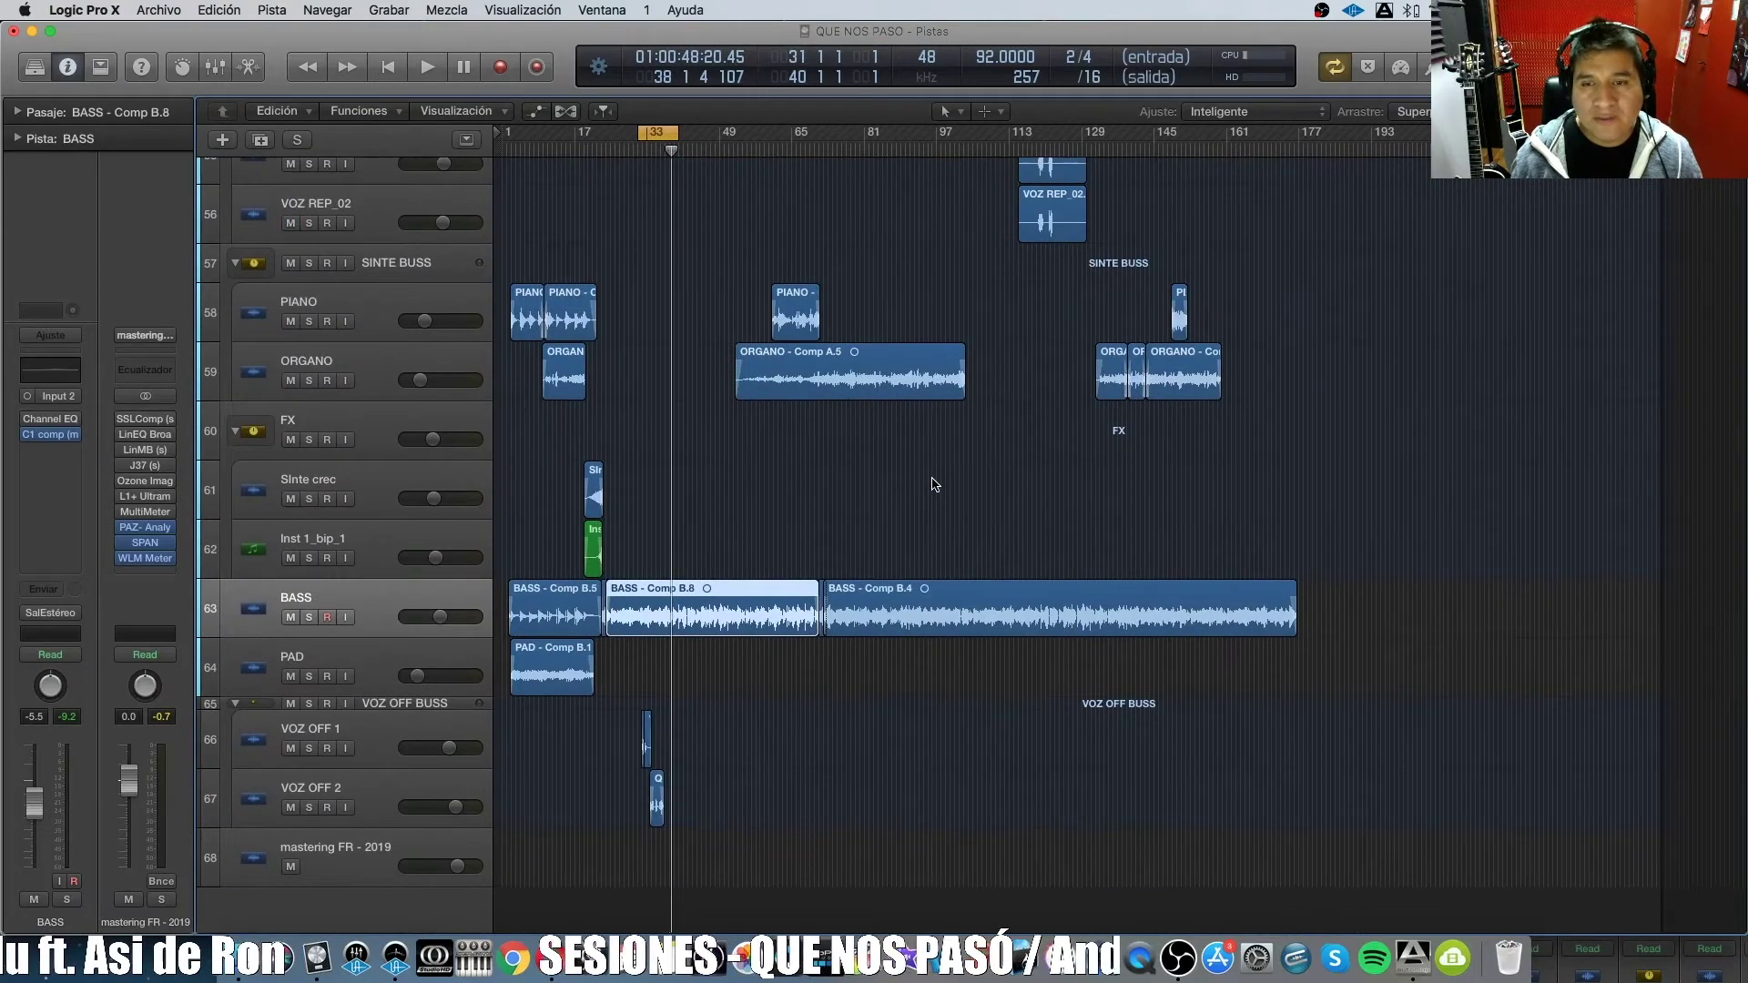
pyautogui.scroll(8, 955, 476)
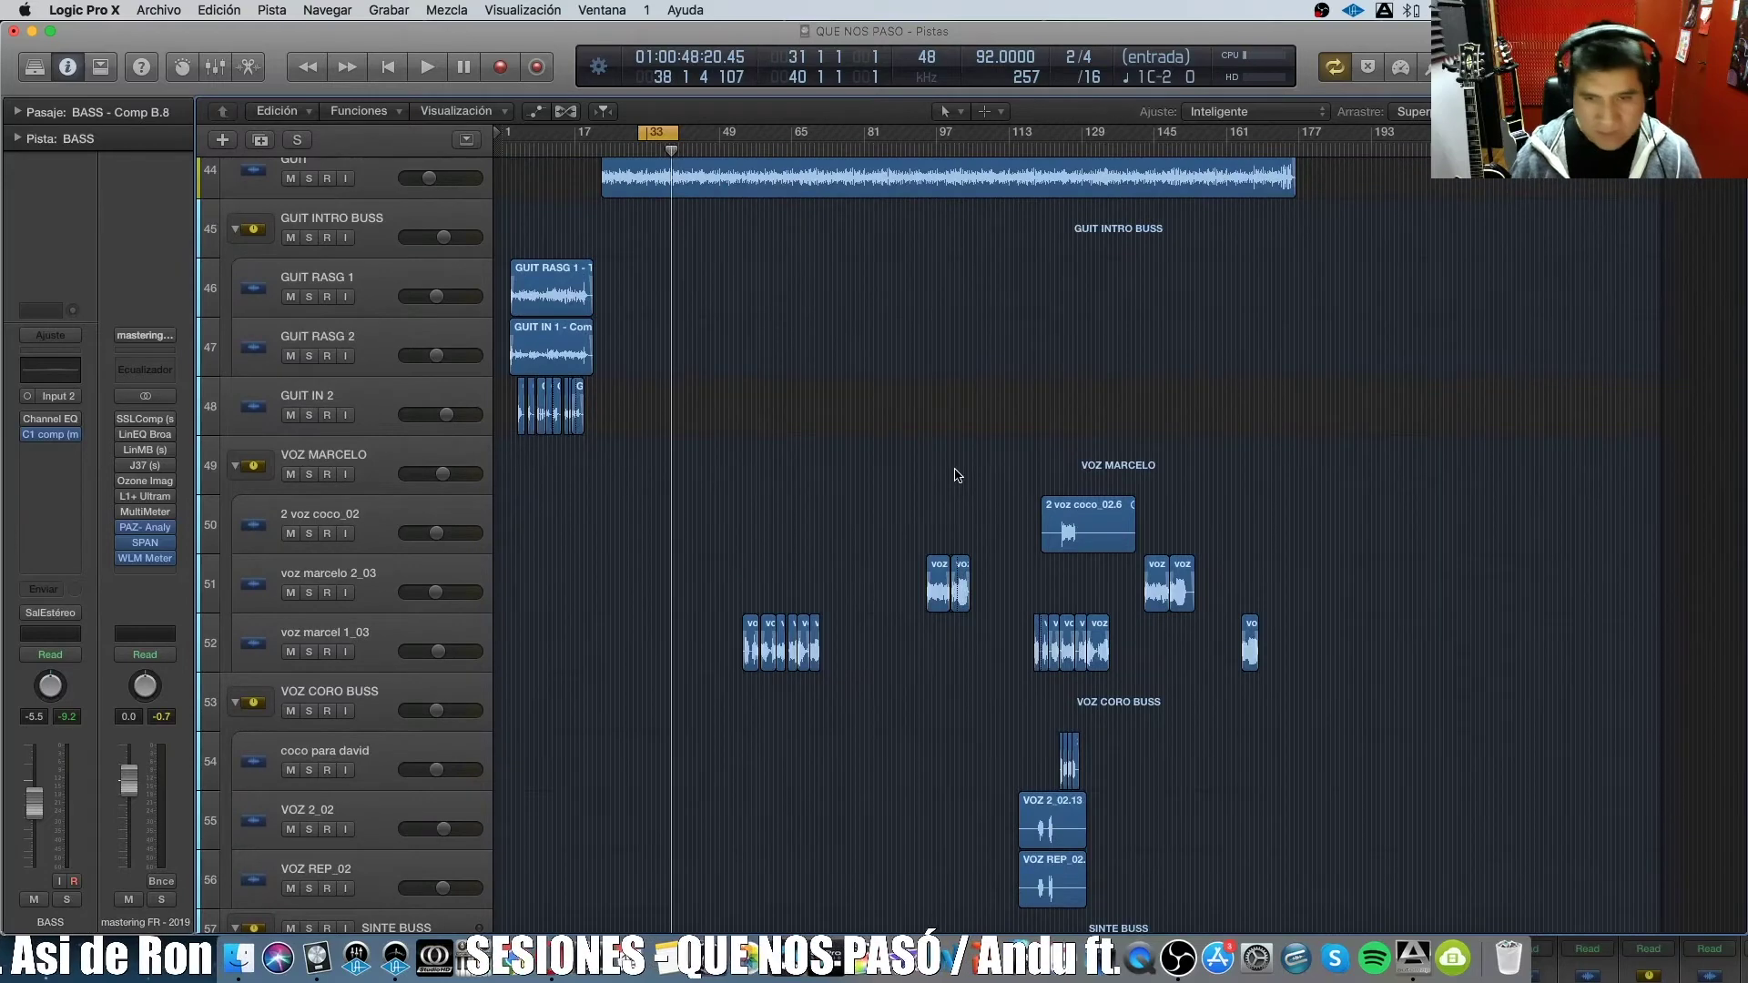
pyautogui.moveTo(667, 135); pyautogui.dragTo(771, 196)
pyautogui.click(368, 632)
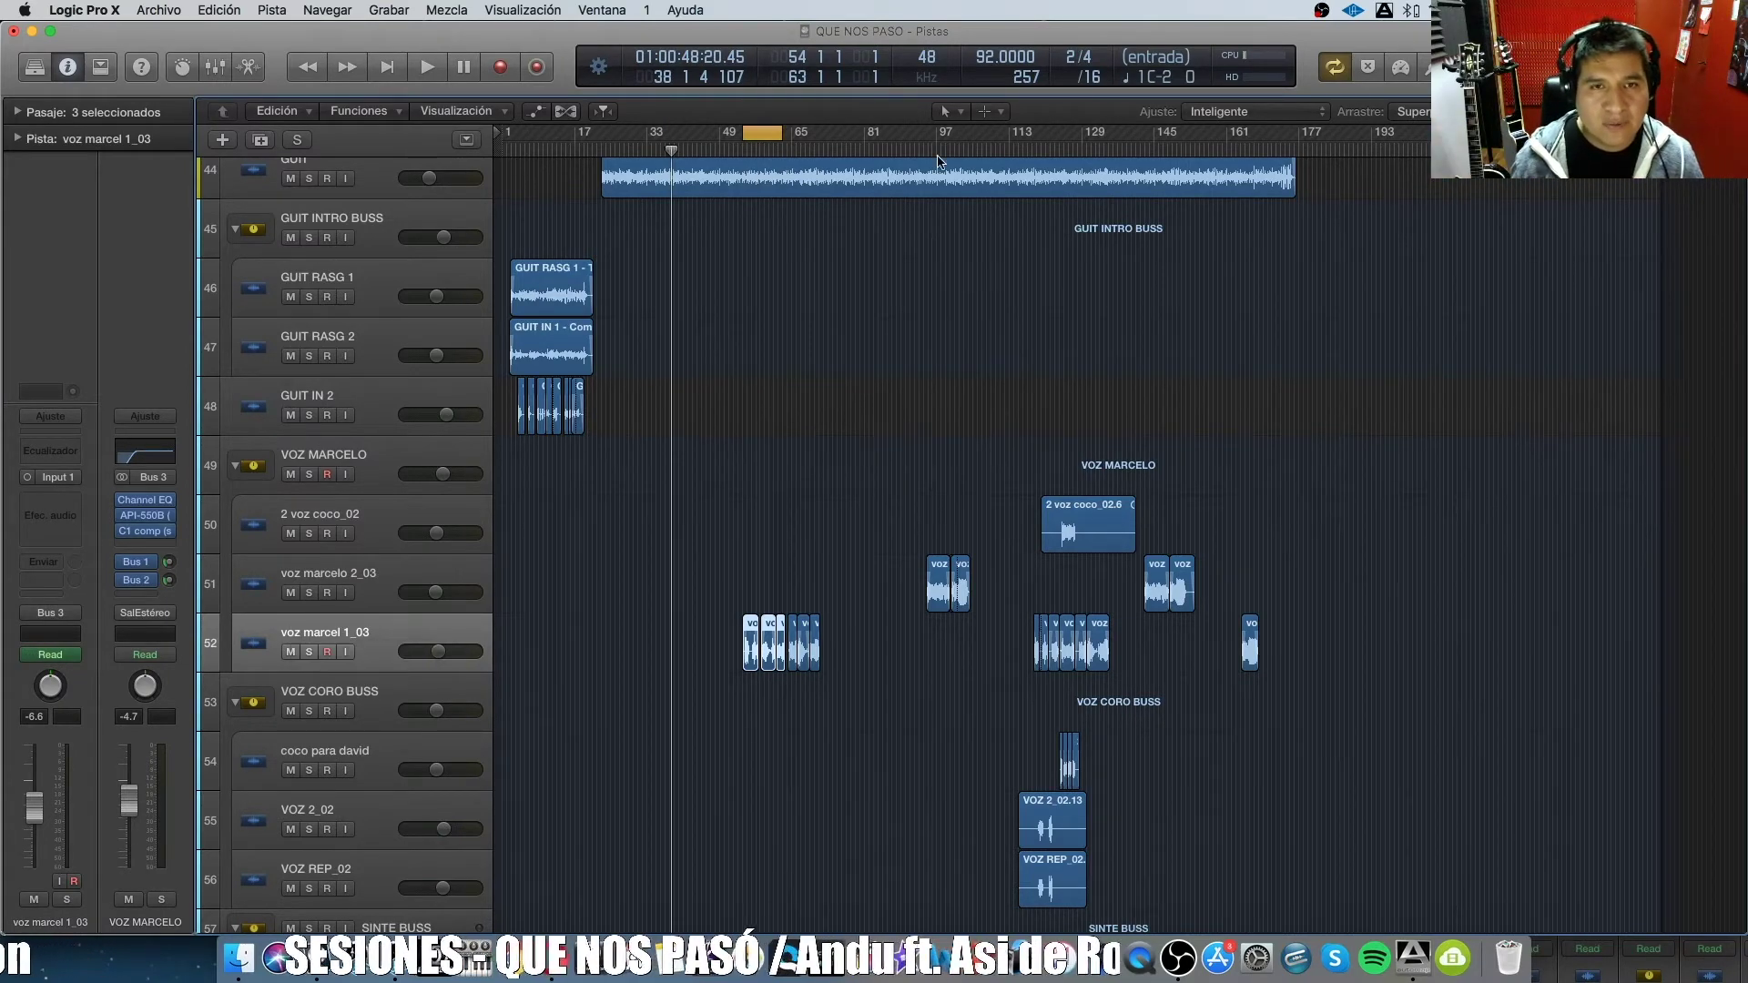
# Set the cycle range to bars 118–128 and briefly play back that chorus passage.
pyautogui.moveTo(1041, 138)
pyautogui.mouseDown()
pyautogui.moveTo(1081, 138)
pyautogui.moveTo(1066, 139)
pyautogui.mouseUp()
pyautogui.press('super+Right')
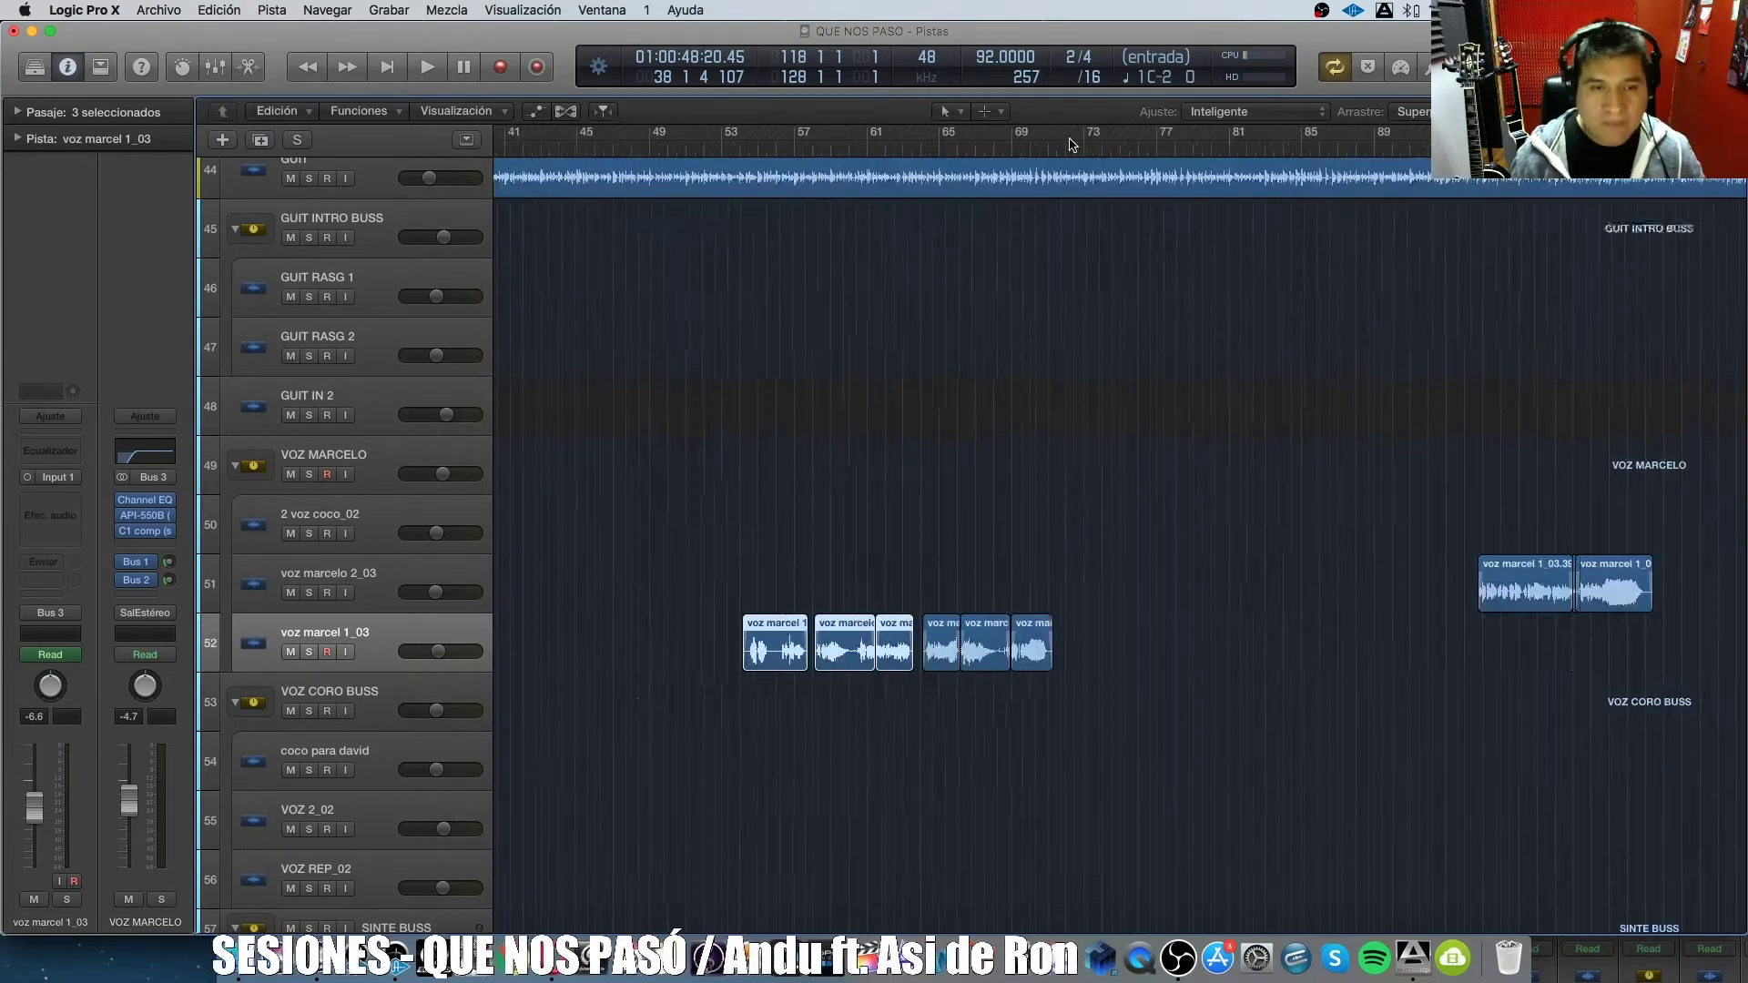
pyautogui.hscroll(2, 1072, 146)
pyautogui.press('space')
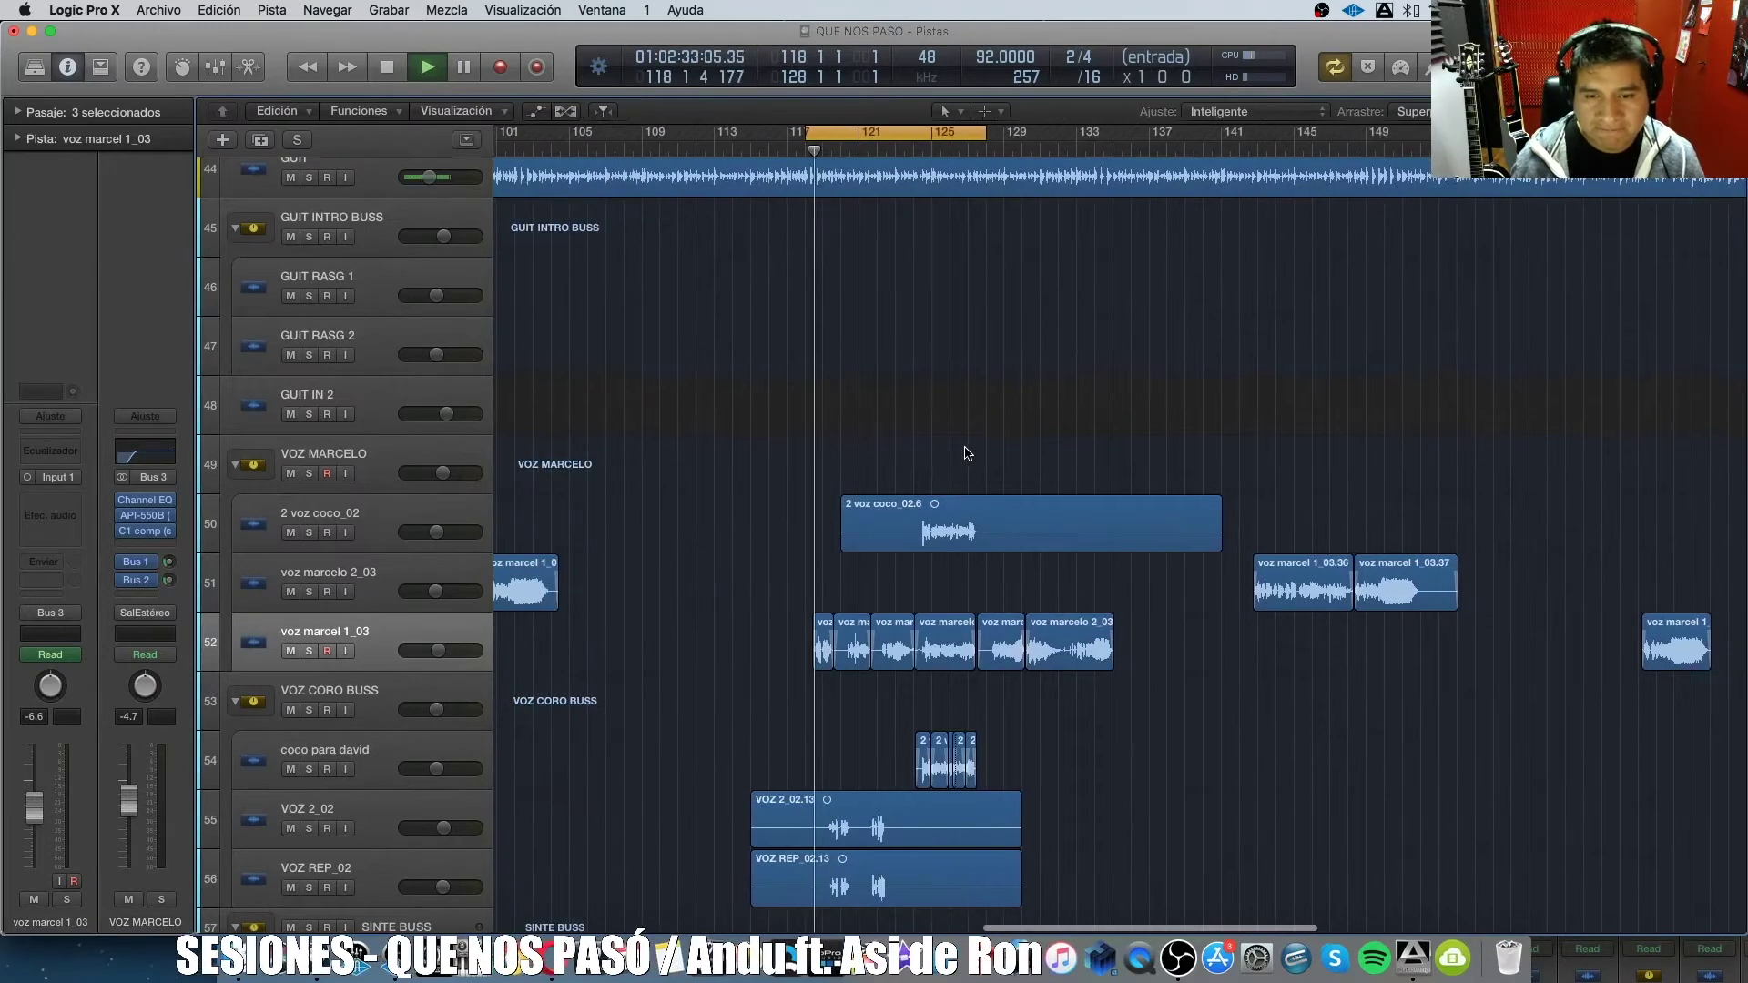
pyautogui.press('space')
# Review the channel strips of VOZ CORO BUSS and its tracks coco para david, VOZ 2_02 and VOZ REP_02.
pyautogui.click(345, 698)
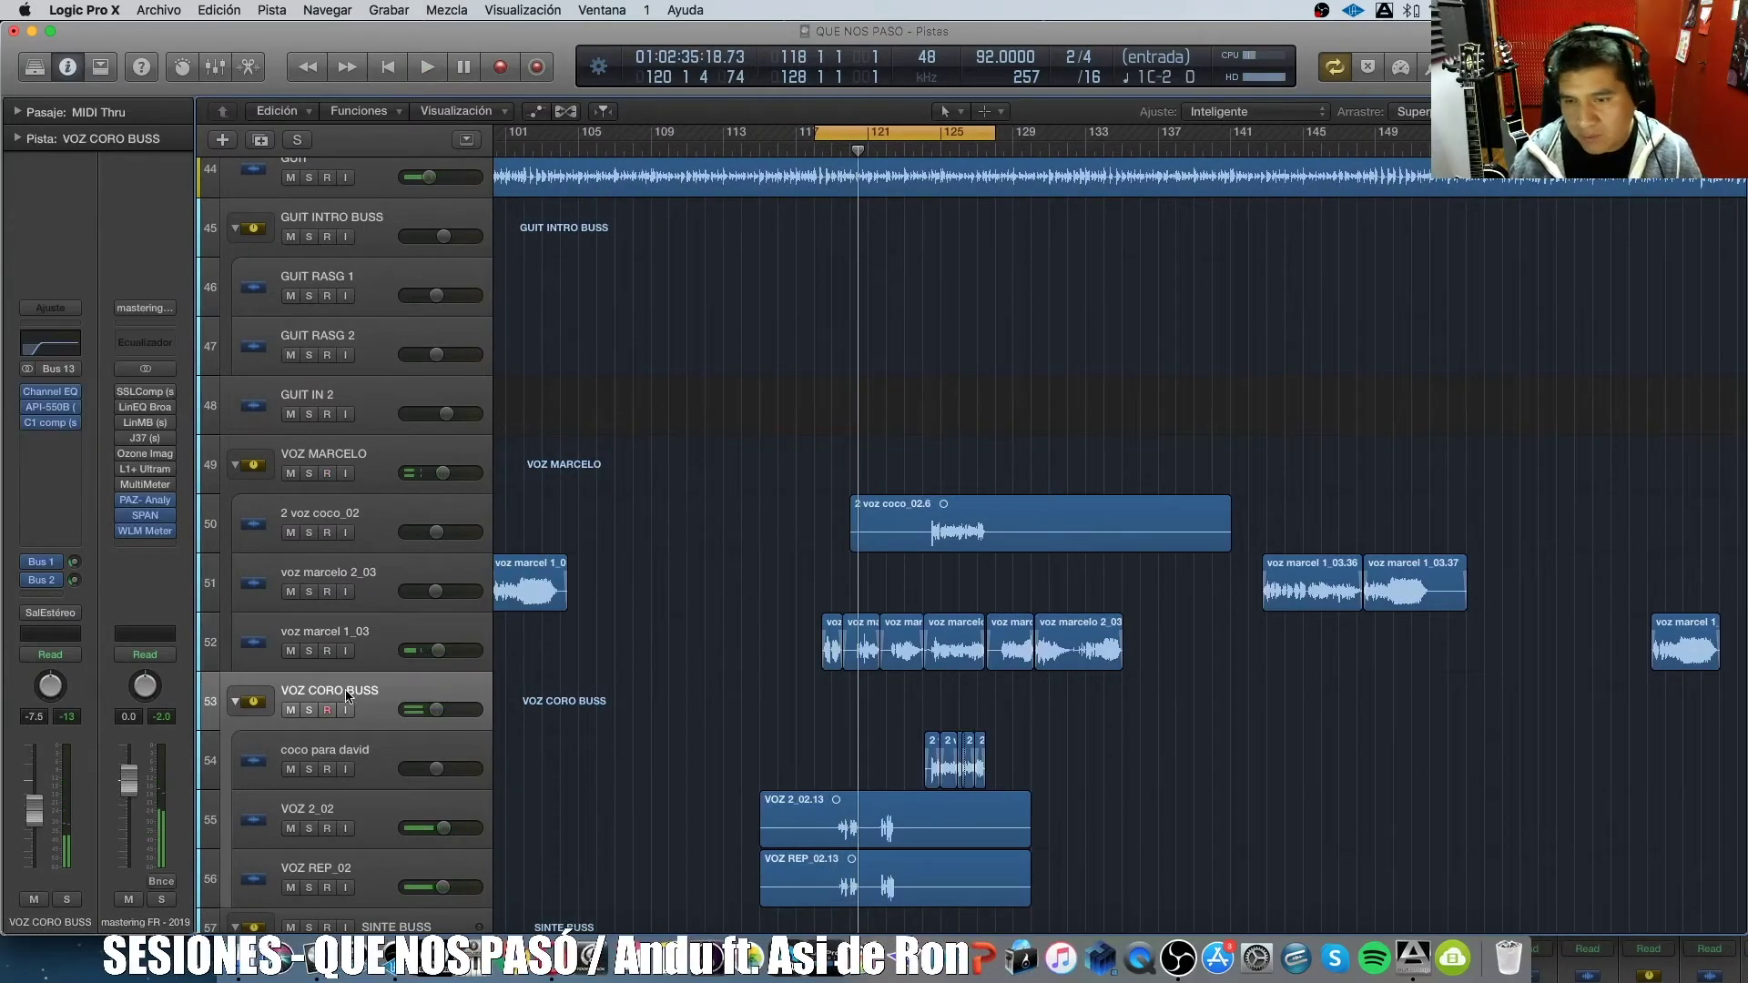
pyautogui.click(373, 754)
pyautogui.click(381, 801)
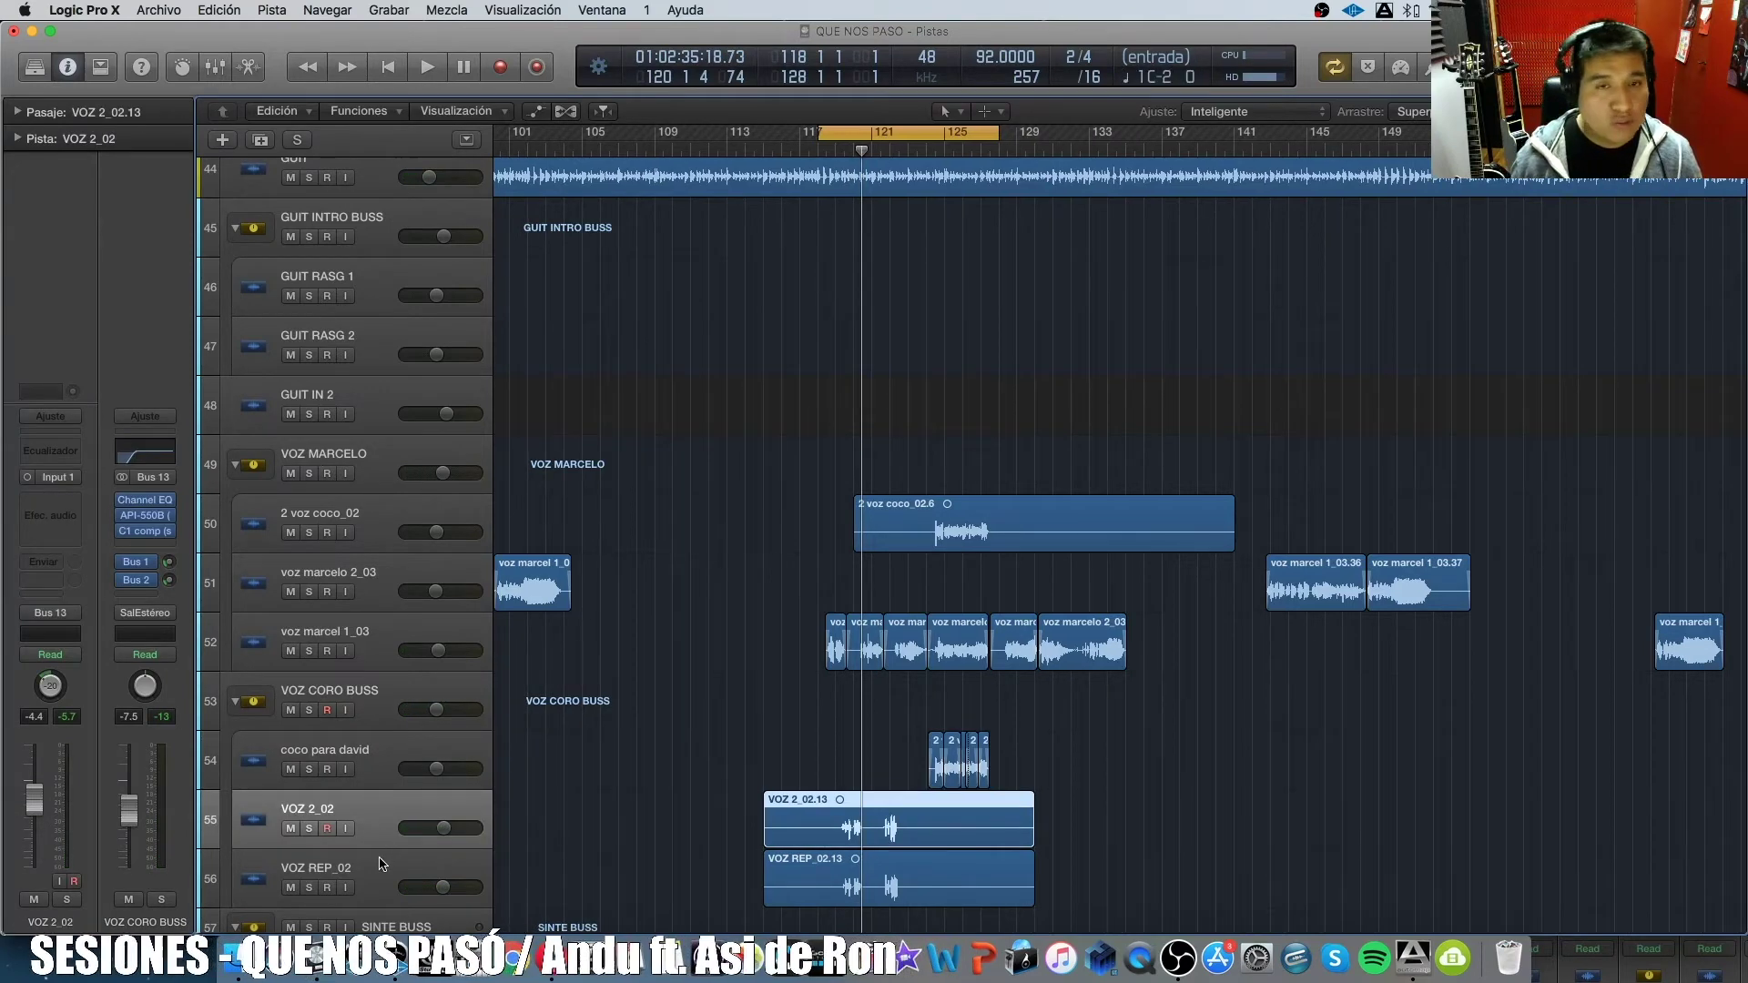
pyautogui.click(383, 854)
pyautogui.click(388, 831)
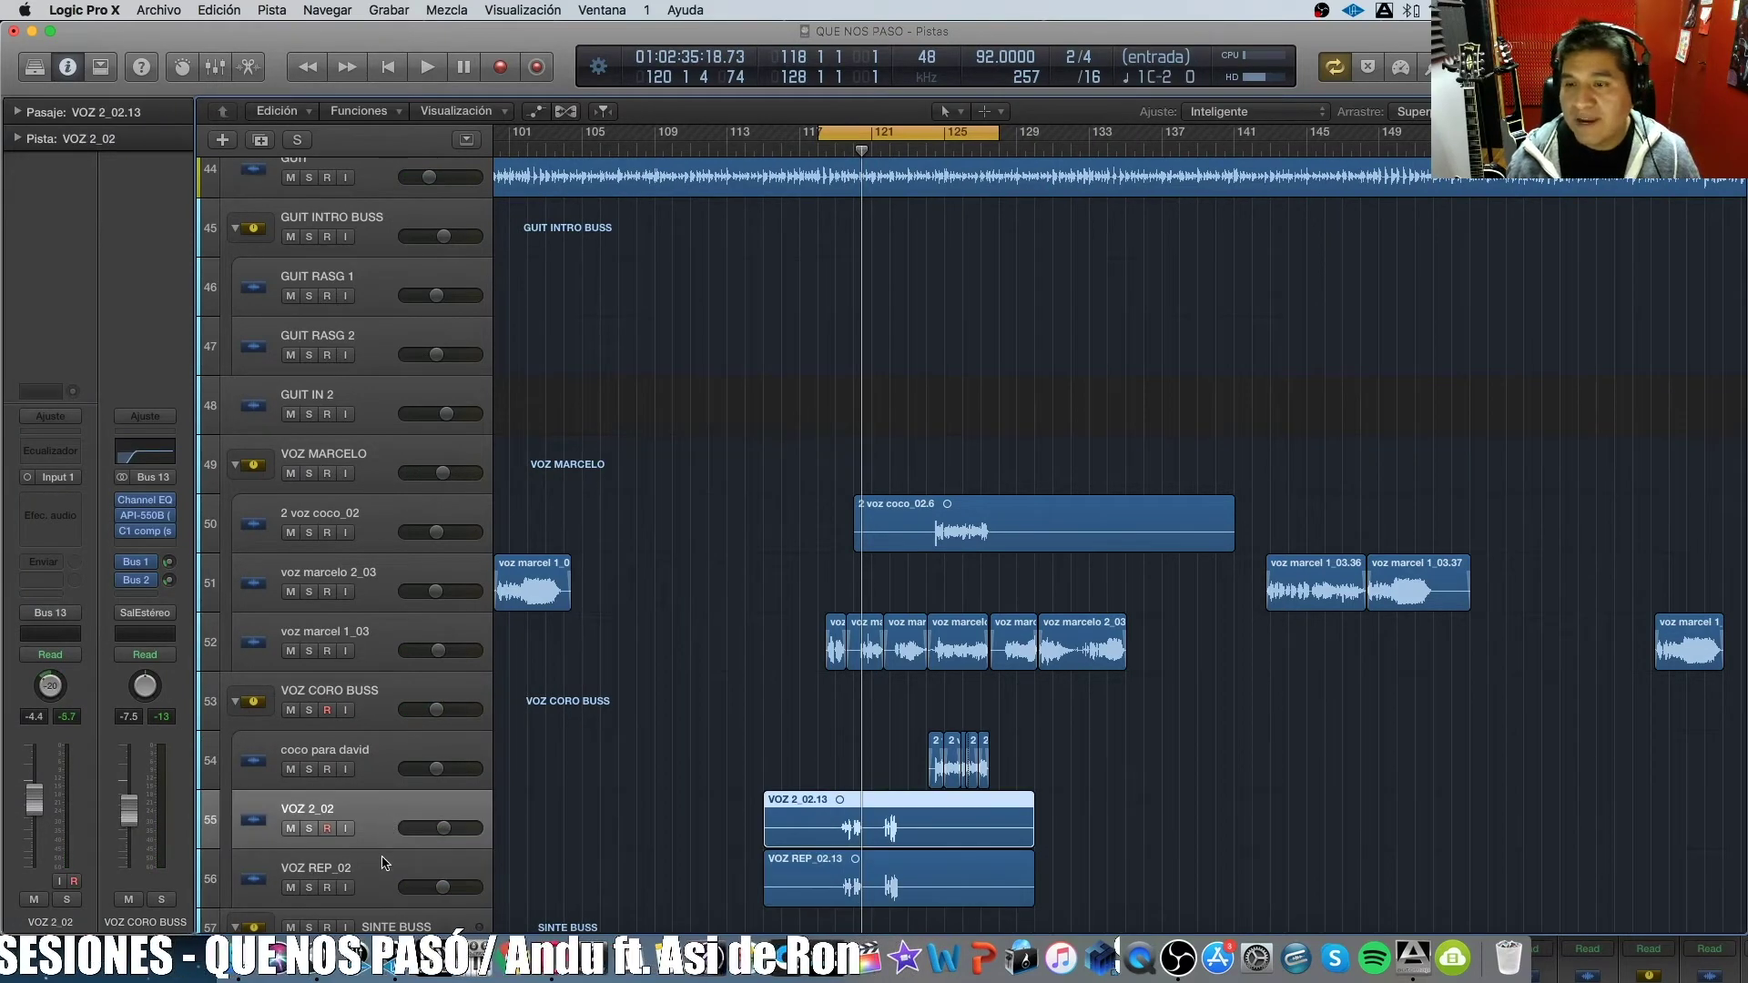
pyautogui.click(383, 861)
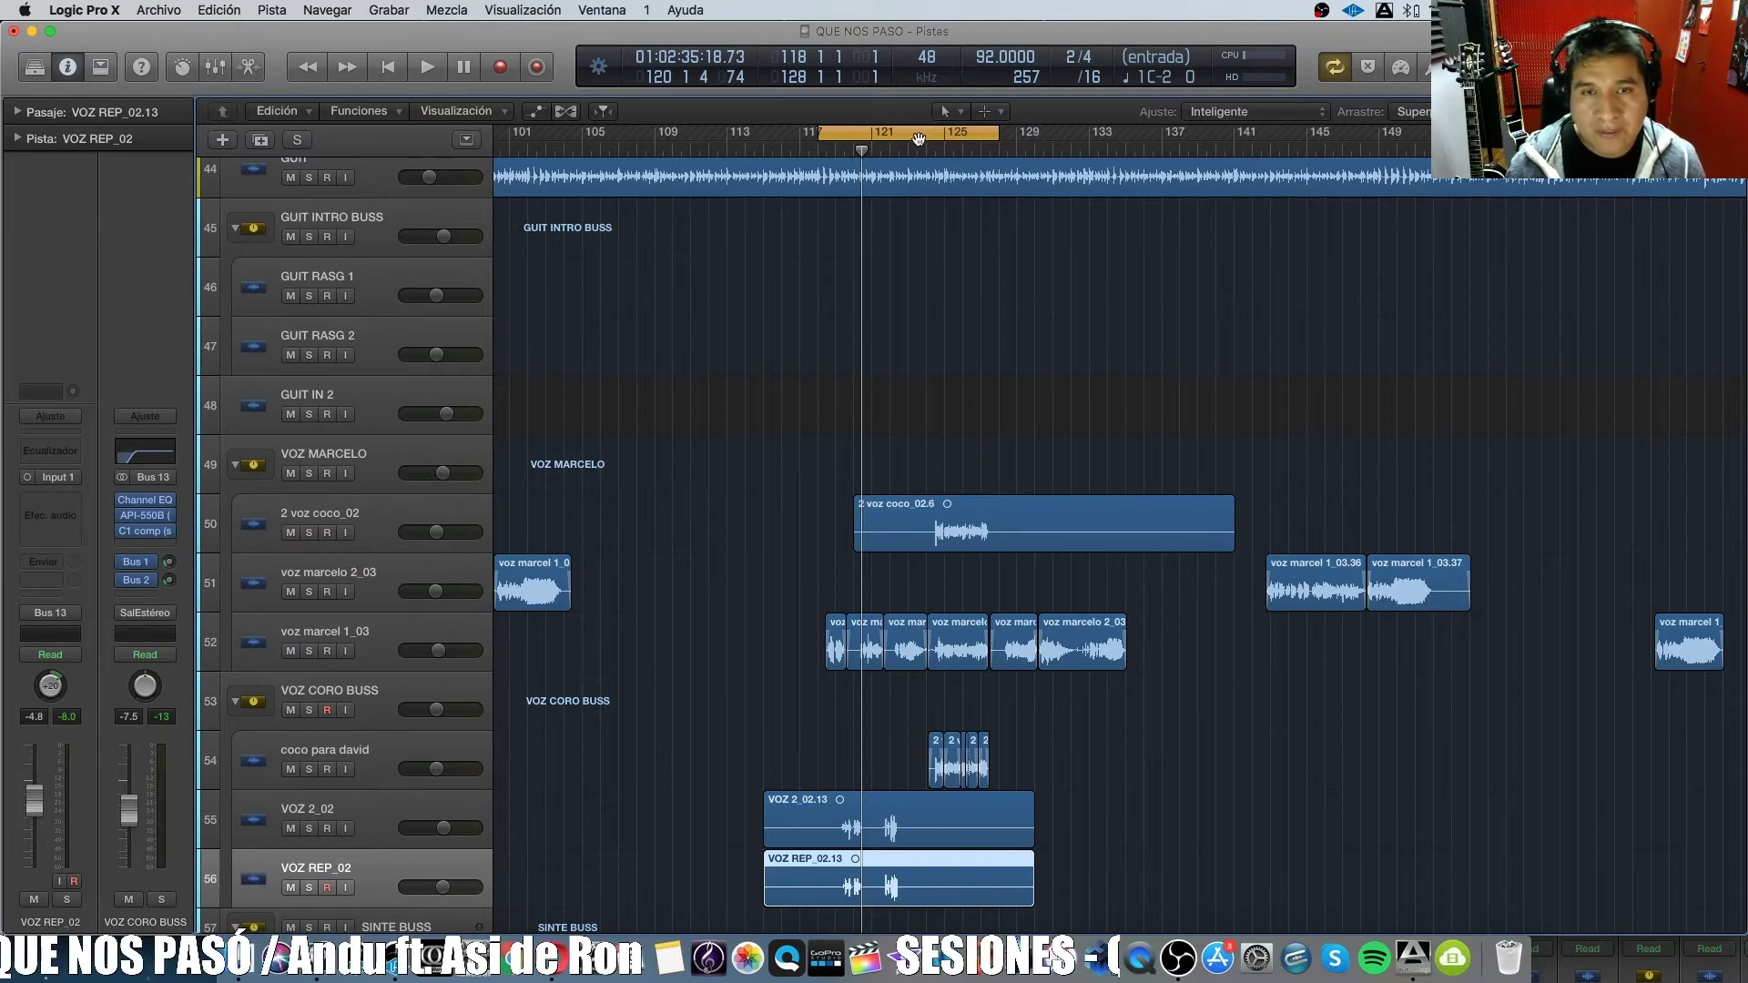
# Play bars 123–133 as the cycle range, with 2 voz coco_02 muted and coco para david and voz marcel 1_03 soloed.
pyautogui.moveTo(921, 131); pyautogui.dragTo(1012, 131)
pyautogui.press('space')
pyautogui.click(290, 532)
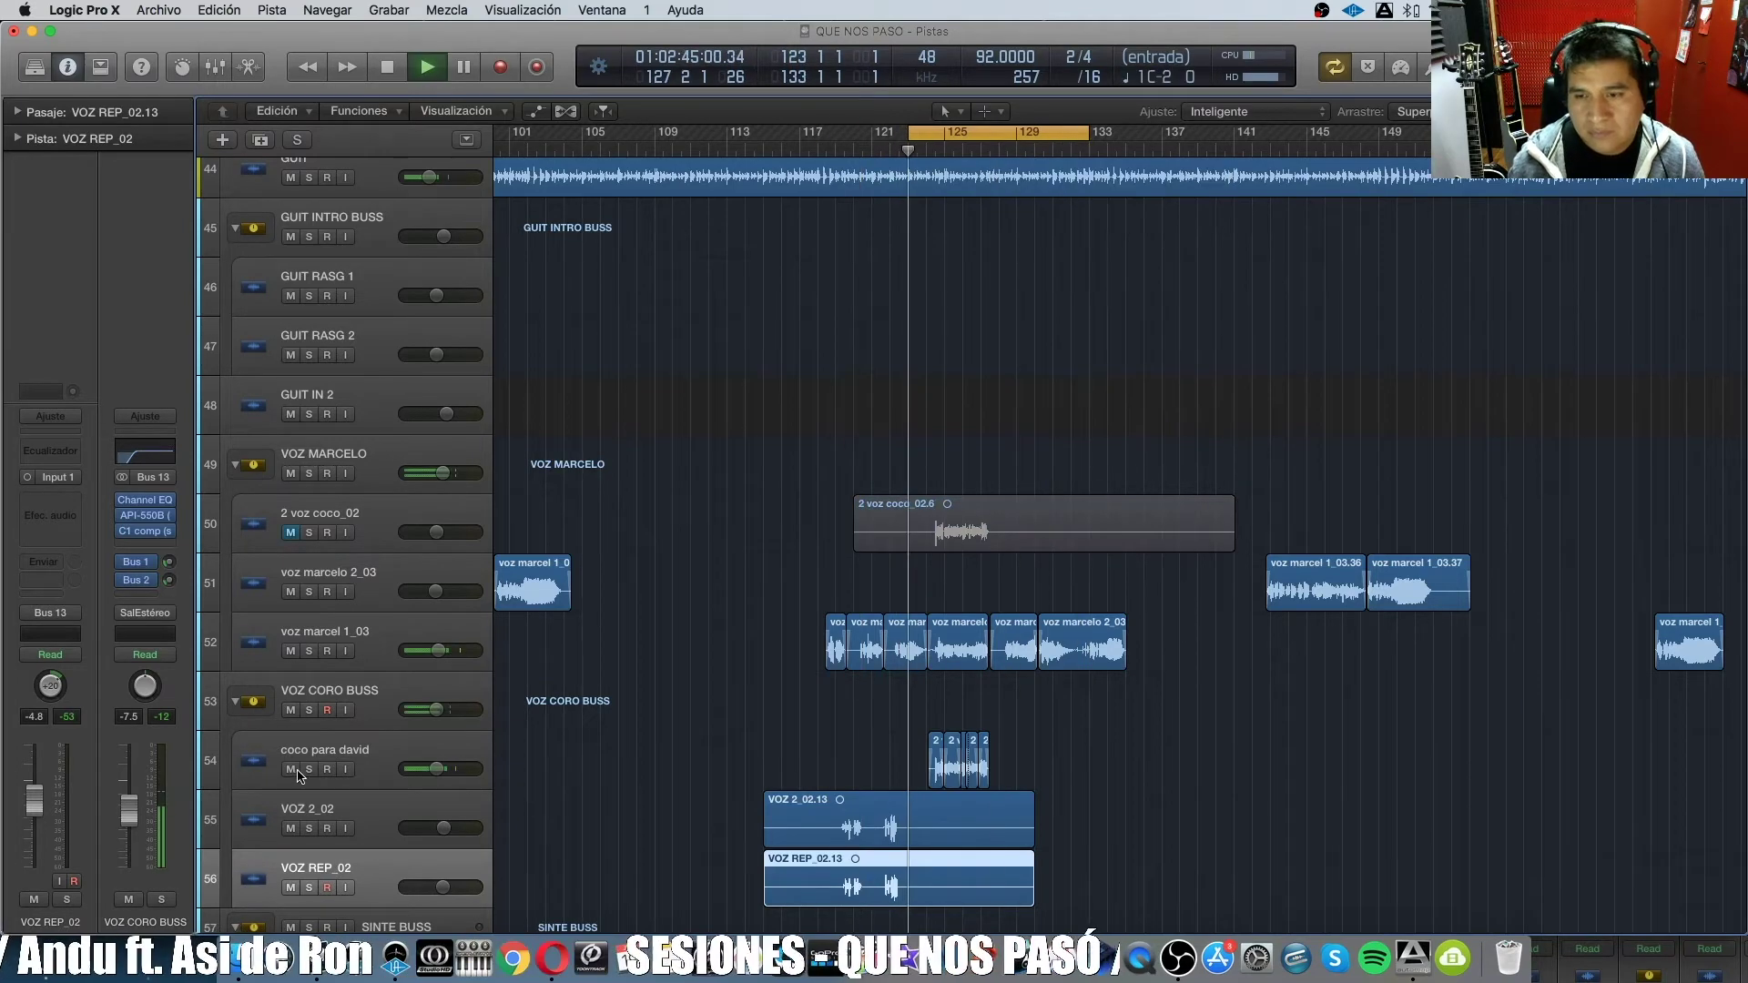
pyautogui.click(308, 769)
pyautogui.click(309, 650)
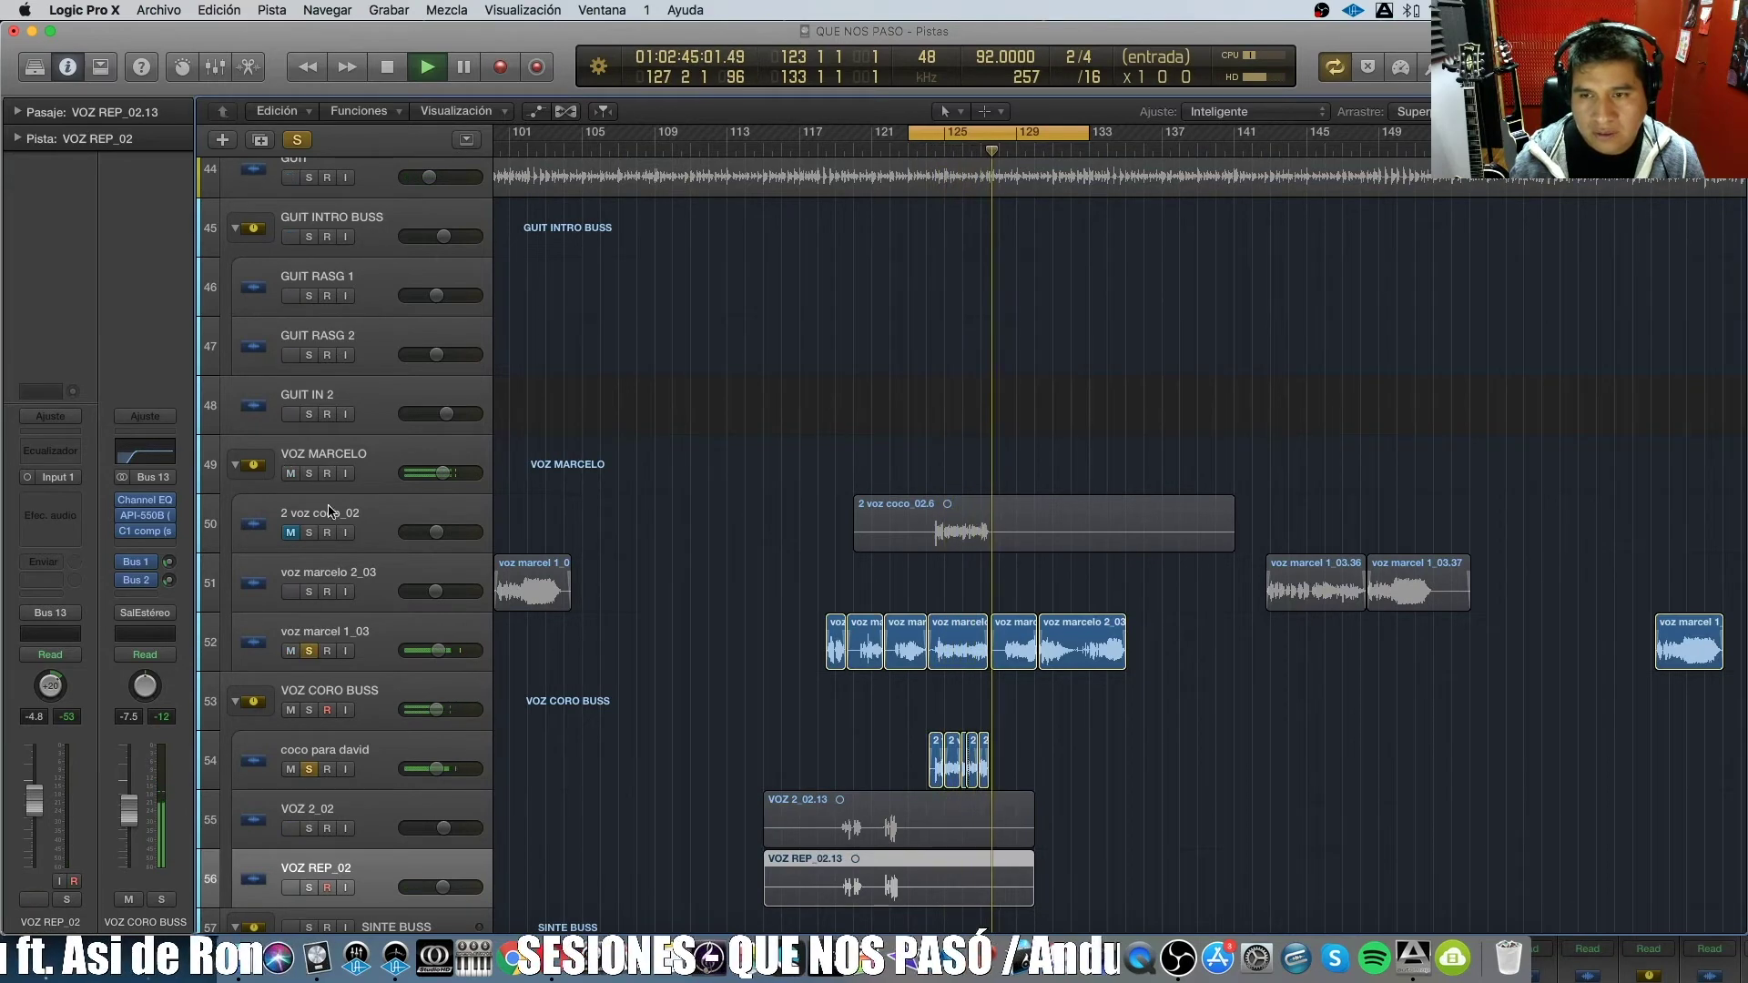
# Replay the cycle with 2 voz coco_02 unmuted and added to the solos, stop playback, and clear all solos.
pyautogui.press('Return')
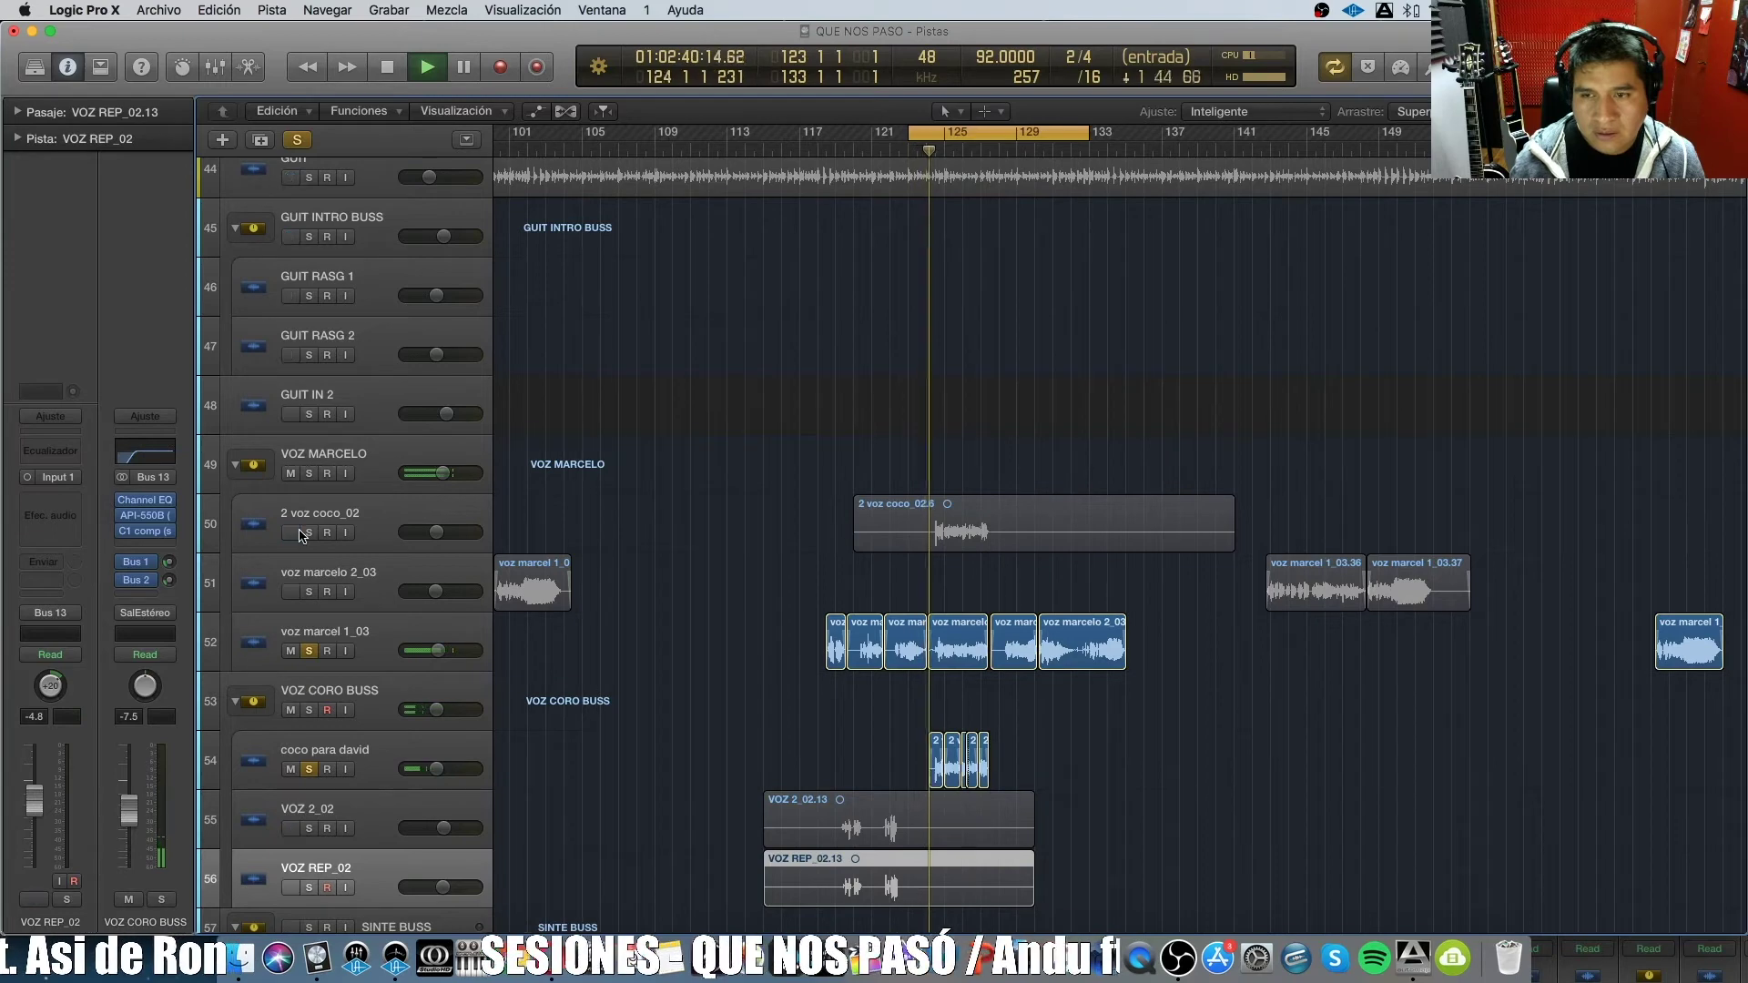
pyautogui.click(309, 534)
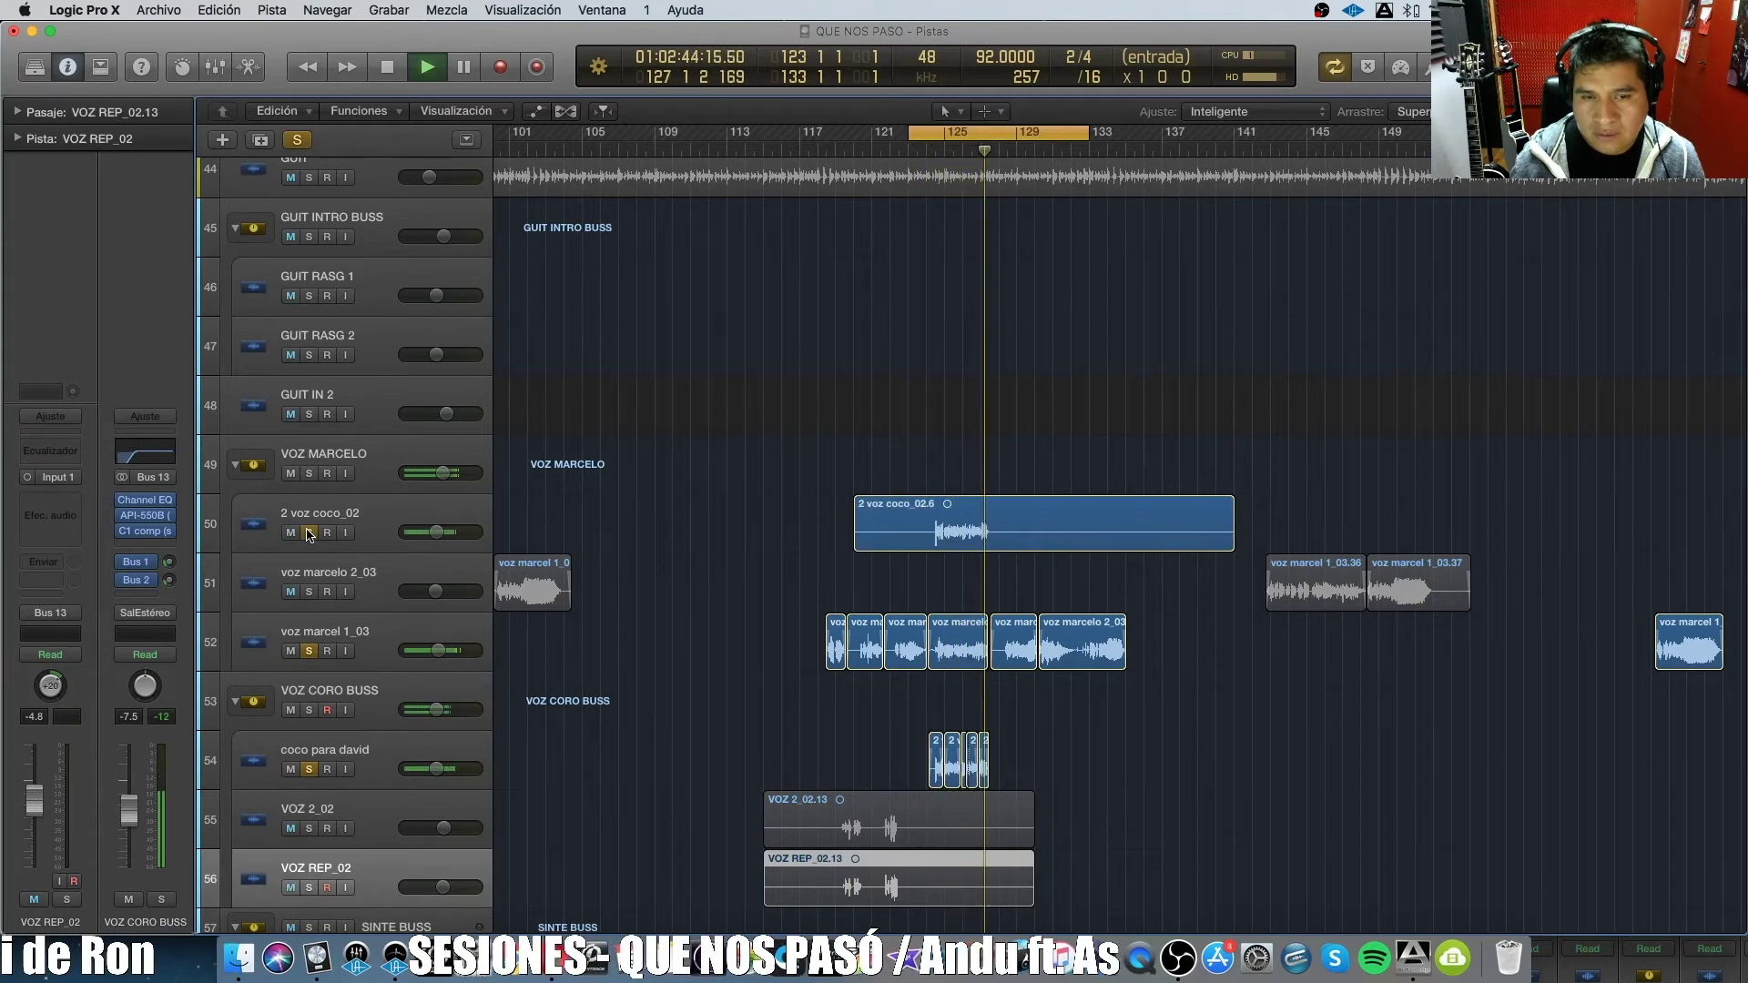
pyautogui.press('space')
pyautogui.keyDown('alt'); pyautogui.click(309, 534); pyautogui.keyUp('alt')
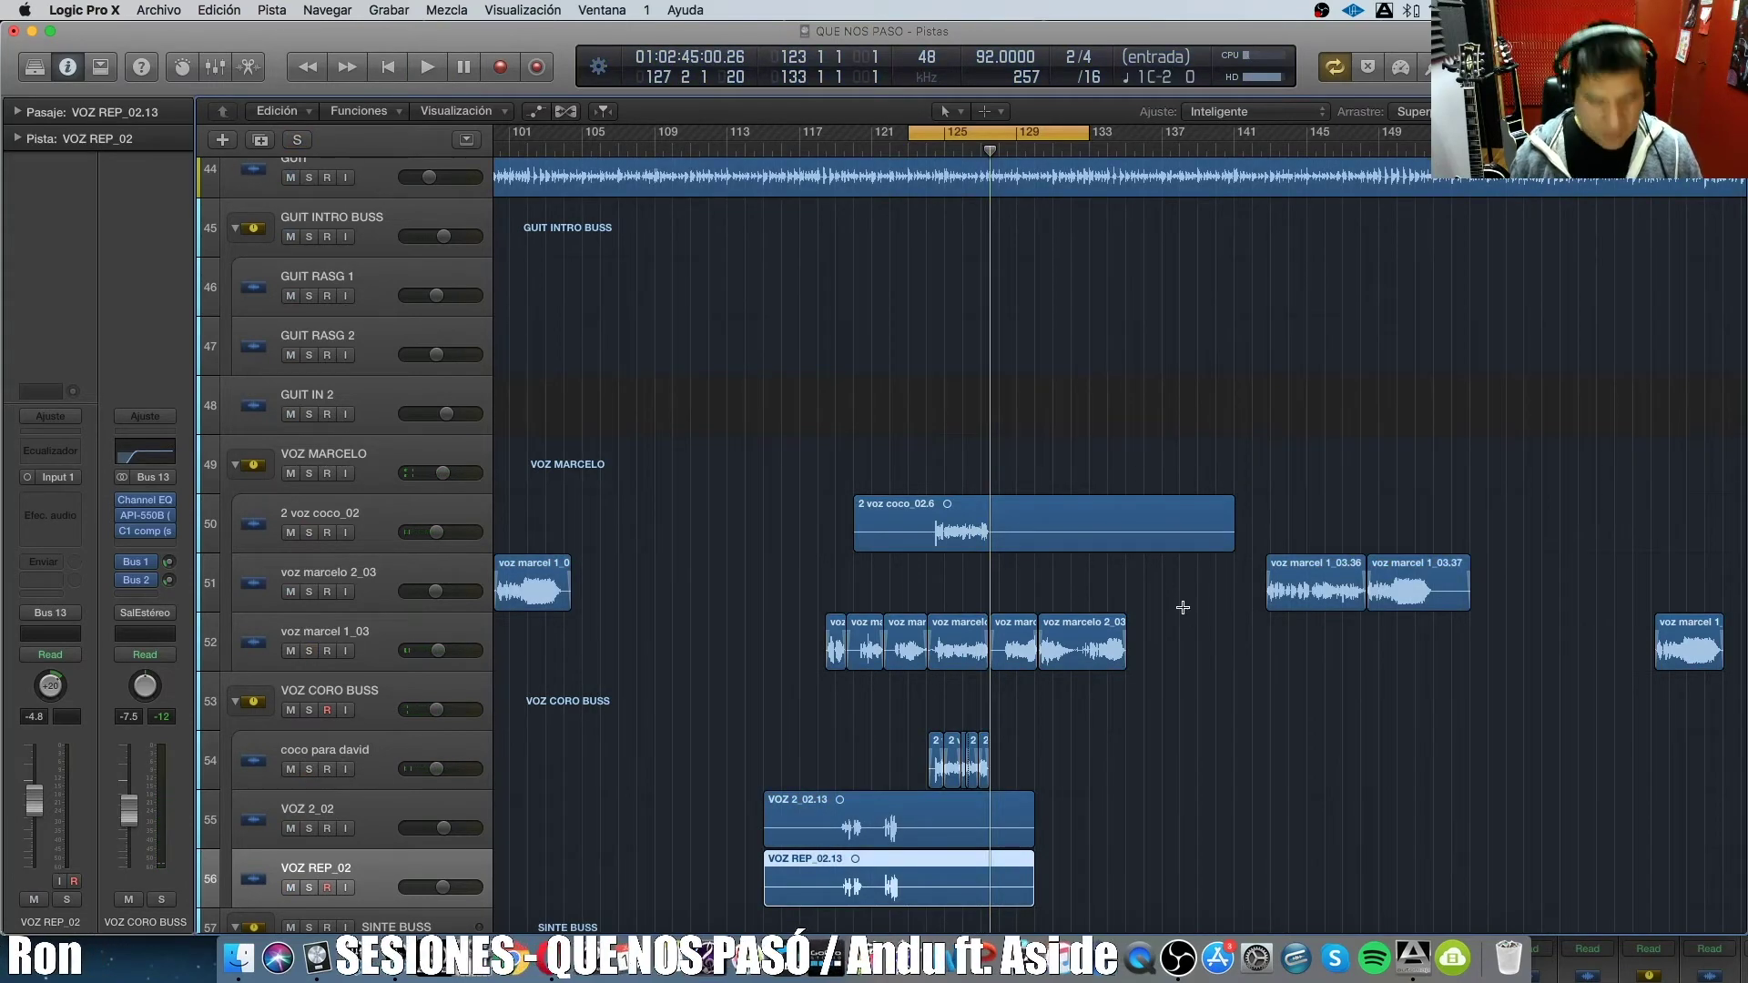
# Select all regions and set the cycle range to span the whole song, bars 1–177.
pyautogui.press('super+Left')
pyautogui.press('super+Left')
pyautogui.press('super+Left')
pyautogui.press('super+Left')
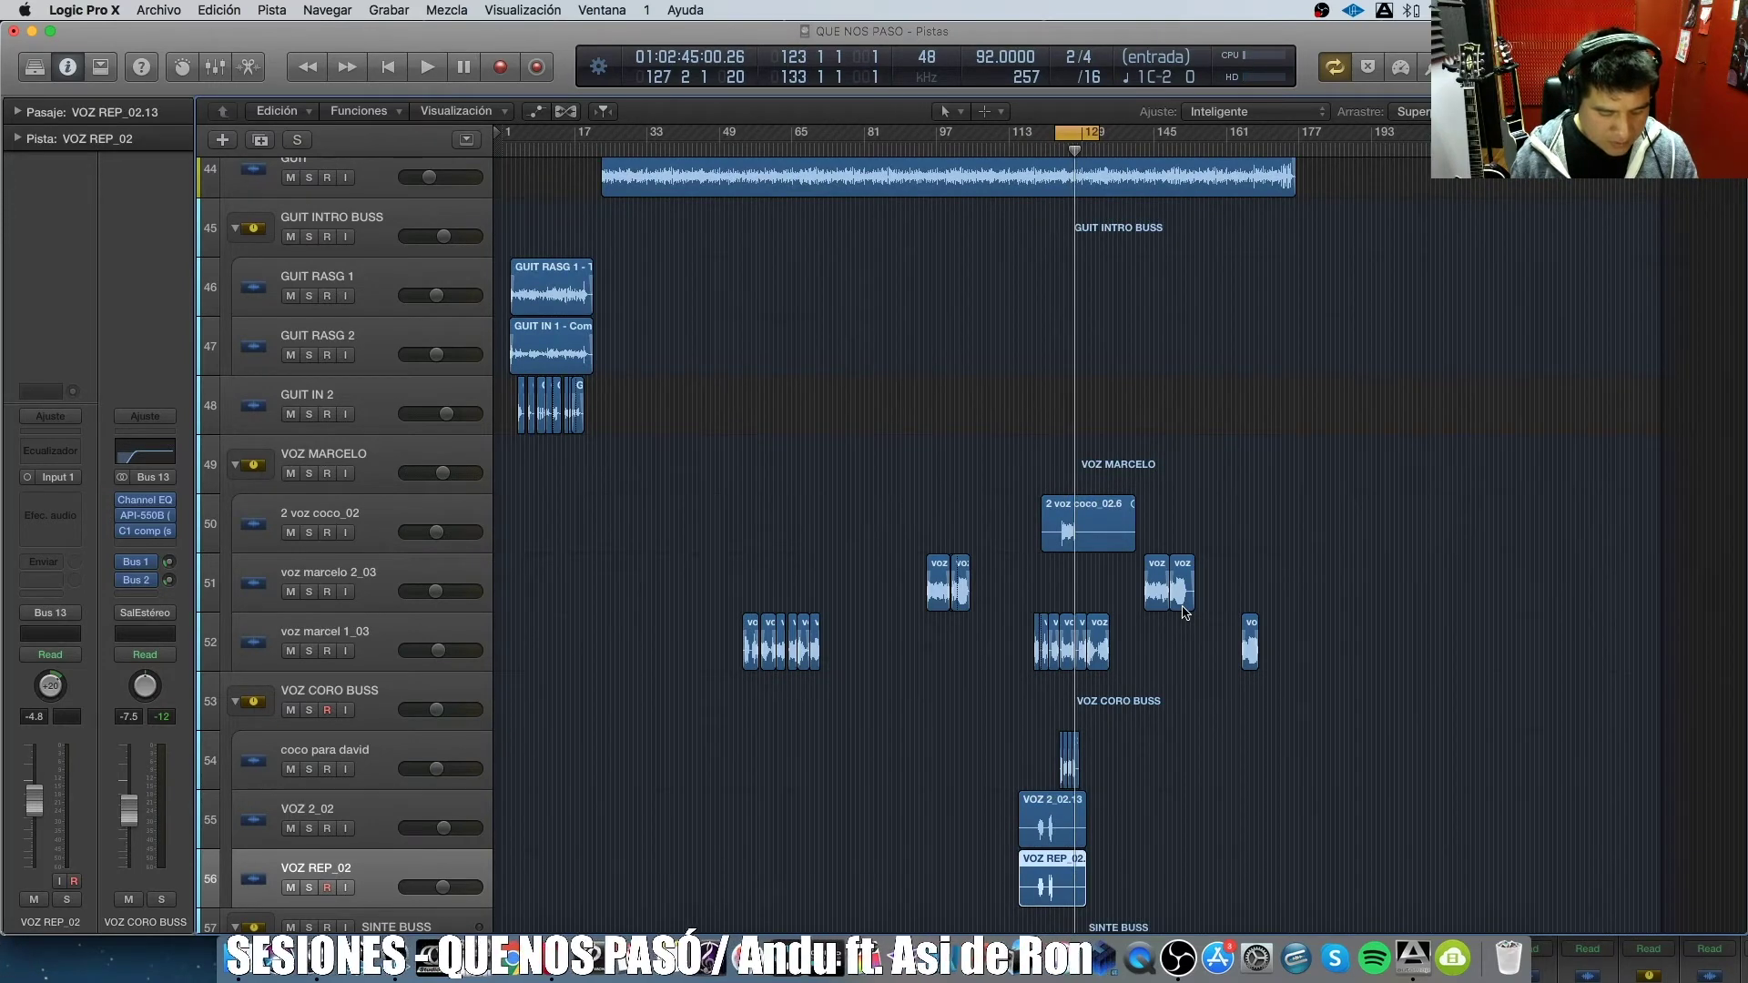
pyautogui.press('super+a')
pyautogui.press('u')
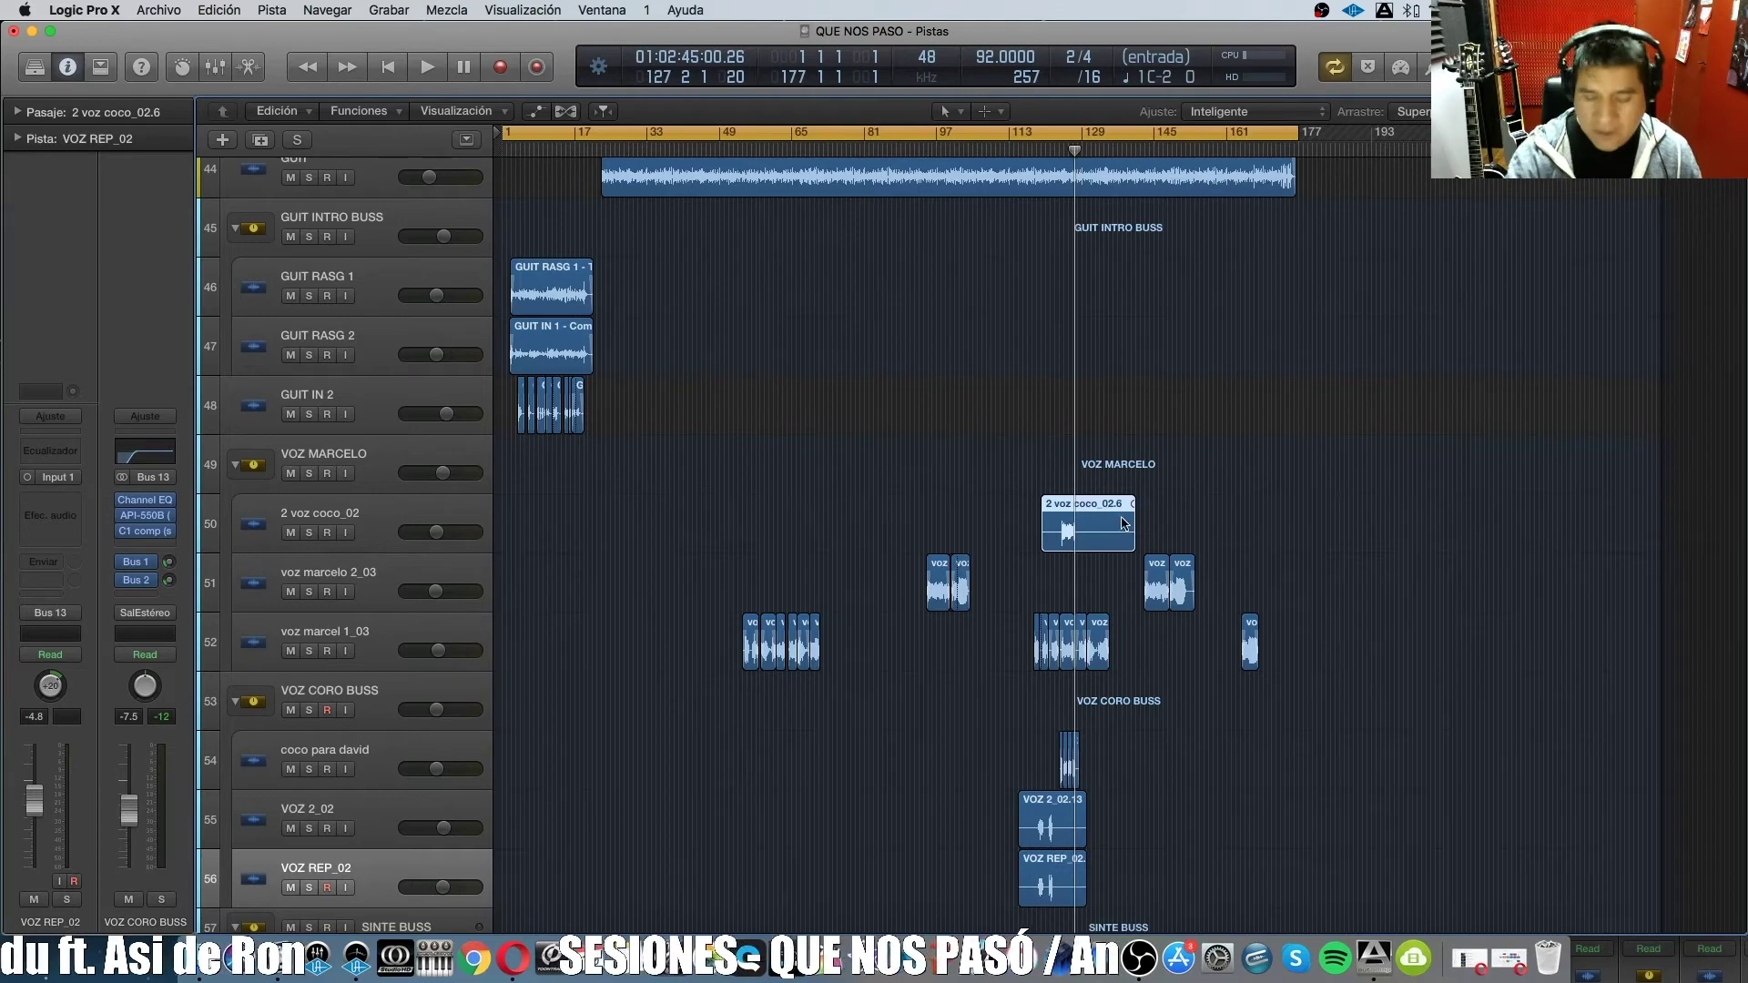